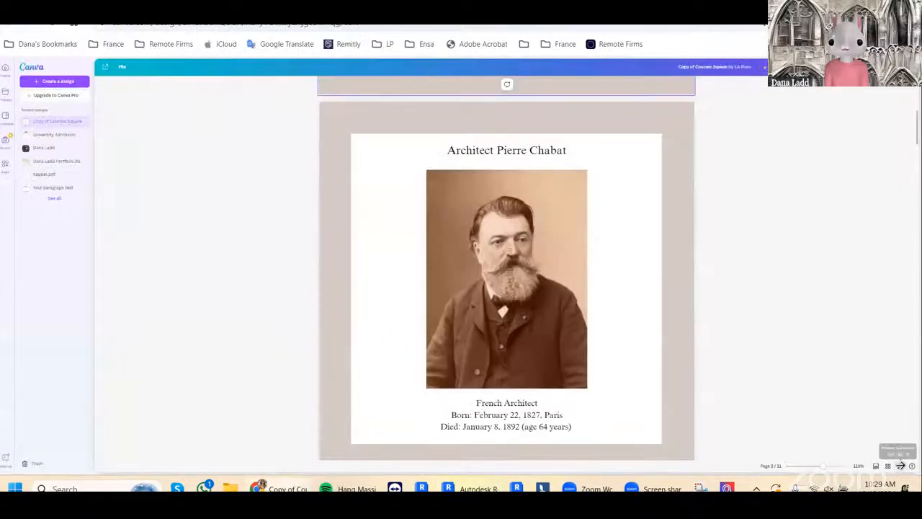
# Step: Present the slides in full screen, starting at the architect's portrait, and advance through the Villa a Luzarches slides
pyautogui.click(901, 465)
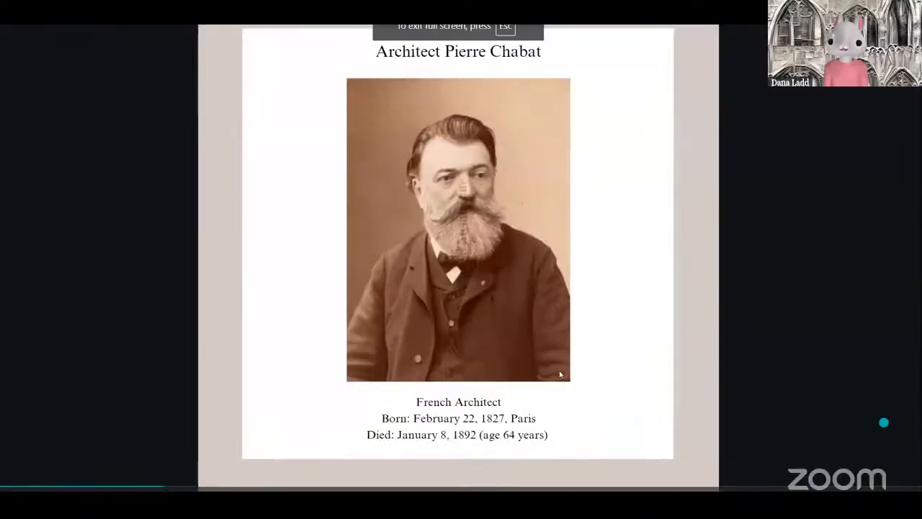
pyautogui.click(270, 336)
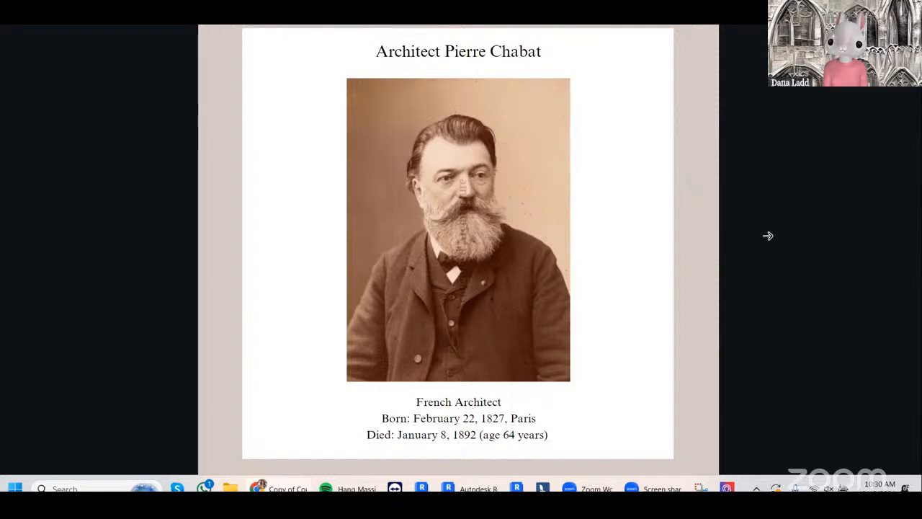
pyautogui.click(532, 361)
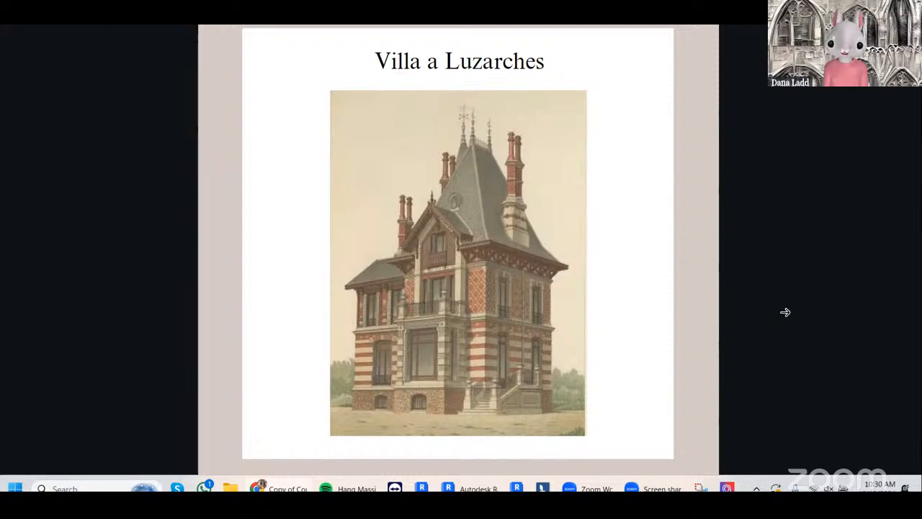
pyautogui.click(867, 325)
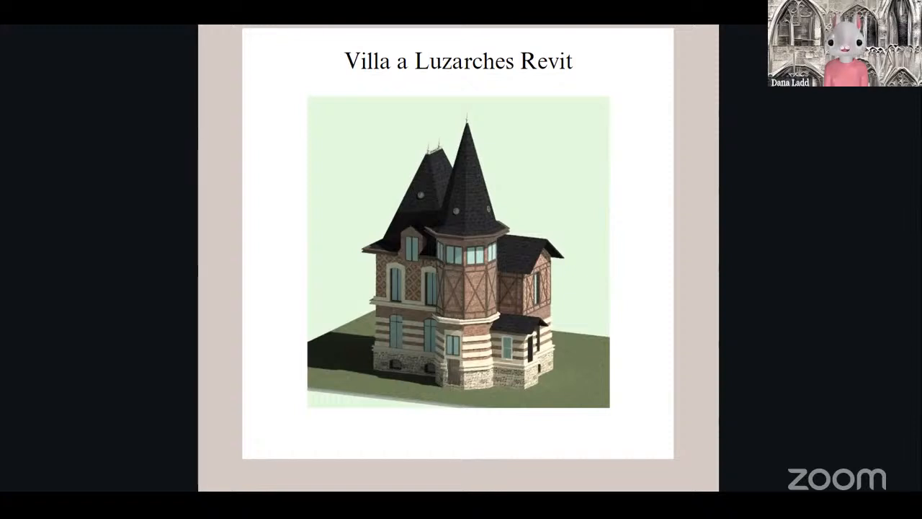
pyautogui.press('Right')
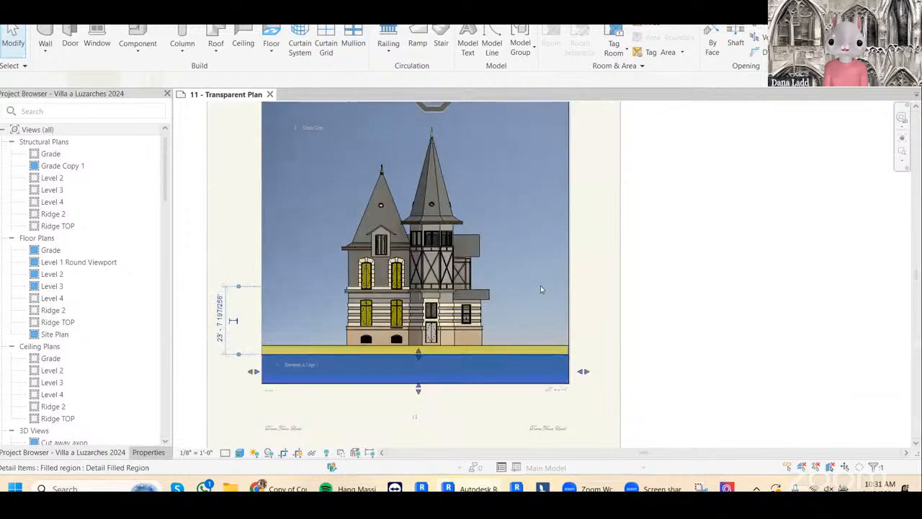
# Step: Examine the villa's front elevation on the Transparent Plan sheet, including its windows, timber framing and roofs
pyautogui.scroll(-1, 569, 386)
pyautogui.click(618, 364)
pyautogui.scroll(-1, 619, 364)
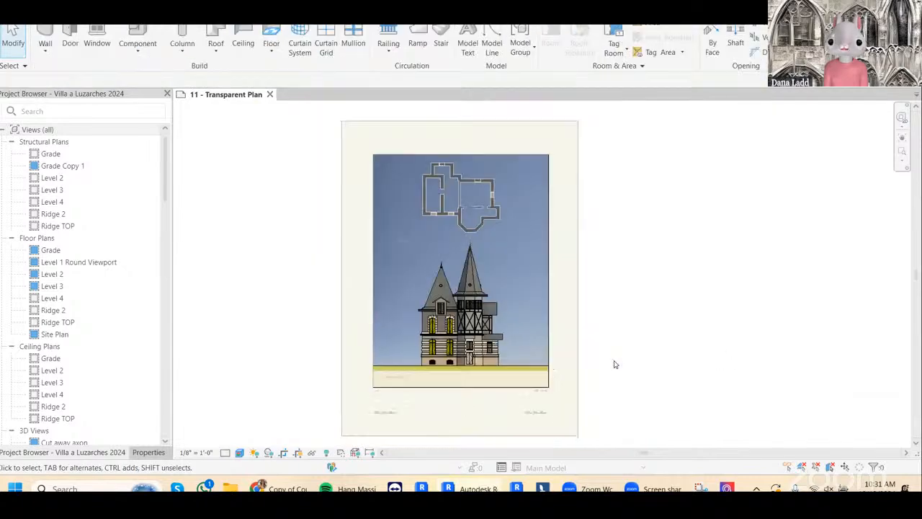
pyautogui.scroll(1, 613, 360)
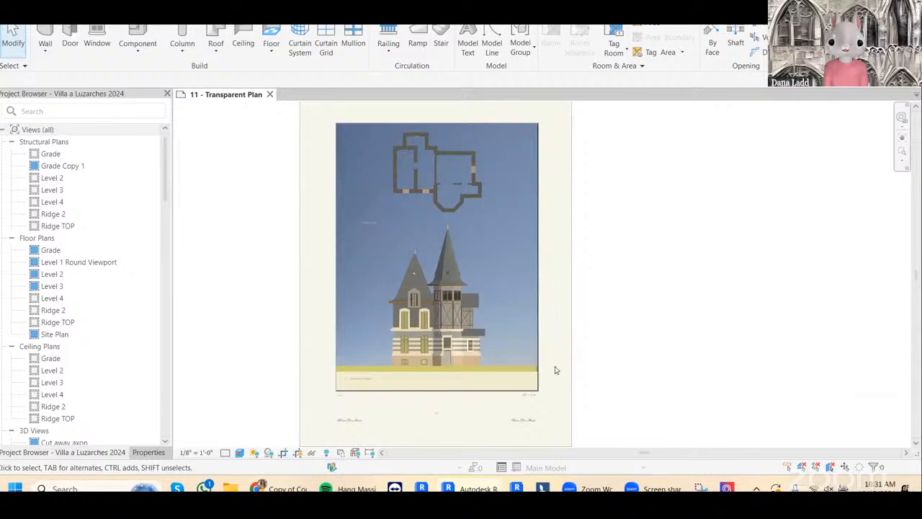
pyautogui.scroll(1, 555, 369)
pyautogui.scroll(1, 371, 376)
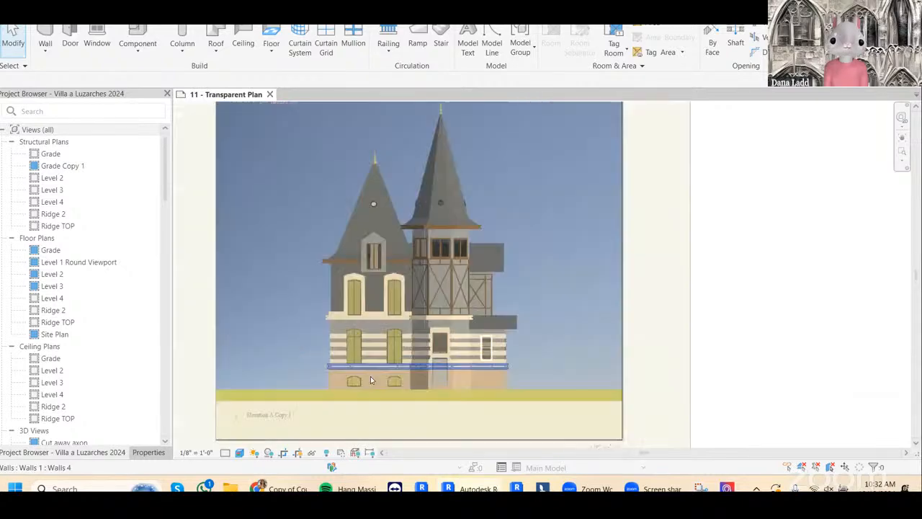
pyautogui.scroll(1, 407, 384)
pyautogui.scroll(-1, 458, 310)
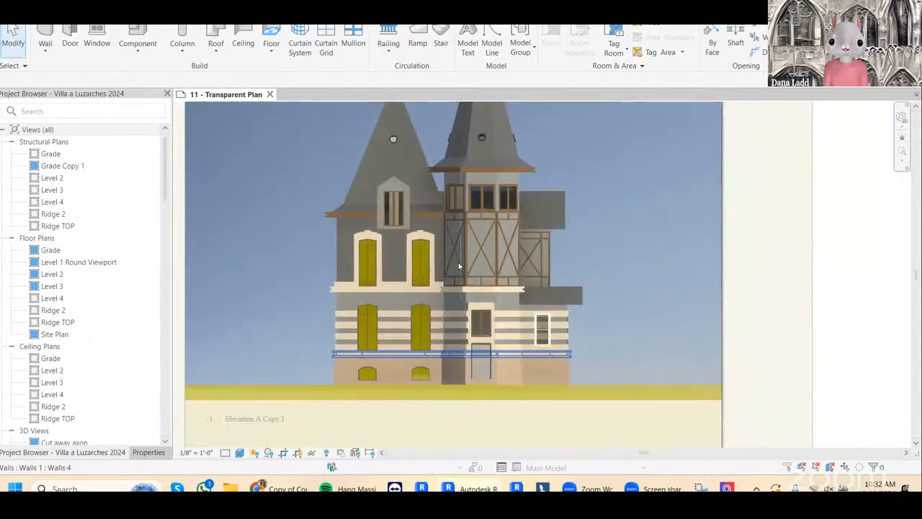
pyautogui.scroll(-1, 469, 268)
pyautogui.scroll(1, 469, 268)
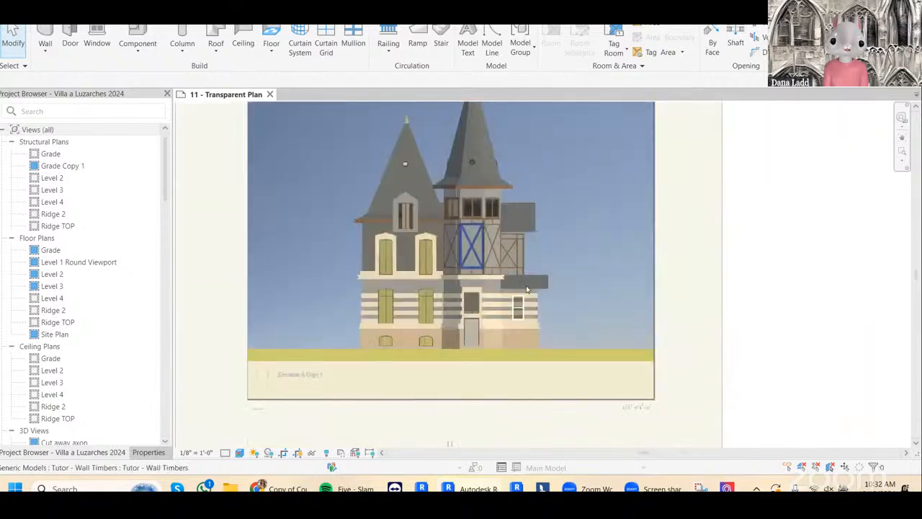
pyautogui.scroll(1, 475, 326)
pyautogui.scroll(-1, 475, 327)
pyautogui.scroll(-1, 479, 196)
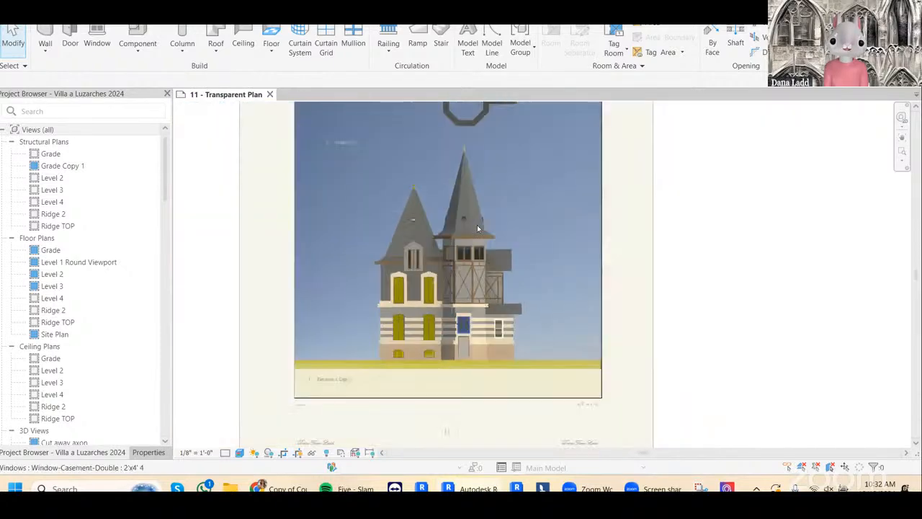
# Step: Activate and deactivate the Grade Copy 1 plan viewport on the sheet, and review the plan together with the elevation
pyautogui.doubleClick(624, 202)
pyautogui.scroll(1, 454, 170)
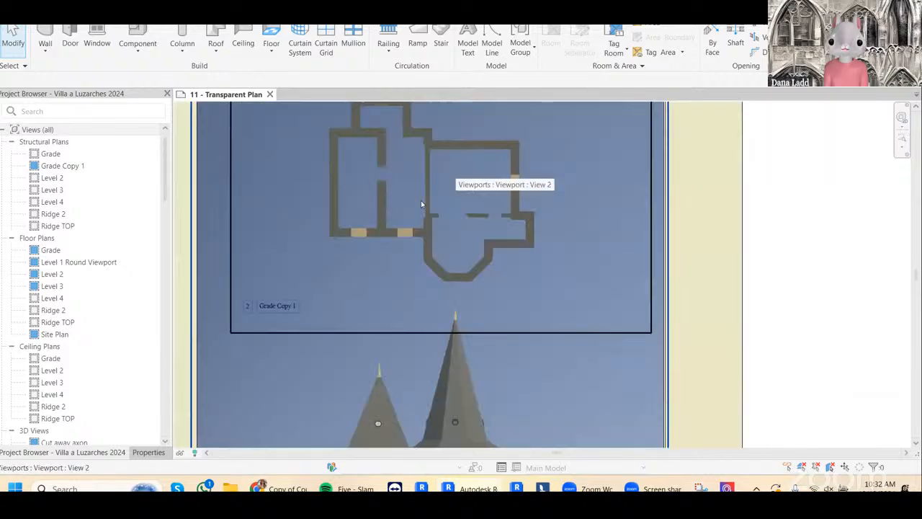
pyautogui.doubleClick(421, 200)
pyautogui.scroll(-1, 487, 236)
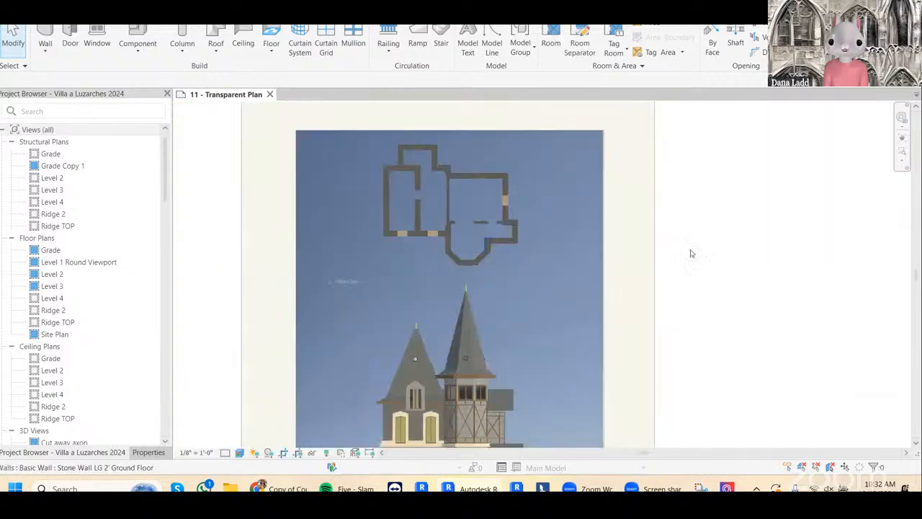
pyautogui.scroll(-2, 475, 227)
pyautogui.doubleClick(514, 307)
pyautogui.moveTo(462, 447); pyautogui.dragTo(440, 356, button='middle')
pyautogui.scroll(-1, 437, 358)
pyautogui.scroll(1, 436, 361)
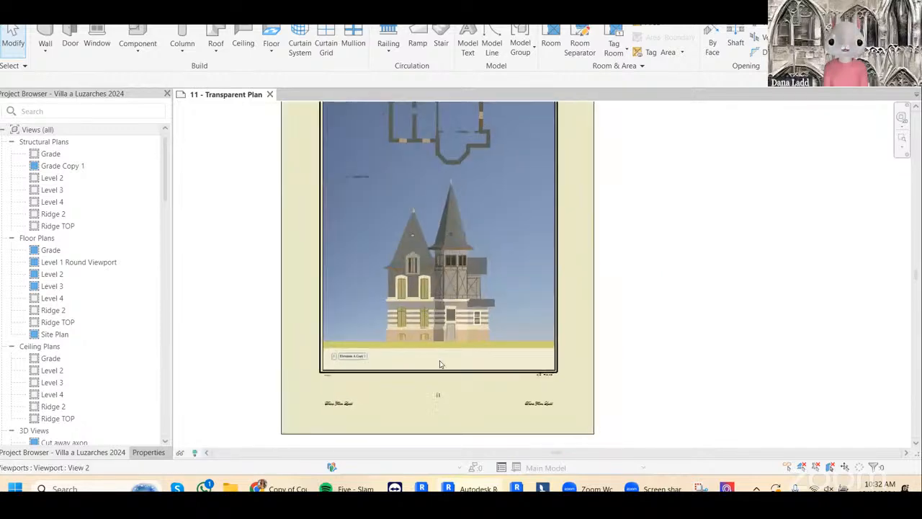
pyautogui.scroll(3, 436, 301)
pyautogui.scroll(1, 431, 344)
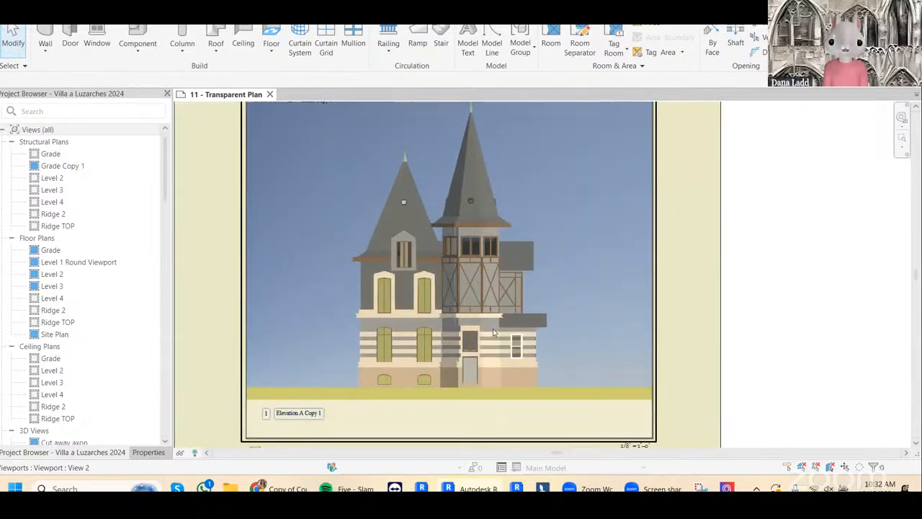
pyautogui.scroll(-4, 431, 344)
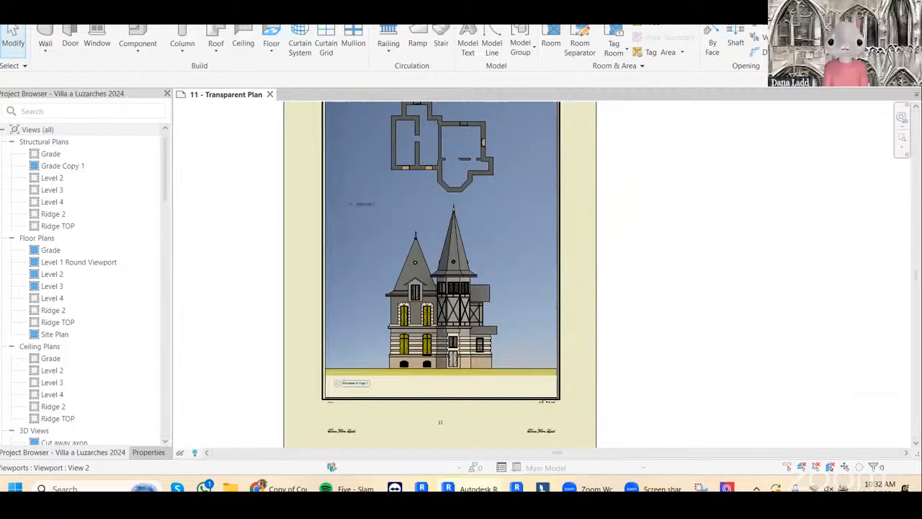
pyautogui.scroll(-2, 542, 300)
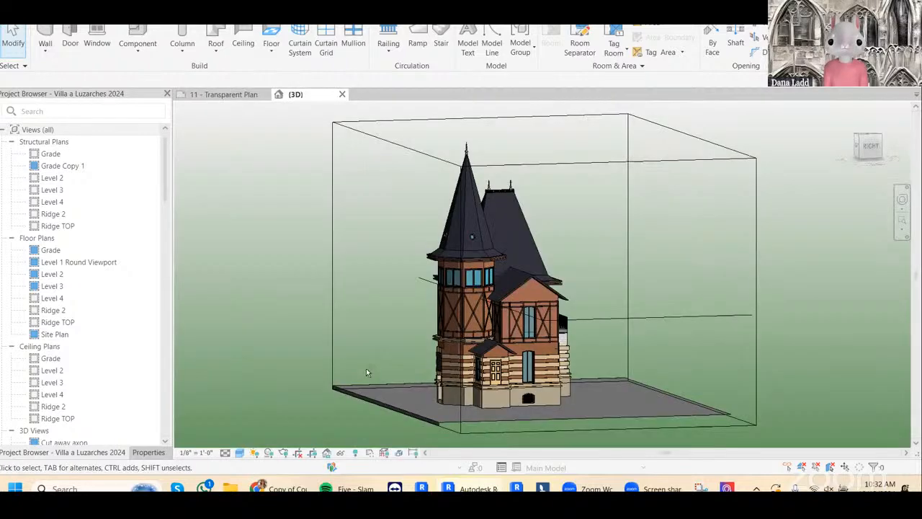
# Step: Examine the villa model in the 3D view from its right, front and back sides
pyautogui.keyDown('shift'); pyautogui.moveTo(366, 373); pyautogui.dragTo(421, 317, button='middle'); pyautogui.keyUp('shift')
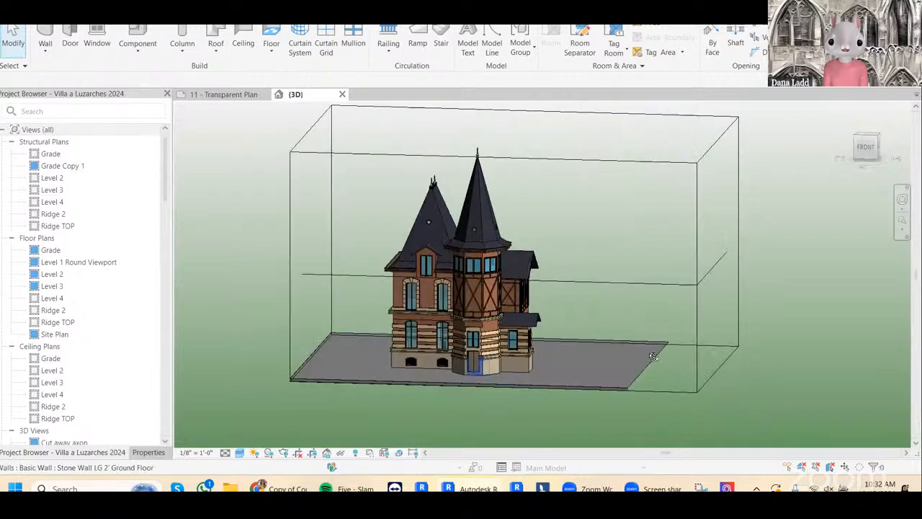
pyautogui.scroll(2, 595, 300)
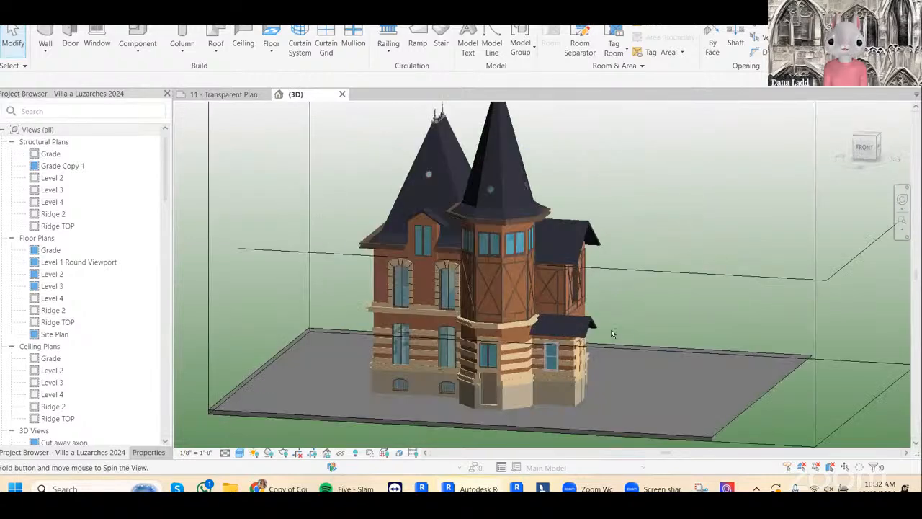
pyautogui.keyDown('shift'); pyautogui.moveTo(611, 333); pyautogui.dragTo(591, 365, button='middle'); pyautogui.keyUp('shift')
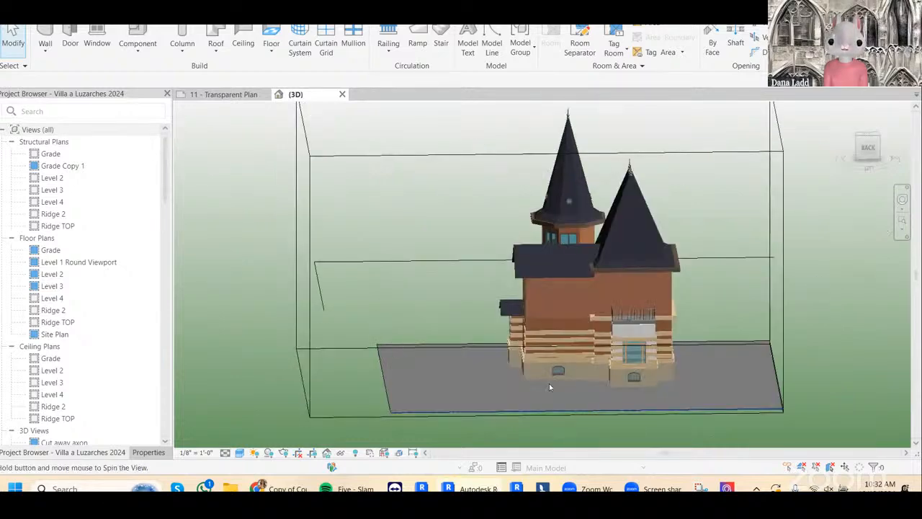
pyautogui.keyDown('shift'); pyautogui.moveTo(549, 386); pyautogui.dragTo(302, 149, button='middle'); pyautogui.keyUp('shift')
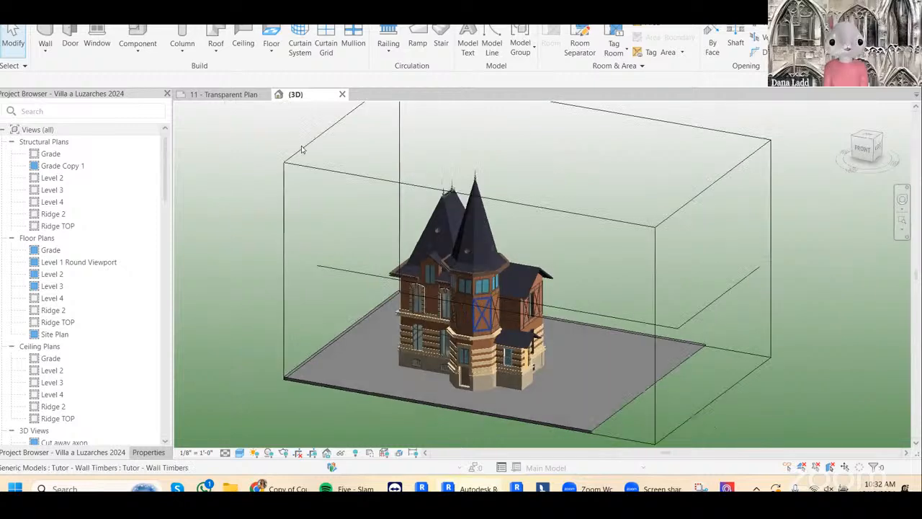
# Step: Close the 3D view and the Villa a Luzarches 2024 project without saving changes
pyautogui.click(343, 95)
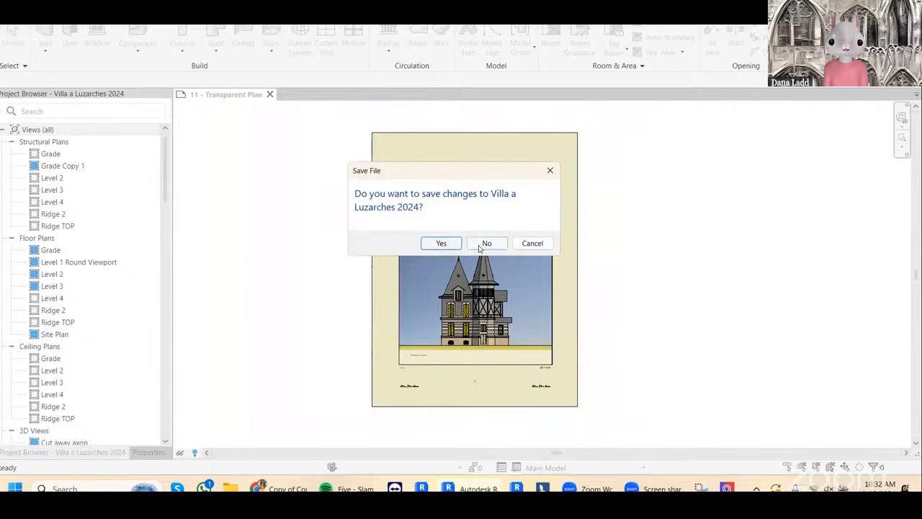
pyautogui.click(479, 245)
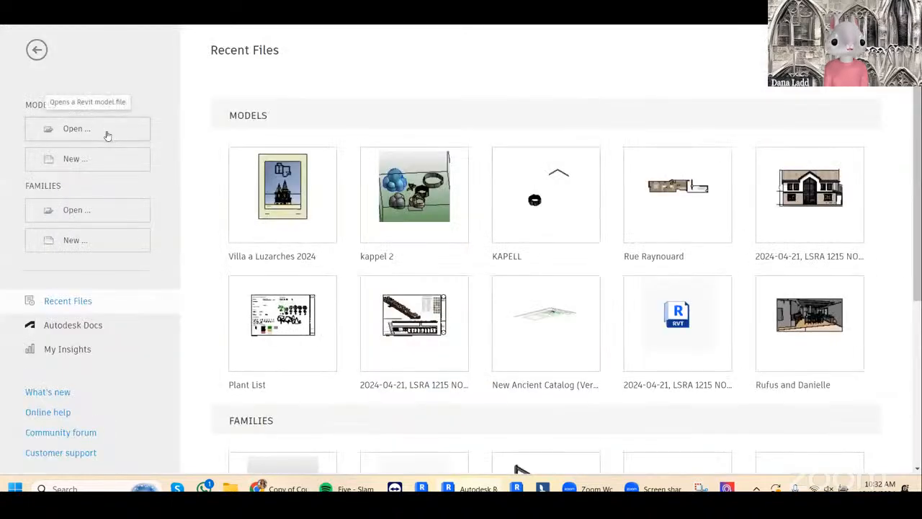
# Step: Create a new project from the Residential-Default.rte template in the English-Imperial folder, listing the template files with details
pyautogui.click(102, 167)
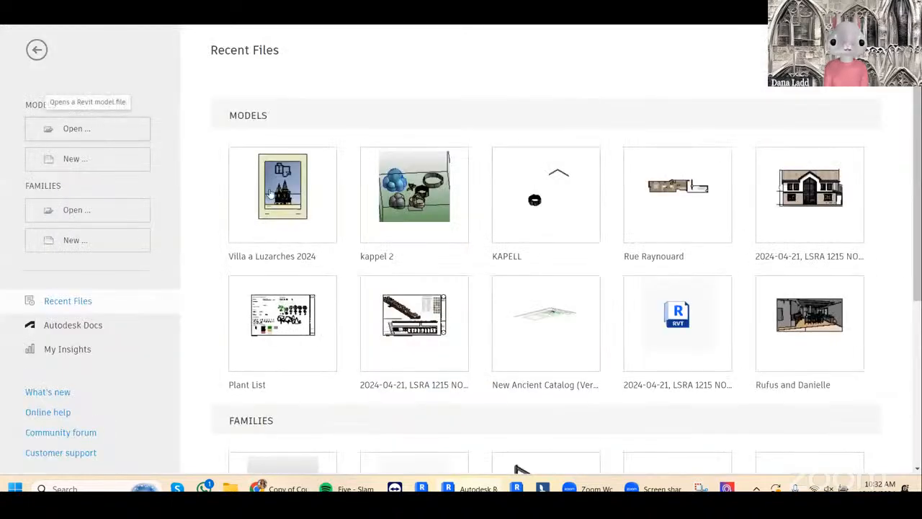
pyautogui.click(368, 211)
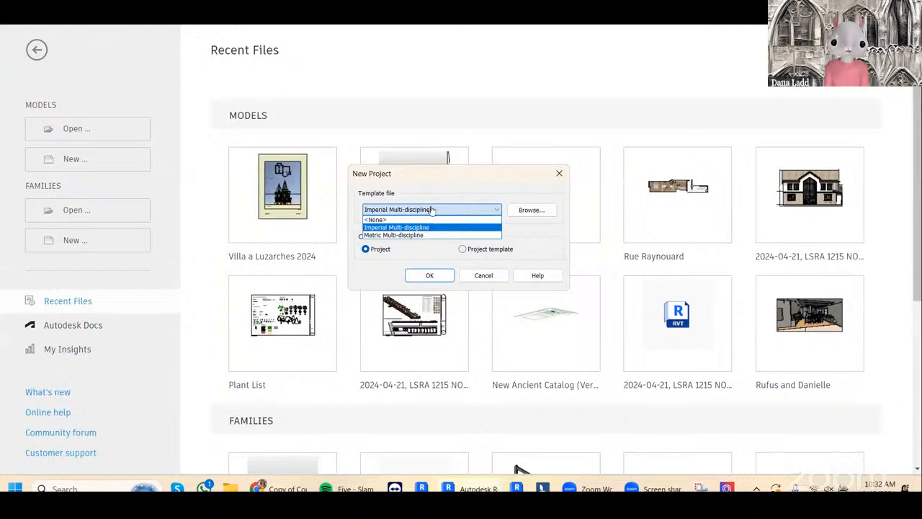
pyautogui.click(475, 211)
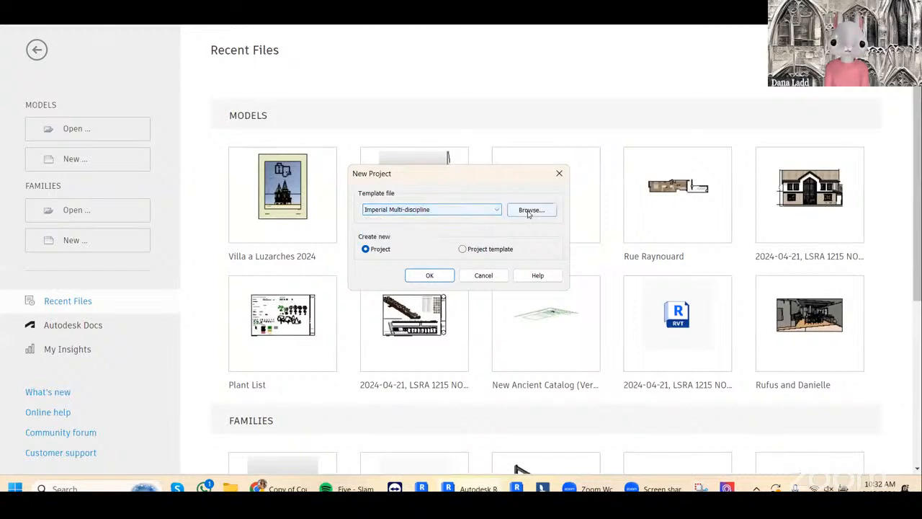
pyautogui.click(531, 210)
pyautogui.click(598, 128)
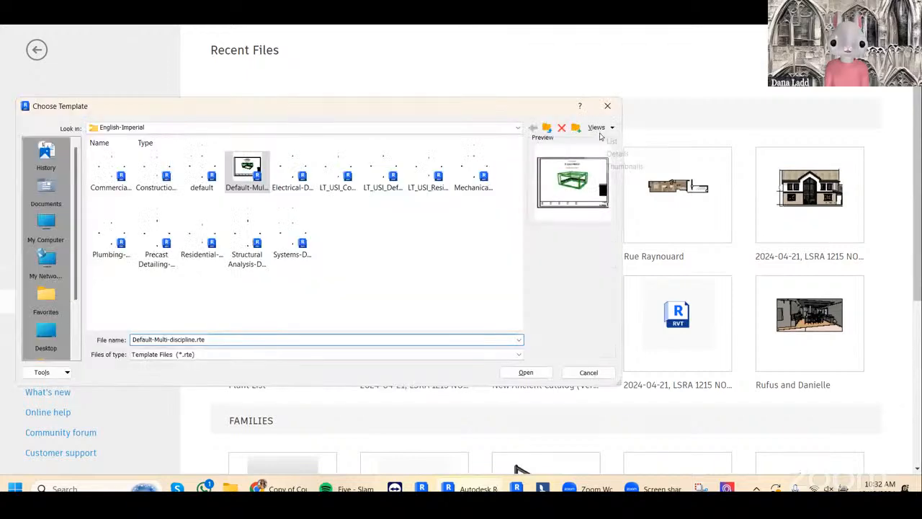
pyautogui.click(616, 154)
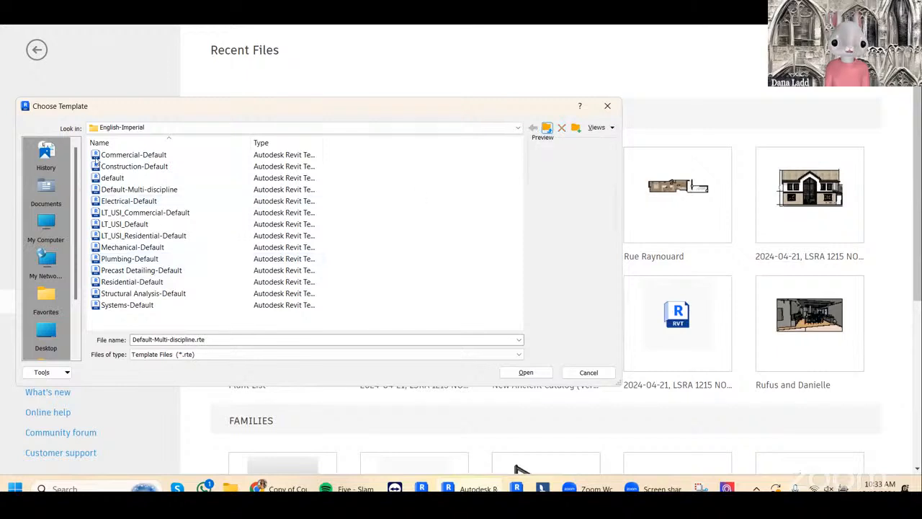
pyautogui.click(117, 283)
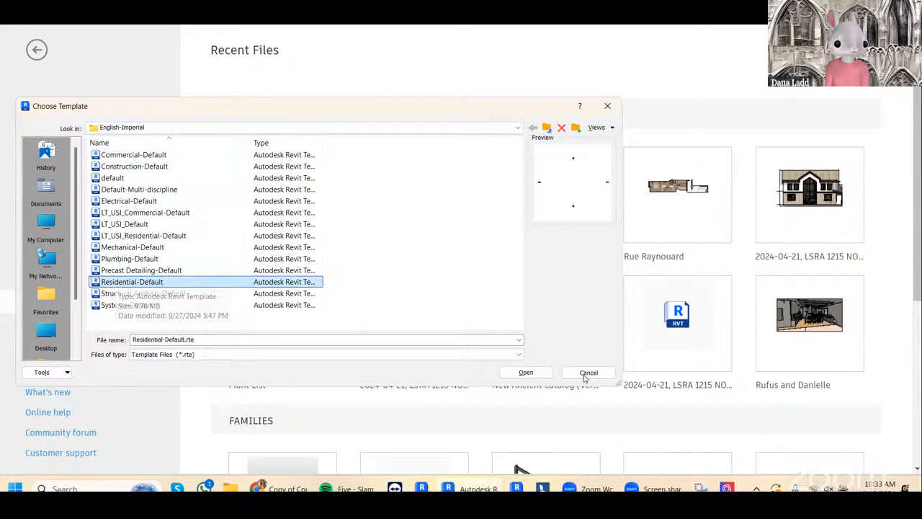
pyautogui.click(526, 372)
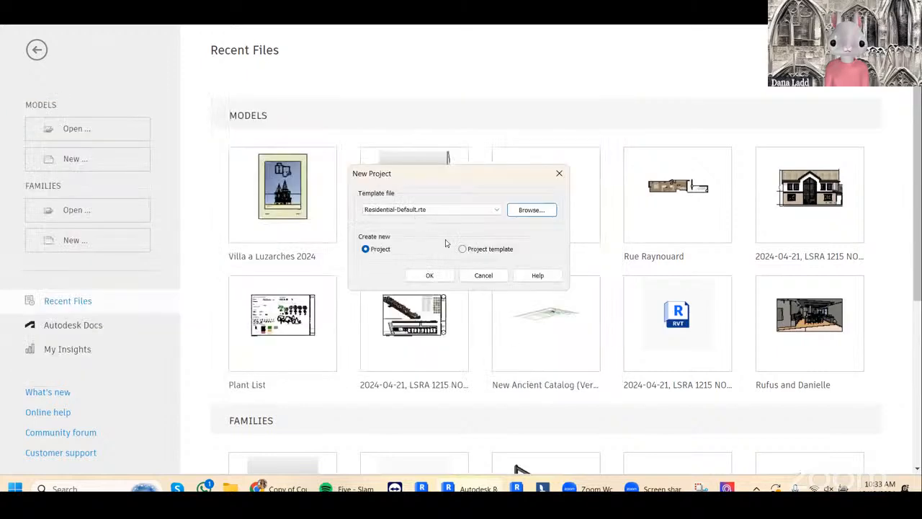
pyautogui.click(435, 277)
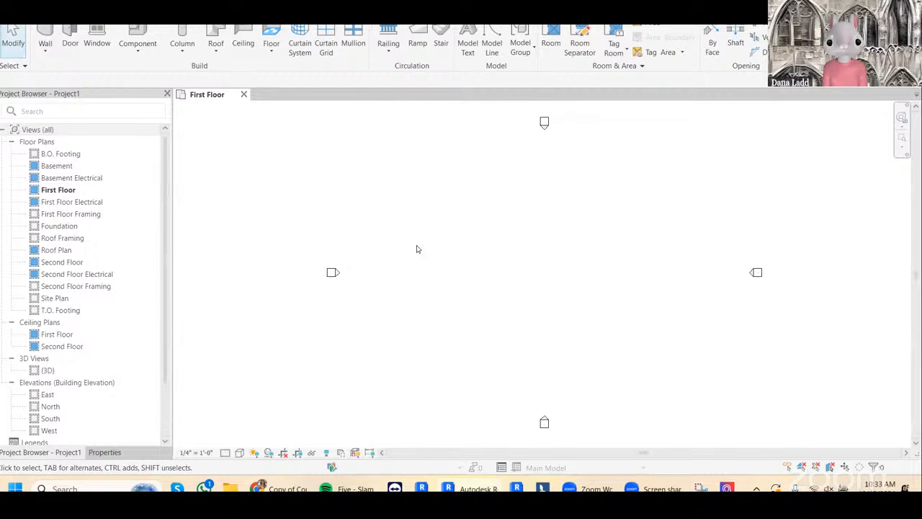
pyautogui.scroll(-2, 416, 249)
pyautogui.scroll(1, 537, 286)
pyautogui.scroll(-1, 442, 274)
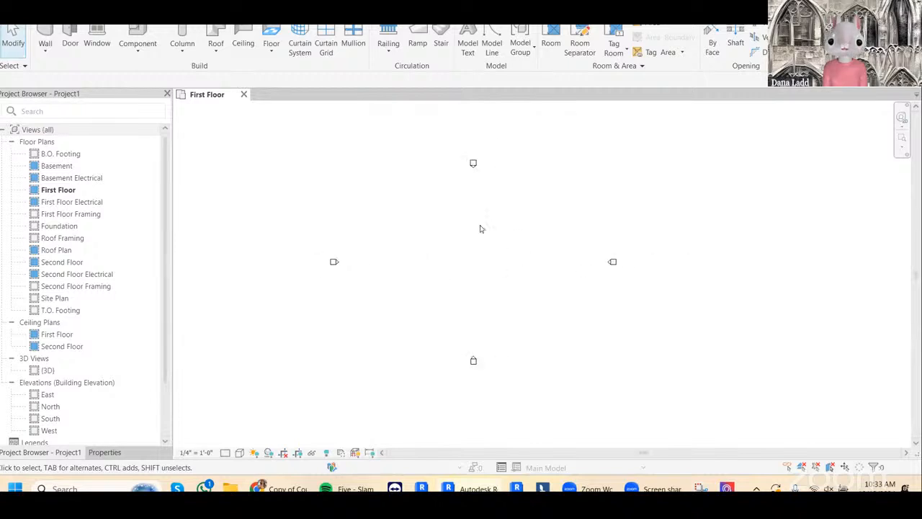
pyautogui.scroll(1, 481, 228)
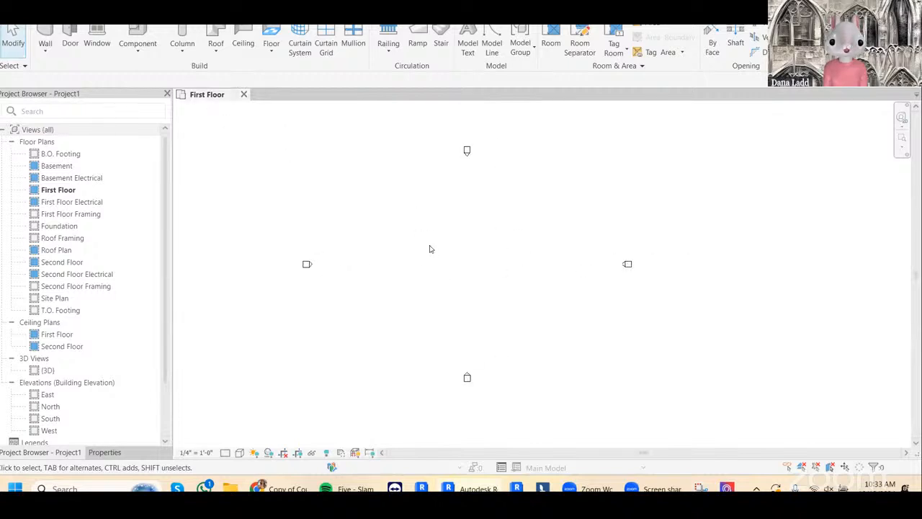
pyautogui.scroll(-1, 626, 263)
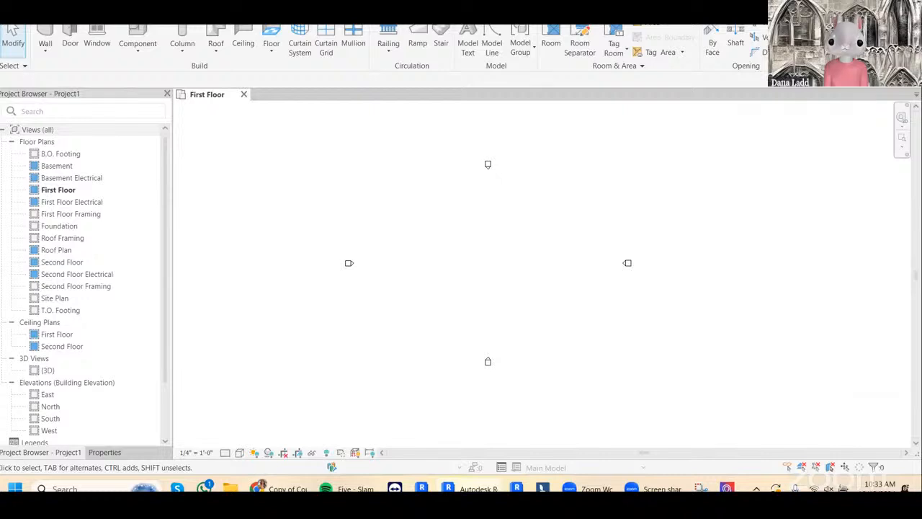
# Step: Switch back to the Canva presentation
pyautogui.hotkey('alt', 'Tab')
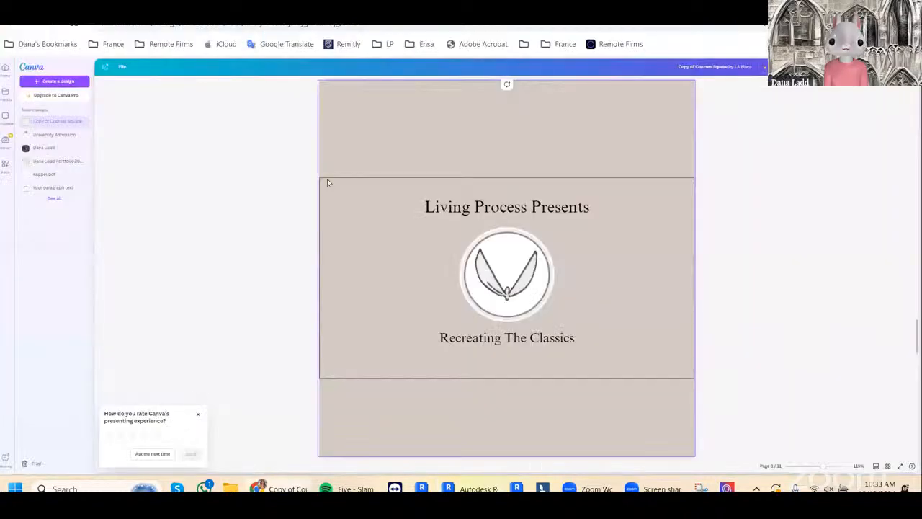
pyautogui.hotkey('alt', 'Tab')
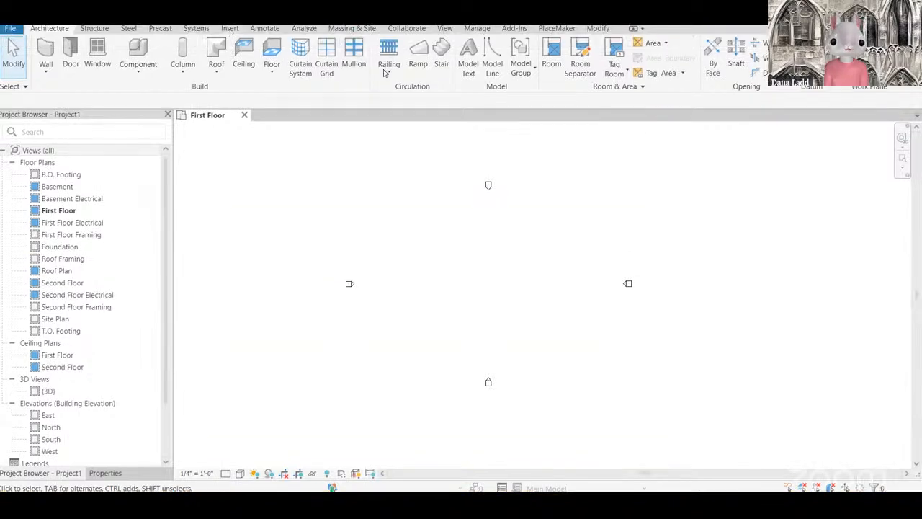
pyautogui.click(229, 28)
pyautogui.click(452, 59)
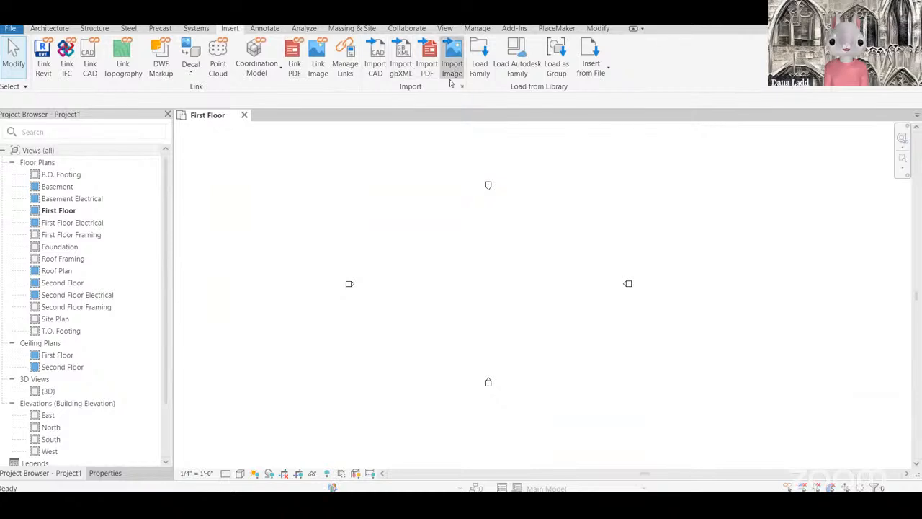
pyautogui.click(47, 351)
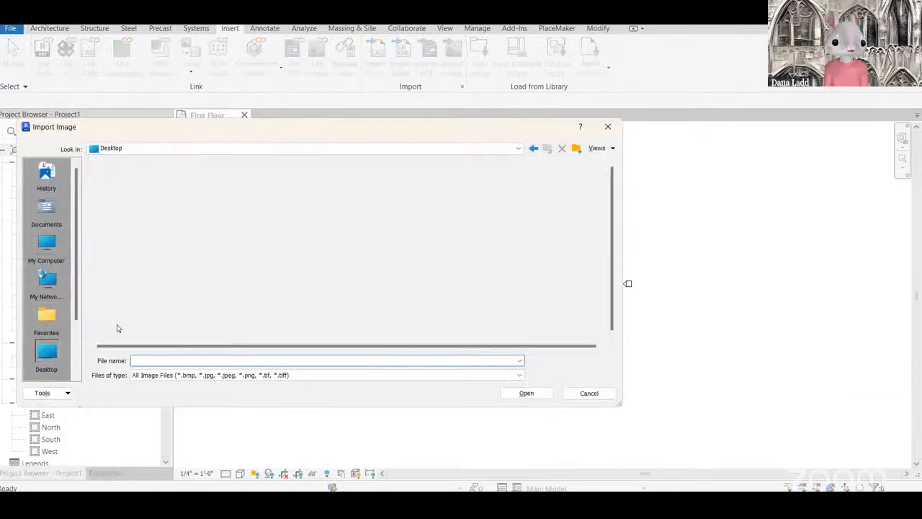
pyautogui.scroll(-4, 385, 229)
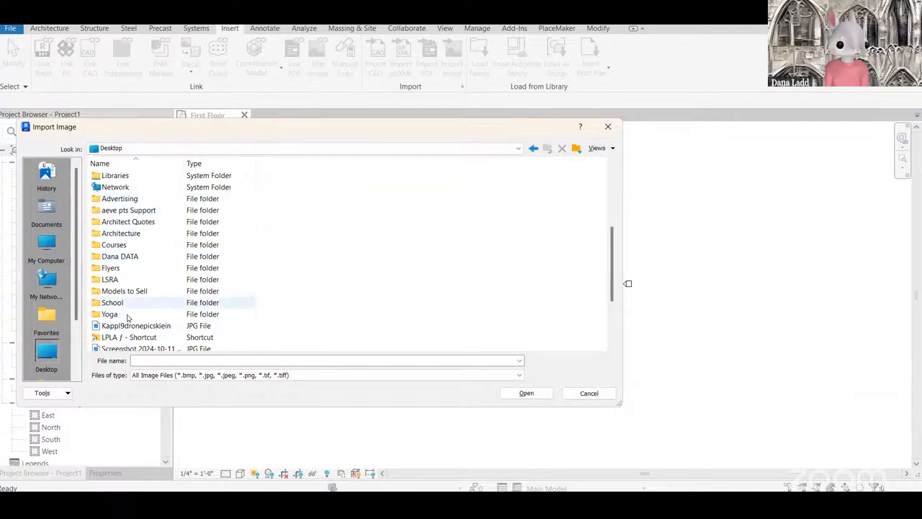
pyautogui.scroll(-2, 138, 312)
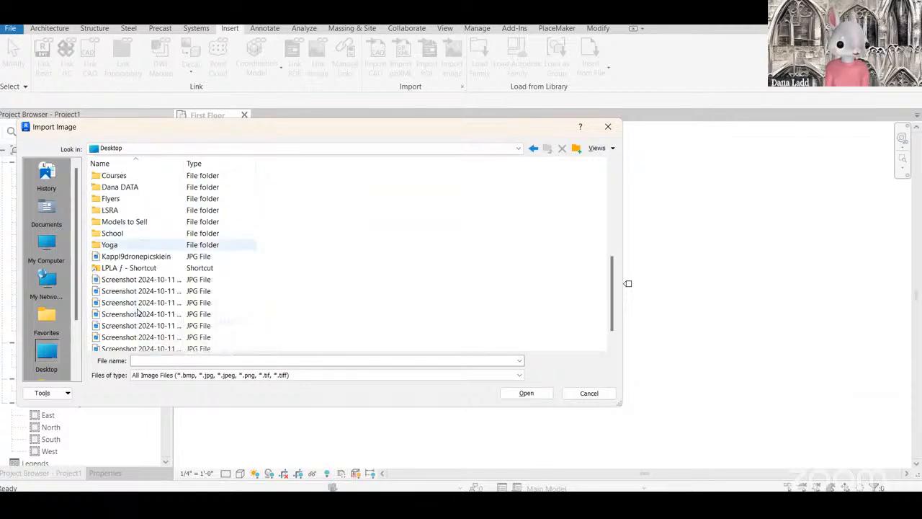
pyautogui.scroll(1, 138, 312)
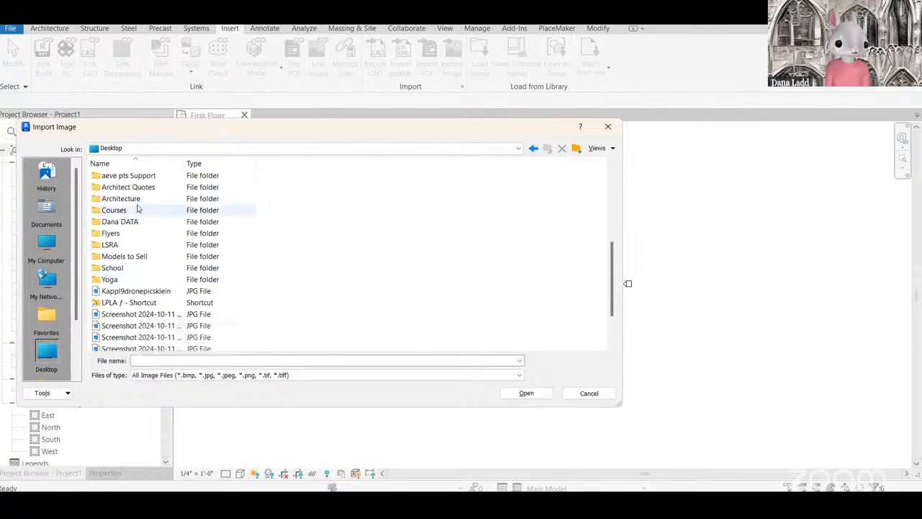
pyautogui.doubleClick(137, 209)
pyautogui.click(596, 148)
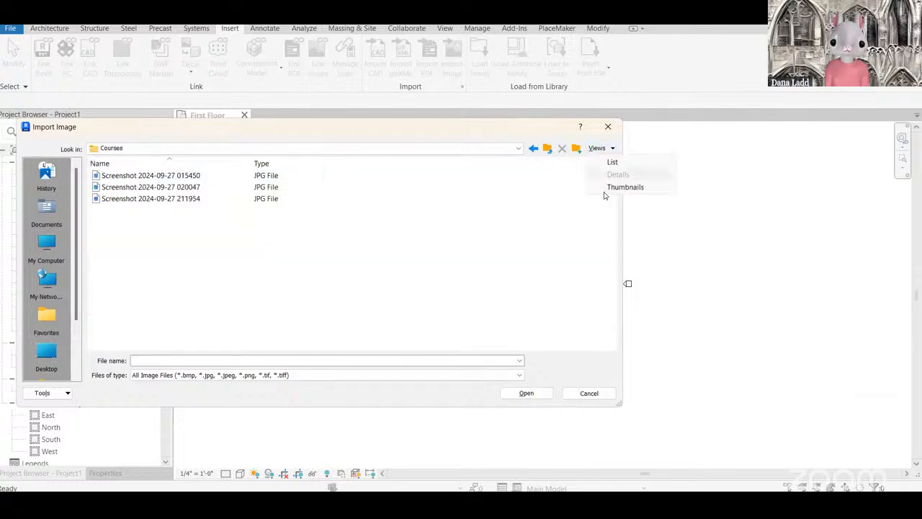
pyautogui.click(624, 187)
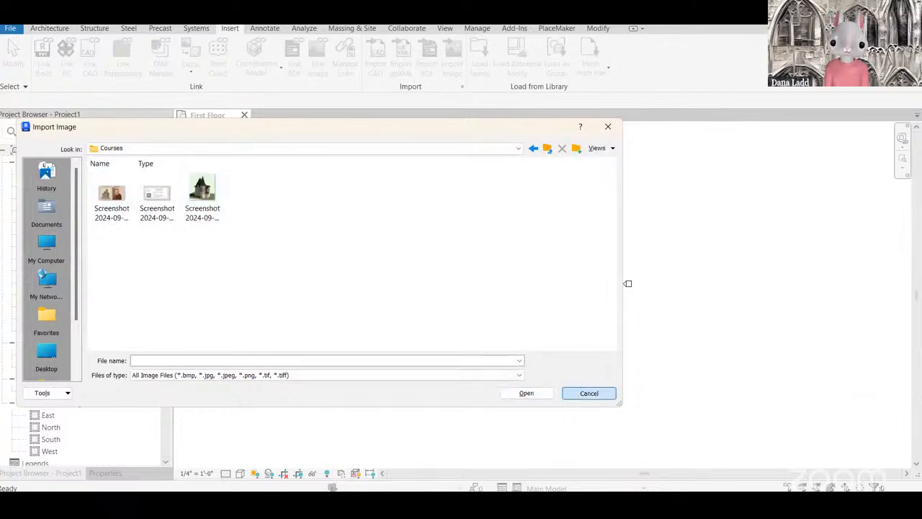
pyautogui.click(589, 393)
# Step: Switch to the browser and search Google Images for "Villa a Luzarches chabat"
pyautogui.hotkey('alt', 'Tab')
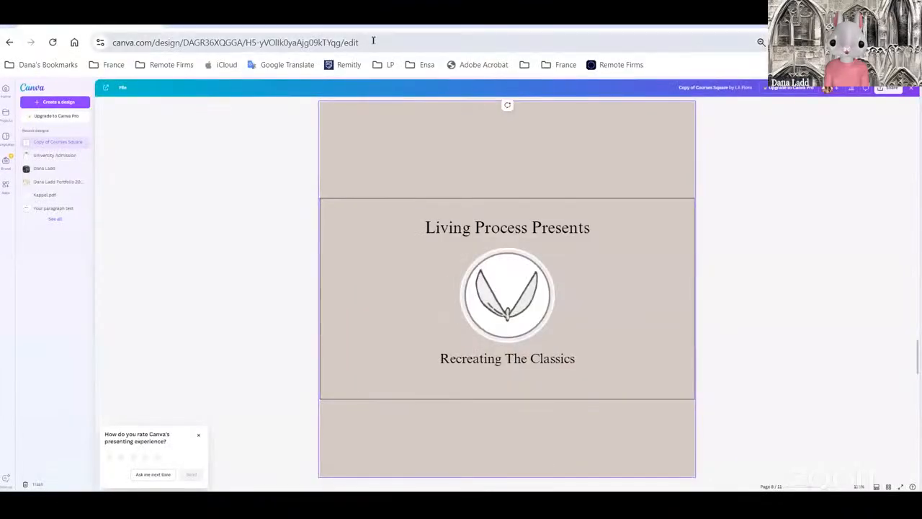
pyautogui.click(400, 42)
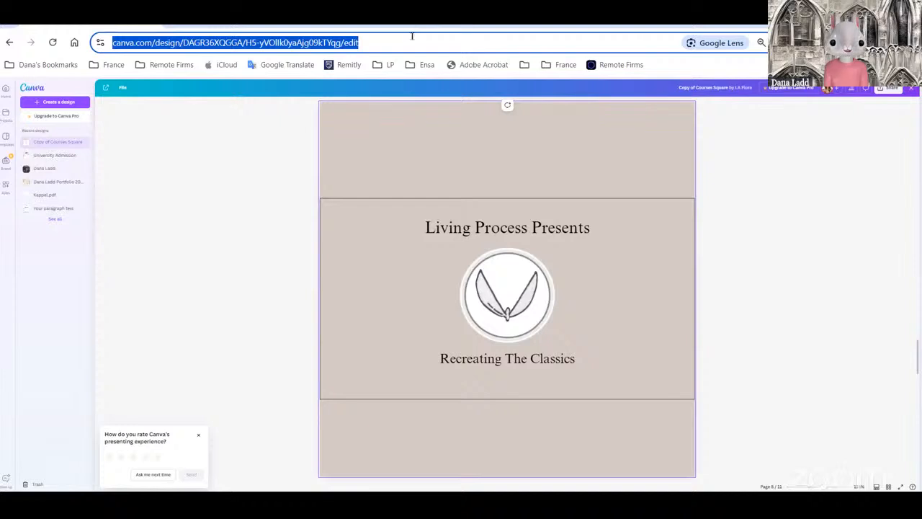
pyautogui.write('Villa a Luzarches')
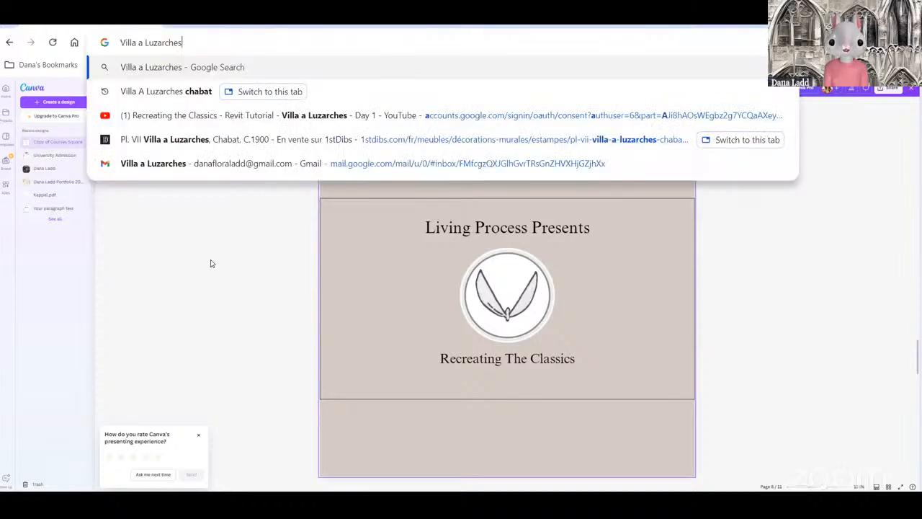
pyautogui.press('Return')
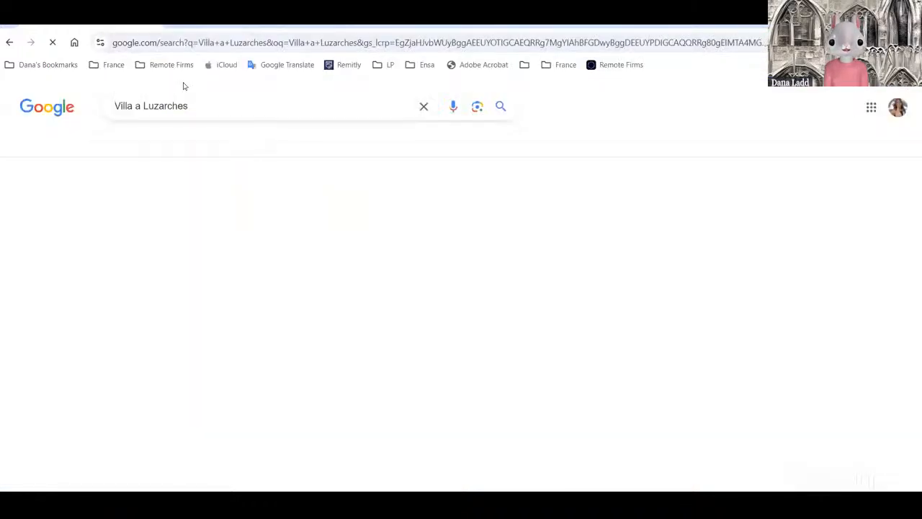
pyautogui.write('plan')
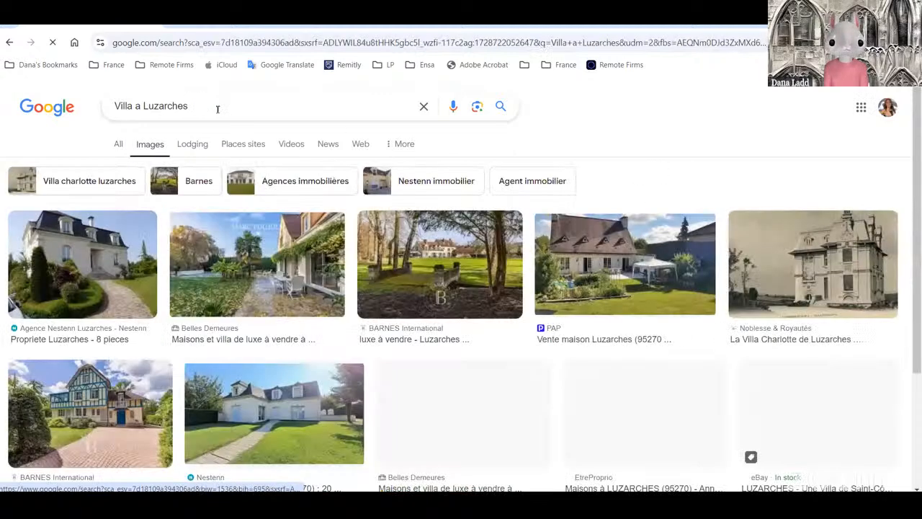
pyautogui.click(217, 109)
pyautogui.write('chabat')
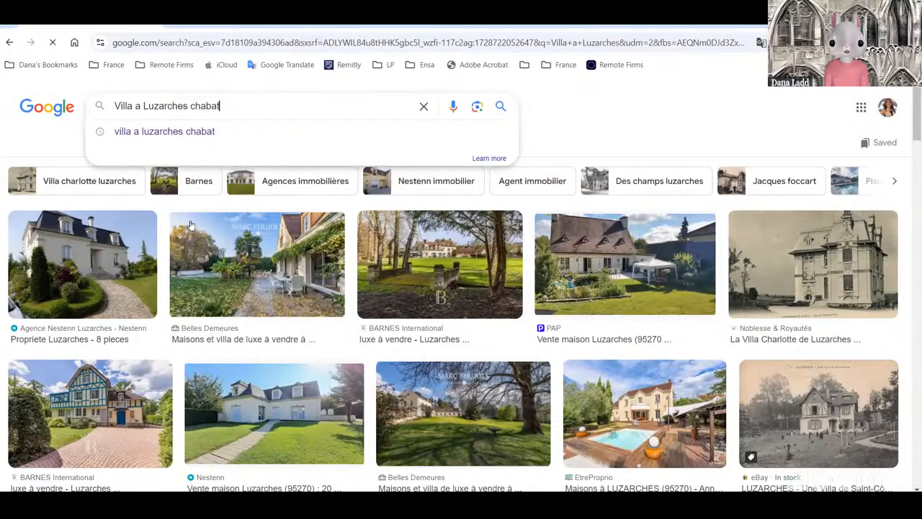
pyautogui.press('Return')
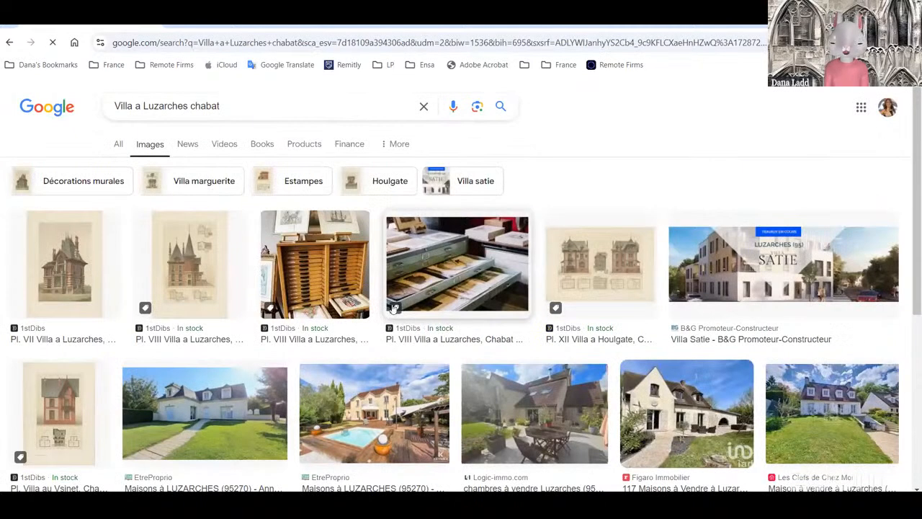
# Step: Open the 1stDibs listing for the print "Pl. VIII Villa a Luzarches, Chabat, vers 1900" from the image results
pyautogui.scroll(-1, 204, 224)
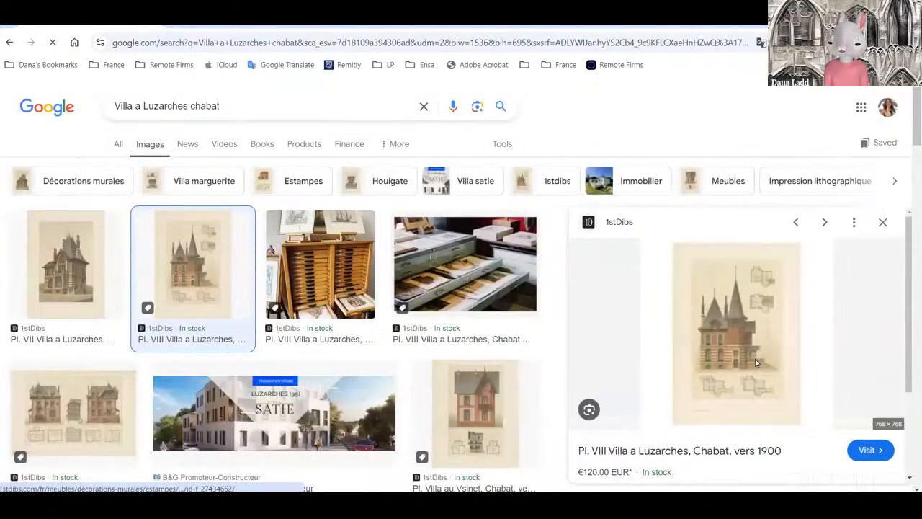
pyautogui.click(755, 358)
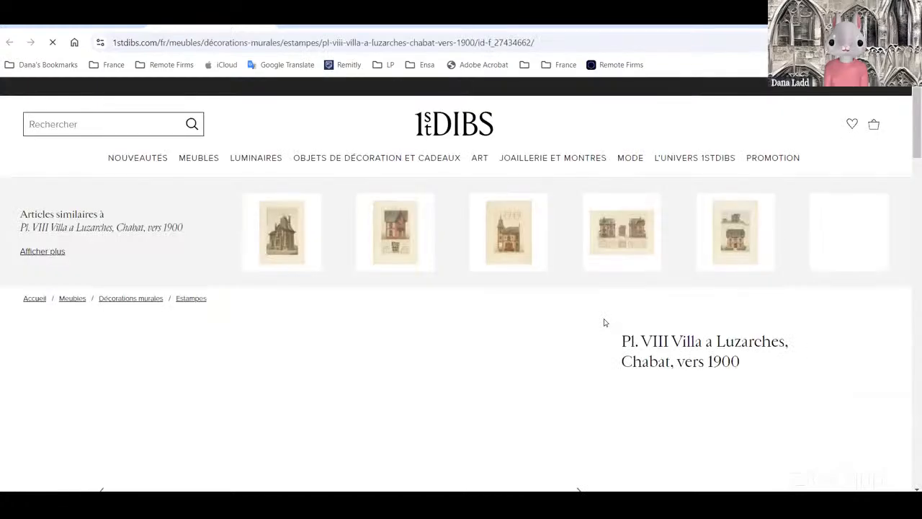
pyautogui.scroll(-2, 461, 295)
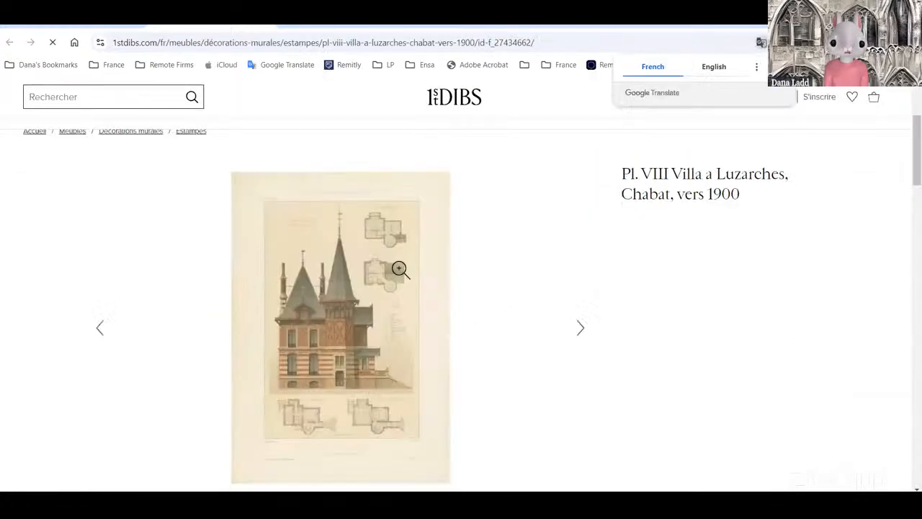
pyautogui.scroll(-1, 353, 263)
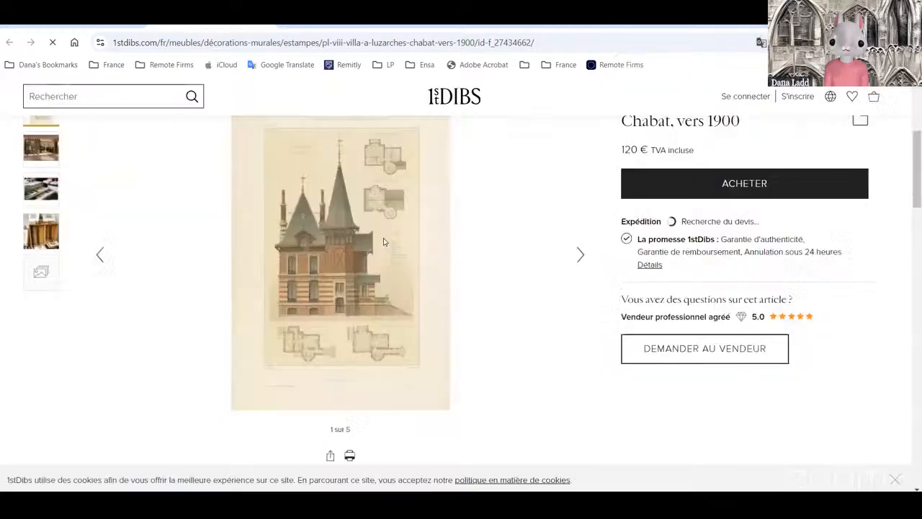
# Step: Save the listing's print image as the WEBP file 27434662_datamatics in the Courses folder on the Desktop
pyautogui.rightClick(385, 240)
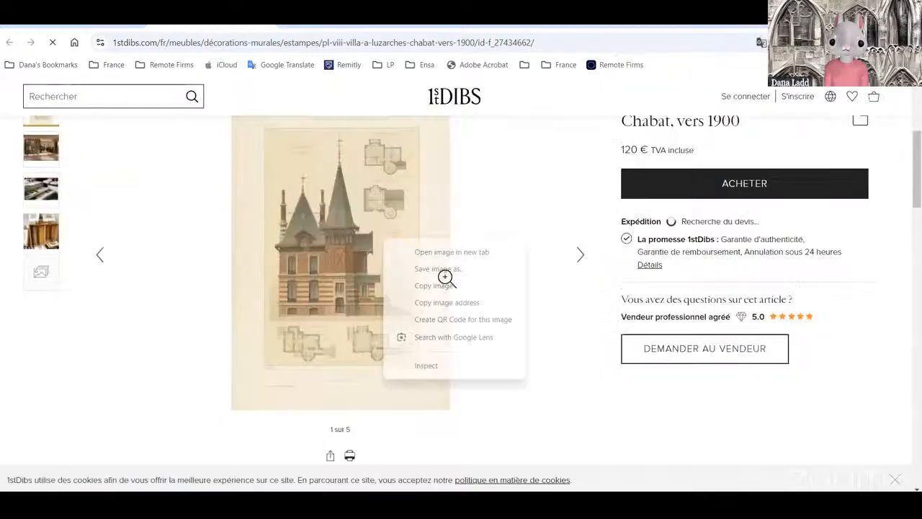
pyautogui.click(439, 269)
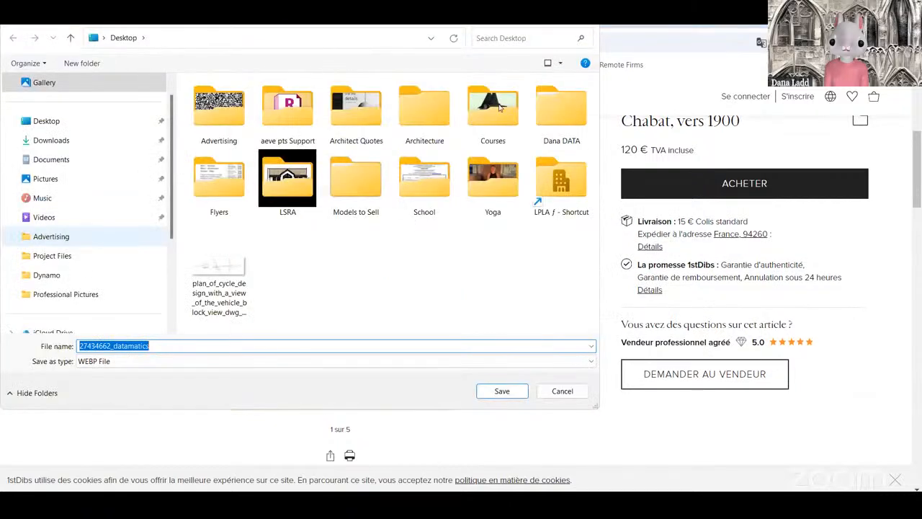
pyautogui.doubleClick(499, 107)
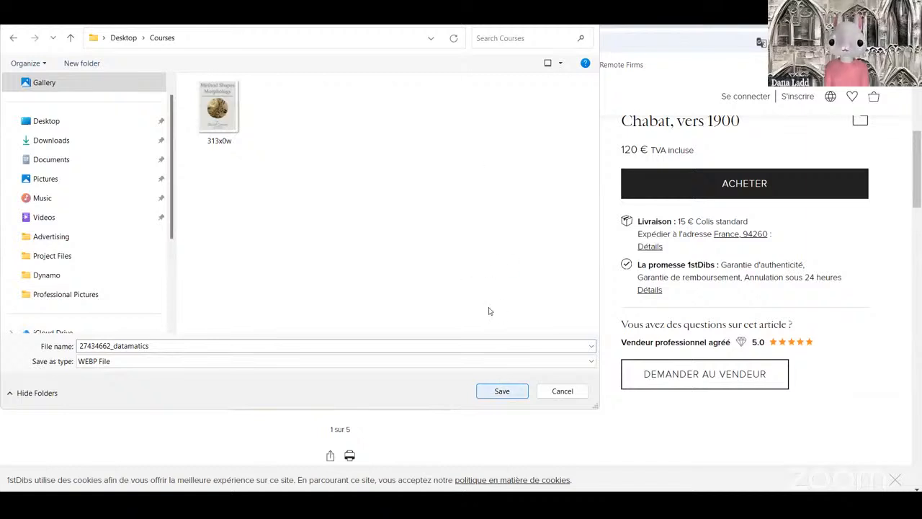
pyautogui.press('Return')
pyautogui.scroll(3, 386, 280)
pyautogui.scroll(-3, 425, 343)
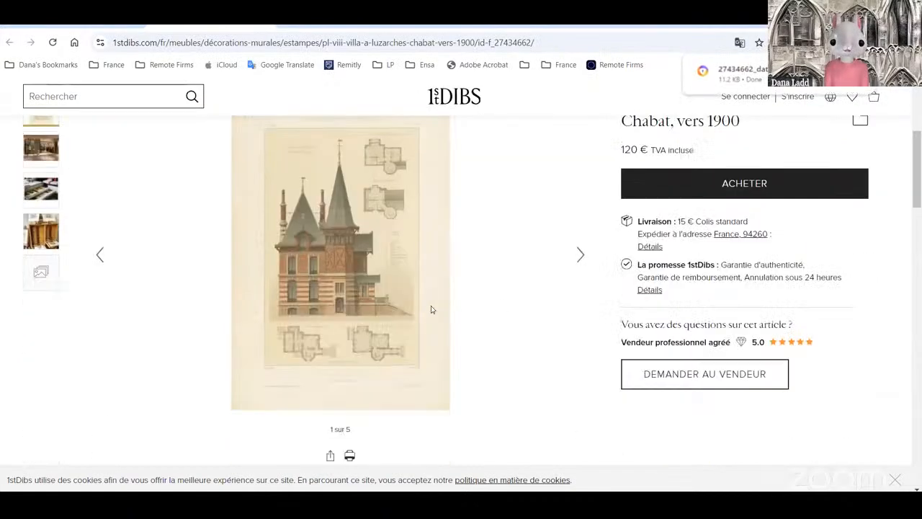
pyautogui.rightClick(388, 277)
pyautogui.click(432, 307)
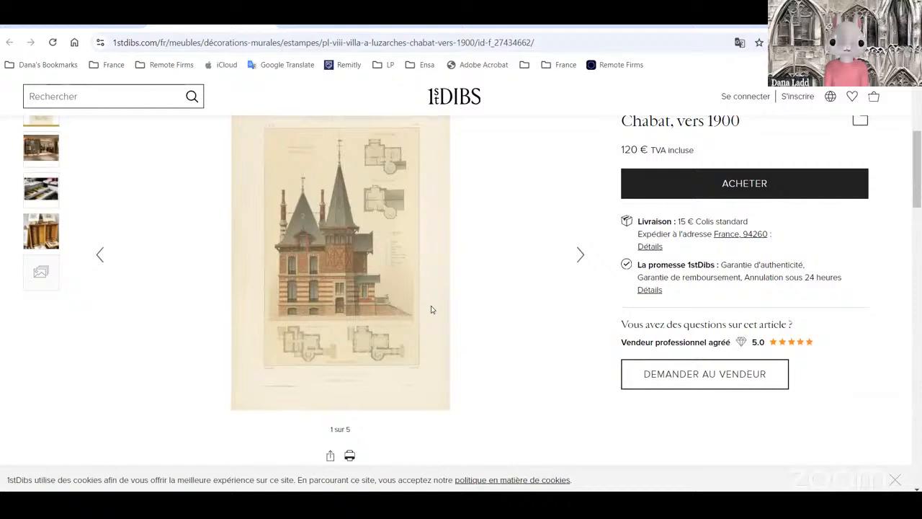
pyautogui.click(558, 393)
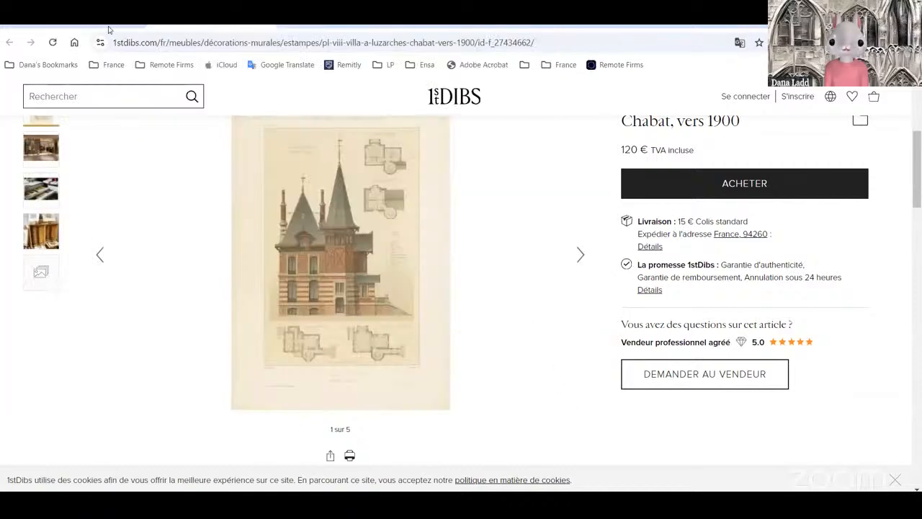
# Step: Enlarge the villa print in the listing's image viewer and capture a screenshot snip of the whole sheet
pyautogui.scroll(2, 522, 324)
pyautogui.scroll(-2, 380, 259)
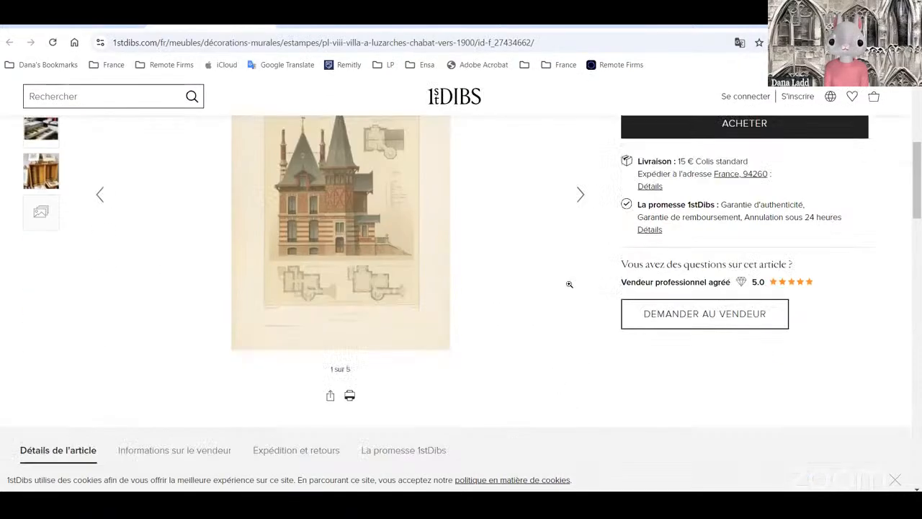
pyautogui.click(568, 281)
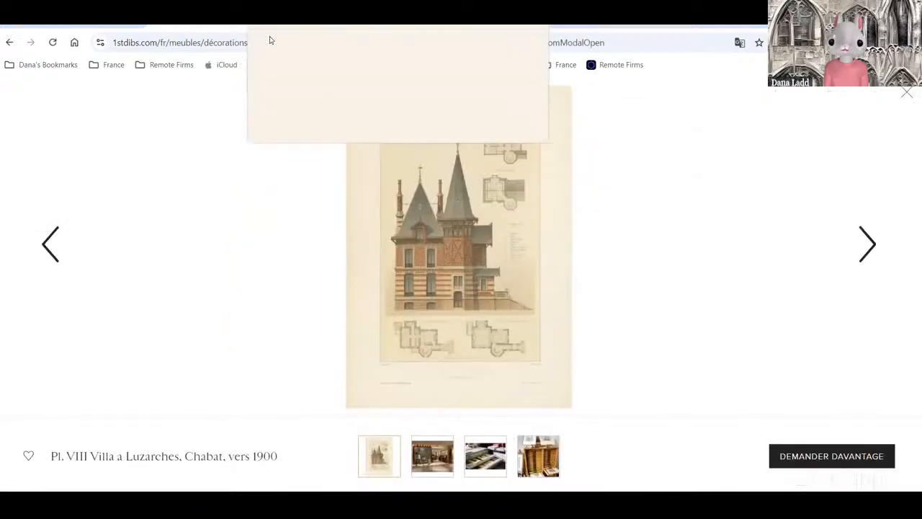
pyautogui.moveTo(348, 86); pyautogui.dragTo(567, 405)
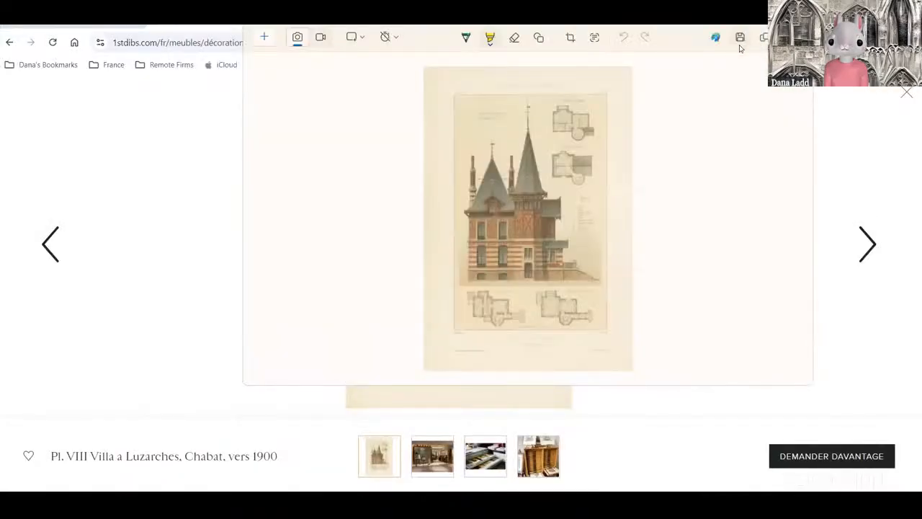
pyautogui.click(740, 37)
pyautogui.scroll(-3, 654, 214)
pyautogui.scroll(3, 655, 214)
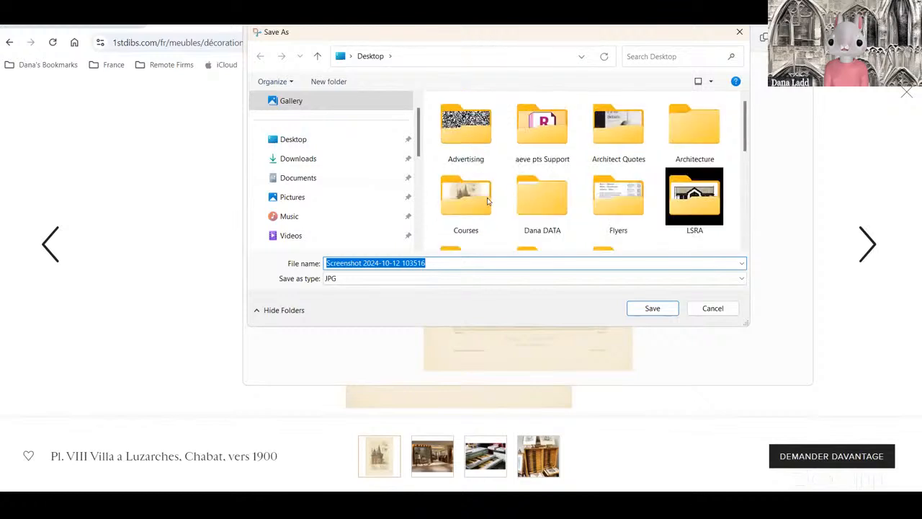
pyautogui.click(474, 204)
pyautogui.click(655, 310)
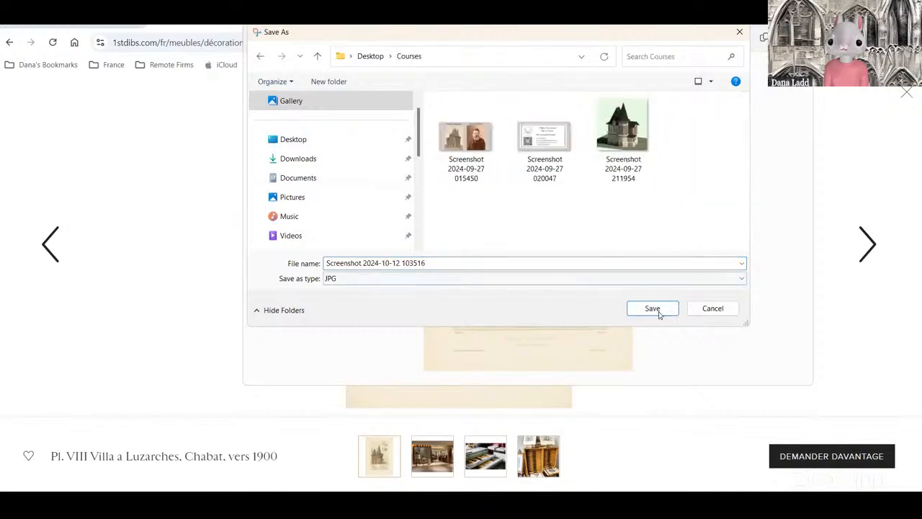
pyautogui.press('Return')
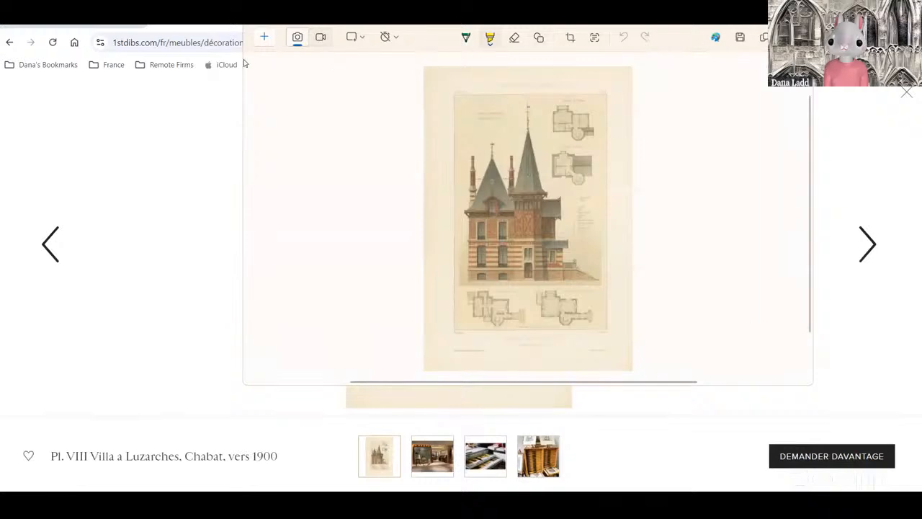
pyautogui.click(629, 444)
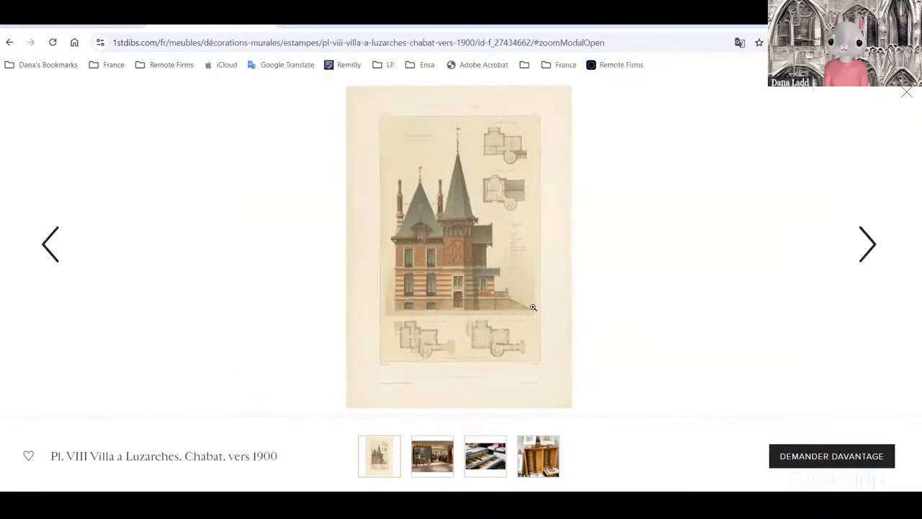
# Step: Look through the other photos in the 1stDibs listing's image viewer
pyautogui.click(867, 245)
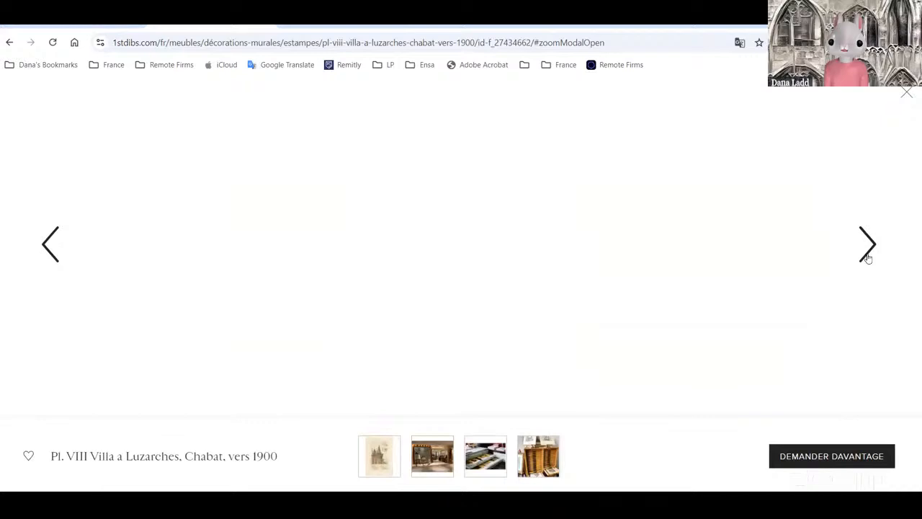
pyautogui.click(868, 258)
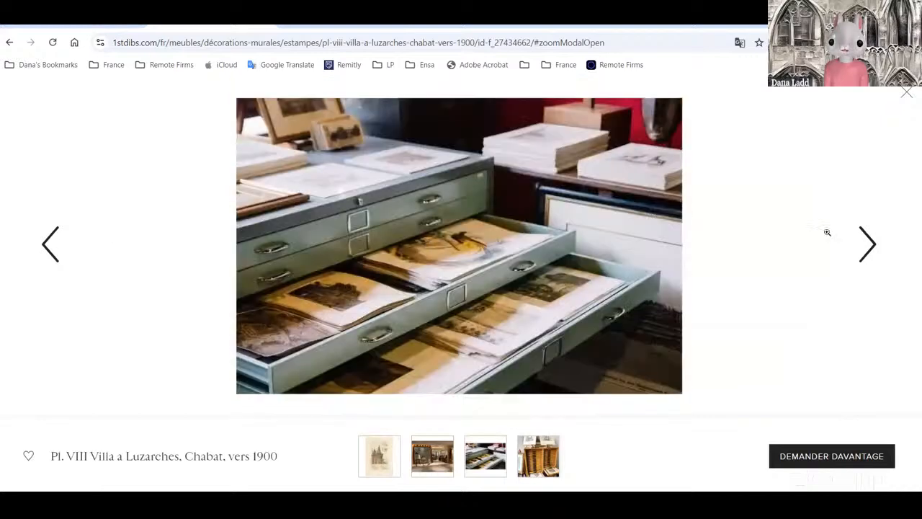
pyautogui.press('Left')
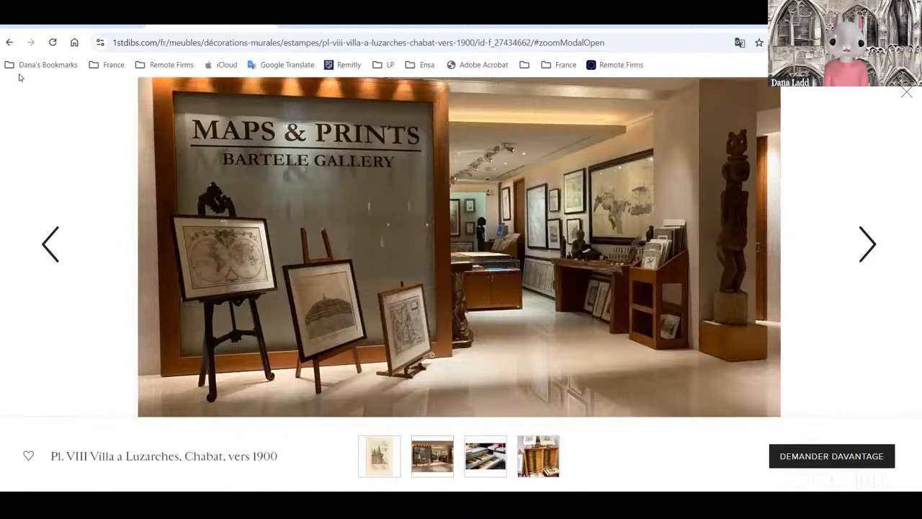
# Step: Leave the image viewer, open the similar Pl. VII Villa a Luzarches listing and enlarge its print
pyautogui.click(476, 335)
pyautogui.click(134, 333)
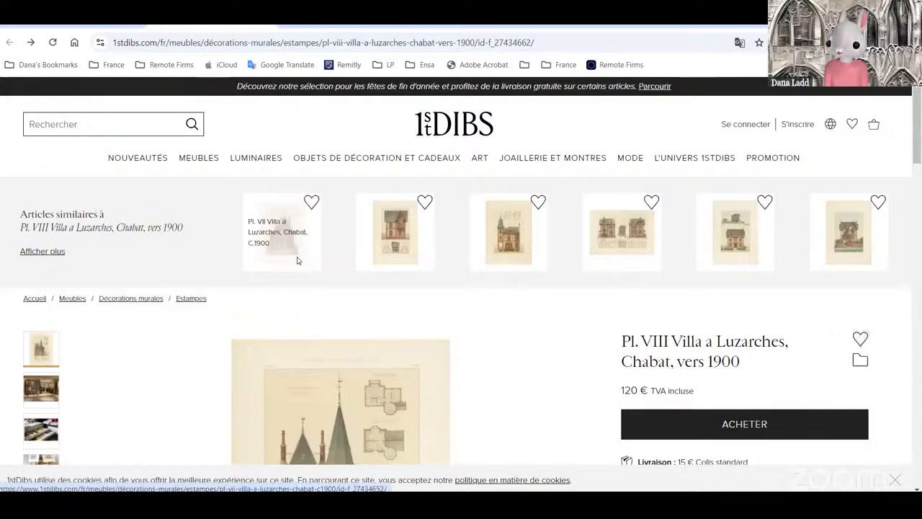
pyautogui.click(298, 260)
pyautogui.scroll(-3, 415, 300)
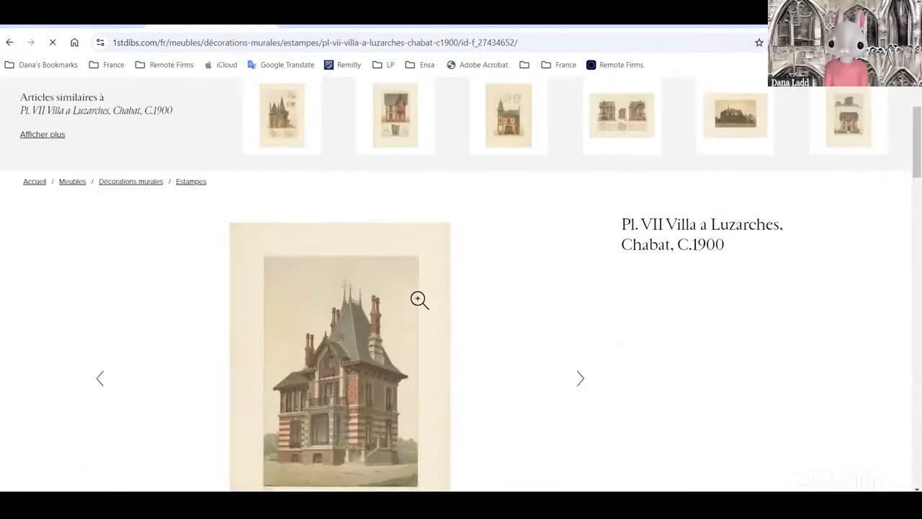
pyautogui.click(415, 294)
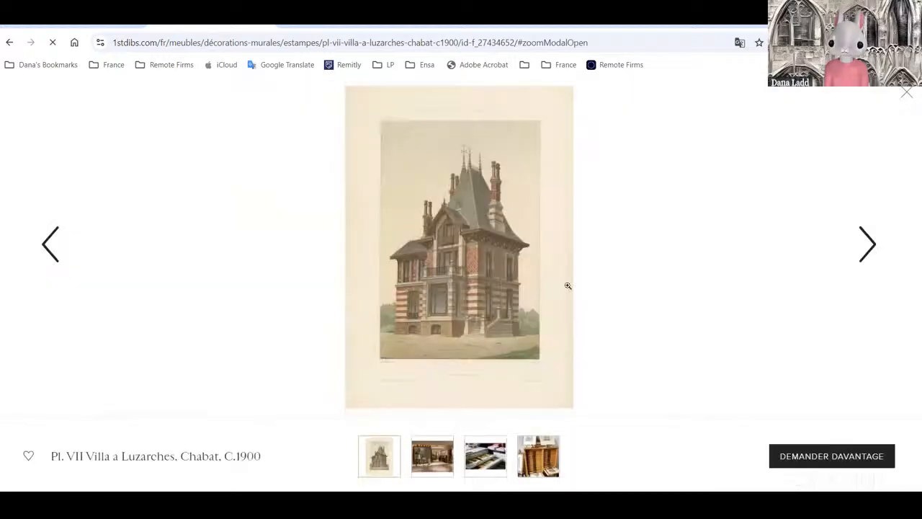
# Step: Dismiss the sign-up pop-ups, go back to the Pl. VIII listing and close it to return to the Google image results
pyautogui.hotkey('alt', 'Tab')
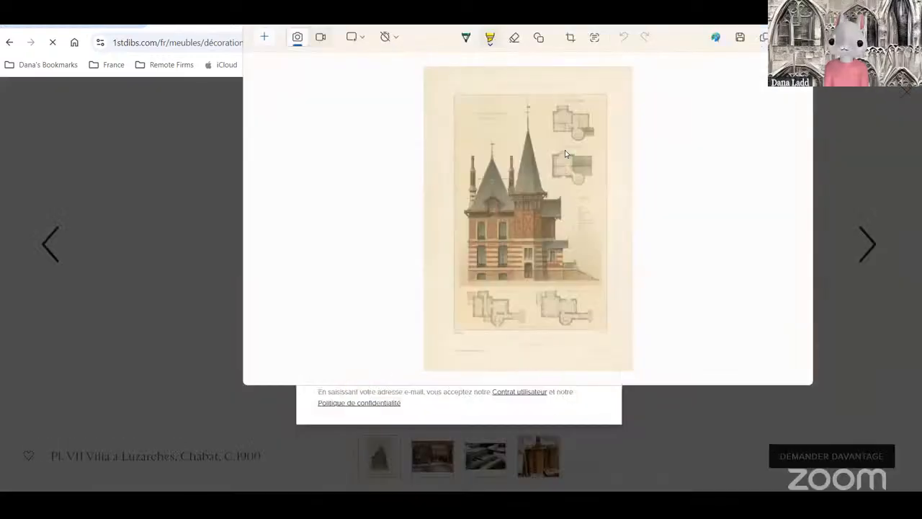
pyautogui.click(119, 304)
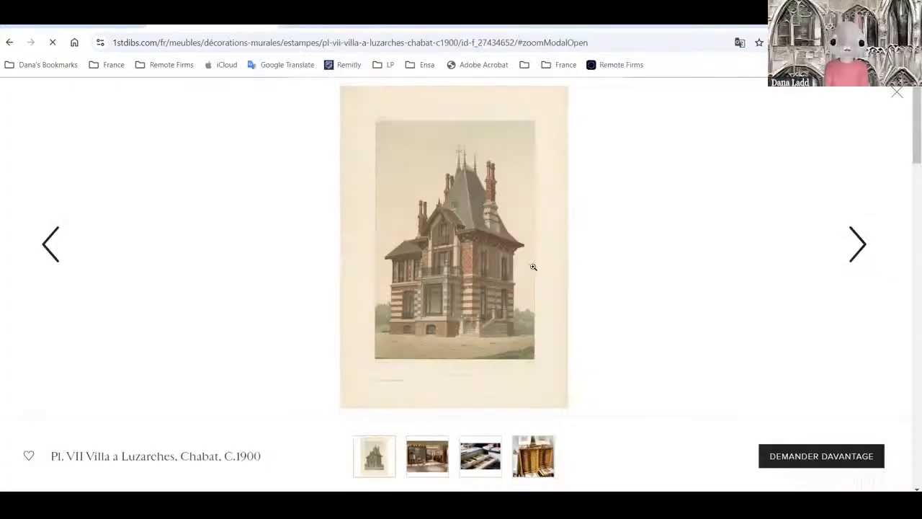
pyautogui.click(6, 42)
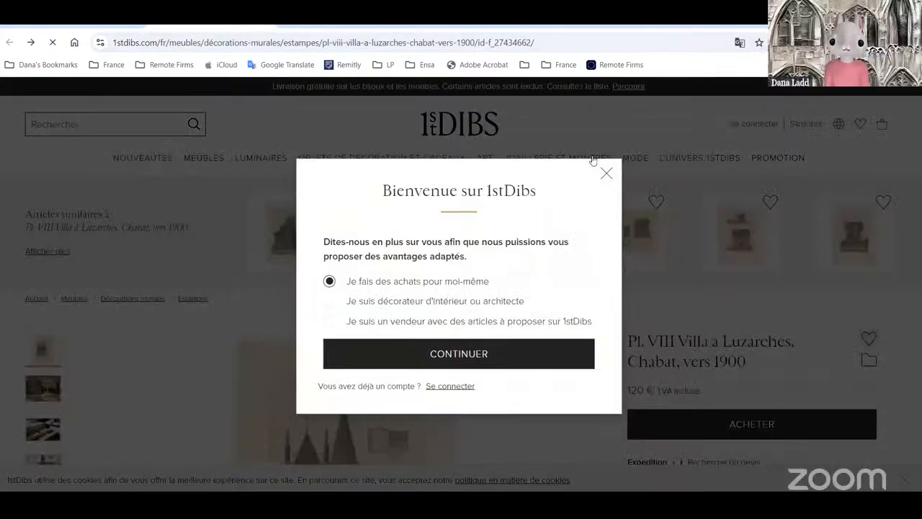
pyautogui.click(575, 114)
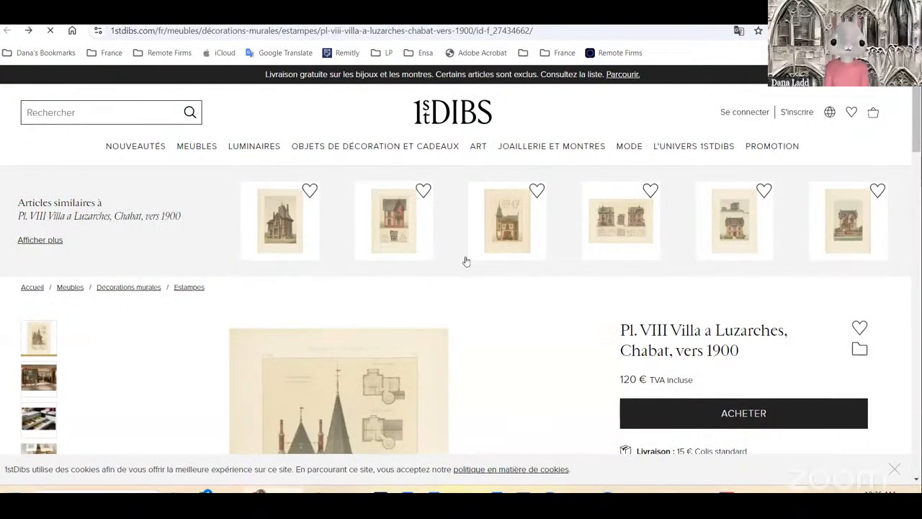
pyautogui.hotkey('ctrl', 'w')
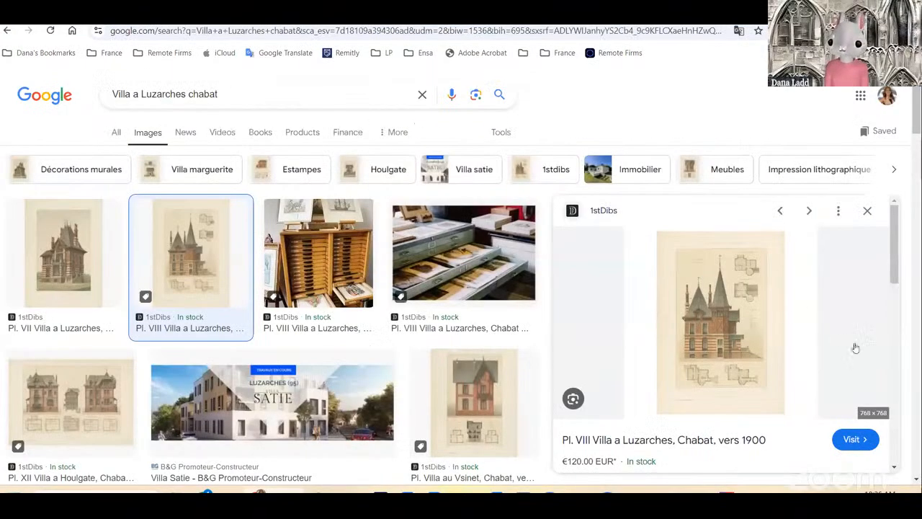
# Step: Look through the Villa a Luzarches chabat image results and the images related to the Pl. VIII print
pyautogui.scroll(-5, 855, 348)
pyautogui.scroll(-3, 761, 339)
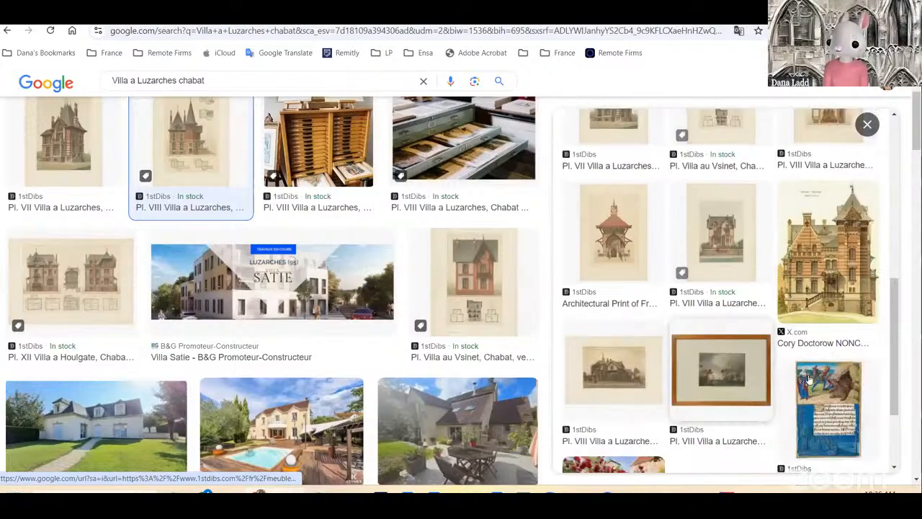
pyautogui.scroll(-2, 841, 357)
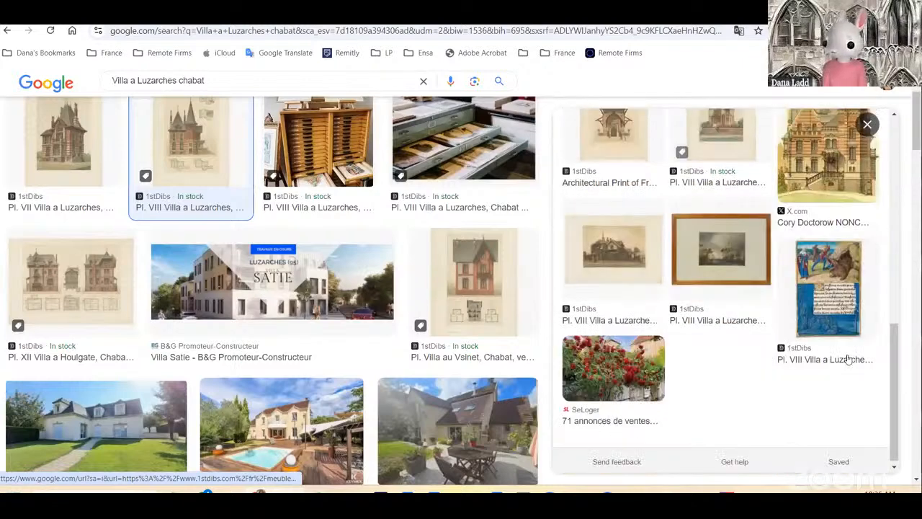
pyautogui.scroll(6, 842, 354)
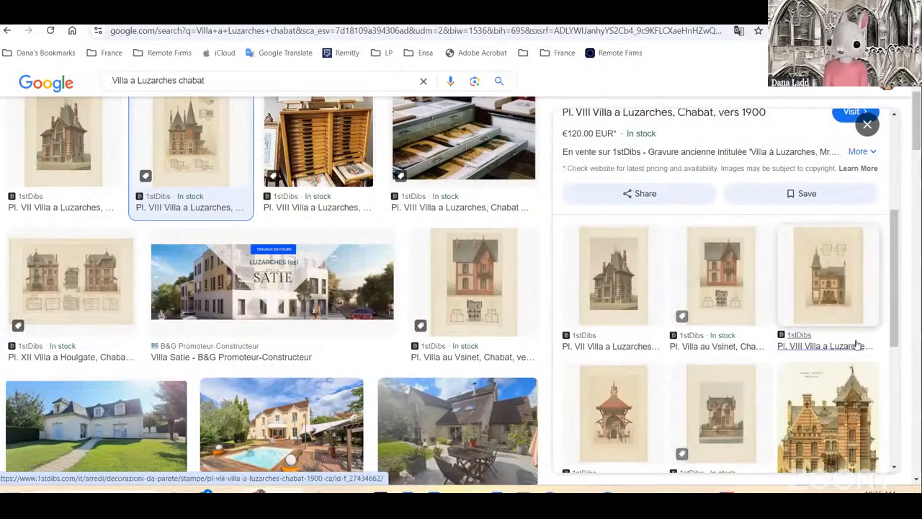
pyautogui.scroll(4, 752, 319)
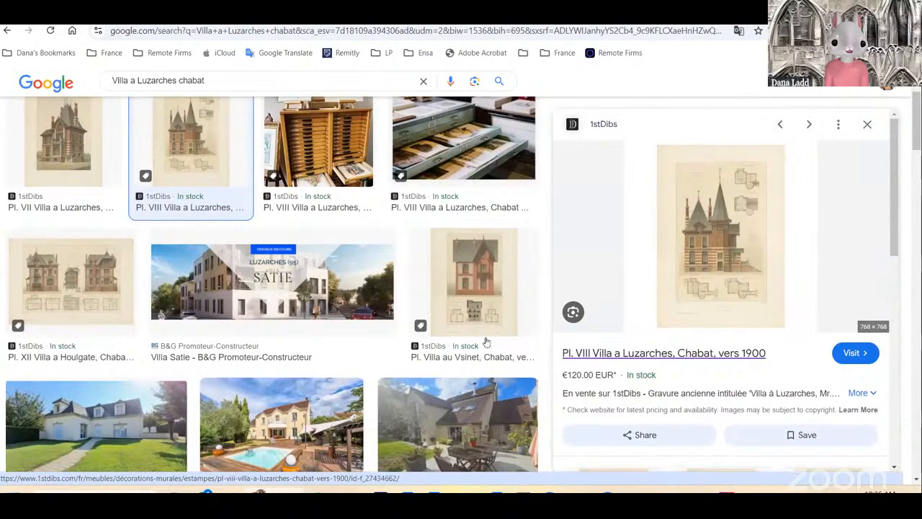
pyautogui.scroll(-1, 486, 341)
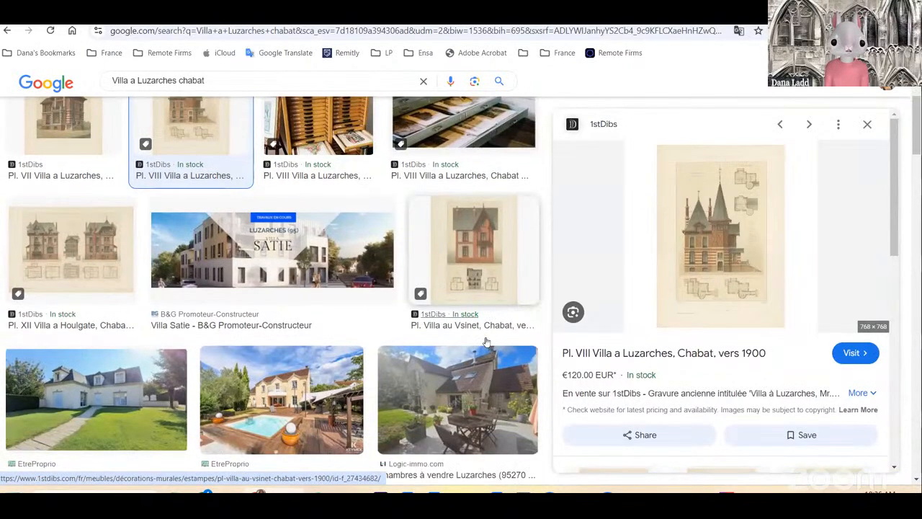
pyautogui.scroll(-5, 487, 342)
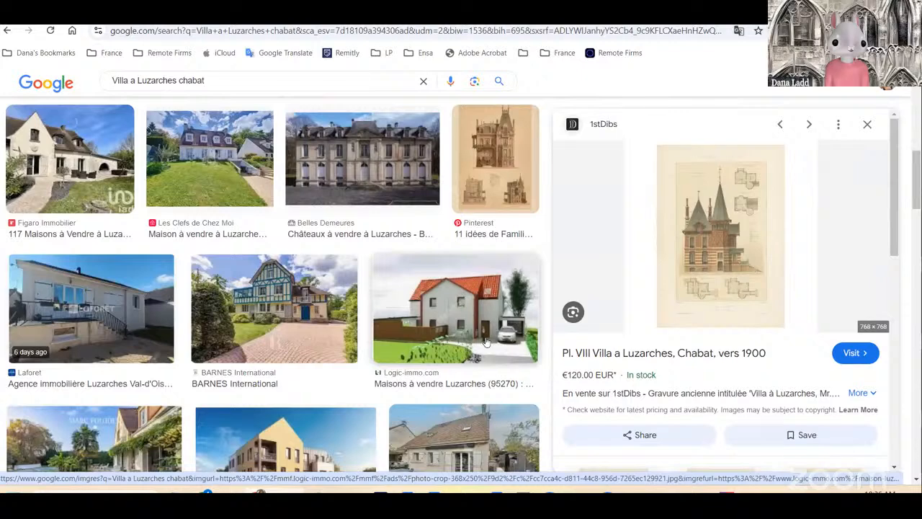
pyautogui.scroll(-5, 505, 333)
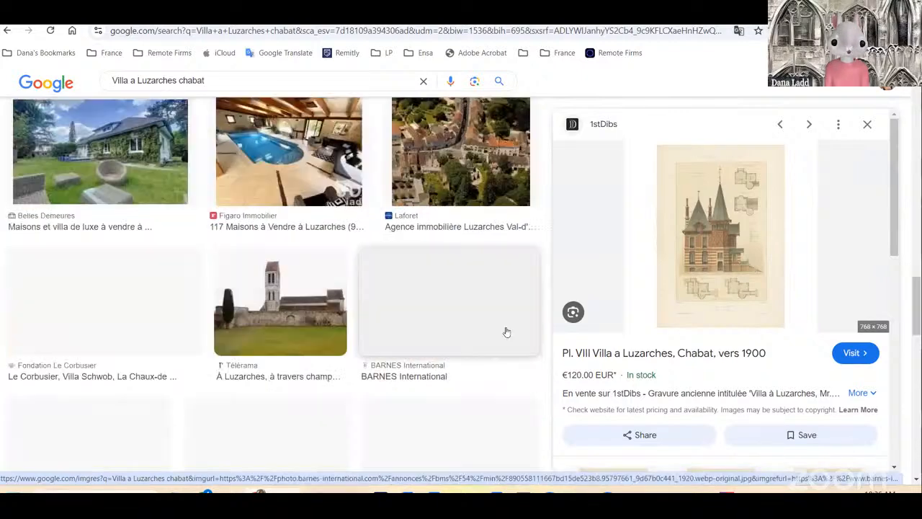
pyautogui.scroll(10, 507, 332)
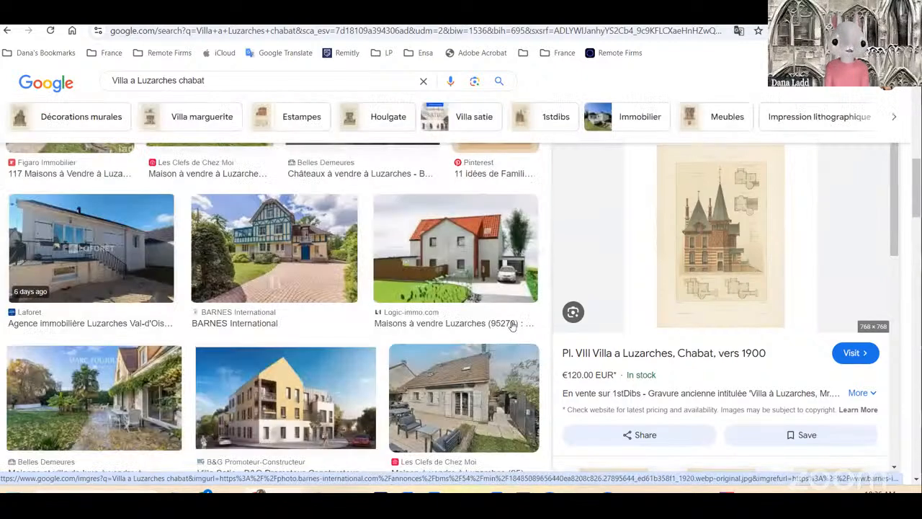
pyautogui.scroll(5, 511, 325)
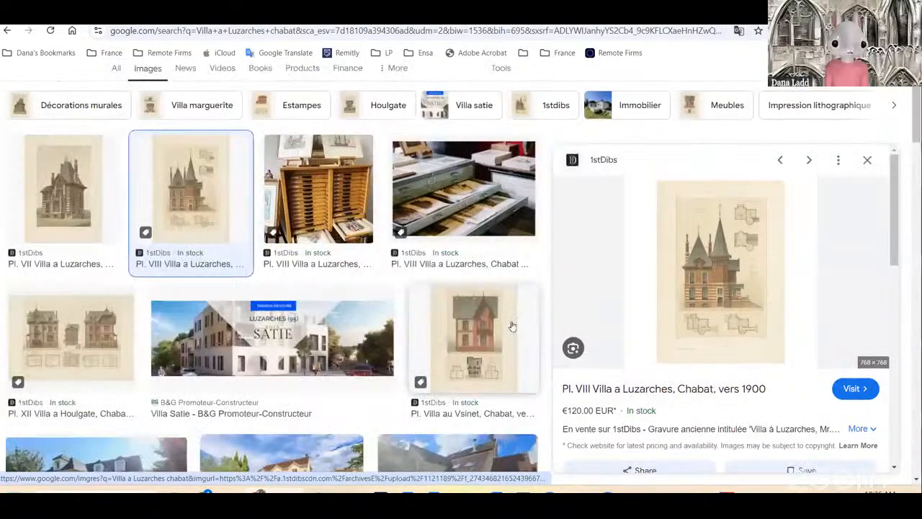
pyautogui.scroll(2, 512, 326)
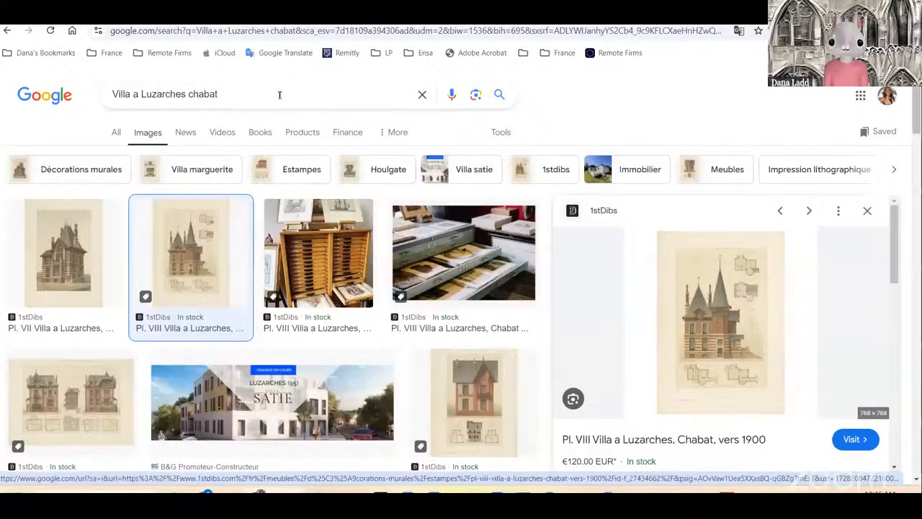
# Step: Refine the image search to "Villa a Luzarches pierre chabat" and preview the Pl. VII print
pyautogui.click(195, 92)
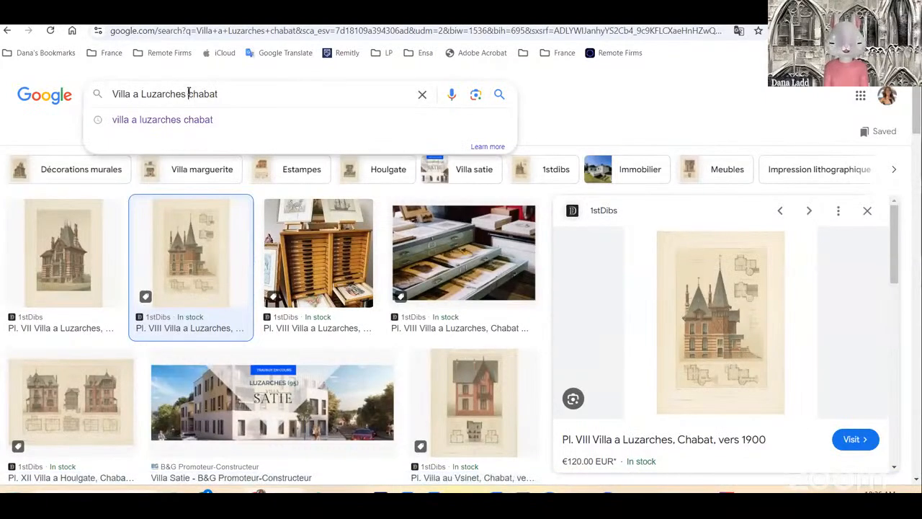
pyautogui.write('pierre')
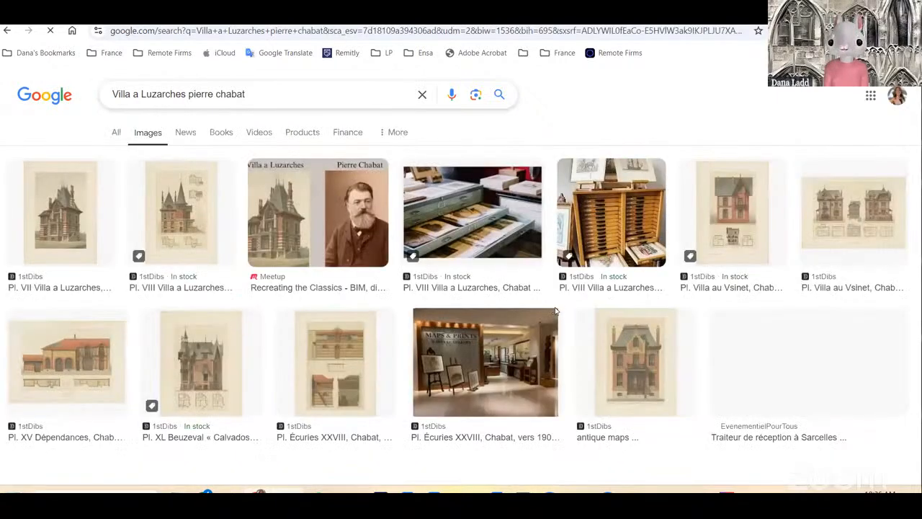
pyautogui.scroll(-1, 134, 220)
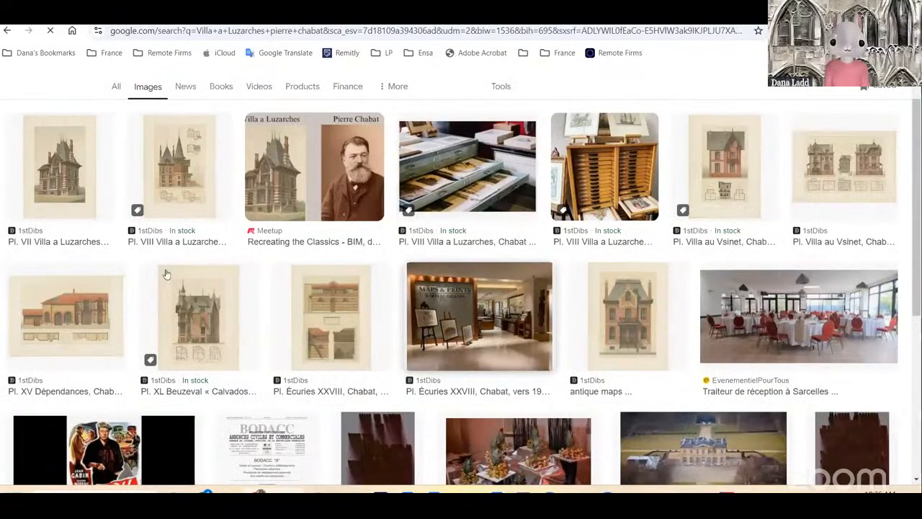
pyautogui.scroll(1, 660, 290)
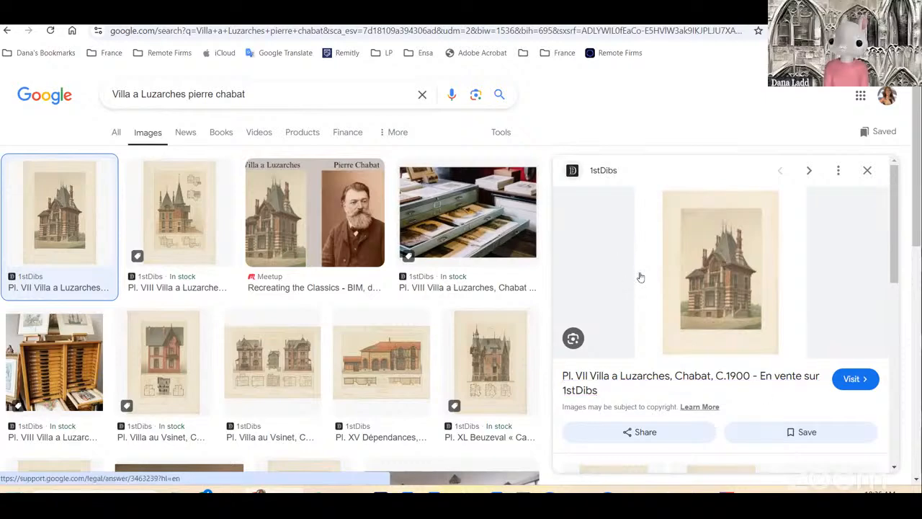
# Step: Examine the related images offered for the Pl. VII and Pl. VIII Villa a Luzarches prints
pyautogui.scroll(-5, 764, 382)
pyautogui.scroll(-3, 781, 381)
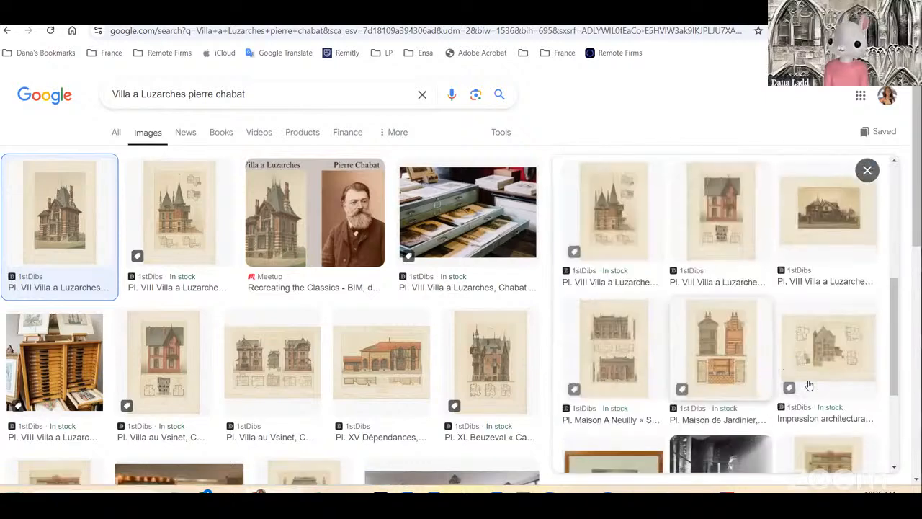
pyautogui.scroll(1, 814, 389)
pyautogui.scroll(7, 814, 389)
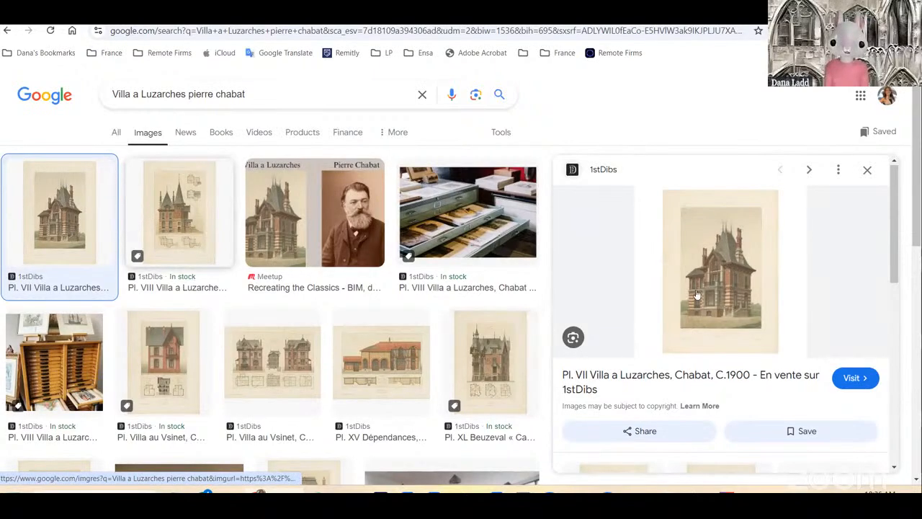
pyautogui.press('Right')
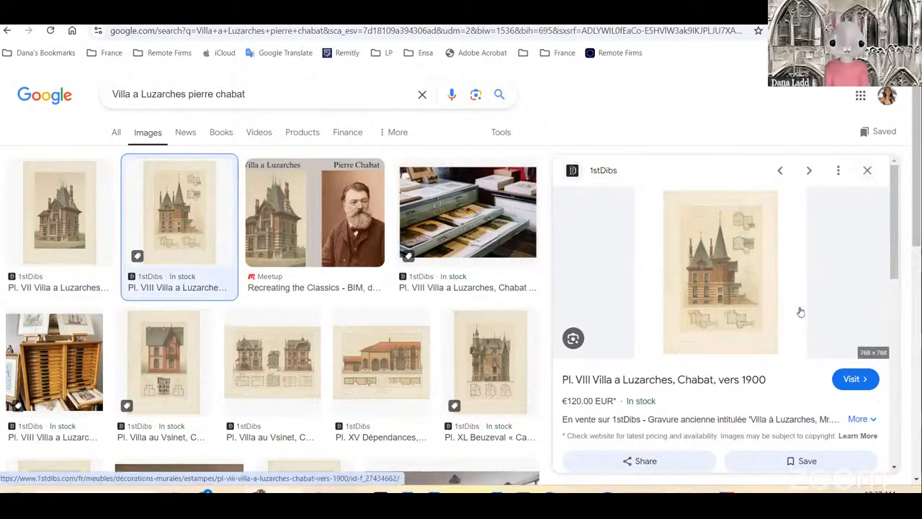
pyautogui.scroll(-3, 795, 296)
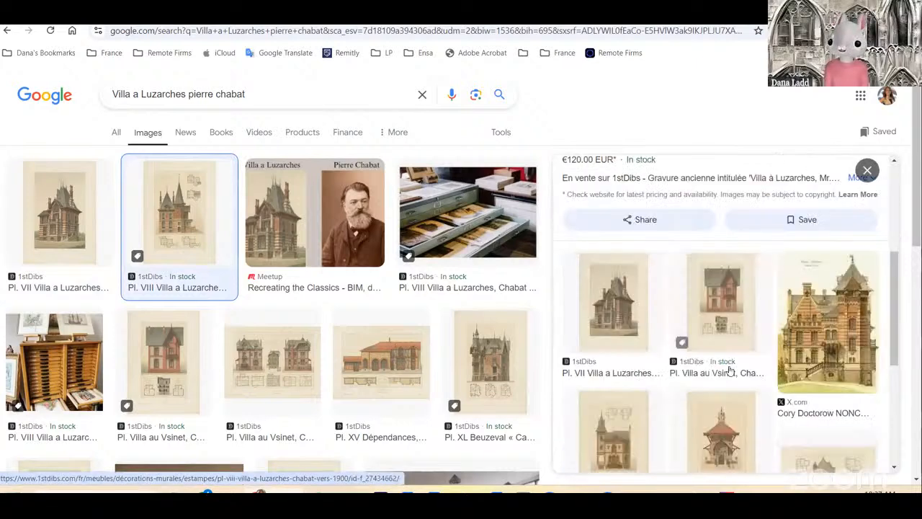
pyautogui.scroll(-3, 727, 358)
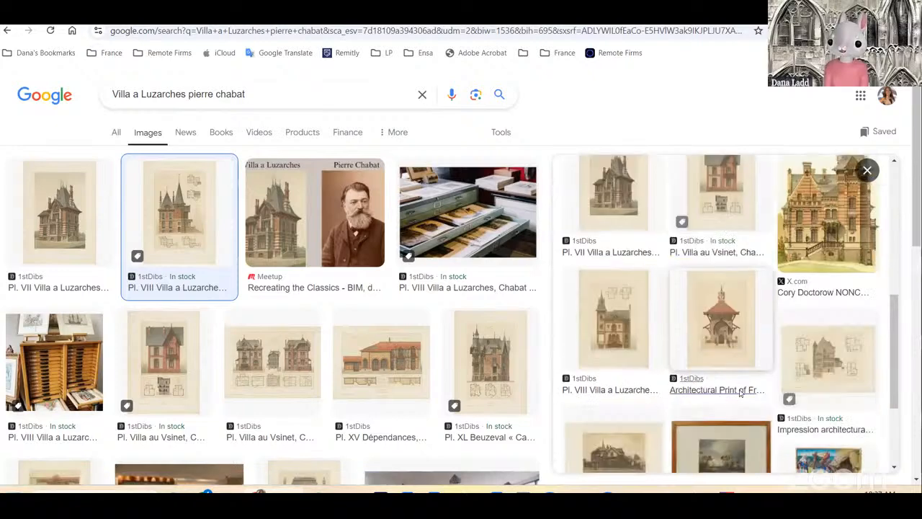
pyautogui.scroll(-3, 741, 388)
pyautogui.scroll(10, 741, 388)
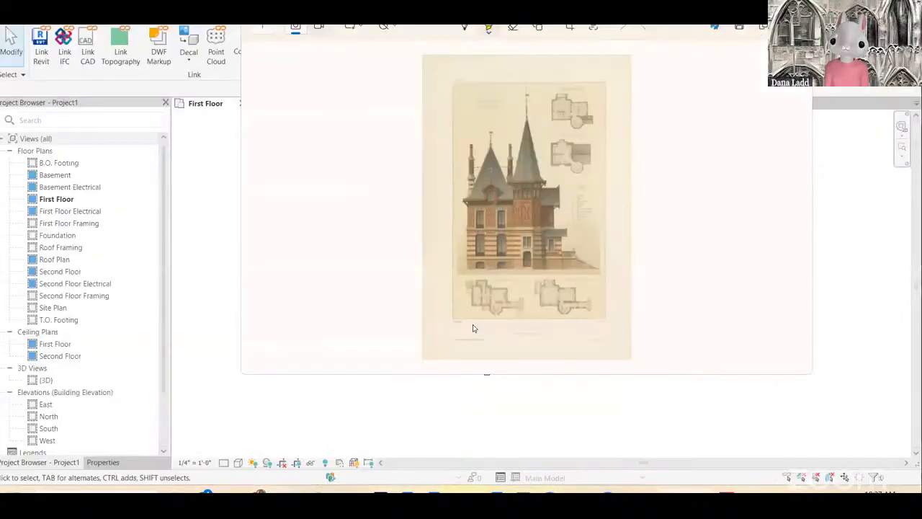
pyautogui.click(202, 312)
pyautogui.click(433, 48)
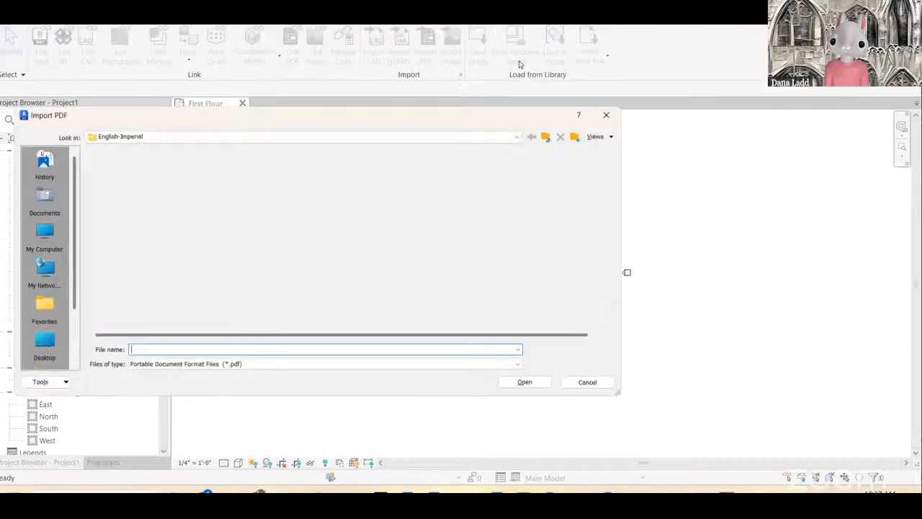
pyautogui.click(606, 116)
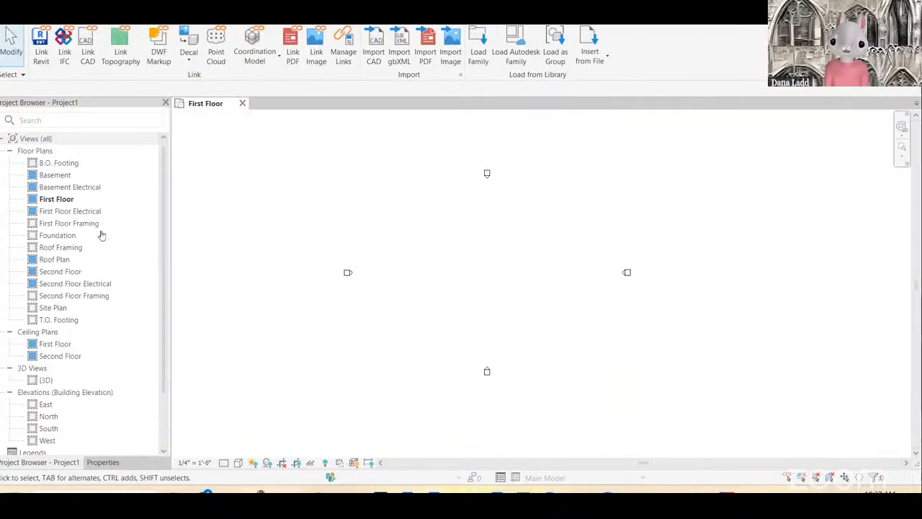
pyautogui.hotkey('alt', 'Tab')
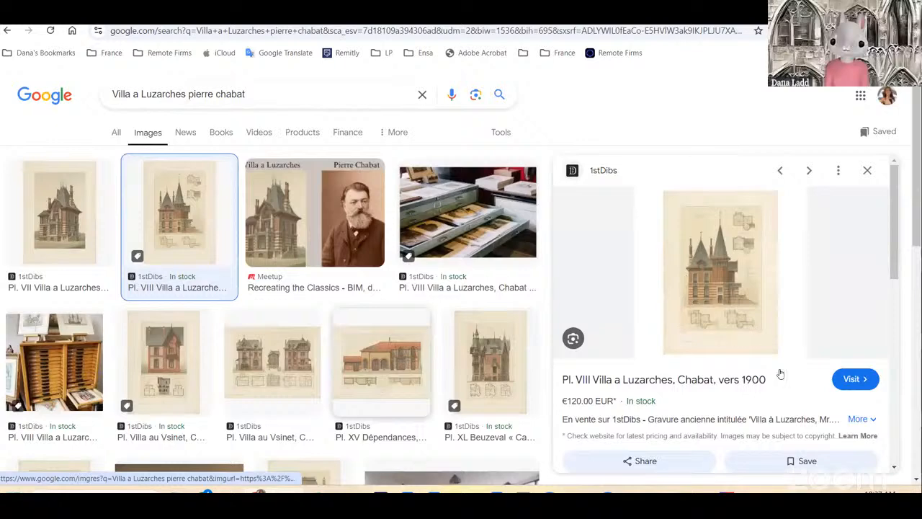
# Step: Browse the refined image results again and preview the Meetup "Recreating the Classics - BIM" image
pyautogui.scroll(-1, 777, 398)
pyautogui.scroll(-4, 770, 396)
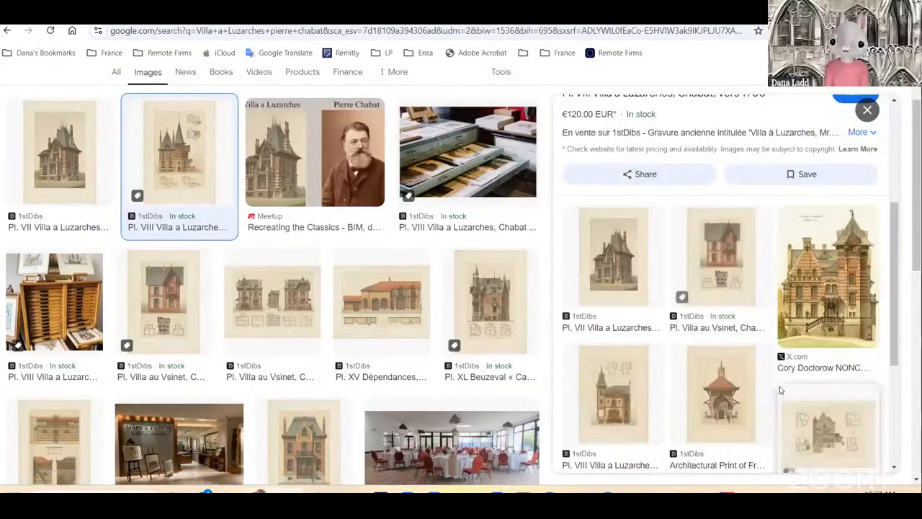
pyautogui.scroll(4, 770, 396)
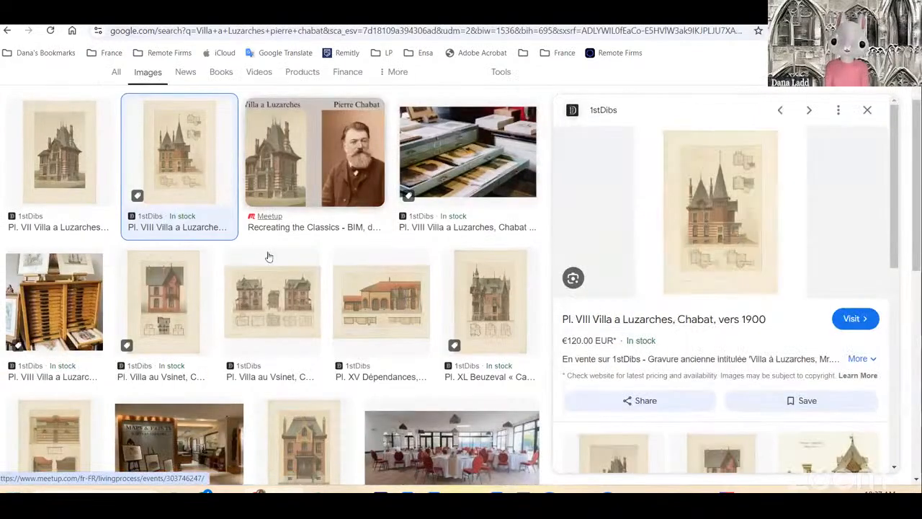
pyautogui.scroll(1, 286, 251)
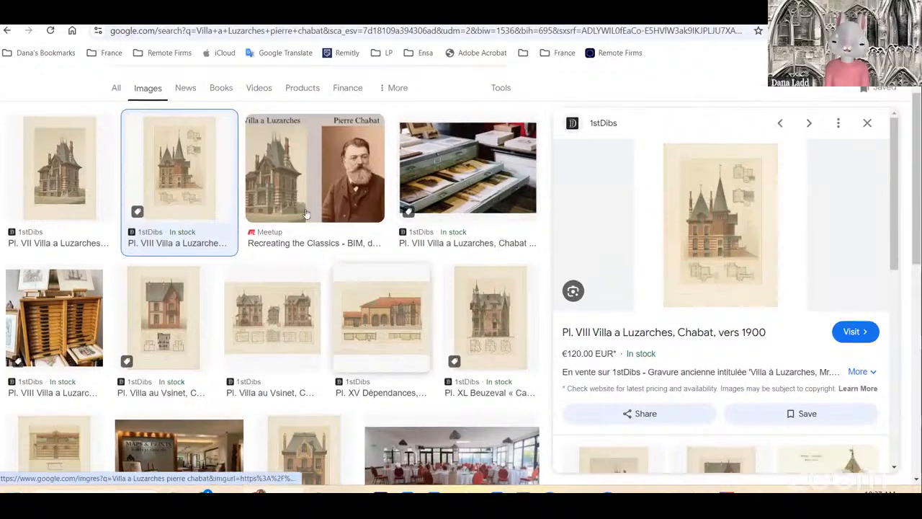
pyautogui.scroll(1, 278, 242)
pyautogui.click(355, 285)
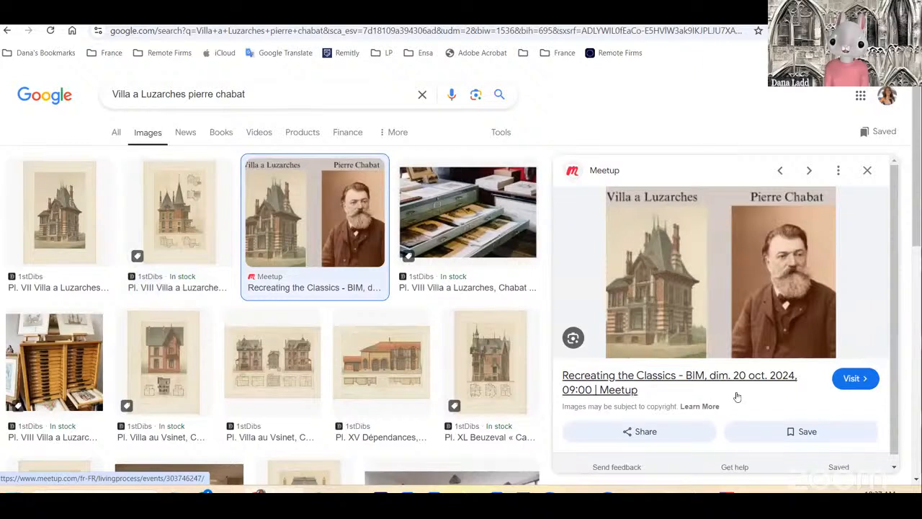
# Step: Browse the image results and open the 1stDibs listing for the Pl. VIII Villa a Luzarches print
pyautogui.scroll(-2, 737, 396)
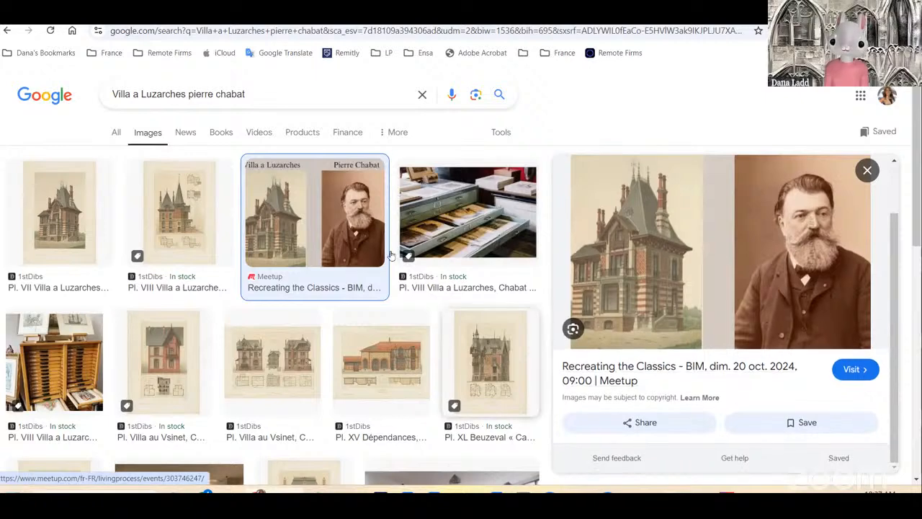
pyautogui.scroll(-4, 392, 233)
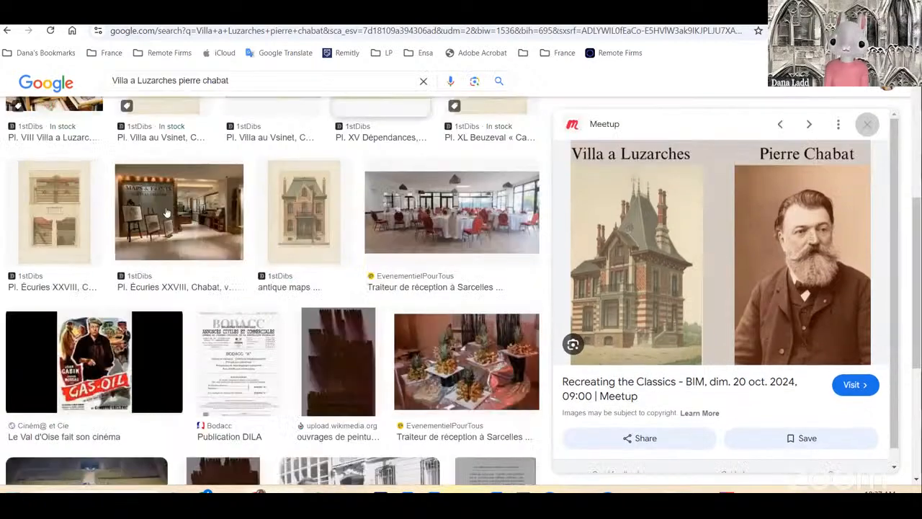
pyautogui.scroll(4, 638, 289)
pyautogui.click(666, 386)
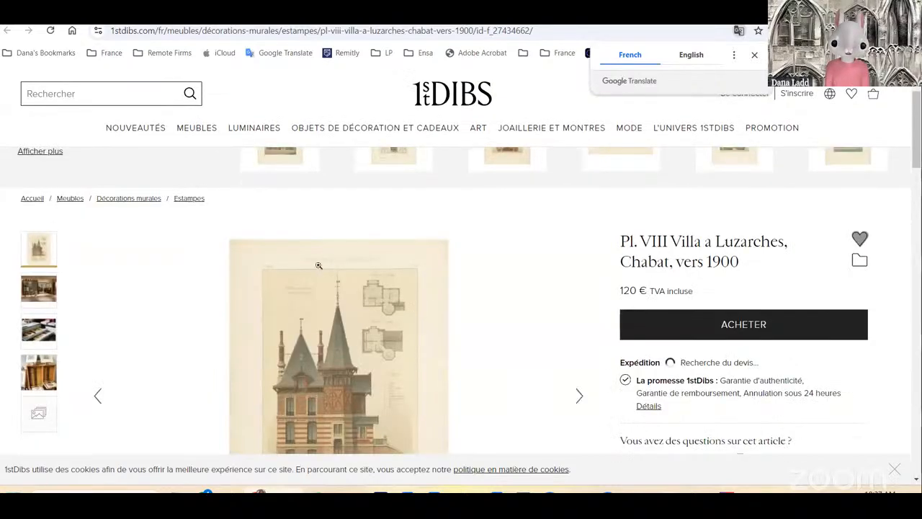
# Step: Enlarge the Pl. VIII print on the 1stDibs listing and inspect its elevation and floor plans
pyautogui.click(319, 264)
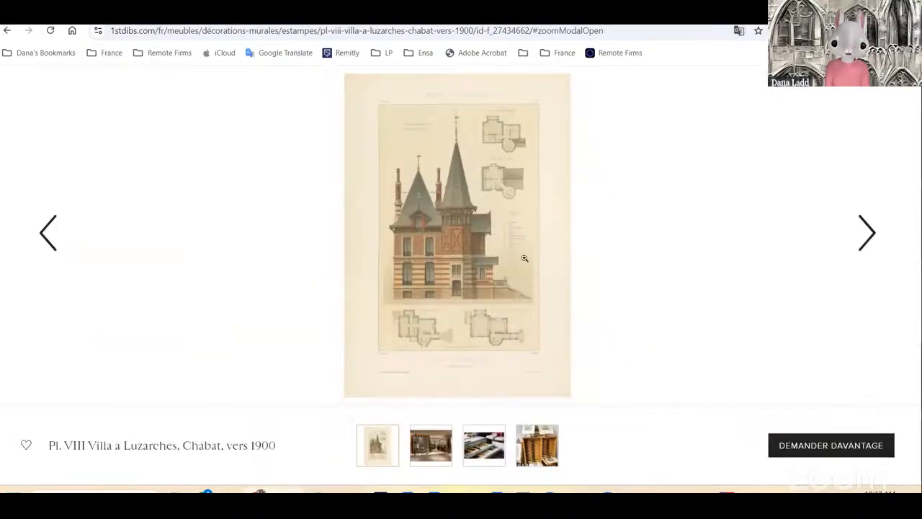
pyautogui.click(525, 258)
pyautogui.click(537, 156)
pyautogui.click(541, 317)
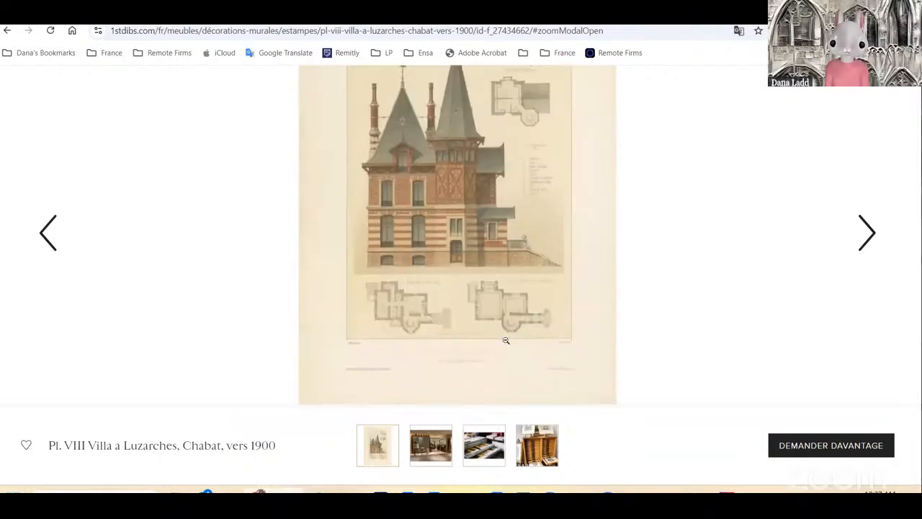
pyautogui.keyDown('ctrl'); pyautogui.scroll(1, 492, 231); pyautogui.keyUp('ctrl')
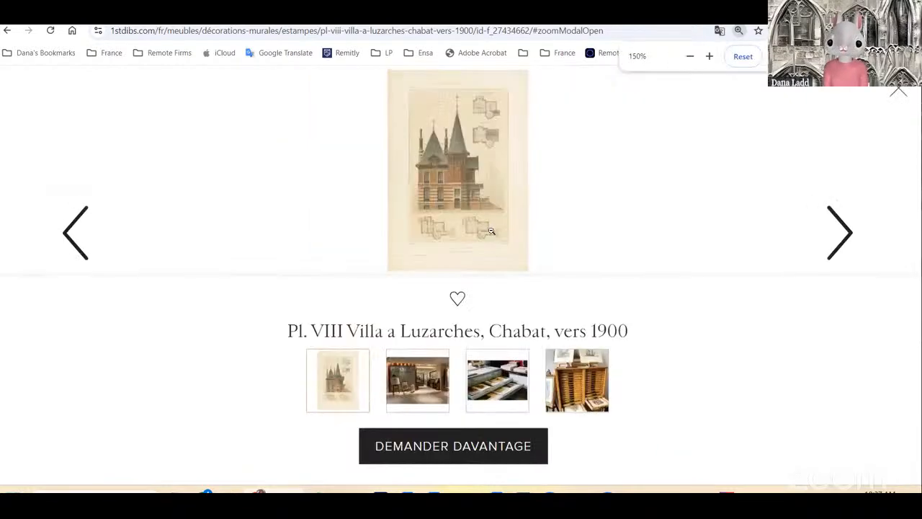
pyautogui.click(492, 229)
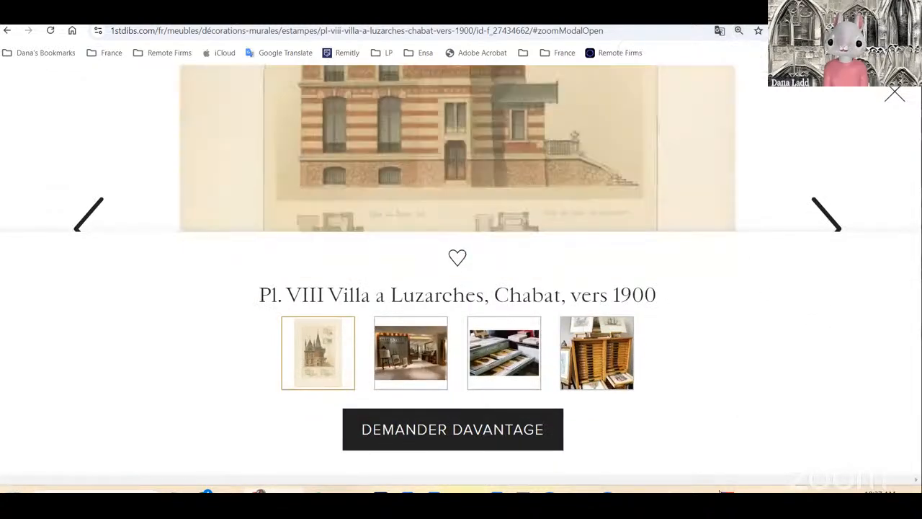
pyautogui.click(727, 491)
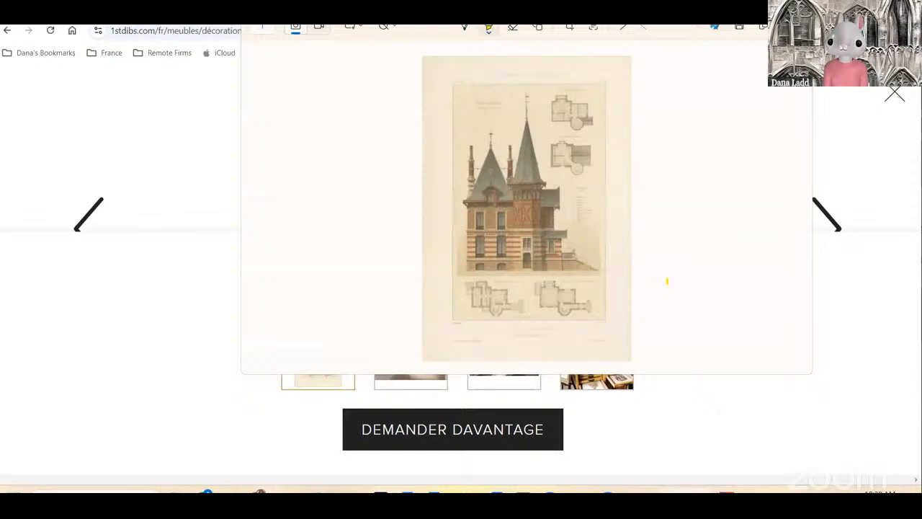
pyautogui.click(265, 30)
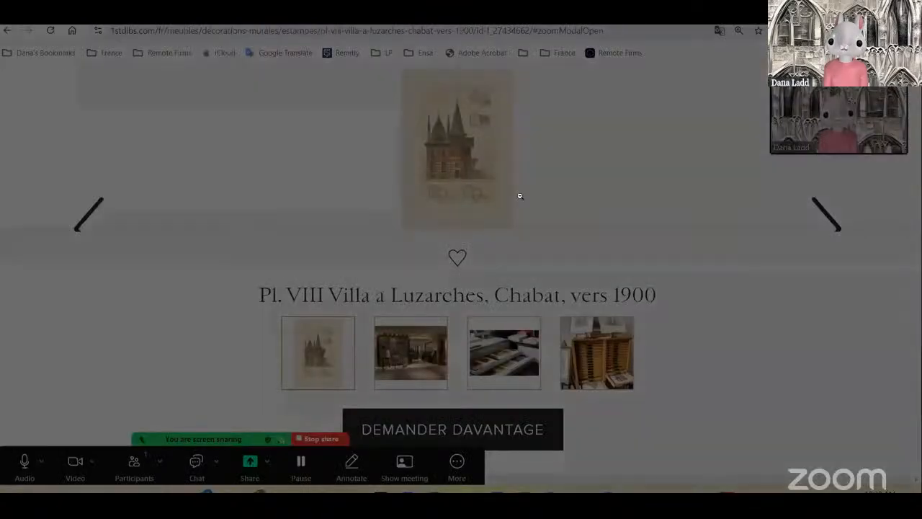
pyautogui.press('Escape')
pyautogui.click(194, 120)
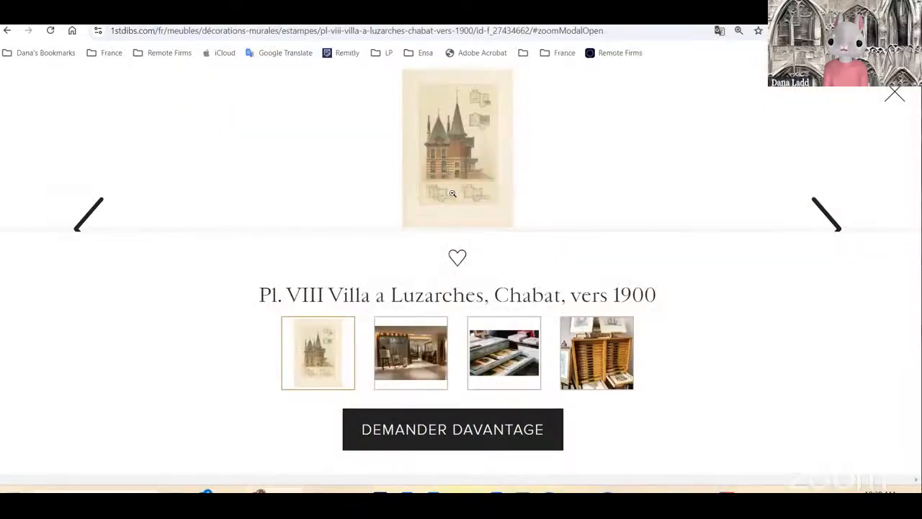
# Step: Examine the two floor plans beneath the elevation on the enlarged Pl. VIII print
pyautogui.click(499, 176)
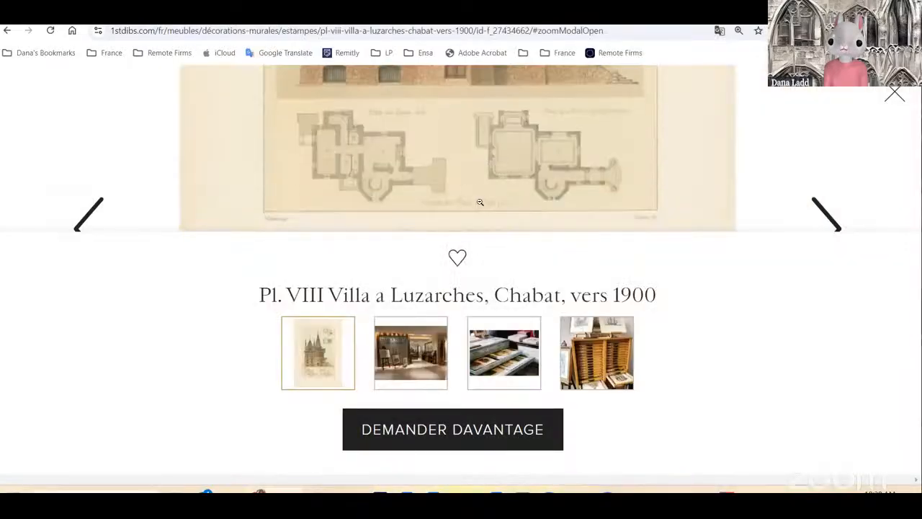
pyautogui.click(480, 203)
pyautogui.click(479, 196)
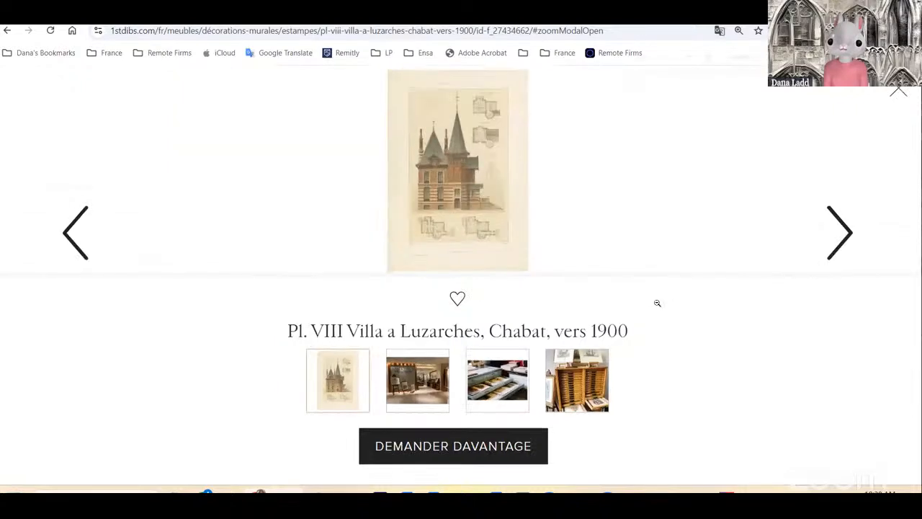
pyautogui.keyDown('ctrl'); pyautogui.scroll(-1, 657, 303); pyautogui.keyUp('ctrl')
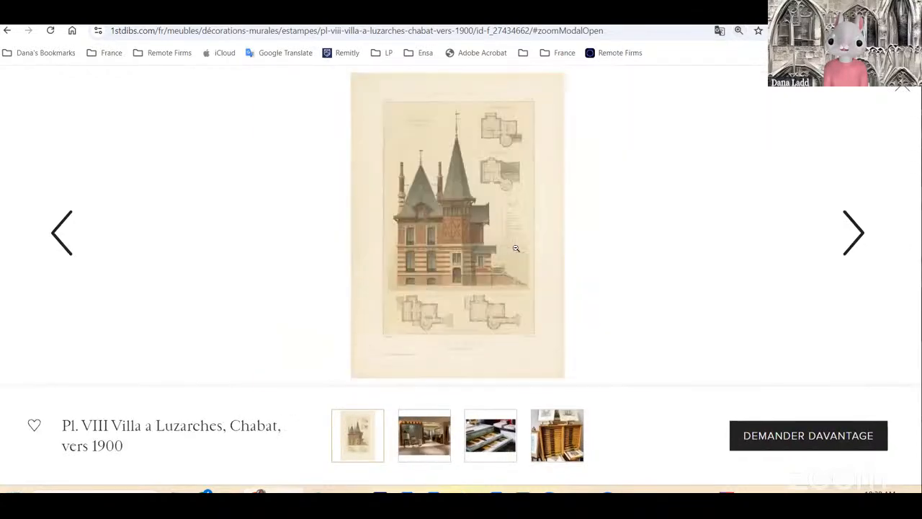
# Step: Open the Pl. VIII listing in reading mode and dismiss the 1stDibs English-language prompt
pyautogui.rightClick(536, 291)
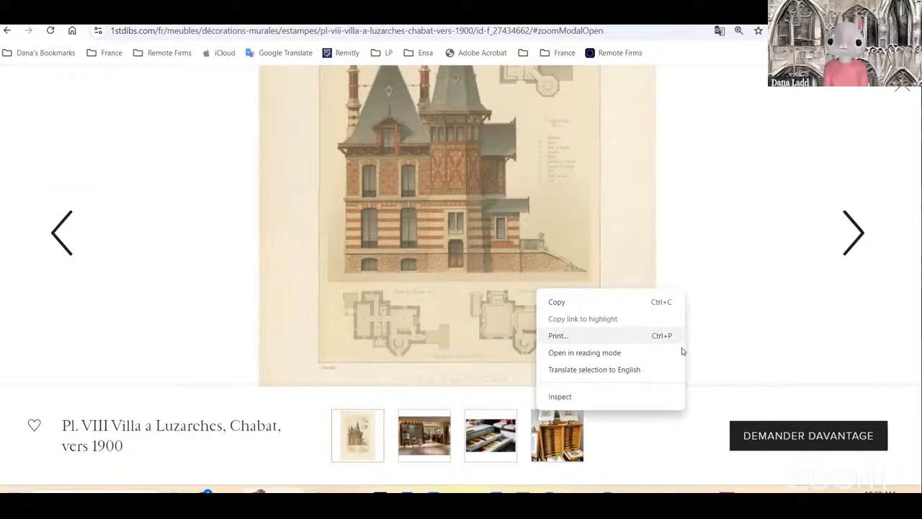
pyautogui.click(655, 352)
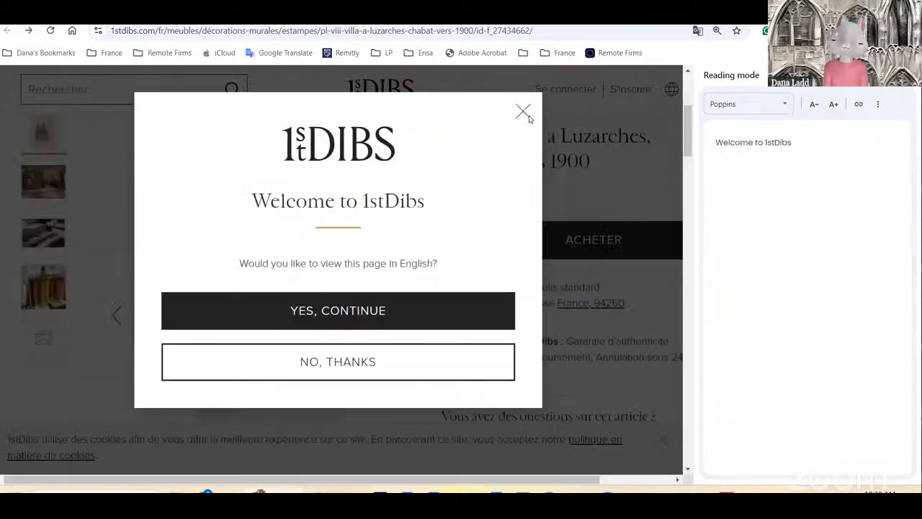
pyautogui.click(524, 112)
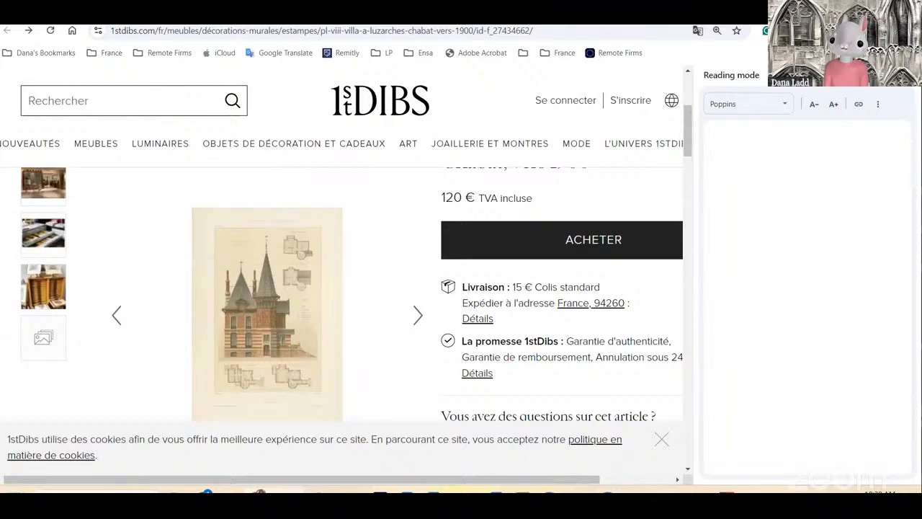
# Step: Switch to Revit and show the Desktop folder's contents as thumbnails in the Import Image dialog
pyautogui.moveTo(451, 490)
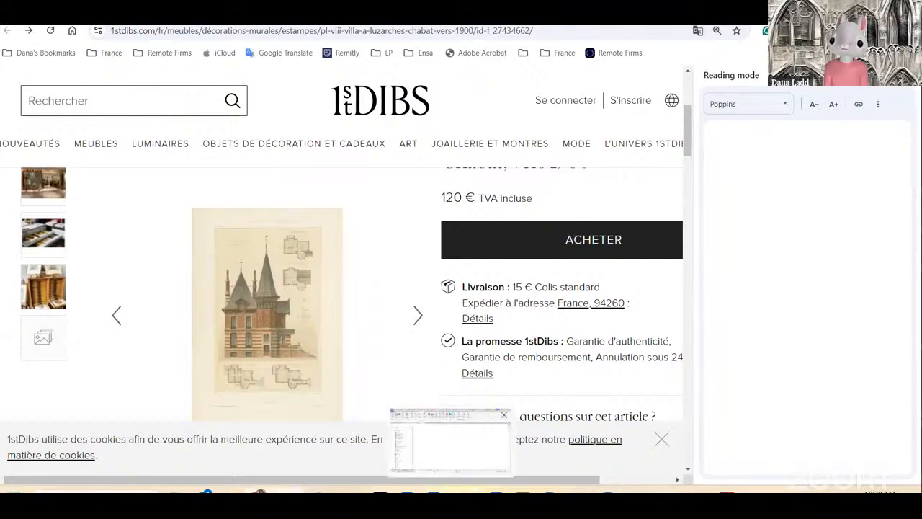
pyautogui.click(451, 441)
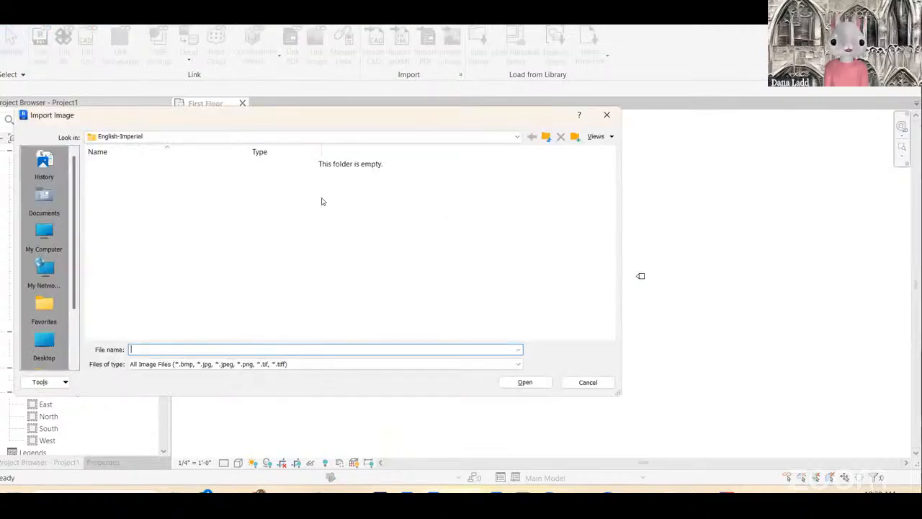
pyautogui.click(44, 345)
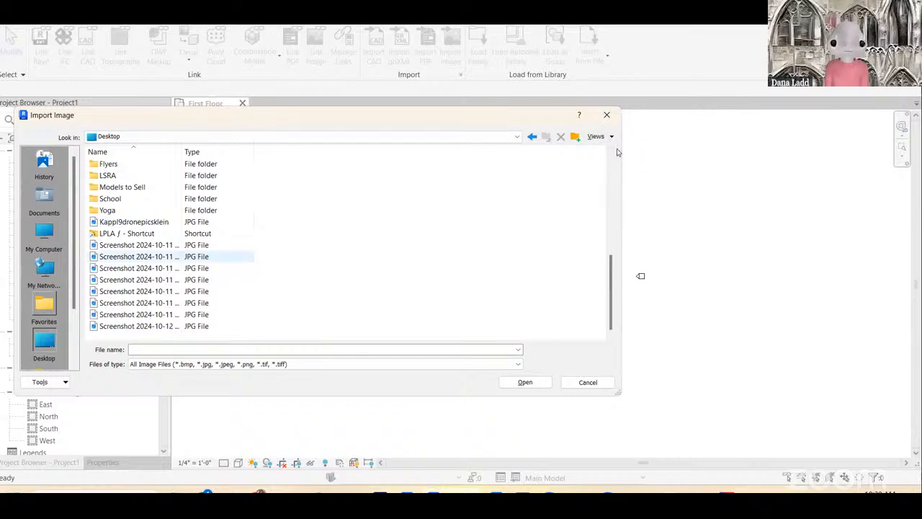
pyautogui.click(596, 136)
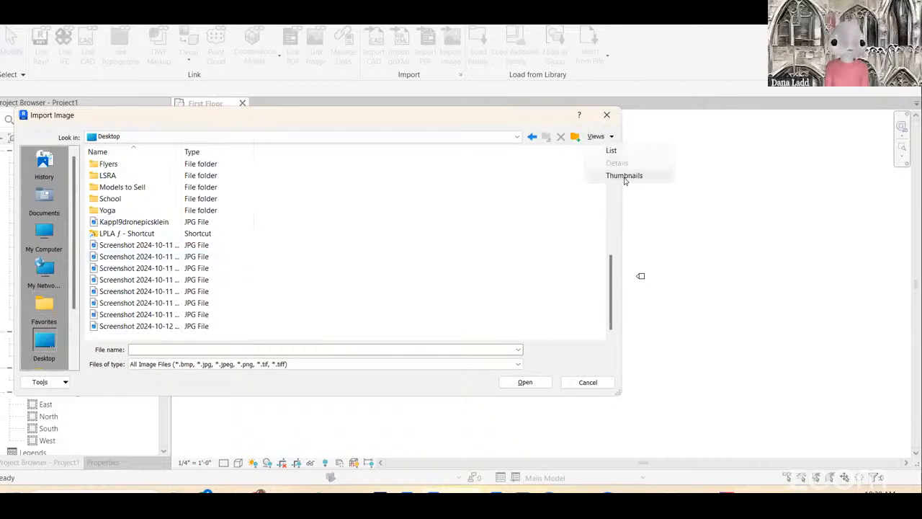
pyautogui.click(623, 176)
pyautogui.scroll(1, 425, 249)
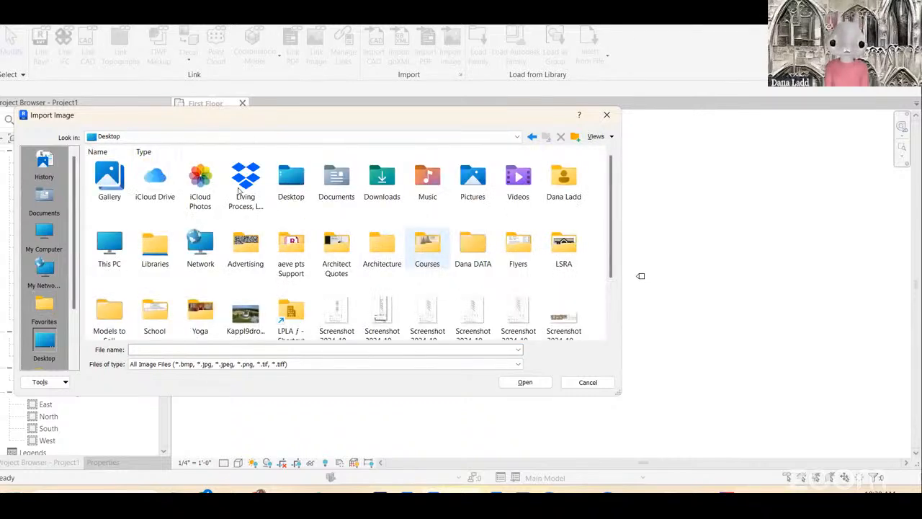
# Step: Import Screenshot 2024-10-12 103516.jpg from the Courses folder and place it between the elevation markers in the First Floor plan
pyautogui.doubleClick(425, 248)
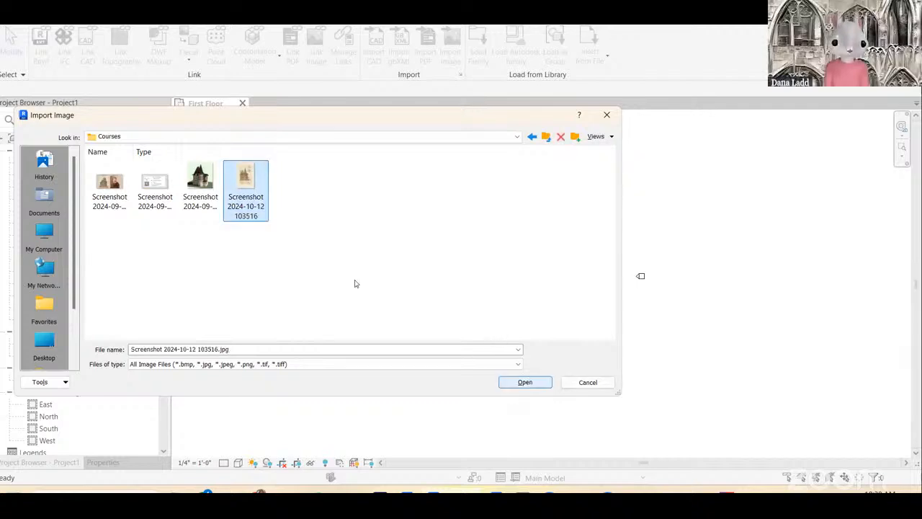
pyautogui.click(523, 381)
pyautogui.click(513, 316)
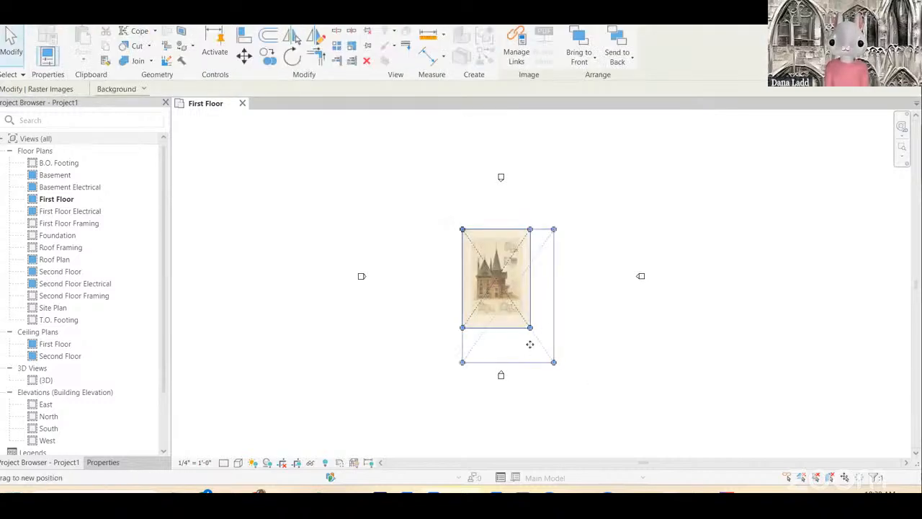
pyautogui.click(663, 363)
# Step: Examine the elevation and the two floor plans beneath it on the imported print
pyautogui.scroll(2, 579, 264)
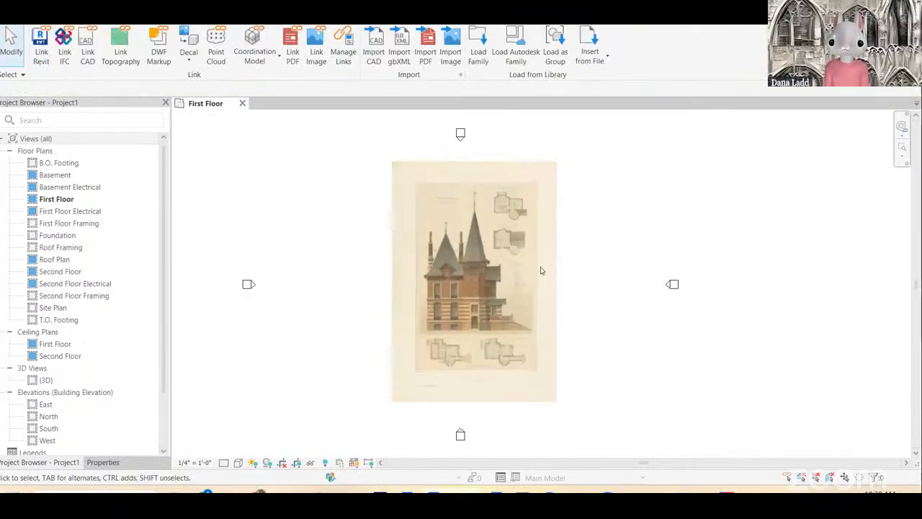
pyautogui.scroll(-1, 542, 268)
pyautogui.scroll(3, 523, 334)
pyautogui.scroll(2, 505, 325)
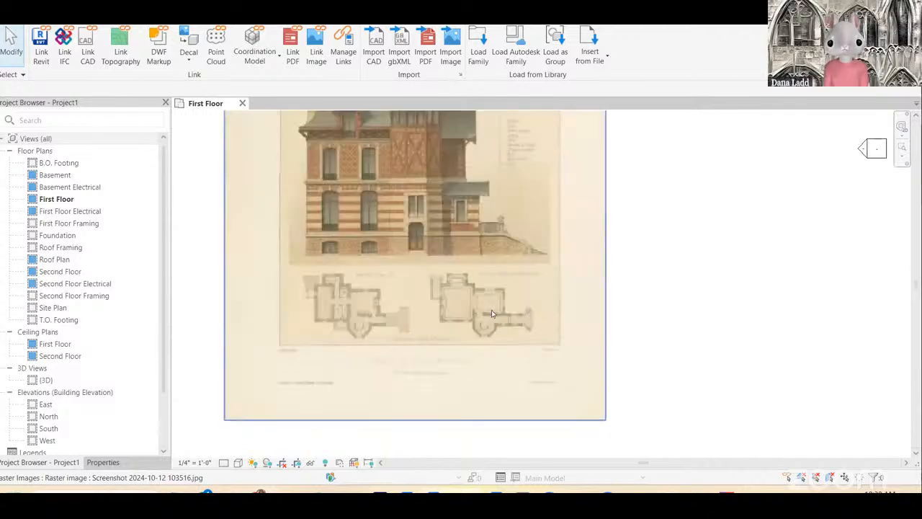
pyautogui.scroll(2, 491, 314)
pyautogui.scroll(1, 554, 329)
pyautogui.scroll(-3, 555, 329)
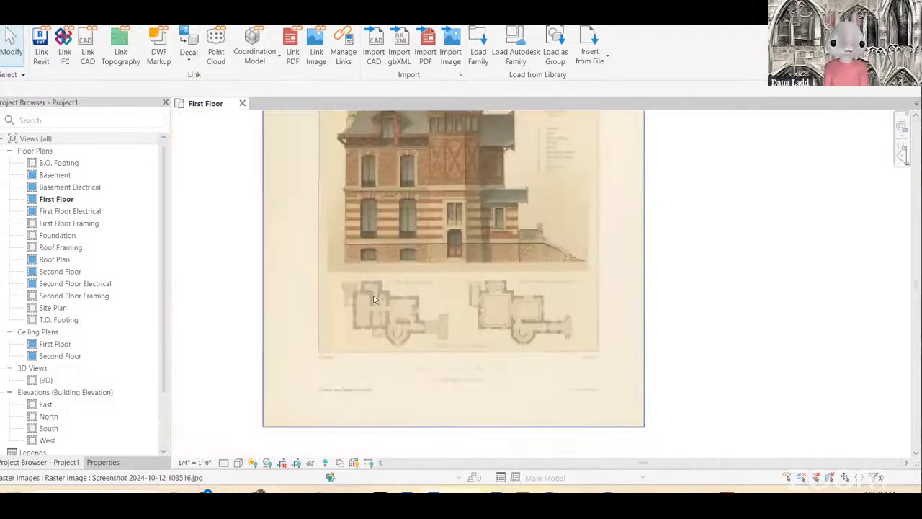
pyautogui.scroll(1, 382, 310)
pyautogui.scroll(1, 402, 326)
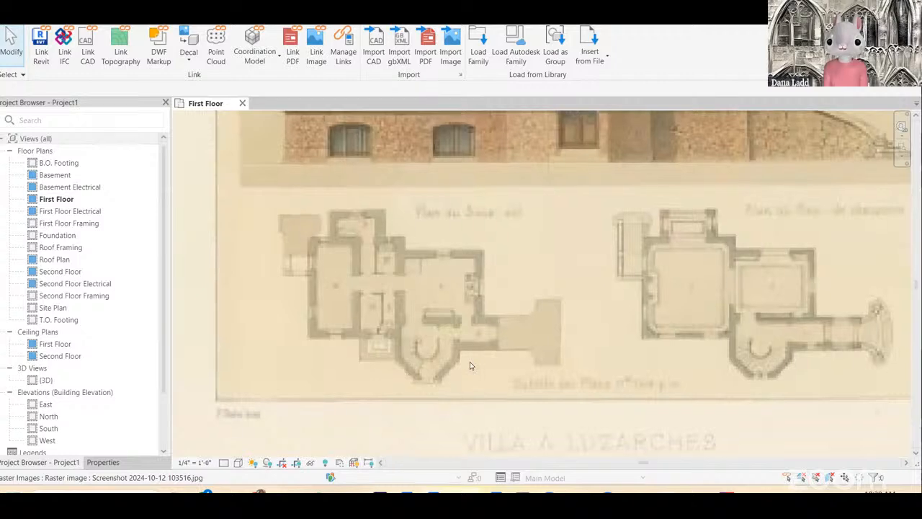
# Step: Examine the floor plans beside the tower and the title lettering along the imported print's lower edge
pyautogui.scroll(-5, 469, 364)
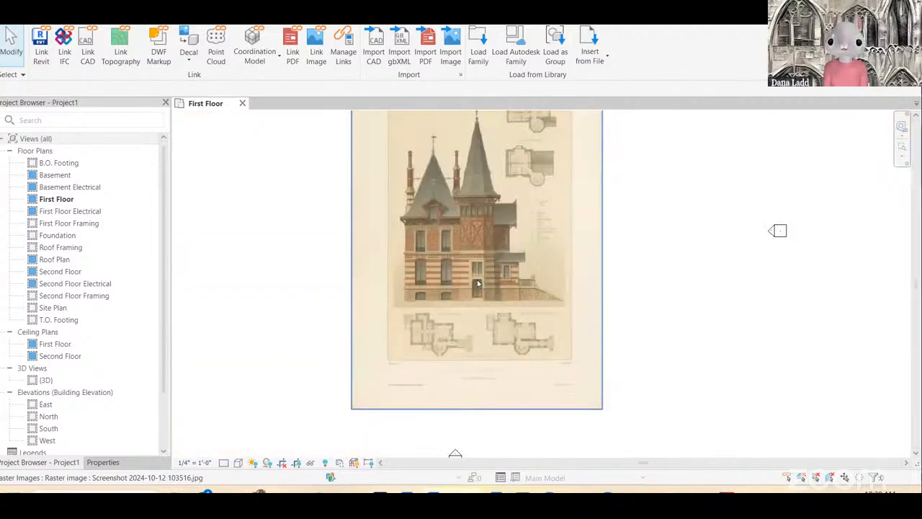
pyautogui.scroll(-2, 472, 297)
pyautogui.scroll(4, 511, 215)
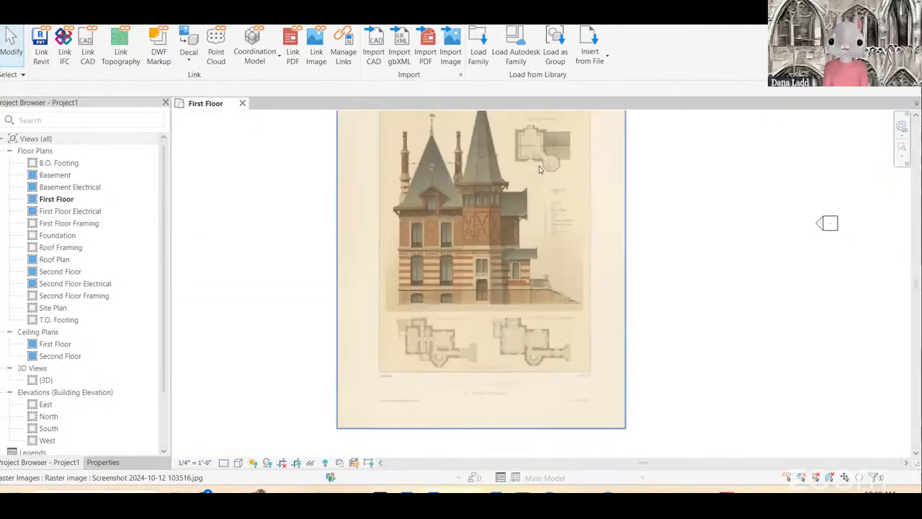
pyautogui.scroll(3, 487, 273)
pyautogui.scroll(-5, 509, 253)
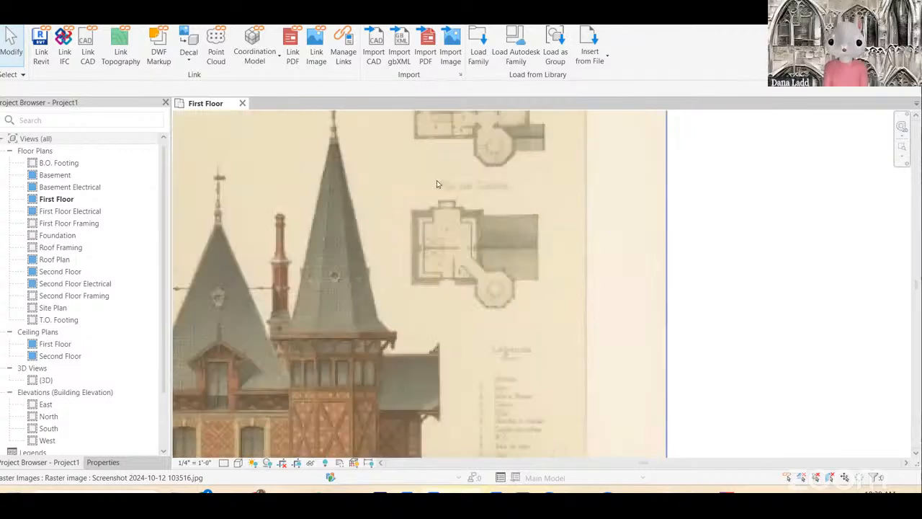
pyautogui.scroll(3, 470, 171)
pyautogui.scroll(1, 543, 132)
pyautogui.scroll(-4, 543, 131)
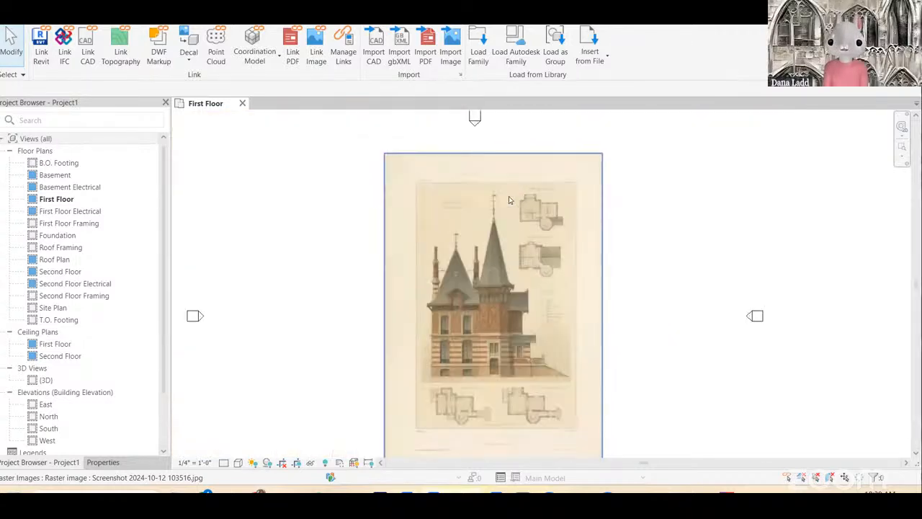
pyautogui.scroll(2, 472, 393)
pyautogui.scroll(3, 343, 330)
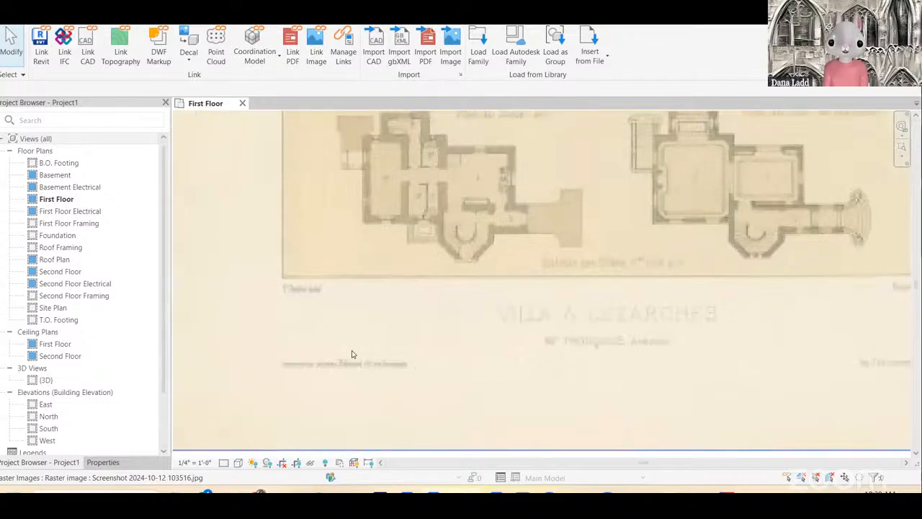
pyautogui.scroll(-3, 454, 383)
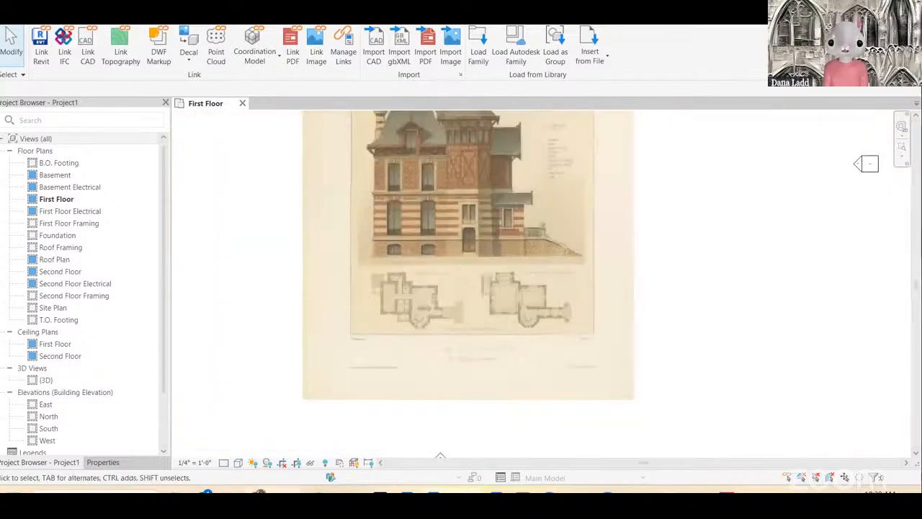
# Step: Switch back to the browser and enlarge the Pl. VIII print on the 1stDibs listing down to its lower floor plans
pyautogui.hotkey('alt', 'Tab')
pyautogui.scroll(3, 312, 300)
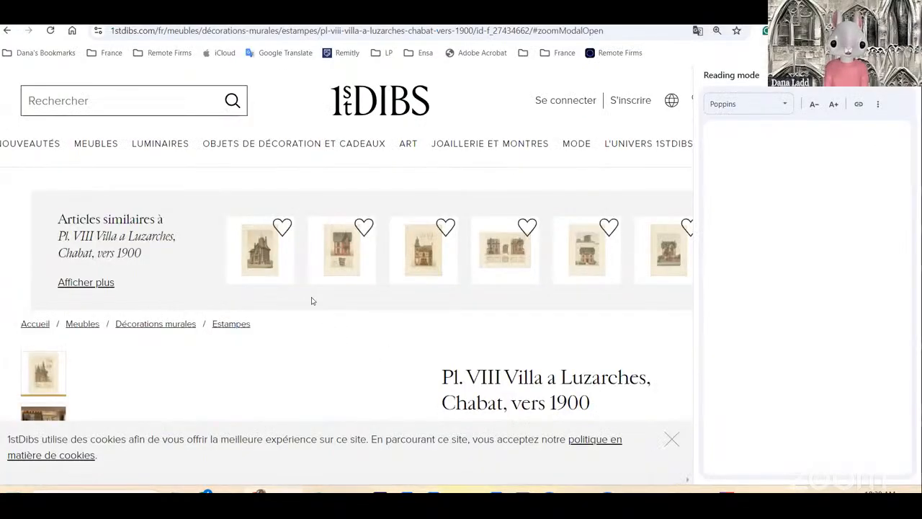
pyautogui.click(301, 257)
pyautogui.click(302, 256)
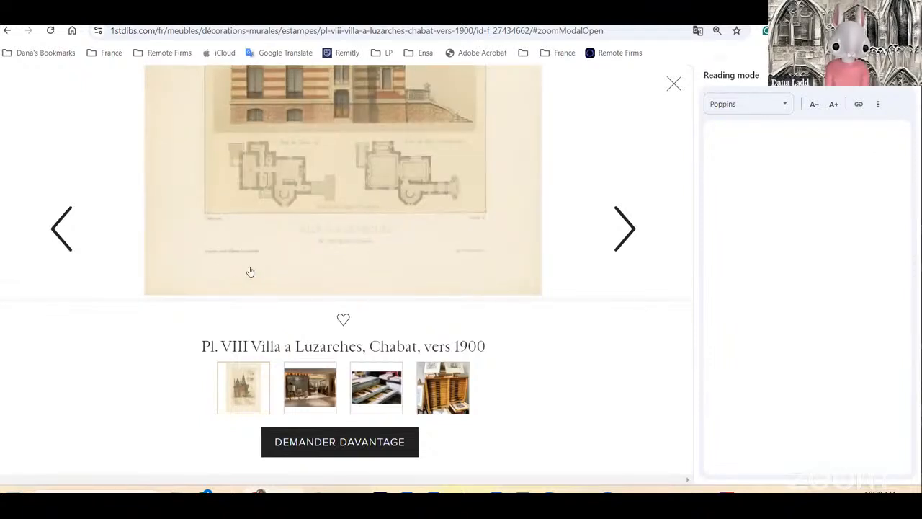
# Step: Close the enlarged print view, dismiss the cookie notice, and reduce the listing page's zoom to 125%
pyautogui.keyDown('ctrl'); pyautogui.scroll(4, 360, 237); pyautogui.keyUp('ctrl')
pyautogui.click(670, 112)
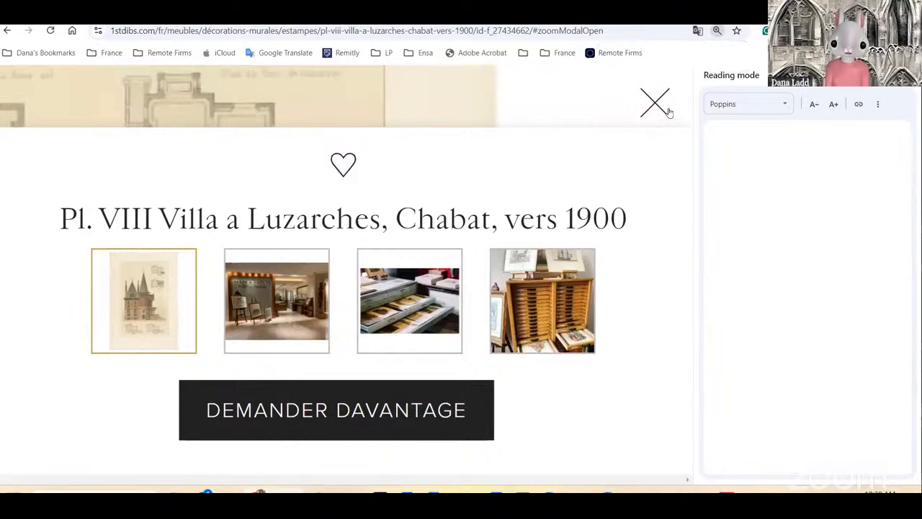
pyautogui.click(657, 104)
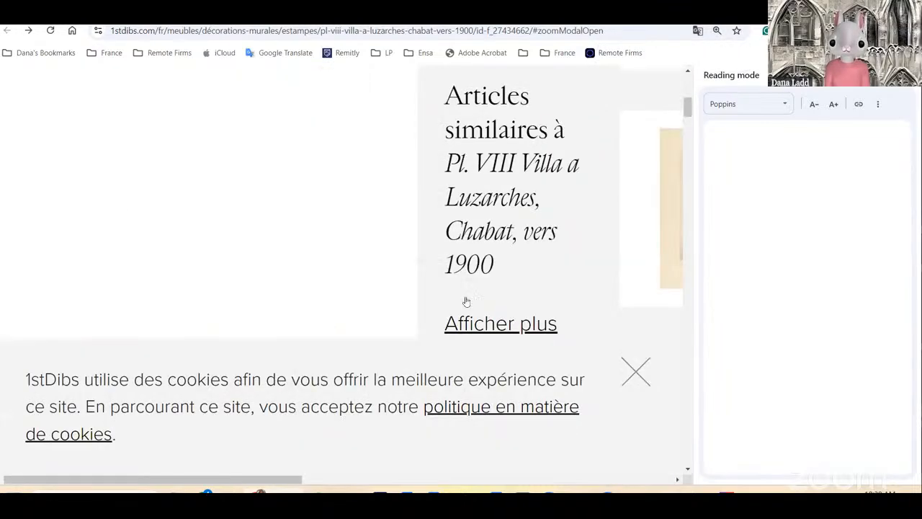
pyautogui.click(635, 372)
pyautogui.keyDown('ctrl'); pyautogui.scroll(-4, 345, 339); pyautogui.keyUp('ctrl')
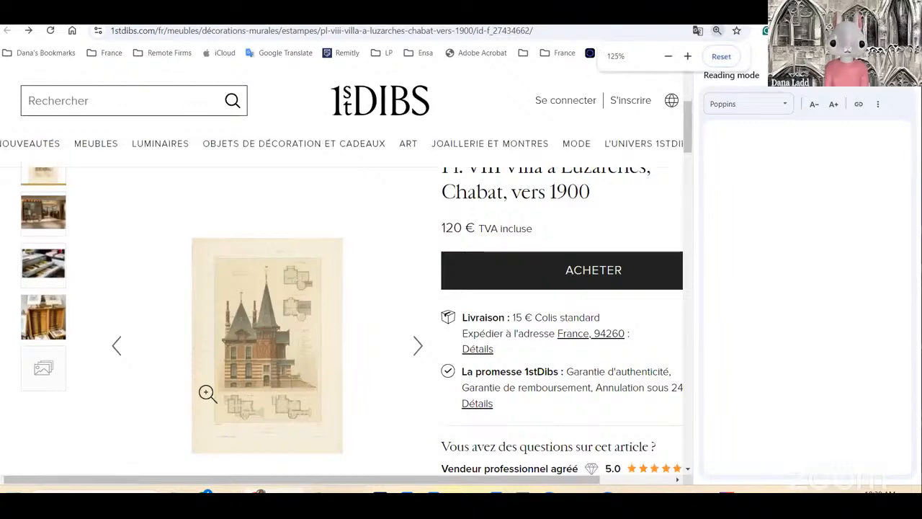
# Step: Enlarge the listing page to 250% and bring the print's two lower floor plans fully into view
pyautogui.keyDown('ctrl'); pyautogui.scroll(2, 208, 391); pyautogui.keyUp('ctrl')
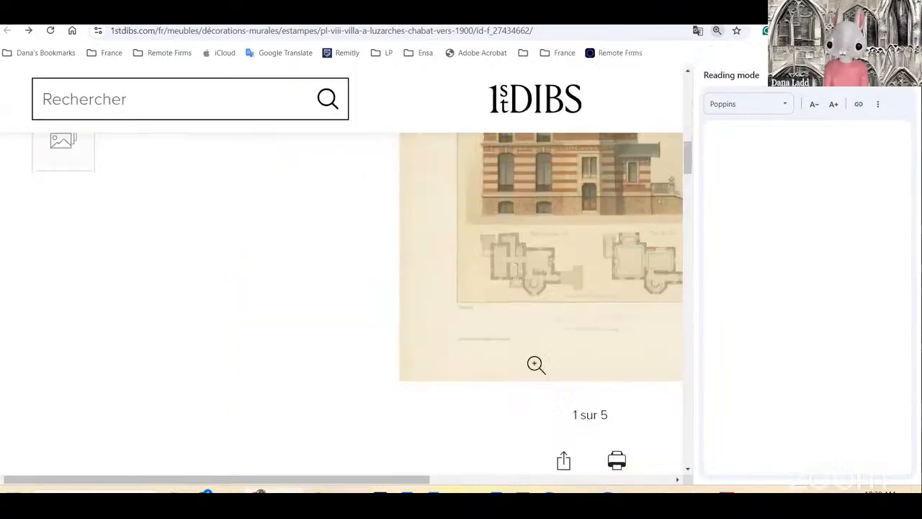
pyautogui.keyDown('ctrl'); pyautogui.scroll(1, 601, 390); pyautogui.keyUp('ctrl')
pyautogui.scroll(6, 603, 343)
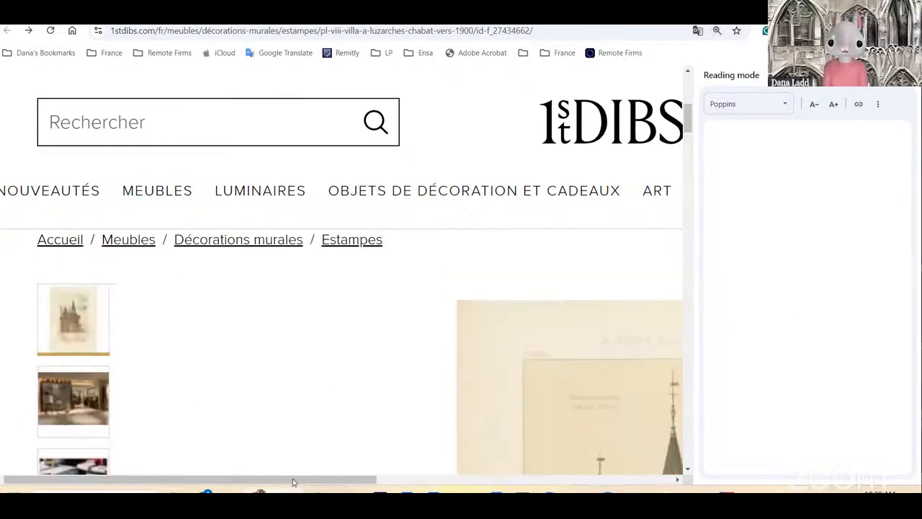
pyautogui.moveTo(293, 482); pyautogui.dragTo(469, 482)
pyautogui.scroll(-2, 581, 403)
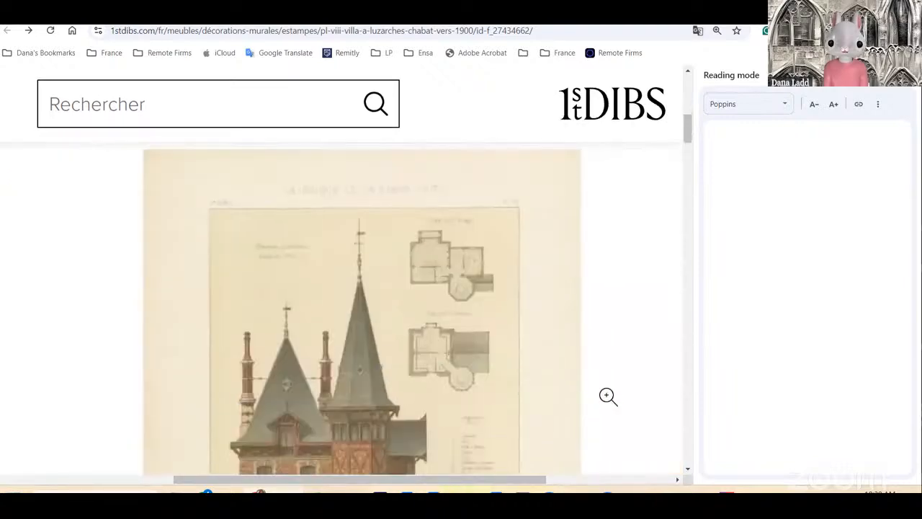
pyautogui.scroll(-3, 608, 396)
pyautogui.scroll(1, 629, 396)
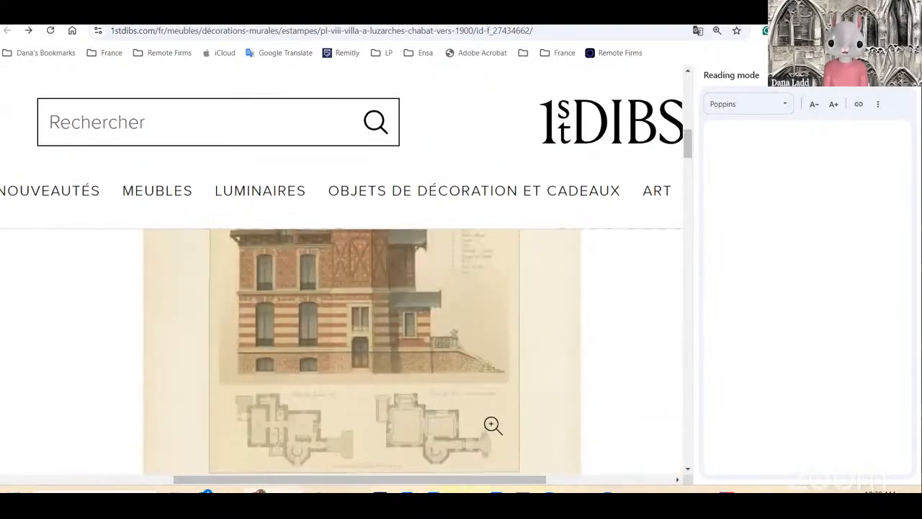
pyautogui.keyDown('ctrl'); pyautogui.scroll(1, 492, 425); pyautogui.keyUp('ctrl')
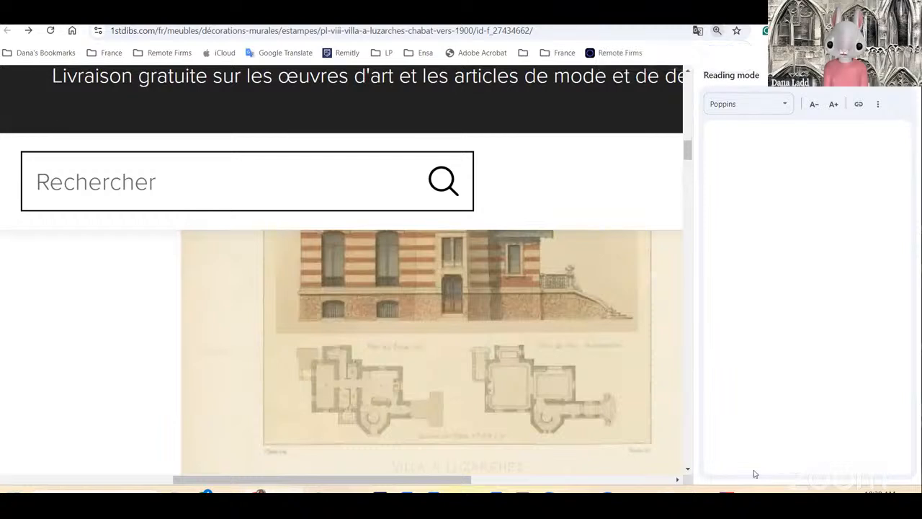
pyautogui.keyDown('ctrl'); pyautogui.scroll(1, 557, 462); pyautogui.keyUp('ctrl')
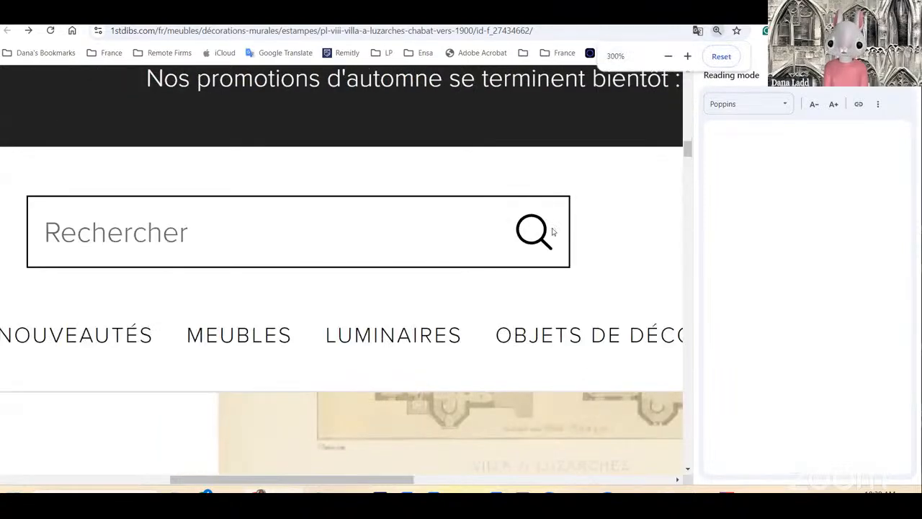
pyautogui.keyDown('ctrl'); pyautogui.scroll(-1, 523, 440); pyautogui.keyUp('ctrl')
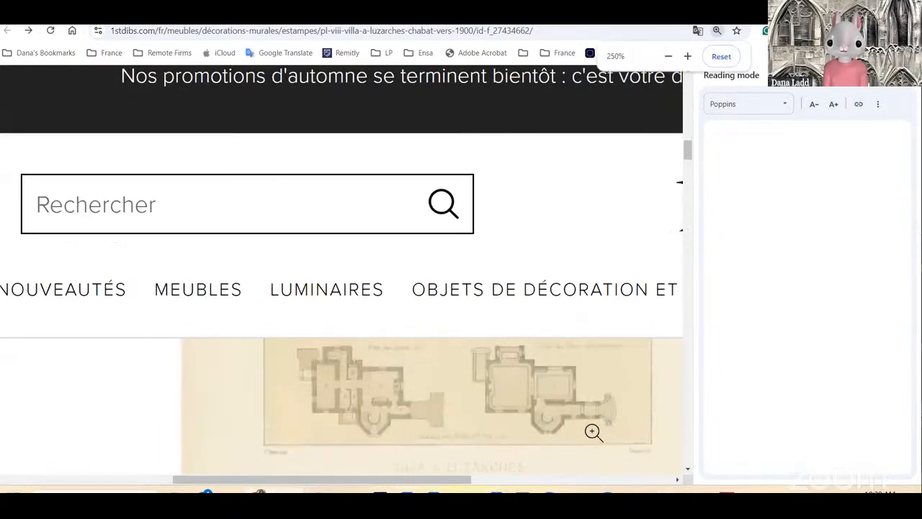
pyautogui.moveTo(685, 491)
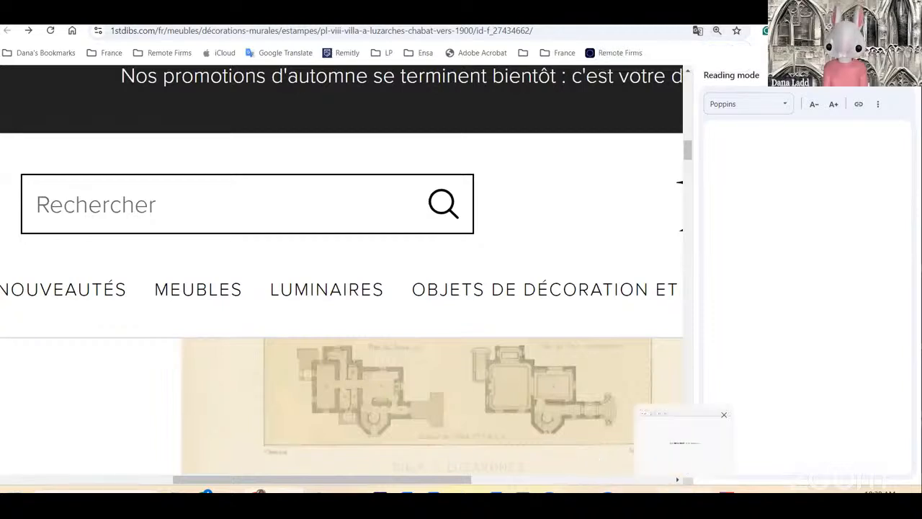
pyautogui.click(654, 465)
pyautogui.press('super+shift+s')
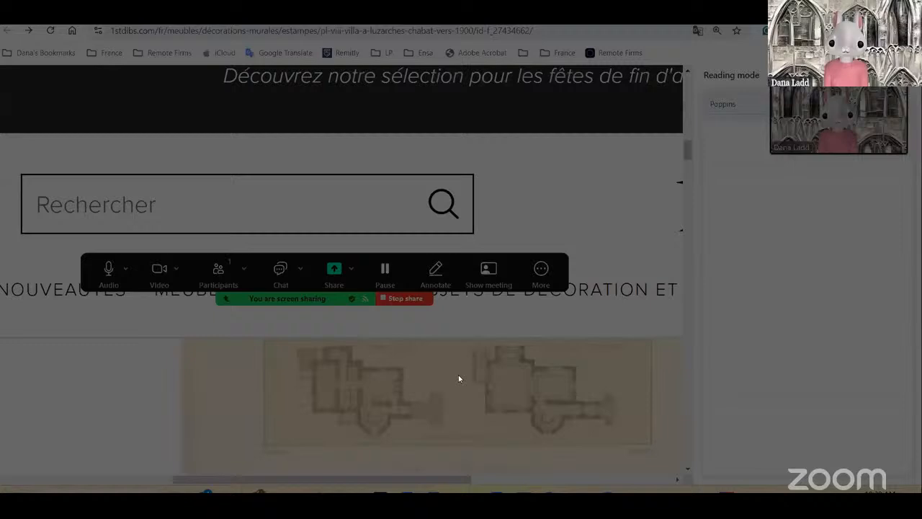
pyautogui.moveTo(276, 338); pyautogui.dragTo(645, 443)
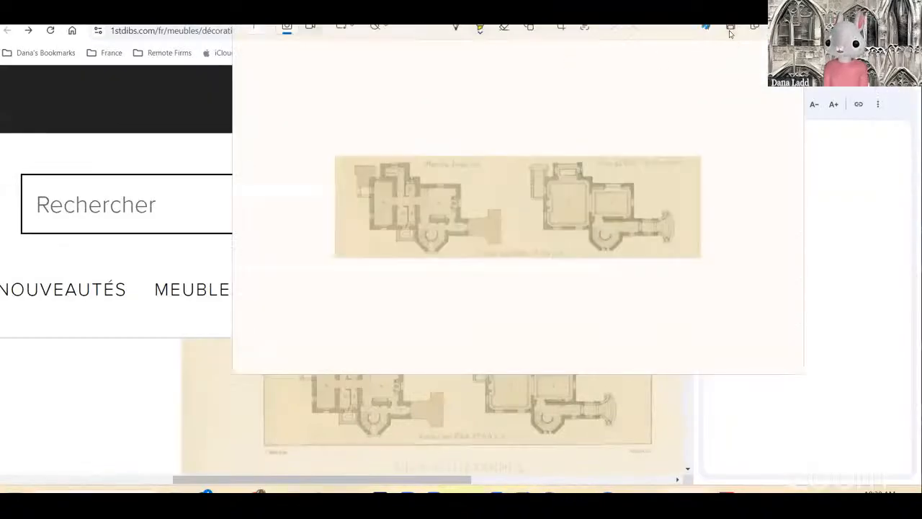
pyautogui.click(730, 29)
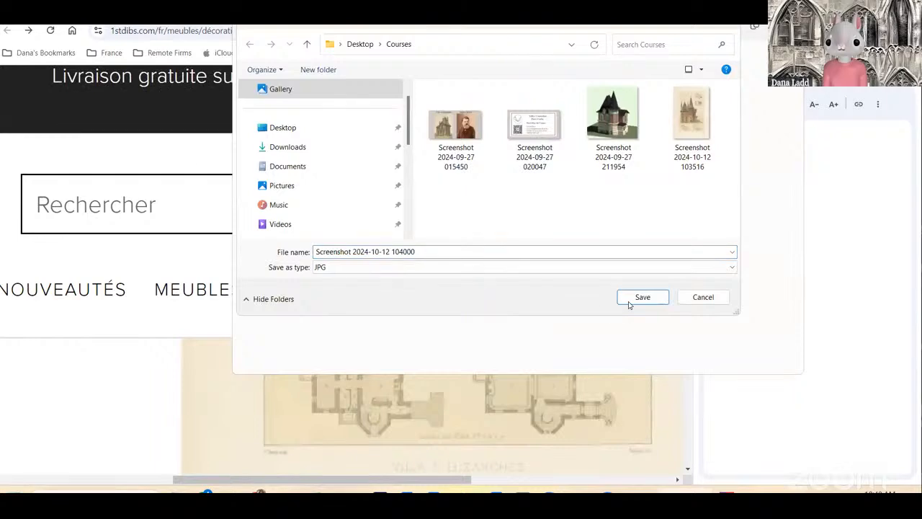
pyautogui.click(642, 298)
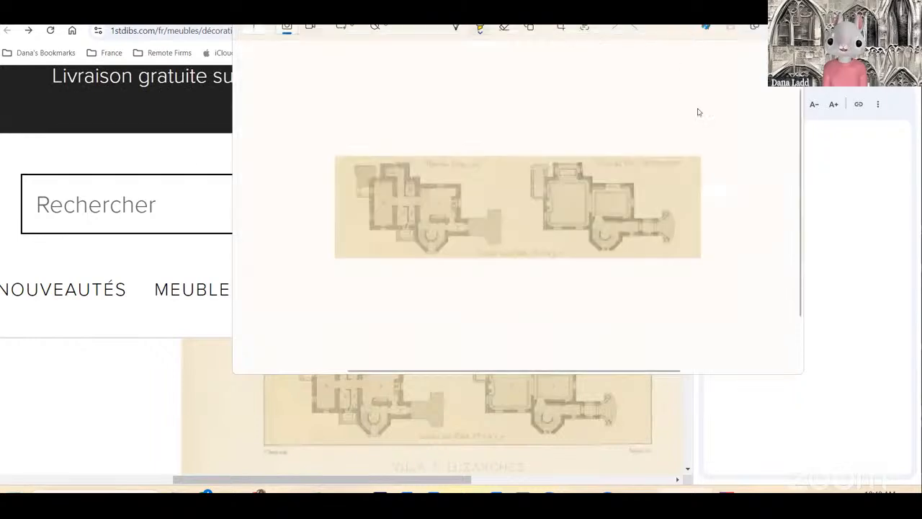
# Step: Return to the listing page and look over the print from the upper floor plans down to the base of the elevation
pyautogui.click(510, 412)
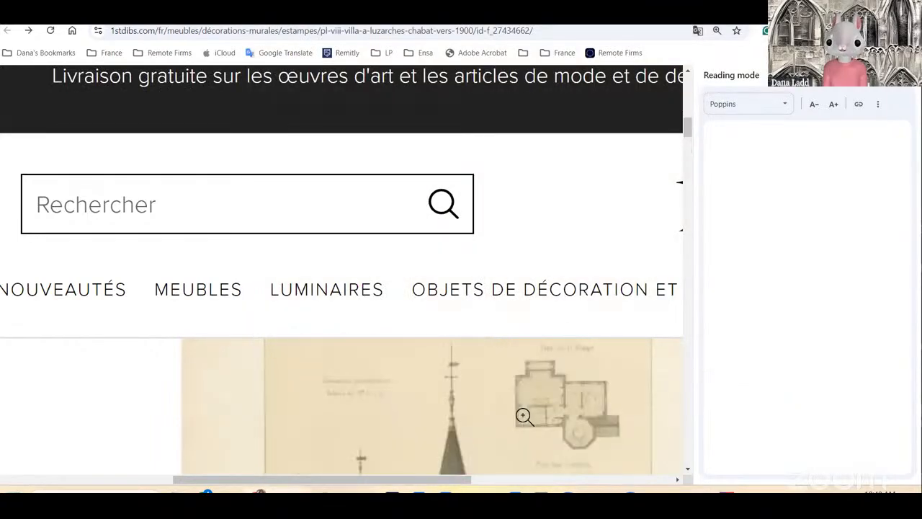
pyautogui.scroll(-1, 524, 417)
pyautogui.scroll(1, 665, 412)
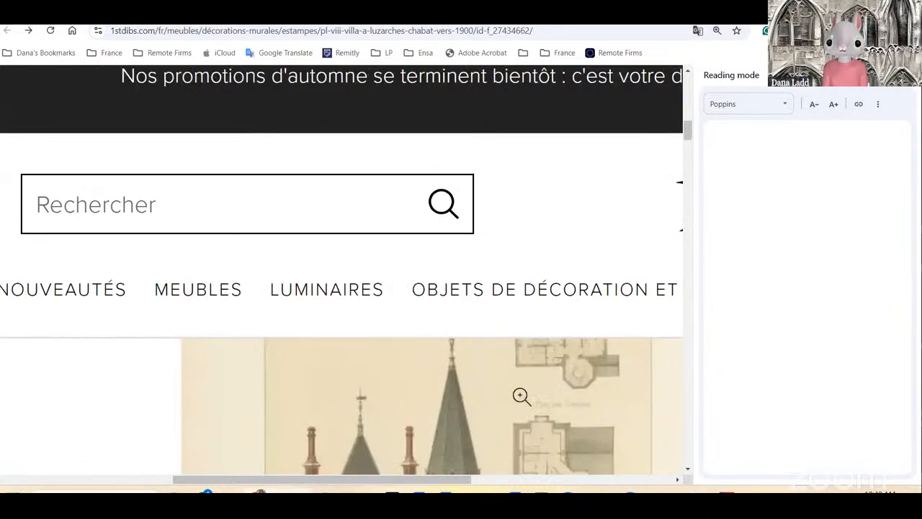
pyautogui.scroll(-2, 504, 363)
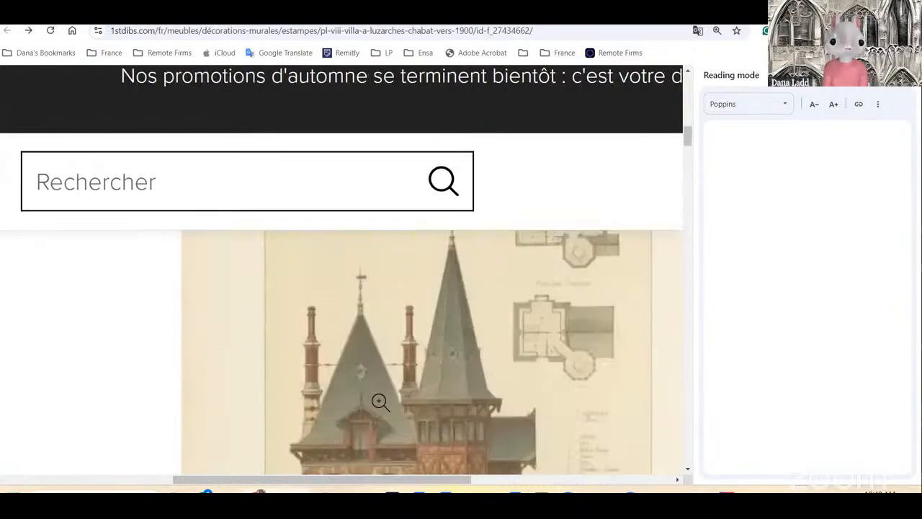
pyautogui.scroll(-3, 522, 421)
pyautogui.scroll(-1, 520, 421)
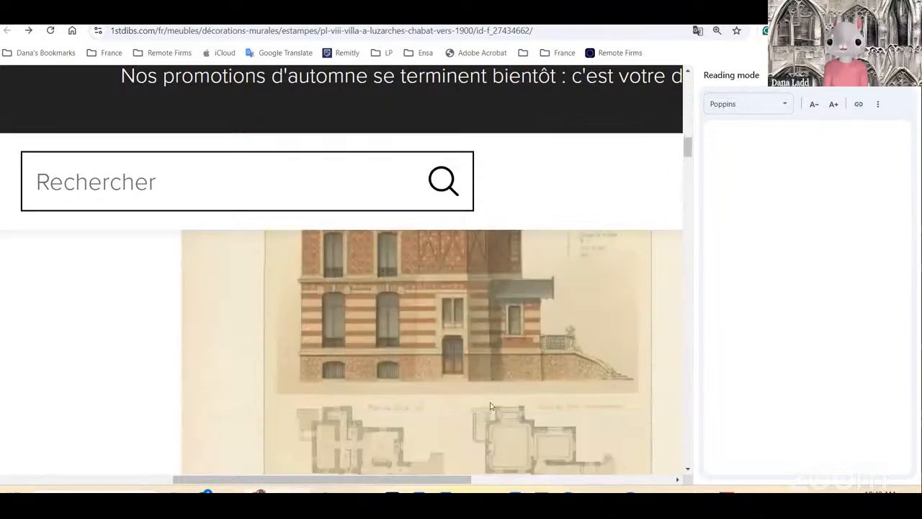
# Step: Switch to Revit, import Screenshot 2024-10-12 104000.jpg, and place it overlapping the print's lower right part in the First Floor plan
pyautogui.hotkey('alt', 'Tab')
pyautogui.scroll(2, 575, 266)
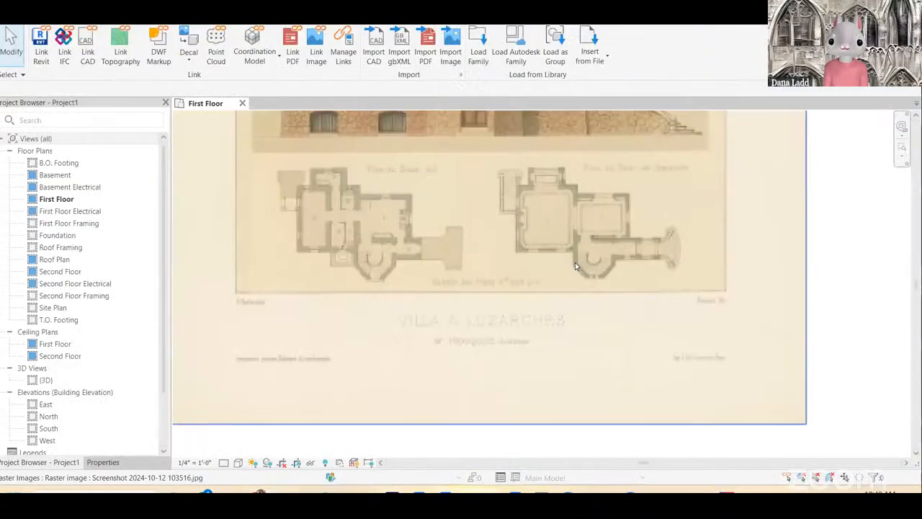
pyautogui.scroll(-3, 520, 354)
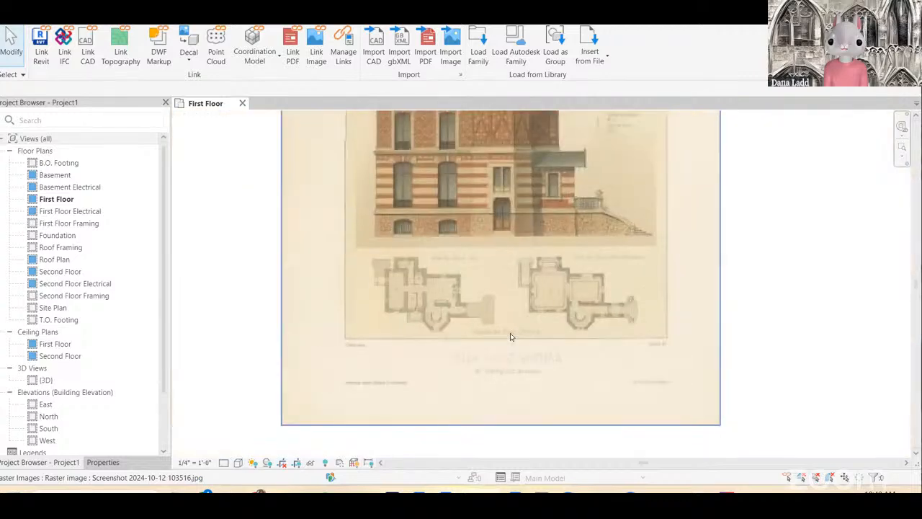
pyautogui.click(448, 45)
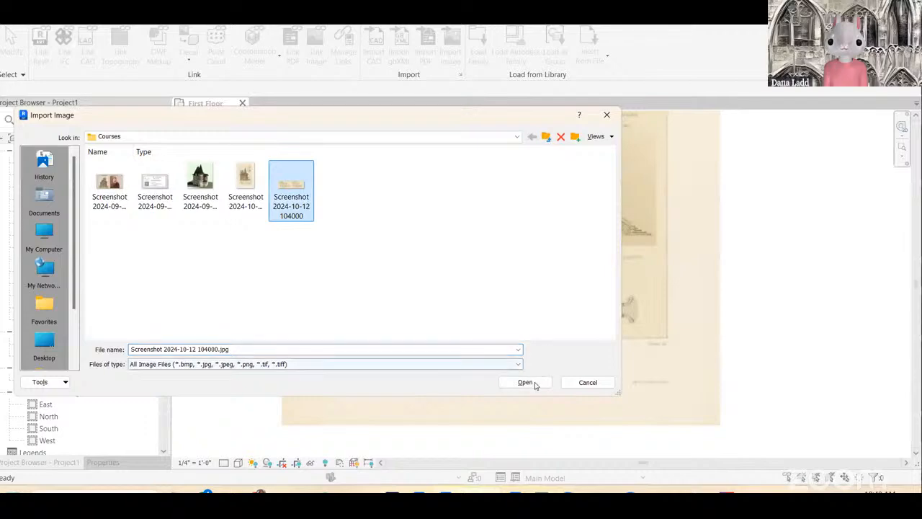
pyautogui.click(527, 381)
pyautogui.click(587, 324)
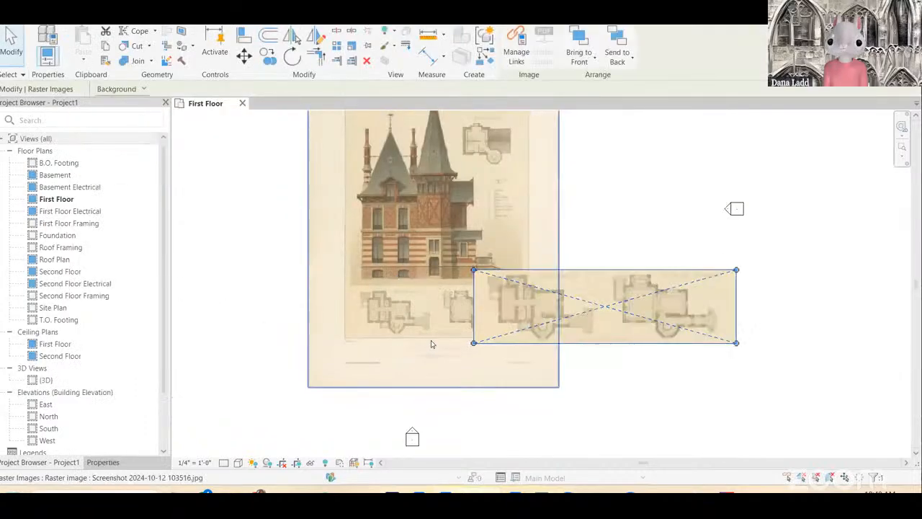
# Step: Lay the new floor plan image over the matching plans on the full print to compare them
pyautogui.scroll(2, 427, 328)
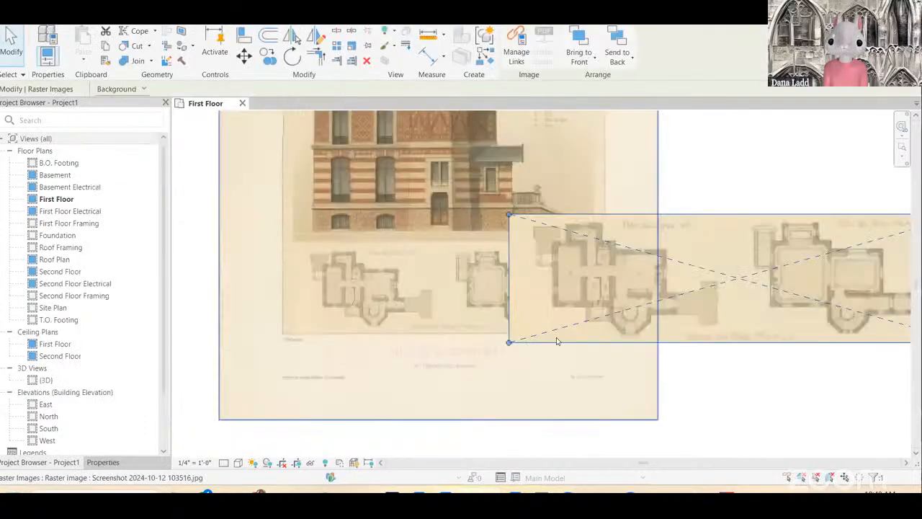
pyautogui.scroll(2, 556, 341)
pyautogui.scroll(2, 552, 388)
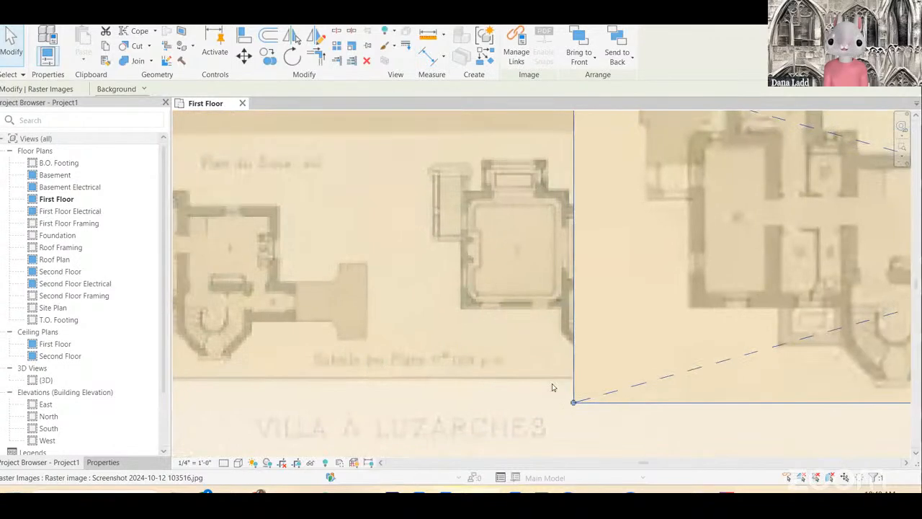
pyautogui.scroll(-2, 585, 299)
pyautogui.scroll(-2, 427, 338)
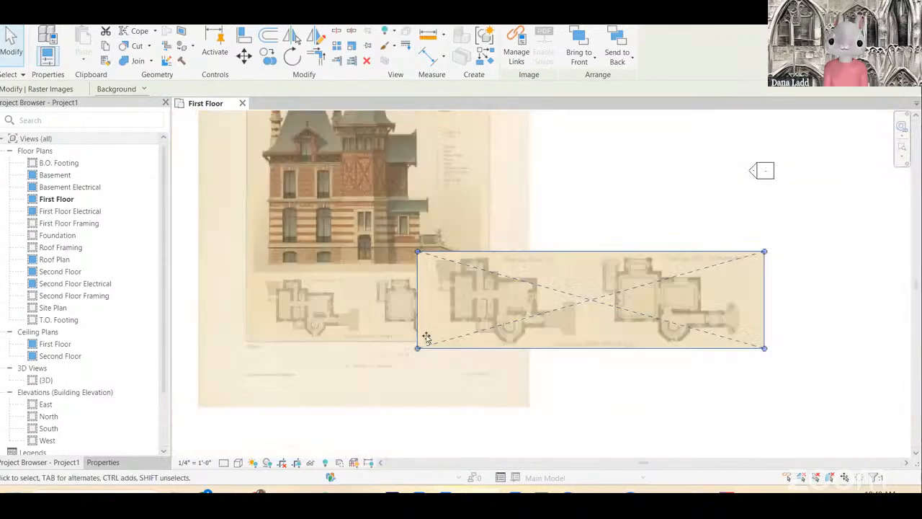
pyautogui.moveTo(427, 337); pyautogui.dragTo(243, 362)
pyautogui.scroll(1, 549, 385)
pyautogui.scroll(-3, 671, 307)
pyautogui.scroll(2, 535, 348)
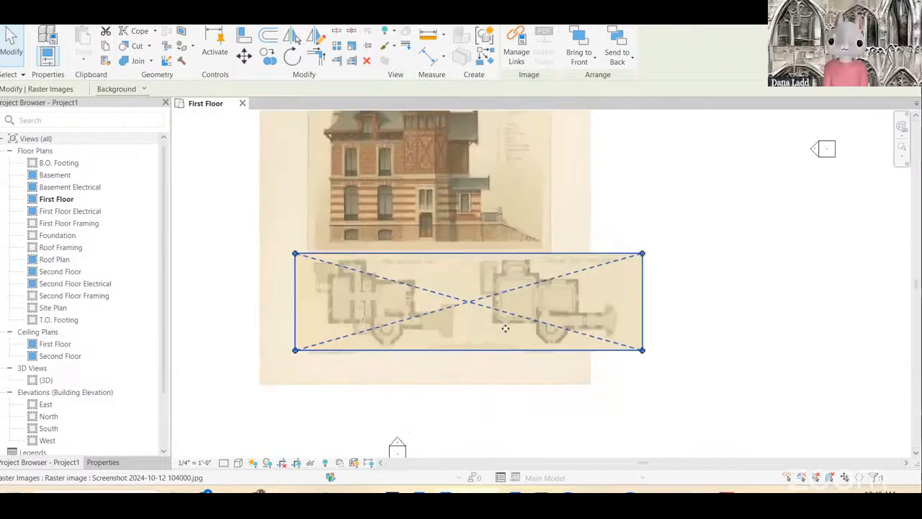
# Step: Move the floor plan image off the full print into the empty space to its right
pyautogui.scroll(-2, 583, 345)
pyautogui.moveTo(513, 332); pyautogui.dragTo(702, 327)
pyautogui.moveTo(632, 323); pyautogui.dragTo(782, 312)
pyautogui.scroll(-1, 681, 307)
# Step: Select the full print and examine the ground-level windows and entrance door of its elevation up close
pyautogui.click(550, 306)
pyautogui.scroll(2, 547, 304)
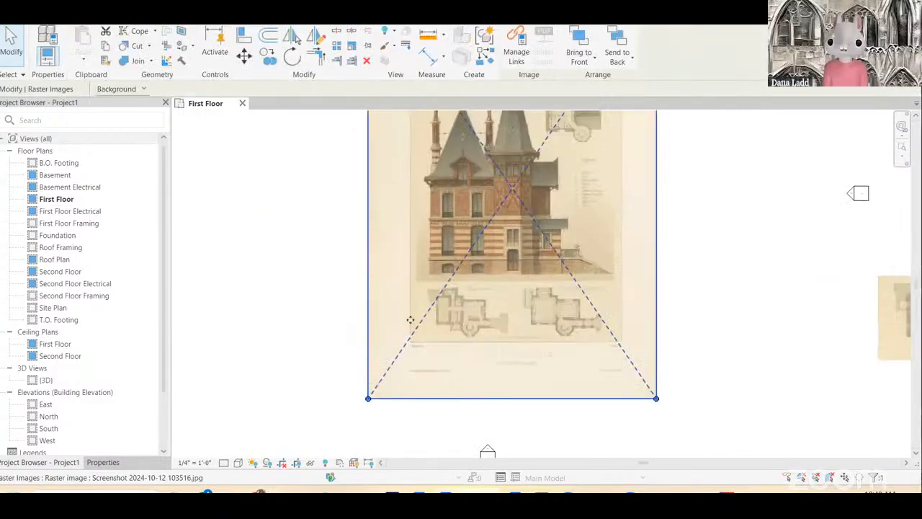
pyautogui.scroll(4, 403, 230)
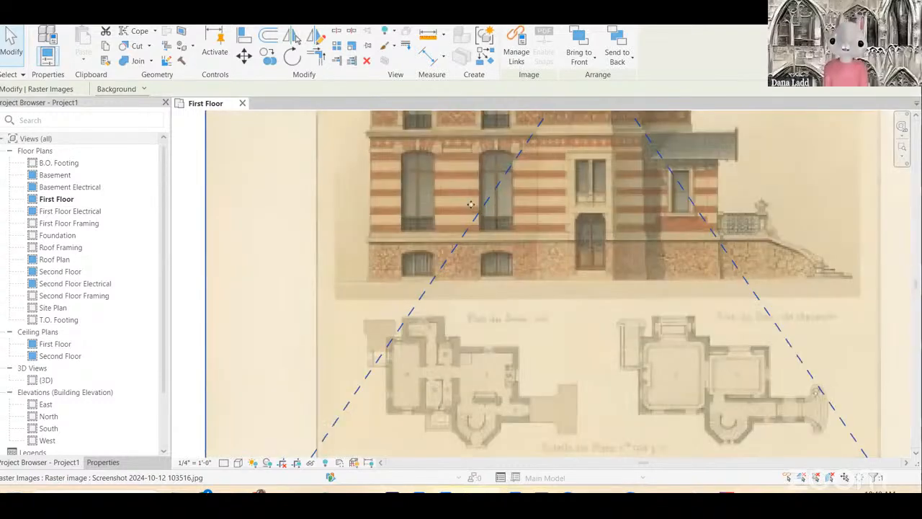
pyautogui.scroll(2, 459, 235)
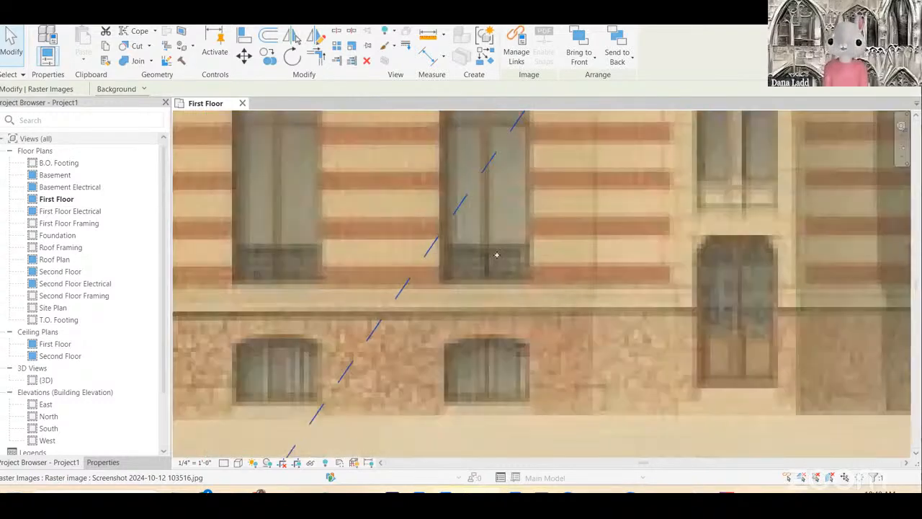
pyautogui.scroll(-2, 509, 261)
pyautogui.scroll(3, 324, 273)
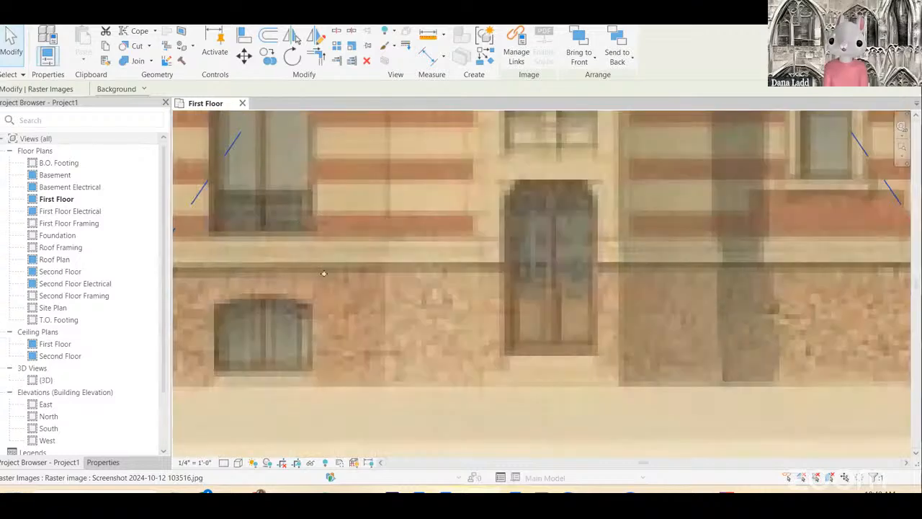
pyautogui.scroll(-1, 523, 344)
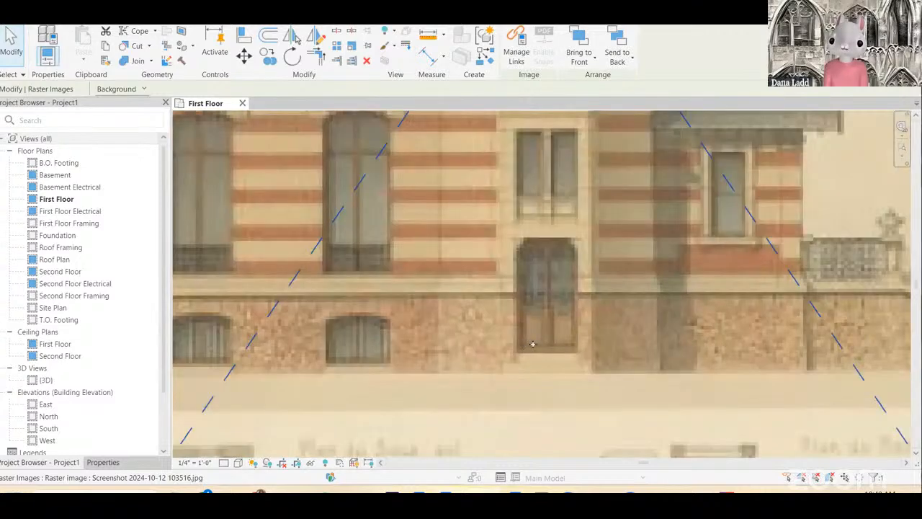
pyautogui.scroll(-1, 581, 344)
pyautogui.scroll(4, 566, 333)
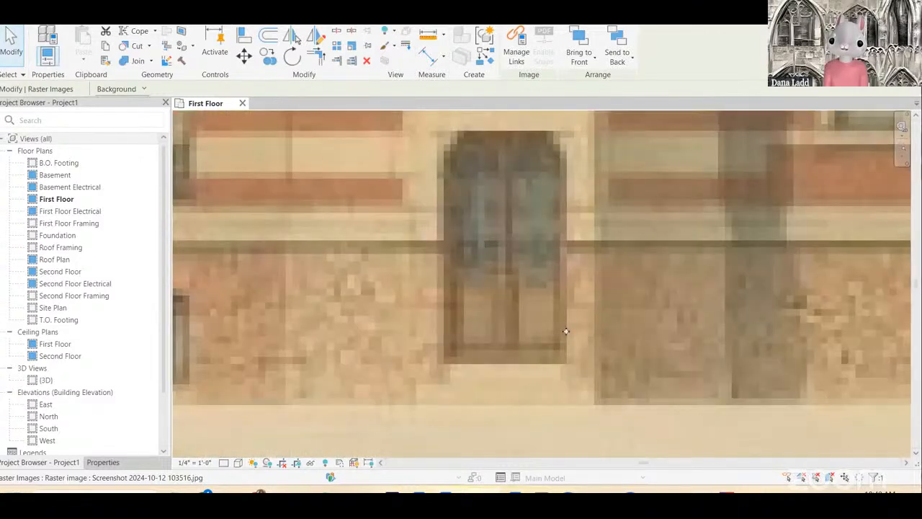
pyautogui.scroll(1, 565, 332)
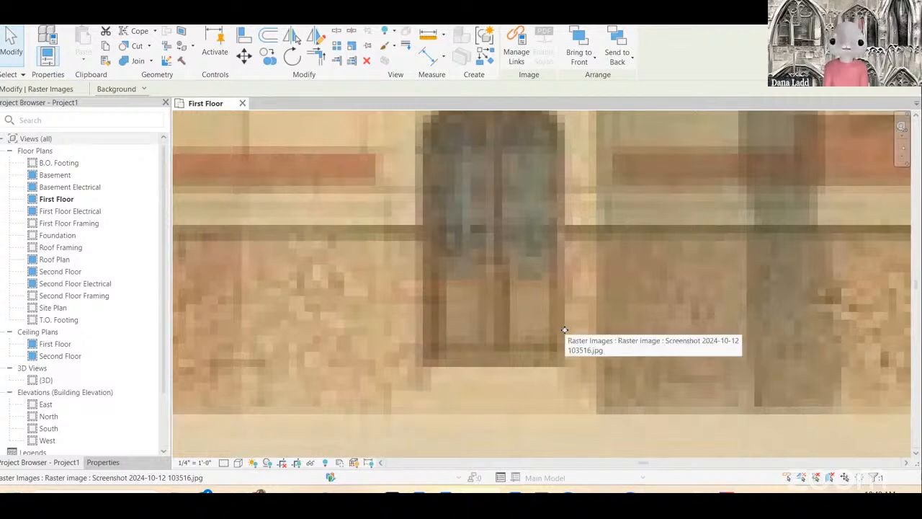
pyautogui.scroll(-1, 526, 313)
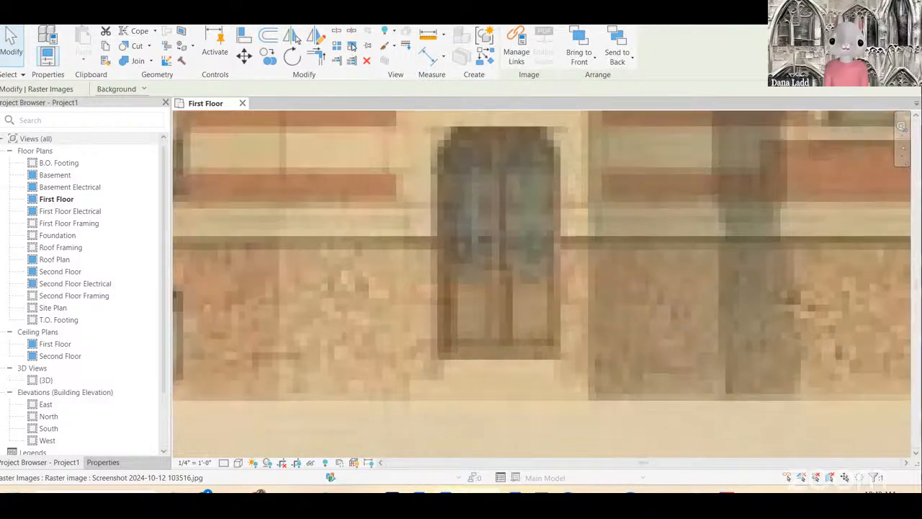
pyautogui.scroll(-2, 535, 290)
pyautogui.press('r')
pyautogui.press('e')
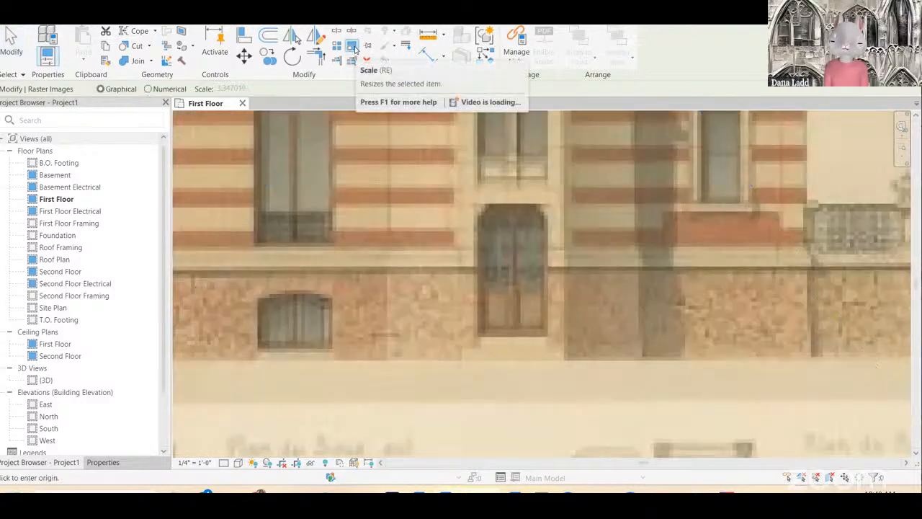
pyautogui.scroll(2, 528, 307)
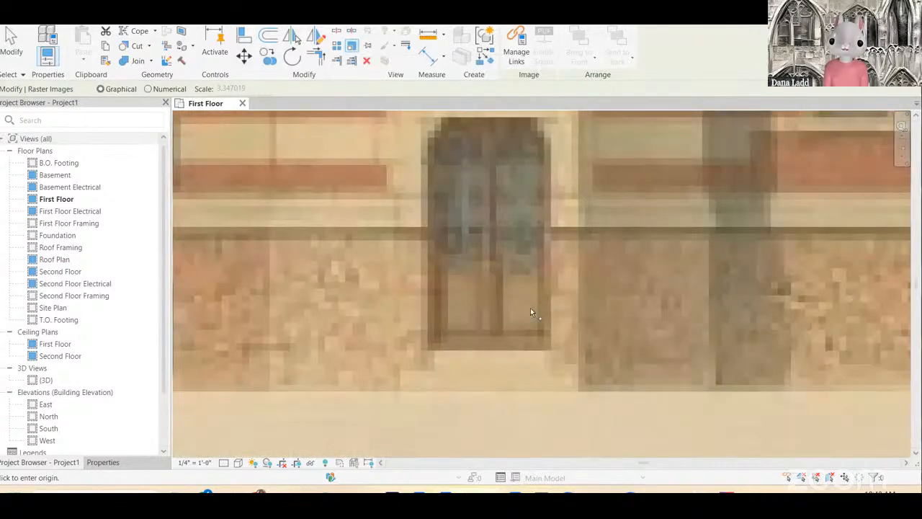
pyautogui.scroll(-2, 533, 310)
pyautogui.click(532, 310)
pyautogui.scroll(2, 530, 309)
pyautogui.press('Escape')
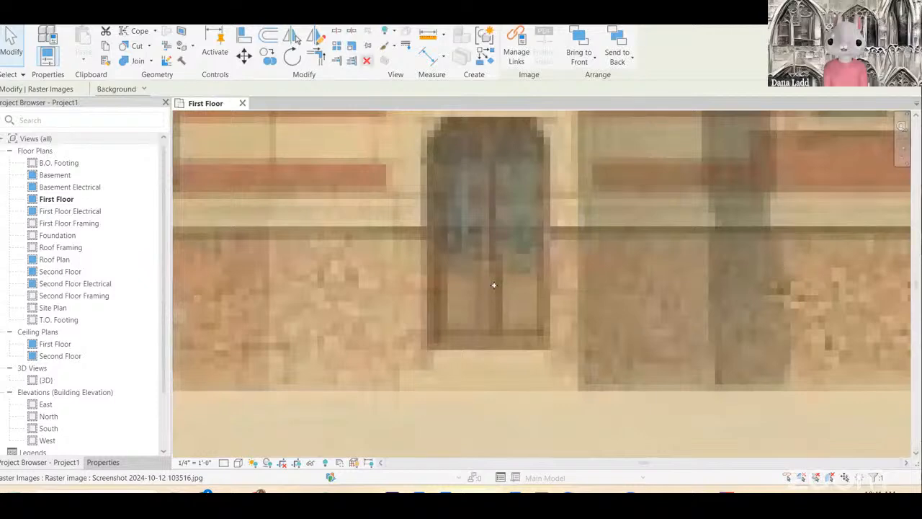
# Step: Scale the full print graphically from the entrance door's lower left corner so the door width becomes 5'
pyautogui.scroll(-4, 494, 285)
pyautogui.scroll(4, 494, 310)
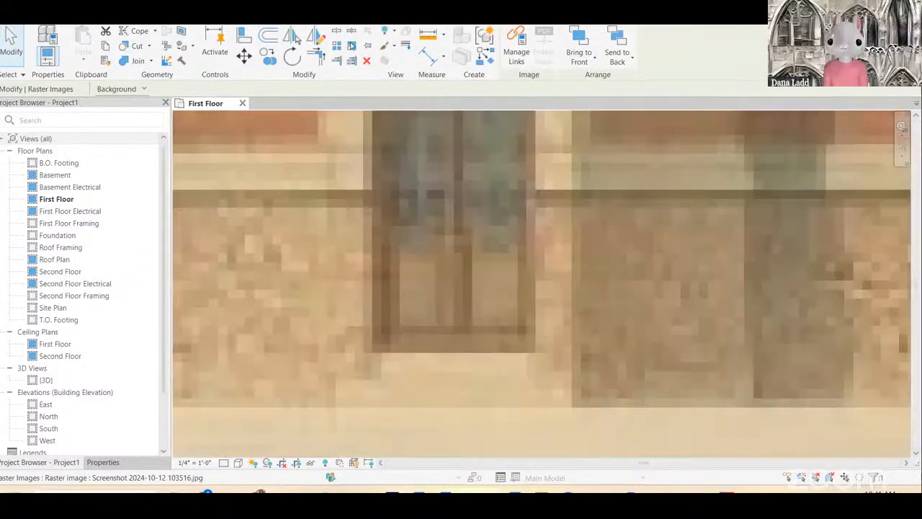
pyautogui.press('r')
pyautogui.press('e')
pyautogui.scroll(1, 368, 351)
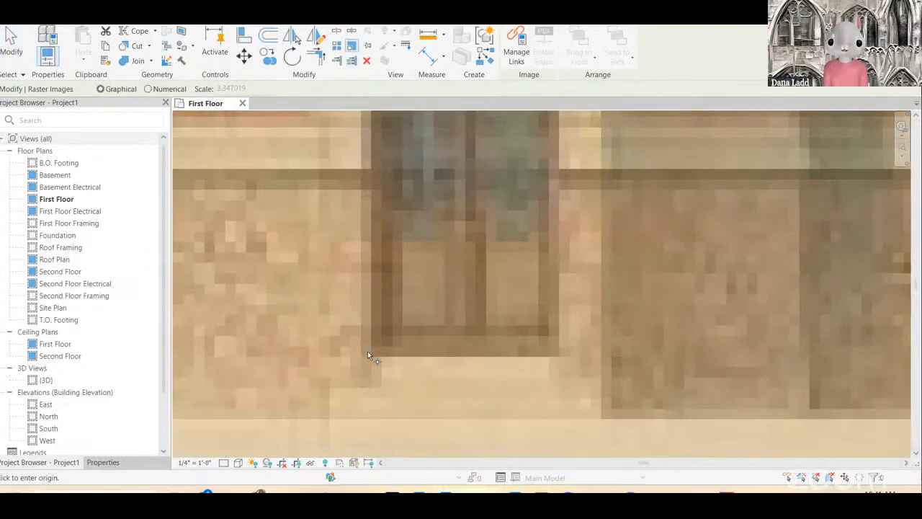
pyautogui.scroll(1, 367, 350)
pyautogui.click(369, 356)
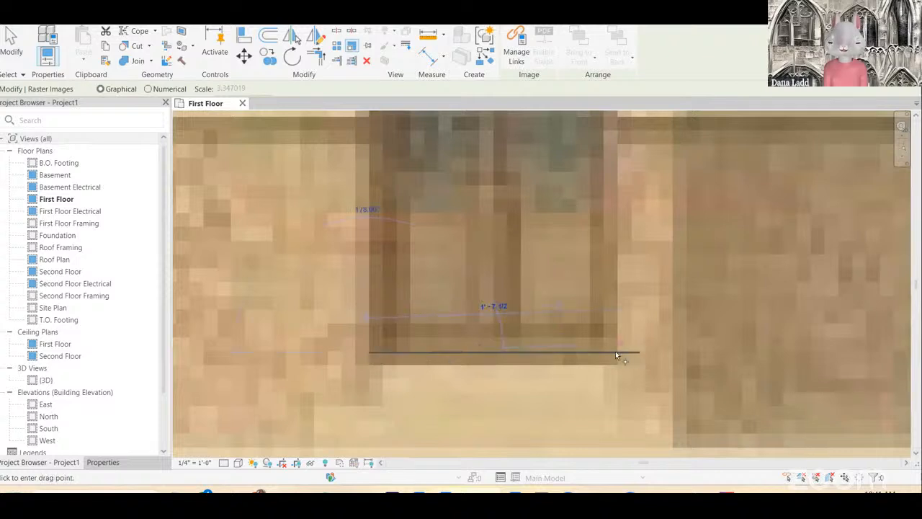
pyautogui.click(617, 353)
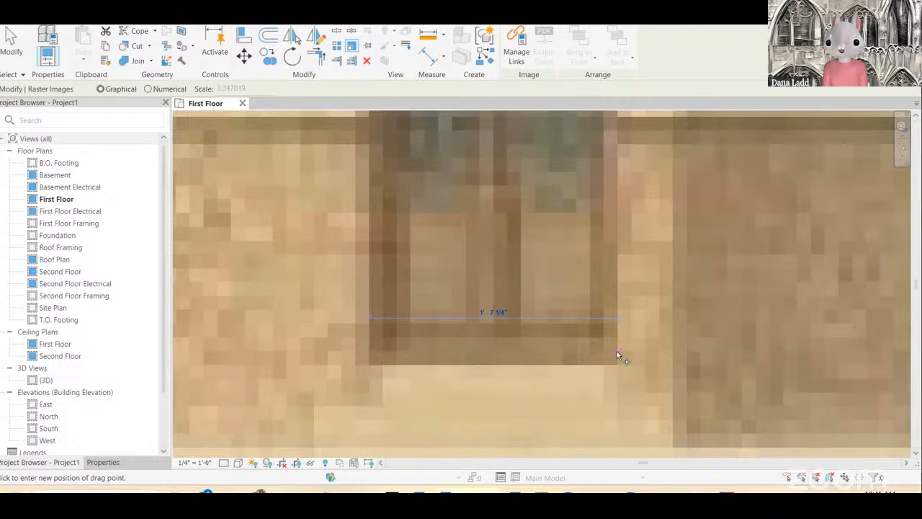
pyautogui.write('5')
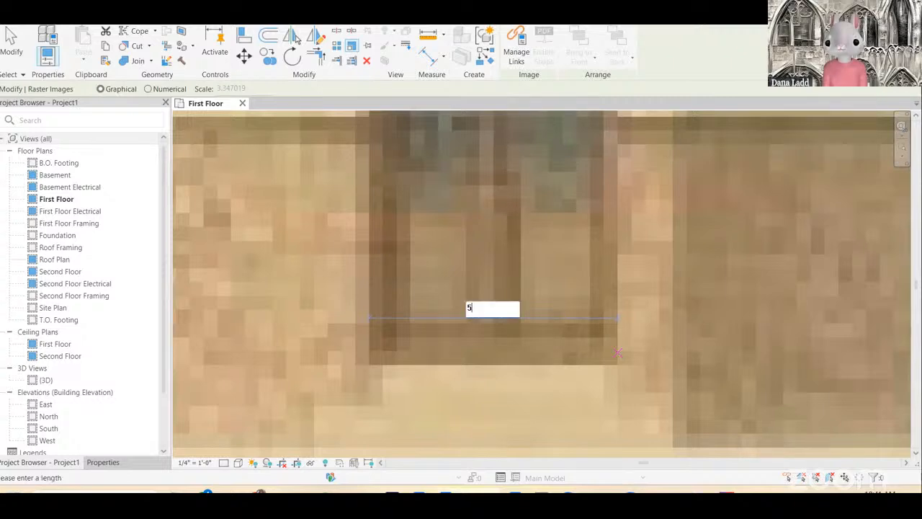
pyautogui.press('Return')
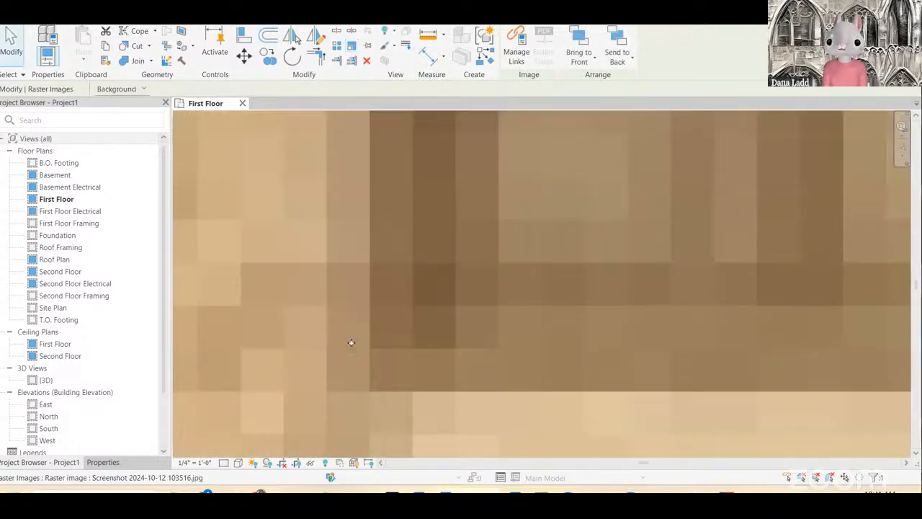
pyautogui.scroll(-4, 400, 336)
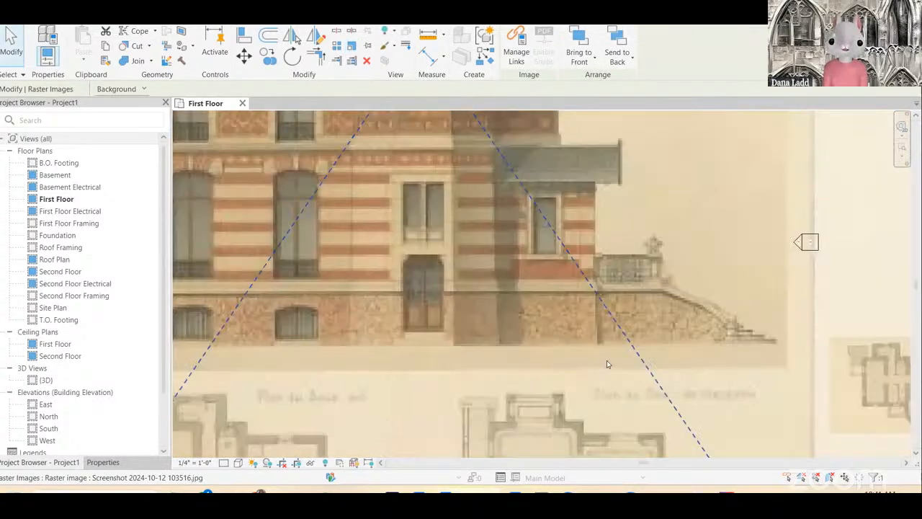
pyautogui.scroll(-2, 607, 361)
pyautogui.press('Escape')
# Step: Move the floor plan image farther away from the enlarged print and reposition the full print around the elevation markers
pyautogui.moveTo(621, 347); pyautogui.dragTo(667, 356)
pyautogui.moveTo(498, 314); pyautogui.dragTo(643, 288)
pyautogui.press('Escape')
pyautogui.click(459, 284)
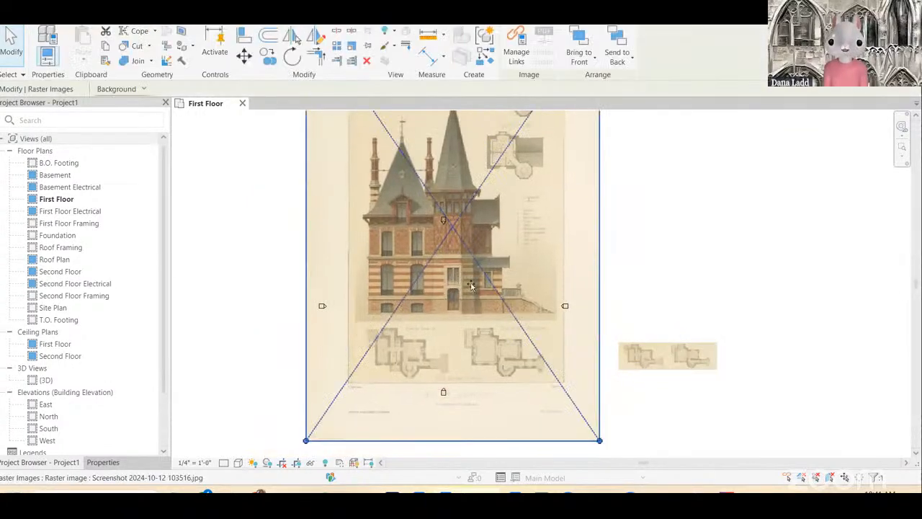
pyautogui.moveTo(472, 284); pyautogui.dragTo(458, 284)
pyautogui.press('Escape')
# Step: Measure the lower exterior wall thickness beside the window opening on the print's basement plan using the Model Line tool
pyautogui.scroll(2, 444, 386)
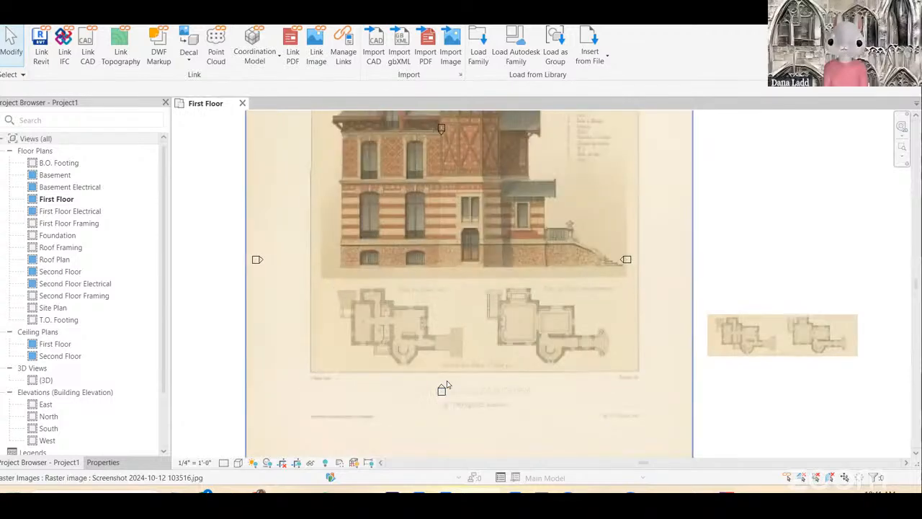
pyautogui.scroll(5, 507, 221)
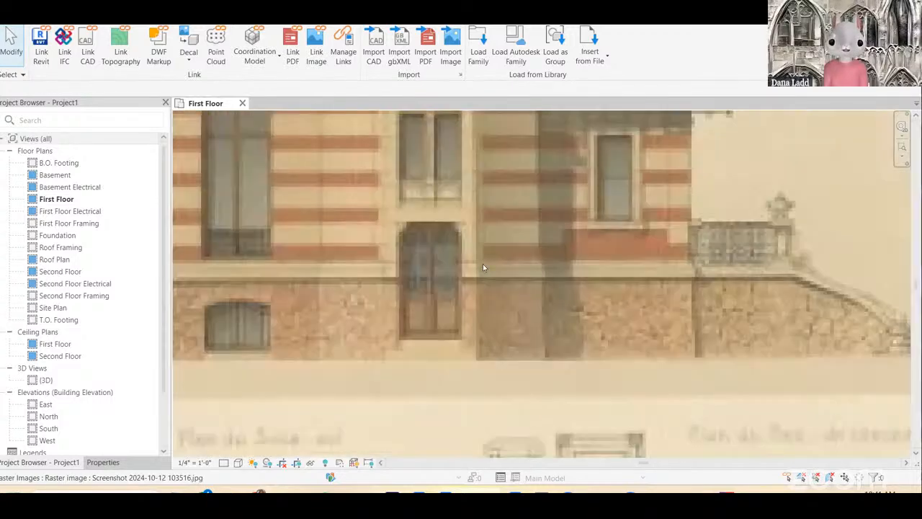
pyautogui.scroll(-3, 504, 295)
pyautogui.scroll(-3, 510, 291)
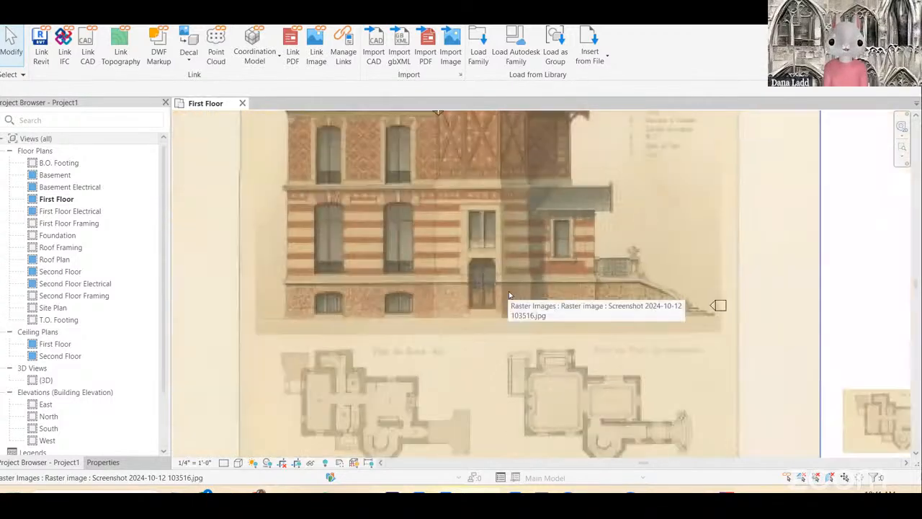
pyautogui.scroll(2, 374, 396)
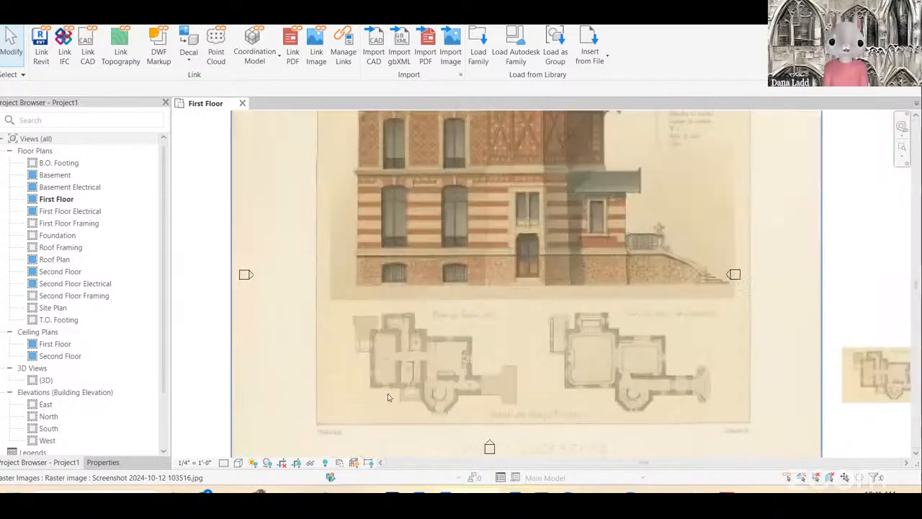
pyautogui.scroll(5, 345, 393)
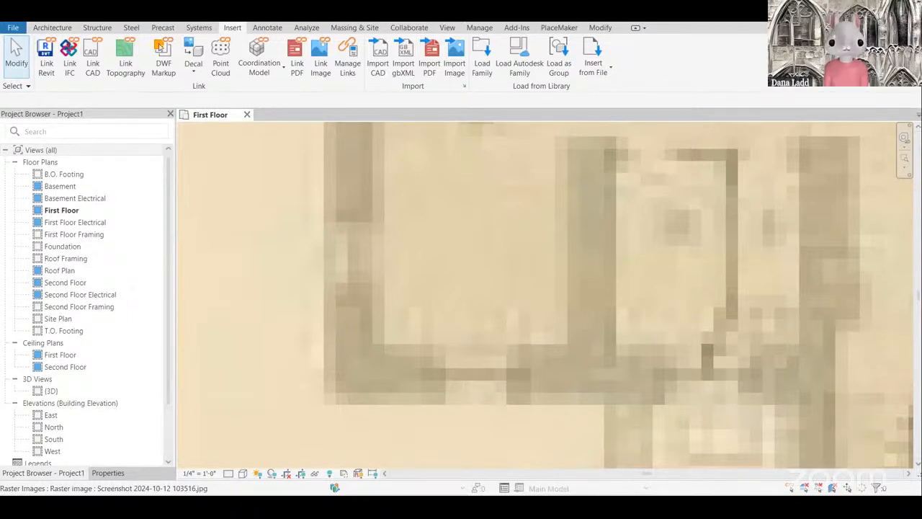
pyautogui.click(51, 27)
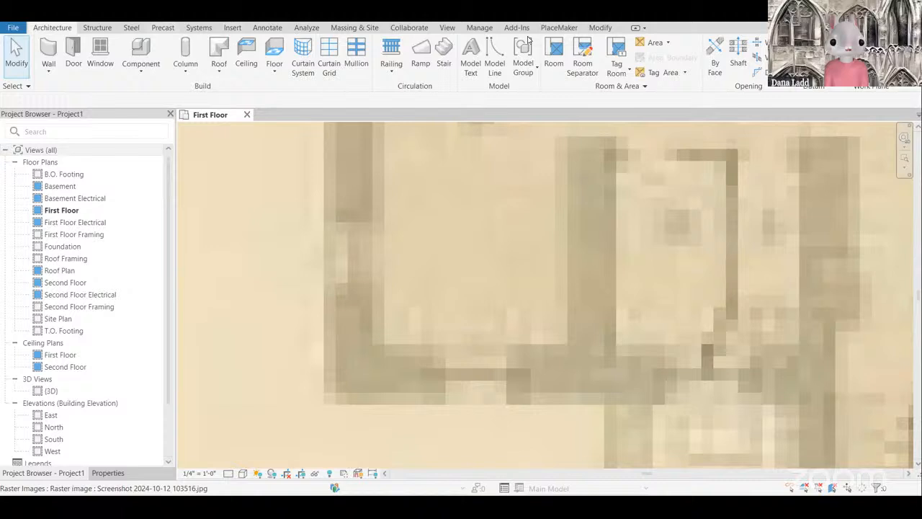
pyautogui.click(495, 57)
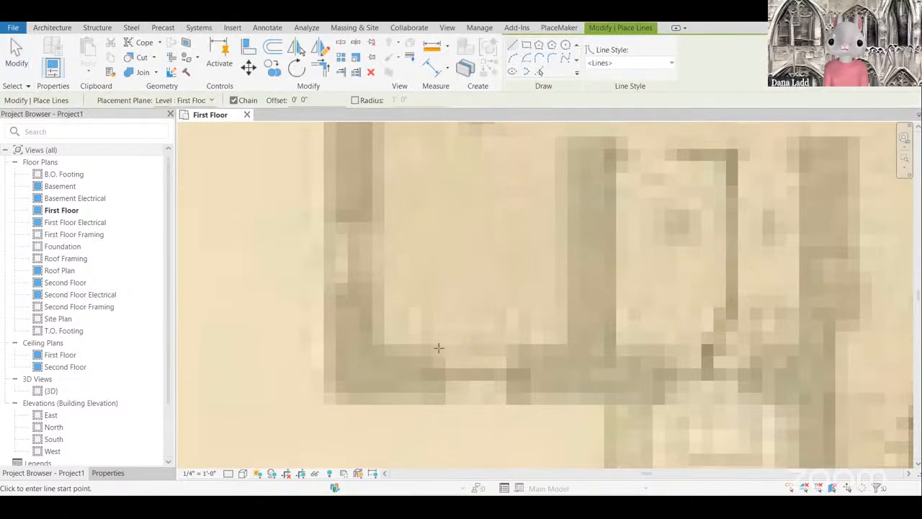
pyautogui.click(510, 346)
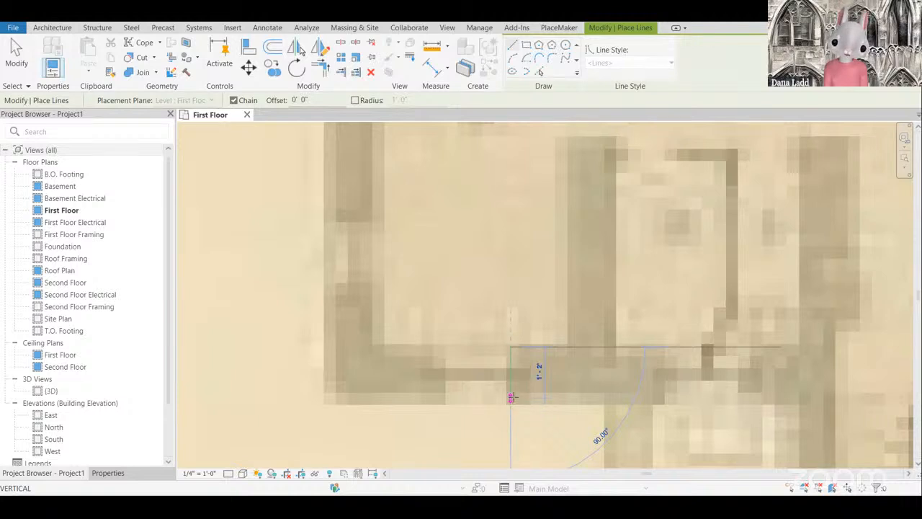
pyautogui.click(510, 391)
pyautogui.scroll(-6, 436, 352)
pyautogui.press('Escape')
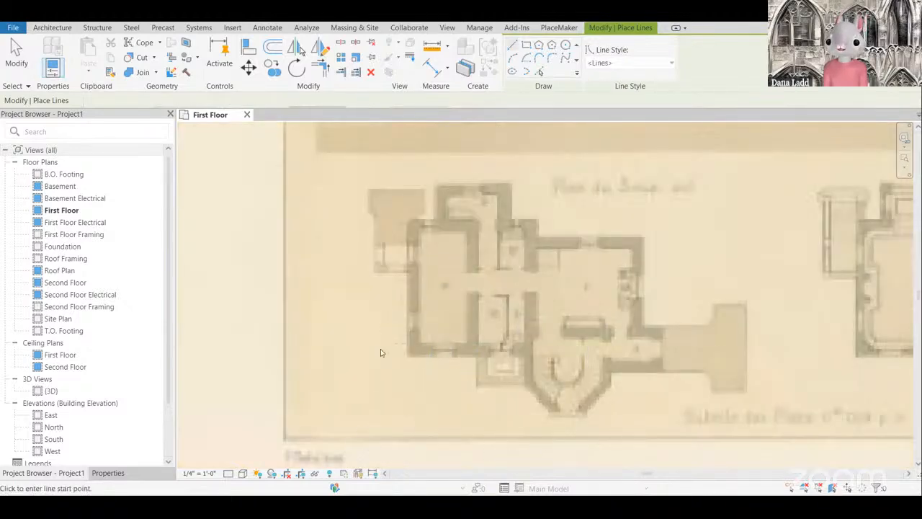
pyautogui.press('Escape')
# Step: Scale the full print graphically across the basement plan's lower exterior wall so its thickness becomes 1'
pyautogui.scroll(-3, 385, 354)
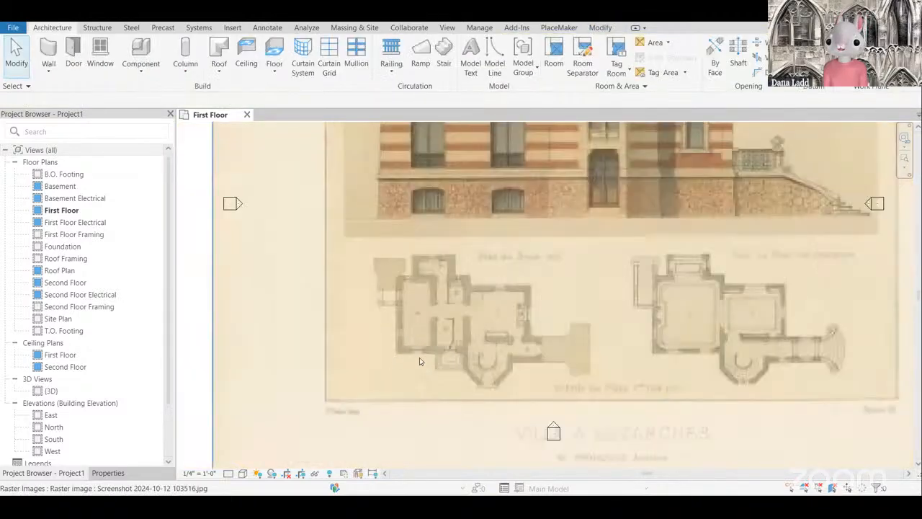
pyautogui.scroll(3, 385, 336)
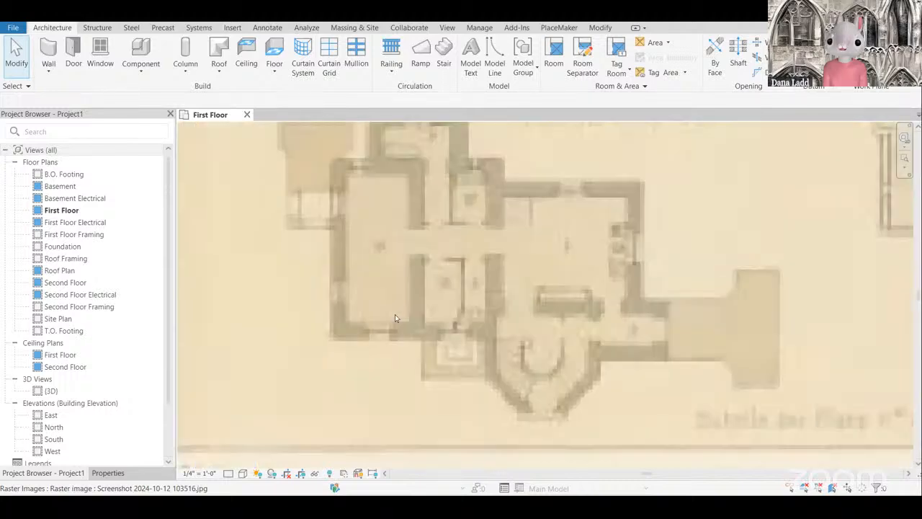
pyautogui.click(395, 314)
pyautogui.scroll(5, 395, 314)
pyautogui.scroll(2, 462, 262)
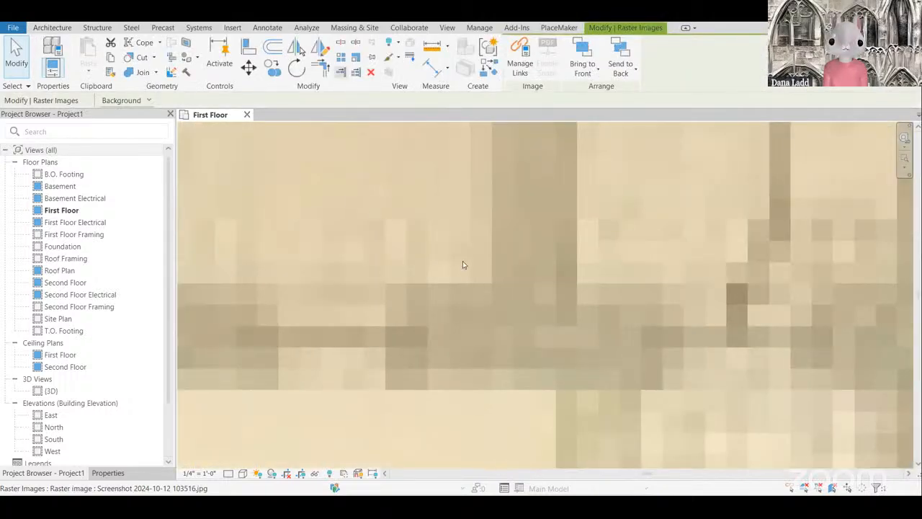
pyautogui.press('r')
pyautogui.press('e')
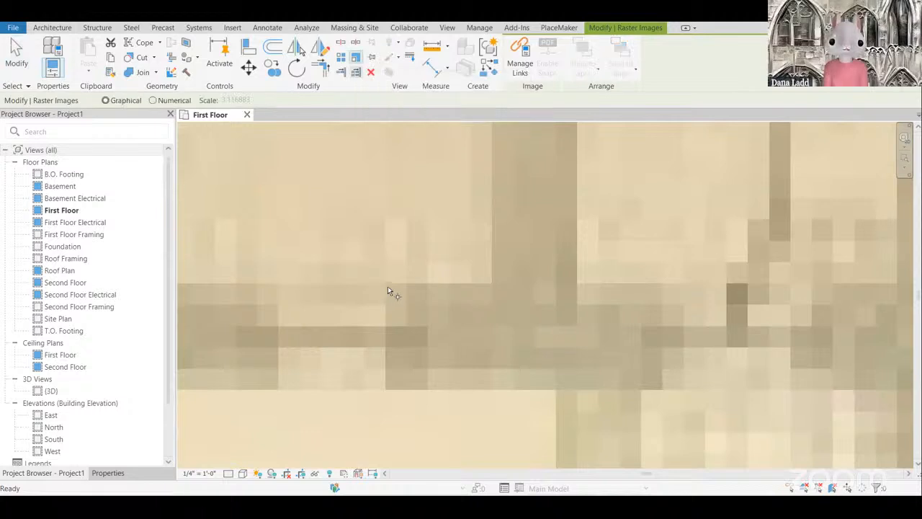
pyautogui.click(386, 284)
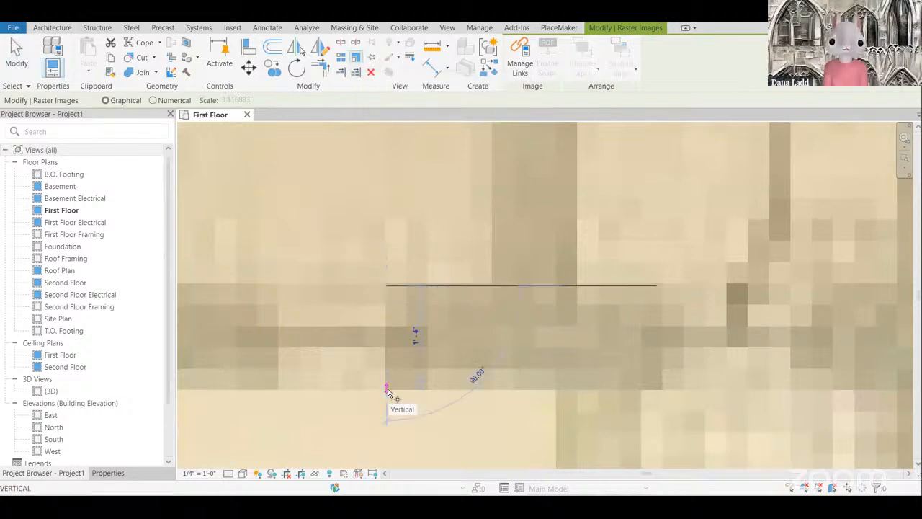
pyautogui.click(387, 390)
pyautogui.write("1'")
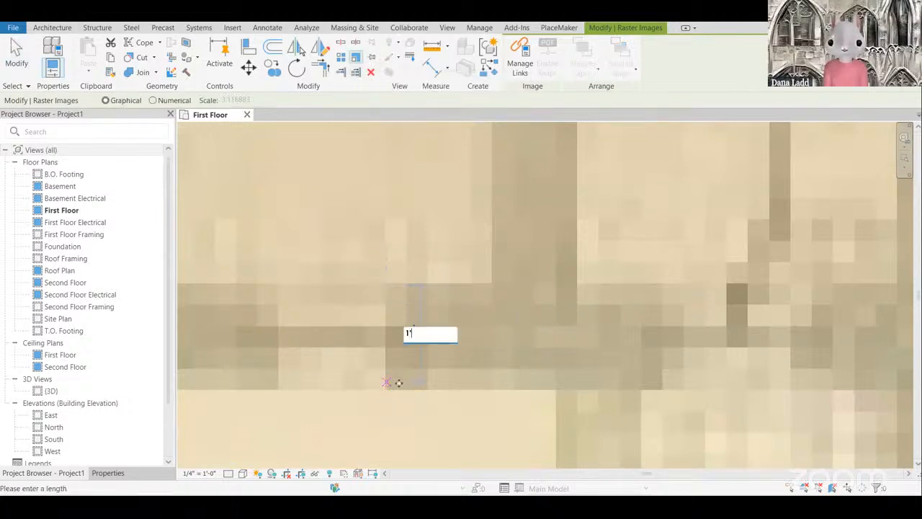
pyautogui.press('Return')
pyautogui.scroll(-2, 428, 361)
pyautogui.scroll(1, 413, 362)
pyautogui.scroll(-7, 414, 360)
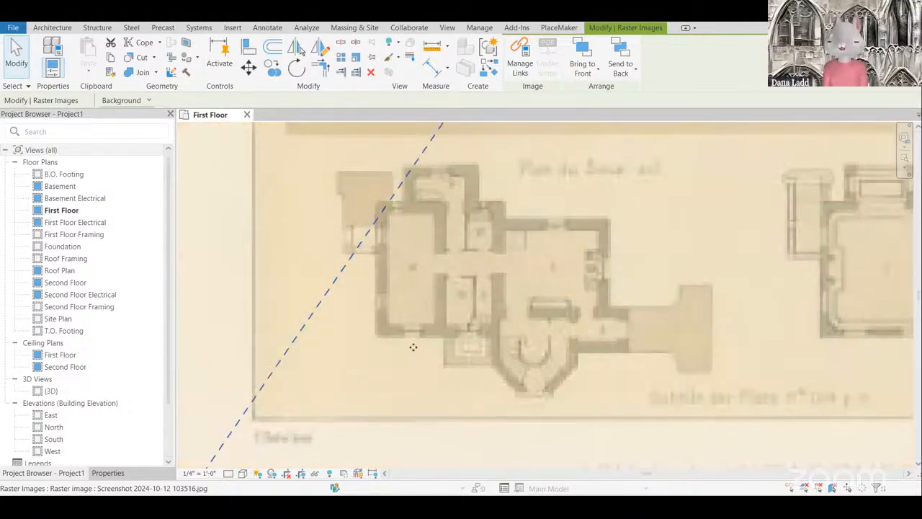
# Step: Check the width of the elevation's entrance door on the rescaled print with the Model Line tool
pyautogui.scroll(5, 561, 233)
pyautogui.press('Escape')
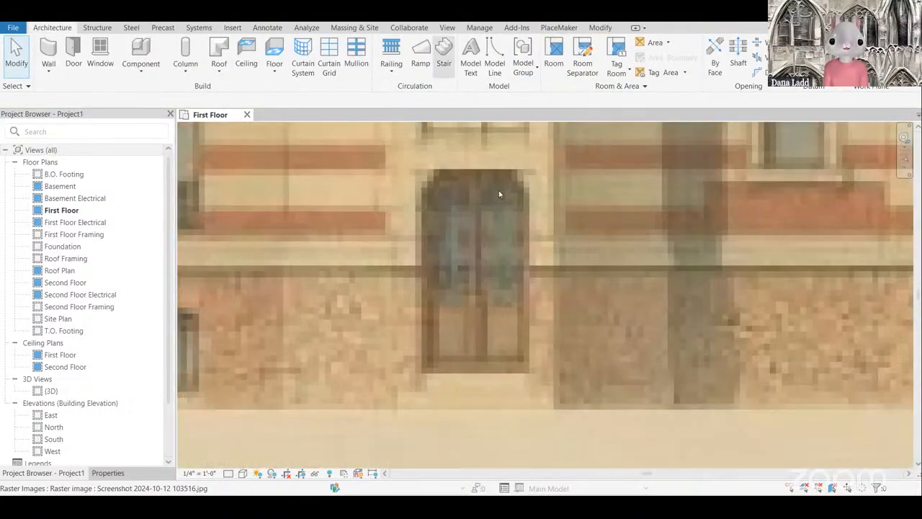
pyautogui.click(495, 63)
pyautogui.scroll(2, 409, 333)
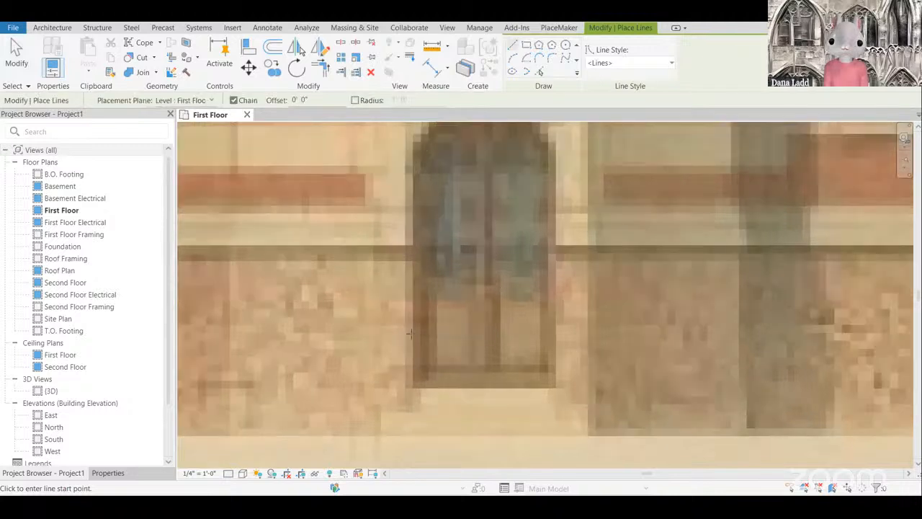
pyautogui.click(412, 332)
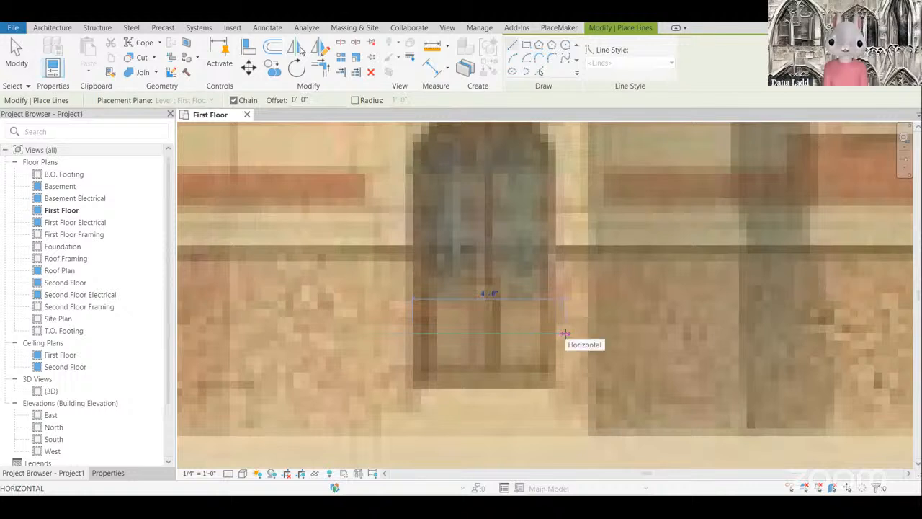
pyautogui.press('Escape')
pyautogui.press('Escape')
# Step: Scale the full print up slightly with graphical resizing, using the entrance door's two side edges as the reference
pyautogui.click(565, 333)
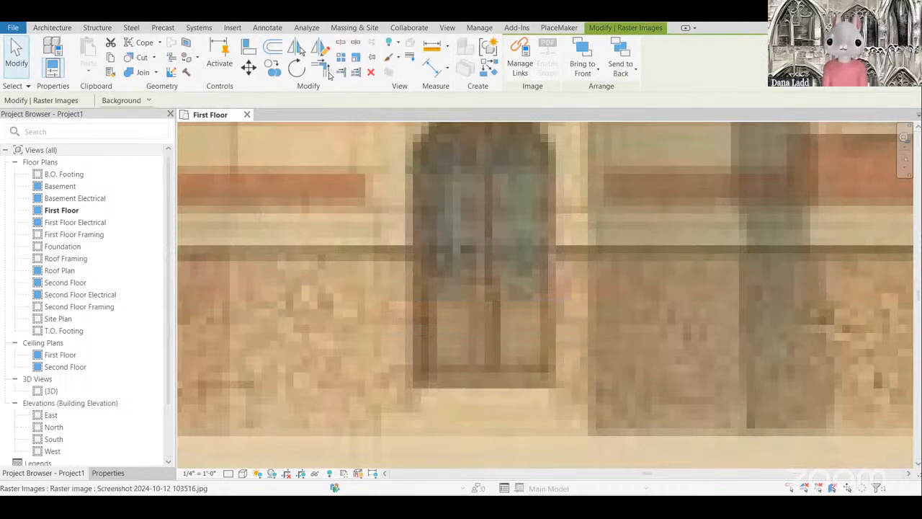
pyautogui.click(354, 60)
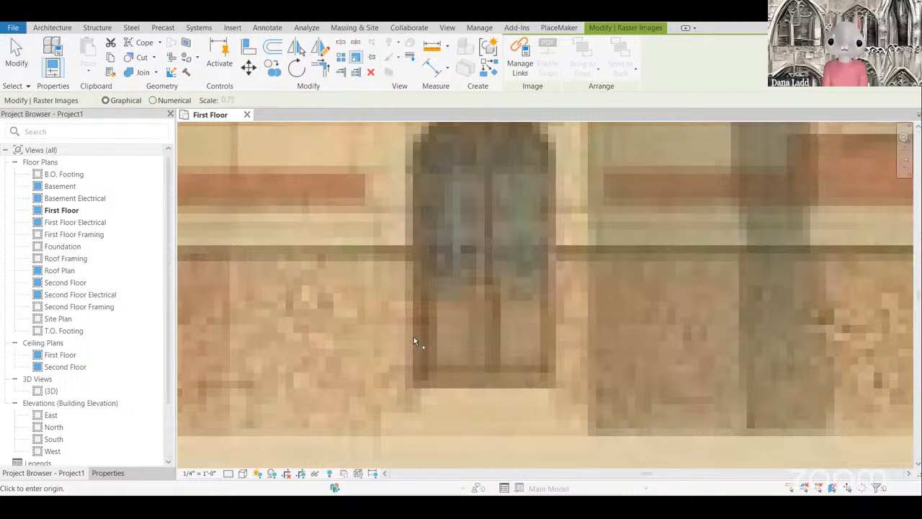
pyautogui.click(413, 303)
pyautogui.click(556, 339)
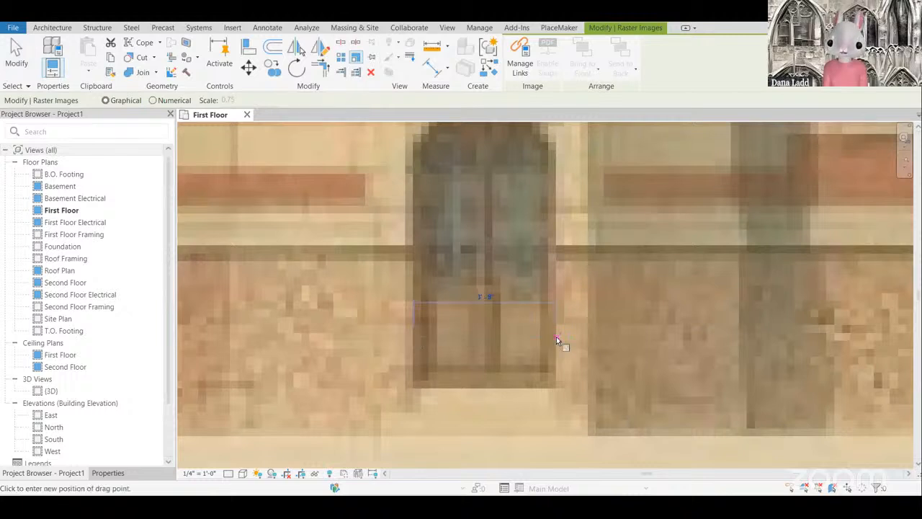
pyautogui.click(567, 337)
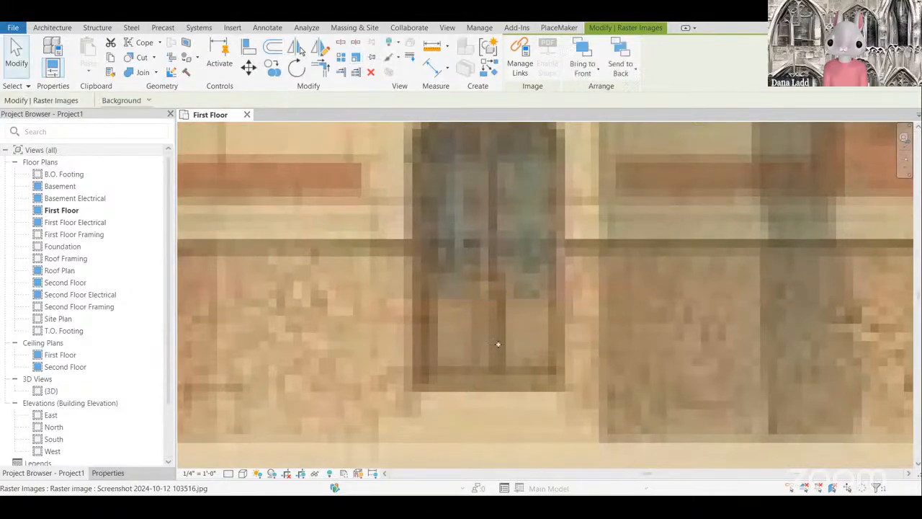
pyautogui.scroll(-2, 539, 288)
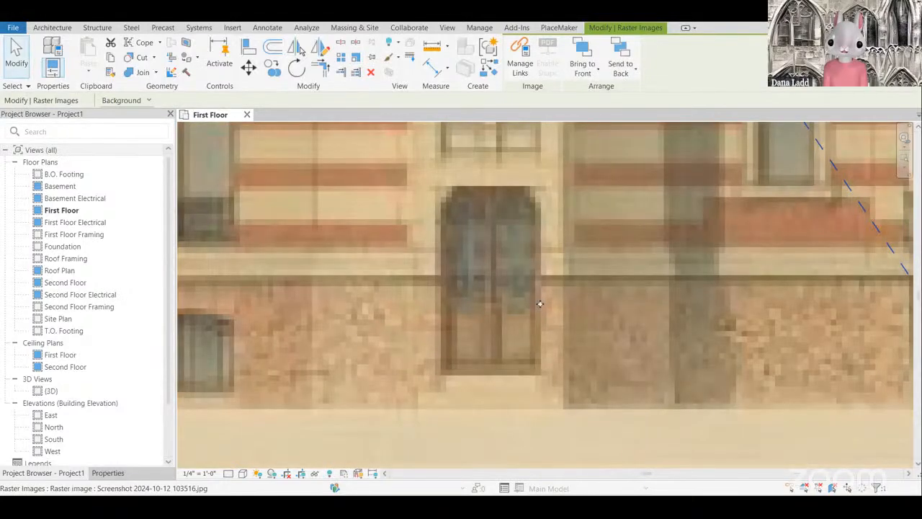
# Step: Select the full print and shift it slightly up and to the left in the plan view
pyautogui.scroll(-8, 505, 302)
pyautogui.press('Escape')
pyautogui.scroll(-1, 594, 339)
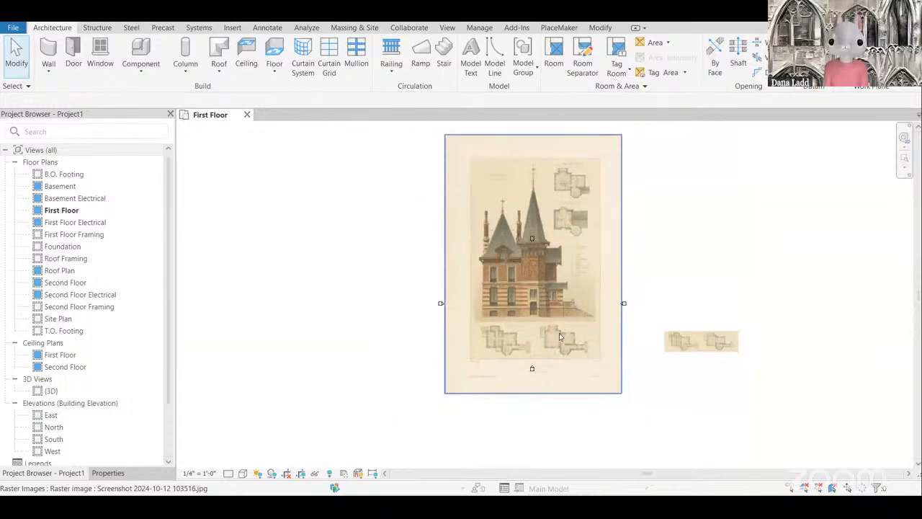
pyautogui.scroll(1, 562, 324)
pyautogui.click(559, 333)
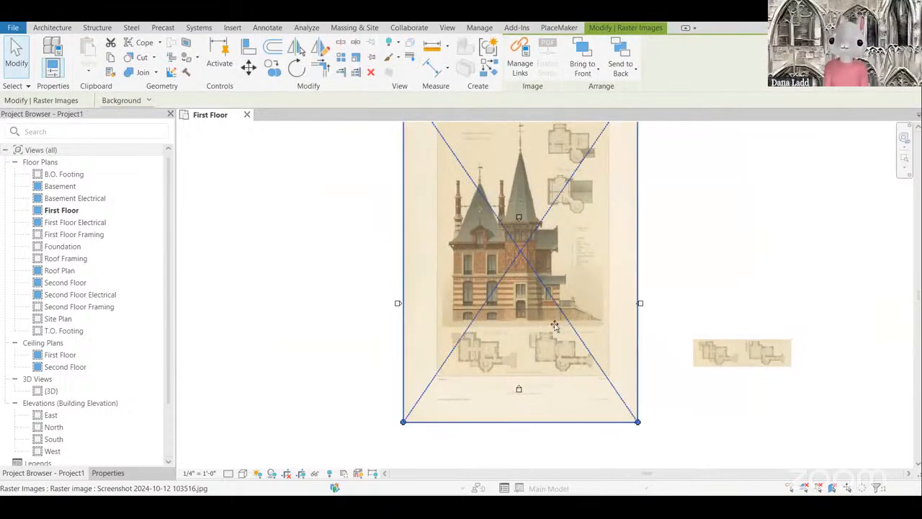
pyautogui.moveTo(558, 329)
pyautogui.mouseDown()
pyautogui.moveTo(549, 302)
pyautogui.moveTo(555, 322)
pyautogui.mouseUp()
pyautogui.press('Escape')
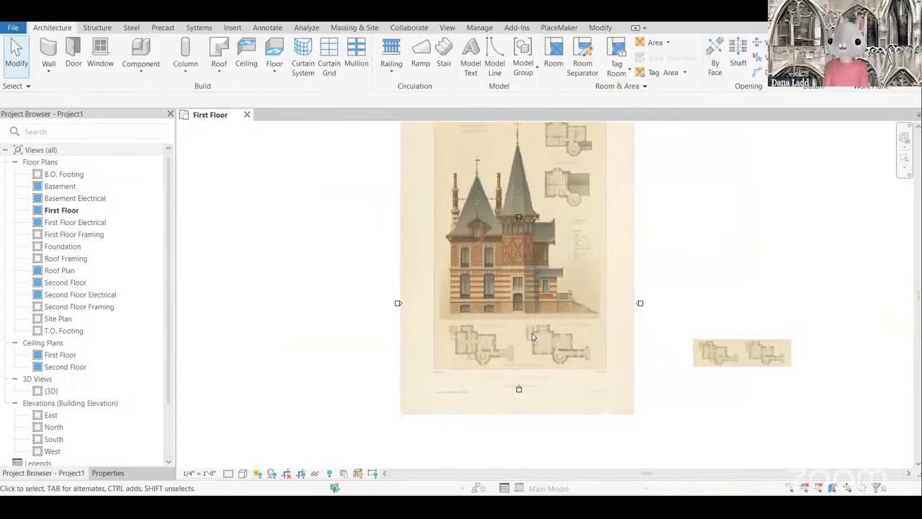
# Step: Compare the elevation with the lower floor plans on the rescaled full print
pyautogui.scroll(3, 526, 342)
pyautogui.scroll(1, 483, 396)
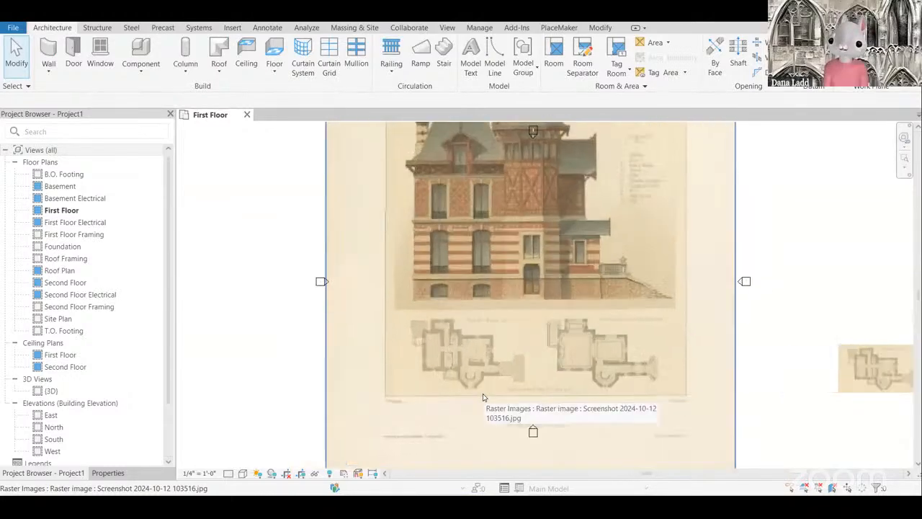
pyautogui.scroll(-1, 483, 396)
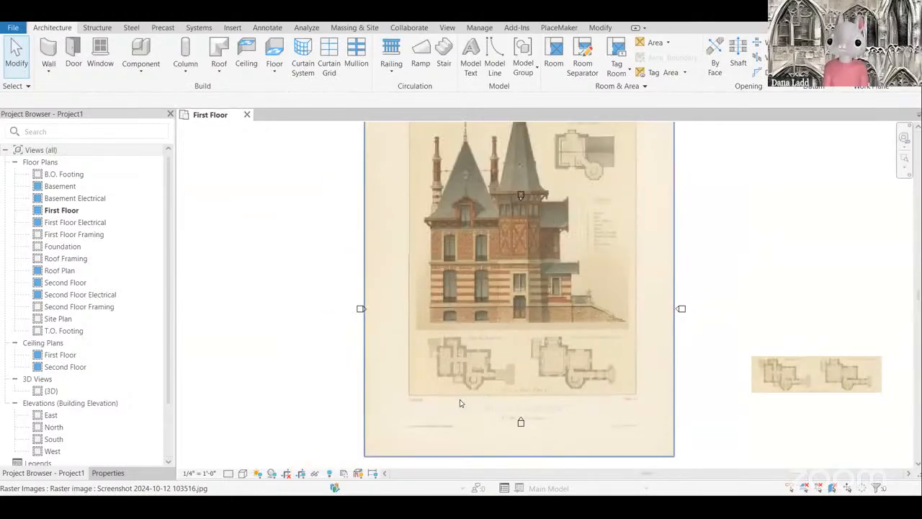
pyautogui.scroll(2, 463, 404)
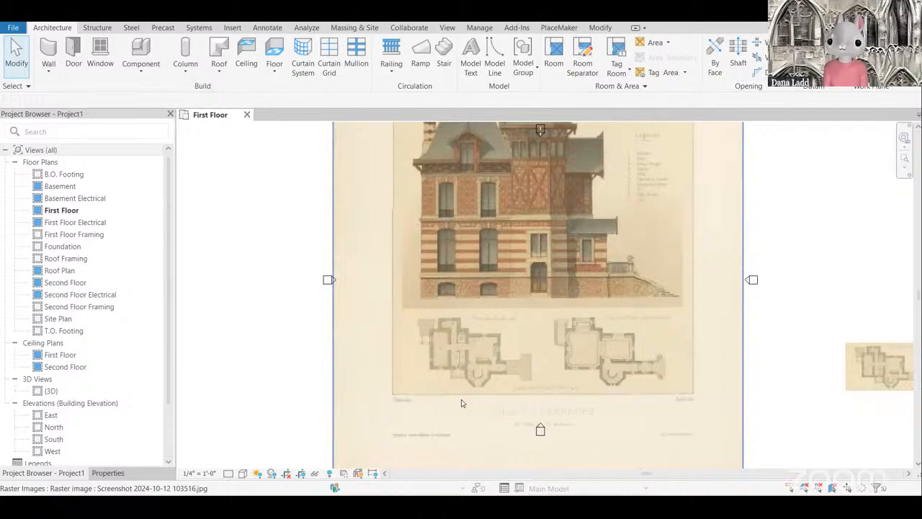
pyautogui.scroll(-2, 462, 404)
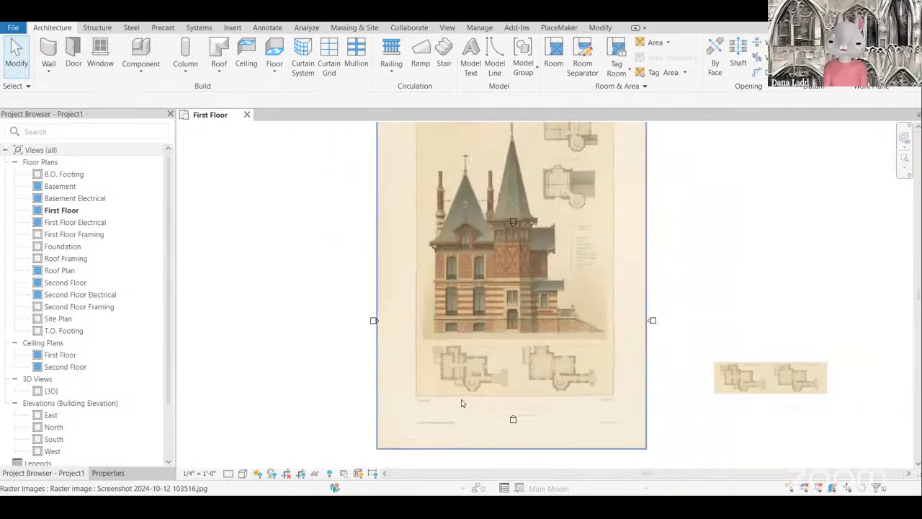
pyautogui.scroll(1, 484, 398)
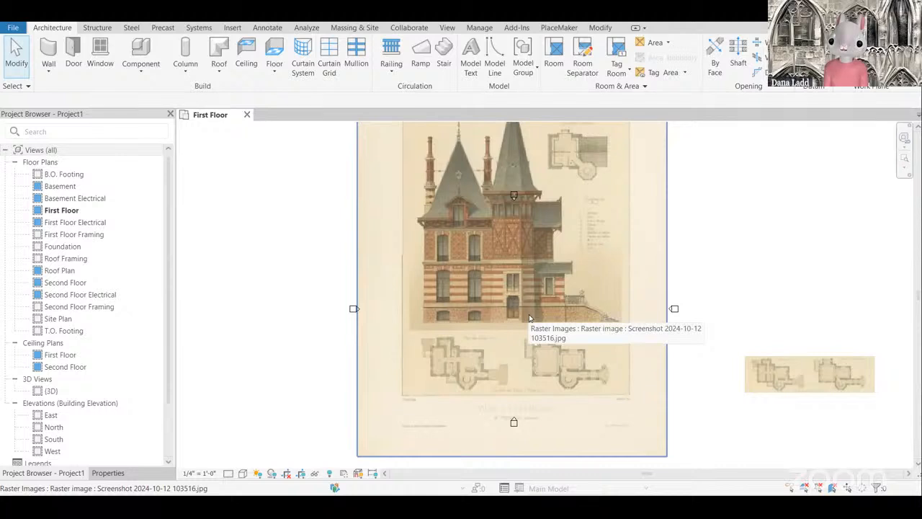
pyautogui.scroll(1, 529, 317)
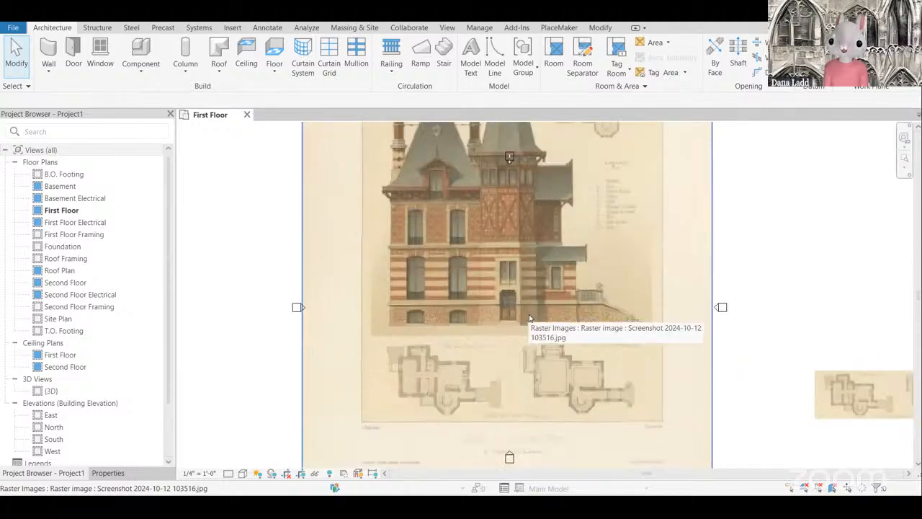
pyautogui.scroll(-1, 528, 318)
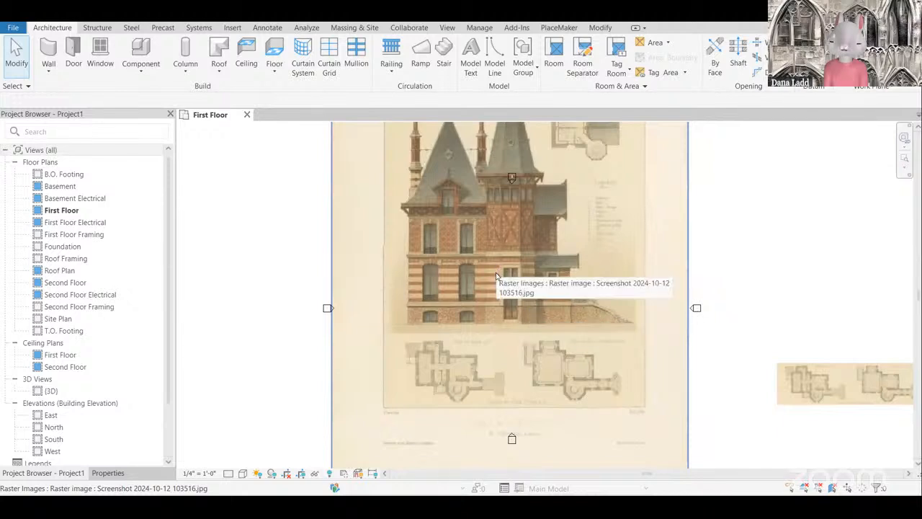
pyautogui.scroll(-2, 496, 278)
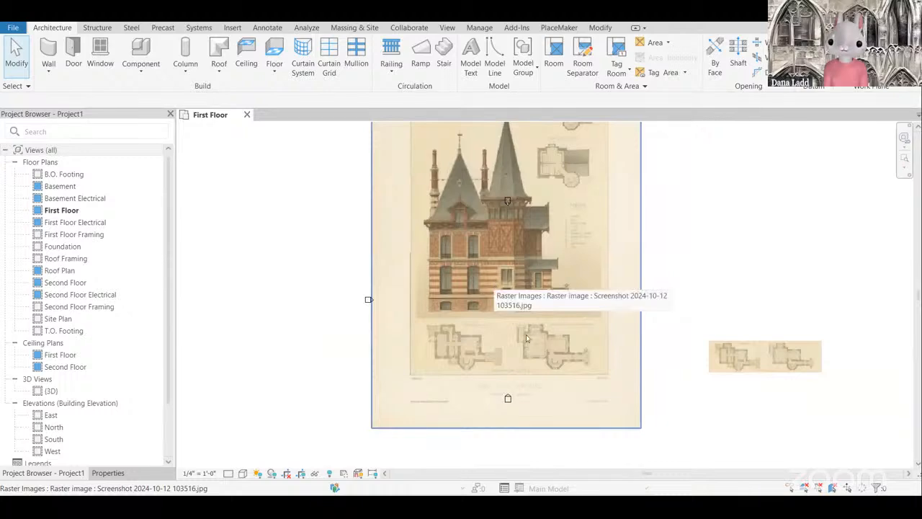
pyautogui.scroll(3, 506, 330)
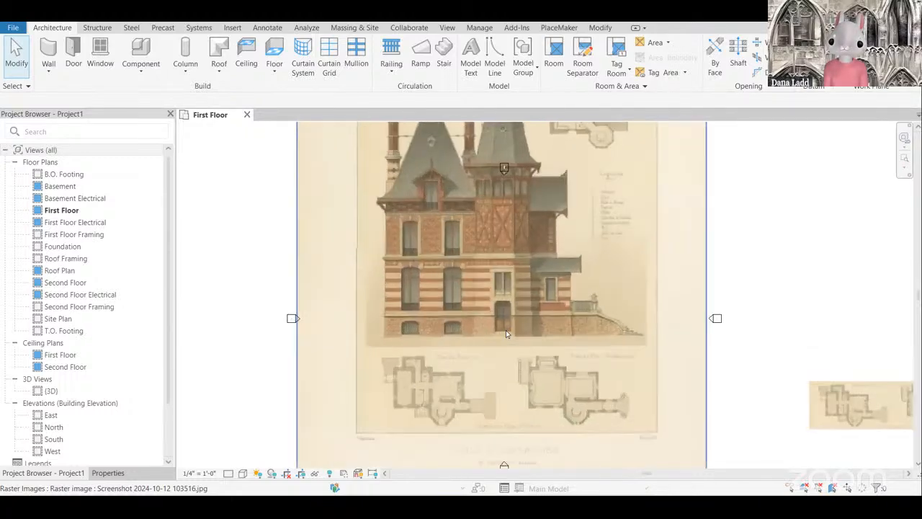
pyautogui.scroll(-1, 414, 402)
pyautogui.scroll(1, 428, 393)
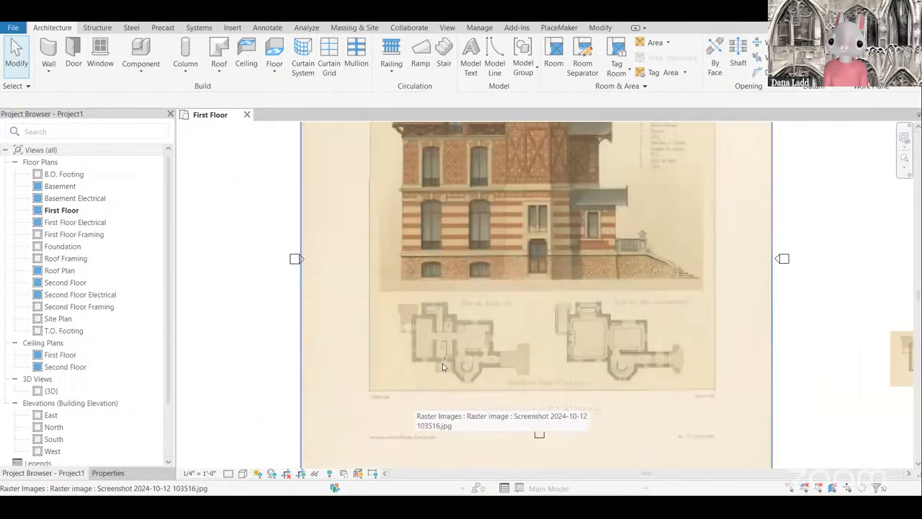
pyautogui.scroll(-5, 439, 386)
pyautogui.scroll(-1, 443, 382)
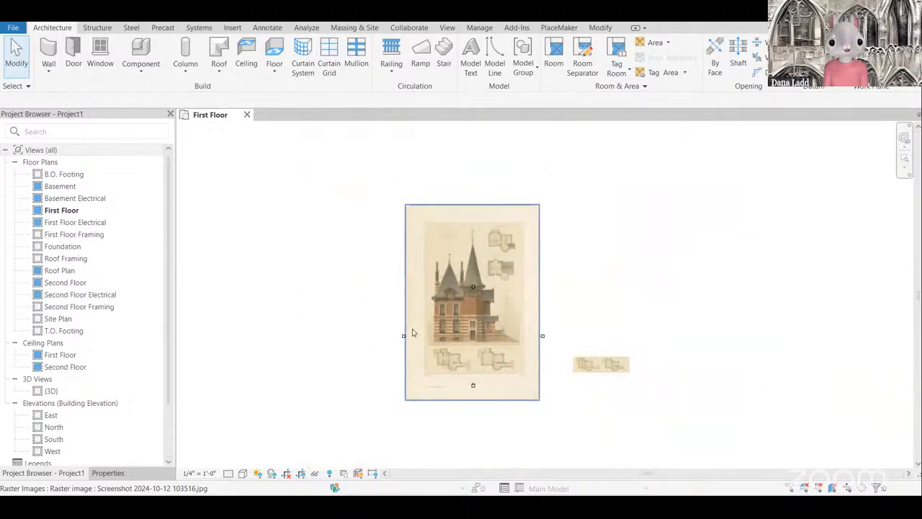
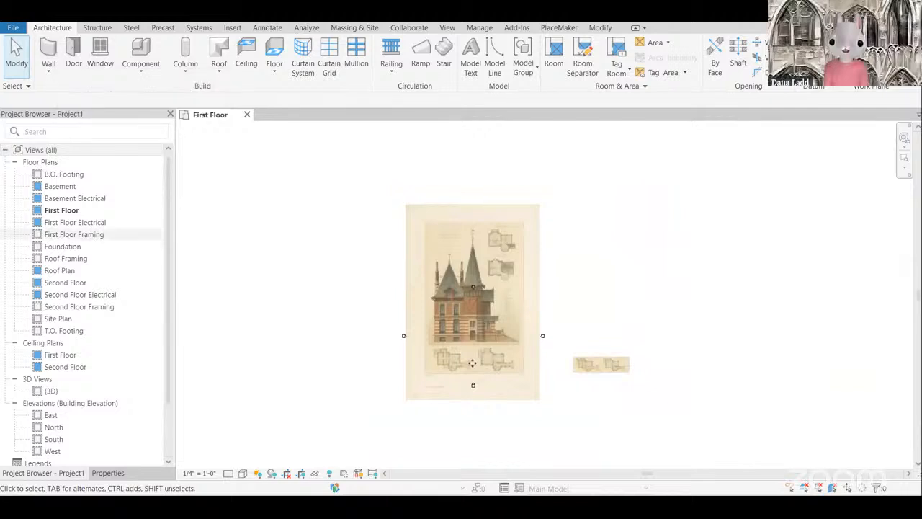
pyautogui.scroll(3, 470, 364)
pyautogui.scroll(-2, 461, 364)
pyautogui.click(431, 392)
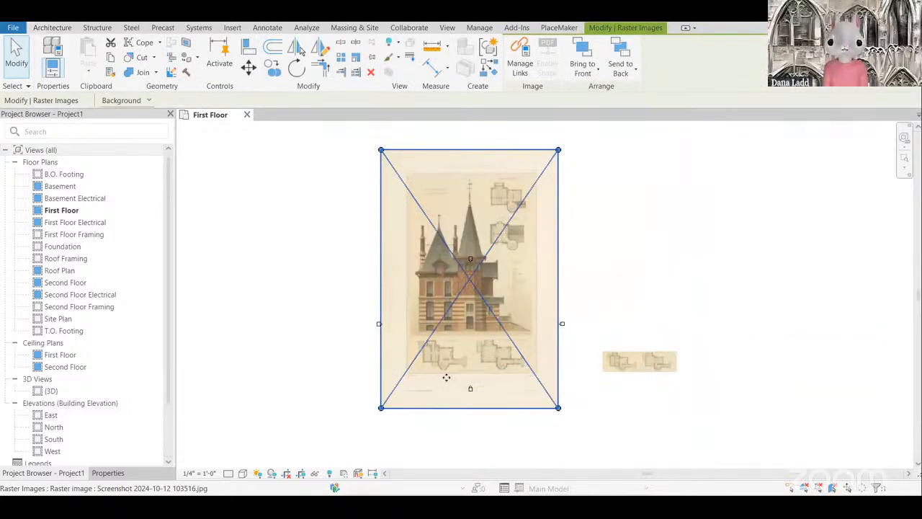
pyautogui.scroll(2, 445, 376)
pyautogui.scroll(-2, 454, 339)
pyautogui.scroll(2, 466, 304)
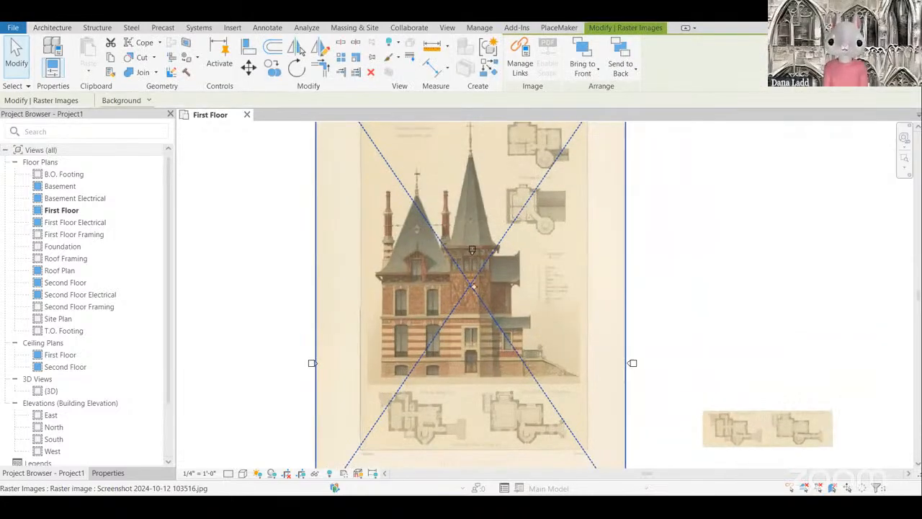
pyautogui.scroll(1, 474, 286)
pyautogui.scroll(-3, 451, 371)
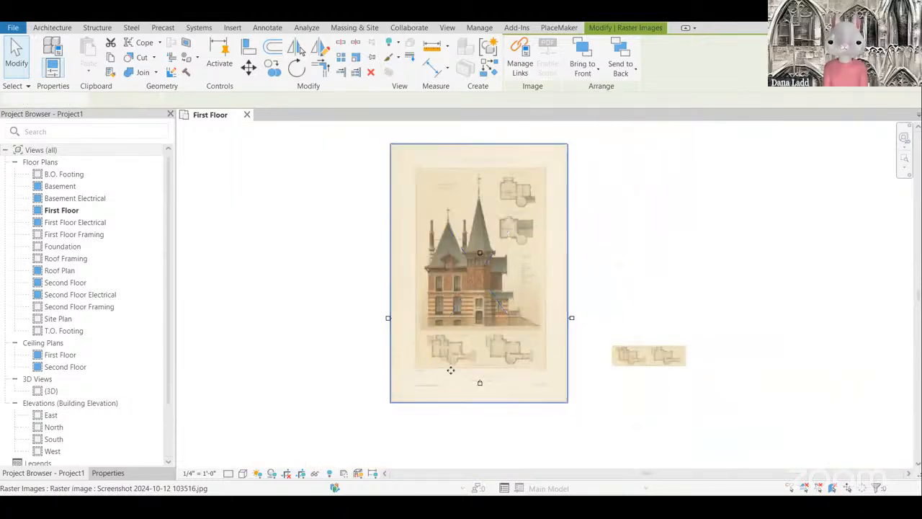
pyautogui.press('Escape')
# Step: Examine the tower entrance and its surrounding walls on the full print's basement plan up close
pyautogui.scroll(4, 446, 360)
pyautogui.scroll(2, 440, 338)
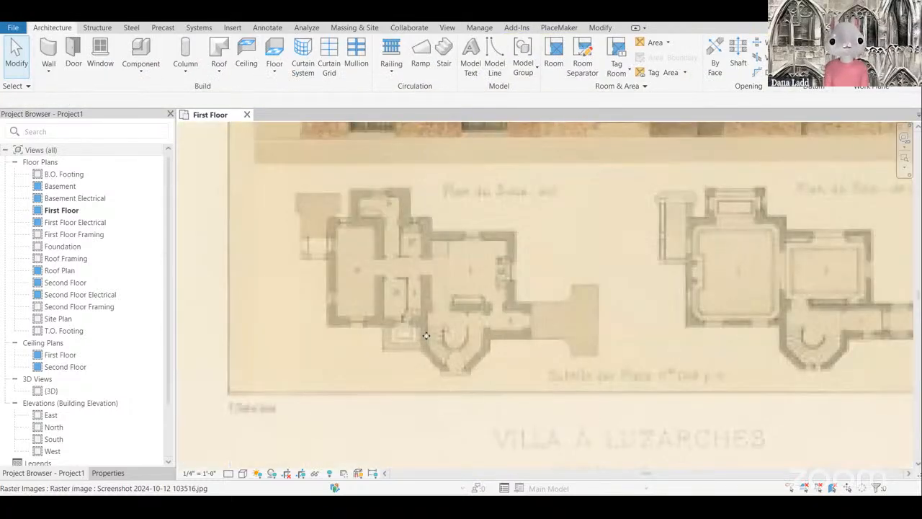
pyautogui.scroll(-5, 426, 336)
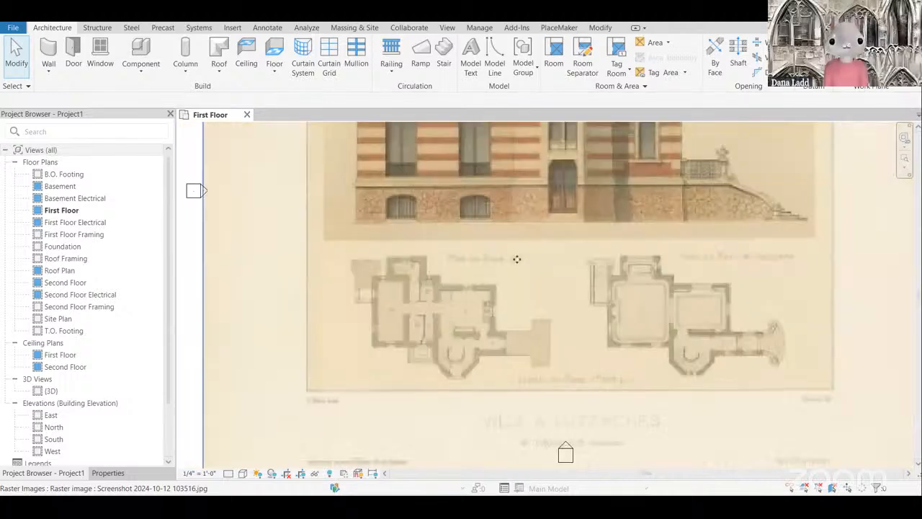
pyautogui.scroll(2, 439, 250)
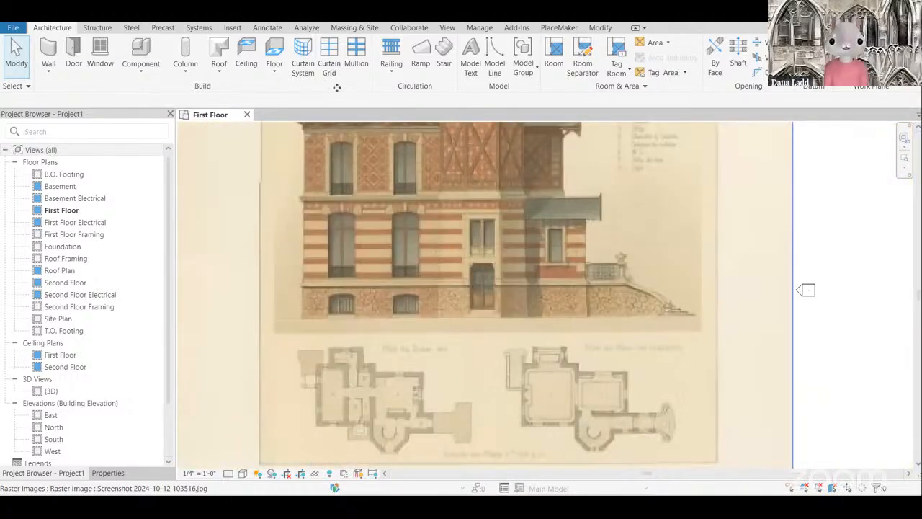
pyautogui.scroll(1, 468, 309)
pyautogui.scroll(-3, 472, 331)
pyautogui.scroll(2, 465, 363)
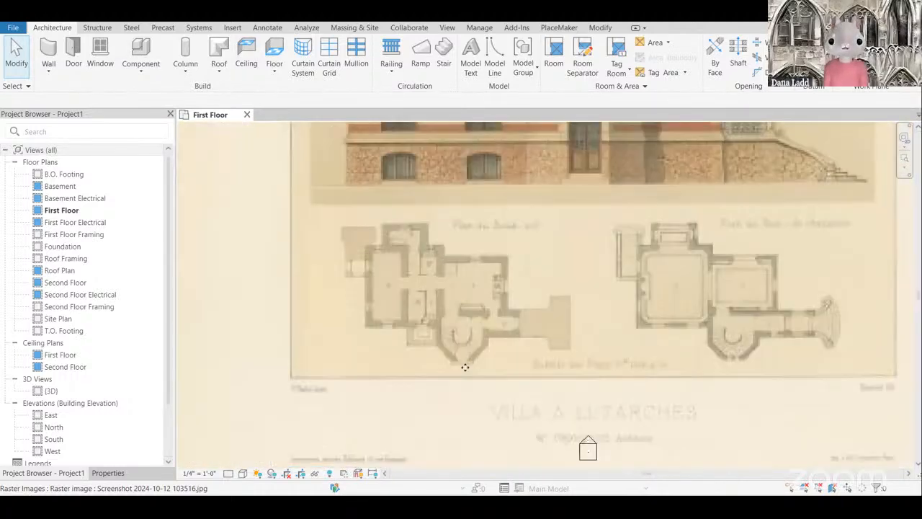
pyautogui.scroll(4, 465, 367)
pyautogui.click(456, 237)
pyautogui.scroll(-8, 445, 286)
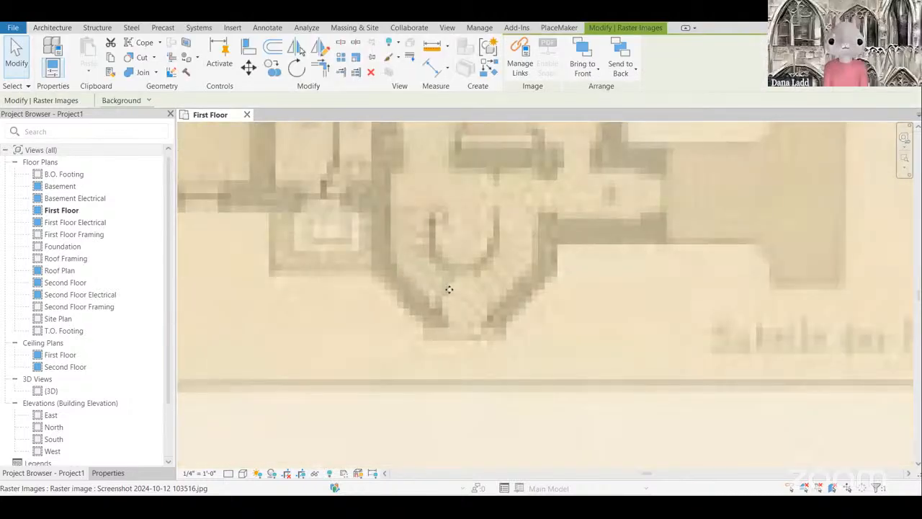
pyautogui.scroll(-3, 469, 263)
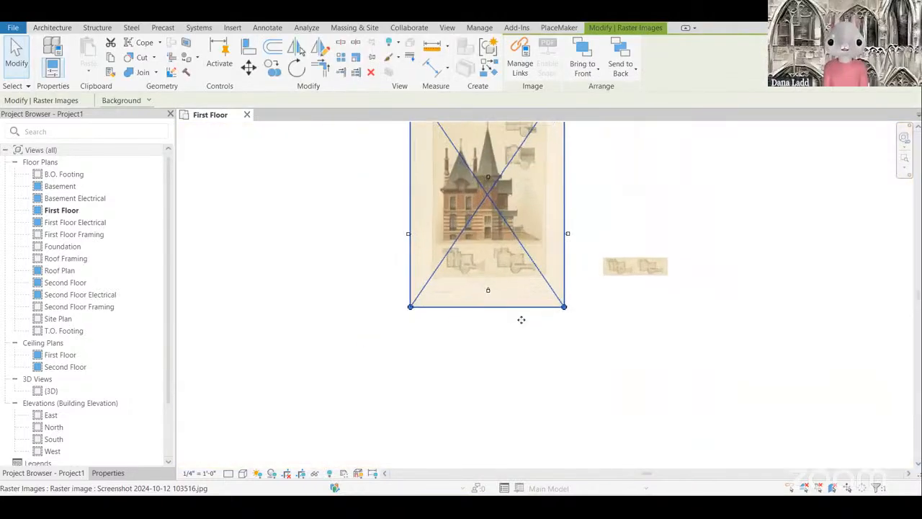
# Step: Move the separate image of the two floor plans over to the left of the full print
pyautogui.moveTo(513, 276); pyautogui.dragTo(628, 276)
pyautogui.press('Escape')
pyautogui.scroll(2, 618, 274)
pyautogui.moveTo(448, 328); pyautogui.dragTo(247, 286)
# Step: Scale the separate floor plans image graphically across the basement plan's tower entrance opening so its width becomes 4'
pyautogui.moveTo(292, 284); pyautogui.dragTo(381, 322, button='middle')
pyautogui.scroll(1, 299, 314)
pyautogui.scroll(5, 299, 314)
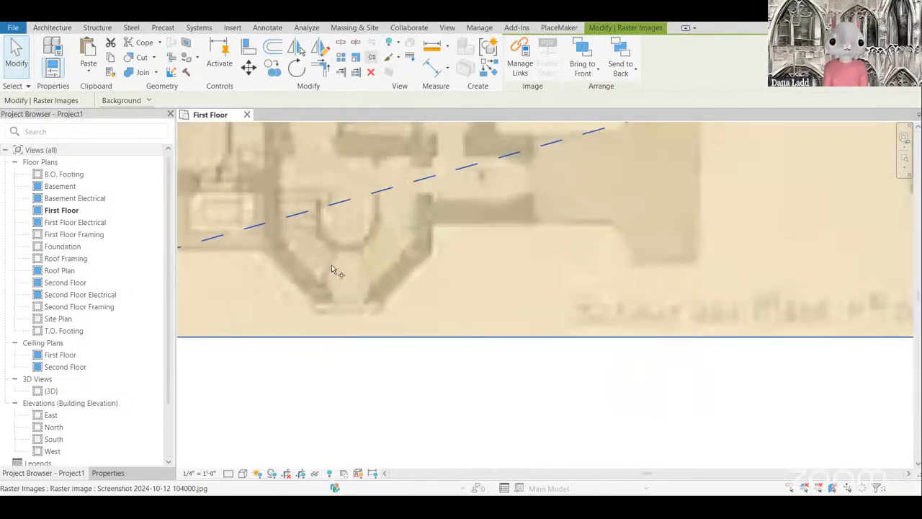
pyautogui.press('r')
pyautogui.press('e')
pyautogui.scroll(2, 332, 303)
pyautogui.click(333, 305)
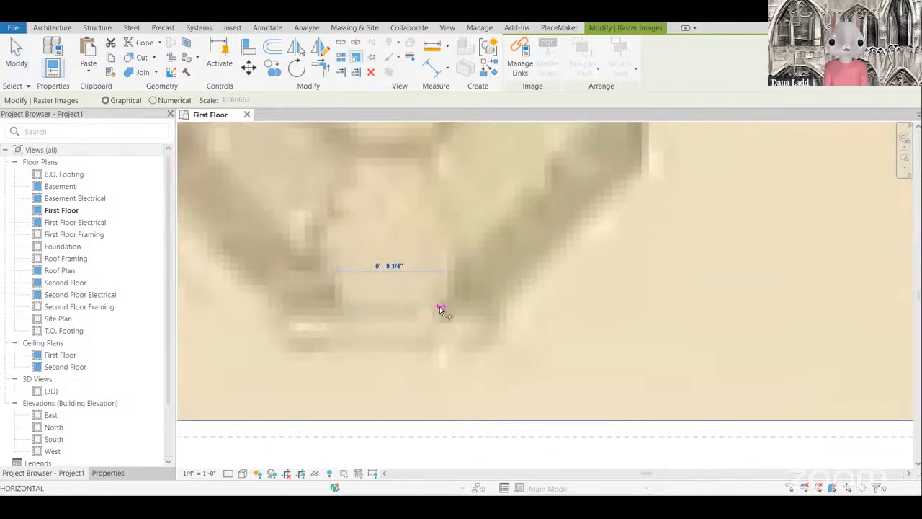
pyautogui.click(440, 308)
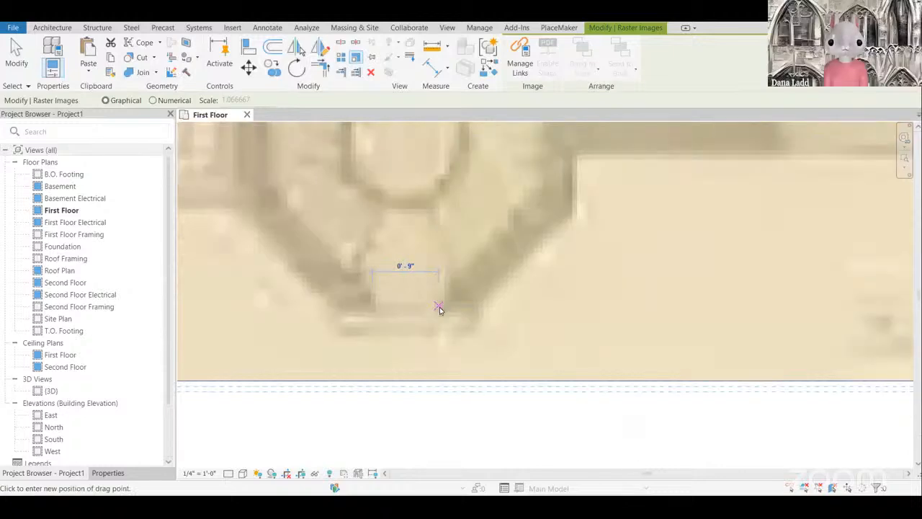
pyautogui.write("4'")
pyautogui.press('Return')
pyautogui.scroll(-4, 449, 317)
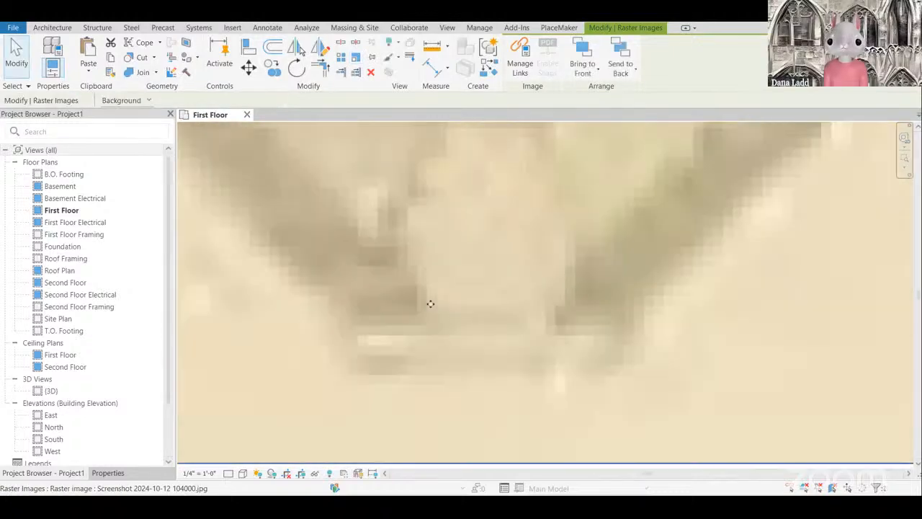
pyautogui.scroll(-5, 482, 315)
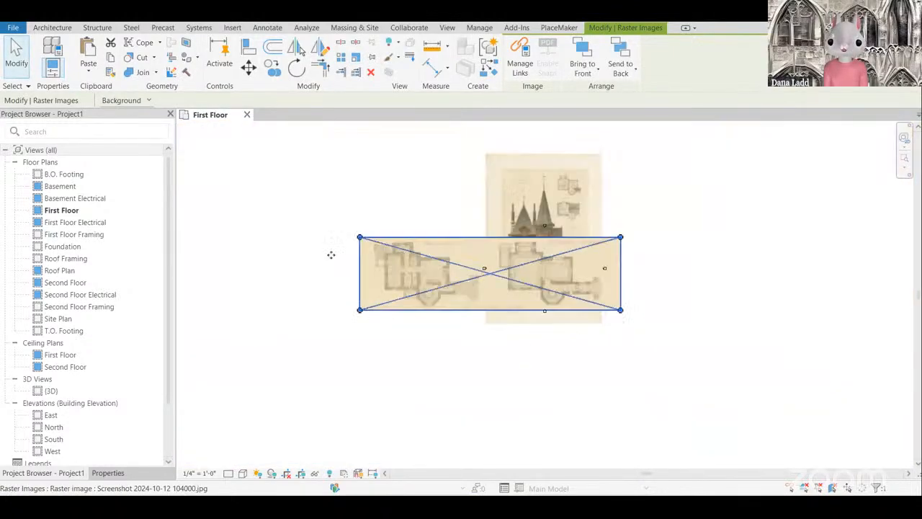
# Step: Move the enlarged floor plans image directly below the print's elevation and nudge it sideways so the basement plan lines up with the facade
pyautogui.scroll(2, 516, 312)
pyautogui.moveTo(347, 233)
pyautogui.mouseDown()
pyautogui.moveTo(545, 330)
pyautogui.moveTo(575, 321)
pyautogui.mouseUp()
pyautogui.scroll(1, 550, 340)
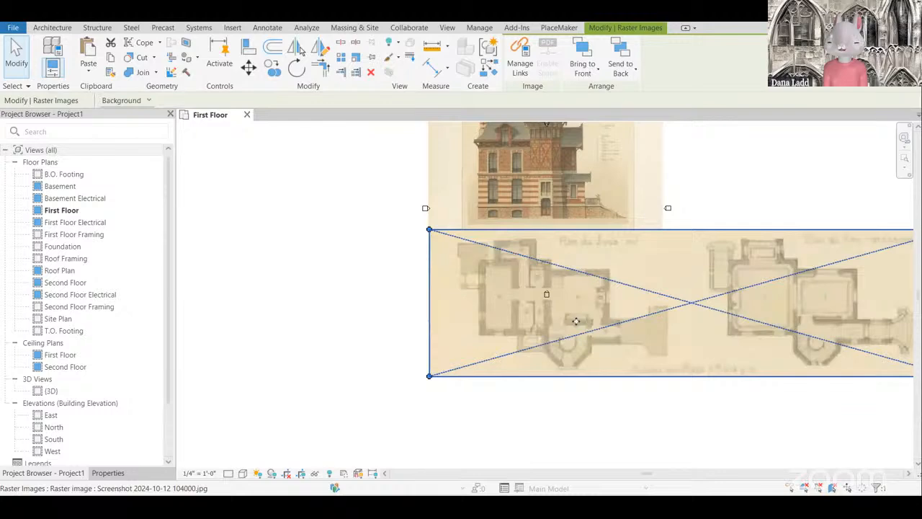
pyautogui.press('Left')
pyautogui.press('Left')
pyautogui.press('Left')
pyautogui.press('Left')
pyautogui.press('Right')
pyautogui.press('Right')
pyautogui.press('Right')
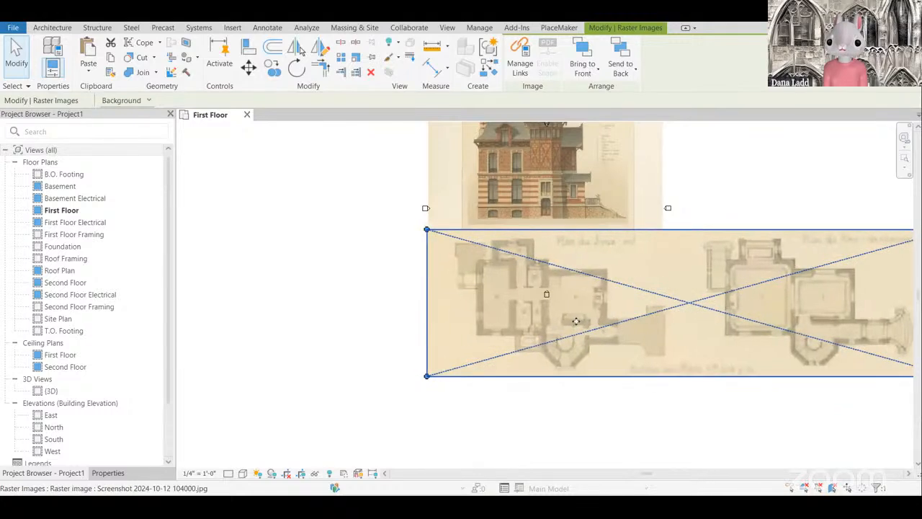
pyautogui.scroll(2, 529, 156)
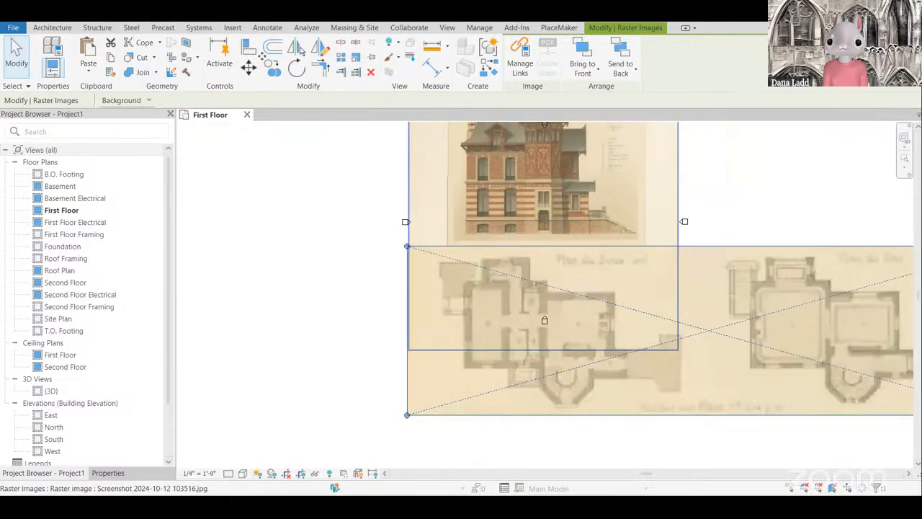
pyautogui.press('r')
pyautogui.press('e')
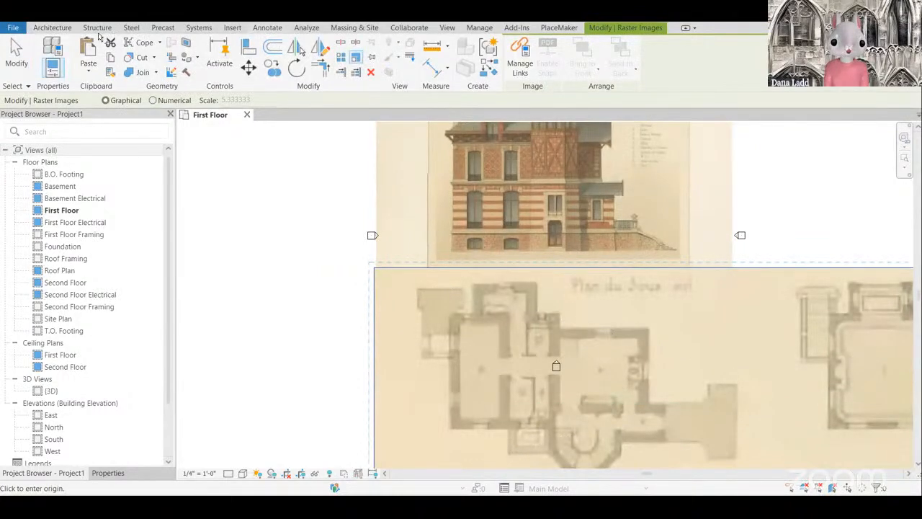
pyautogui.press('Escape')
# Step: Draw a vertical detail line from the basement plan's left outer wall up past the left edge of the elevation's facade
pyautogui.press('d')
pyautogui.press('l')
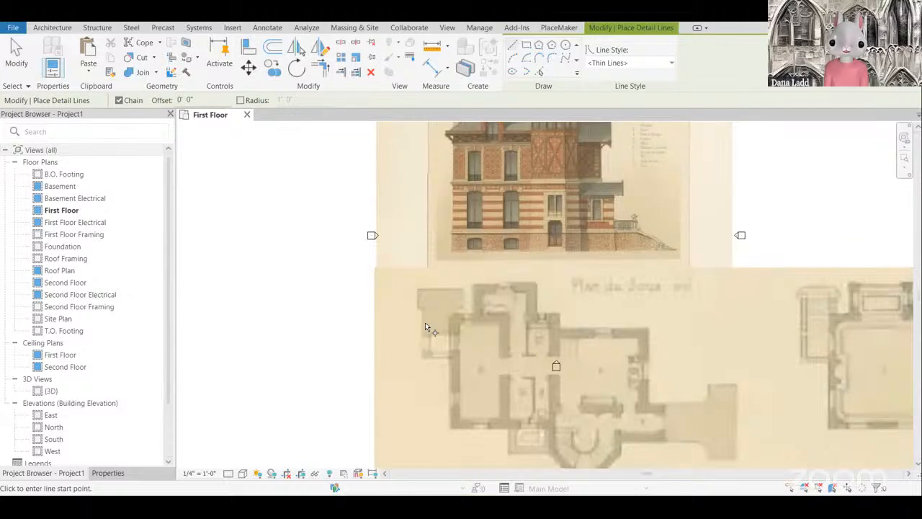
pyautogui.scroll(4, 439, 332)
pyautogui.click(416, 353)
pyautogui.scroll(-3, 412, 345)
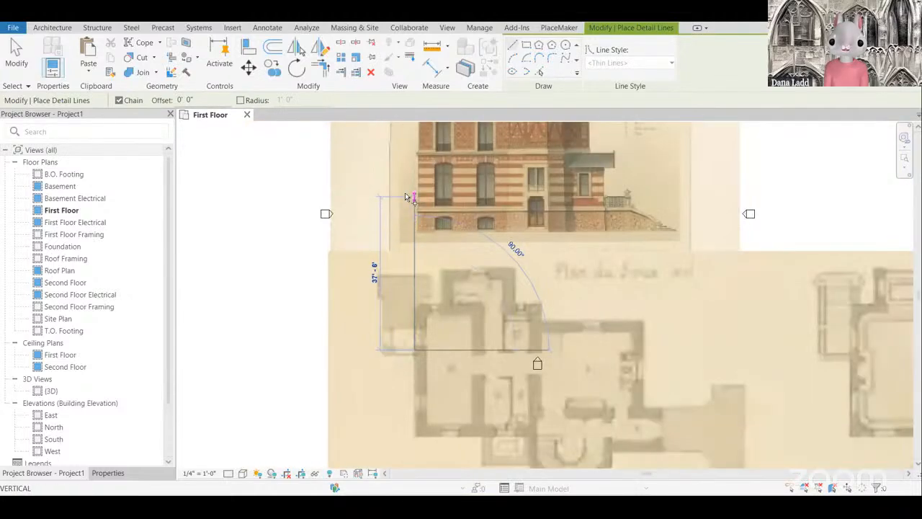
pyautogui.click(412, 182)
pyautogui.press('Escape')
pyautogui.scroll(-2, 503, 315)
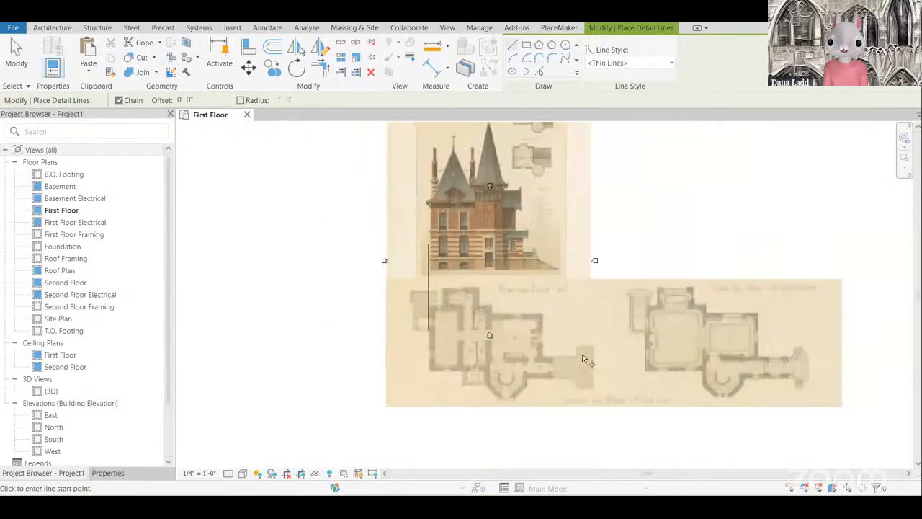
# Step: Draw a second vertical detail line about 32' long upward from the right end of the basement plan's walls, where the stair begins
pyautogui.scroll(3, 583, 358)
pyautogui.scroll(-1, 583, 374)
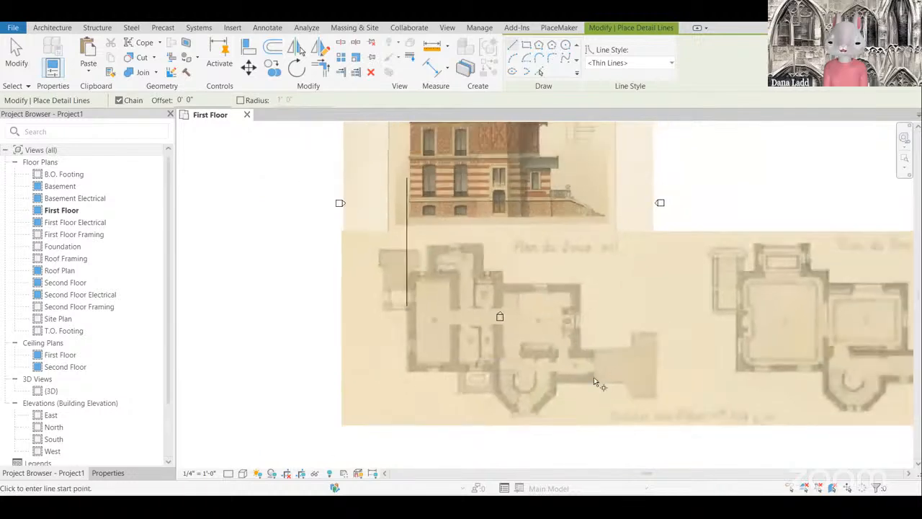
pyautogui.scroll(1, 581, 393)
pyautogui.scroll(-2, 580, 392)
pyautogui.scroll(1, 572, 400)
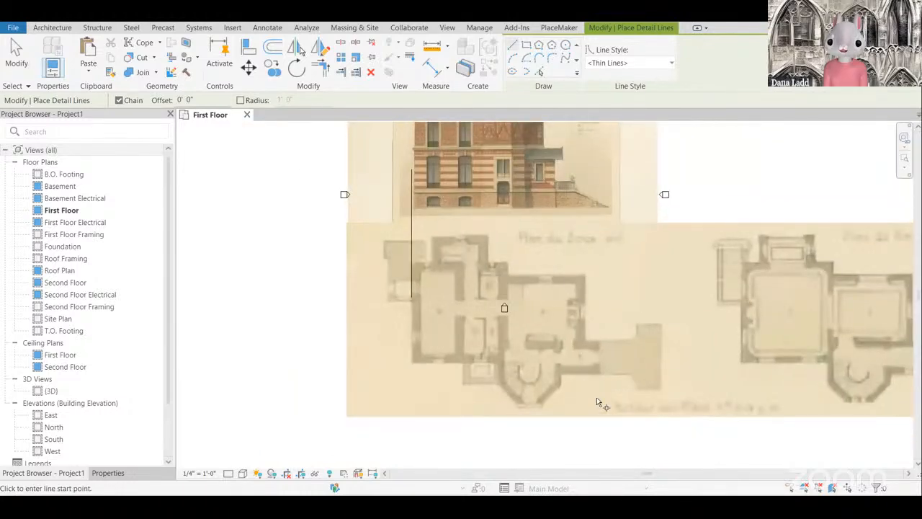
pyautogui.scroll(1, 596, 397)
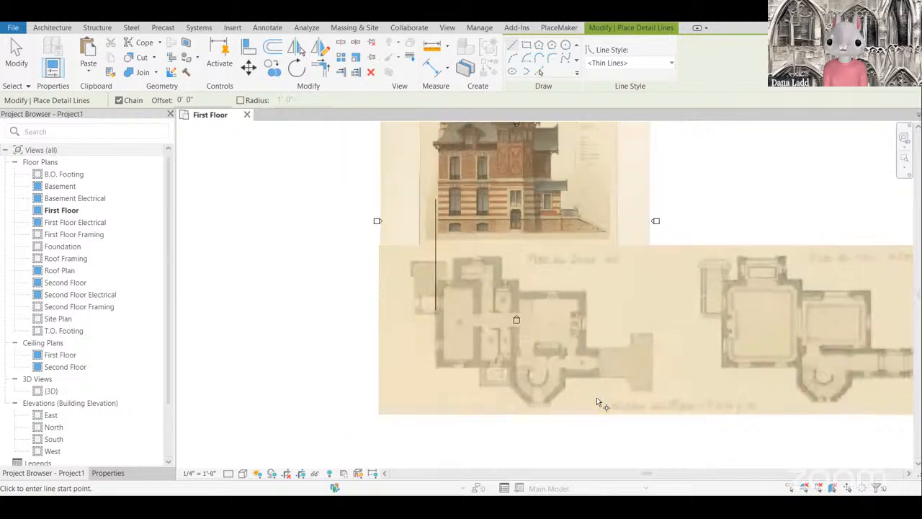
pyautogui.scroll(3, 596, 389)
pyautogui.scroll(-3, 595, 358)
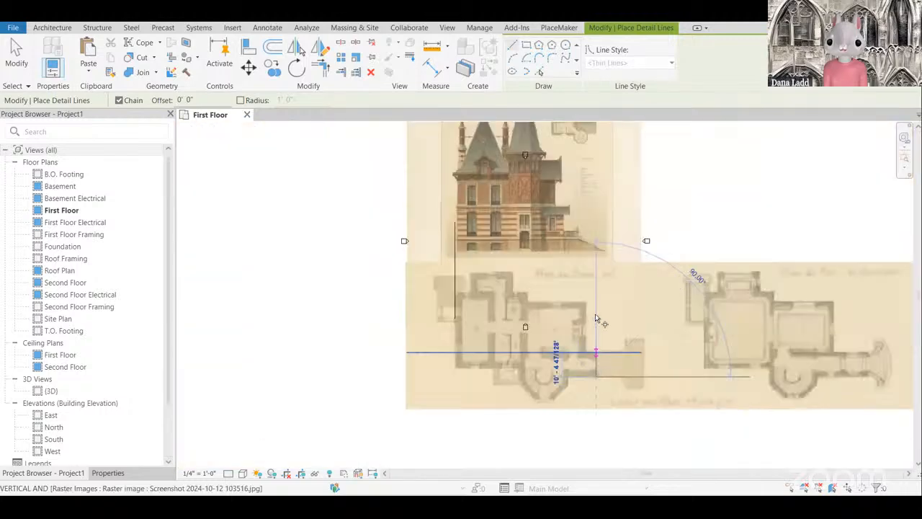
pyautogui.click(596, 303)
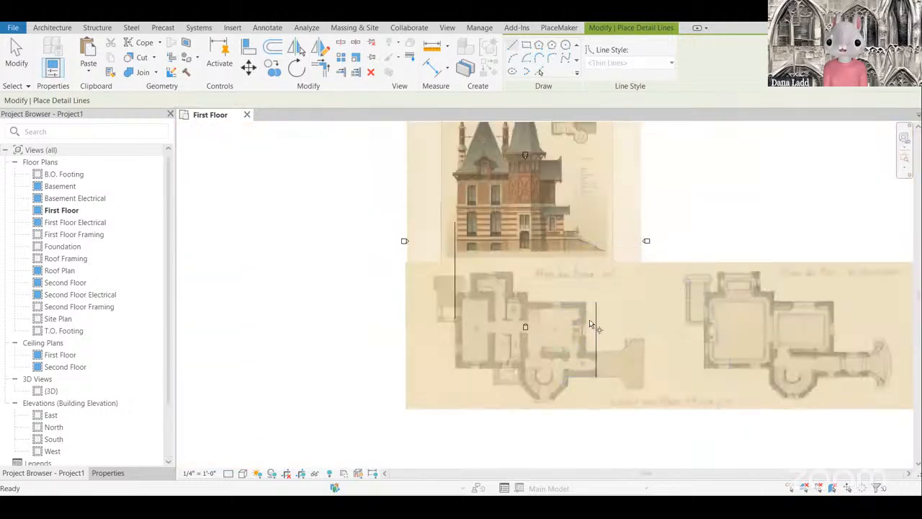
pyautogui.press('Escape')
pyautogui.press('Escape')
# Step: Select both detail lines with the floor plans image and nudge them until the left line meets the facade's left edge
pyautogui.click(575, 315)
pyautogui.click(576, 315)
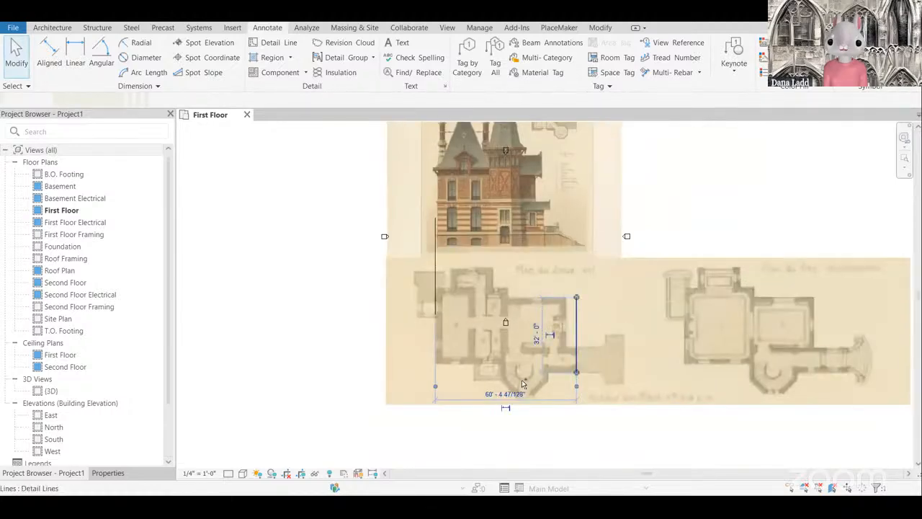
pyautogui.keyDown('ctrl'); pyautogui.click(521, 380); pyautogui.keyUp('ctrl')
pyautogui.scroll(5, 428, 223)
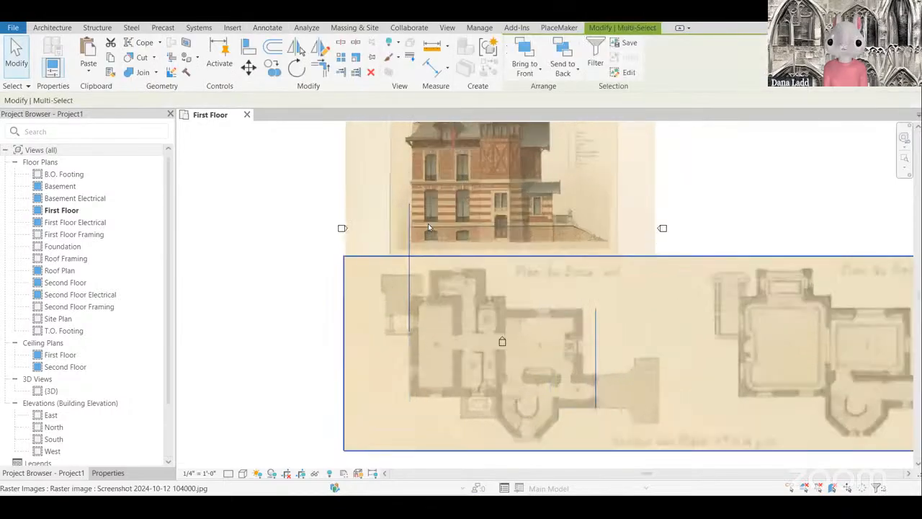
pyautogui.scroll(2, 407, 237)
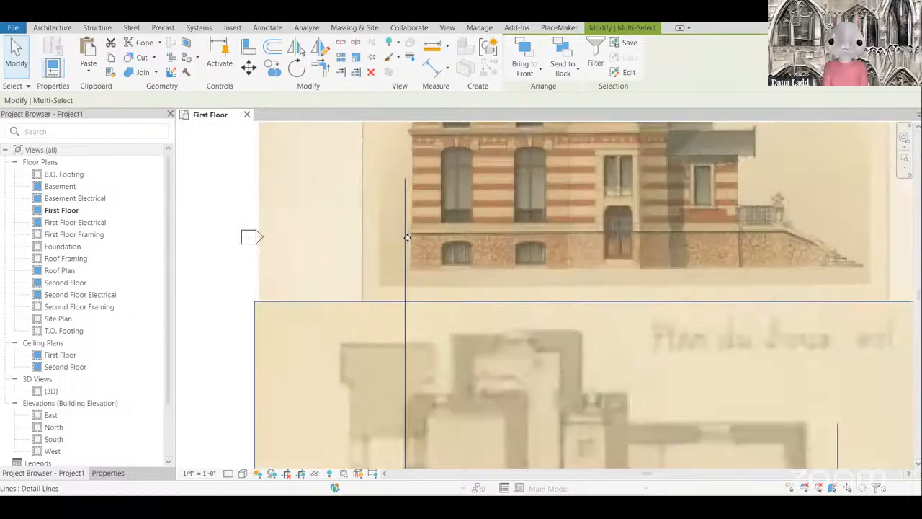
pyautogui.scroll(-3, 451, 272)
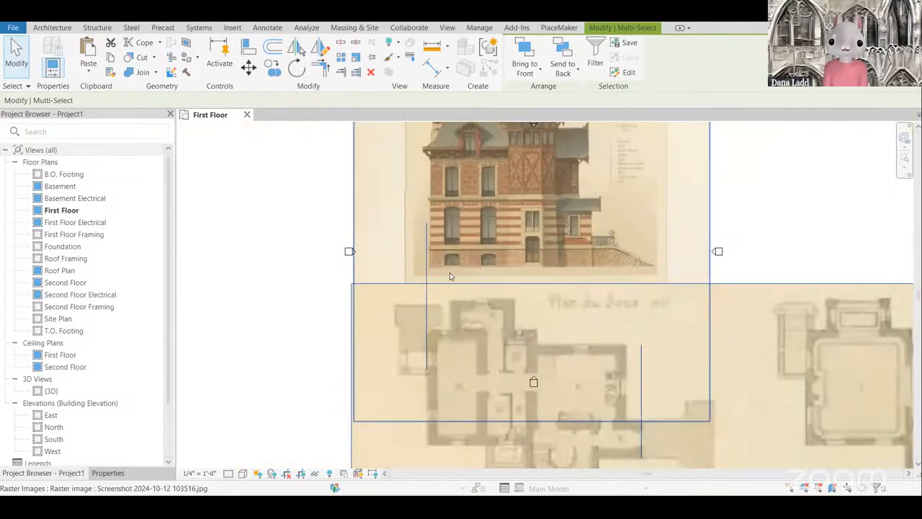
pyautogui.scroll(-3, 463, 275)
pyautogui.scroll(6, 453, 273)
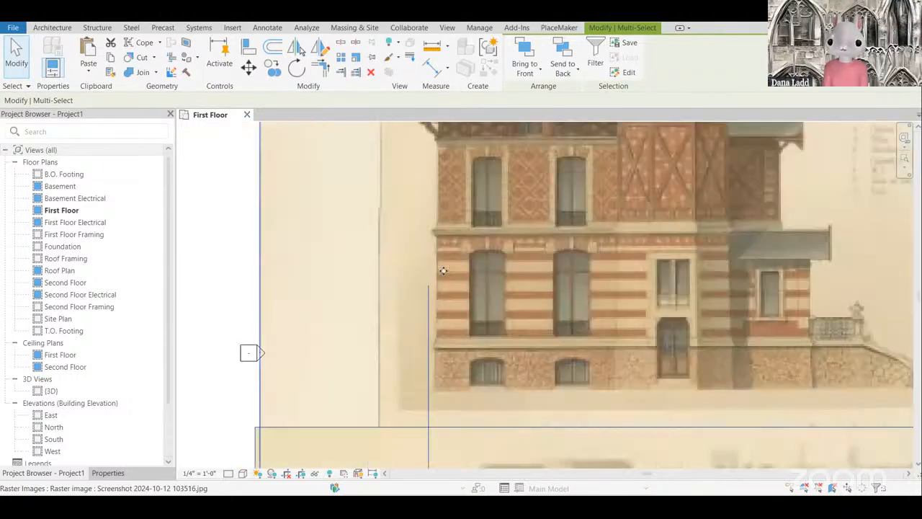
pyautogui.scroll(4, 449, 353)
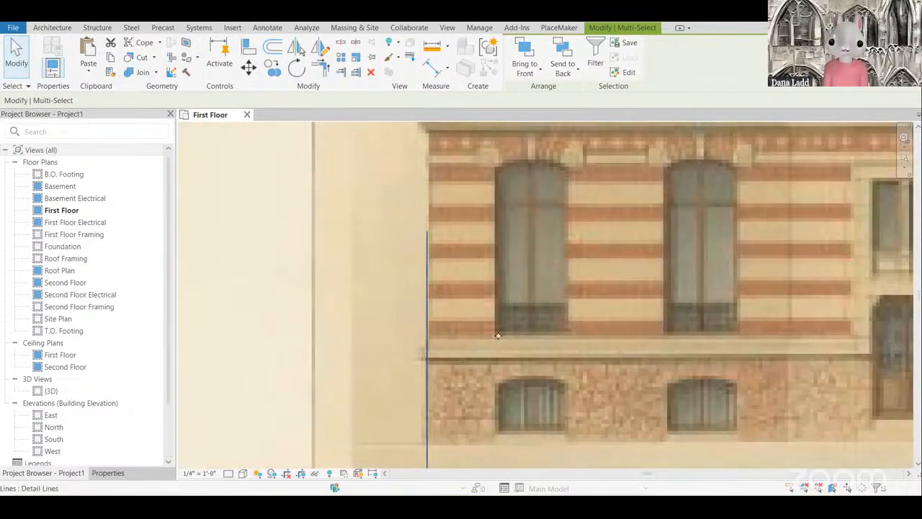
pyautogui.scroll(-2, 497, 339)
pyautogui.scroll(-5, 505, 357)
pyautogui.scroll(1, 506, 366)
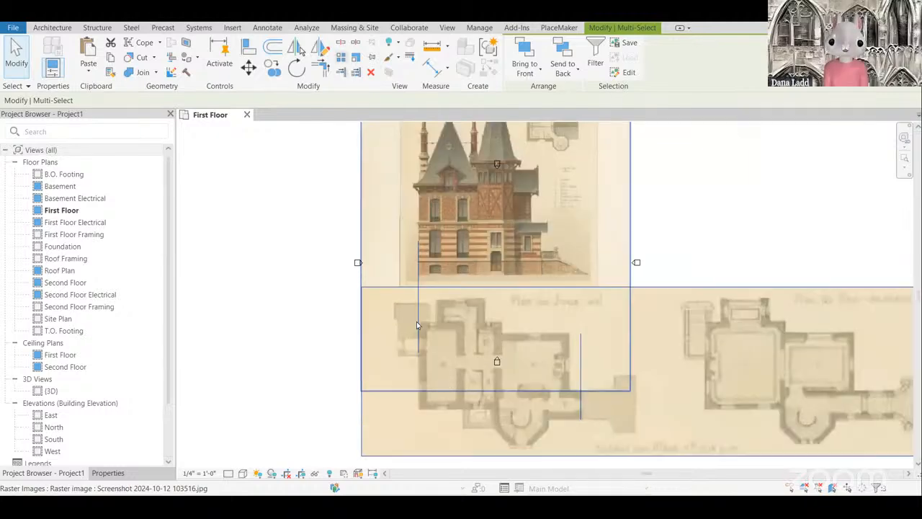
pyautogui.click(356, 57)
pyautogui.scroll(2, 421, 351)
pyautogui.click(416, 323)
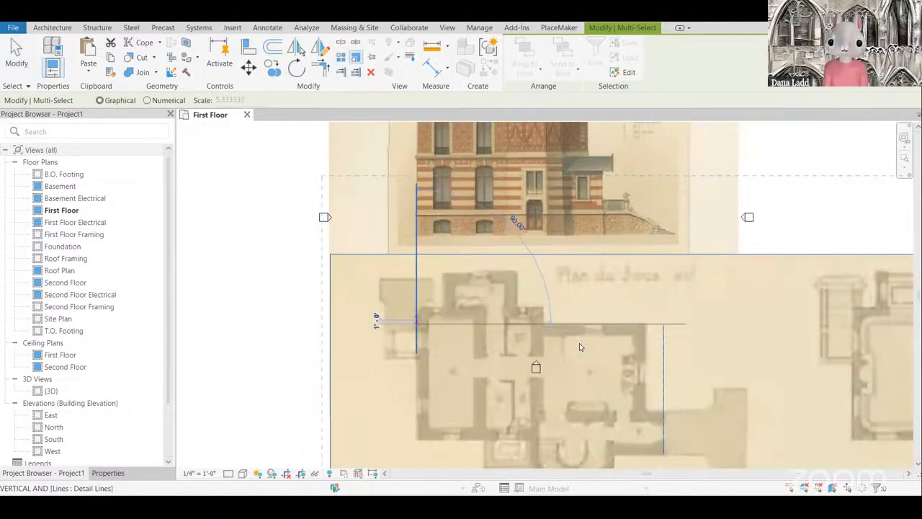
pyautogui.click(662, 326)
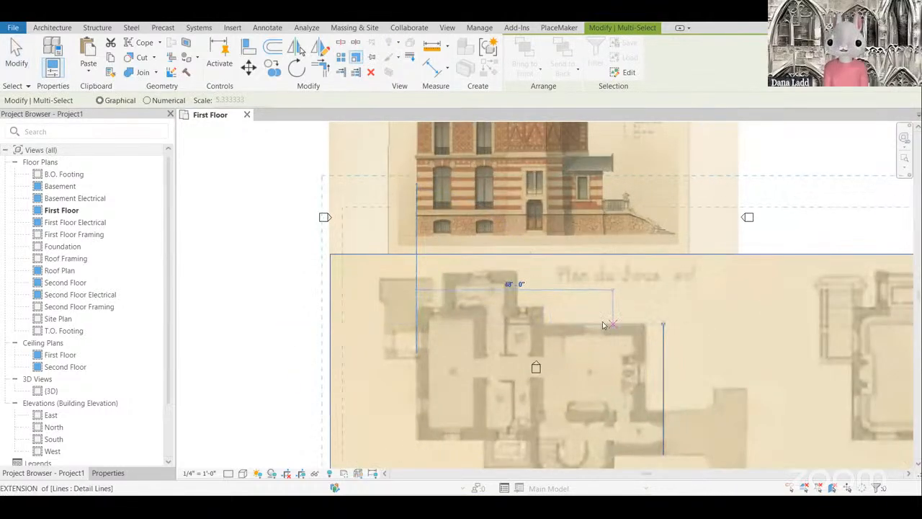
pyautogui.press('Escape')
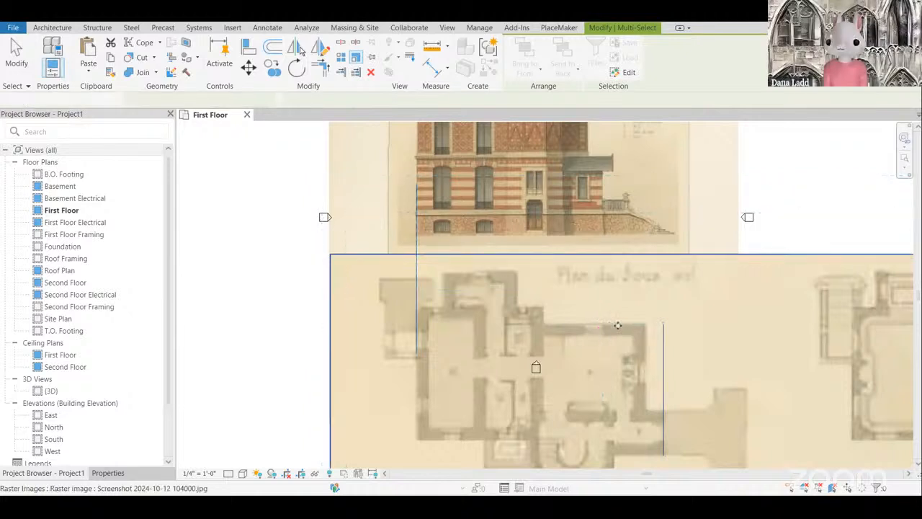
# Step: Extend the right detail line upward across the elevation's outer staircase
pyautogui.moveTo(662, 324); pyautogui.dragTo(663, 160)
pyautogui.click(416, 294)
pyautogui.click(501, 324)
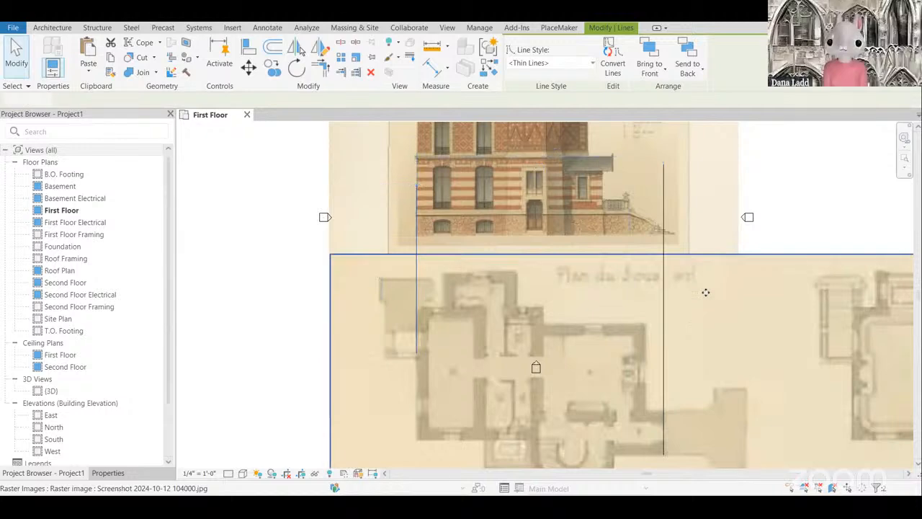
pyautogui.keyDown('ctrl'); pyautogui.click(666, 299); pyautogui.keyUp('ctrl')
pyautogui.press('Escape')
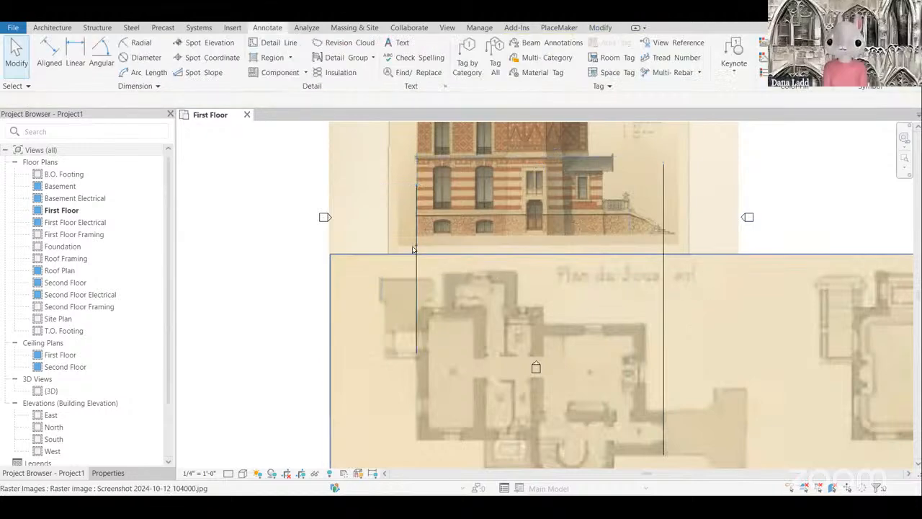
# Step: Scale the floor plans image and both detail lines graphically from the left line until the right line meets the facade's right wall edge
pyautogui.click(420, 250)
pyautogui.keyDown('ctrl'); pyautogui.click(665, 261); pyautogui.keyUp('ctrl')
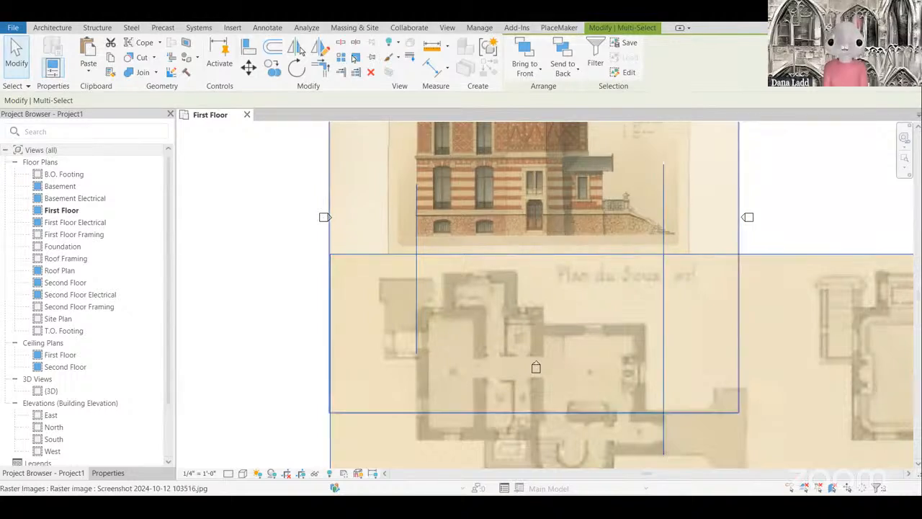
pyautogui.press('r')
pyautogui.press('e')
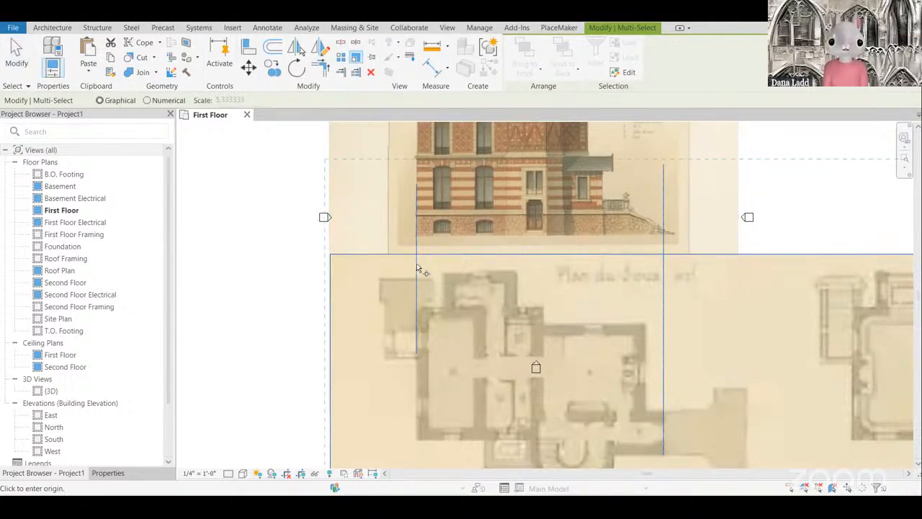
pyautogui.click(662, 342)
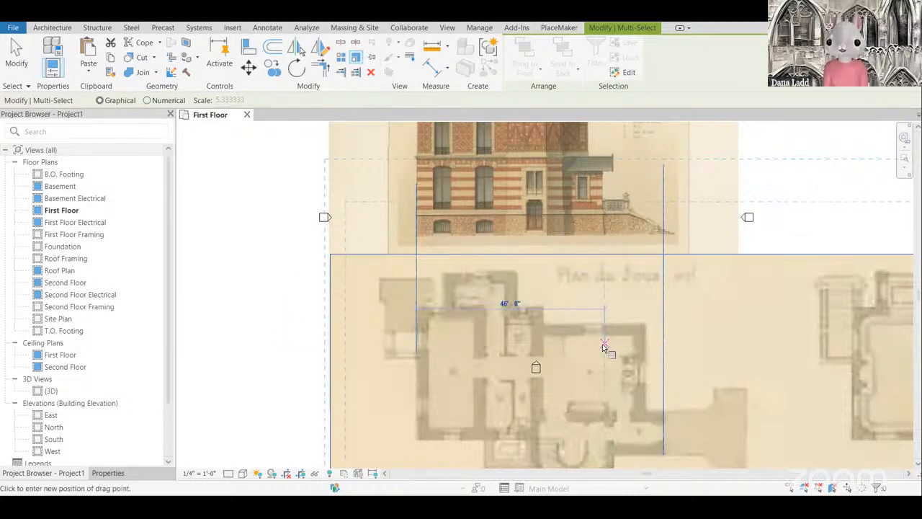
pyautogui.scroll(4, 604, 344)
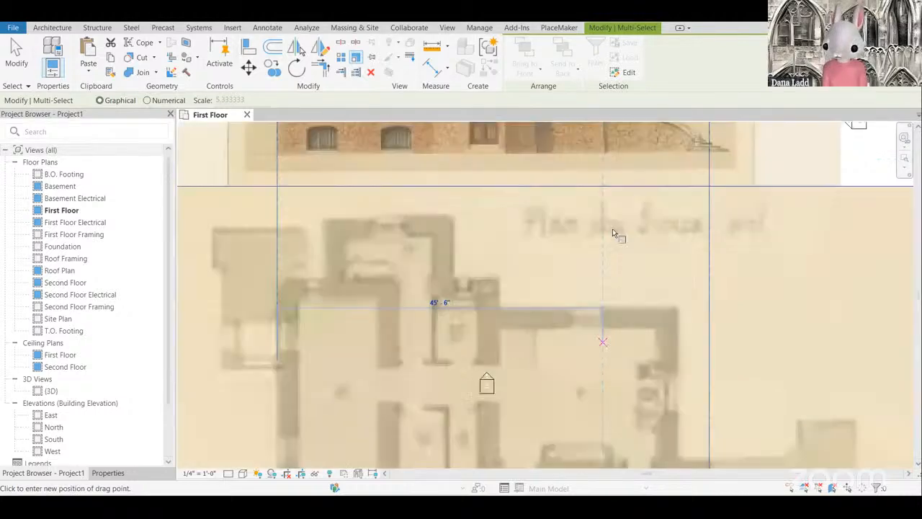
pyautogui.scroll(-5, 598, 268)
pyautogui.scroll(5, 598, 267)
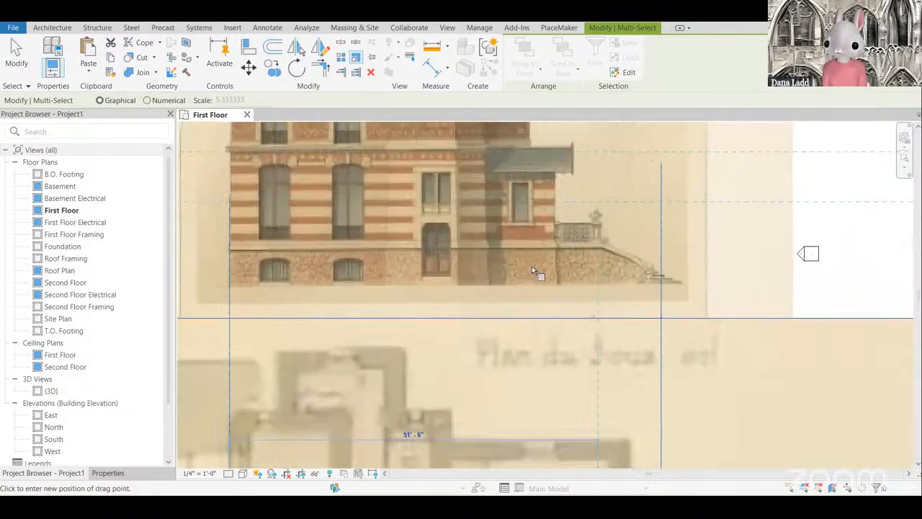
pyautogui.click(533, 268)
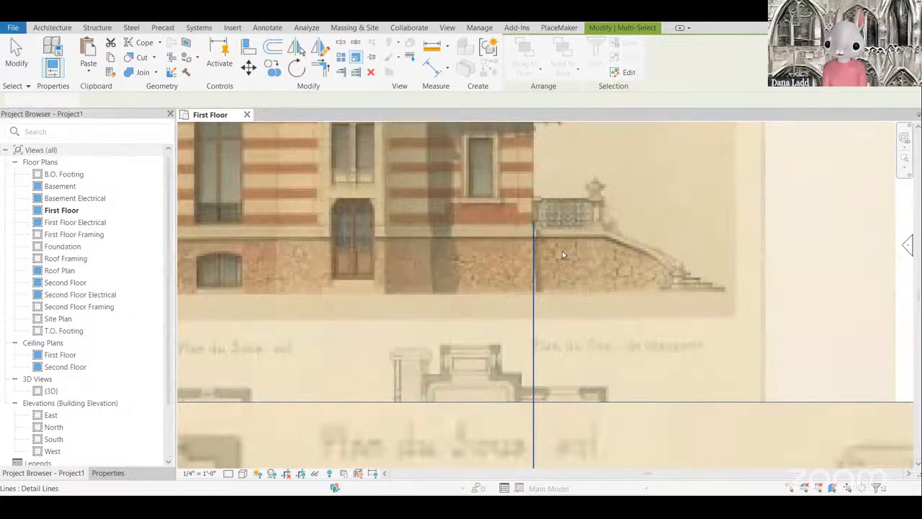
pyautogui.scroll(-4, 563, 254)
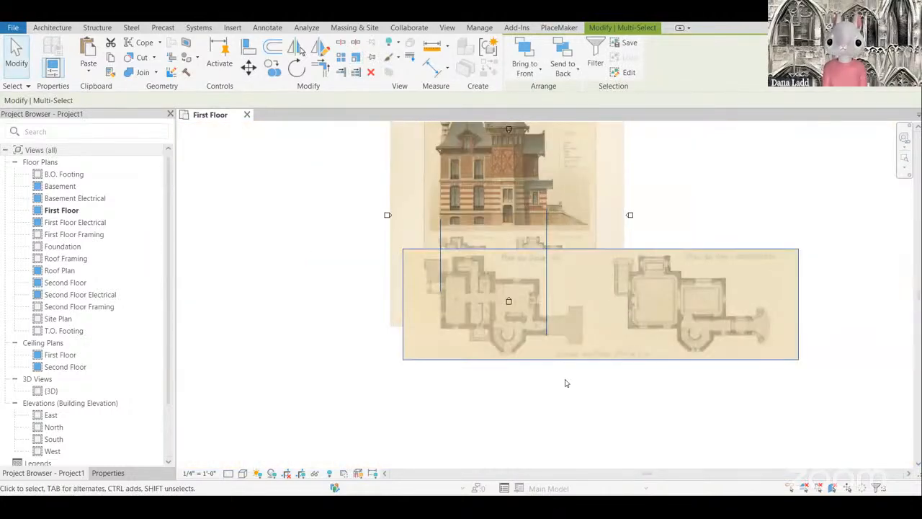
pyautogui.click(566, 383)
# Step: Check how the rescaled basement plan and its two reference lines line up with the elevation above
pyautogui.scroll(3, 528, 263)
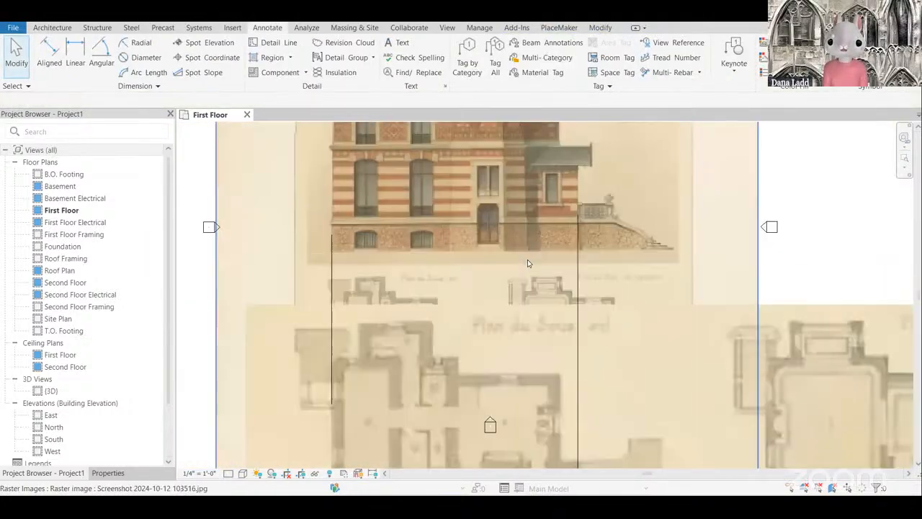
pyautogui.scroll(-6, 440, 219)
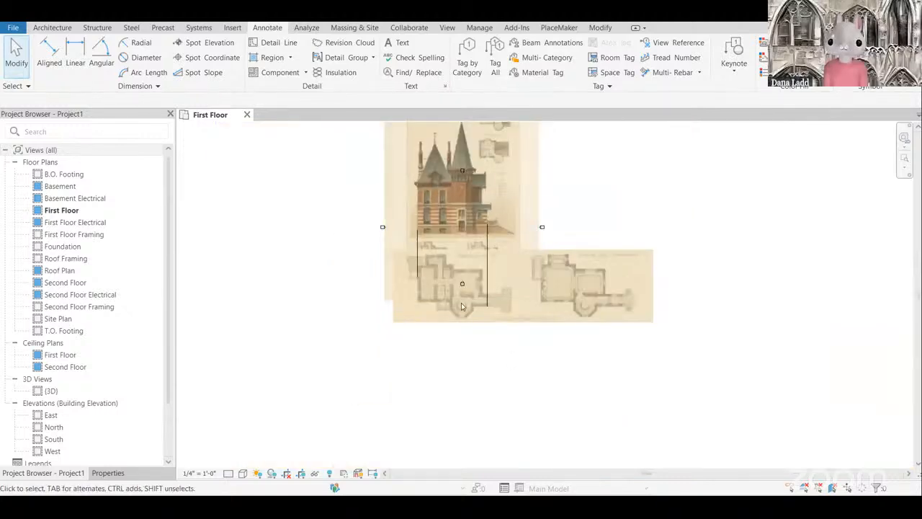
pyautogui.scroll(3, 523, 354)
pyautogui.scroll(2, 609, 368)
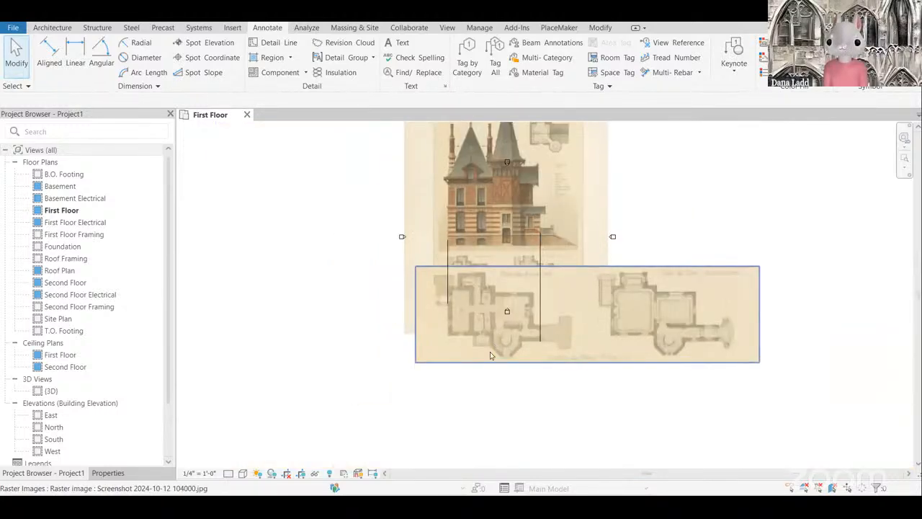
pyautogui.scroll(-2, 605, 353)
pyautogui.scroll(1, 605, 353)
pyautogui.click(556, 349)
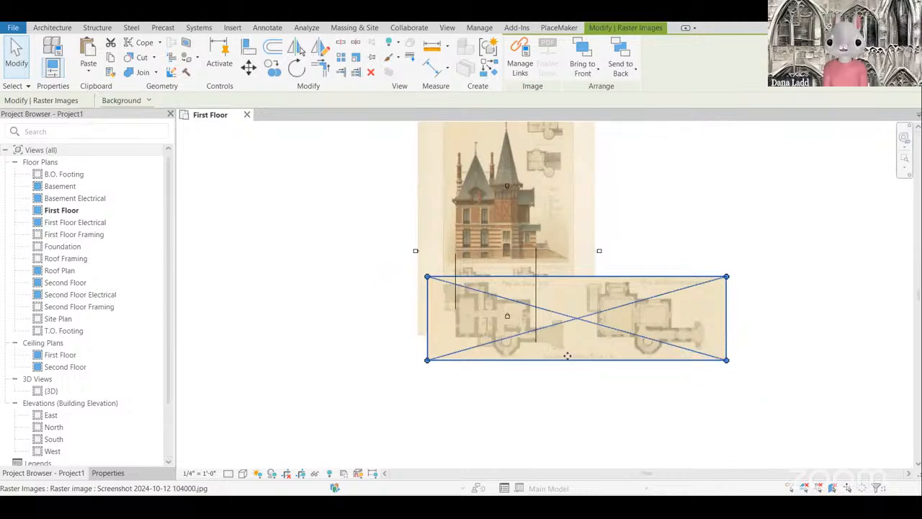
pyautogui.scroll(-2, 576, 364)
pyautogui.scroll(2, 591, 371)
pyautogui.click(701, 384)
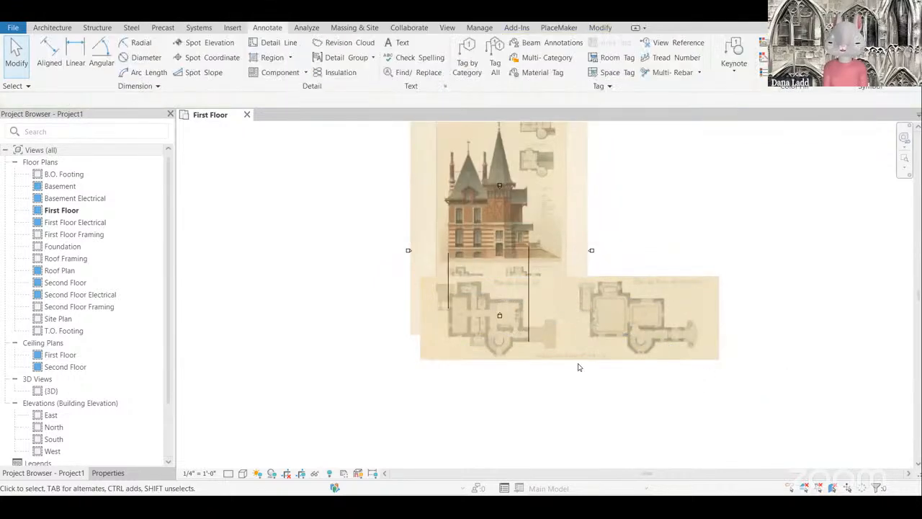
pyautogui.scroll(3, 573, 369)
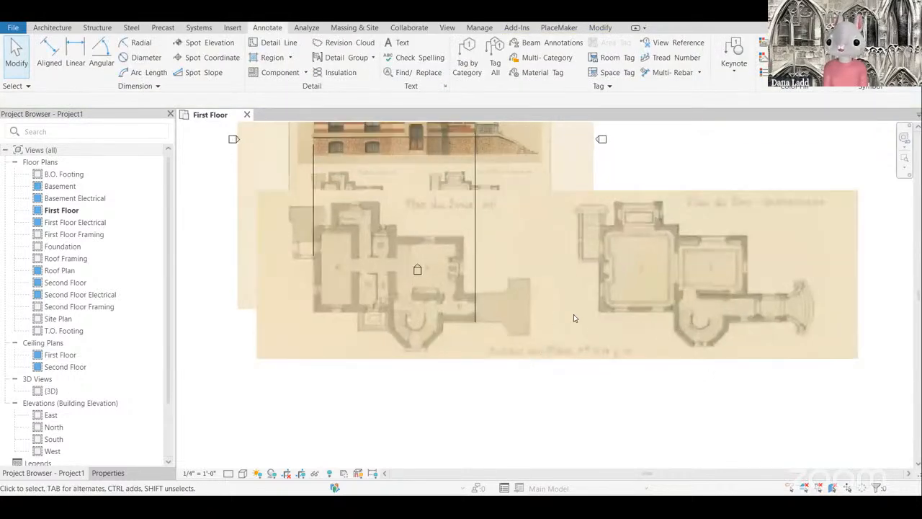
pyautogui.scroll(-3, 611, 326)
# Step: Copy the floor plans image into the empty area beside the elevation print
pyautogui.click(611, 327)
pyautogui.scroll(1, 775, 318)
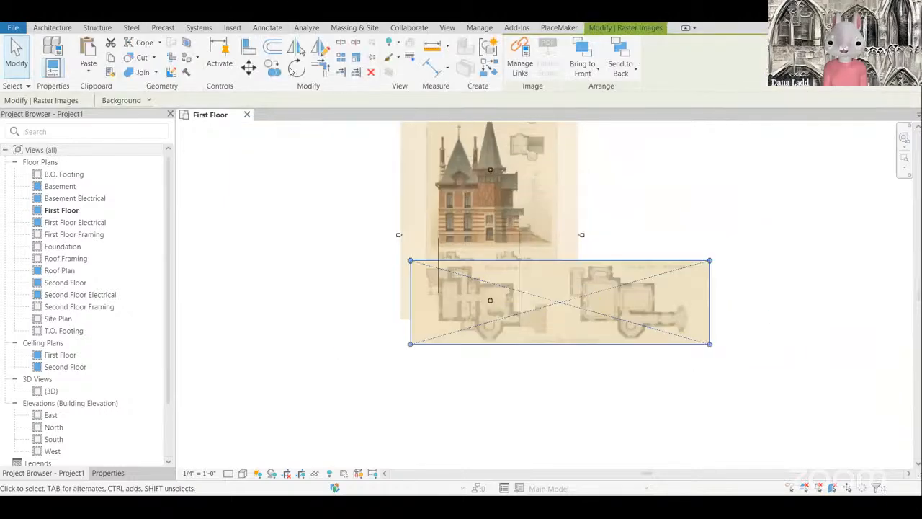
pyautogui.scroll(2, 581, 324)
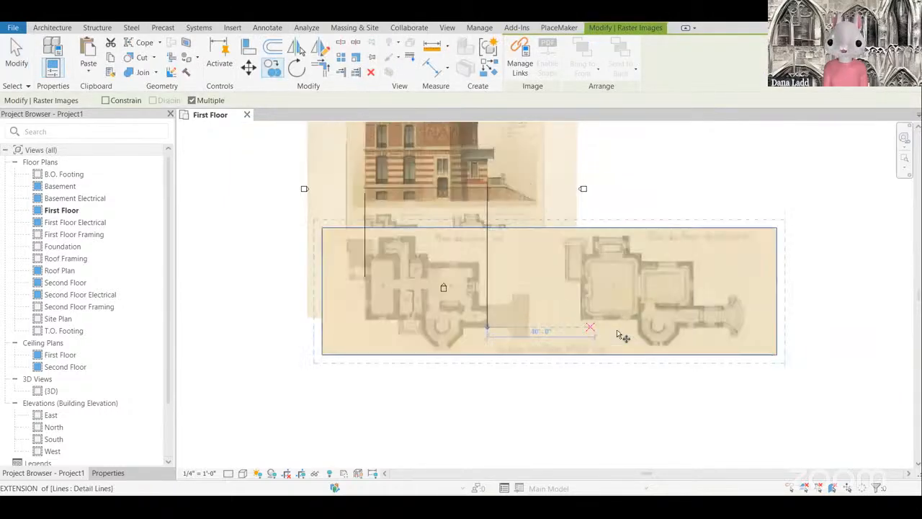
pyautogui.click(623, 325)
pyautogui.scroll(-2, 624, 325)
pyautogui.click(383, 281)
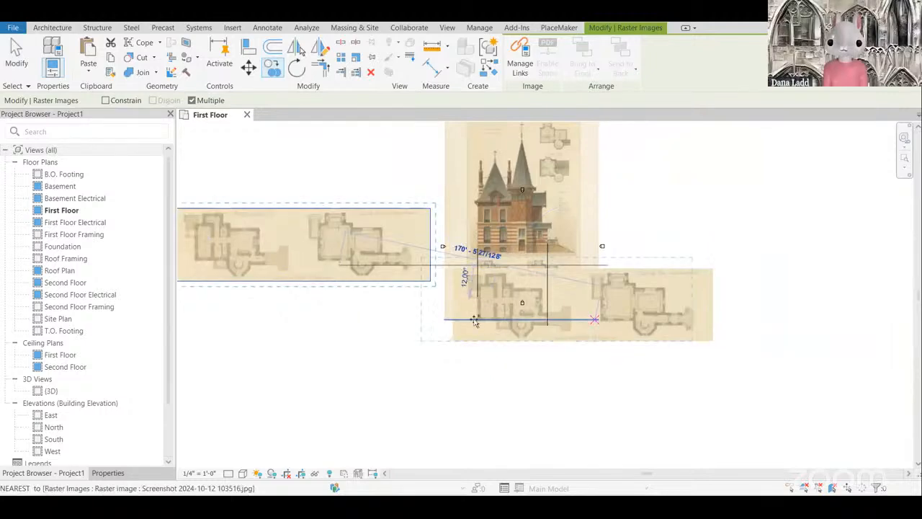
pyautogui.scroll(-4, 473, 310)
pyautogui.scroll(3, 477, 297)
pyautogui.scroll(1, 483, 274)
pyautogui.press('Escape')
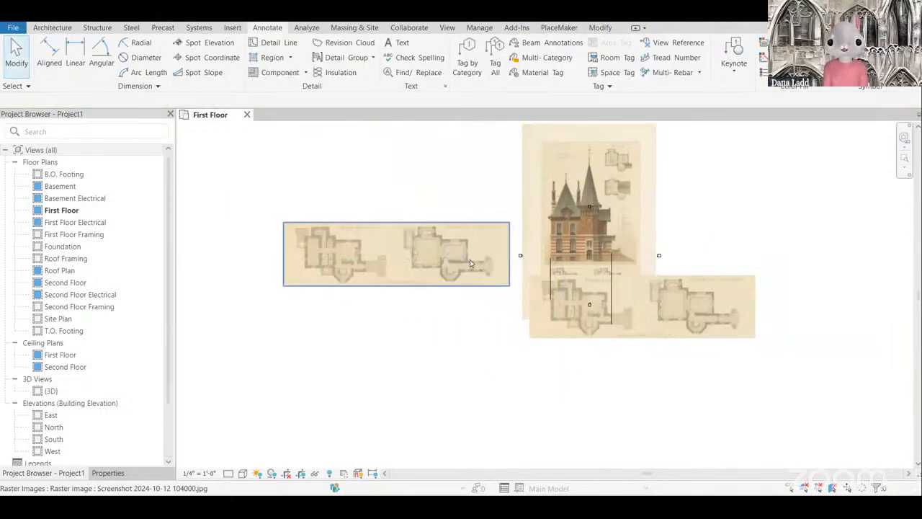
# Step: Rotate the copied floor plans image 90 degrees counterclockwise about its centre
pyautogui.click(470, 263)
pyautogui.click(297, 67)
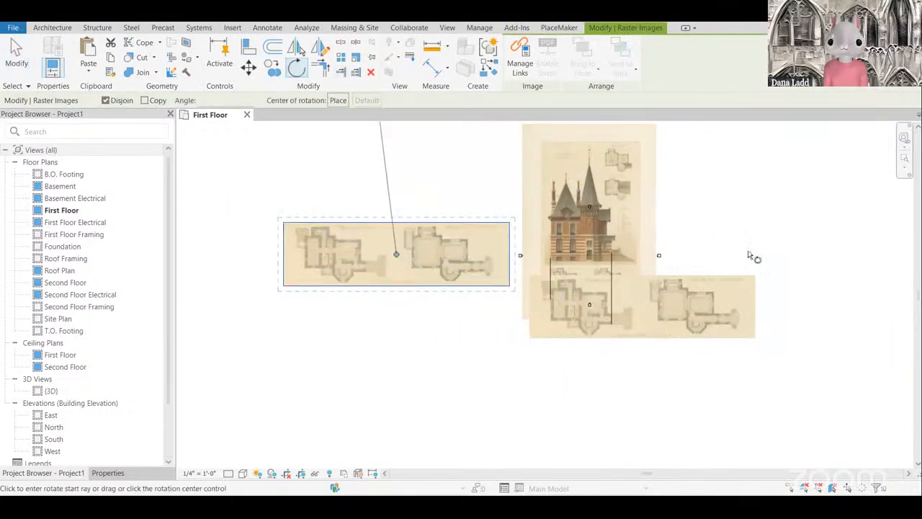
pyautogui.click(396, 154)
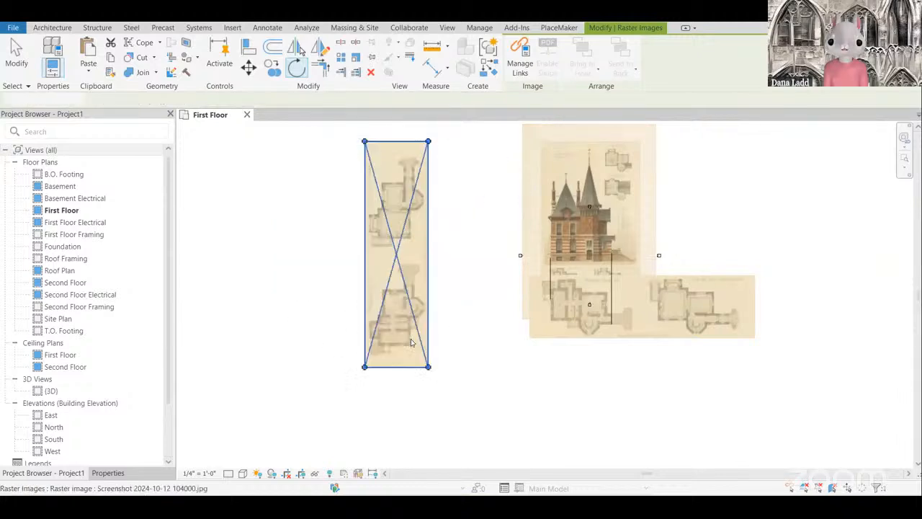
pyautogui.click(460, 297)
# Step: Move the rotated floor plans copy close beside the elevation print, slightly clear of its left edge
pyautogui.moveTo(419, 366); pyautogui.dragTo(478, 322)
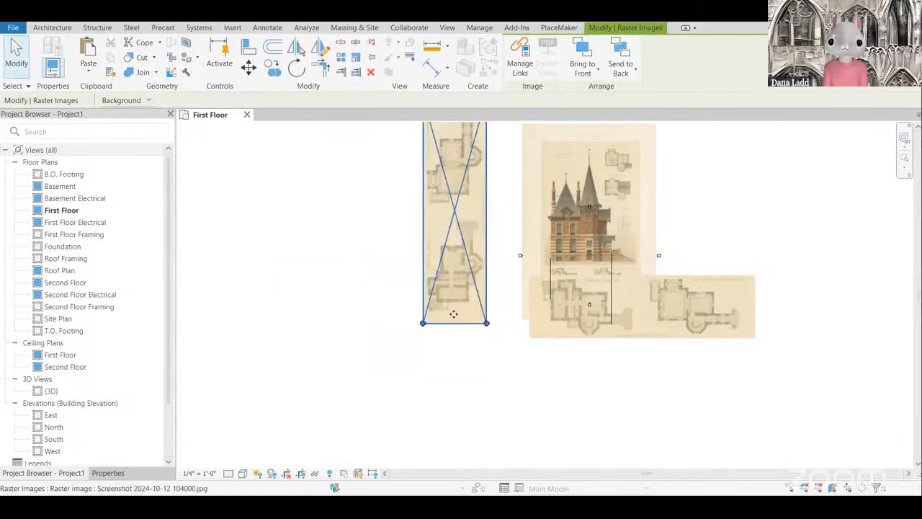
pyautogui.moveTo(463, 287); pyautogui.dragTo(407, 267)
pyautogui.scroll(-5, 507, 291)
pyautogui.scroll(6, 513, 284)
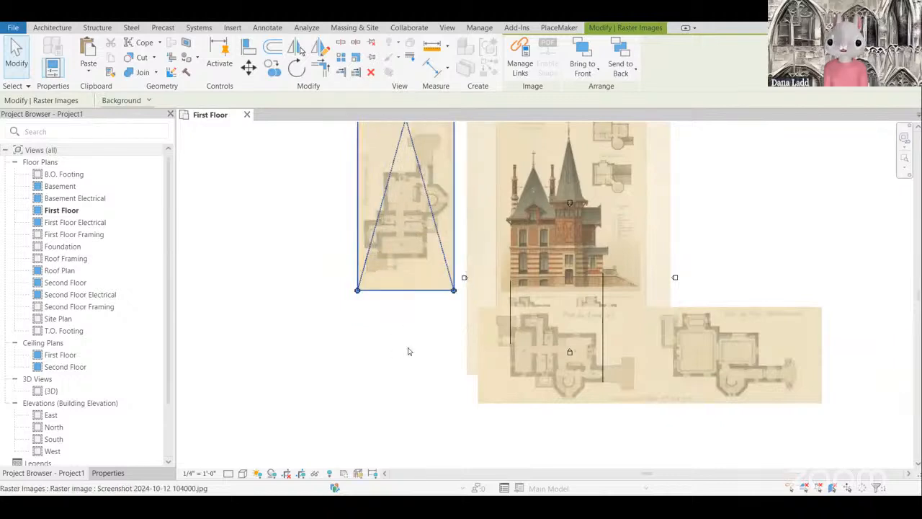
pyautogui.scroll(-3, 408, 325)
pyautogui.scroll(2, 404, 289)
pyautogui.scroll(1, 414, 314)
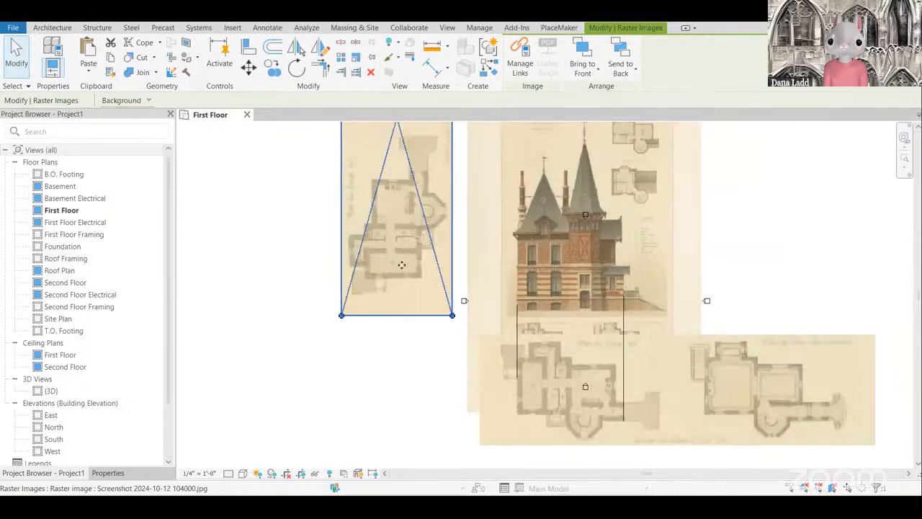
pyautogui.moveTo(371, 315); pyautogui.dragTo(368, 299)
pyautogui.scroll(-2, 368, 301)
pyautogui.scroll(1, 413, 338)
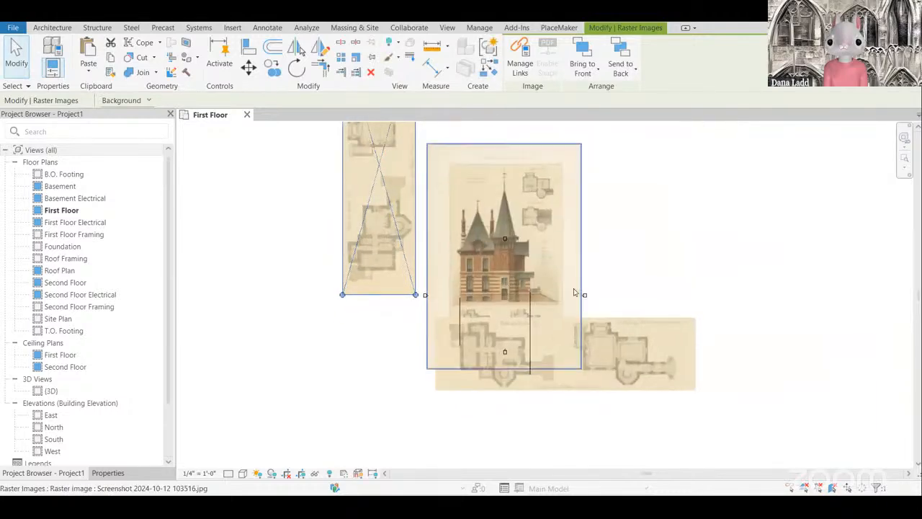
pyautogui.click(666, 273)
pyautogui.scroll(-3, 522, 261)
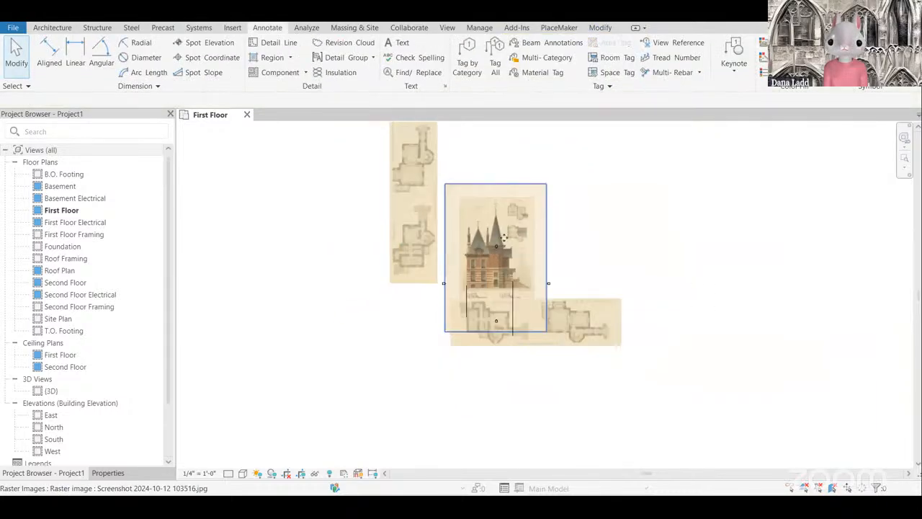
pyautogui.click(523, 261)
pyautogui.scroll(1, 564, 346)
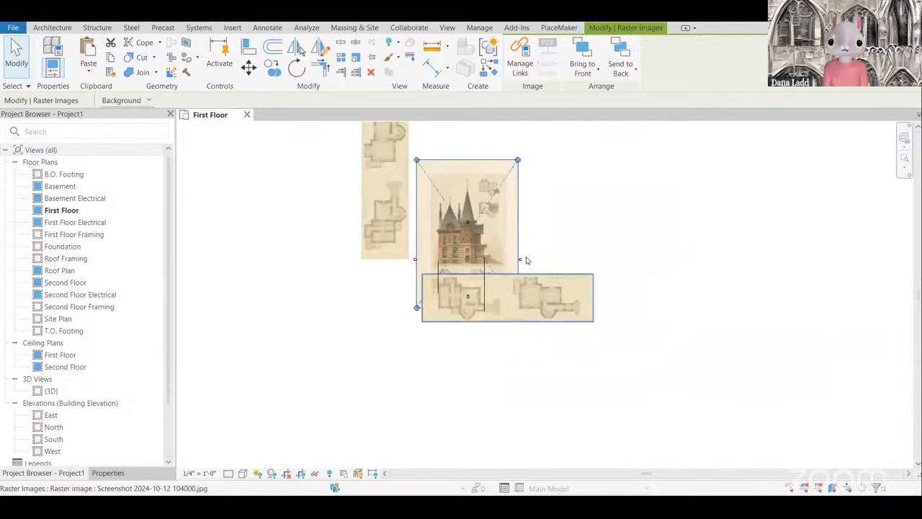
pyautogui.scroll(-1, 576, 259)
pyautogui.scroll(1, 548, 245)
pyautogui.click(525, 232)
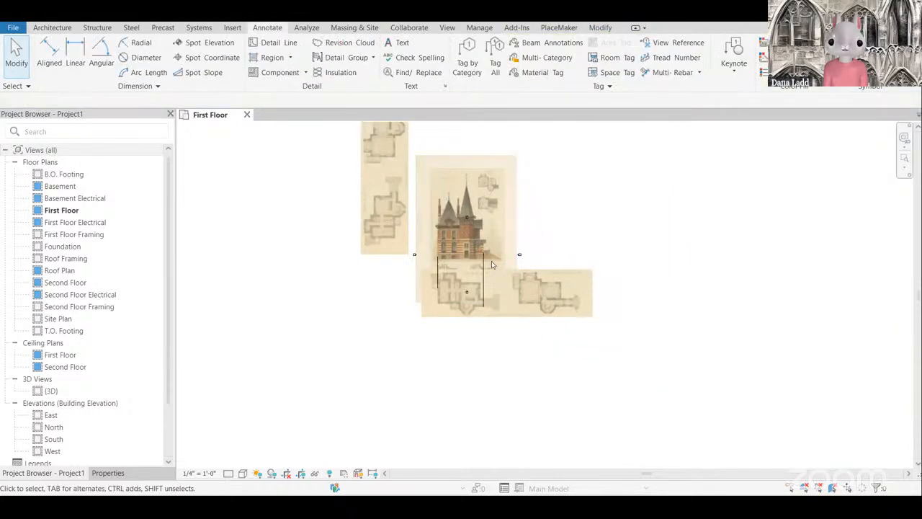
pyautogui.scroll(-1, 493, 264)
pyautogui.scroll(1, 562, 276)
pyautogui.moveTo(457, 267); pyautogui.dragTo(503, 273)
pyautogui.scroll(-1, 546, 275)
pyautogui.press('Escape')
pyautogui.scroll(1, 503, 273)
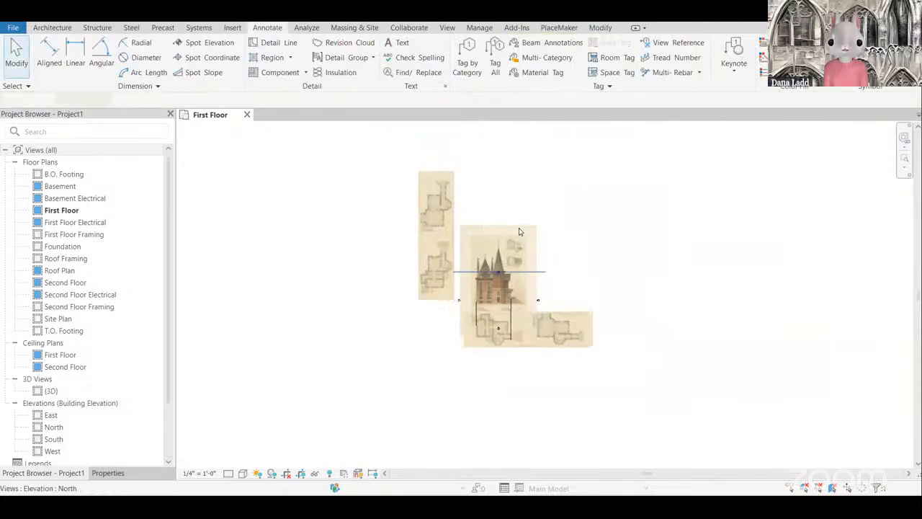
pyautogui.click(519, 229)
pyautogui.press('Escape')
# Step: Move the elevation print straight up until it is well clear of the horizontal floor plans image
pyautogui.click(473, 238)
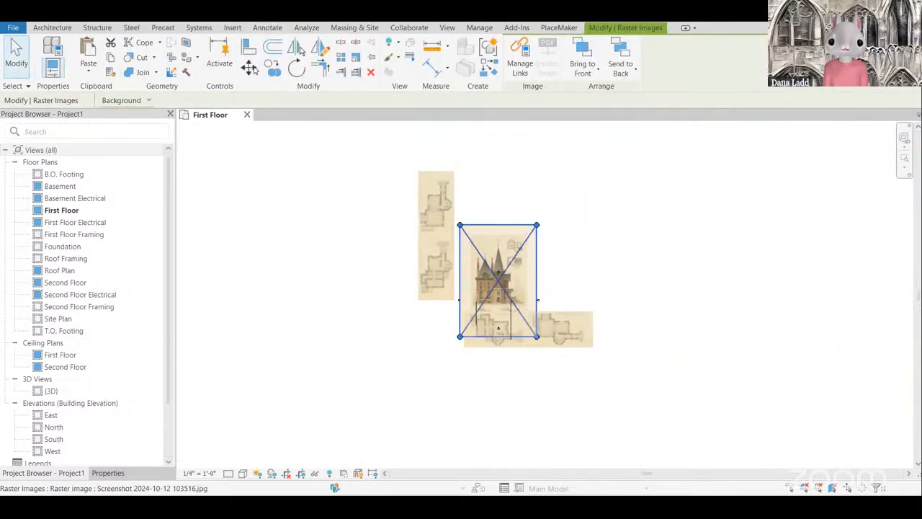
pyautogui.click(249, 67)
pyautogui.click(503, 267)
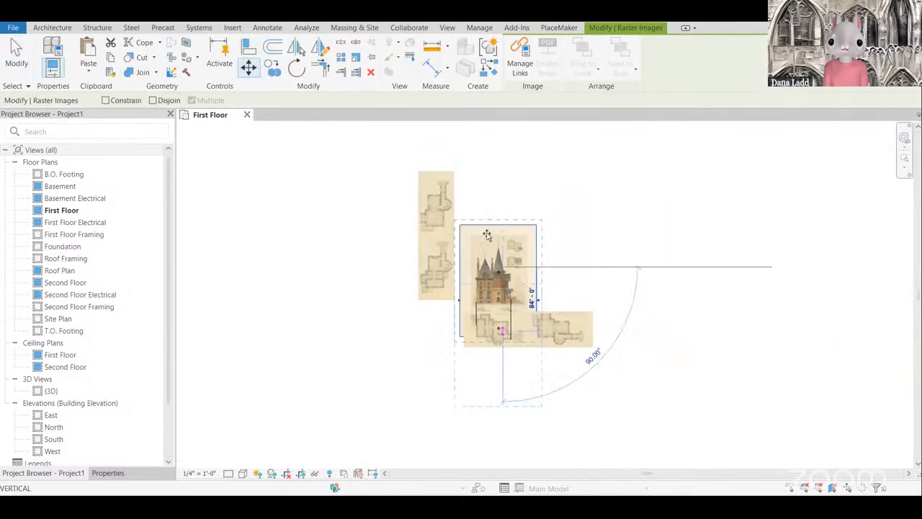
pyautogui.scroll(-1, 497, 216)
pyautogui.click(508, 189)
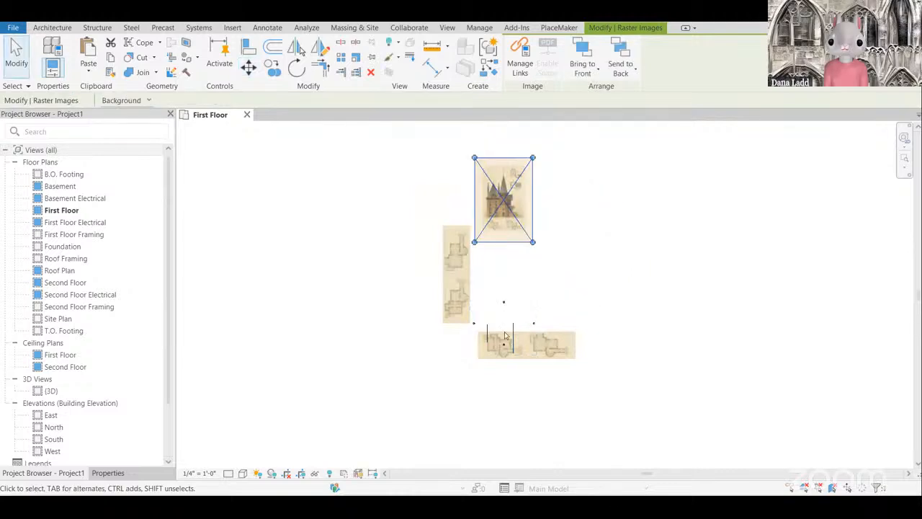
pyautogui.press('Escape')
# Step: Extend the left detail line upward from the basement plan through the relocated elevation
pyautogui.scroll(3, 491, 318)
pyautogui.click(481, 325)
pyautogui.moveTo(480, 316)
pyautogui.mouseDown()
pyautogui.moveTo(472, 267)
pyautogui.moveTo(489, 303)
pyautogui.moveTo(479, 297)
pyautogui.moveTo(461, 175)
pyautogui.moveTo(488, 139)
pyautogui.moveTo(480, 144)
pyautogui.mouseUp()
pyautogui.scroll(-4, 490, 303)
pyautogui.scroll(1, 485, 137)
pyautogui.scroll(1, 487, 141)
pyautogui.click(618, 212)
# Step: Extend the right detail line upward through the relocated elevation to a length of about 284 feet
pyautogui.scroll(-1, 605, 270)
pyautogui.scroll(1, 549, 366)
pyautogui.scroll(1, 557, 325)
pyautogui.click(545, 367)
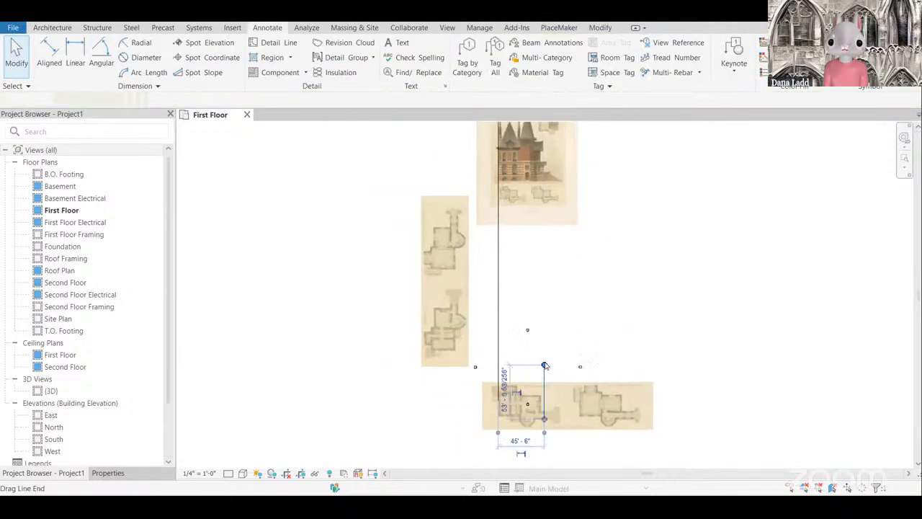
pyautogui.moveTo(545, 364); pyautogui.dragTo(544, 132)
pyautogui.scroll(-2, 486, 338)
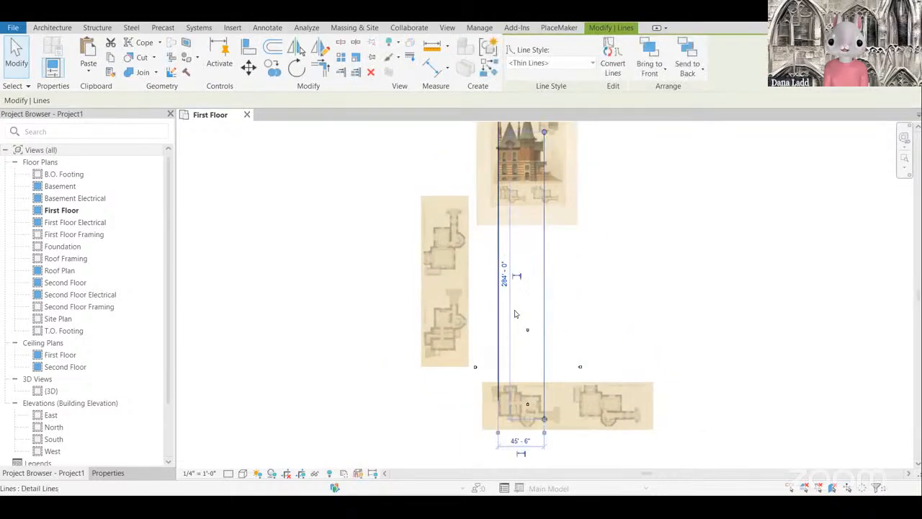
pyautogui.click(552, 238)
# Step: Change the line style of both vertical detail lines to <Hidden Lines>
pyautogui.click(525, 235)
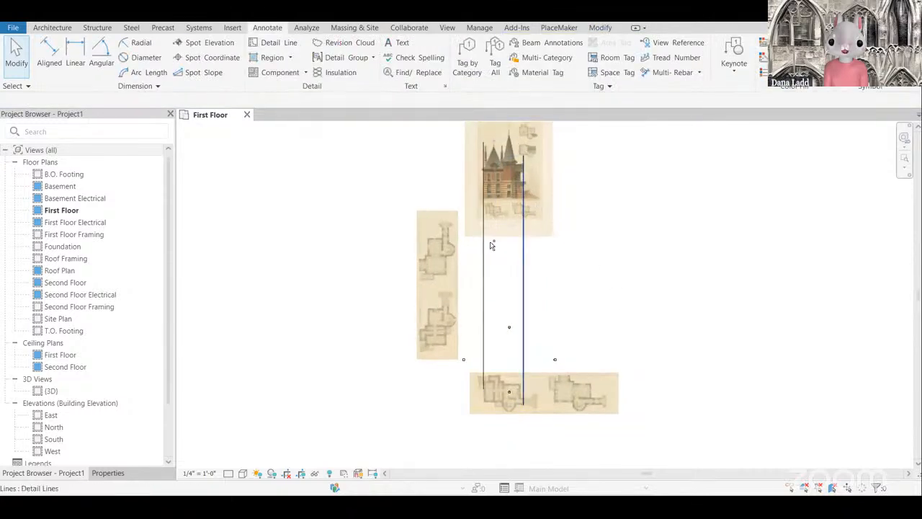
pyautogui.keyDown('ctrl'); pyautogui.click(484, 239); pyautogui.keyUp('ctrl')
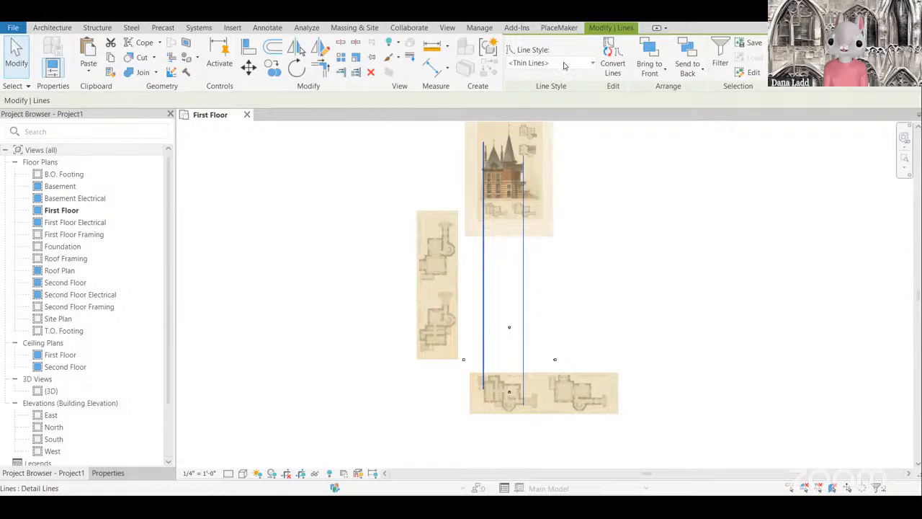
pyautogui.click(564, 64)
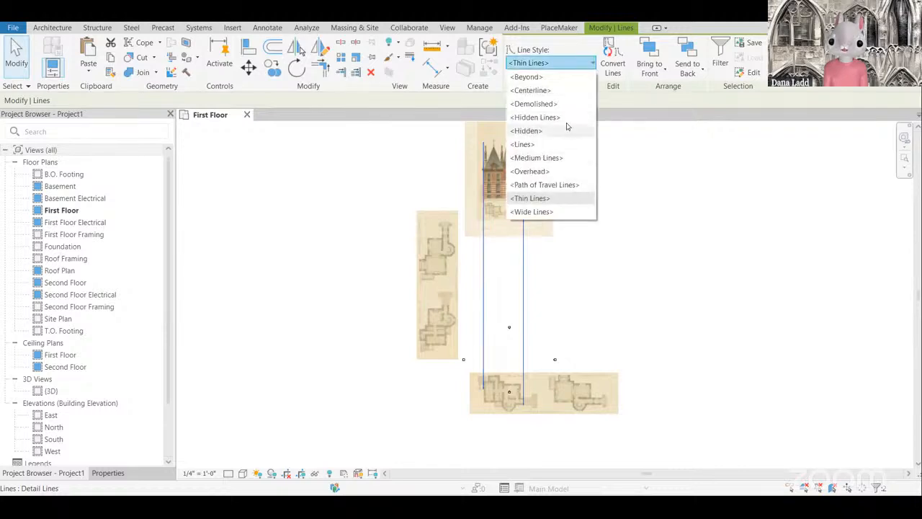
pyautogui.click(562, 117)
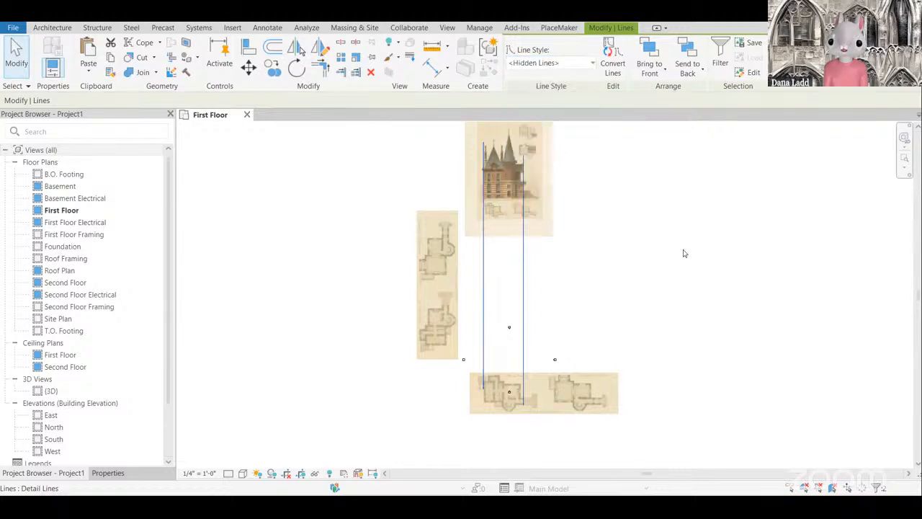
pyautogui.click(684, 253)
pyautogui.scroll(2, 570, 254)
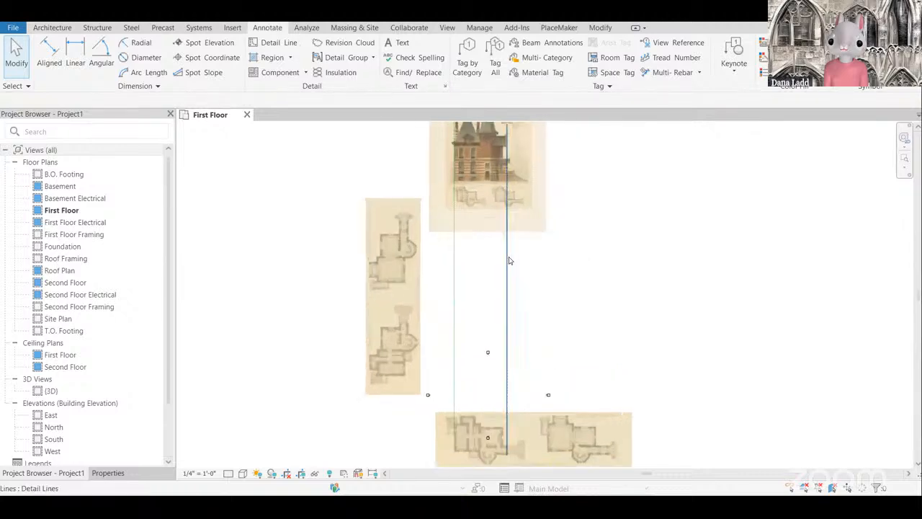
# Step: Set the line style of both vertical detail lines to <Centerline>
pyautogui.click(508, 257)
pyautogui.click(581, 259)
pyautogui.scroll(-4, 562, 256)
pyautogui.scroll(2, 637, 326)
pyautogui.click(521, 316)
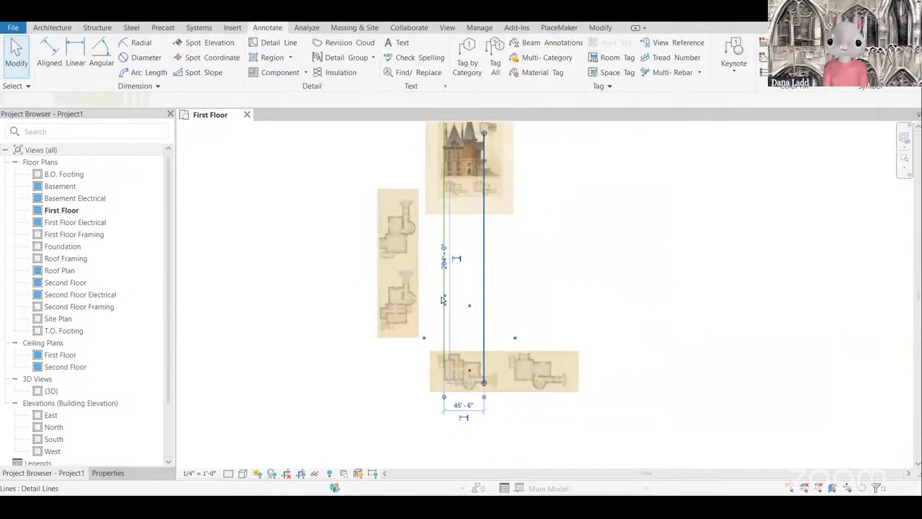
pyautogui.click(548, 63)
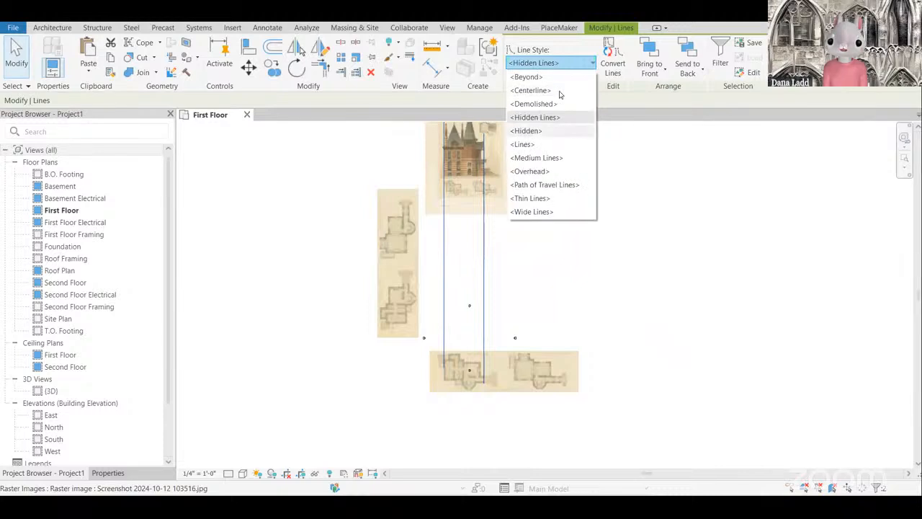
pyautogui.click(557, 93)
pyautogui.click(554, 249)
# Step: Shift the rotated floor plans copy until its lower edge is roughly level with the horizontal plans image's upper edge
pyautogui.scroll(-1, 481, 233)
pyautogui.scroll(5, 475, 371)
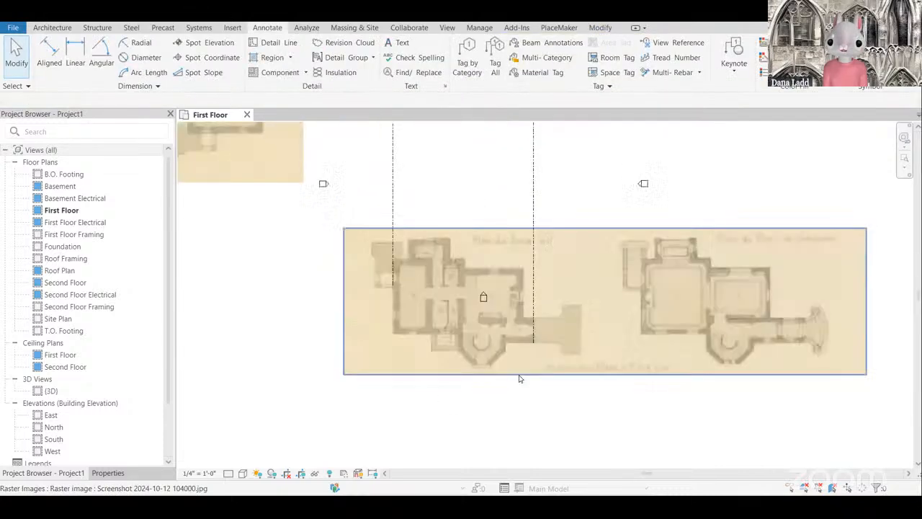
pyautogui.scroll(-4, 505, 374)
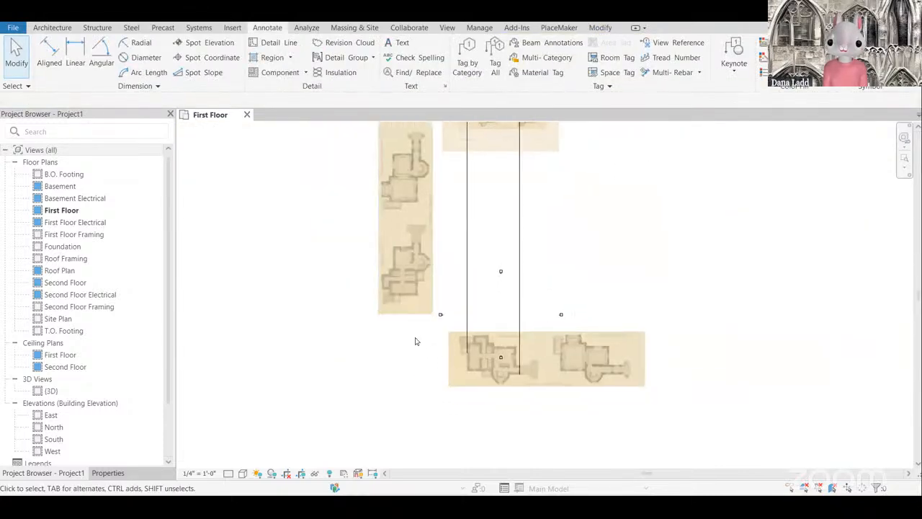
pyautogui.scroll(2, 417, 341)
pyautogui.click(389, 235)
pyautogui.moveTo(394, 280); pyautogui.dragTo(395, 256)
pyautogui.click(667, 277)
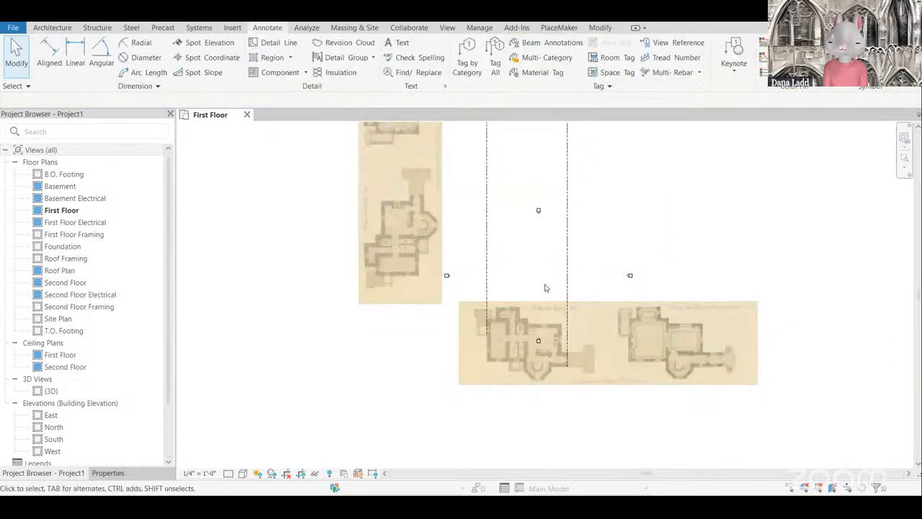
# Step: Delete the rotated copy of the floor plans image
pyautogui.scroll(-1, 536, 290)
pyautogui.scroll(1, 601, 302)
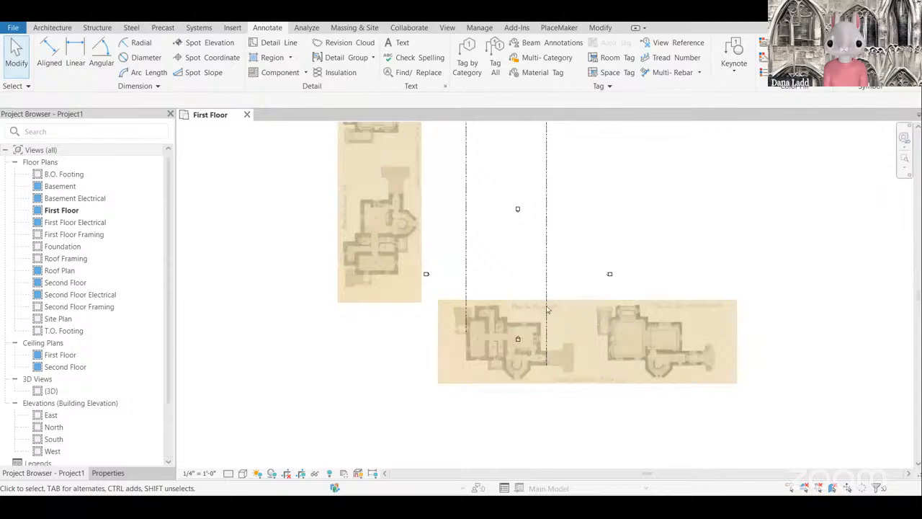
pyautogui.scroll(1, 573, 353)
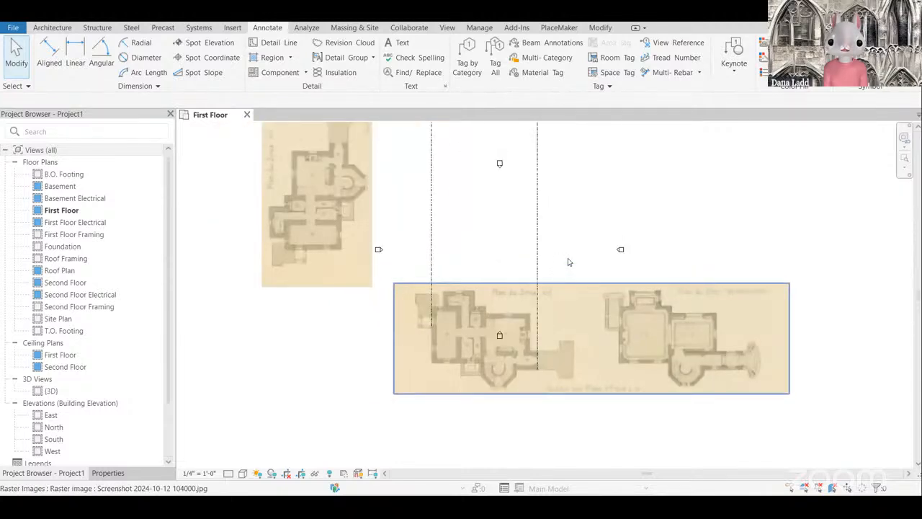
pyautogui.moveTo(568, 261); pyautogui.dragTo(399, 235)
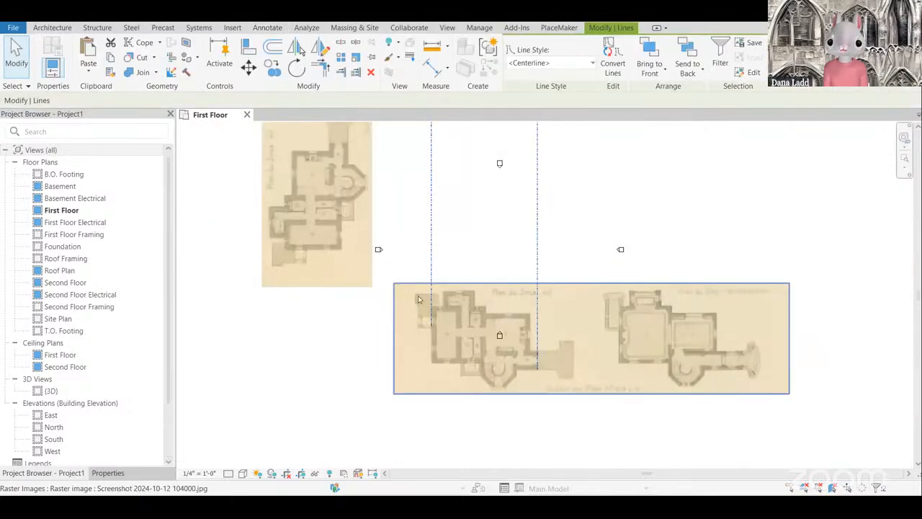
pyautogui.scroll(-2, 500, 318)
pyautogui.click(420, 292)
pyautogui.press('Delete')
pyautogui.scroll(3, 523, 335)
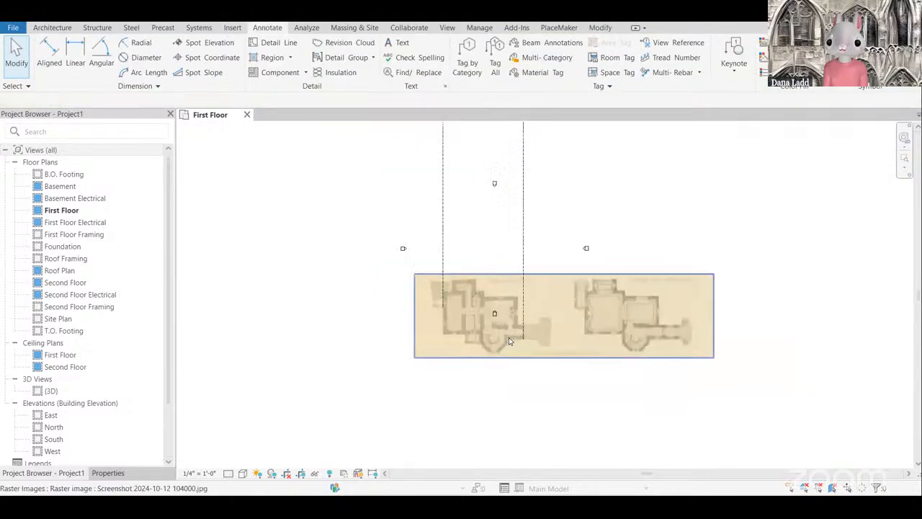
# Step: Copy the left wall's centerline onto both outer walls of the left plan's projecting rear room, about 13'-6" apart
pyautogui.click(375, 231)
pyautogui.scroll(3, 372, 227)
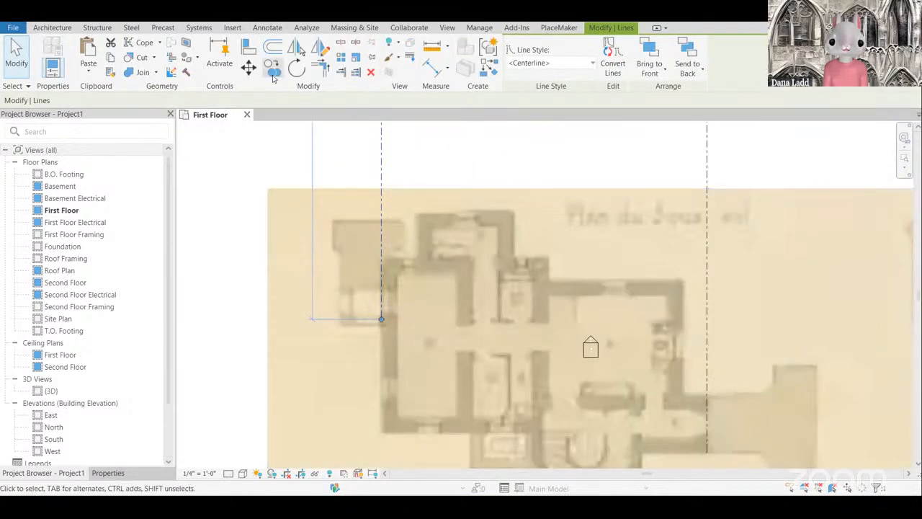
pyautogui.click(273, 68)
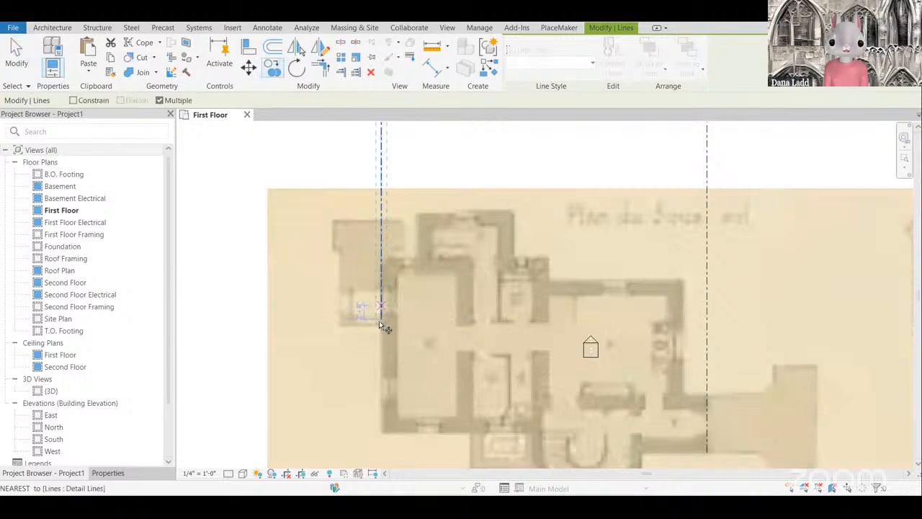
pyautogui.click(381, 319)
pyautogui.click(419, 258)
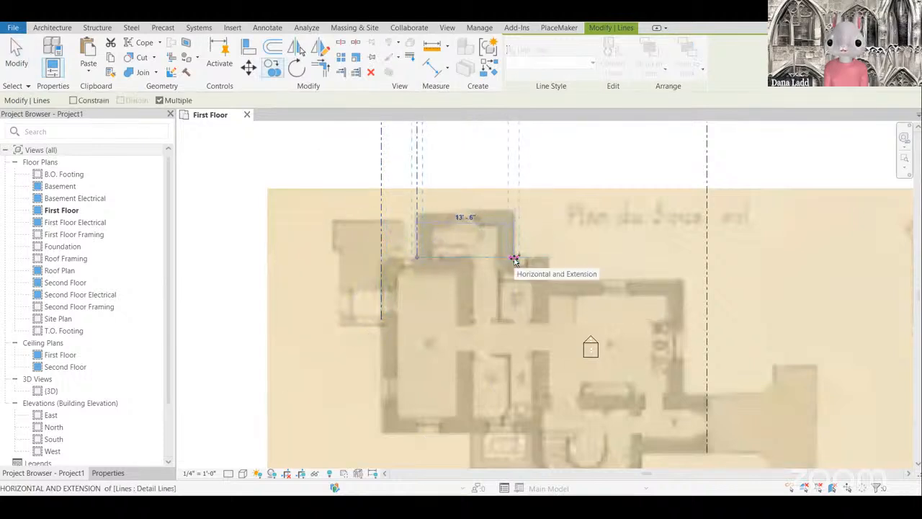
pyautogui.click(513, 258)
# Step: Add centerline copies at the next stepped rear wall corner and at the inner corner where the main block's right wall meets the side wing
pyautogui.scroll(-2, 438, 261)
pyautogui.scroll(2, 558, 293)
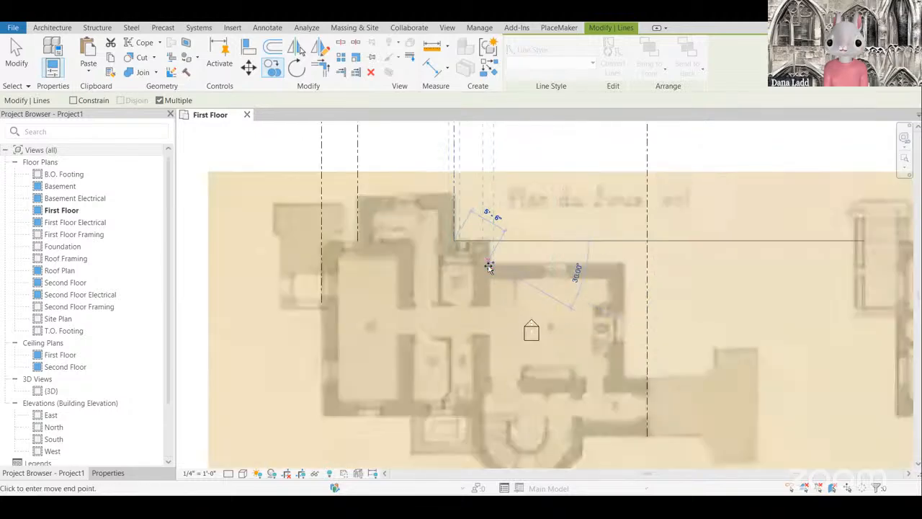
pyautogui.scroll(-2, 513, 300)
pyautogui.scroll(2, 560, 345)
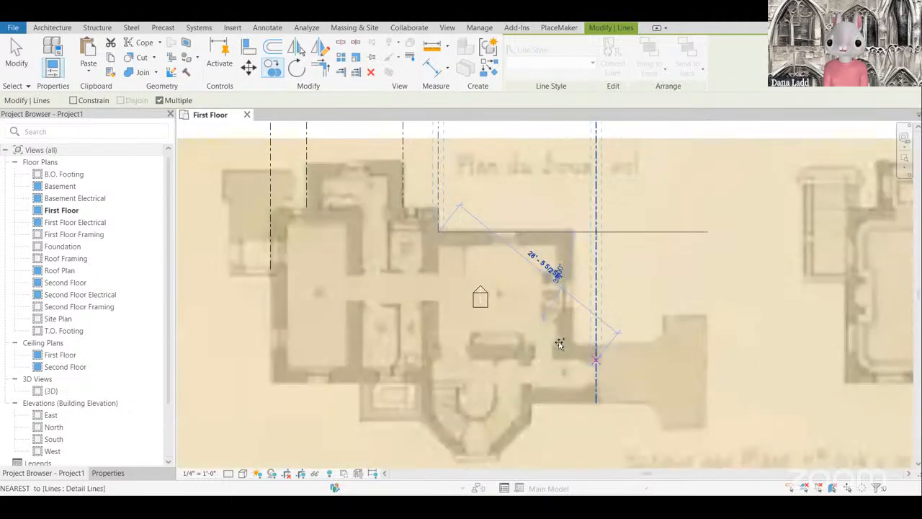
pyautogui.scroll(1, 569, 341)
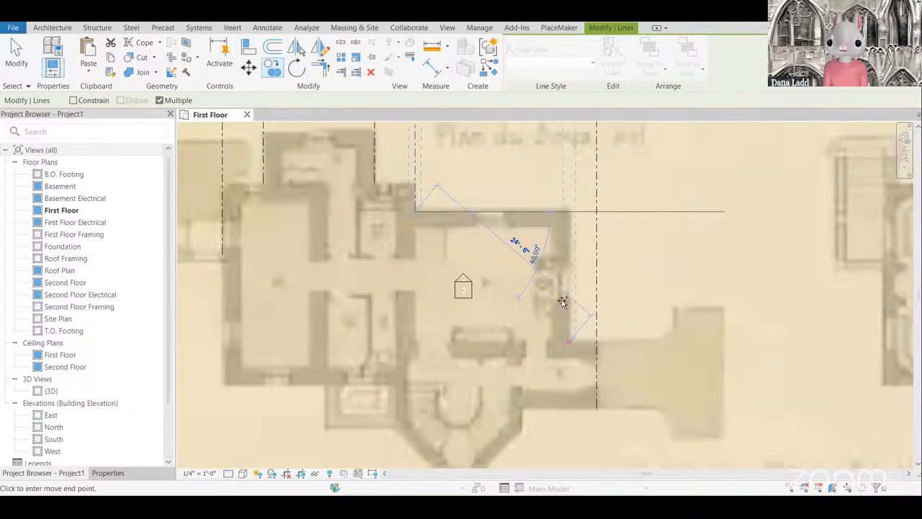
pyautogui.scroll(-2, 380, 344)
pyautogui.scroll(3, 362, 350)
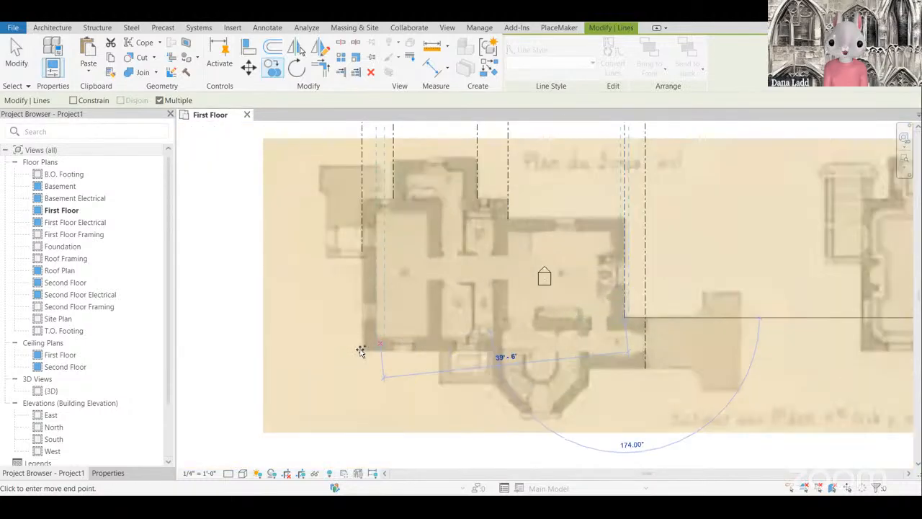
# Step: Add centerline copies at the left and right side walls of the polygonal stair tower, about 15'-4" apart, and finish copying
pyautogui.scroll(3, 475, 382)
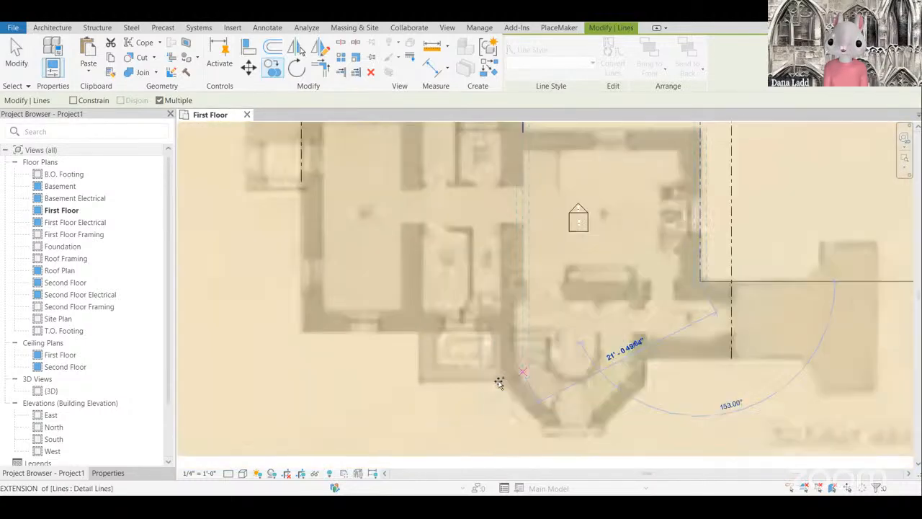
pyautogui.scroll(2, 499, 376)
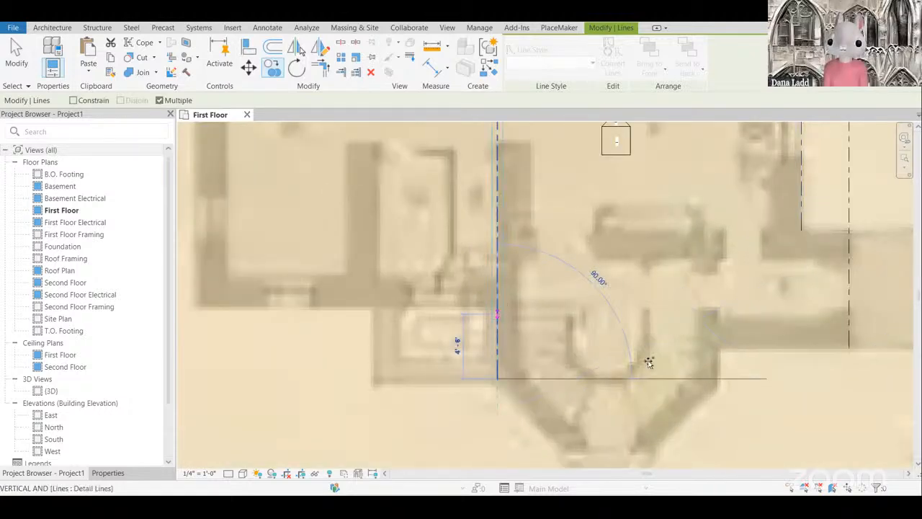
pyautogui.scroll(-3, 570, 342)
pyautogui.scroll(4, 570, 336)
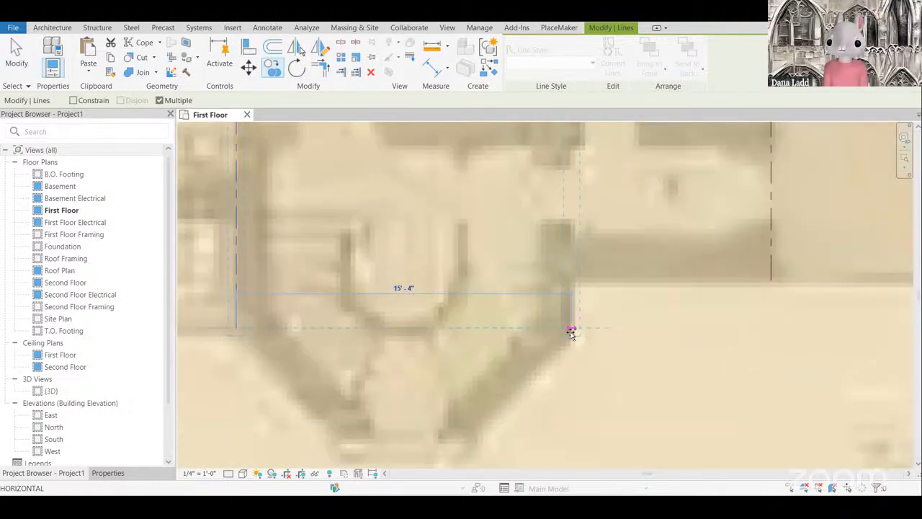
pyautogui.scroll(-5, 511, 339)
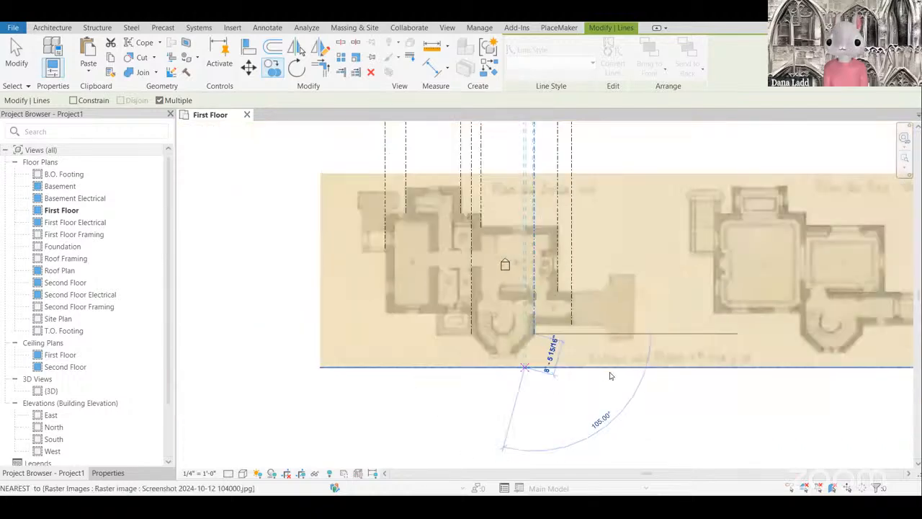
pyautogui.scroll(-2, 547, 367)
pyautogui.press('Escape')
pyautogui.press('Escape')
pyautogui.scroll(-2, 562, 373)
pyautogui.scroll(1, 568, 369)
pyautogui.moveTo(838, 374); pyautogui.dragTo(817, 377, button='middle')
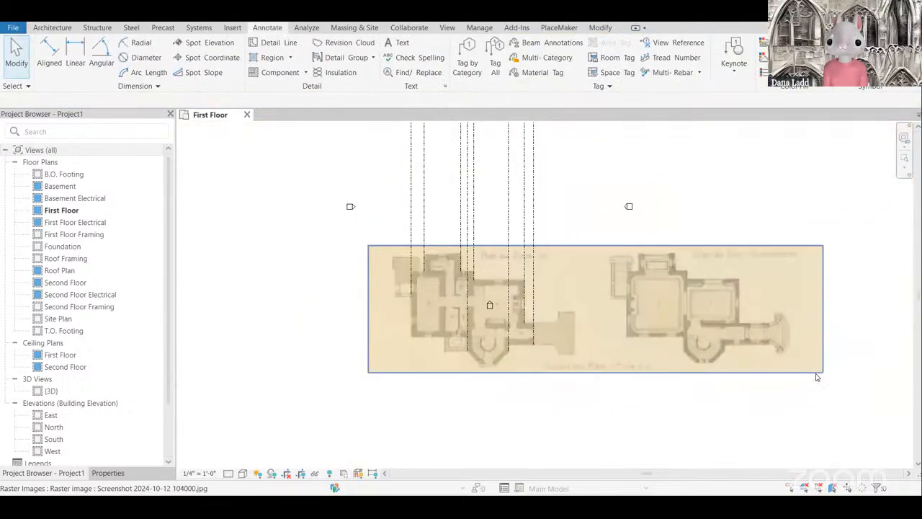
# Step: Copy the stair tower's left centerline to both corners of the tower's narrow front face, about 5'-0" apart
pyautogui.scroll(4, 523, 382)
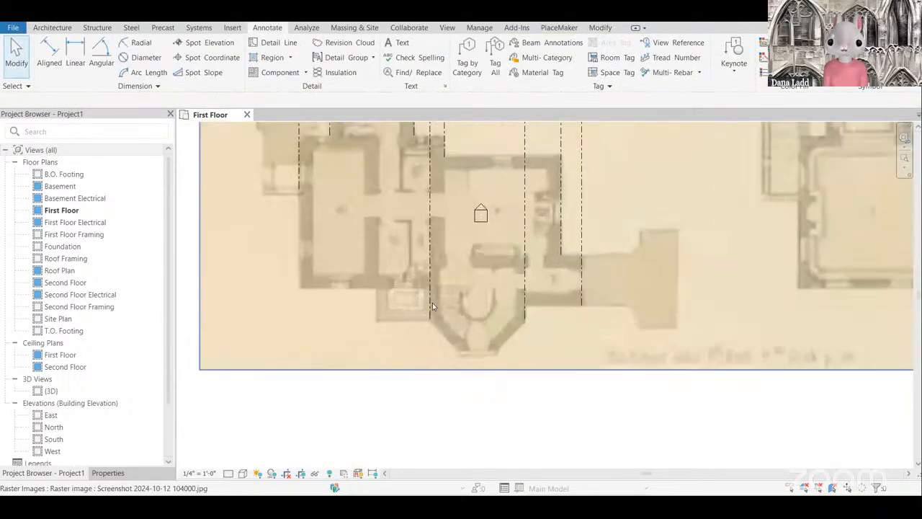
pyautogui.click(429, 304)
pyautogui.scroll(4, 461, 326)
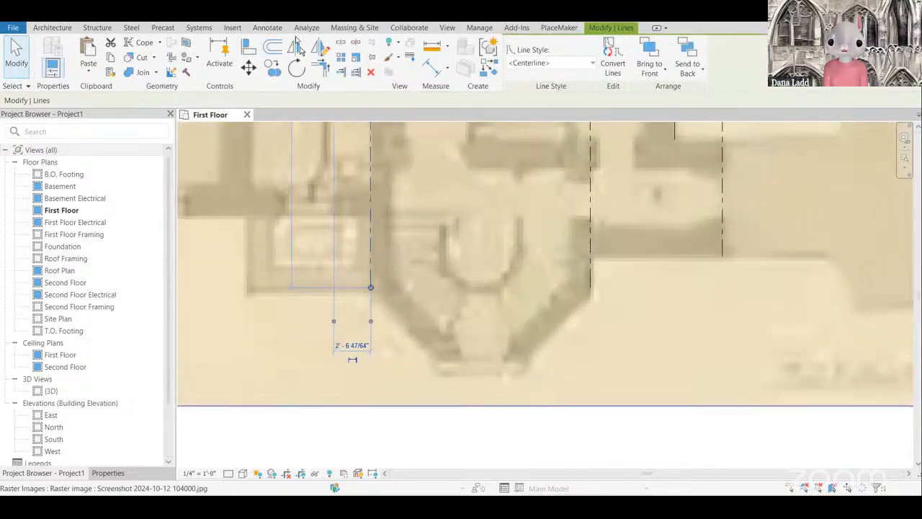
pyautogui.click(273, 67)
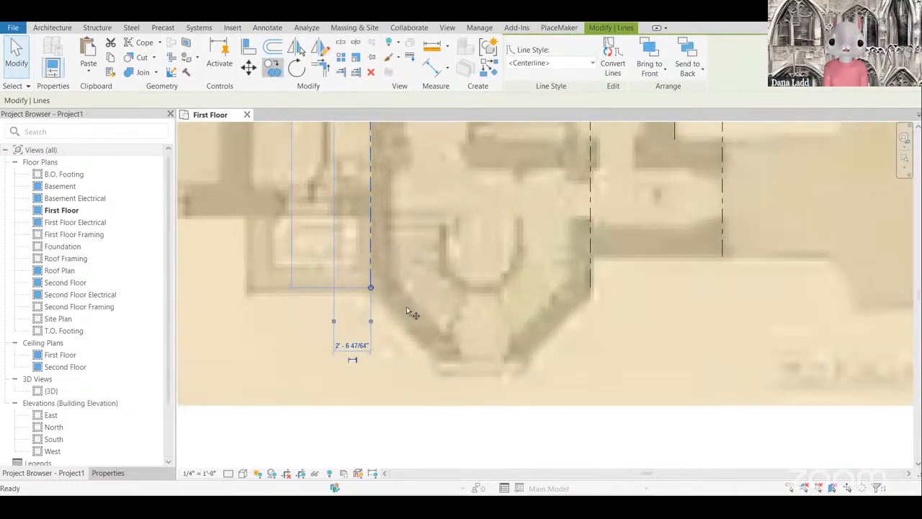
pyautogui.click(370, 288)
pyautogui.click(441, 360)
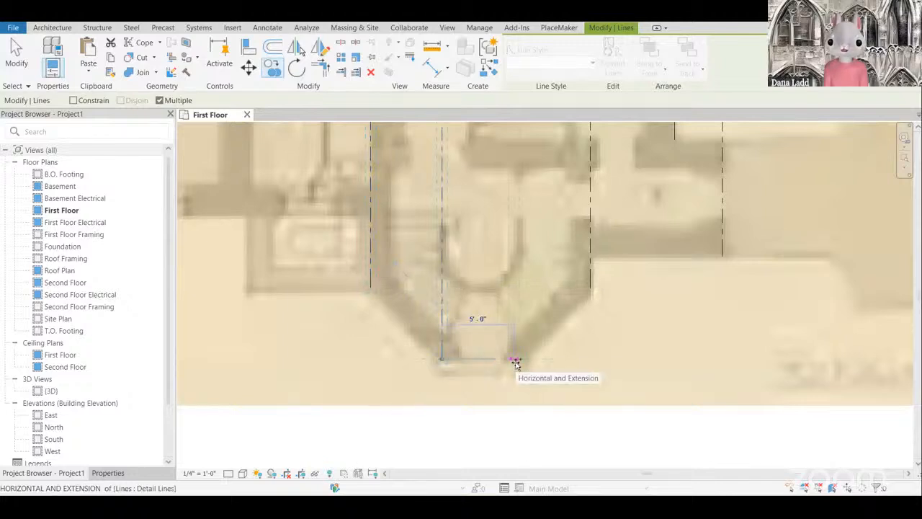
pyautogui.click(516, 361)
pyautogui.press('Escape')
pyautogui.press('Escape')
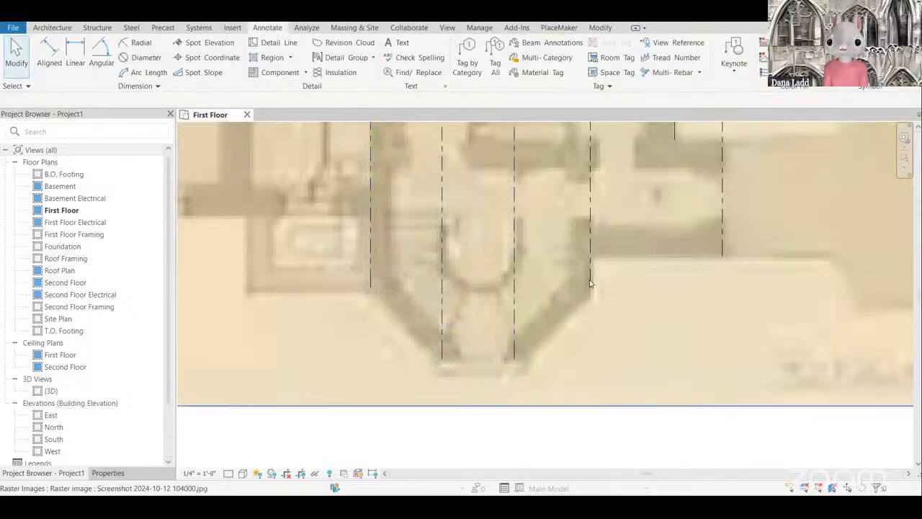
# Step: Replace the centerline at the front face's right corner with a copy of the tower's right centerline, offset about 7'-0" diagonally
pyautogui.click(515, 312)
pyautogui.press('Delete')
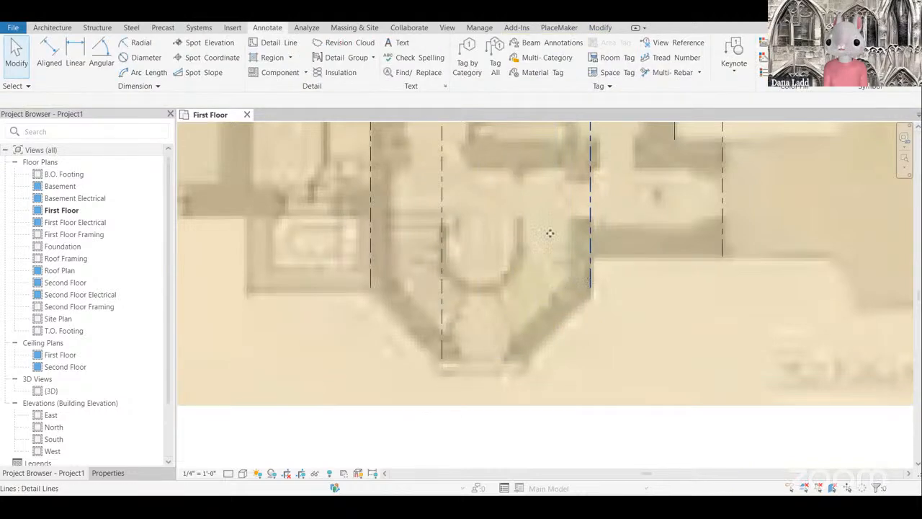
pyautogui.click(591, 288)
pyautogui.press('c')
pyautogui.press('o')
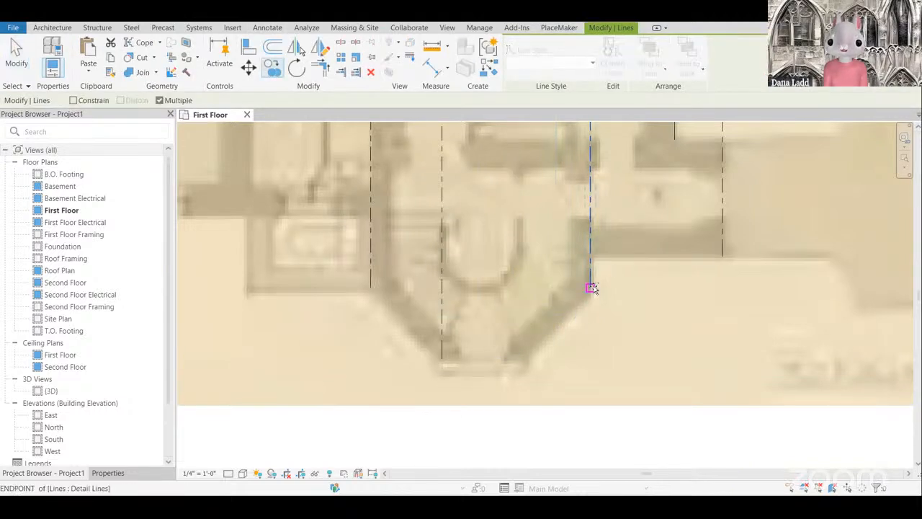
pyautogui.click(531, 351)
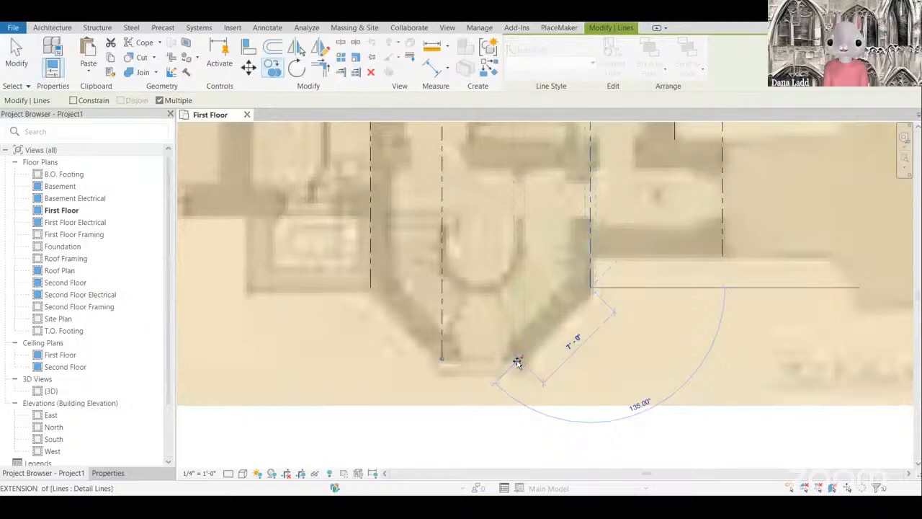
pyautogui.click(519, 360)
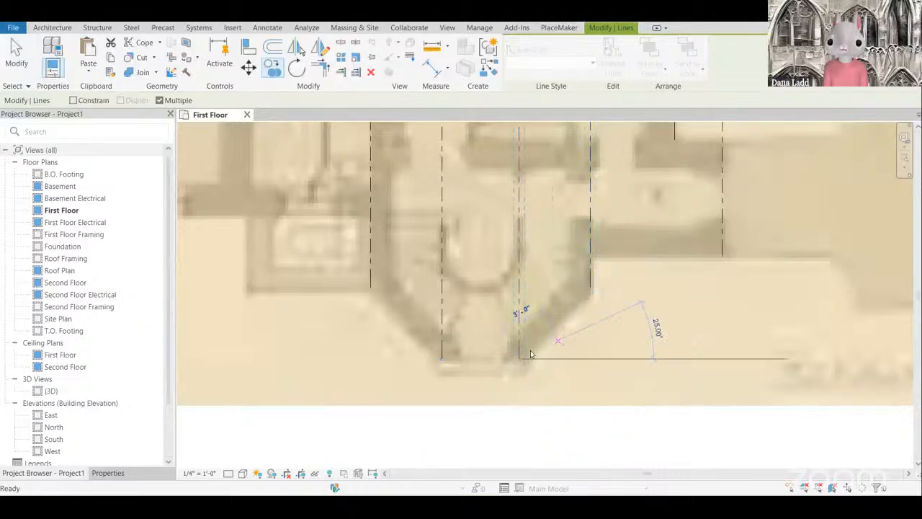
pyautogui.press('Escape')
pyautogui.press('Escape')
pyautogui.scroll(-3, 509, 360)
pyautogui.scroll(-2, 508, 358)
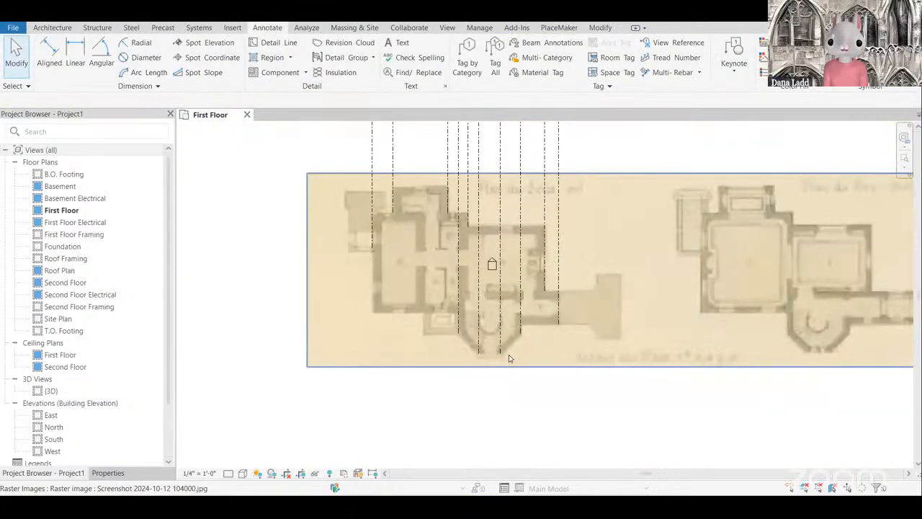
# Step: Extend the leftmost centerline down to the lower outer corner of the left plan's left wall
pyautogui.scroll(-3, 608, 368)
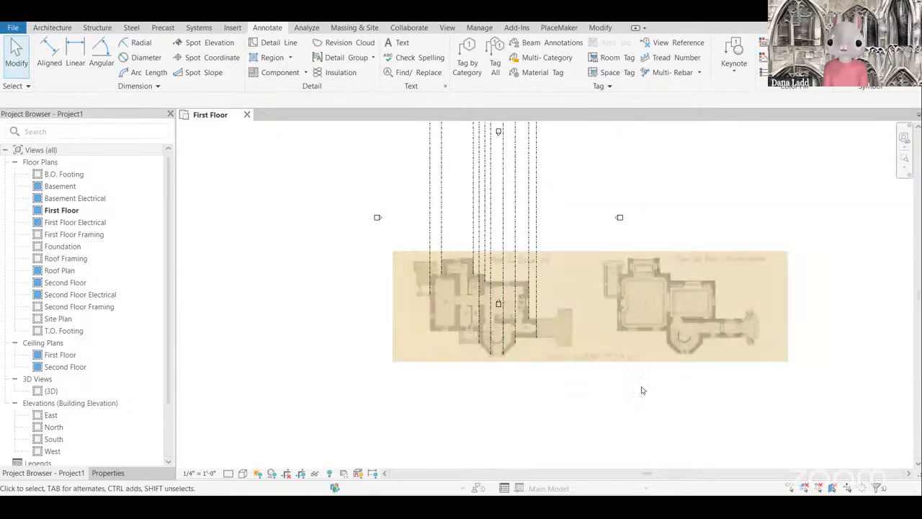
pyautogui.scroll(3, 536, 330)
pyautogui.scroll(4, 533, 355)
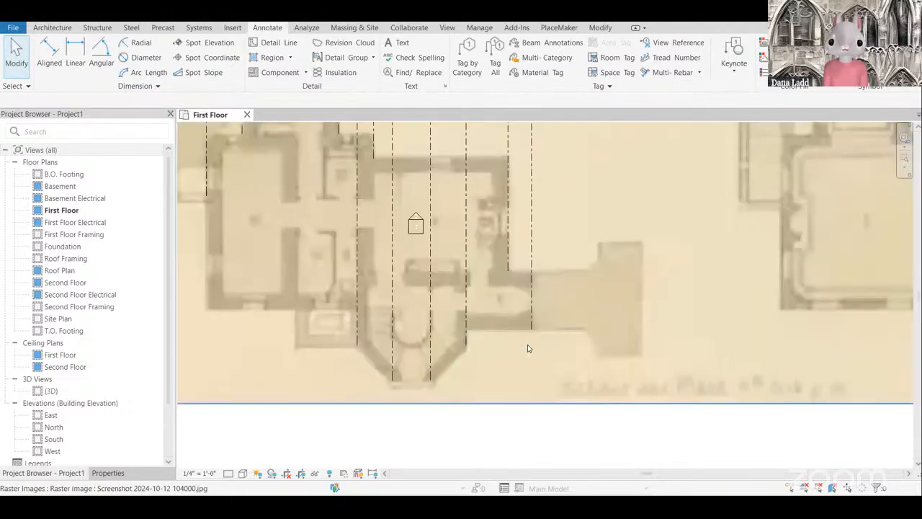
pyautogui.scroll(-2, 527, 350)
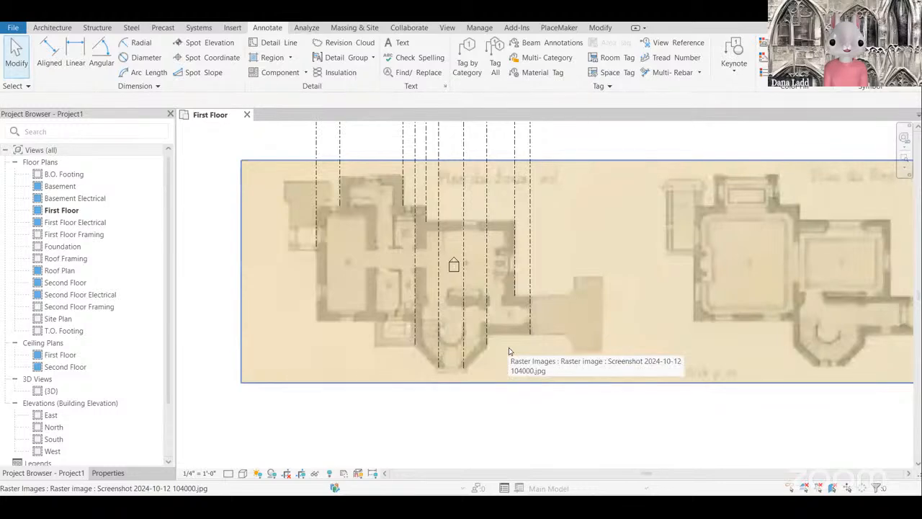
pyautogui.click(340, 177)
pyautogui.moveTo(341, 260)
pyautogui.mouseDown()
pyautogui.moveTo(342, 349)
pyautogui.moveTo(341, 325)
pyautogui.mouseUp()
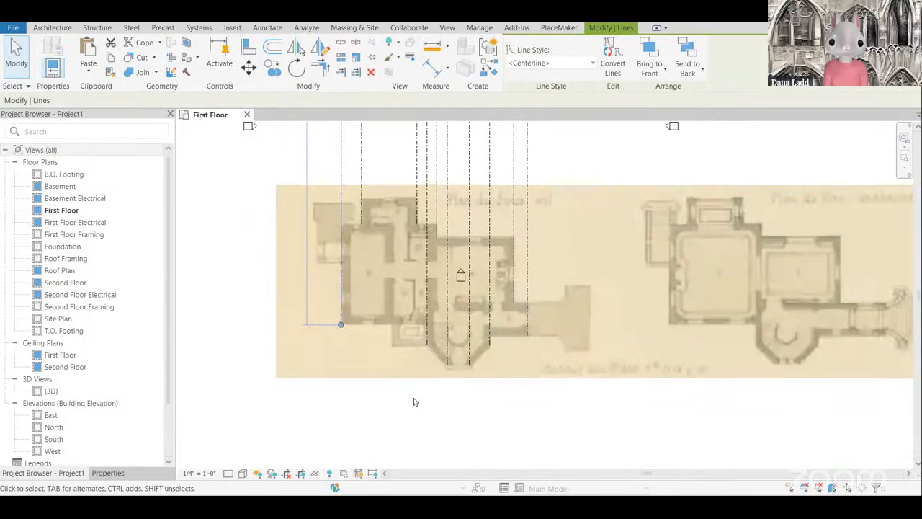
pyautogui.click(414, 402)
pyautogui.scroll(-2, 415, 399)
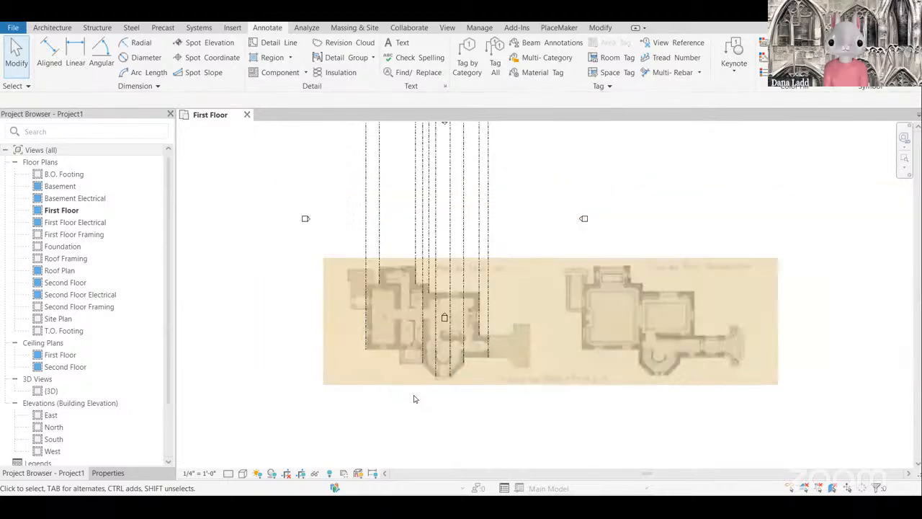
# Step: Copy the horizontal floor plans image up and to the left of the original
pyautogui.scroll(1, 461, 367)
pyautogui.scroll(-2, 519, 381)
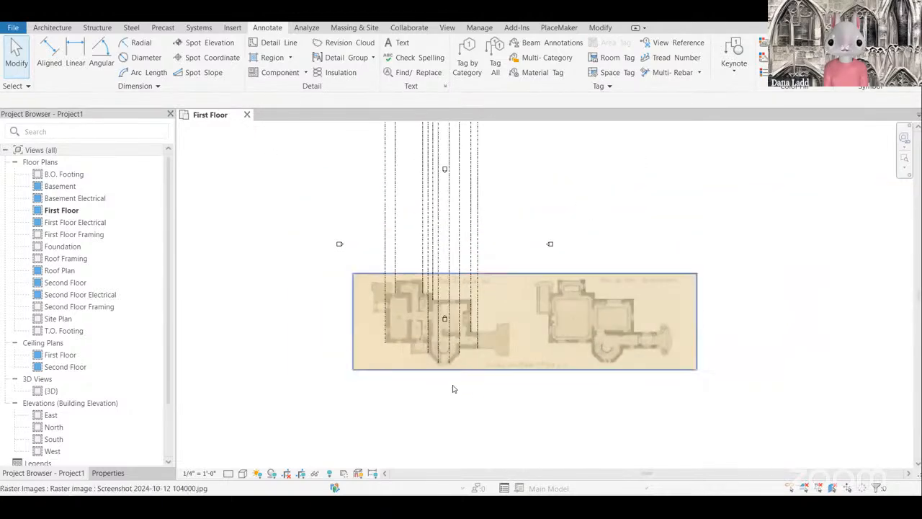
pyautogui.scroll(1, 467, 400)
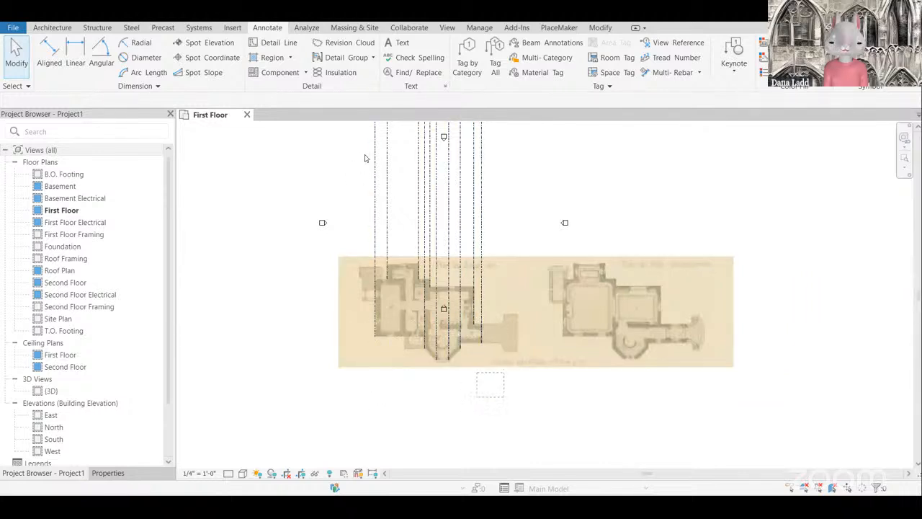
pyautogui.click(641, 258)
pyautogui.scroll(-2, 642, 260)
pyautogui.scroll(1, 450, 137)
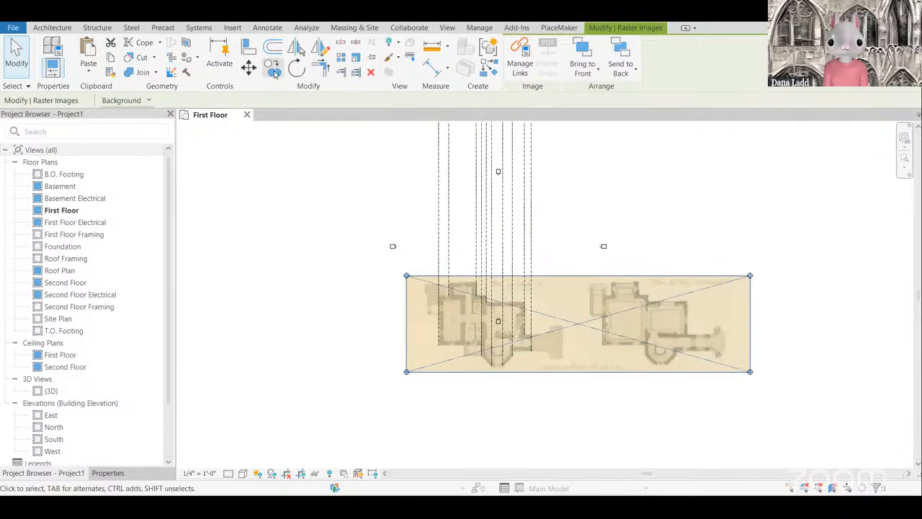
pyautogui.click(275, 73)
pyautogui.click(422, 276)
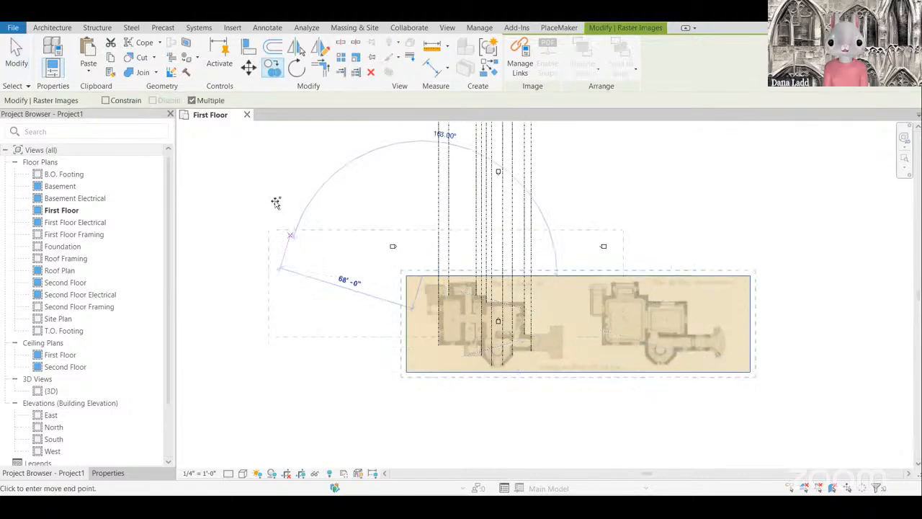
pyautogui.click(277, 200)
pyautogui.scroll(-3, 487, 396)
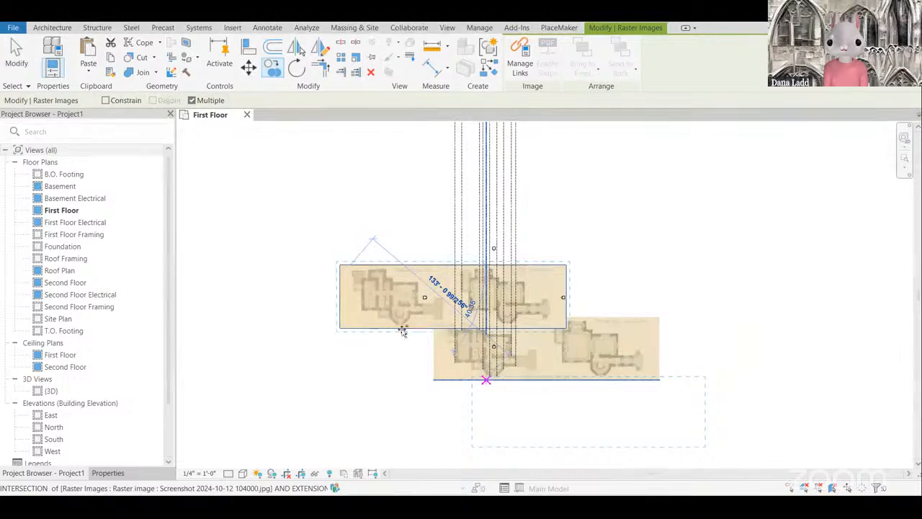
pyautogui.click(403, 331)
pyautogui.scroll(1, 403, 331)
pyautogui.press('Escape')
pyautogui.press('Escape')
# Step: Try the copied floor plans image in positions above and beside the original and delete the copy
pyautogui.moveTo(356, 292); pyautogui.dragTo(310, 258)
pyautogui.scroll(1, 358, 295)
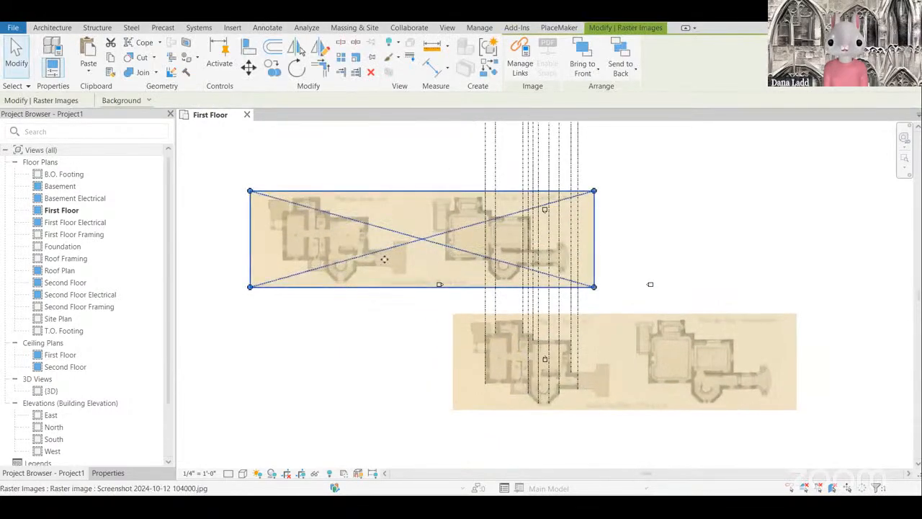
pyautogui.moveTo(430, 258); pyautogui.dragTo(467, 290)
pyautogui.moveTo(499, 316); pyautogui.dragTo(486, 271, button='middle')
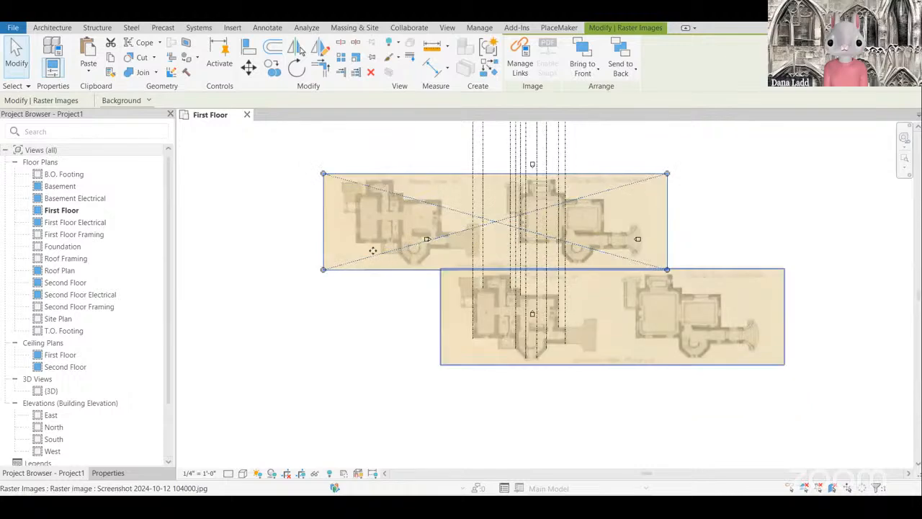
pyautogui.scroll(1, 497, 324)
pyautogui.scroll(-2, 401, 244)
pyautogui.moveTo(401, 243); pyautogui.dragTo(251, 297)
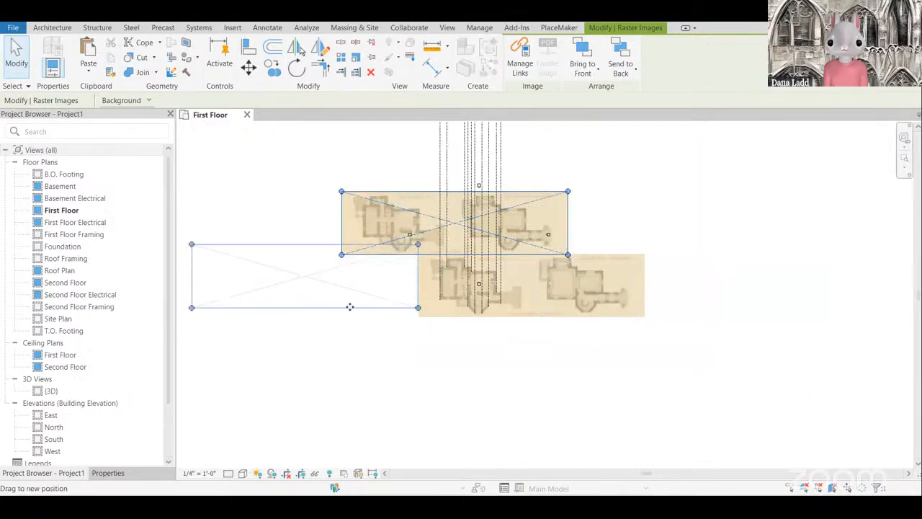
pyautogui.press('Delete')
pyautogui.scroll(2, 497, 317)
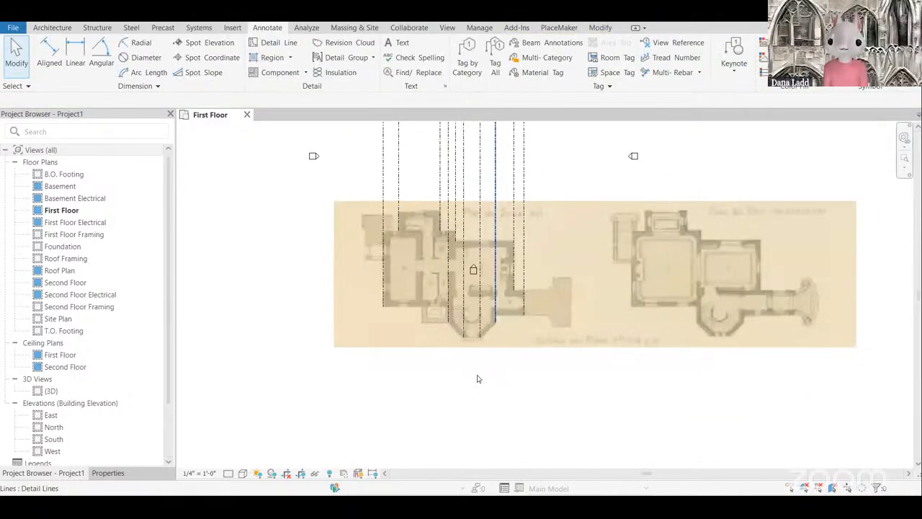
# Step: Nudge the floor plans image and its centerlines up together, leaving out the elevation markers, until the plans sit above the South elevation marker
pyautogui.scroll(-2, 482, 371)
pyautogui.moveTo(551, 393); pyautogui.dragTo(441, 124)
pyautogui.scroll(3, 467, 319)
pyautogui.scroll(-4, 475, 322)
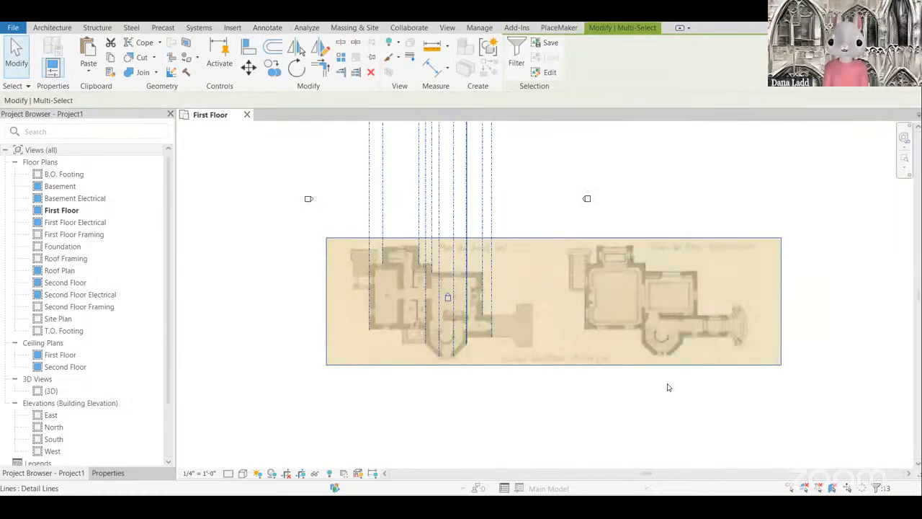
pyautogui.click(540, 383)
pyautogui.moveTo(539, 381); pyautogui.dragTo(372, 258)
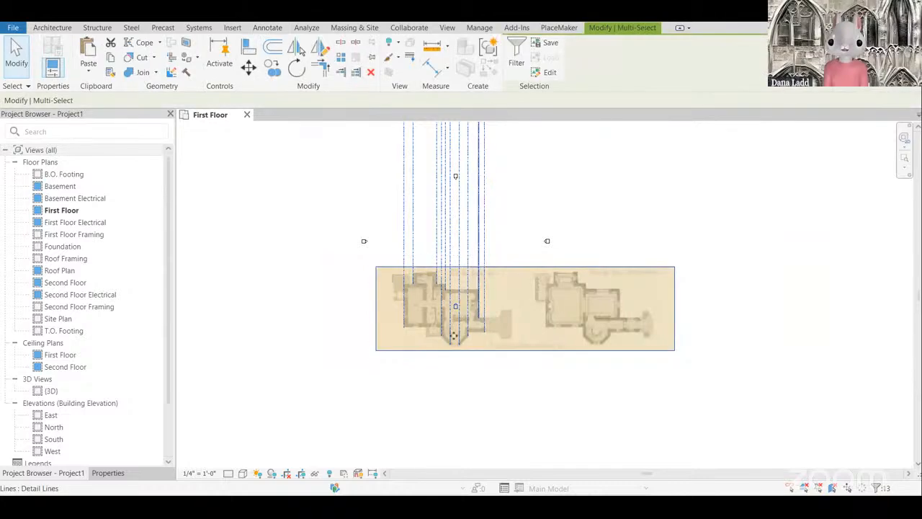
pyautogui.scroll(5, 441, 314)
pyautogui.scroll(1, 446, 317)
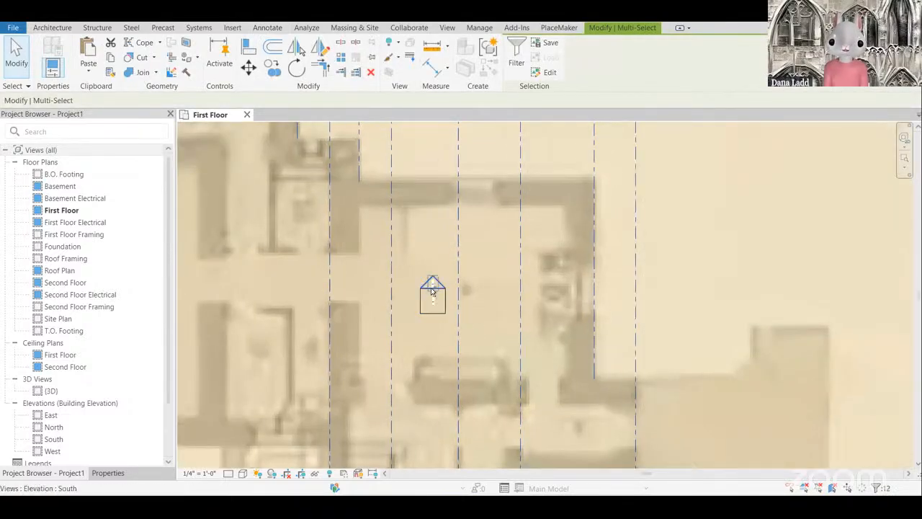
pyautogui.scroll(1, 431, 291)
pyautogui.keyDown('ctrl'); pyautogui.click(470, 288); pyautogui.keyUp('ctrl')
pyautogui.scroll(-6, 500, 255)
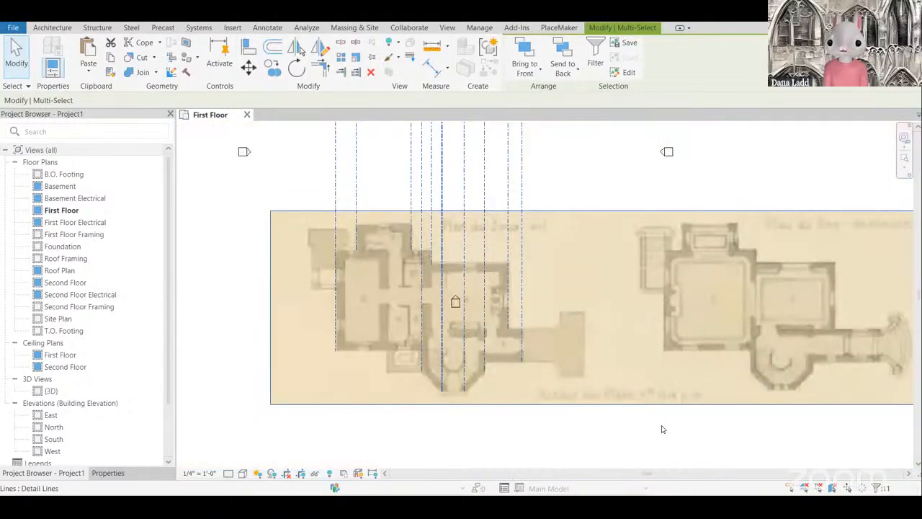
pyautogui.press('Up')
pyautogui.press('Up')
pyautogui.press('Up')
pyautogui.press('Up')
pyautogui.press('Up')
pyautogui.press('Up')
pyautogui.press('Up')
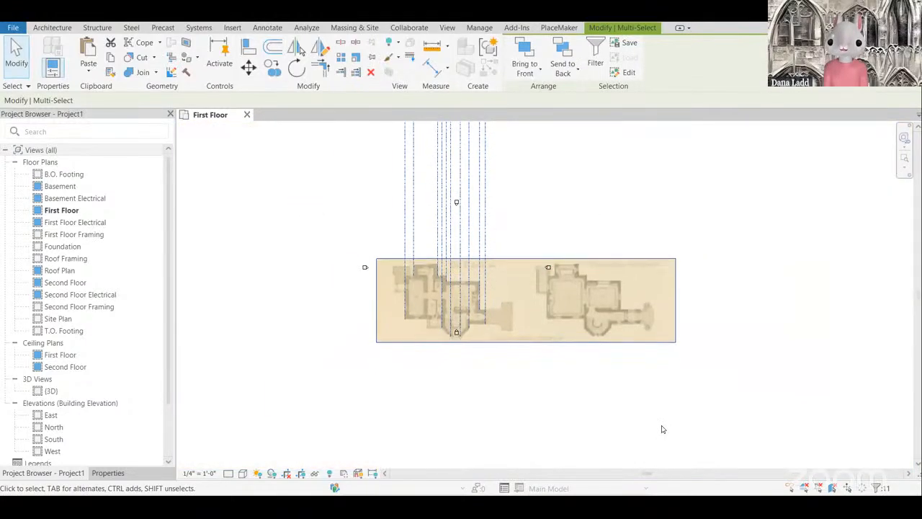
pyautogui.press('Up')
pyautogui.press('Up')
pyautogui.press('Up')
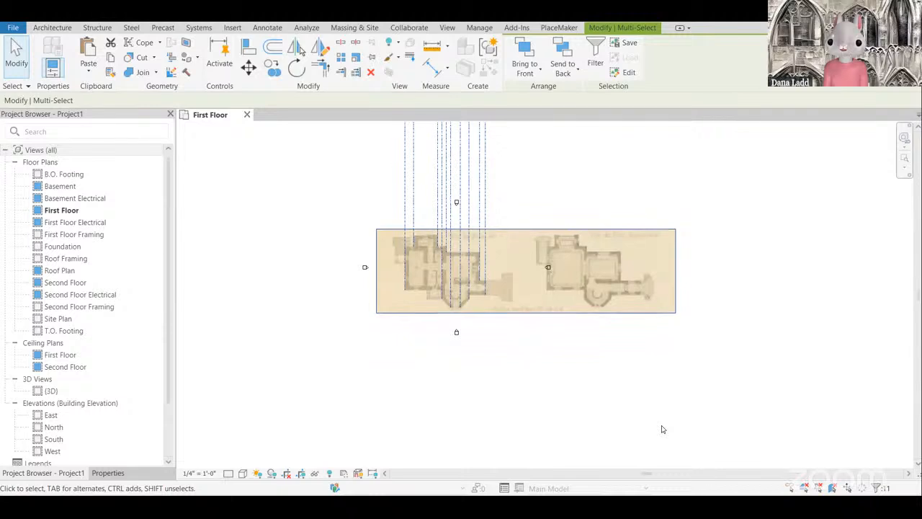
pyautogui.scroll(1, 613, 382)
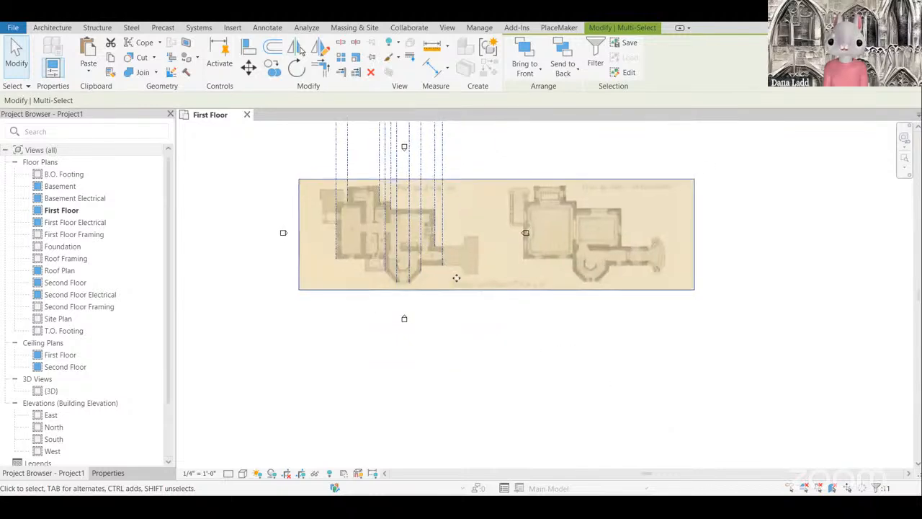
pyautogui.scroll(-2, 502, 348)
pyautogui.scroll(-2, 507, 344)
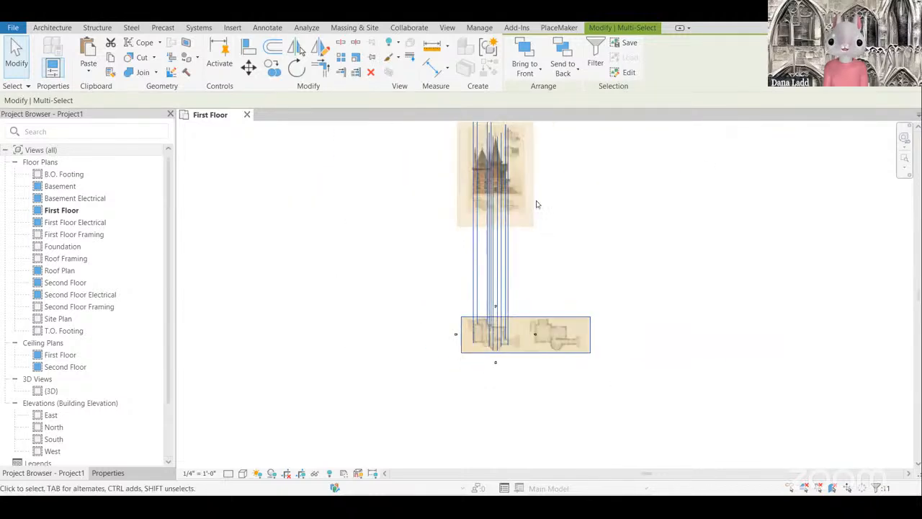
pyautogui.scroll(5, 495, 346)
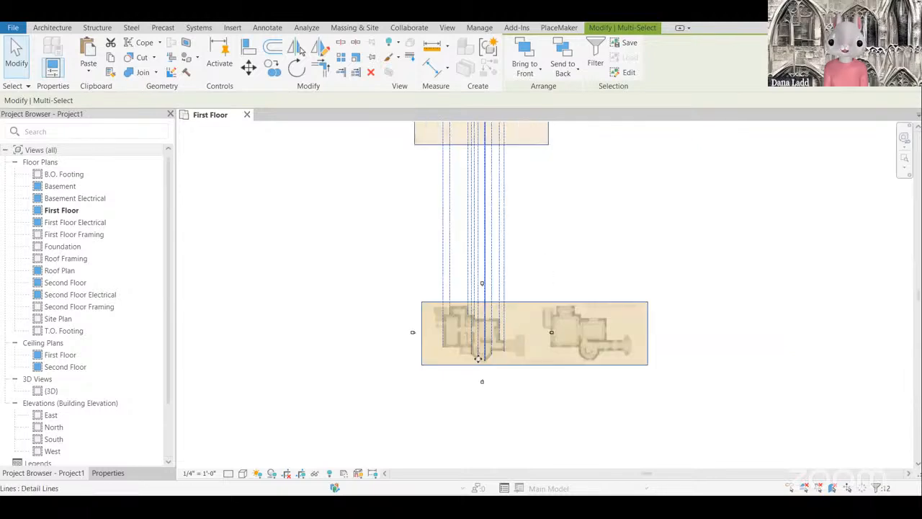
pyautogui.scroll(-3, 501, 346)
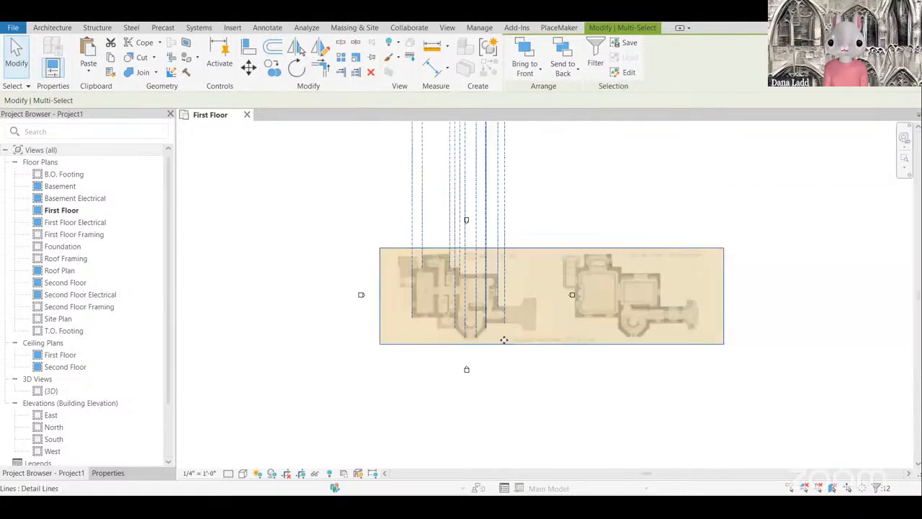
pyautogui.scroll(2, 441, 315)
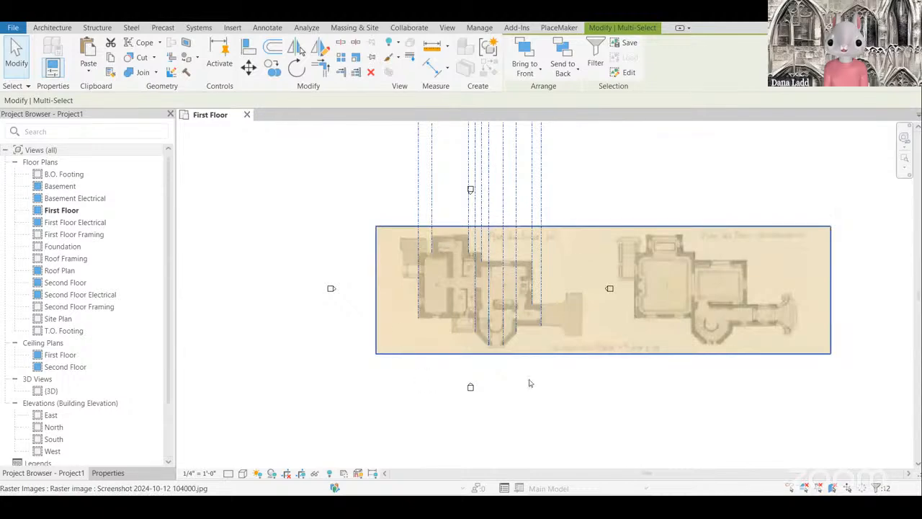
pyautogui.press('Escape')
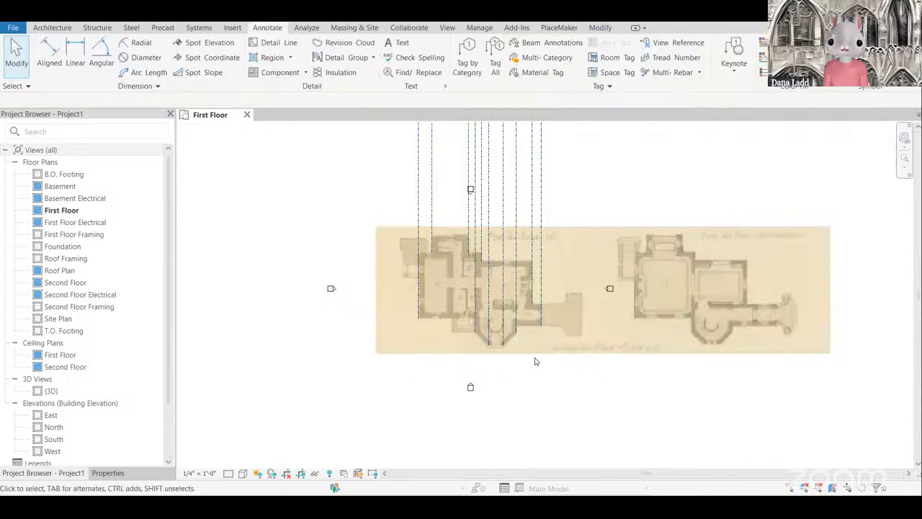
# Step: Start placing an architectural wall and look through the available wall types, keeping Generic - 6"
pyautogui.scroll(2, 386, 287)
pyautogui.scroll(2, 387, 275)
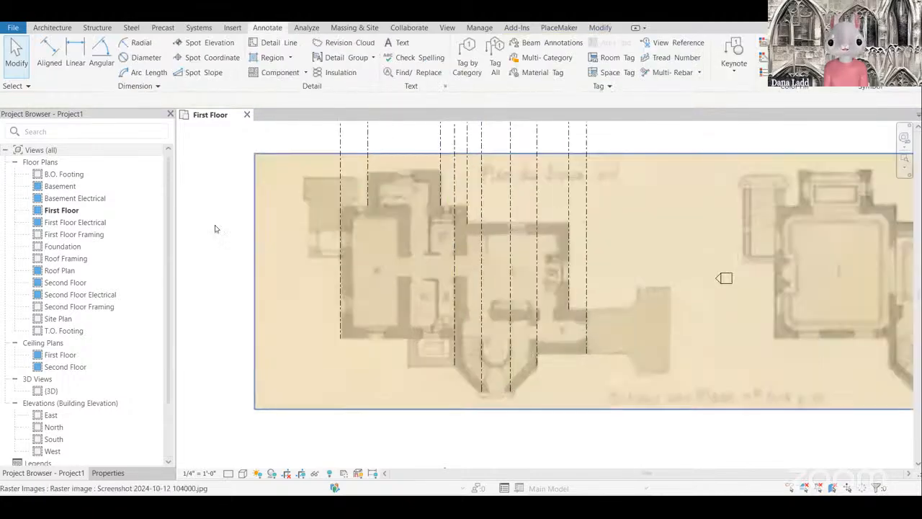
pyautogui.click(70, 27)
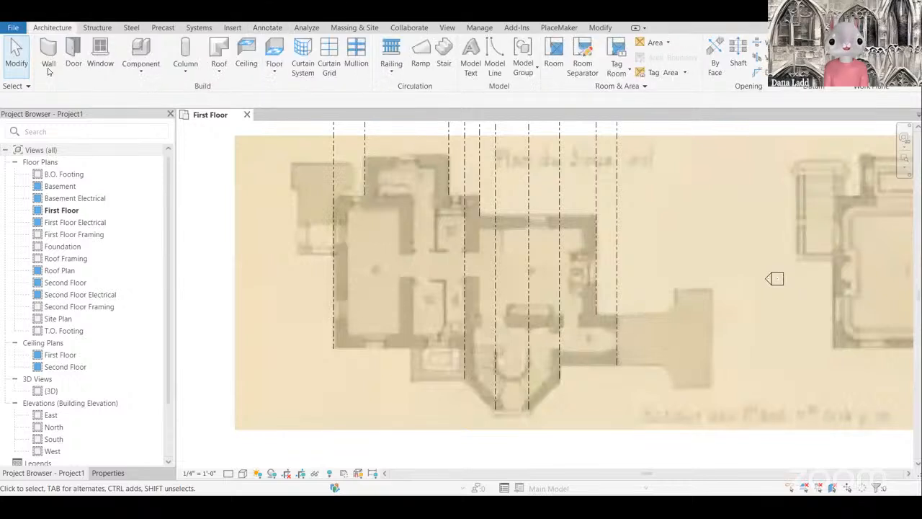
pyautogui.click(48, 71)
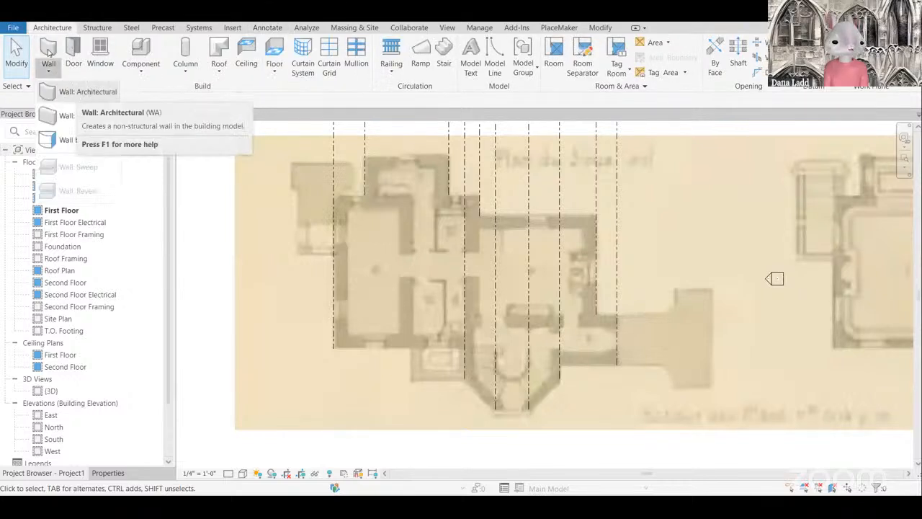
pyautogui.click(72, 114)
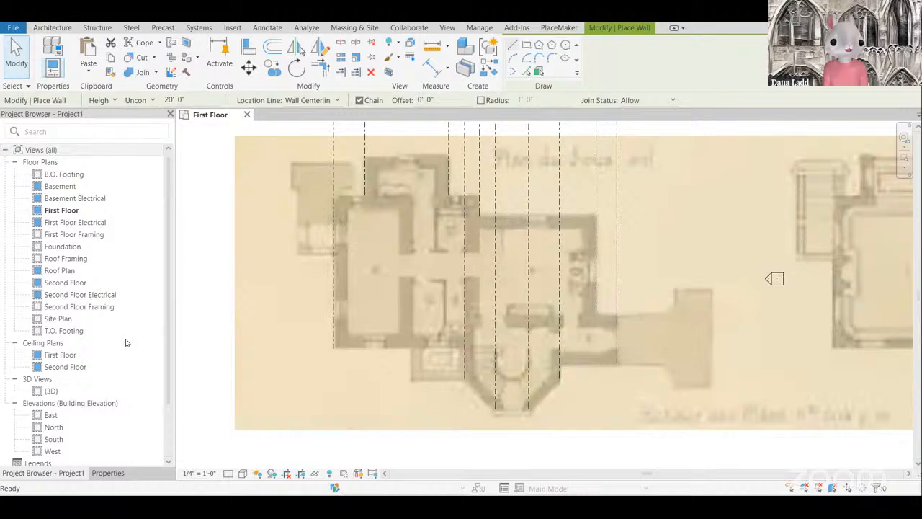
pyautogui.click(108, 473)
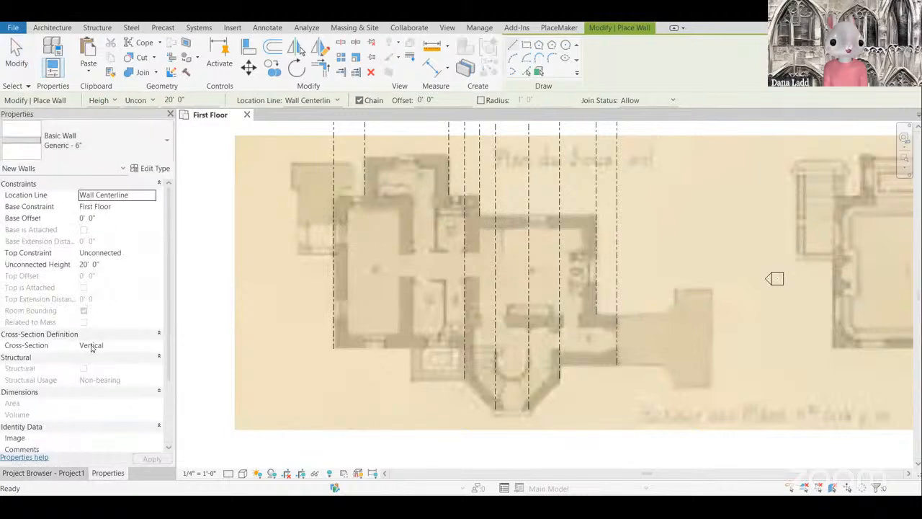
pyautogui.click(80, 147)
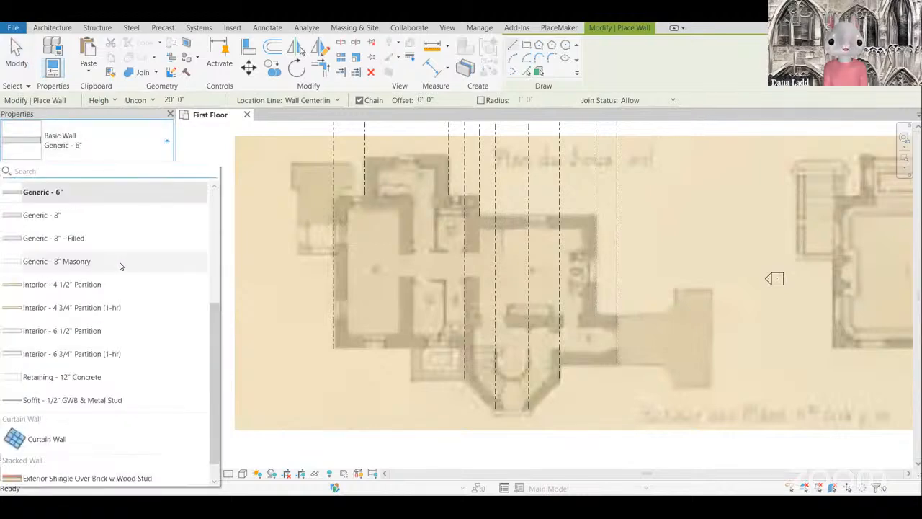
pyautogui.scroll(3, 120, 266)
pyautogui.scroll(-3, 124, 275)
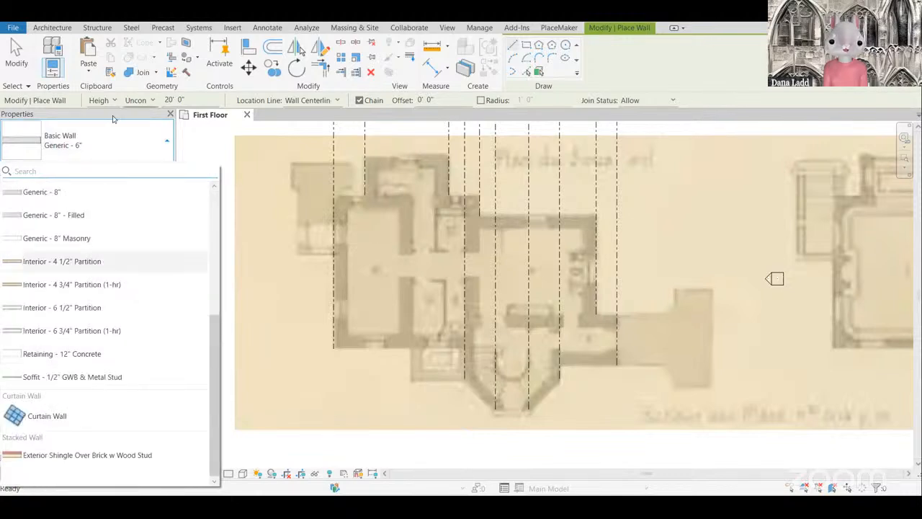
pyautogui.click(110, 149)
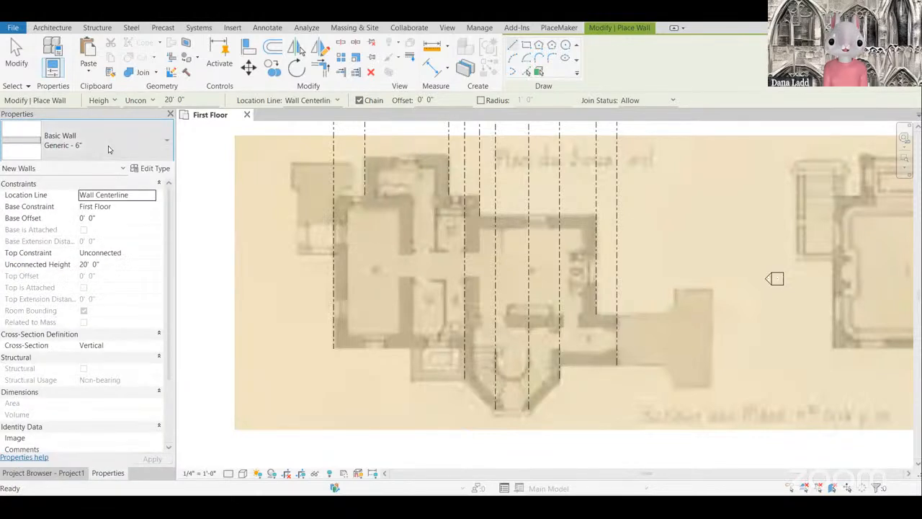
# Step: Undock the Properties palette from its shared tabs and dock it above the Project Browser
pyautogui.click(61, 476)
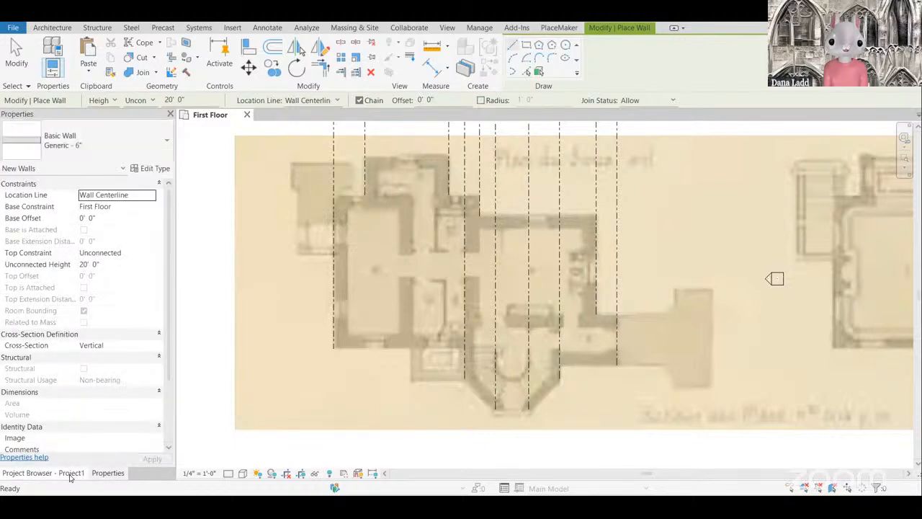
pyautogui.click(71, 475)
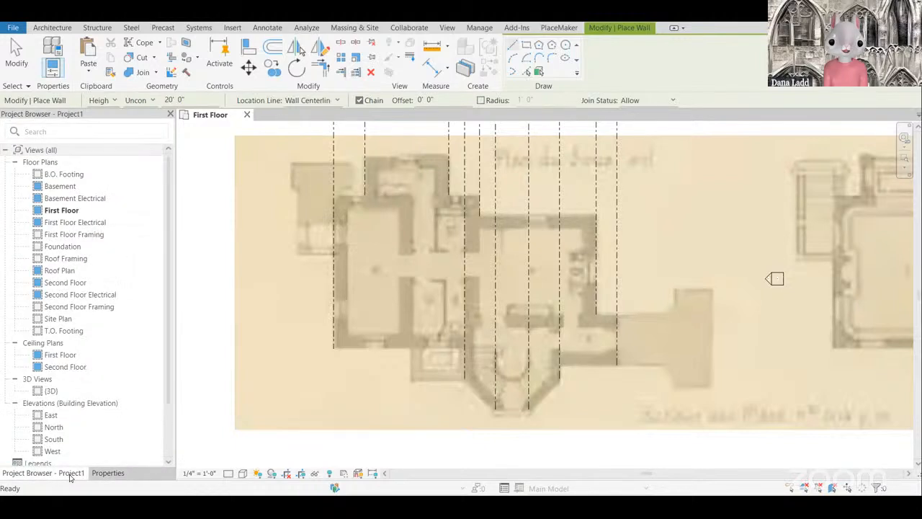
pyautogui.click(109, 474)
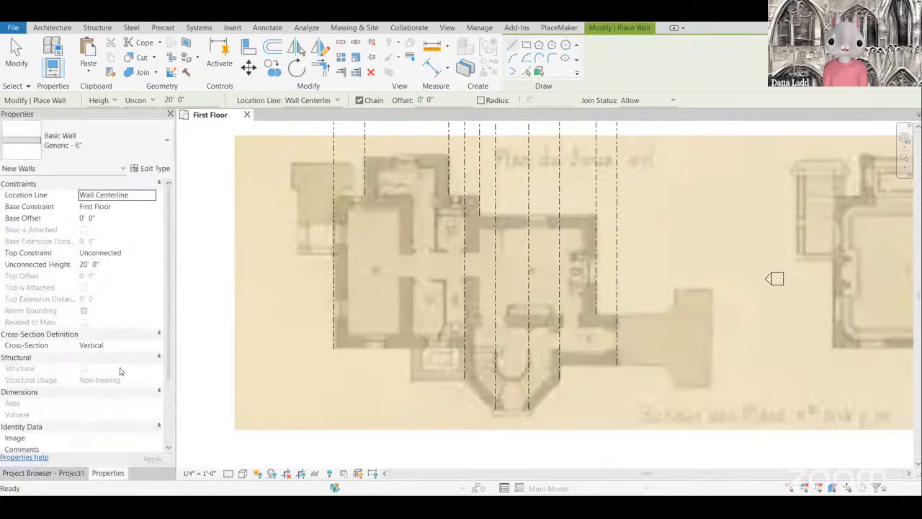
pyautogui.moveTo(121, 371); pyautogui.dragTo(85, 214)
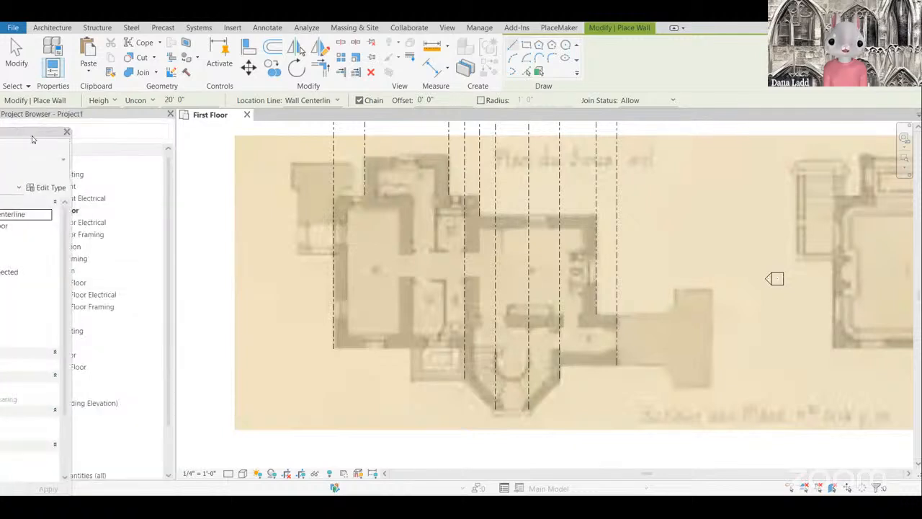
pyautogui.moveTo(32, 139); pyautogui.dragTo(110, 408)
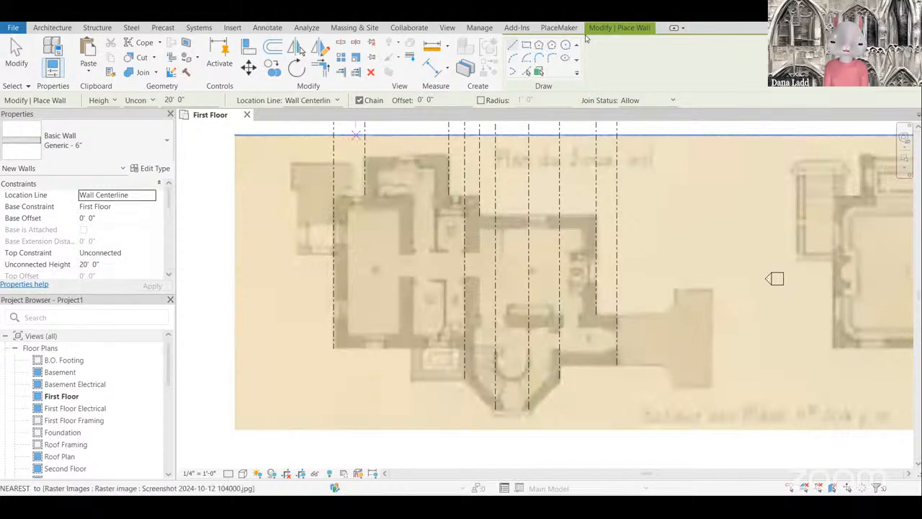
# Step: Hide the Properties palette and show it again through the user interface display settings
pyautogui.click(447, 28)
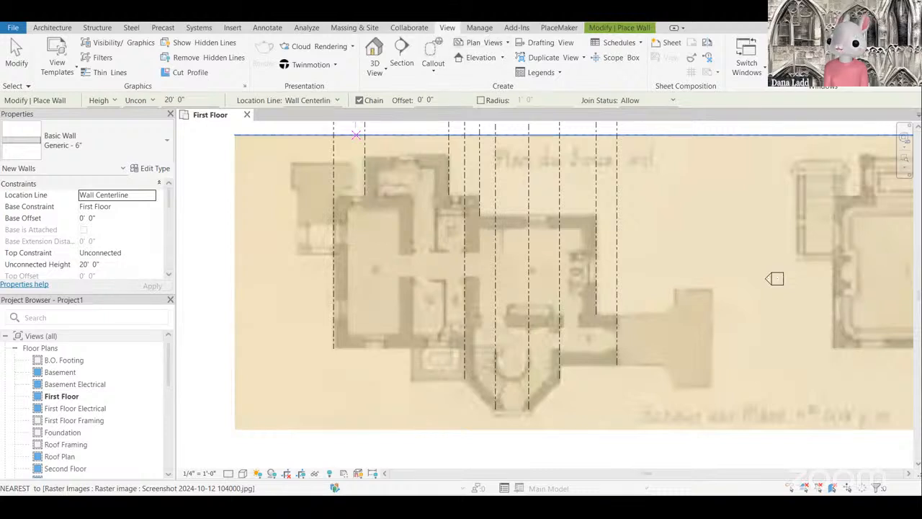
pyautogui.click(825, 65)
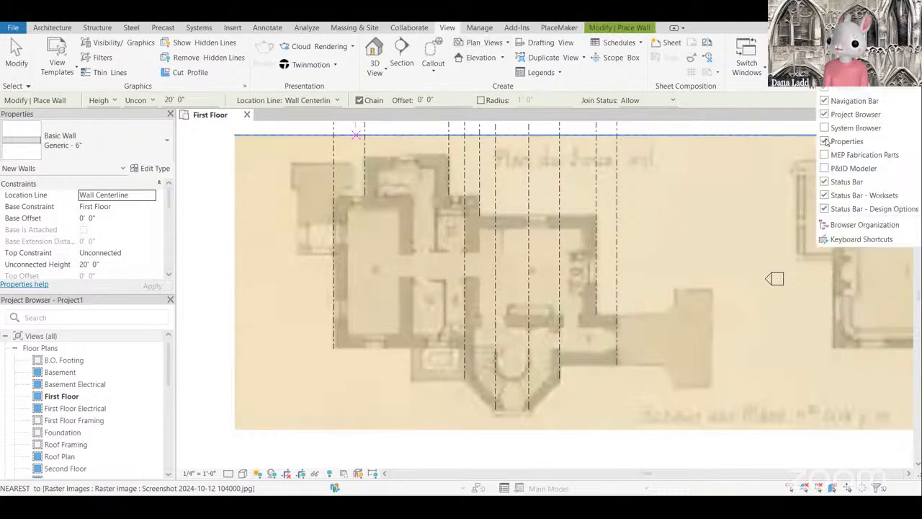
pyautogui.click(825, 142)
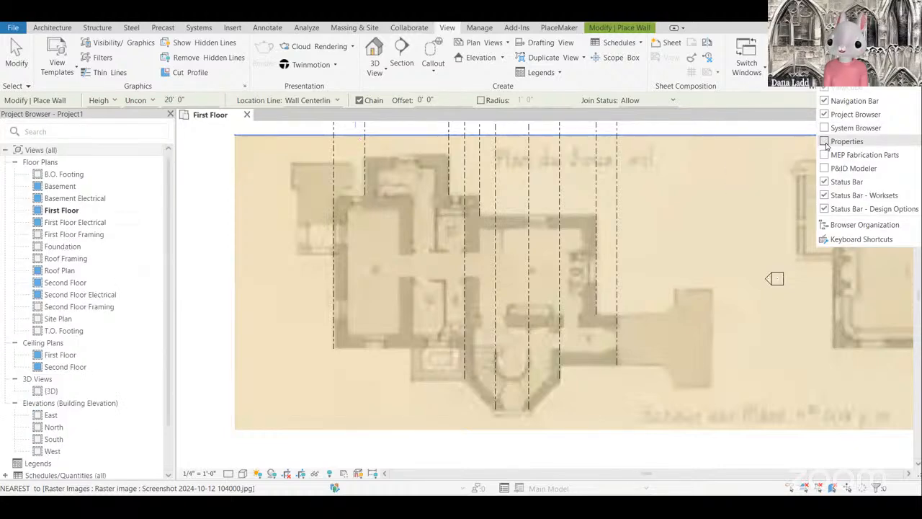
pyautogui.click(825, 141)
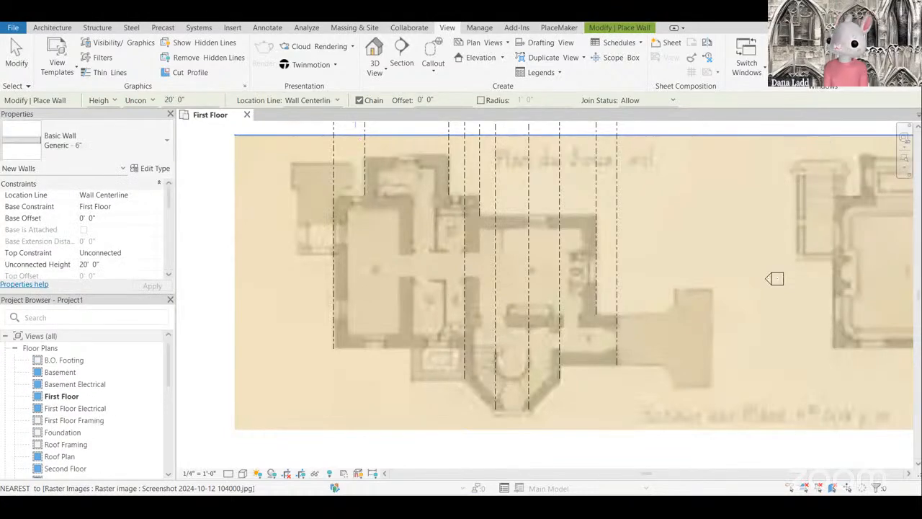
# Step: Hide the Project Browser through the user interface display settings
pyautogui.click(825, 65)
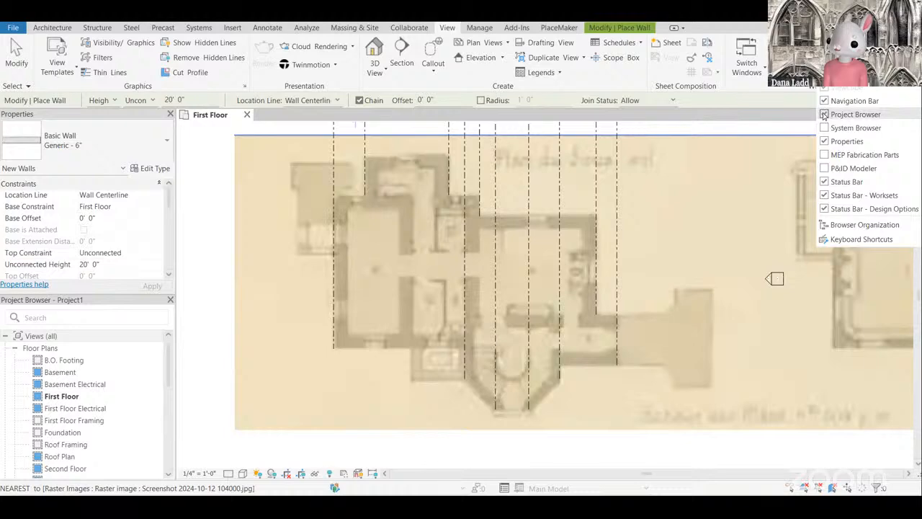
pyautogui.click(855, 114)
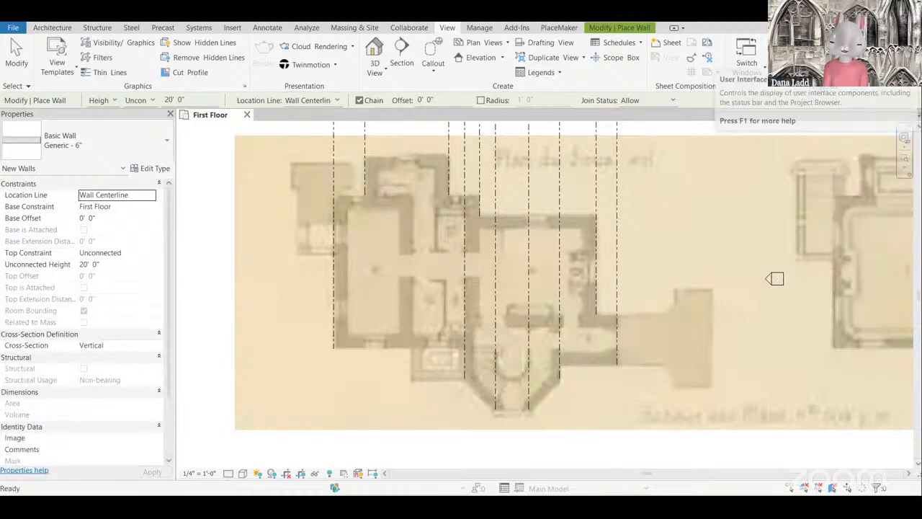
# Step: Show the Project Browser again through the user interface display settings and leave the wall placement
pyautogui.click(825, 65)
pyautogui.click(826, 114)
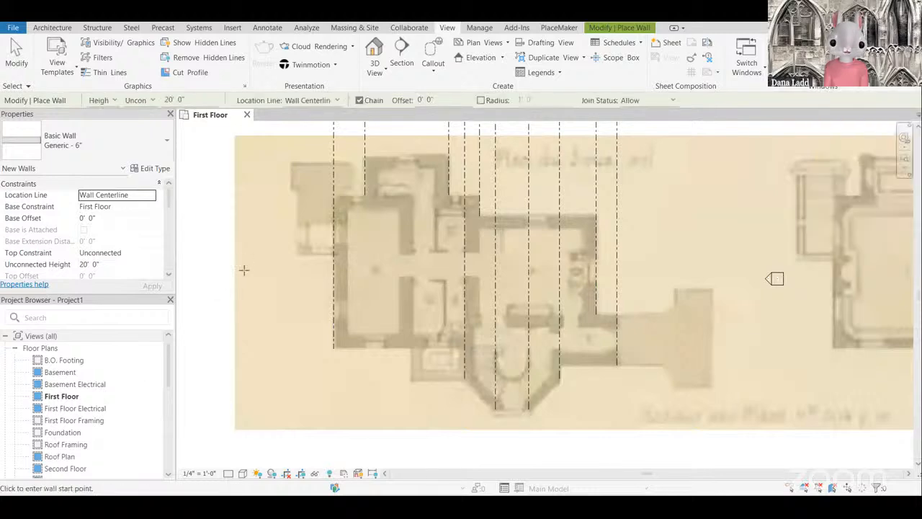
pyautogui.scroll(-3, 238, 272)
pyautogui.scroll(3, 216, 270)
pyautogui.press('Escape')
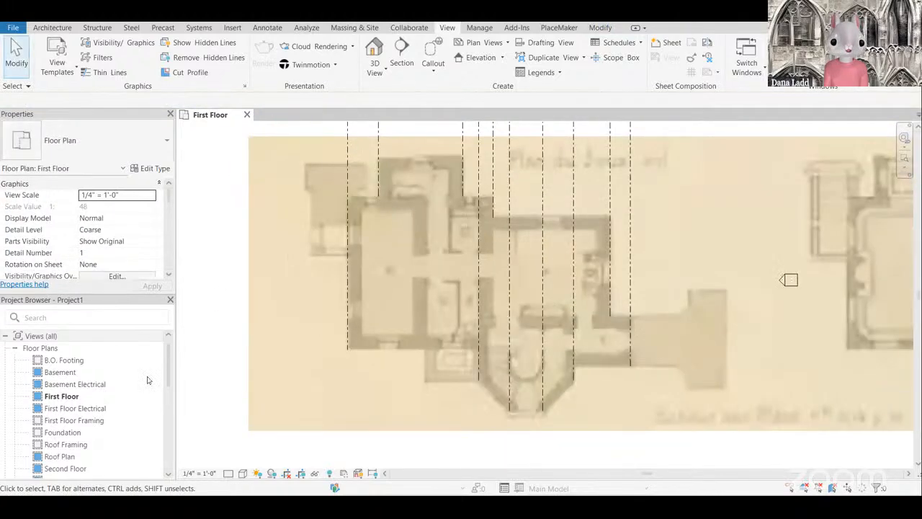
pyautogui.scroll(-3, 226, 307)
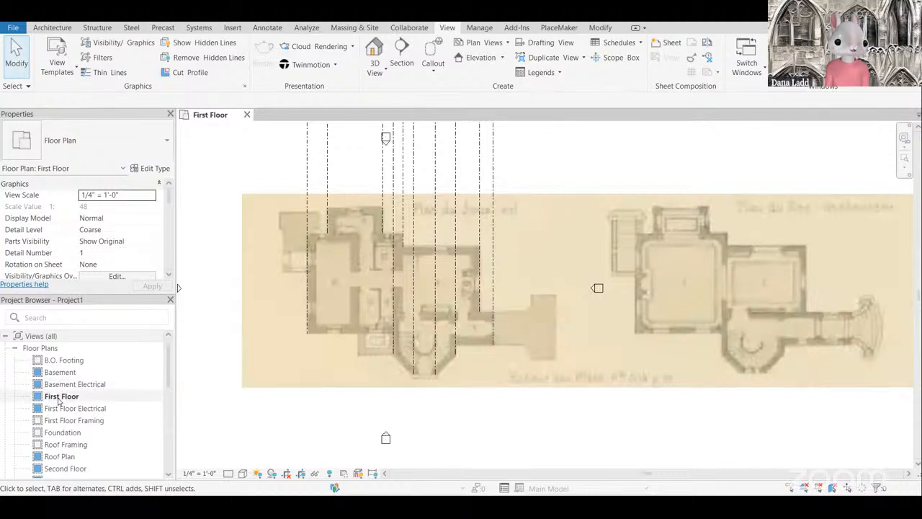
pyautogui.click(108, 397)
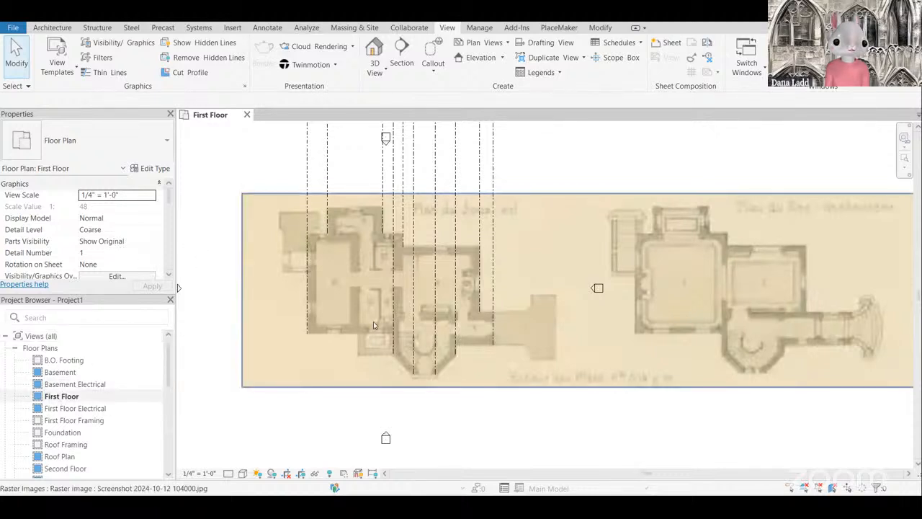
pyautogui.scroll(-1, 374, 321)
pyautogui.click(54, 28)
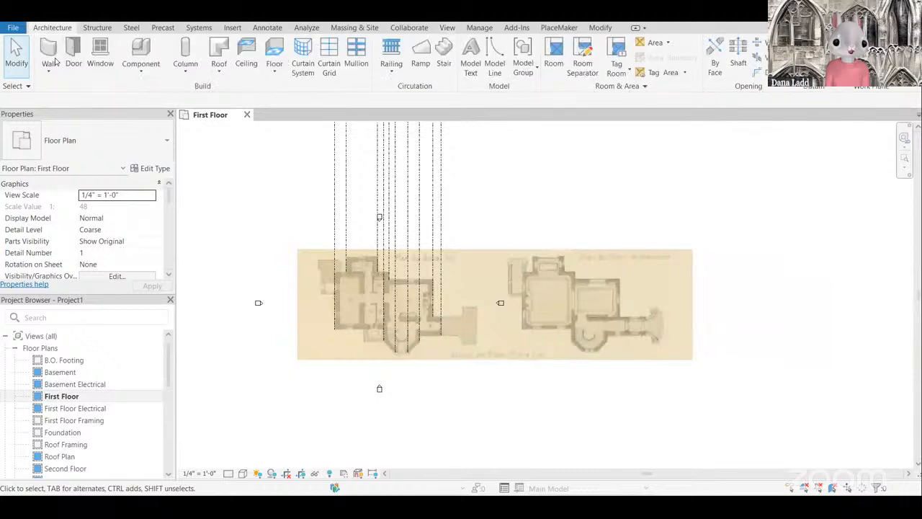
pyautogui.click(53, 52)
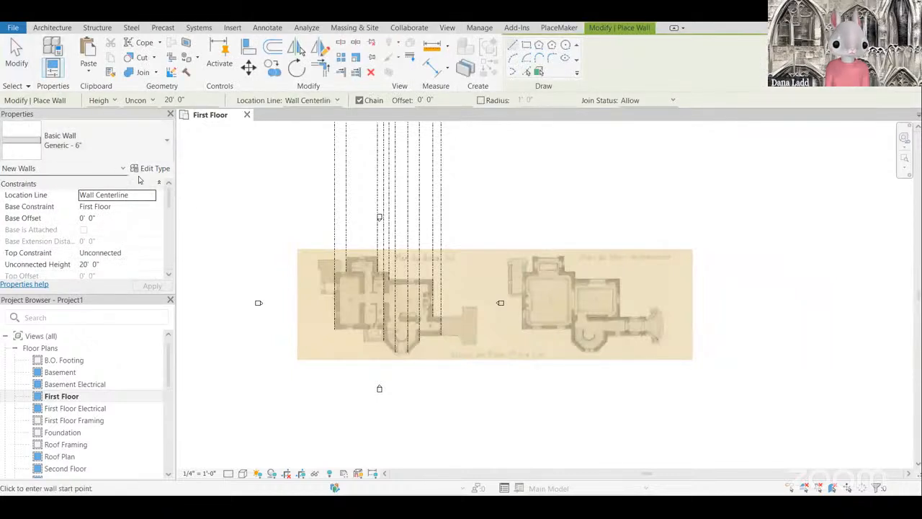
pyautogui.scroll(5, 353, 314)
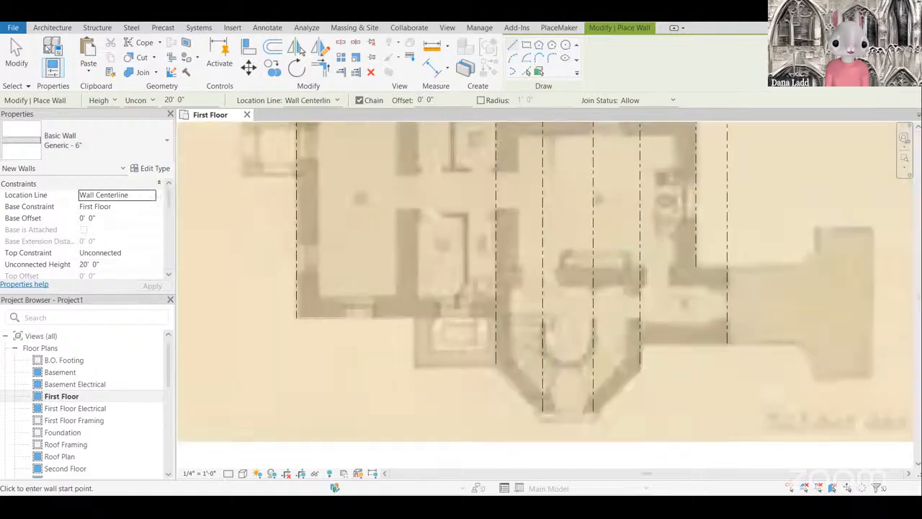
pyautogui.press('Escape')
pyautogui.press('Escape')
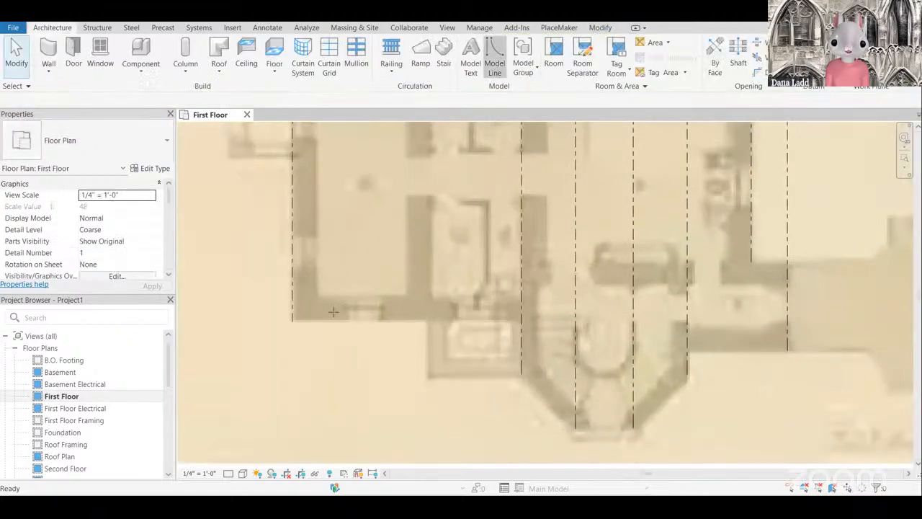
# Step: Measure the thickness of the lower exterior wall on the ground floor plan print with a temporary model line
pyautogui.click(495, 58)
pyautogui.scroll(2, 305, 282)
pyautogui.click(321, 288)
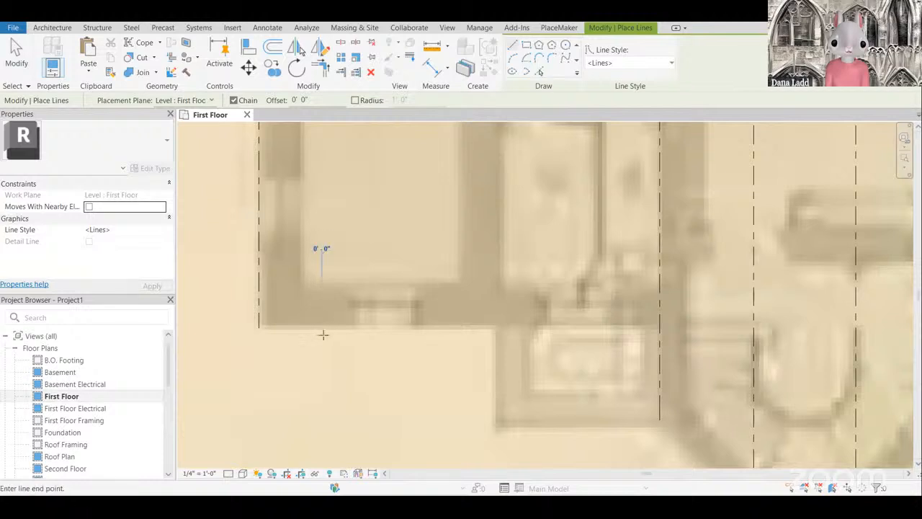
pyautogui.scroll(3, 323, 328)
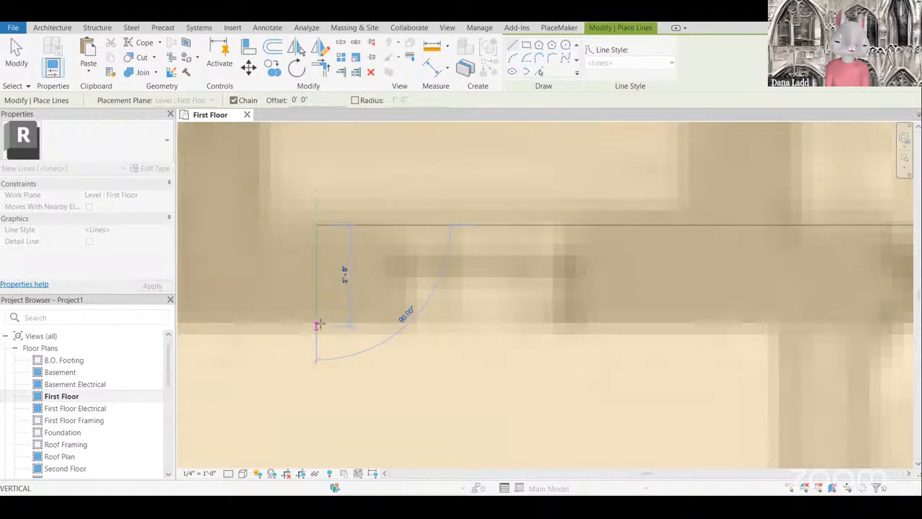
pyautogui.scroll(-3, 319, 323)
pyautogui.scroll(-5, 337, 323)
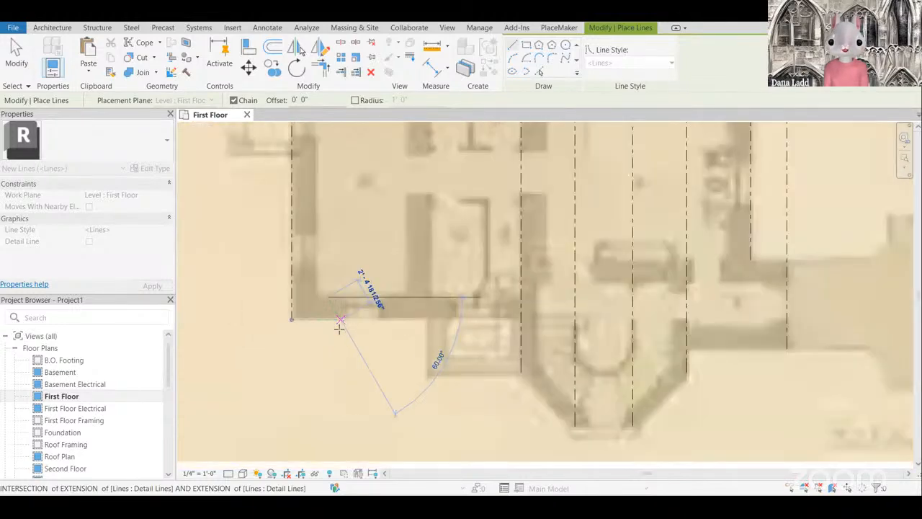
pyautogui.scroll(5, 356, 320)
pyautogui.press('Escape')
pyautogui.press('Escape')
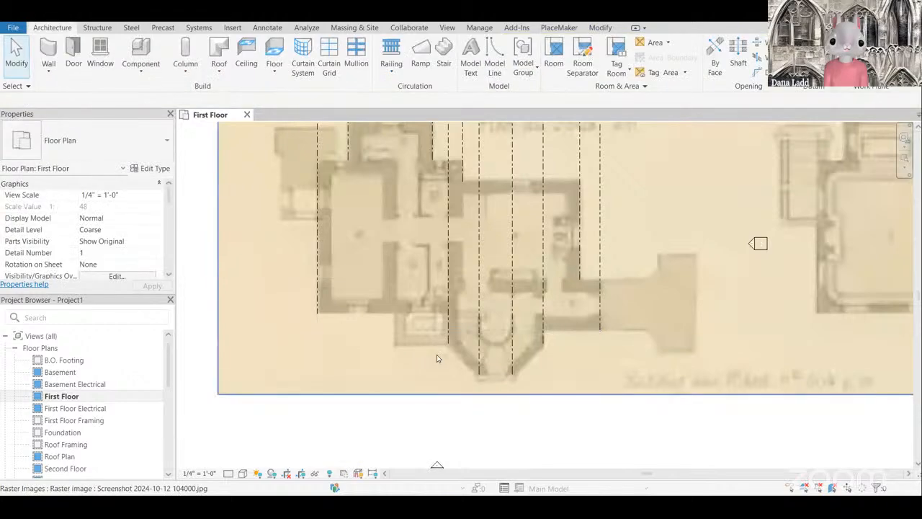
pyautogui.scroll(5, 436, 360)
pyautogui.scroll(-3, 416, 359)
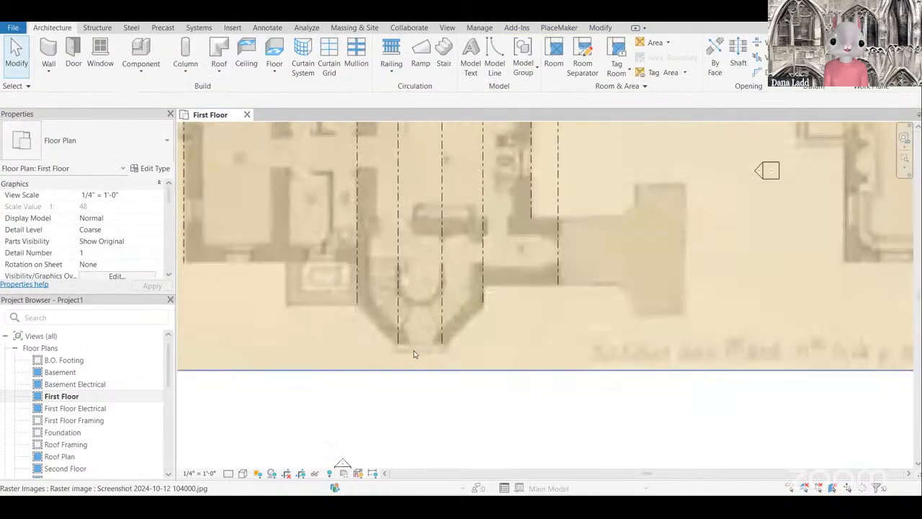
pyautogui.scroll(2, 433, 345)
pyautogui.scroll(-5, 414, 372)
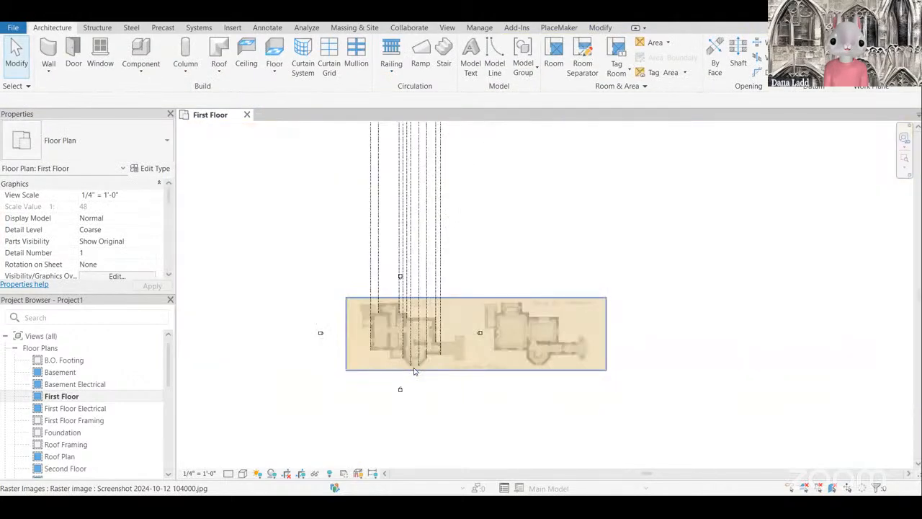
pyautogui.scroll(3, 445, 199)
pyautogui.scroll(-2, 417, 291)
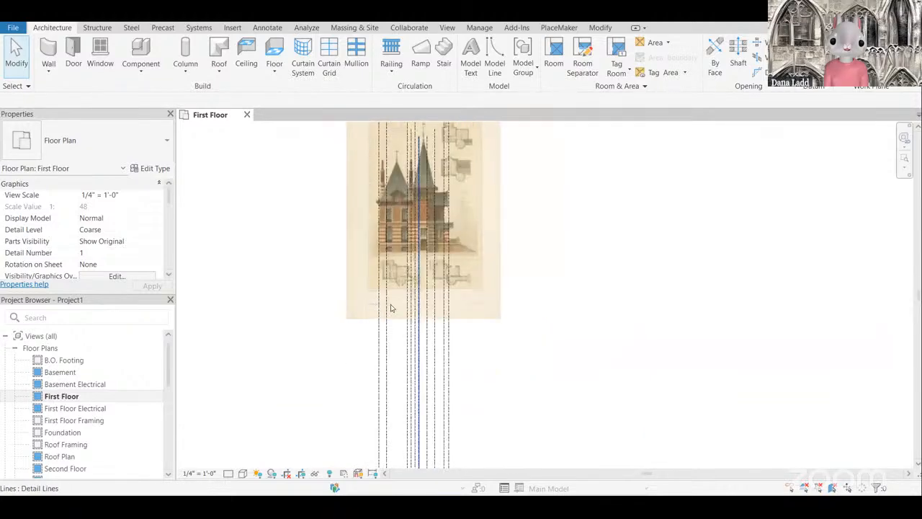
# Step: Measure the doorway width at the base of the stair bay in the larger plan image with a temporary model line
pyautogui.scroll(3, 417, 292)
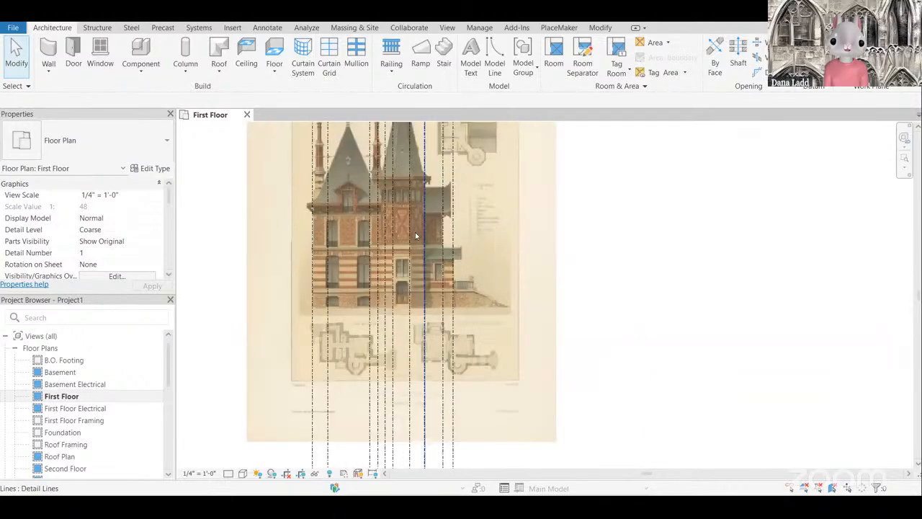
pyautogui.moveTo(372, 279); pyautogui.dragTo(388, 231, button='middle')
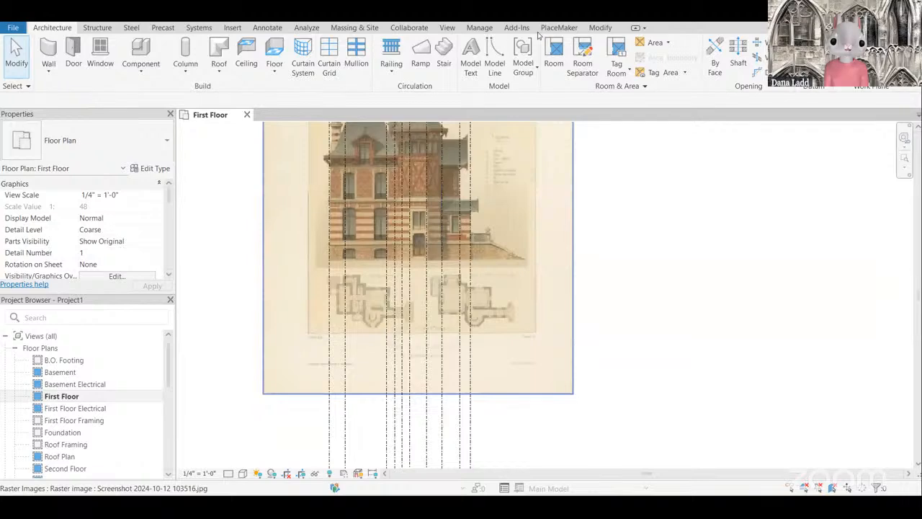
pyautogui.scroll(3, 403, 185)
pyautogui.scroll(-4, 390, 210)
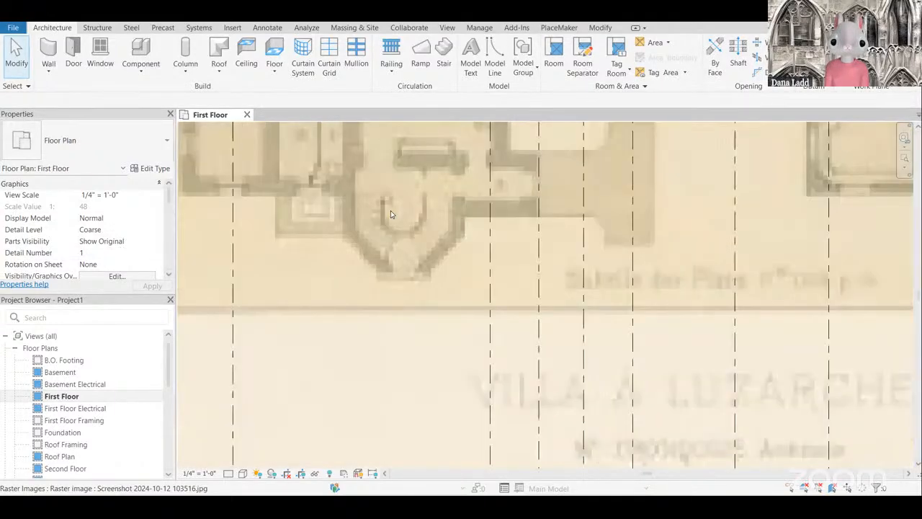
pyautogui.scroll(-2, 402, 314)
pyautogui.scroll(5, 474, 373)
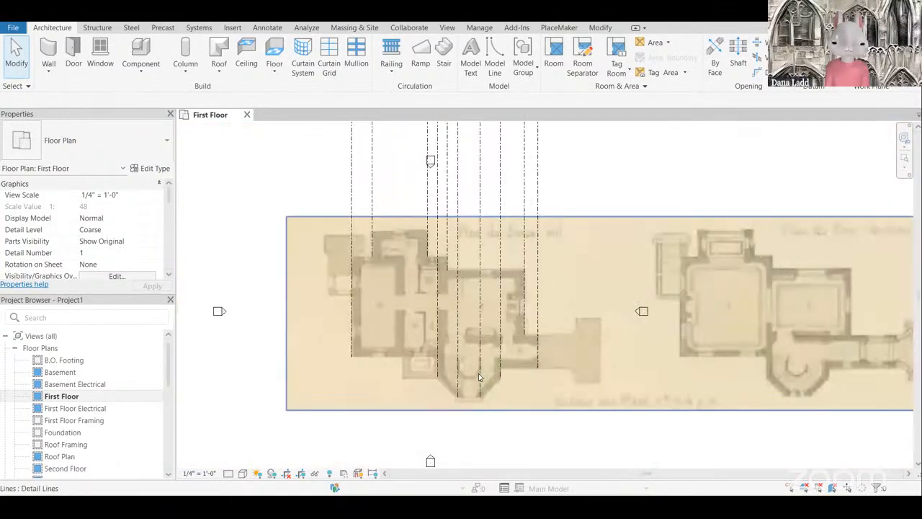
pyautogui.scroll(-1, 494, 375)
pyautogui.scroll(4, 468, 380)
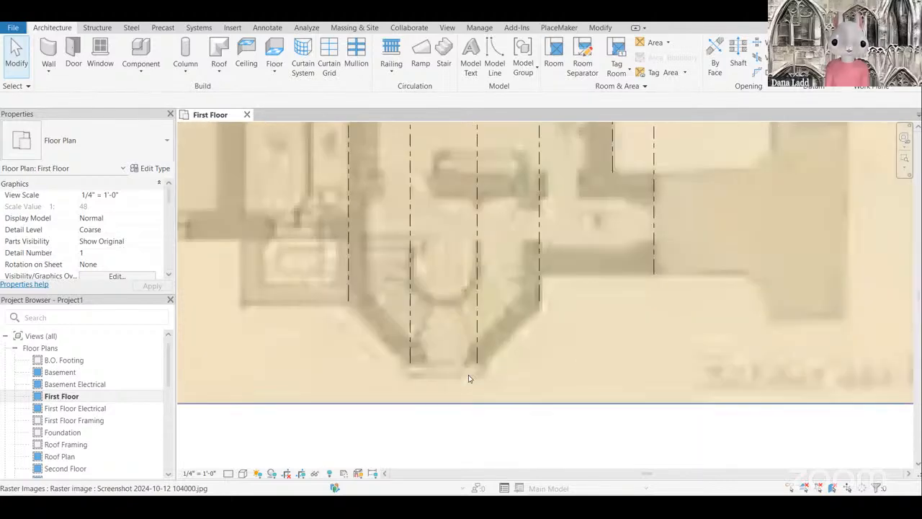
pyautogui.scroll(2, 460, 326)
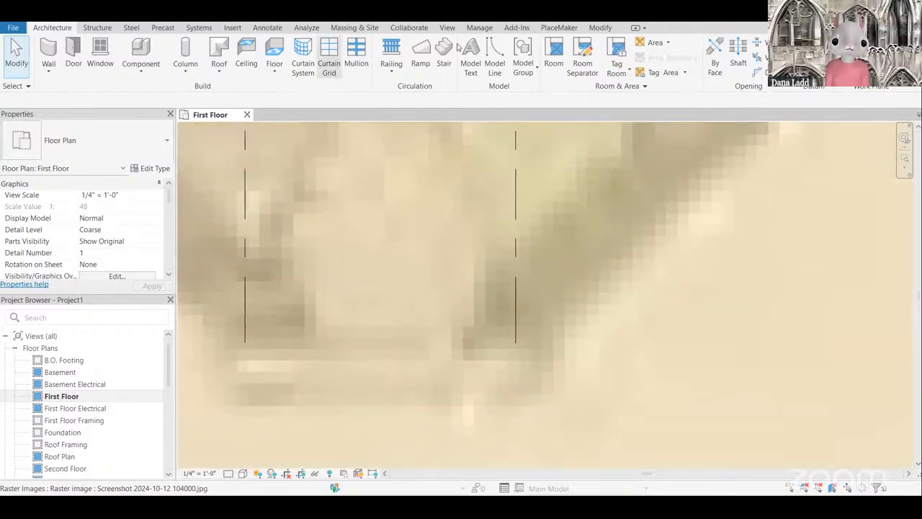
pyautogui.click(494, 57)
pyautogui.click(307, 332)
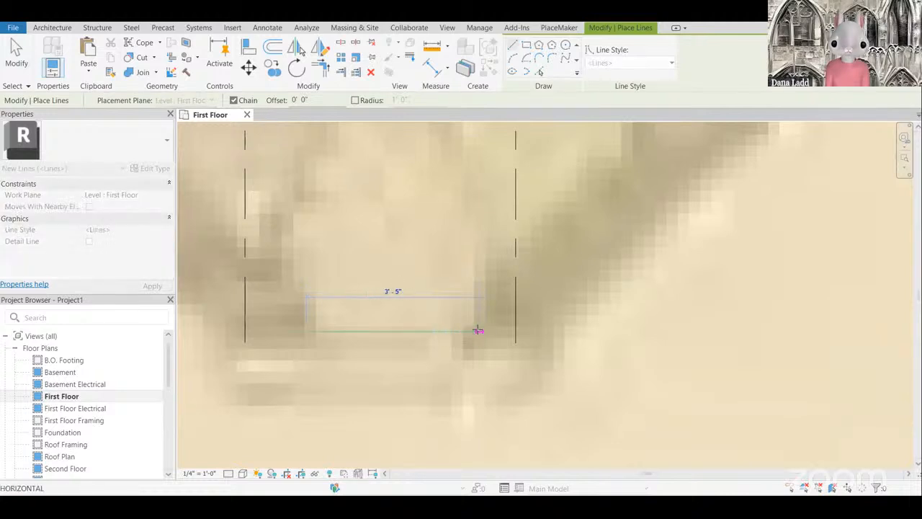
pyautogui.scroll(-5, 477, 330)
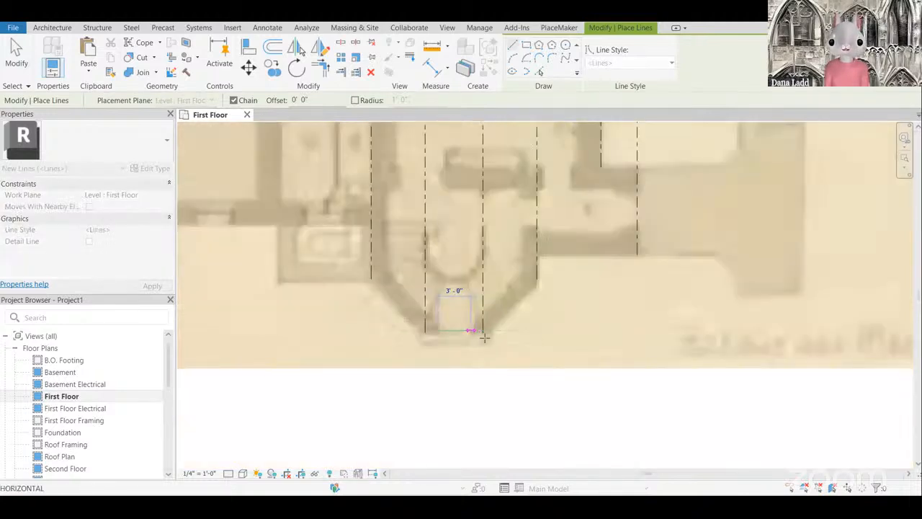
pyautogui.press('Escape')
# Step: Measure the thickness of the lower-left exterior wall in the larger plan image with a temporary model line
pyautogui.scroll(5, 310, 291)
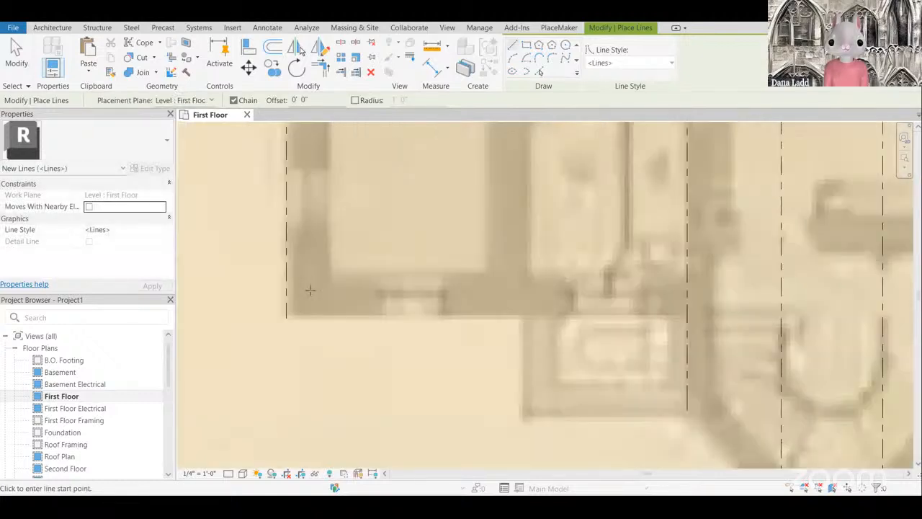
pyautogui.scroll(2, 335, 278)
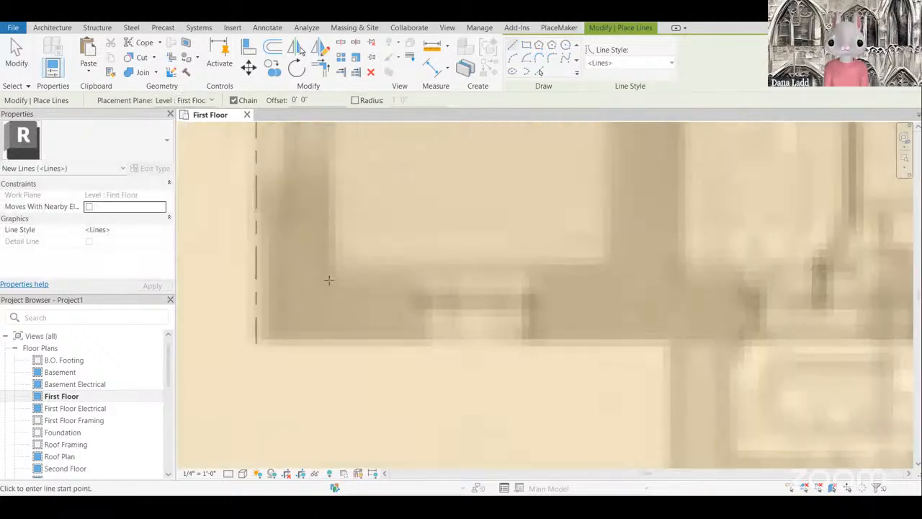
pyautogui.click(341, 275)
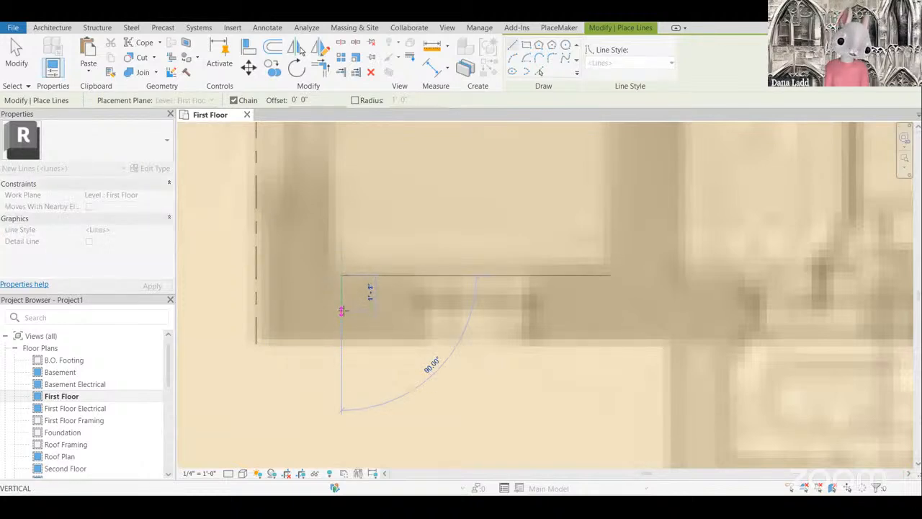
pyautogui.scroll(-2, 346, 315)
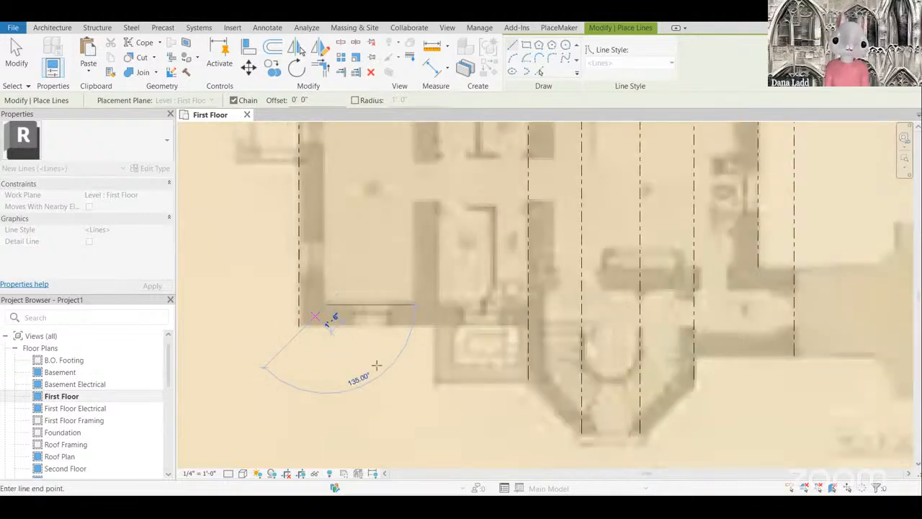
pyautogui.scroll(-6, 340, 345)
pyautogui.press('Escape')
# Step: Measure the width of the ground-level entrance door in the elevation image with a temporary line, and leave the line command
pyautogui.scroll(6, 320, 271)
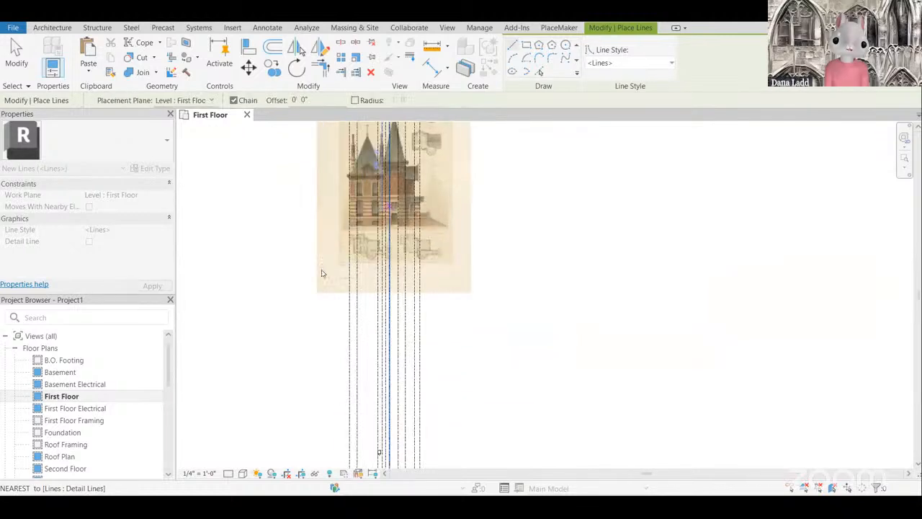
pyautogui.scroll(3, 398, 226)
pyautogui.click(321, 271)
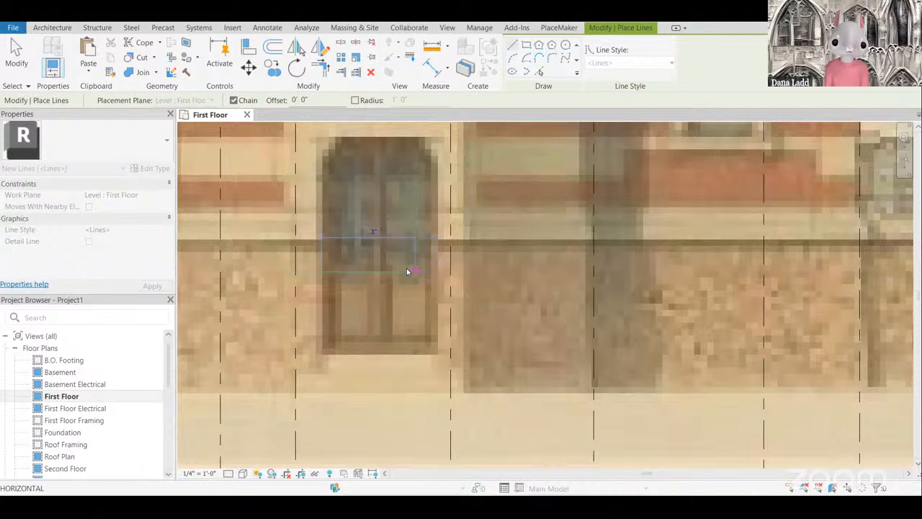
pyautogui.scroll(-2, 427, 245)
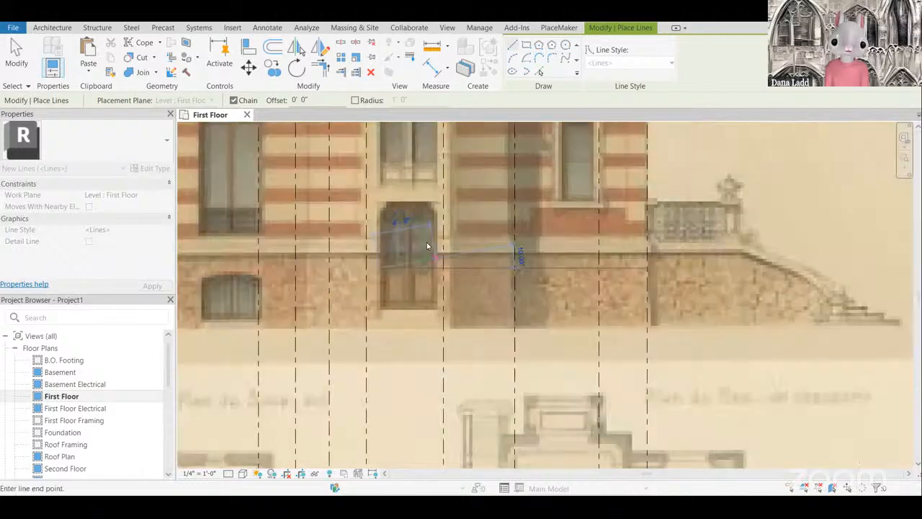
pyautogui.press('Escape')
pyautogui.press('Escape')
# Step: Select the floor plan image together with the elevation image and all the vertical guide lines
pyautogui.scroll(-5, 428, 244)
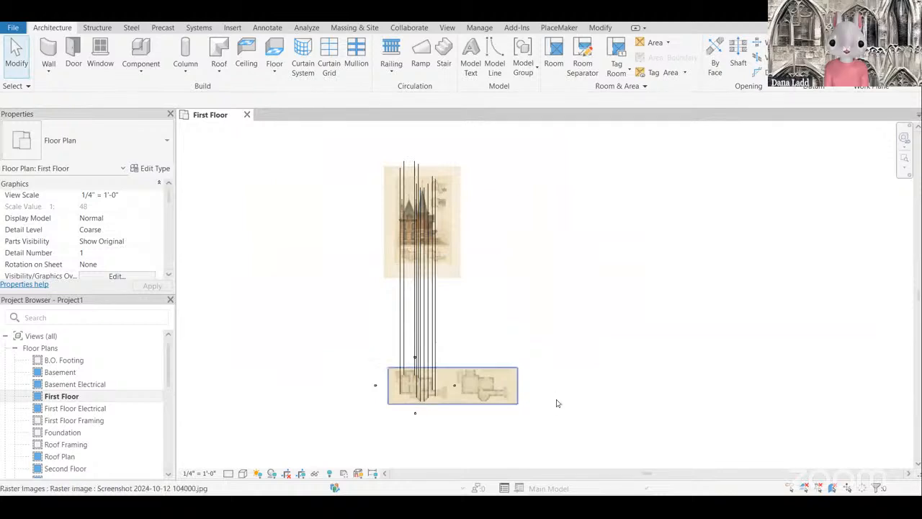
pyautogui.click(490, 369)
pyautogui.keyDown('ctrl'); pyautogui.moveTo(513, 241); pyautogui.dragTo(356, 290); pyautogui.keyUp('ctrl')
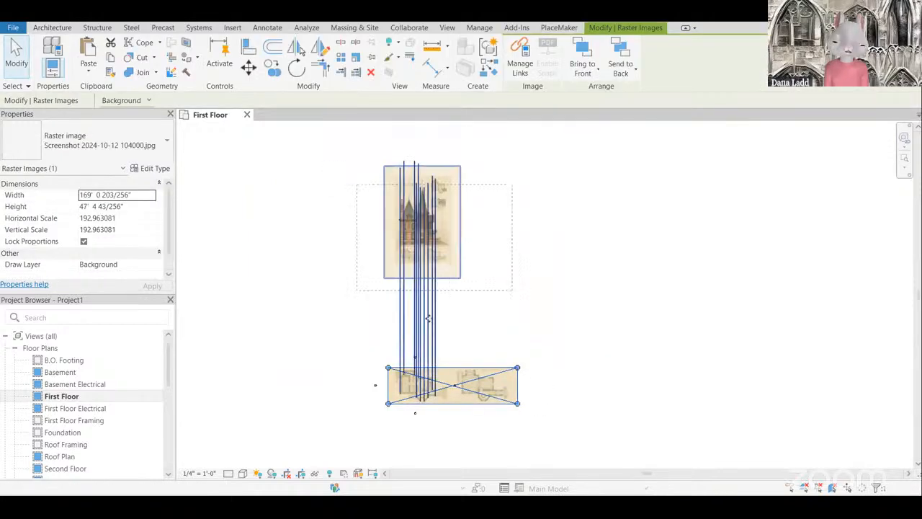
pyautogui.scroll(6, 411, 225)
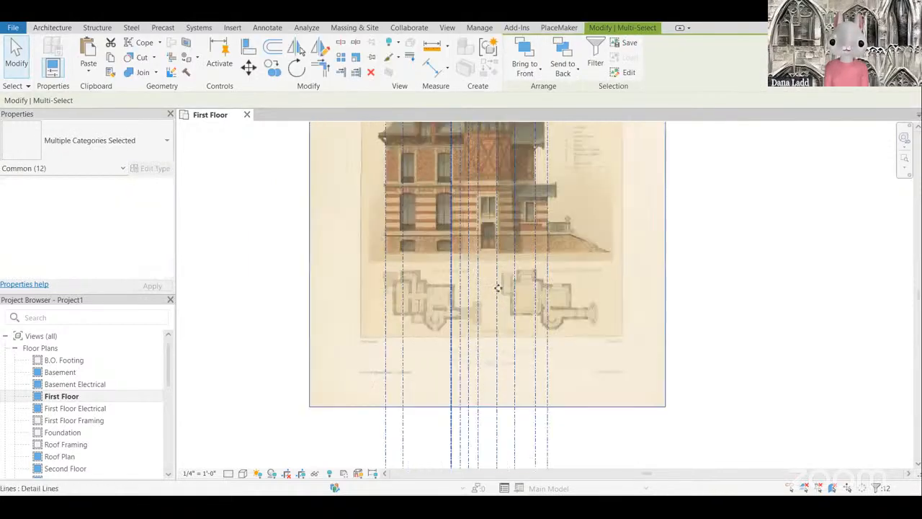
pyautogui.scroll(4, 484, 269)
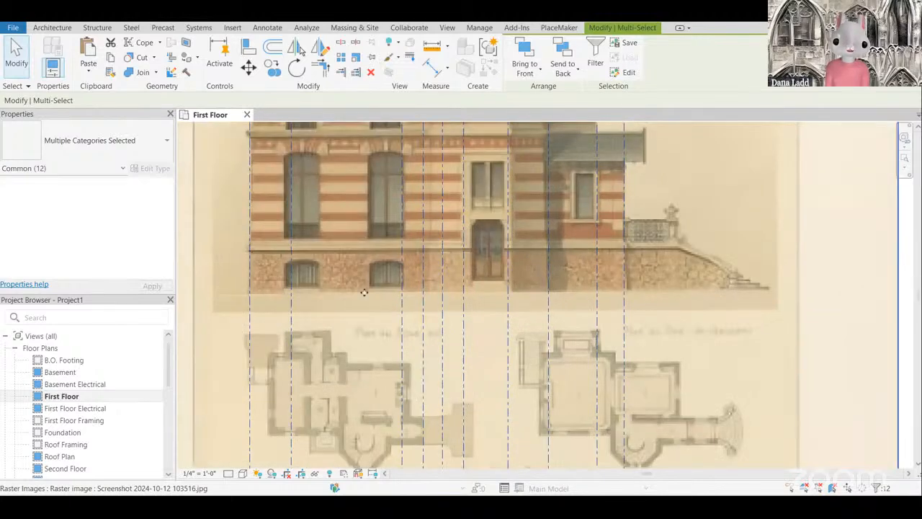
pyautogui.scroll(-2, 364, 291)
pyautogui.scroll(-3, 339, 339)
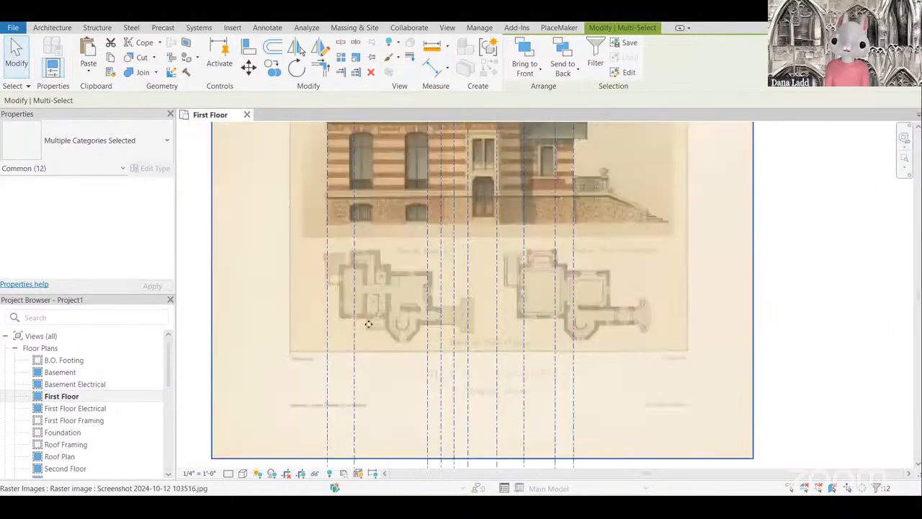
pyautogui.scroll(5, 348, 255)
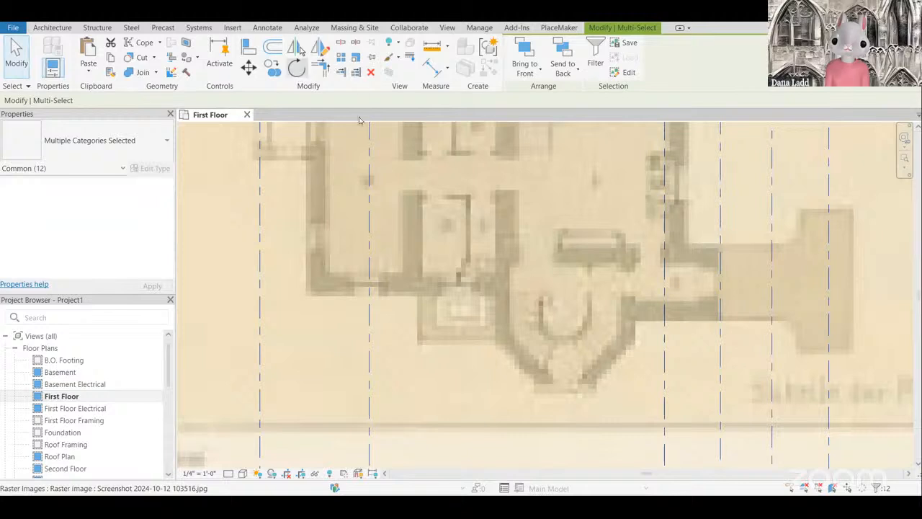
pyautogui.scroll(4, 336, 269)
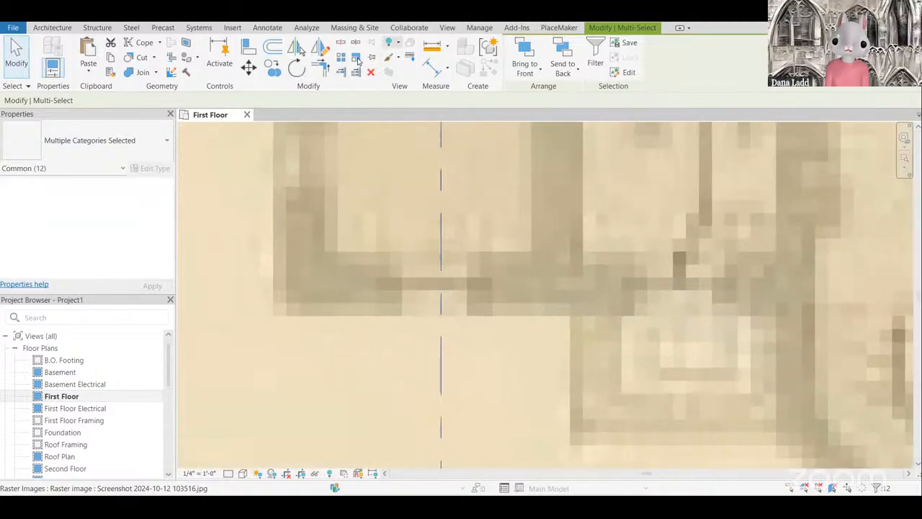
pyautogui.click(355, 58)
pyautogui.scroll(3, 354, 263)
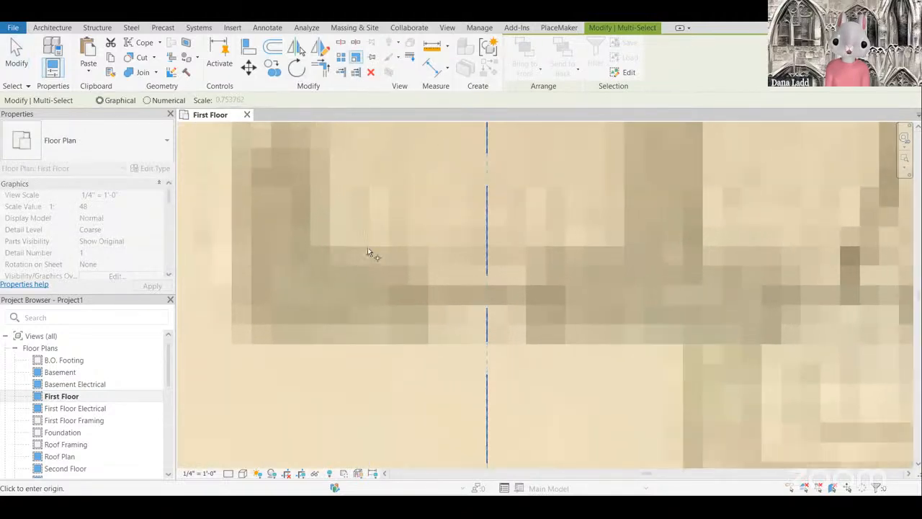
pyautogui.scroll(1, 366, 242)
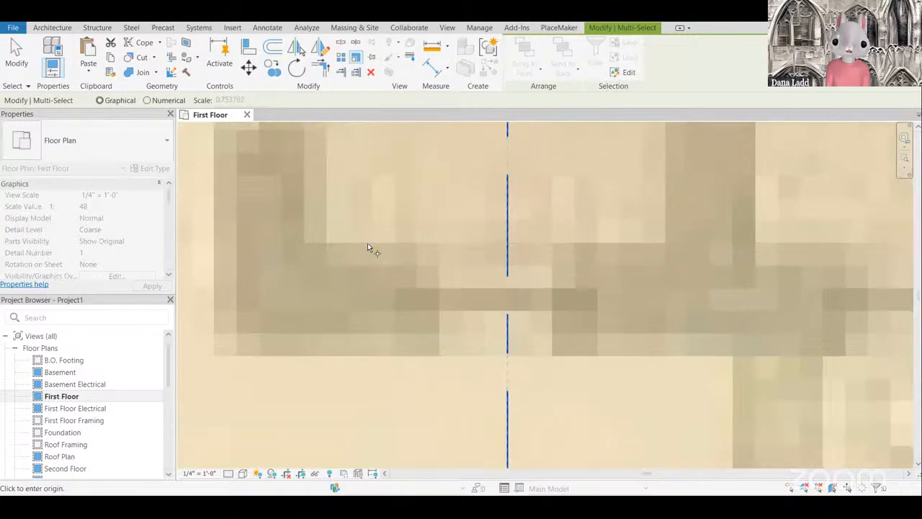
pyautogui.click(368, 243)
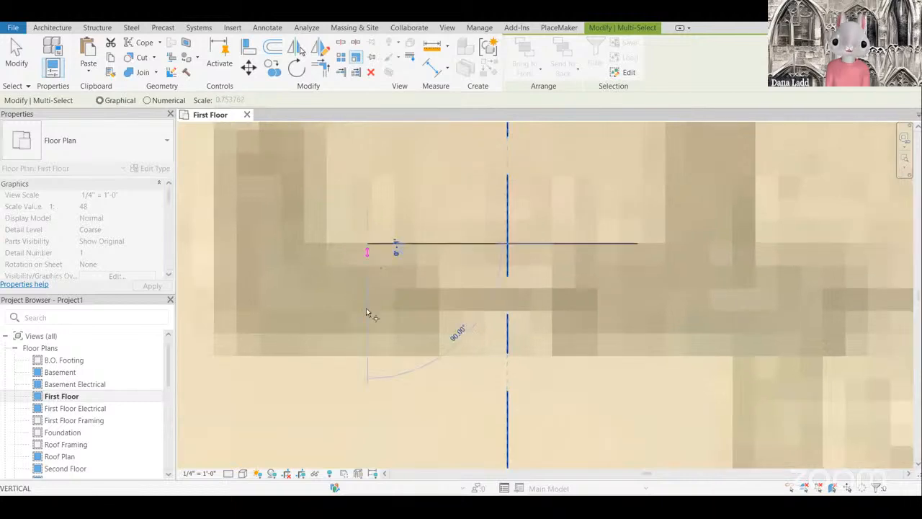
pyautogui.click(366, 356)
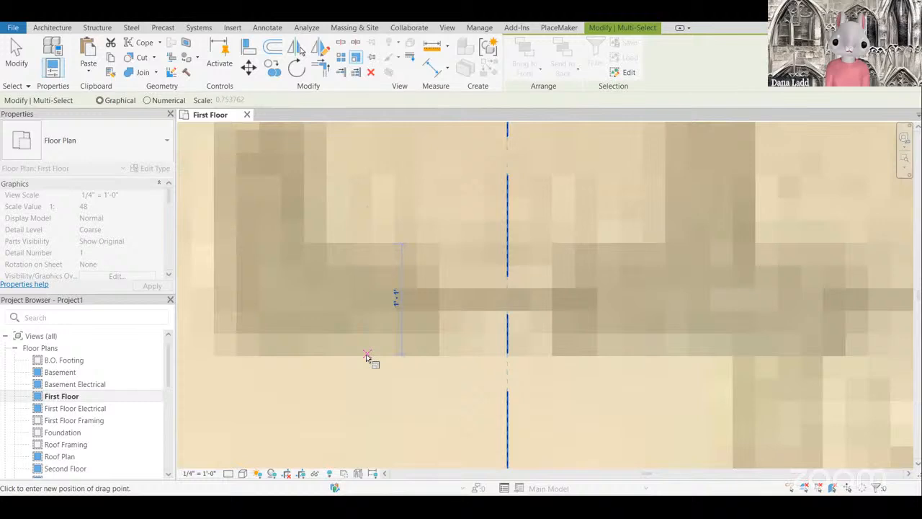
pyautogui.scroll(-3, 415, 202)
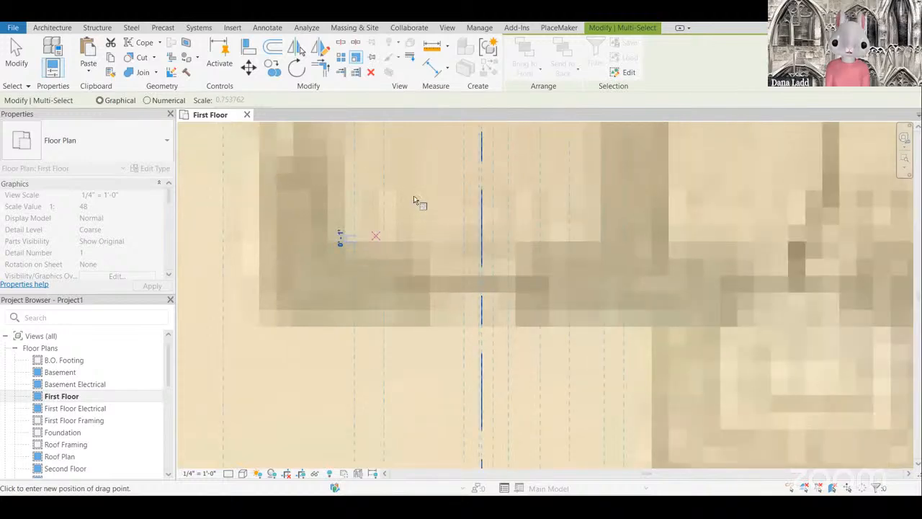
pyautogui.scroll(-5, 415, 199)
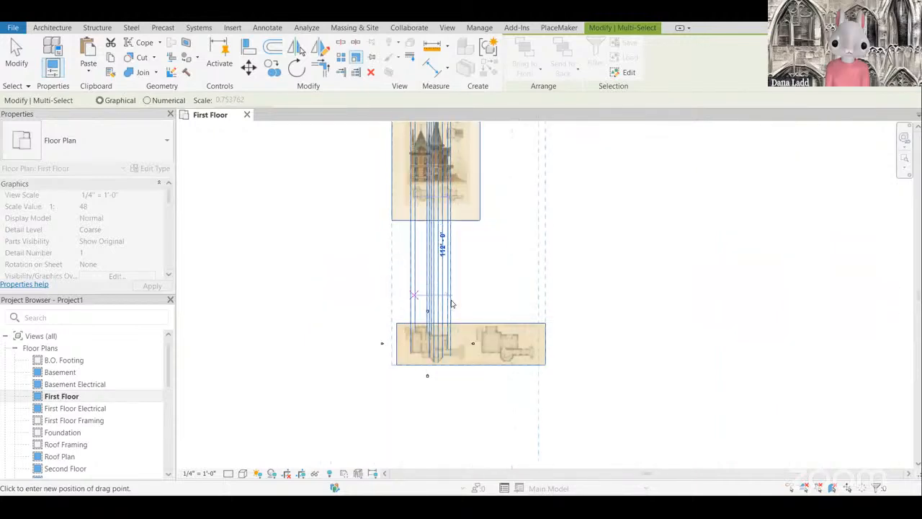
pyautogui.click(421, 286)
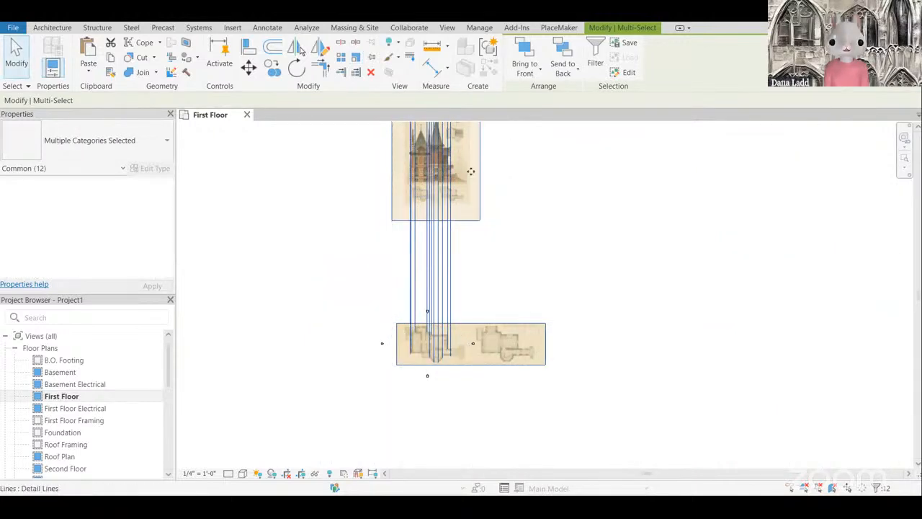
# Step: Scale the selected images and guide lines graphically so the plan's lower exterior wall becomes 1'-0" thick, and clear the selection
pyautogui.scroll(5, 434, 166)
pyautogui.scroll(4, 435, 223)
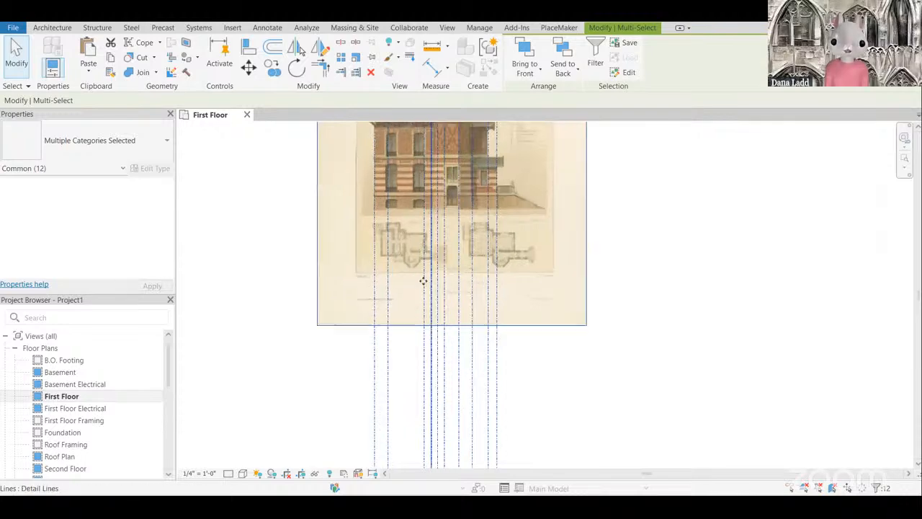
pyautogui.scroll(-3, 597, 241)
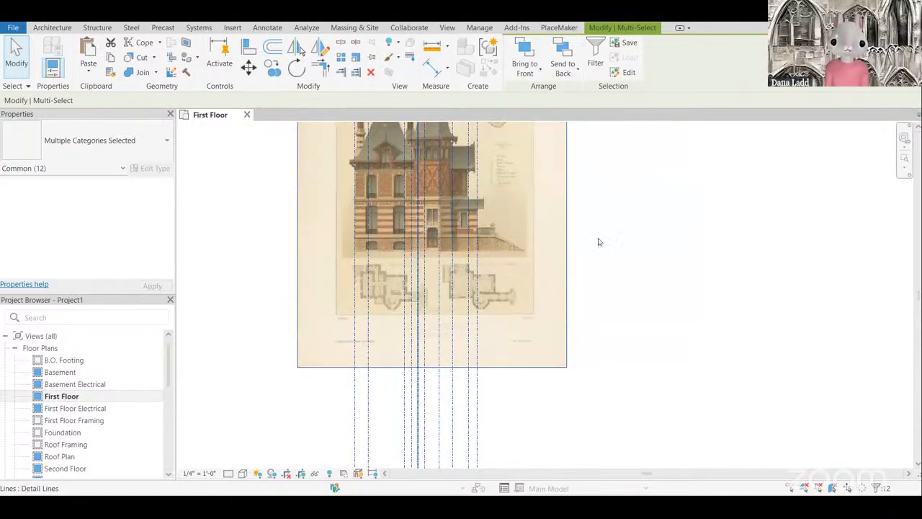
pyautogui.scroll(-5, 490, 216)
pyautogui.scroll(3, 487, 283)
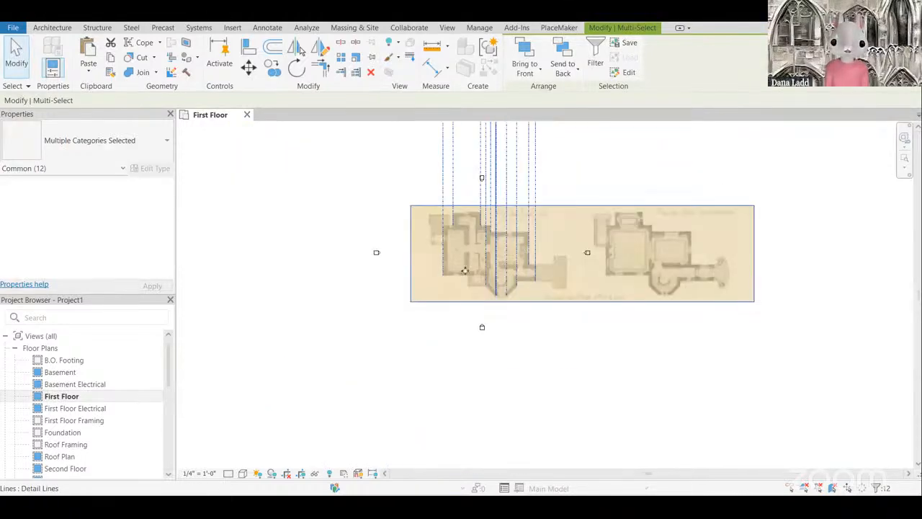
pyautogui.scroll(3, 462, 273)
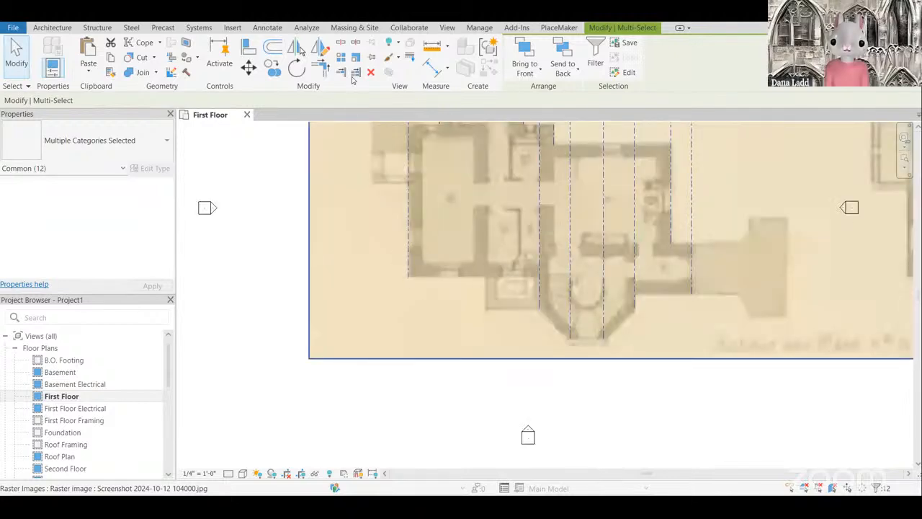
pyautogui.scroll(4, 427, 280)
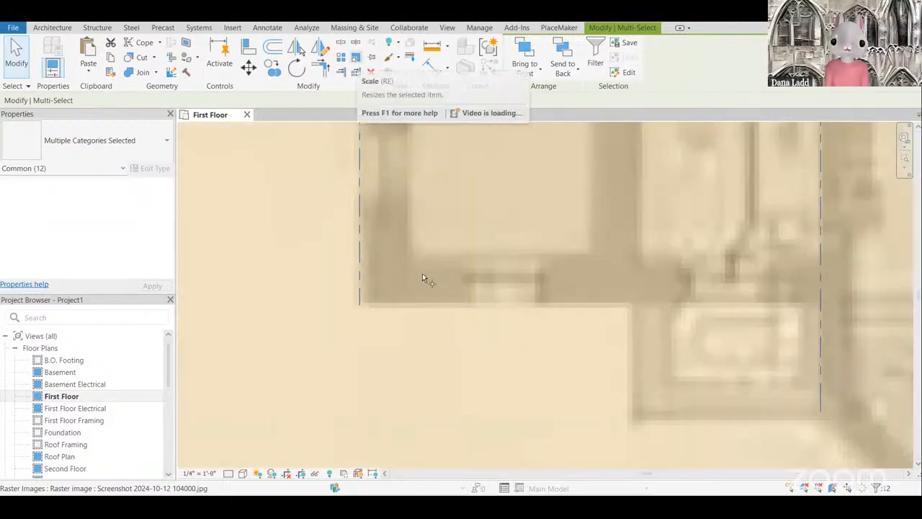
pyautogui.scroll(2, 423, 273)
pyautogui.click(428, 247)
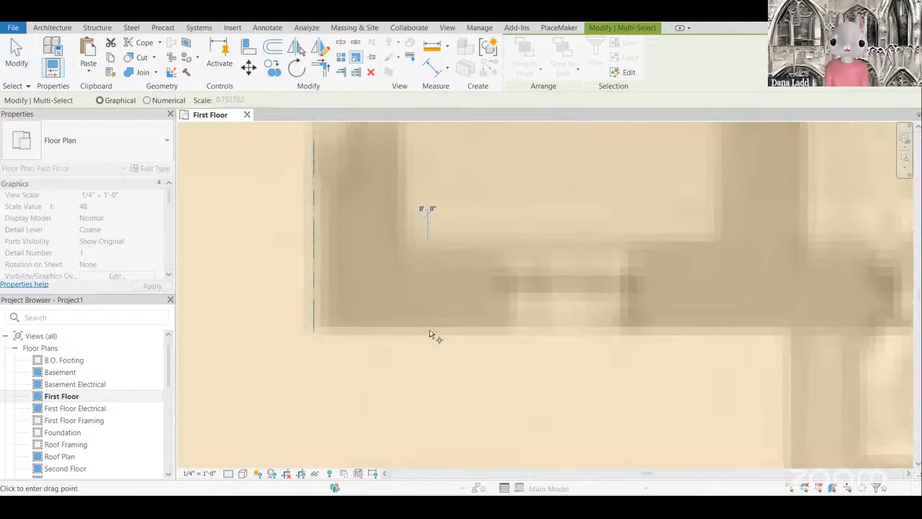
pyautogui.click(431, 332)
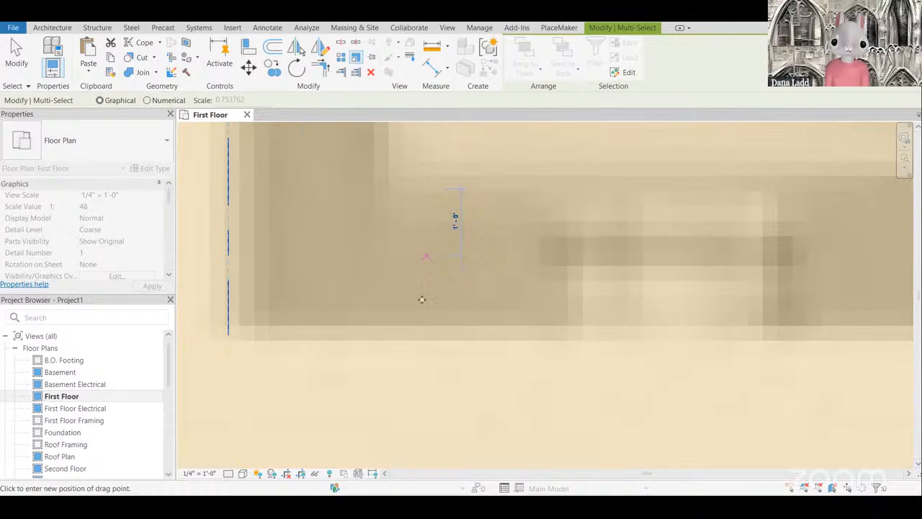
pyautogui.click(426, 329)
pyautogui.scroll(-4, 447, 346)
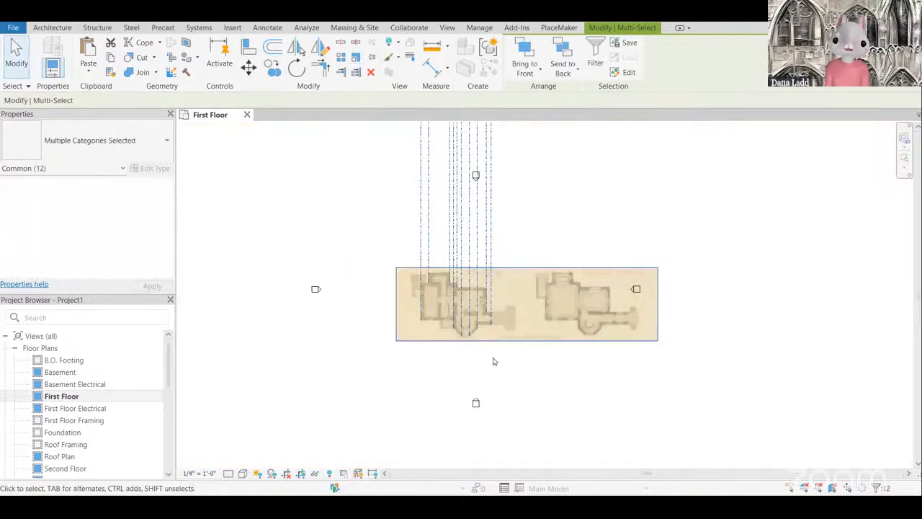
pyautogui.click(482, 367)
# Step: Measure the width of the ground-level entrance door in the scaled elevation image with a temporary model line
pyautogui.scroll(-3, 479, 365)
pyautogui.scroll(2, 481, 267)
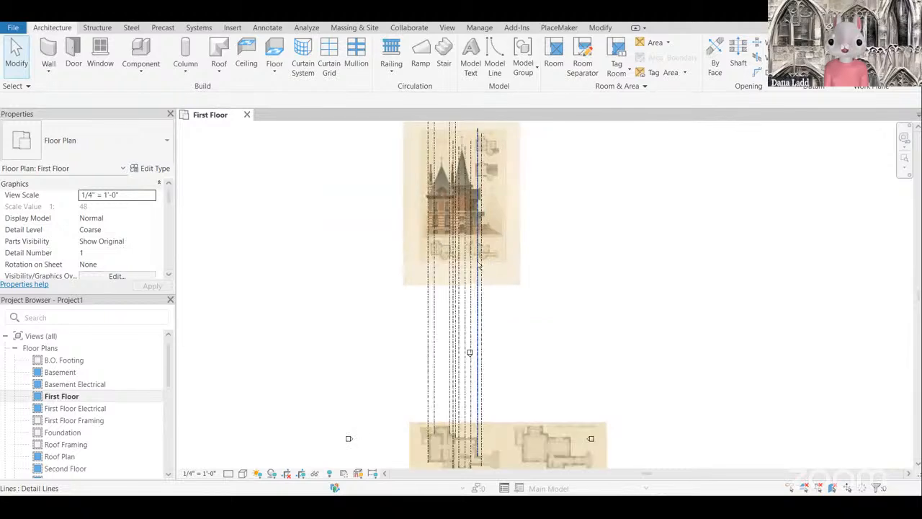
pyautogui.scroll(2, 479, 266)
pyautogui.scroll(2, 425, 216)
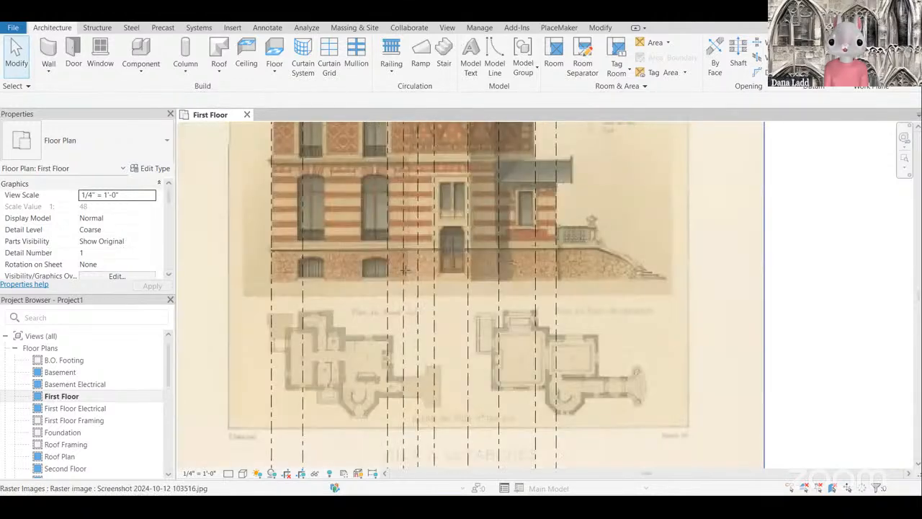
pyautogui.press('l')
pyautogui.press('i')
pyautogui.scroll(3, 369, 311)
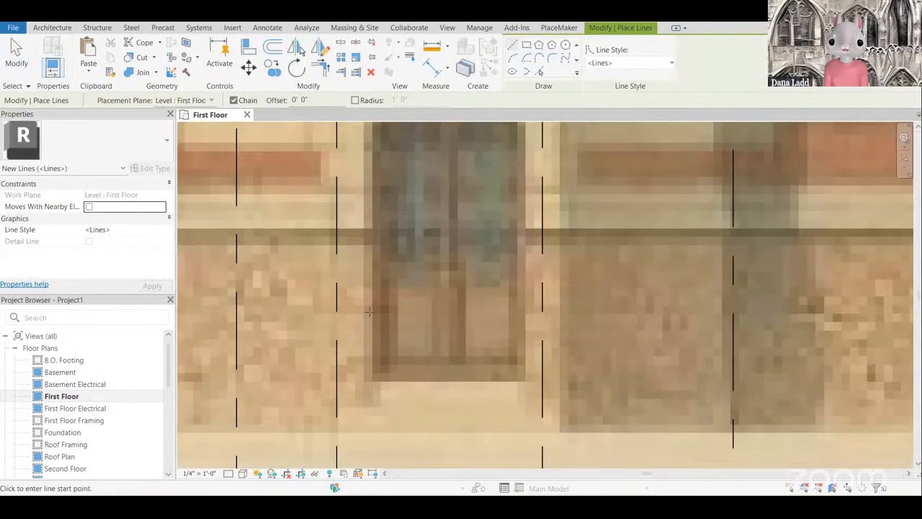
pyautogui.click(372, 311)
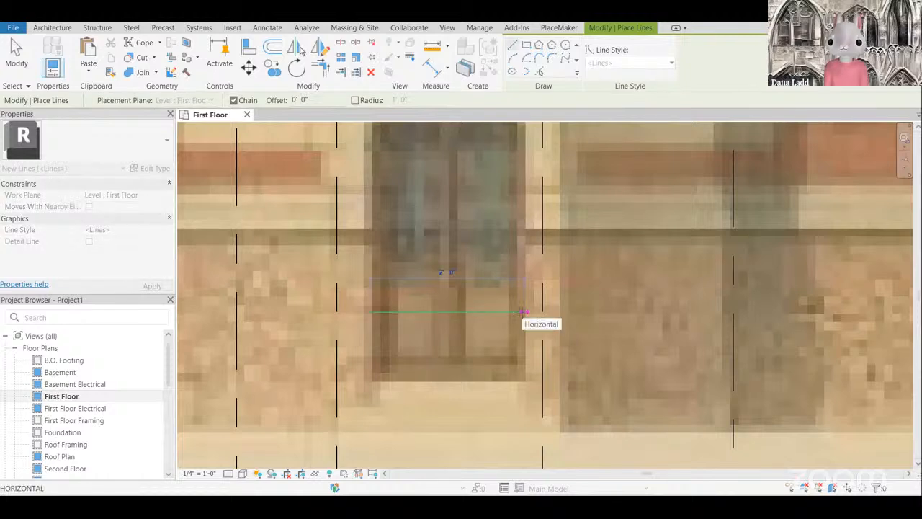
pyautogui.scroll(-3, 522, 311)
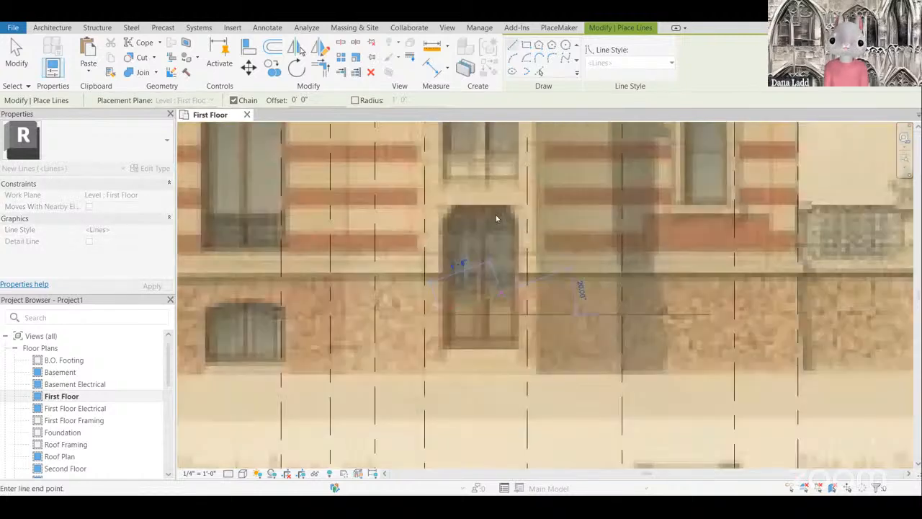
pyautogui.scroll(-4, 499, 291)
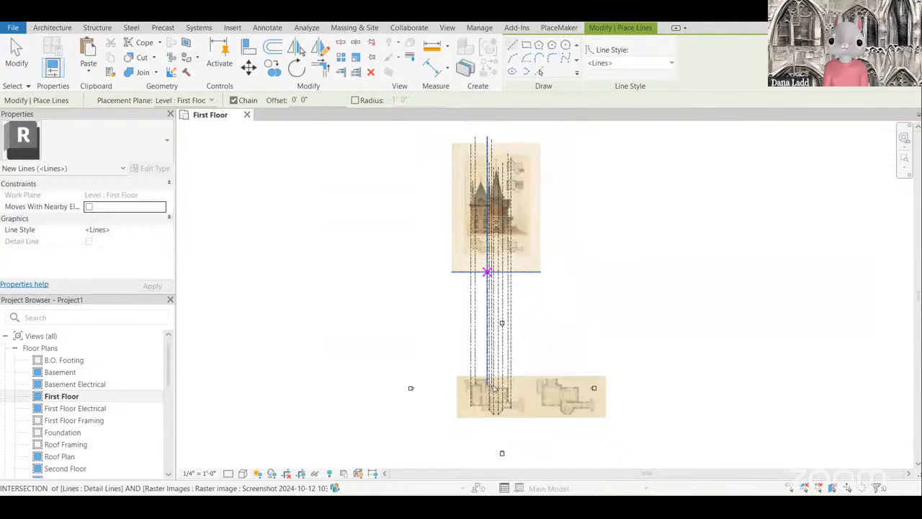
pyautogui.press('Escape')
pyautogui.press('Escape')
# Step: Measure the doorway width at the base of the stair bay in the scaled plan image with a temporary model line
pyautogui.scroll(8, 494, 379)
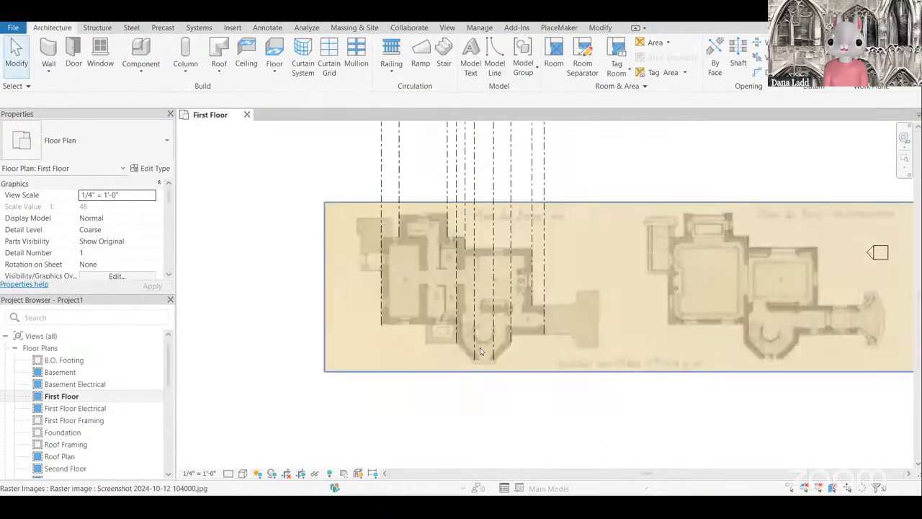
pyautogui.press('l')
pyautogui.press('i')
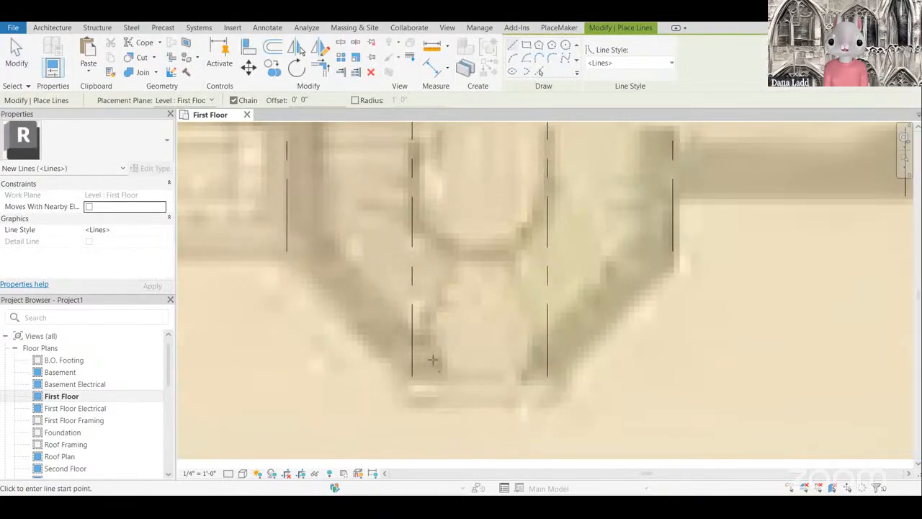
pyautogui.click(438, 360)
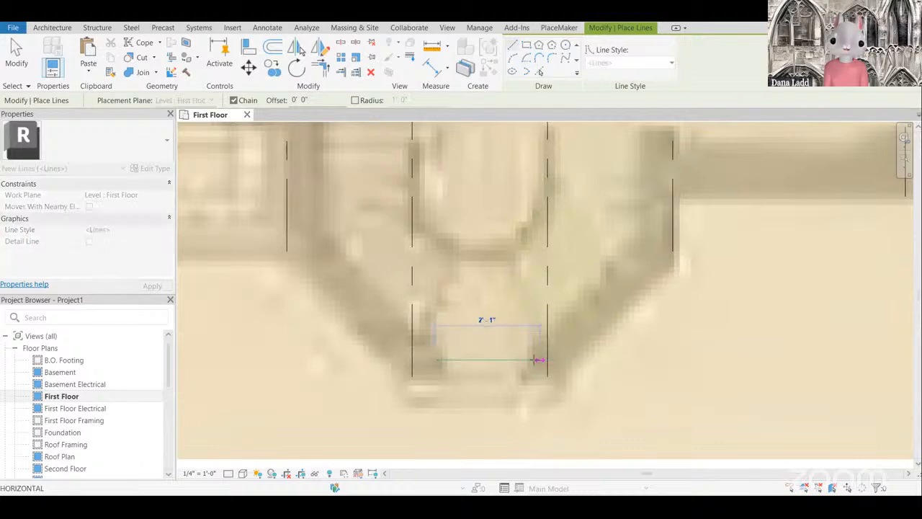
pyautogui.scroll(-8, 530, 352)
pyautogui.press('Escape')
pyautogui.press('Escape')
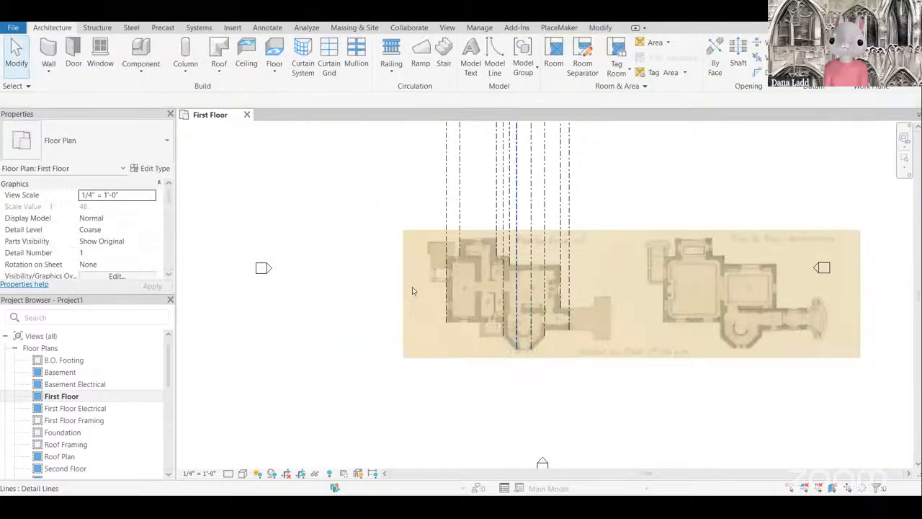
# Step: Start an architectural wall and duplicate the Generic - 6" type under the name "1' stacked"
pyautogui.scroll(5, 378, 329)
pyautogui.scroll(-4, 378, 329)
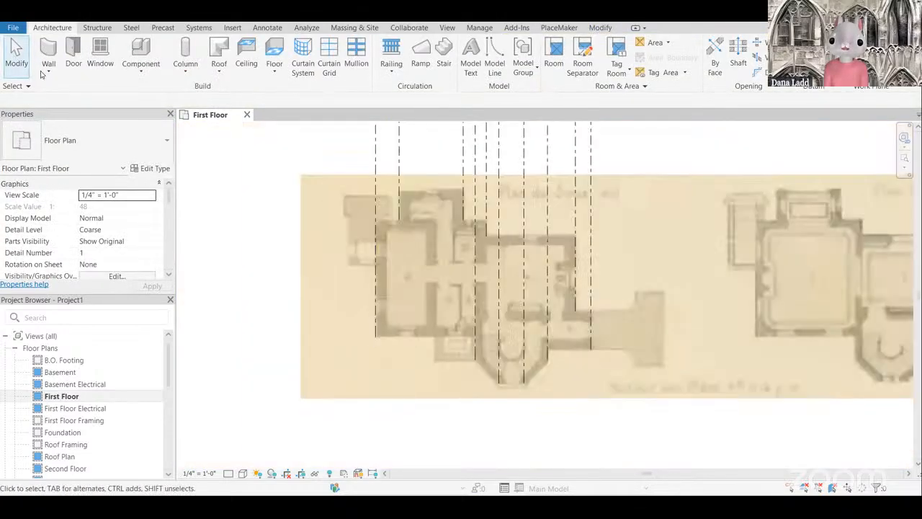
pyautogui.click(48, 69)
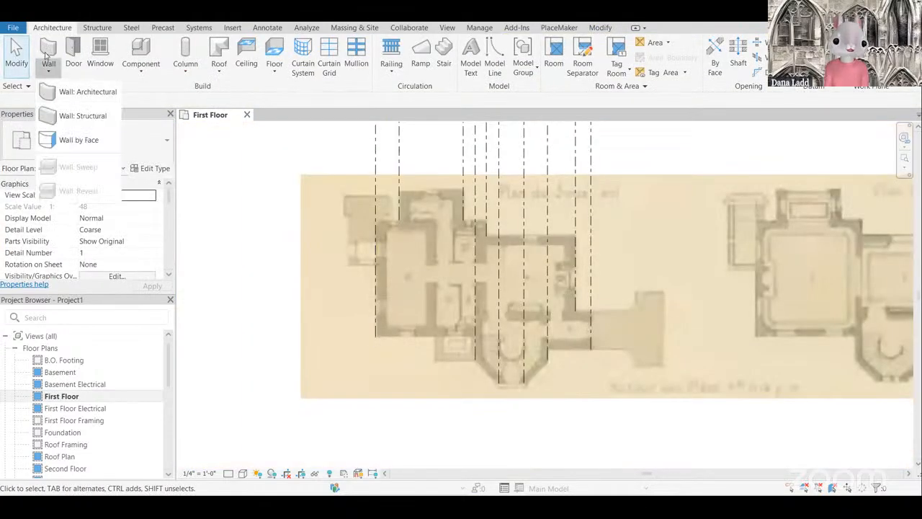
pyautogui.click(49, 52)
pyautogui.click(150, 168)
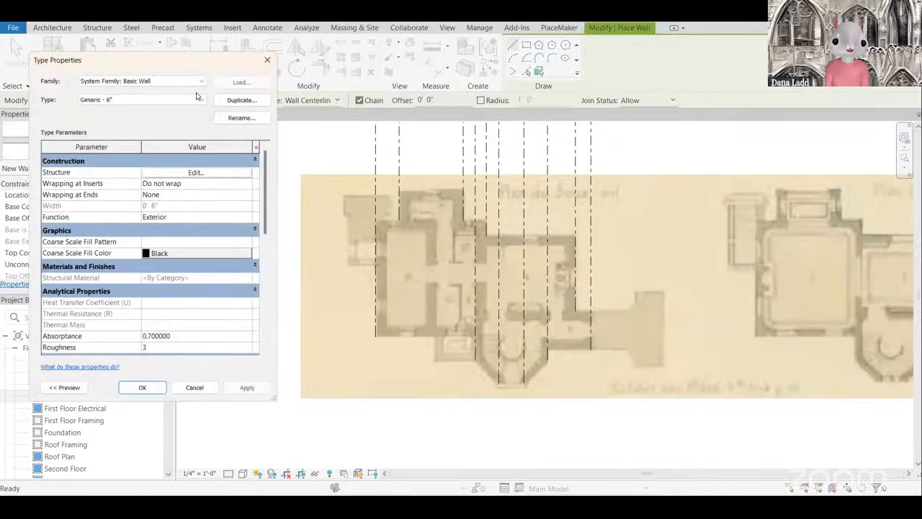
pyautogui.press('Escape')
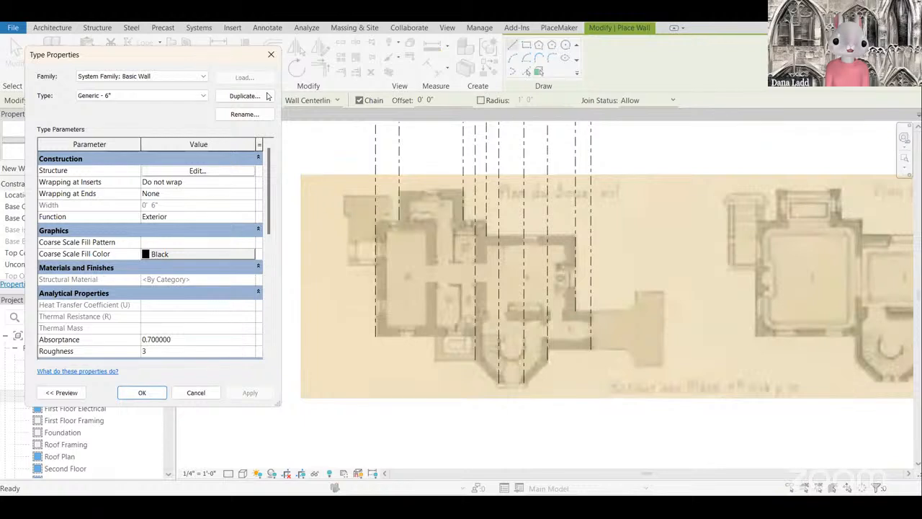
pyautogui.click(243, 101)
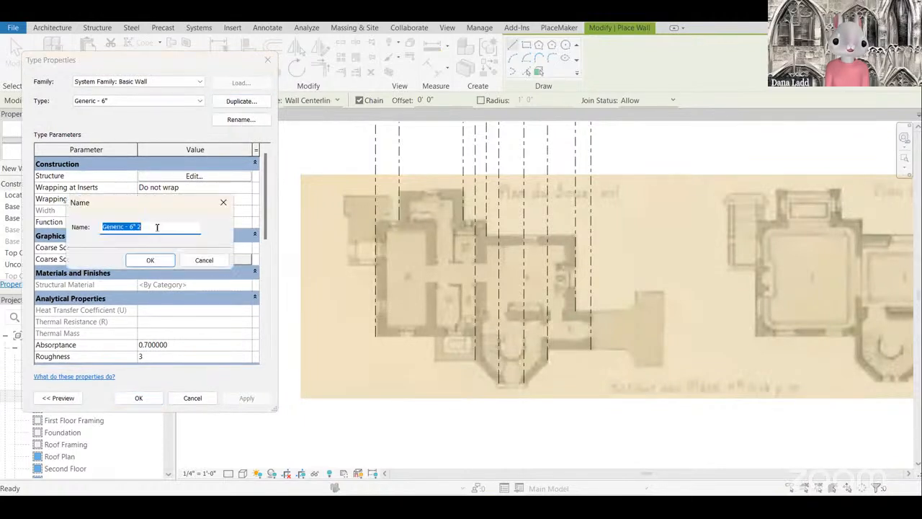
pyautogui.moveTo(146, 227); pyautogui.dragTo(86, 238)
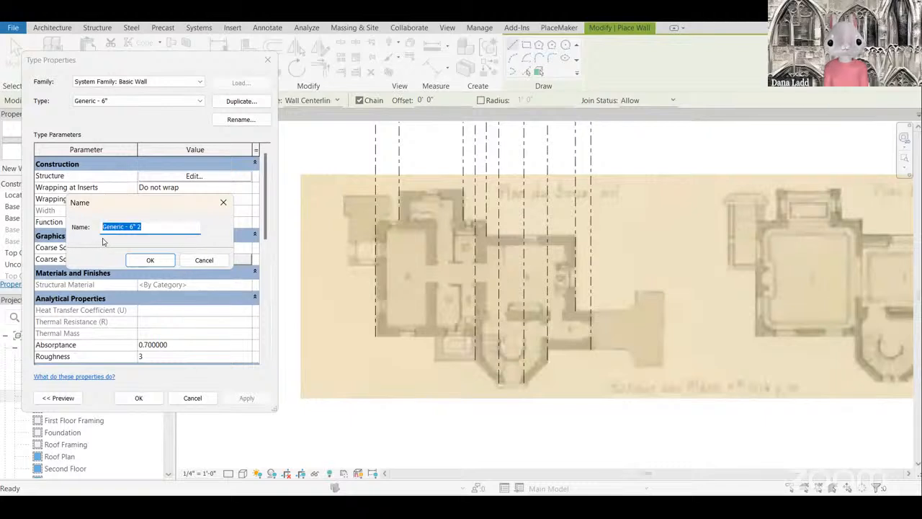
pyautogui.write("1'")
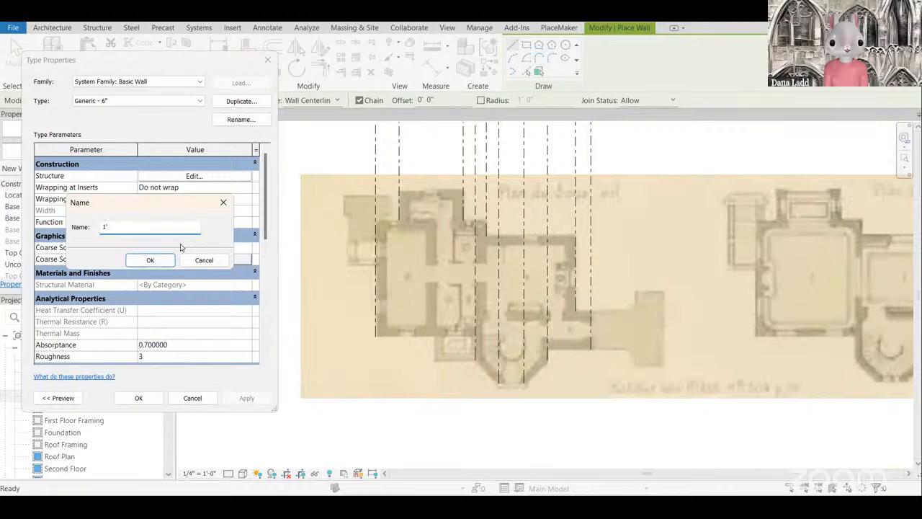
pyautogui.write(' st')
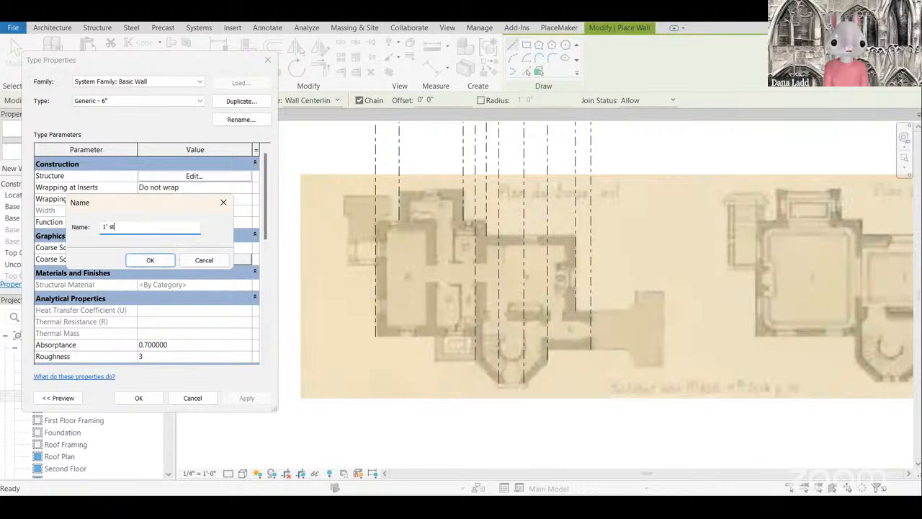
pyautogui.write('acked')
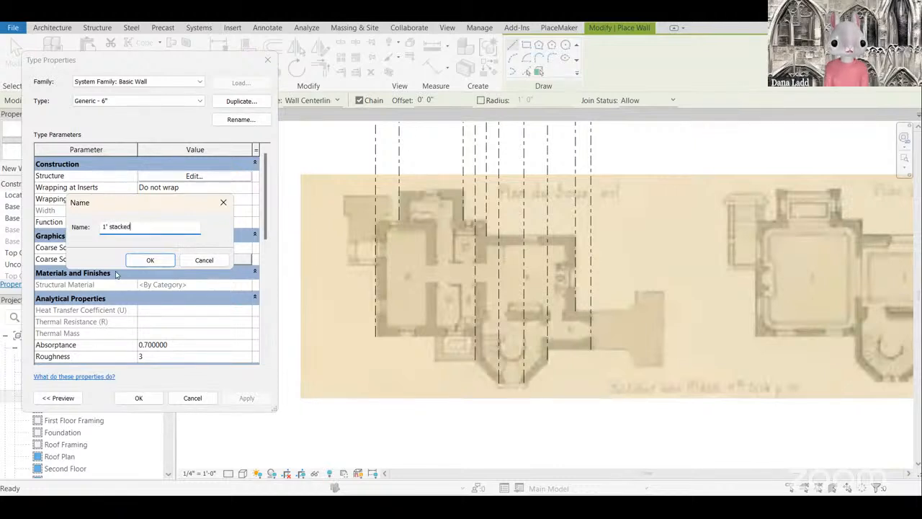
pyautogui.click(142, 262)
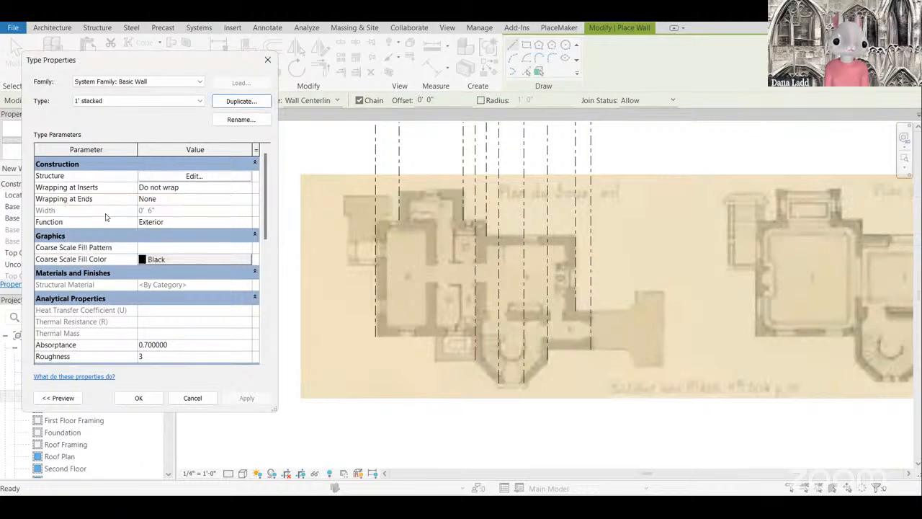
# Step: Leave the wall structure unedited and rename the "1' stacked" wall type to "1'"
pyautogui.click(194, 176)
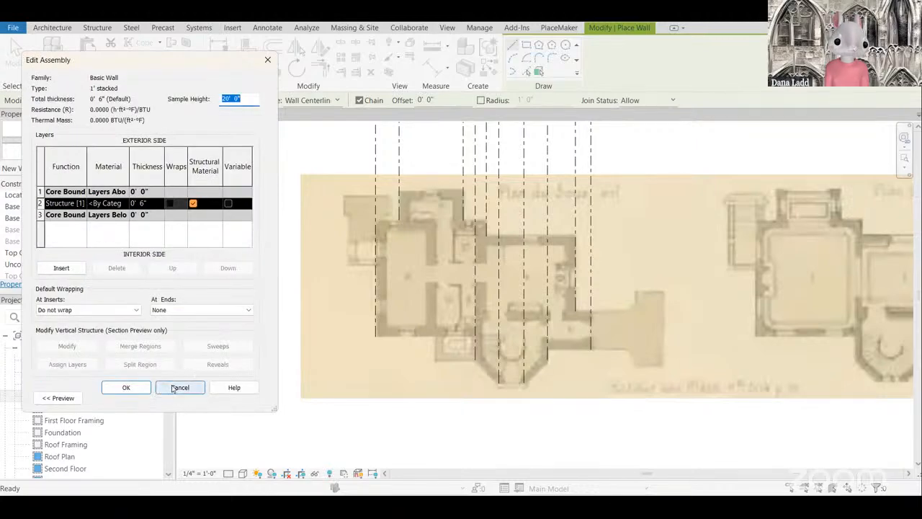
pyautogui.press('Escape')
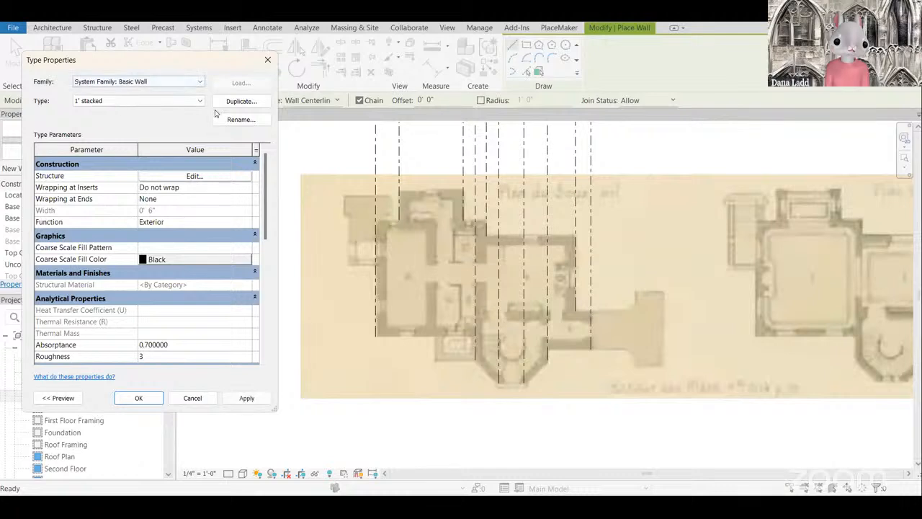
pyautogui.click(241, 120)
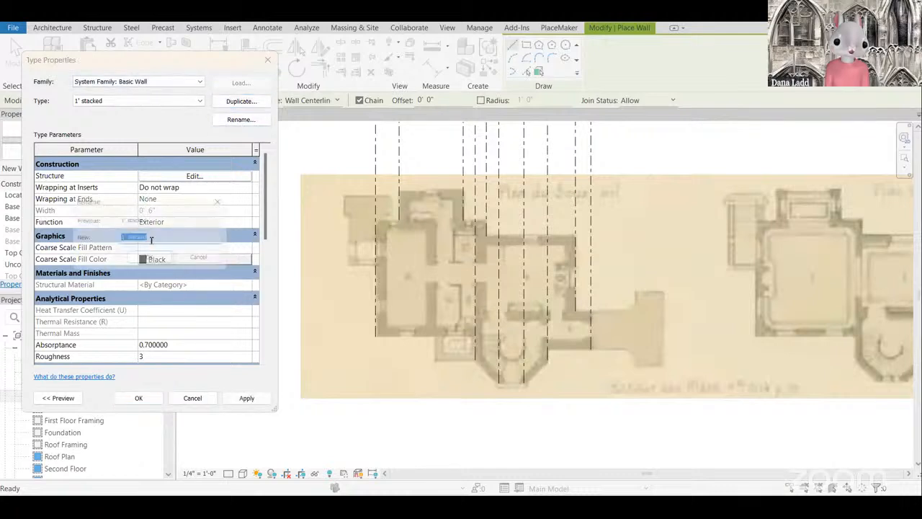
pyautogui.click(152, 237)
pyautogui.doubleClick(136, 236)
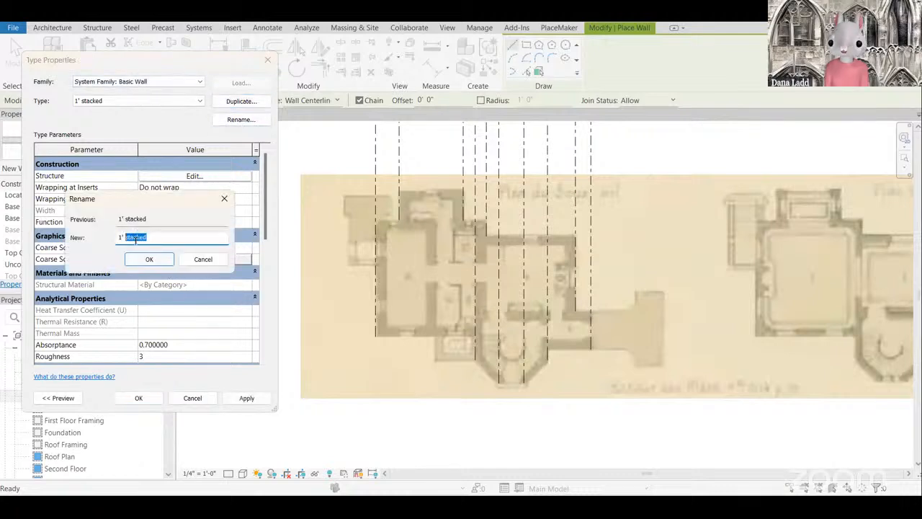
pyautogui.press('BackSpace')
pyautogui.click(147, 259)
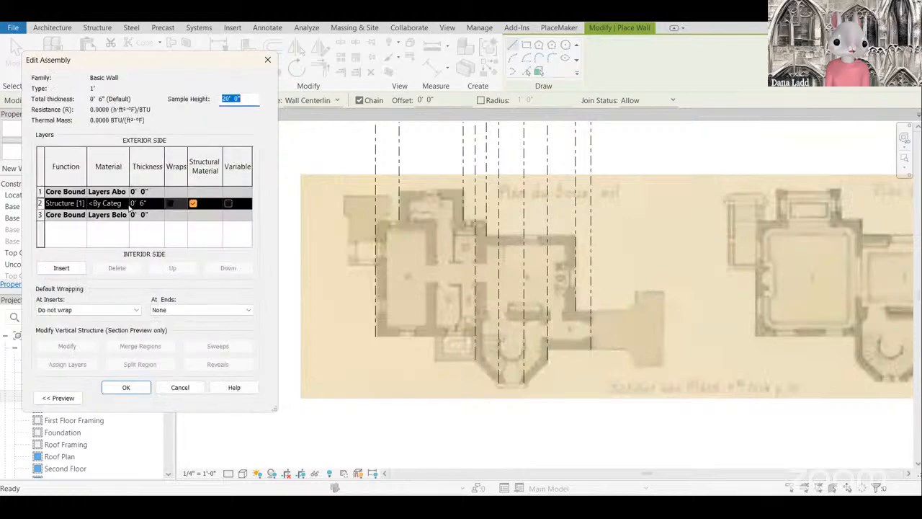
# Step: Assign the Clad - White material to the 1' wall type's structure layer and set its thickness to 1'
pyautogui.click(124, 205)
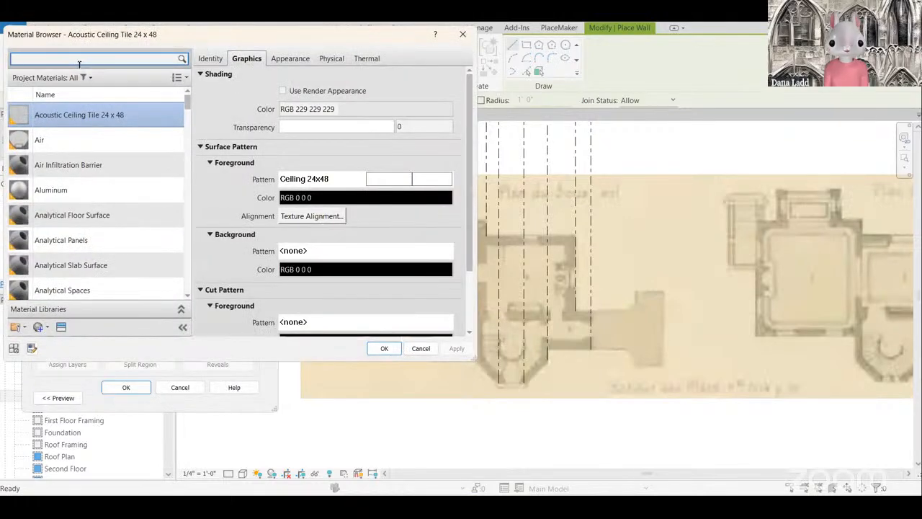
pyautogui.write('white')
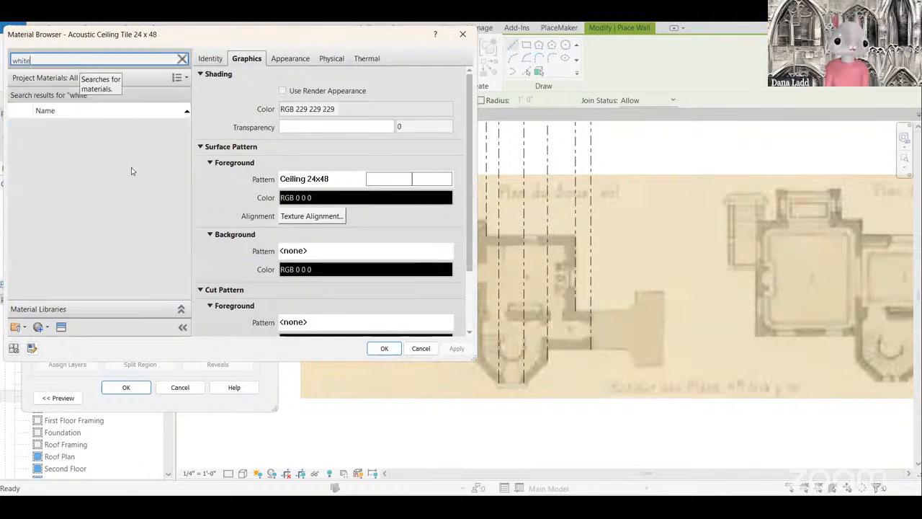
pyautogui.click(101, 181)
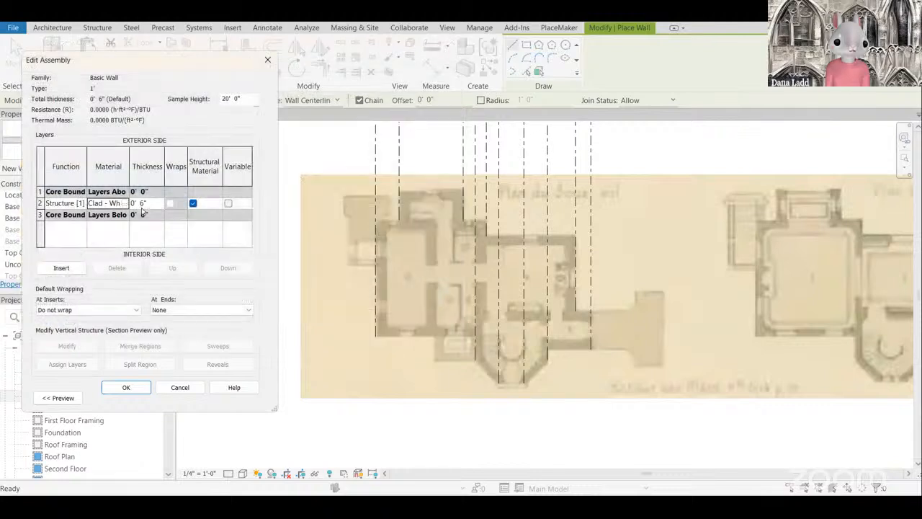
pyautogui.click(144, 204)
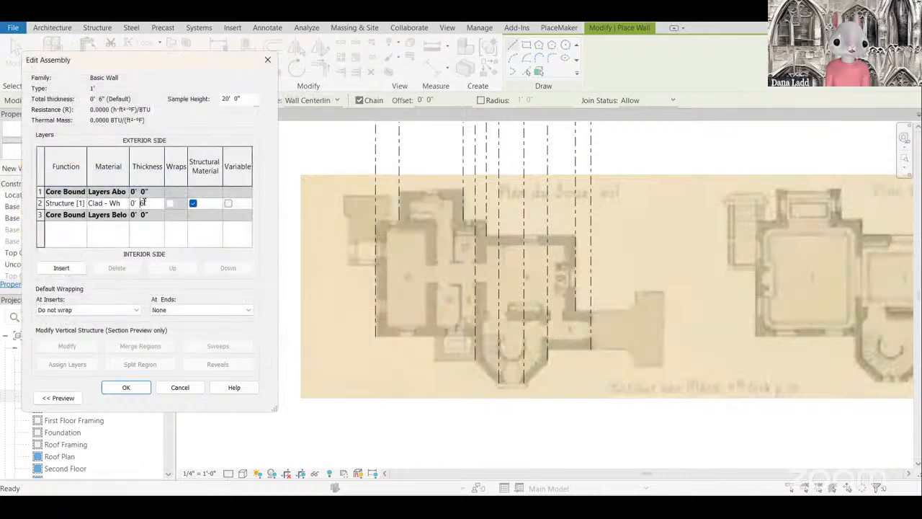
pyautogui.doubleClick(144, 204)
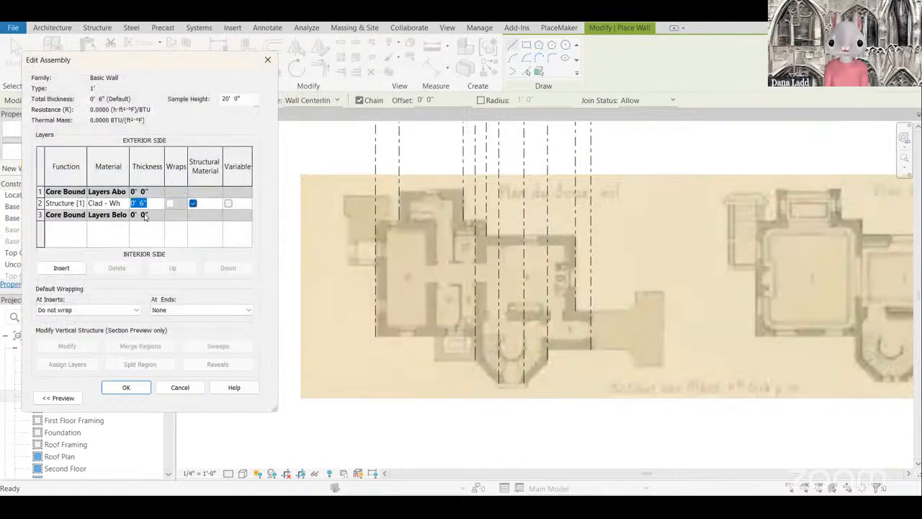
pyautogui.write("1'")
pyautogui.click(128, 388)
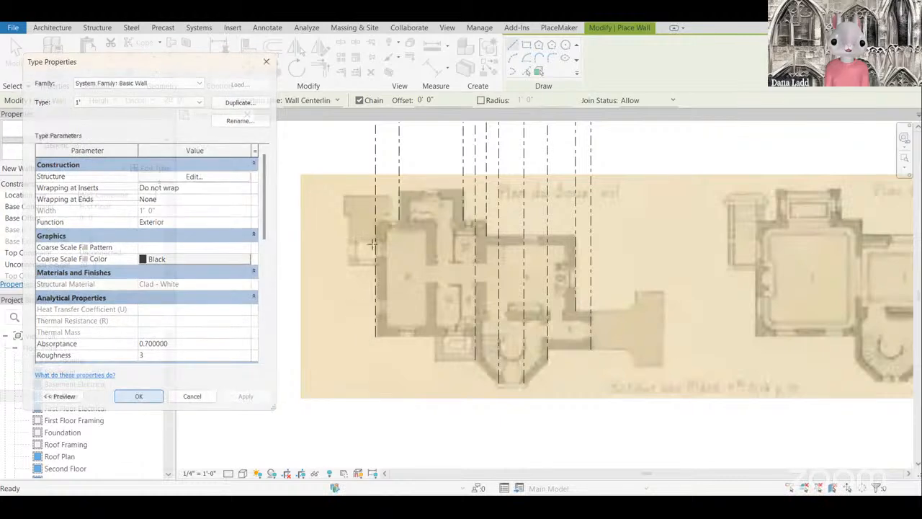
# Step: Draw the outer left wall of the basement plan's left room, about 11'-4" long, just inside the leftmost guide line
pyautogui.scroll(-1, 368, 335)
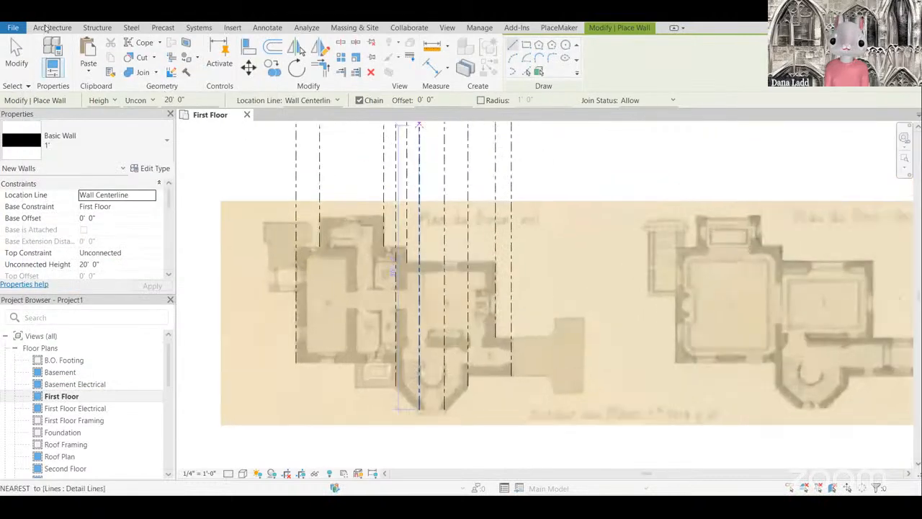
pyautogui.click(45, 27)
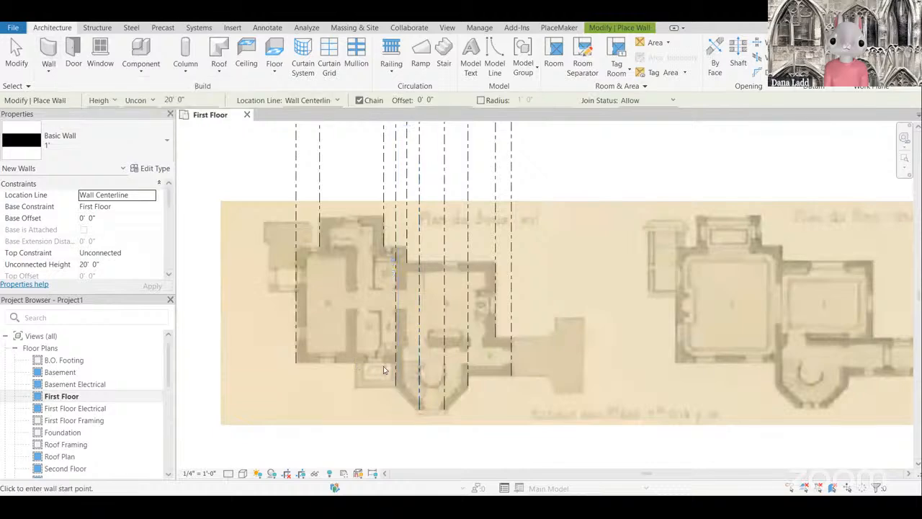
pyautogui.scroll(3, 296, 175)
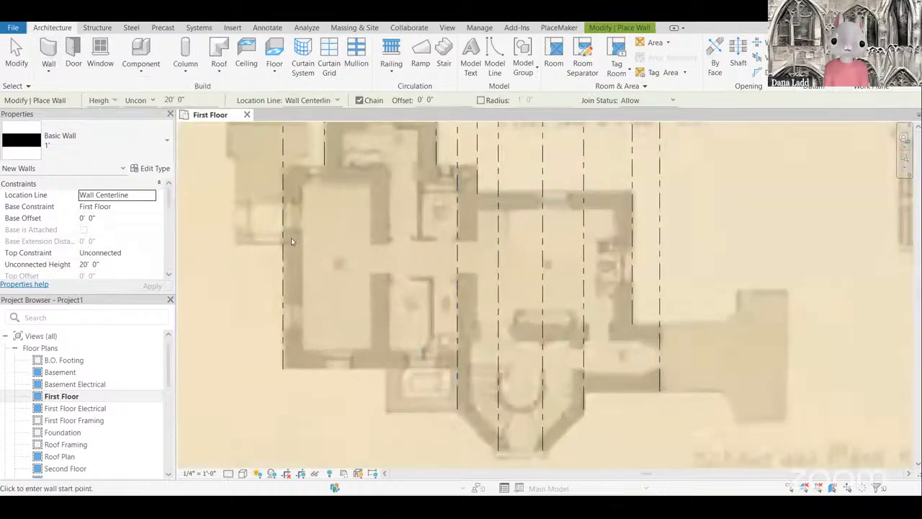
pyautogui.click(291, 173)
pyautogui.scroll(2, 298, 349)
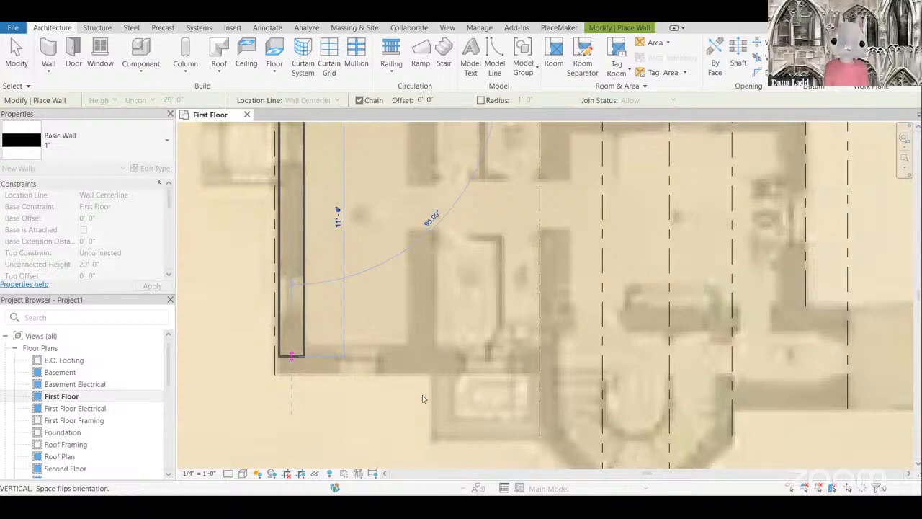
pyautogui.scroll(-2, 422, 397)
pyautogui.scroll(3, 360, 380)
pyautogui.click(340, 382)
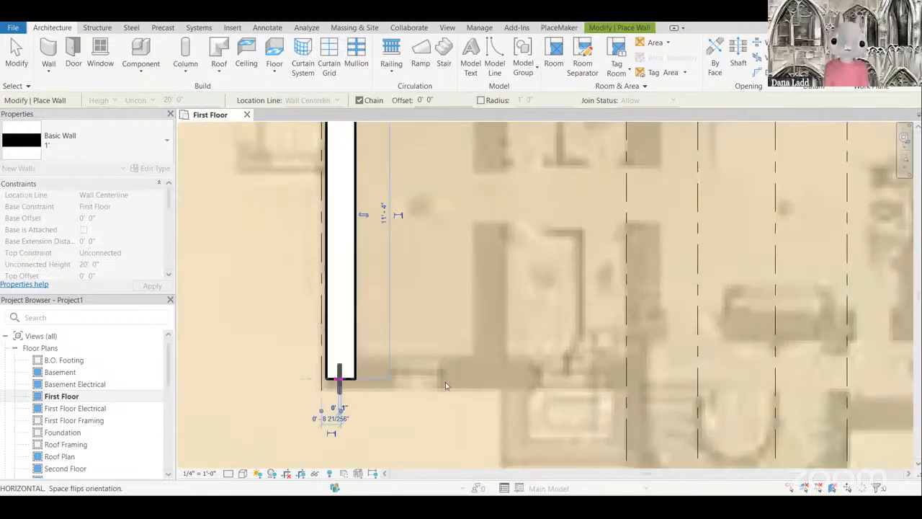
# Step: Continue the wall along the bottom of the left room for about 9'-10", ending at the guide line beside the stair bay
pyautogui.scroll(-2, 445, 385)
pyautogui.scroll(-1, 400, 331)
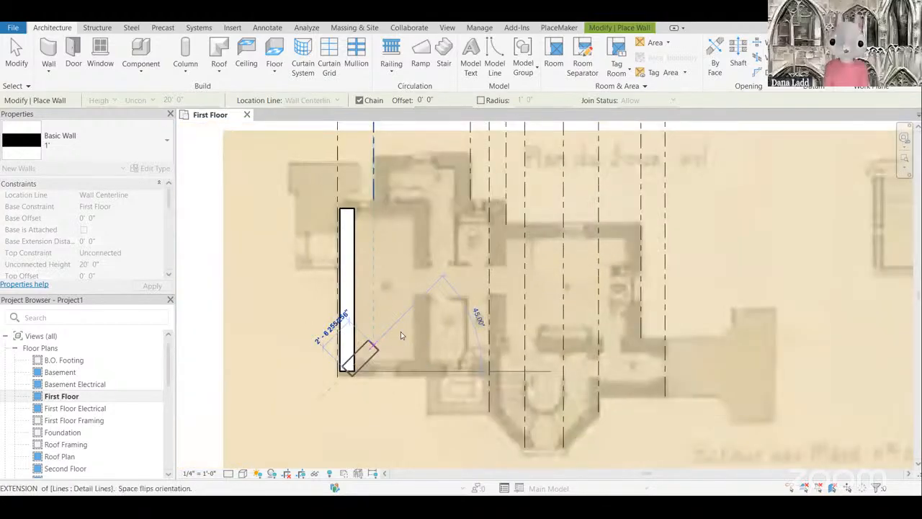
pyautogui.scroll(1, 400, 332)
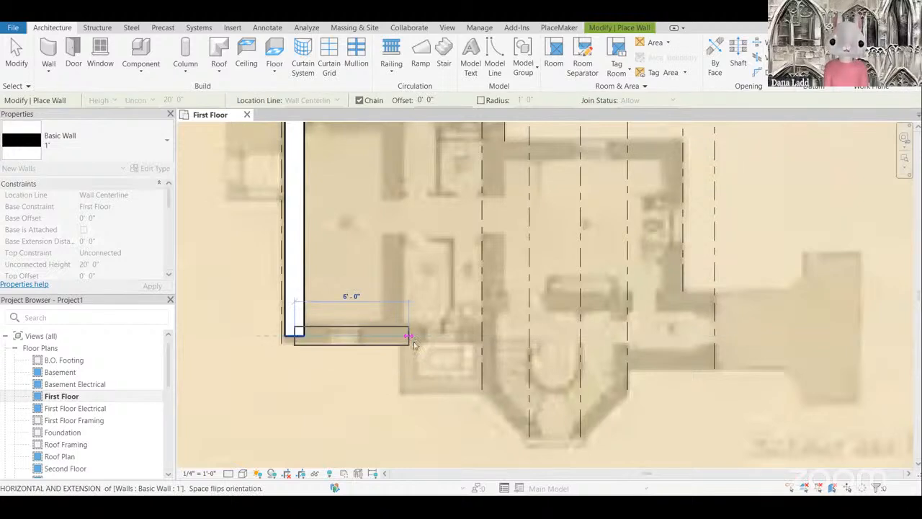
pyautogui.scroll(-2, 414, 346)
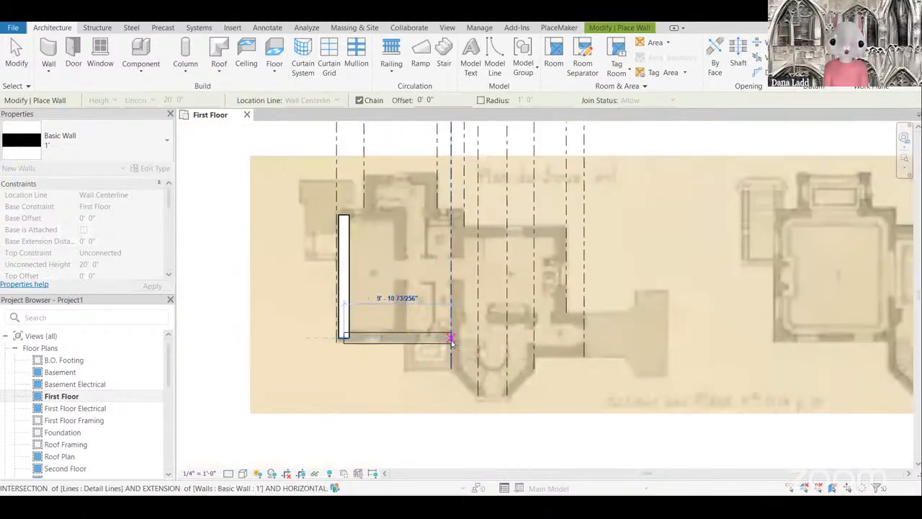
pyautogui.click(451, 338)
pyautogui.press('Escape')
# Step: Draw the left room's top wall about 5'-6" long and its inner right wall down to the bottom wall
pyautogui.scroll(2, 309, 186)
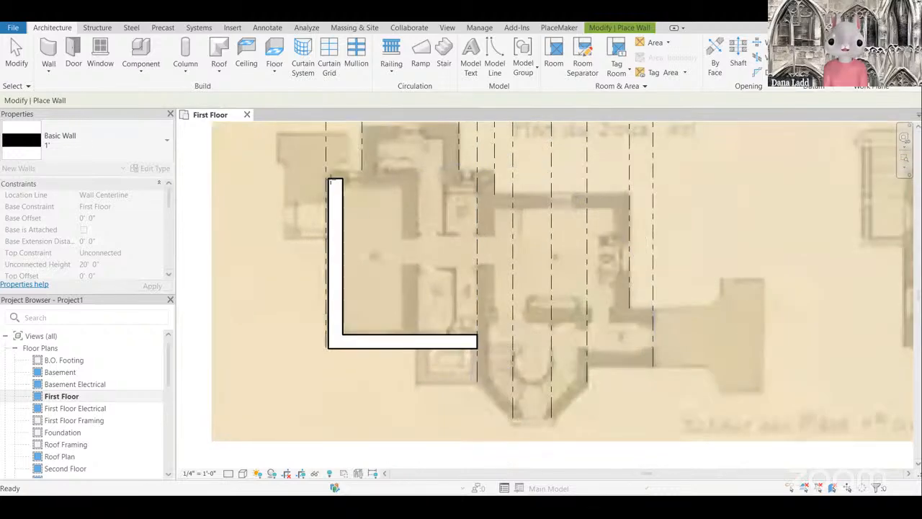
pyautogui.click(335, 178)
pyautogui.click(412, 180)
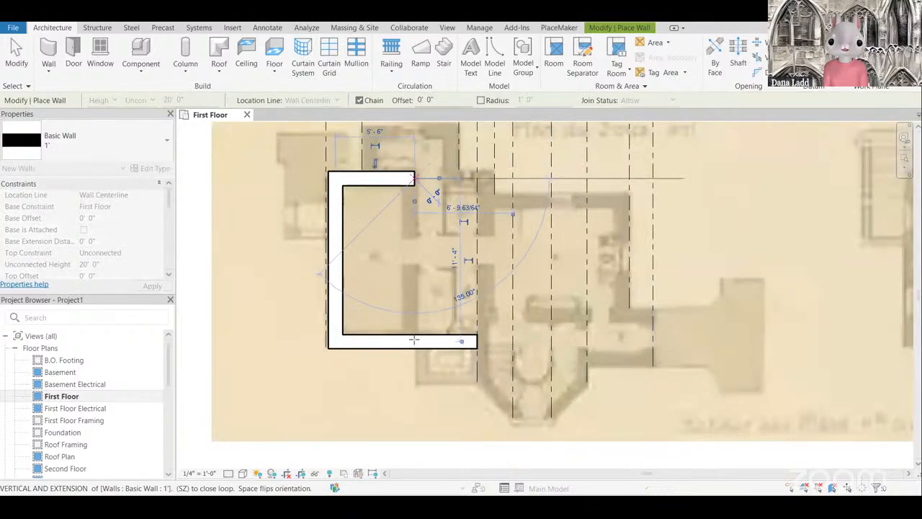
pyautogui.click(414, 339)
pyautogui.press('Escape')
# Step: Draw the left and top walls of the upper projection, rising about 3'-4" and running about 5'-5" across
pyautogui.scroll(-2, 379, 259)
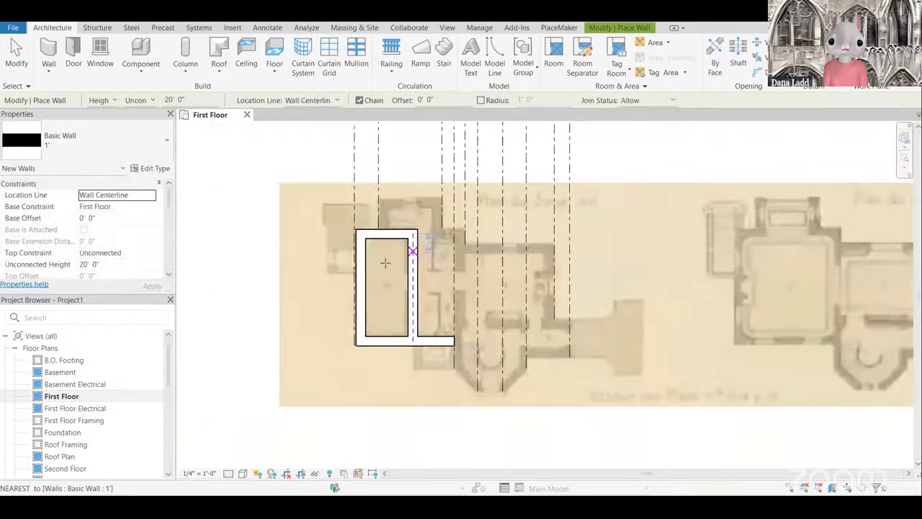
pyautogui.scroll(3, 380, 223)
pyautogui.click(383, 265)
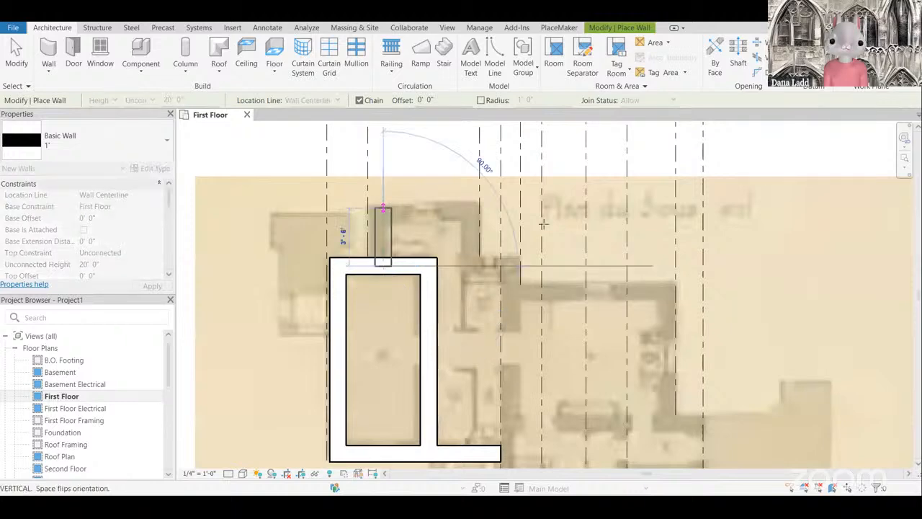
pyautogui.scroll(2, 385, 208)
pyautogui.click(383, 209)
pyautogui.click(467, 210)
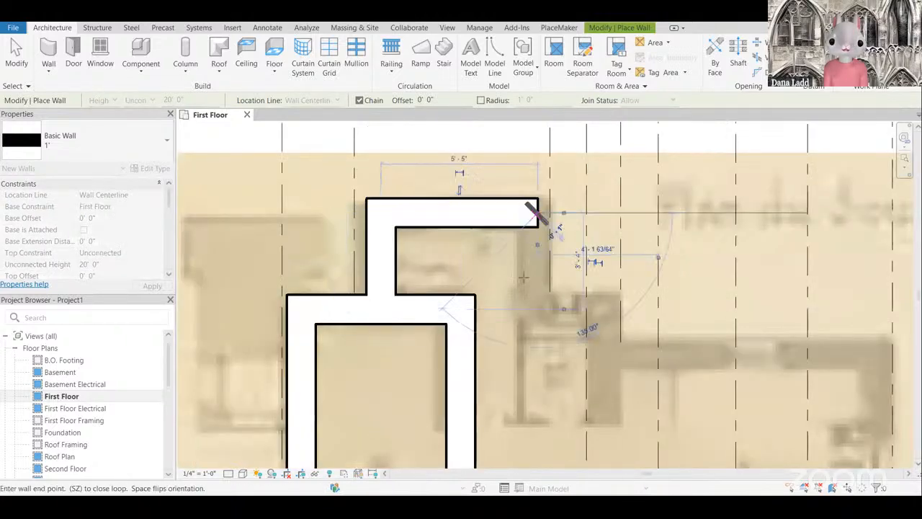
# Step: Bring the projection's right wall down level with the left room's top wall, adding a return of about 2'-7" to the right
pyautogui.scroll(-5, 481, 238)
pyautogui.moveTo(505, 261); pyautogui.dragTo(492, 239, button='middle')
pyautogui.scroll(1, 497, 243)
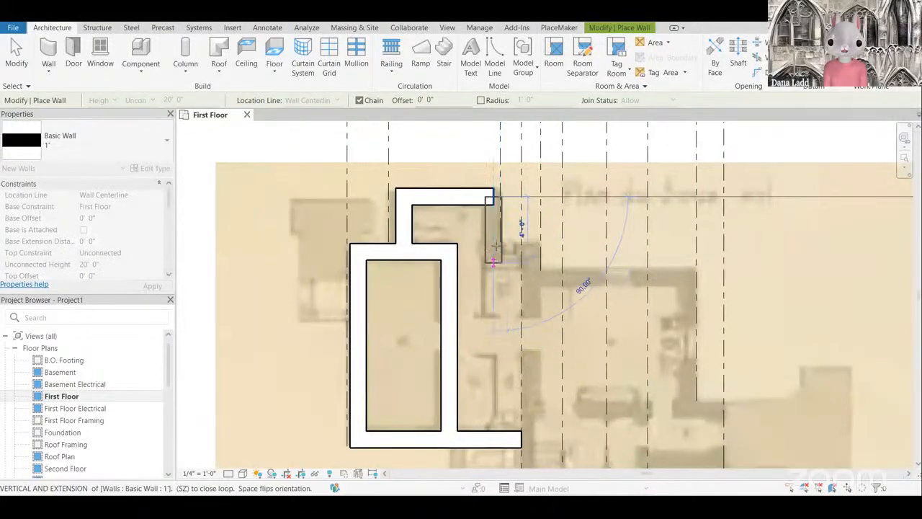
pyautogui.scroll(2, 493, 261)
pyautogui.click(493, 251)
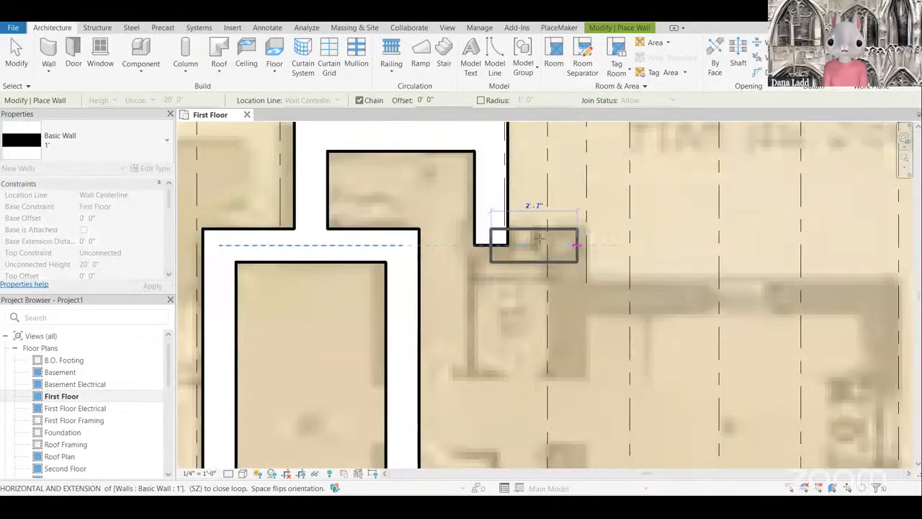
pyautogui.click(579, 245)
# Step: Continue the wall from the end of the short return down to the upper corner of the angled stair bay
pyautogui.scroll(-2, 482, 221)
pyautogui.moveTo(497, 324); pyautogui.dragTo(493, 237, button='middle')
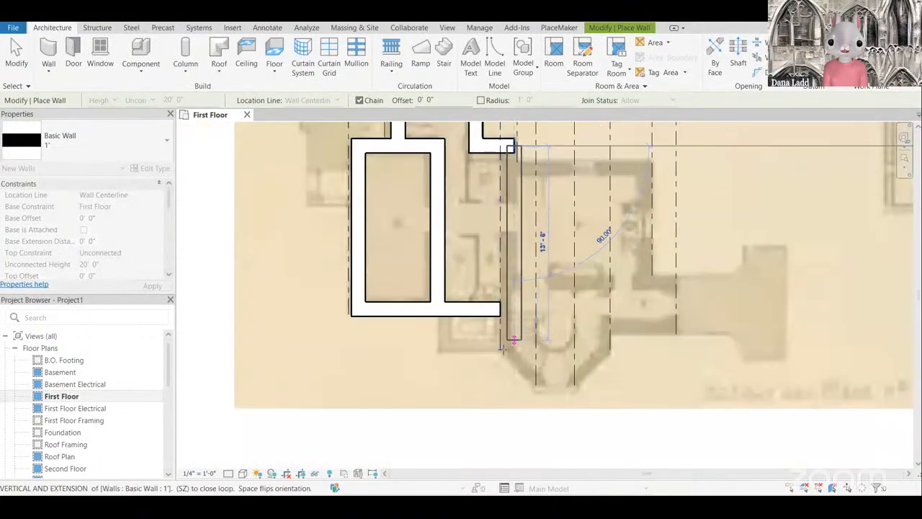
pyautogui.click(514, 349)
pyautogui.press('Escape')
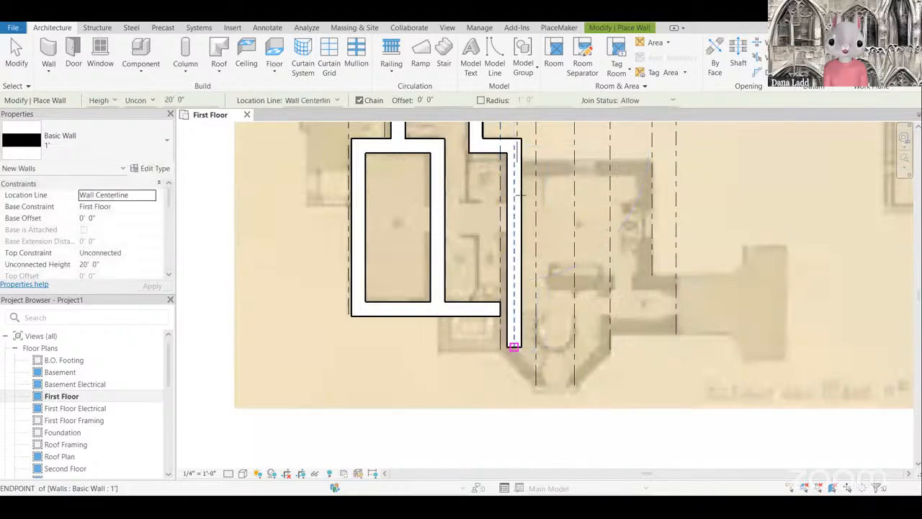
# Step: Draw the right room's top wall from the long central wall across to the guide line at the room's outer edge
pyautogui.scroll(-1, 509, 349)
pyautogui.scroll(-1, 453, 217)
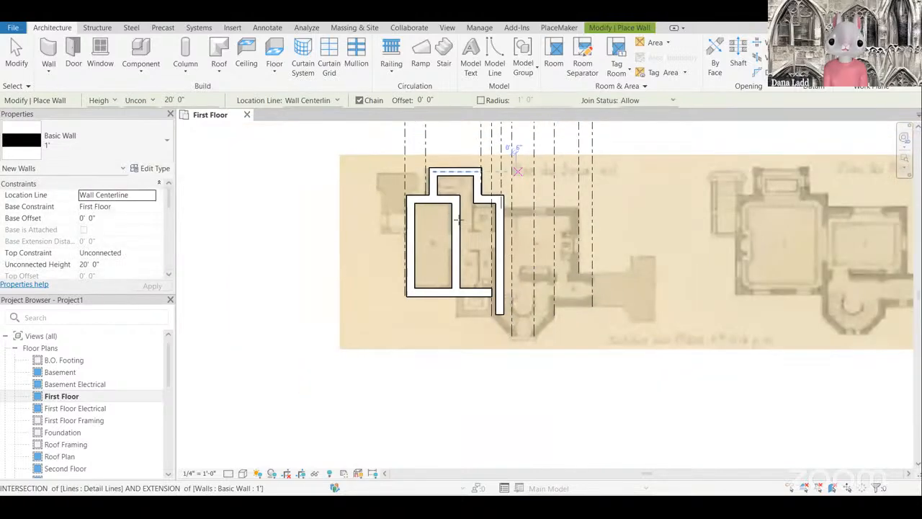
pyautogui.scroll(3, 530, 209)
pyautogui.click(457, 219)
pyautogui.click(639, 218)
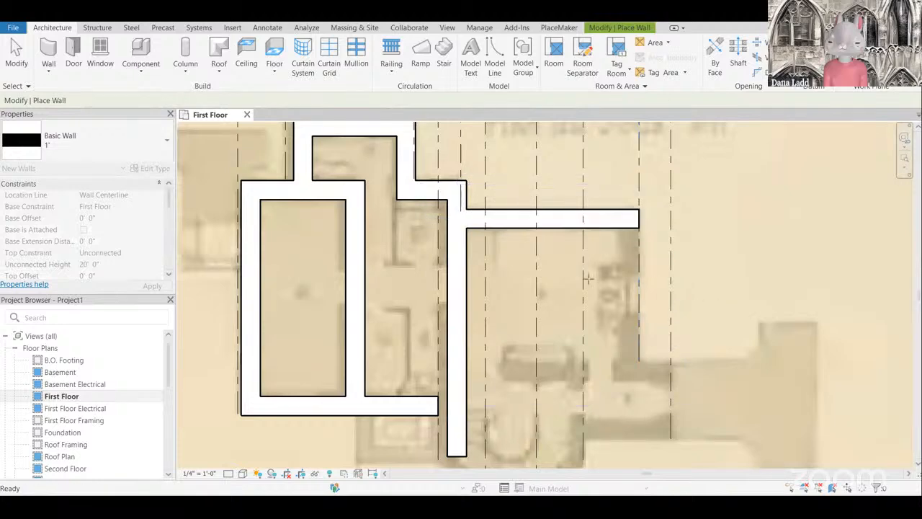
# Step: Draw the right room's outer wall from the end of its top wall down to the side passage
pyautogui.scroll(-1, 565, 171)
pyautogui.click(570, 155)
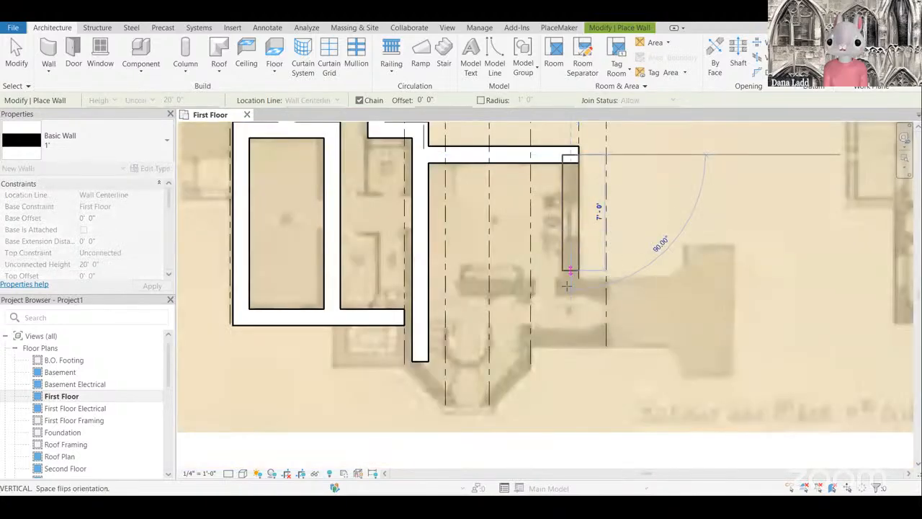
pyautogui.click(571, 287)
pyautogui.press('Escape')
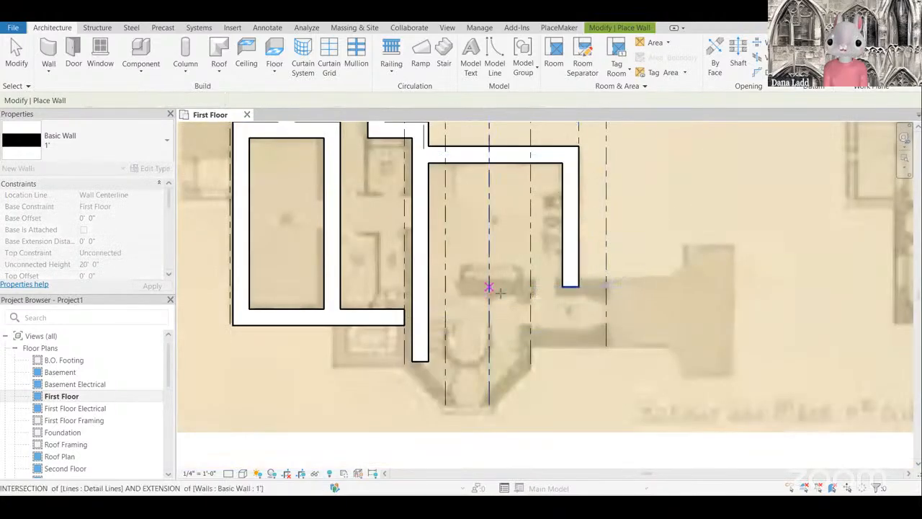
# Step: Draw the partition below the right room from its outer wall leftward to the end of the thick wall above the stairs
pyautogui.click(568, 274)
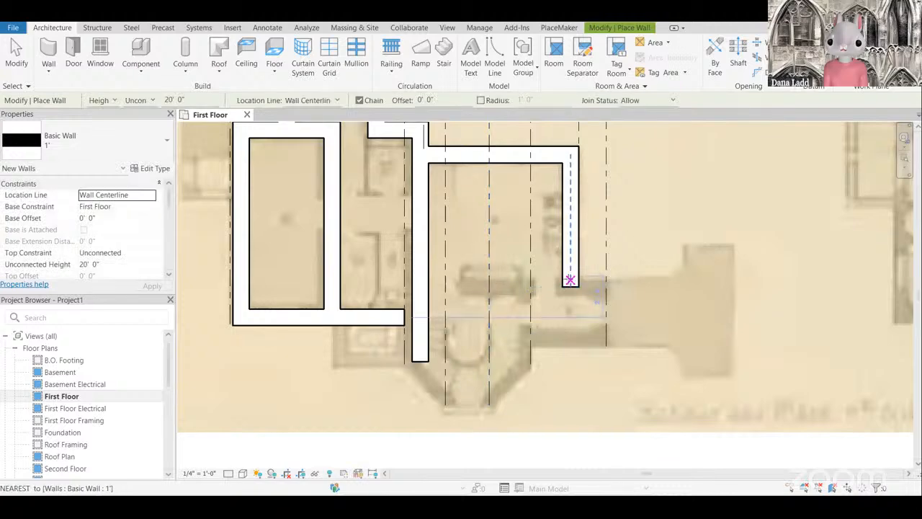
pyautogui.click(463, 276)
pyautogui.press('Escape')
pyautogui.press('Escape')
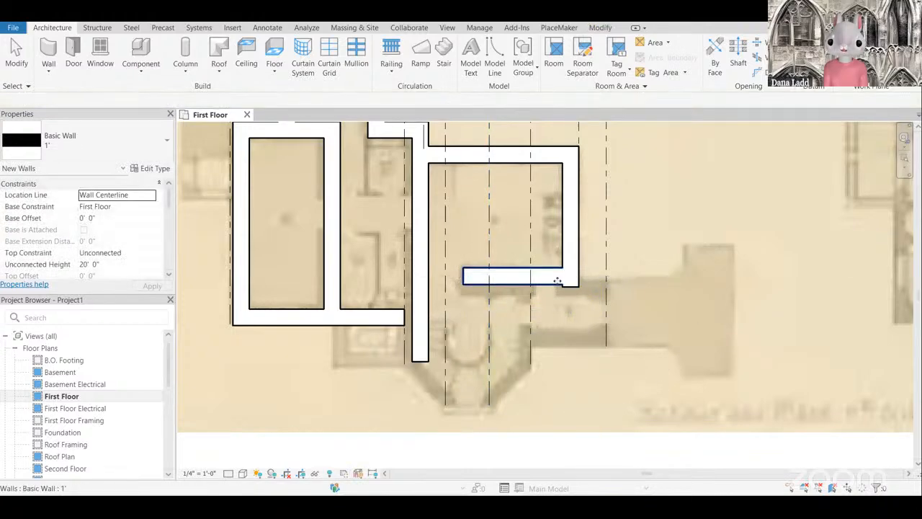
# Step: Extend the right end of the partition to the outermost guide line and clean up its junction with the room's outer wall
pyautogui.click(567, 285)
pyautogui.click(571, 284)
pyautogui.moveTo(571, 278); pyautogui.dragTo(577, 252)
pyautogui.press('Escape')
pyautogui.scroll(-3, 511, 257)
pyautogui.scroll(4, 544, 277)
pyautogui.click(542, 254)
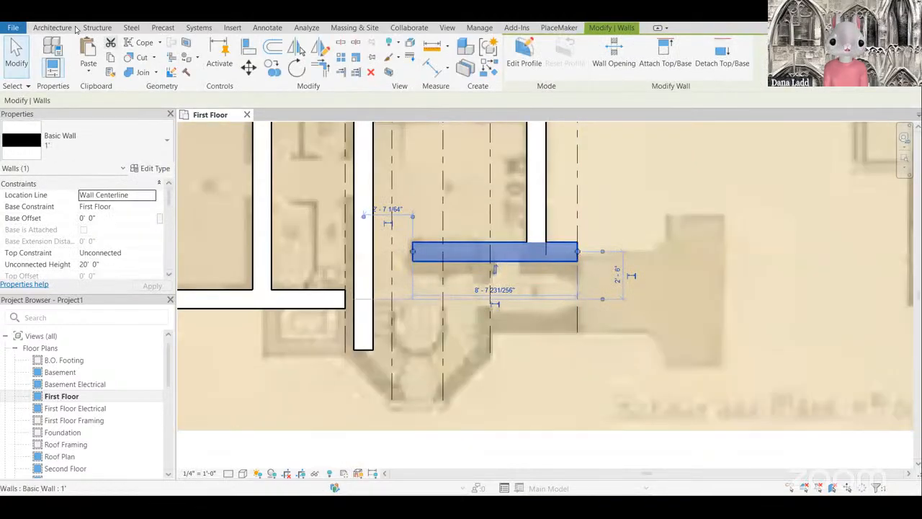
# Step: Draw the side passage's end wall along the outermost guide line and its bottom wall about 4'-7" back to the stair bay guide line
pyautogui.press('w')
pyautogui.press('a')
pyautogui.click(577, 251)
pyautogui.click(577, 331)
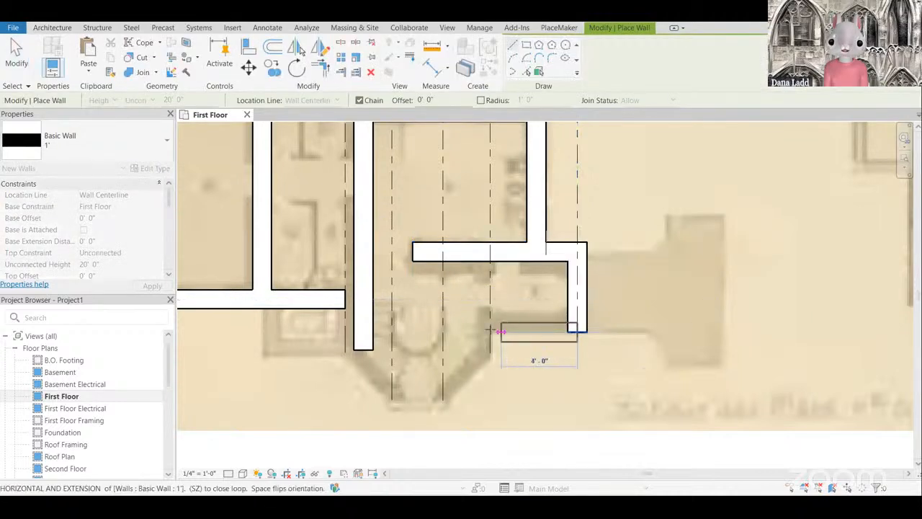
pyautogui.click(490, 331)
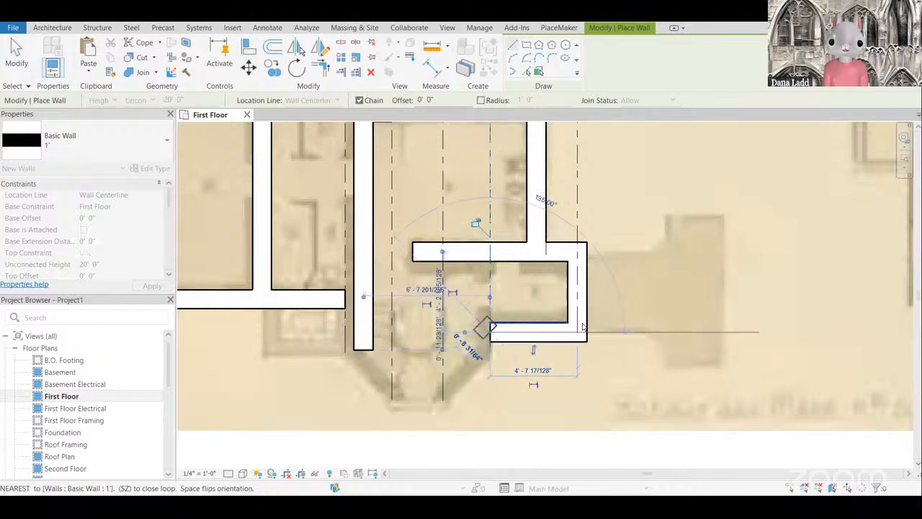
pyautogui.press('Escape')
pyautogui.press('Escape')
pyautogui.scroll(-4, 404, 329)
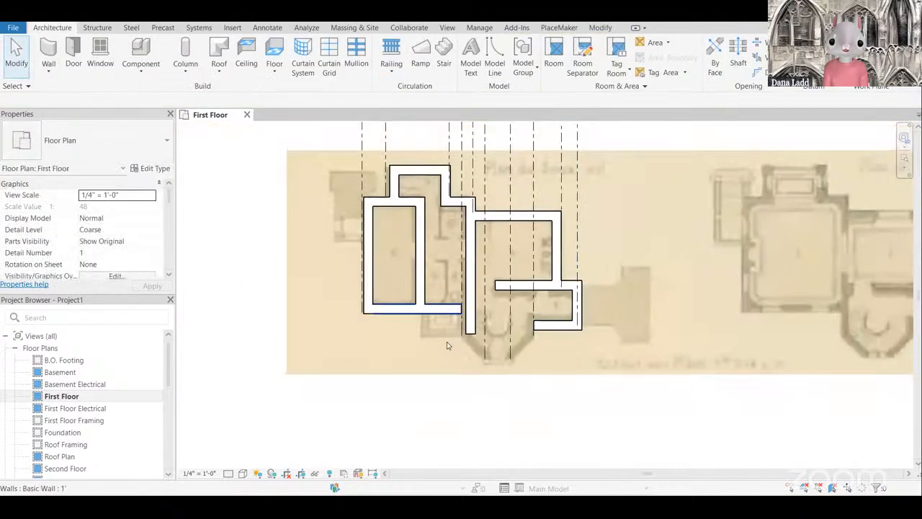
pyautogui.scroll(3, 446, 344)
pyautogui.scroll(-3, 379, 219)
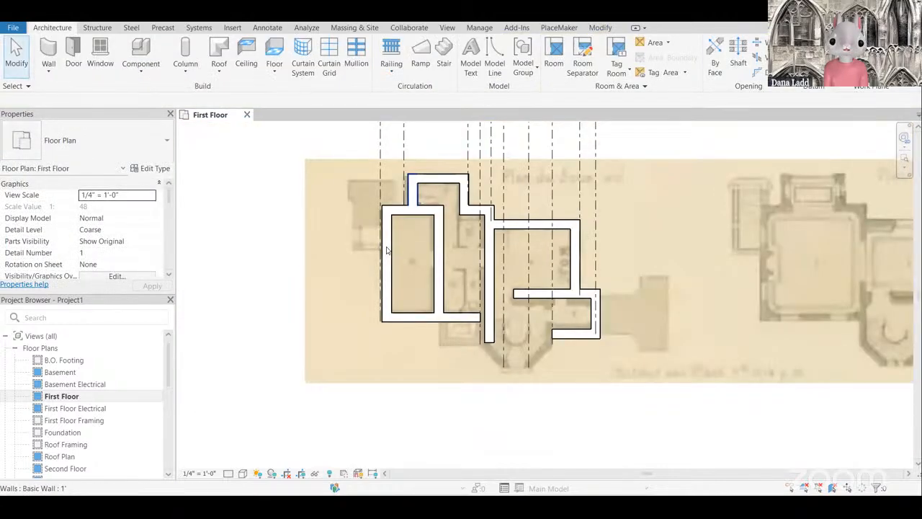
pyautogui.scroll(4, 386, 250)
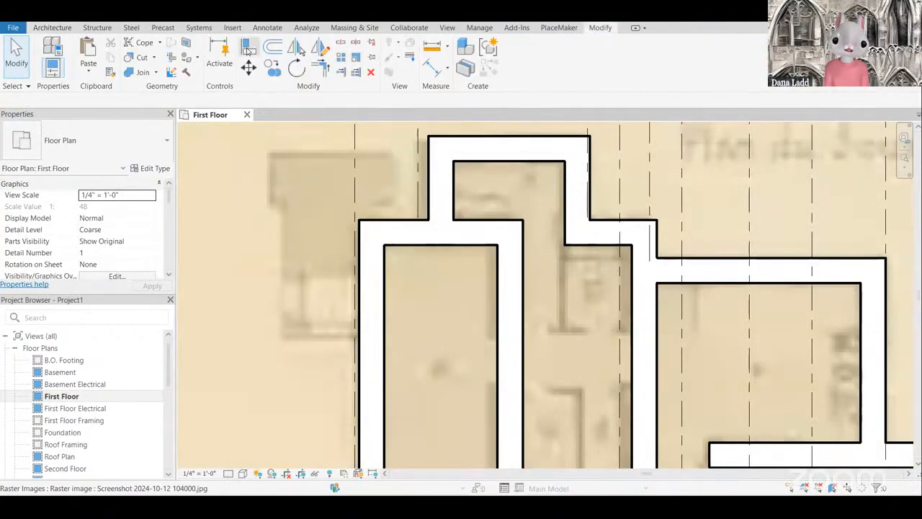
# Step: Align the outer face of the left room's outer wall to the leftmost guide line
pyautogui.click(248, 49)
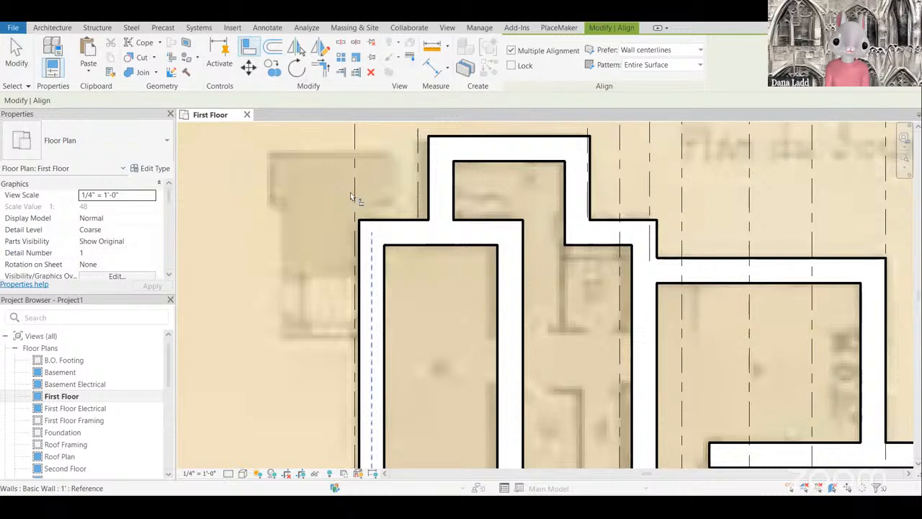
pyautogui.click(359, 268)
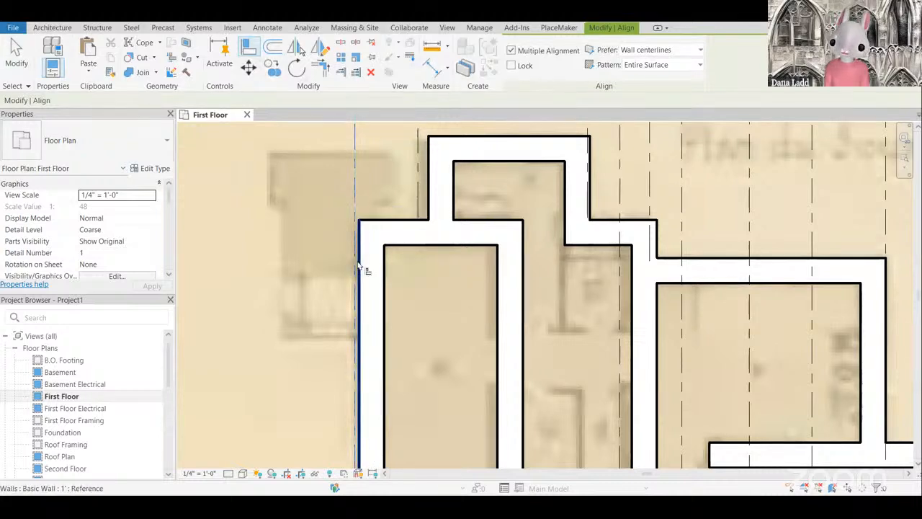
pyautogui.scroll(2, 361, 267)
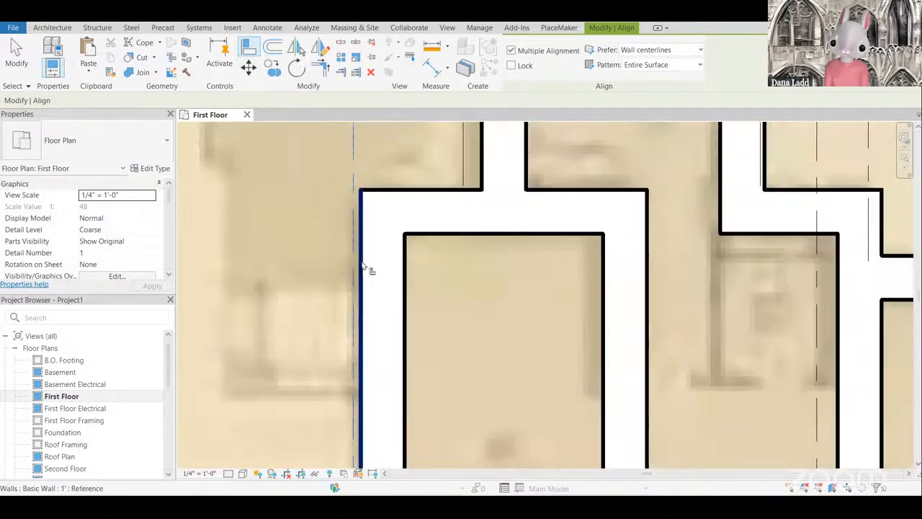
pyautogui.scroll(-5, 361, 245)
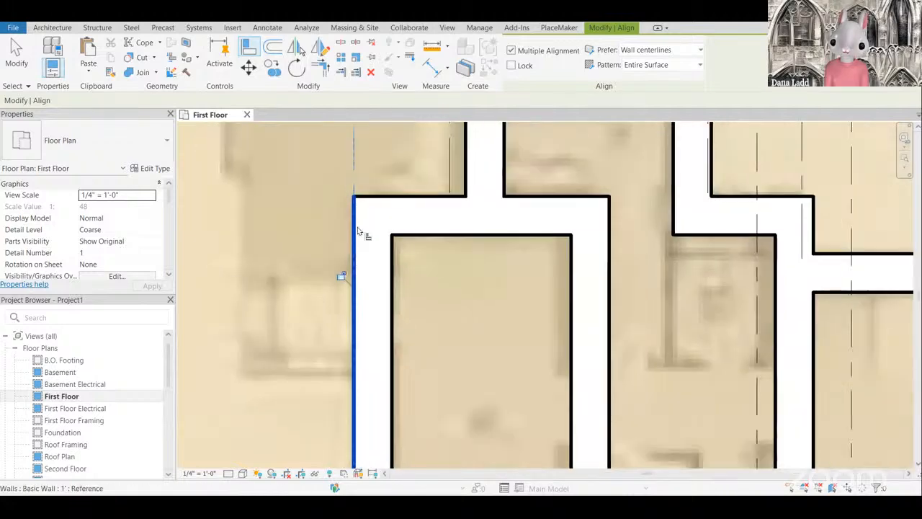
pyautogui.press('Escape')
# Step: Set the plan view's visual style to Wireframe so the plan image shows through the walls
pyautogui.scroll(5, 374, 238)
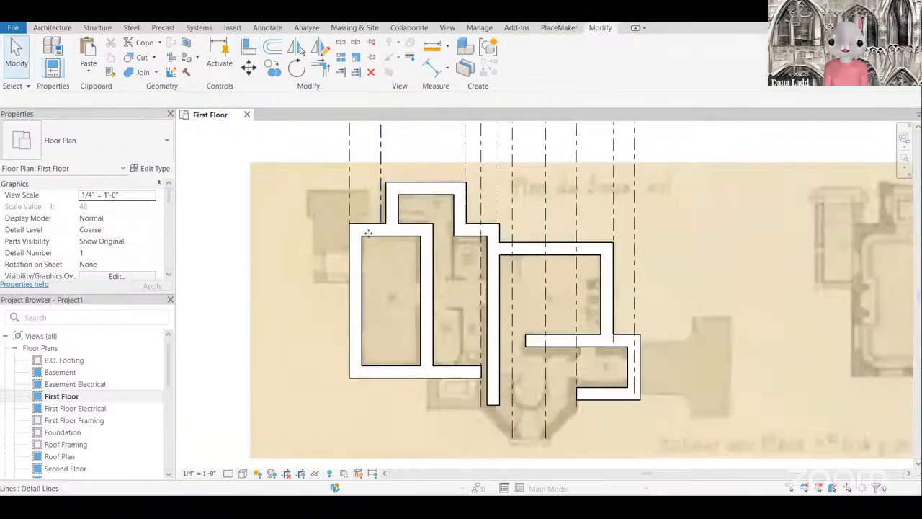
pyautogui.click(374, 234)
pyautogui.scroll(-3, 320, 288)
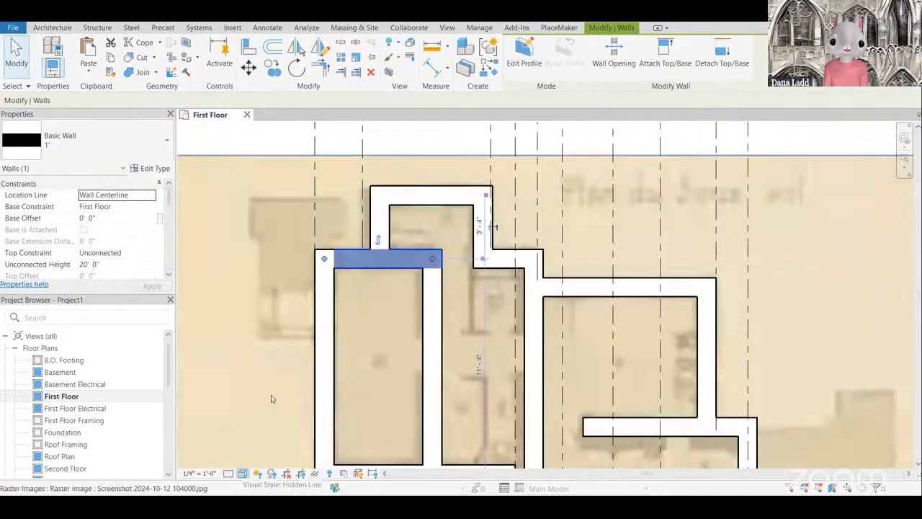
pyautogui.click(243, 473)
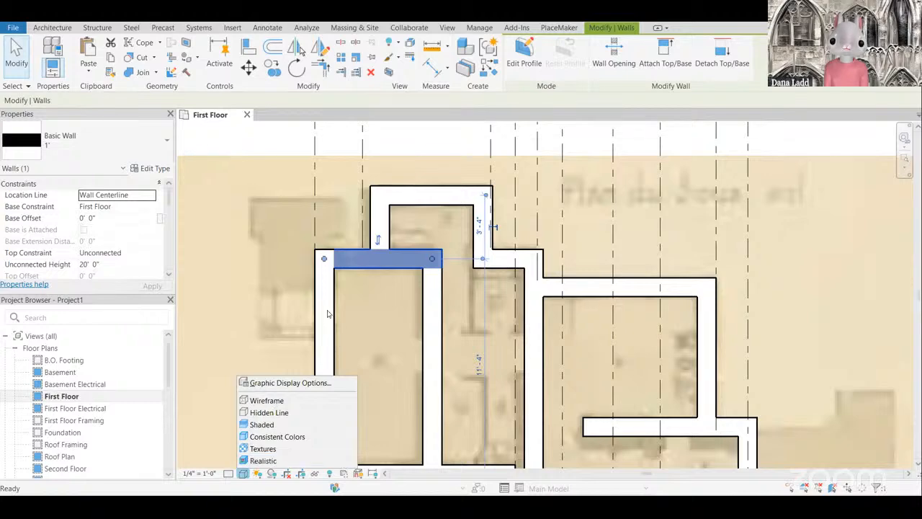
pyautogui.scroll(-2, 314, 288)
pyautogui.press('Escape')
# Step: Nudge the left room's bottom wall up about 3" onto the wall in the plan image
pyautogui.moveTo(368, 389); pyautogui.dragTo(361, 317, button='middle')
pyautogui.scroll(2, 305, 314)
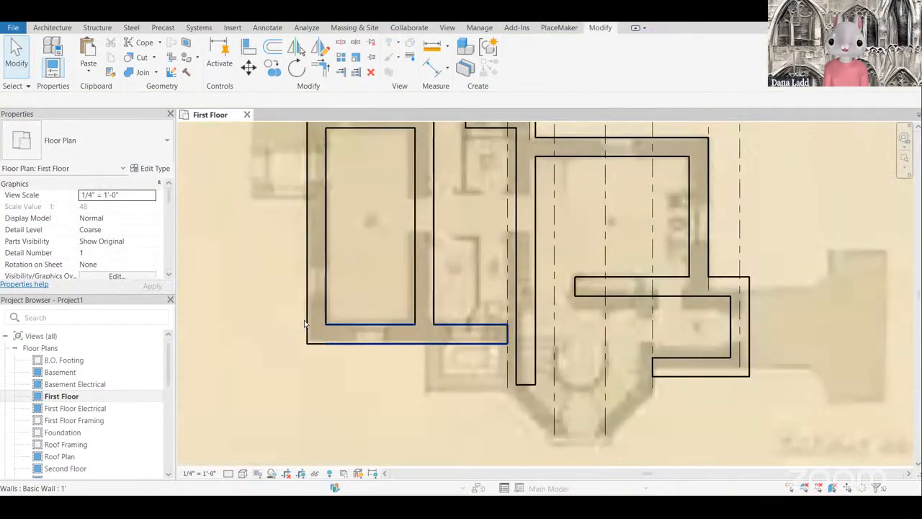
pyautogui.click(306, 324)
pyautogui.scroll(1, 305, 323)
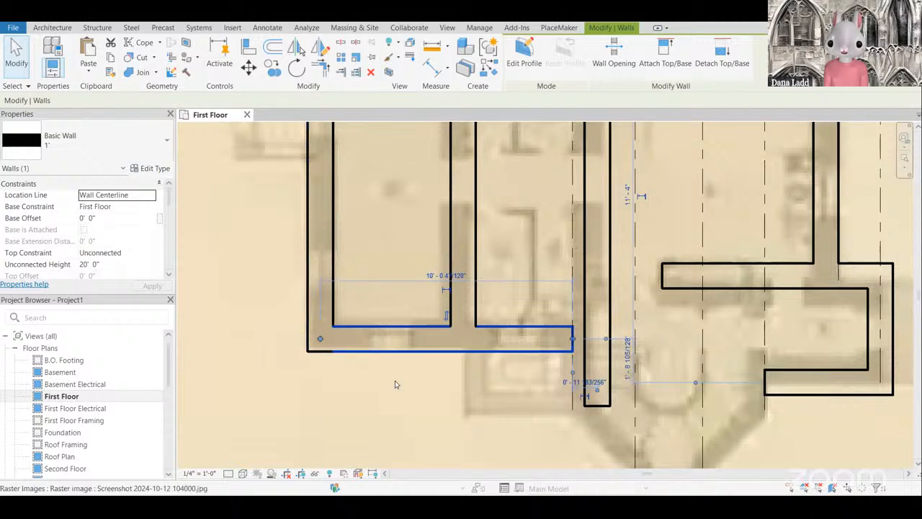
pyautogui.press('Up')
pyautogui.press('Up')
pyautogui.press('Up')
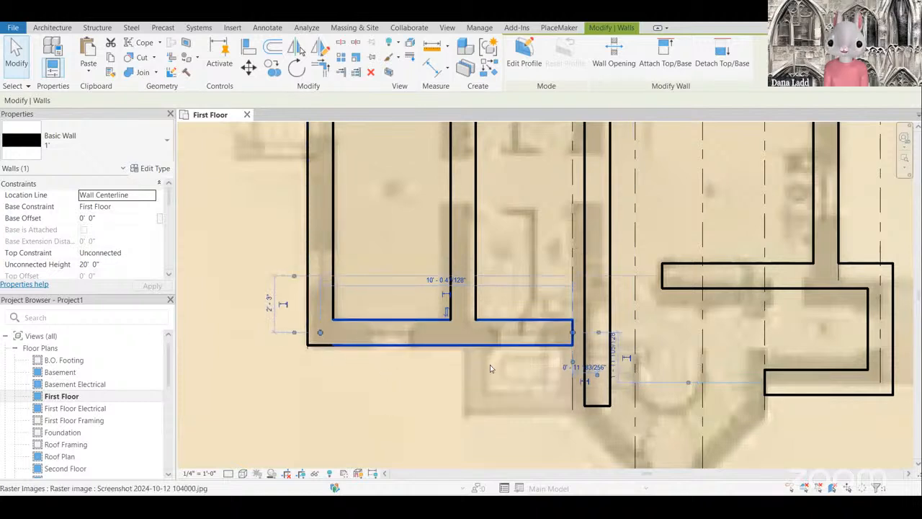
pyautogui.scroll(-4, 367, 332)
pyautogui.scroll(3, 492, 360)
pyautogui.press('Escape')
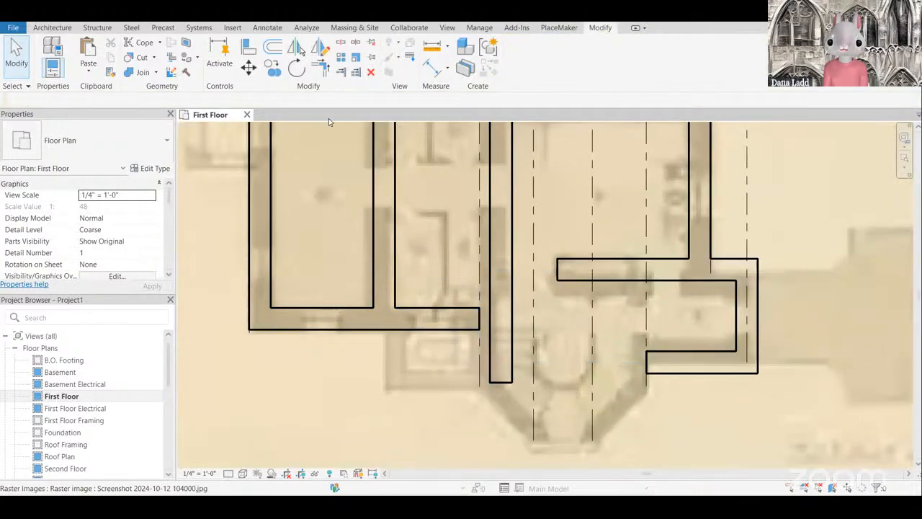
# Step: Align the outer face of the top projection's left wall to the second guide line from the left
pyautogui.scroll(-2, 353, 155)
pyautogui.scroll(3, 347, 144)
pyautogui.press('a')
pyautogui.press('l')
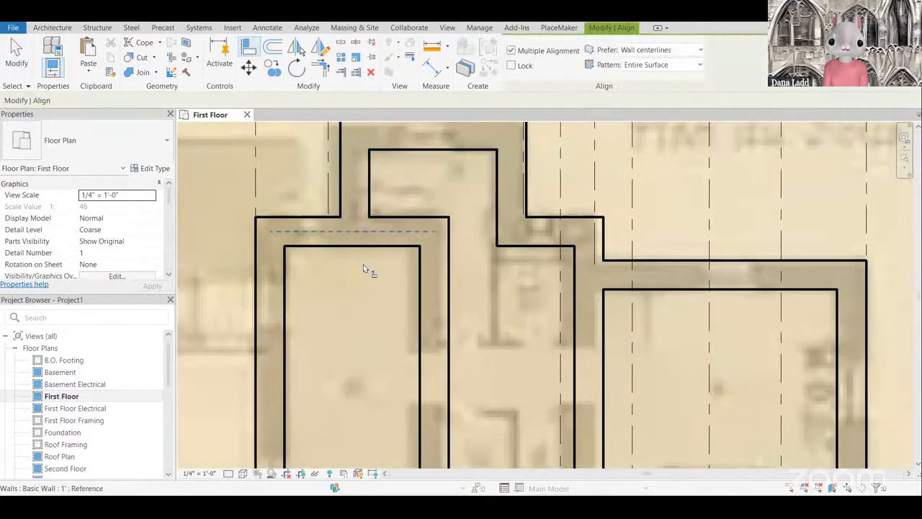
pyautogui.scroll(-2, 363, 193)
pyautogui.scroll(3, 329, 156)
pyautogui.click(359, 247)
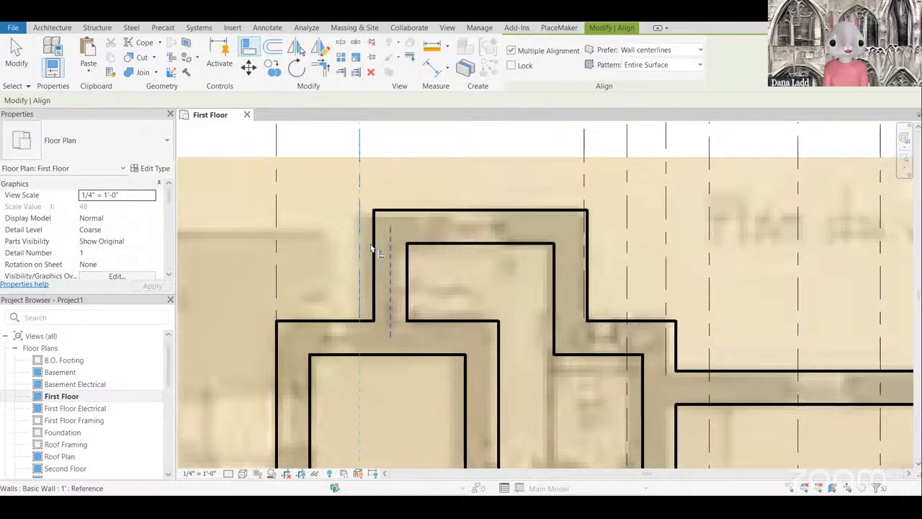
pyautogui.click(373, 251)
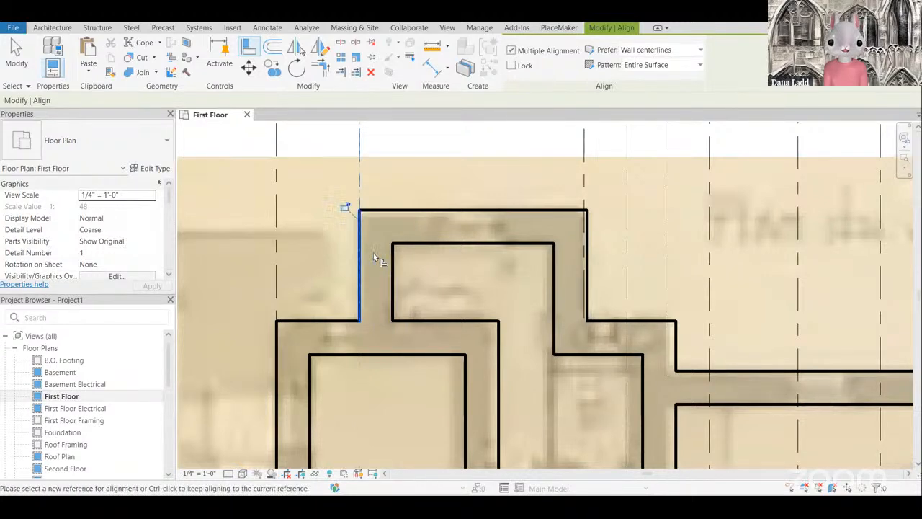
pyautogui.scroll(-1, 424, 251)
pyautogui.scroll(1, 423, 254)
pyautogui.press('Escape')
# Step: Nudge the top wall of the upper projection down 2" to match the plan image
pyautogui.click(425, 252)
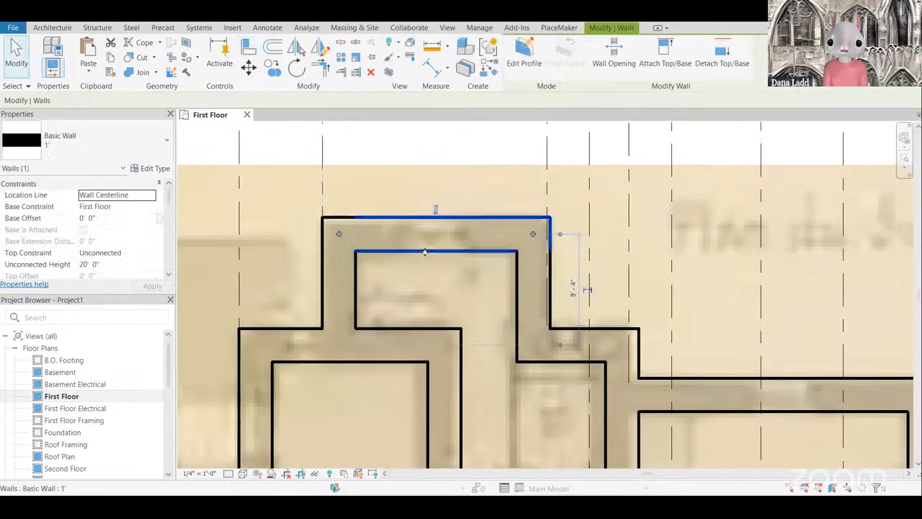
pyautogui.press('Down')
pyautogui.press('Down')
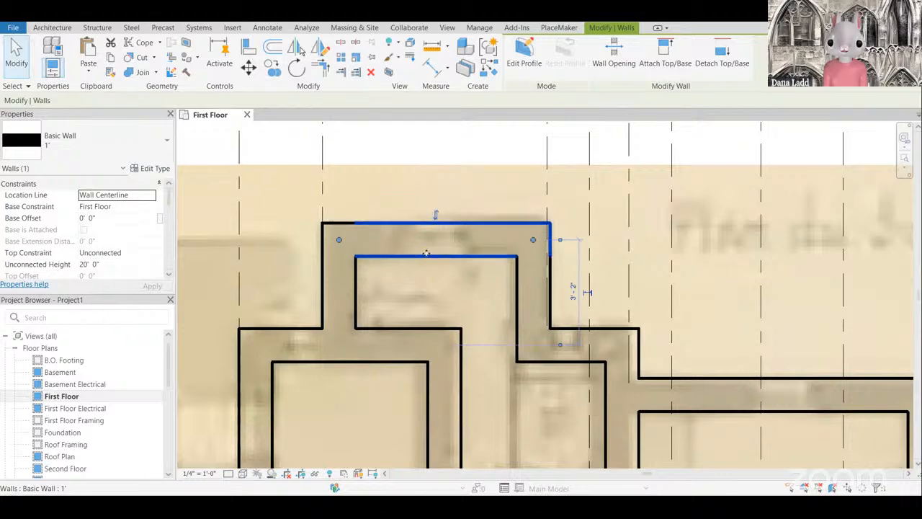
pyautogui.scroll(-2, 432, 258)
pyautogui.scroll(2, 525, 264)
pyautogui.press('Escape')
# Step: Align the outer face of the upper projection's right wall to the adjacent guide line
pyautogui.press('a')
pyautogui.press('l')
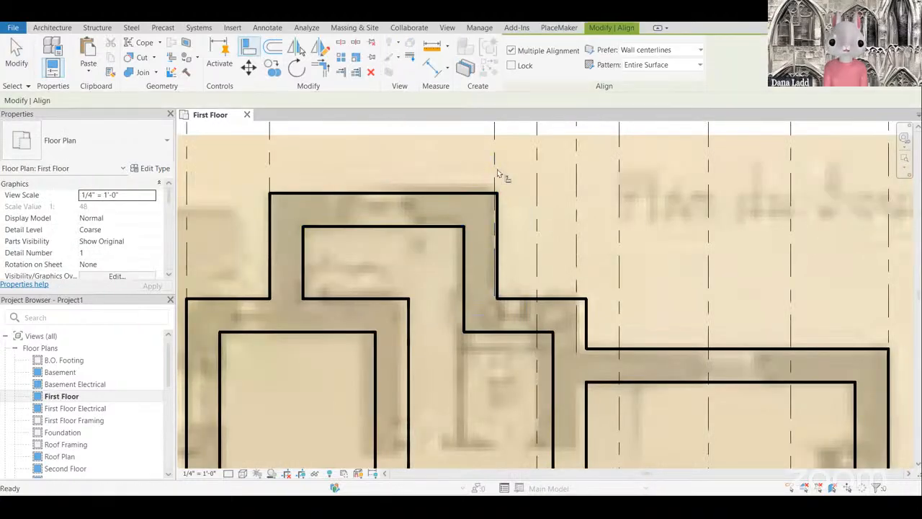
pyautogui.click(500, 225)
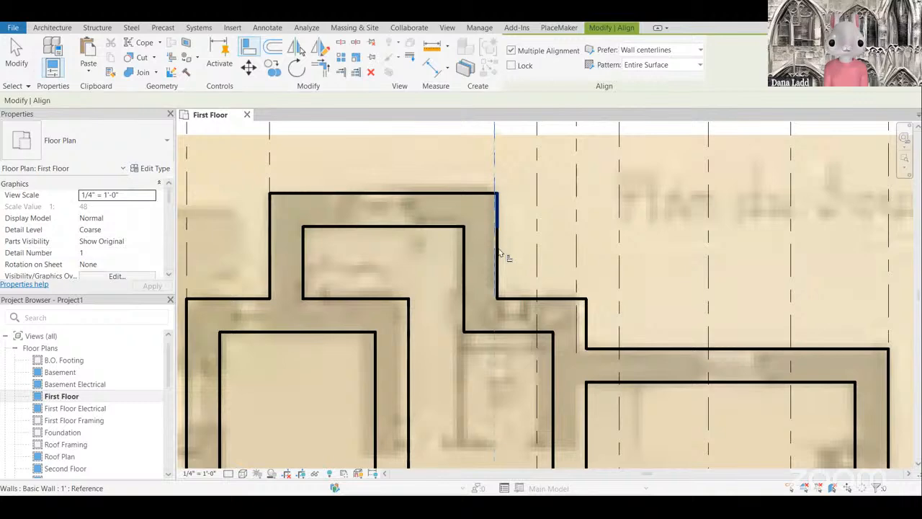
pyautogui.click(502, 254)
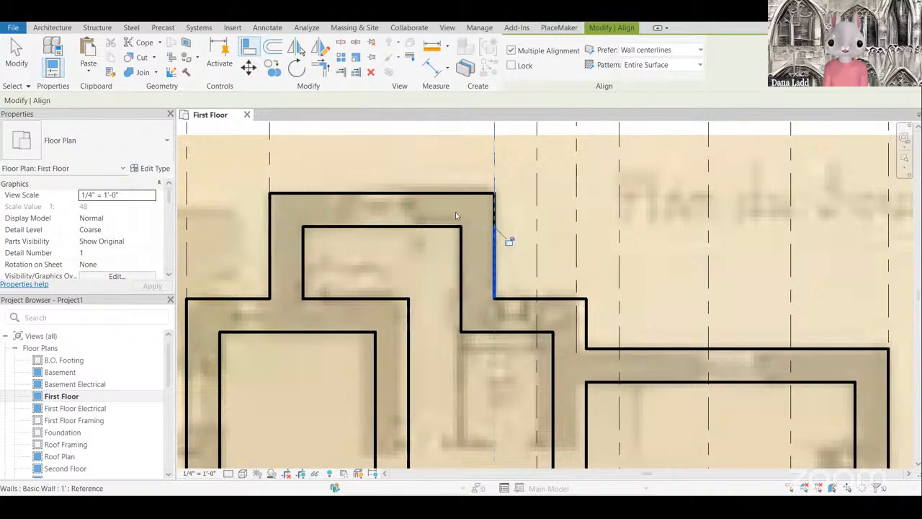
pyautogui.press('Escape')
pyautogui.scroll(-4, 510, 242)
pyautogui.scroll(3, 441, 240)
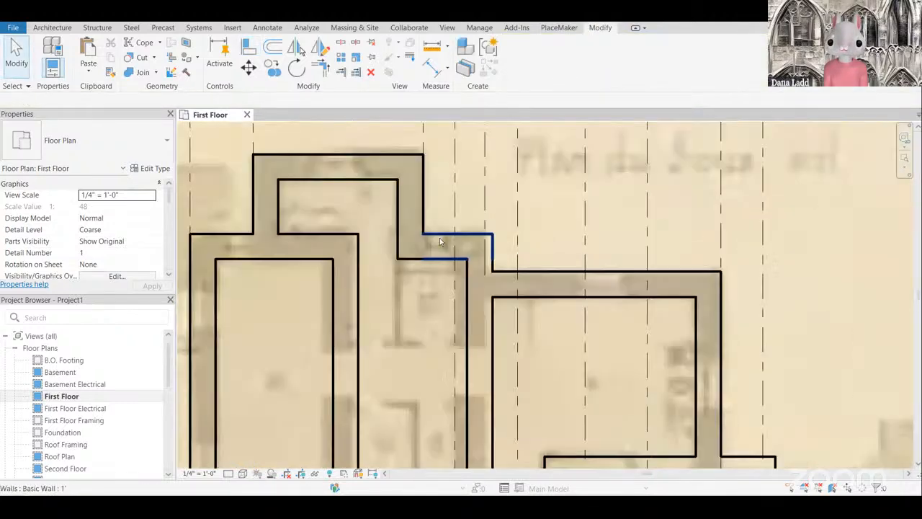
pyautogui.click(441, 239)
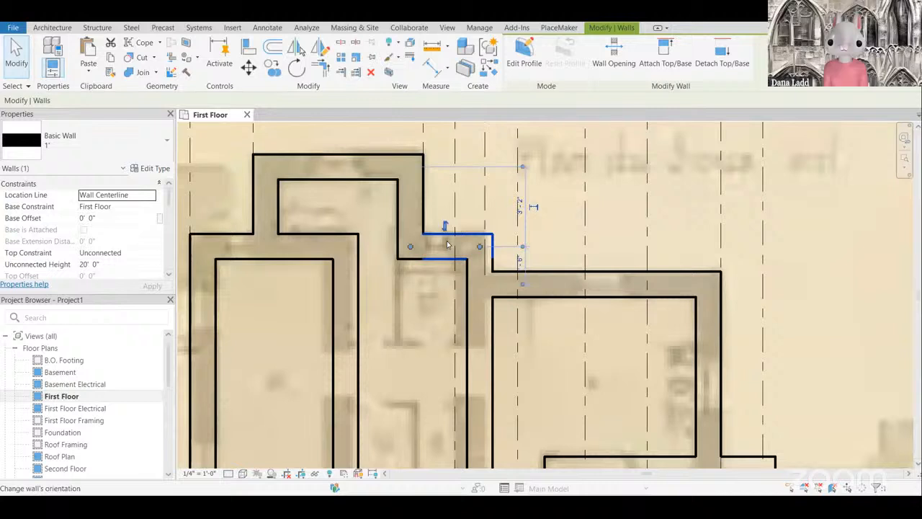
pyautogui.click(248, 47)
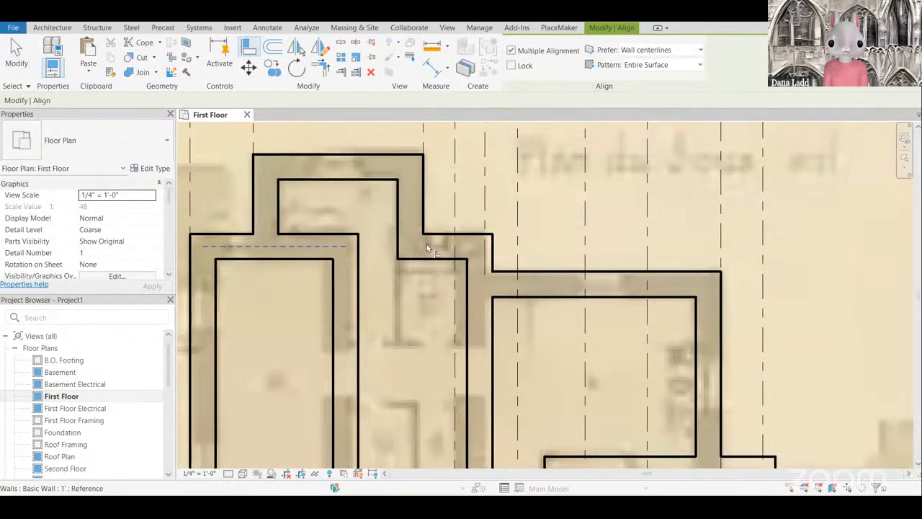
pyautogui.click(407, 259)
pyautogui.scroll(-4, 415, 253)
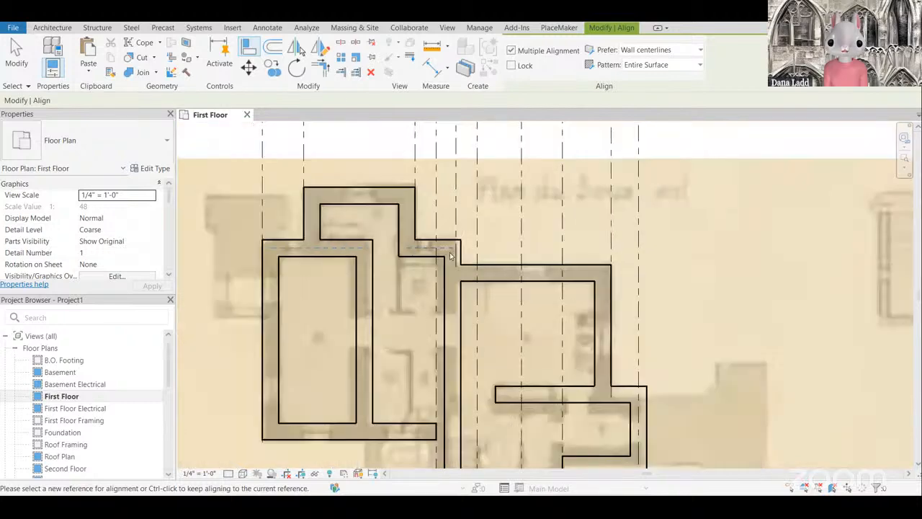
pyautogui.press('Escape')
pyautogui.press('Escape')
# Step: Align the left face of the long wall between the middle and right rooms to the guide line beside it
pyautogui.scroll(3, 447, 255)
pyautogui.press('a')
pyautogui.press('l')
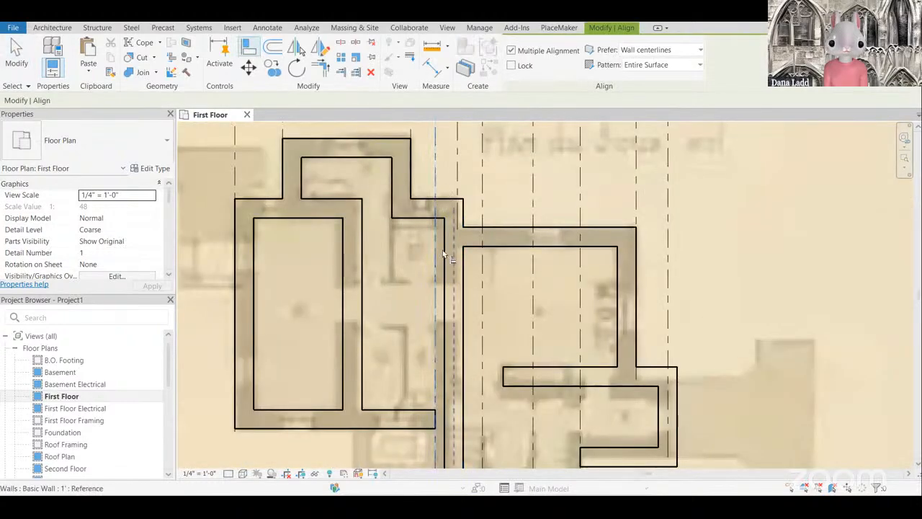
pyautogui.click(445, 255)
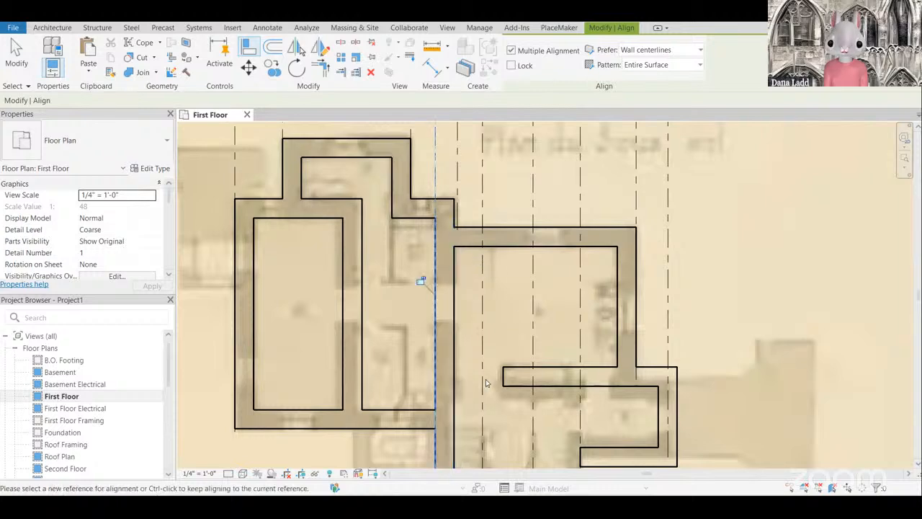
pyautogui.scroll(-3, 485, 383)
pyautogui.scroll(2, 523, 286)
pyautogui.press('Escape')
# Step: Nudge the partition below the right room down 8" onto the wall in the plan image
pyautogui.click(530, 289)
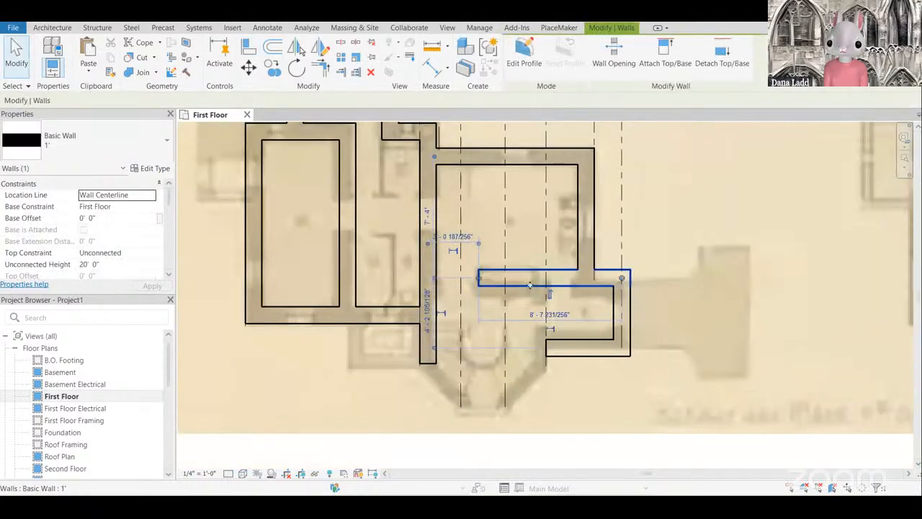
pyautogui.press('Down')
pyautogui.press('Down')
pyautogui.press('Down')
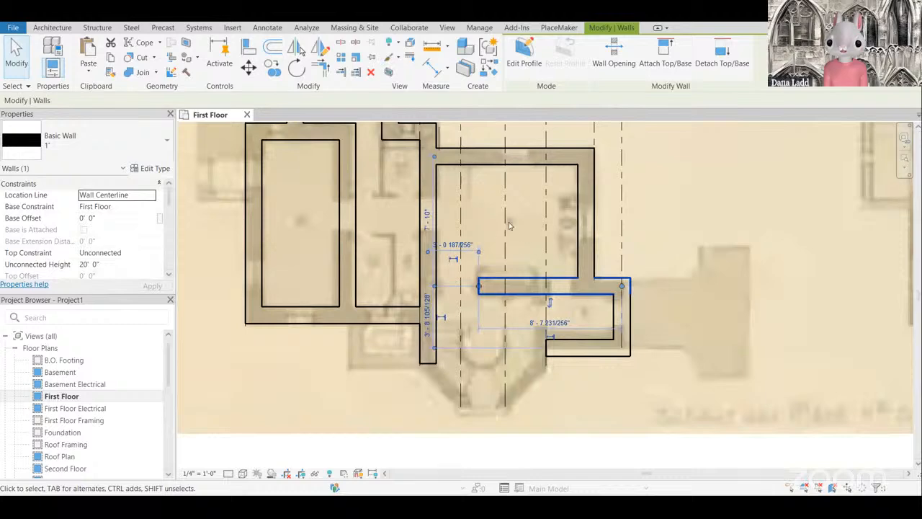
pyautogui.scroll(-3, 509, 226)
pyautogui.scroll(4, 530, 266)
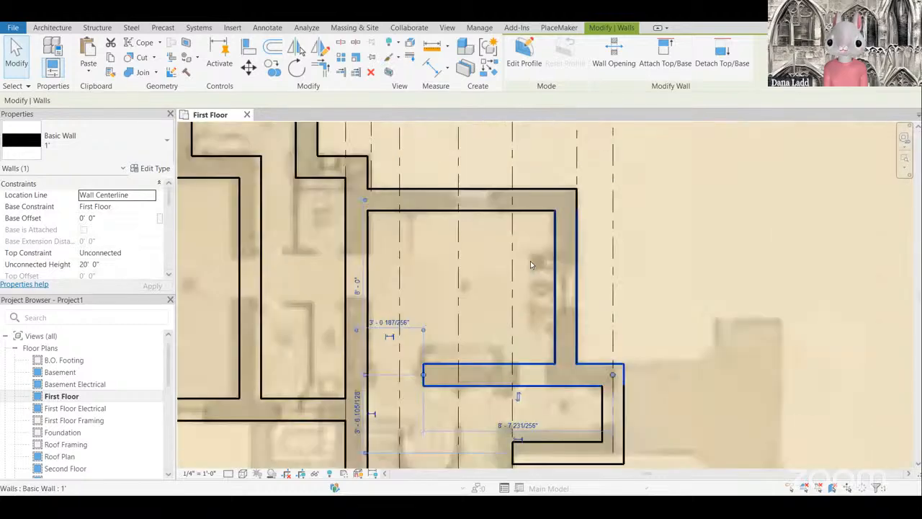
# Step: Align the outer face of the side passage's end wall to the outermost right guide line
pyautogui.scroll(-3, 531, 265)
pyautogui.scroll(4, 505, 310)
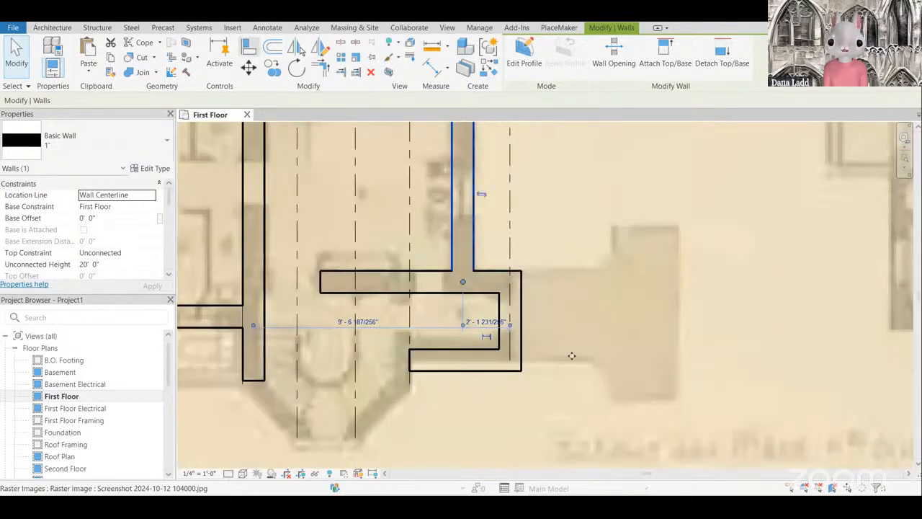
pyautogui.click(251, 49)
pyautogui.click(511, 195)
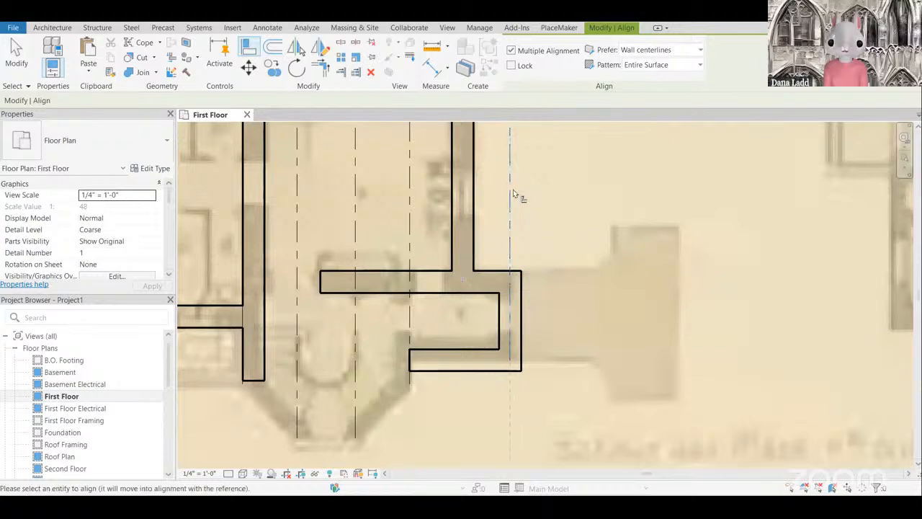
pyautogui.click(523, 304)
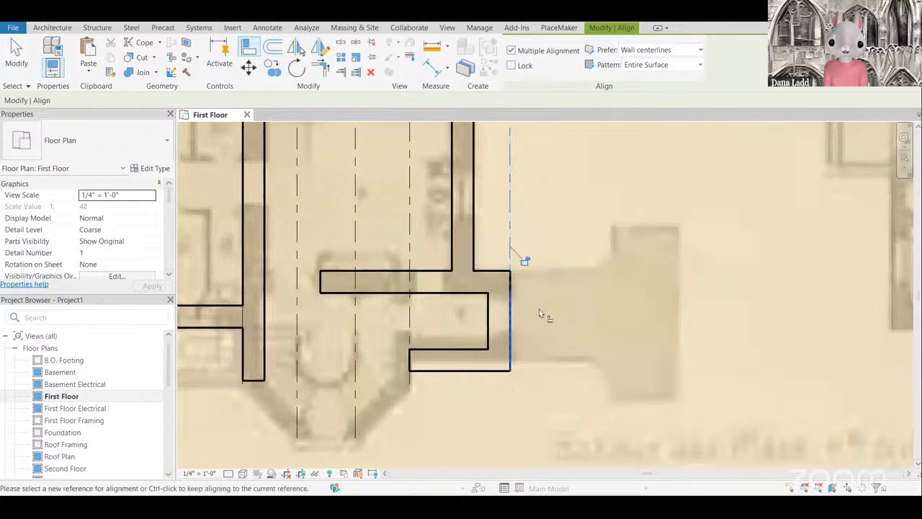
pyautogui.scroll(-2, 495, 334)
pyautogui.press('Escape')
pyautogui.press('Escape')
# Step: Nudge the side passage's bottom wall up onto the wall in the plan image
pyautogui.click(504, 339)
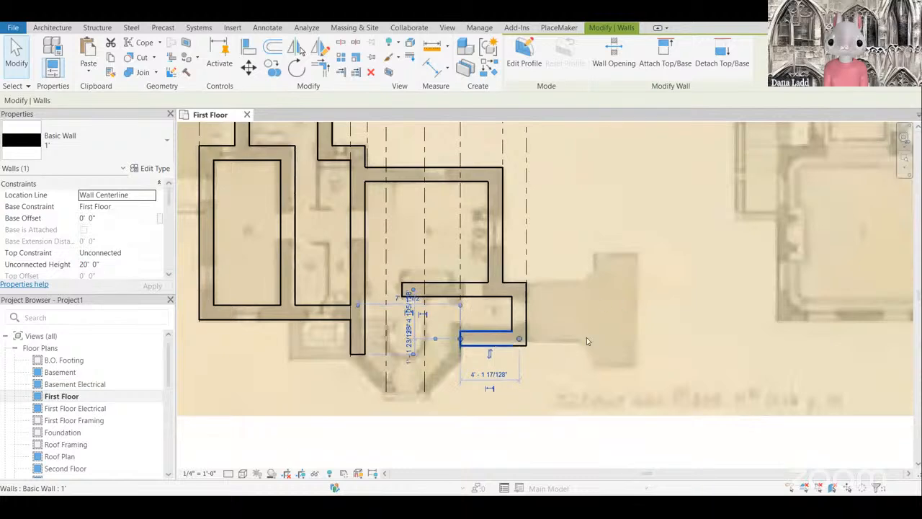
pyautogui.scroll(-1, 586, 341)
pyautogui.scroll(3, 589, 331)
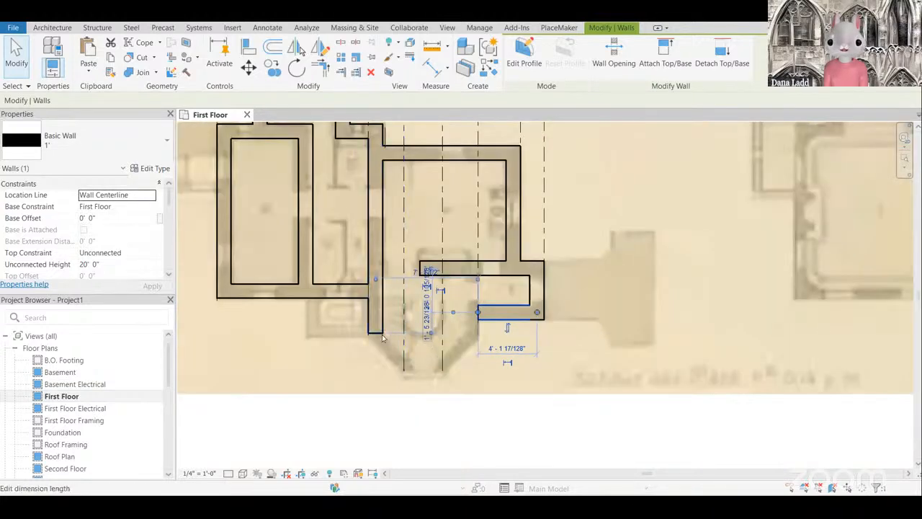
pyautogui.press('Escape')
pyautogui.scroll(2, 384, 334)
pyautogui.click(58, 29)
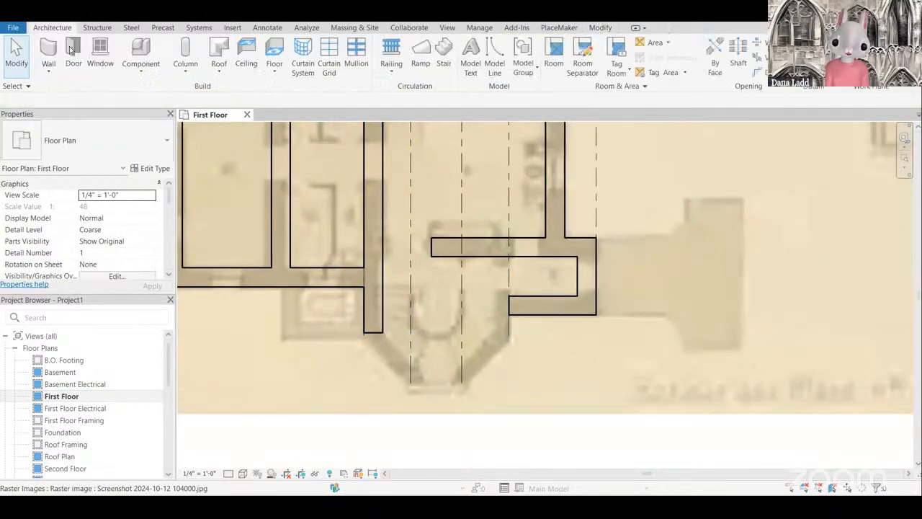
pyautogui.click(49, 47)
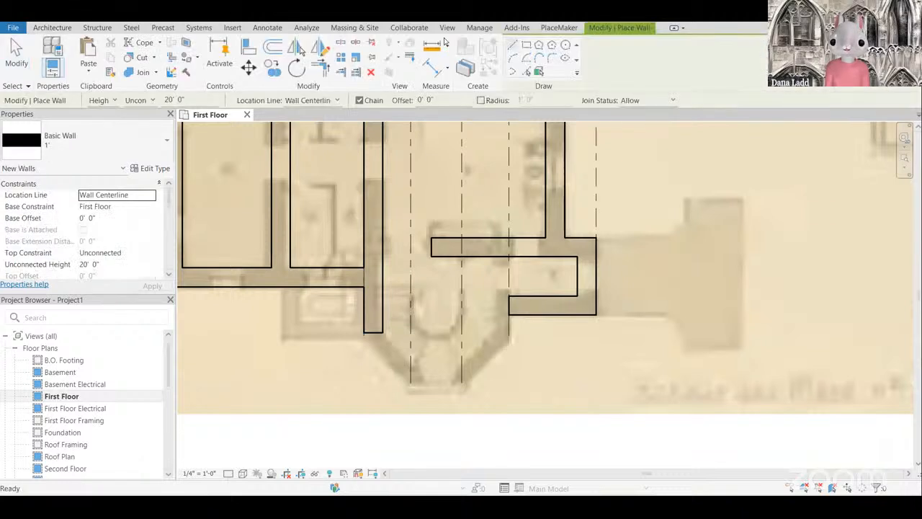
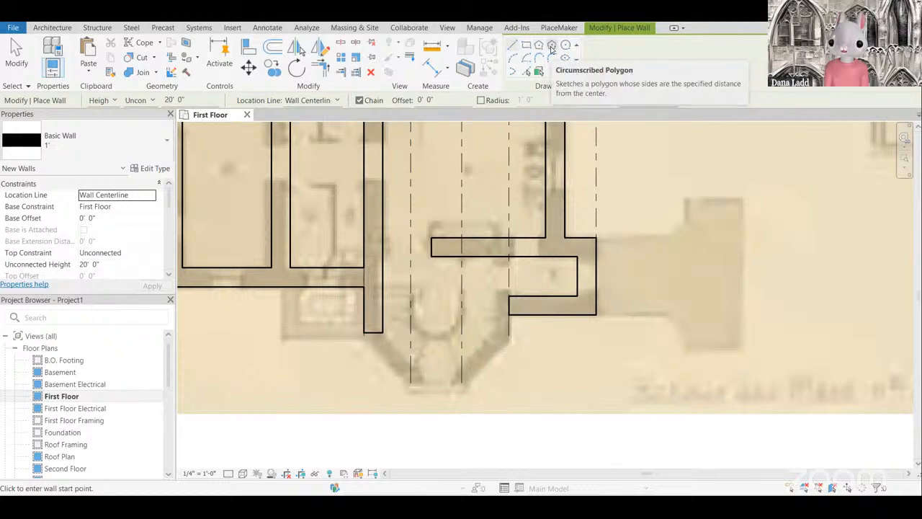
pyautogui.click(551, 45)
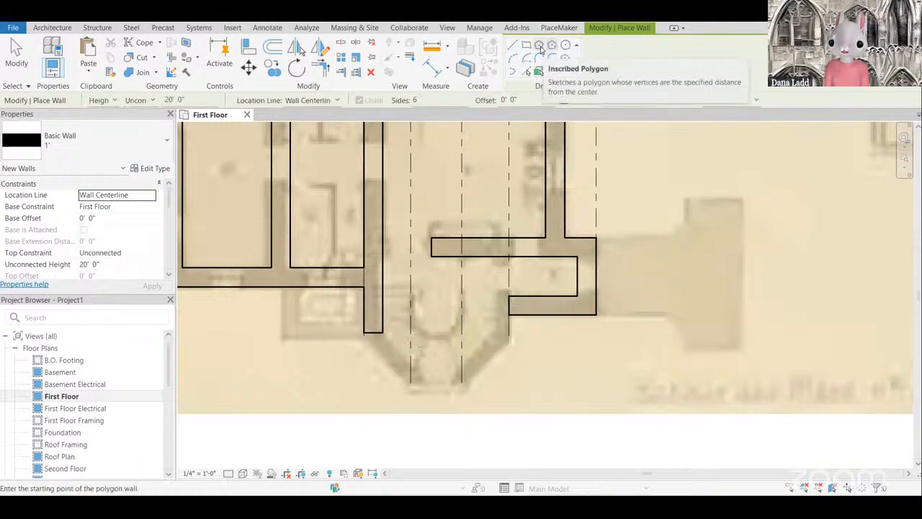
pyautogui.click(539, 46)
pyautogui.scroll(-2, 647, 264)
pyautogui.click(646, 253)
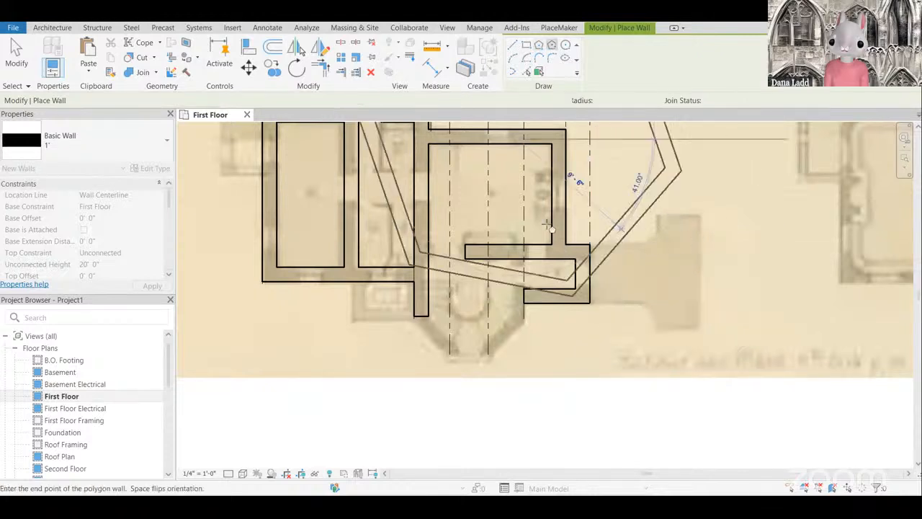
pyautogui.click(538, 46)
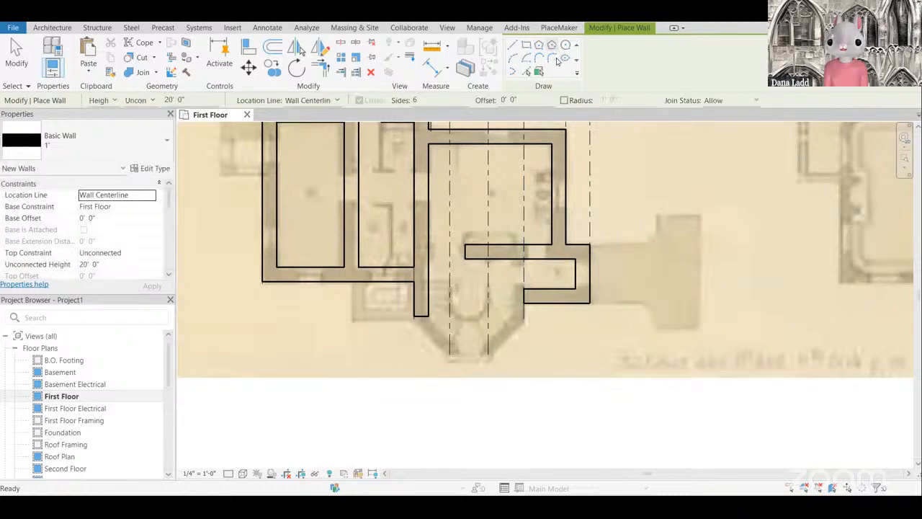
pyautogui.click(683, 238)
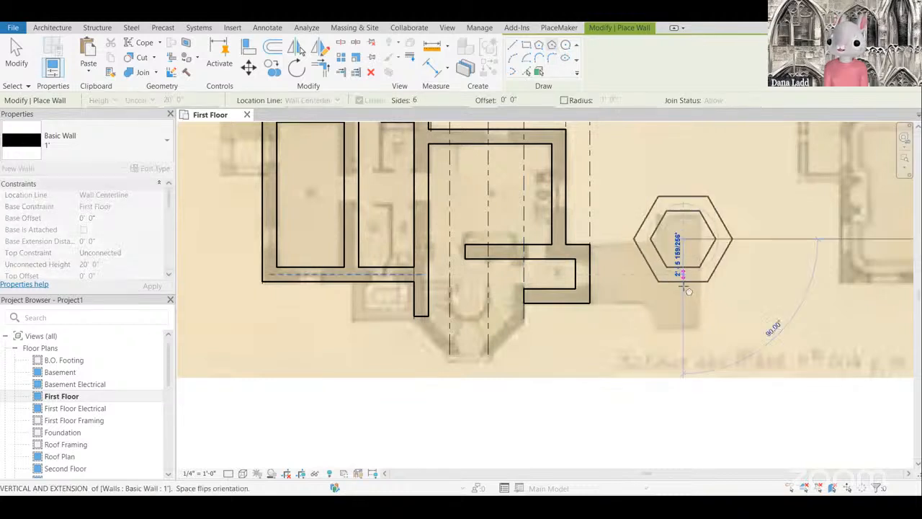
pyautogui.scroll(2, 683, 290)
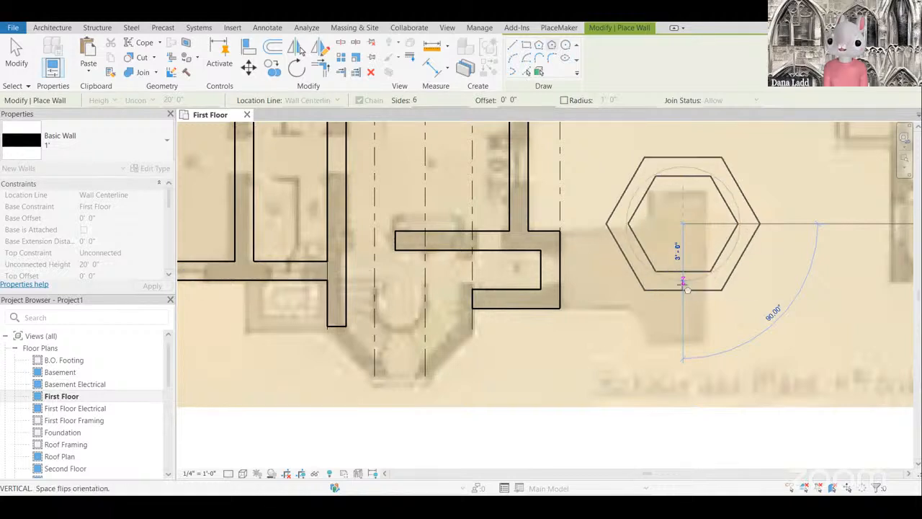
pyautogui.press('Escape')
pyautogui.click(552, 45)
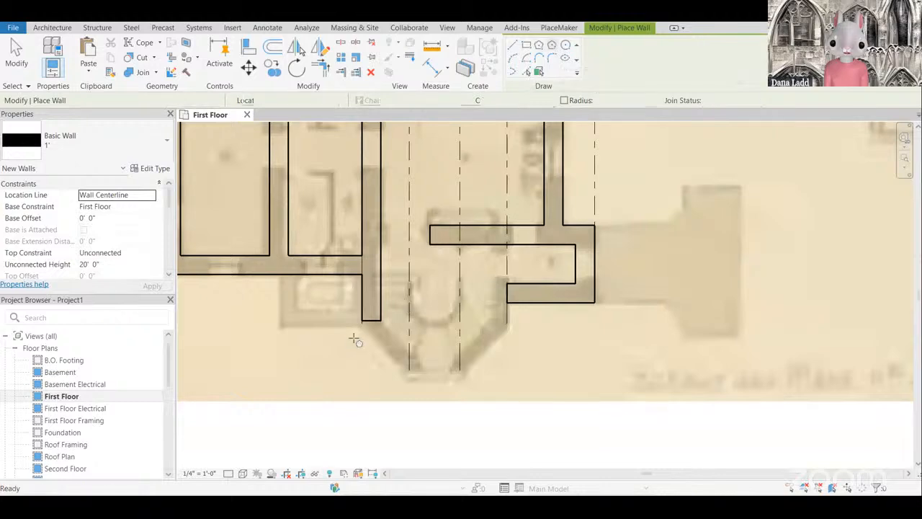
pyautogui.scroll(2, 469, 288)
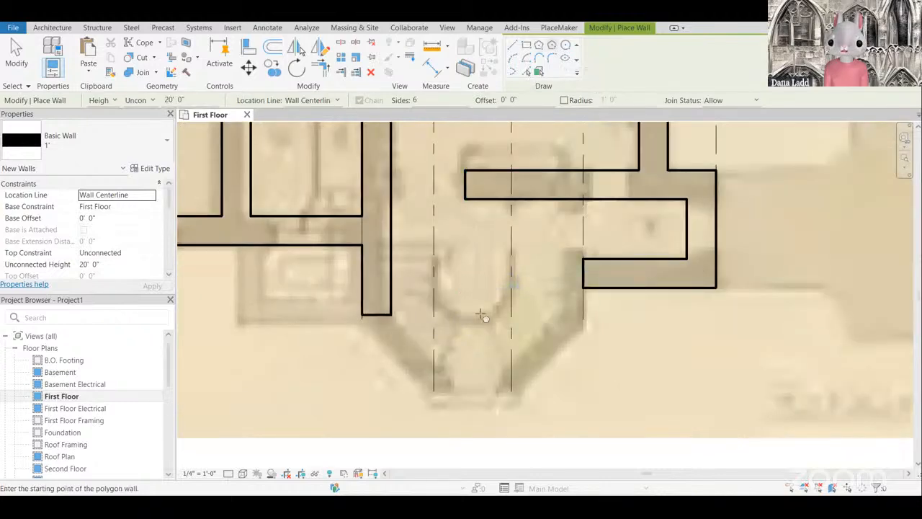
pyautogui.scroll(-2, 472, 309)
pyautogui.scroll(2, 470, 310)
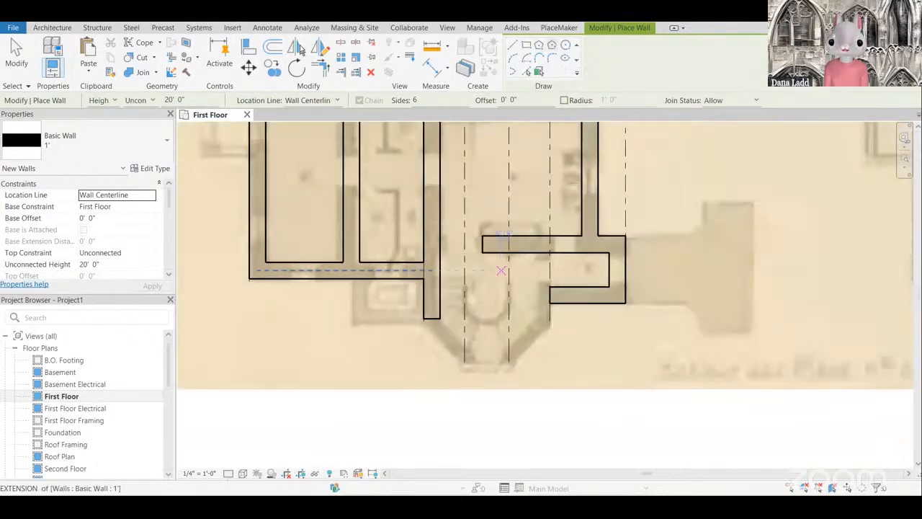
pyautogui.click(13, 59)
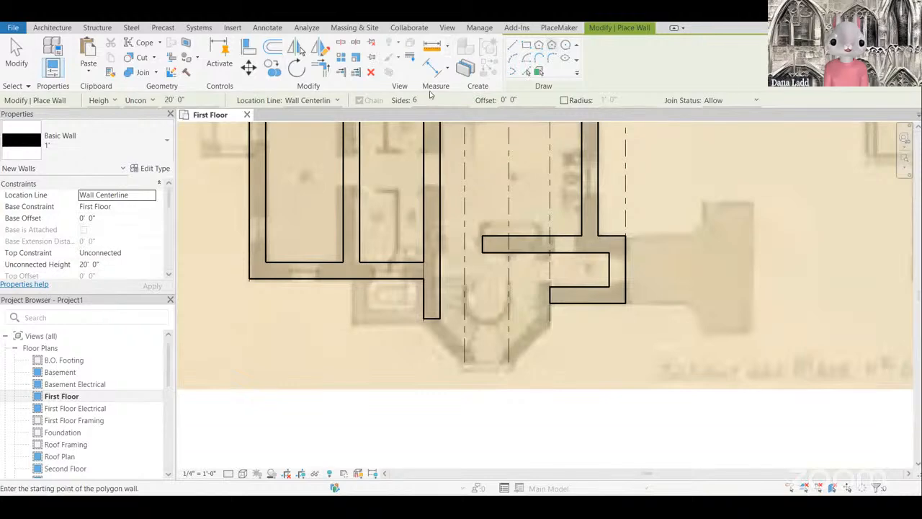
# Step: Draw a horizontal Centerline detail line joining the lower ends of the two guide lines at the angled bay
pyautogui.click(467, 276)
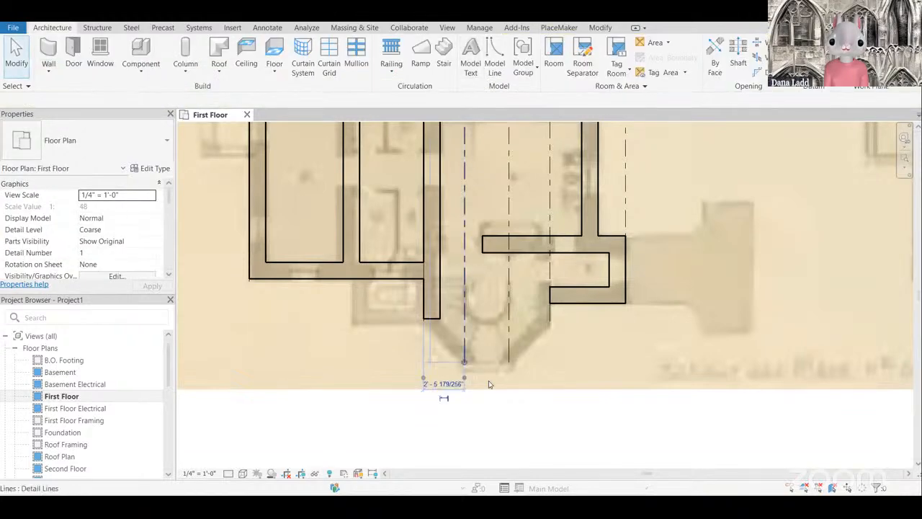
pyautogui.scroll(2, 492, 381)
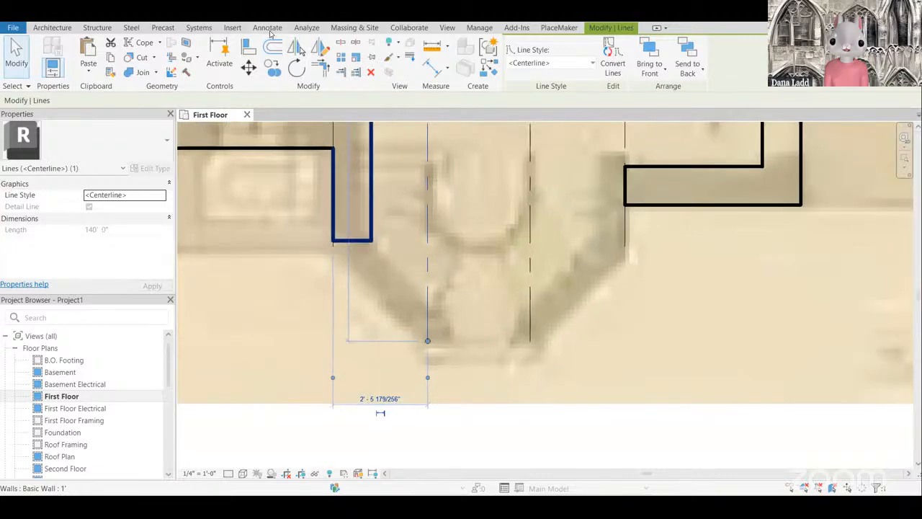
pyautogui.click(271, 29)
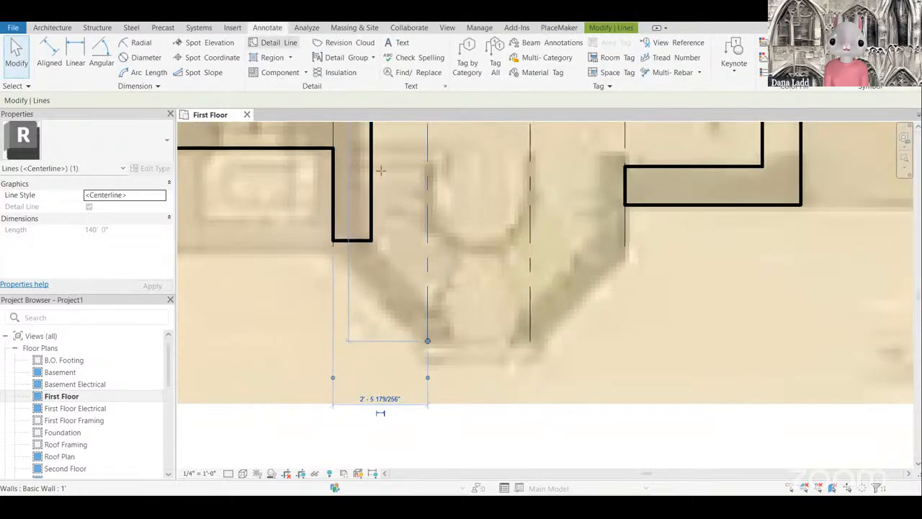
pyautogui.press('d')
pyautogui.press('l')
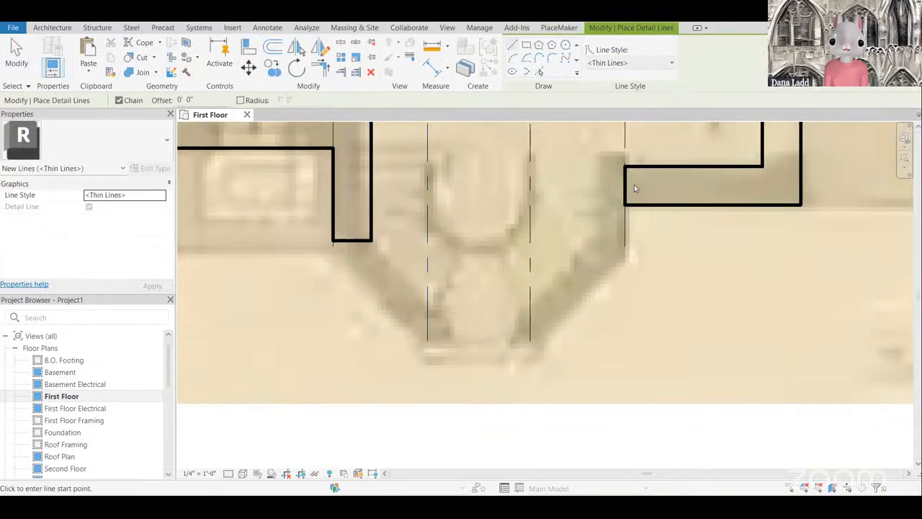
pyautogui.click(630, 63)
pyautogui.click(612, 87)
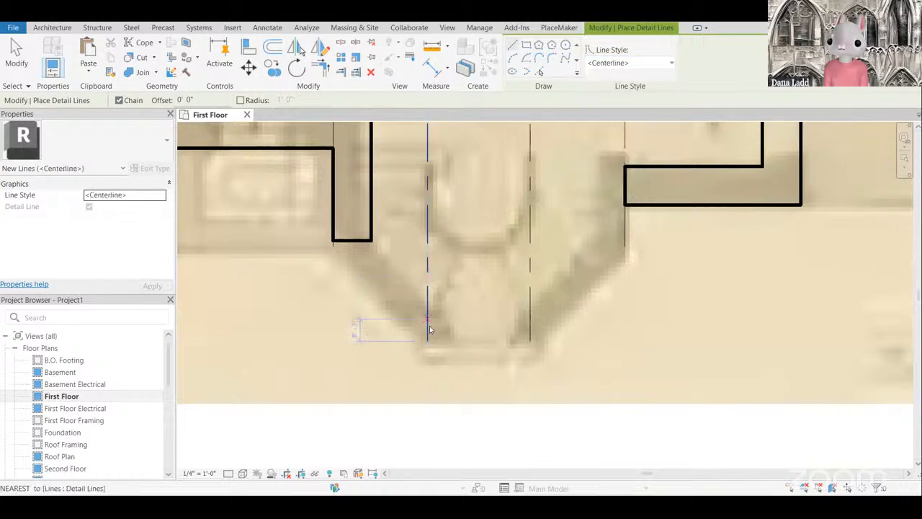
pyautogui.click(527, 339)
pyautogui.press('Escape')
pyautogui.press('Escape')
pyautogui.scroll(-2, 486, 341)
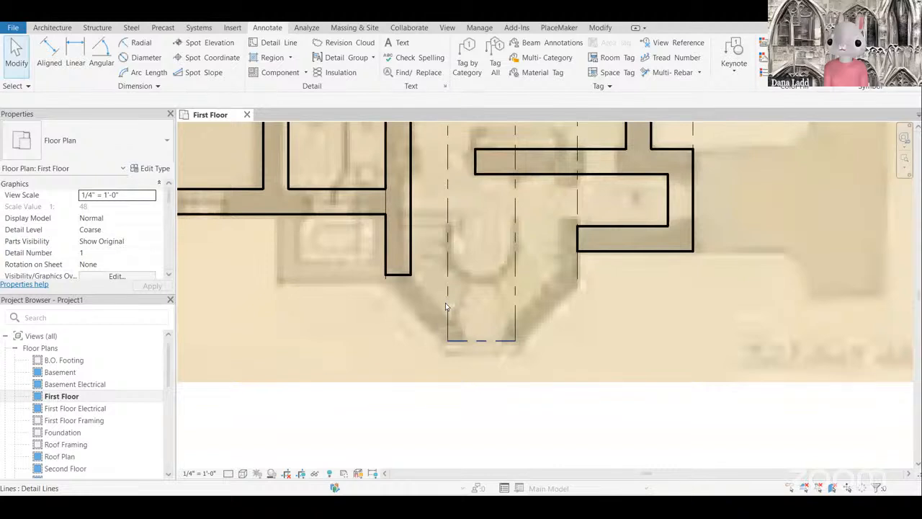
# Step: Set the distance between the angled bay's two guide lines to 2' 9" by moving the left one
pyautogui.scroll(2, 475, 317)
pyautogui.click(409, 339)
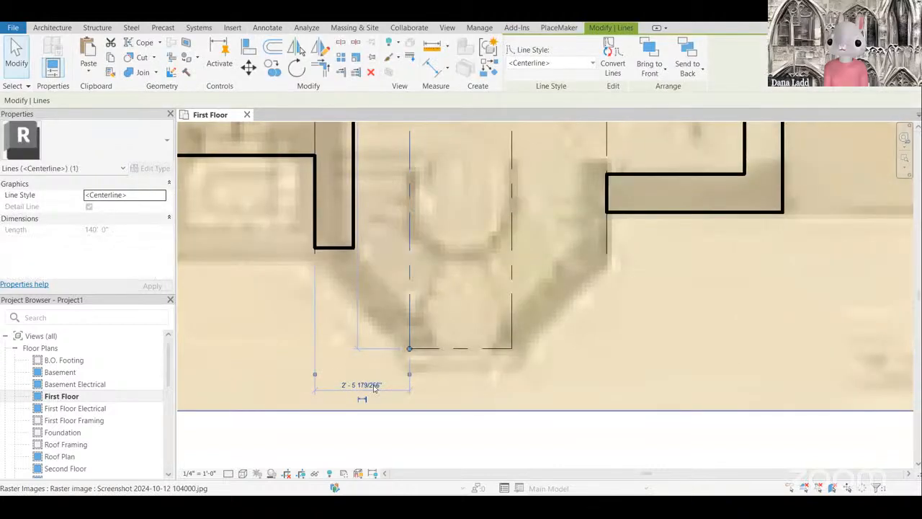
pyautogui.click(511, 333)
pyautogui.click(461, 385)
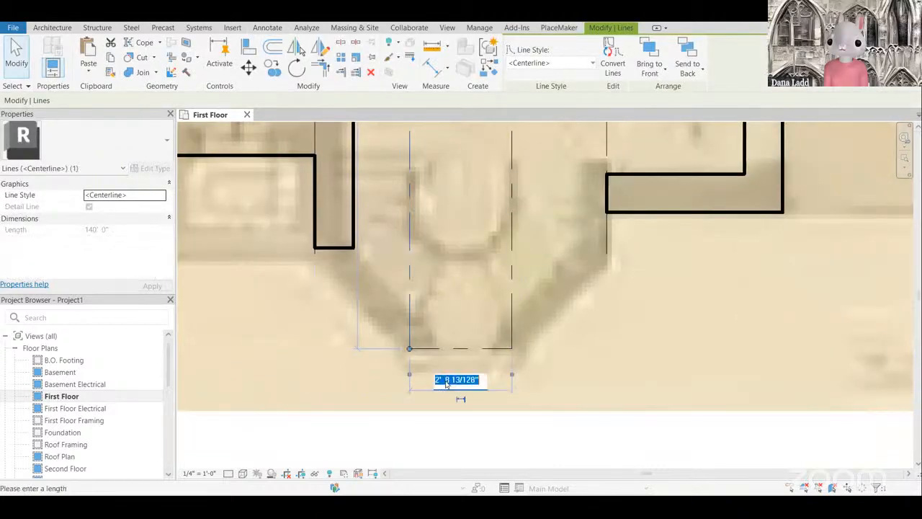
pyautogui.moveTo(441, 379); pyautogui.dragTo(475, 391)
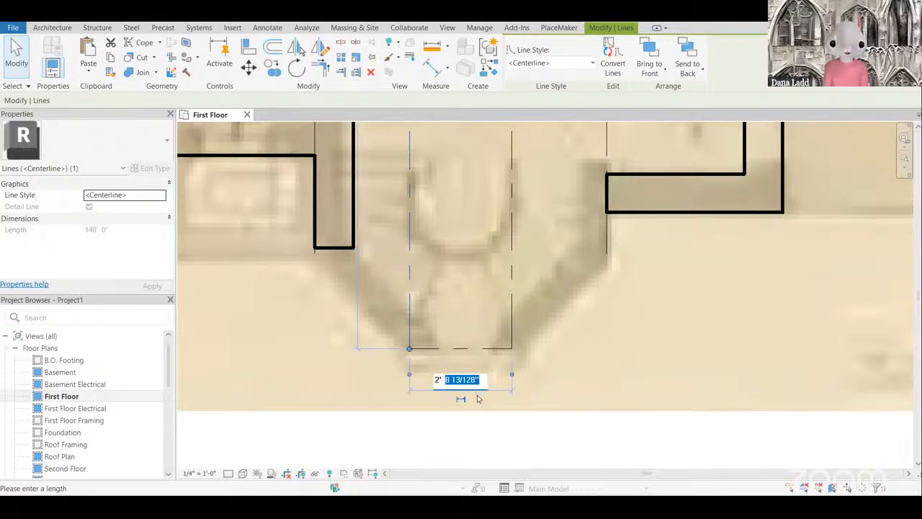
pyautogui.write('9')
pyautogui.press('Return')
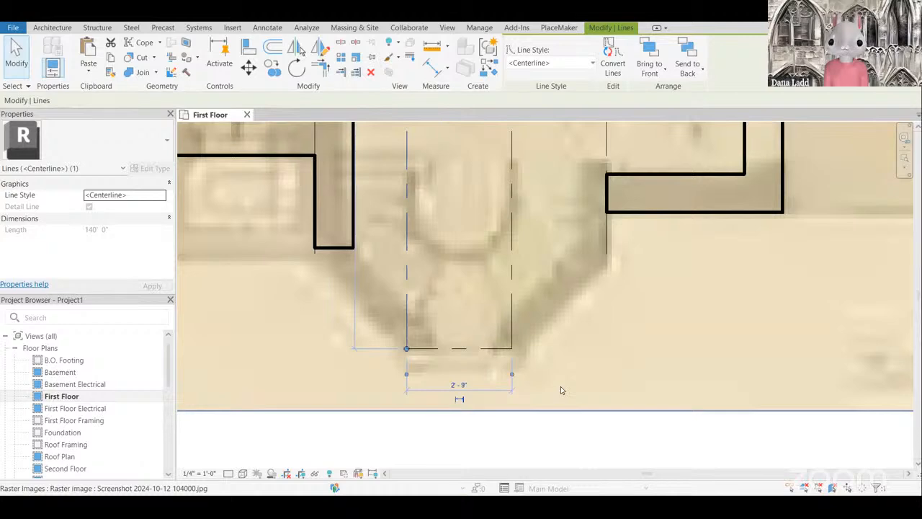
pyautogui.click(561, 387)
pyautogui.scroll(-1, 472, 339)
pyautogui.scroll(1, 470, 245)
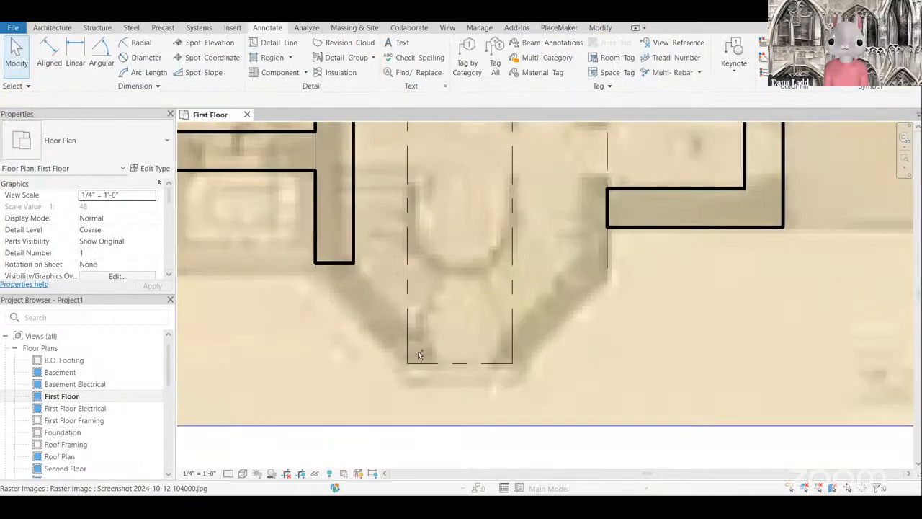
# Step: Nudge the bay's two guide lines and their connecting line slightly right to centre them on the plan image
pyautogui.click(407, 355)
pyautogui.keyDown('ctrl'); pyautogui.click(512, 359); pyautogui.keyUp('ctrl')
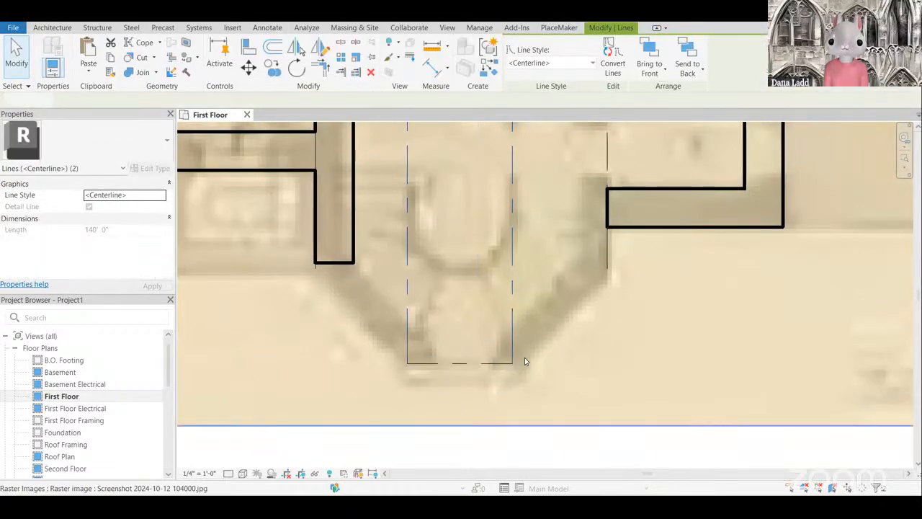
pyautogui.keyDown('ctrl'); pyautogui.click(505, 363); pyautogui.keyUp('ctrl')
pyautogui.press('Right')
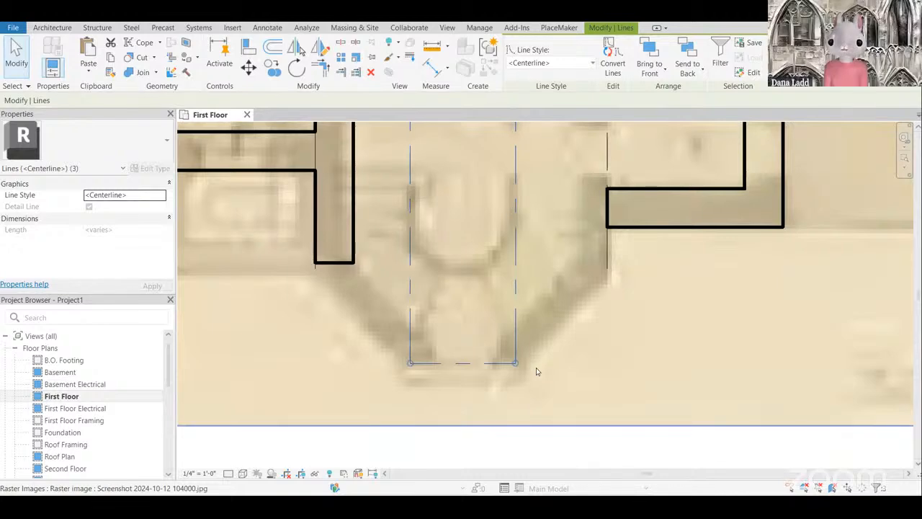
pyautogui.scroll(-8, 504, 325)
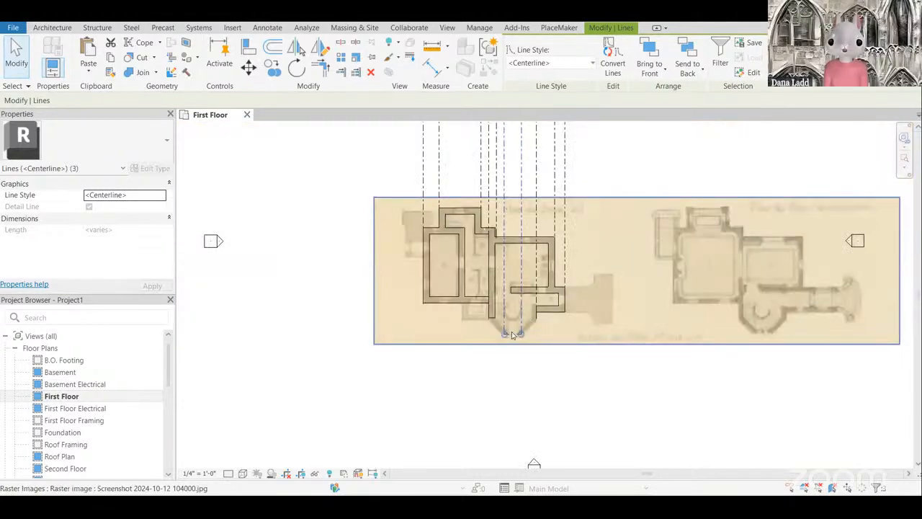
pyautogui.scroll(5, 511, 332)
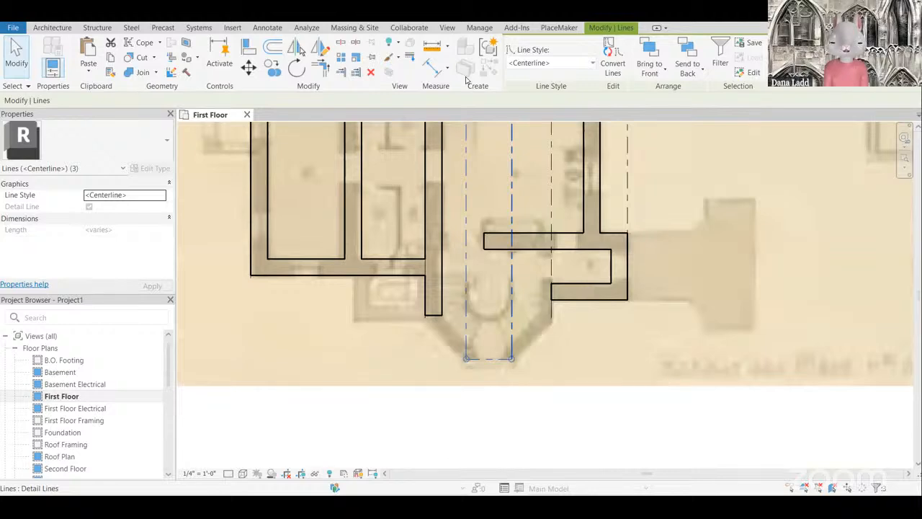
pyautogui.press('Escape')
# Step: Draw a vertical Centerline detail line upward from the midpoint of the bay's connecting line as its centre axis
pyautogui.click(266, 44)
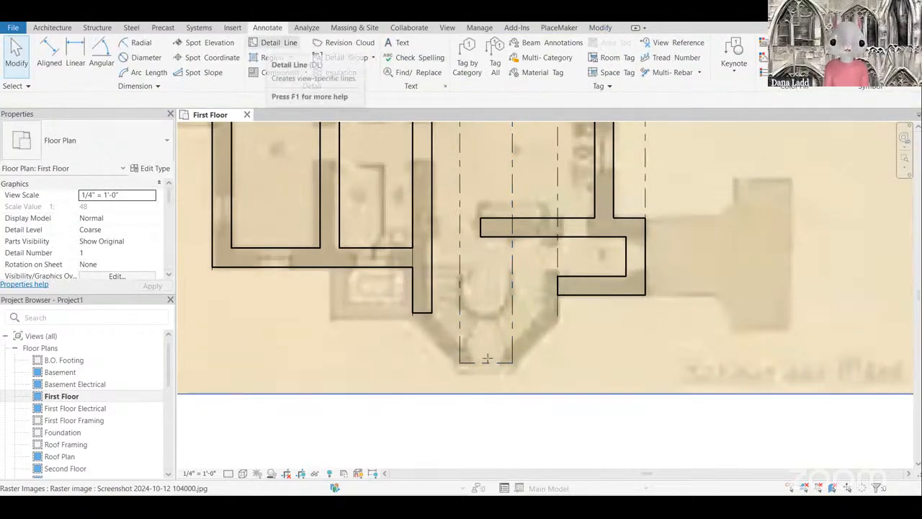
pyautogui.click(486, 363)
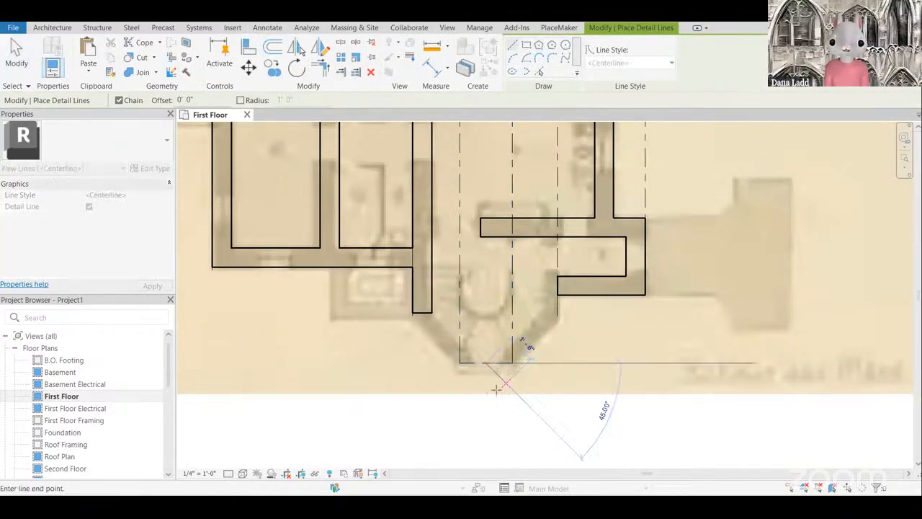
pyautogui.scroll(-3, 498, 272)
pyautogui.scroll(-3, 499, 273)
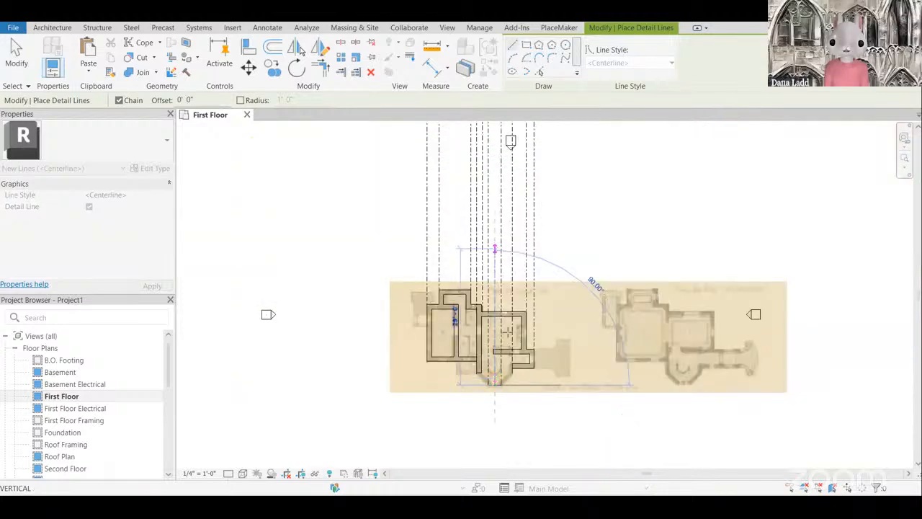
pyautogui.click(494, 291)
pyautogui.scroll(4, 500, 400)
pyautogui.press('Escape')
pyautogui.press('Escape')
pyautogui.scroll(-1, 481, 375)
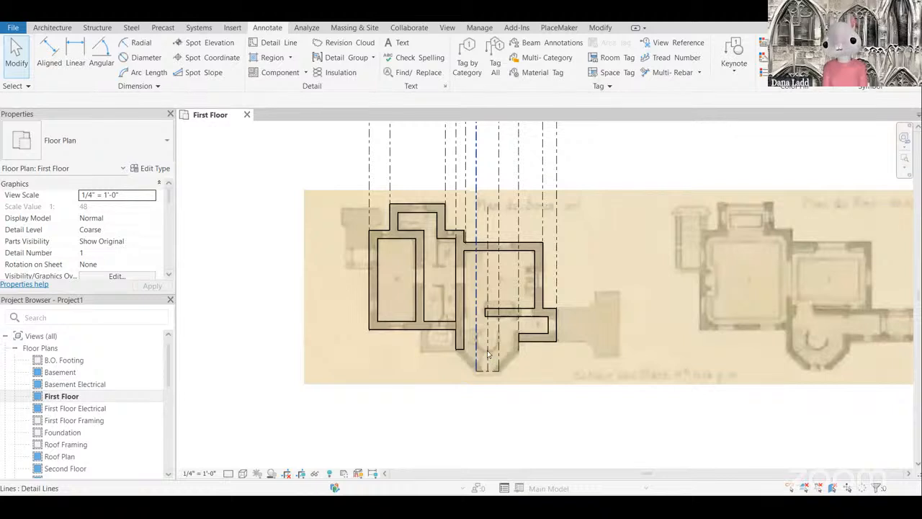
# Step: Check the position of the bay's connecting line and the spacing between its two outer guide lines
pyautogui.scroll(1, 493, 359)
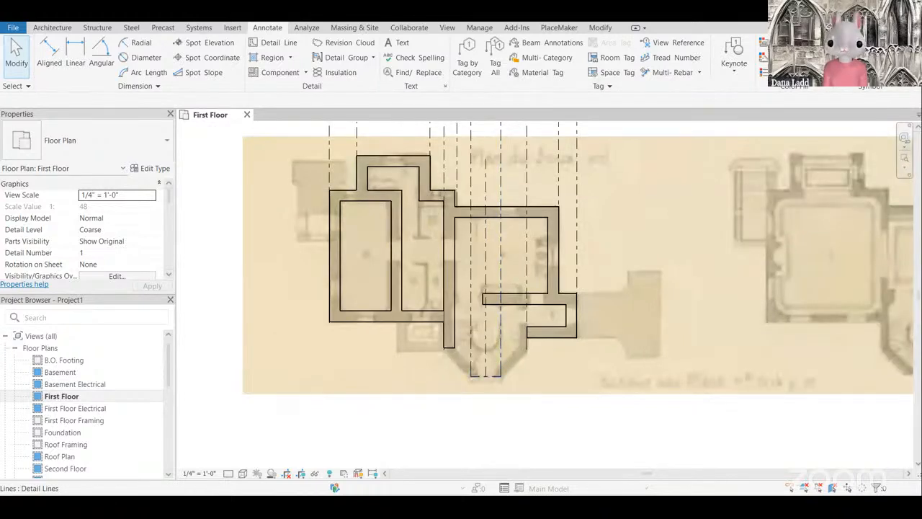
pyautogui.scroll(3, 518, 376)
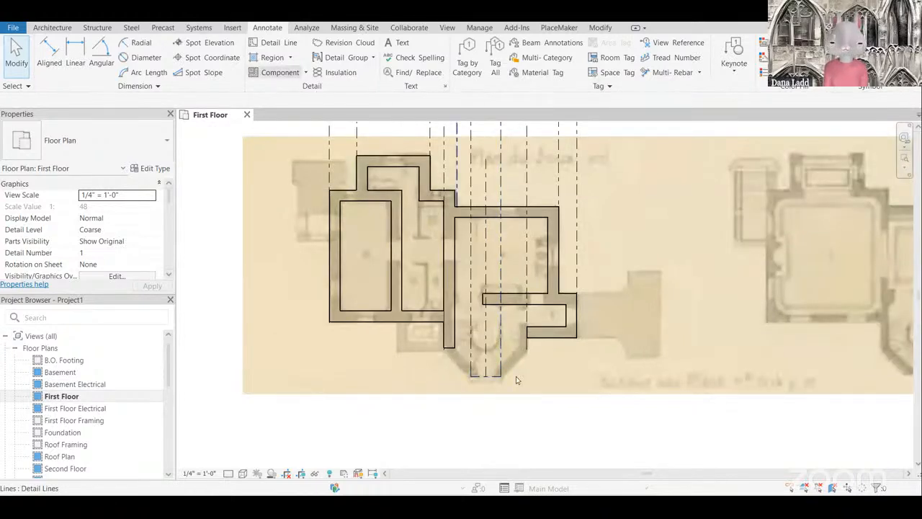
pyautogui.click(465, 373)
pyautogui.scroll(2, 466, 380)
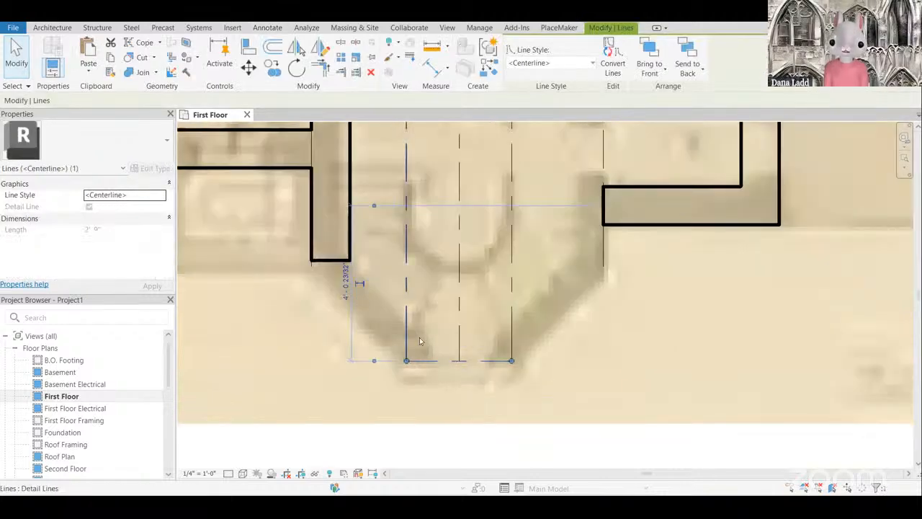
pyautogui.scroll(-1, 414, 339)
pyautogui.click(487, 338)
pyautogui.scroll(-1, 494, 351)
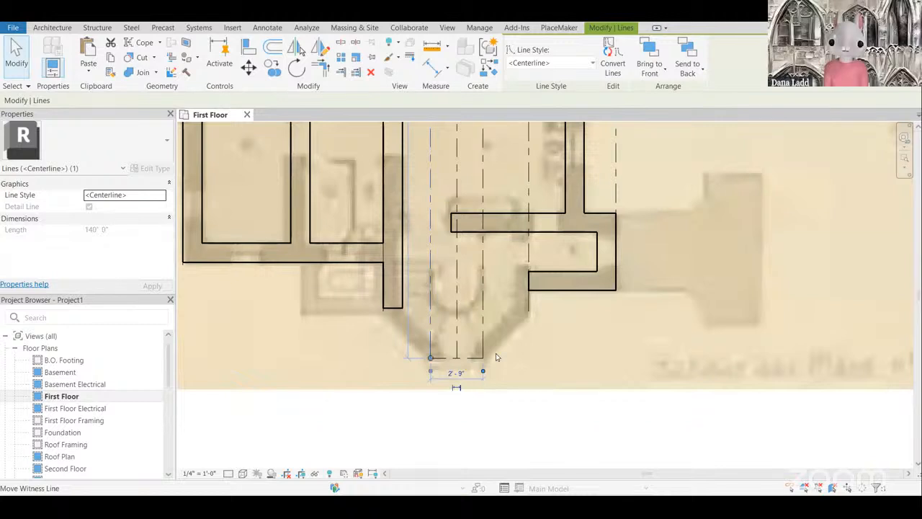
# Step: Select the angled bay's connecting line and check its length against the plan image
pyautogui.scroll(1, 490, 346)
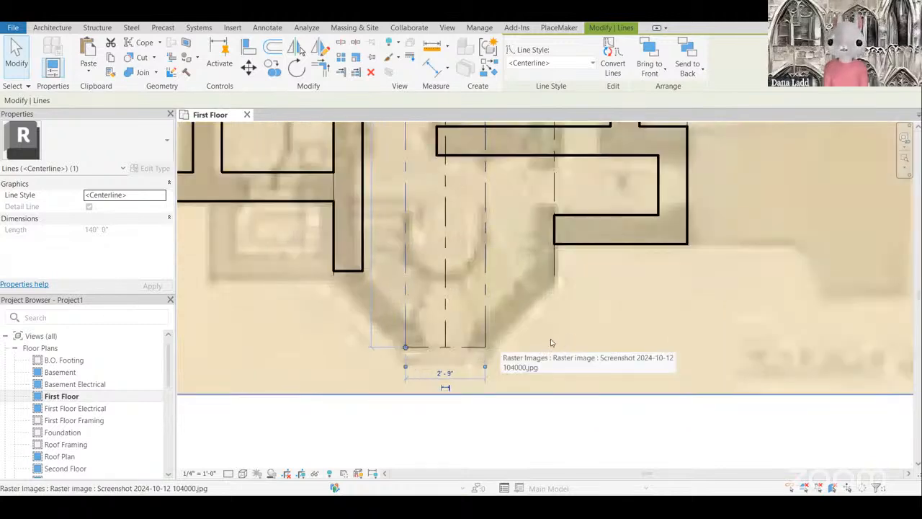
pyautogui.scroll(-1, 540, 343)
pyautogui.scroll(1, 461, 353)
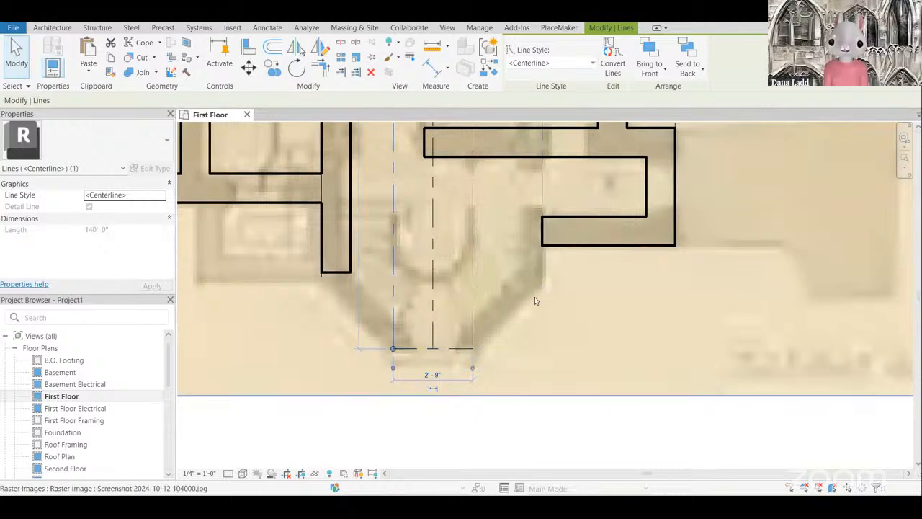
pyautogui.click(453, 349)
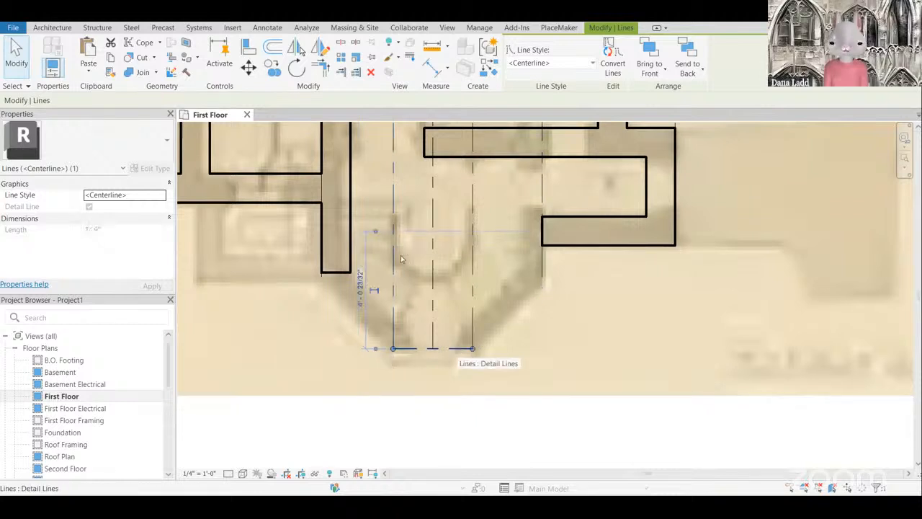
pyautogui.scroll(-2, 454, 357)
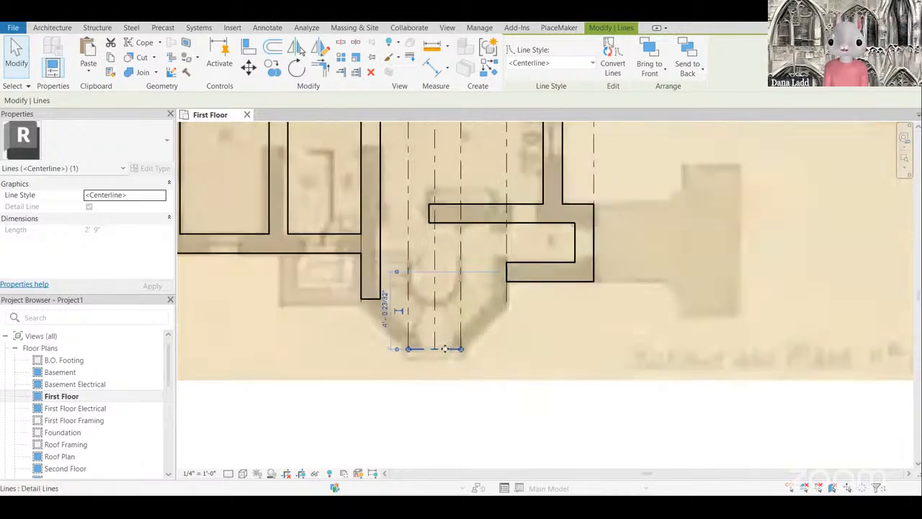
pyautogui.scroll(1, 448, 352)
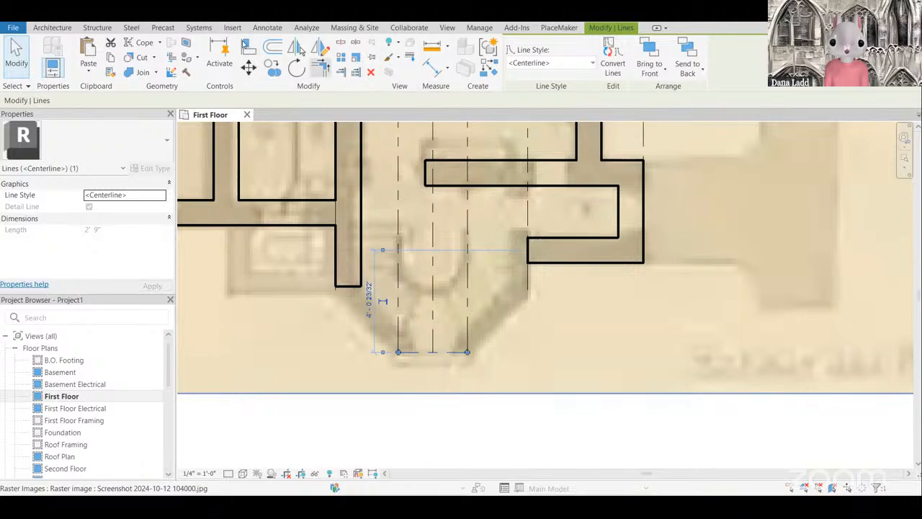
# Step: Draw a 2' 9" Centerline detail line at 45° up and outward from the right end of the bay's connecting line
pyautogui.click(52, 27)
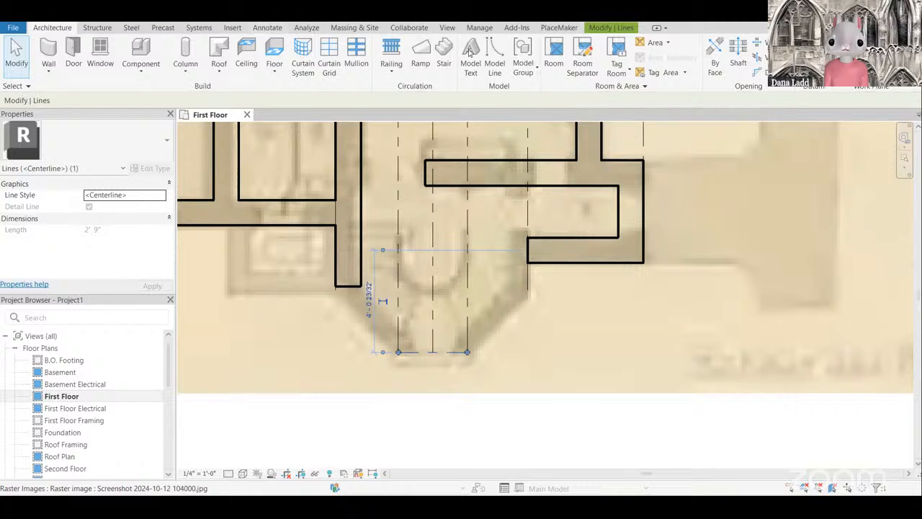
pyautogui.click(267, 27)
pyautogui.click(268, 40)
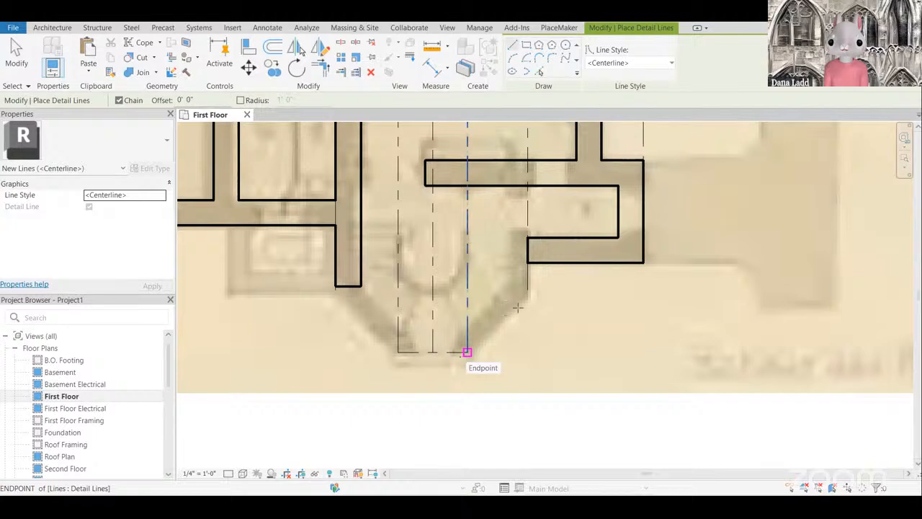
pyautogui.click(467, 352)
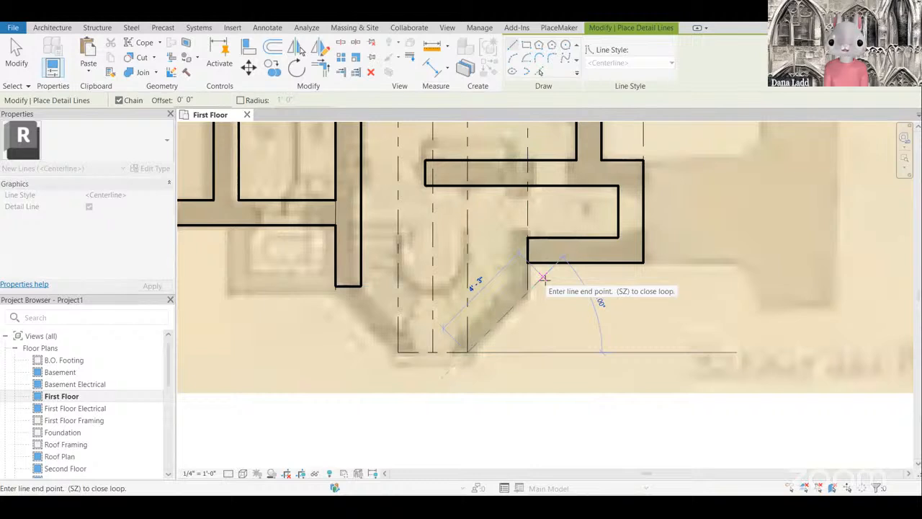
pyautogui.write('2')
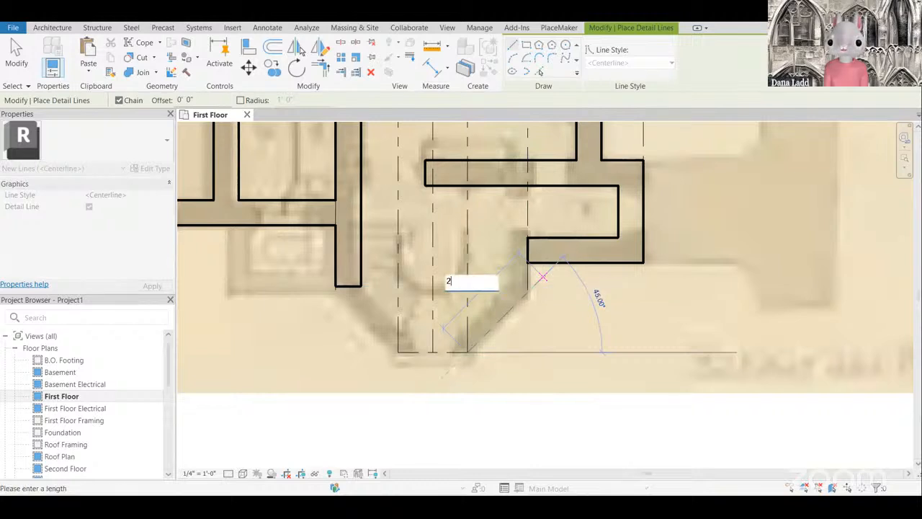
pyautogui.write('\'9"')
pyautogui.press('Return')
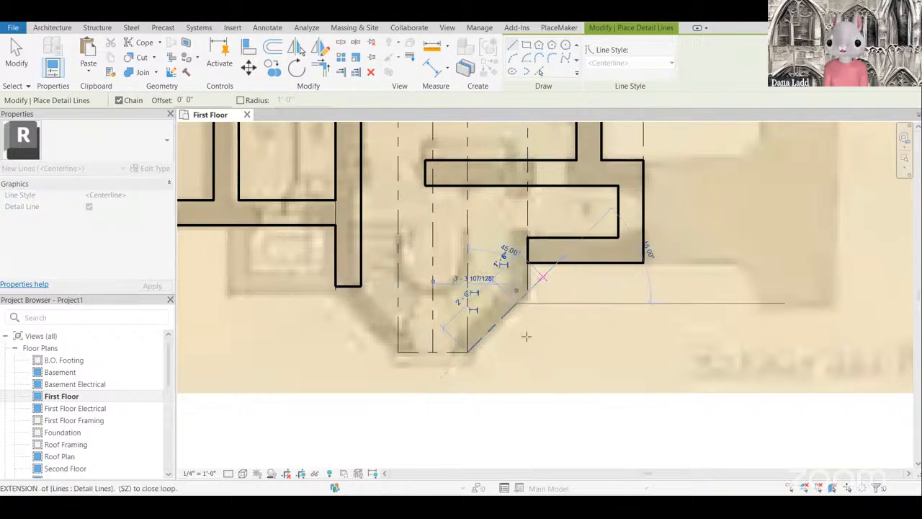
pyautogui.press('Escape')
pyautogui.press('Escape')
# Step: Delete the diagonal detail line on the bay's right side
pyautogui.scroll(3, 505, 354)
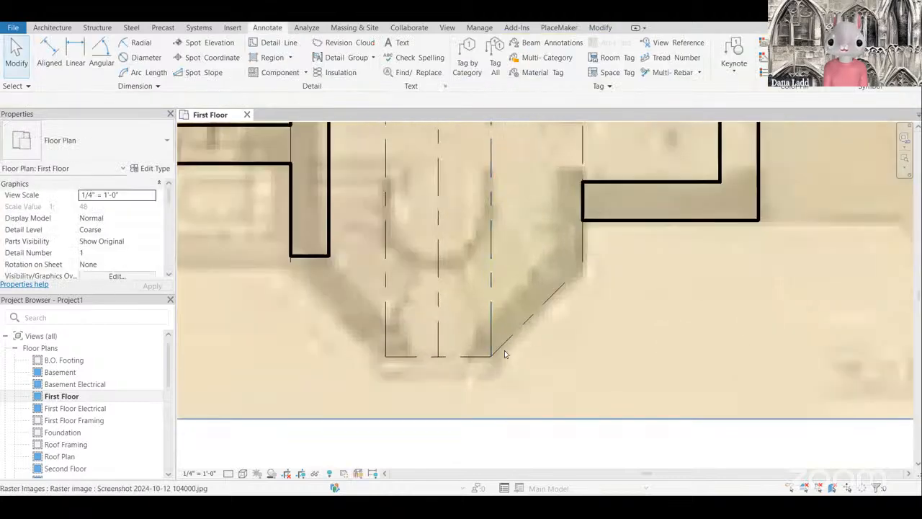
pyautogui.scroll(-1, 497, 349)
pyautogui.scroll(1, 496, 328)
pyautogui.click(500, 328)
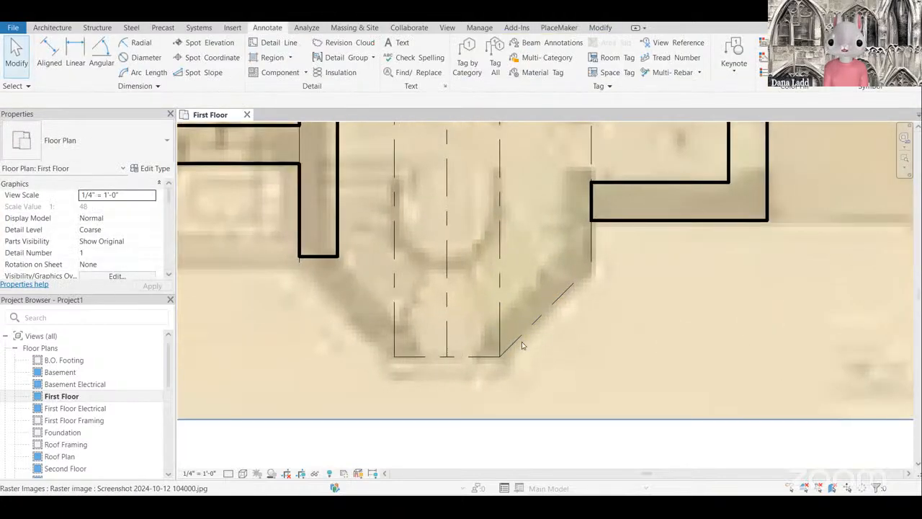
pyautogui.click(524, 345)
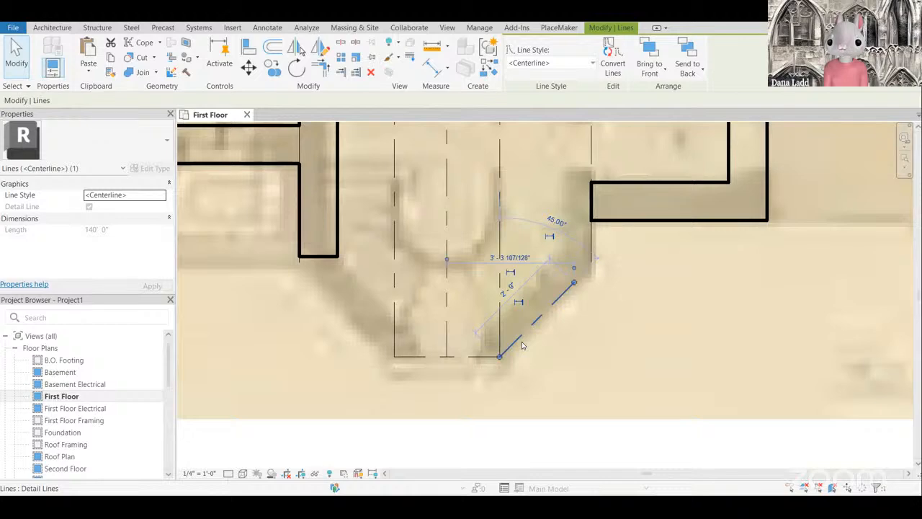
pyautogui.press('Escape')
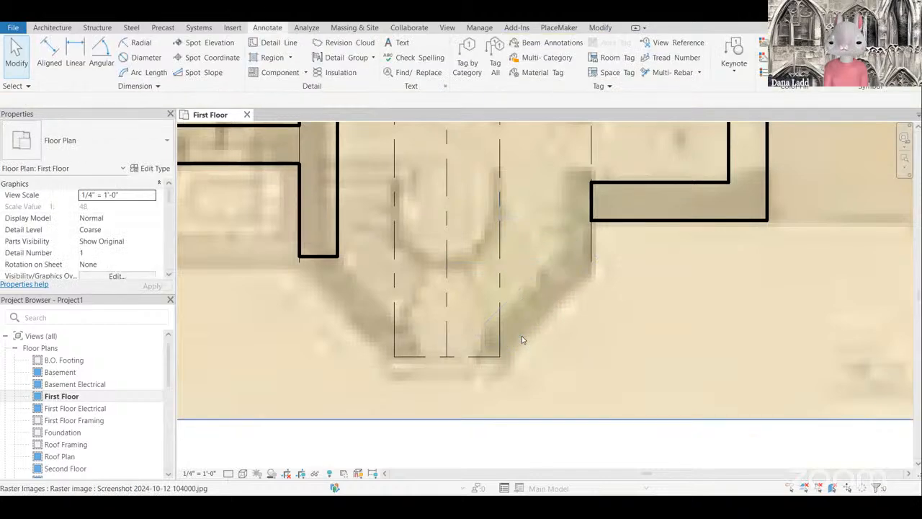
# Step: Examine the tower and entrance on the elevation image in relation to the guide lines running down to the plan
pyautogui.scroll(-3, 521, 335)
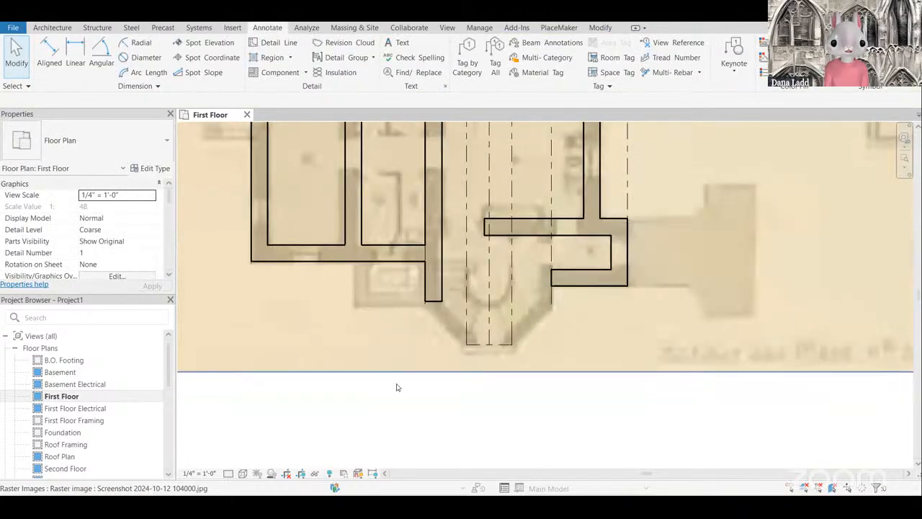
pyautogui.scroll(-4, 396, 389)
pyautogui.scroll(4, 400, 393)
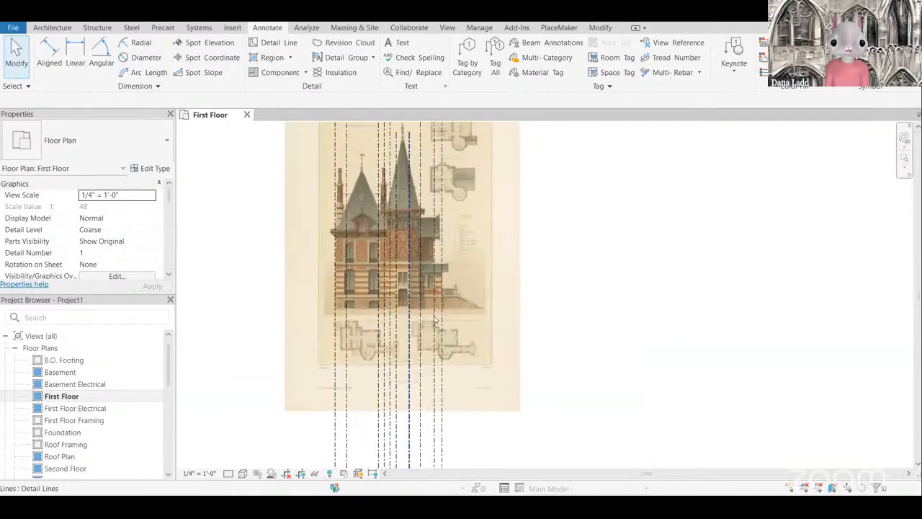
pyautogui.scroll(4, 434, 321)
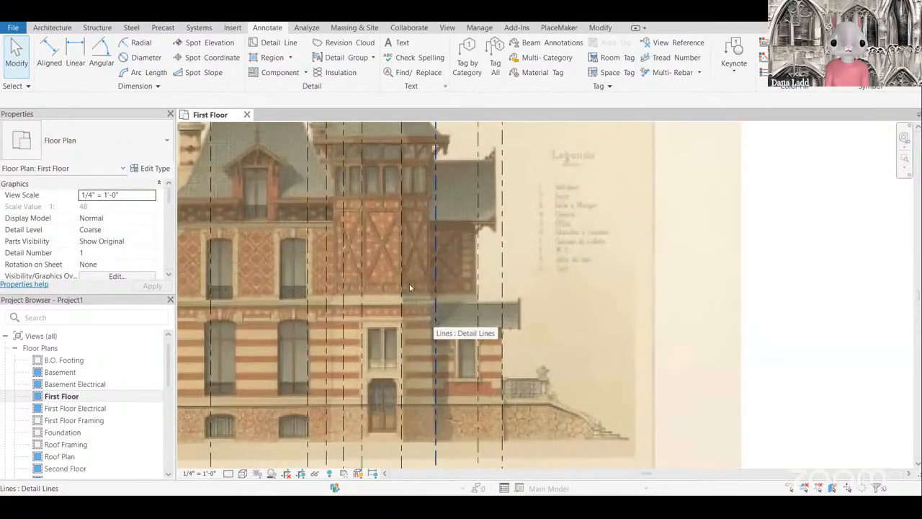
pyautogui.scroll(-2, 401, 367)
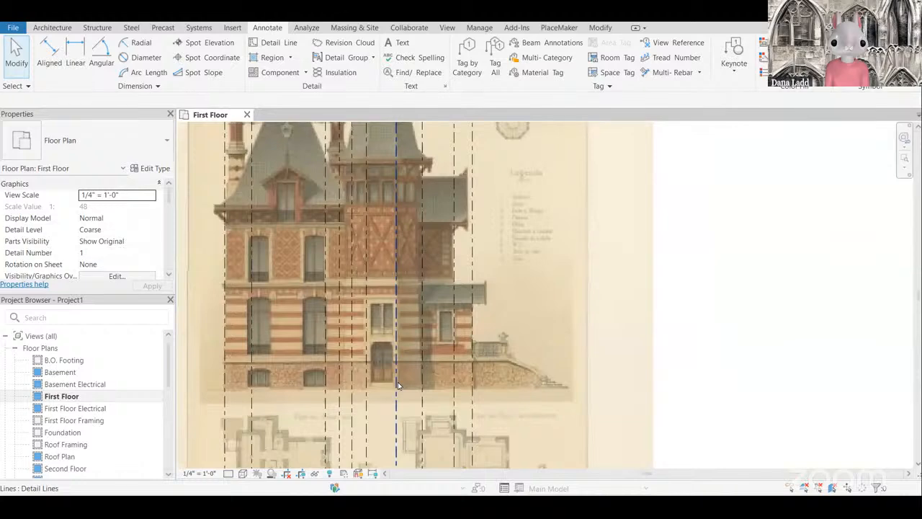
pyautogui.scroll(2, 397, 386)
pyautogui.scroll(-6, 407, 333)
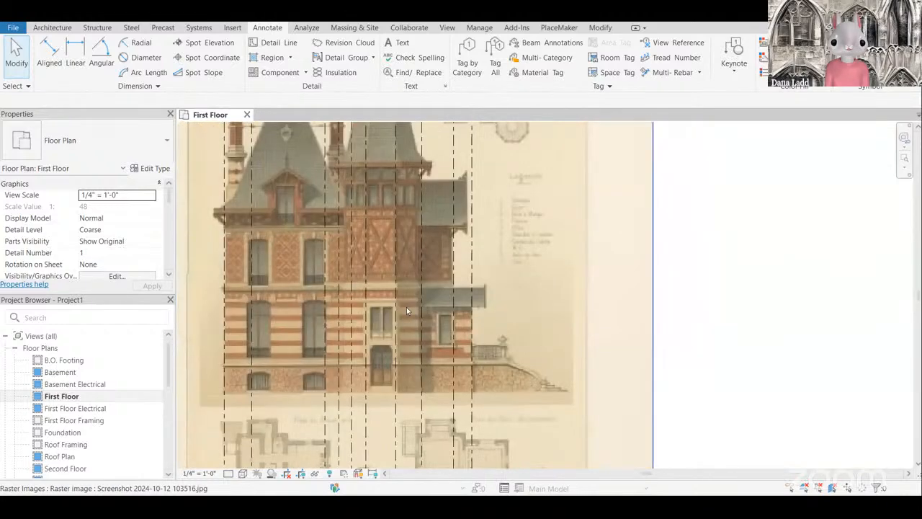
pyautogui.scroll(2, 403, 377)
pyautogui.scroll(2, 403, 378)
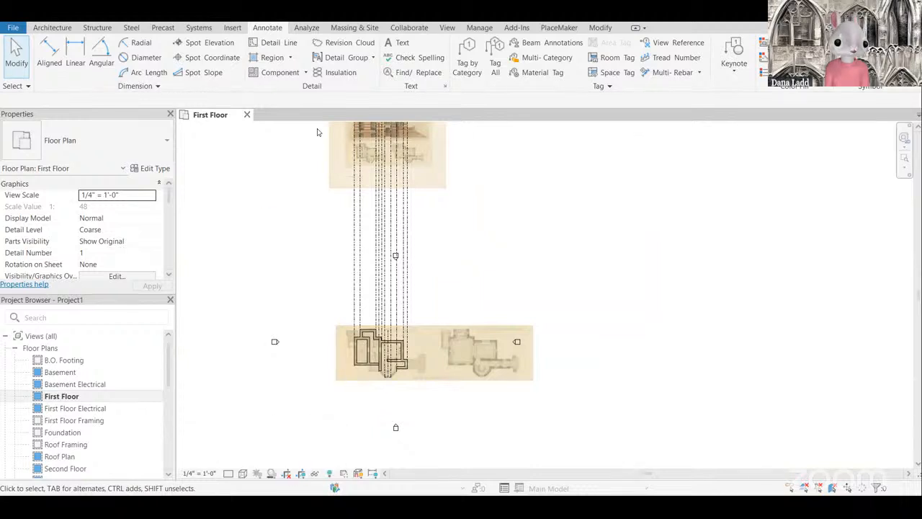
# Step: Open the Desktop's Courses folder in File Explorer and place its window beside the guide lines in the First Floor plan
pyautogui.press('super+e')
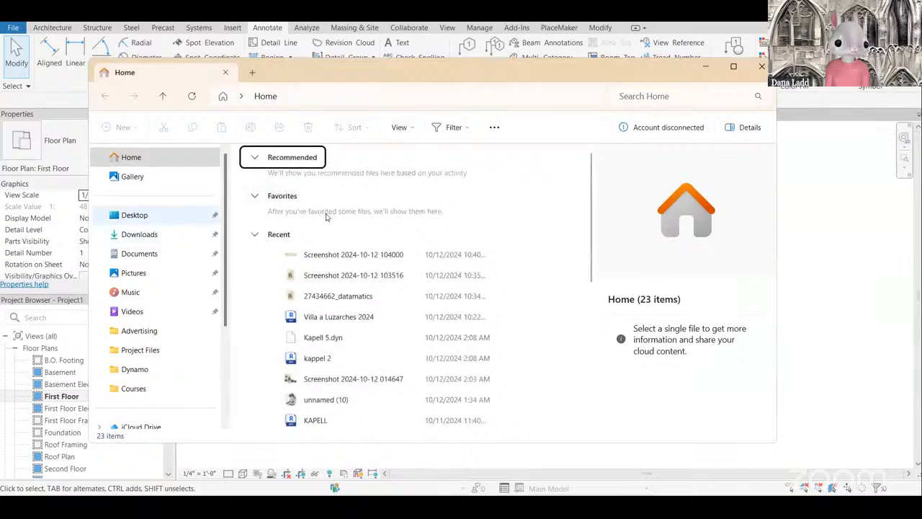
pyautogui.click(134, 214)
pyautogui.doubleClick(264, 216)
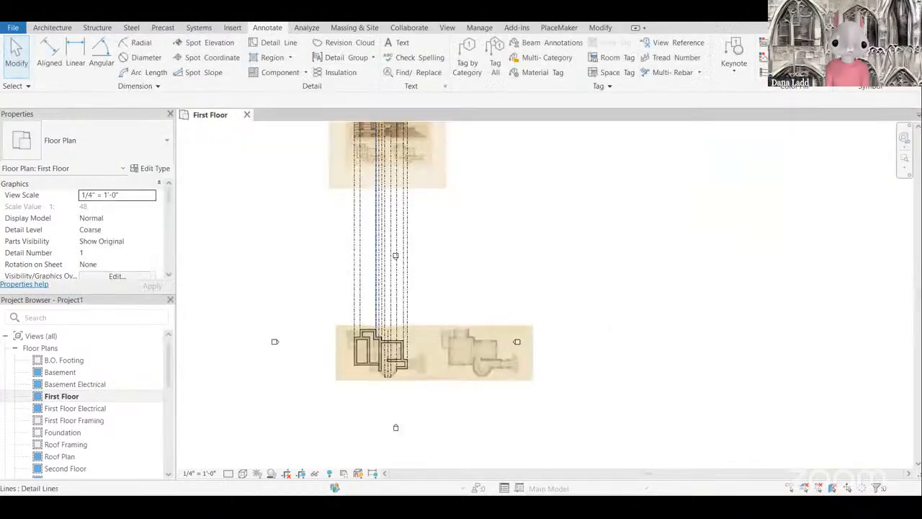
pyautogui.click(533, 257)
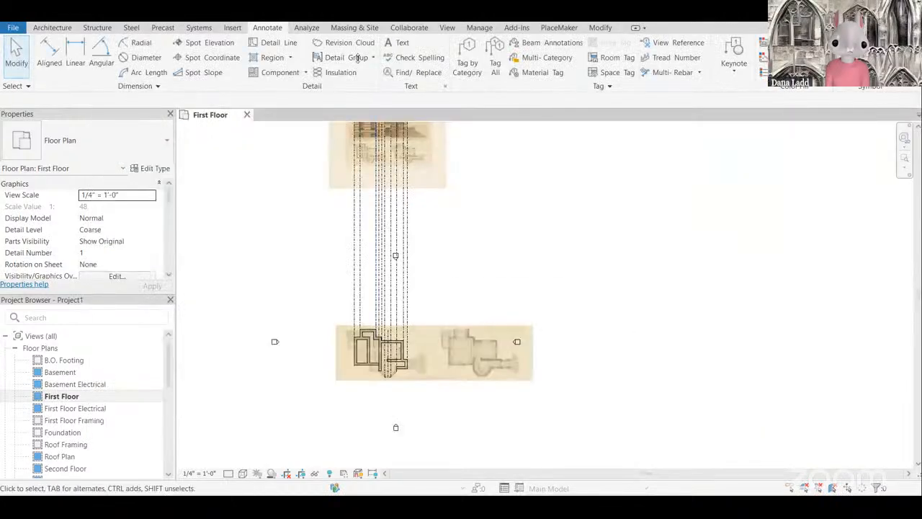
pyautogui.hotkey('alt', 'Tab')
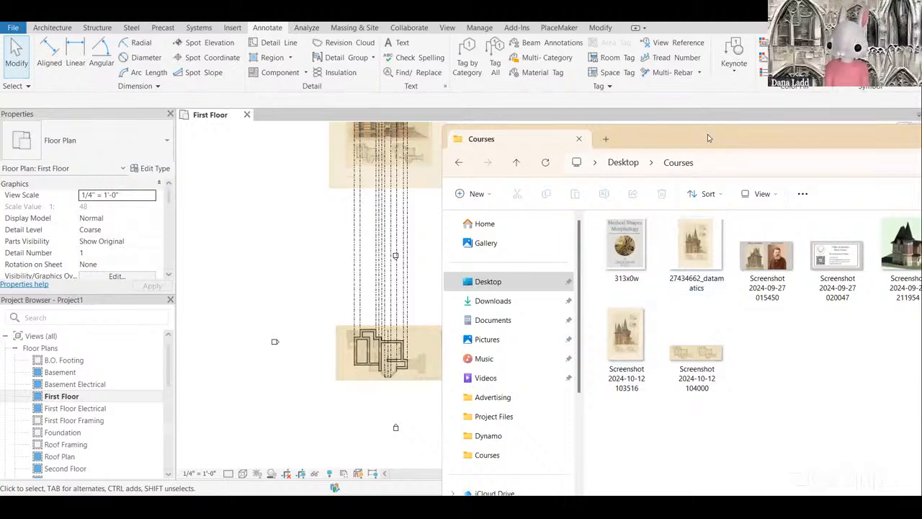
pyautogui.moveTo(720, 138); pyautogui.dragTo(682, 143)
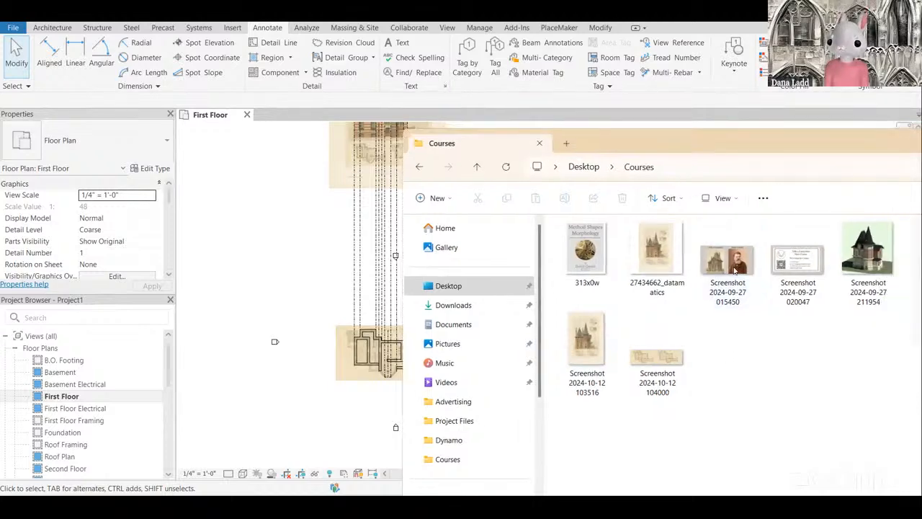
# Step: Switch to the browser, open the 1stDibs listing for Pl. VII Villa a Luzarches, Chabat, and answer its language prompt
pyautogui.hotkey('alt', 'Tab')
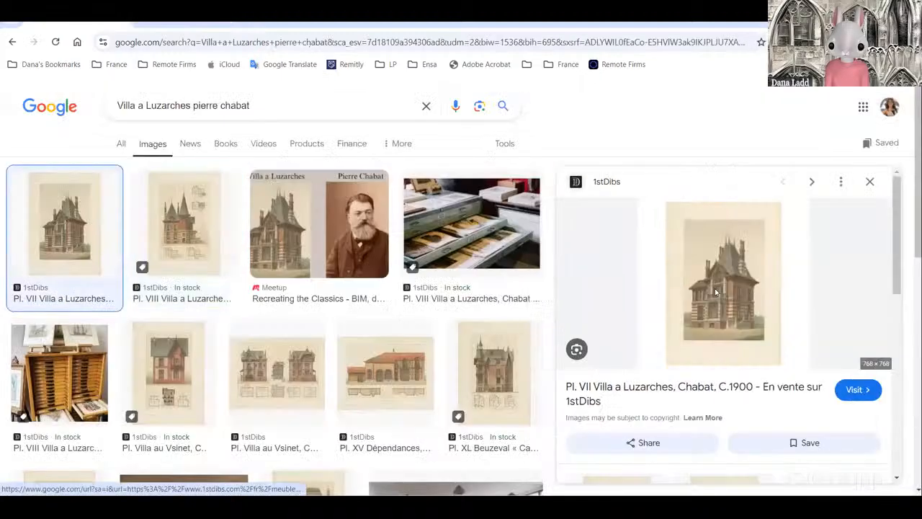
pyautogui.click(715, 288)
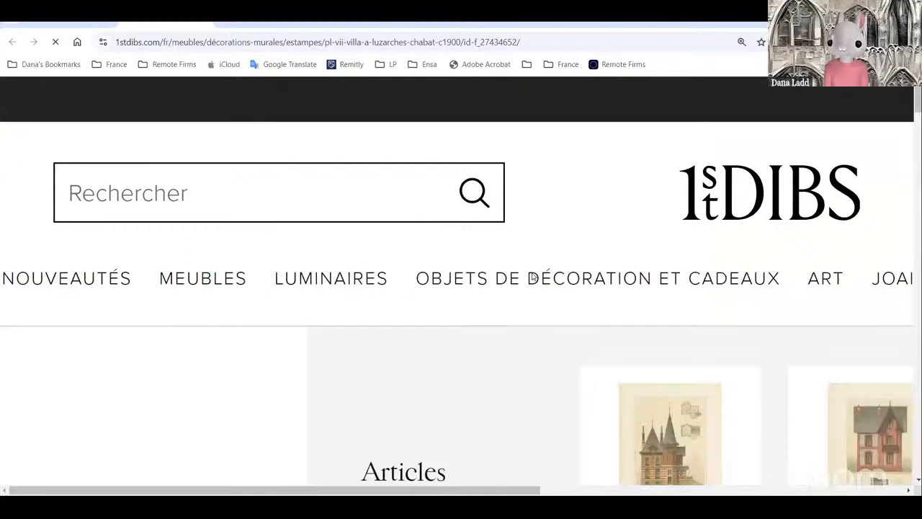
pyautogui.scroll(-5, 591, 250)
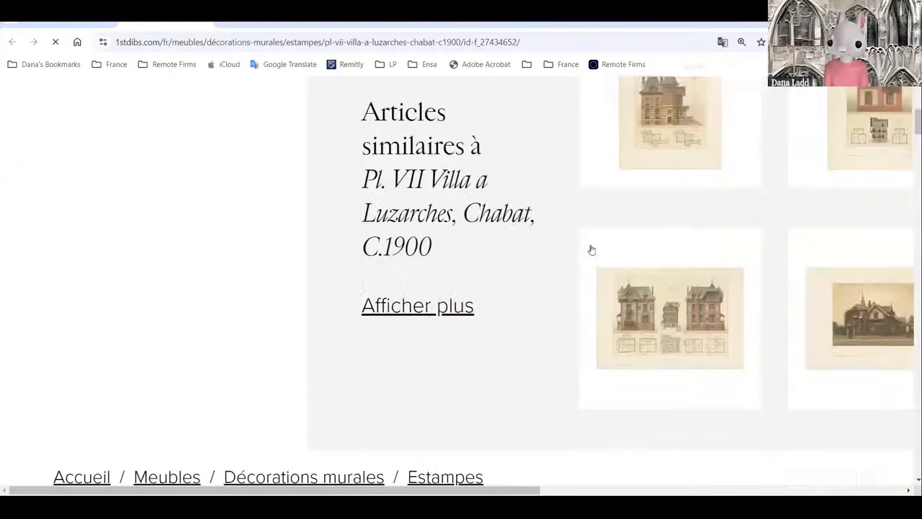
pyautogui.scroll(-5, 719, 268)
pyautogui.click(717, 268)
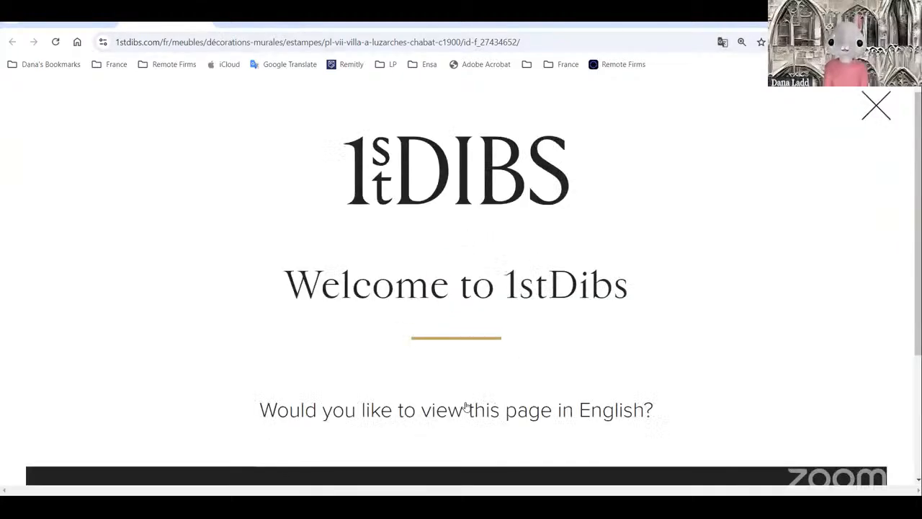
pyautogui.scroll(-3, 446, 413)
pyautogui.click(478, 340)
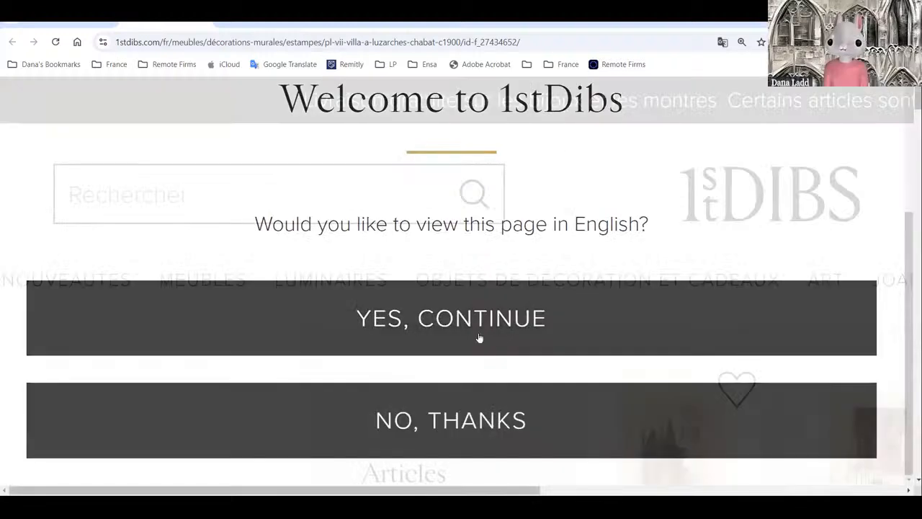
# Step: Reduce the listing page's zoom and open the enlarged view of the villa's perspective print
pyautogui.keyDown('ctrl'); pyautogui.scroll(-4, 528, 269); pyautogui.keyUp('ctrl')
pyautogui.scroll(-2, 528, 269)
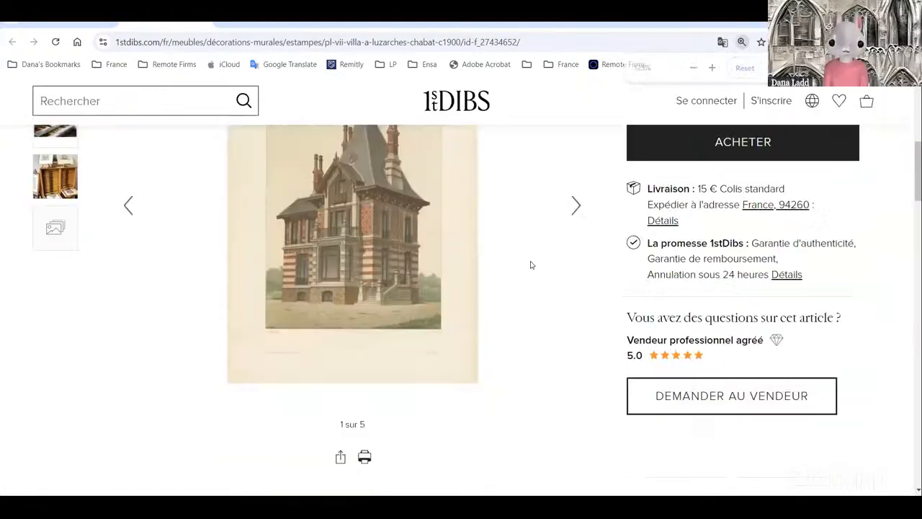
pyautogui.click(523, 262)
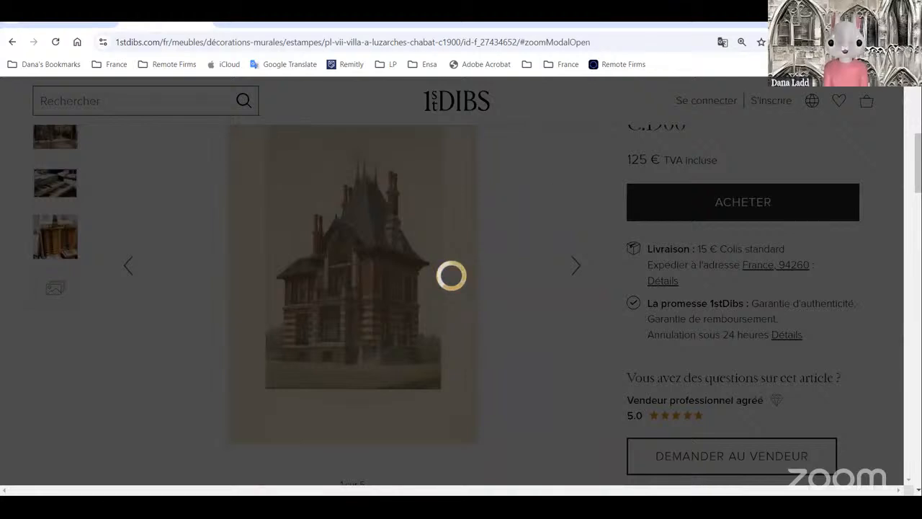
pyautogui.hotkey('alt', 'Tab')
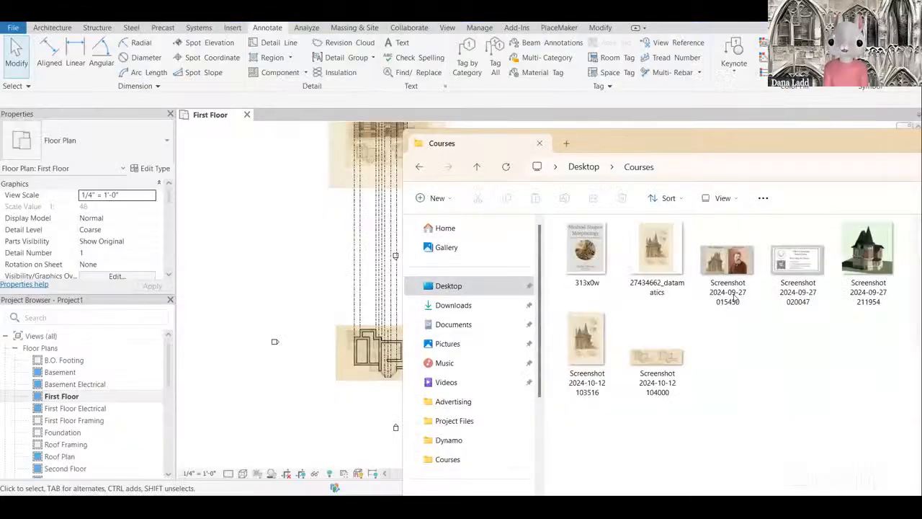
pyautogui.moveTo(725, 284); pyautogui.dragTo(291, 271)
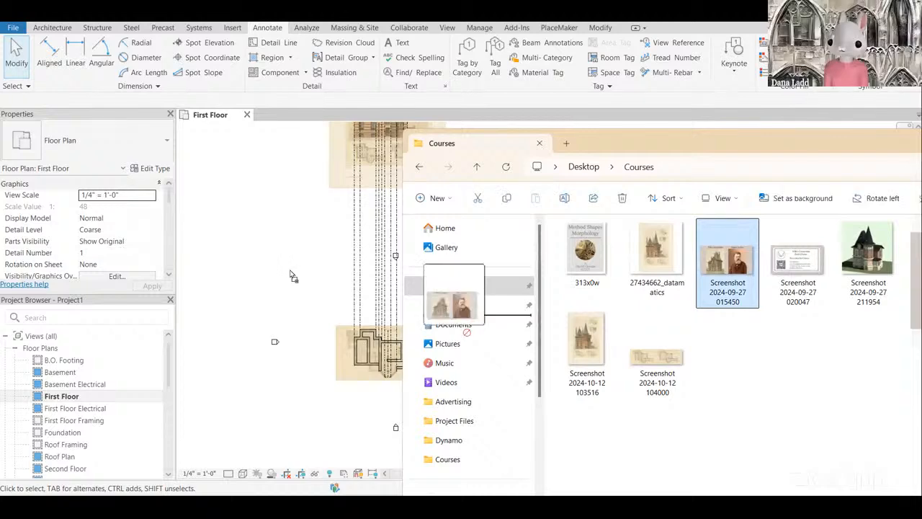
pyautogui.click(337, 263)
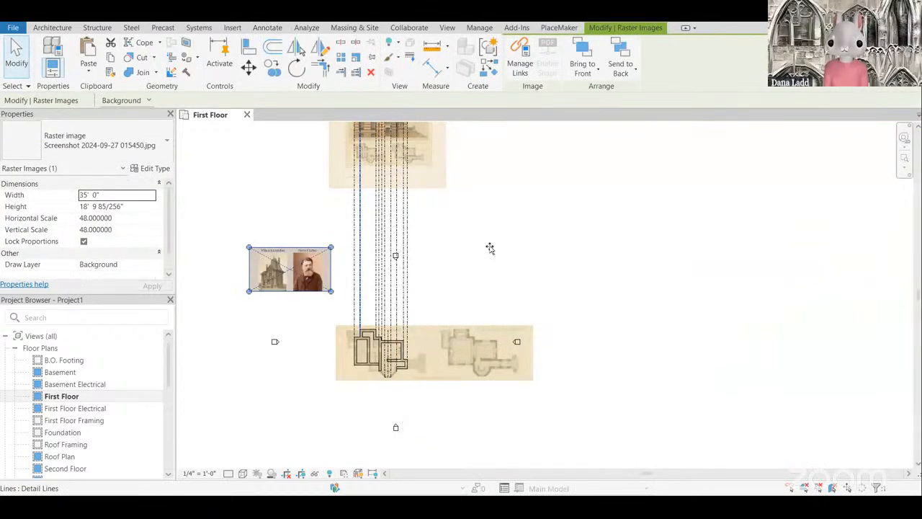
# Step: Enlarge the Villa a Luzarches reference image to about 88'-11" wide and place it beside the plan image, clear of it
pyautogui.moveTo(529, 253); pyautogui.dragTo(566, 242, button='middle')
pyautogui.moveTo(337, 264); pyautogui.dragTo(737, 300)
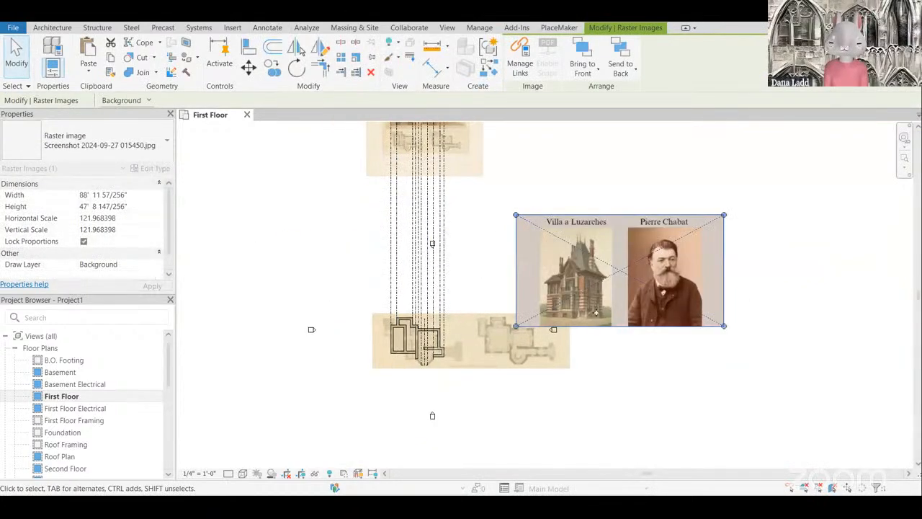
pyautogui.moveTo(634, 315)
pyautogui.mouseDown()
pyautogui.moveTo(656, 360)
pyautogui.moveTo(659, 343)
pyautogui.moveTo(700, 377)
pyautogui.mouseUp()
pyautogui.click(612, 408)
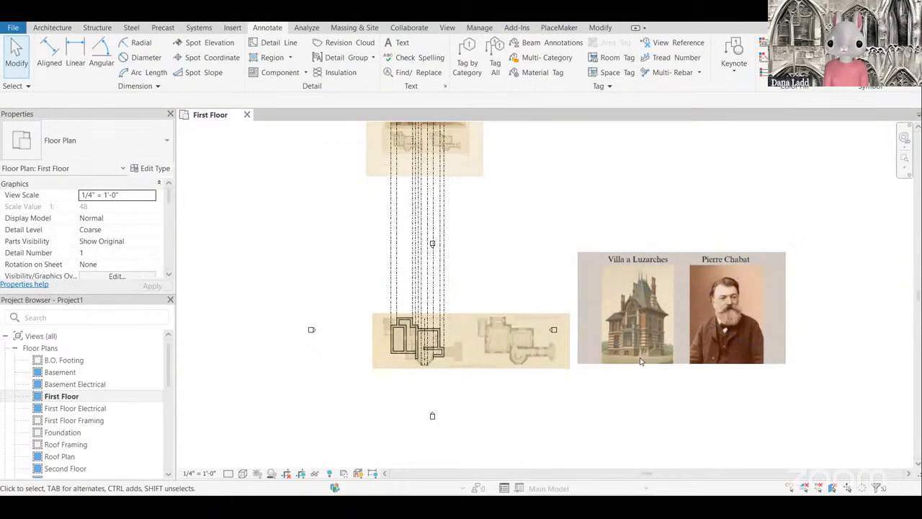
pyautogui.scroll(2, 696, 277)
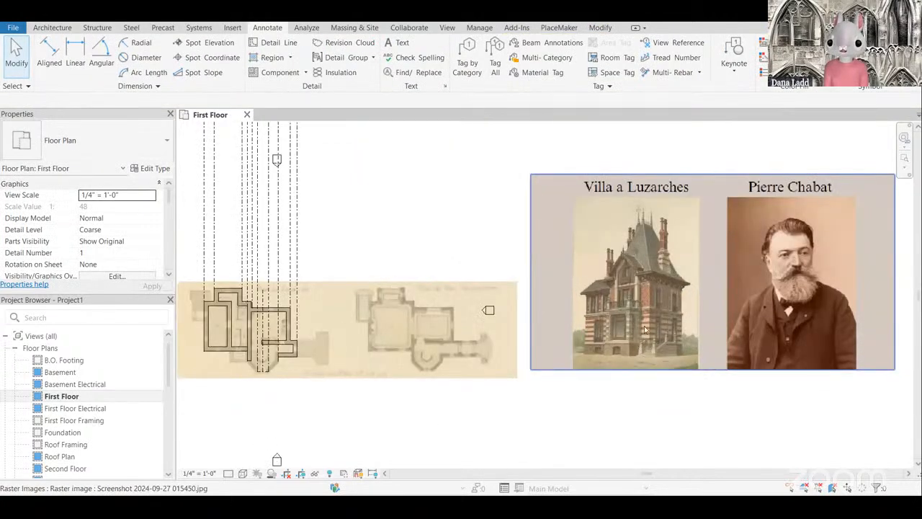
pyautogui.scroll(5, 683, 287)
pyautogui.scroll(-6, 696, 317)
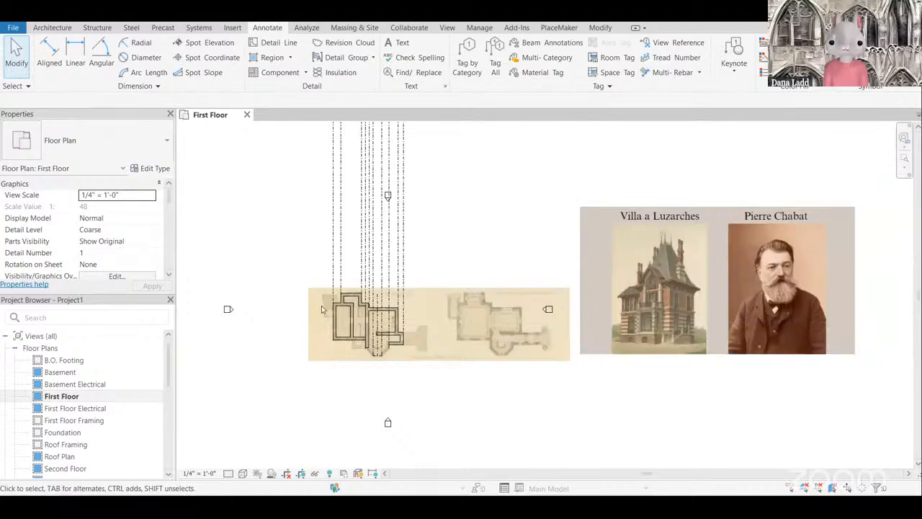
# Step: Draw an eight-sided centerline polygon over the bay, centred on the middle guide line and reaching the lower wall's end corner, about 3'-9" from centre
pyautogui.scroll(4, 331, 352)
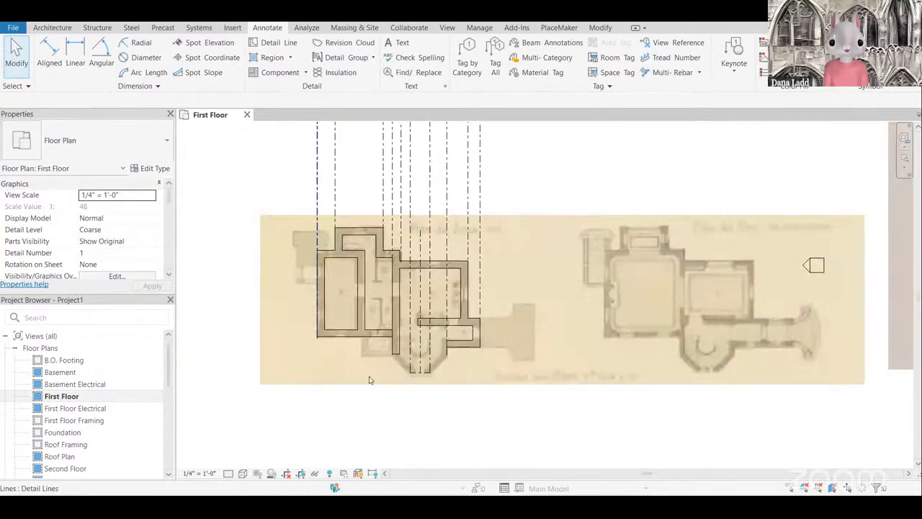
pyautogui.scroll(1, 369, 381)
pyautogui.scroll(4, 461, 382)
pyautogui.scroll(-2, 466, 390)
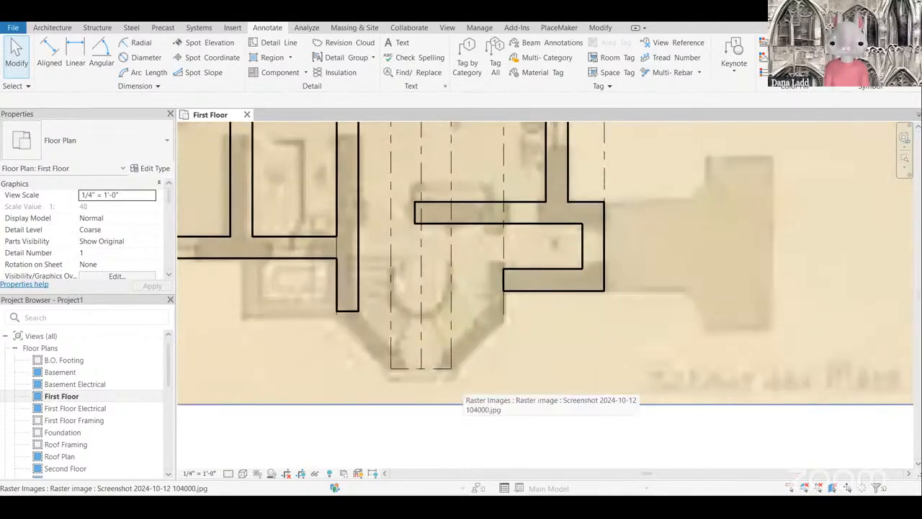
pyautogui.click(271, 42)
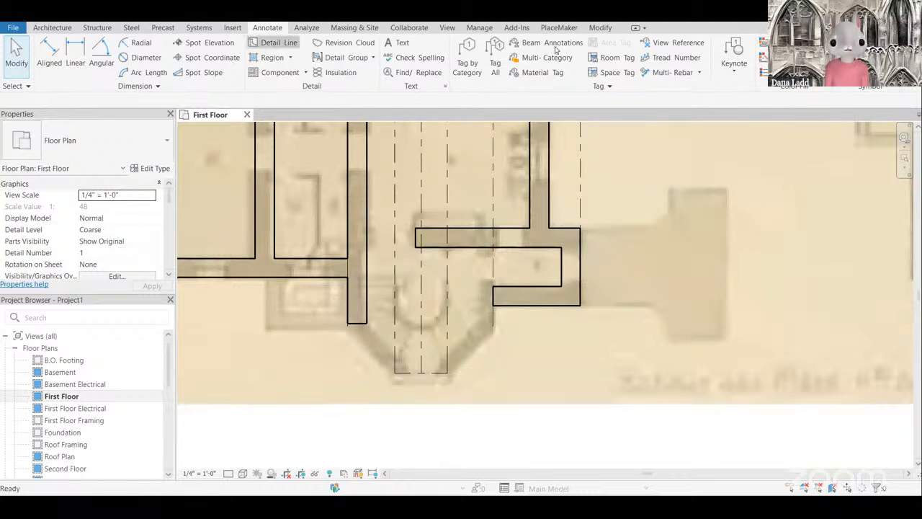
pyautogui.click(422, 305)
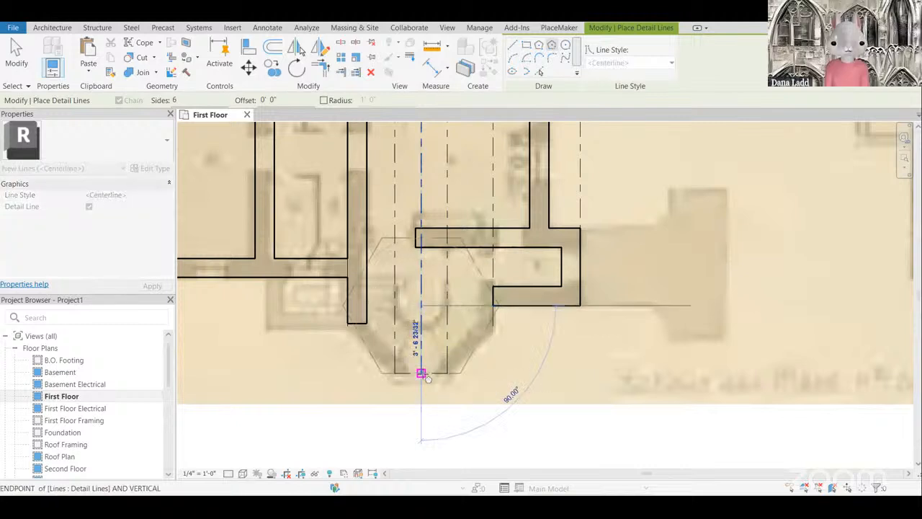
pyautogui.scroll(1, 441, 372)
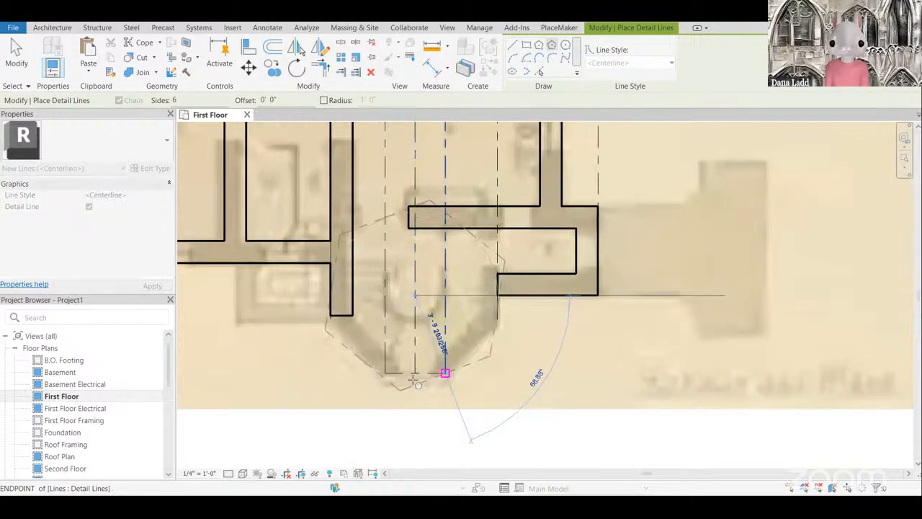
pyautogui.scroll(1, 420, 377)
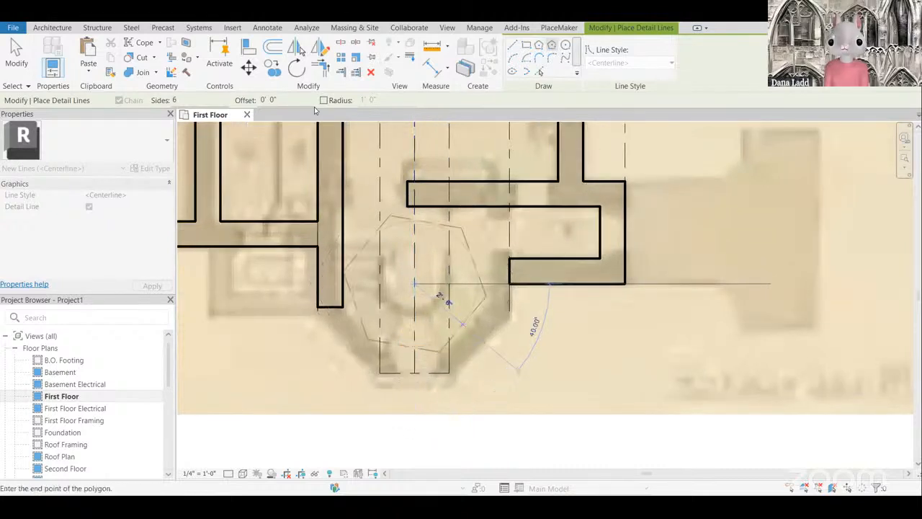
pyautogui.moveTo(194, 101); pyautogui.dragTo(118, 103)
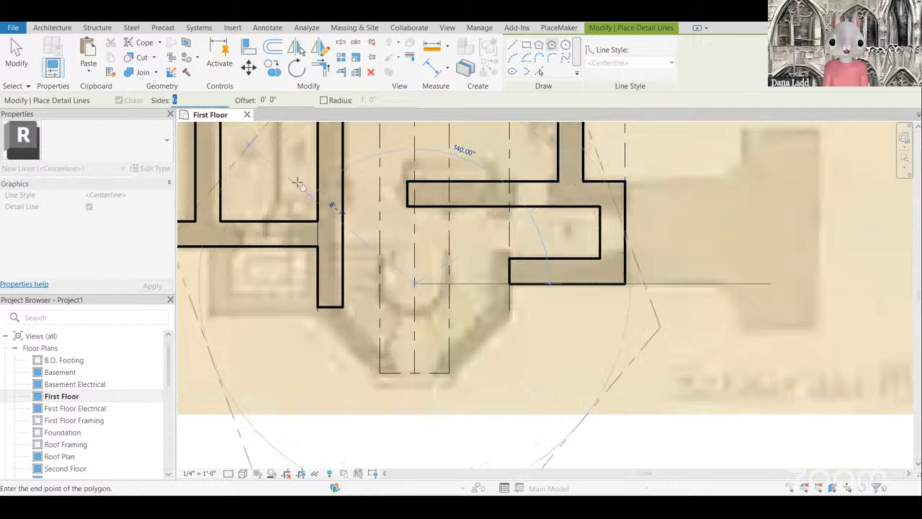
pyautogui.write('8')
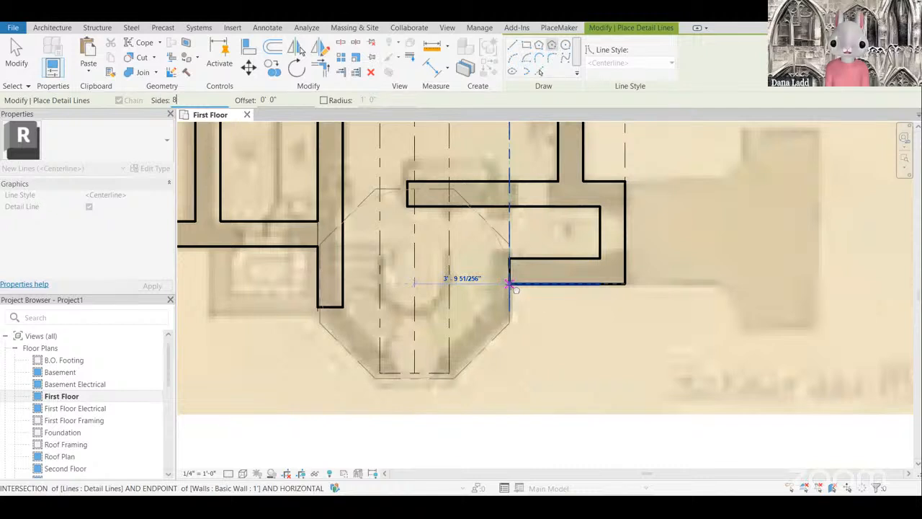
pyautogui.click(509, 283)
pyautogui.click(490, 332)
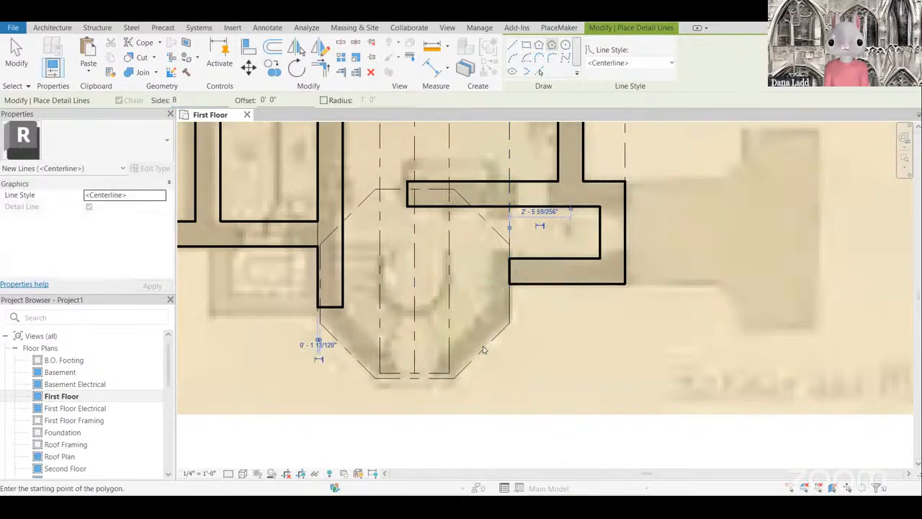
pyautogui.press('Escape')
pyautogui.press('Escape')
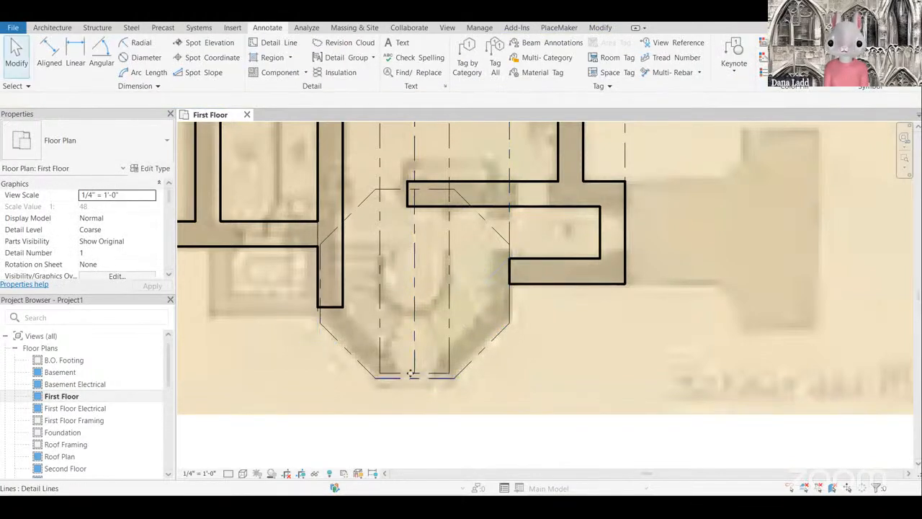
# Step: Delete the short horizontal guide line just inside the octagon's outer side at the front of the bay
pyautogui.click(406, 376)
pyautogui.press('Escape')
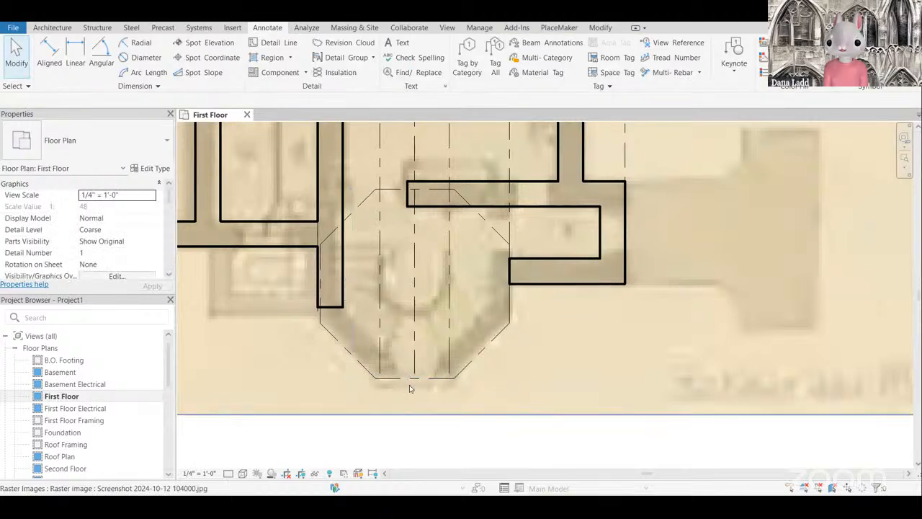
pyautogui.click(381, 352)
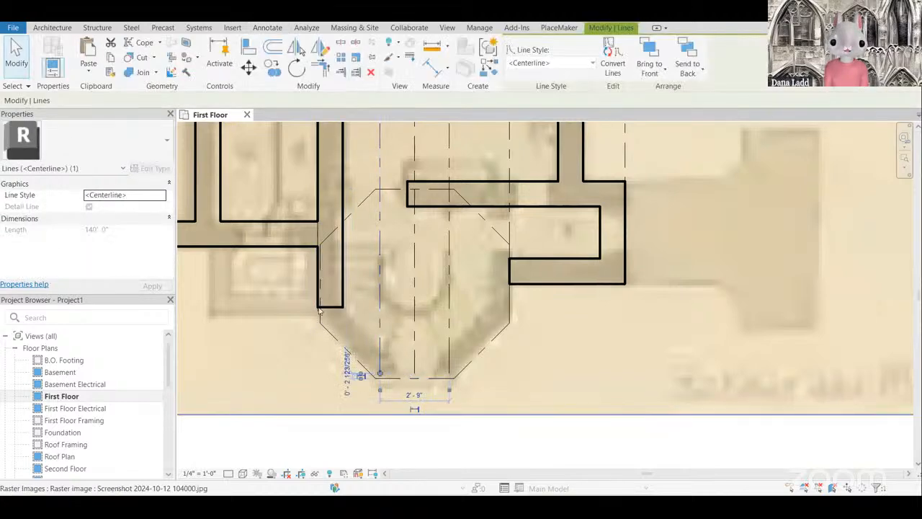
# Step: Align the outer face of the vertical 1' wall with the octagon's vertical side using the Align command
pyautogui.scroll(2, 457, 294)
pyautogui.scroll(-2, 535, 269)
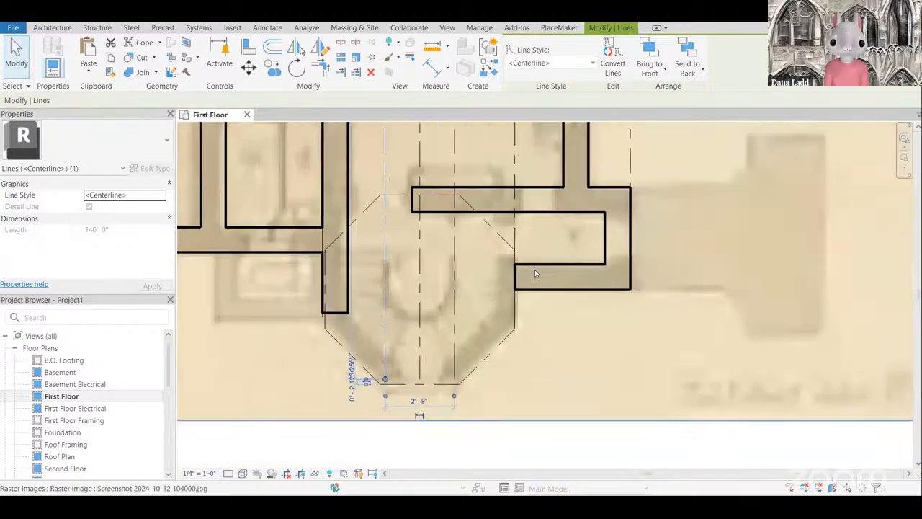
pyautogui.scroll(1, 534, 270)
pyautogui.scroll(-1, 400, 325)
pyautogui.scroll(-2, 396, 332)
pyautogui.scroll(3, 402, 281)
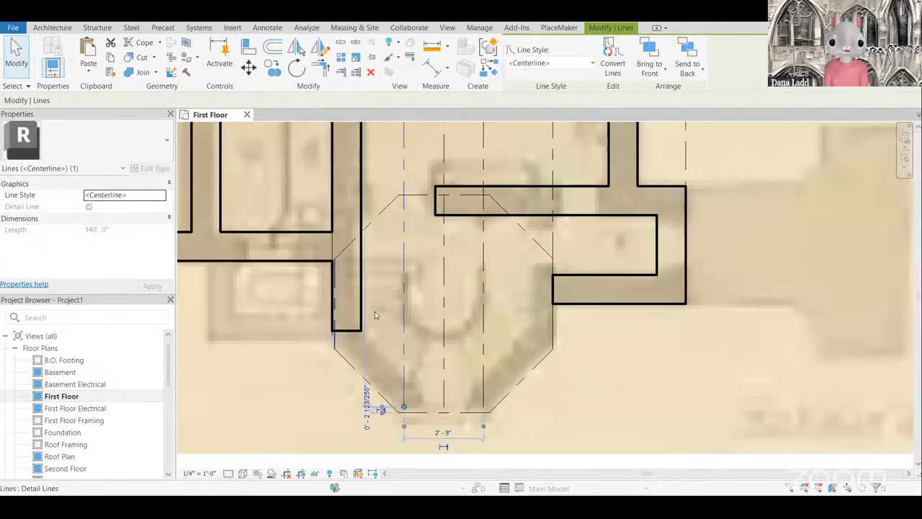
pyautogui.scroll(1, 288, 263)
pyautogui.scroll(-1, 319, 325)
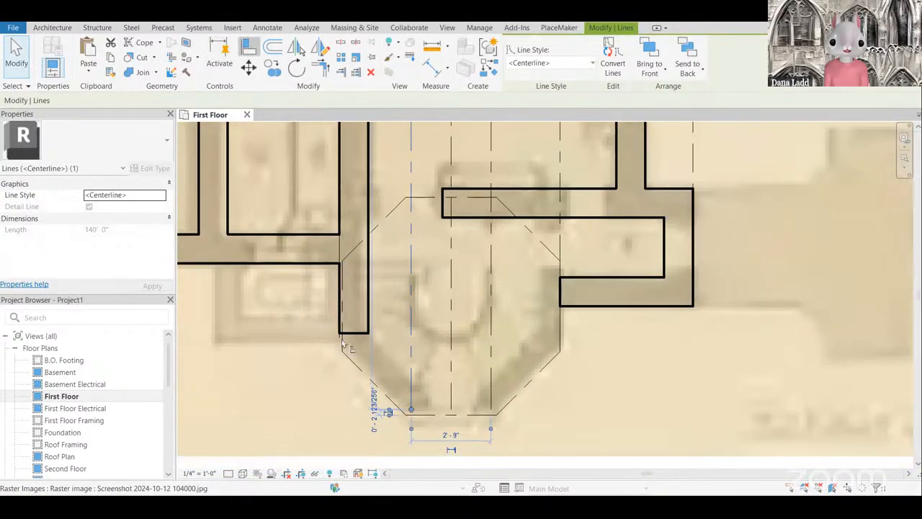
pyautogui.press('a')
pyautogui.press('l')
pyautogui.scroll(2, 353, 350)
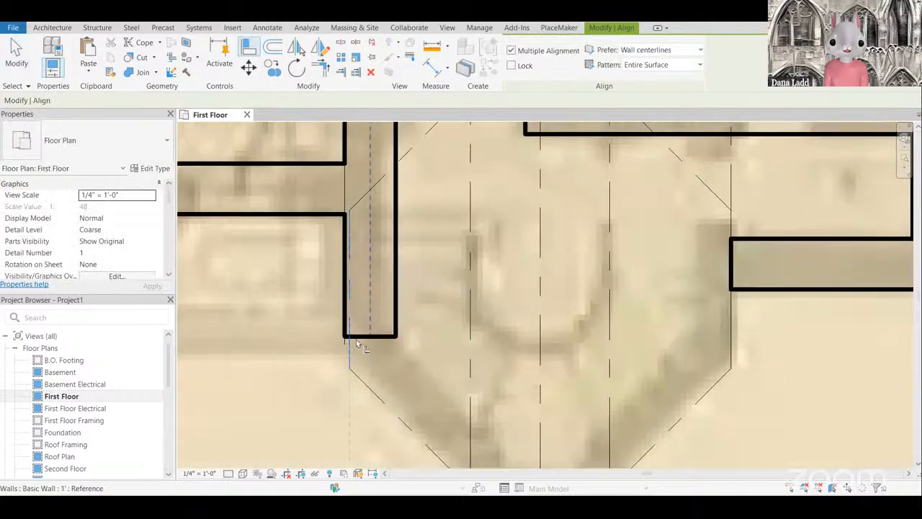
pyautogui.click(348, 190)
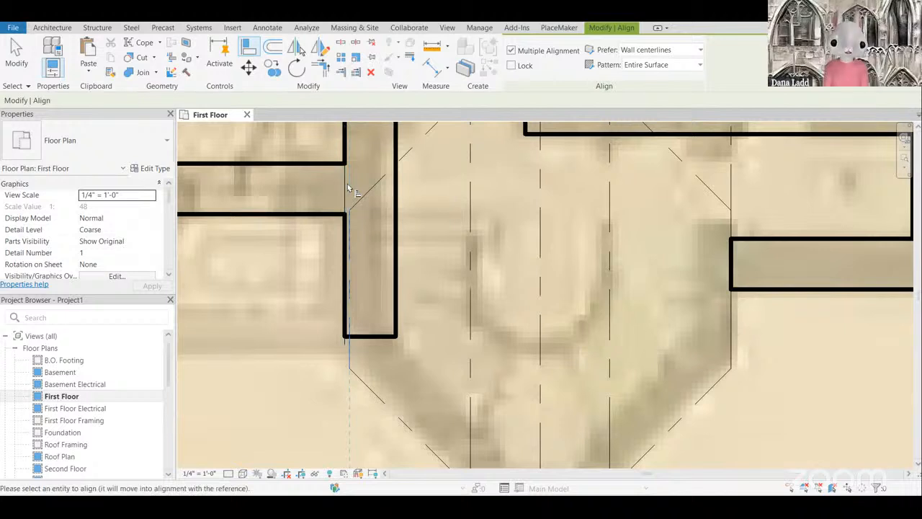
pyautogui.click(372, 238)
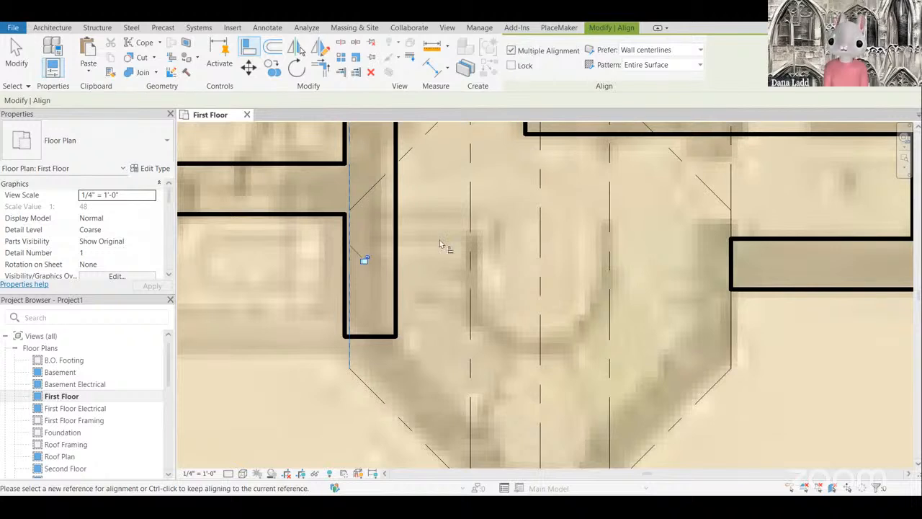
pyautogui.press('Tab')
pyautogui.click(342, 291)
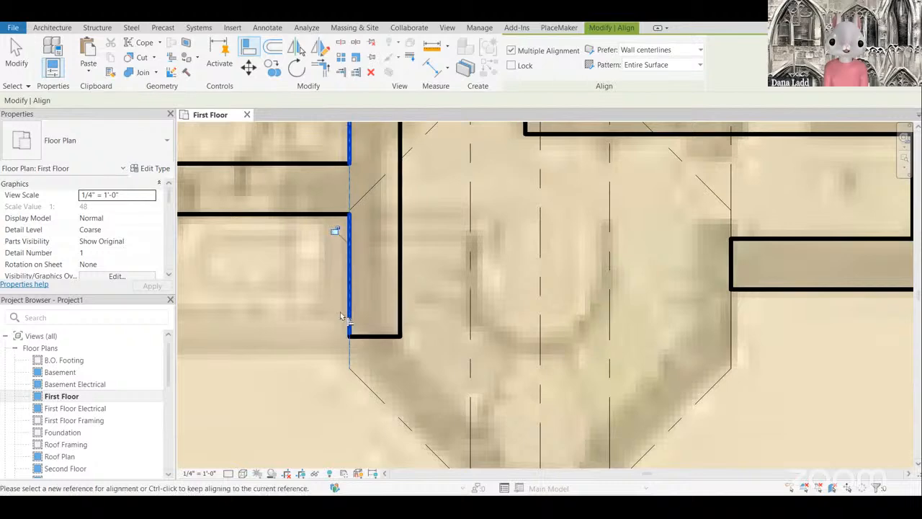
pyautogui.press('Escape')
pyautogui.press('Escape')
# Step: Pull the end of the vertical 1' wall back clear of the octagon and unjoin it from the adjoining horizontal wall
pyautogui.scroll(-3, 336, 291)
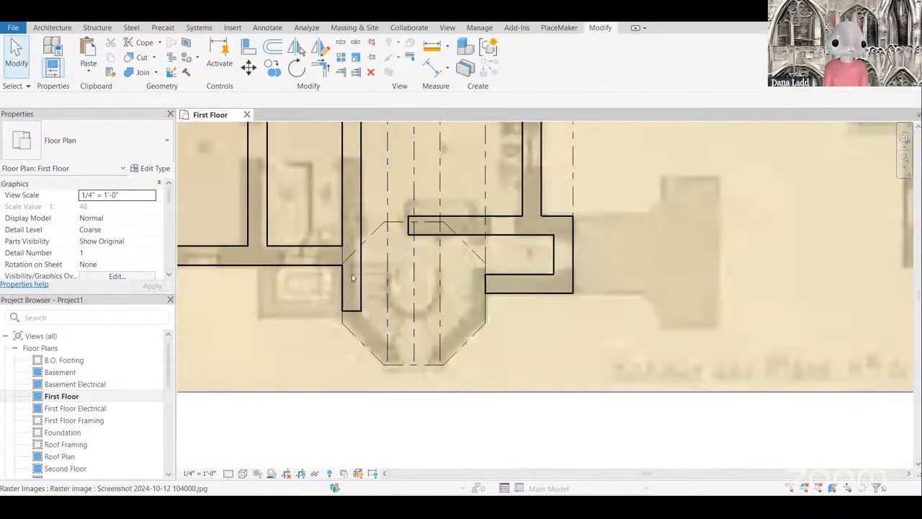
pyautogui.scroll(2, 365, 322)
pyautogui.click(348, 310)
pyautogui.moveTo(348, 306); pyautogui.dragTo(337, 221)
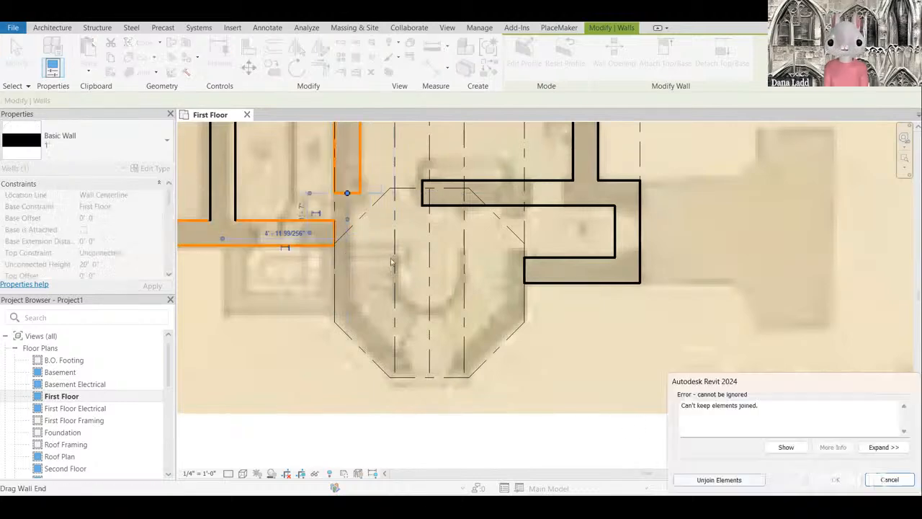
pyautogui.click(719, 480)
# Step: Shorten the horizontal wall beside the octagon to about 8'-9" so it stops short of the bay
pyautogui.click(292, 250)
pyautogui.moveTo(347, 232); pyautogui.dragTo(300, 232)
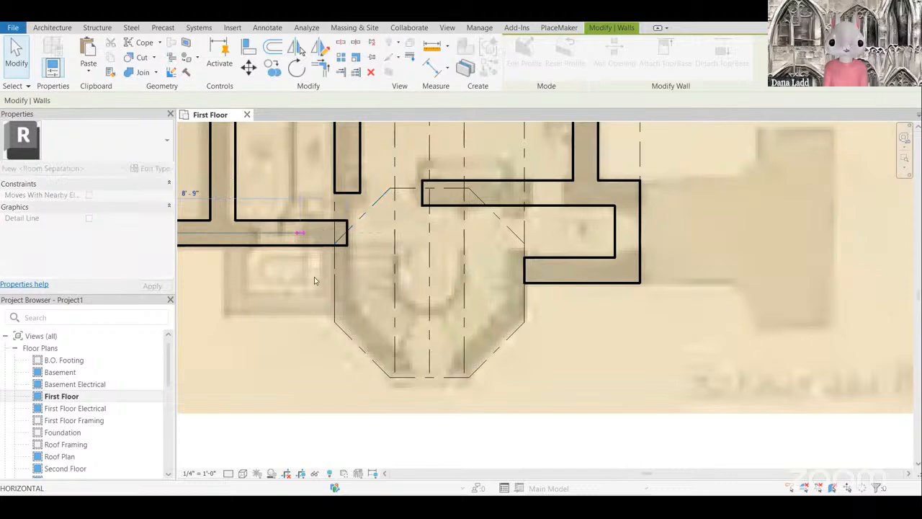
pyautogui.press('Escape')
# Step: Pull back the free ends of the two short horizontal walls opposite, shortening both on that side of the octagon
pyautogui.scroll(-1, 405, 199)
pyautogui.moveTo(406, 199); pyautogui.dragTo(378, 220, button='middle')
pyautogui.scroll(1, 457, 214)
pyautogui.moveTo(457, 214); pyautogui.dragTo(467, 220)
pyautogui.moveTo(516, 290); pyautogui.dragTo(513, 290)
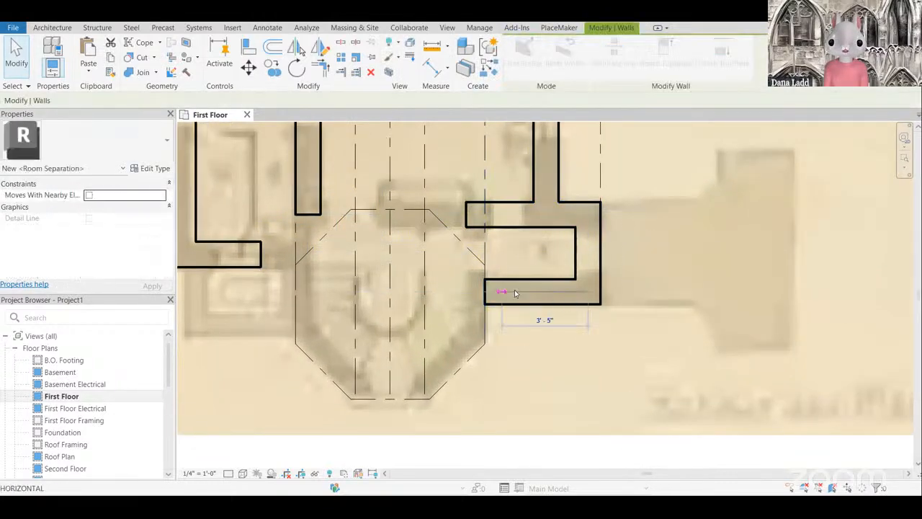
pyautogui.press('Escape')
pyautogui.scroll(-2, 487, 310)
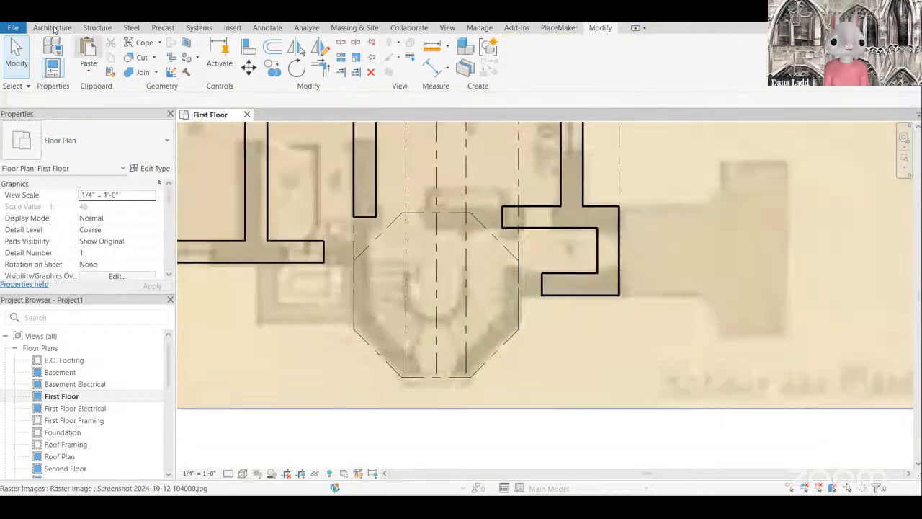
pyautogui.click(56, 29)
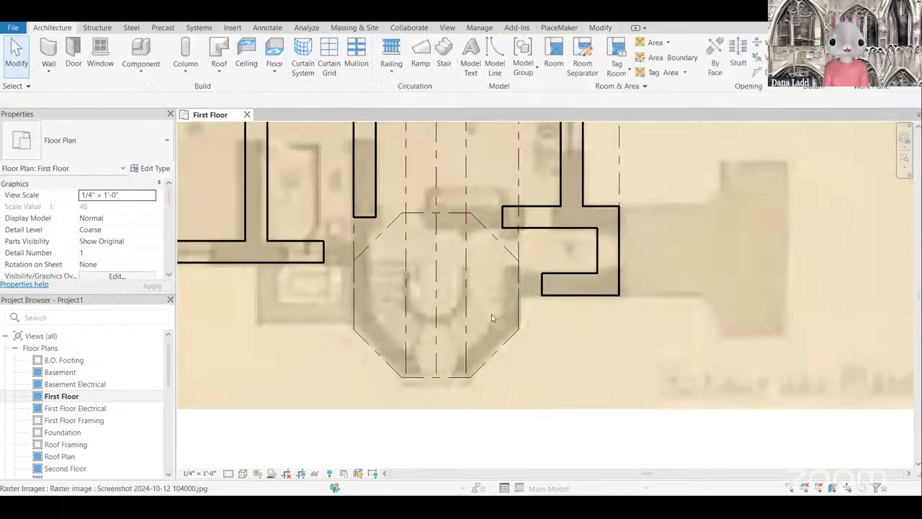
pyautogui.click(50, 72)
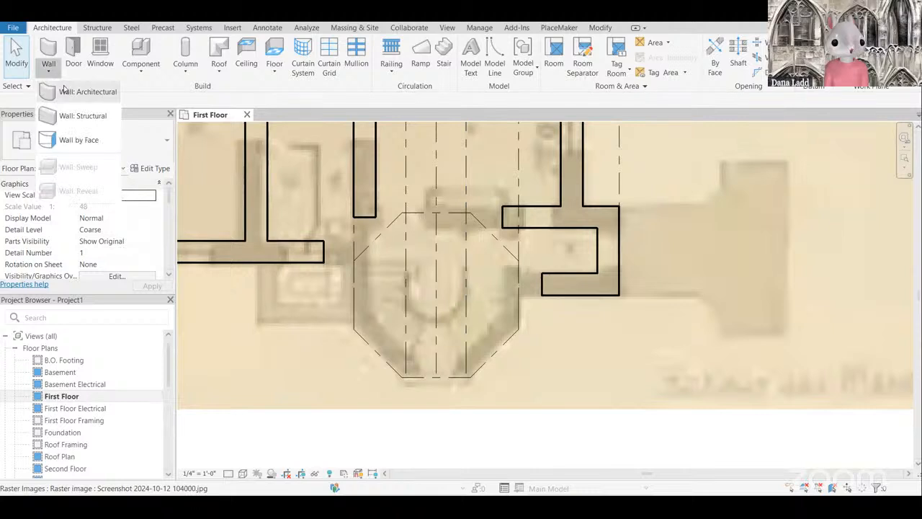
pyautogui.click(78, 92)
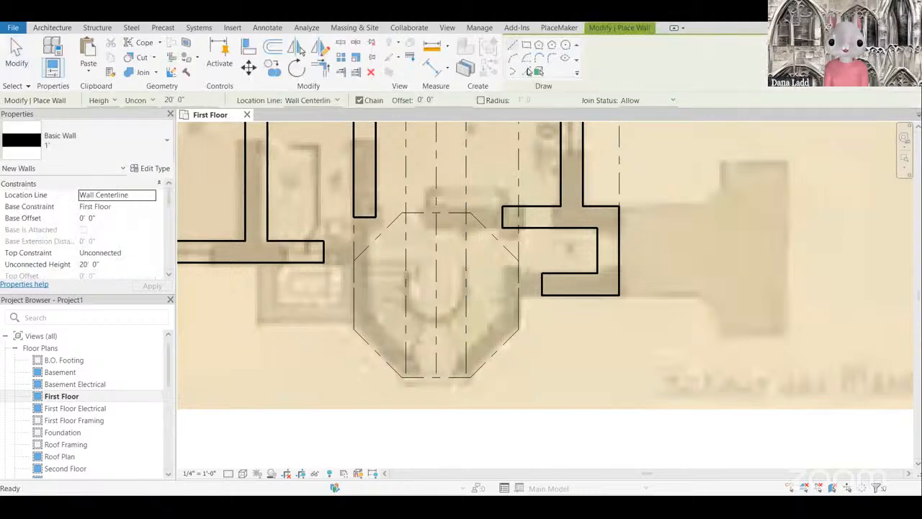
pyautogui.click(552, 45)
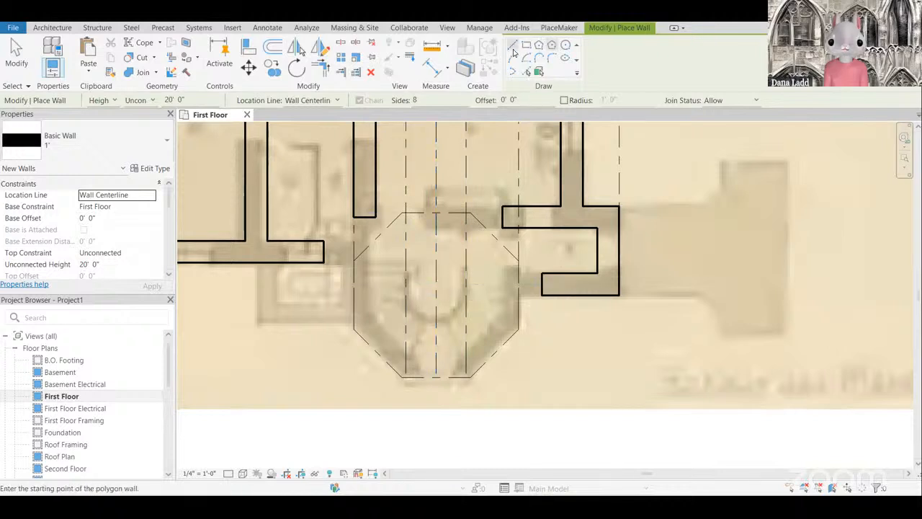
pyautogui.click(54, 28)
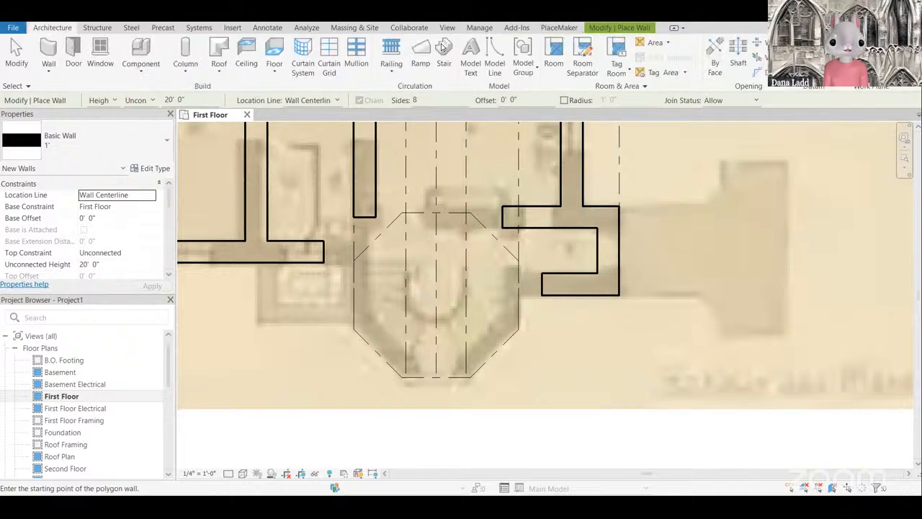
# Step: Draw a horizontal centerline detail line across the middle of the octagon, from one vertical side to the other
pyautogui.click(267, 27)
pyautogui.click(276, 41)
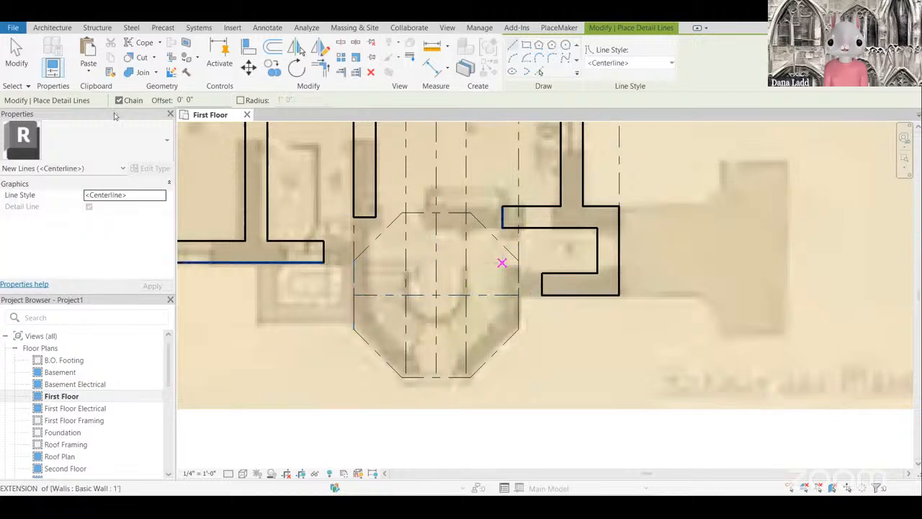
pyautogui.press('Escape')
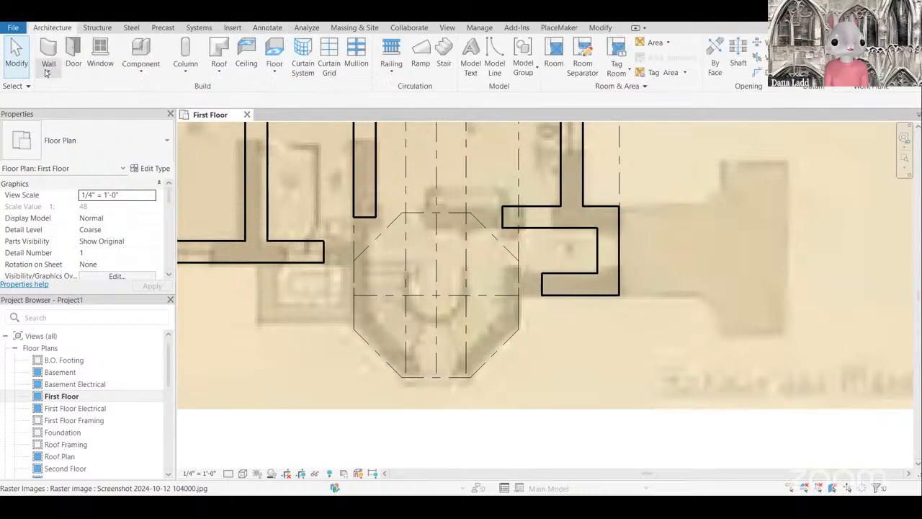
# Step: Draw an eight-sided 1' polygon wall from the octagon's centre out to its centerline outline, with the location line set to Finish Face: Exterior
pyautogui.click(49, 70)
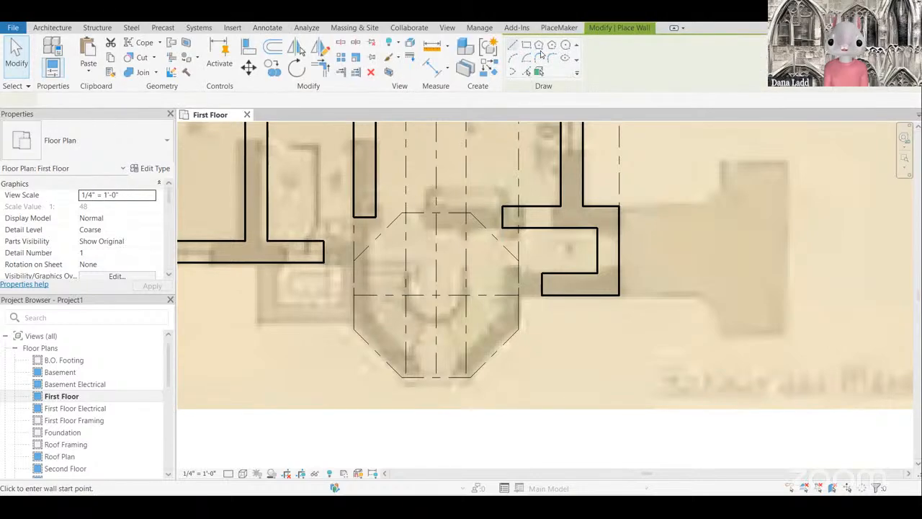
pyautogui.click(552, 45)
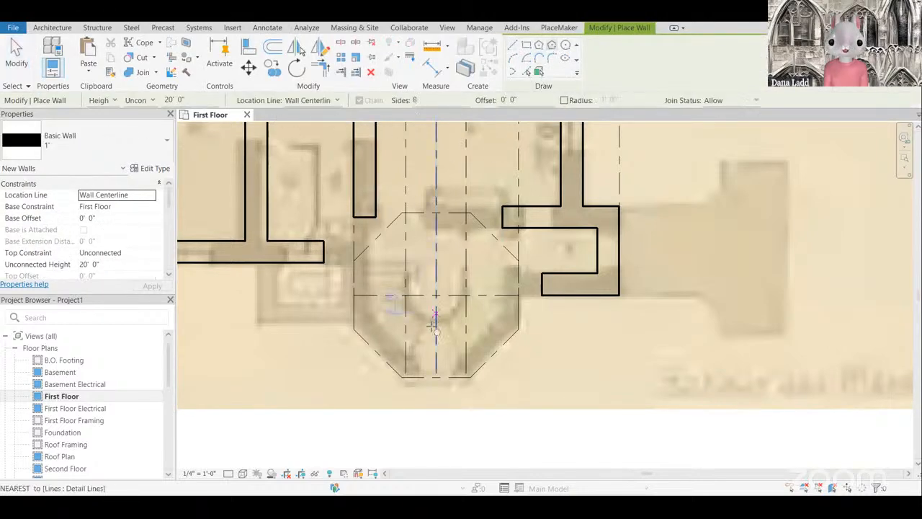
pyautogui.scroll(1, 438, 282)
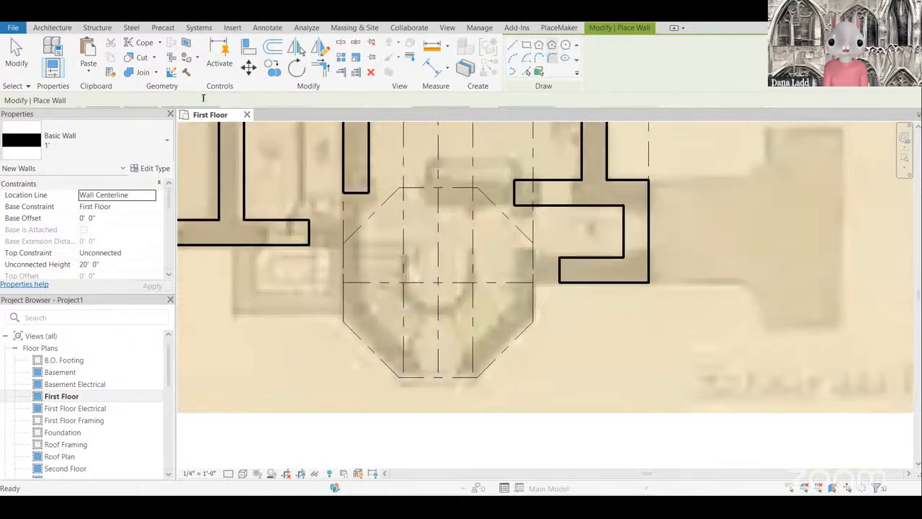
pyautogui.click(438, 282)
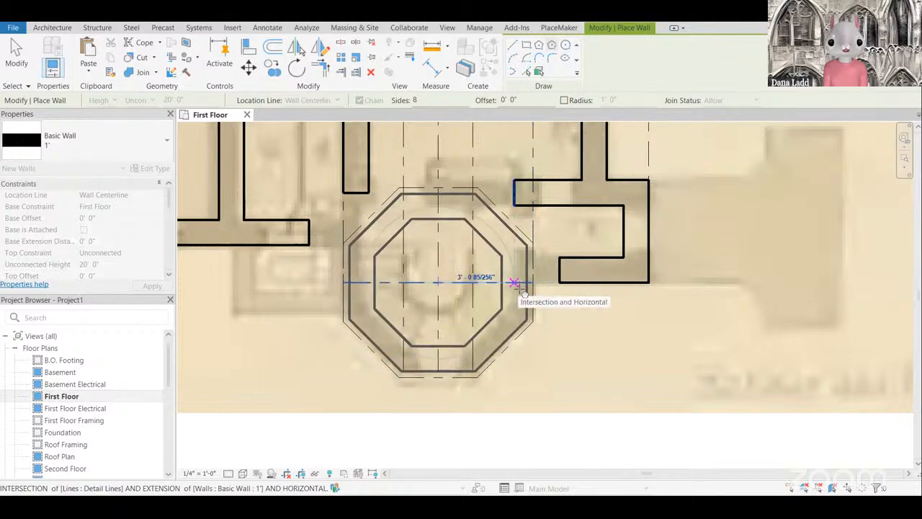
pyautogui.press('Escape')
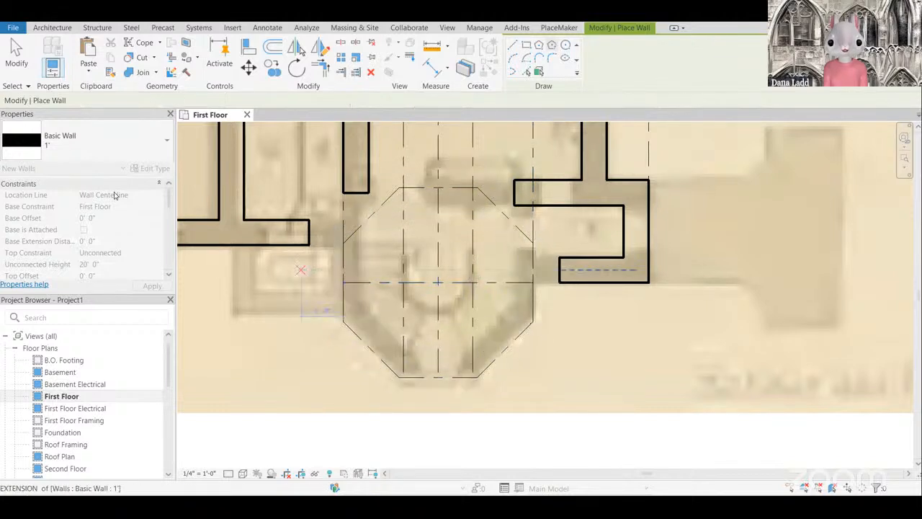
pyautogui.click(147, 196)
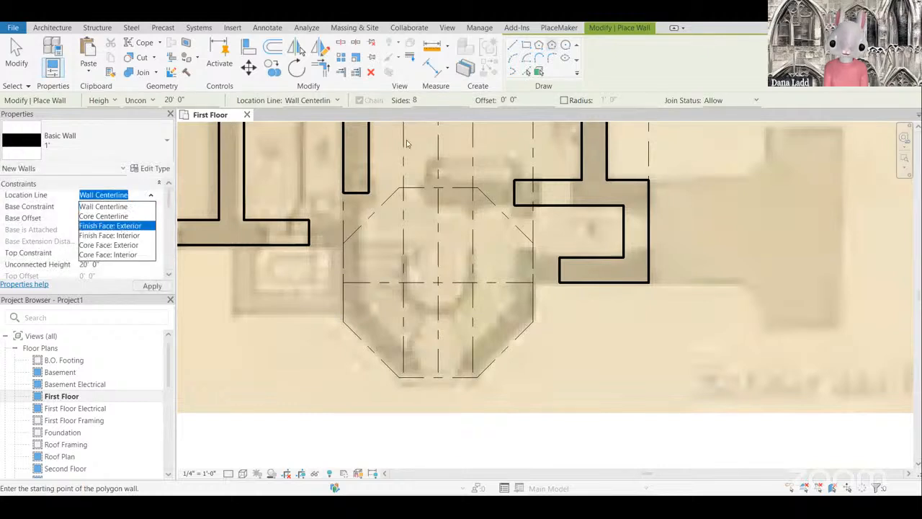
pyautogui.click(121, 225)
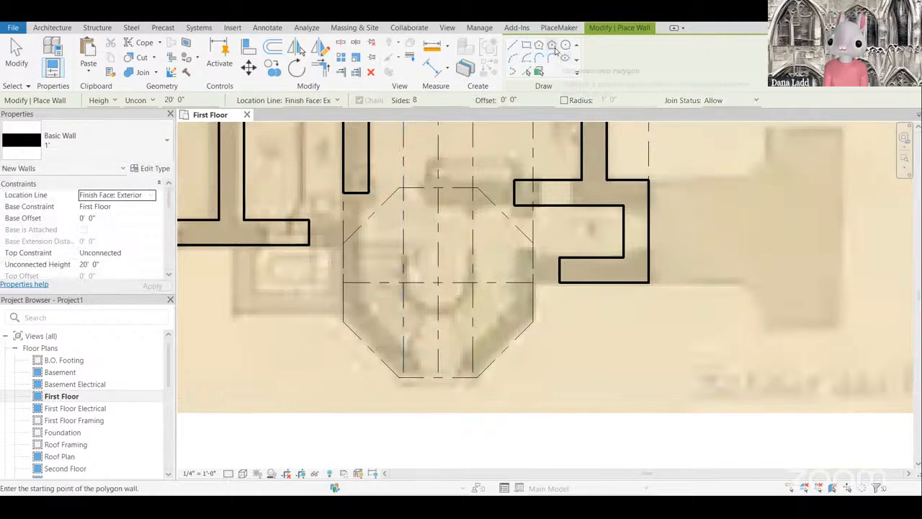
pyautogui.click(553, 46)
pyautogui.click(438, 282)
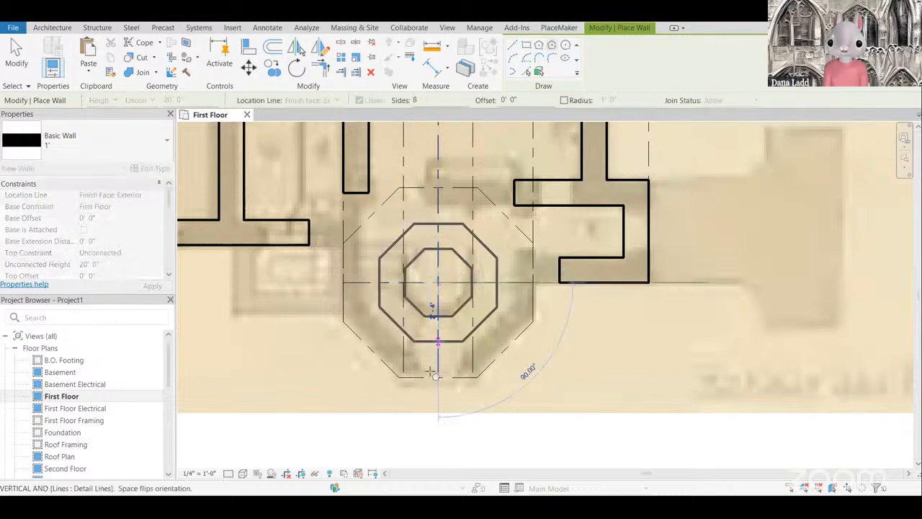
pyautogui.click(569, 309)
pyautogui.scroll(-2, 595, 324)
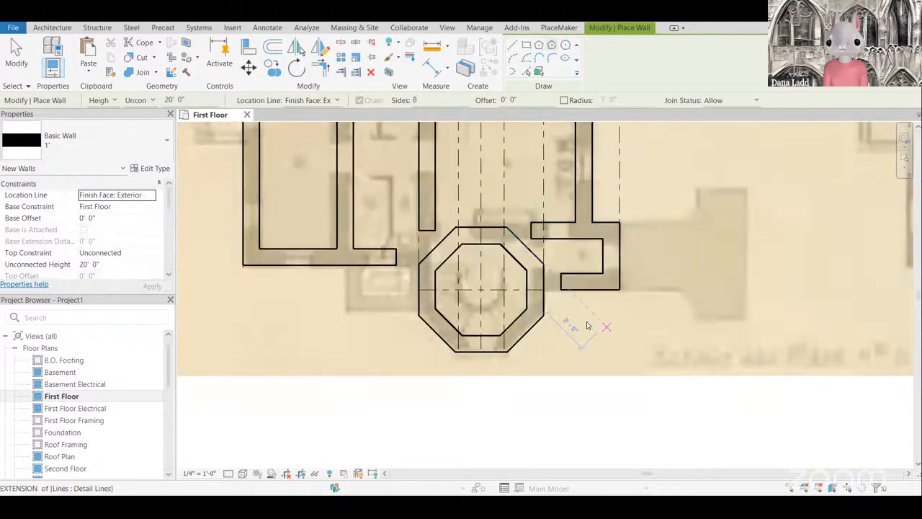
pyautogui.scroll(1, 571, 301)
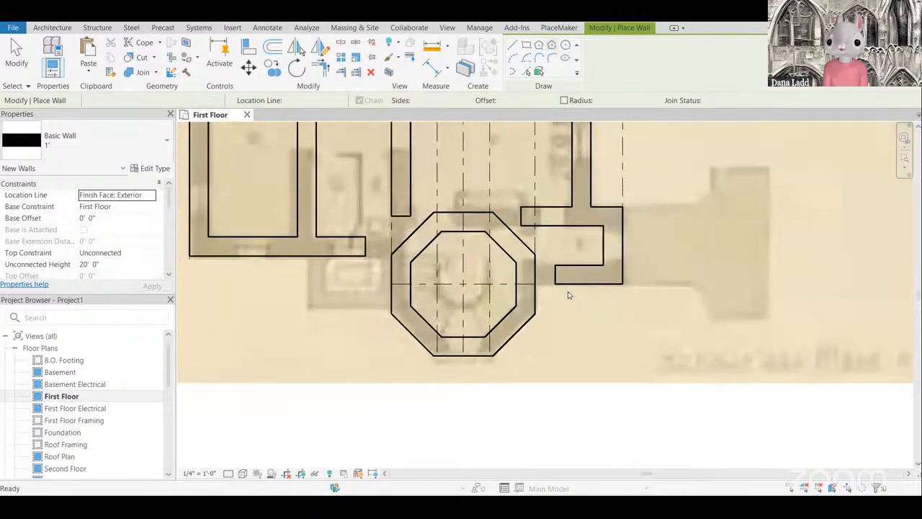
pyautogui.press('Escape')
pyautogui.press('Escape')
# Step: Extend the free end of the lower short horizontal wall until it meets the vertical side of the octagon
pyautogui.scroll(1, 591, 286)
pyautogui.click(516, 275)
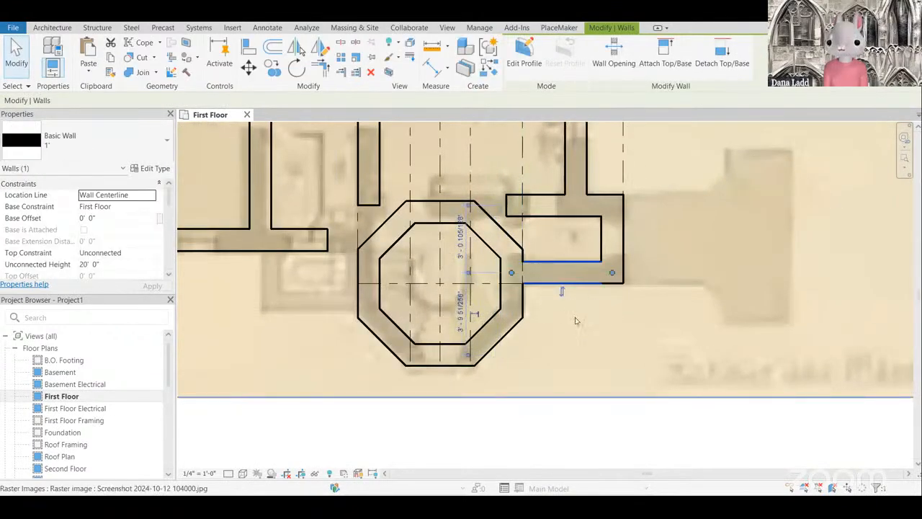
pyautogui.press('Escape')
pyautogui.scroll(-1, 575, 319)
pyautogui.scroll(1, 525, 219)
pyautogui.click(531, 249)
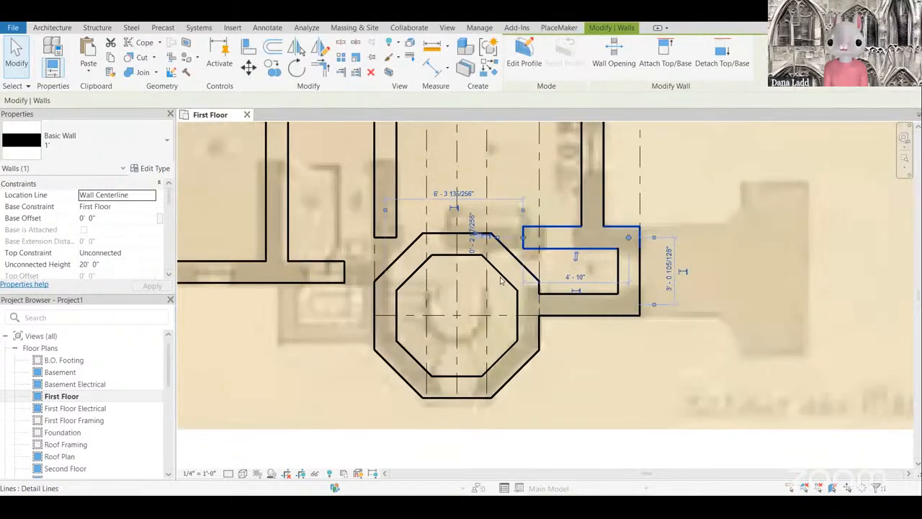
pyautogui.press('Escape')
pyautogui.scroll(-1, 511, 266)
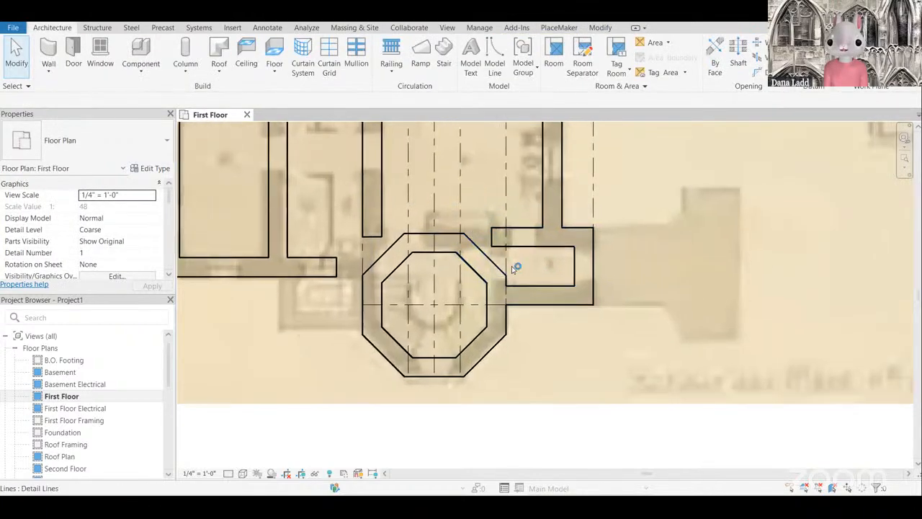
pyautogui.scroll(-1, 516, 262)
pyautogui.scroll(1, 461, 347)
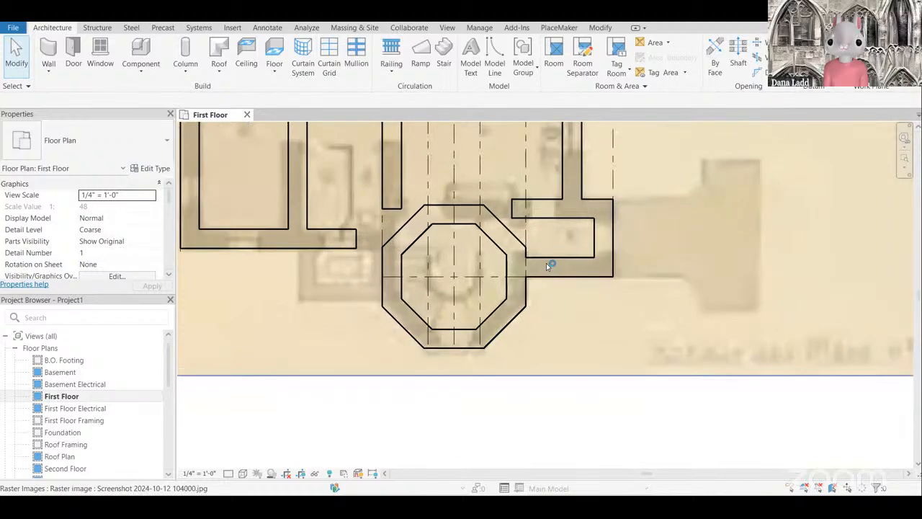
pyautogui.scroll(-1, 516, 295)
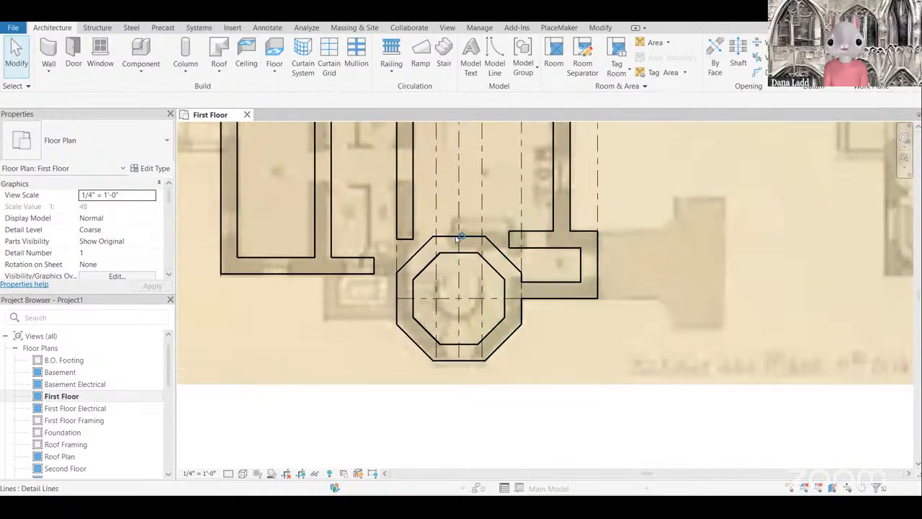
pyautogui.scroll(1, 546, 272)
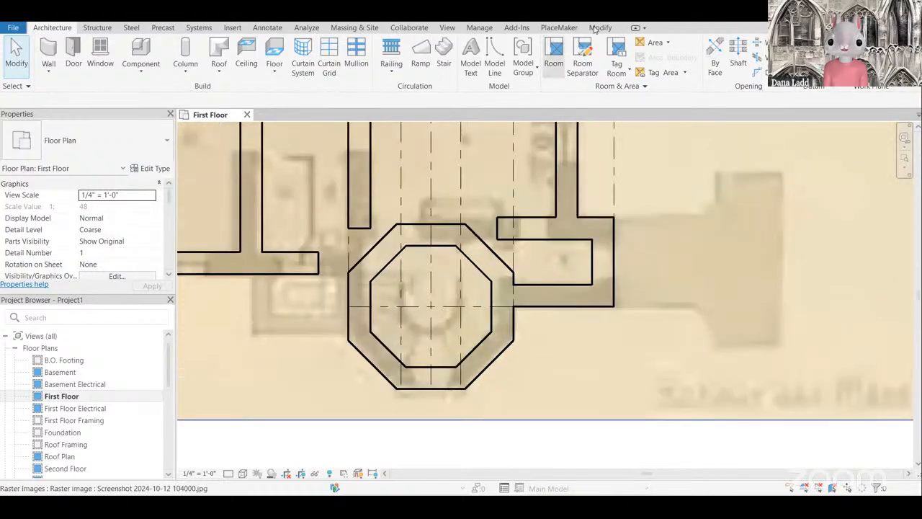
# Step: Align the outer face of the upper short horizontal wall with the line along the octagon's top side
pyautogui.click(382, 213)
pyautogui.press('a')
pyautogui.press('l')
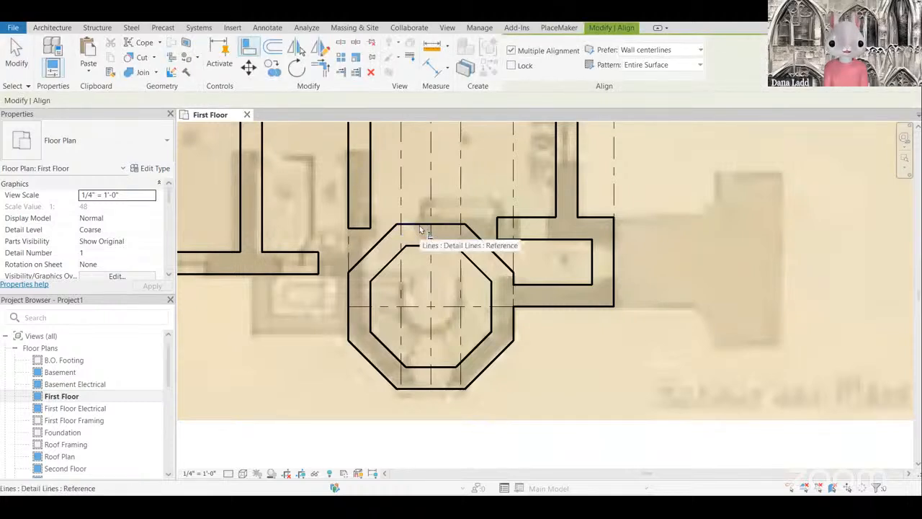
pyautogui.click(423, 229)
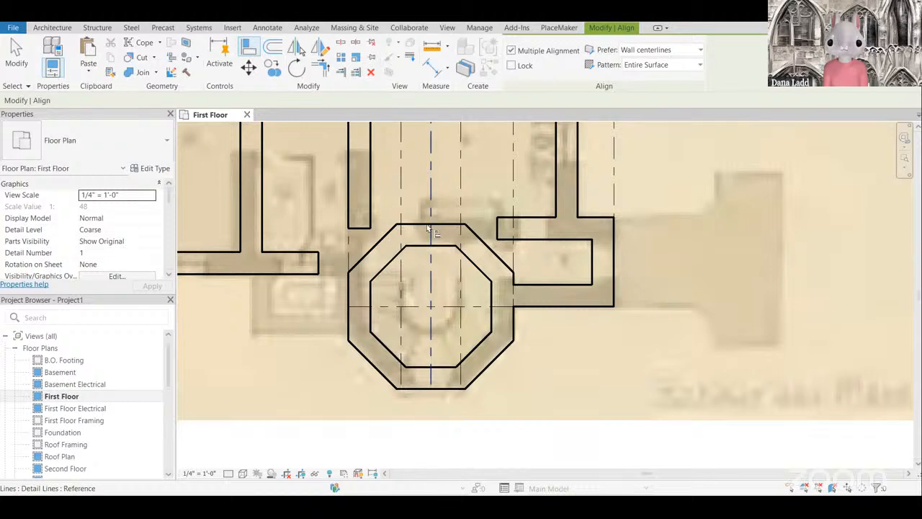
pyautogui.click(425, 229)
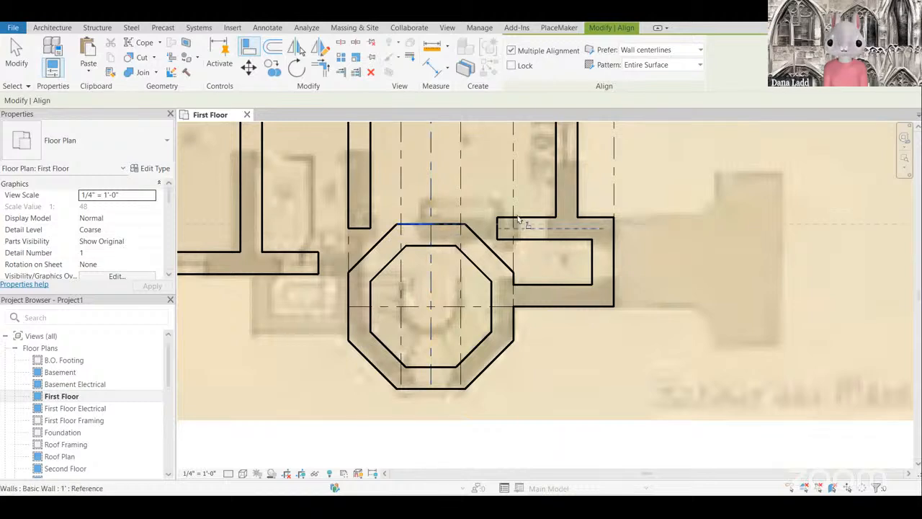
pyautogui.click(520, 216)
pyautogui.scroll(-3, 543, 264)
pyautogui.press('Escape')
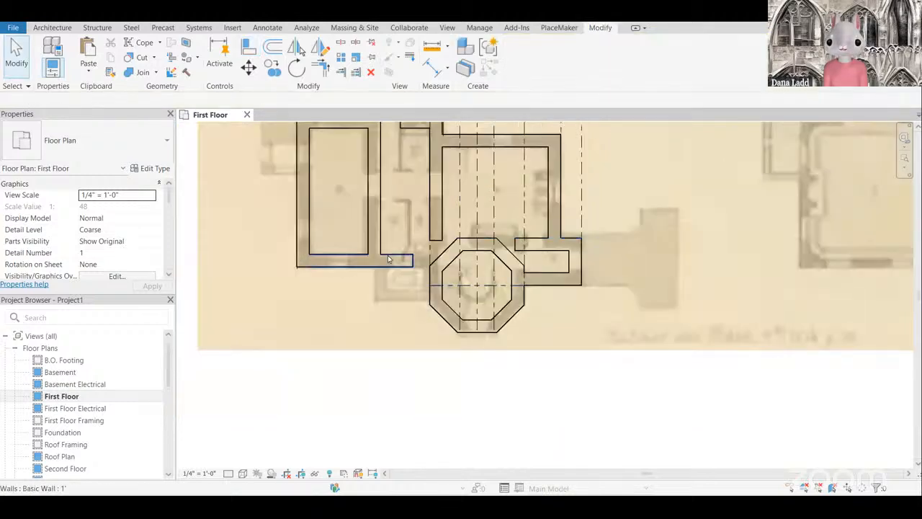
# Step: Extend the long horizontal wall on the other side of the octagon until it joins the octagon's vertical wall
pyautogui.scroll(2, 410, 265)
pyautogui.click(429, 271)
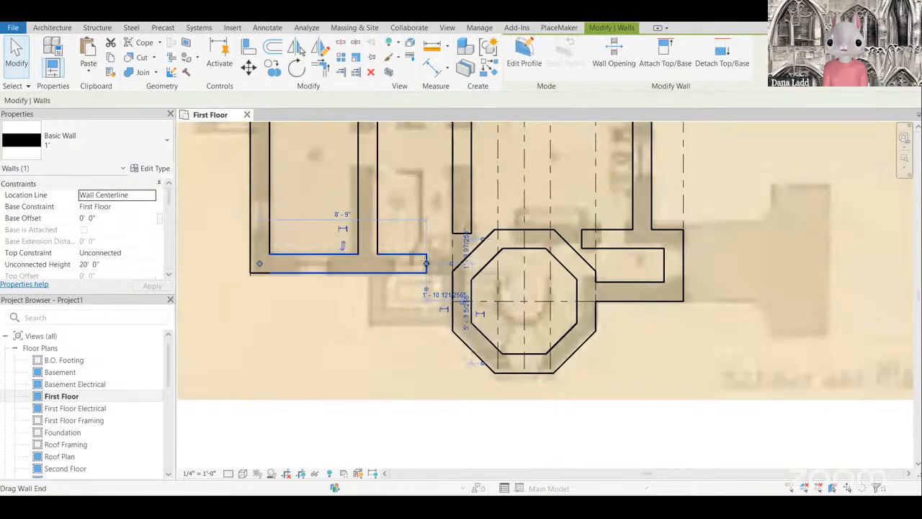
pyautogui.moveTo(467, 266); pyautogui.dragTo(462, 264)
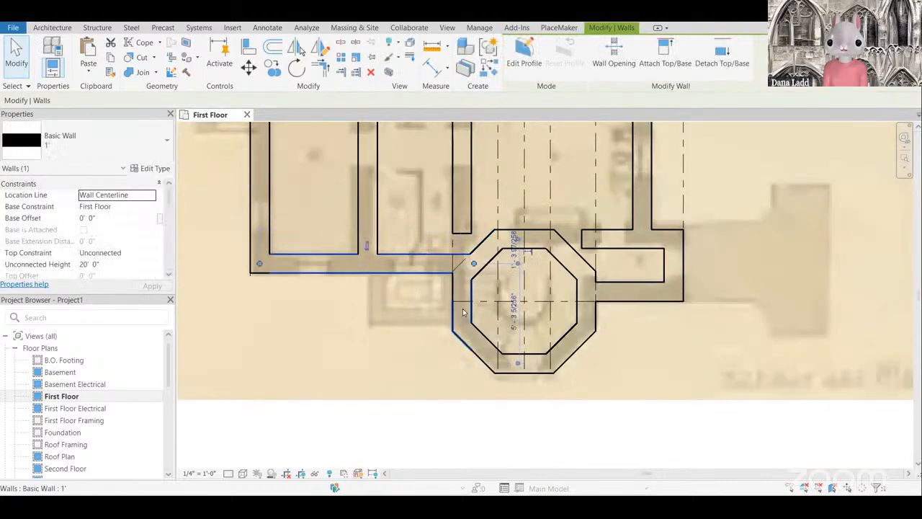
pyautogui.click(397, 303)
pyautogui.moveTo(425, 300); pyautogui.dragTo(403, 303, button='middle')
pyautogui.press('Escape')
pyautogui.scroll(4, 447, 280)
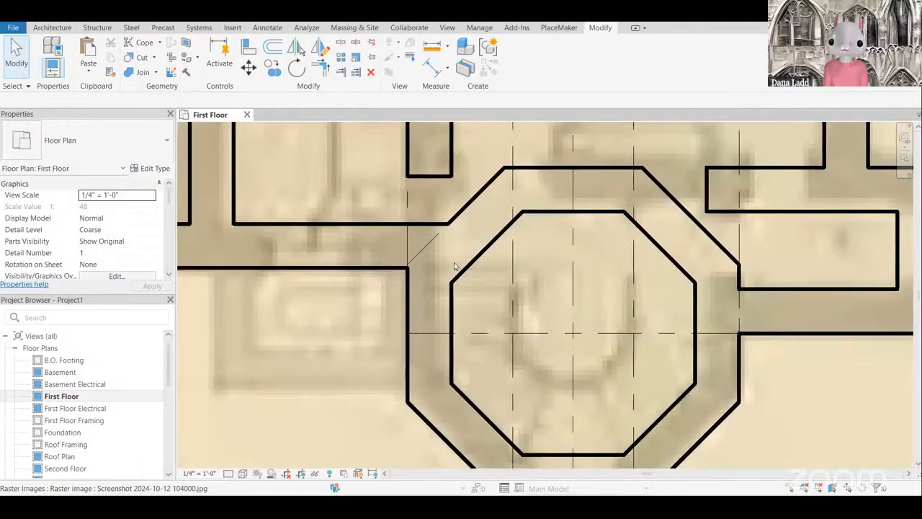
# Step: Extend the free lower end of the vertical 1' wall down to join the octagon
pyautogui.scroll(-4, 395, 292)
pyautogui.click(398, 243)
pyautogui.moveTo(398, 251); pyautogui.dragTo(399, 277)
pyautogui.press('Escape')
pyautogui.scroll(-4, 431, 310)
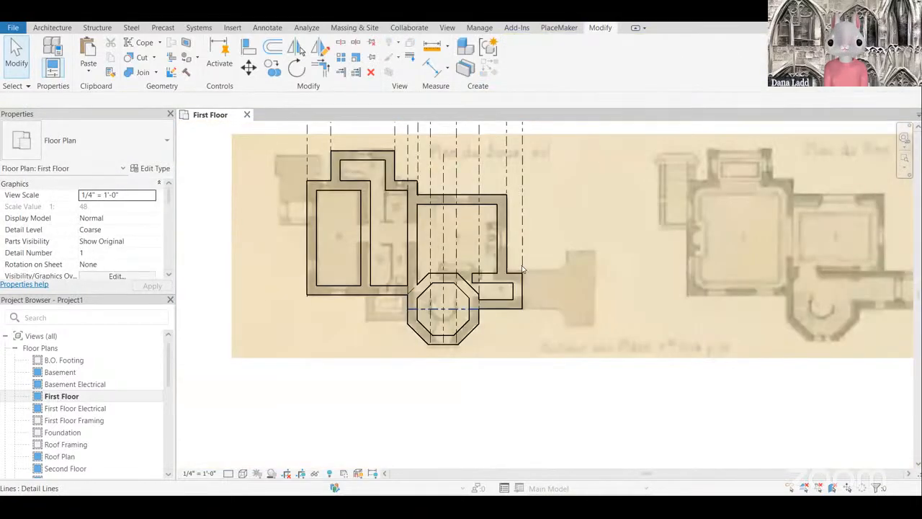
# Step: Extend the free end of the upper short horizontal wall to join the top of the octagon
pyautogui.scroll(3, 512, 262)
pyautogui.click(513, 263)
pyautogui.scroll(2, 513, 263)
pyautogui.moveTo(493, 260); pyautogui.dragTo(456, 302)
pyautogui.scroll(-4, 497, 310)
pyautogui.press('Escape')
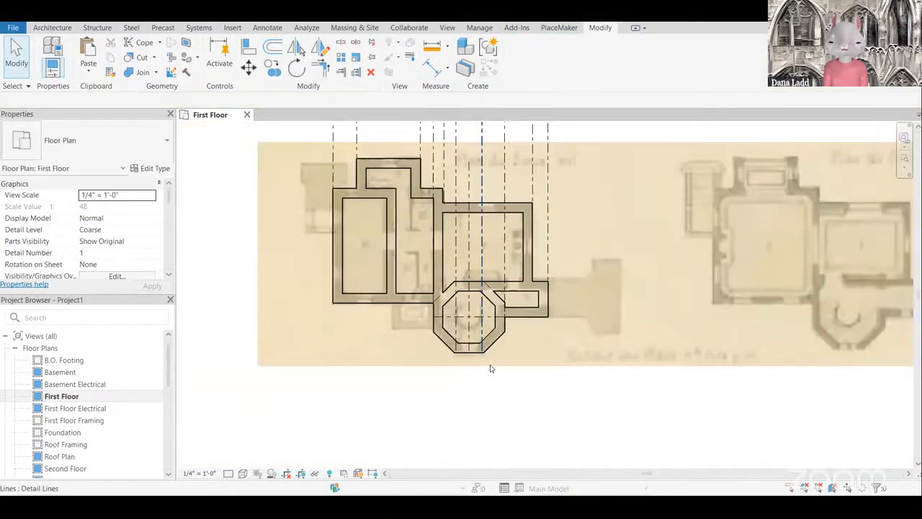
pyautogui.scroll(1, 476, 348)
pyautogui.scroll(-1, 523, 338)
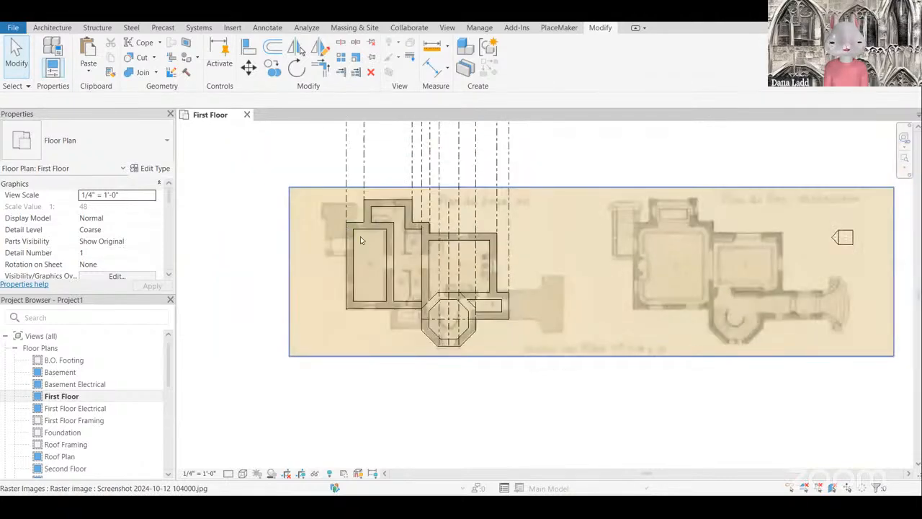
pyautogui.scroll(1, 361, 241)
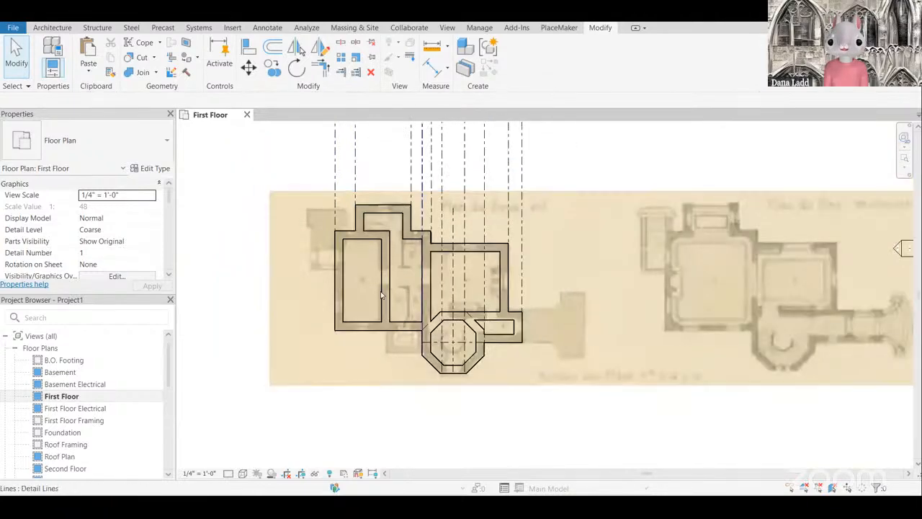
pyautogui.scroll(1, 328, 317)
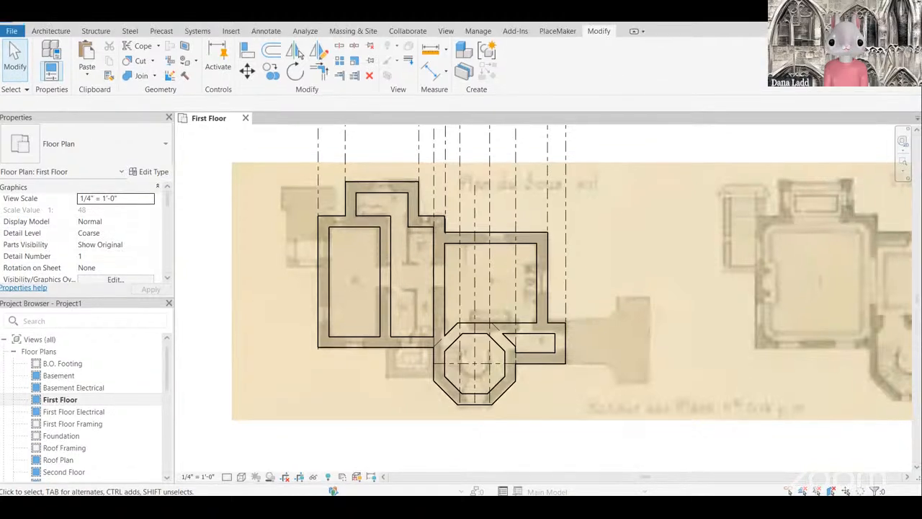
# Step: Open the default 3D view of the walls and set its visual style to Shaded
pyautogui.click(444, 27)
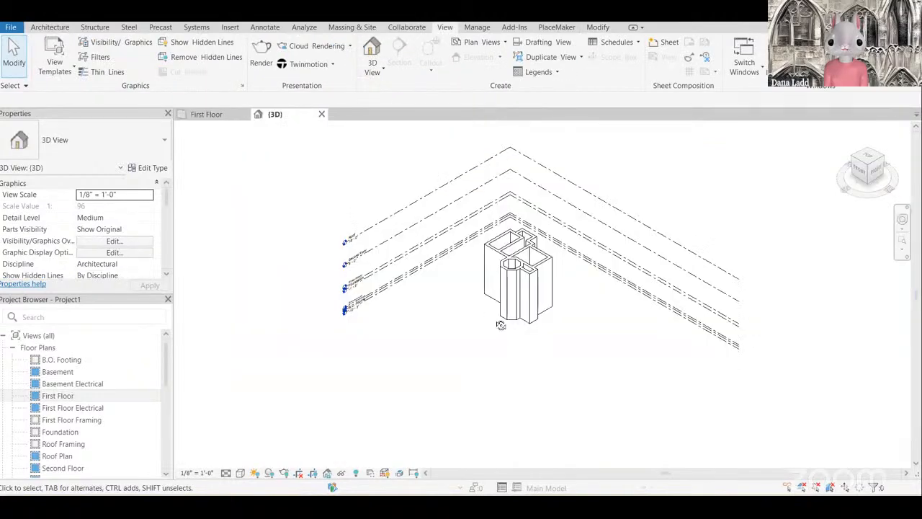
pyautogui.keyDown('shift'); pyautogui.moveTo(500, 324); pyautogui.dragTo(397, 269, button='middle'); pyautogui.keyUp('shift')
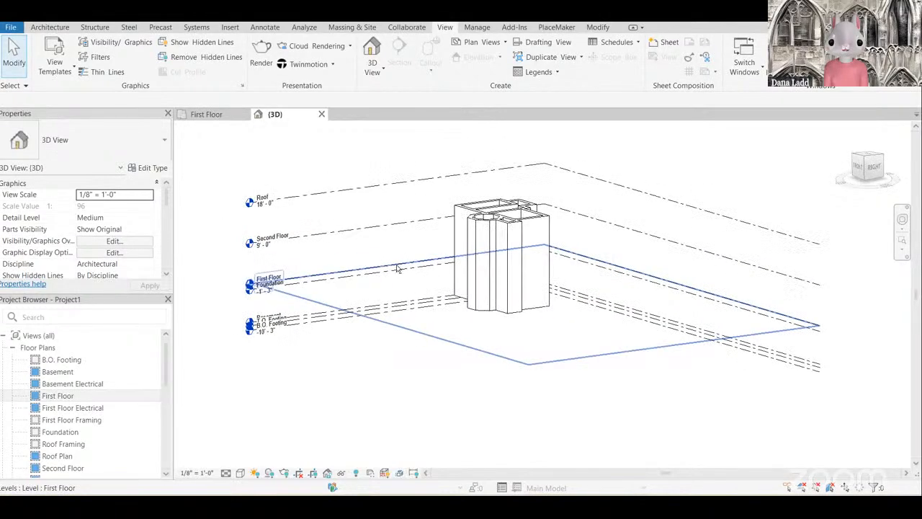
pyautogui.scroll(1, 397, 269)
pyautogui.click(240, 474)
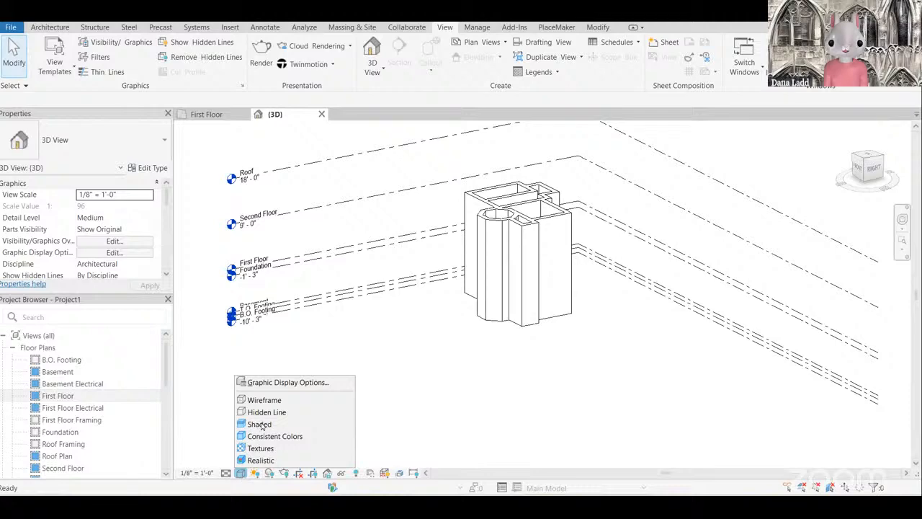
pyautogui.scroll(-1, 309, 334)
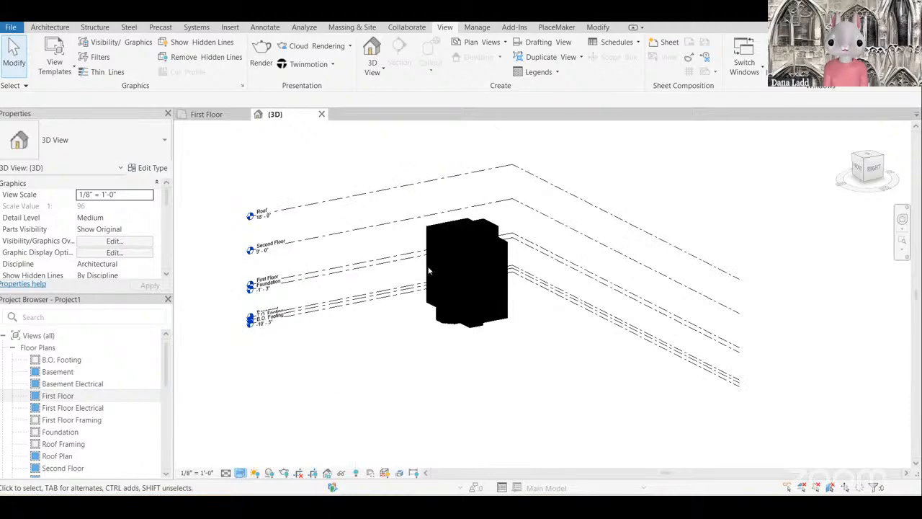
# Step: Open the Clad - White material used by the structure layer of the 1' wall type
pyautogui.scroll(1, 455, 218)
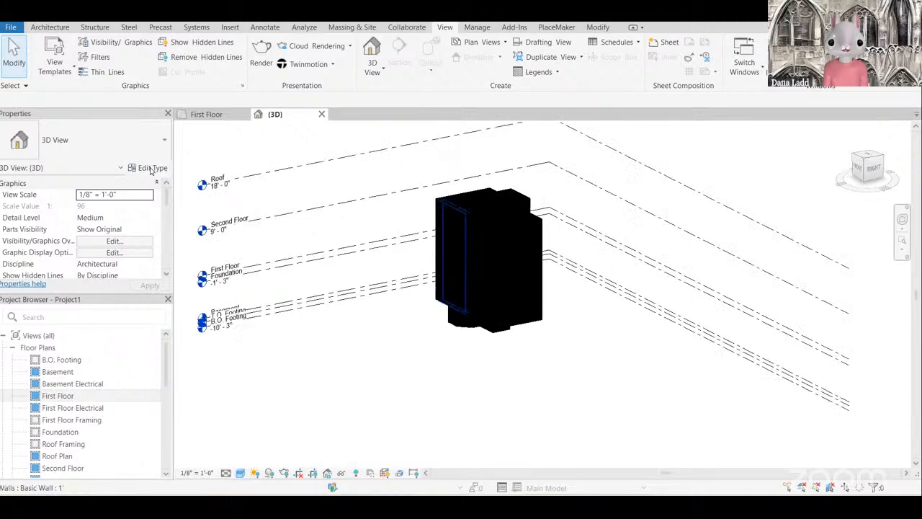
pyautogui.click(408, 229)
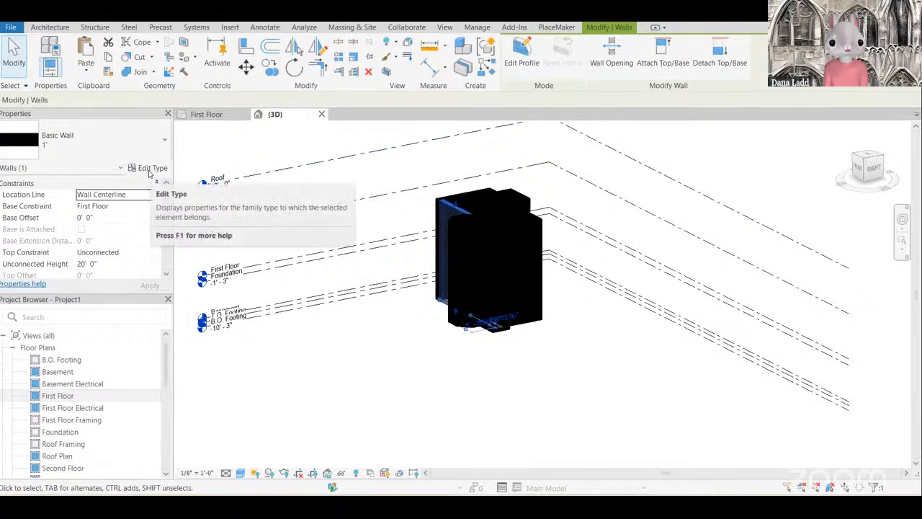
pyautogui.click(151, 169)
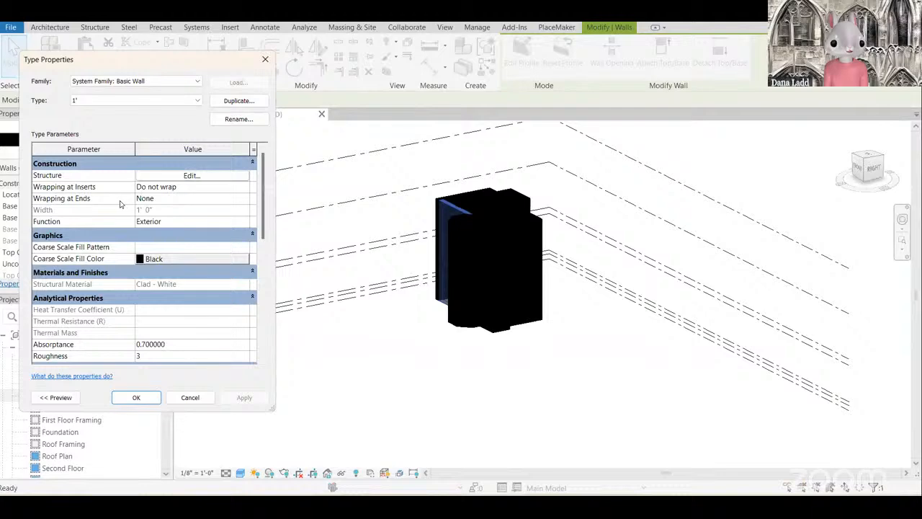
pyautogui.click(122, 203)
pyautogui.click(122, 202)
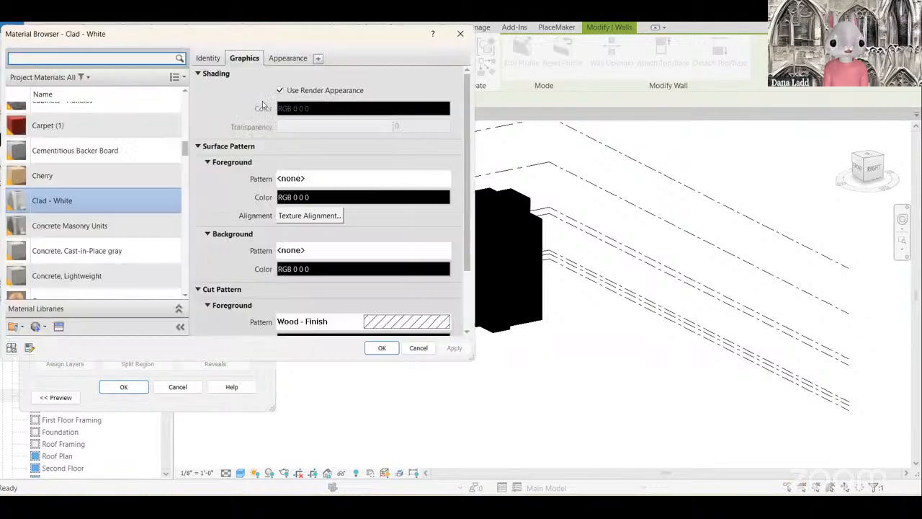
# Step: Compare the Clad - White material's render appearance and information with its shading graphics
pyautogui.click(286, 59)
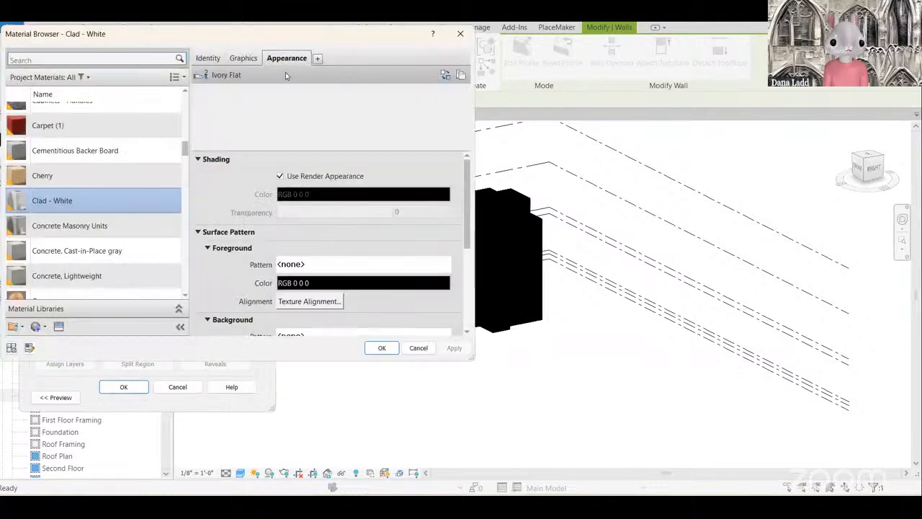
pyautogui.click(243, 60)
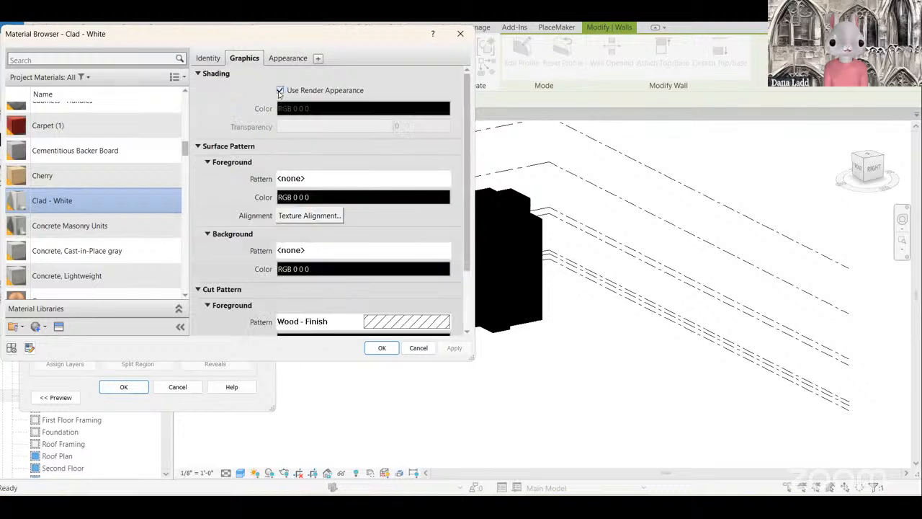
pyautogui.click(280, 91)
pyautogui.click(287, 61)
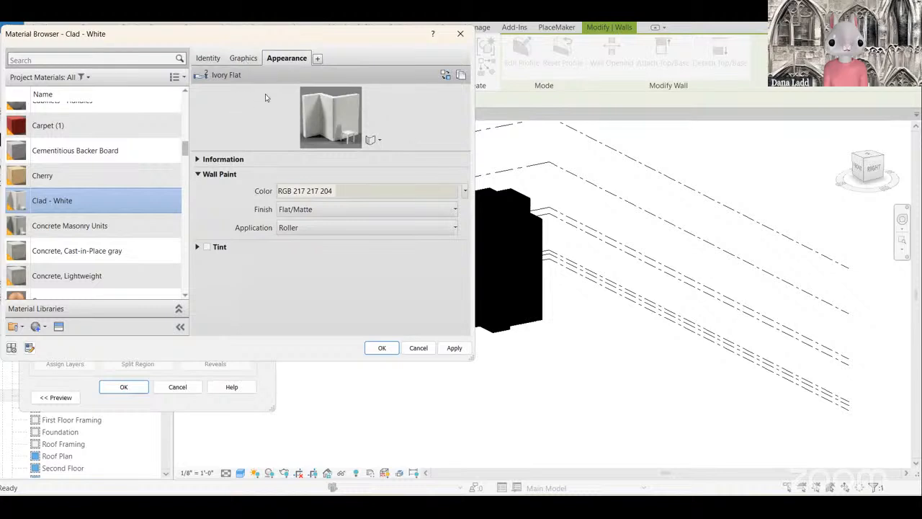
pyautogui.click(280, 92)
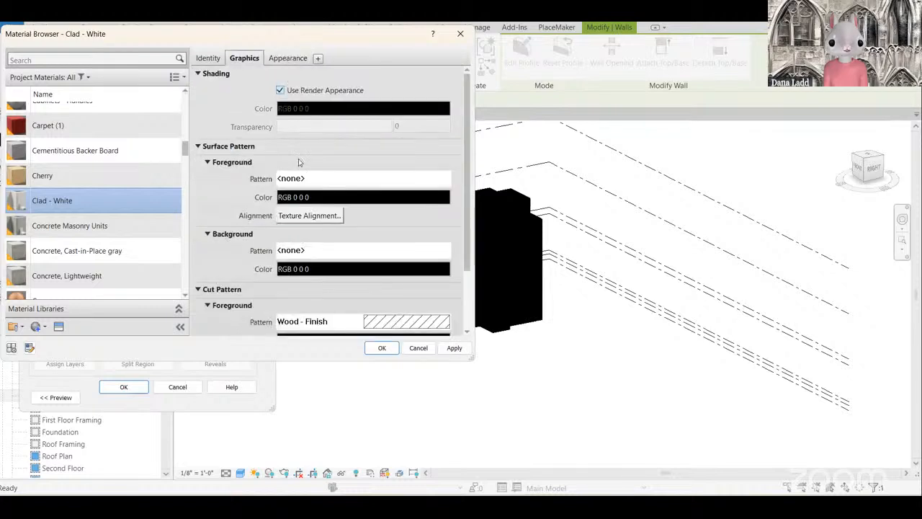
pyautogui.click(205, 160)
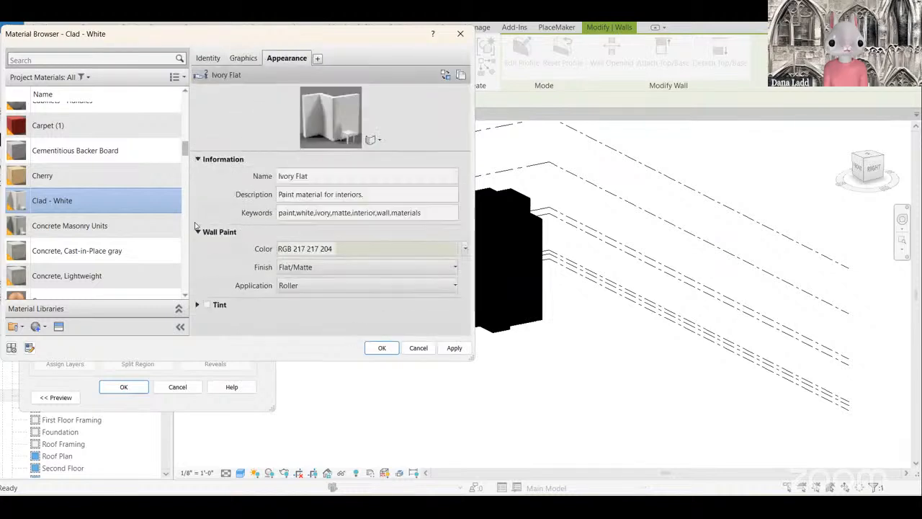
pyautogui.click(240, 59)
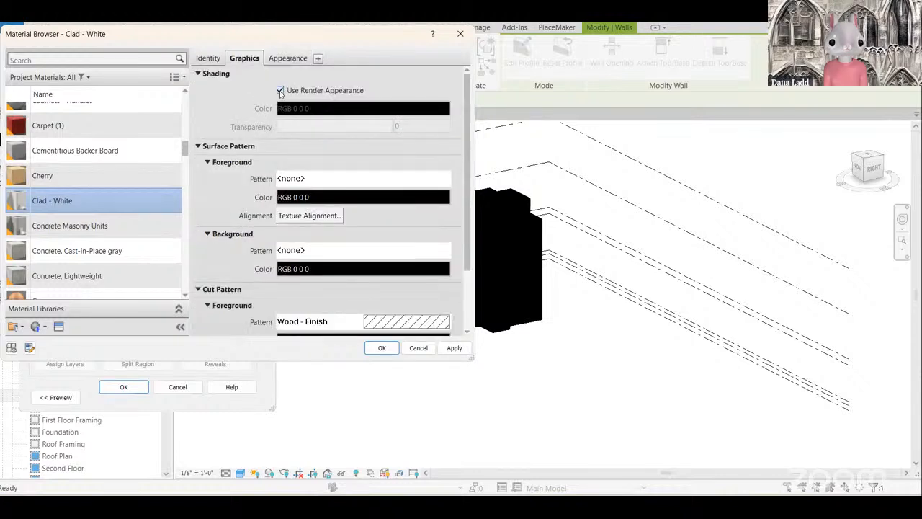
# Step: Turn off Use Render Appearance for Clad - White, set its shading color to RGB 242 242 238, and accept the wall type changes
pyautogui.click(280, 90)
pyautogui.click(338, 108)
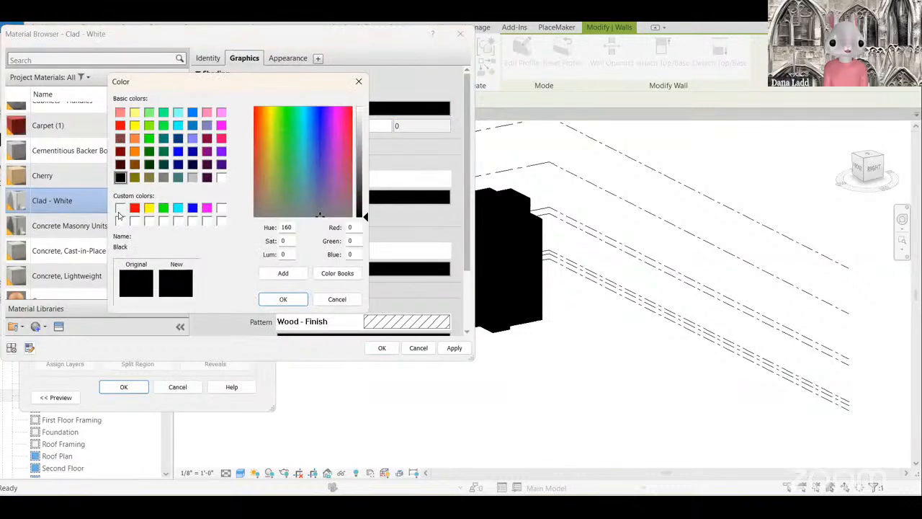
pyautogui.click(119, 209)
pyautogui.click(282, 300)
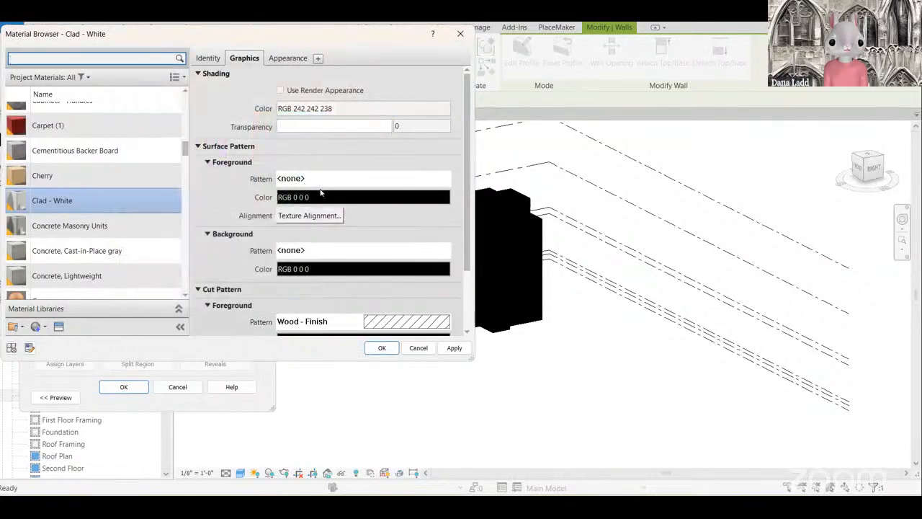
pyautogui.click(216, 61)
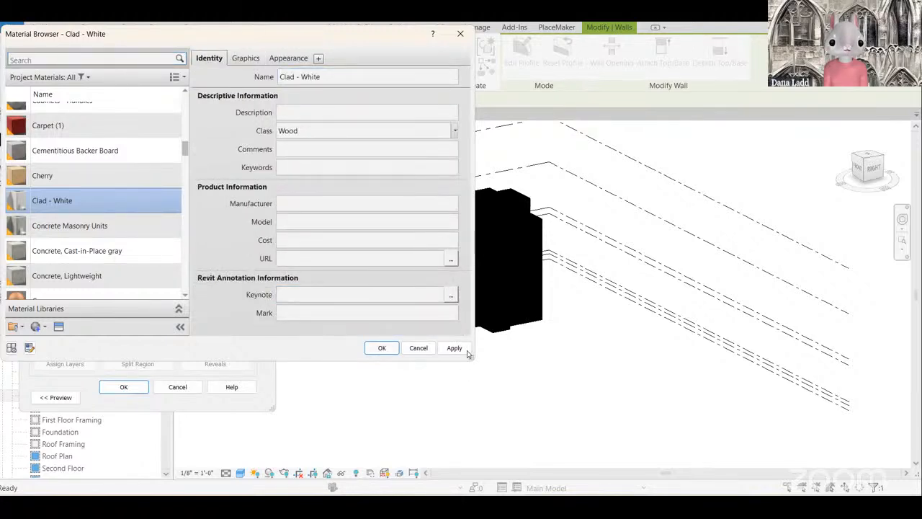
pyautogui.click(381, 348)
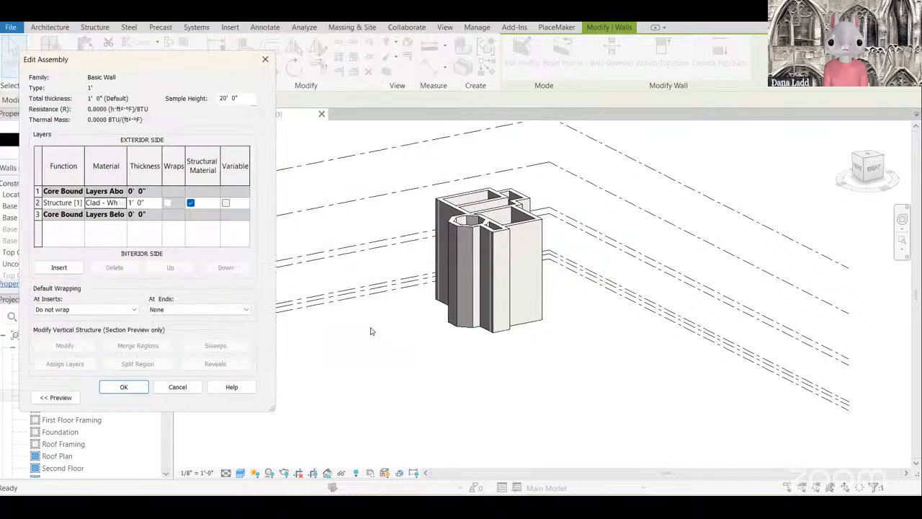
pyautogui.click(123, 387)
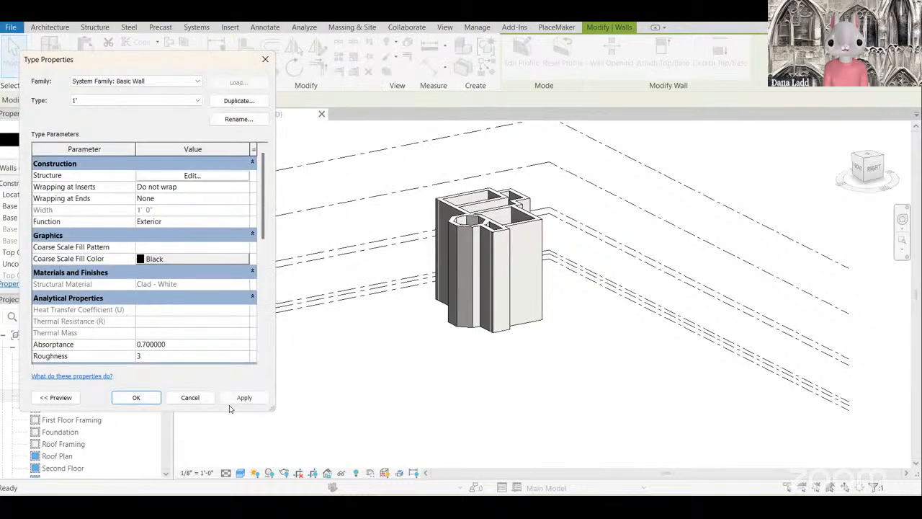
pyautogui.click(136, 397)
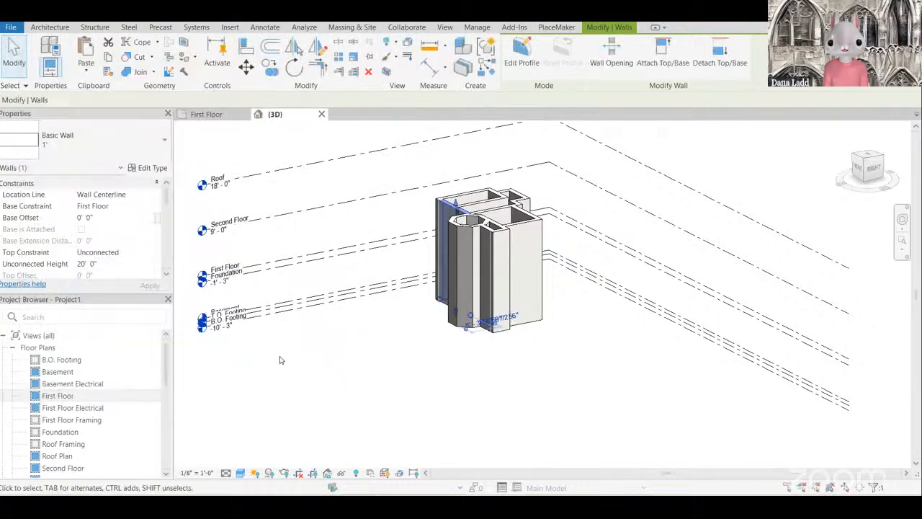
# Step: Examine the shaded walls in 3D from around the front against the levels
pyautogui.keyDown('shift'); pyautogui.moveTo(281, 360); pyautogui.dragTo(335, 372, button='middle'); pyautogui.keyUp('shift')
pyautogui.click(340, 372)
pyautogui.keyDown('shift'); pyautogui.moveTo(472, 325); pyautogui.dragTo(554, 289, button='middle'); pyautogui.keyUp('shift')
pyautogui.scroll(2, 556, 335)
pyautogui.scroll(-4, 554, 288)
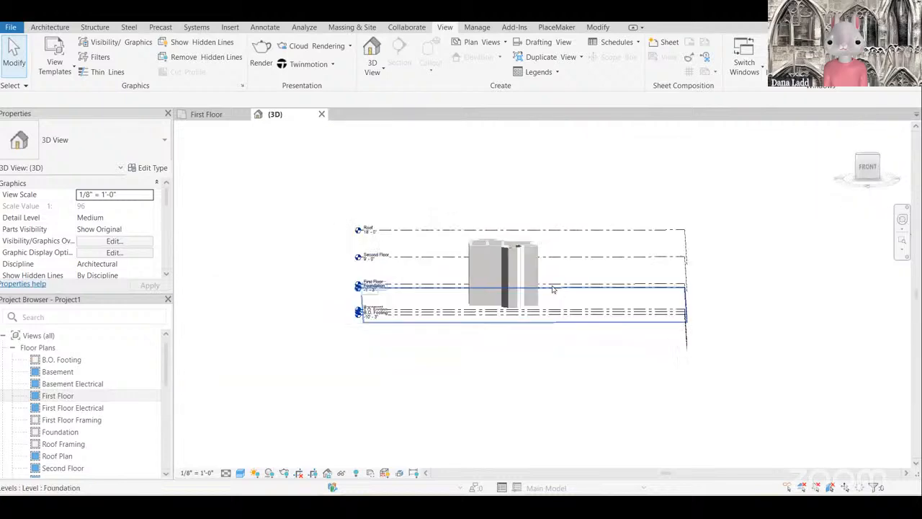
pyautogui.scroll(1, 554, 288)
pyautogui.scroll(-6, 117, 389)
# Step: Open the East building elevation to show the walls and levels
pyautogui.click(61, 366)
pyautogui.doubleClick(61, 366)
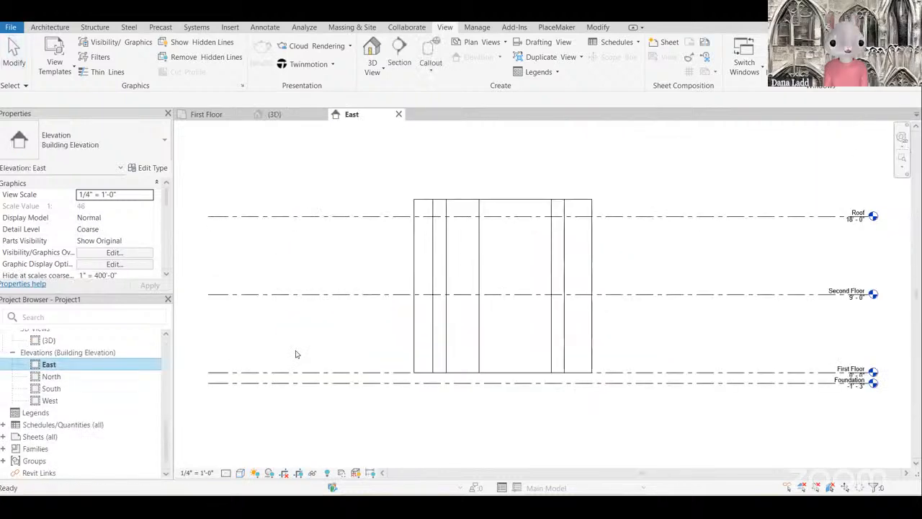
pyautogui.scroll(-2, 295, 354)
pyautogui.scroll(1, 692, 362)
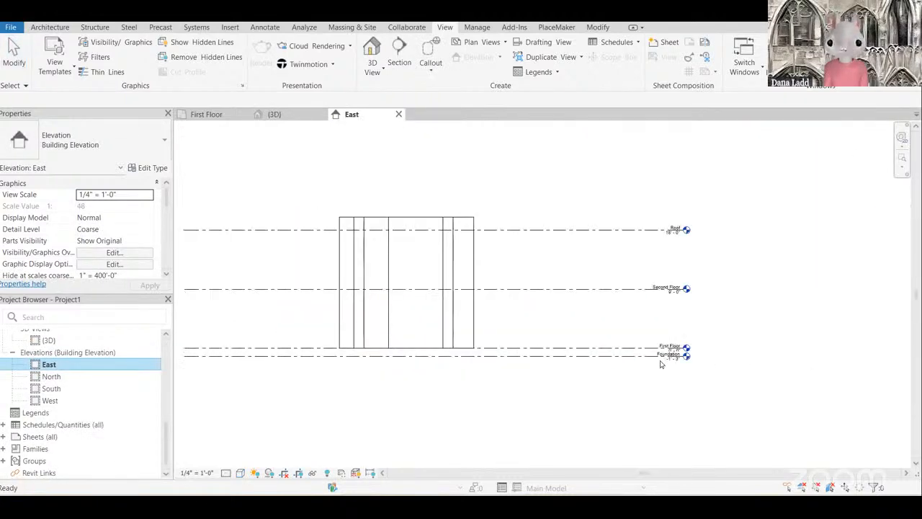
# Step: Delete the Foundation level together with its floor plan view
pyautogui.scroll(3, 684, 353)
pyautogui.scroll(1, 717, 356)
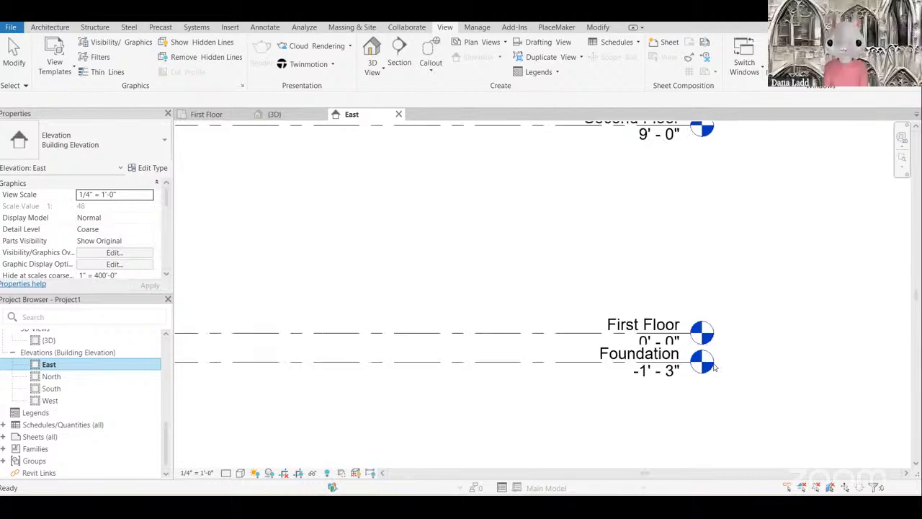
pyautogui.scroll(-4, 706, 360)
pyautogui.scroll(4, 692, 363)
pyautogui.scroll(-2, 702, 350)
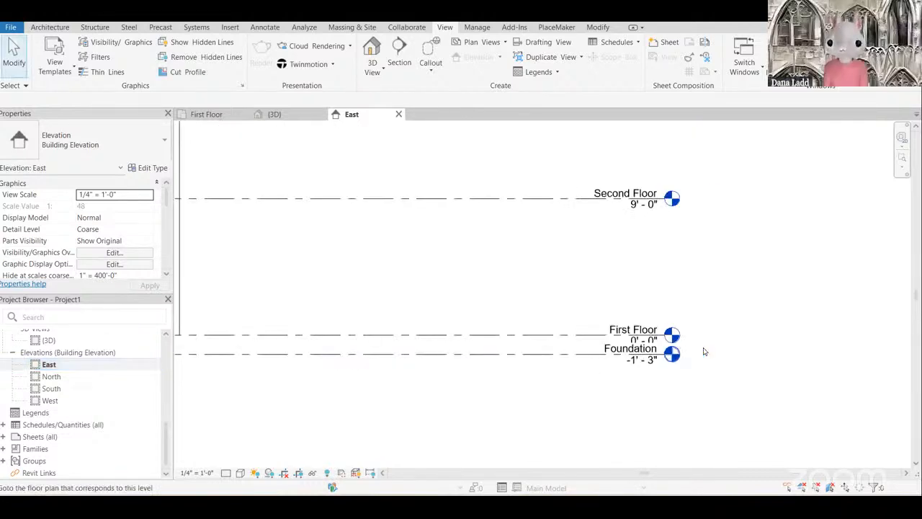
pyautogui.scroll(4, 490, 350)
pyautogui.click(474, 350)
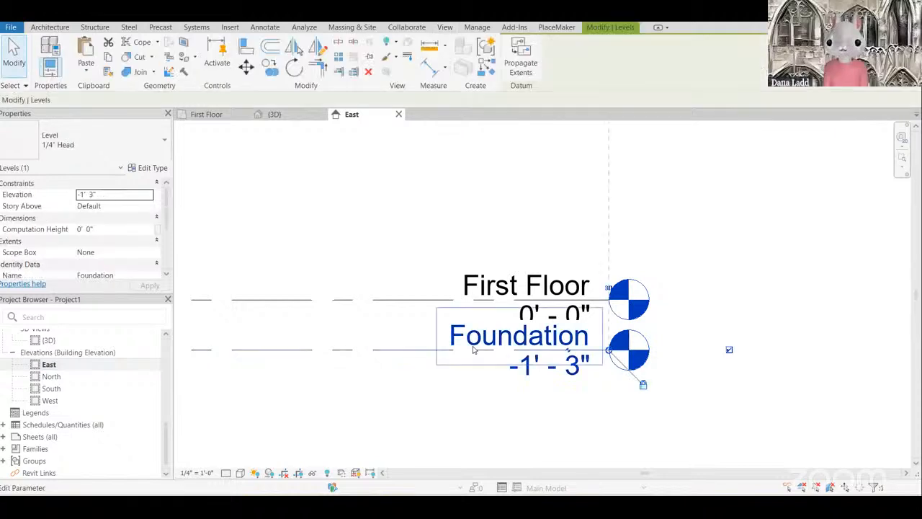
pyautogui.press('Delete')
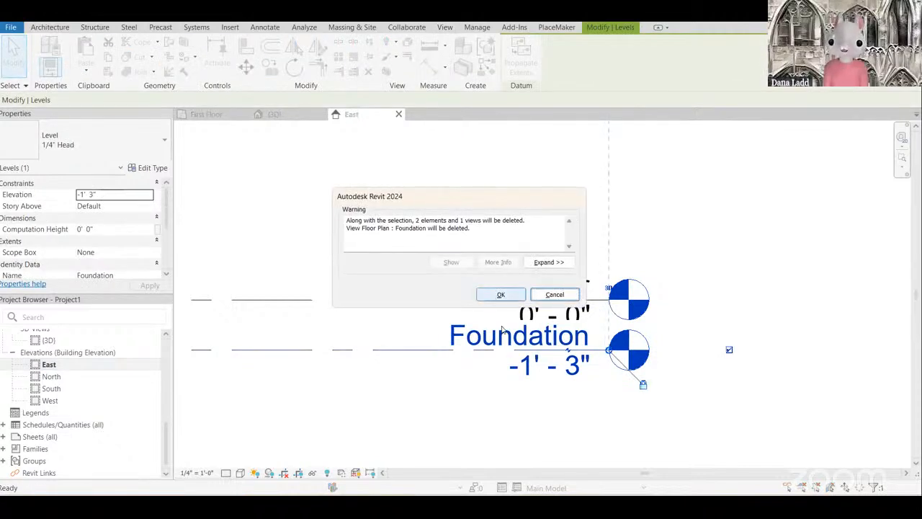
pyautogui.press('Return')
# Step: Rename the First Floor level to Ground Floor along with its corresponding views, suppressing further rename confirmations
pyautogui.scroll(-4, 618, 338)
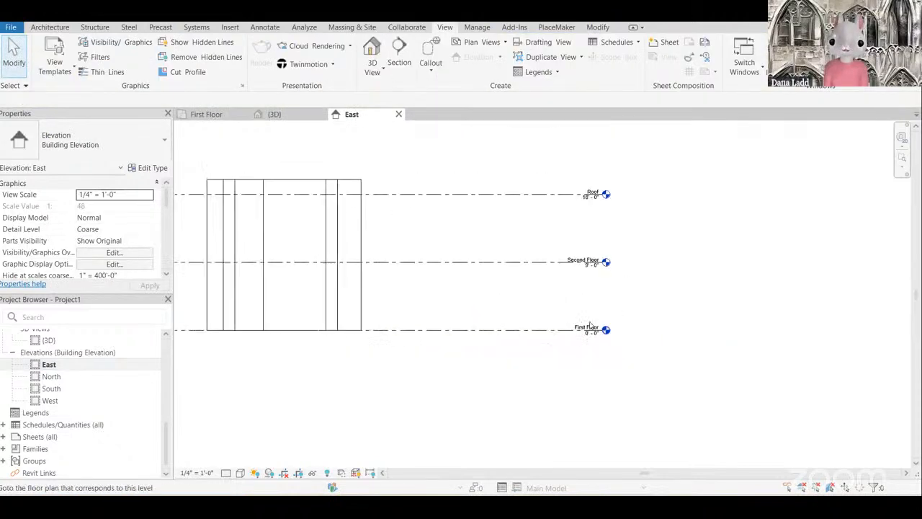
pyautogui.scroll(4, 598, 328)
pyautogui.click(587, 326)
pyautogui.click(580, 327)
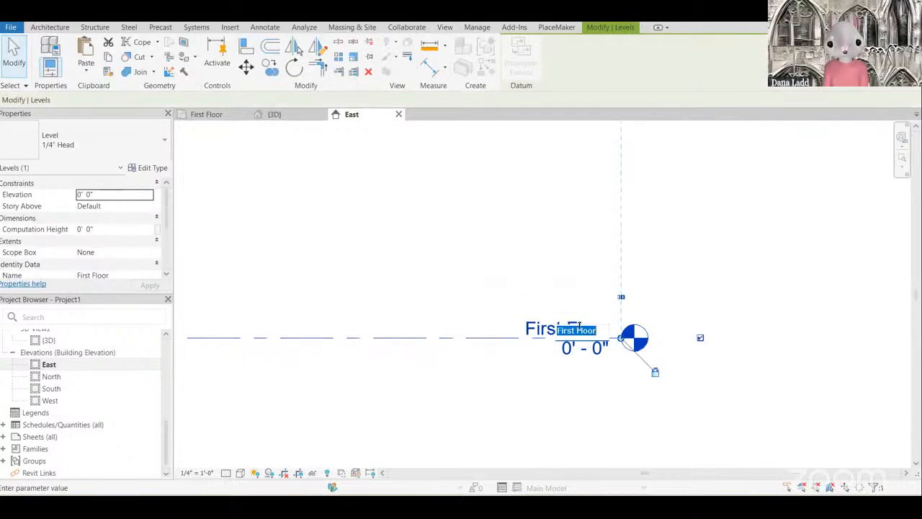
pyautogui.write('G')
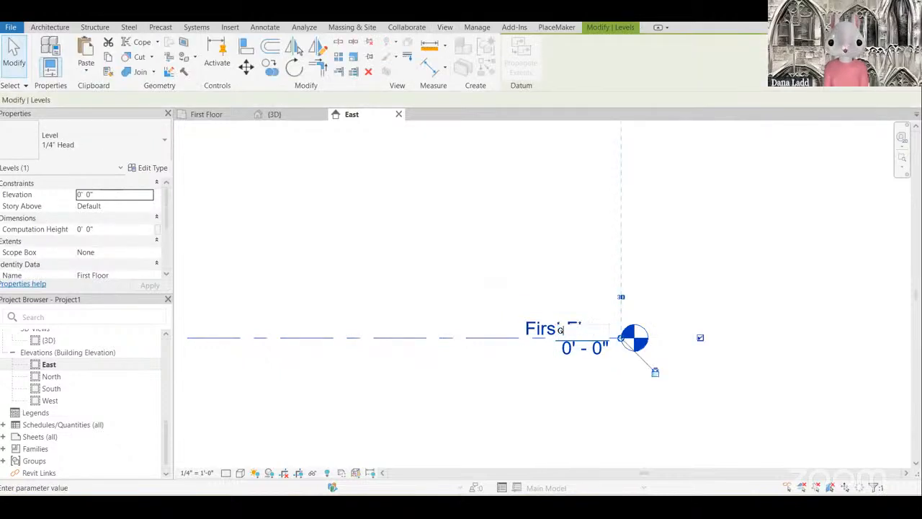
pyautogui.write('round Floor')
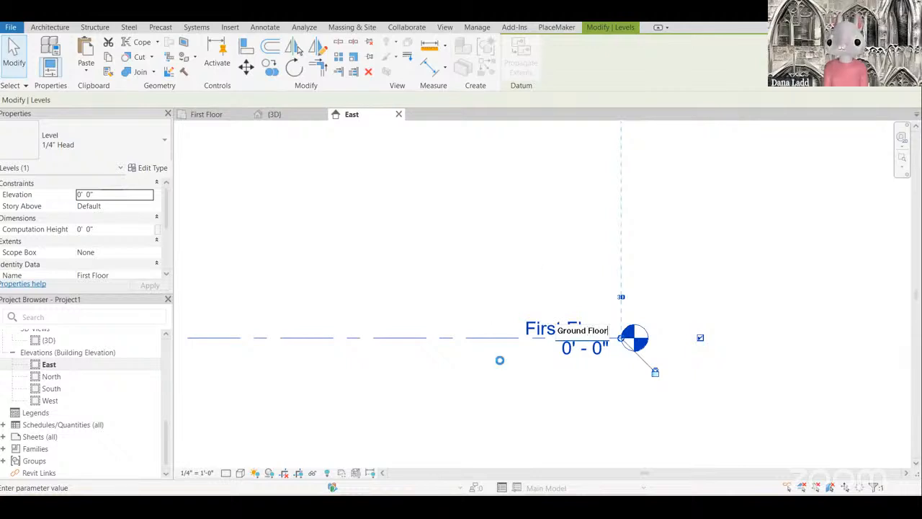
pyautogui.press('Return')
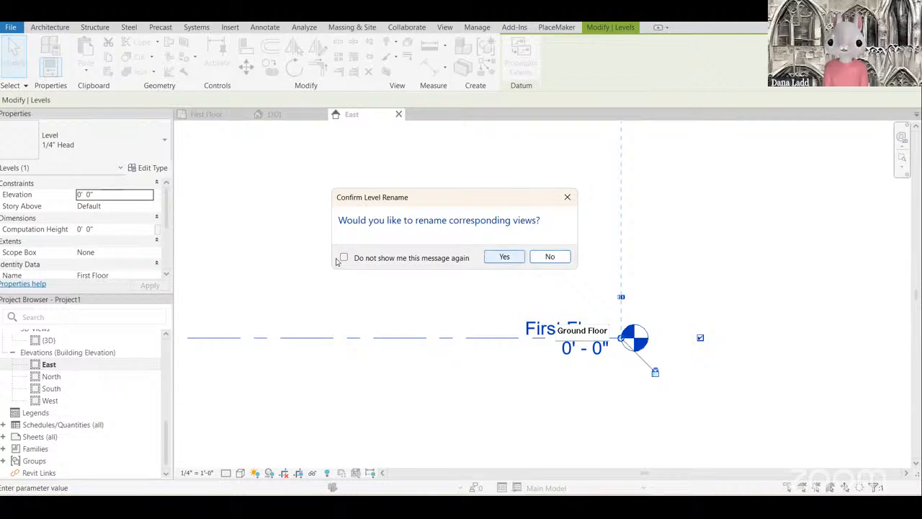
pyautogui.click(344, 257)
pyautogui.click(505, 256)
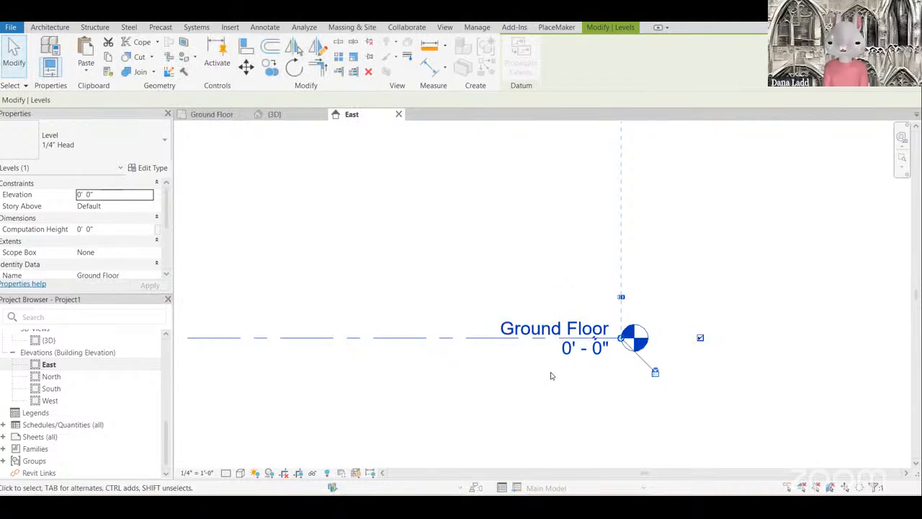
pyautogui.click(551, 375)
# Step: Rename the Second Floor level to Level 1
pyautogui.scroll(-5, 551, 375)
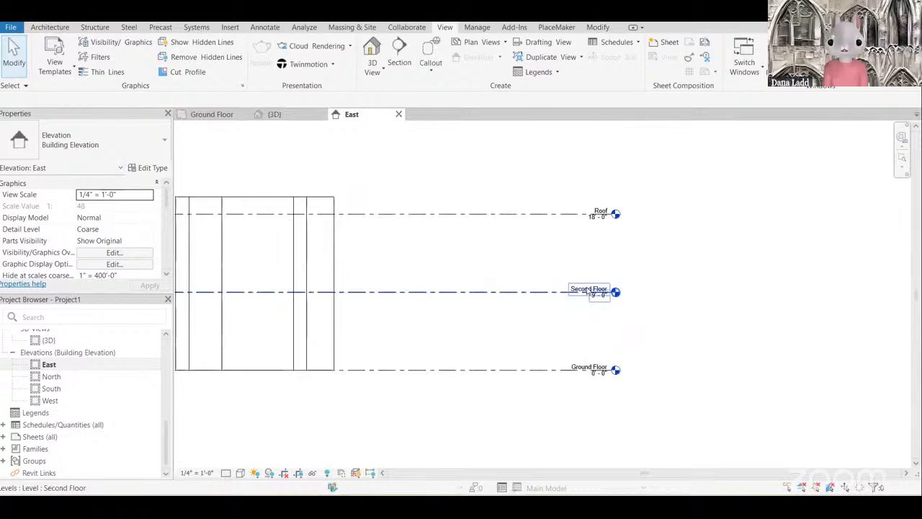
pyautogui.click(589, 290)
pyautogui.click(590, 287)
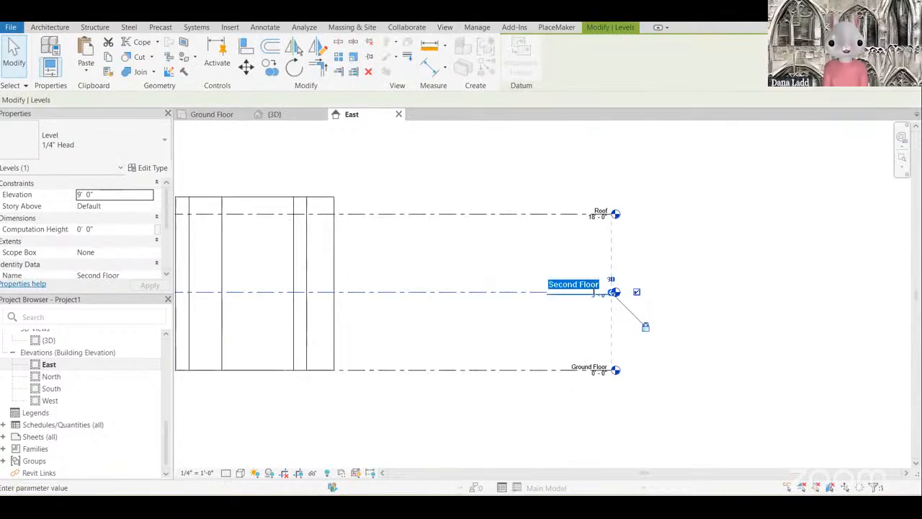
pyautogui.write('1')
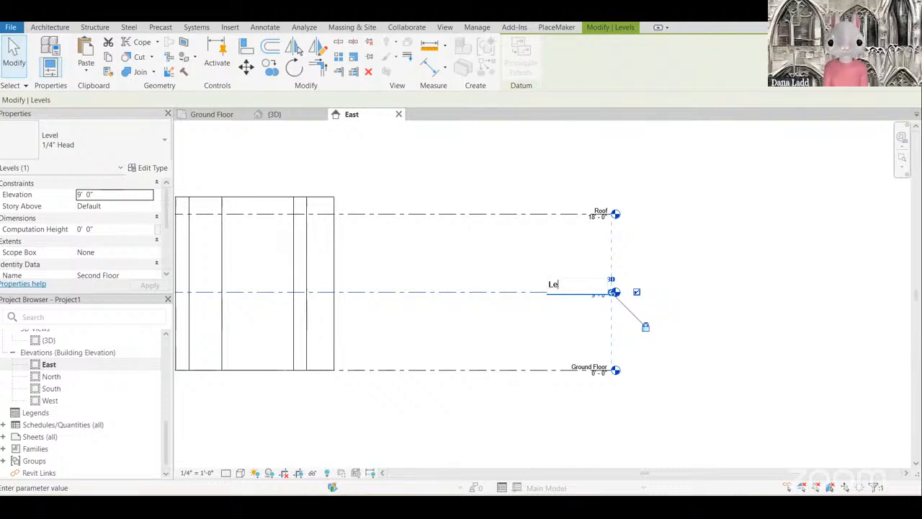
pyautogui.write('Level 1')
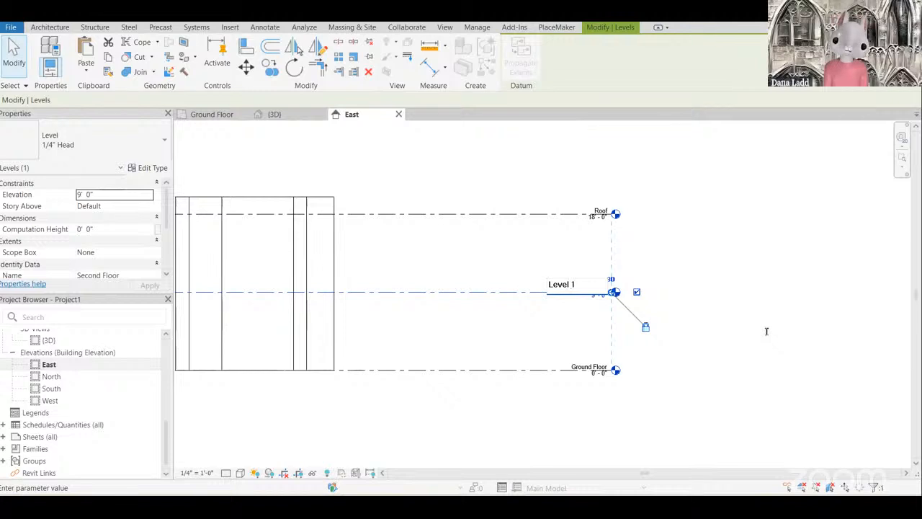
pyautogui.click(765, 320)
# Step: Rename the Roof level to Level 2 in the East elevation
pyautogui.scroll(1, 617, 339)
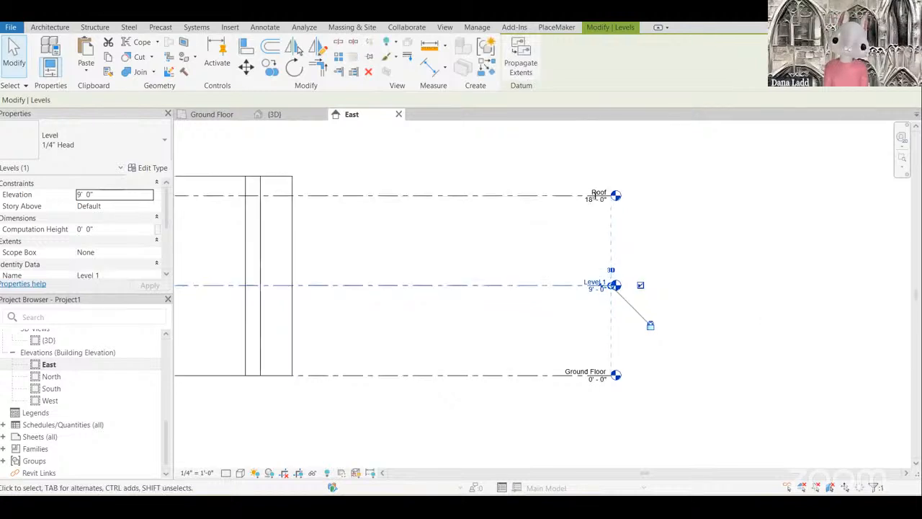
pyautogui.click(598, 191)
pyautogui.click(598, 191)
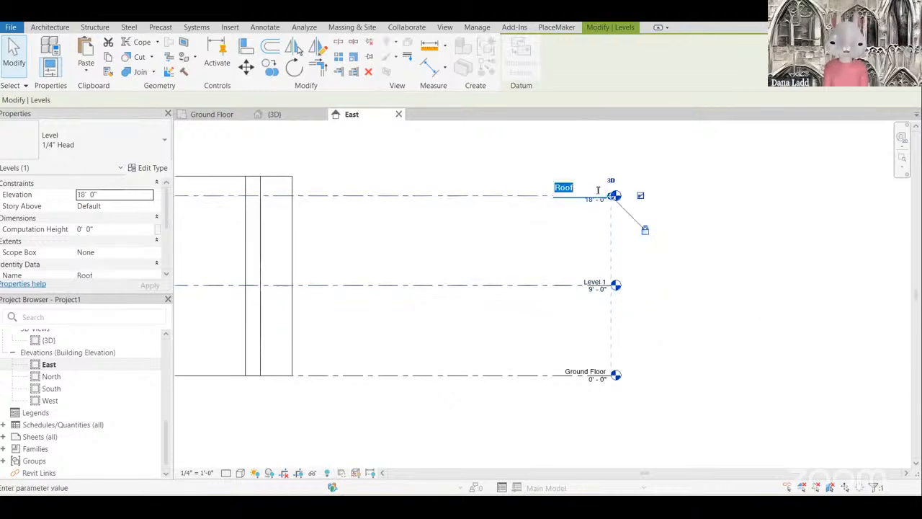
pyautogui.write('L')
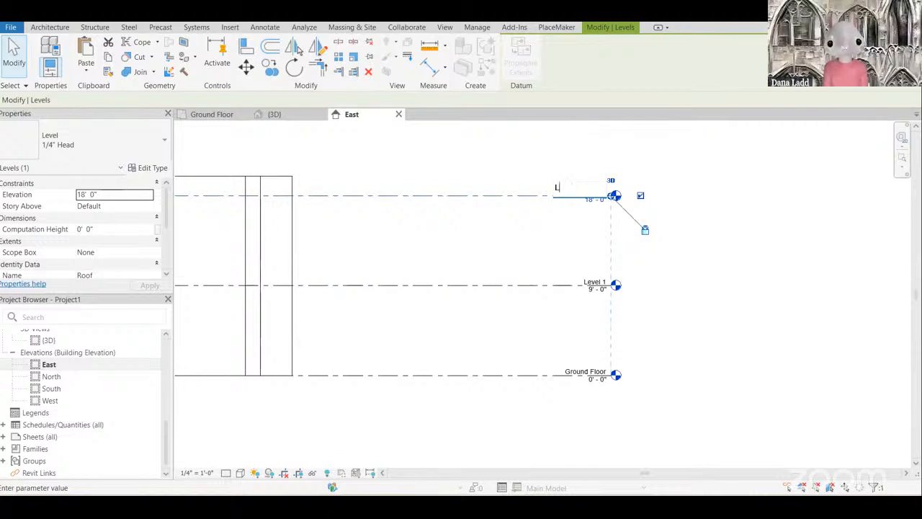
pyautogui.write('evel')
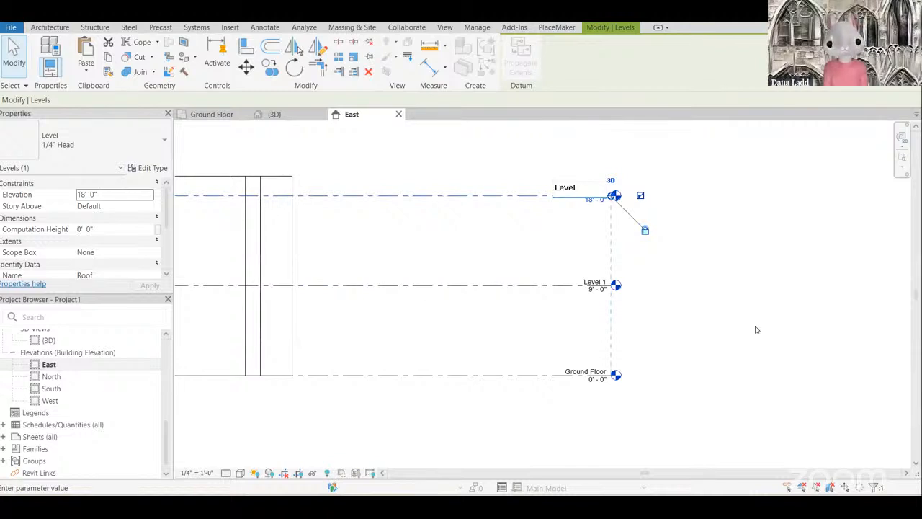
pyautogui.write(' 2')
pyautogui.press('Return')
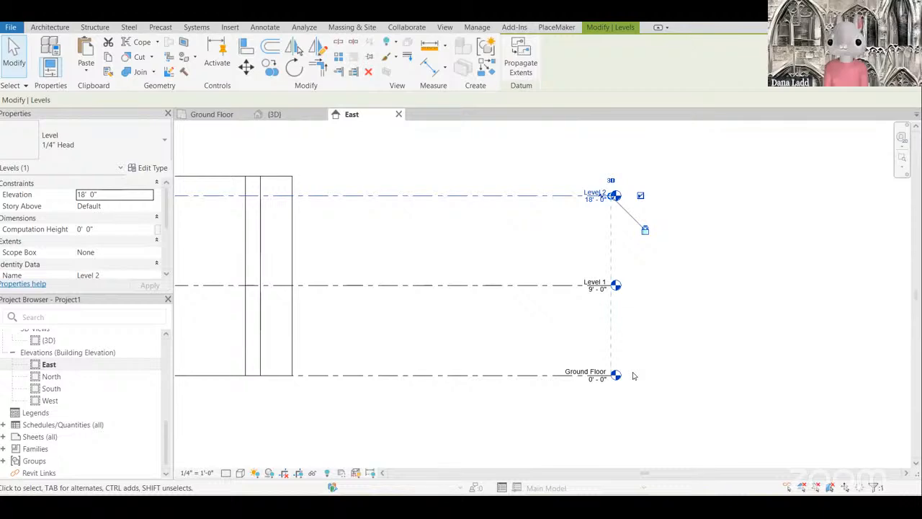
pyautogui.scroll(-2, 634, 376)
pyautogui.scroll(1, 625, 327)
pyautogui.click(554, 331)
pyautogui.scroll(-1, 554, 331)
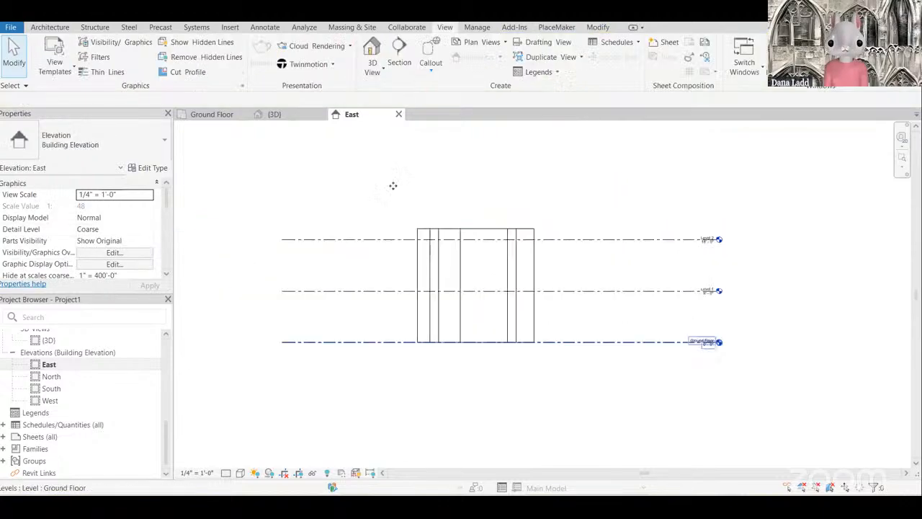
# Step: In the Ground Floor plan, select the villa elevation image together with its vertical detail lines and copy them to the clipboard
pyautogui.click(220, 111)
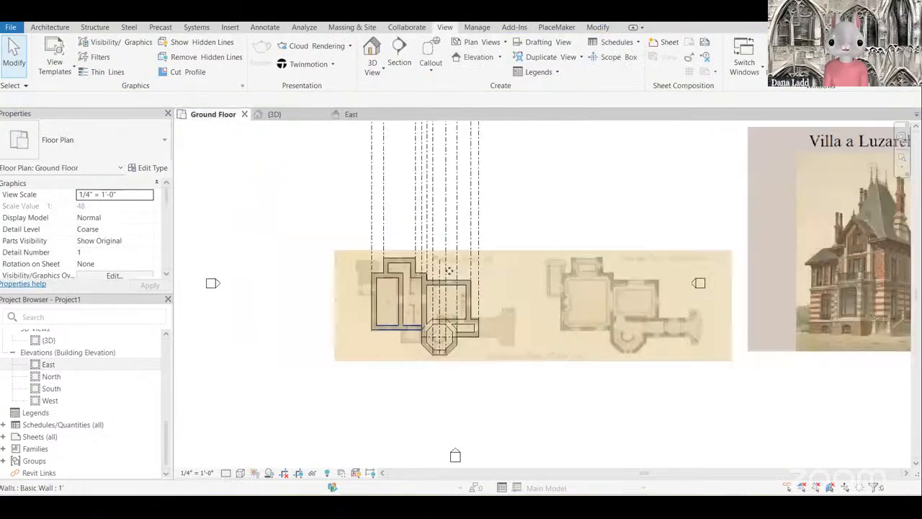
pyautogui.scroll(-4, 433, 330)
pyautogui.scroll(5, 439, 240)
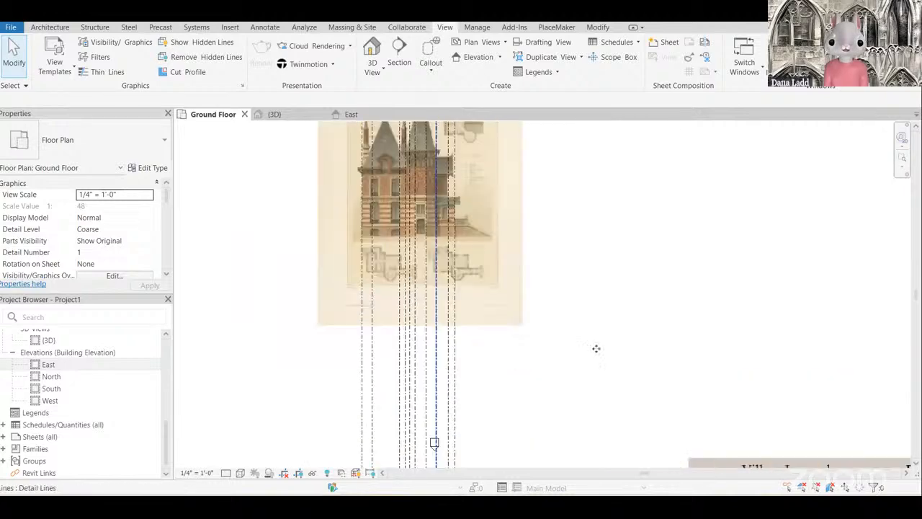
pyautogui.scroll(-2, 526, 340)
pyautogui.moveTo(581, 339); pyautogui.dragTo(377, 212)
pyautogui.scroll(2, 474, 227)
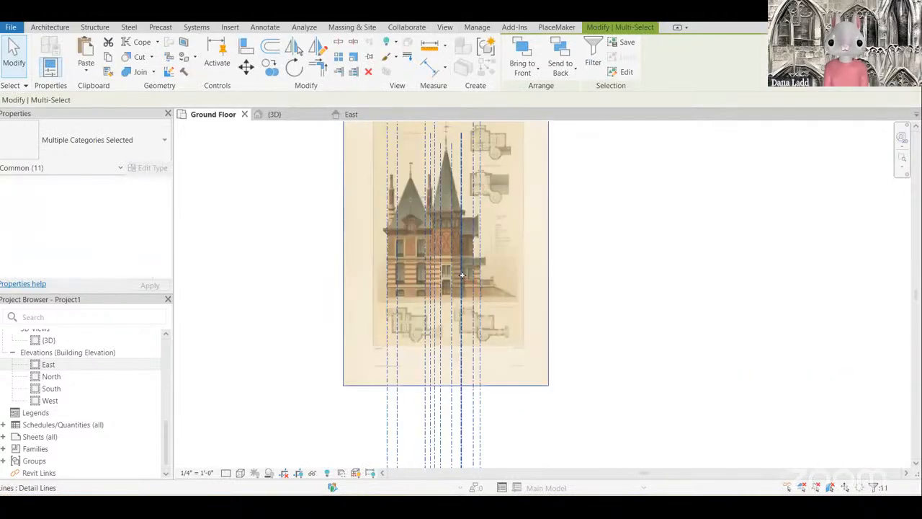
pyautogui.scroll(2, 440, 269)
pyautogui.scroll(-2, 411, 360)
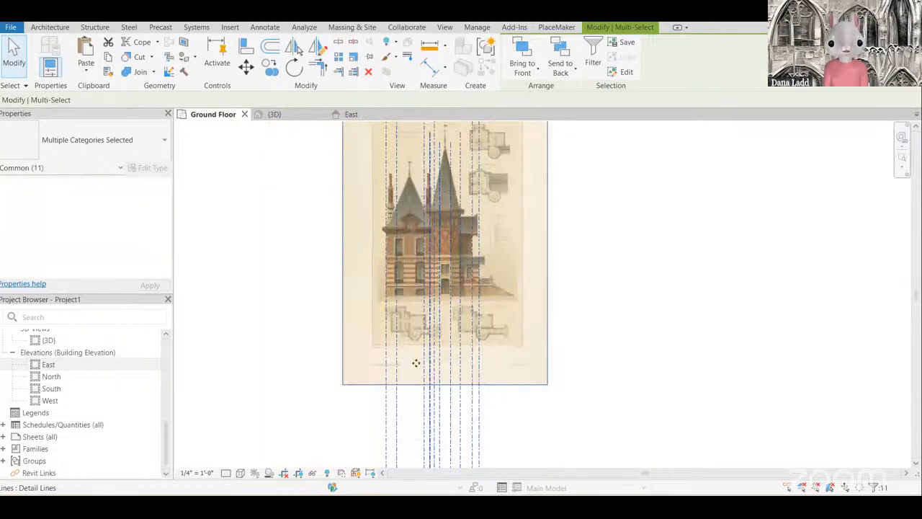
pyautogui.scroll(1, 445, 320)
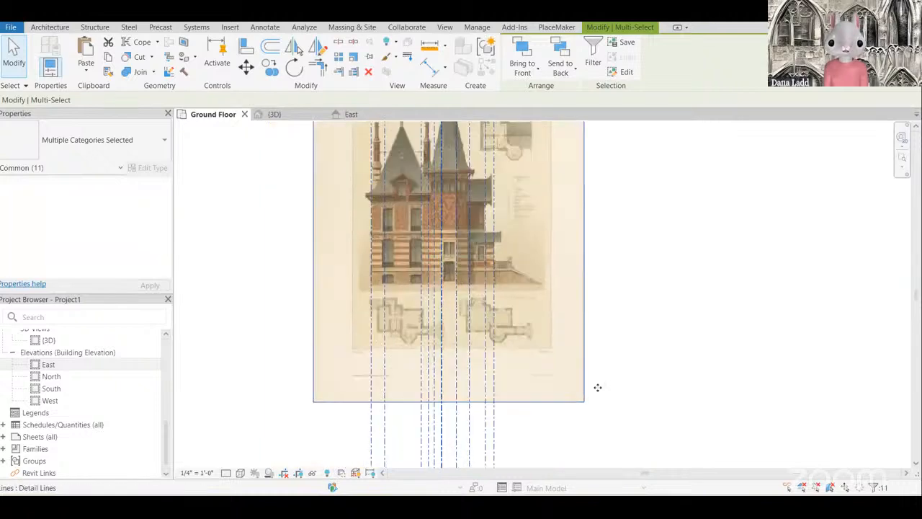
pyautogui.scroll(-1, 477, 297)
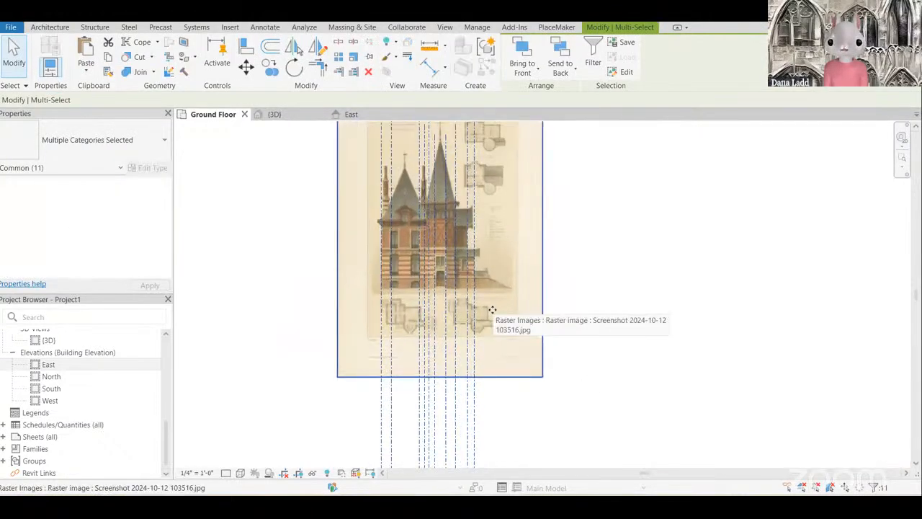
# Step: Look through the East, North, South and West building elevations to compare the wall outlines with the villa's drawn facade
pyautogui.doubleClick(48, 363)
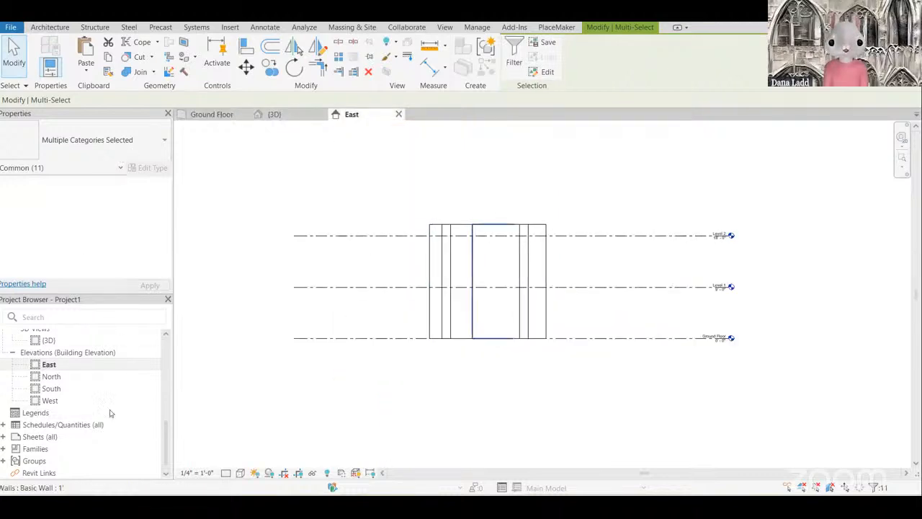
pyautogui.doubleClick(62, 377)
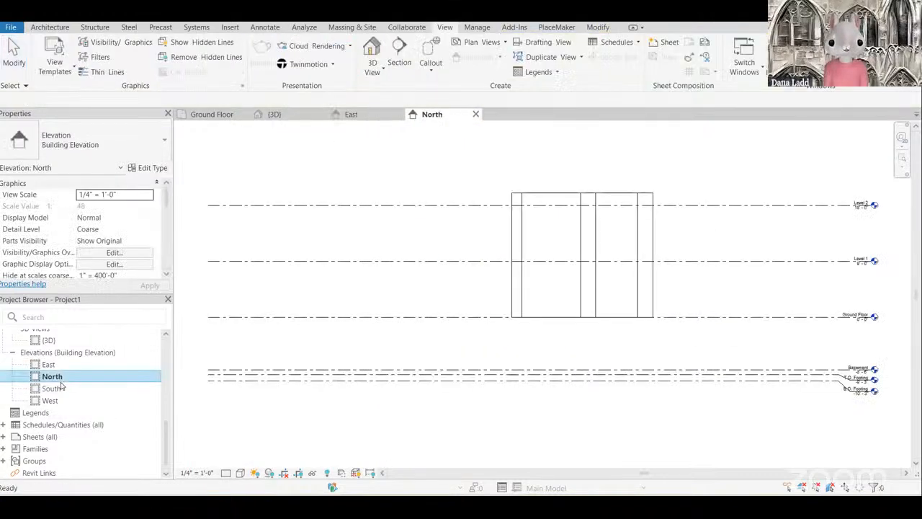
pyautogui.click(61, 389)
pyautogui.doubleClick(52, 389)
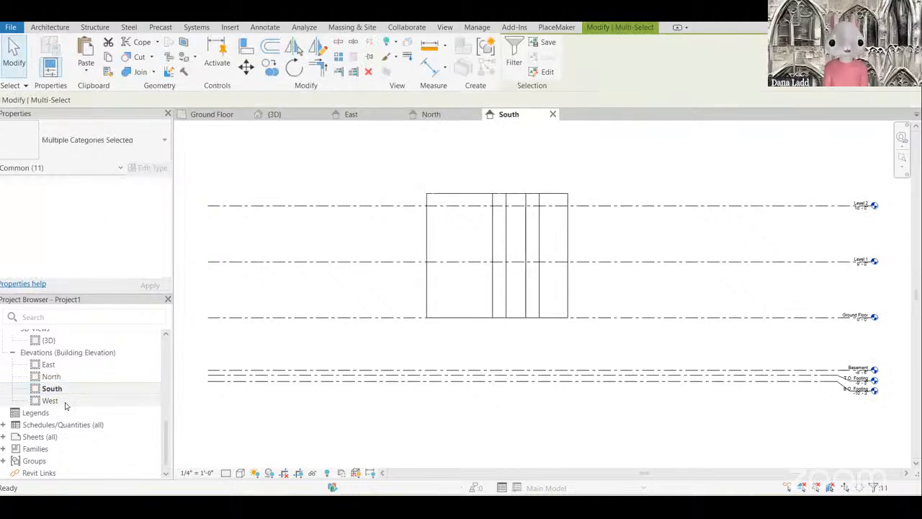
pyautogui.doubleClick(51, 400)
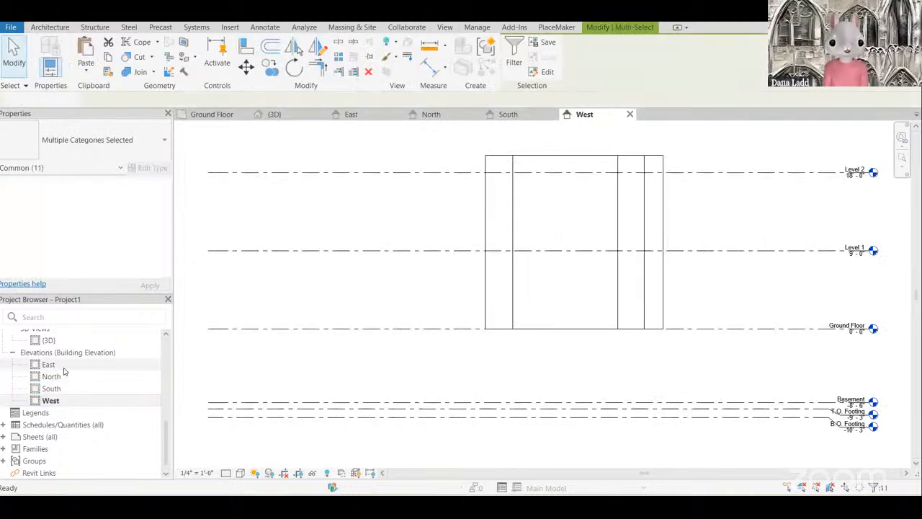
# Step: Check a wall in the East elevation, then examine the octagonal tower walls in the 3D view from the front
pyautogui.doubleClick(65, 365)
pyautogui.click(506, 247)
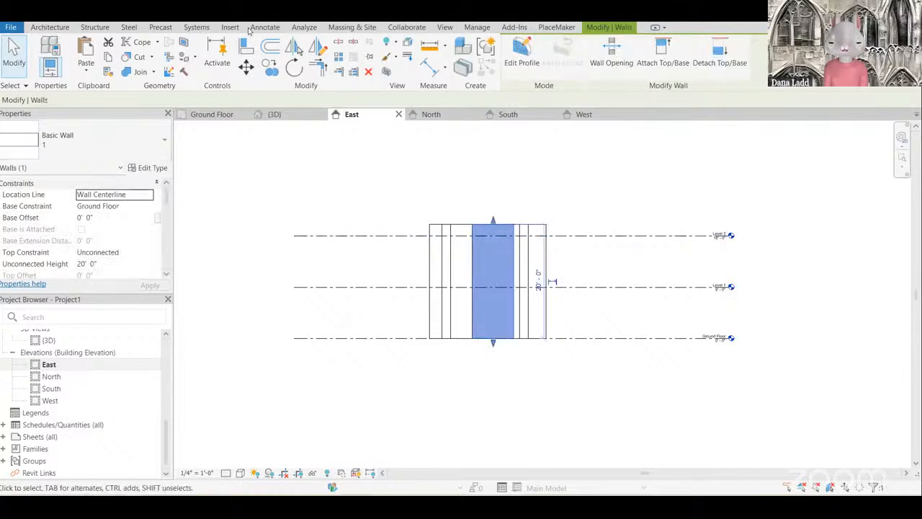
pyautogui.click(445, 27)
pyautogui.click(372, 51)
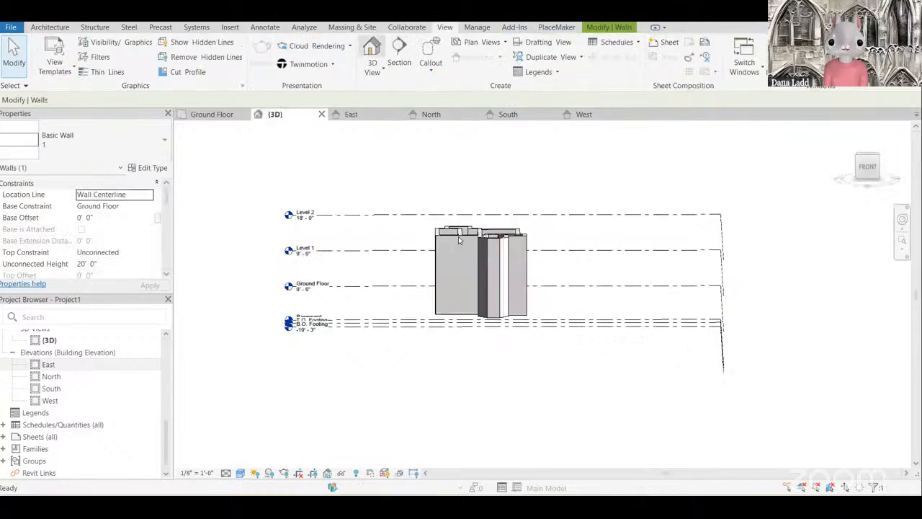
pyautogui.scroll(2, 497, 248)
pyautogui.click(500, 239)
pyautogui.keyDown('shift'); pyautogui.moveTo(612, 287); pyautogui.dragTo(589, 346, button='middle'); pyautogui.keyUp('shift')
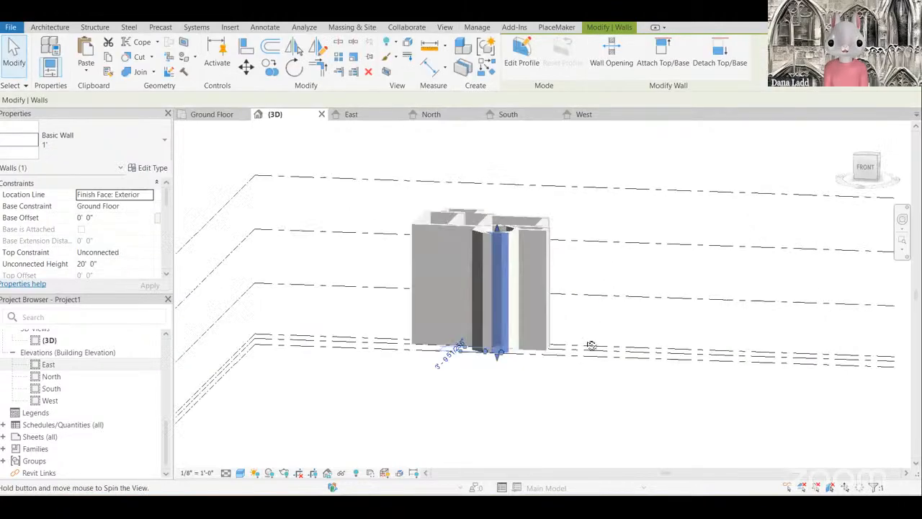
# Step: Return to the Ground Floor plan and open the South elevation from the marker below the octagonal tower
pyautogui.click(213, 115)
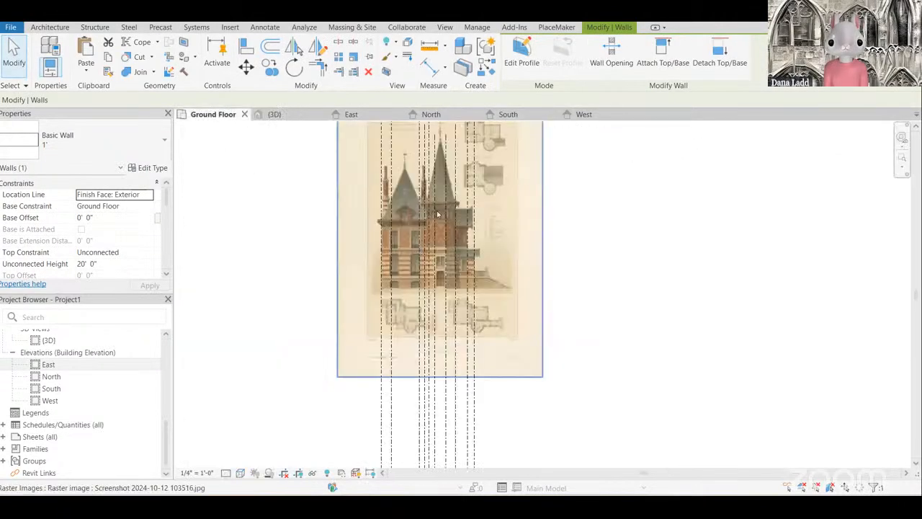
pyautogui.scroll(-4, 432, 325)
pyautogui.scroll(5, 434, 329)
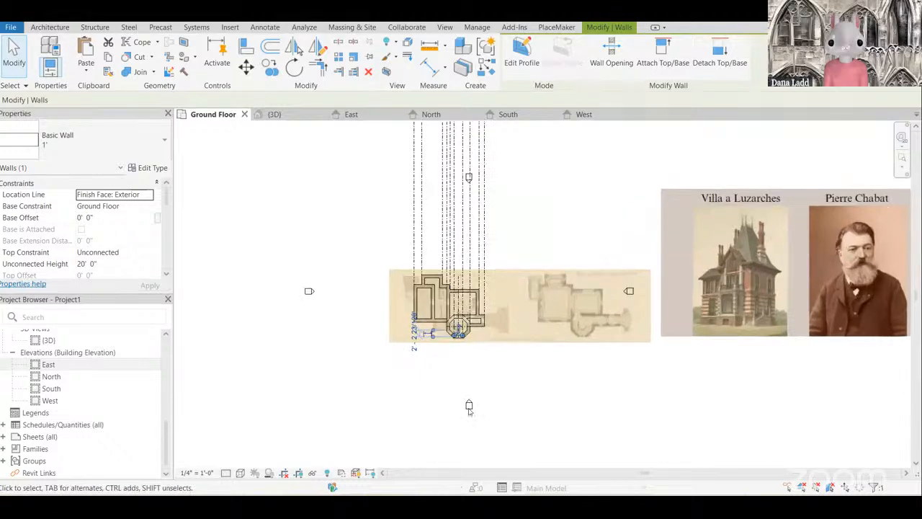
pyautogui.click(455, 346)
pyautogui.scroll(-1, 456, 350)
pyautogui.scroll(1, 465, 335)
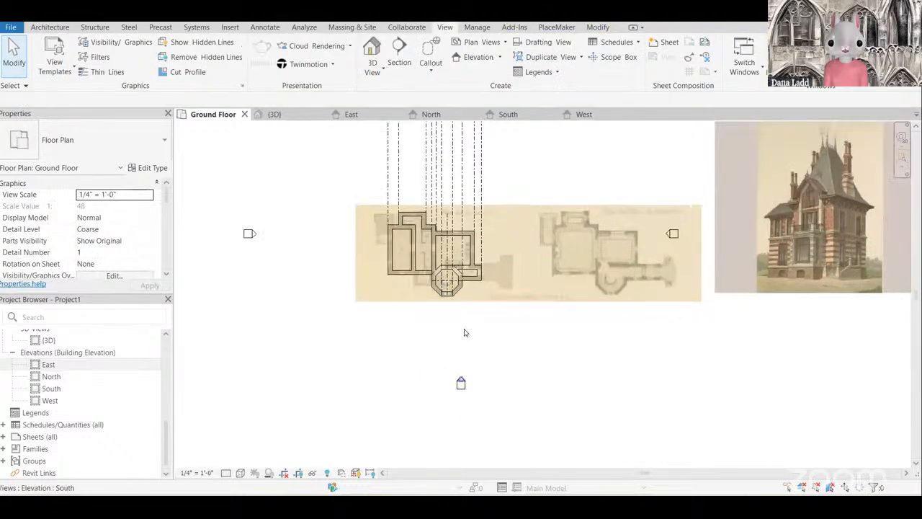
pyautogui.scroll(-2, 461, 360)
pyautogui.scroll(2, 448, 353)
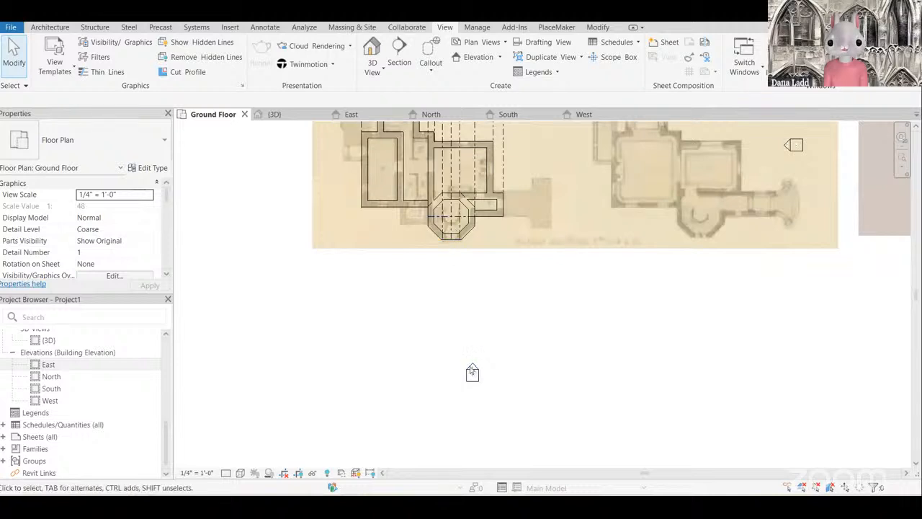
pyautogui.doubleClick(472, 372)
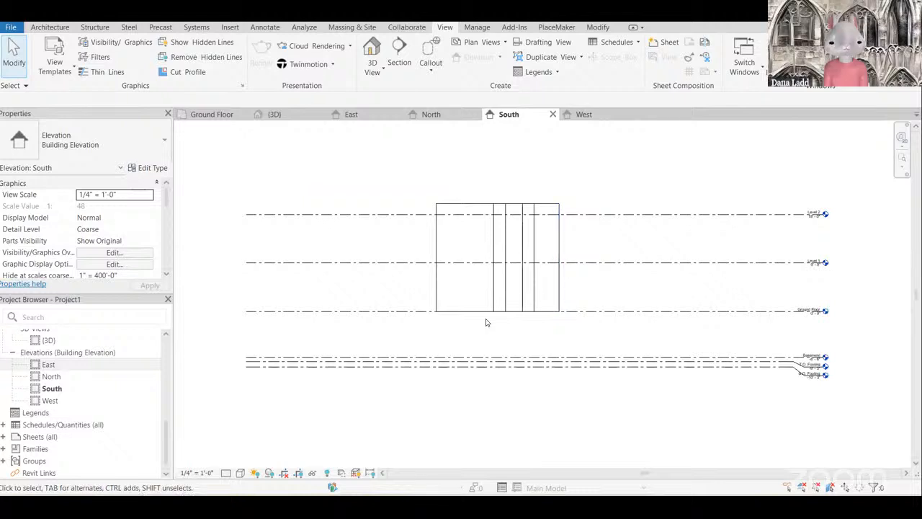
pyautogui.scroll(-1, 485, 318)
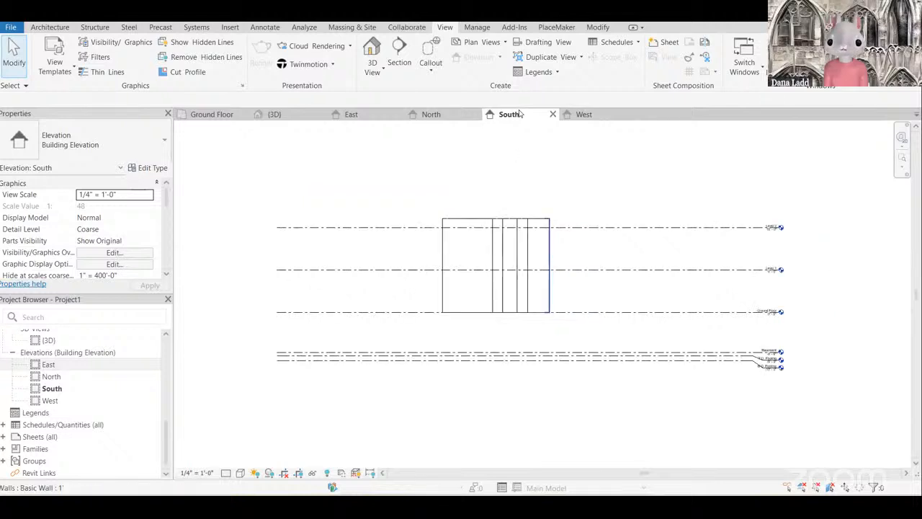
# Step: Close the West, North and East elevation views, keeping the South elevation open
pyautogui.click(582, 114)
pyautogui.click(631, 114)
pyautogui.click(442, 117)
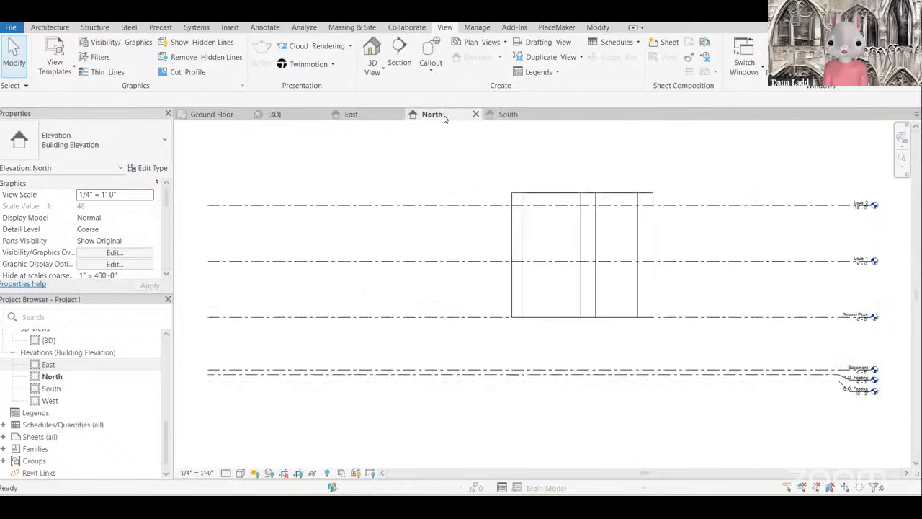
pyautogui.click(475, 114)
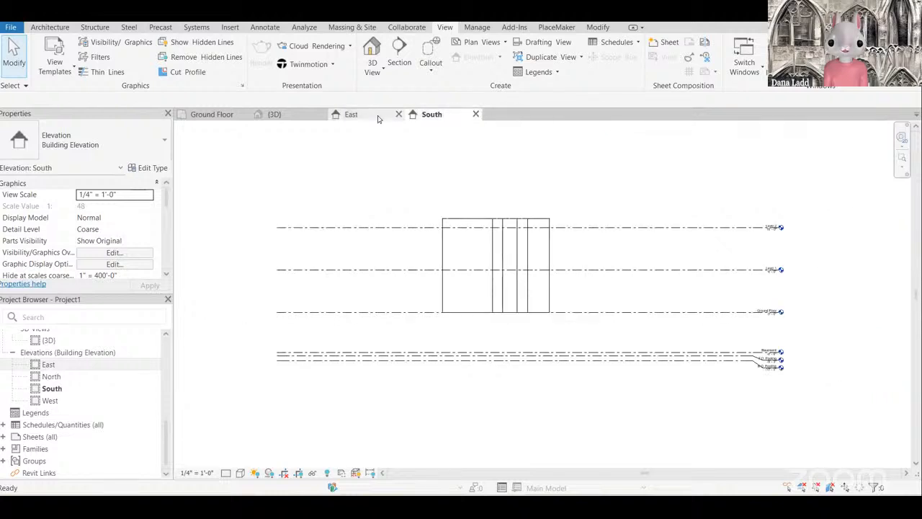
pyautogui.click(377, 116)
pyautogui.click(393, 114)
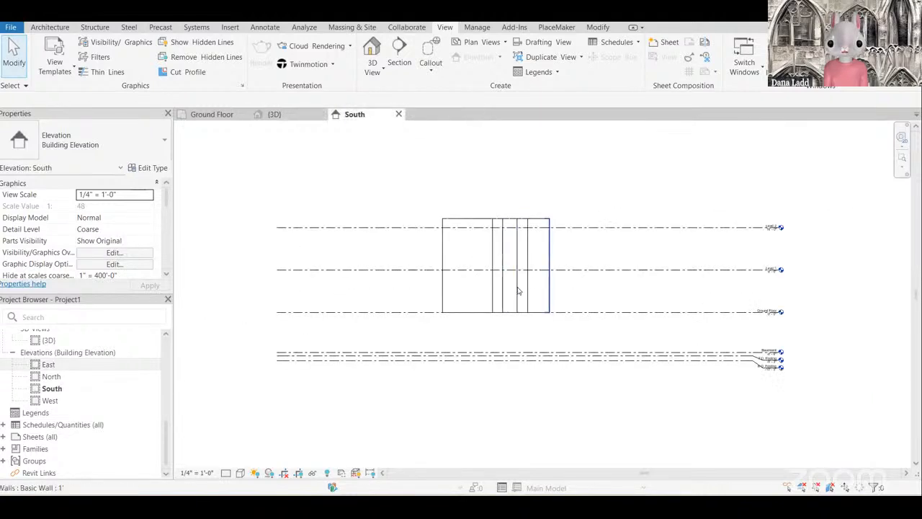
# Step: Paste the copied villa elevation image and detail lines into the South elevation
pyautogui.scroll(-2, 466, 355)
pyautogui.scroll(-3, 466, 352)
pyautogui.hotkey('ctrl', 'v')
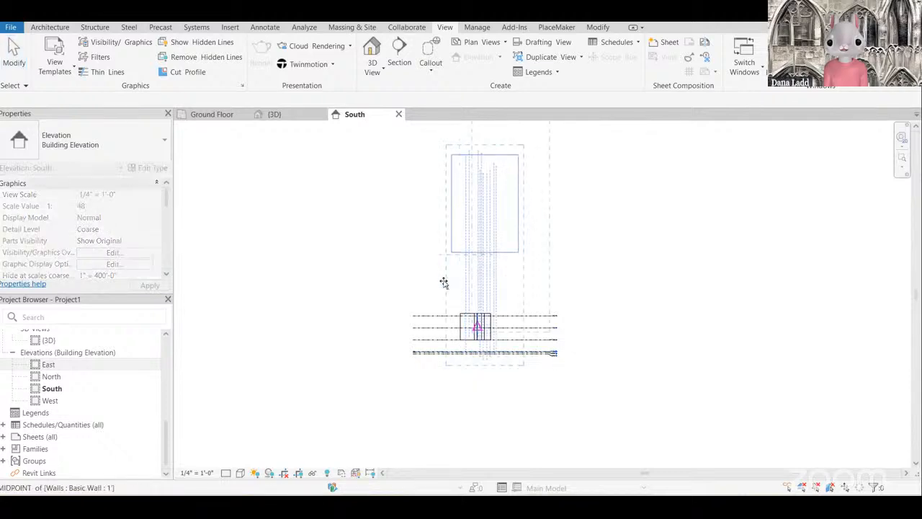
pyautogui.click(601, 28)
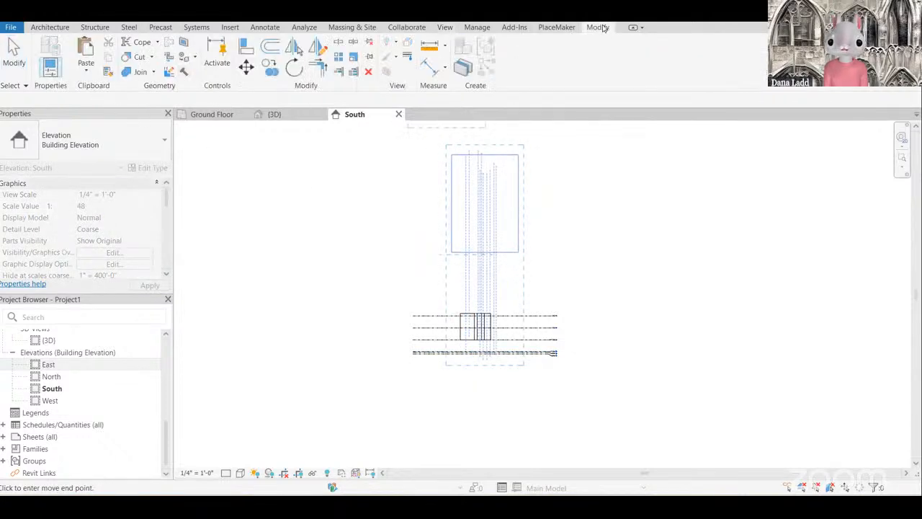
pyautogui.click(86, 72)
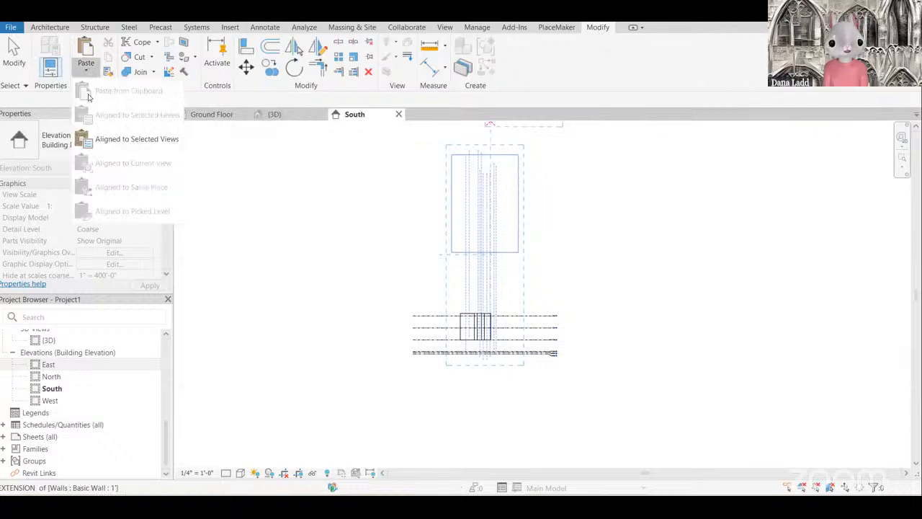
pyautogui.click(127, 139)
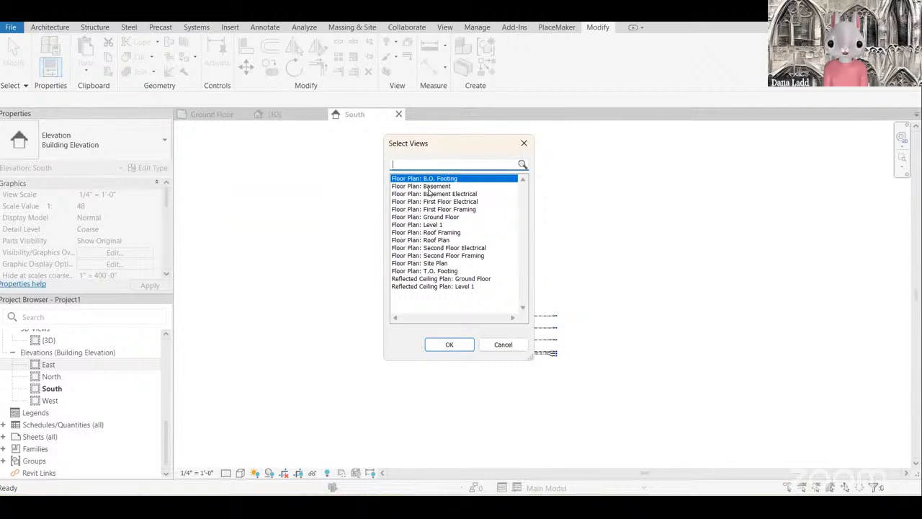
pyautogui.click(504, 346)
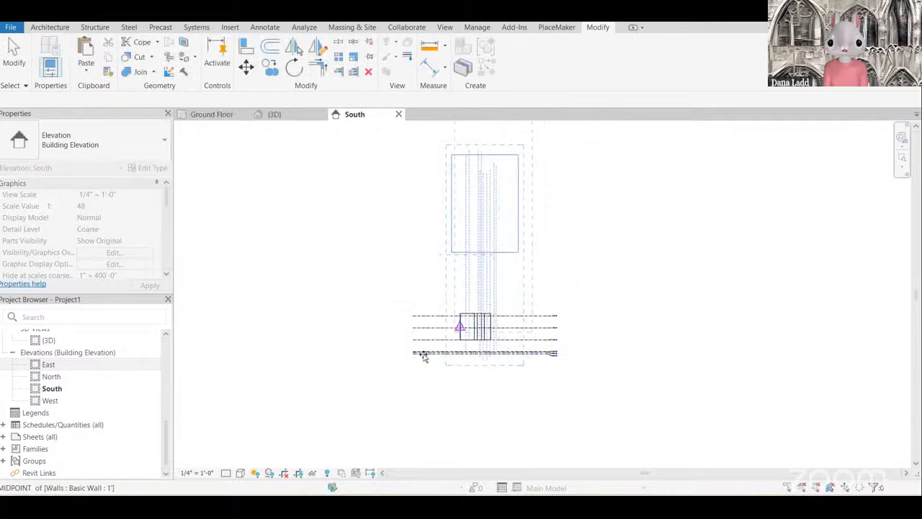
# Step: Place the pasted group so the image sits above the levels and its detail lines run down across the walls
pyautogui.click(434, 373)
pyautogui.scroll(2, 480, 317)
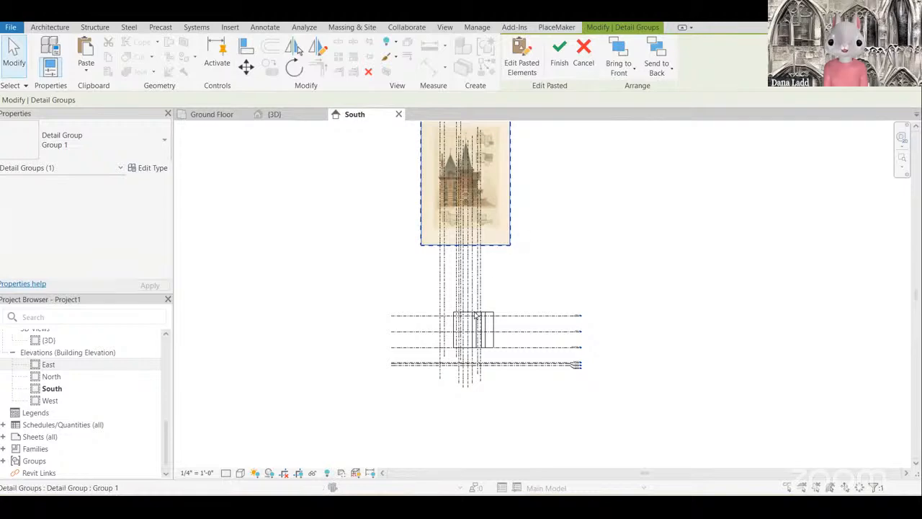
pyautogui.scroll(2, 513, 242)
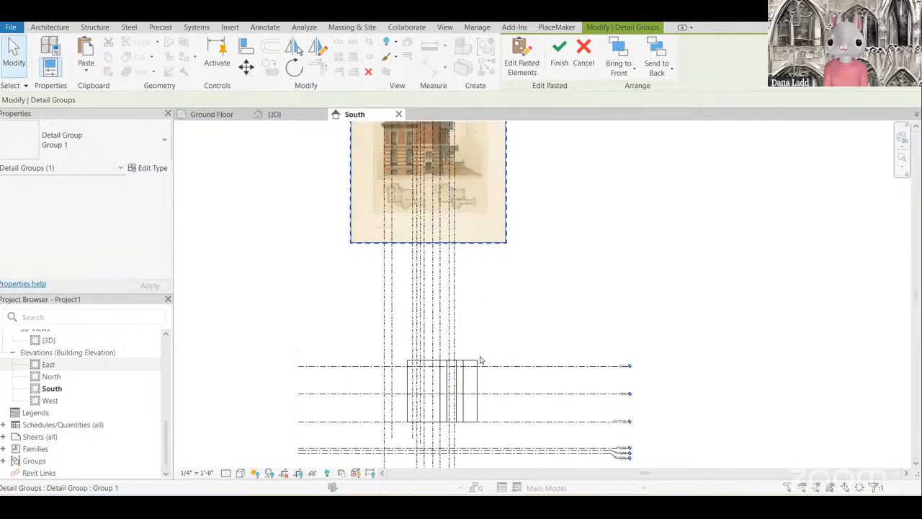
# Step: Examine where the pasted facade image's guide lines run across the walls, then clear the selection
pyautogui.moveTo(484, 405); pyautogui.dragTo(483, 362, button='middle')
pyautogui.scroll(5, 435, 162)
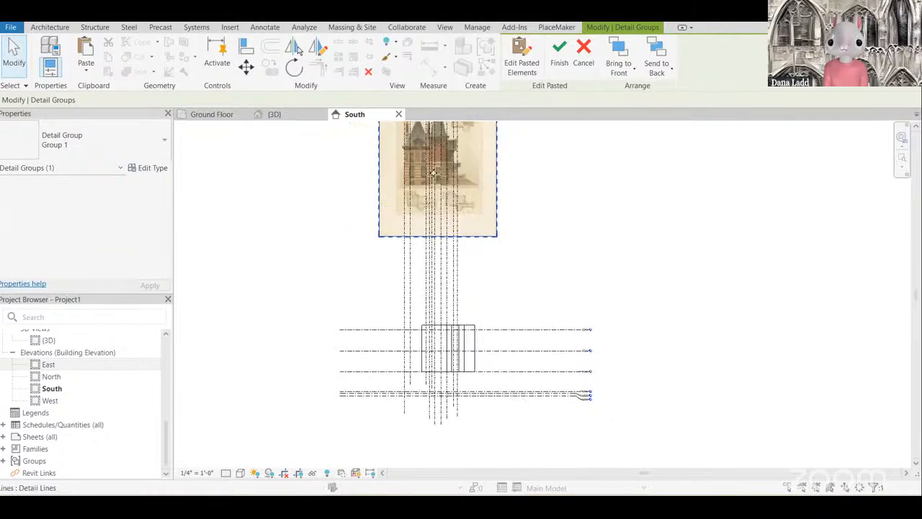
pyautogui.scroll(1, 445, 219)
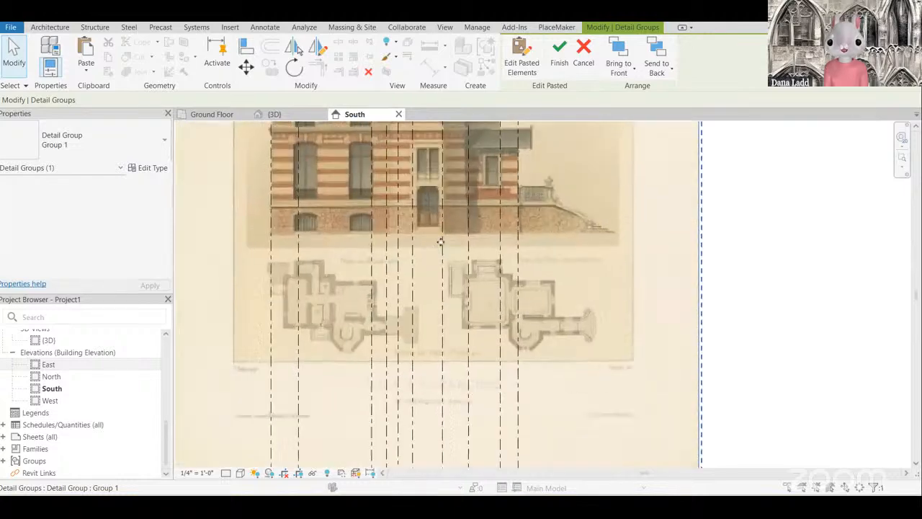
pyautogui.scroll(1, 439, 219)
pyautogui.scroll(-5, 433, 202)
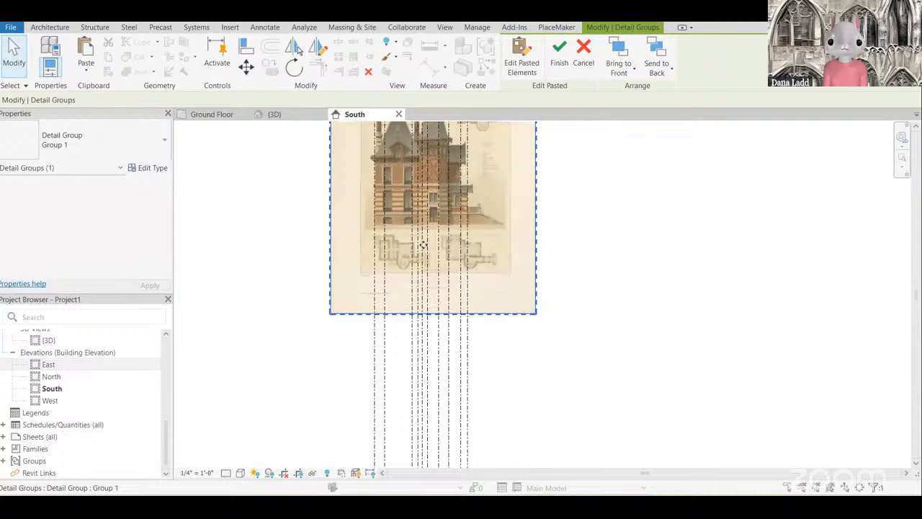
pyautogui.scroll(1, 434, 228)
pyautogui.scroll(-4, 441, 223)
pyautogui.press('Escape')
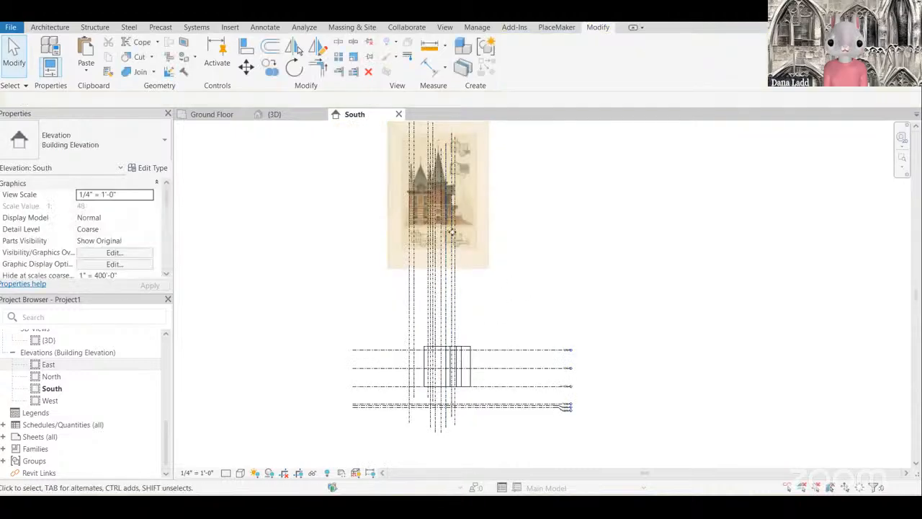
# Step: Stretch the guide line along the right side of the tower door bay down well past the footing levels
pyautogui.scroll(6, 432, 228)
pyautogui.click(454, 224)
pyautogui.scroll(-4, 475, 217)
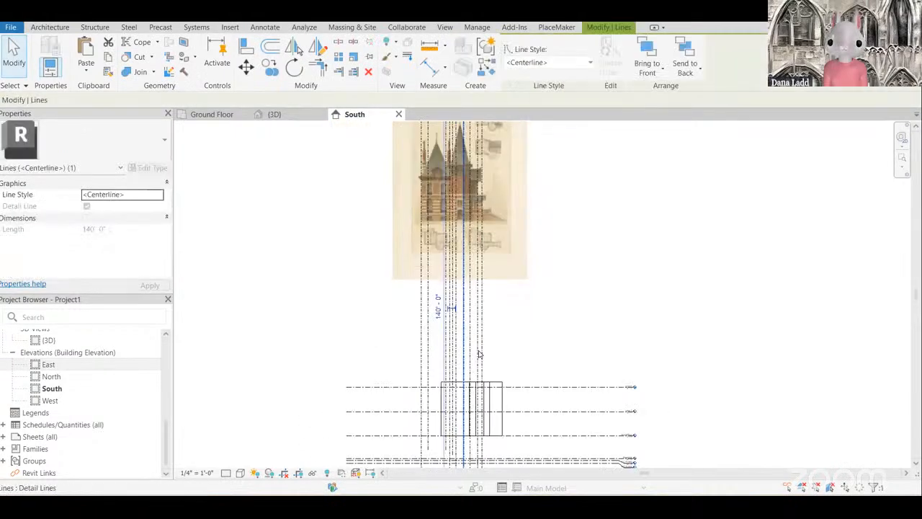
pyautogui.scroll(-1, 479, 354)
pyautogui.moveTo(478, 354); pyautogui.dragTo(480, 186, button='middle')
pyautogui.moveTo(466, 311); pyautogui.dragTo(476, 377)
pyautogui.click(525, 346)
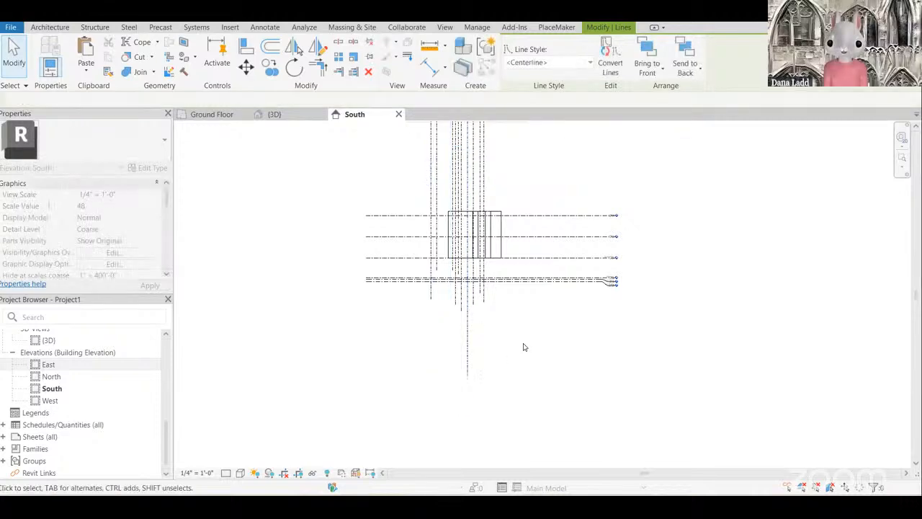
# Step: Stretch the guide line along the left side of the tower door bay down well below the footing levels
pyautogui.scroll(4, 497, 232)
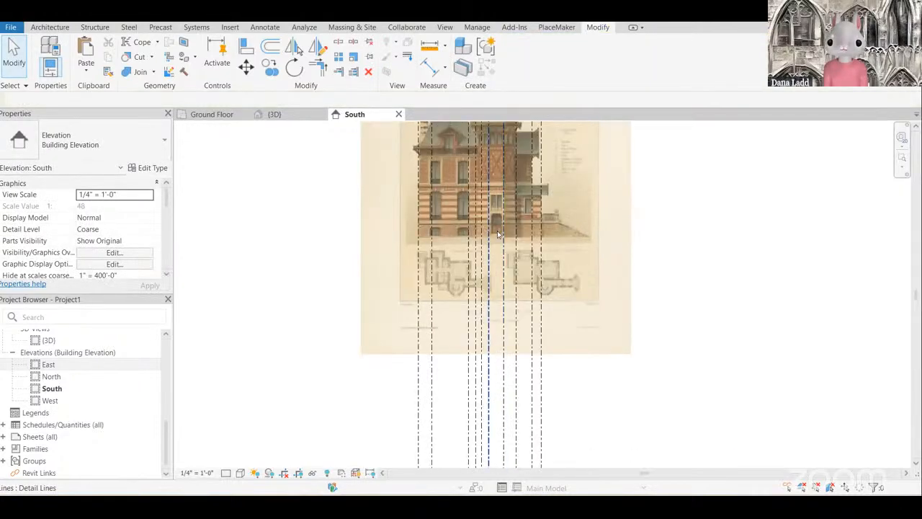
pyautogui.click(489, 216)
pyautogui.scroll(-1, 513, 202)
pyautogui.scroll(4, 483, 336)
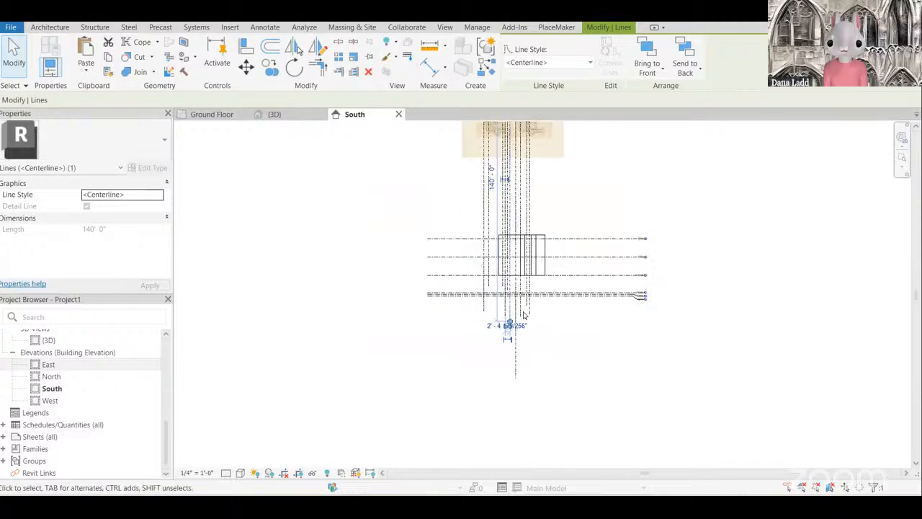
pyautogui.moveTo(524, 305); pyautogui.dragTo(533, 405)
pyautogui.click(485, 386)
# Step: Move the facade image and all guide lines so the tower bay's left guide line meets the left edge of the tower's front wall
pyautogui.scroll(-2, 485, 389)
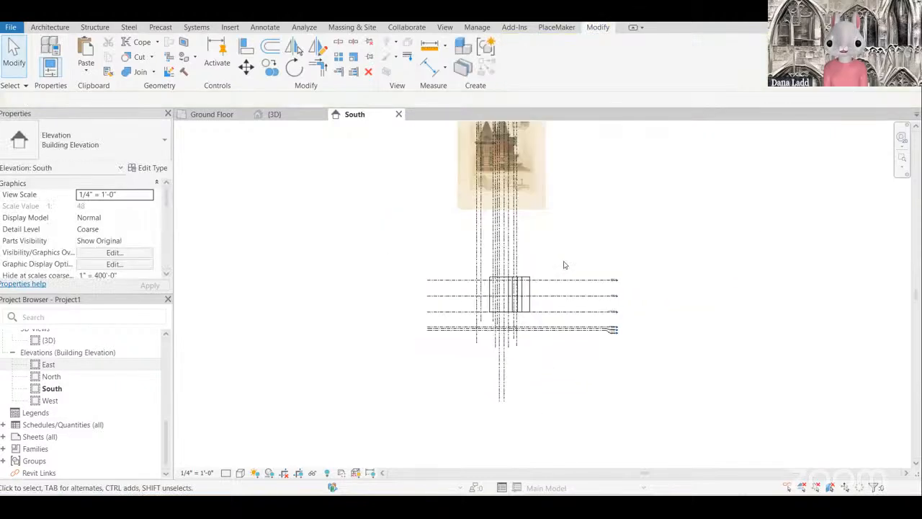
pyautogui.moveTo(556, 238); pyautogui.dragTo(441, 180)
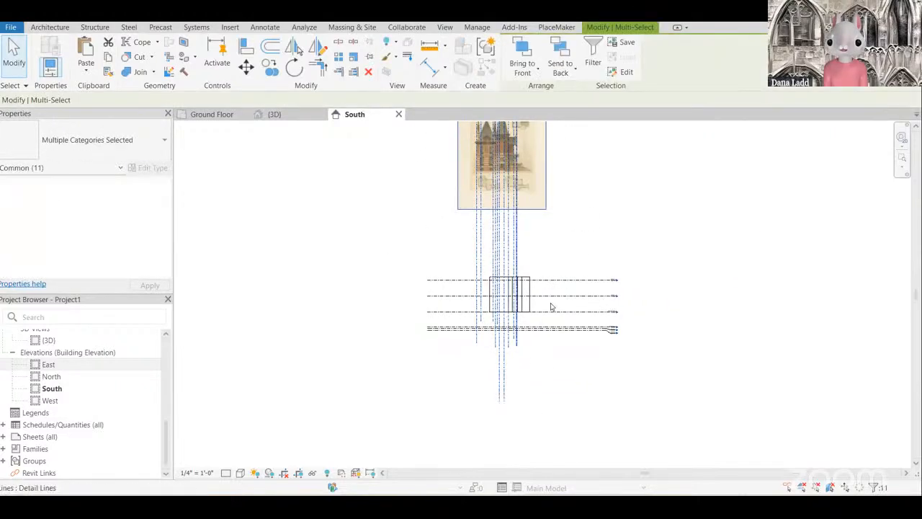
pyautogui.moveTo(518, 341); pyautogui.dragTo(469, 375, button='middle')
pyautogui.scroll(1, 481, 365)
pyautogui.scroll(3, 469, 375)
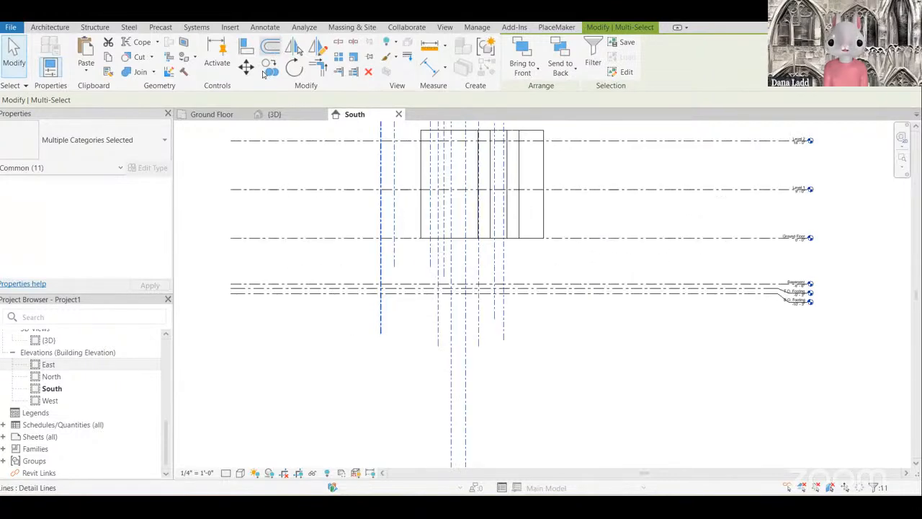
pyautogui.click(451, 359)
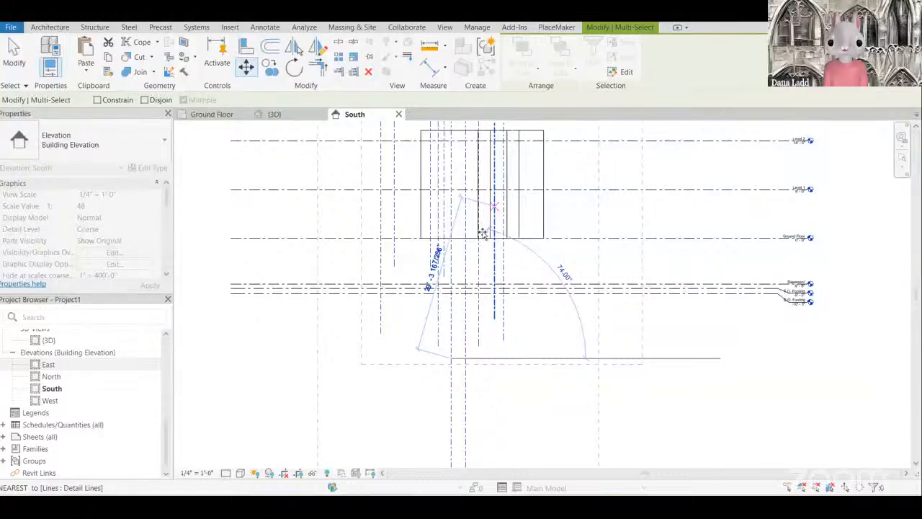
pyautogui.scroll(1, 483, 234)
pyautogui.scroll(1, 486, 229)
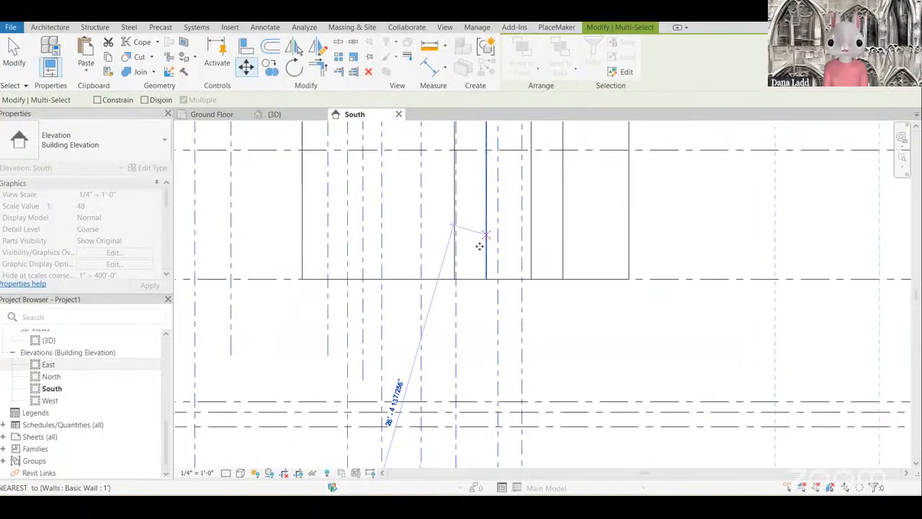
pyautogui.press('Escape')
pyautogui.scroll(-4, 545, 284)
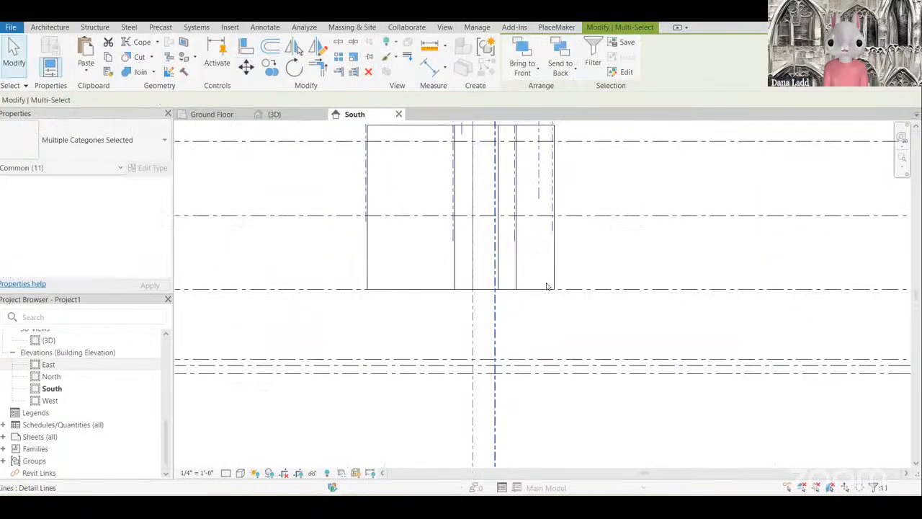
pyautogui.press('Escape')
# Step: Check the tower's front wall edges against the guide lines and set the South elevation's visual style to Shaded
pyautogui.scroll(1, 500, 307)
pyautogui.click(500, 308)
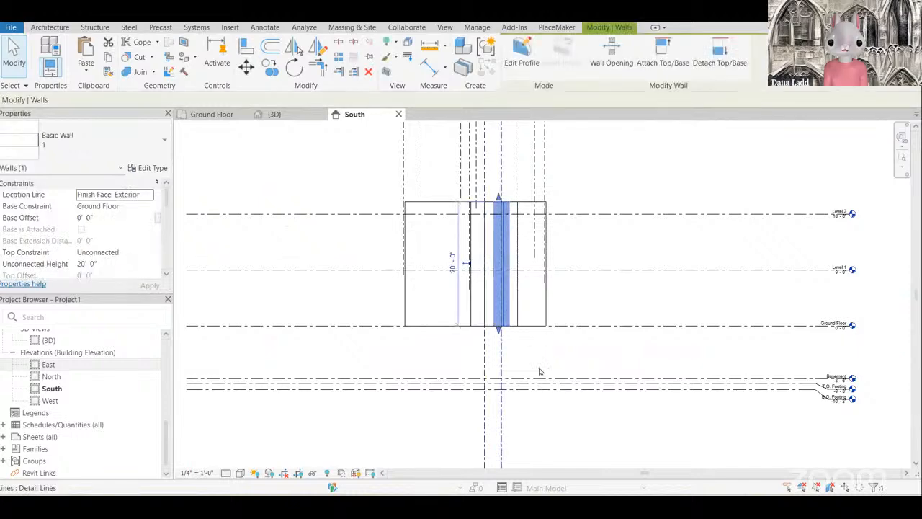
pyautogui.scroll(2, 539, 371)
pyautogui.press('Escape')
pyautogui.scroll(-3, 461, 361)
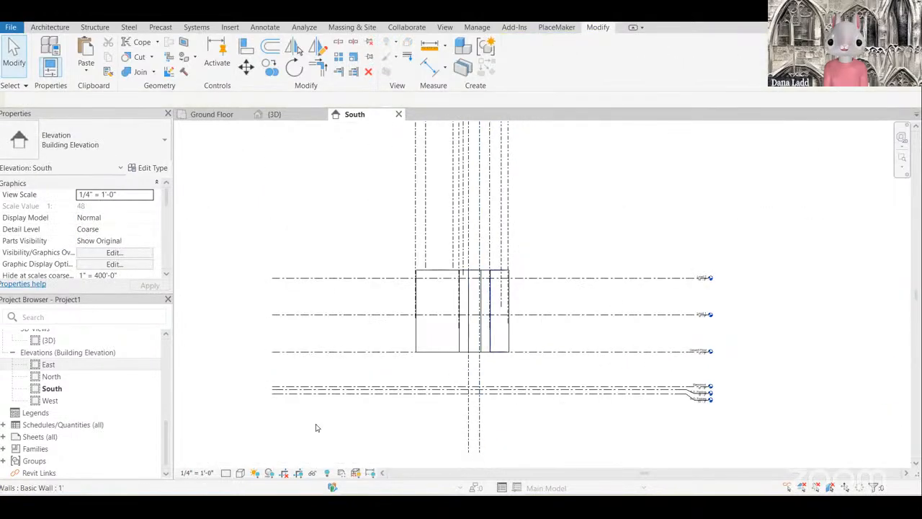
pyautogui.scroll(1, 315, 428)
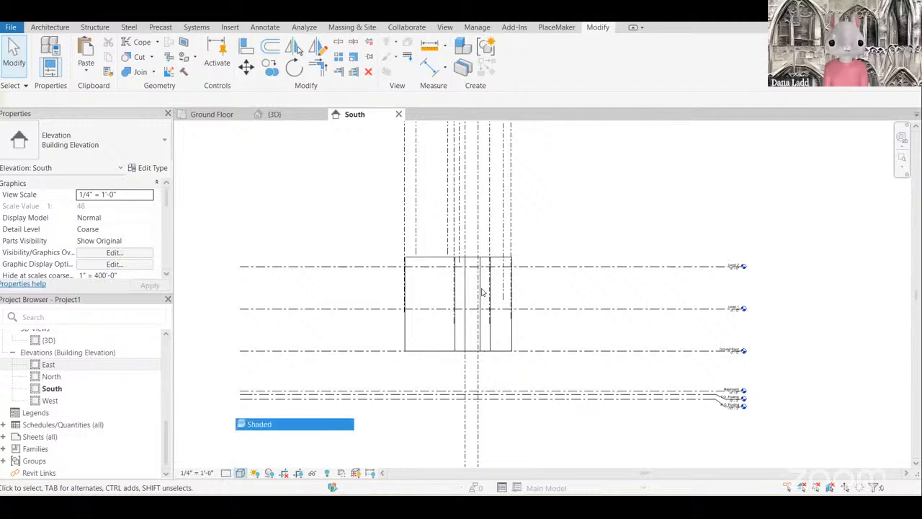
pyautogui.scroll(3, 482, 288)
pyautogui.scroll(1, 457, 218)
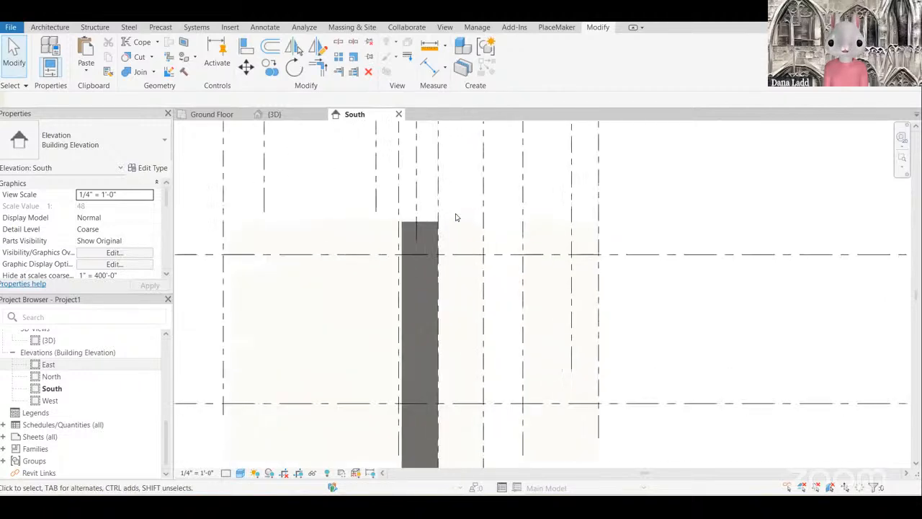
pyautogui.scroll(1, 455, 217)
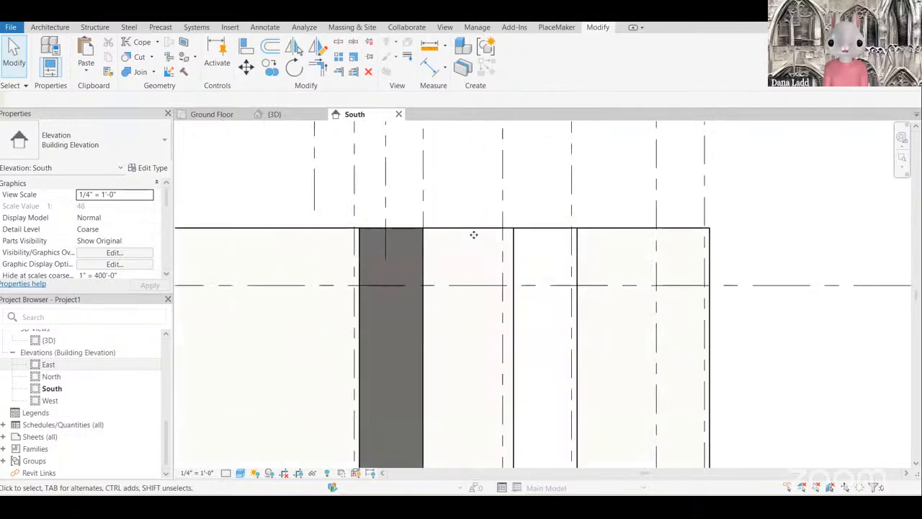
# Step: Compare the tower's front wall with the guide lines around the door on the facade image
pyautogui.click(476, 237)
pyautogui.scroll(-4, 482, 261)
pyautogui.scroll(2, 481, 261)
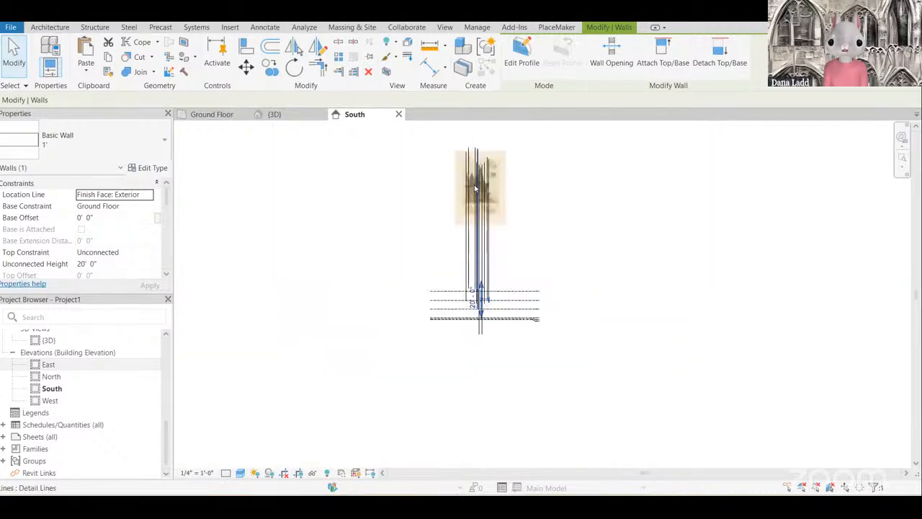
pyautogui.scroll(2, 464, 240)
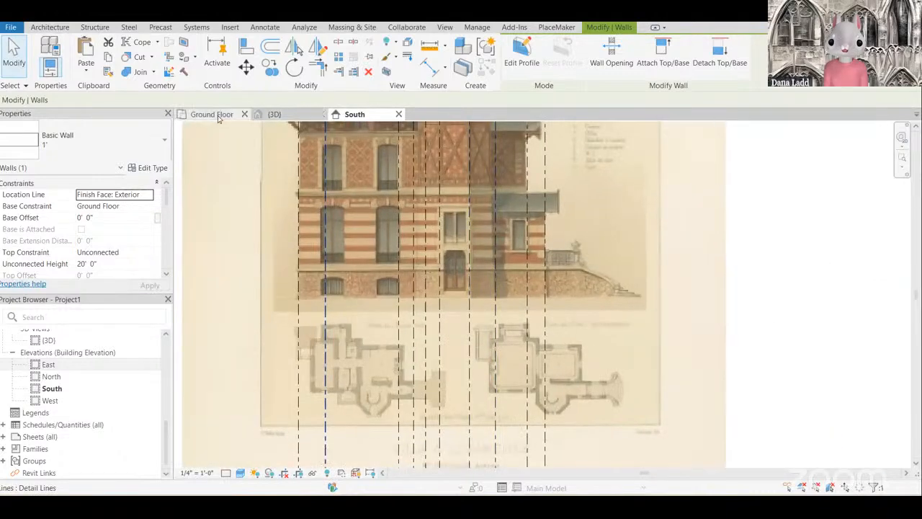
# Step: Open the Ground Floor plan and check the left tower guide line against the corners of the octagon's front wall
pyautogui.hotkey('ctrl', 'Tab')
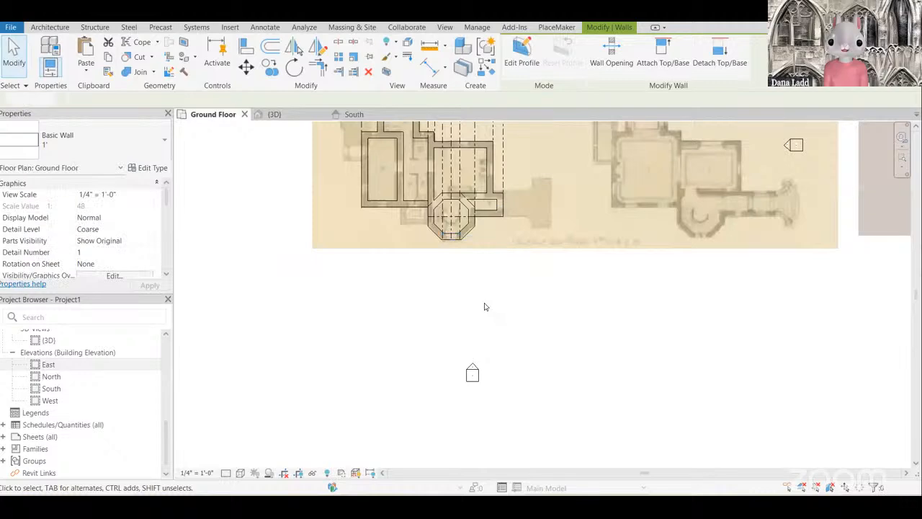
pyautogui.scroll(-2, 484, 307)
pyautogui.scroll(-2, 484, 307)
pyautogui.scroll(3, 493, 181)
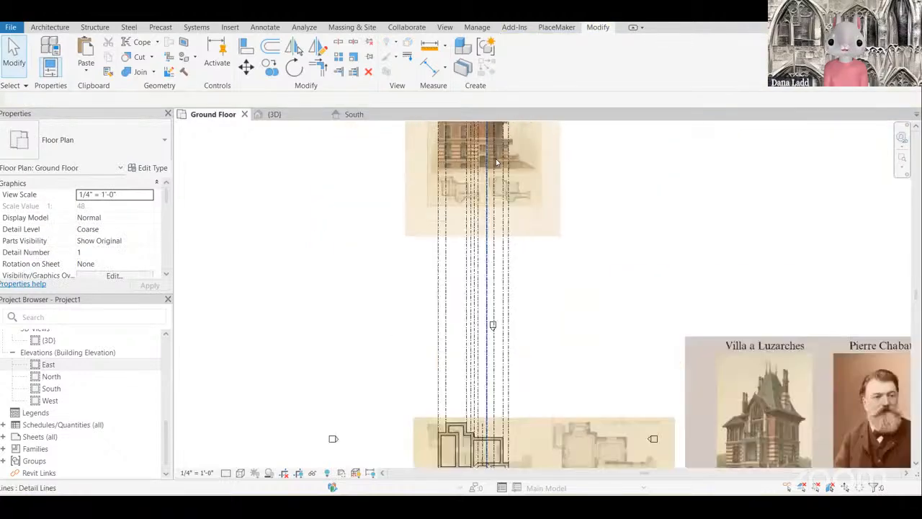
pyautogui.scroll(2, 492, 182)
pyautogui.scroll(-5, 463, 367)
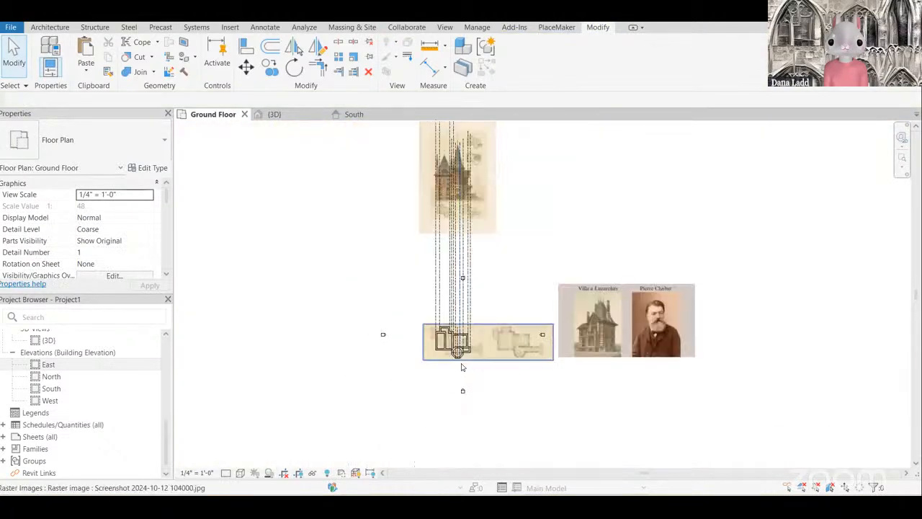
pyautogui.scroll(5, 471, 329)
pyautogui.scroll(2, 471, 329)
pyautogui.scroll(2, 439, 308)
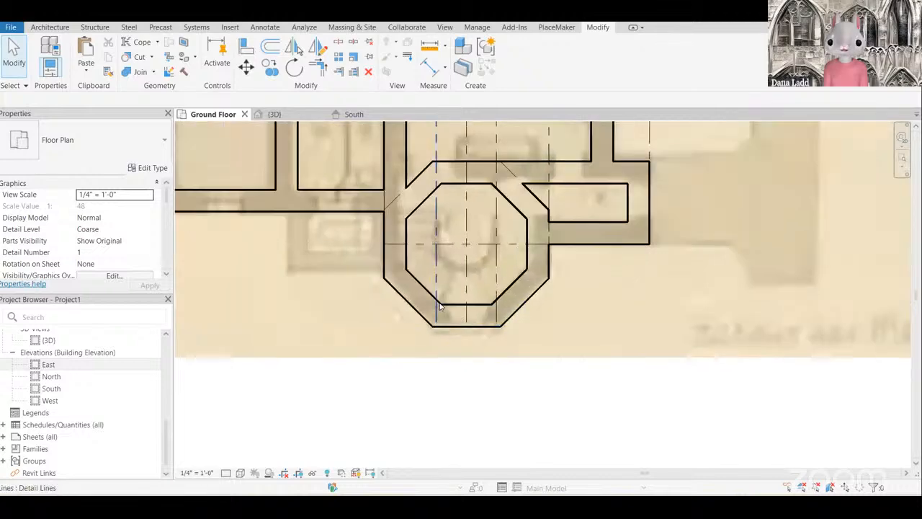
pyautogui.click(437, 309)
pyautogui.scroll(2, 475, 335)
pyautogui.scroll(-2, 497, 346)
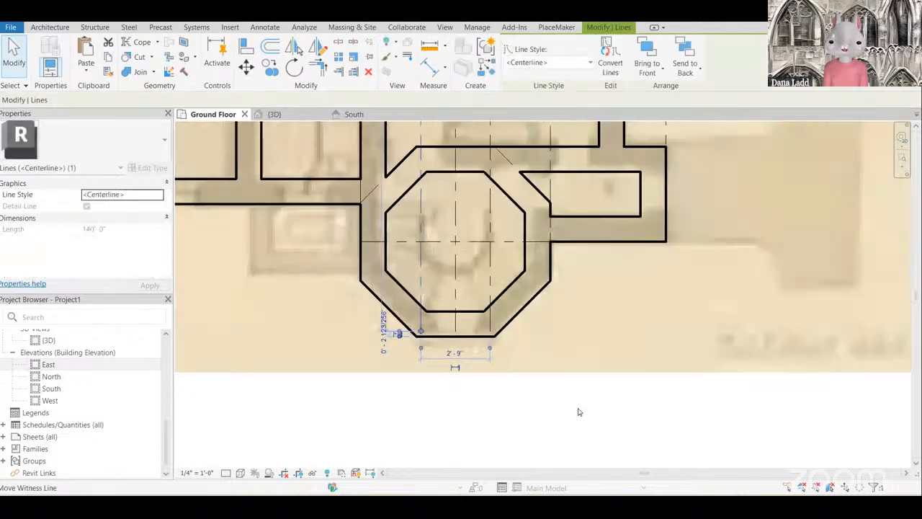
pyautogui.scroll(2, 515, 360)
pyautogui.press('Escape')
pyautogui.scroll(-2, 475, 364)
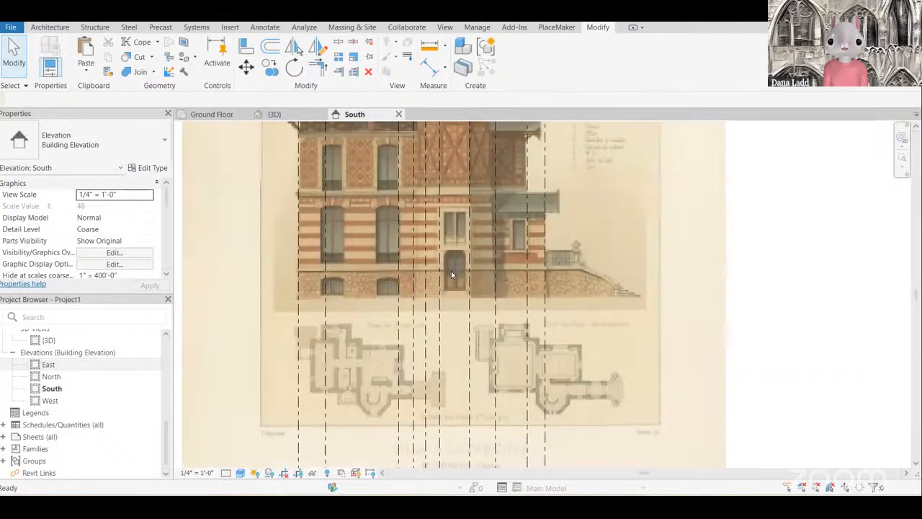
# Step: Return to the South elevation and nudge the facade image with all its guide lines down, closer to the levels
pyautogui.scroll(-2, 452, 275)
pyautogui.scroll(-5, 456, 272)
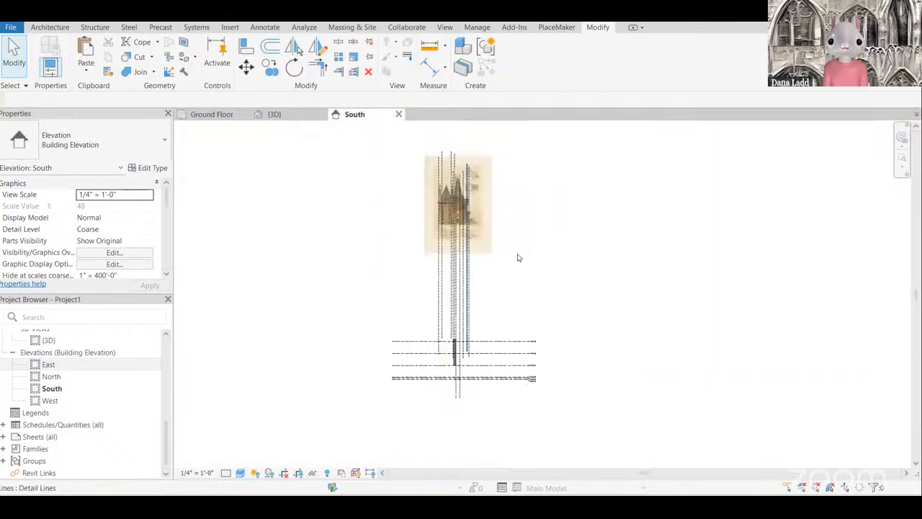
pyautogui.scroll(2, 392, 185)
pyautogui.moveTo(556, 281); pyautogui.dragTo(357, 177)
pyautogui.scroll(-2, 382, 179)
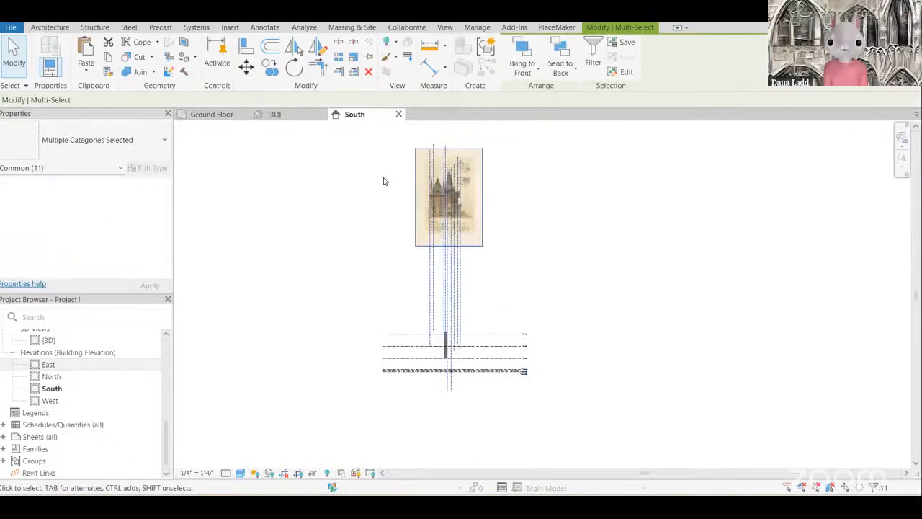
pyautogui.press('Down')
pyautogui.press('Down')
pyautogui.press('Down')
pyautogui.press('Down')
pyautogui.press('Down')
pyautogui.press('Down')
pyautogui.press('Down')
pyautogui.press('Down')
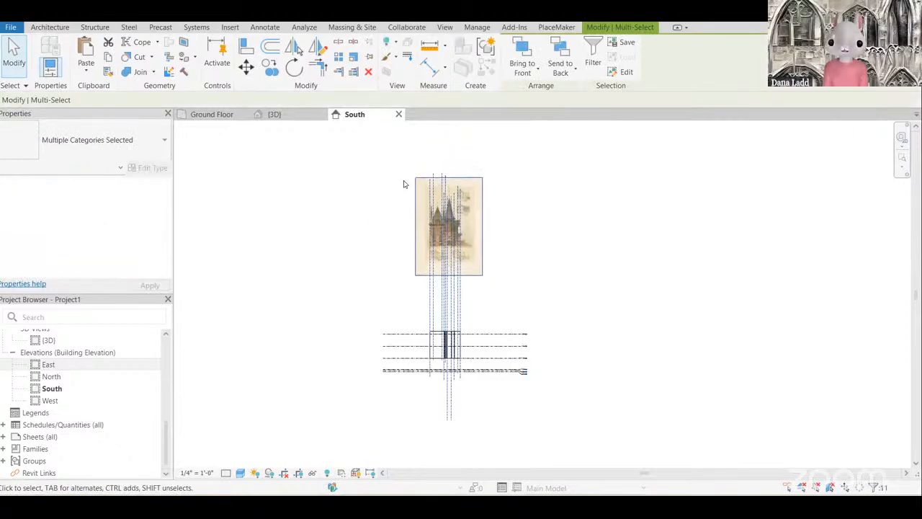
pyautogui.press('Escape')
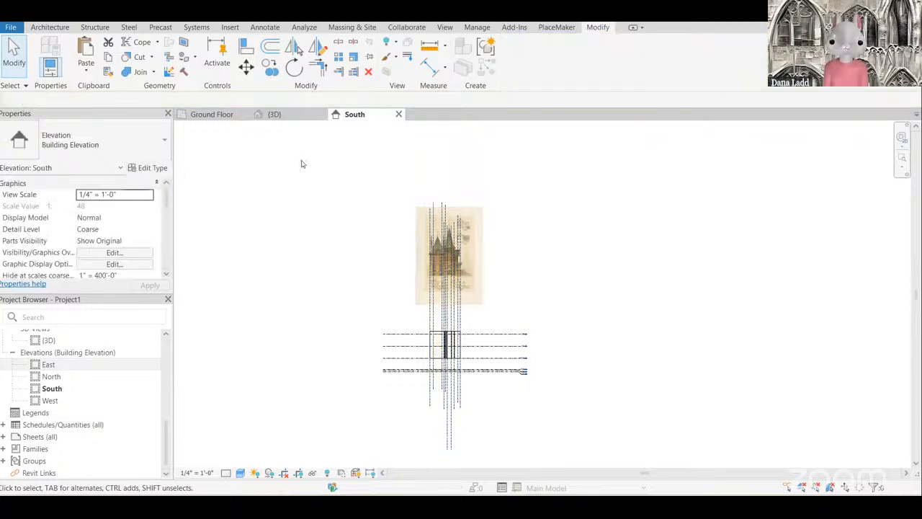
# Step: In the Ground Floor plan, align the left tower guide line with the left corner of the octagon's outer front wall
pyautogui.click(212, 114)
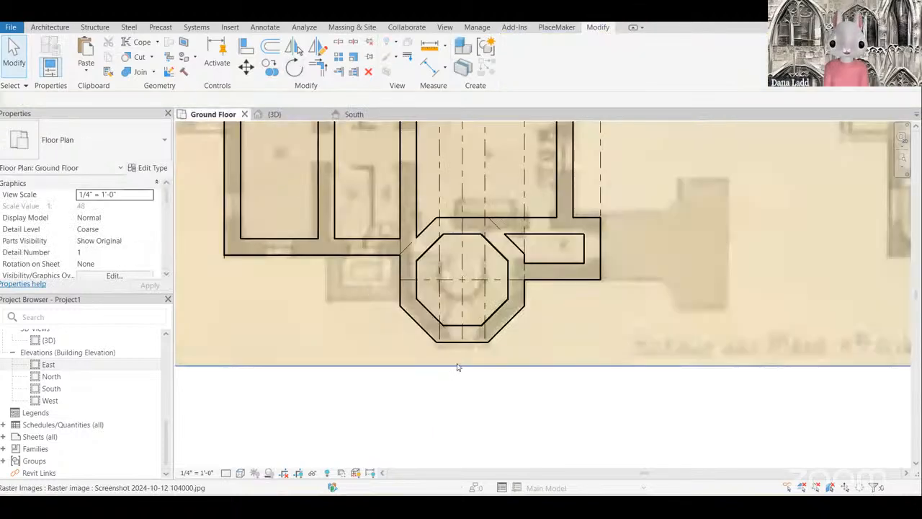
pyautogui.scroll(-1, 456, 368)
pyautogui.scroll(3, 457, 367)
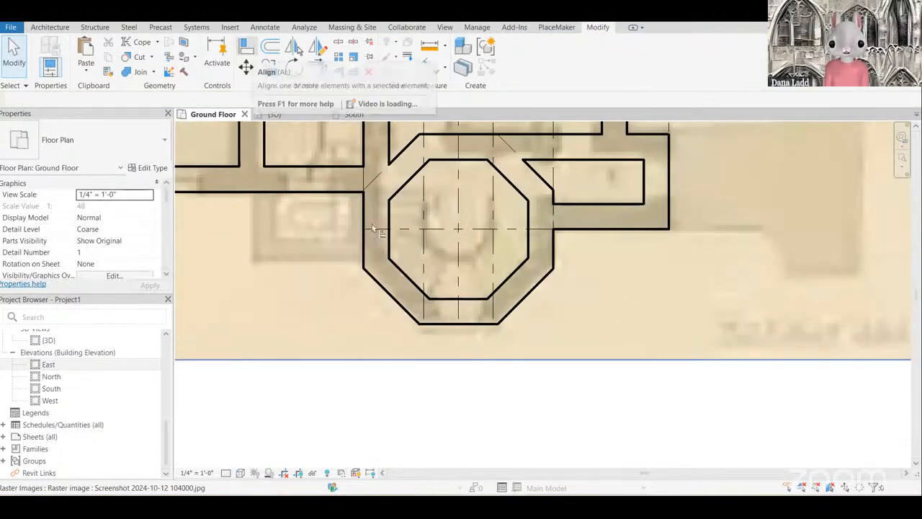
pyautogui.click(247, 48)
pyautogui.scroll(2, 416, 321)
pyautogui.scroll(1, 414, 312)
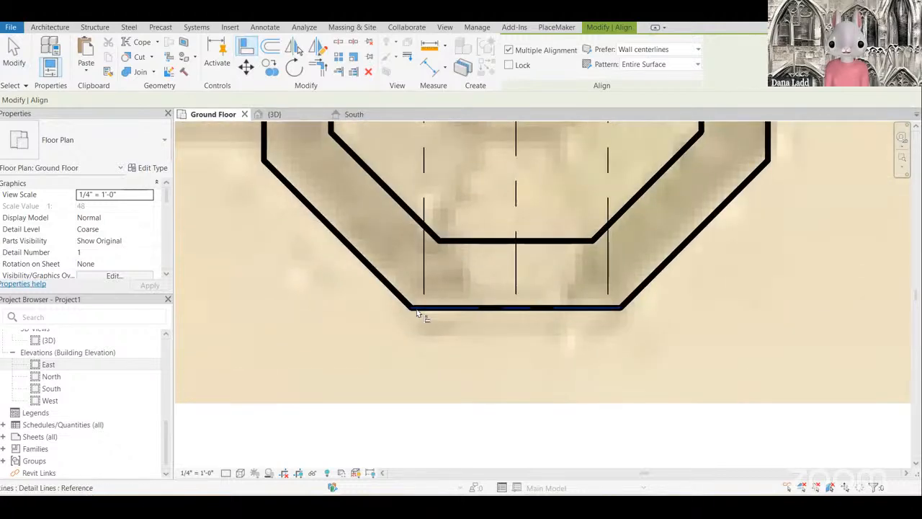
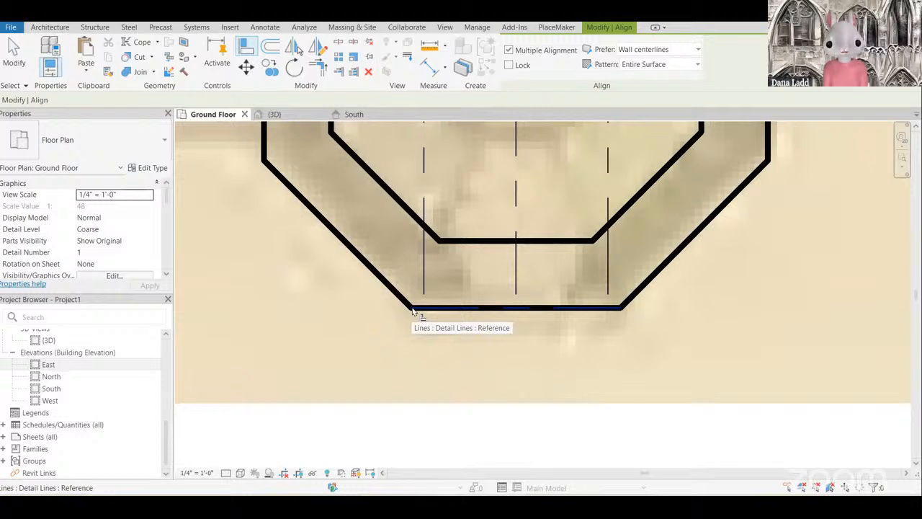
pyautogui.press('Tab')
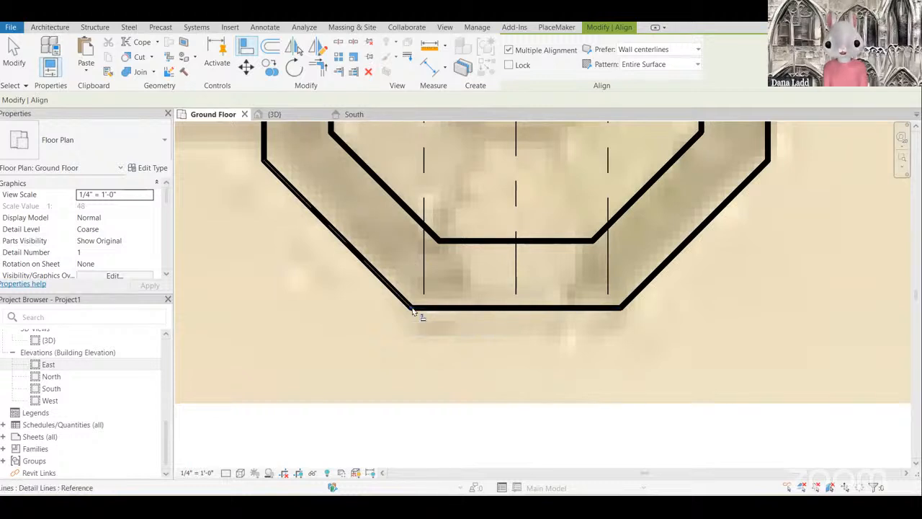
pyautogui.press('Tab')
pyautogui.press('Tab')
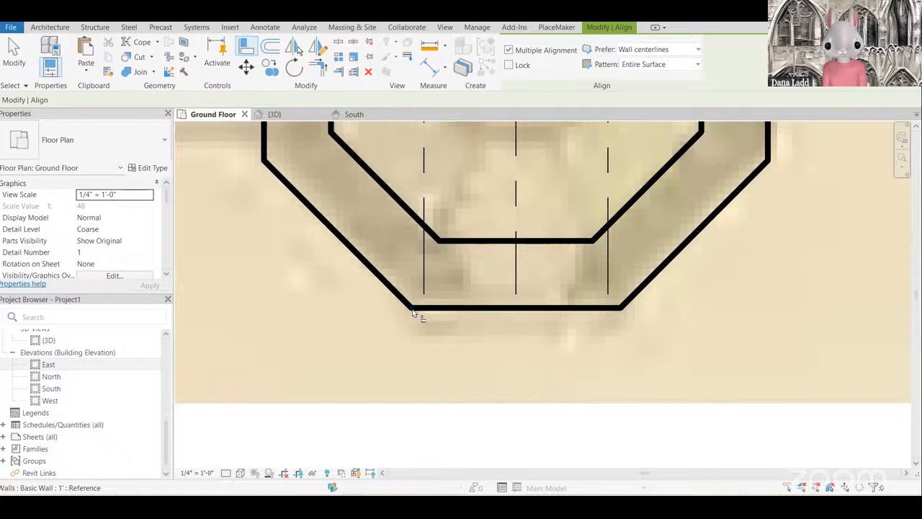
pyautogui.scroll(4, 413, 312)
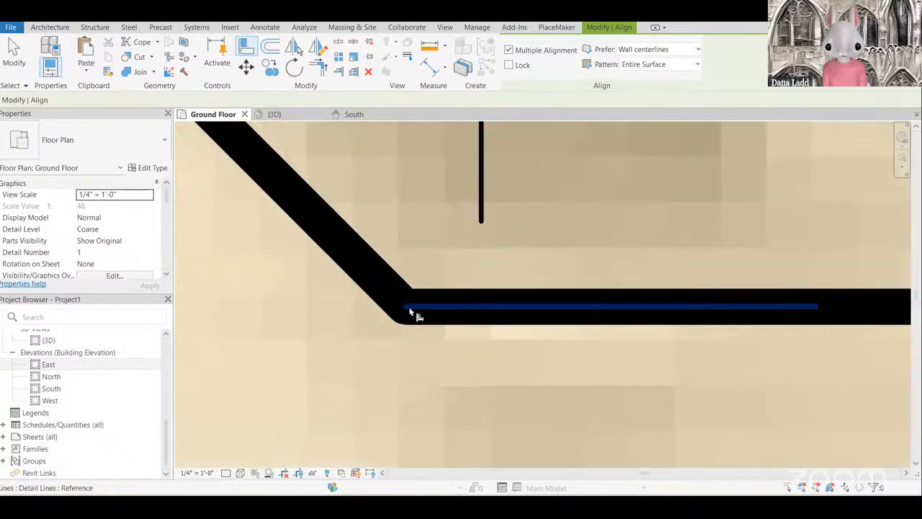
pyautogui.press('Tab')
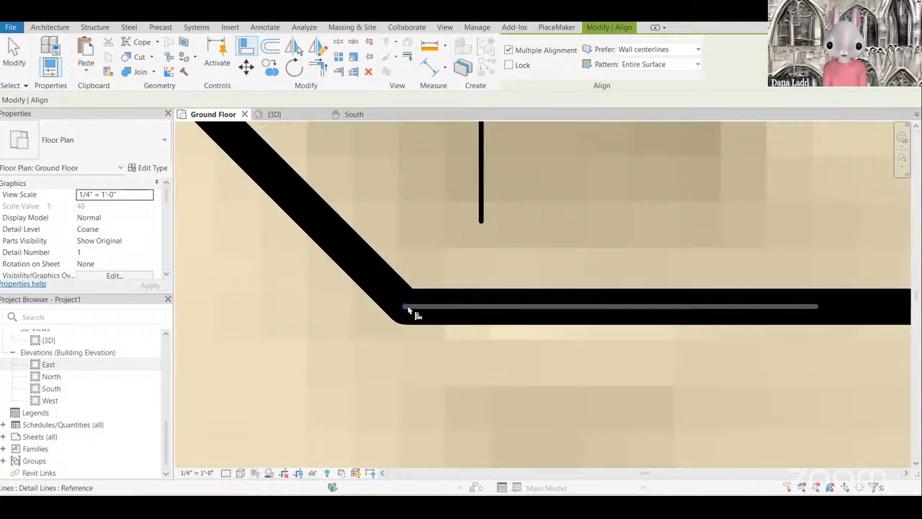
pyautogui.press('Tab')
pyautogui.click(421, 348)
pyautogui.scroll(-3, 418, 344)
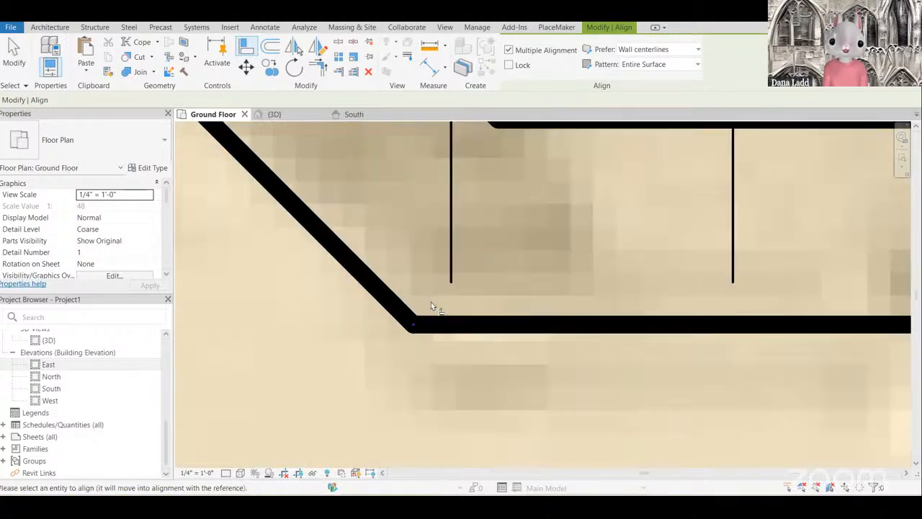
pyautogui.scroll(-2, 432, 309)
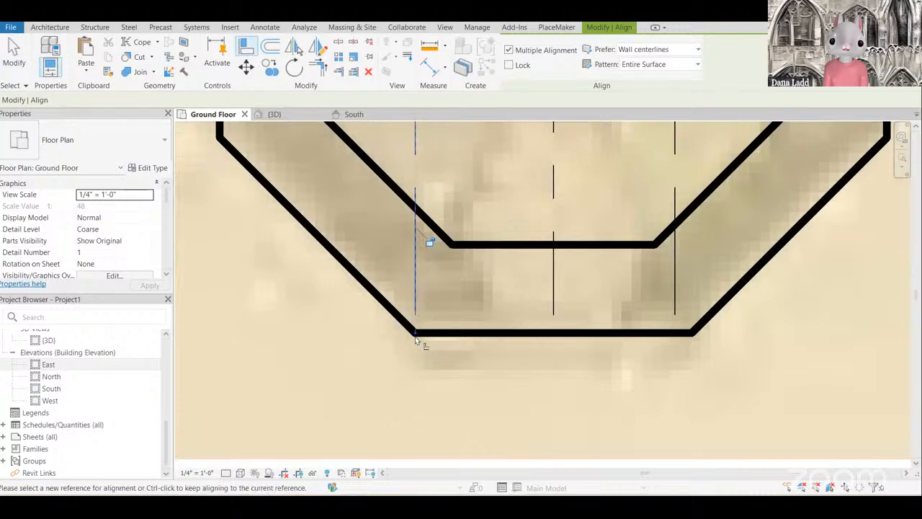
pyautogui.scroll(-4, 416, 339)
pyautogui.press('Escape')
# Step: Align the right tower guide line with the right corner of the octagon's outer front wall
pyautogui.scroll(2, 474, 332)
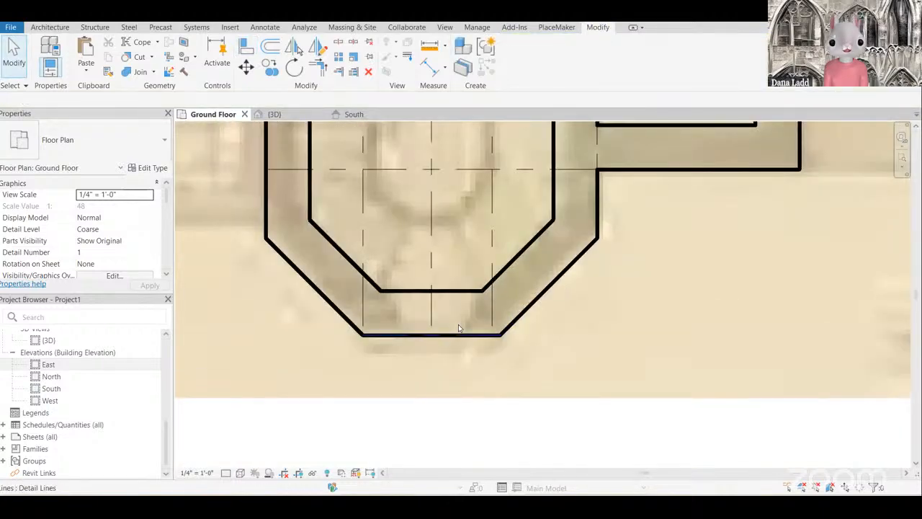
pyautogui.scroll(3, 374, 315)
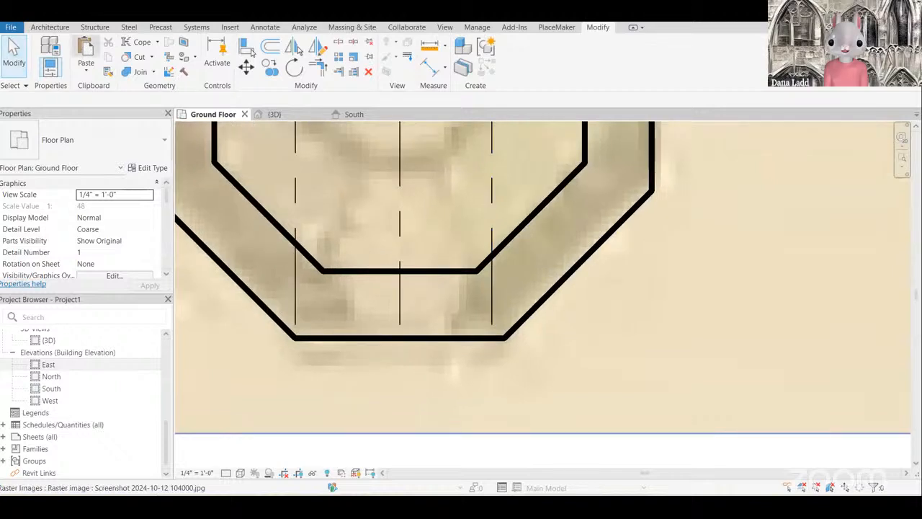
pyautogui.press('a')
pyautogui.press('l')
pyautogui.scroll(3, 505, 331)
pyautogui.scroll(3, 505, 331)
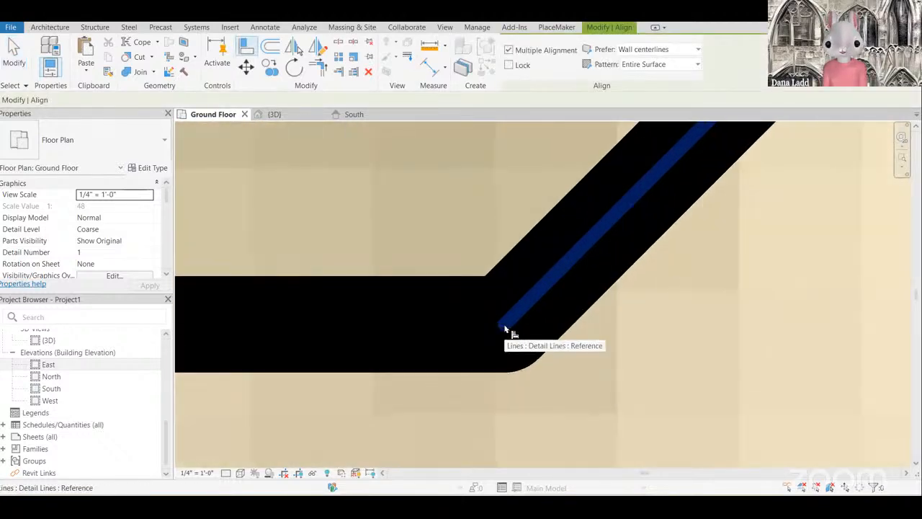
pyautogui.press('Tab')
pyautogui.press('Tab')
pyautogui.press('Tab')
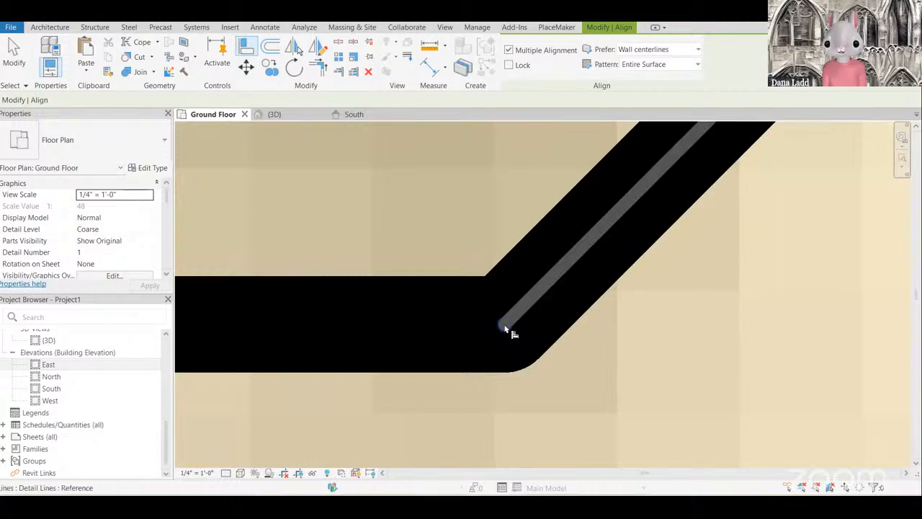
pyautogui.click(505, 328)
pyautogui.scroll(-5, 542, 329)
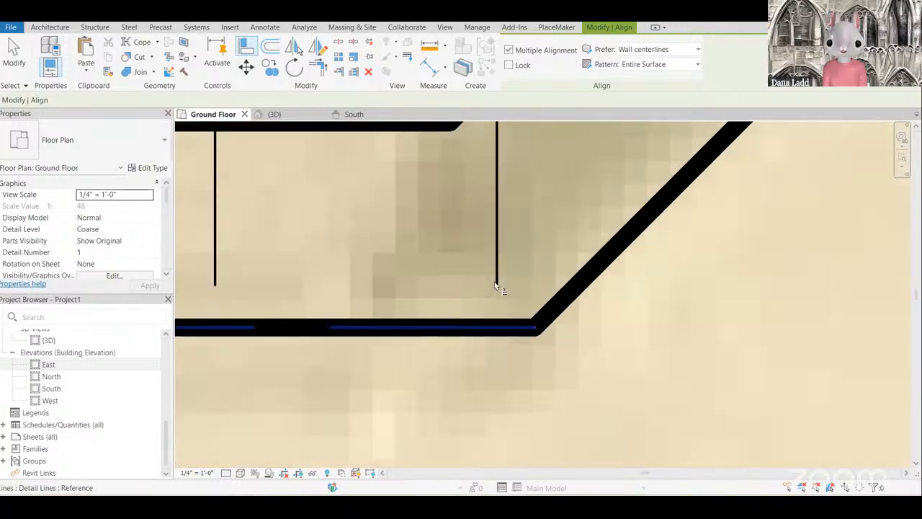
pyautogui.click(496, 292)
pyautogui.scroll(-4, 443, 342)
pyautogui.press('Escape')
pyautogui.press('Escape')
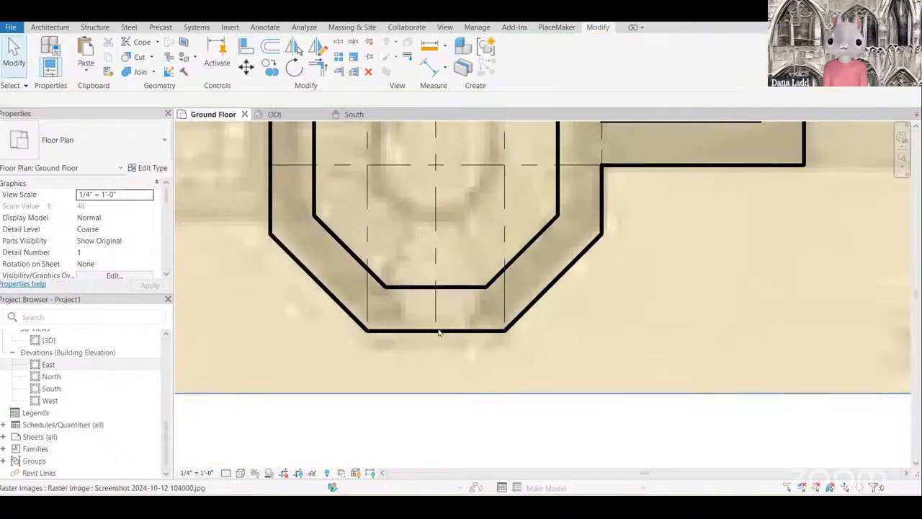
# Step: Select the facade image together with all its vertical guide lines in the plan and copy them
pyautogui.scroll(-2, 468, 401)
pyautogui.scroll(-3, 454, 381)
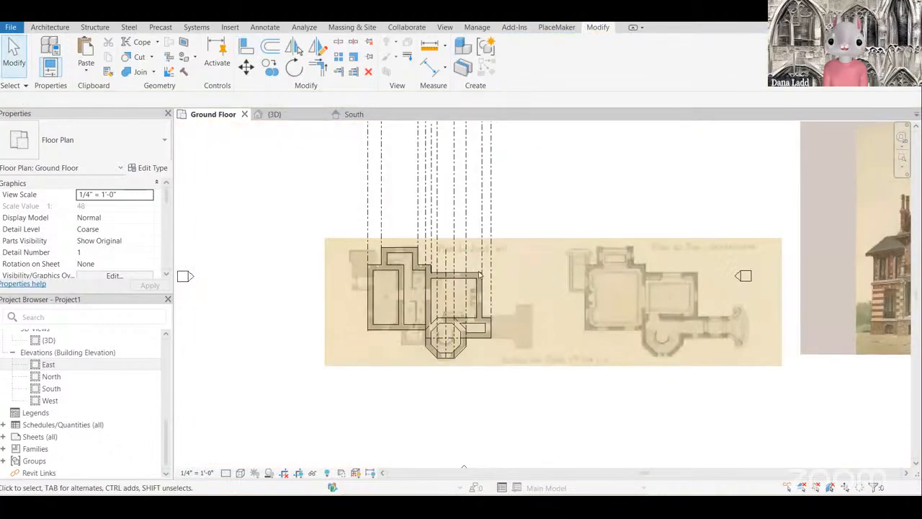
pyautogui.click(486, 279)
pyautogui.scroll(-4, 444, 329)
pyautogui.click(461, 206)
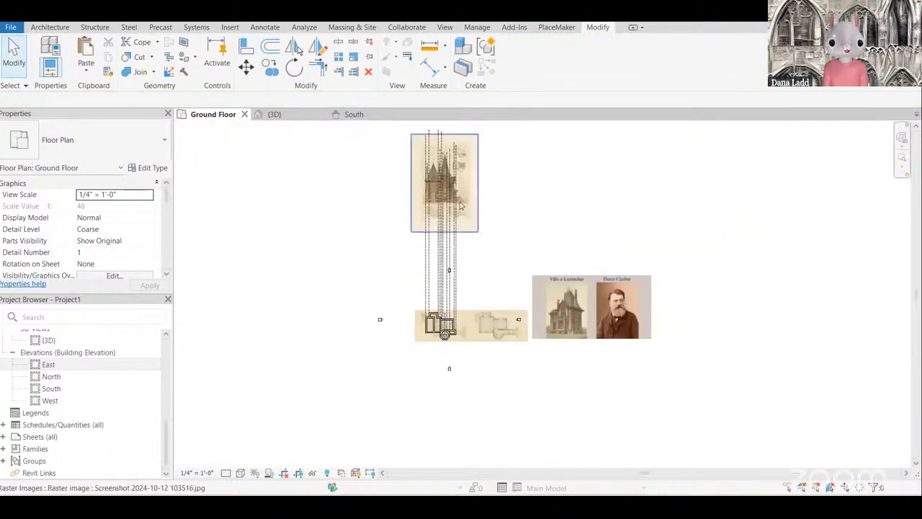
pyautogui.scroll(3, 462, 189)
pyautogui.moveTo(520, 265); pyautogui.dragTo(350, 147)
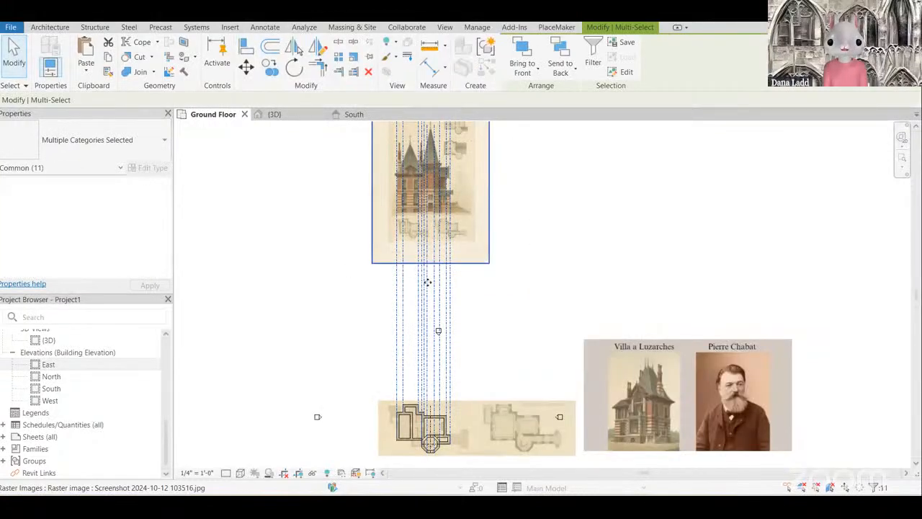
# Step: In the South elevation, delete the old facade image and guide lines and paste the copied set above the levels
pyautogui.click(354, 114)
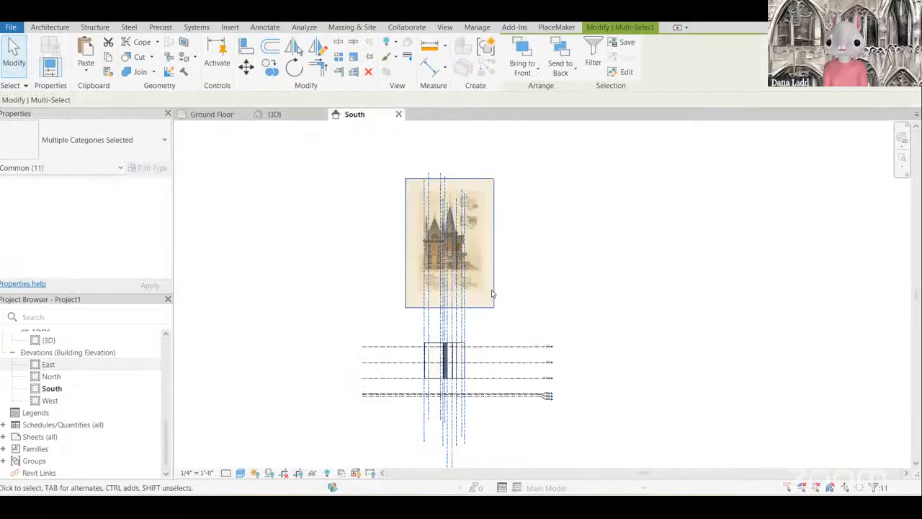
pyautogui.press('Delete')
pyautogui.scroll(1, 433, 301)
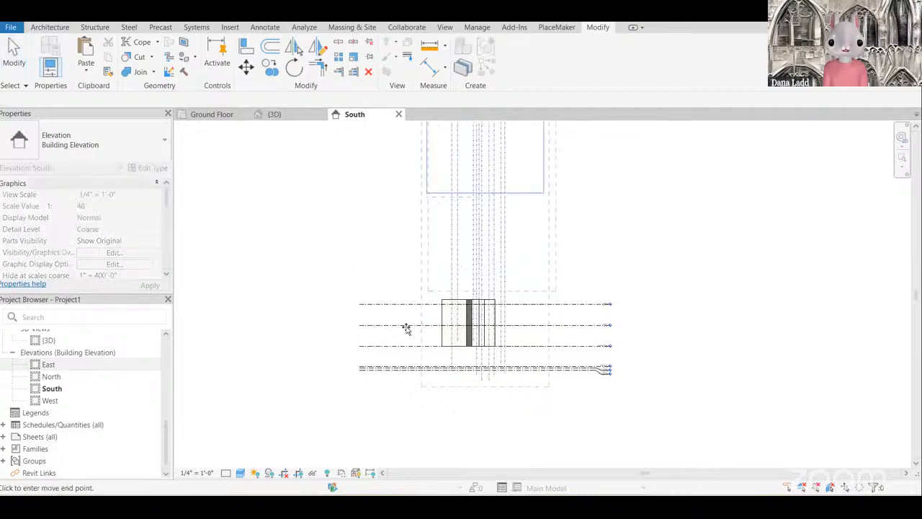
pyautogui.click(417, 365)
# Step: Move the pasted facade image and guide lines to line up with the tower walls, using a tower guide line as reference
pyautogui.scroll(-2, 493, 316)
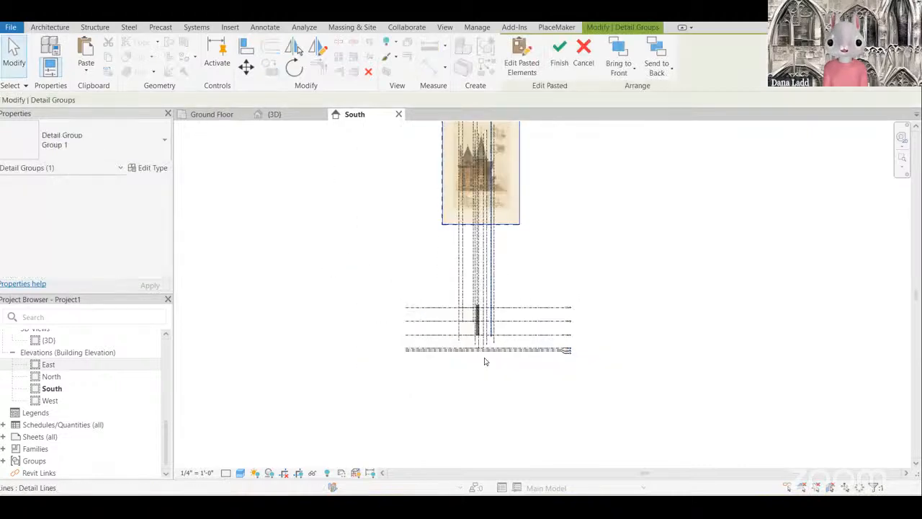
pyautogui.scroll(3, 485, 361)
pyautogui.scroll(2, 515, 326)
pyautogui.scroll(-4, 496, 360)
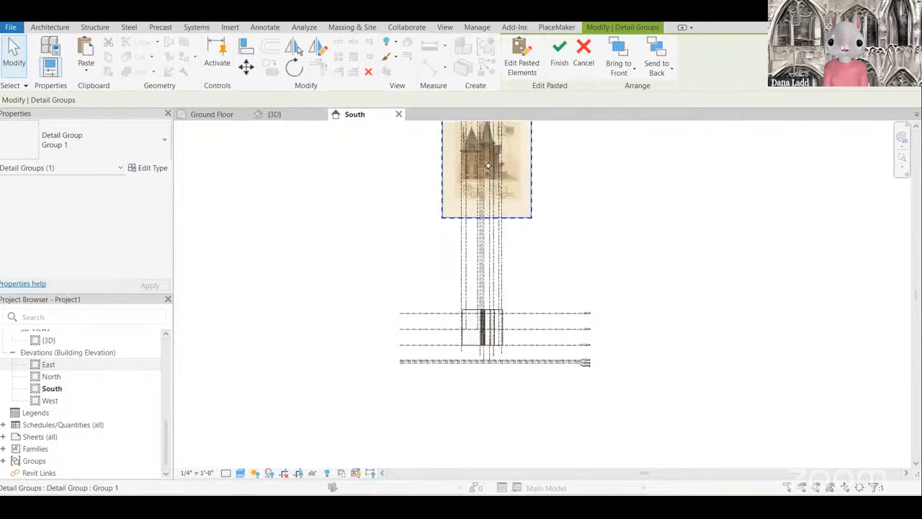
pyautogui.scroll(2, 495, 162)
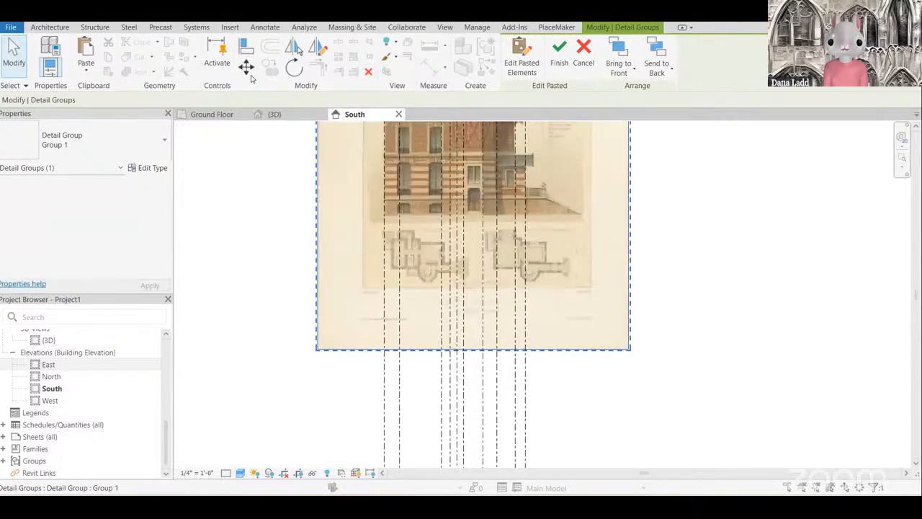
pyautogui.click(251, 75)
pyautogui.scroll(2, 429, 217)
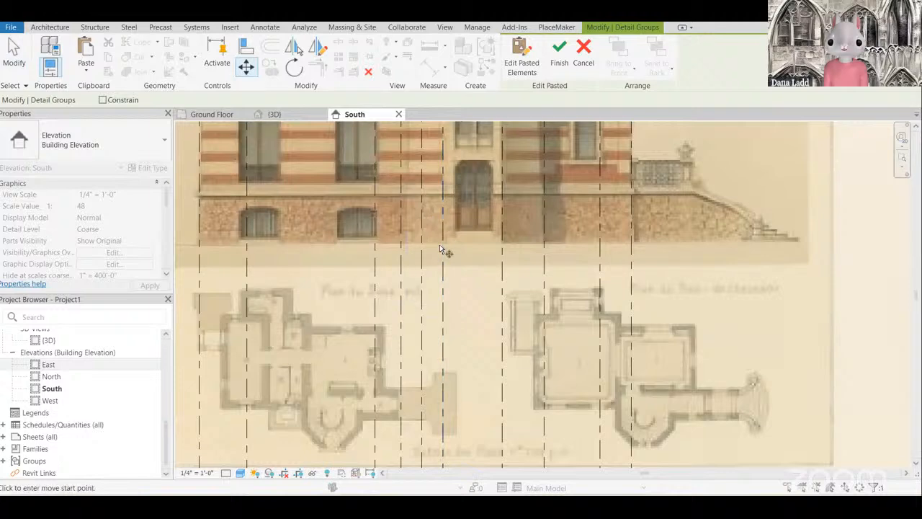
pyautogui.scroll(-2, 433, 238)
pyautogui.scroll(-2, 438, 368)
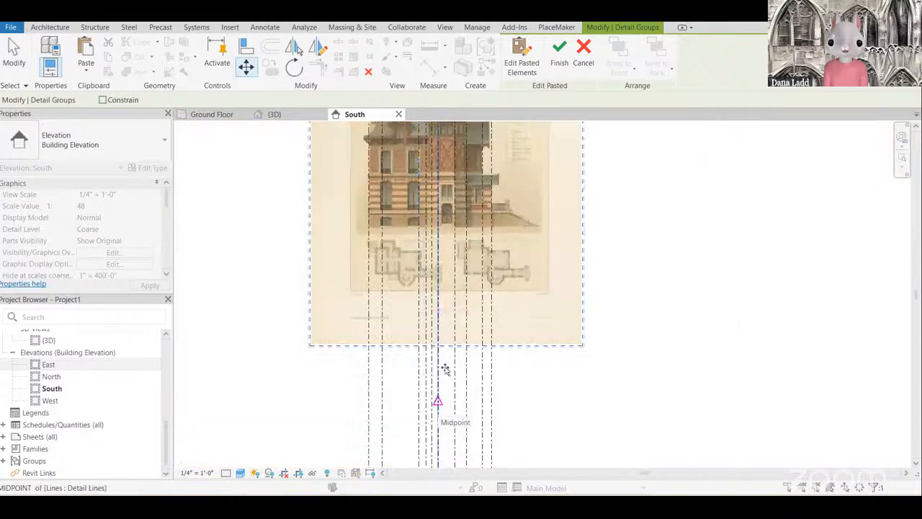
# Step: Try to move the pasted detail group from a centerline midpoint down to the dark wall in the South elevation
pyautogui.click(404, 401)
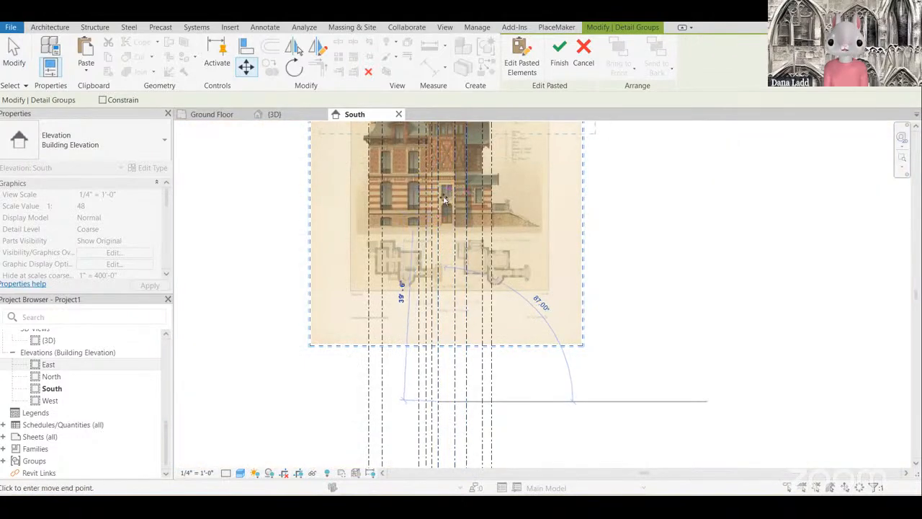
pyautogui.scroll(-3, 433, 302)
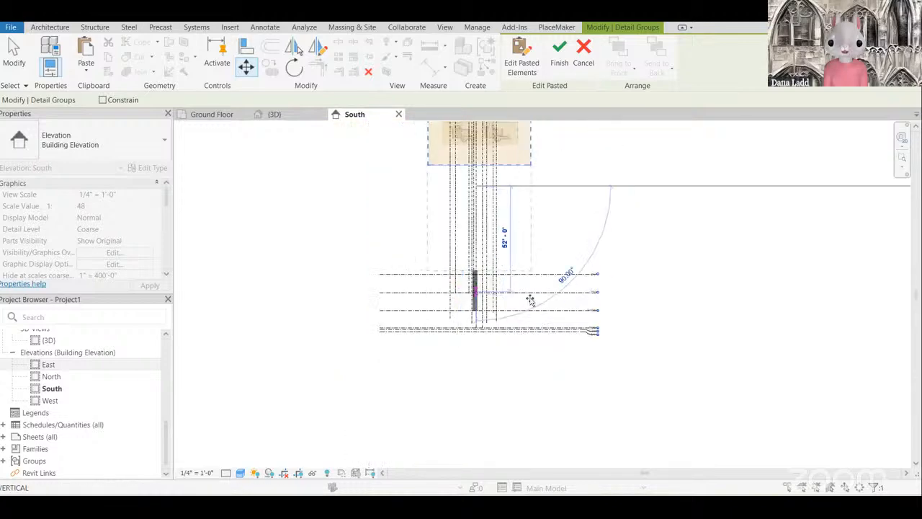
pyautogui.scroll(5, 530, 300)
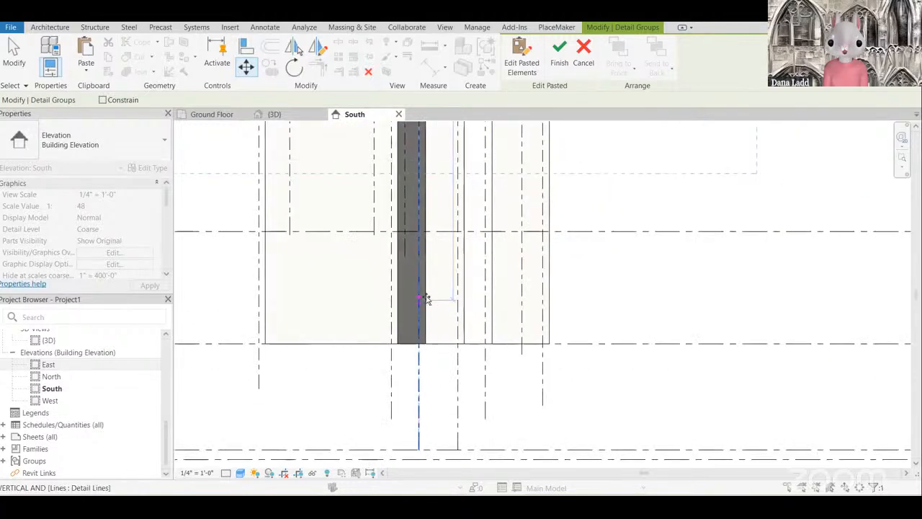
pyautogui.scroll(3, 434, 302)
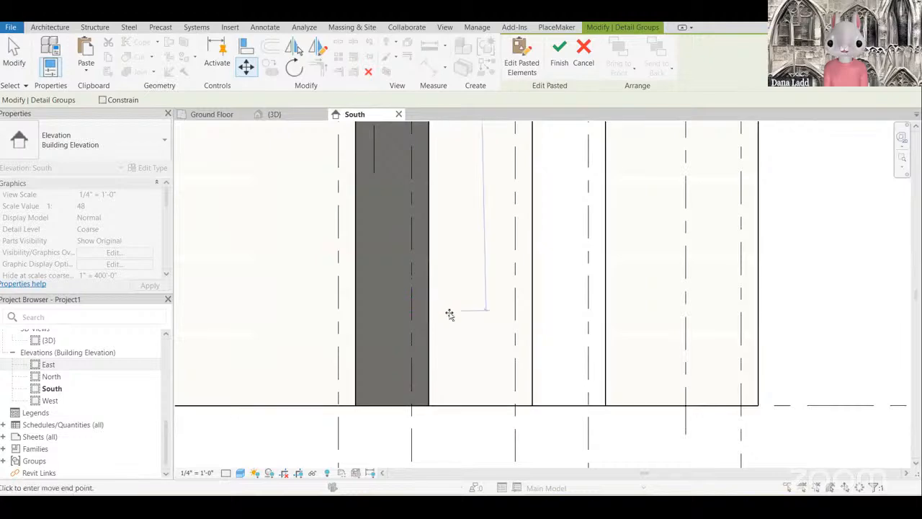
pyautogui.click(458, 312)
pyautogui.scroll(-4, 484, 319)
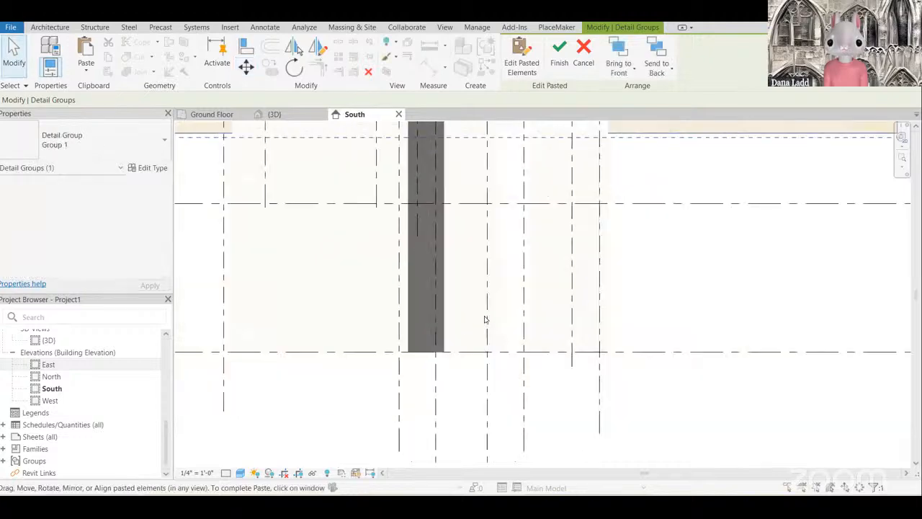
pyautogui.scroll(-3, 547, 317)
pyautogui.scroll(2, 498, 255)
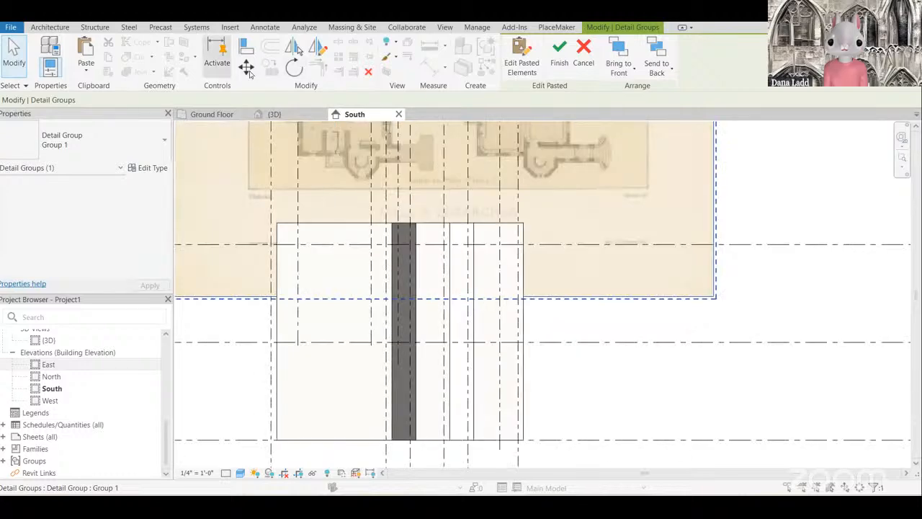
pyautogui.press('m')
pyautogui.press('v')
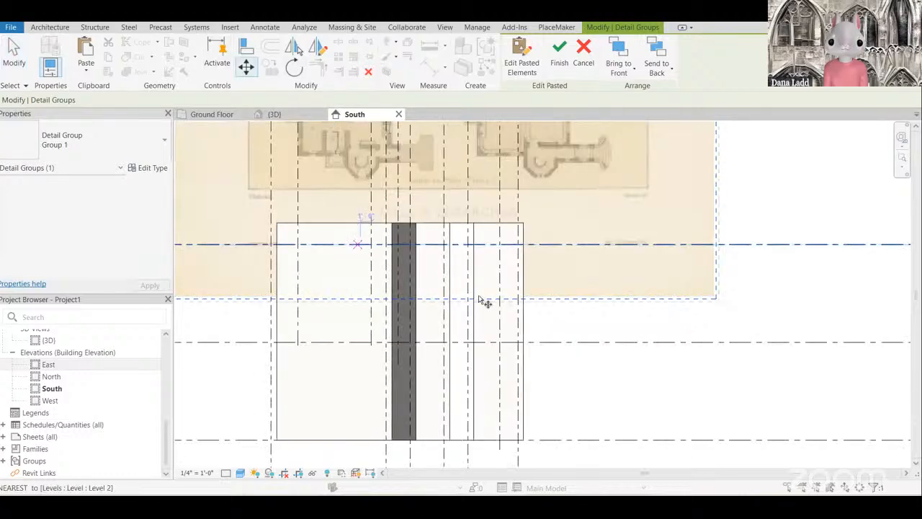
pyautogui.scroll(-2, 478, 308)
pyautogui.scroll(2, 483, 284)
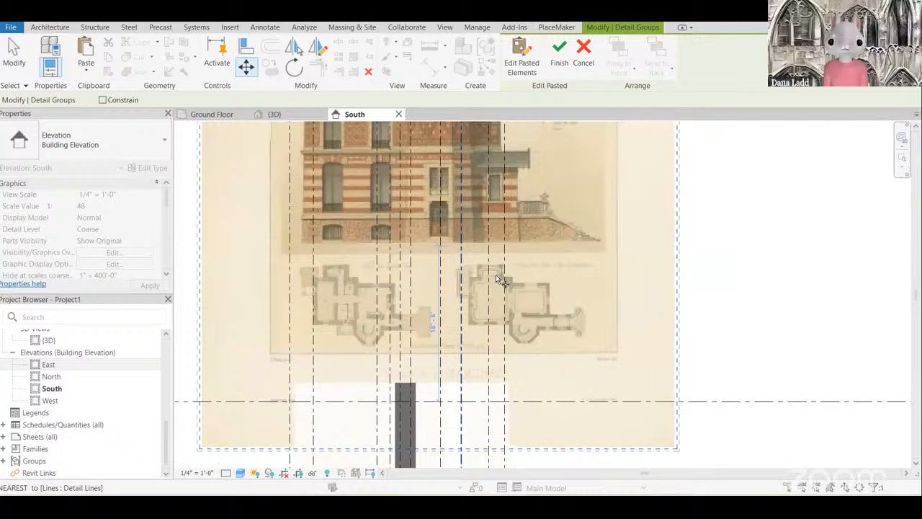
pyautogui.scroll(-2, 497, 281)
pyautogui.scroll(3, 555, 323)
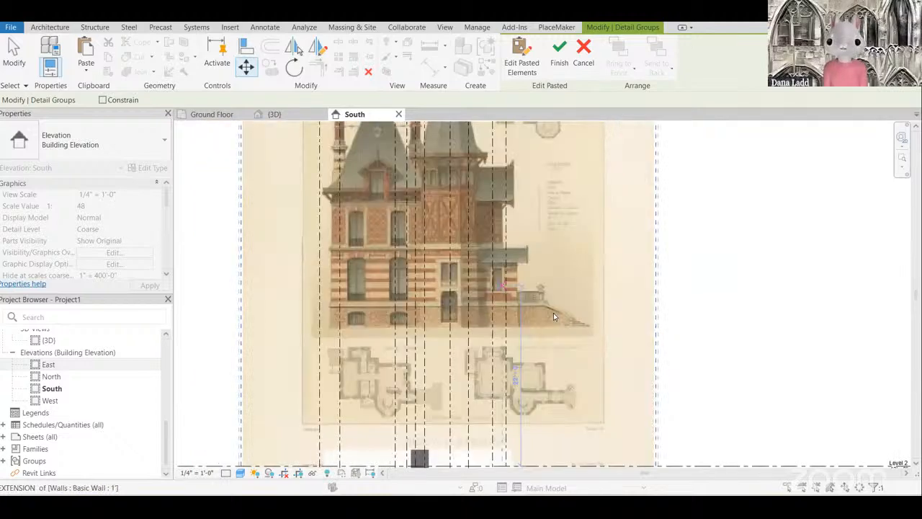
pyautogui.scroll(-6, 502, 327)
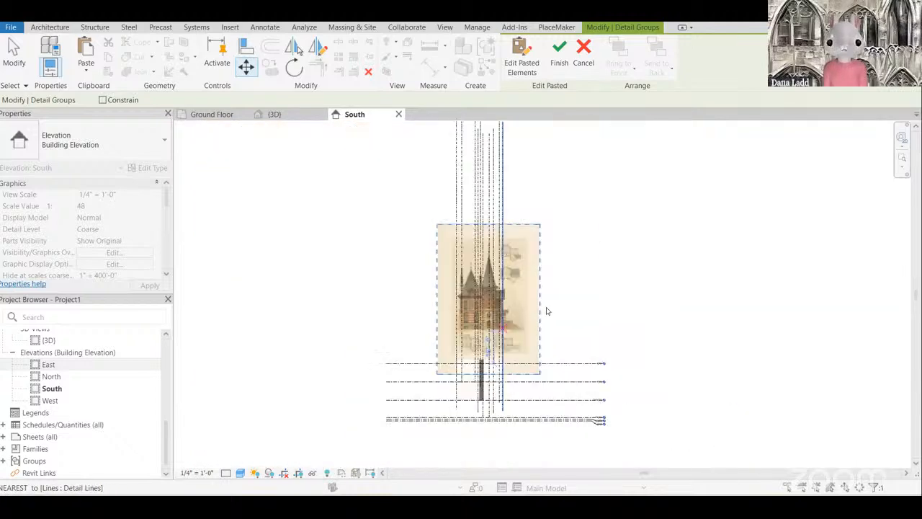
pyautogui.press('Escape')
pyautogui.press('Escape')
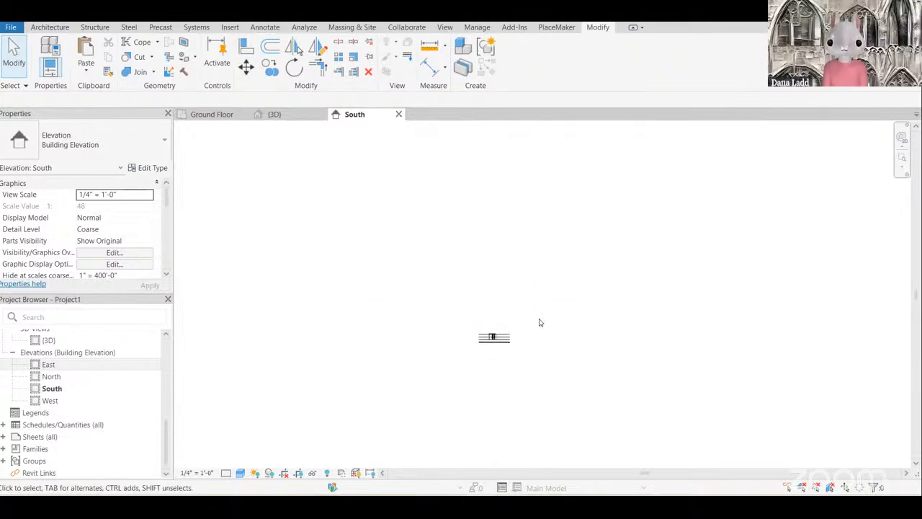
# Step: Stretch the lower end of one centerline under the elevation image down well past the other centerlines
pyautogui.moveTo(494, 336); pyautogui.dragTo(487, 284)
pyautogui.click(523, 276)
pyautogui.scroll(2, 501, 283)
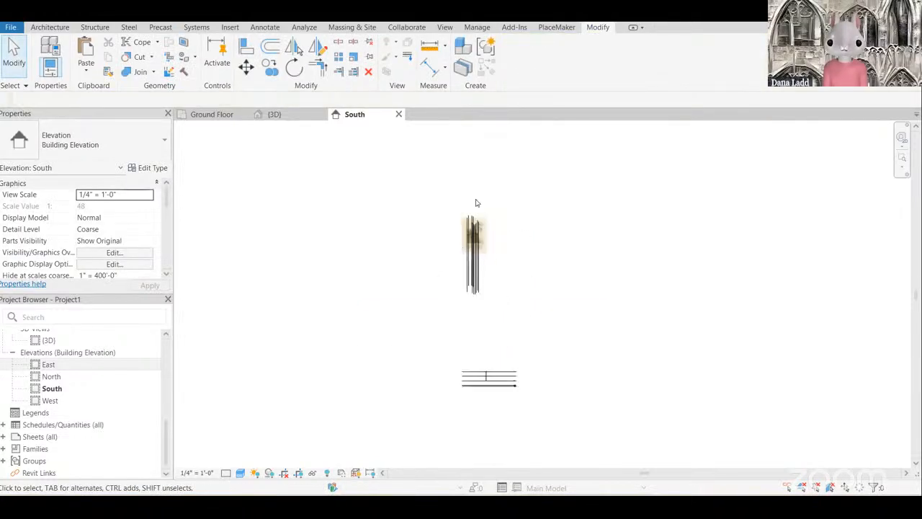
pyautogui.scroll(5, 477, 245)
pyautogui.click(484, 360)
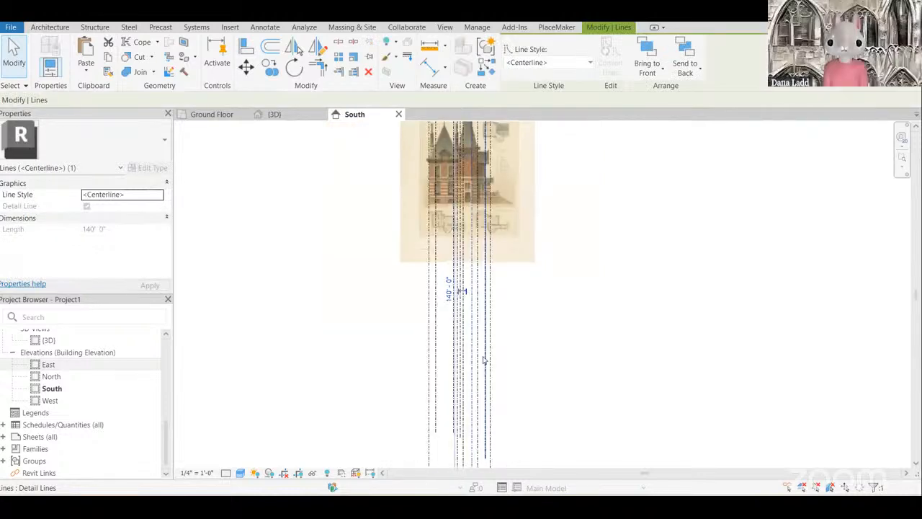
pyautogui.scroll(-2, 482, 389)
pyautogui.moveTo(478, 361); pyautogui.dragTo(478, 416)
pyautogui.press('Escape')
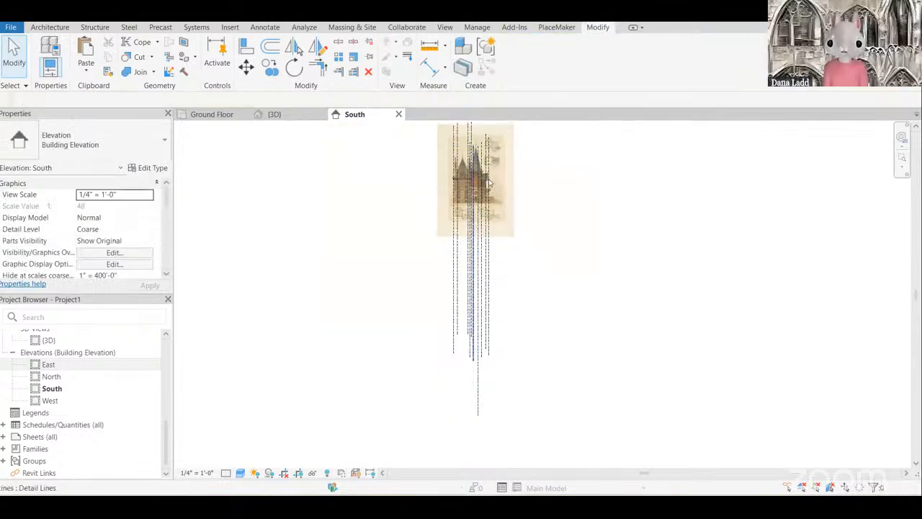
# Step: Extend the lower end of a second centerline near the middle to the same depth as the stretched one
pyautogui.scroll(2, 477, 184)
pyautogui.scroll(-3, 498, 183)
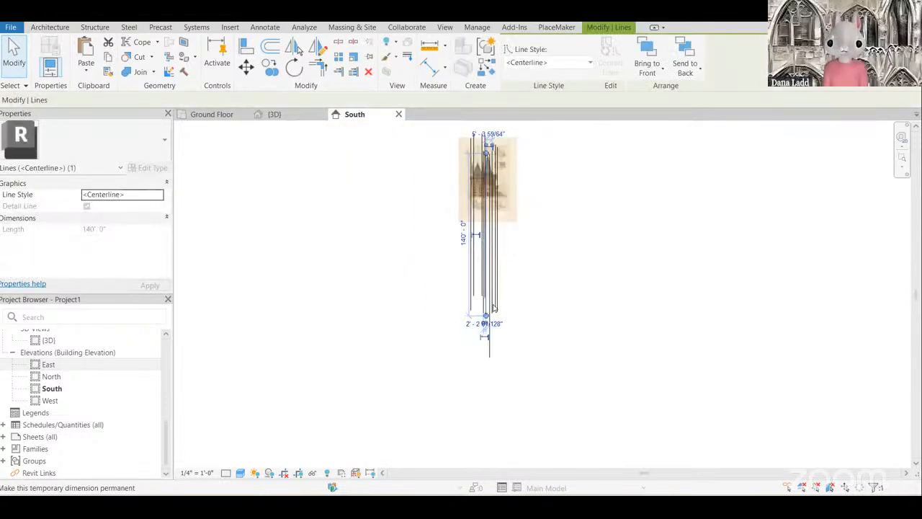
pyautogui.scroll(2, 499, 356)
pyautogui.press('Escape')
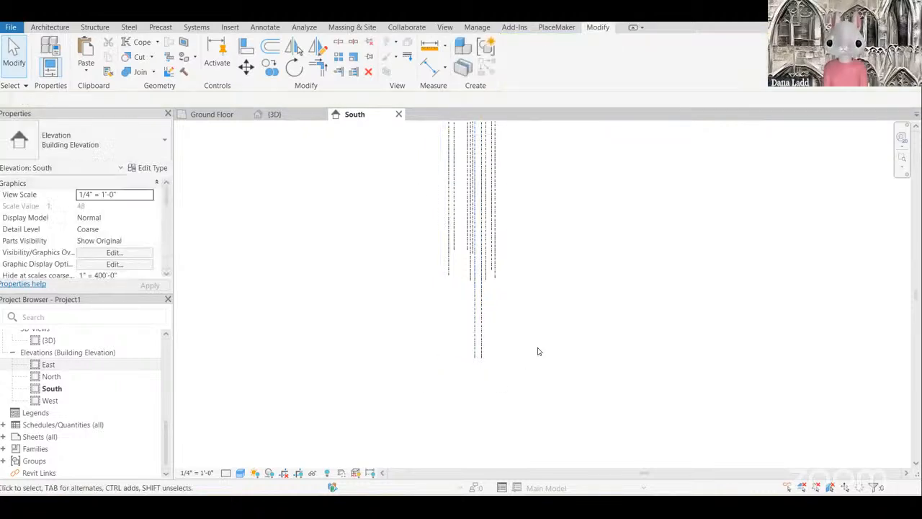
# Step: Combine the elevation image and its ten centerlines into one detail group, keeping the default name
pyautogui.scroll(-2, 350, 185)
pyautogui.moveTo(390, 232); pyautogui.dragTo(383, 228)
pyautogui.scroll(-2, 383, 227)
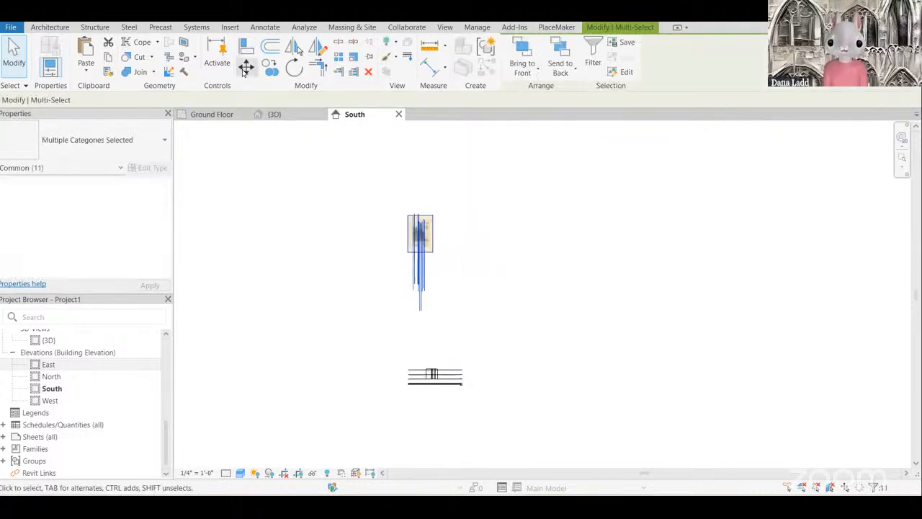
pyautogui.click(483, 45)
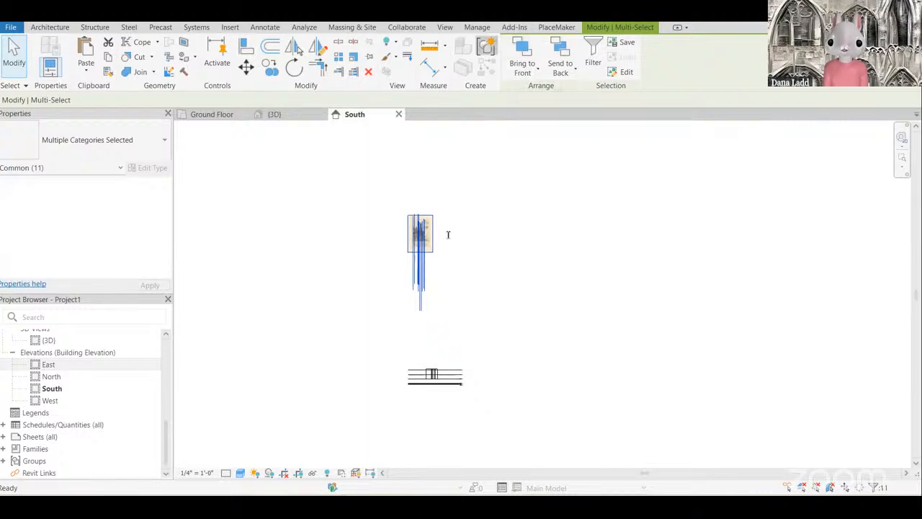
pyautogui.click(505, 294)
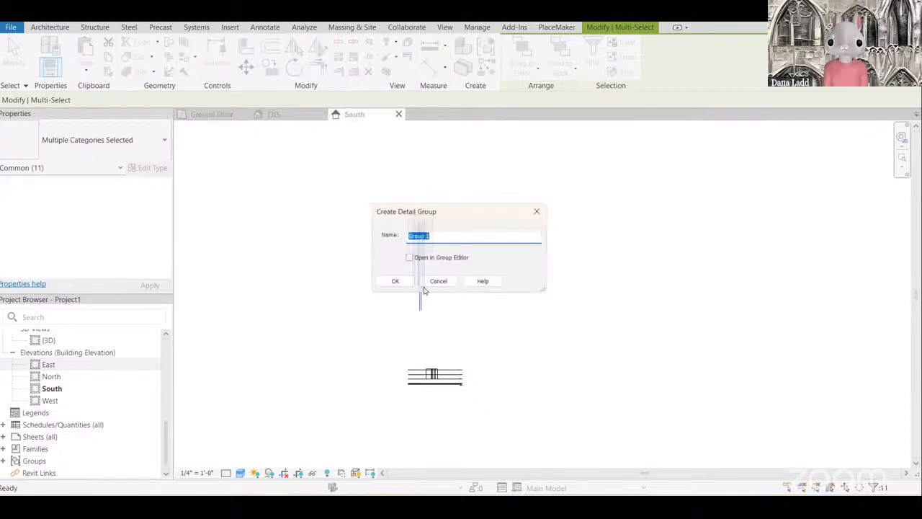
pyautogui.press('Return')
# Step: Try to move the detail group from the facade image down to the upper corner of the dark wall
pyautogui.scroll(5, 422, 237)
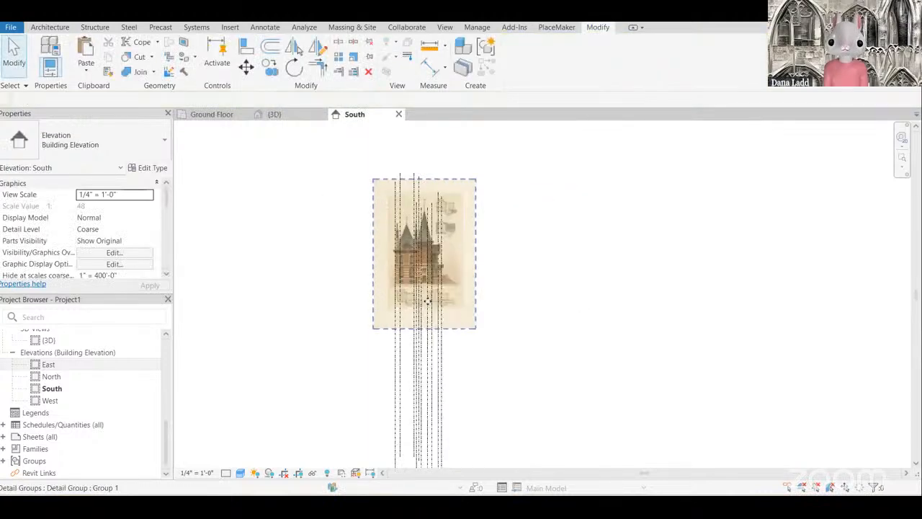
pyautogui.click(246, 66)
pyautogui.scroll(4, 373, 223)
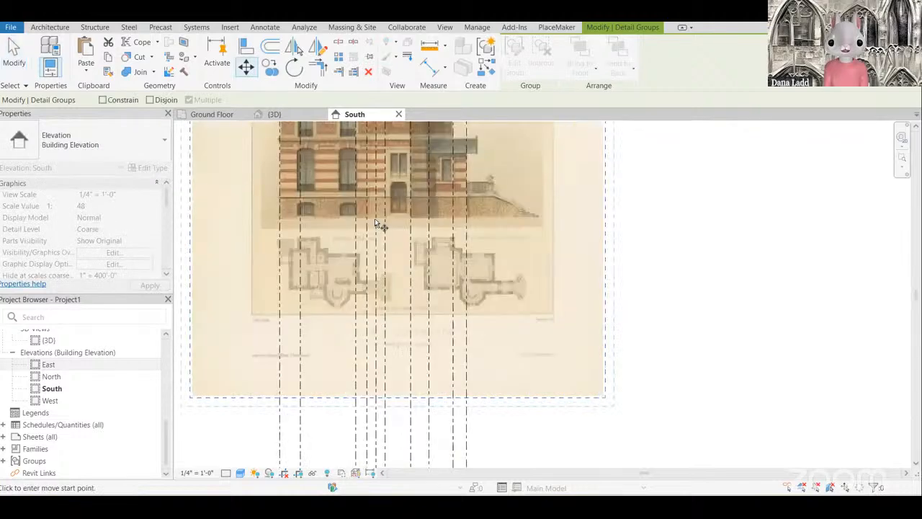
pyautogui.scroll(-6, 468, 195)
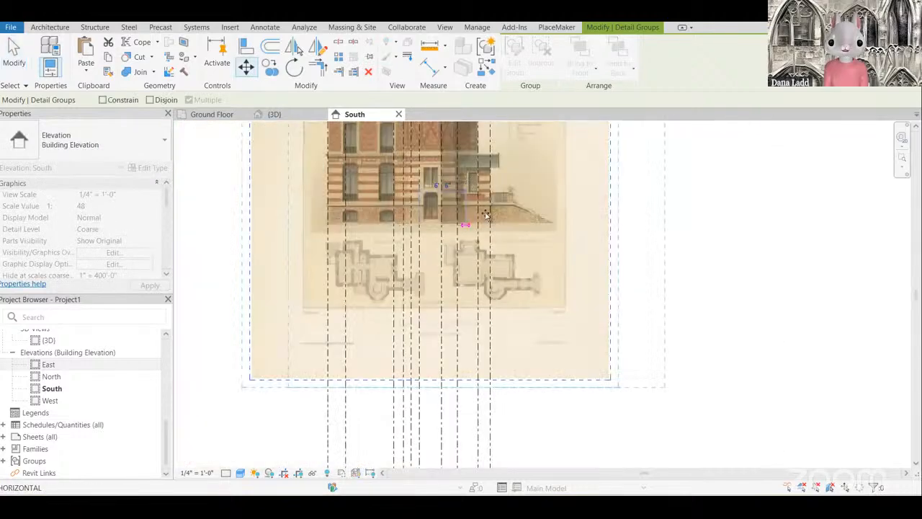
pyautogui.scroll(10, 475, 356)
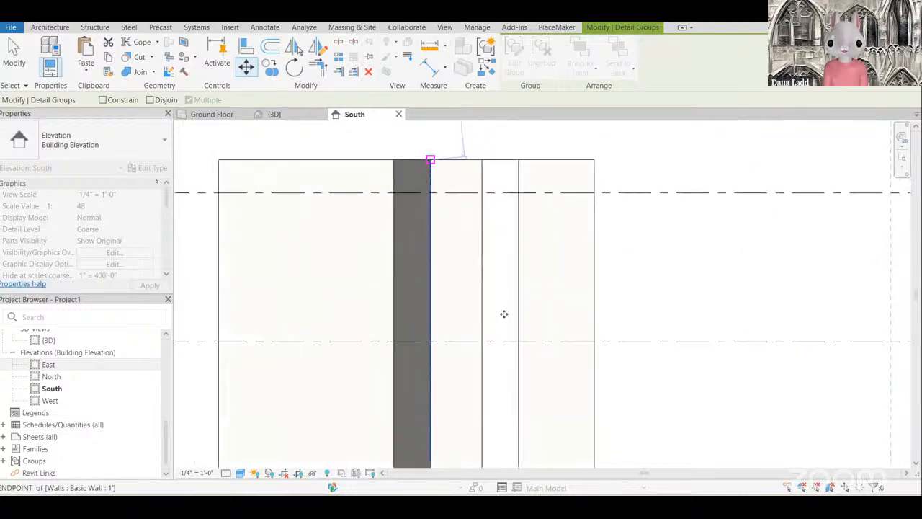
pyautogui.click(504, 314)
pyautogui.scroll(-2, 502, 315)
pyautogui.scroll(-8, 511, 291)
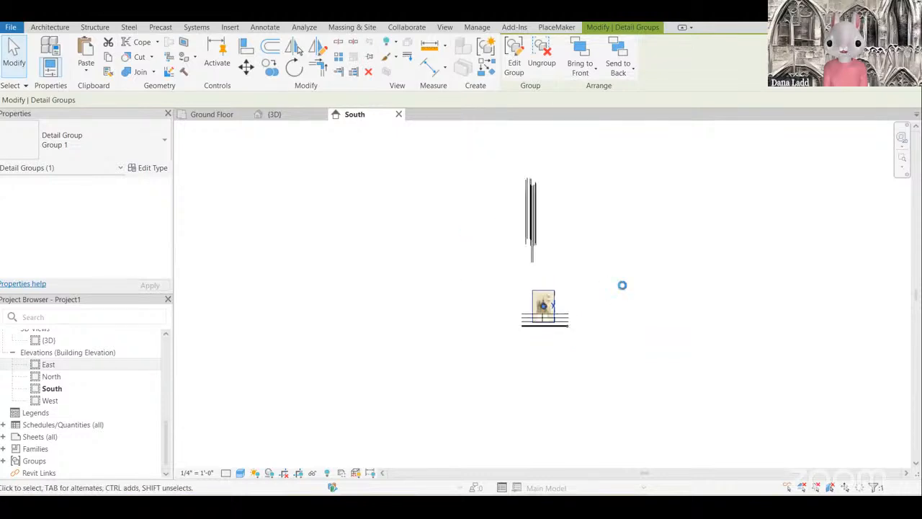
pyautogui.click(516, 301)
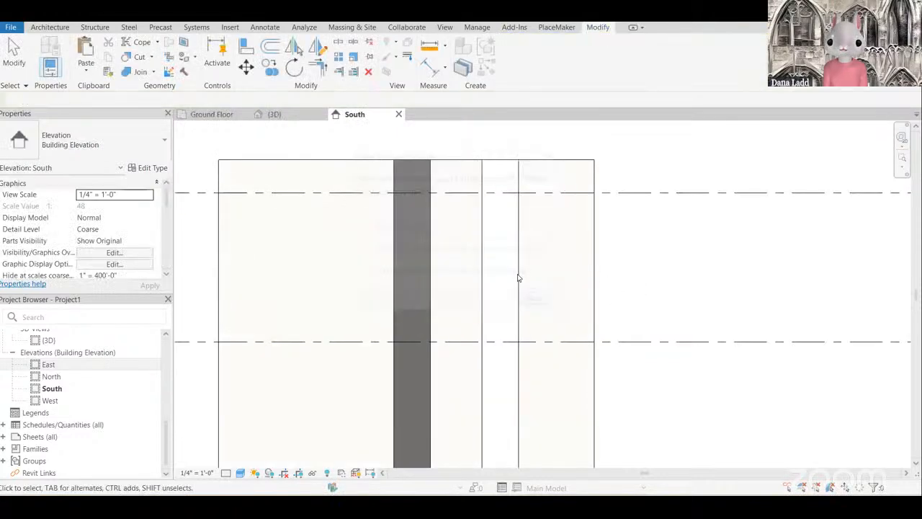
# Step: Move the elevation image and all centerlines down, snapping the centerline beside the entrance door to the dark wall's upper right corner
pyautogui.scroll(-7, 536, 310)
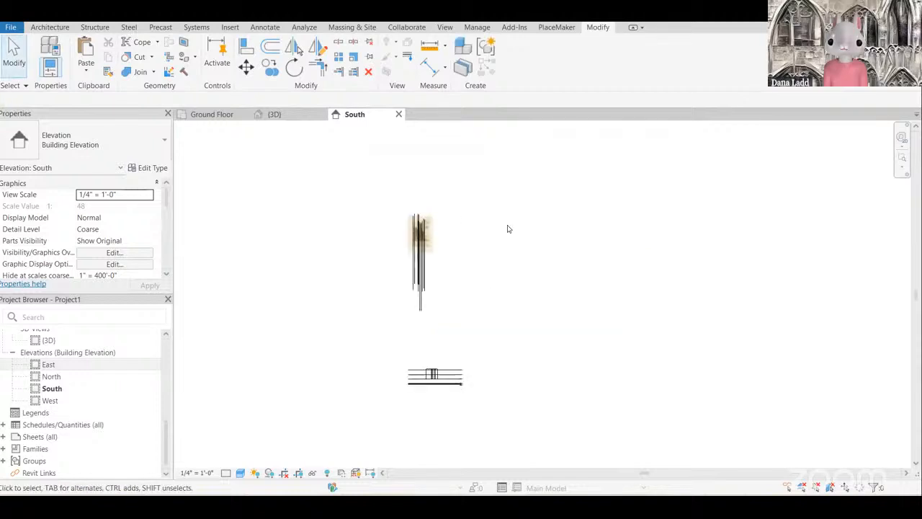
pyautogui.scroll(1, 508, 229)
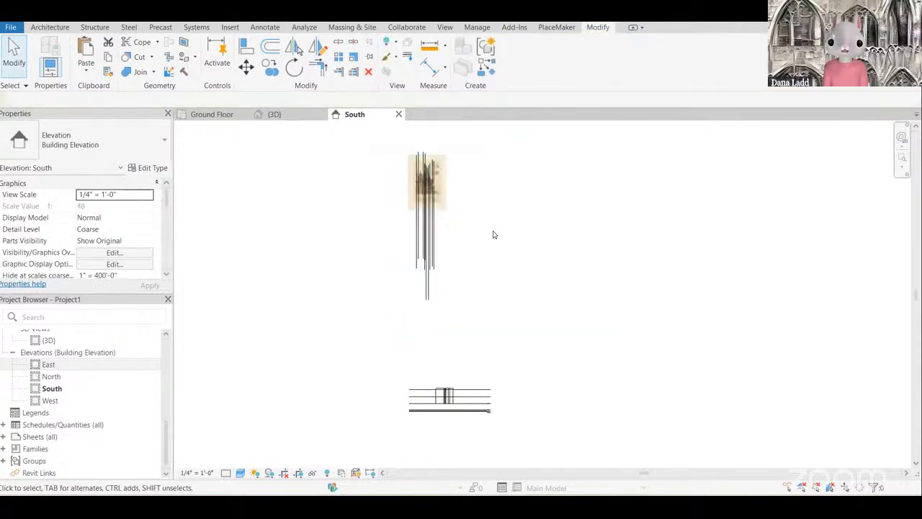
pyautogui.moveTo(389, 150); pyautogui.dragTo(537, 315)
pyautogui.scroll(5, 419, 181)
pyautogui.press('Escape')
pyautogui.scroll(2, 454, 216)
pyautogui.scroll(-3, 458, 216)
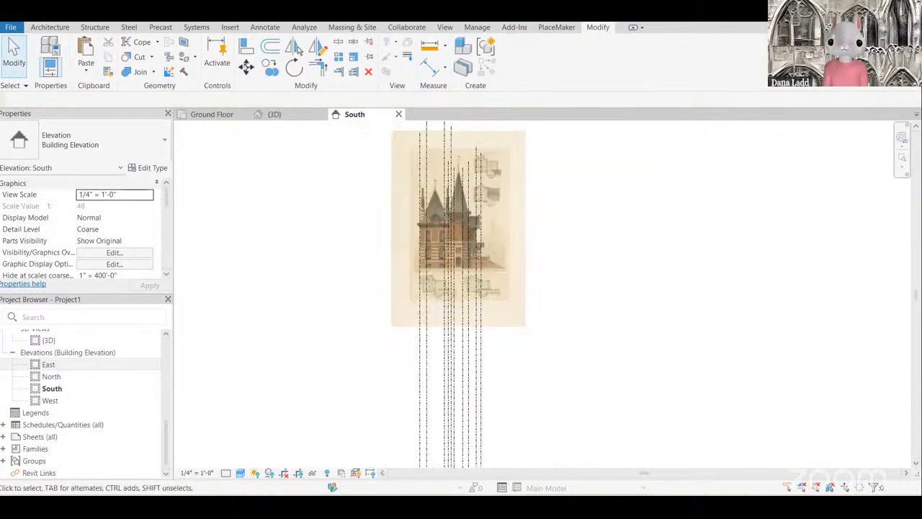
pyautogui.hotkey('ctrl', 'Left')
pyautogui.press('m')
pyautogui.press('v')
pyautogui.scroll(5, 461, 268)
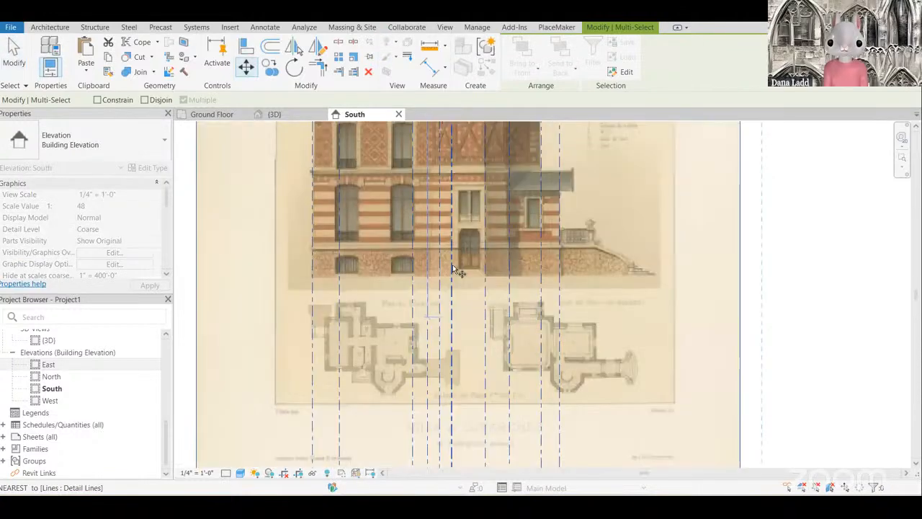
pyautogui.click(453, 268)
pyautogui.scroll(1, 452, 268)
pyautogui.scroll(-7, 513, 229)
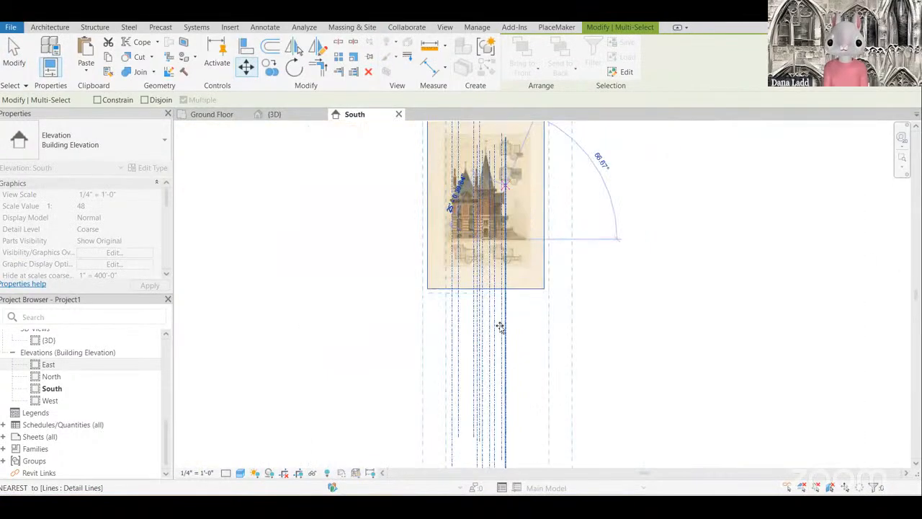
pyautogui.scroll(8, 500, 327)
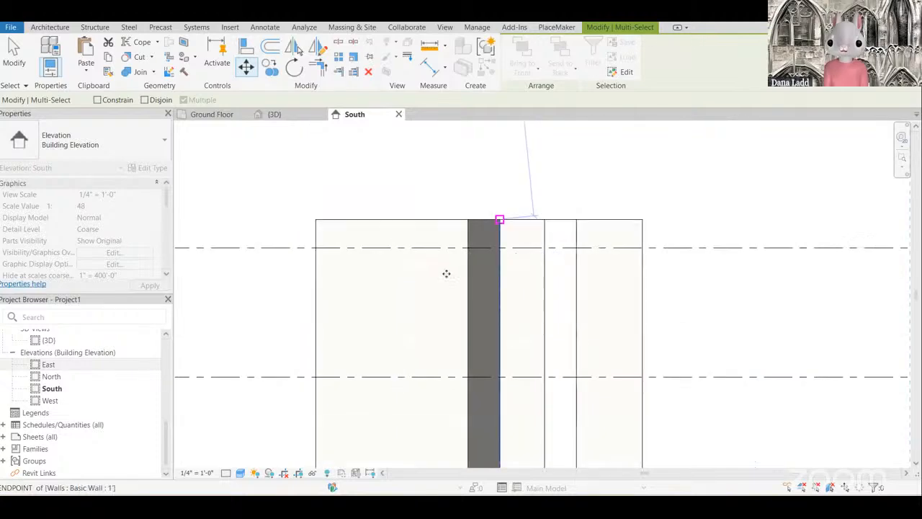
pyautogui.click(491, 299)
pyautogui.scroll(-3, 490, 299)
pyautogui.scroll(-3, 698, 270)
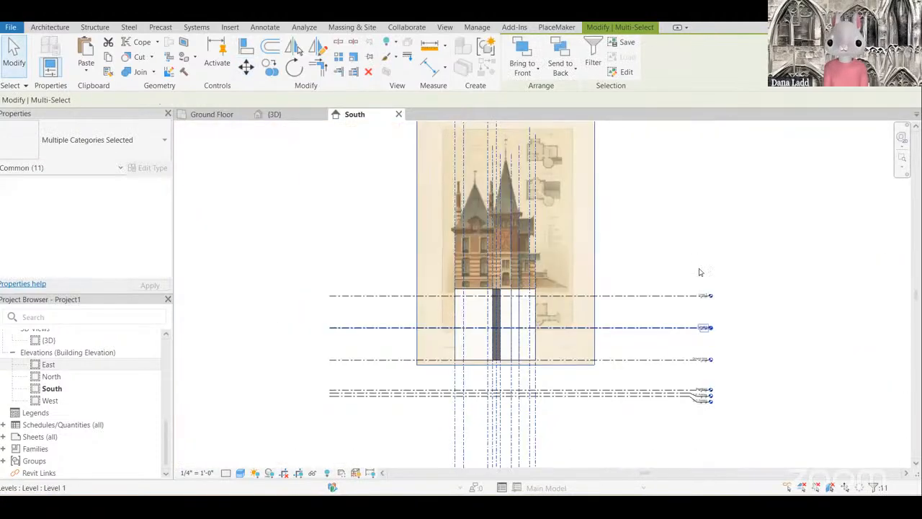
# Step: Nudge the selected image and centerlines straight up until the image's lower border sits above the walls
pyautogui.scroll(1, 785, 298)
pyautogui.scroll(-3, 679, 282)
pyautogui.scroll(2, 574, 322)
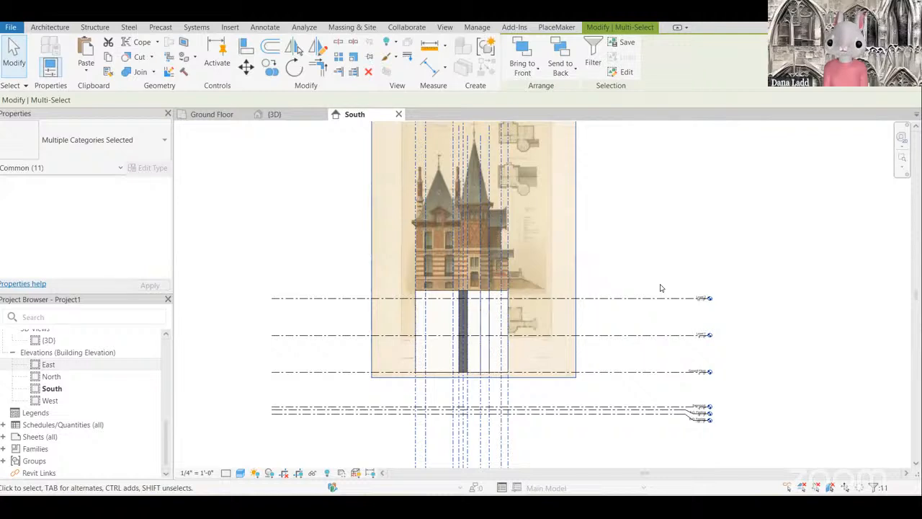
pyautogui.press('Up')
pyautogui.press('Up')
pyautogui.press('Up')
pyautogui.press('Up')
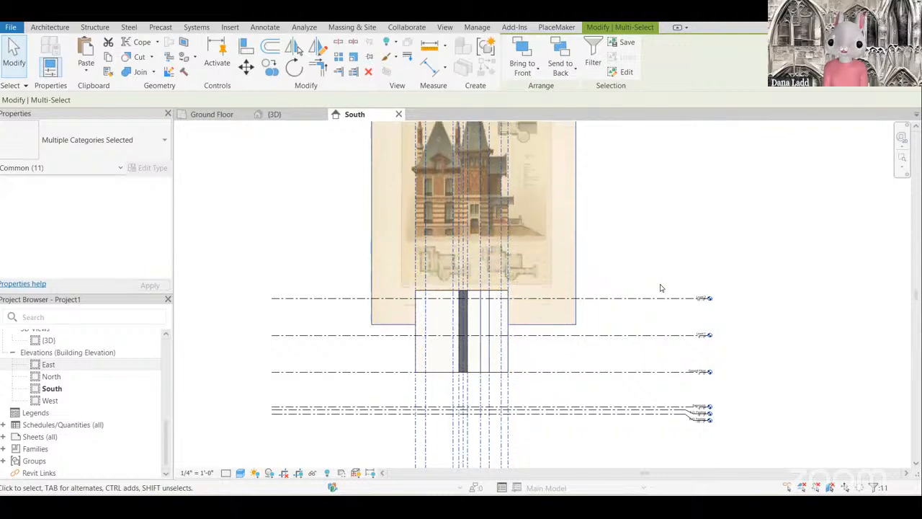
pyautogui.press('Up')
pyautogui.press('Up')
pyautogui.press('Up')
pyautogui.press('Up')
pyautogui.press('Up')
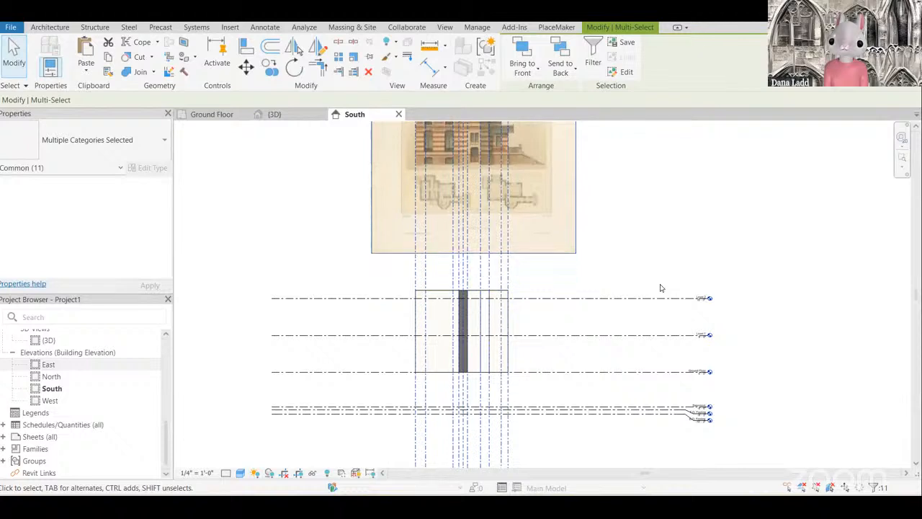
# Step: Nudge the selected elevation image and centerlines slightly in the vertical direction, keeping the image clear of the walls, and release the selection
pyautogui.press('Up')
pyautogui.press('Up')
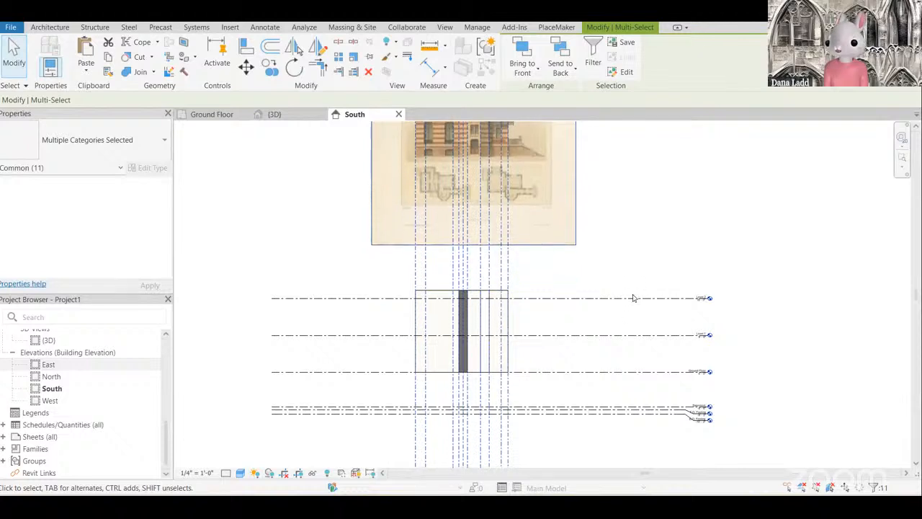
pyautogui.scroll(-1, 620, 299)
pyautogui.press('Up')
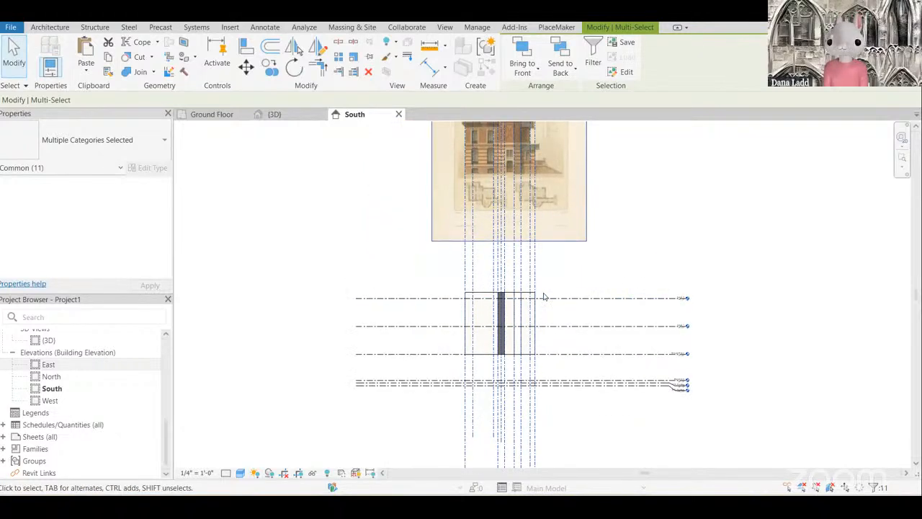
pyautogui.press('Escape')
# Step: Delete the two surplus centerlines on the facade's main bay, one at its first window column and one past its second
pyautogui.scroll(-3, 524, 337)
pyautogui.scroll(7, 525, 270)
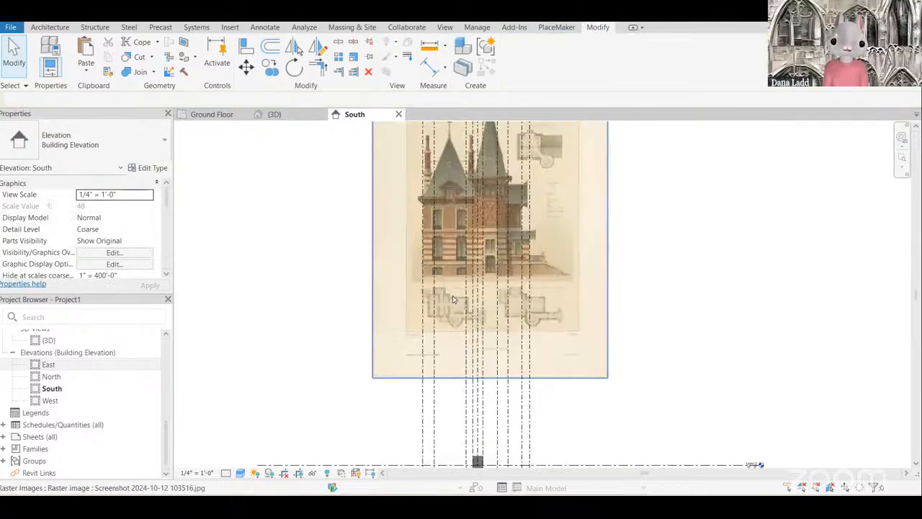
pyautogui.scroll(3, 525, 297)
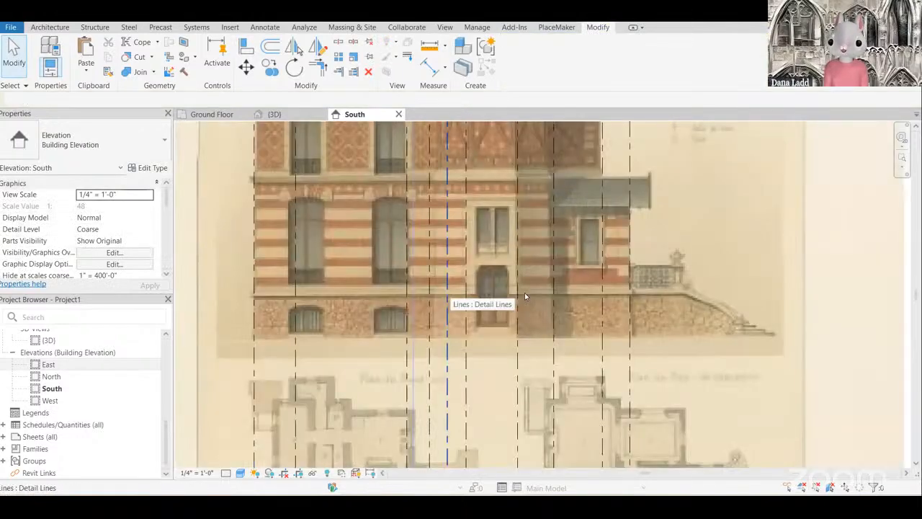
pyautogui.scroll(-2, 525, 303)
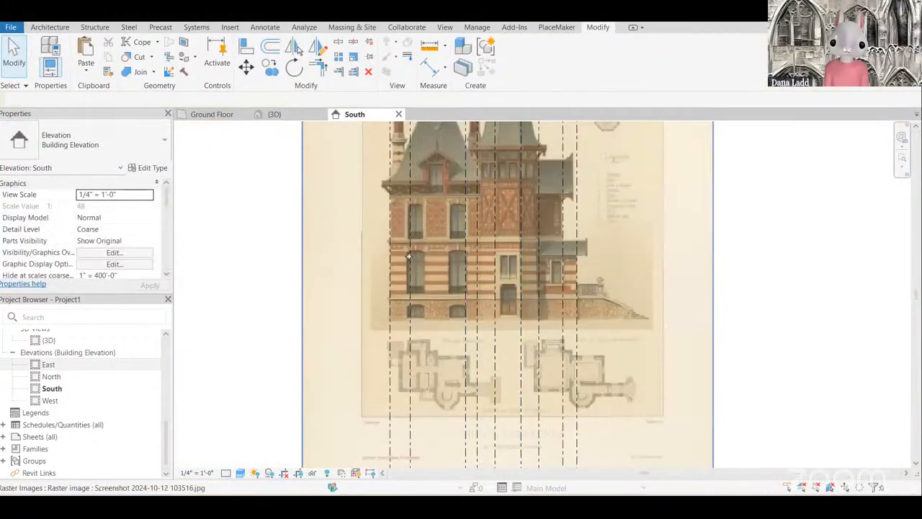
pyautogui.click(412, 438)
pyautogui.press('Delete')
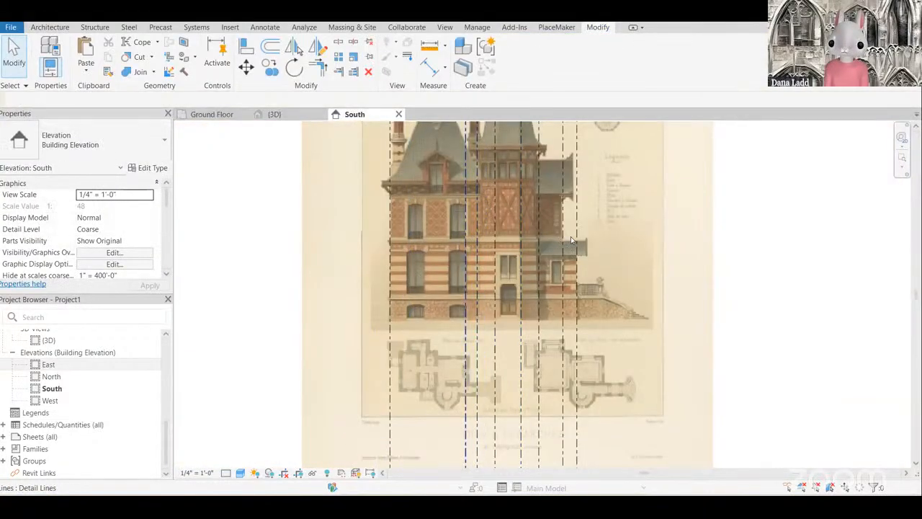
pyautogui.scroll(1, 570, 242)
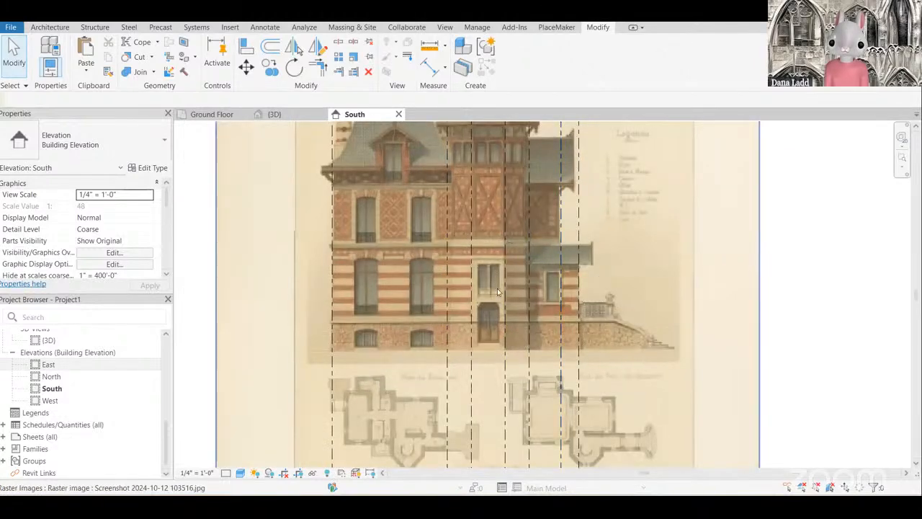
pyautogui.scroll(-5, 497, 292)
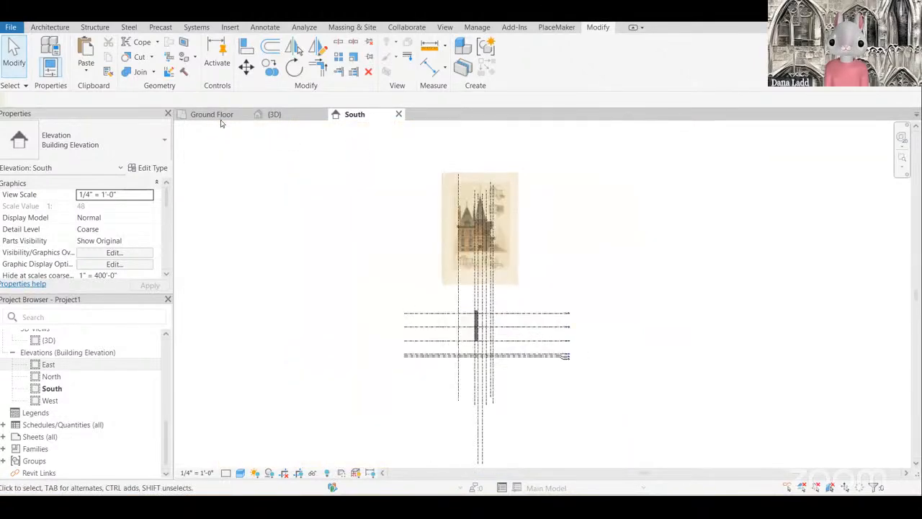
# Step: Examine in the Ground Floor plan how the centerlines meet the wall corners and the octagonal tower
pyautogui.click(216, 115)
pyautogui.scroll(1, 461, 361)
pyautogui.scroll(2, 422, 274)
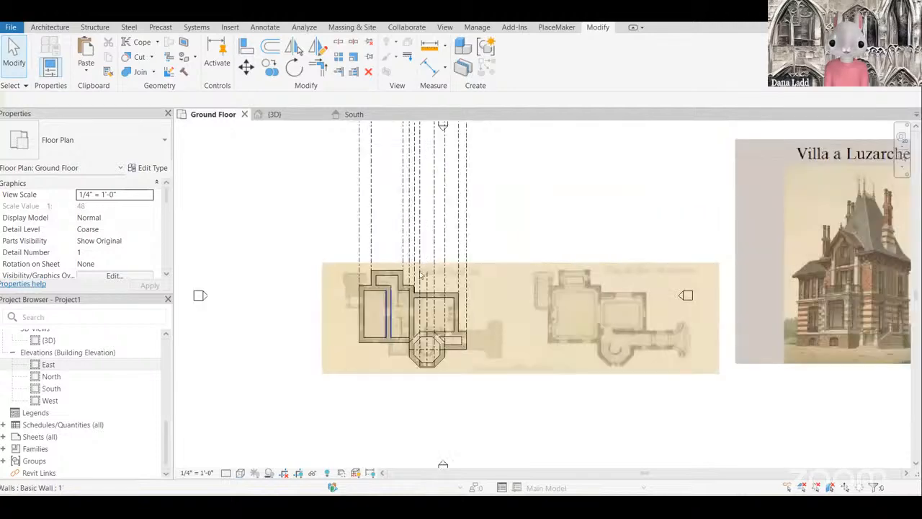
pyautogui.scroll(3, 405, 220)
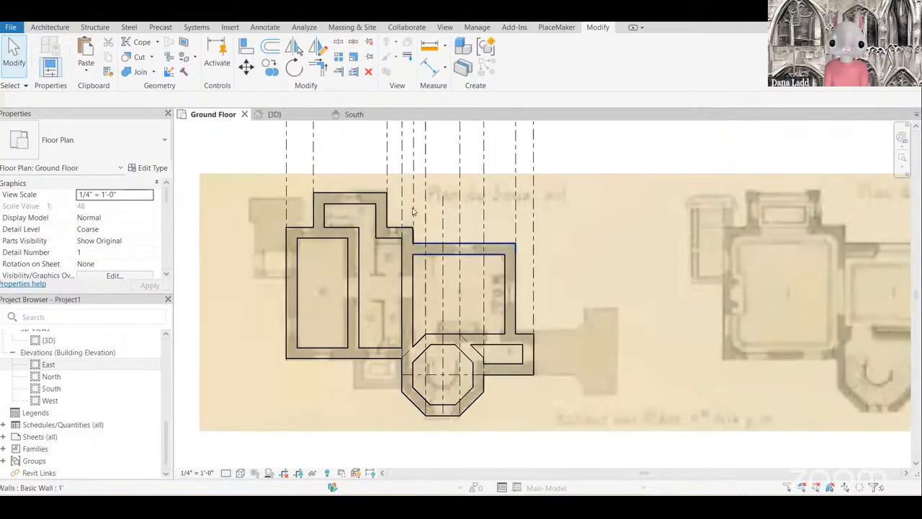
pyautogui.scroll(4, 446, 245)
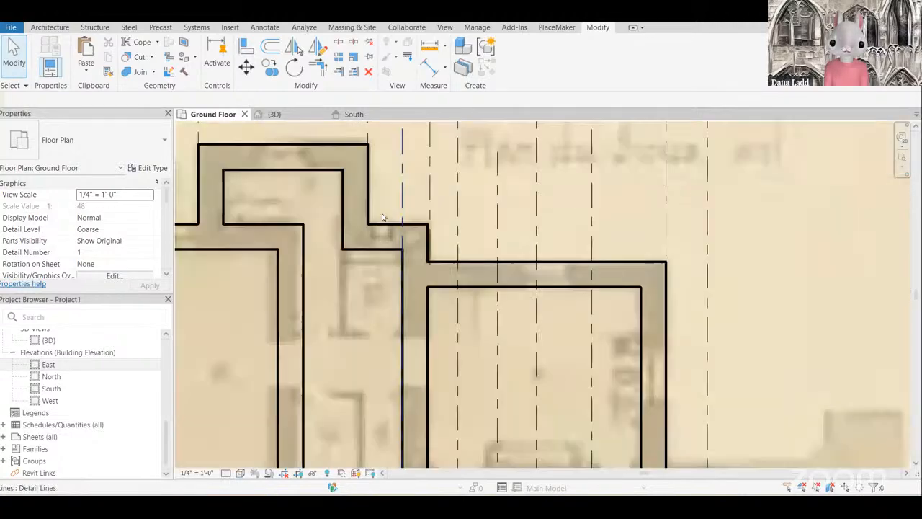
pyautogui.scroll(-1, 435, 312)
pyautogui.scroll(-3, 436, 312)
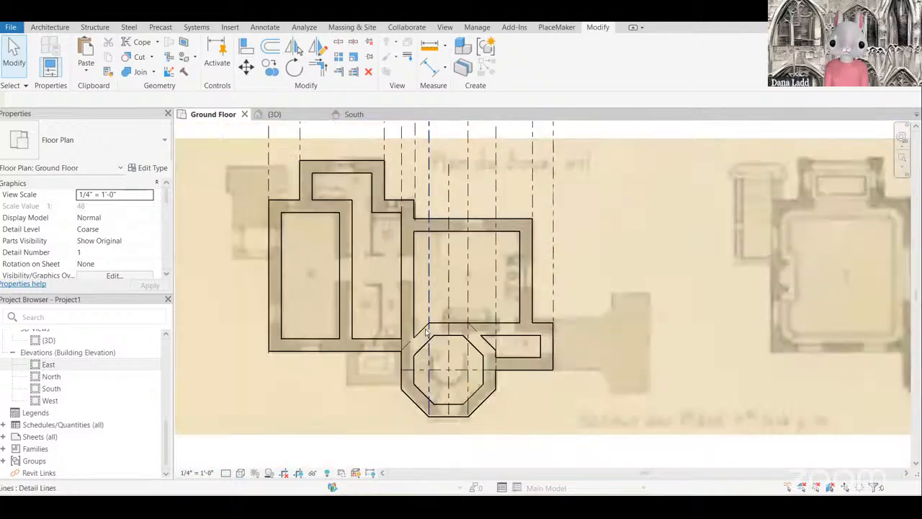
pyautogui.scroll(1, 426, 330)
pyautogui.scroll(-1, 396, 170)
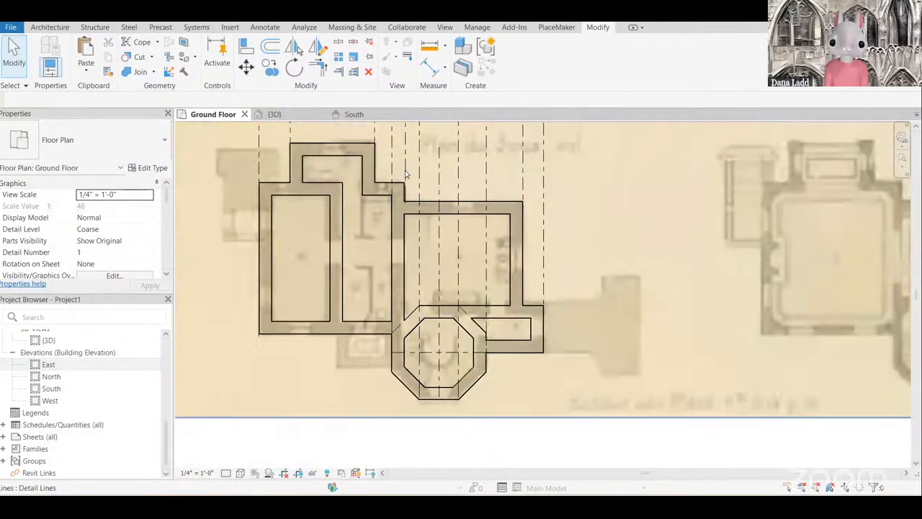
pyautogui.scroll(2, 411, 195)
pyautogui.scroll(-3, 417, 216)
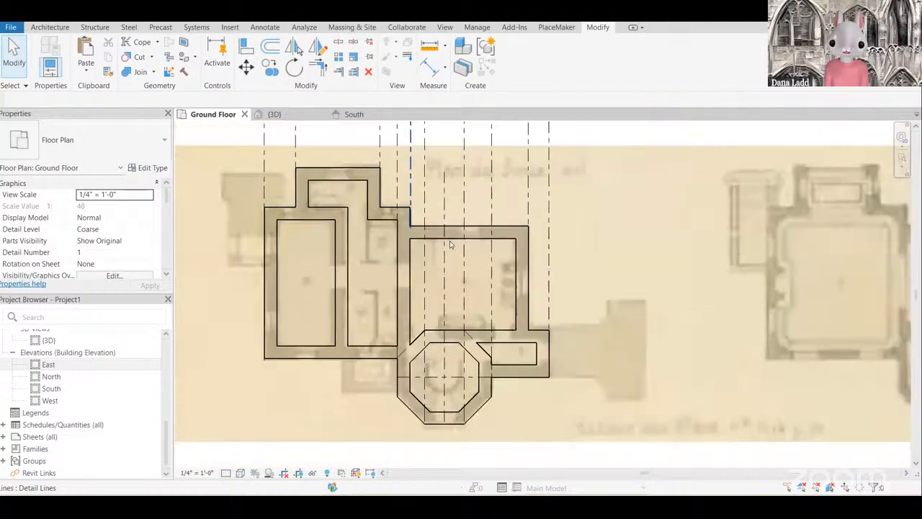
# Step: Align the slightly offset centerline with the outer face of the short wall at the stepped corner beside the large room
pyautogui.click(246, 47)
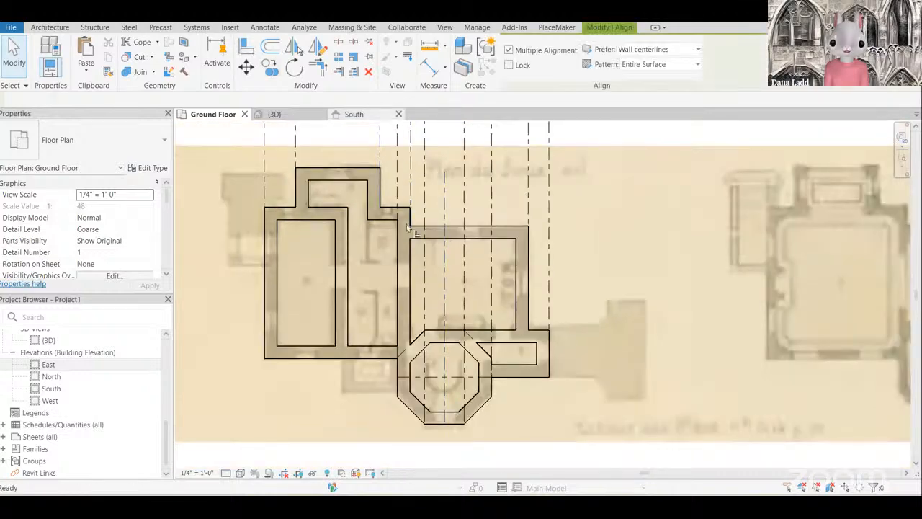
pyautogui.scroll(4, 411, 217)
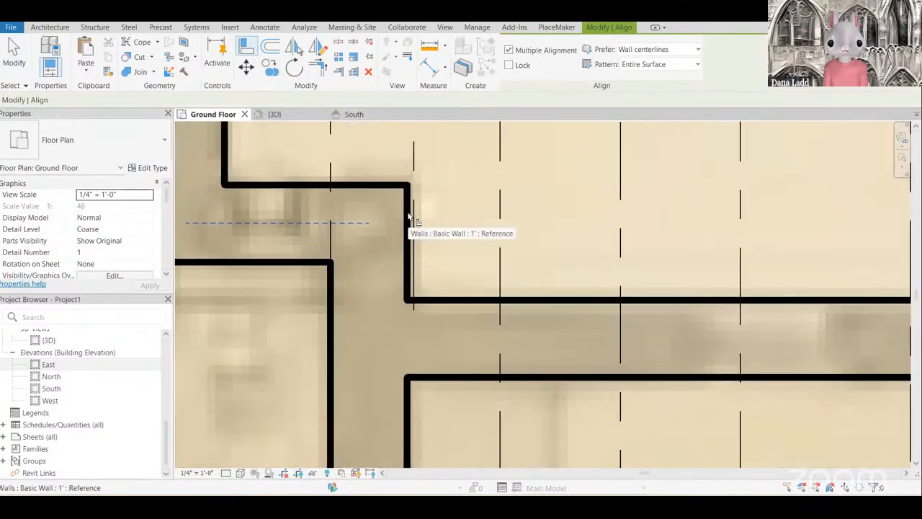
pyautogui.click(409, 216)
pyautogui.scroll(-8, 425, 254)
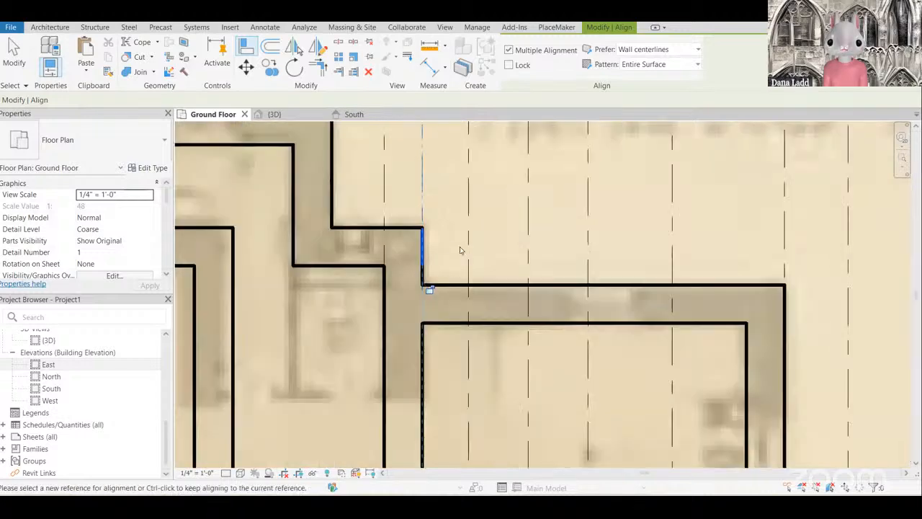
pyautogui.press('Escape')
pyautogui.press('Escape')
pyautogui.scroll(2, 442, 242)
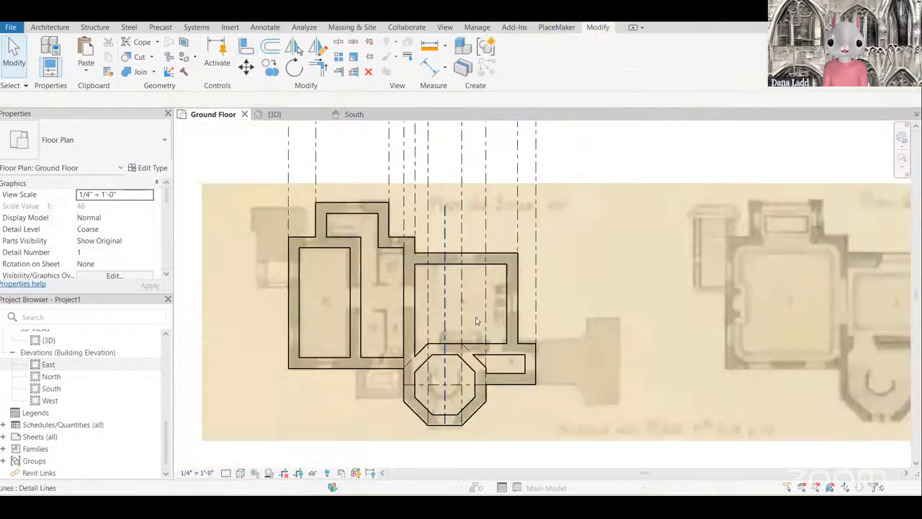
pyautogui.scroll(-3, 485, 313)
pyautogui.scroll(2, 484, 313)
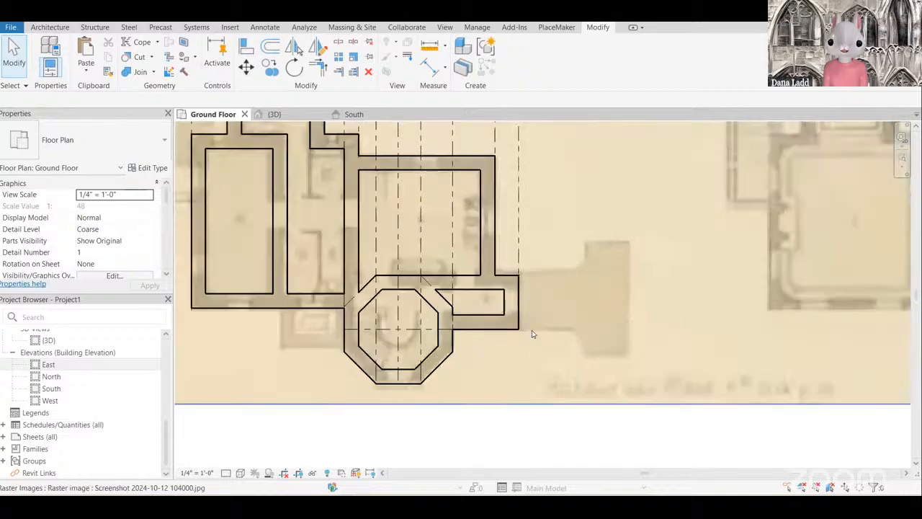
# Step: Examine in the South elevation how the remaining centerlines match the edges of the facade, tower and side annex
pyautogui.scroll(-1, 505, 325)
pyautogui.scroll(-3, 447, 357)
pyautogui.scroll(4, 438, 366)
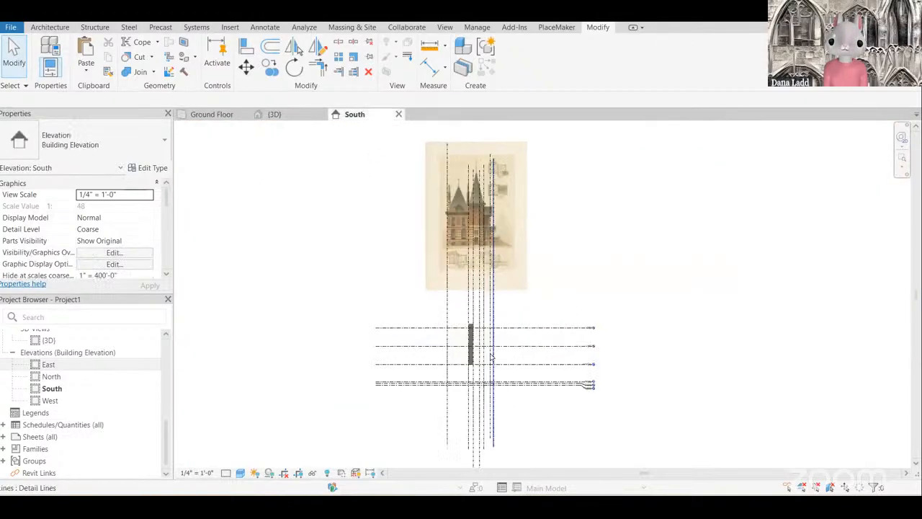
pyautogui.scroll(4, 492, 292)
pyautogui.scroll(4, 473, 281)
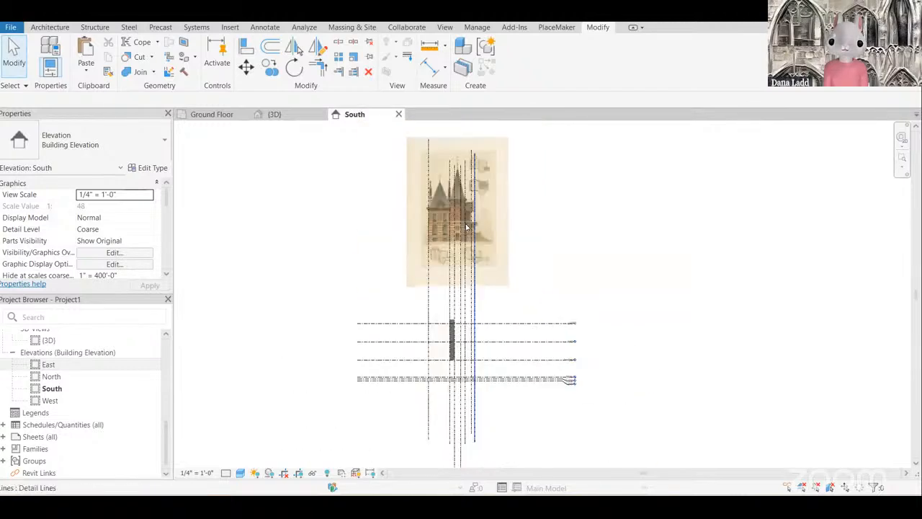
pyautogui.scroll(4, 469, 256)
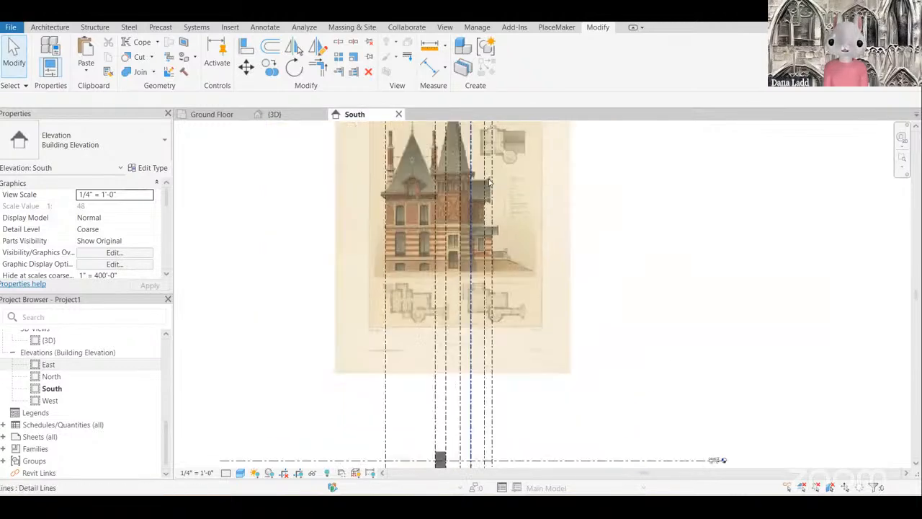
pyautogui.click(472, 242)
pyautogui.scroll(2, 479, 243)
pyautogui.press('Escape')
pyautogui.scroll(4, 472, 238)
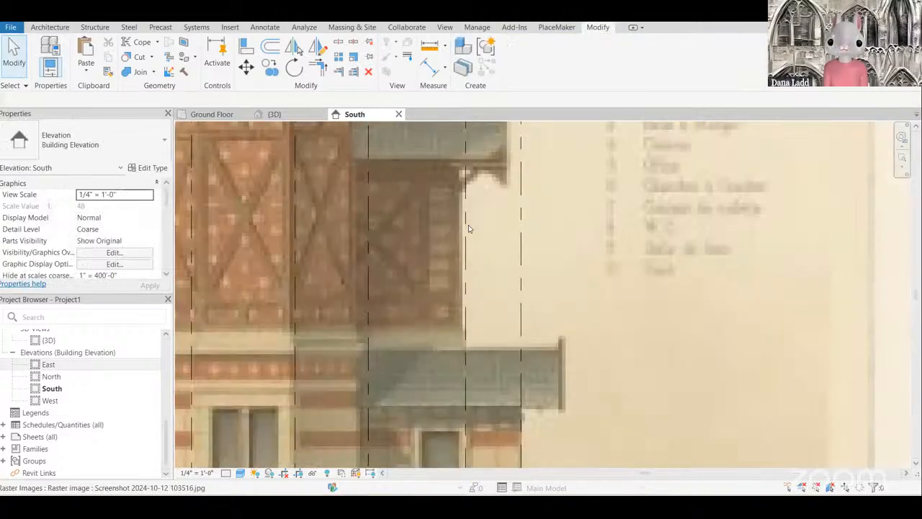
pyautogui.scroll(-5, 494, 296)
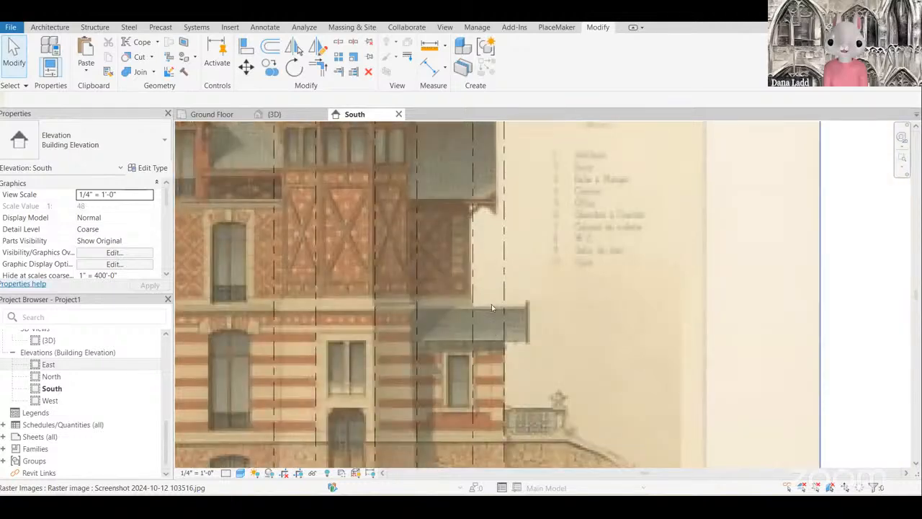
pyautogui.scroll(-3, 494, 273)
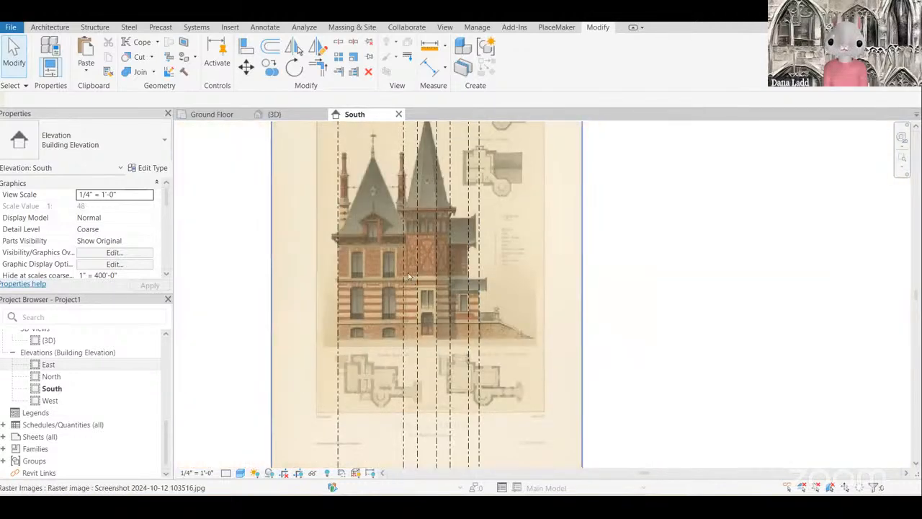
# Step: Compare the centerlines running down from the elevation image with the edges of the modelled walls below it
pyautogui.scroll(-6, 428, 274)
pyautogui.scroll(8, 432, 371)
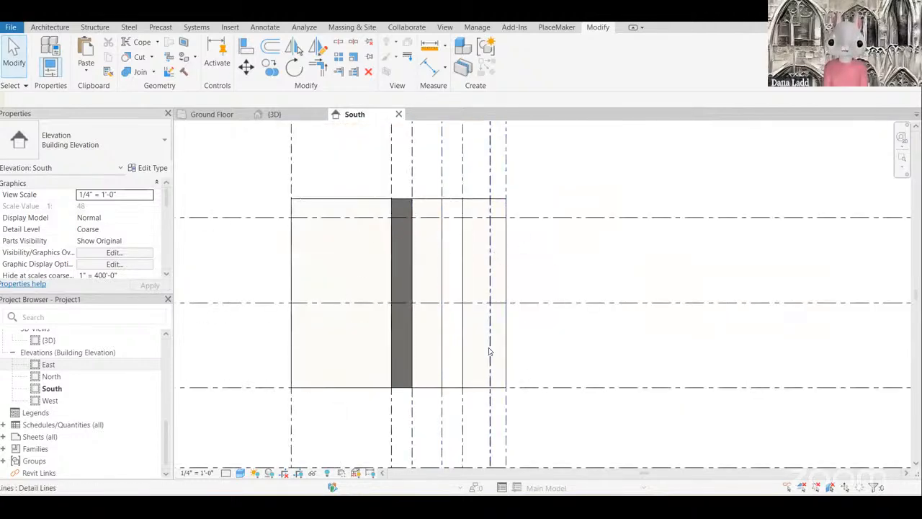
pyautogui.scroll(-3, 482, 357)
pyautogui.scroll(-2, 480, 363)
pyautogui.scroll(5, 501, 219)
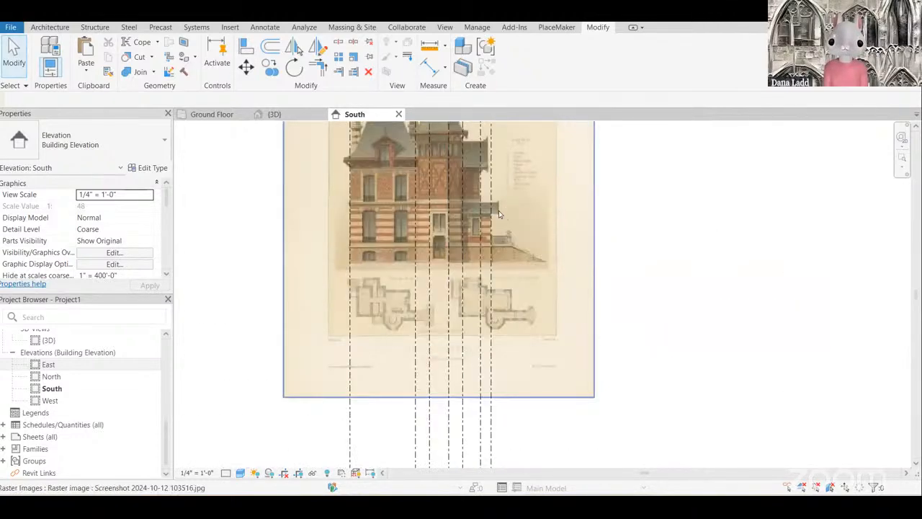
pyautogui.scroll(-3, 499, 217)
pyautogui.scroll(3, 482, 295)
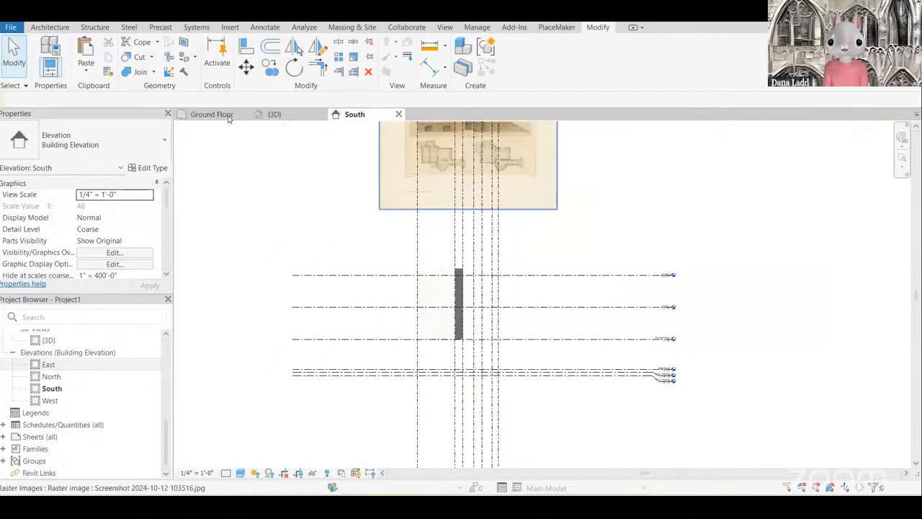
# Step: Cut a rectangular wall opening about 1'-7" wide in the Ground Floor plan's outer west wall, about 1'-8" from its north end
pyautogui.hotkey('ctrl', 'Tab')
pyautogui.scroll(-3, 332, 237)
pyautogui.scroll(3, 366, 311)
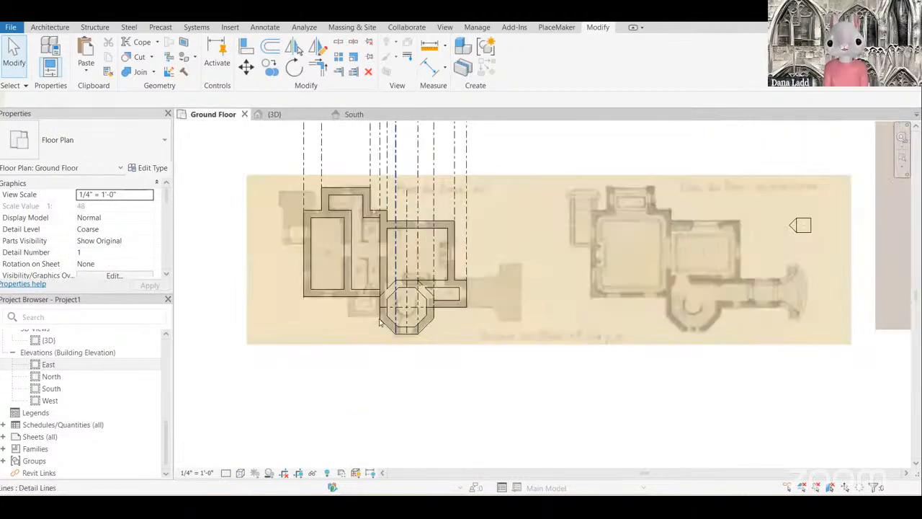
pyautogui.scroll(-4, 381, 326)
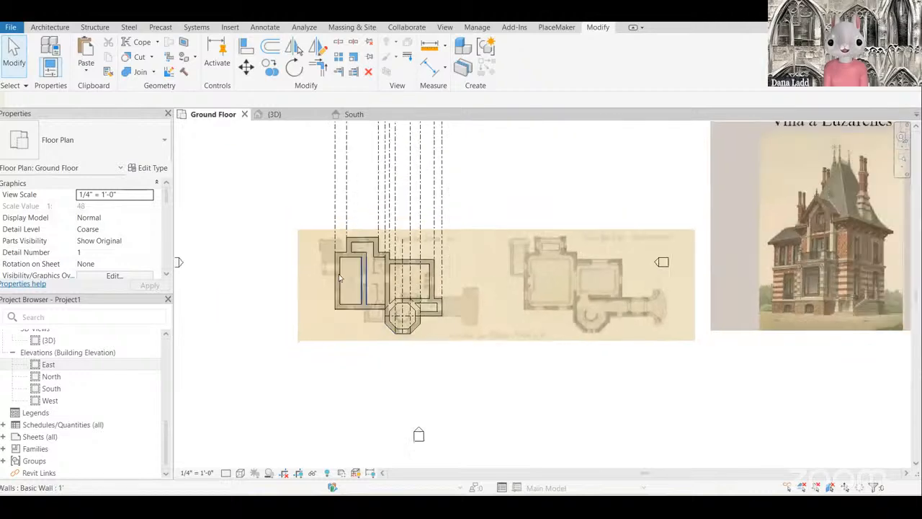
pyautogui.scroll(7, 359, 278)
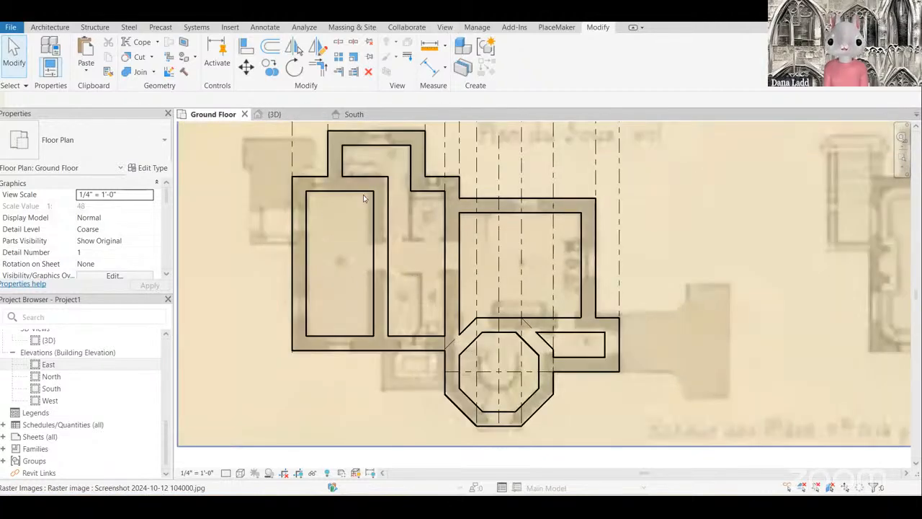
pyautogui.click(301, 223)
pyautogui.click(611, 65)
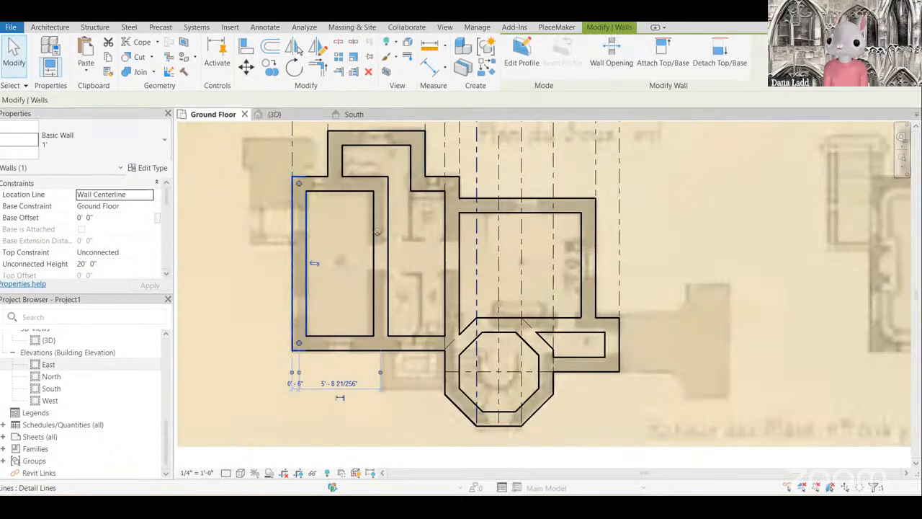
pyautogui.click(300, 209)
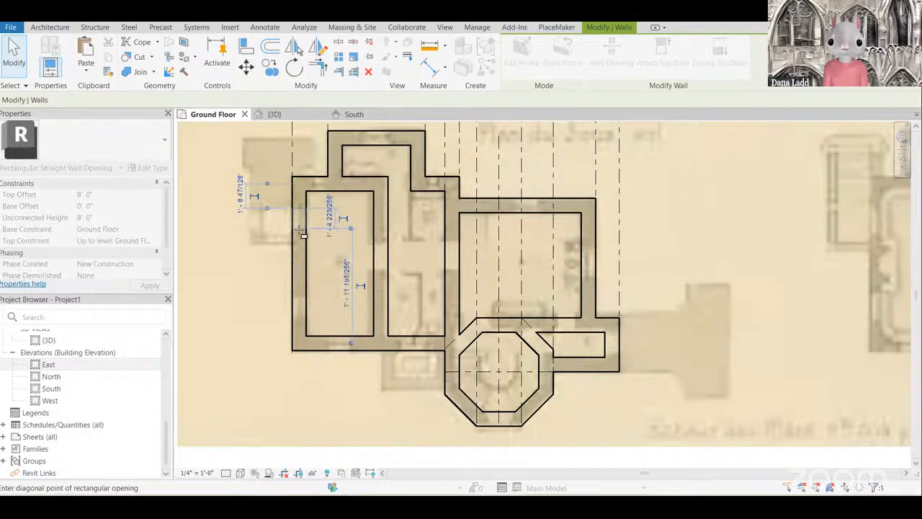
pyautogui.click(305, 233)
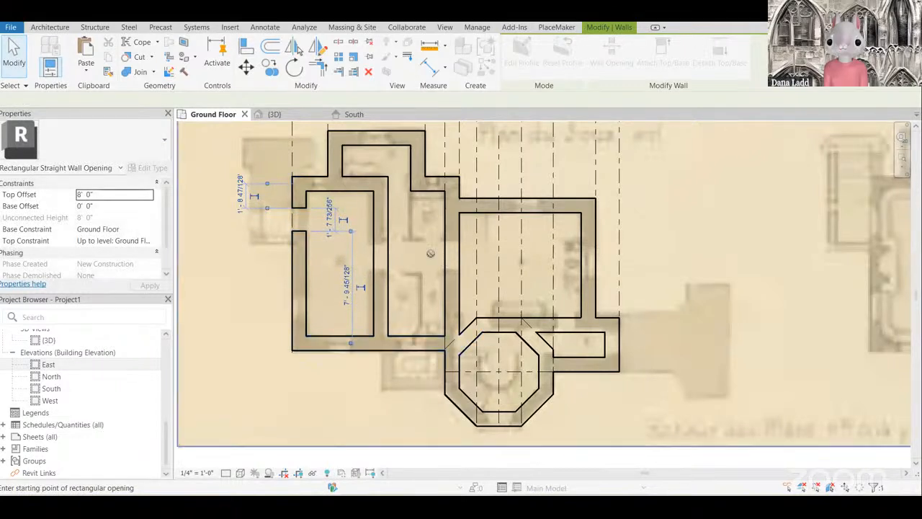
pyautogui.scroll(-1, 390, 238)
pyautogui.scroll(1, 396, 238)
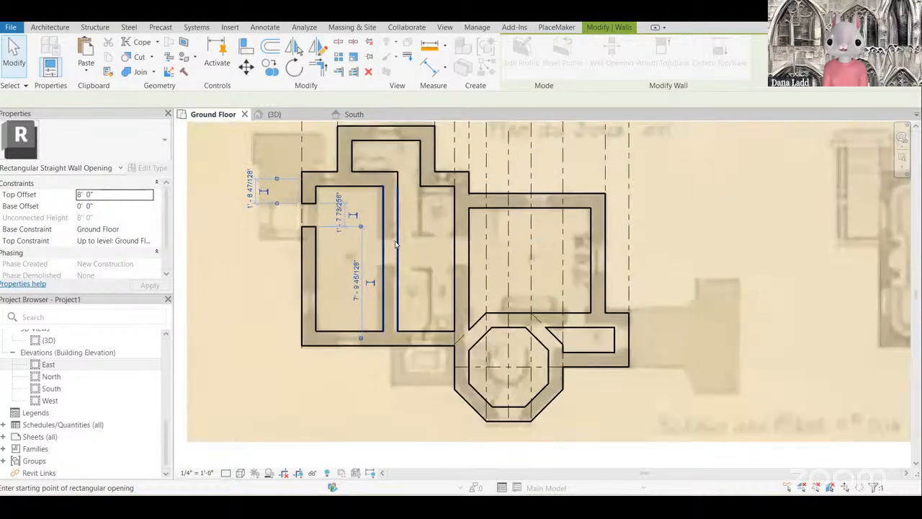
# Step: Cut a rectangular opening about 1'-10" wide in the interior wall east of the west room, about 4' from its north end
pyautogui.press('Escape')
pyautogui.click(395, 249)
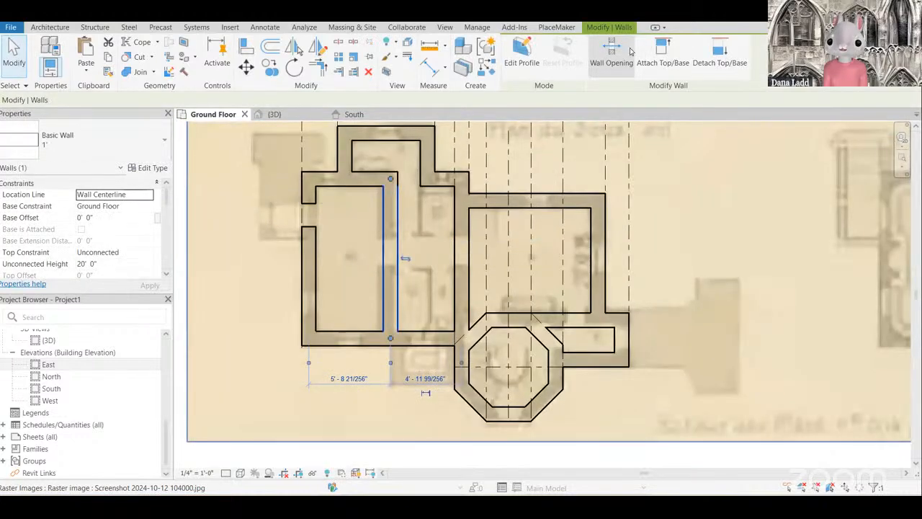
pyautogui.click(623, 51)
pyautogui.click(394, 237)
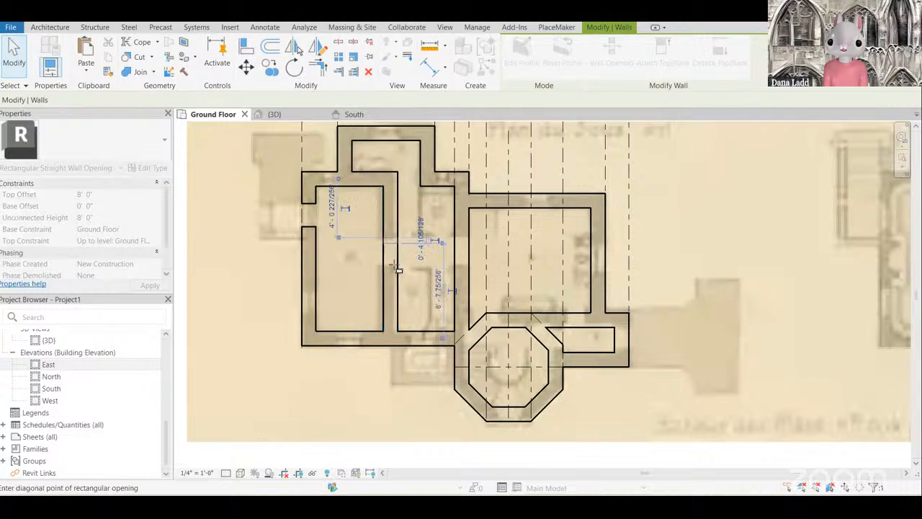
pyautogui.click(393, 264)
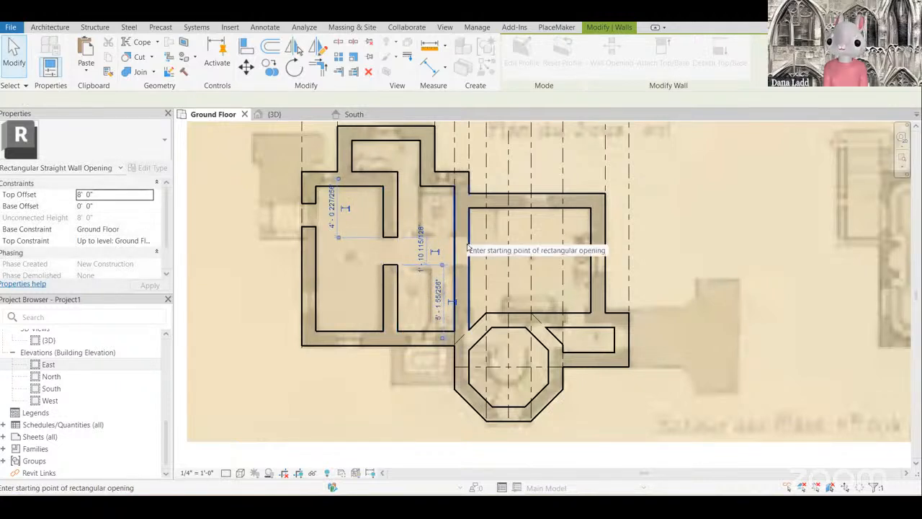
# Step: Cut a rectangular opening about 2' wide in the large room's west wall, roughly in line with the opening in the neighbouring interior wall
pyautogui.press('Escape')
pyautogui.click(468, 248)
pyautogui.click(610, 52)
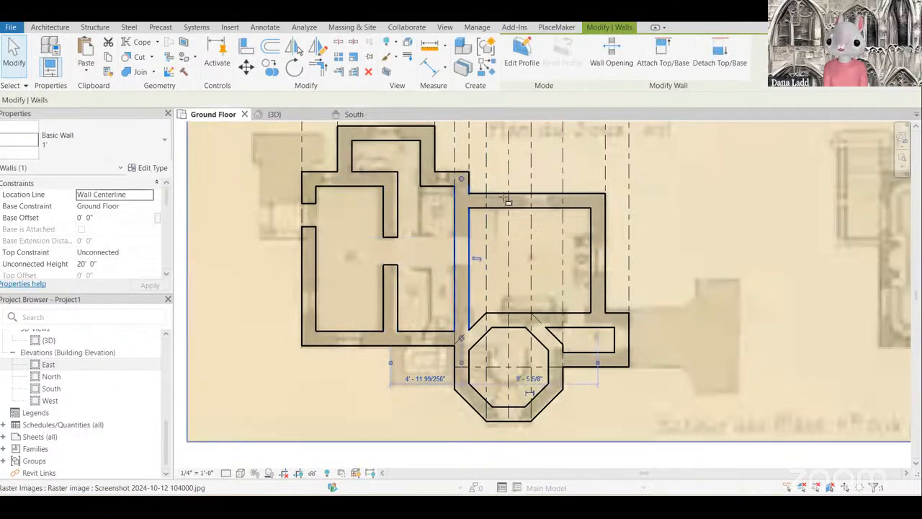
pyautogui.click(469, 238)
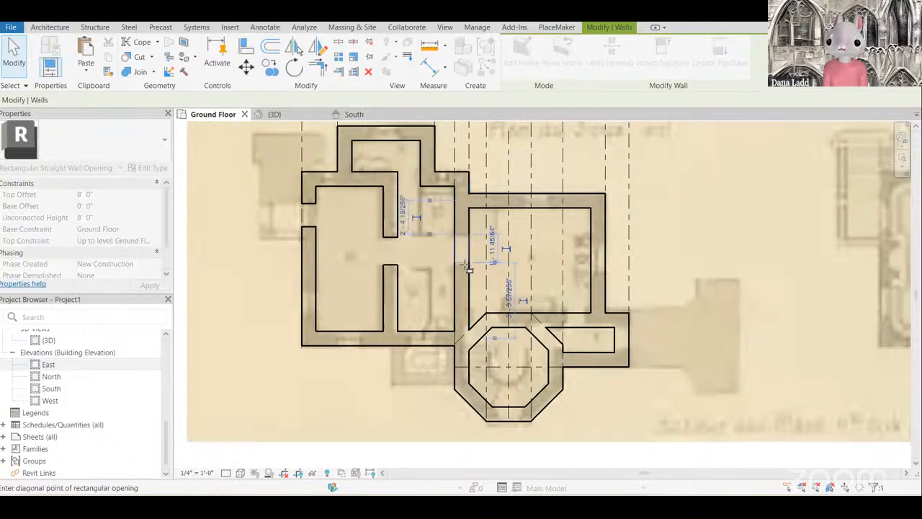
pyautogui.click(467, 265)
pyautogui.press('Escape')
# Step: Try to cut a rectangular opening about 1'-6" wide at the west end of the octagon's north wall
pyautogui.scroll(-1, 519, 285)
pyautogui.scroll(3, 598, 326)
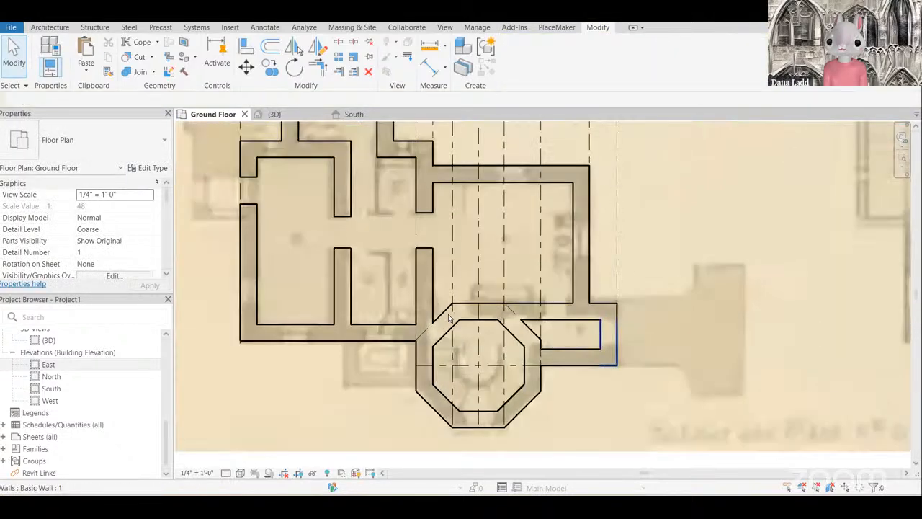
pyautogui.click(487, 306)
pyautogui.scroll(-3, 504, 278)
pyautogui.scroll(2, 488, 305)
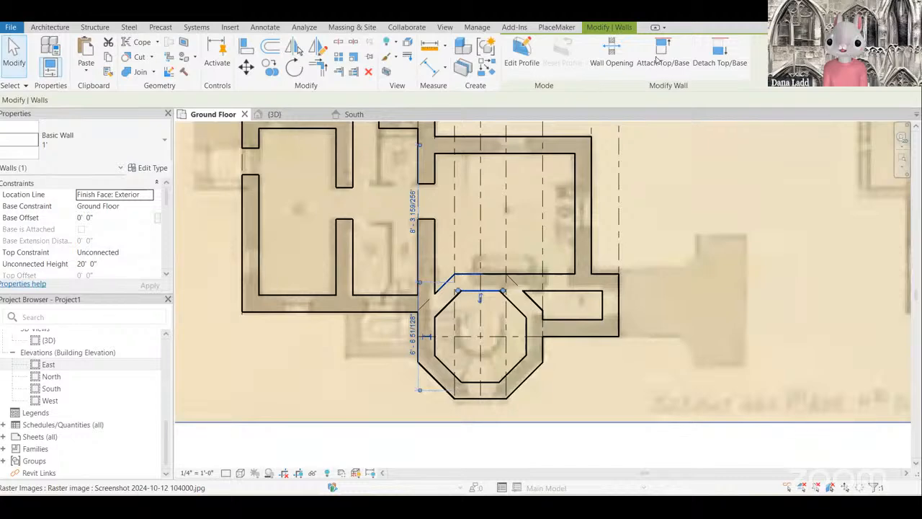
pyautogui.scroll(2, 485, 304)
pyautogui.click(611, 52)
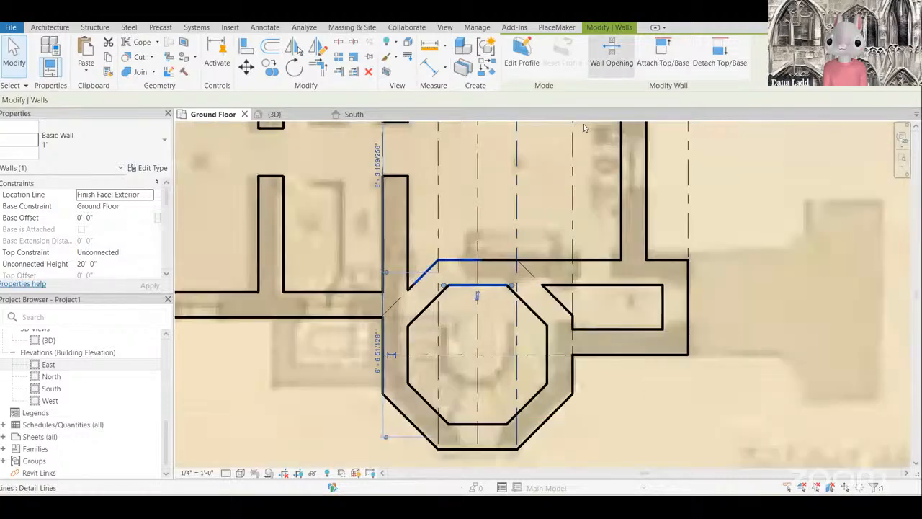
pyautogui.click(467, 266)
pyautogui.click(425, 294)
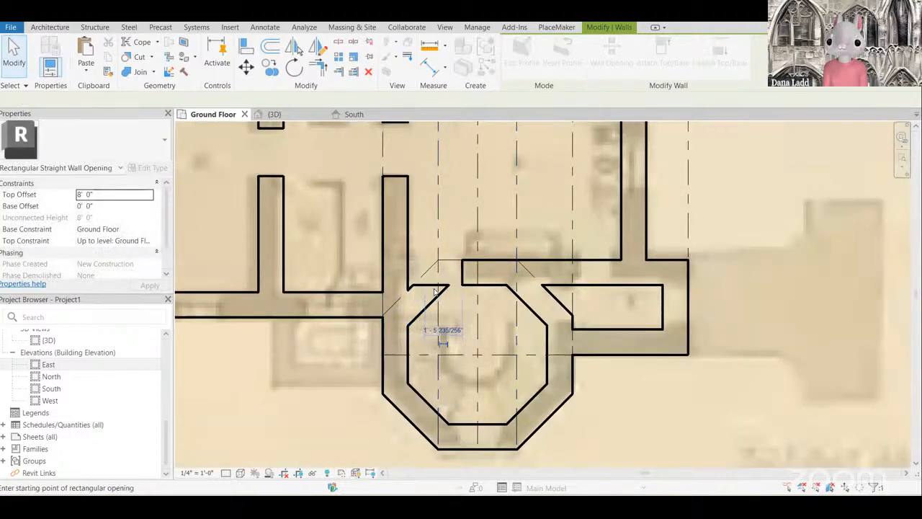
pyautogui.scroll(-3, 433, 313)
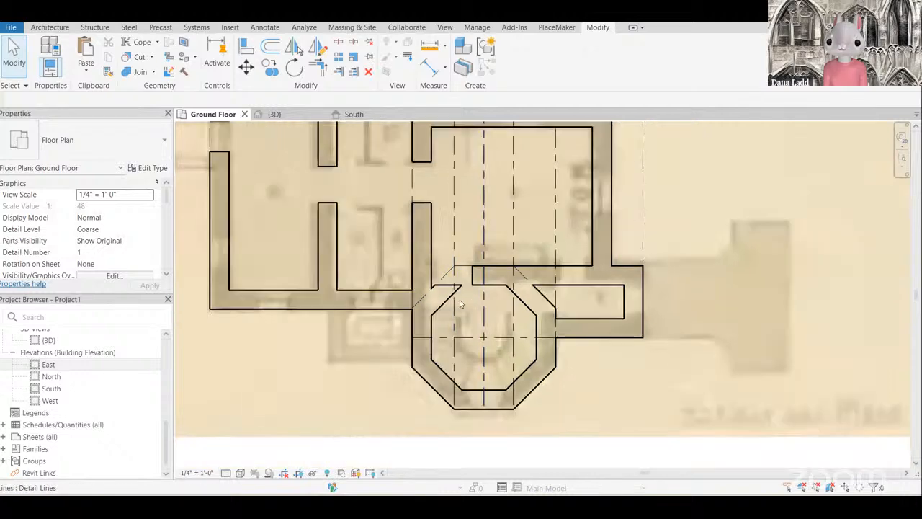
# Step: Try to cut a rectangular opening across the octagon's northwest diagonal wall, between the tower and the large room
pyautogui.scroll(2, 443, 321)
pyautogui.click(448, 323)
pyautogui.scroll(2, 393, 325)
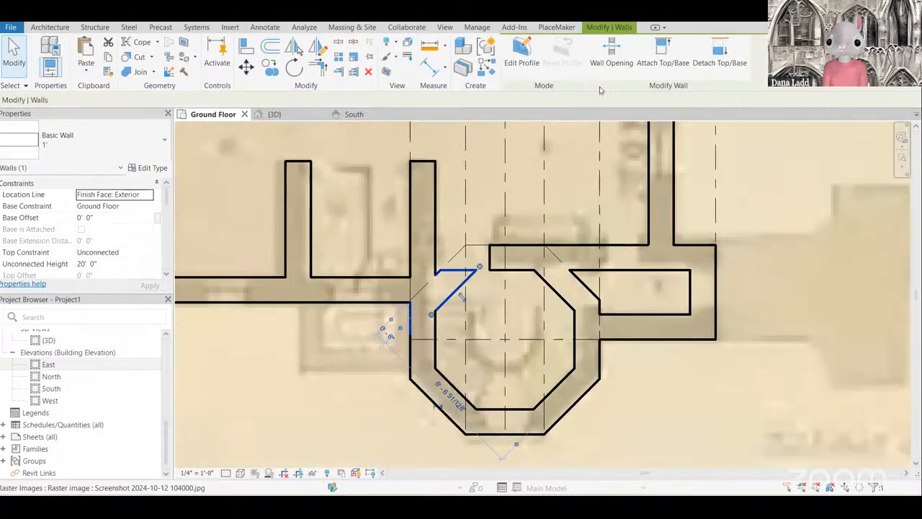
pyautogui.click(438, 265)
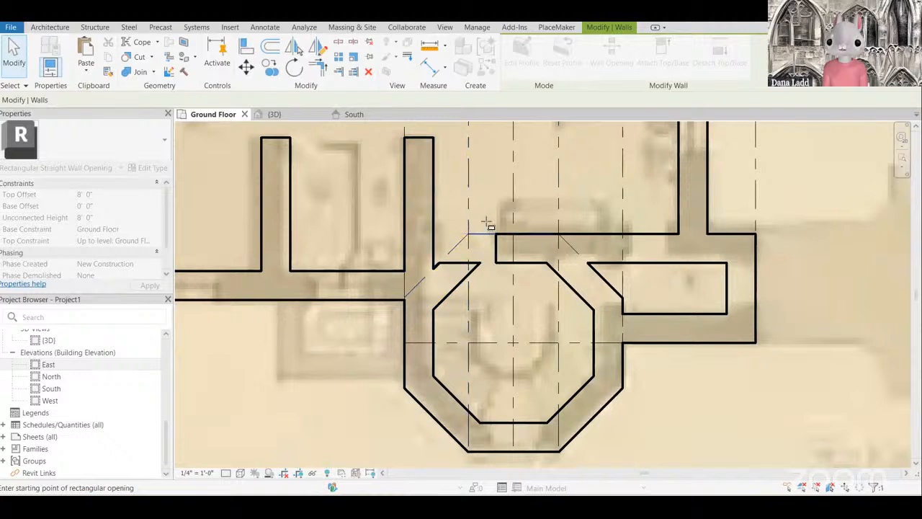
pyautogui.click(477, 276)
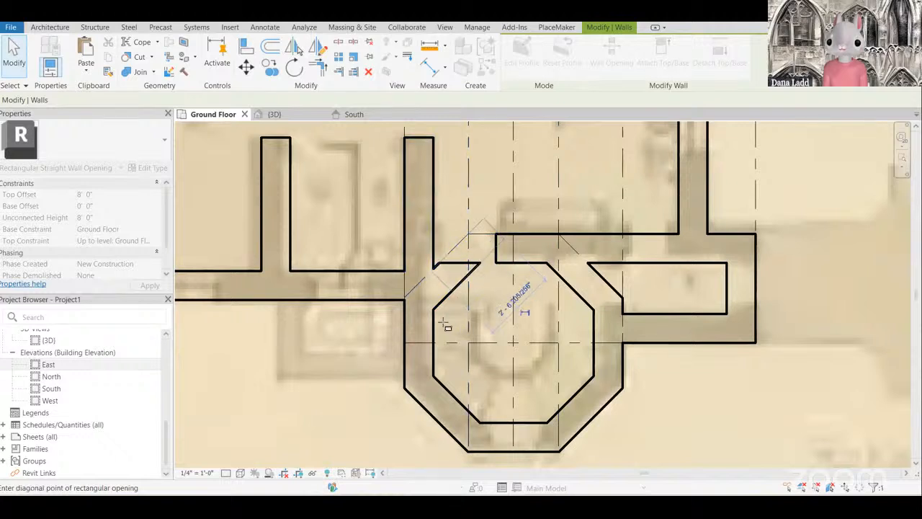
pyautogui.click(445, 325)
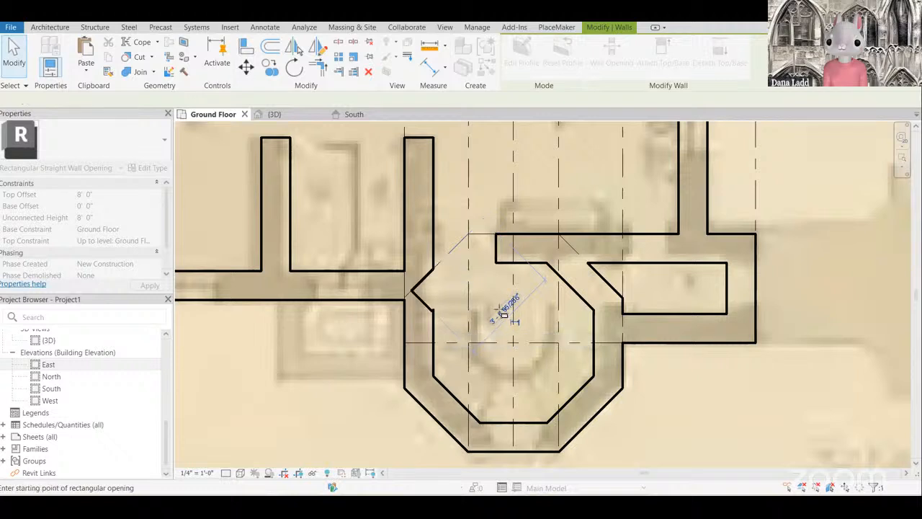
pyautogui.press('Escape')
pyautogui.press('Escape')
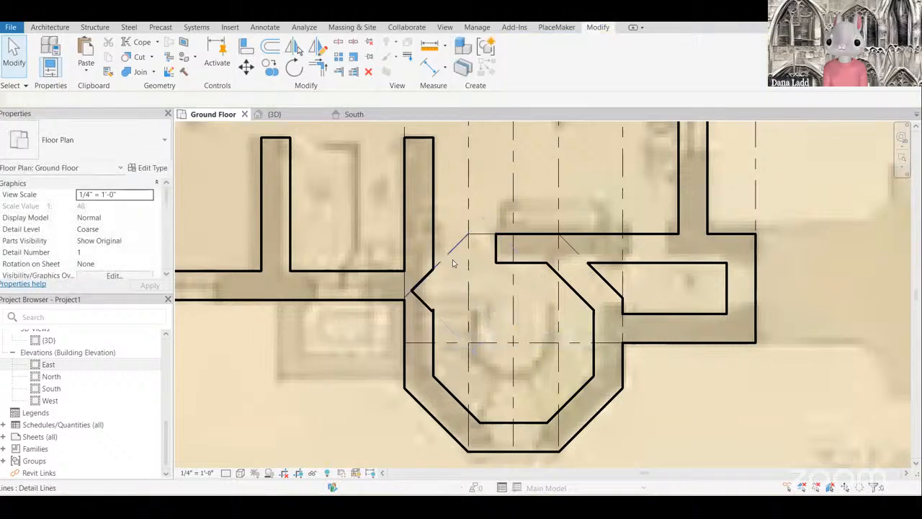
# Step: Stretch the diagonal wall's opening southwest to about 3'-6" wide
pyautogui.click(452, 297)
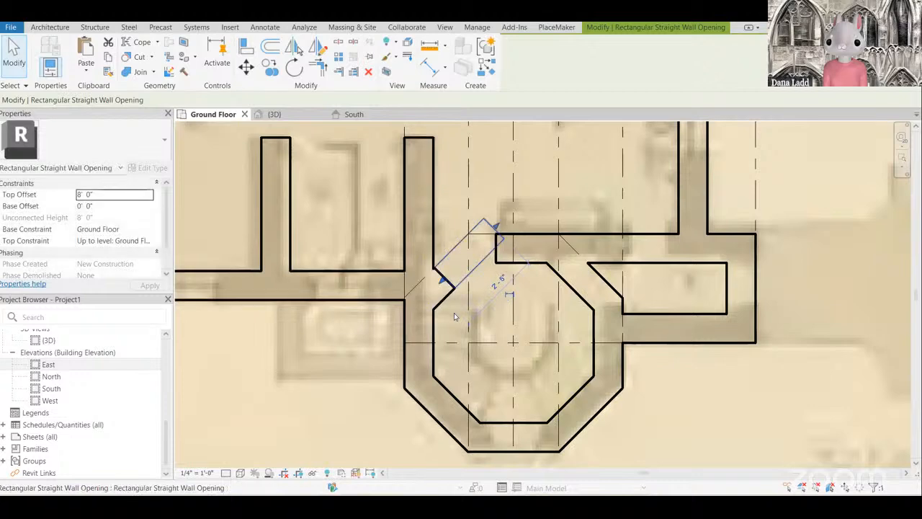
pyautogui.press('Escape')
pyautogui.click(449, 288)
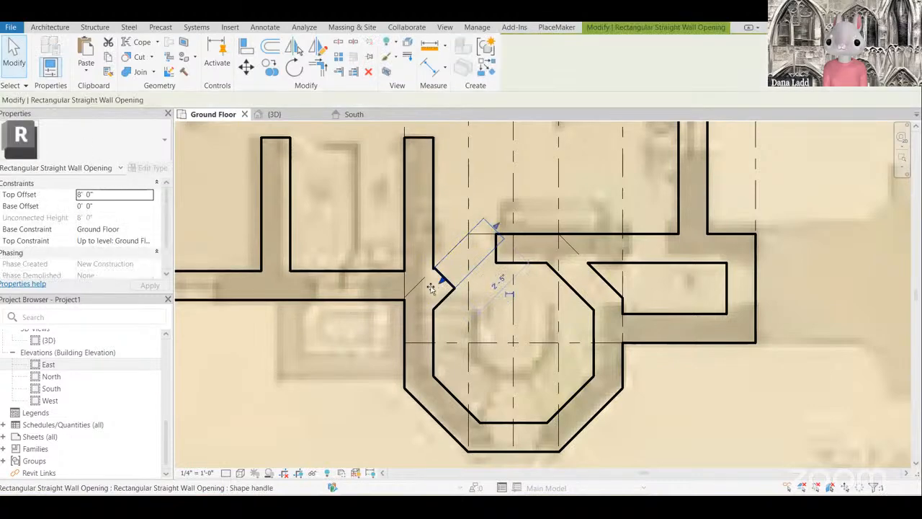
pyautogui.moveTo(422, 299); pyautogui.dragTo(422, 299)
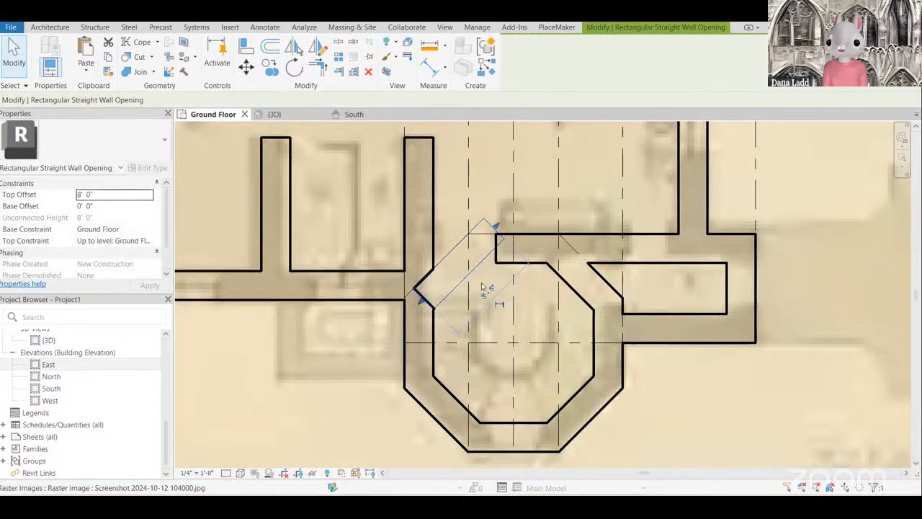
pyautogui.press('Escape')
# Step: Remove the openings cut in the octagon's north and northwest walls
pyautogui.click(482, 236)
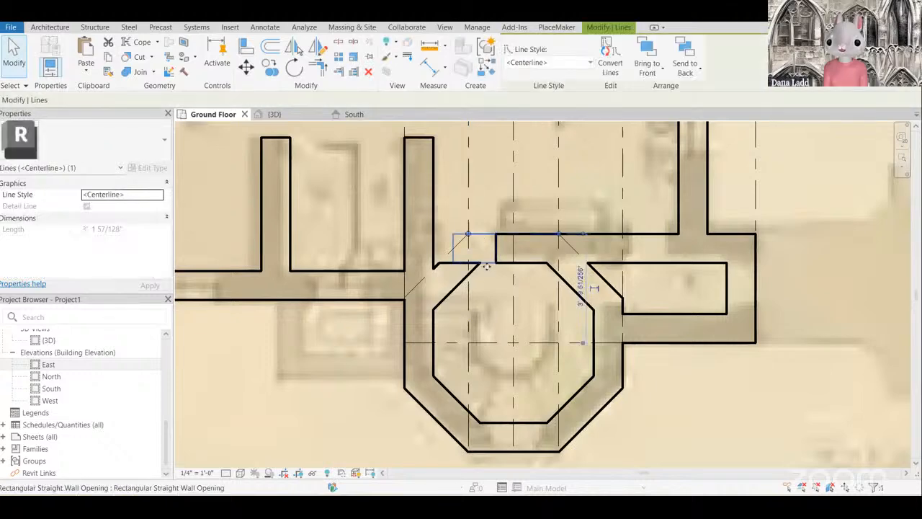
pyautogui.click(483, 263)
pyautogui.press('Delete')
pyautogui.scroll(-2, 469, 240)
pyautogui.scroll(1, 475, 306)
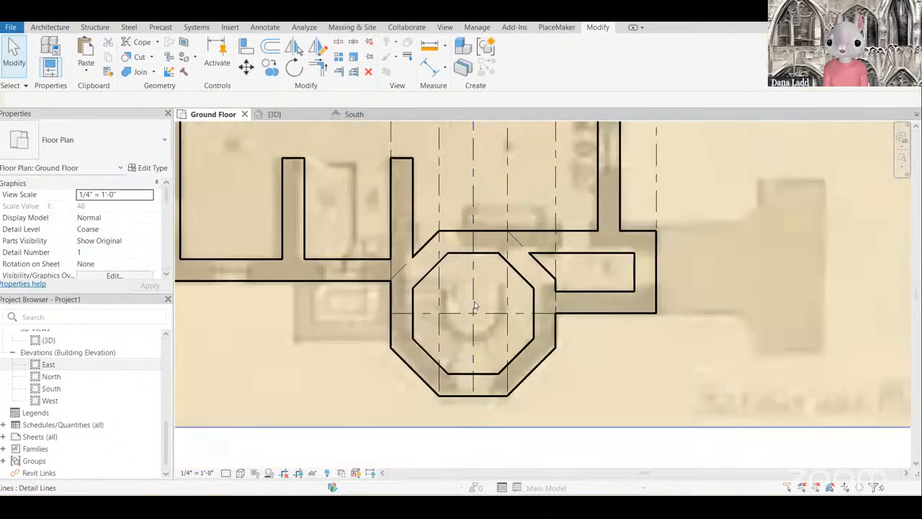
# Step: Cut a rectangular opening about 1'-5" wide in the north wall of the small annex, just west of the large room's east wall
pyautogui.scroll(-2, 475, 288)
pyautogui.scroll(3, 521, 267)
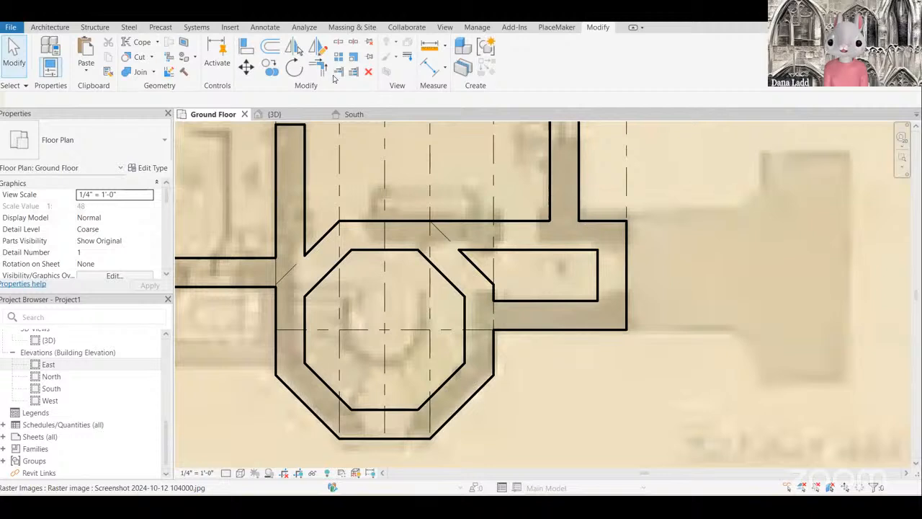
pyautogui.click(497, 240)
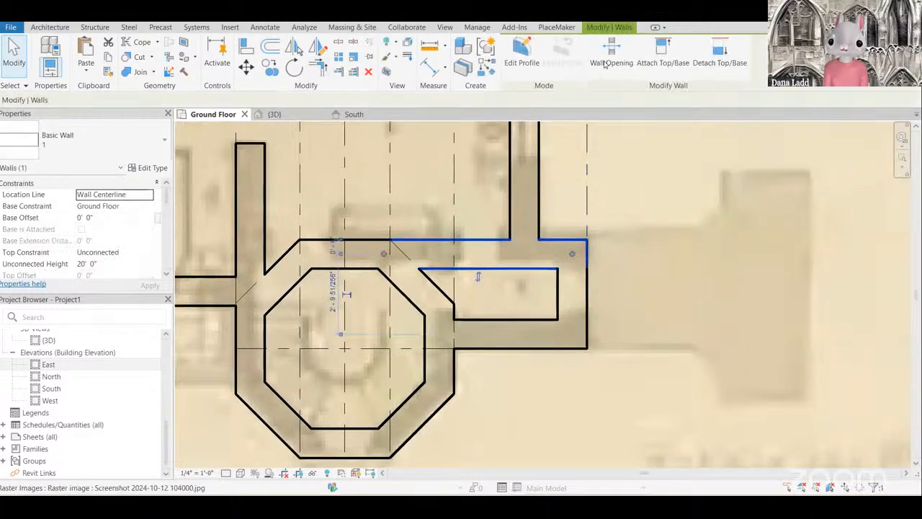
pyautogui.click(458, 240)
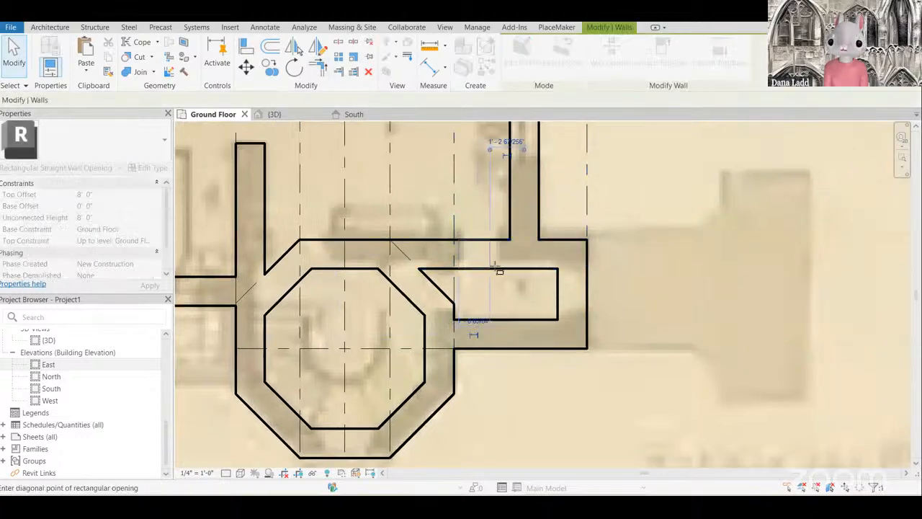
pyautogui.click(504, 272)
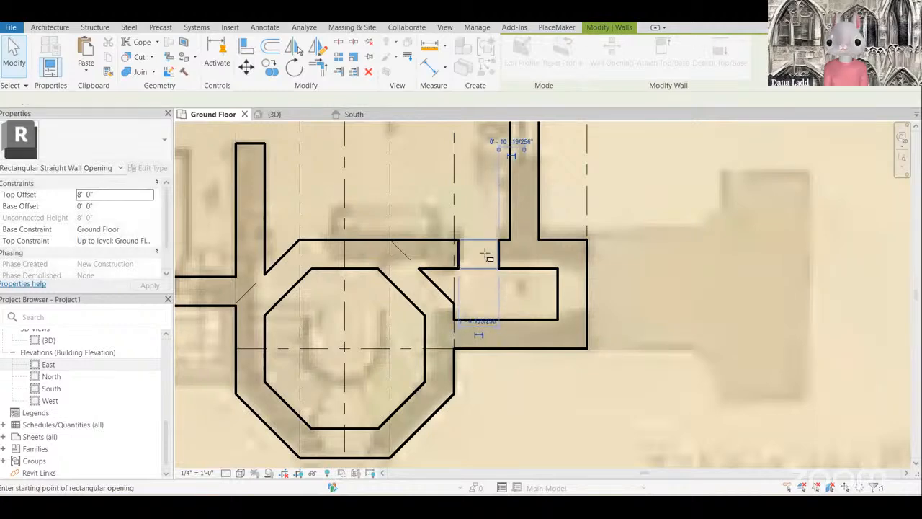
pyautogui.moveTo(484, 300); pyautogui.dragTo(488, 311, button='middle')
pyautogui.press('Escape')
# Step: Measure the width of the annex's north wall opening with an aligned dimension, without placing it
pyautogui.press('d')
pyautogui.press('i')
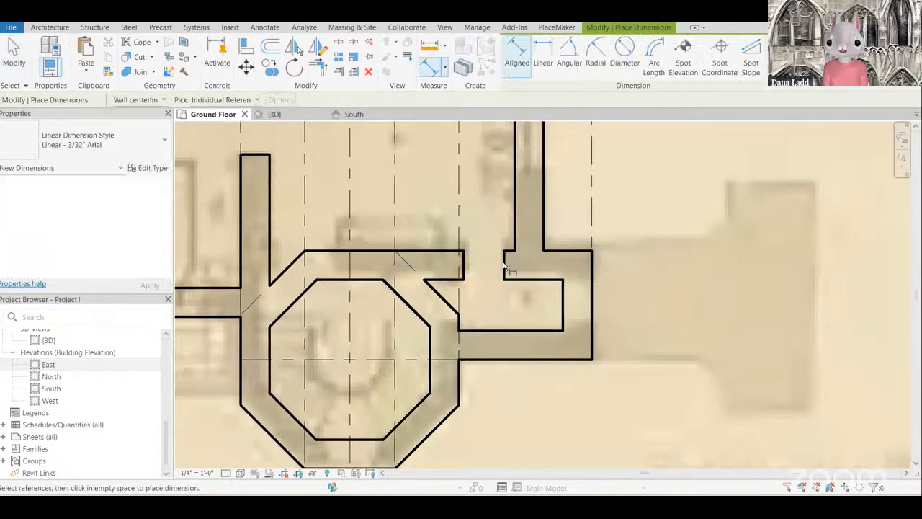
pyautogui.scroll(1, 505, 266)
pyautogui.click(505, 266)
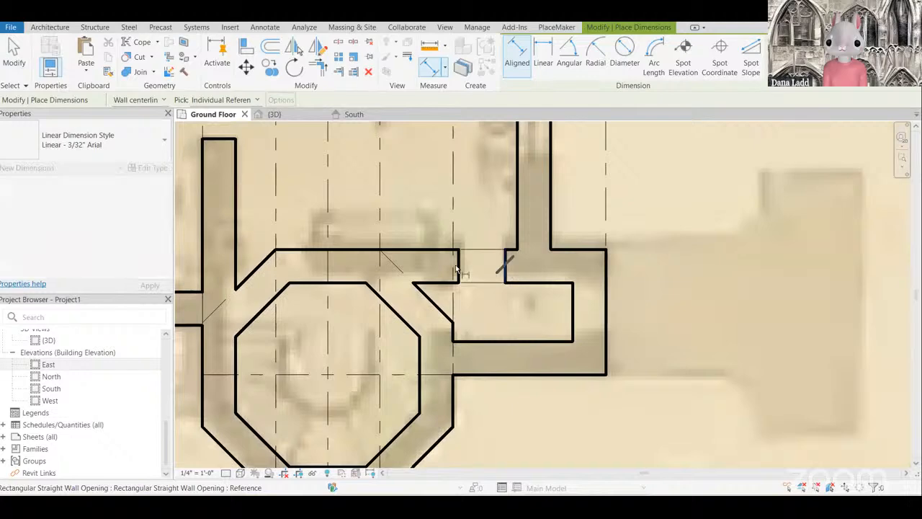
pyautogui.click(459, 265)
pyautogui.scroll(-3, 486, 299)
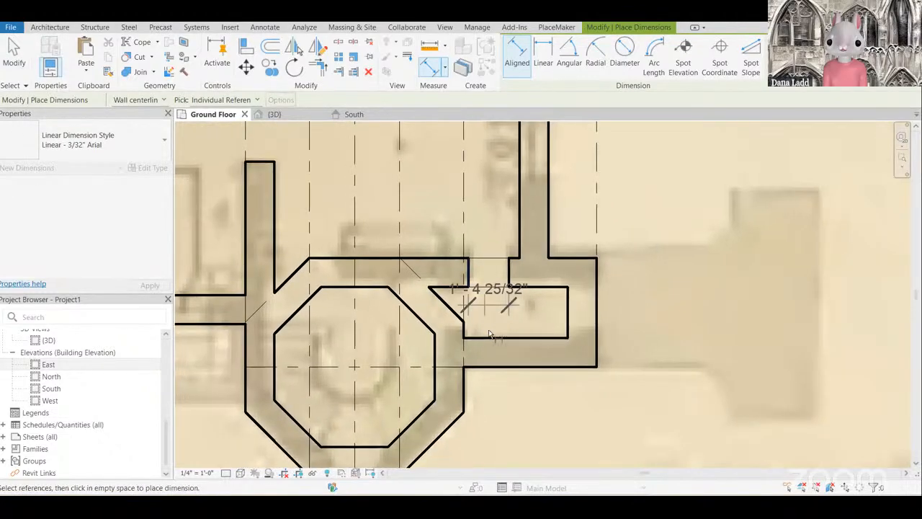
pyautogui.scroll(-3, 500, 325)
pyautogui.scroll(5, 500, 325)
pyautogui.press('Escape')
pyautogui.press('Escape')
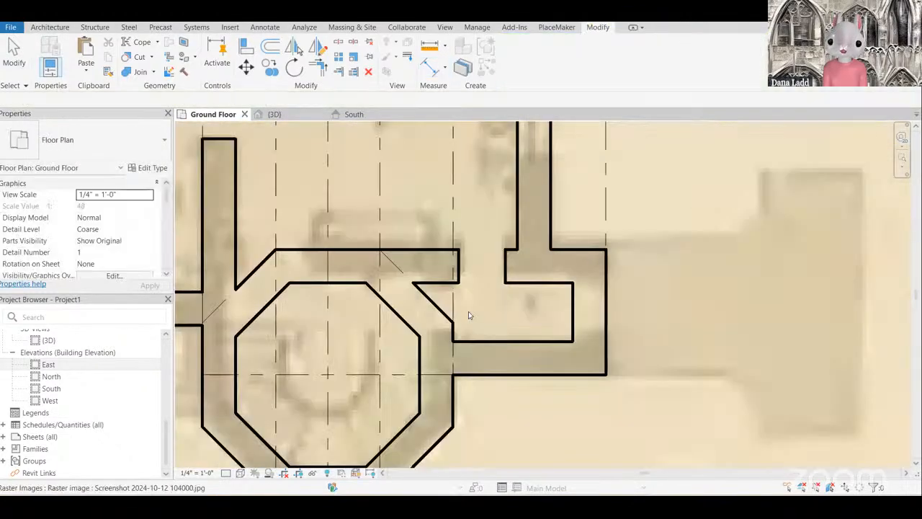
# Step: Select the modelled walls, their centerlines and the plan image together with the elevation image above them
pyautogui.scroll(-5, 454, 341)
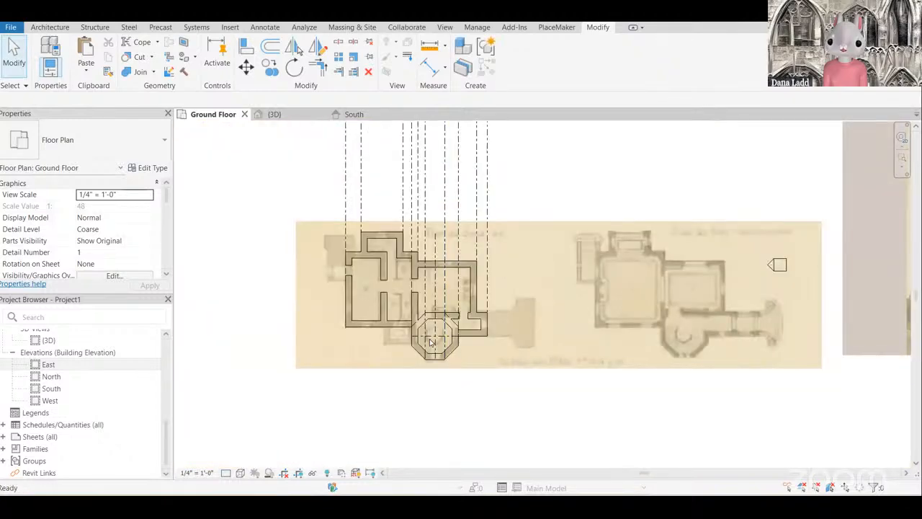
pyautogui.scroll(-6, 449, 361)
pyautogui.scroll(2, 452, 374)
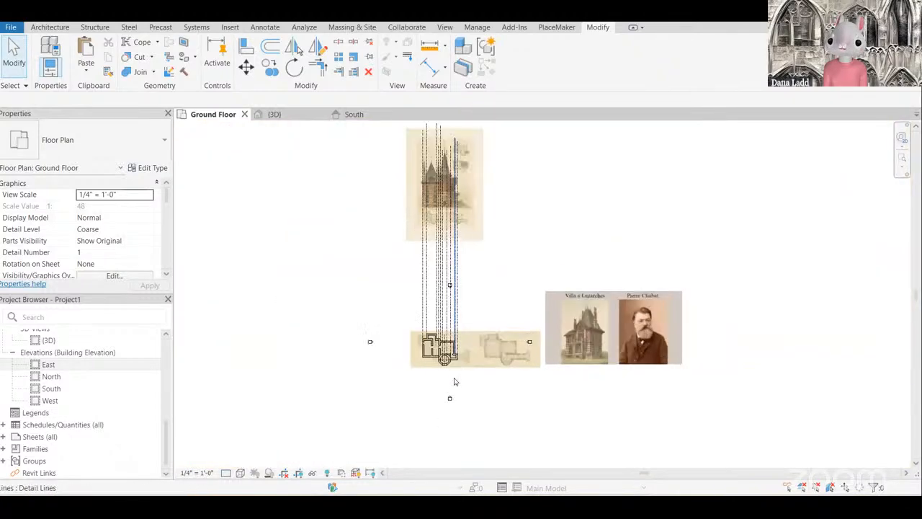
pyautogui.scroll(4, 443, 364)
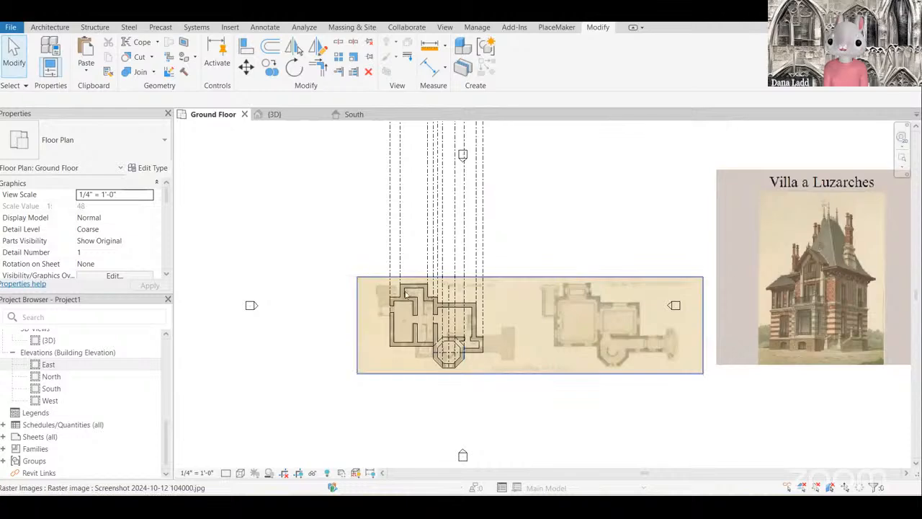
pyautogui.moveTo(366, 264); pyautogui.dragTo(361, 260)
pyautogui.moveTo(478, 376); pyautogui.dragTo(478, 376)
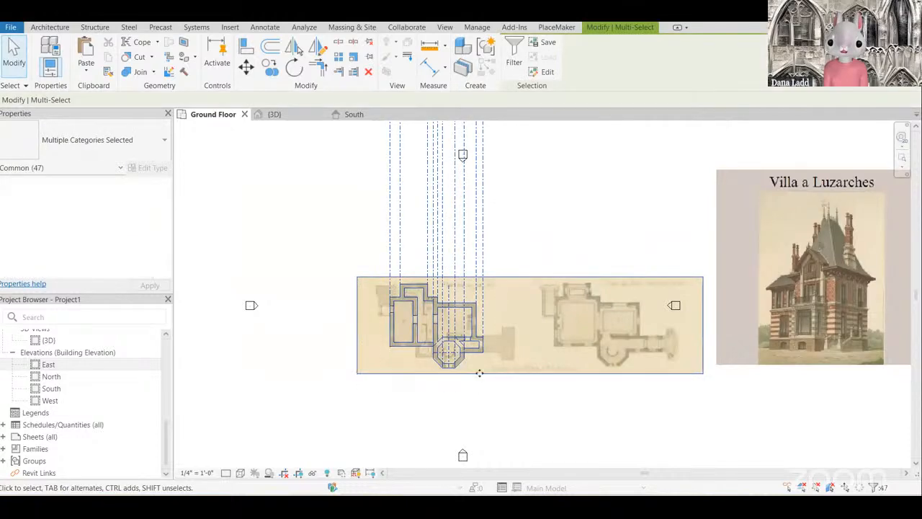
pyautogui.scroll(-5, 479, 370)
pyautogui.scroll(1, 502, 227)
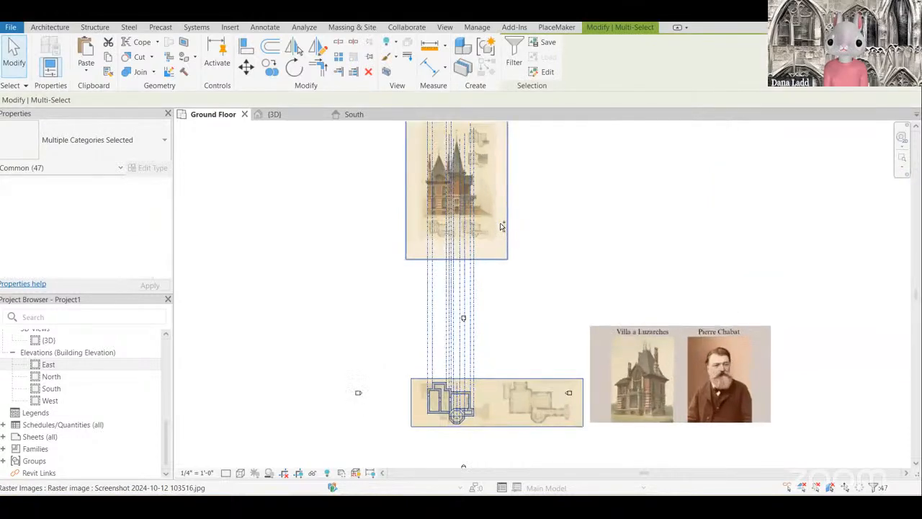
pyautogui.keyDown('ctrl'); pyautogui.click(504, 249); pyautogui.keyUp('ctrl')
pyautogui.scroll(-1, 482, 362)
pyautogui.moveTo(496, 415); pyautogui.dragTo(509, 362, button='middle')
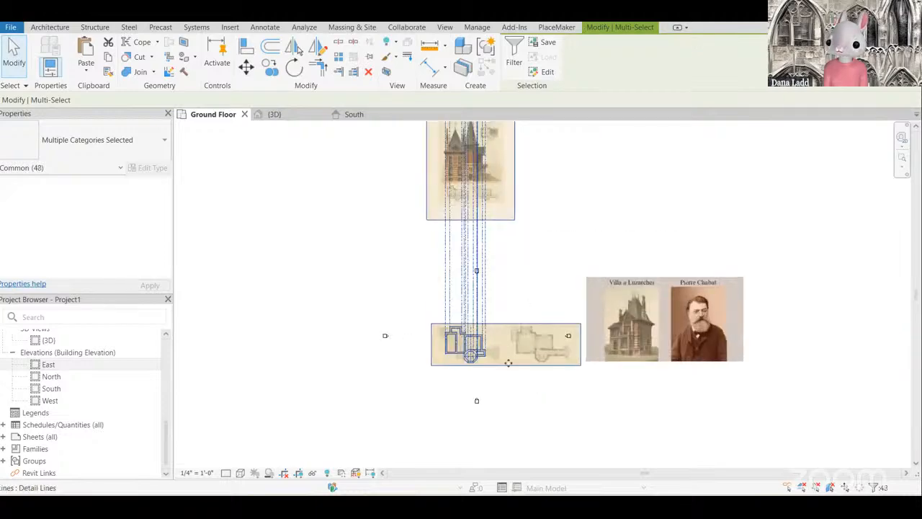
# Step: Reselect the modelled walls with their centerlines and plan image, and add the elevation image above to the selection
pyautogui.scroll(2, 490, 355)
pyautogui.moveTo(510, 399); pyautogui.dragTo(403, 294)
pyautogui.scroll(3, 484, 378)
pyautogui.scroll(-4, 476, 180)
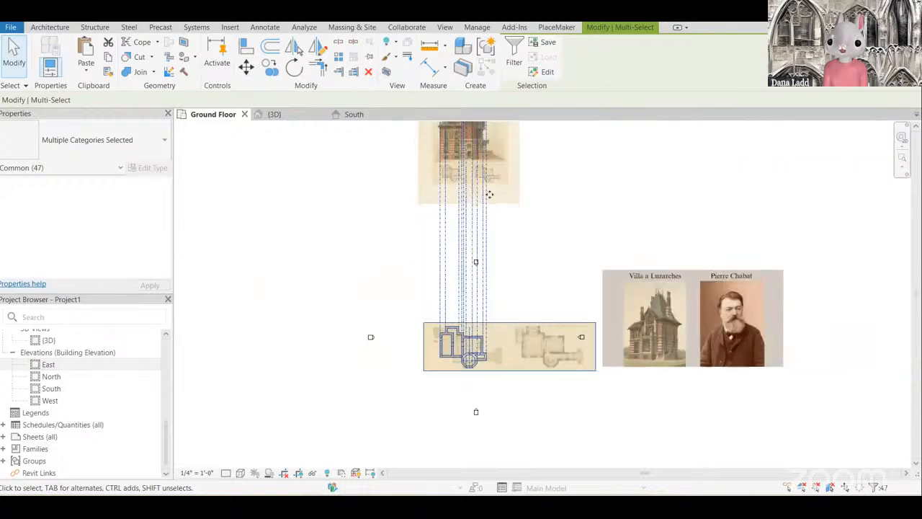
pyautogui.scroll(-2, 507, 264)
pyautogui.scroll(2, 493, 185)
pyautogui.keyDown('ctrl'); pyautogui.click(509, 252); pyautogui.keyUp('ctrl')
pyautogui.scroll(3, 482, 381)
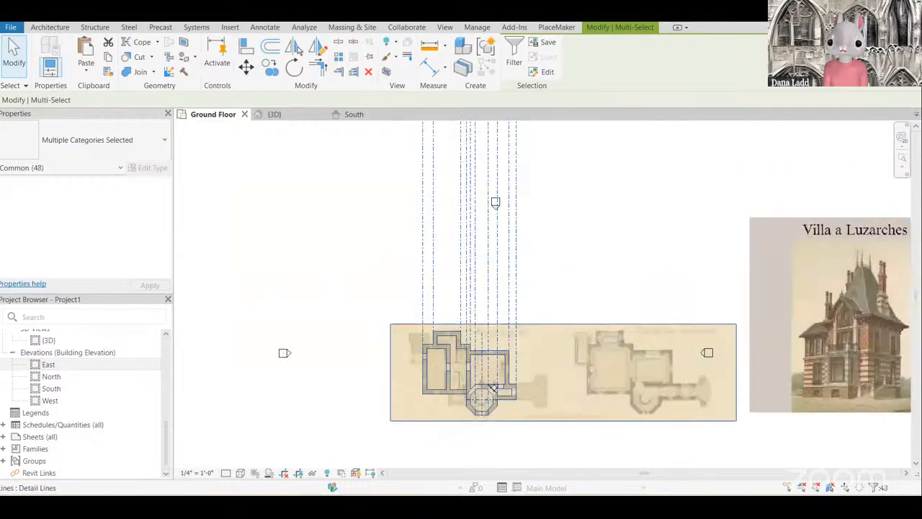
pyautogui.scroll(1, 492, 387)
pyautogui.scroll(3, 461, 339)
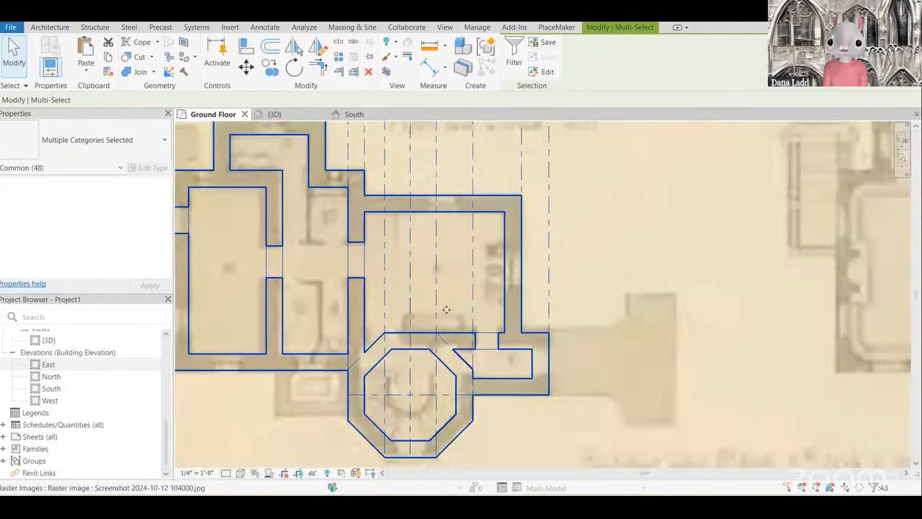
pyautogui.scroll(3, 447, 310)
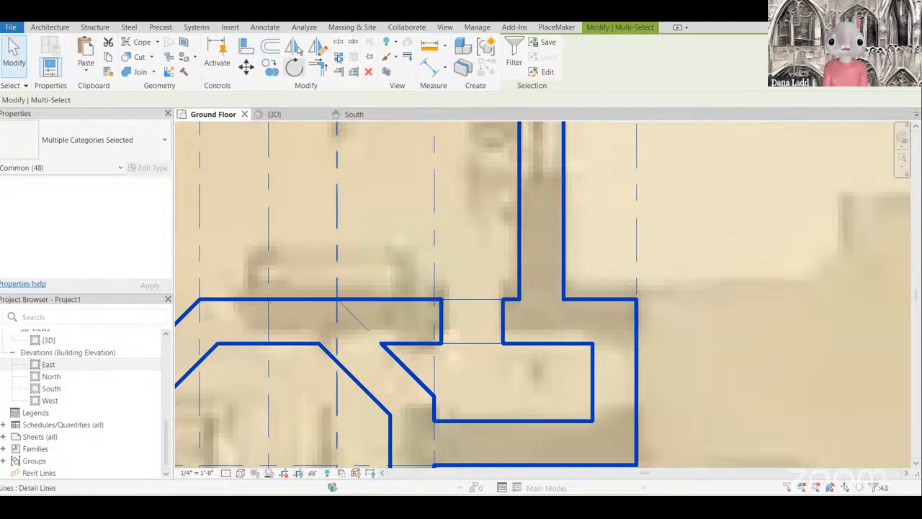
pyautogui.scroll(-1, 442, 304)
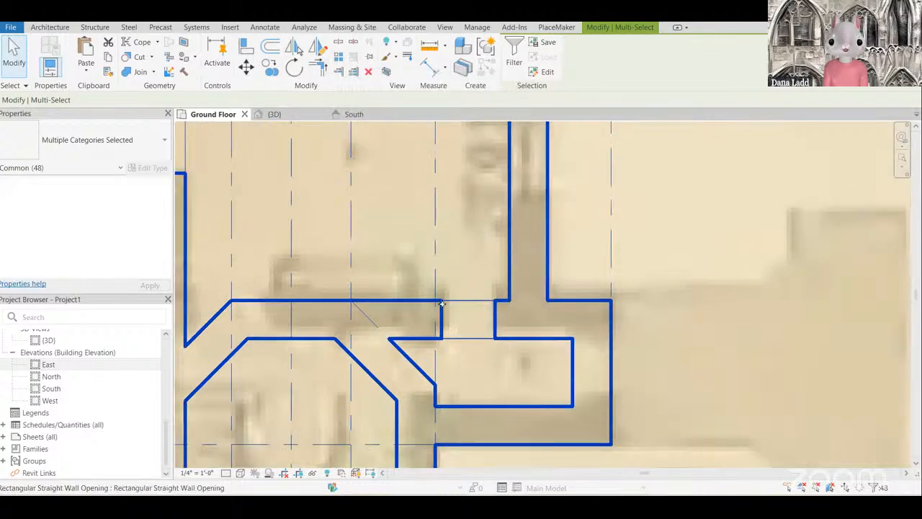
pyautogui.scroll(-6, 442, 304)
pyautogui.scroll(-2, 468, 317)
pyautogui.click(472, 343)
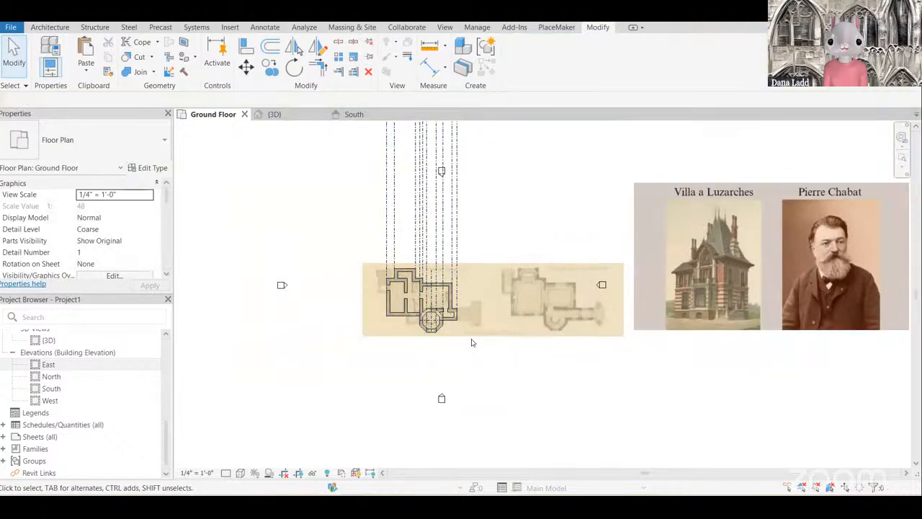
# Step: Select the modelled walls and centerlines, and take the plan image and the long vertical centerlines out of the selection
pyautogui.scroll(2, 503, 362)
pyautogui.moveTo(310, 209); pyautogui.dragTo(546, 329)
pyautogui.keyDown('shift'); pyautogui.click(480, 256); pyautogui.keyUp('shift')
pyautogui.keyDown('shift'); pyautogui.moveTo(513, 190); pyautogui.dragTo(281, 142); pyautogui.keyUp('shift')
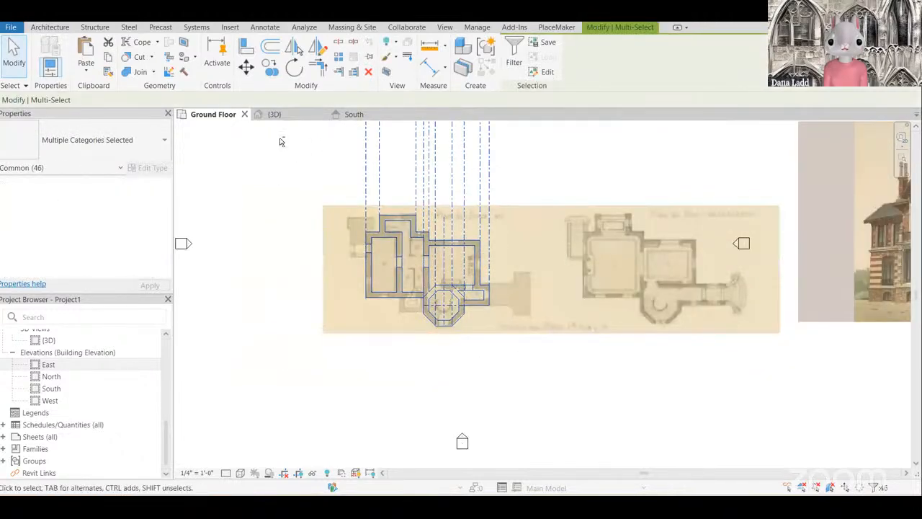
pyautogui.scroll(4, 505, 286)
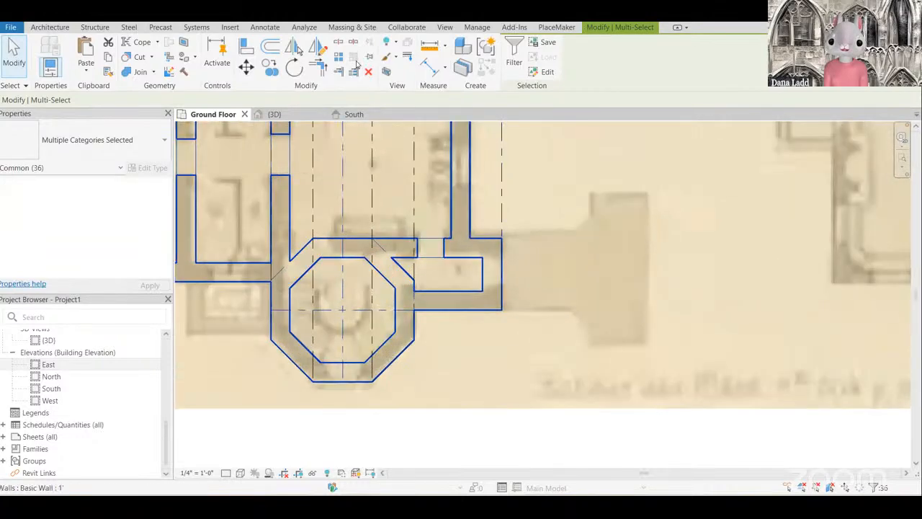
pyautogui.scroll(-3, 457, 382)
pyautogui.press('Escape')
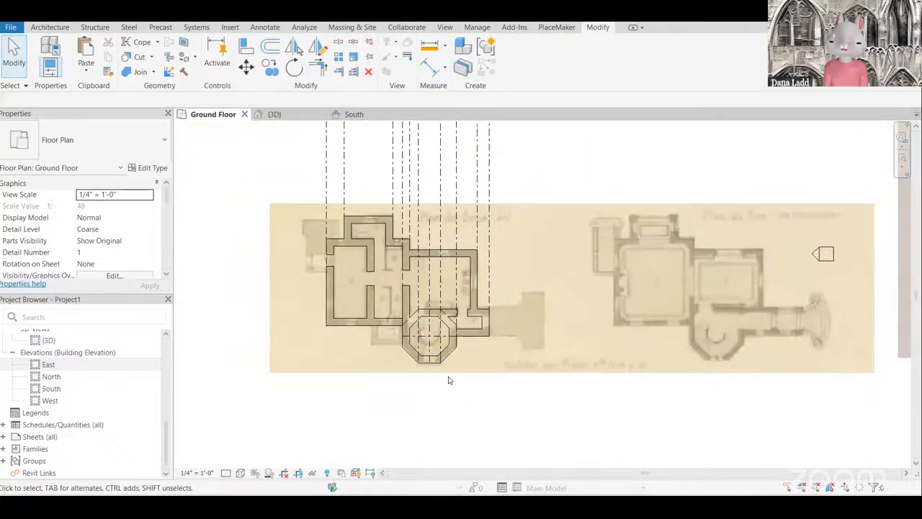
pyautogui.scroll(-5, 464, 388)
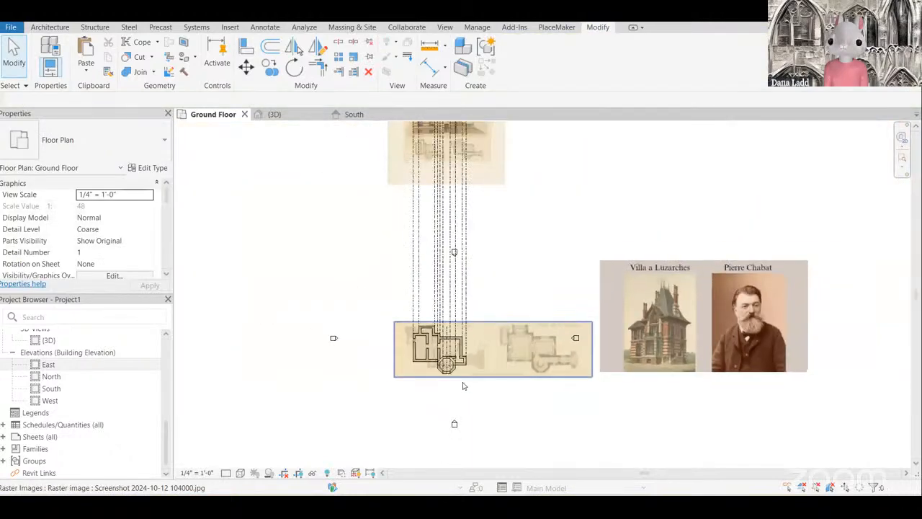
pyautogui.scroll(8, 454, 346)
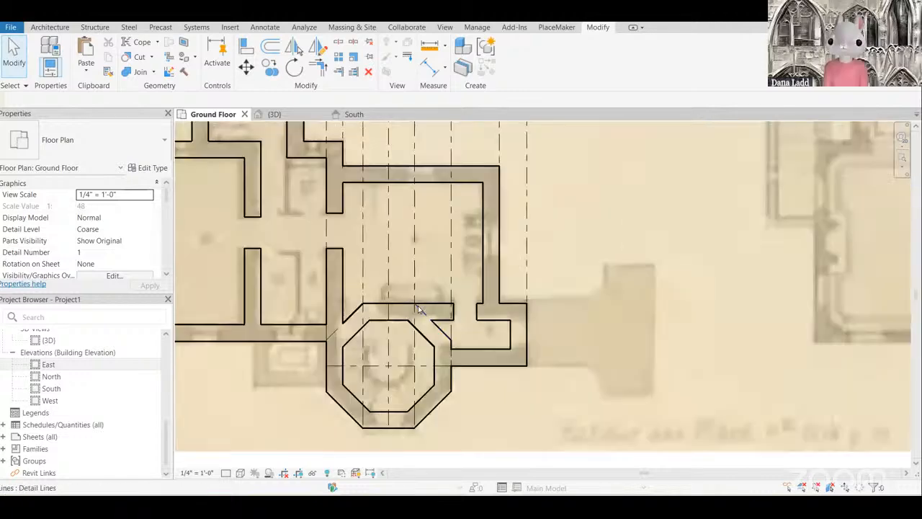
pyautogui.scroll(-2, 421, 309)
pyautogui.scroll(3, 359, 386)
pyautogui.click(396, 299)
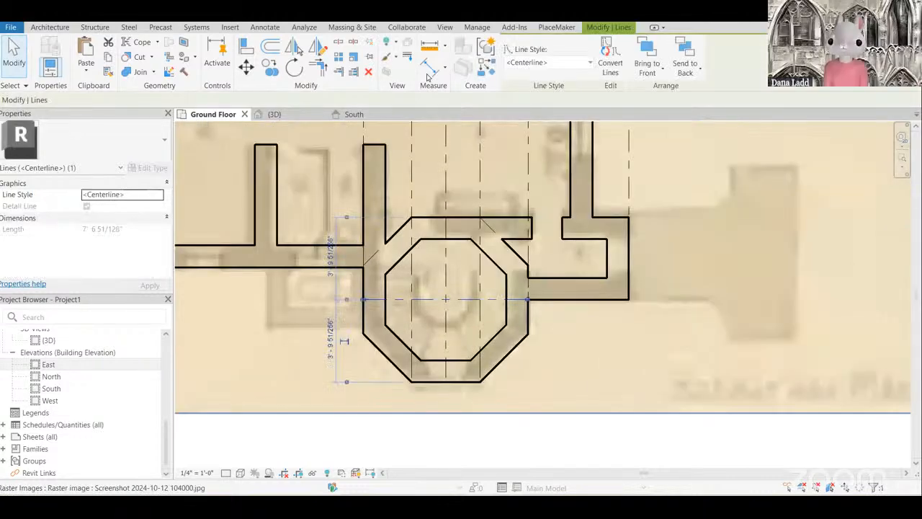
pyautogui.scroll(-3, 414, 346)
pyautogui.press('d')
pyautogui.press('i')
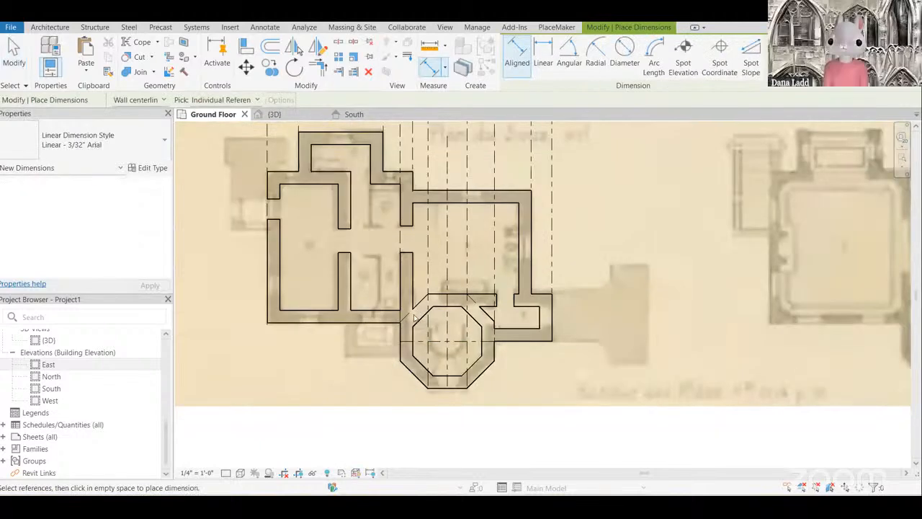
pyautogui.press('Escape')
pyautogui.scroll(-3, 406, 328)
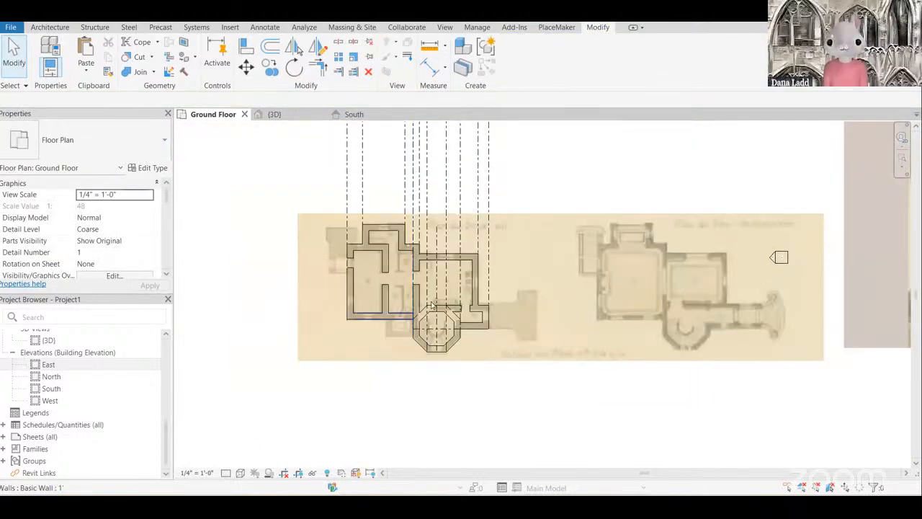
pyautogui.scroll(2, 423, 318)
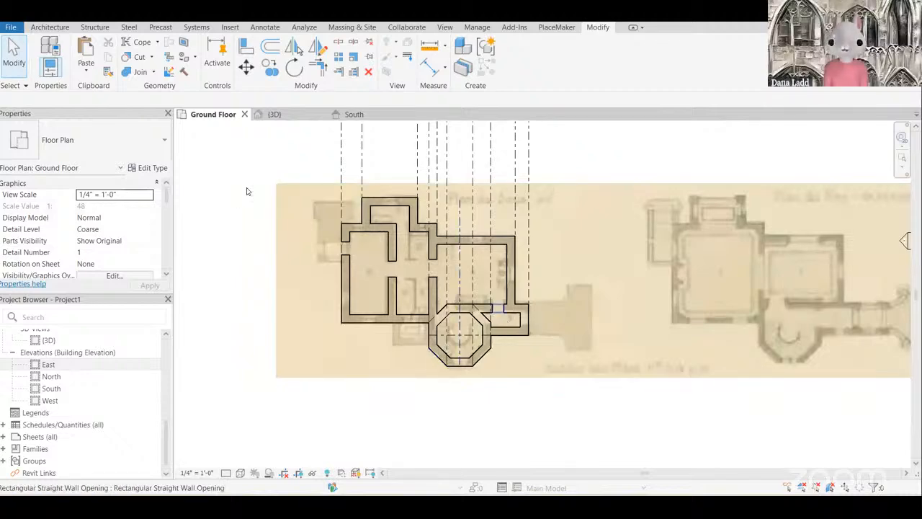
pyautogui.scroll(2, 282, 221)
pyautogui.scroll(2, 288, 332)
pyautogui.scroll(-2, 339, 335)
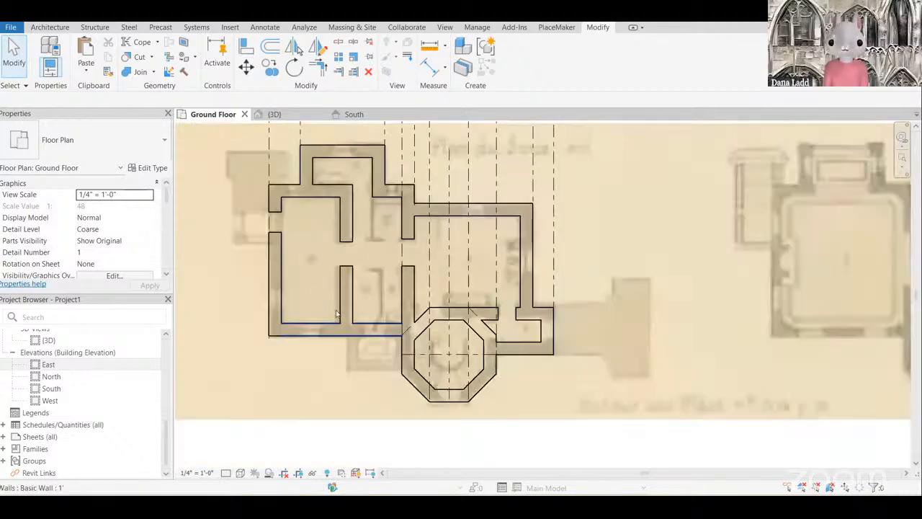
pyautogui.scroll(2, 396, 338)
pyautogui.scroll(-1, 547, 348)
pyautogui.scroll(-4, 484, 338)
# Step: Select the plan image, the long vertical centerlines and the elevation image together, leaving out the modelled walls
pyautogui.click(483, 330)
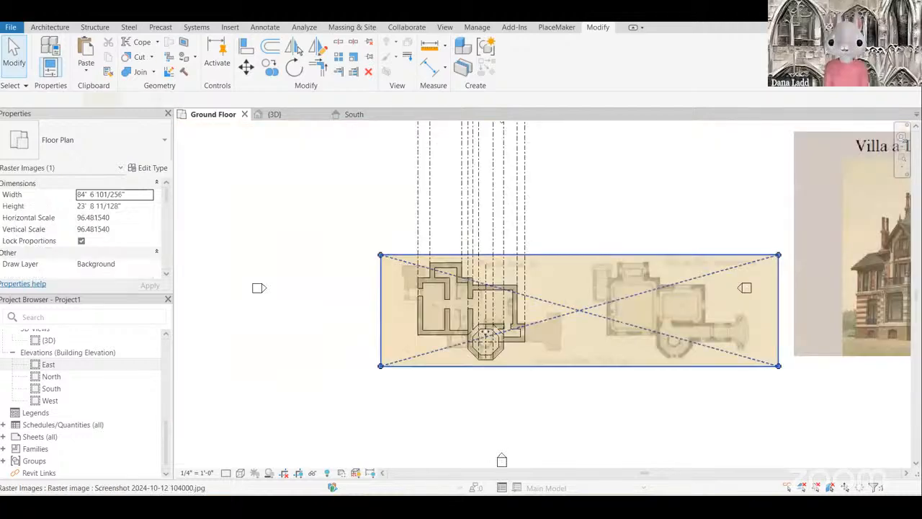
pyautogui.click(544, 256)
pyautogui.keyDown('ctrl'); pyautogui.moveTo(589, 209); pyautogui.dragTo(372, 198); pyautogui.keyUp('ctrl')
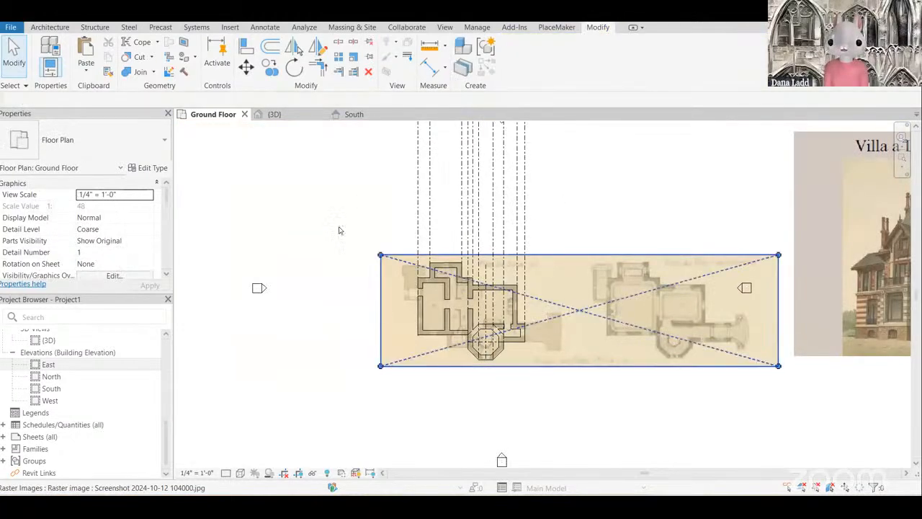
pyautogui.scroll(-2, 393, 319)
pyautogui.moveTo(481, 196); pyautogui.dragTo(488, 299, button='middle')
pyautogui.keyDown('ctrl'); pyautogui.click(408, 253); pyautogui.keyUp('ctrl')
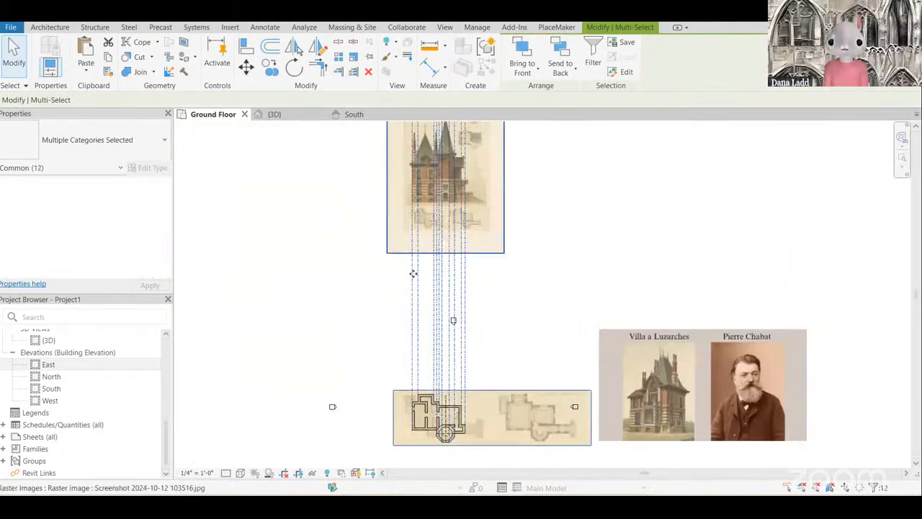
# Step: Resize the selected images and centerlines graphically, using the annex's north wall opening as the reference length and 2' as the new length
pyautogui.scroll(-2, 406, 254)
pyautogui.scroll(2, 406, 254)
pyautogui.press('r')
pyautogui.press('e')
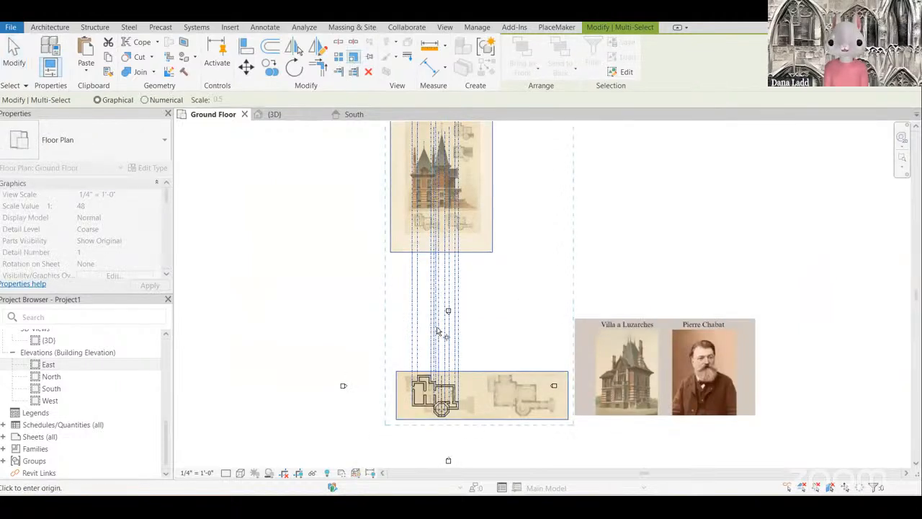
pyautogui.scroll(-2, 454, 331)
pyautogui.scroll(1, 432, 325)
pyautogui.scroll(5, 443, 329)
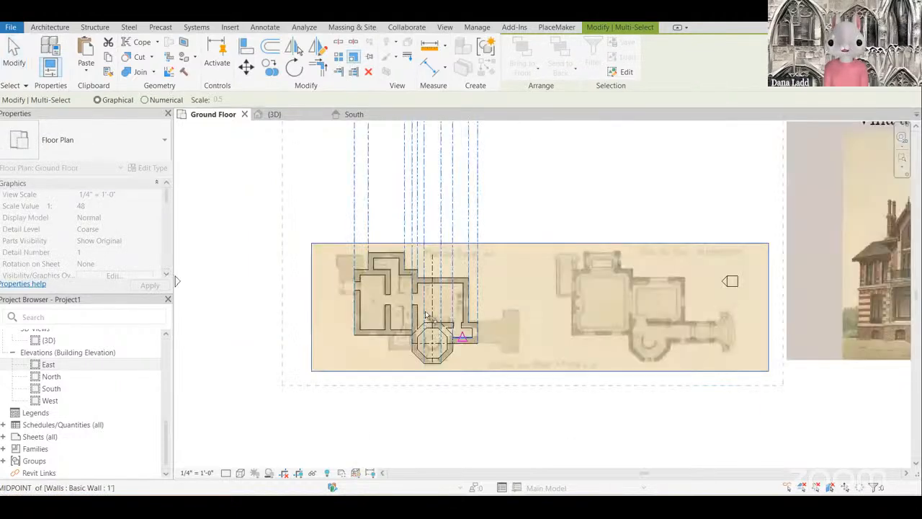
pyautogui.scroll(5, 426, 315)
pyautogui.click(422, 309)
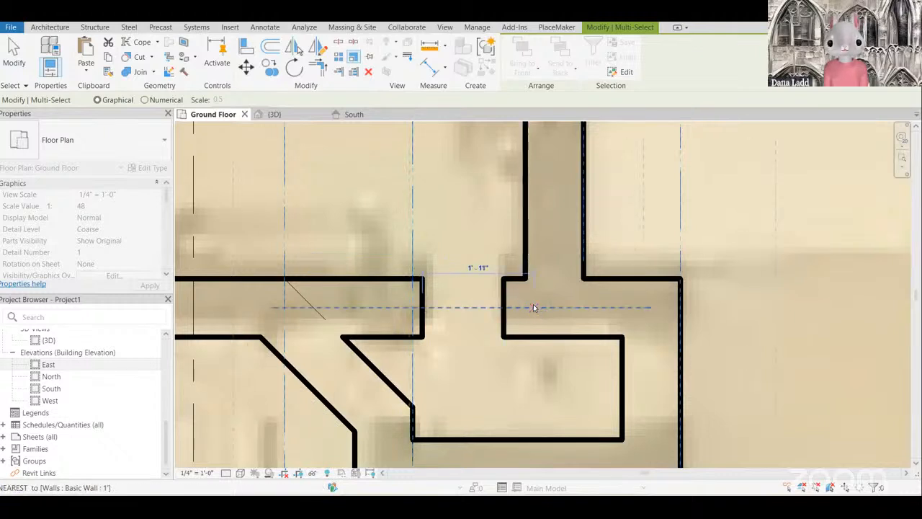
pyautogui.write('2')
pyautogui.press('Return')
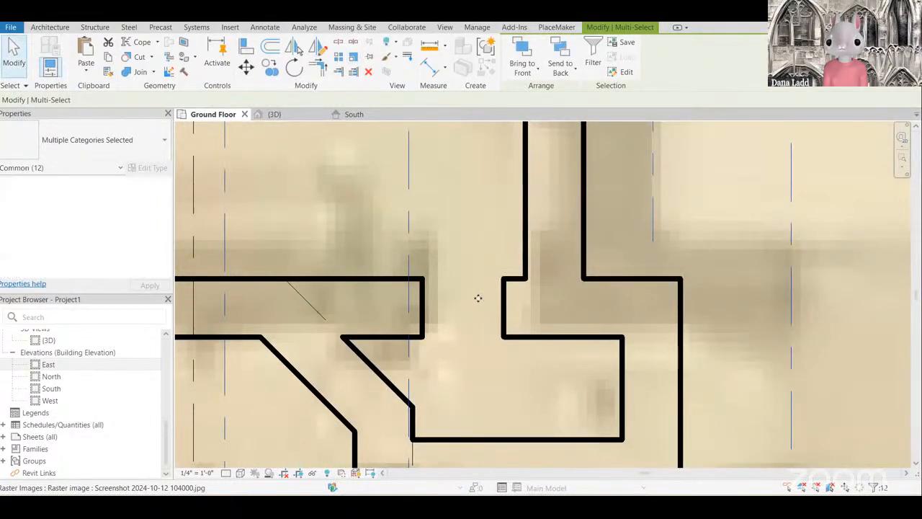
# Step: Clear the selection and examine how the resized plan image and centerlines relate to the modelled walls
pyautogui.scroll(-2, 478, 298)
pyautogui.scroll(-5, 477, 306)
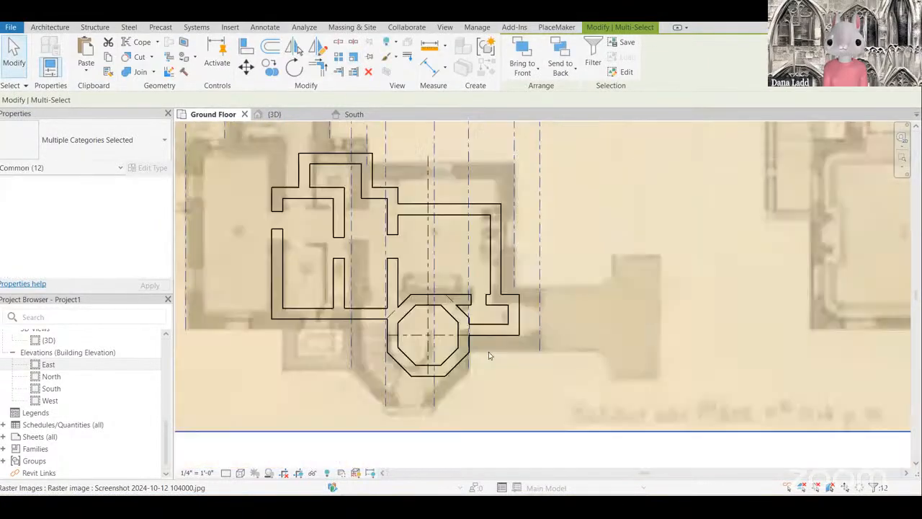
pyautogui.scroll(-5, 472, 350)
pyautogui.scroll(5, 469, 341)
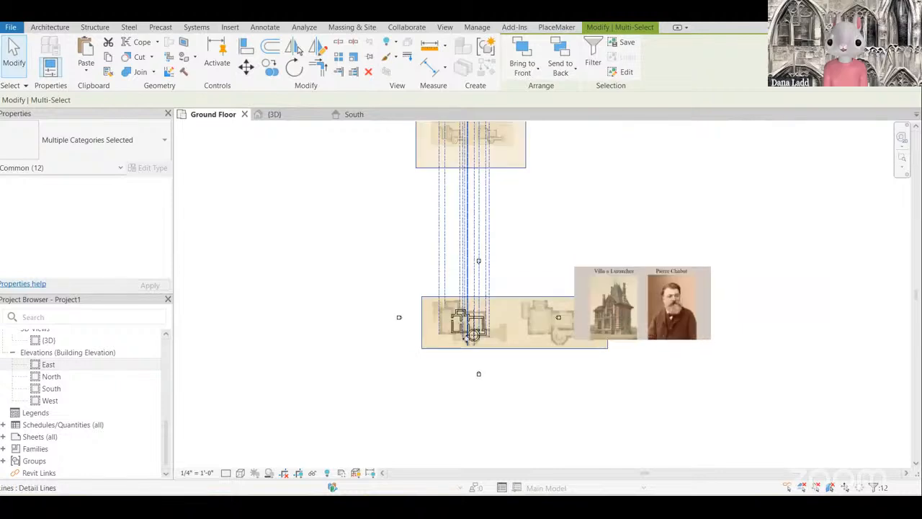
pyautogui.scroll(4, 551, 374)
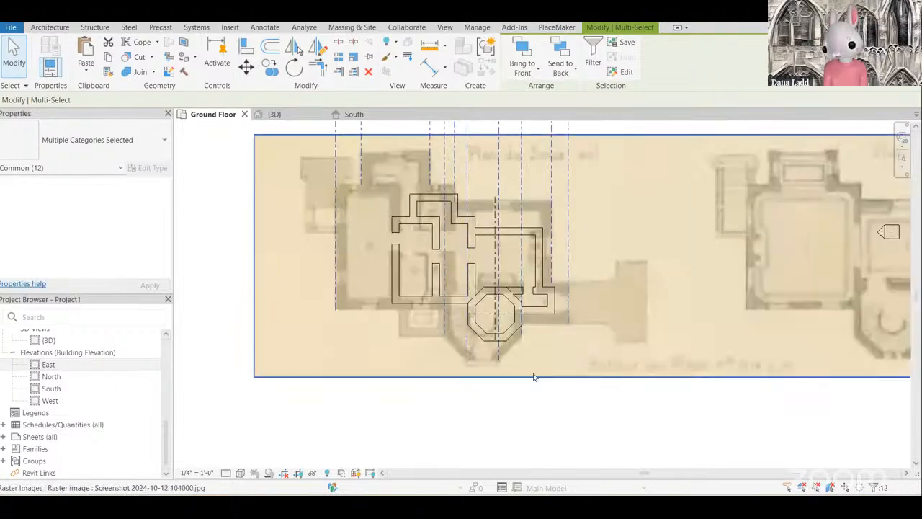
pyautogui.scroll(-2, 536, 377)
pyautogui.click(541, 364)
pyautogui.scroll(-4, 541, 364)
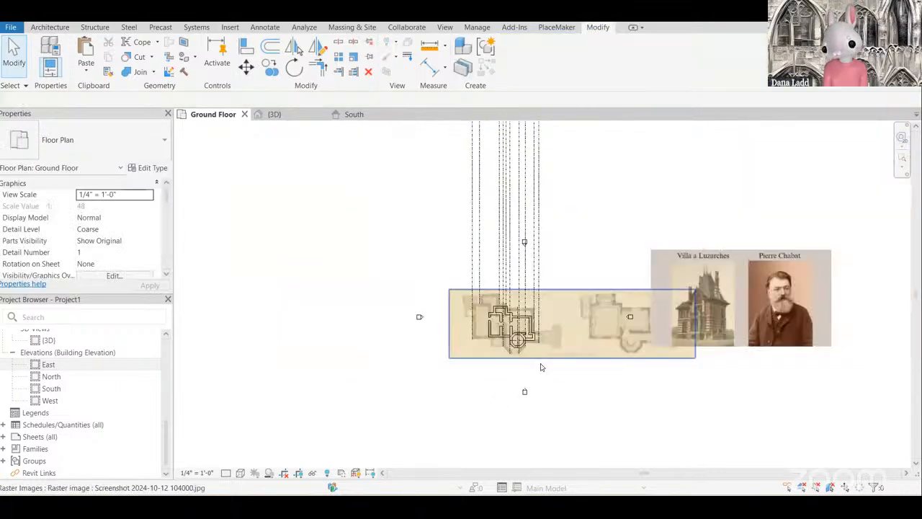
pyautogui.scroll(-2, 561, 312)
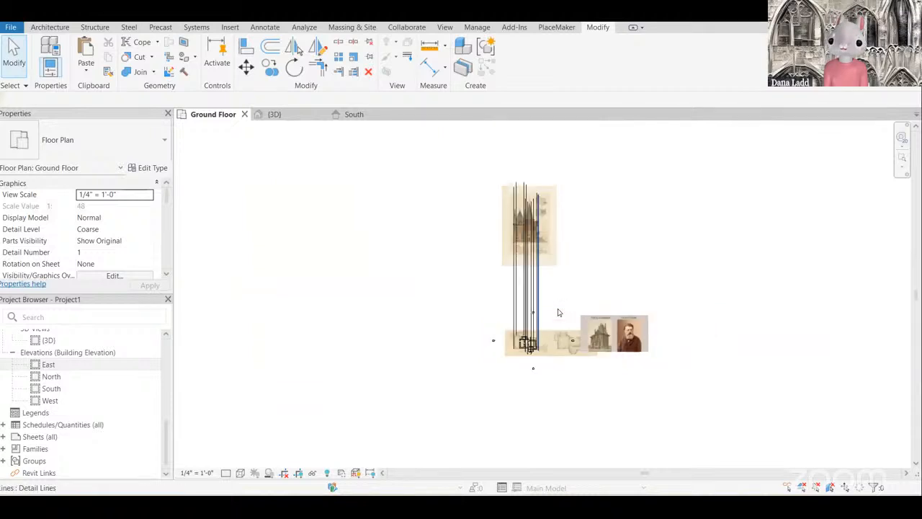
pyautogui.scroll(2, 508, 358)
pyautogui.scroll(5, 520, 387)
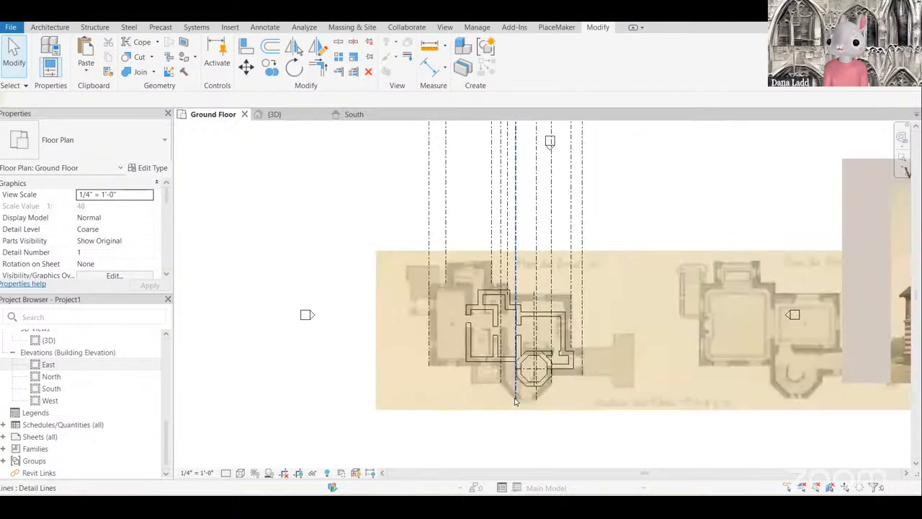
pyautogui.scroll(-2, 509, 395)
pyautogui.scroll(1, 501, 389)
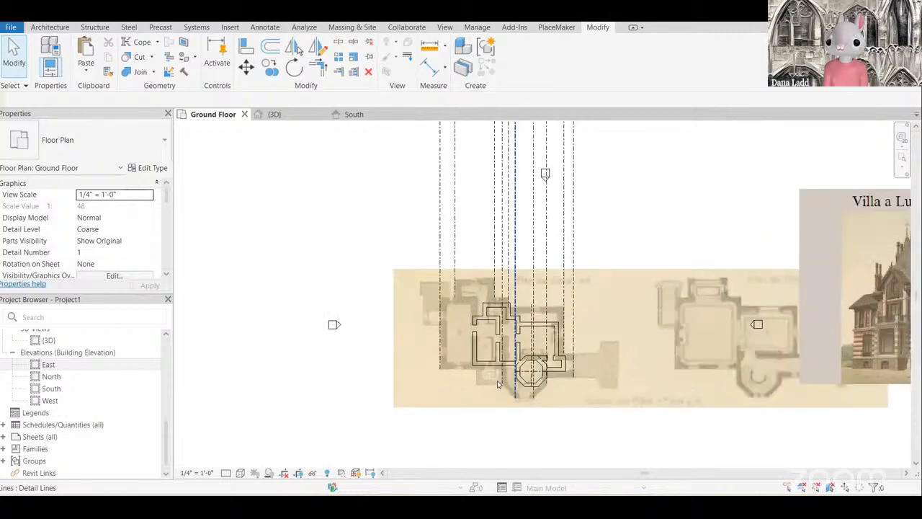
pyautogui.scroll(-3, 497, 386)
pyautogui.scroll(5, 496, 382)
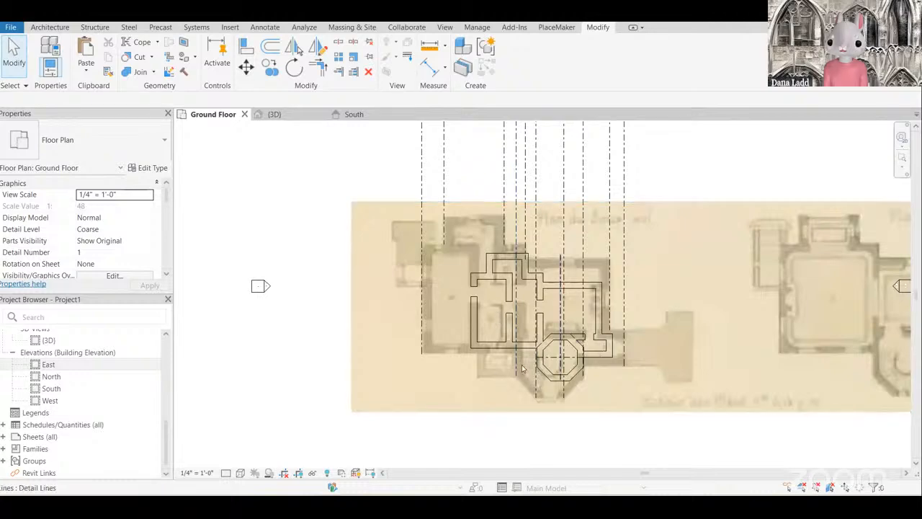
pyautogui.scroll(1, 601, 397)
pyautogui.scroll(-1, 601, 397)
# Step: Select everything around the modelled plan and filter the selection down to the Walls category
pyautogui.moveTo(599, 393); pyautogui.dragTo(360, 150)
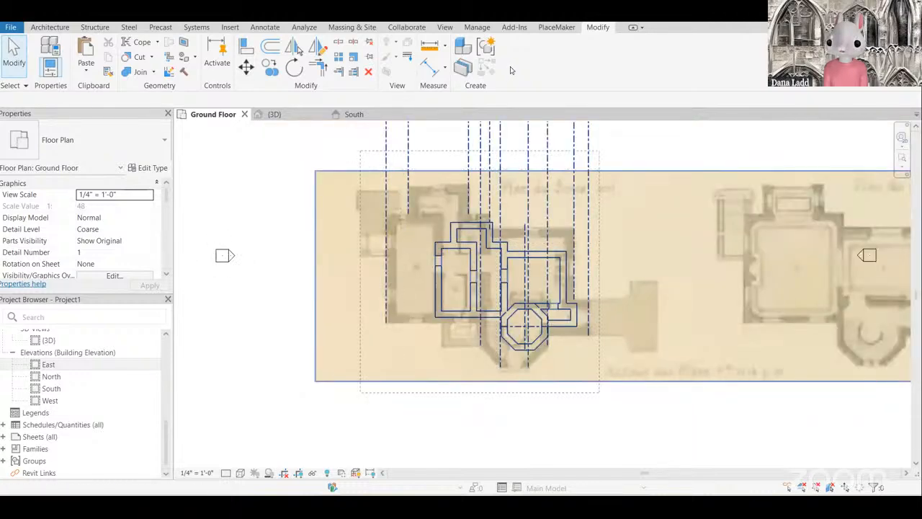
pyautogui.click(513, 52)
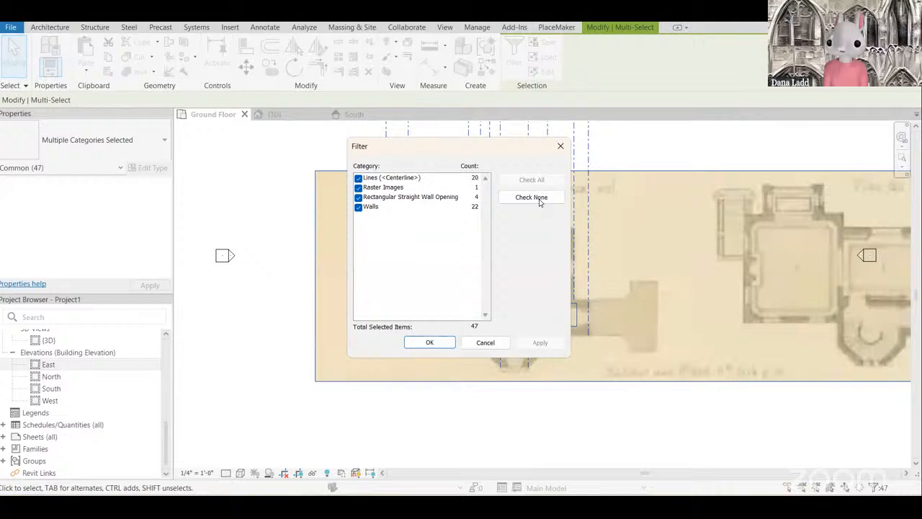
pyautogui.click(359, 206)
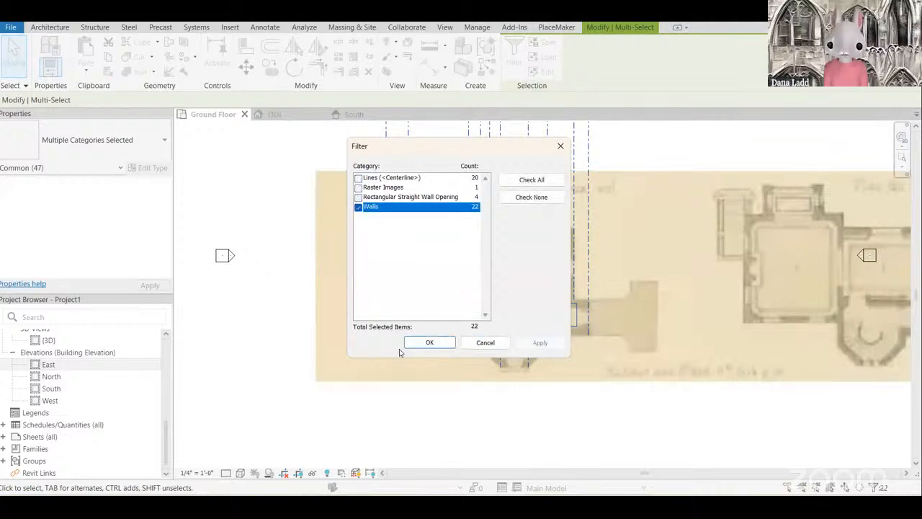
pyautogui.click(429, 343)
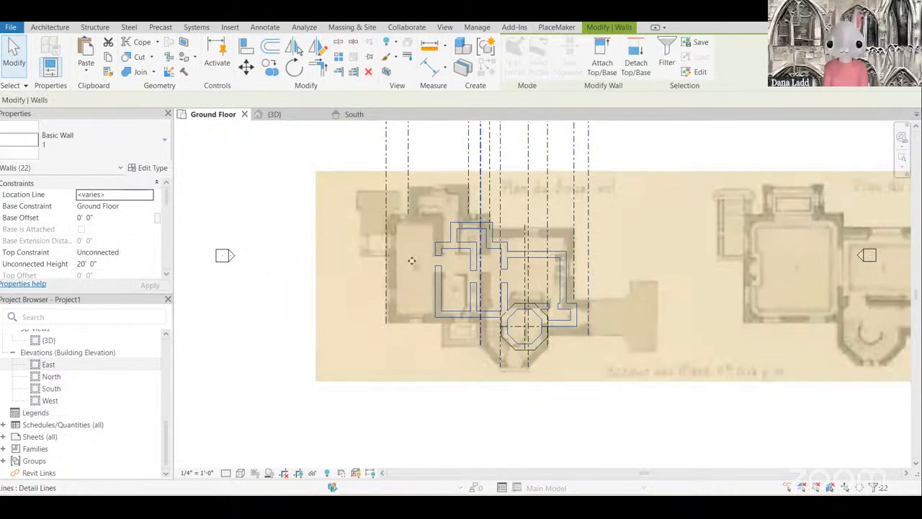
# Step: Move the selected walls so their southwest corner meets the lower end of the westernmost centerline on the plan image
pyautogui.click(245, 67)
pyautogui.scroll(1, 471, 321)
pyautogui.click(424, 315)
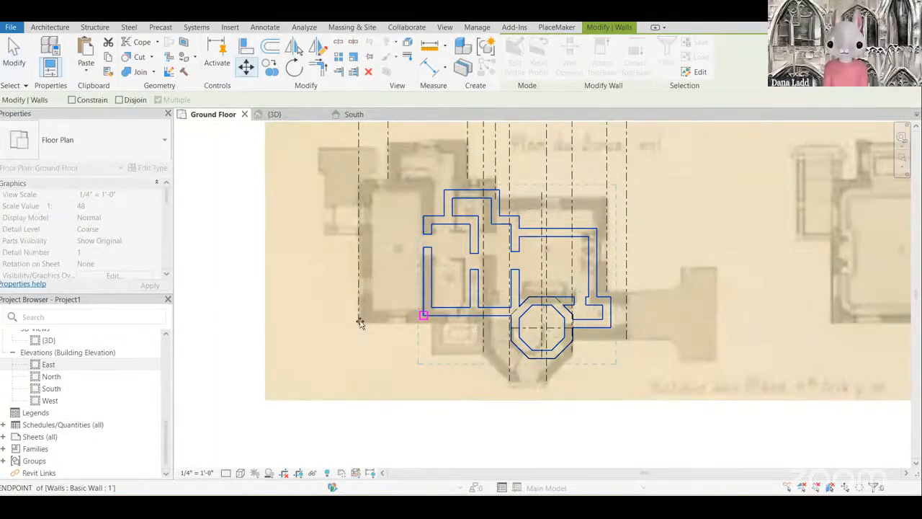
pyautogui.scroll(1, 358, 321)
pyautogui.click(359, 322)
pyautogui.scroll(-2, 358, 323)
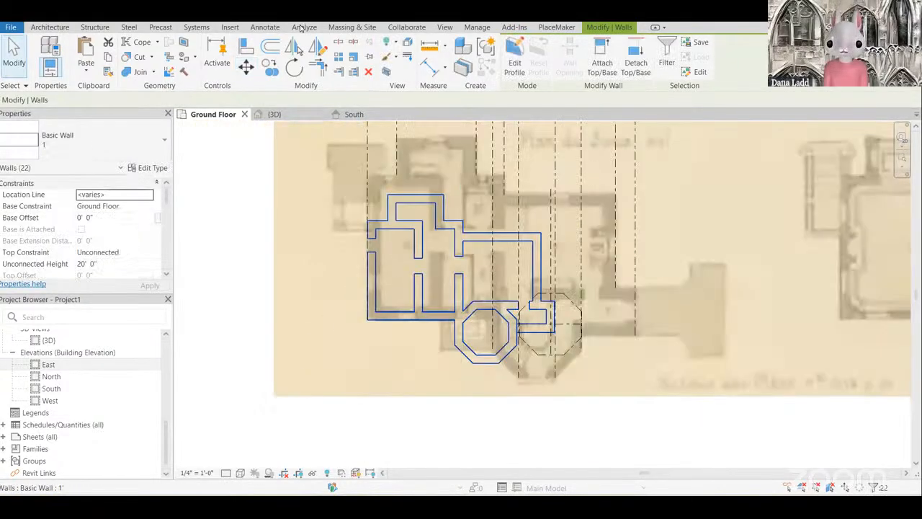
# Step: Resize the walls graphically from their southwest corner, stretching the annex's east face out to the easternmost centerline
pyautogui.scroll(1, 347, 354)
pyautogui.press('r')
pyautogui.press('e')
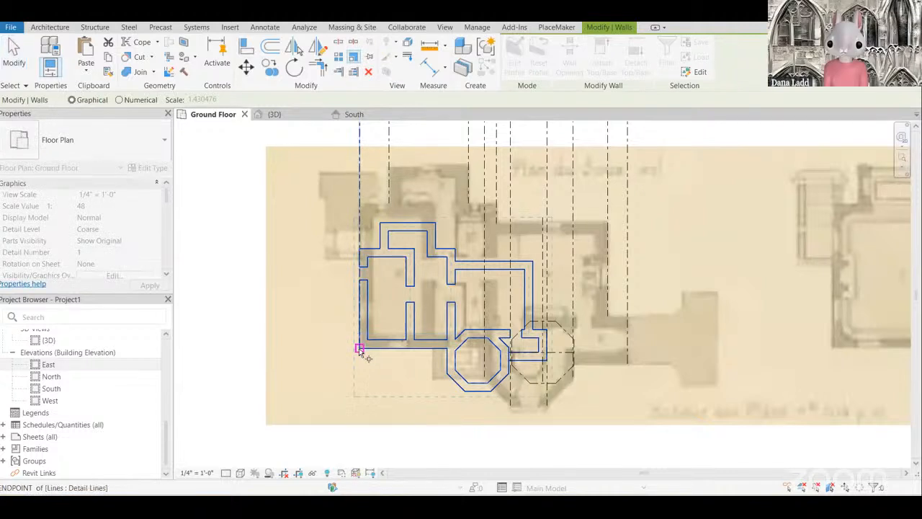
pyautogui.click(360, 350)
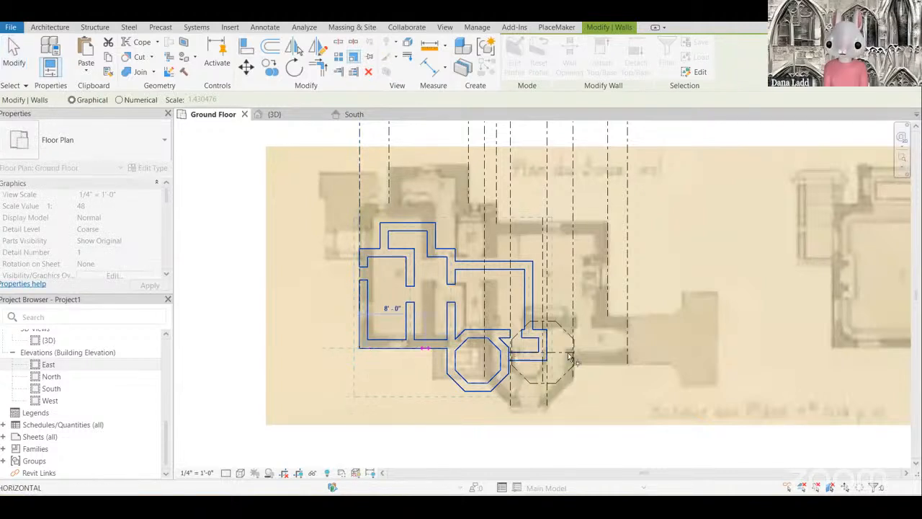
pyautogui.click(511, 352)
pyautogui.scroll(1, 546, 352)
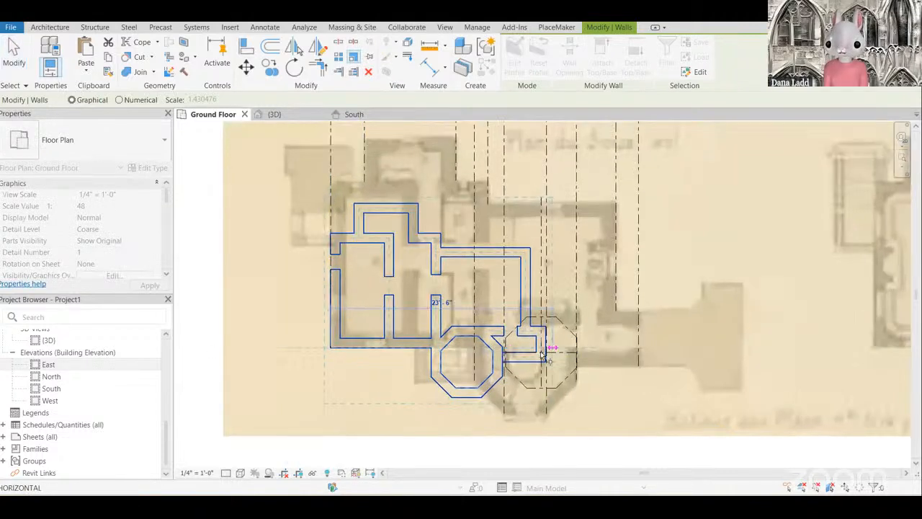
pyautogui.scroll(3, 539, 353)
pyautogui.scroll(3, 537, 353)
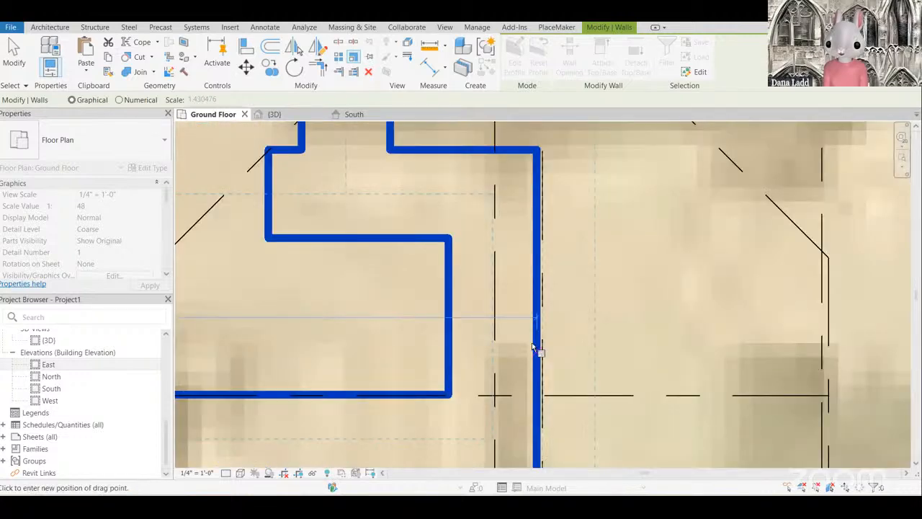
pyautogui.scroll(-3, 533, 348)
pyautogui.scroll(2, 536, 349)
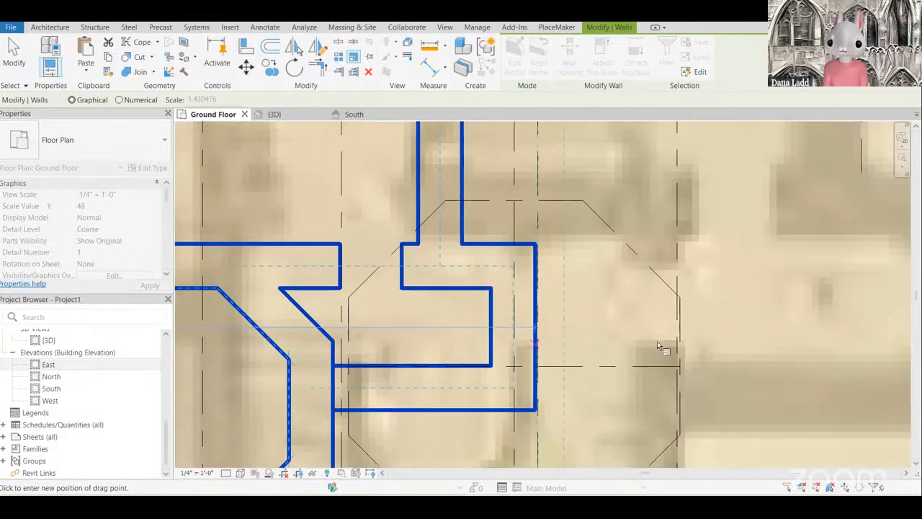
pyautogui.scroll(-5, 657, 341)
pyautogui.click(502, 349)
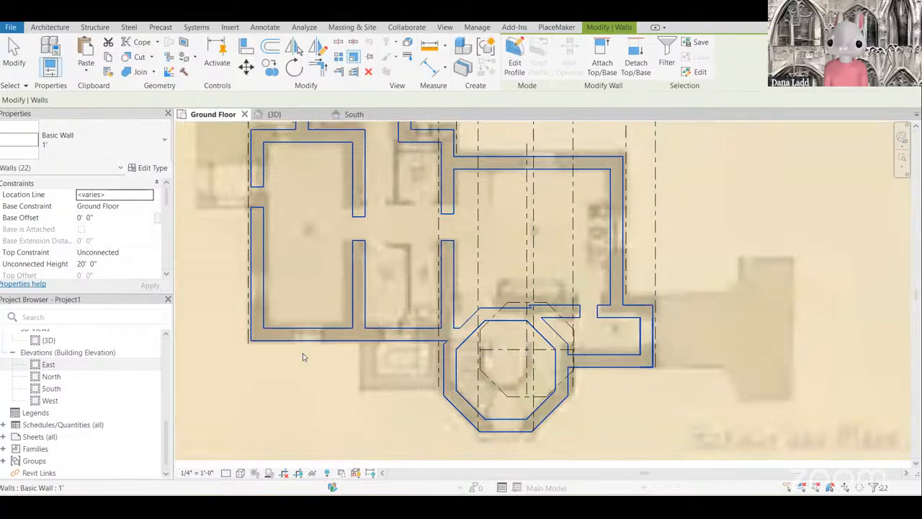
# Step: Move the resized walls west so the southwest corner sits exactly on the westernmost centerline
pyautogui.scroll(-4, 302, 357)
pyautogui.scroll(3, 253, 181)
pyautogui.click(244, 70)
pyautogui.scroll(6, 364, 354)
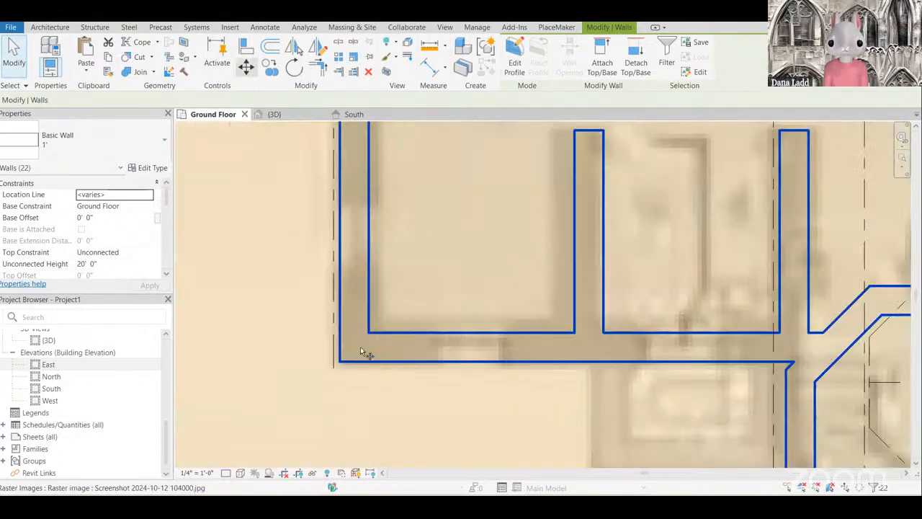
pyautogui.click(345, 361)
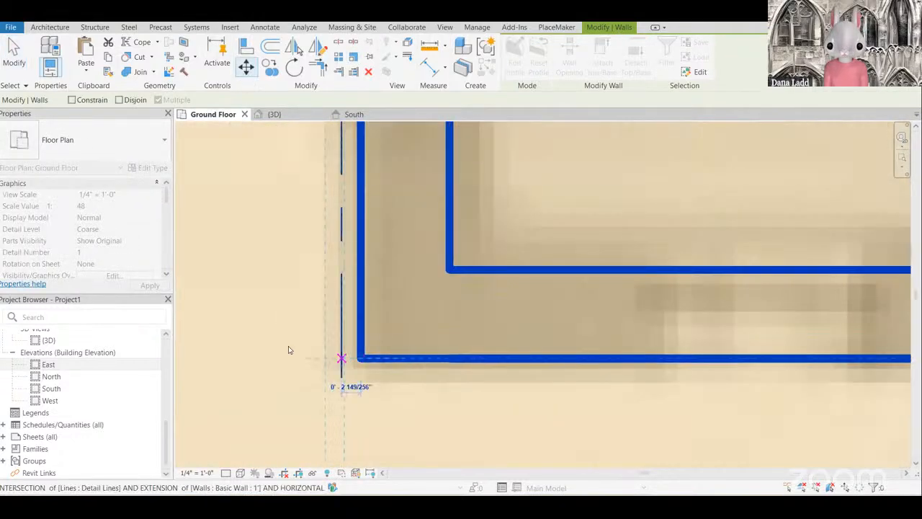
pyautogui.click(303, 350)
pyautogui.scroll(-2, 289, 345)
# Step: Resize the walls graphically once more from the southwest corner so the annex's east face lands on the easternmost centerline, and clear the selection
pyautogui.click(353, 56)
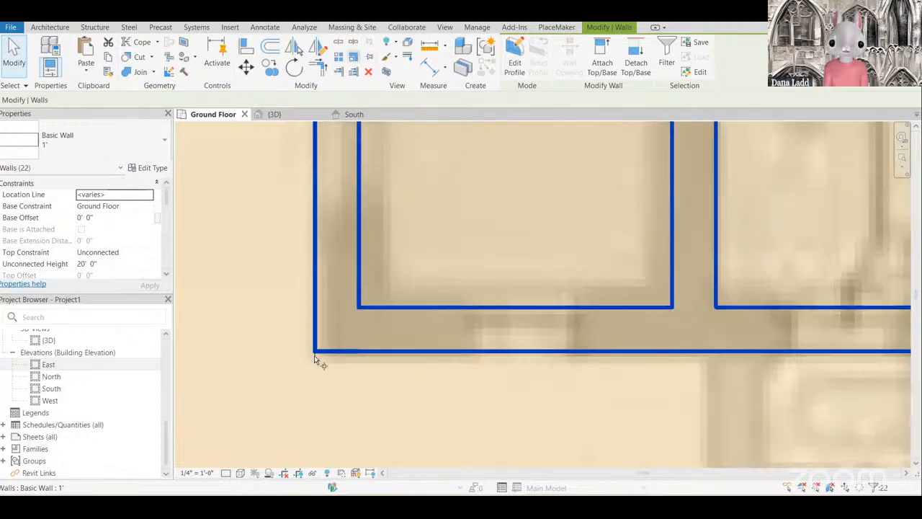
pyautogui.click(314, 354)
pyautogui.scroll(-6, 309, 348)
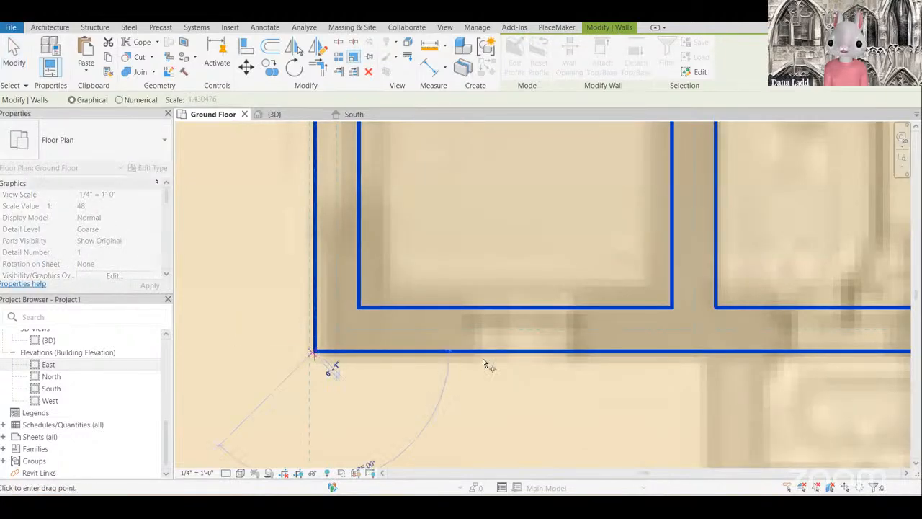
pyautogui.scroll(2, 528, 361)
pyautogui.scroll(4, 529, 306)
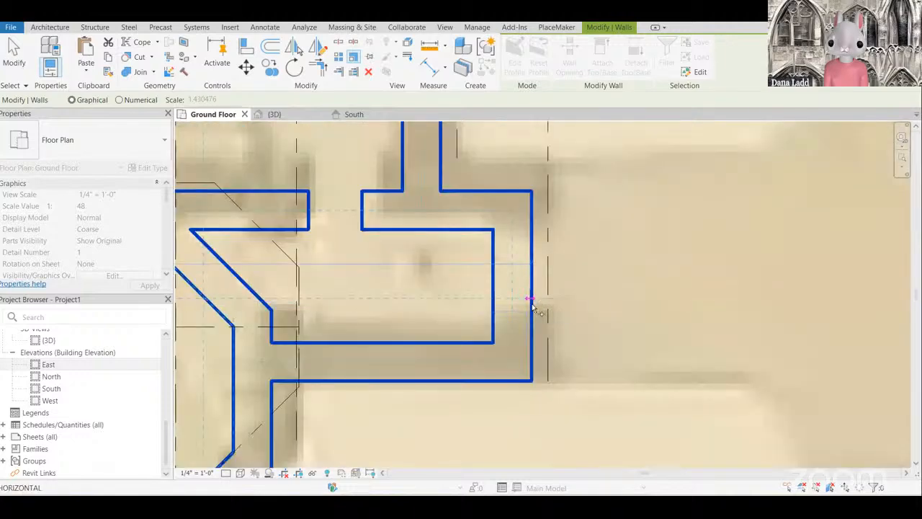
pyautogui.scroll(7, 533, 299)
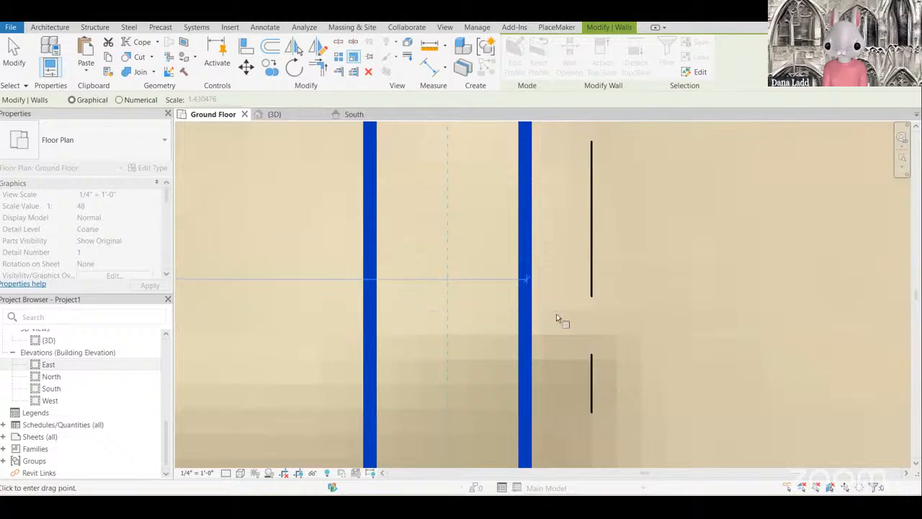
pyautogui.click(601, 314)
pyautogui.scroll(-3, 670, 288)
pyautogui.moveTo(670, 289); pyautogui.dragTo(648, 289, button='middle')
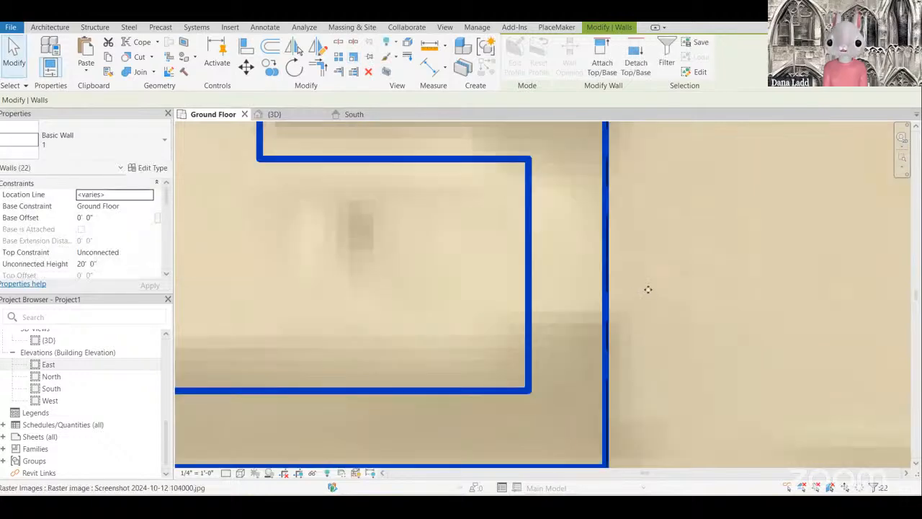
pyautogui.scroll(-5, 622, 322)
pyautogui.scroll(3, 598, 335)
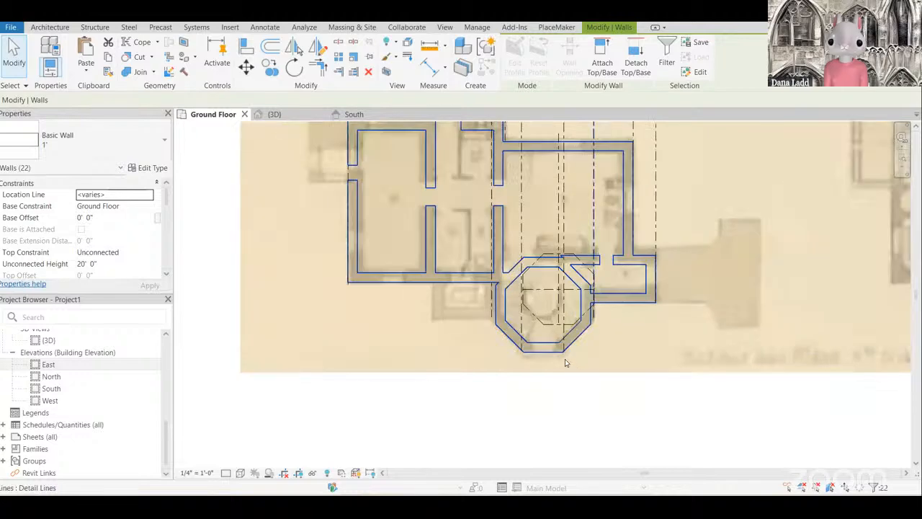
pyautogui.scroll(-5, 541, 322)
pyautogui.press('Escape')
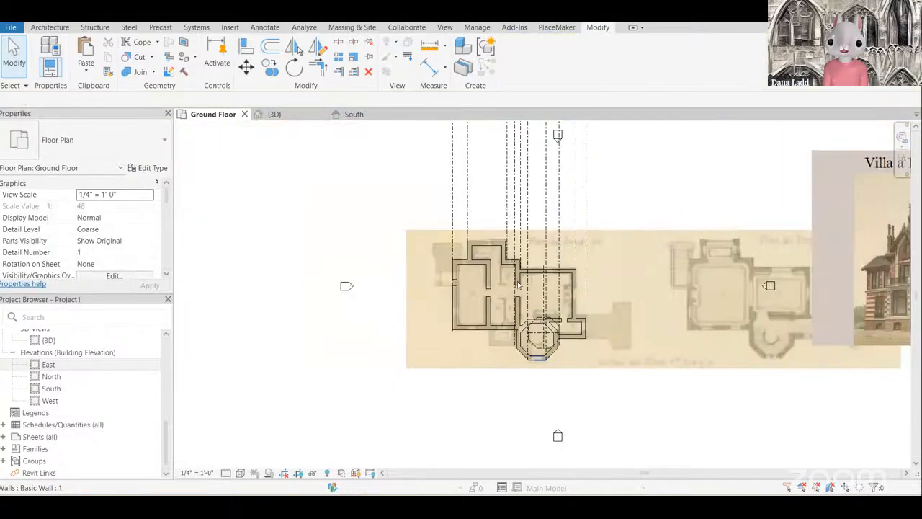
# Step: Delete the leftover centerline octagon and its center lines inside the octagonal tower
pyautogui.scroll(4, 545, 335)
pyautogui.click(521, 299)
pyautogui.scroll(2, 516, 333)
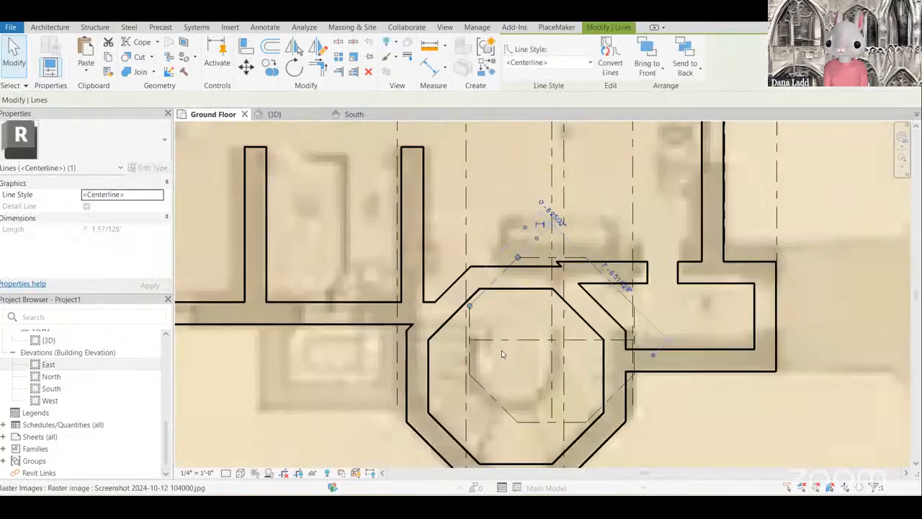
pyautogui.press('Escape')
pyautogui.scroll(-3, 504, 346)
pyautogui.scroll(4, 575, 334)
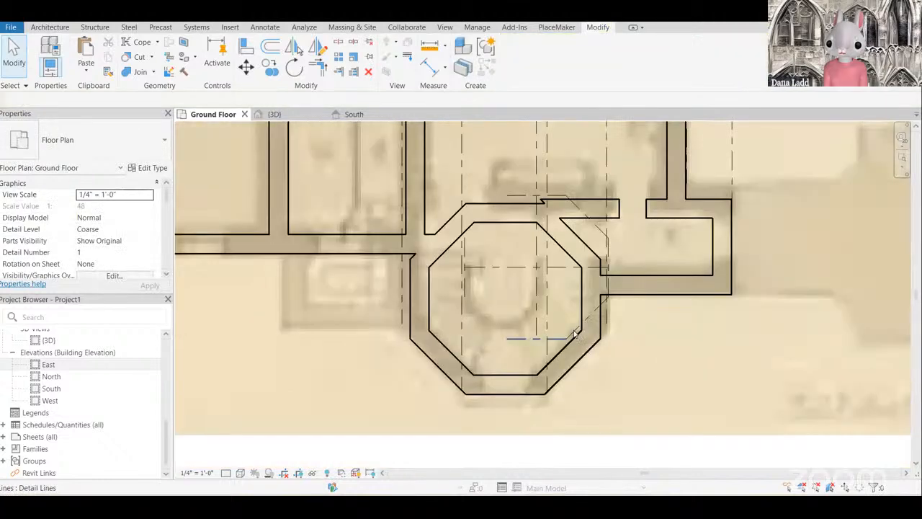
pyautogui.click(534, 307)
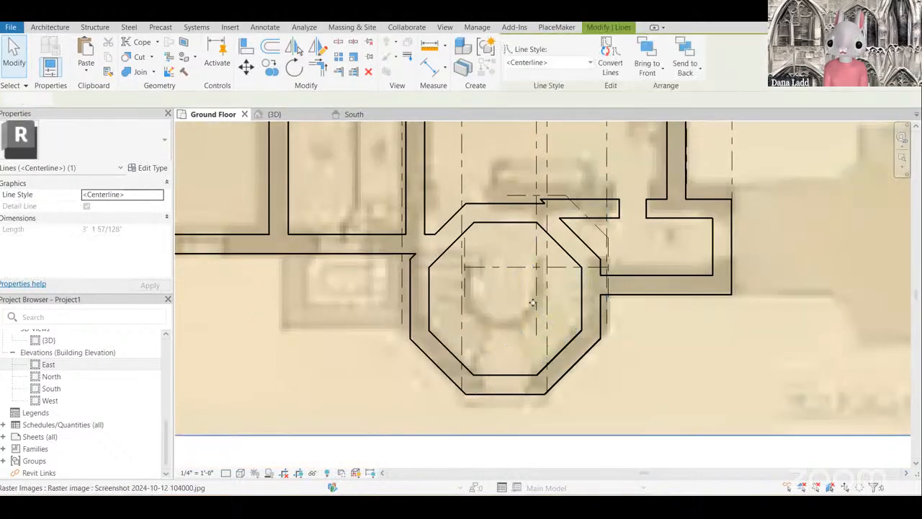
pyautogui.press('Delete')
pyautogui.click(534, 267)
pyautogui.press('Delete')
pyautogui.click(537, 196)
pyautogui.press('Delete')
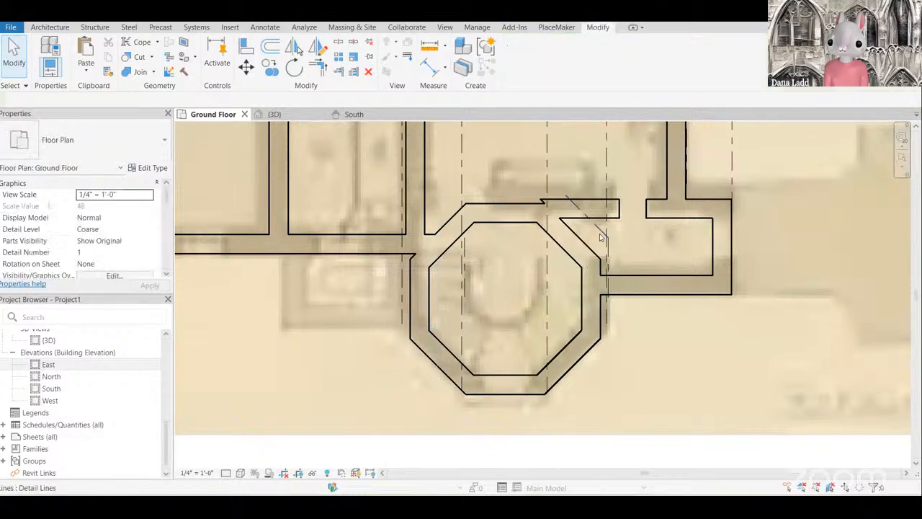
pyautogui.scroll(-3, 563, 317)
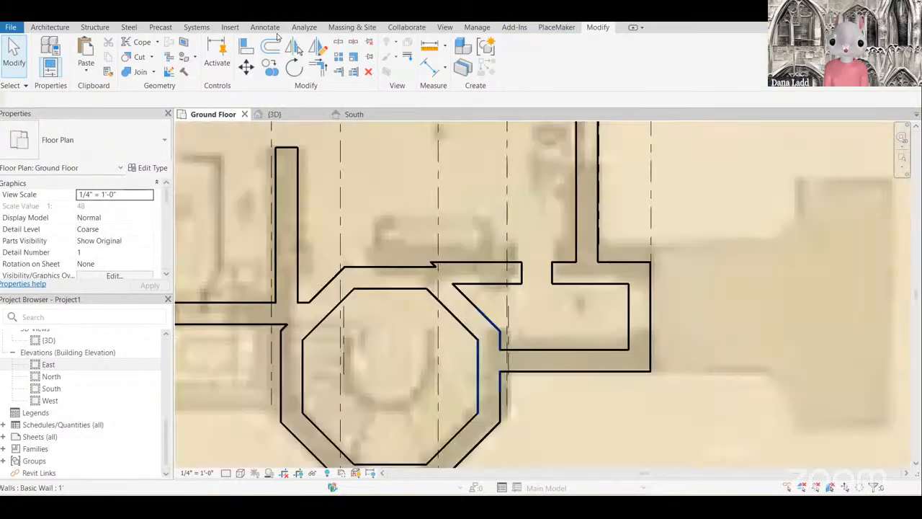
# Step: Align the outer north faces of the octagonal tower's wall and the adjoining annex wall
pyautogui.press('a')
pyautogui.press('l')
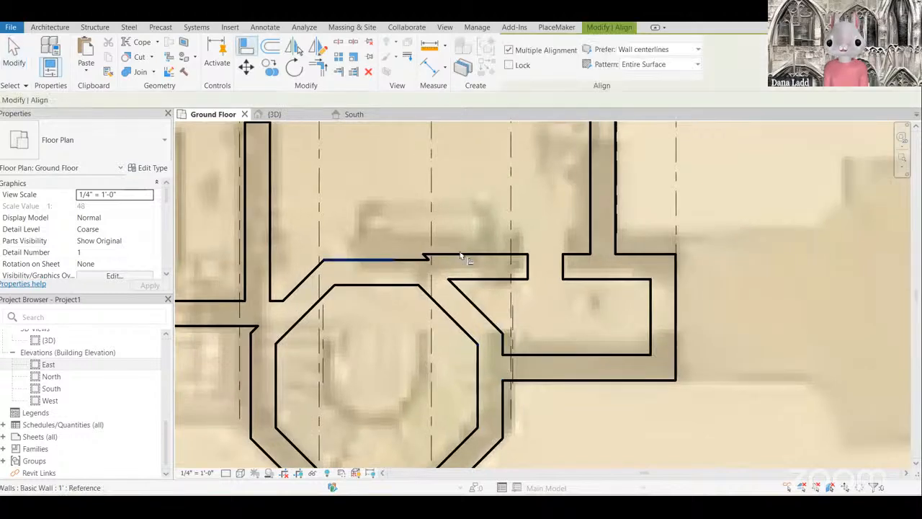
pyautogui.click(579, 294)
pyautogui.press('Escape')
pyautogui.press('Escape')
pyautogui.scroll(2, 541, 281)
# Step: Widen the opening in the annex's north wall to match the resized plan image
pyautogui.click(551, 284)
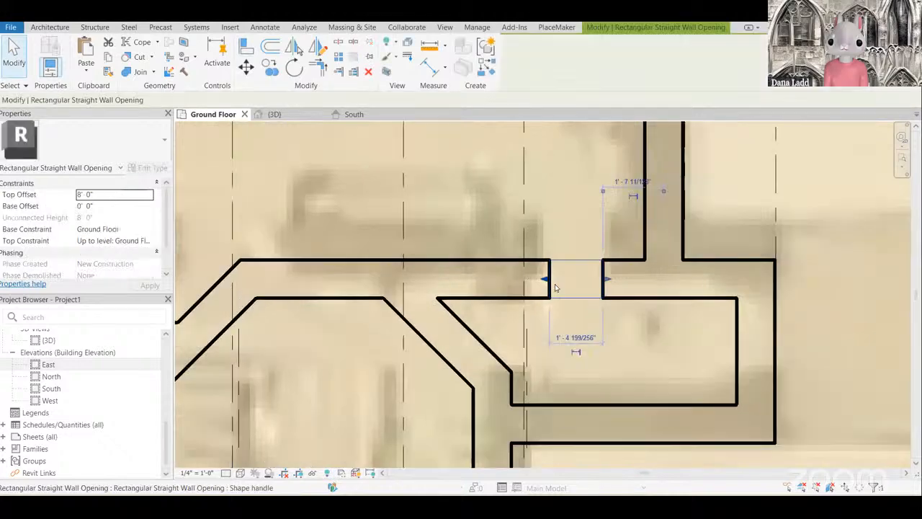
pyautogui.moveTo(625, 279); pyautogui.dragTo(634, 303)
pyautogui.scroll(-6, 624, 359)
pyautogui.press('Escape')
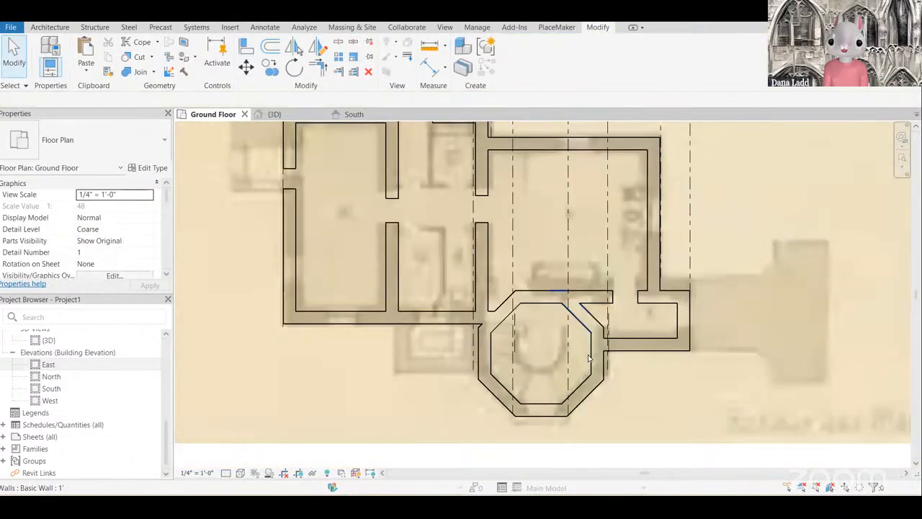
# Step: Widen the opening in the large east room's west wall to 3' by moving its north edge
pyautogui.scroll(2, 475, 383)
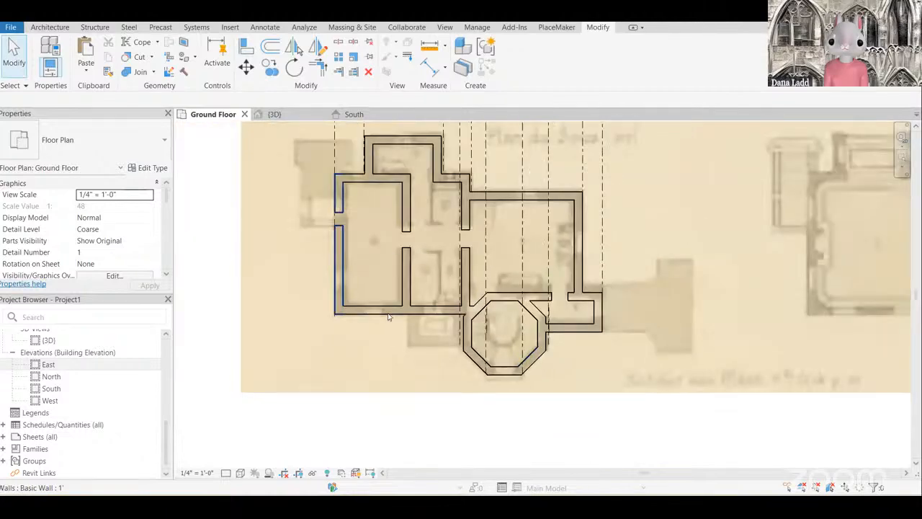
pyautogui.scroll(1, 382, 304)
pyautogui.scroll(-2, 468, 342)
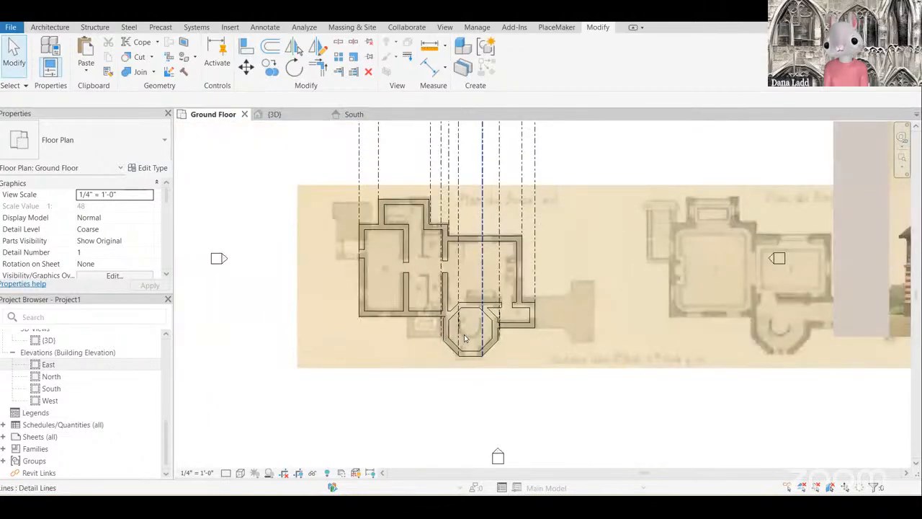
pyautogui.scroll(4, 416, 231)
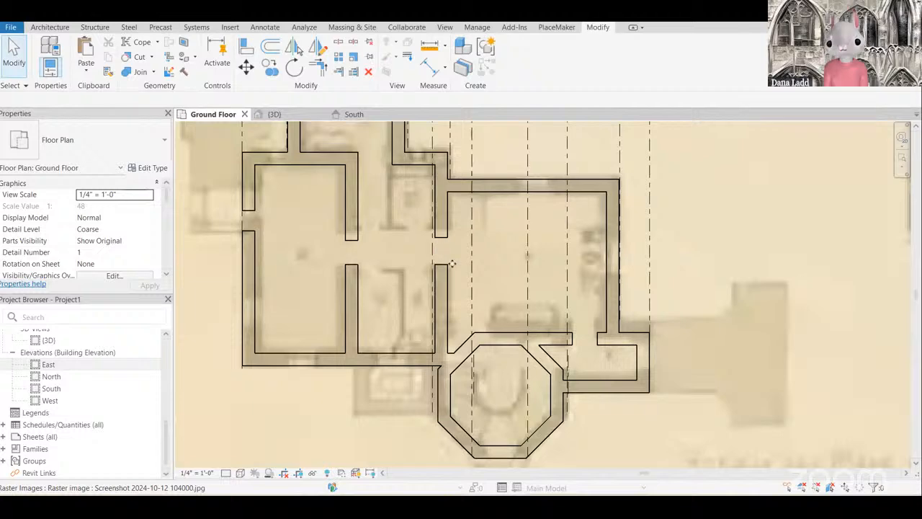
pyautogui.scroll(3, 453, 264)
pyautogui.click(441, 238)
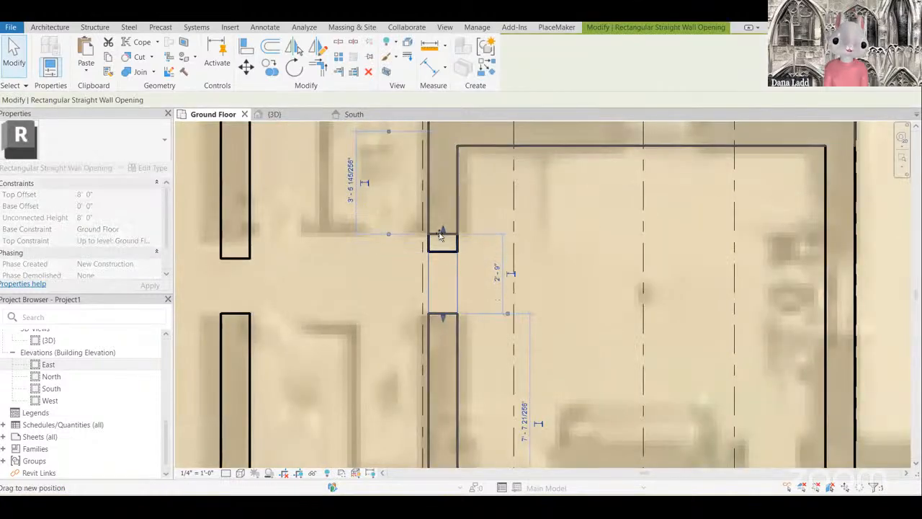
pyautogui.moveTo(442, 234); pyautogui.dragTo(439, 230)
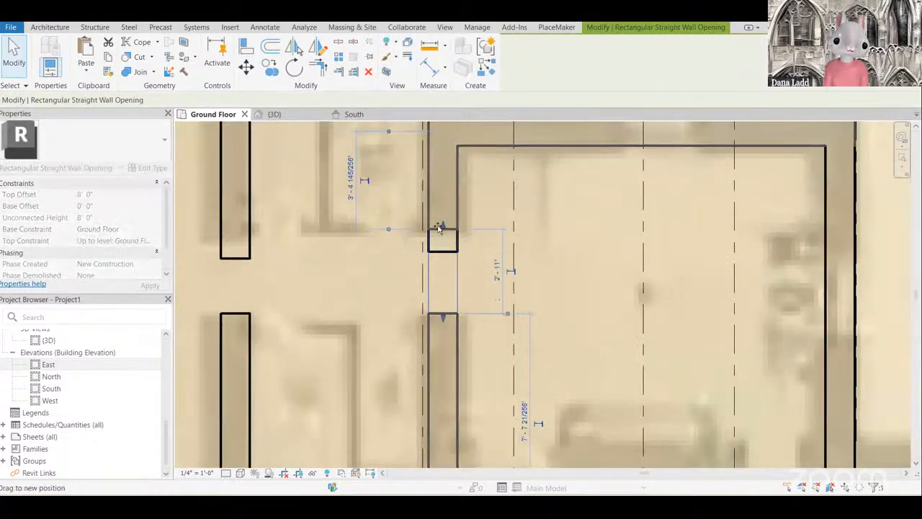
pyautogui.scroll(-1, 242, 260)
# Step: Widen the opening in the west room's east wall to 3' and check its north edge with Align against the neighbouring opening
pyautogui.moveTo(242, 260); pyautogui.dragTo(373, 271, button='middle')
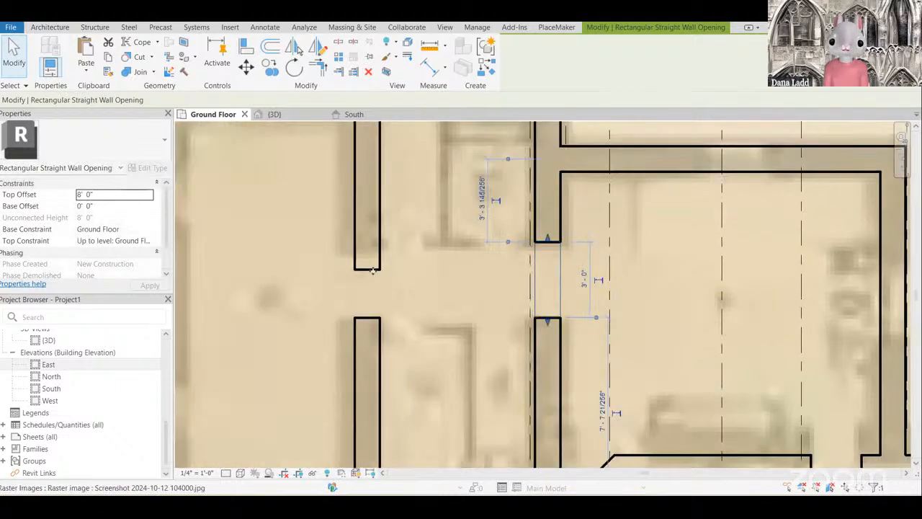
pyautogui.click(365, 271)
pyautogui.moveTo(367, 265)
pyautogui.mouseDown()
pyautogui.moveTo(358, 233)
pyautogui.moveTo(371, 251)
pyautogui.mouseUp()
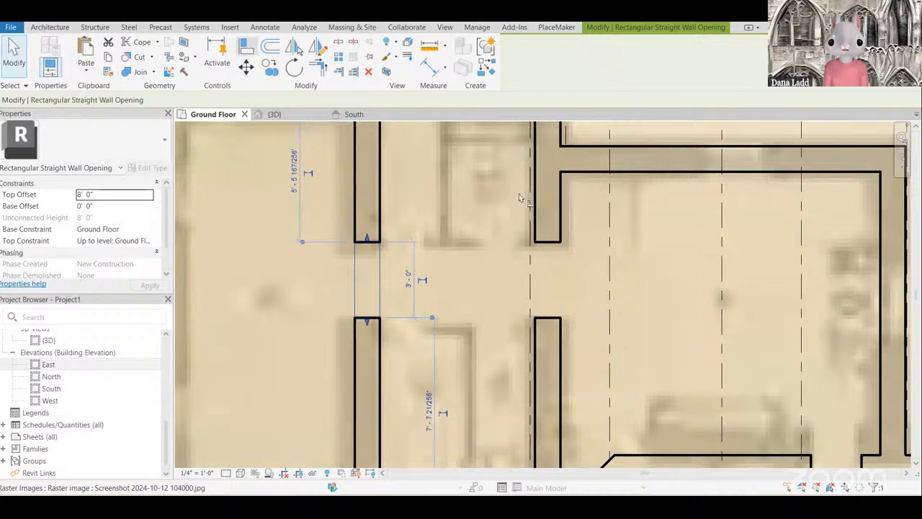
pyautogui.press('a')
pyautogui.press('l')
pyautogui.click(550, 243)
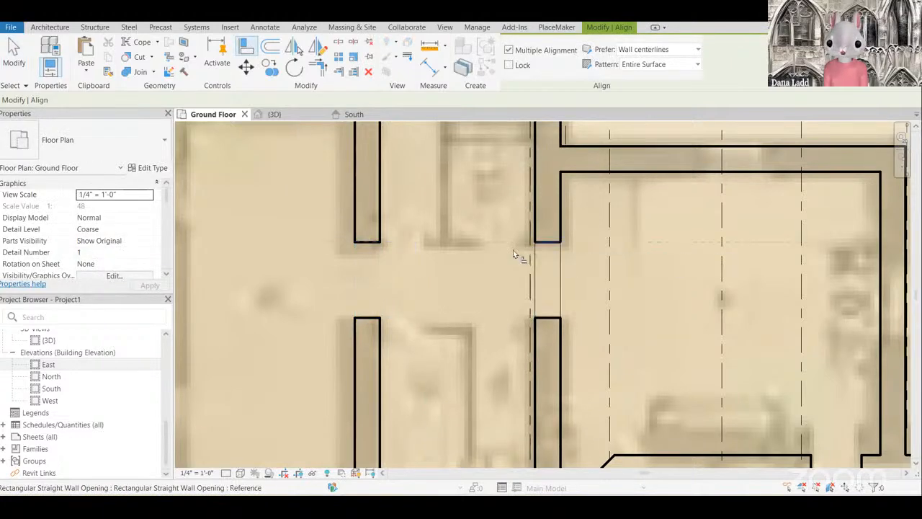
pyautogui.scroll(-3, 300, 241)
pyautogui.press('Escape')
pyautogui.press('Escape')
# Step: Shift both edges of the west exterior wall's opening north to match the plan image, making it 2' 6" wide
pyautogui.click(298, 242)
pyautogui.scroll(3, 303, 248)
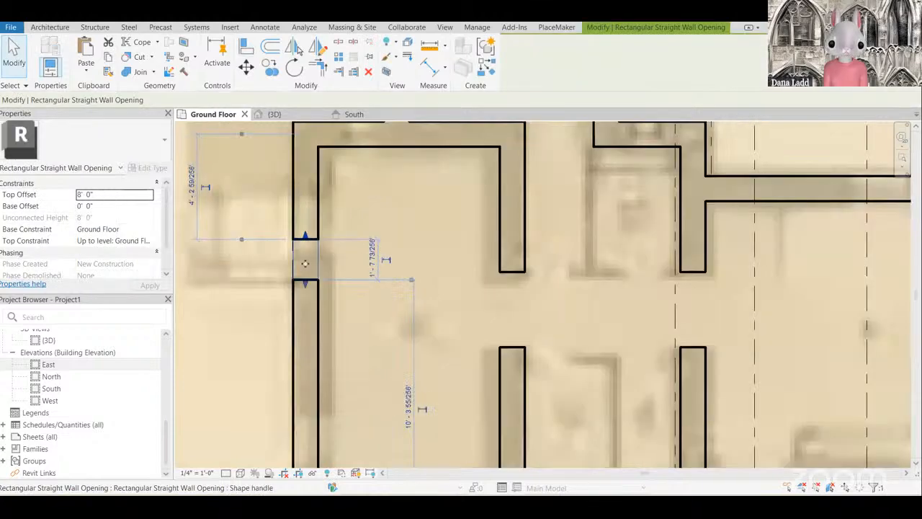
pyautogui.moveTo(305, 235); pyautogui.dragTo(306, 195)
pyautogui.moveTo(305, 282); pyautogui.dragTo(309, 259)
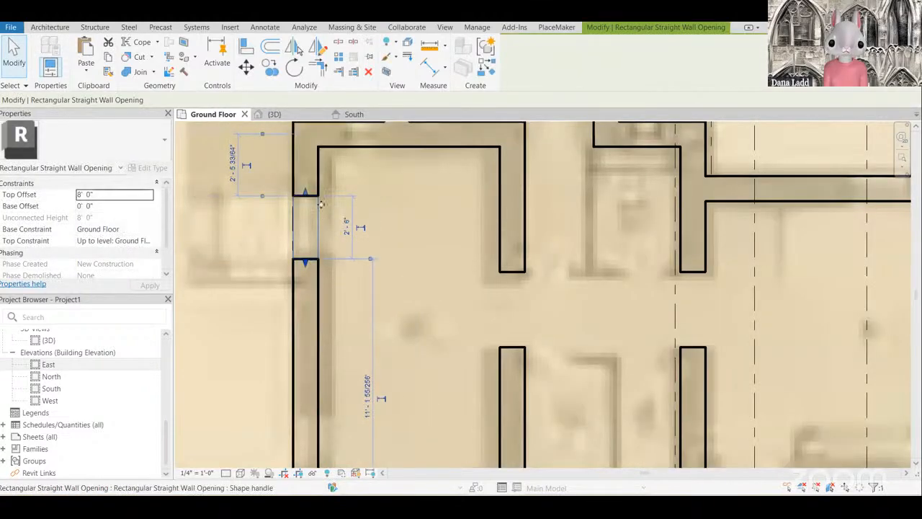
# Step: Widen the west exterior wall's opening to 2' 8" by moving its north edge
pyautogui.moveTo(317, 204); pyautogui.dragTo(316, 200)
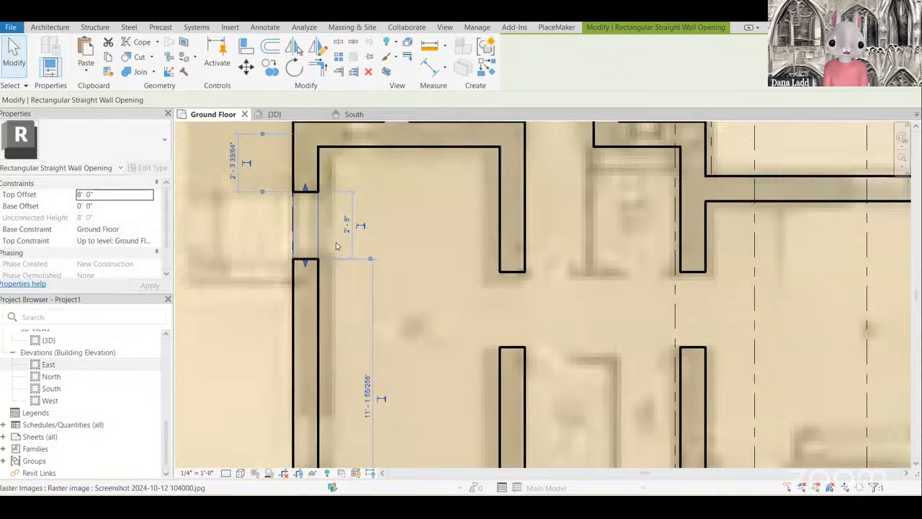
pyautogui.scroll(-3, 367, 211)
pyautogui.press('Escape')
# Step: Examine the refitted walls against the plan image, checking the south wall's properties and the area around the octagonal tower
pyautogui.scroll(2, 490, 338)
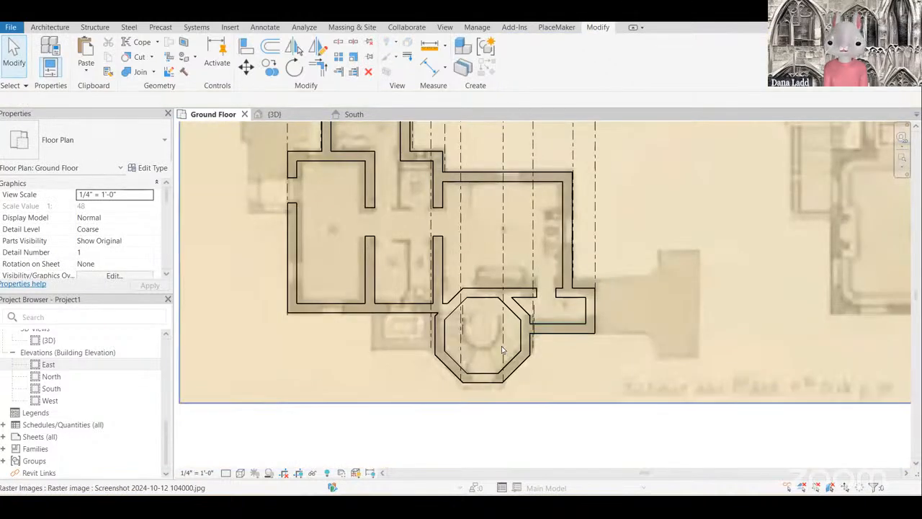
pyautogui.scroll(1, 438, 359)
pyautogui.scroll(-4, 438, 359)
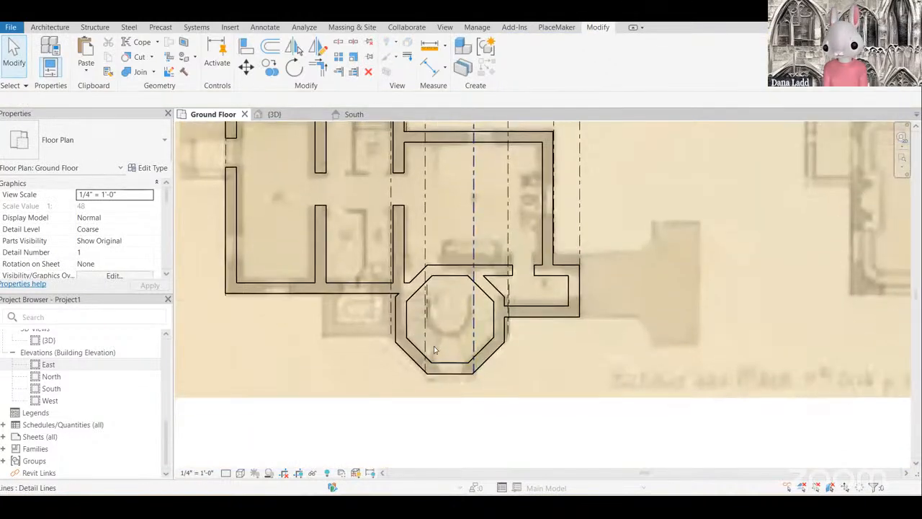
pyautogui.scroll(-2, 496, 352)
pyautogui.scroll(3, 459, 375)
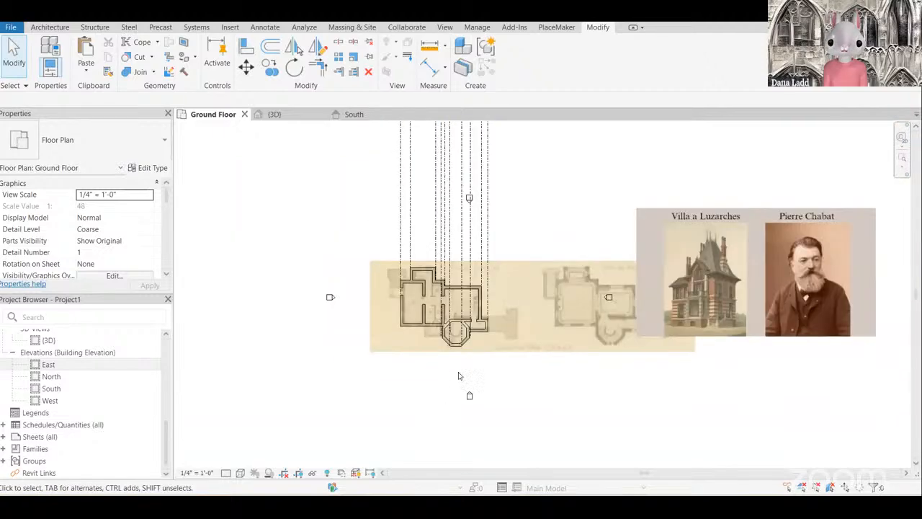
pyautogui.scroll(3, 488, 351)
pyautogui.scroll(-2, 536, 329)
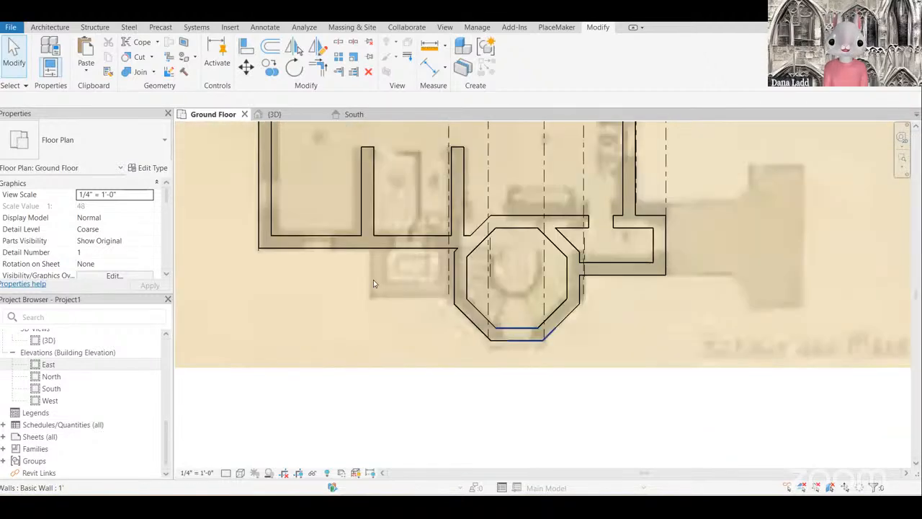
pyautogui.scroll(2, 289, 268)
pyautogui.click(286, 268)
pyautogui.scroll(1, 355, 276)
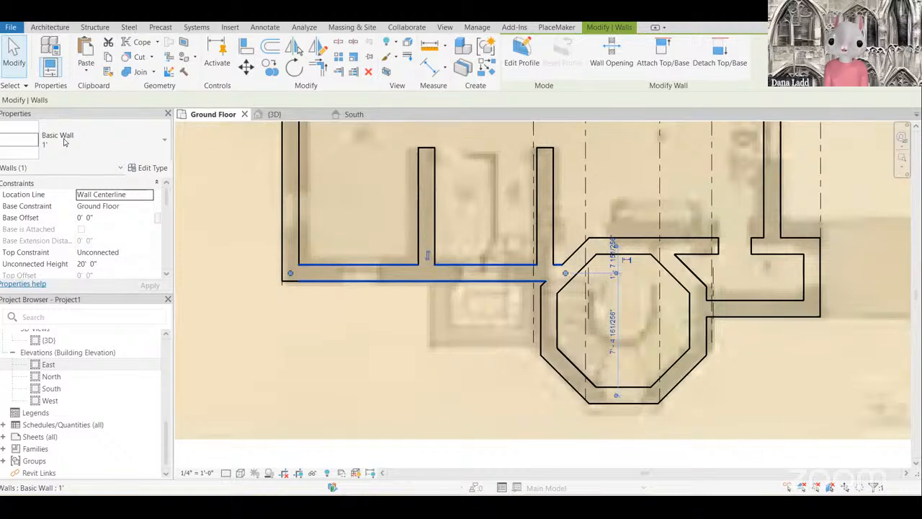
pyautogui.scroll(2, 360, 274)
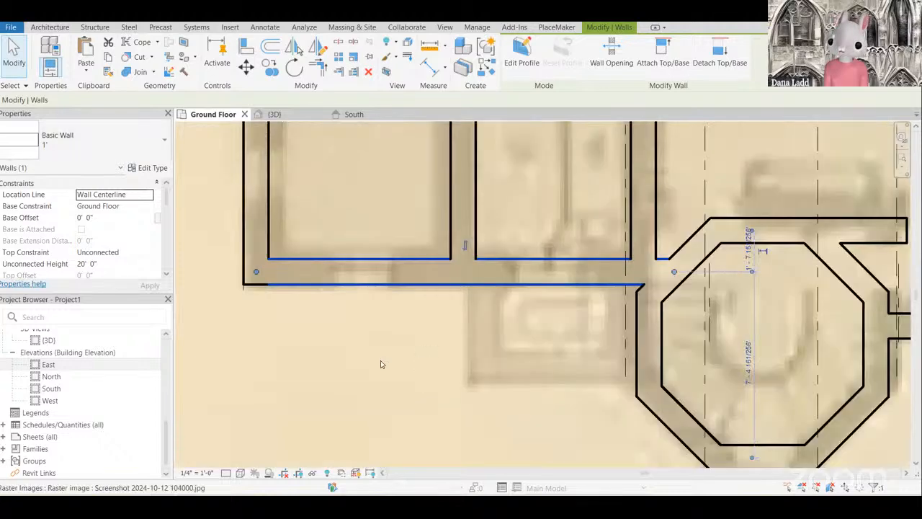
pyautogui.scroll(-2, 382, 364)
pyautogui.scroll(-2, 381, 364)
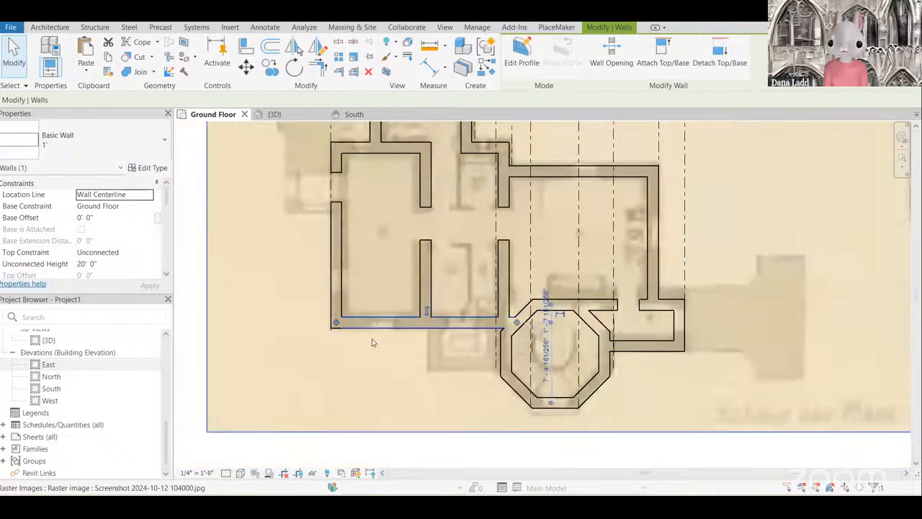
pyautogui.scroll(1, 551, 339)
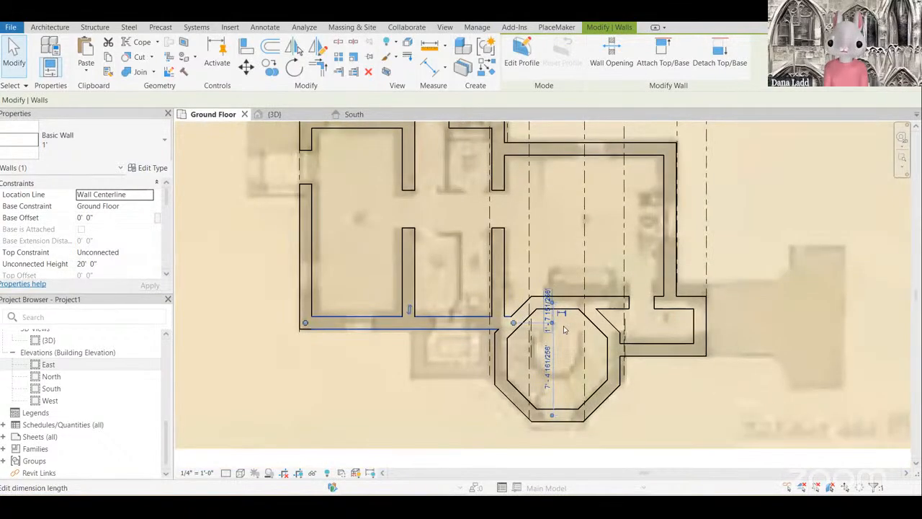
pyautogui.scroll(-4, 419, 279)
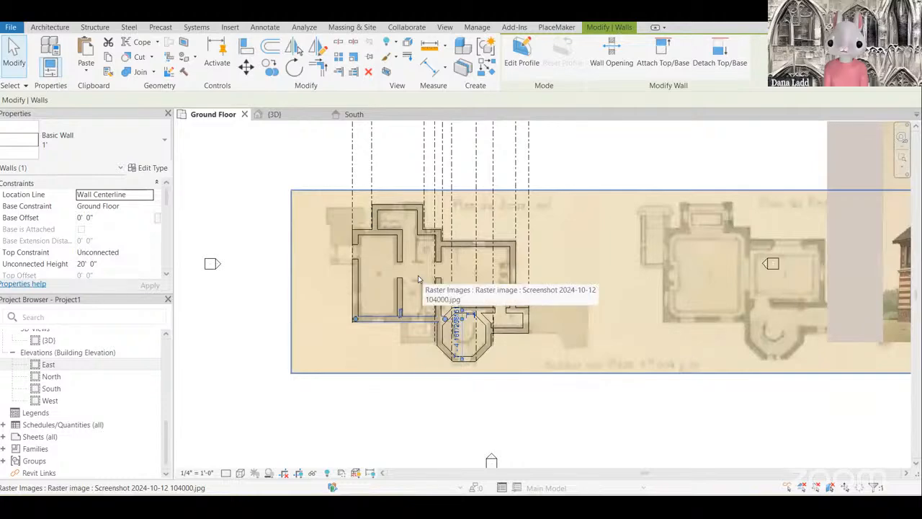
pyautogui.scroll(3, 419, 324)
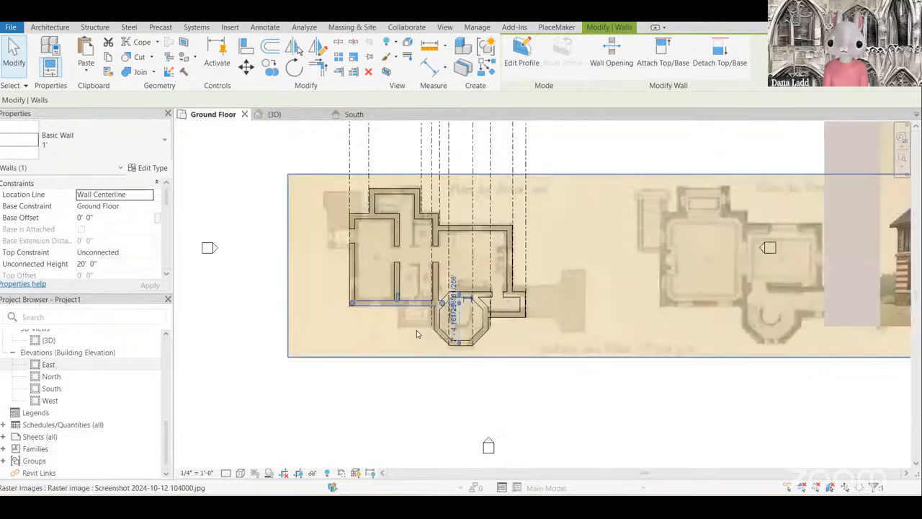
pyautogui.press('Escape')
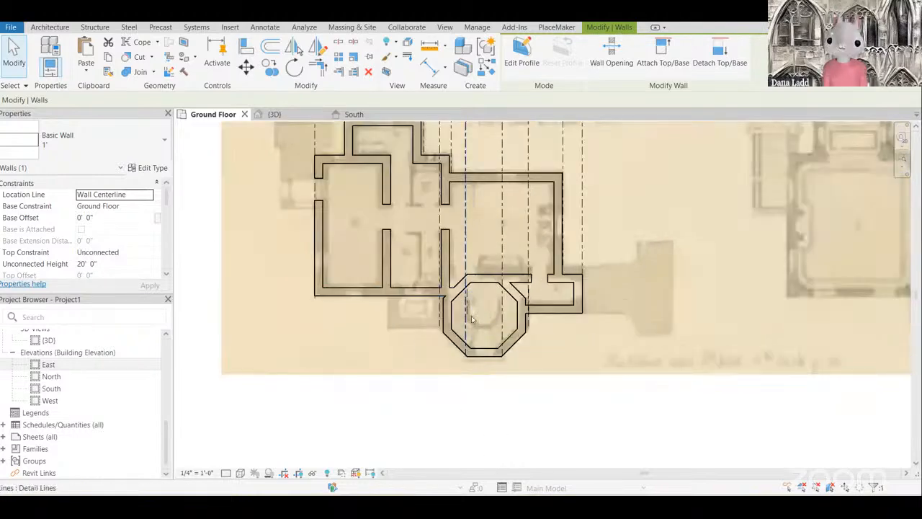
pyautogui.scroll(-1, 490, 346)
pyautogui.scroll(1, 505, 352)
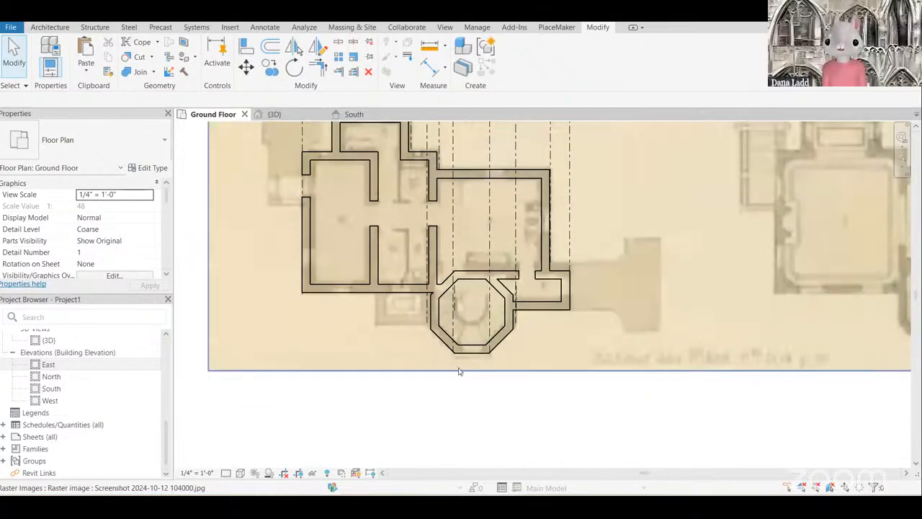
# Step: Examine how the elevation drawing and its centerlines line up with the Ground Floor walls
pyautogui.scroll(-4, 459, 371)
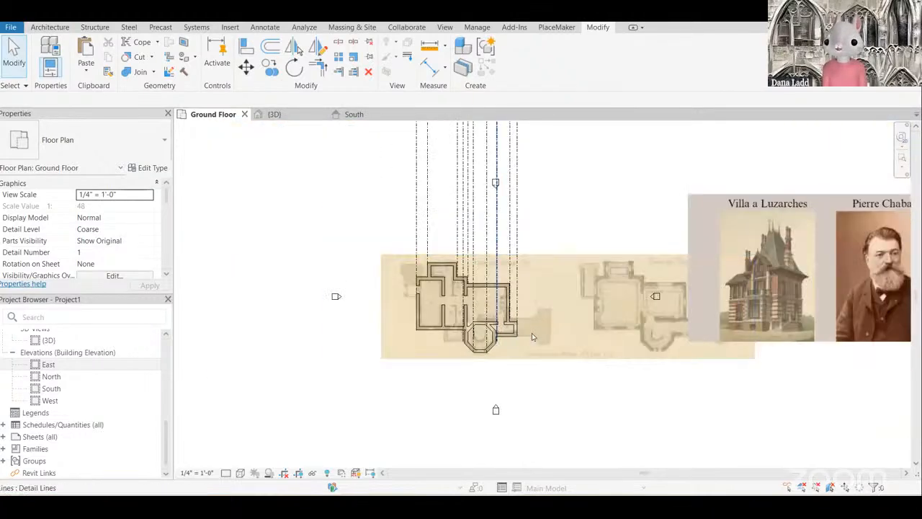
pyautogui.scroll(-6, 541, 344)
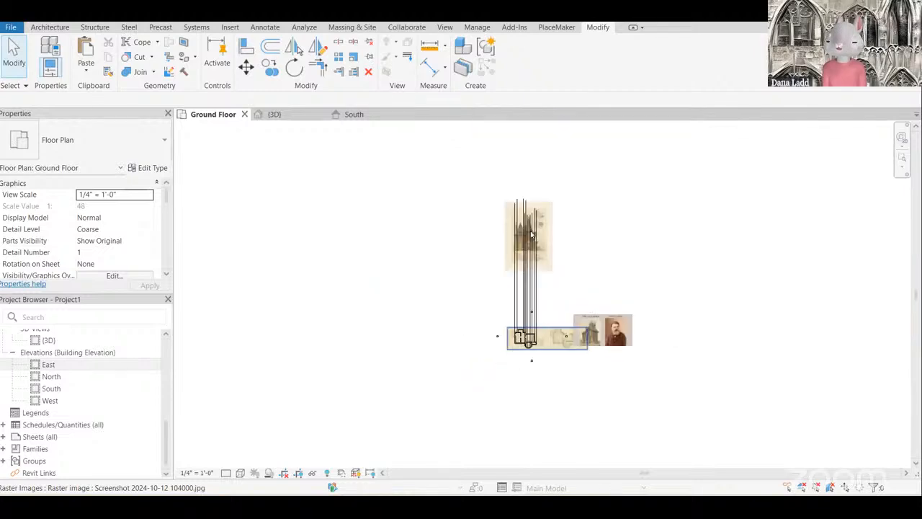
pyautogui.scroll(6, 531, 235)
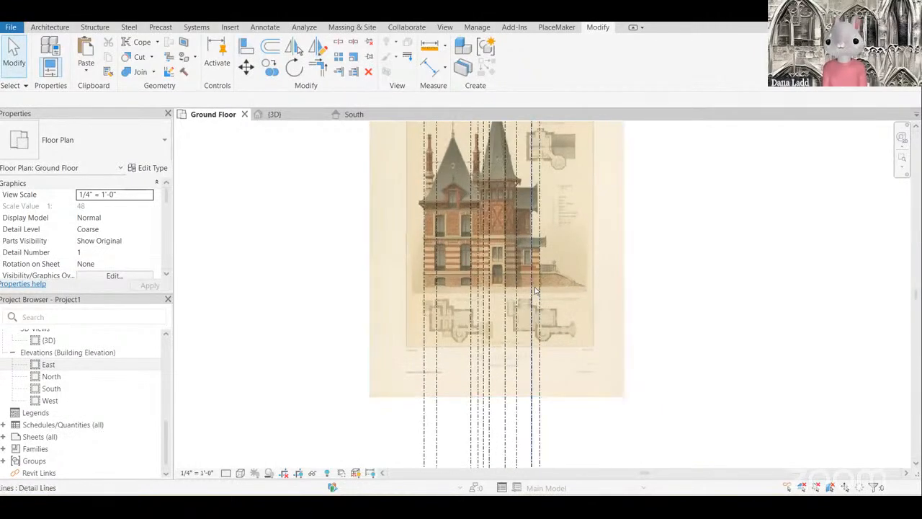
pyautogui.scroll(-1, 505, 339)
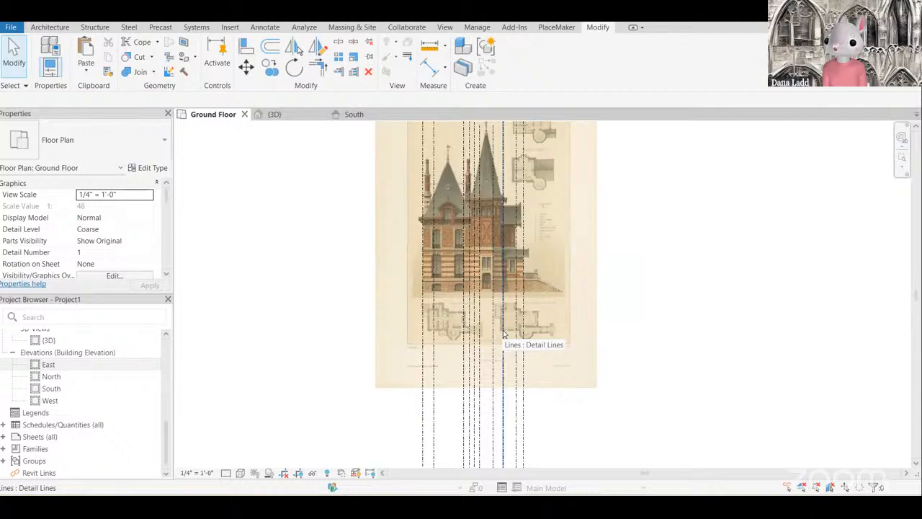
pyautogui.scroll(2, 517, 345)
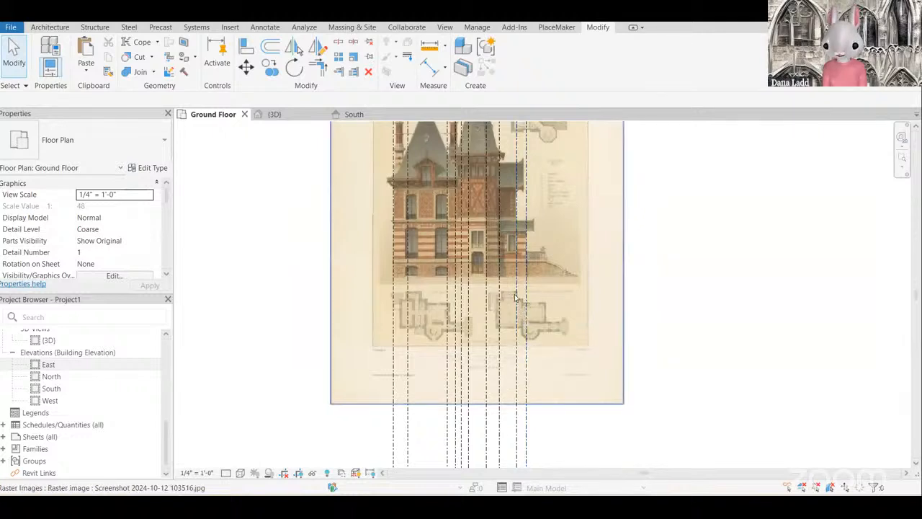
pyautogui.scroll(-5, 560, 295)
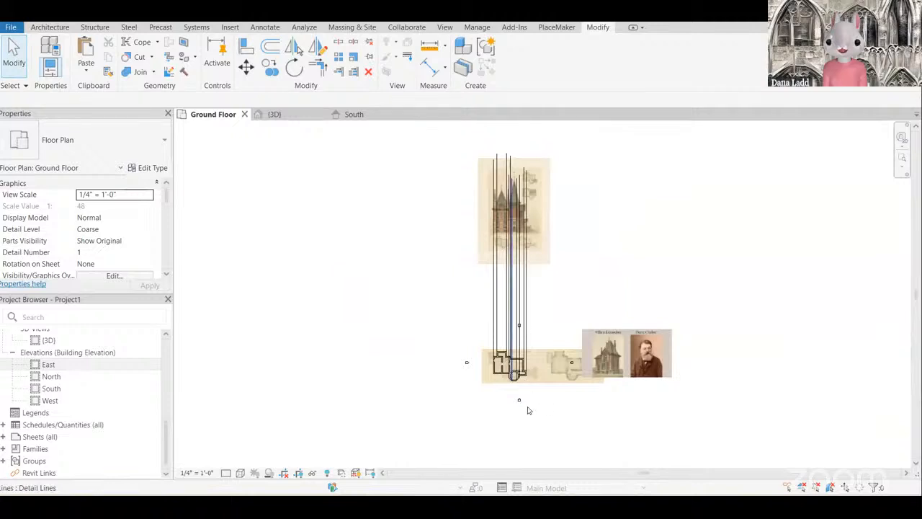
pyautogui.scroll(2, 521, 396)
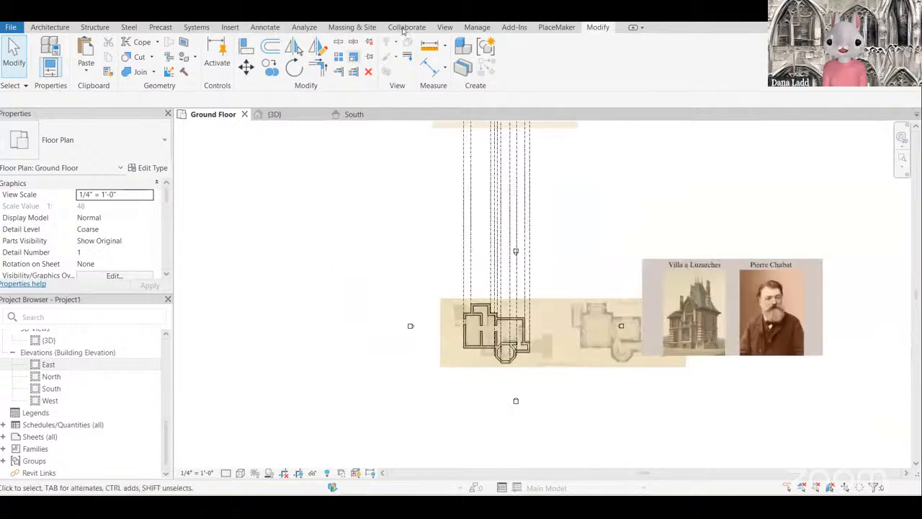
# Step: Open the default 3D view and orbit the model to inspect the refitted walls from above
pyautogui.click(444, 27)
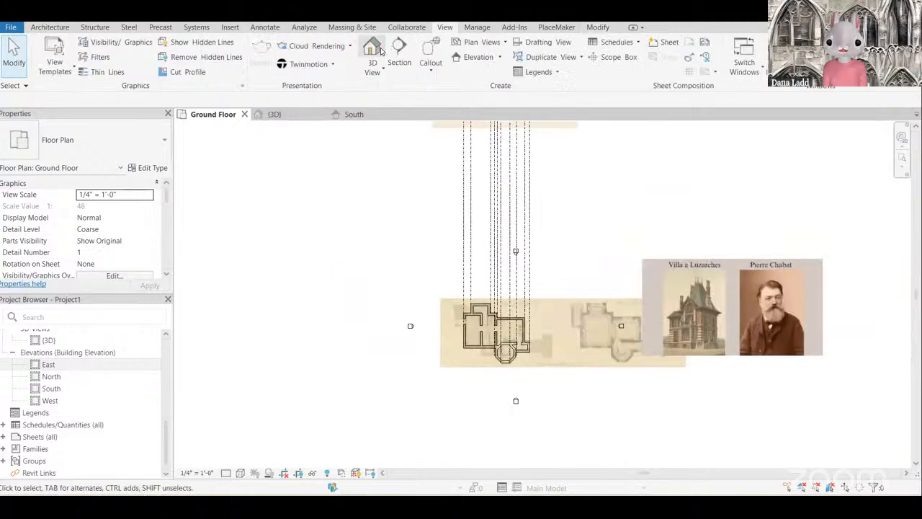
pyautogui.click(372, 54)
pyautogui.keyDown('shift'); pyautogui.moveTo(586, 283); pyautogui.dragTo(441, 134, button='middle'); pyautogui.keyUp('shift')
pyautogui.scroll(-2, 442, 134)
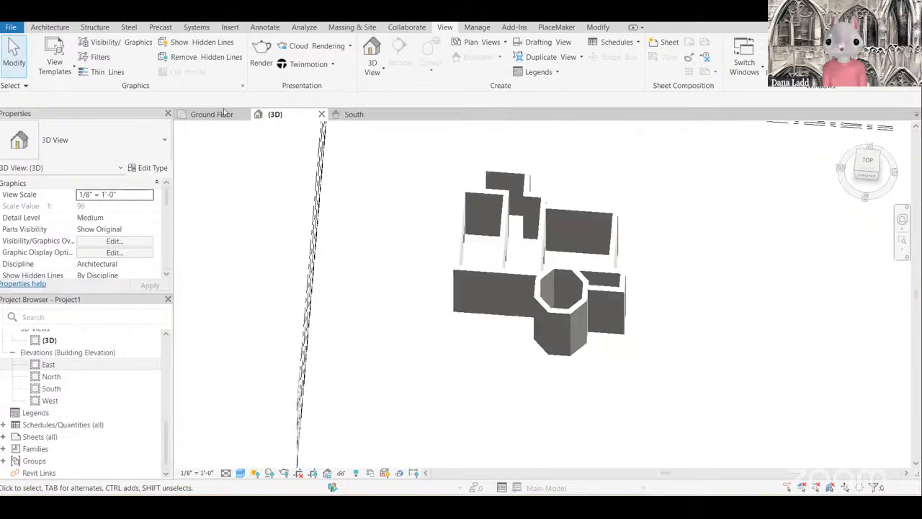
pyautogui.click(223, 114)
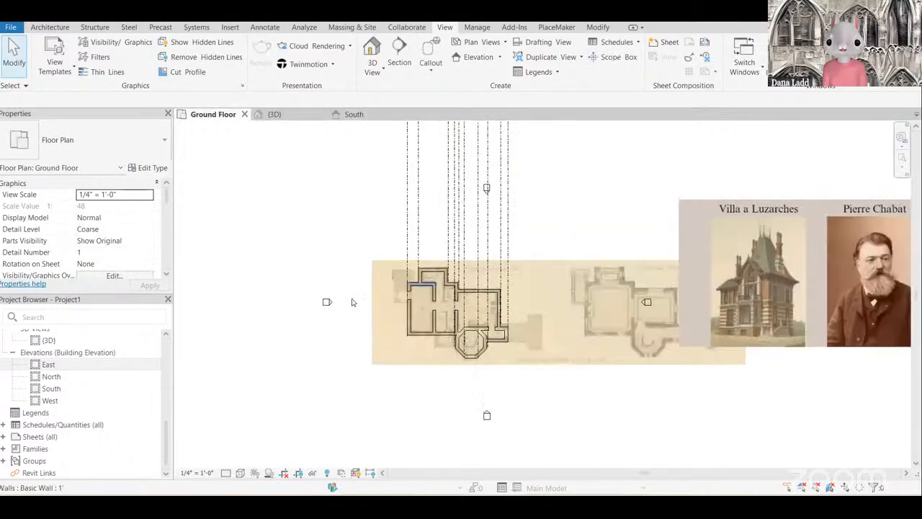
pyautogui.scroll(4, 462, 347)
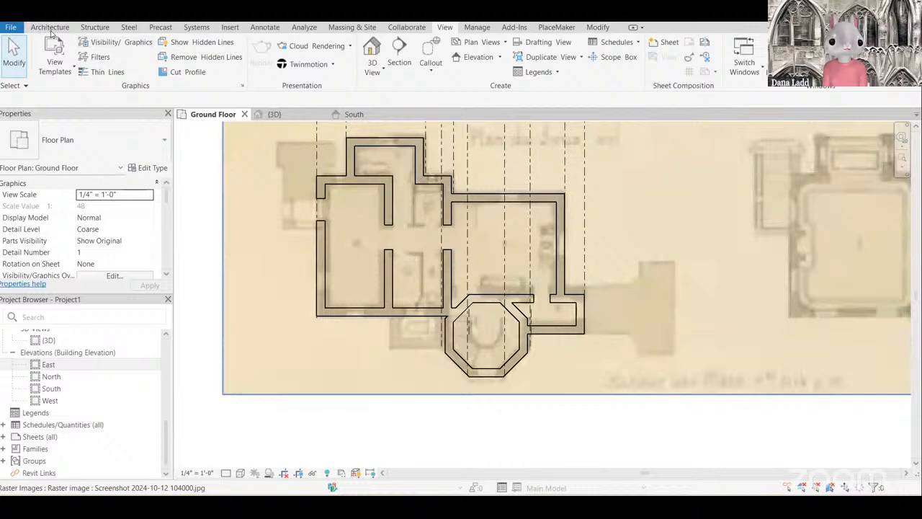
pyautogui.click(50, 30)
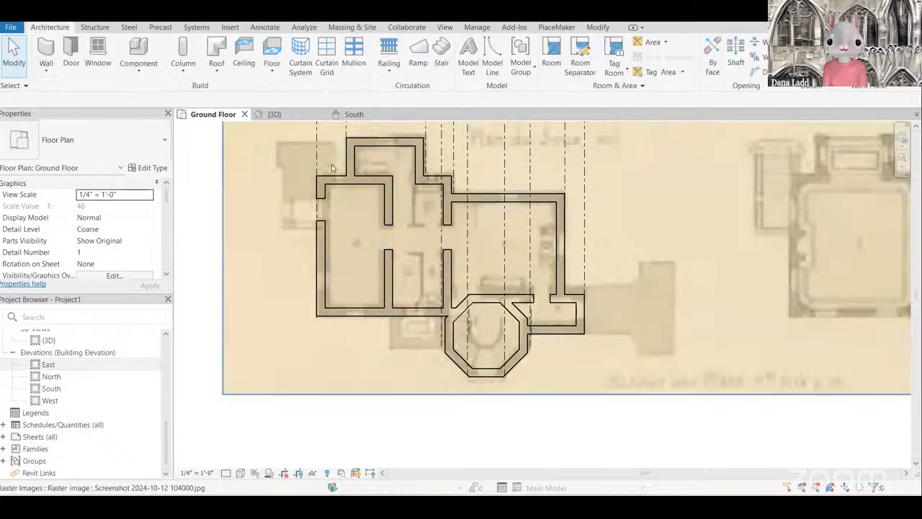
pyautogui.scroll(-2, 411, 287)
pyautogui.scroll(3, 411, 287)
pyautogui.scroll(-3, 407, 288)
pyautogui.scroll(1, 413, 334)
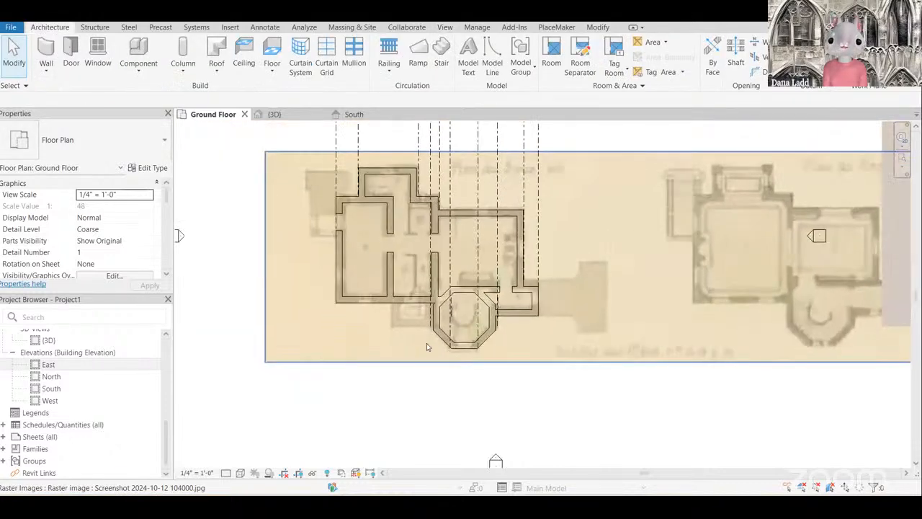
pyautogui.scroll(1, 421, 346)
pyautogui.scroll(-3, 391, 352)
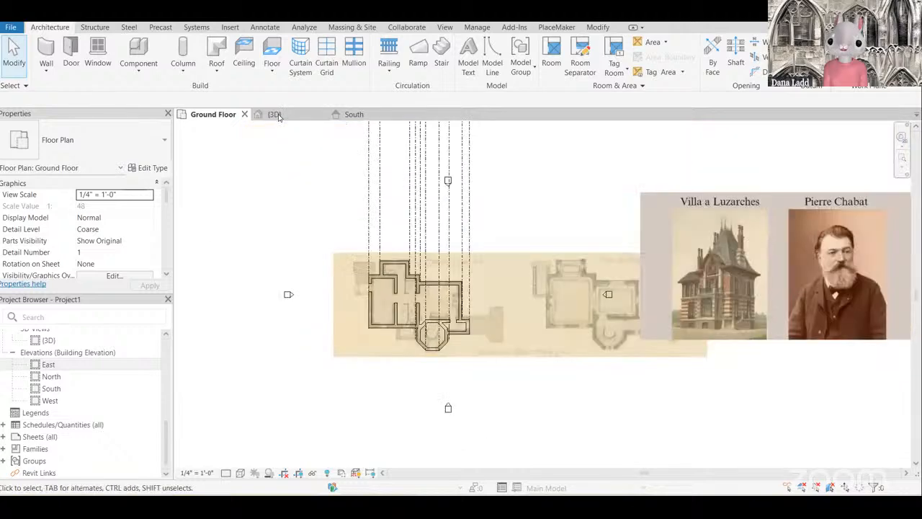
# Step: Delete the old elevation image and its vertical centerlines from the South elevation view
pyautogui.click(274, 114)
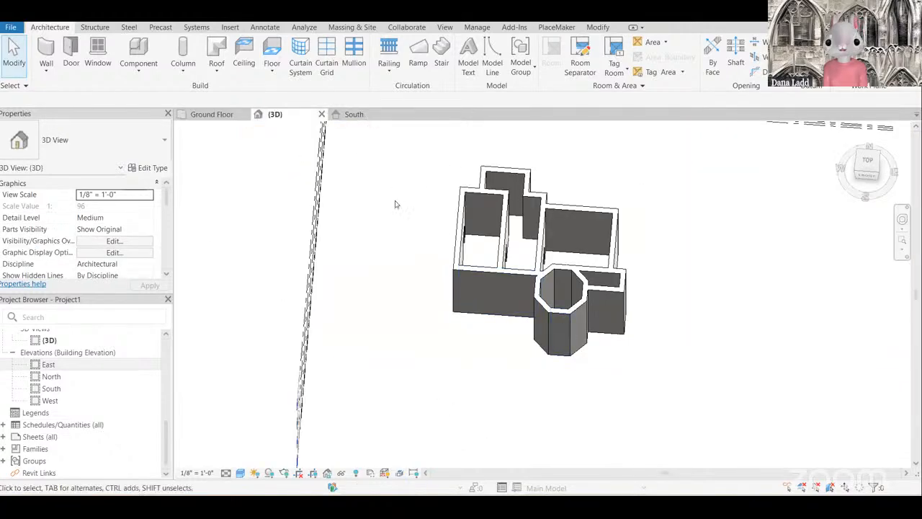
pyautogui.click(354, 114)
pyautogui.scroll(3, 482, 354)
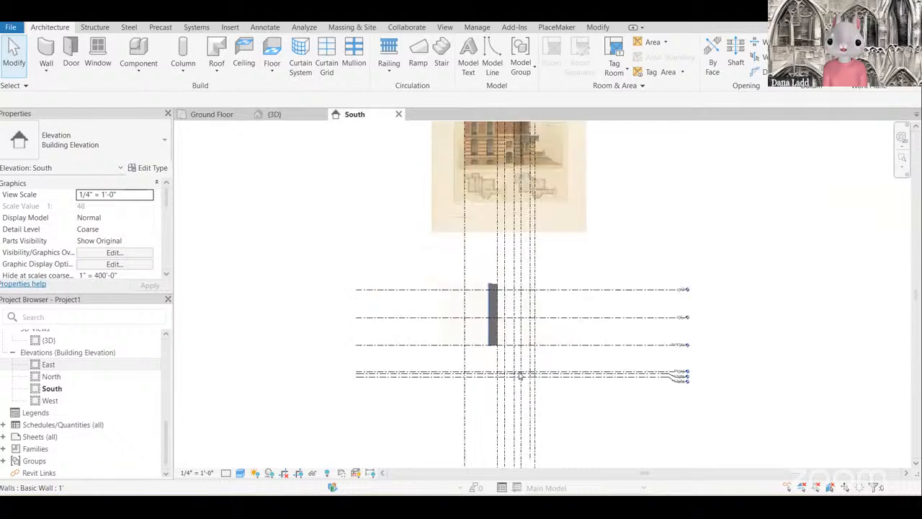
pyautogui.scroll(-2, 521, 374)
pyautogui.scroll(1, 554, 318)
pyautogui.moveTo(648, 269); pyautogui.dragTo(387, 175)
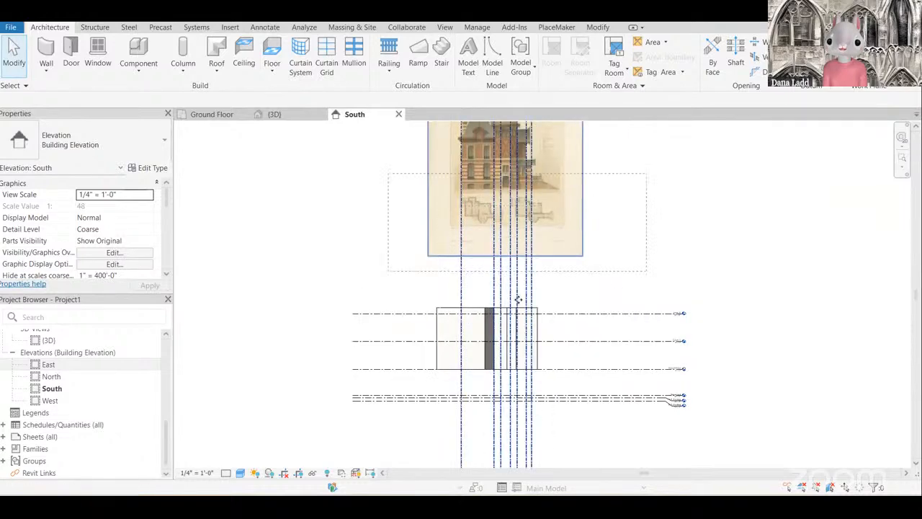
pyautogui.scroll(-1, 586, 277)
pyautogui.scroll(-1, 587, 278)
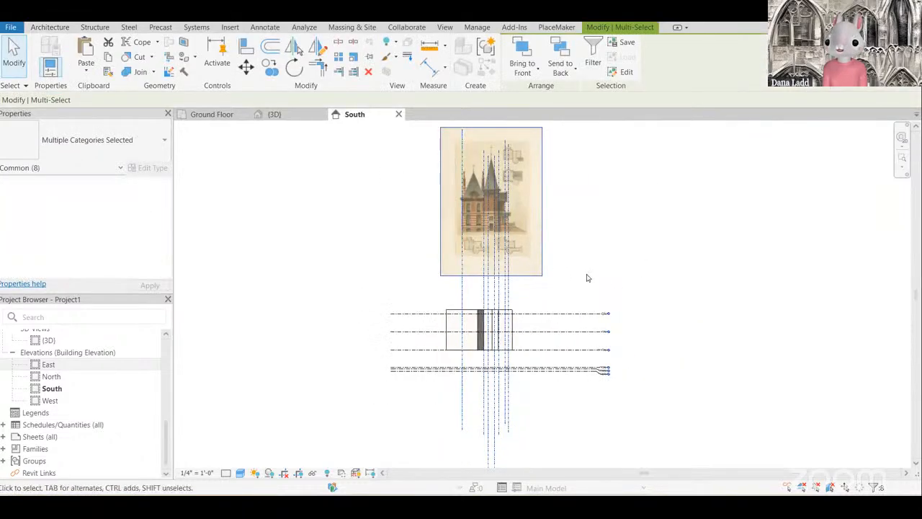
pyautogui.press('Delete')
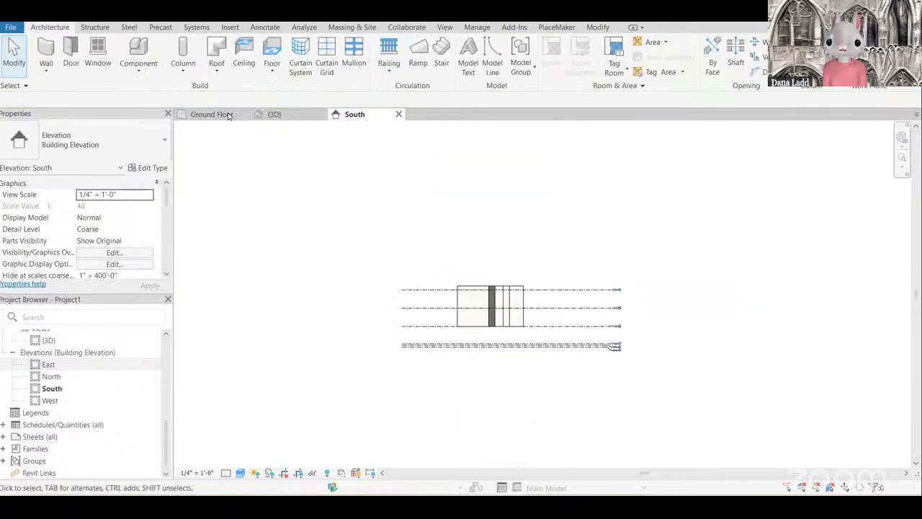
# Step: Copy the rescaled elevation image together with its vertical centerlines from the Ground Floor plan
pyautogui.hotkey('ctrl', 'Tab')
pyautogui.scroll(-4, 467, 327)
pyautogui.moveTo(548, 240); pyautogui.dragTo(576, 302, button='middle')
pyautogui.scroll(1, 577, 303)
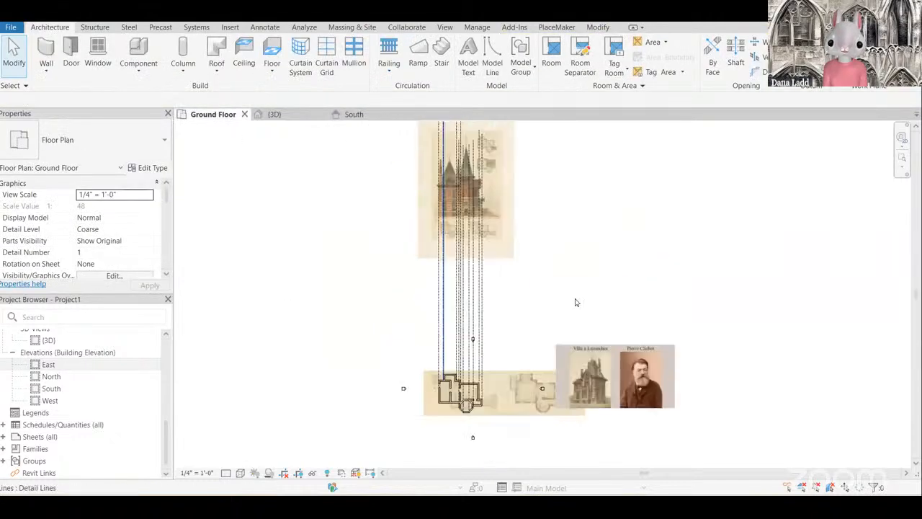
pyautogui.scroll(2, 477, 225)
pyautogui.moveTo(585, 296); pyautogui.dragTo(394, 183)
pyautogui.scroll(-2, 529, 217)
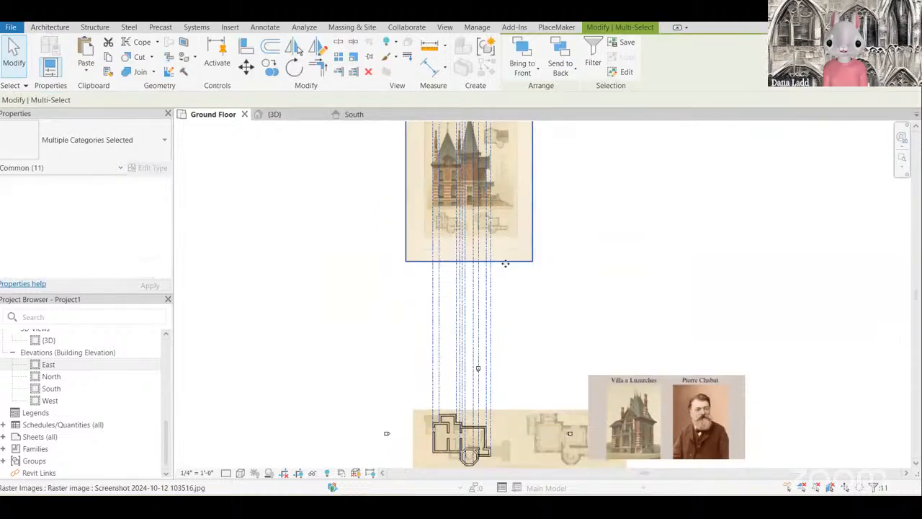
pyautogui.scroll(1, 500, 265)
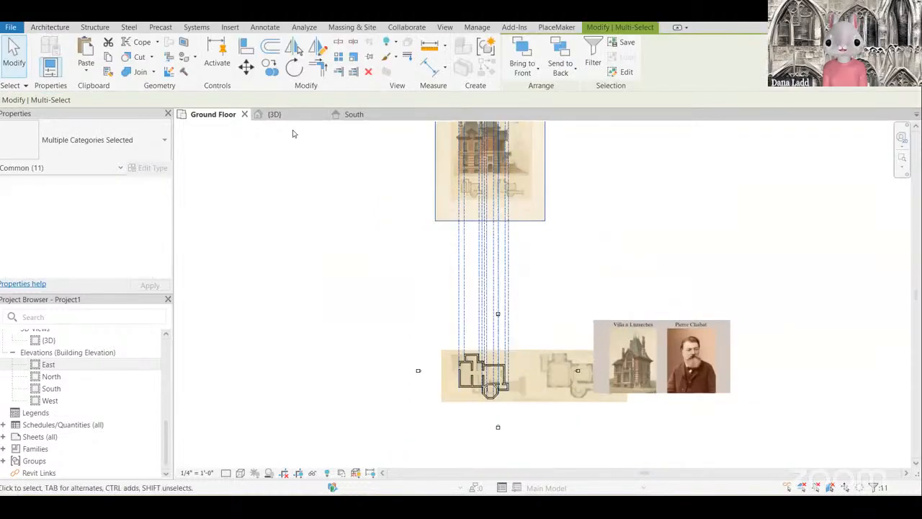
# Step: Paste the copied elevation image and centerlines into the South elevation view above the walls
pyautogui.click(354, 113)
pyautogui.scroll(2, 441, 280)
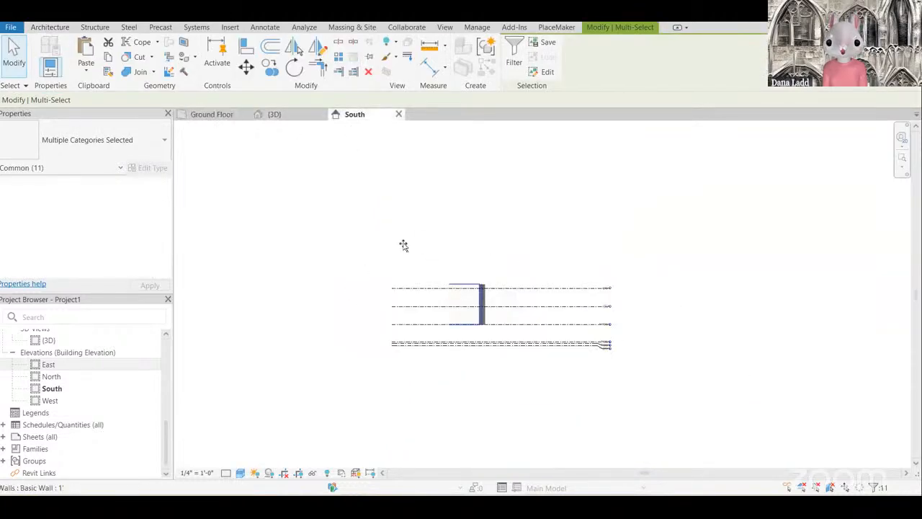
pyautogui.hotkey('ctrl', 'v')
pyautogui.click(495, 303)
pyautogui.scroll(2, 523, 254)
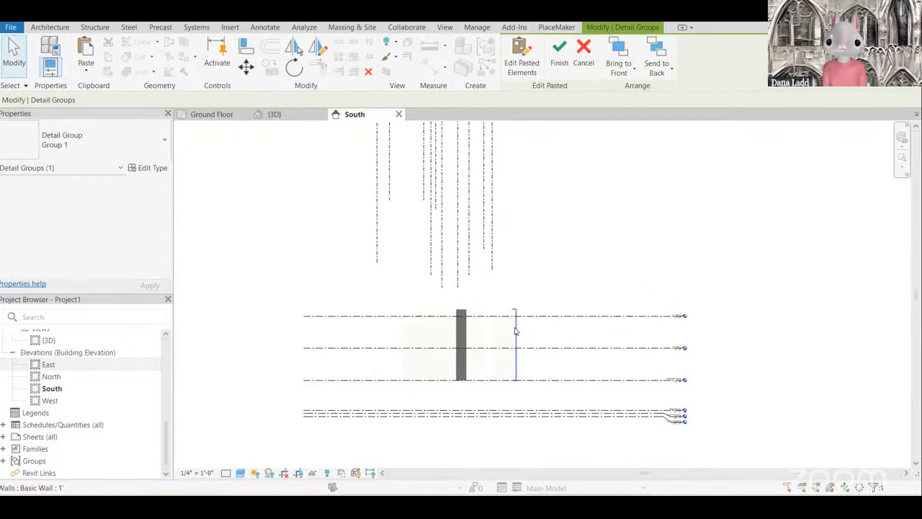
pyautogui.scroll(-4, 522, 323)
pyautogui.scroll(2, 503, 145)
pyautogui.scroll(3, 506, 134)
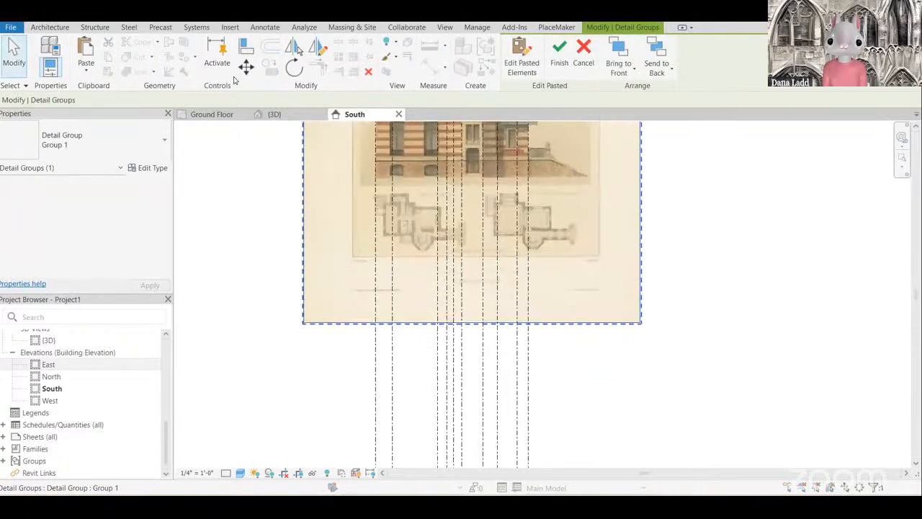
# Step: Try to move the pasted group so one of its centerlines lands on the right edge of the dark wall
pyautogui.click(246, 66)
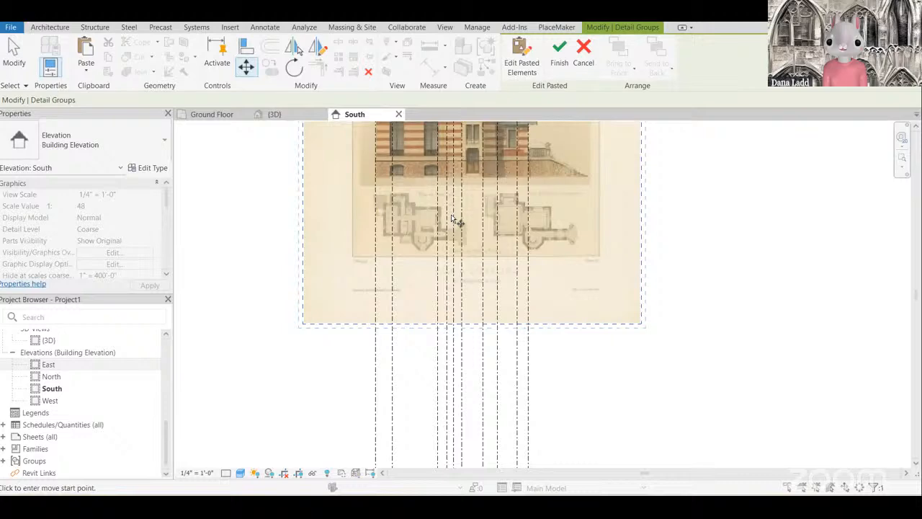
pyautogui.scroll(2, 461, 209)
pyautogui.scroll(-1, 477, 198)
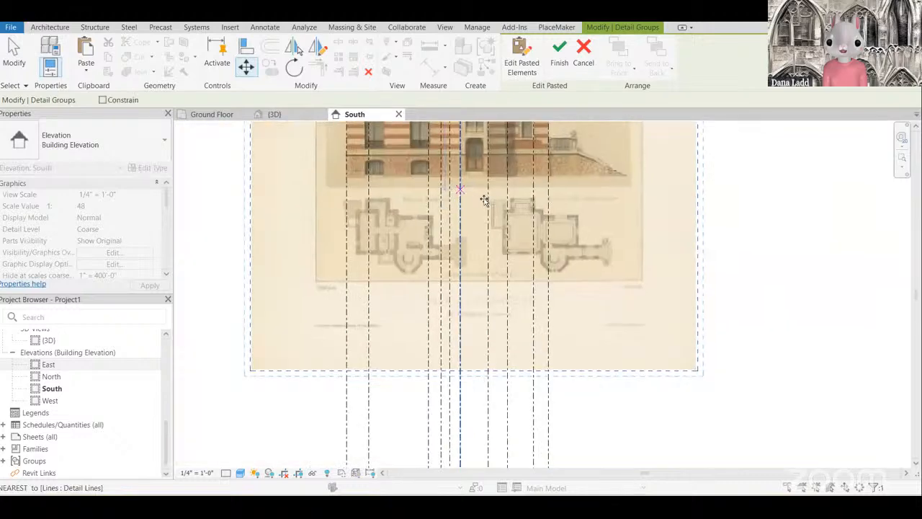
pyautogui.click(477, 196)
pyautogui.scroll(-5, 493, 193)
pyautogui.scroll(2, 514, 300)
pyautogui.scroll(5, 519, 288)
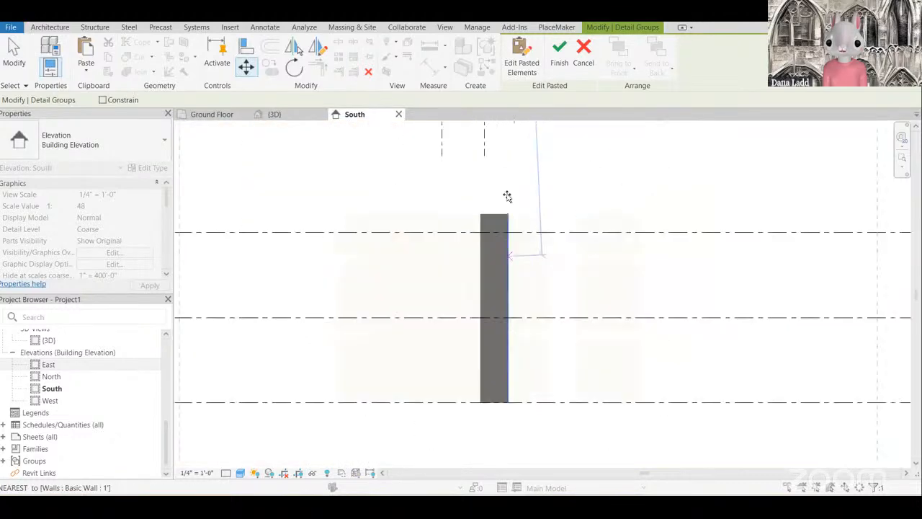
pyautogui.click(515, 274)
pyautogui.scroll(-4, 534, 299)
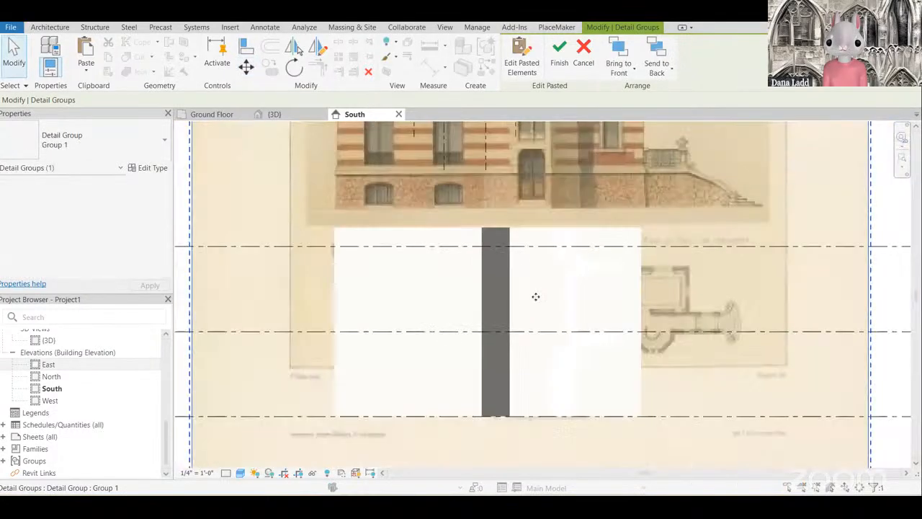
# Step: Nudge the pasted group straight up until the image sits clear above the walls
pyautogui.press('Up')
pyautogui.press('Up')
pyautogui.press('Up')
pyautogui.press('Up')
pyautogui.press('Up')
pyautogui.press('Up')
pyautogui.press('Up')
pyautogui.press('Up')
pyautogui.press('Up')
pyautogui.press('Up')
pyautogui.press('Up')
pyautogui.press('Up')
pyautogui.press('Up')
pyautogui.press('Up')
pyautogui.press('Up')
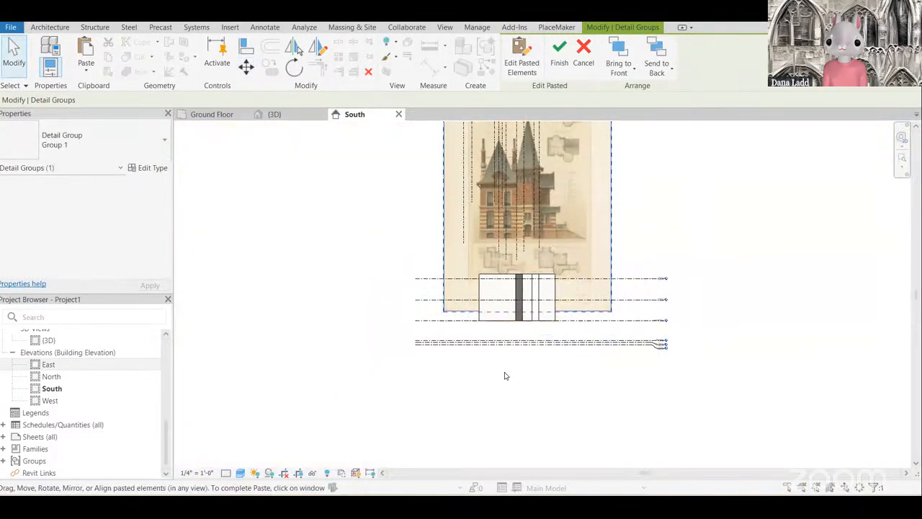
pyautogui.press('Up')
pyautogui.press('Up')
pyautogui.press('Up')
pyautogui.press('Up')
pyautogui.press('Up')
pyautogui.press('Up')
pyautogui.press('Up')
pyautogui.press('Up')
pyautogui.press('Up')
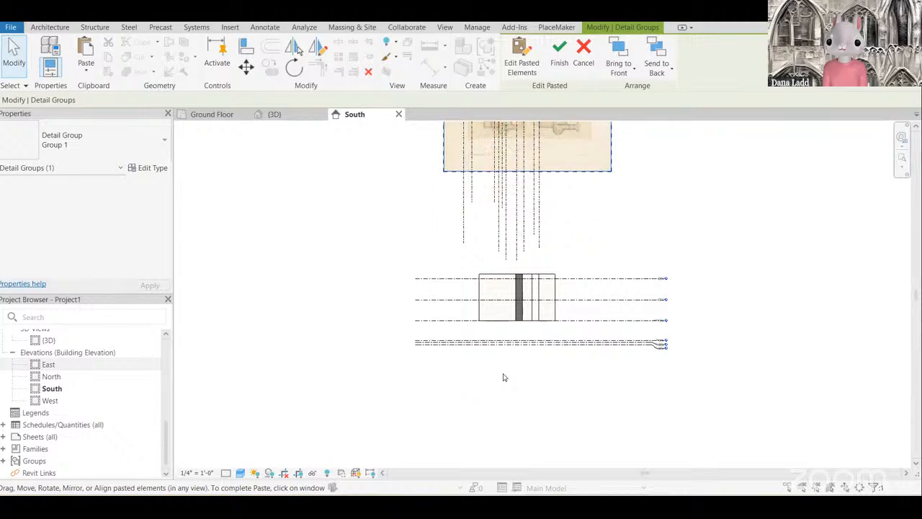
# Step: Examine how the pasted centerlines line up with the facade edges in the elevation image
pyautogui.scroll(-2, 503, 376)
pyautogui.scroll(3, 625, 239)
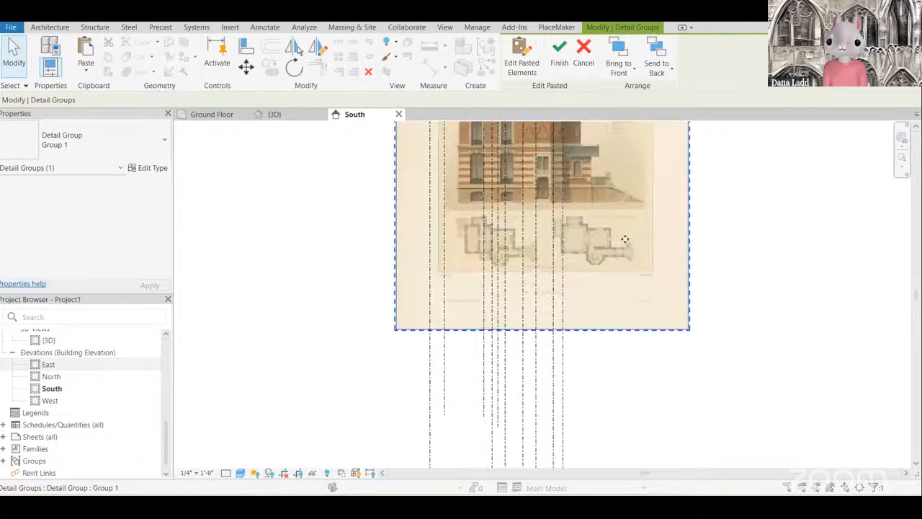
pyautogui.scroll(1, 538, 283)
pyautogui.scroll(-3, 543, 298)
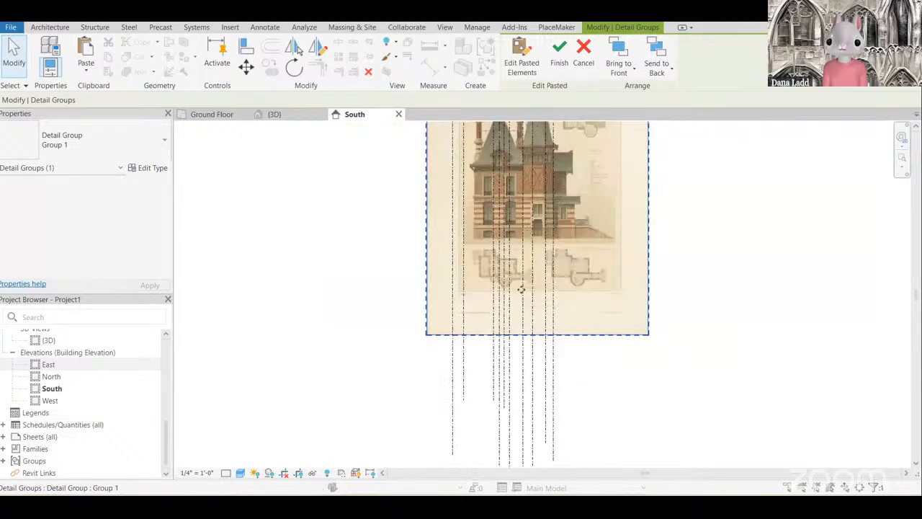
pyautogui.scroll(2, 527, 257)
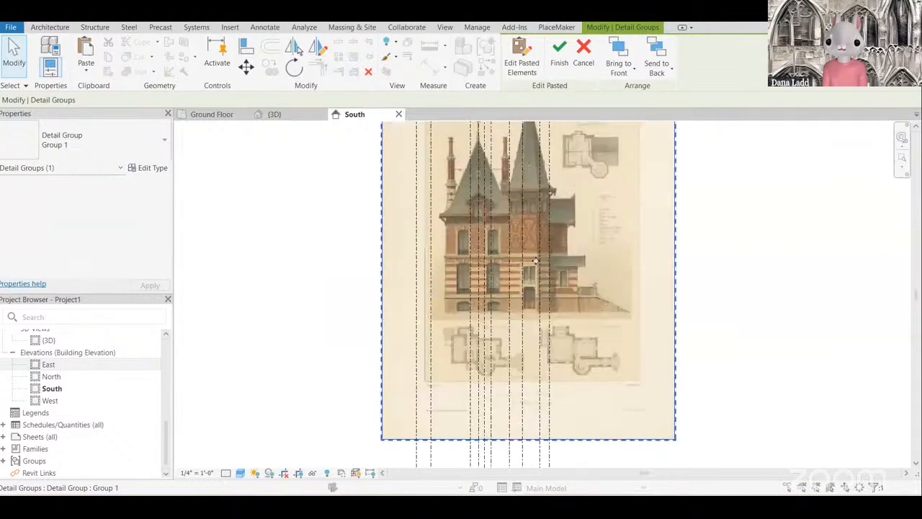
pyautogui.keyDown('shift'); pyautogui.moveTo(654, 301); pyautogui.dragTo(572, 212); pyautogui.keyUp('shift')
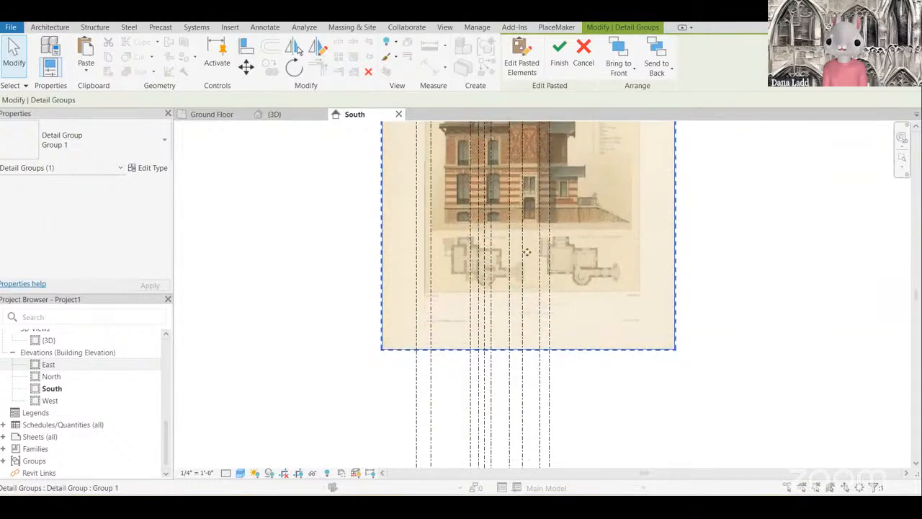
pyautogui.scroll(2, 547, 263)
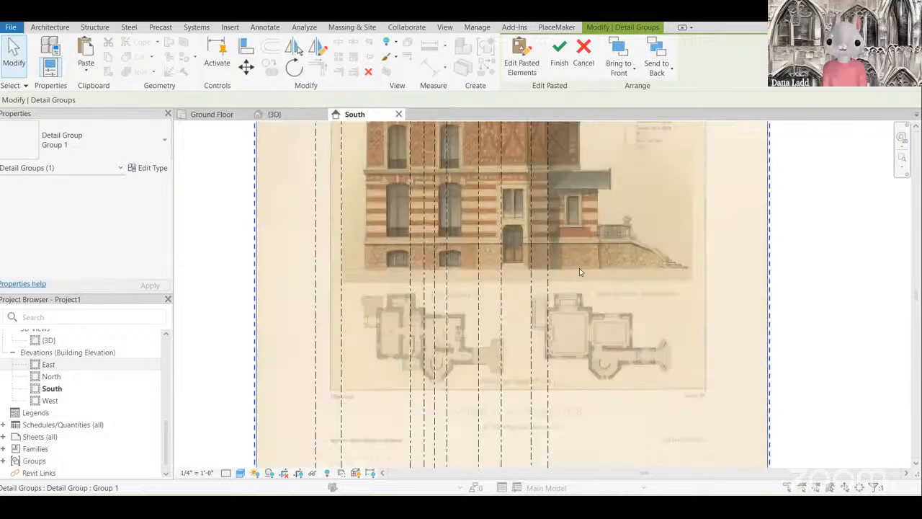
# Step: Discard the pasted group and restore the previously deleted elevation image and its centerlines in the South view
pyautogui.press('Escape')
pyautogui.scroll(-7, 582, 274)
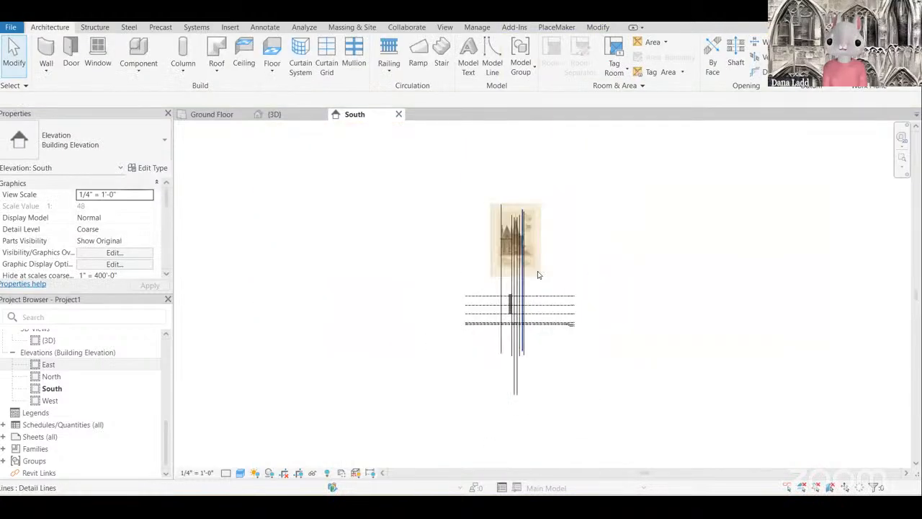
pyautogui.scroll(3, 525, 257)
# Step: Move the elevation image and its centerlines so the tower's left centerline lands on the right edge of the dark wall
pyautogui.moveTo(638, 298); pyautogui.dragTo(417, 190)
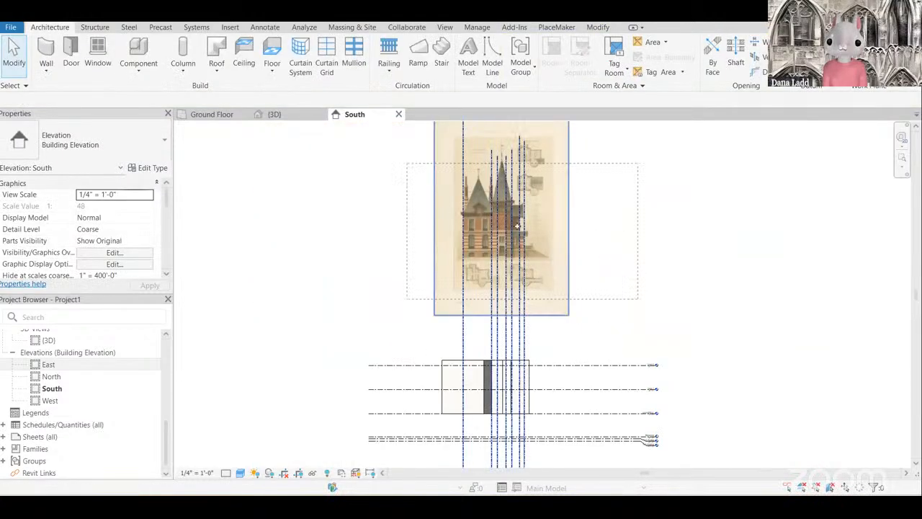
pyautogui.moveTo(517, 226); pyautogui.dragTo(529, 230)
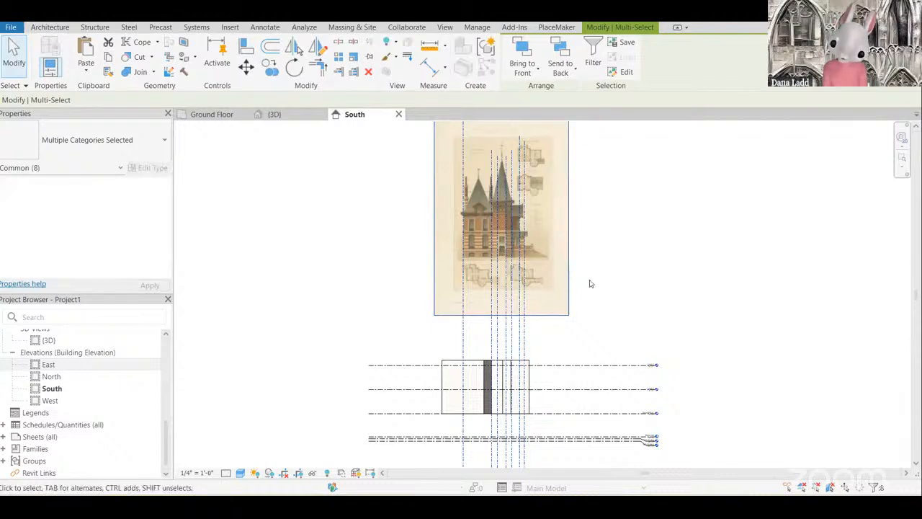
pyautogui.scroll(2, 536, 233)
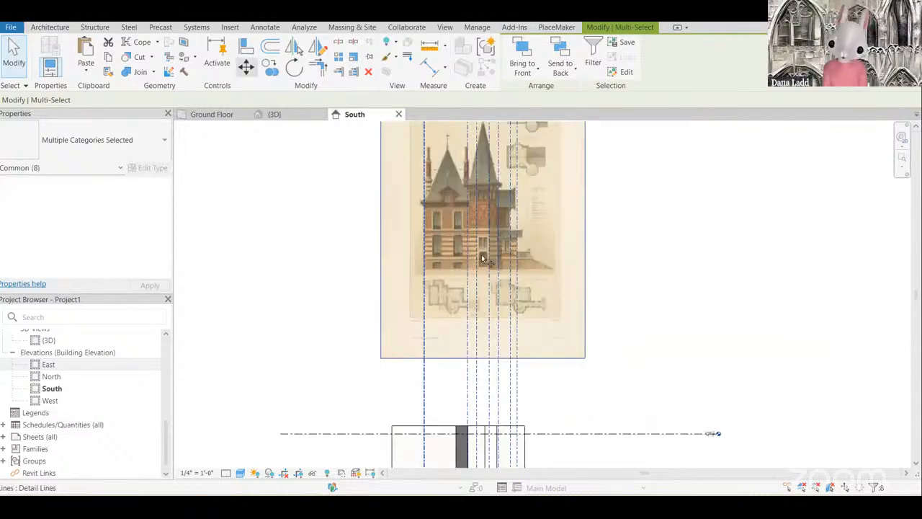
pyautogui.press('m')
pyautogui.press('v')
pyautogui.scroll(3, 487, 259)
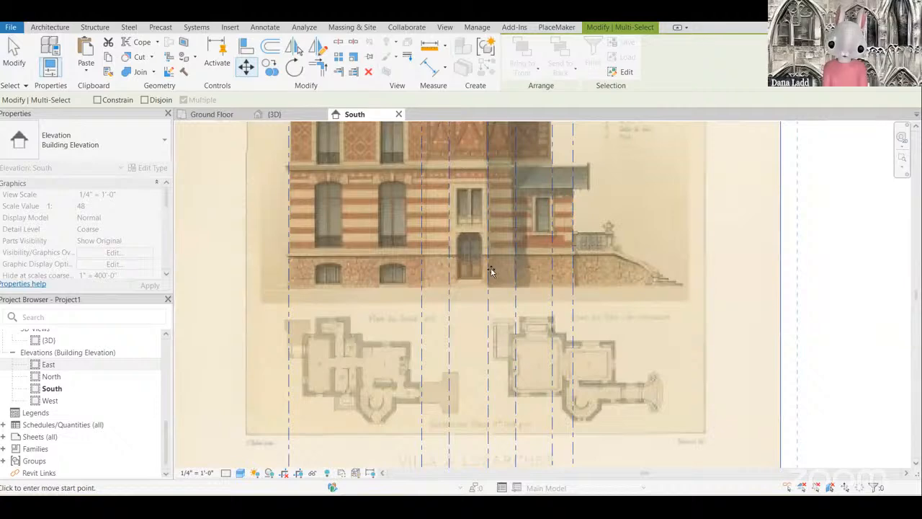
pyautogui.click(449, 287)
pyautogui.scroll(-3, 508, 252)
pyautogui.moveTo(463, 439); pyautogui.dragTo(489, 282, button='middle')
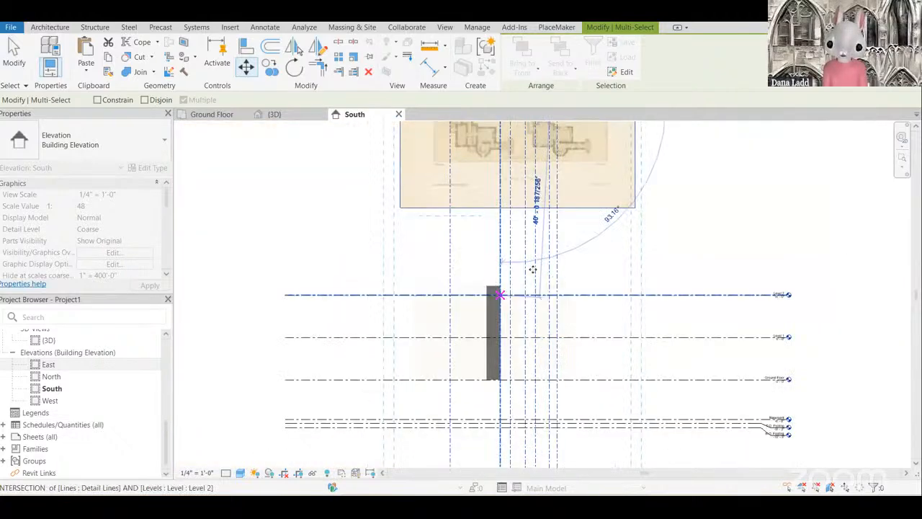
pyautogui.scroll(3, 533, 270)
pyautogui.click(583, 301)
pyautogui.scroll(-4, 620, 288)
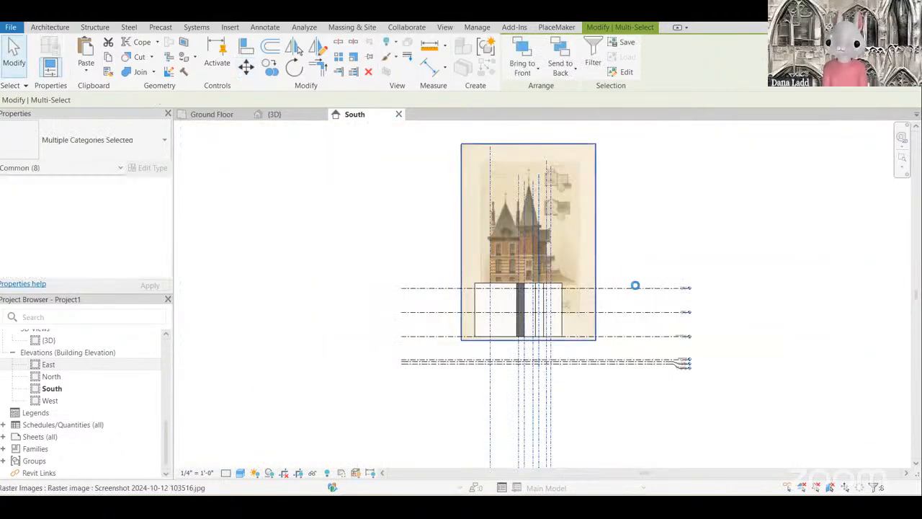
# Step: Nudge the elevation image and its centerlines vertically until the image sits clear above the walls, and clear the selection
pyautogui.scroll(-1, 636, 272)
pyautogui.press('Up')
pyautogui.press('Up')
pyautogui.press('Up')
pyautogui.press('Up')
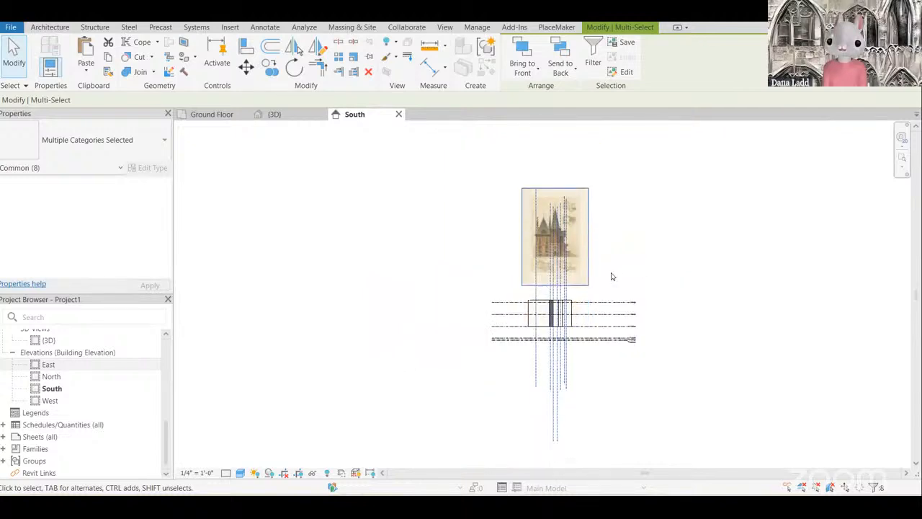
pyautogui.press('Down')
pyautogui.press('Down')
pyautogui.press('Down')
pyautogui.press('Down')
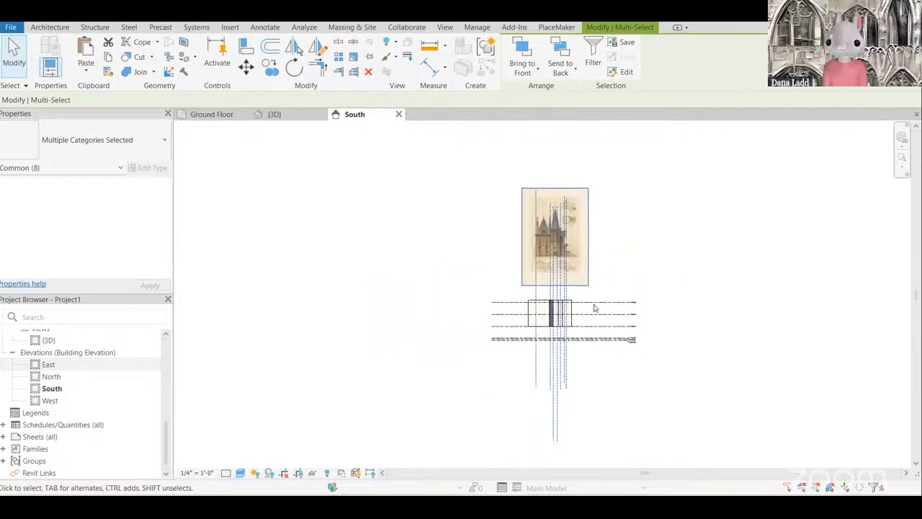
pyautogui.scroll(2, 566, 305)
pyautogui.scroll(2, 561, 316)
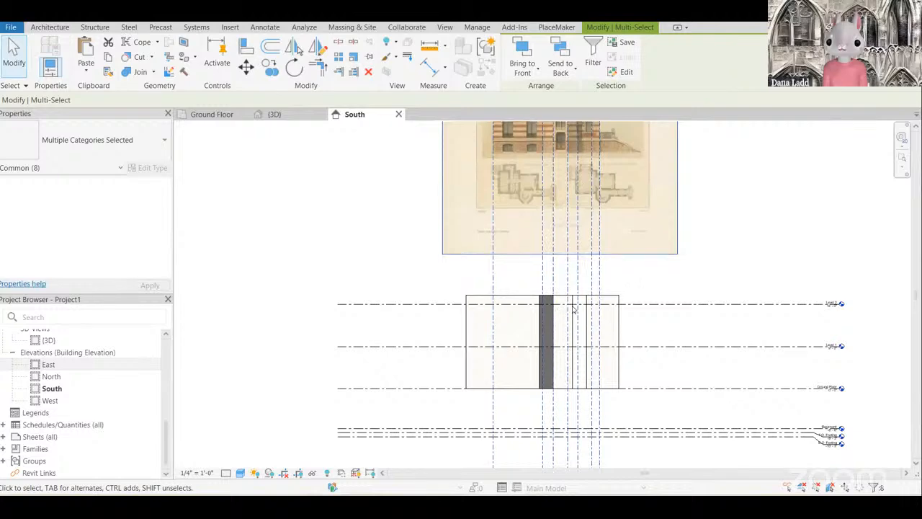
pyautogui.scroll(-3, 627, 299)
pyautogui.press('Up')
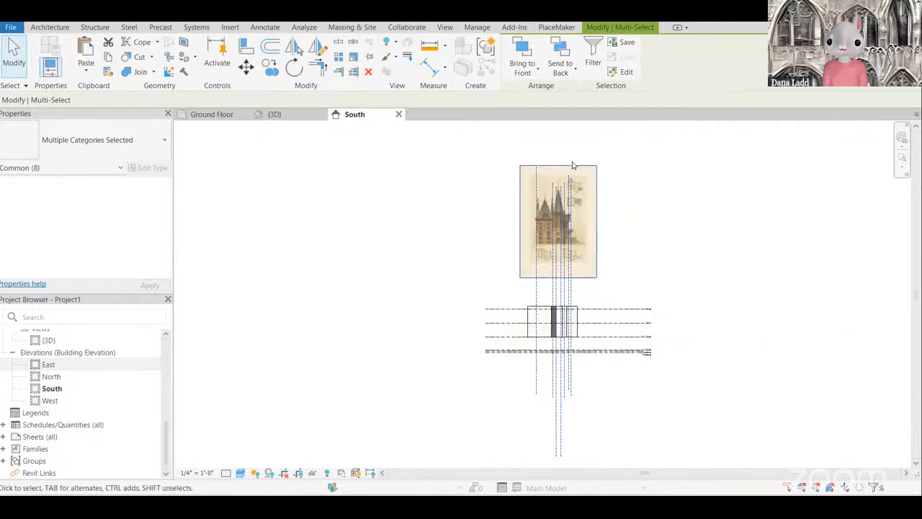
pyautogui.press('Escape')
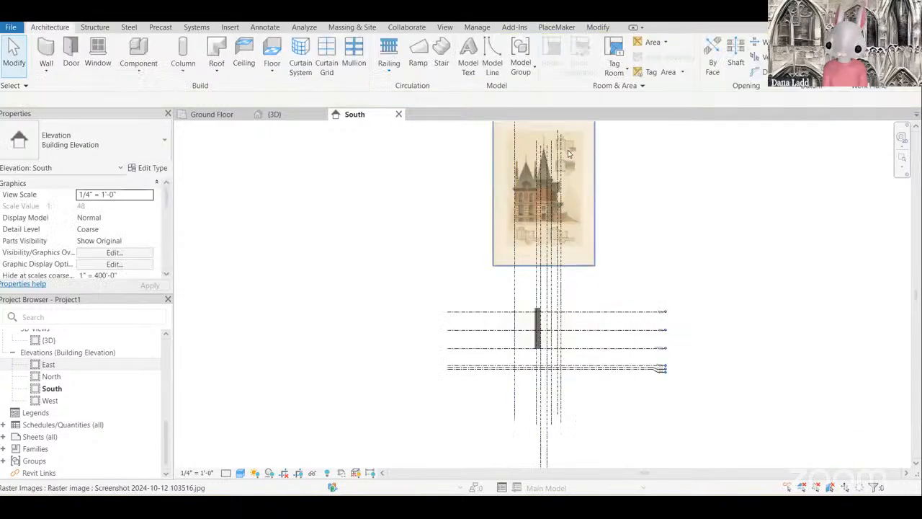
# Step: Compare the South elevation's centerlines with the facade and the wall edges, and return to the Ground Floor plan
pyautogui.scroll(4, 577, 216)
pyautogui.scroll(-2, 555, 245)
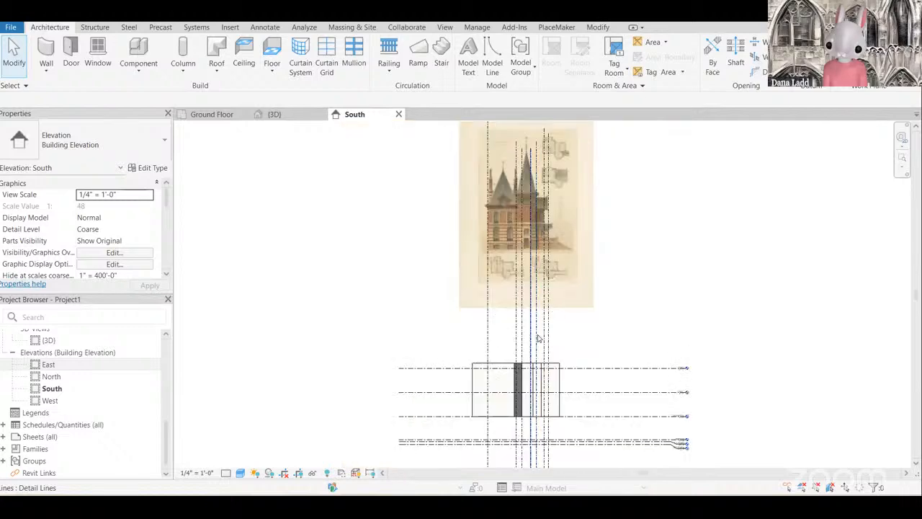
pyautogui.moveTo(538, 338); pyautogui.dragTo(537, 311, button='middle')
pyautogui.scroll(2, 487, 353)
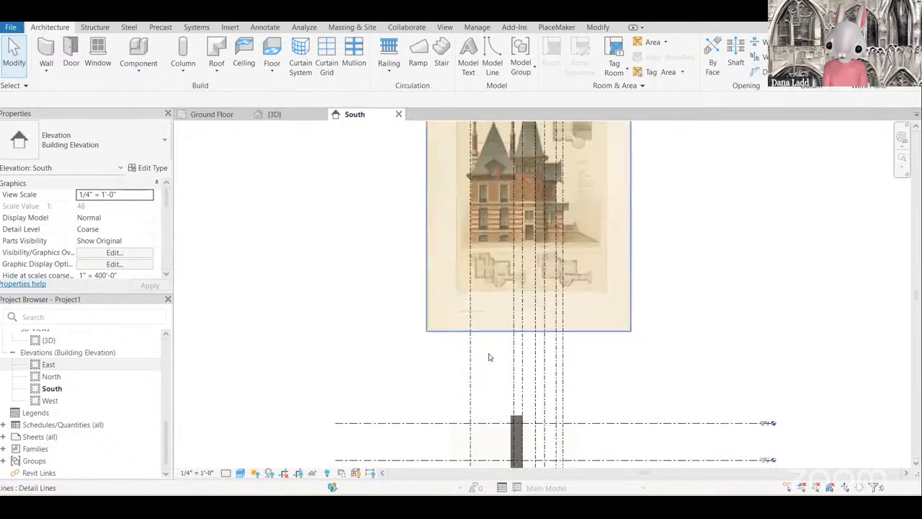
pyautogui.scroll(-2, 469, 340)
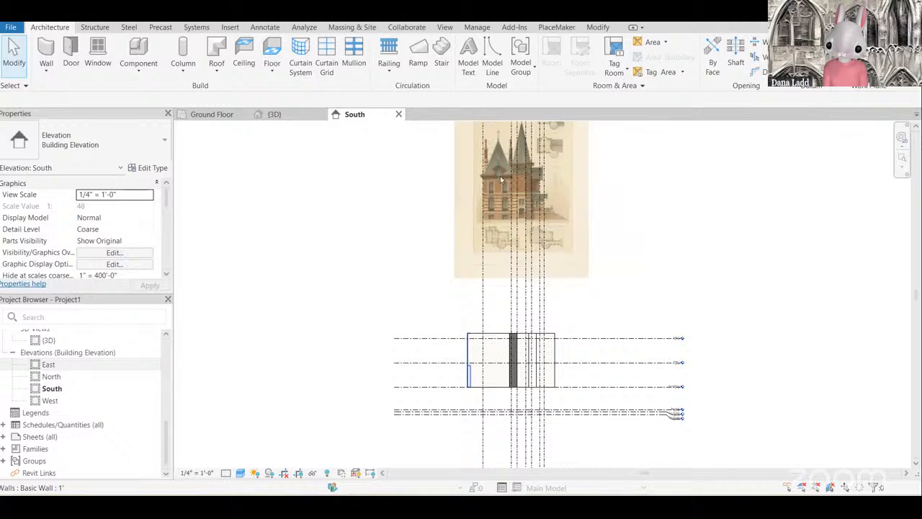
pyautogui.scroll(4, 537, 182)
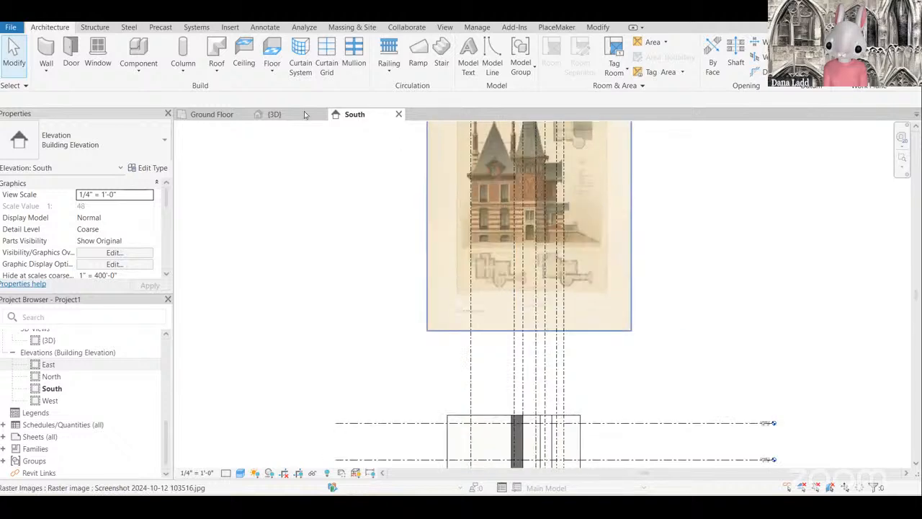
pyautogui.hotkey('ctrl', 'Tab')
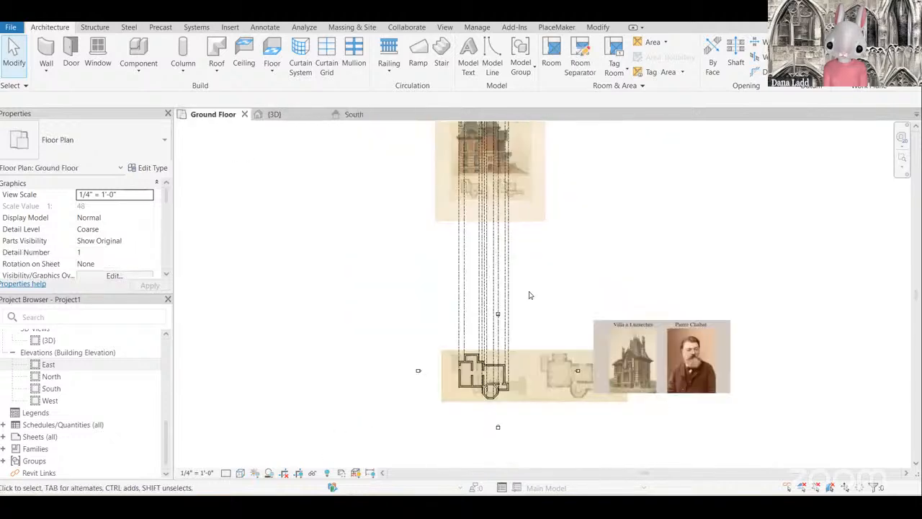
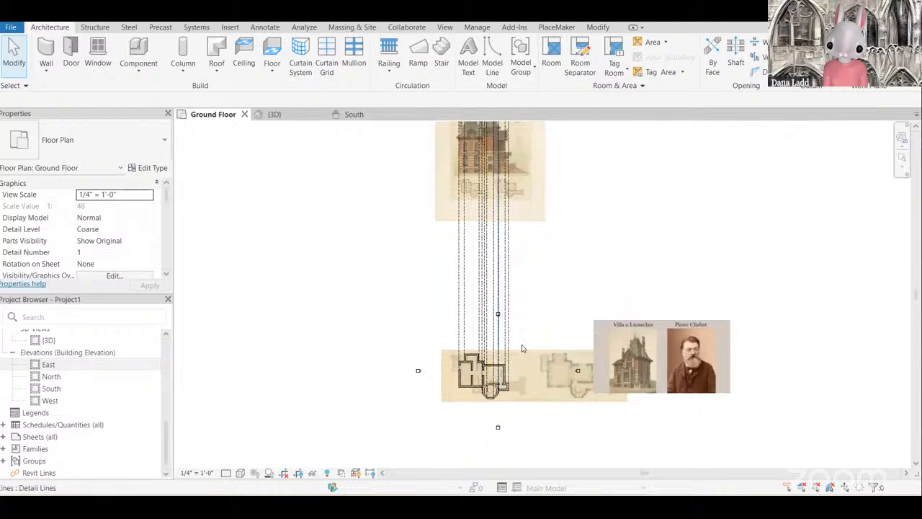
# Step: Compare the walls and centerlines on the Ground Floor plan with those in the South elevation
pyautogui.scroll(-2, 524, 288)
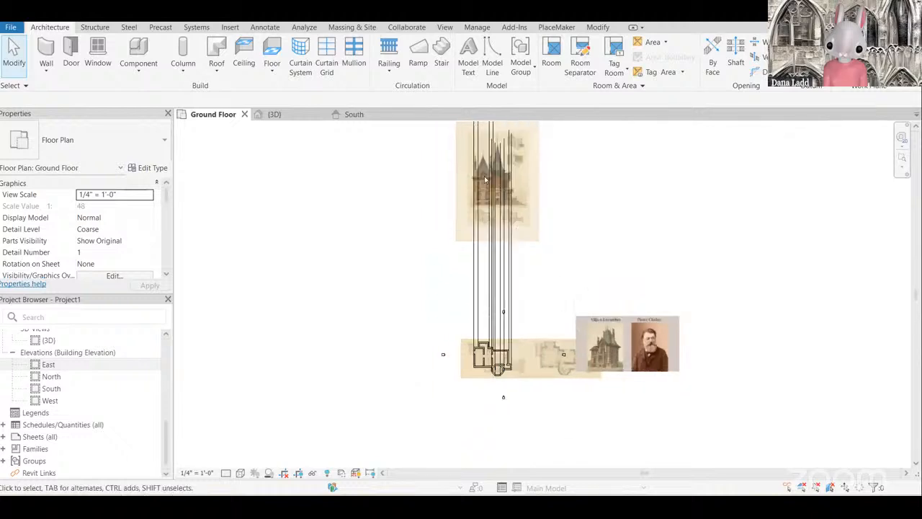
pyautogui.scroll(2, 464, 330)
pyautogui.scroll(3, 467, 402)
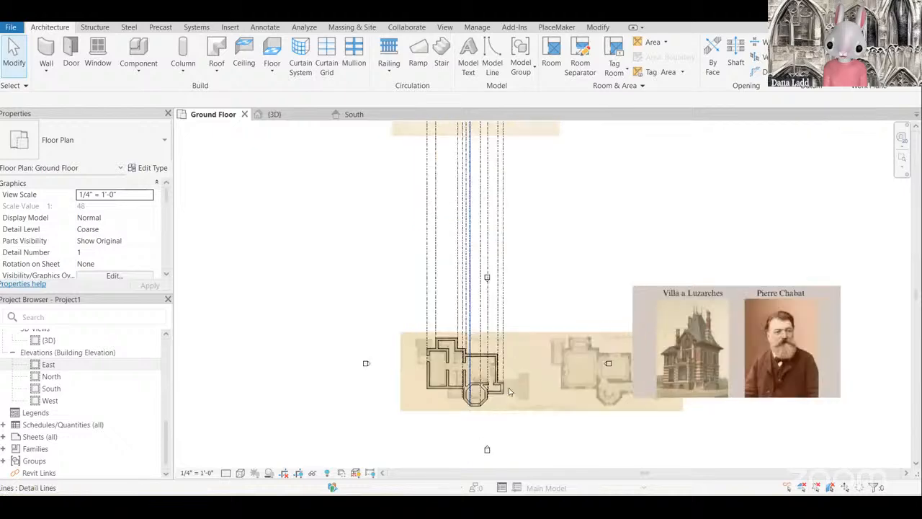
pyautogui.scroll(-2, 435, 253)
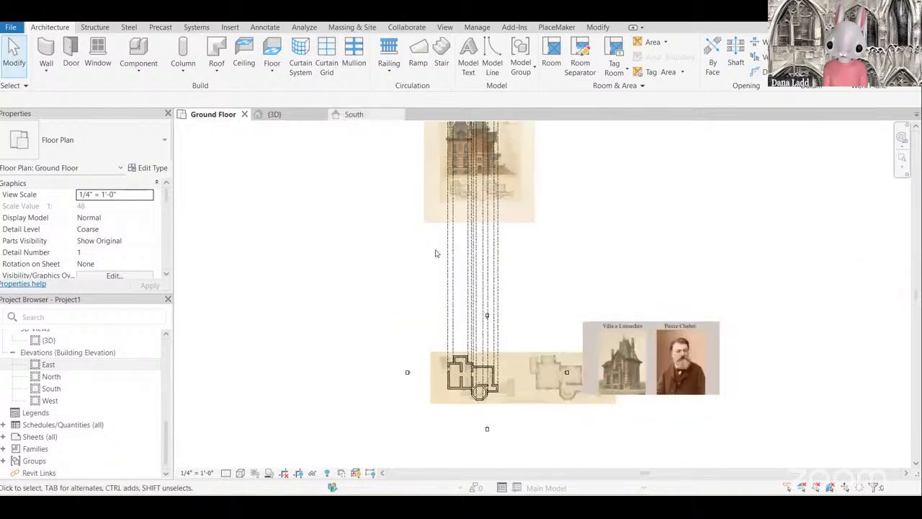
pyautogui.hotkey('ctrl', 'Tab')
pyautogui.scroll(-3, 490, 331)
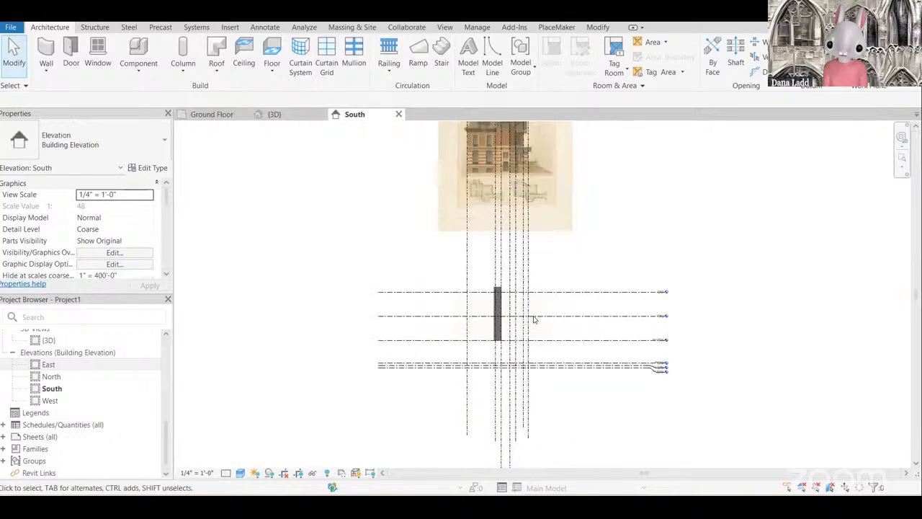
pyautogui.scroll(2, 426, 315)
pyautogui.scroll(-2, 298, 412)
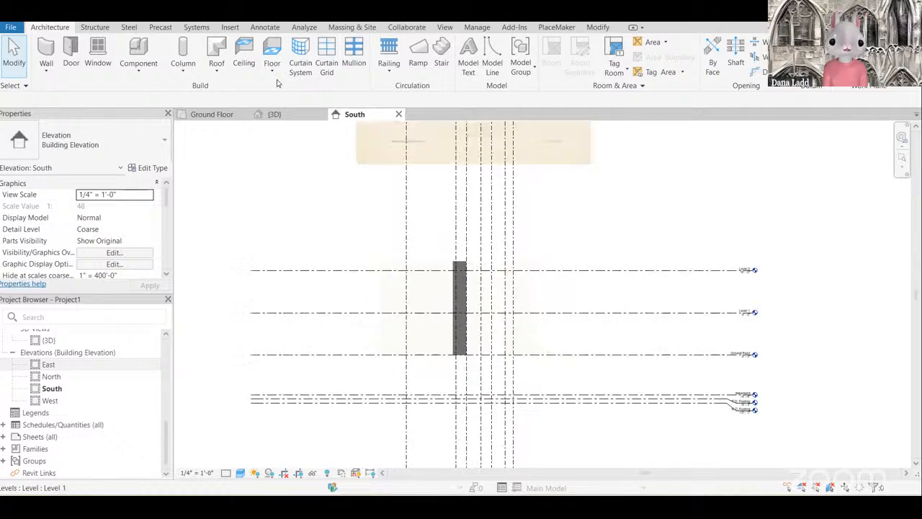
pyautogui.click(216, 114)
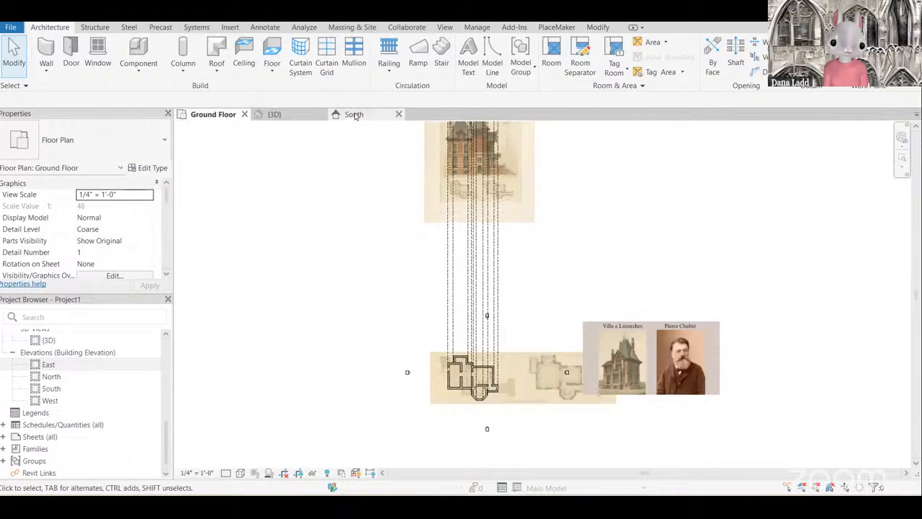
pyautogui.click(355, 114)
pyautogui.click(230, 115)
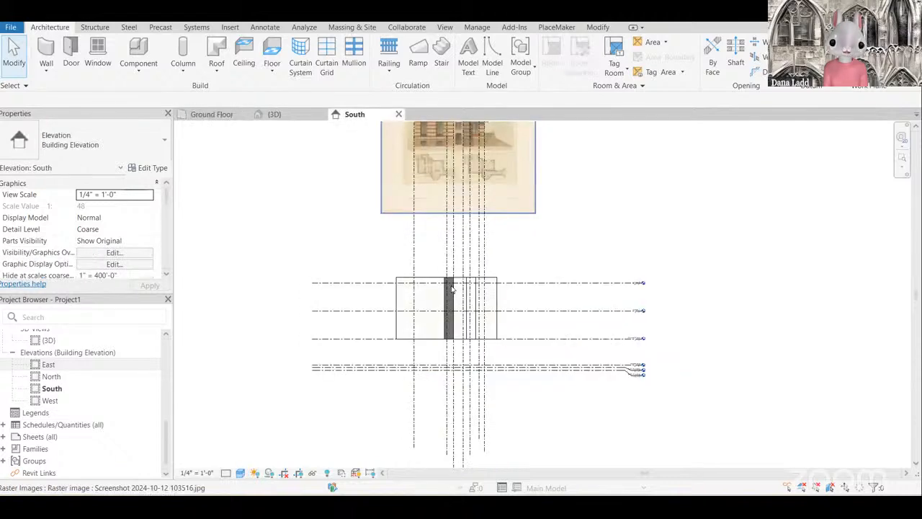
pyautogui.click(355, 115)
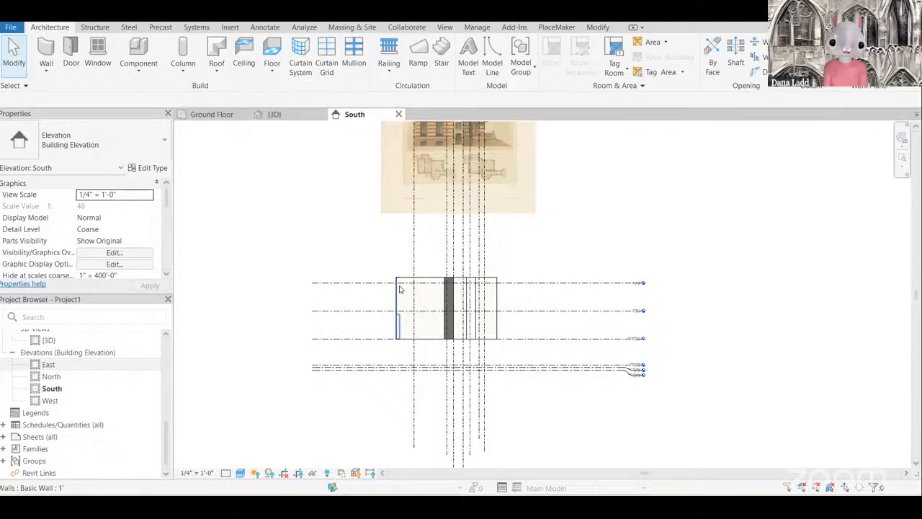
# Step: Scale the elevation image and its centerlines graphically from the dark wall's upper right corner, bringing the next centerline onto the adjacent wall edge
pyautogui.click(517, 299)
pyautogui.moveTo(518, 308); pyautogui.dragTo(557, 358, button='middle')
pyautogui.click(601, 281)
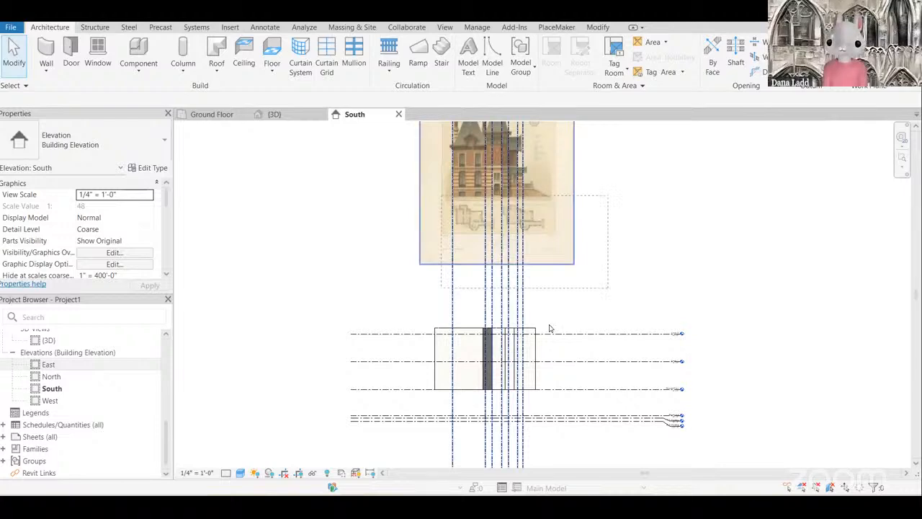
pyautogui.scroll(3, 548, 322)
pyautogui.scroll(-3, 542, 317)
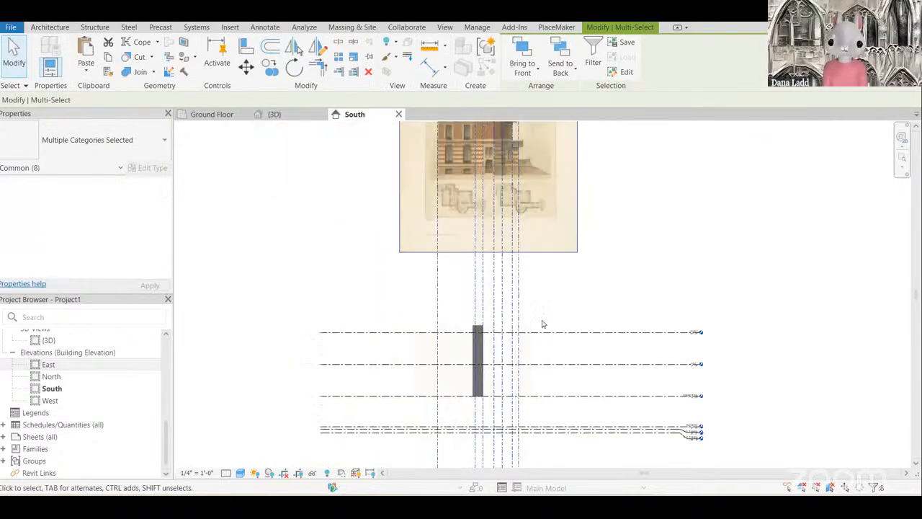
pyautogui.scroll(2, 531, 329)
pyautogui.scroll(-2, 528, 327)
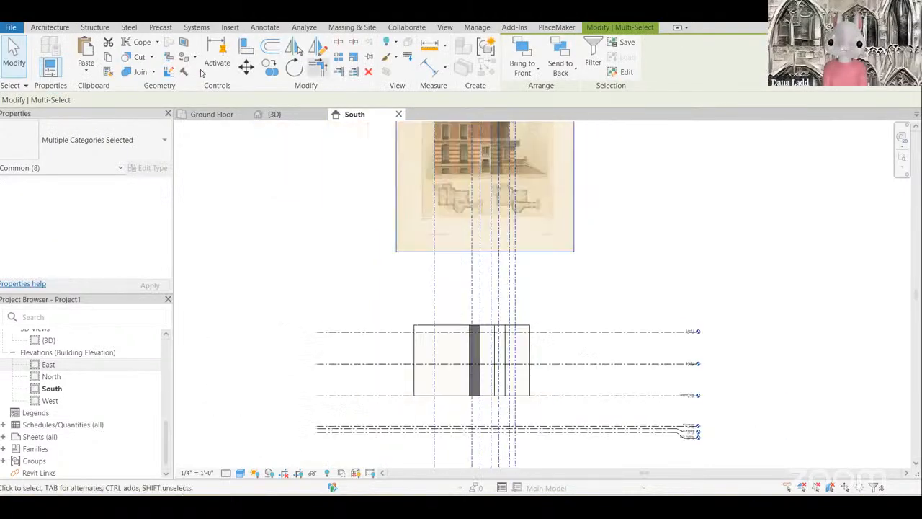
pyautogui.click(353, 58)
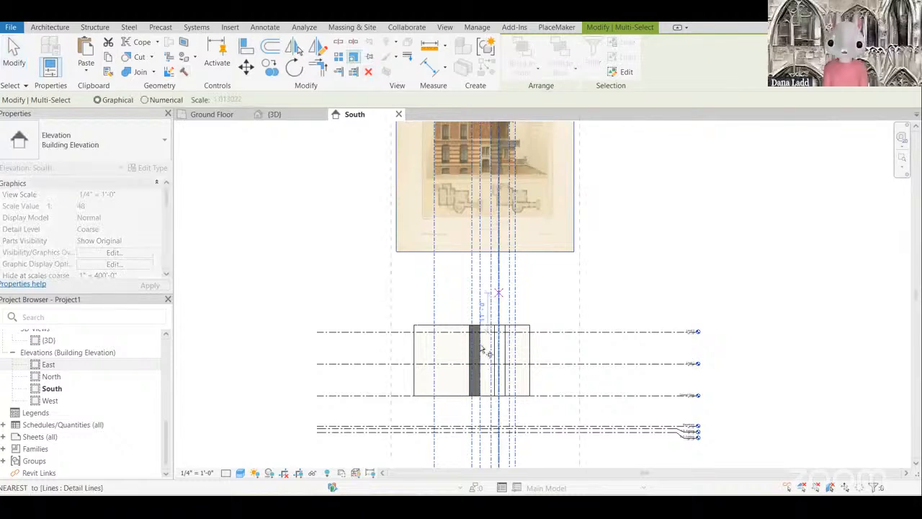
pyautogui.scroll(4, 479, 283)
pyautogui.scroll(2, 464, 273)
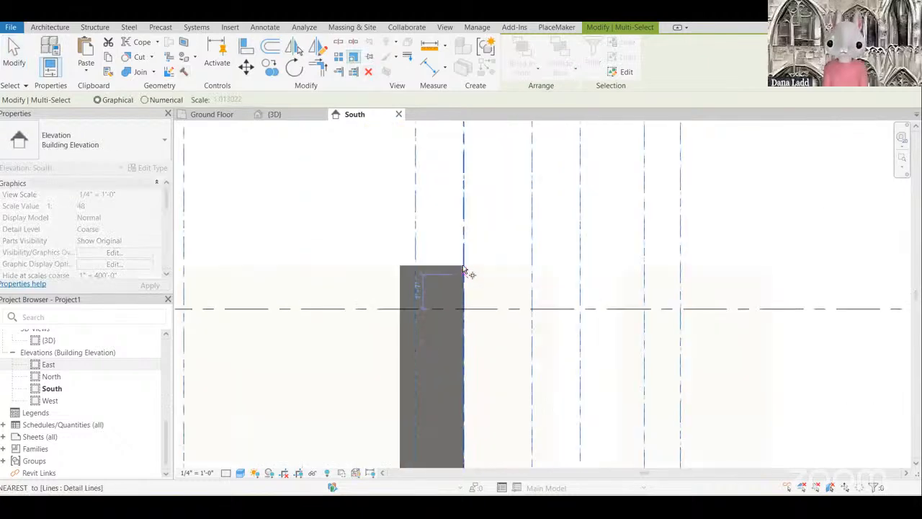
pyautogui.click(463, 266)
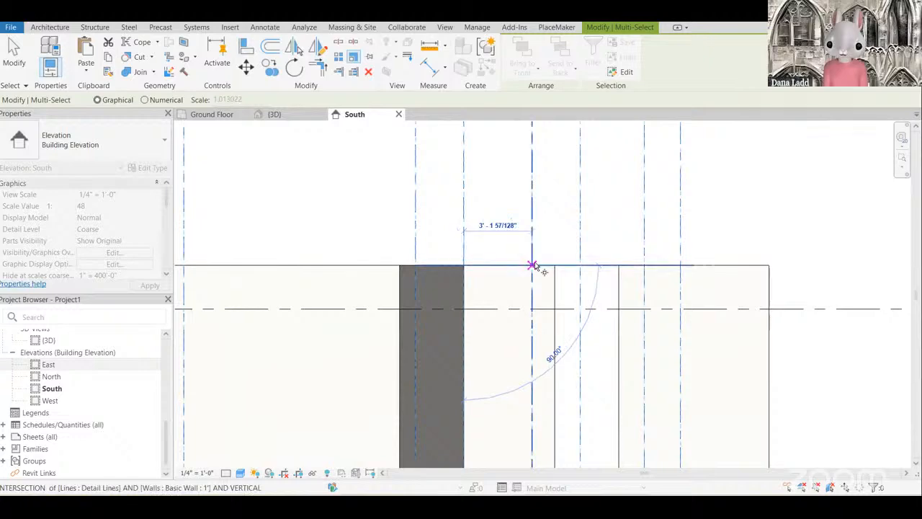
pyautogui.click(532, 267)
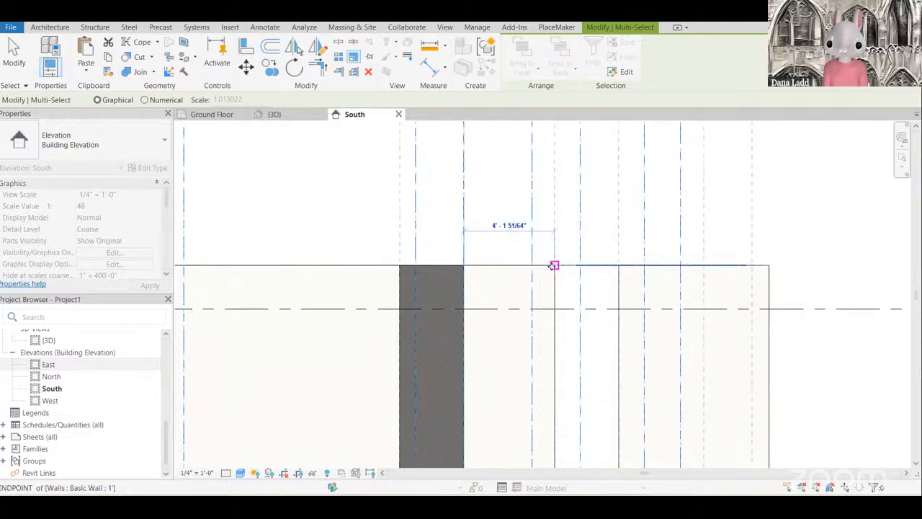
pyautogui.click(501, 307)
pyautogui.scroll(-5, 555, 322)
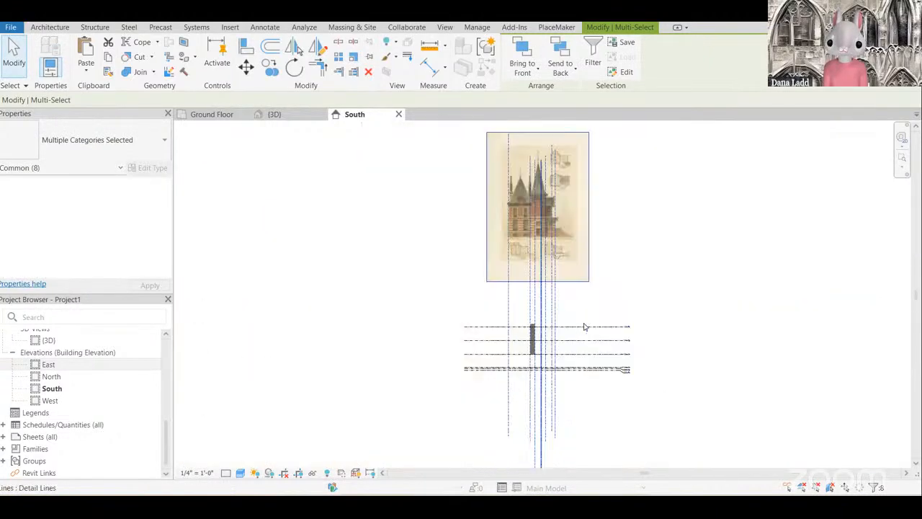
# Step: Check the scaled image and centerlines against the walls in the South elevation and the Ground Floor plan
pyautogui.scroll(1, 585, 314)
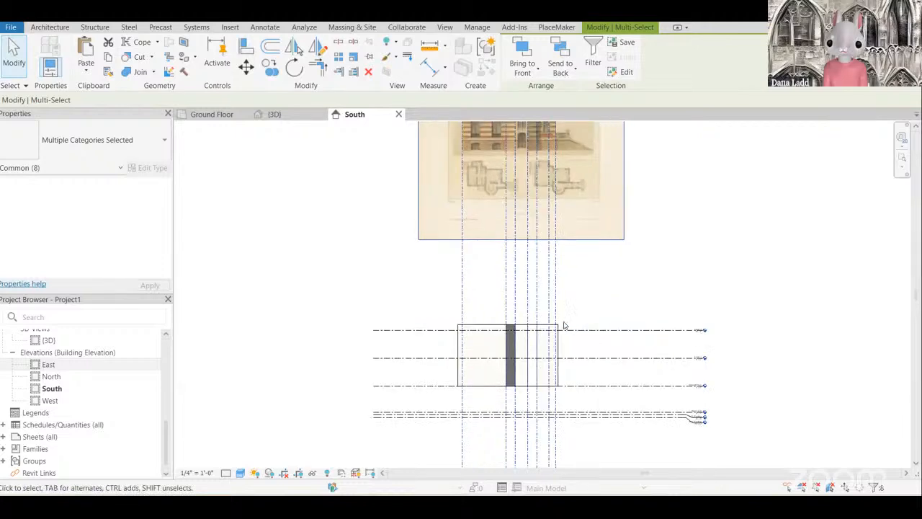
pyautogui.scroll(-1, 564, 325)
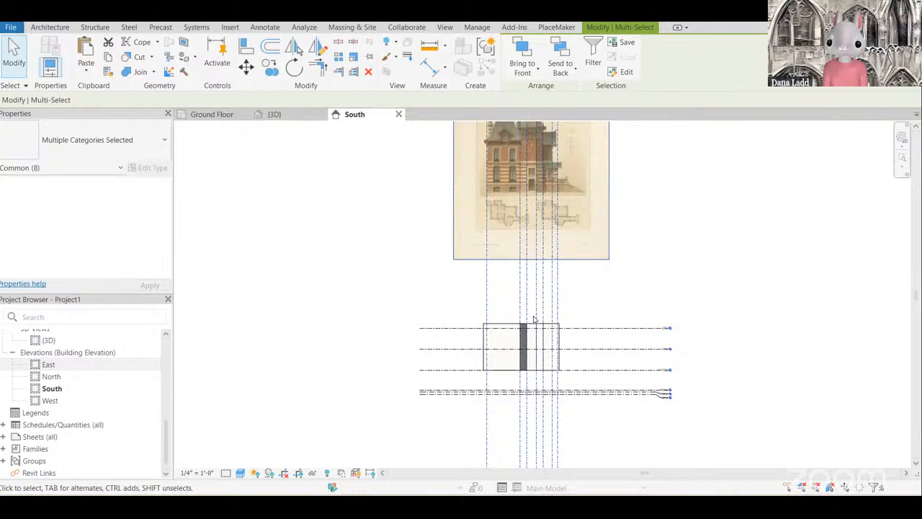
pyautogui.scroll(-1, 584, 318)
pyautogui.scroll(1, 584, 318)
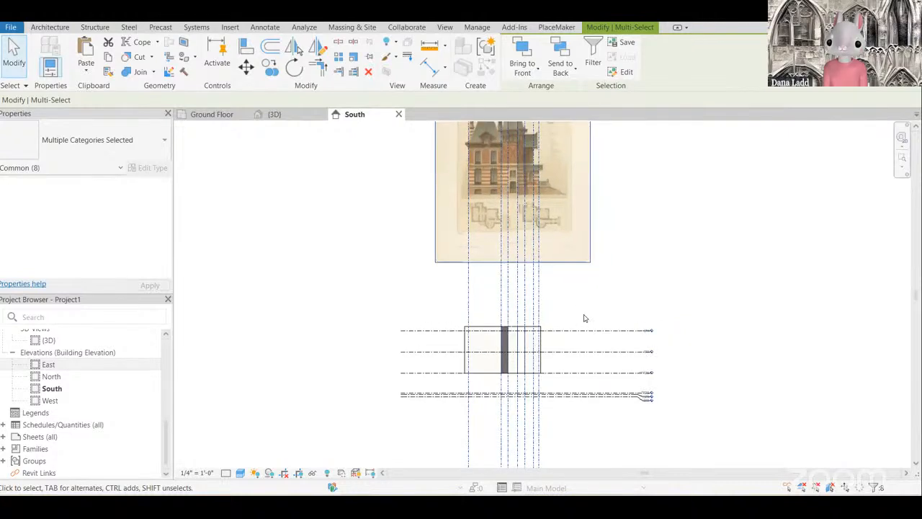
pyautogui.click(215, 115)
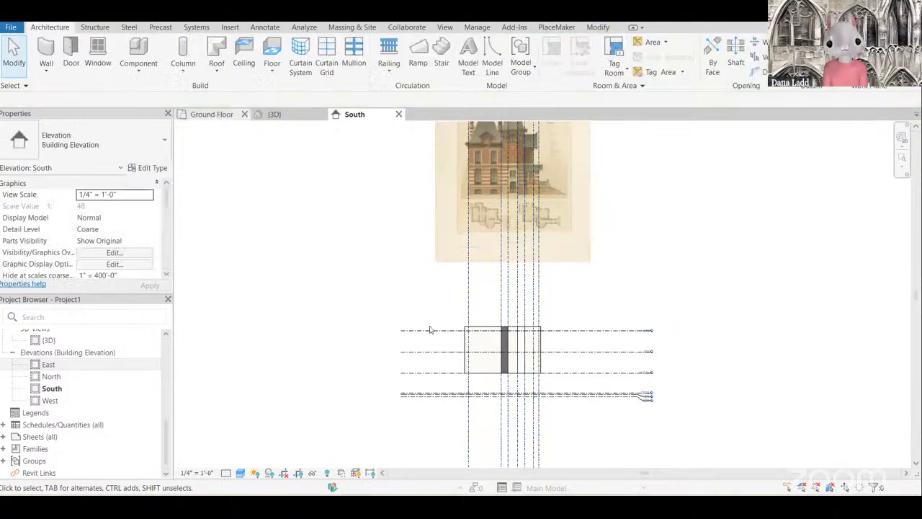
pyautogui.scroll(1, 488, 394)
pyautogui.scroll(-1, 535, 371)
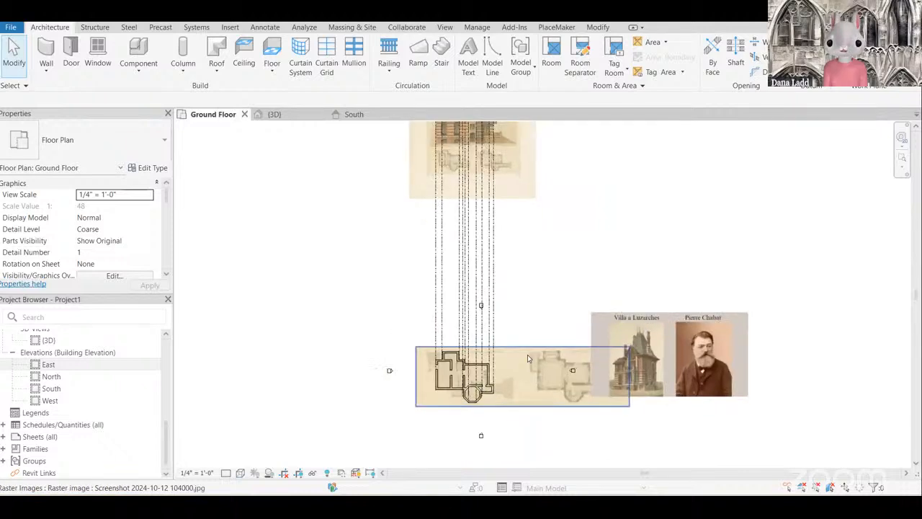
pyautogui.scroll(-1, 528, 358)
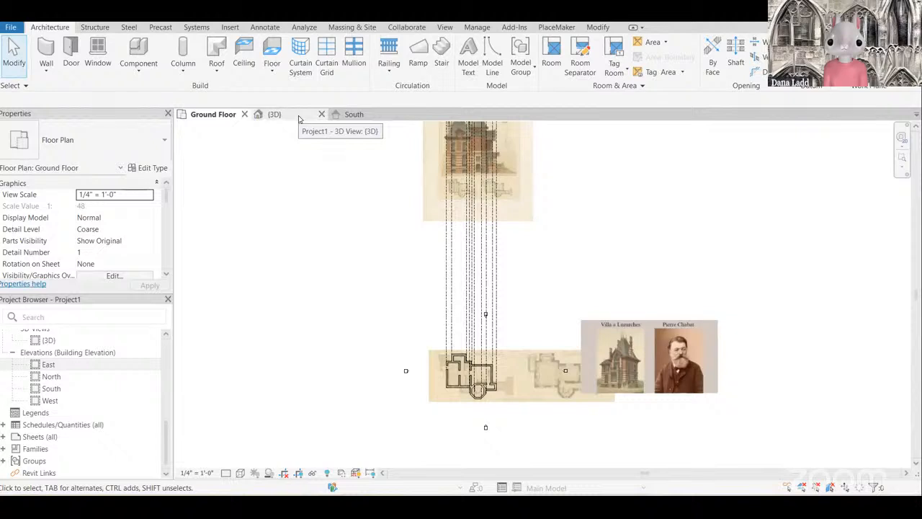
pyautogui.click(354, 115)
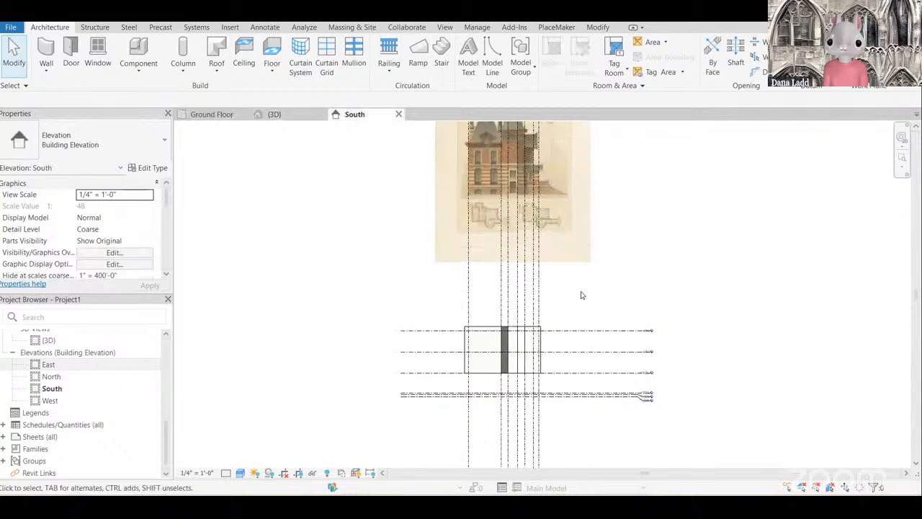
# Step: Examine how the South elevation's centerlines meet the tower wall edges and the outer walls
pyautogui.scroll(6, 512, 353)
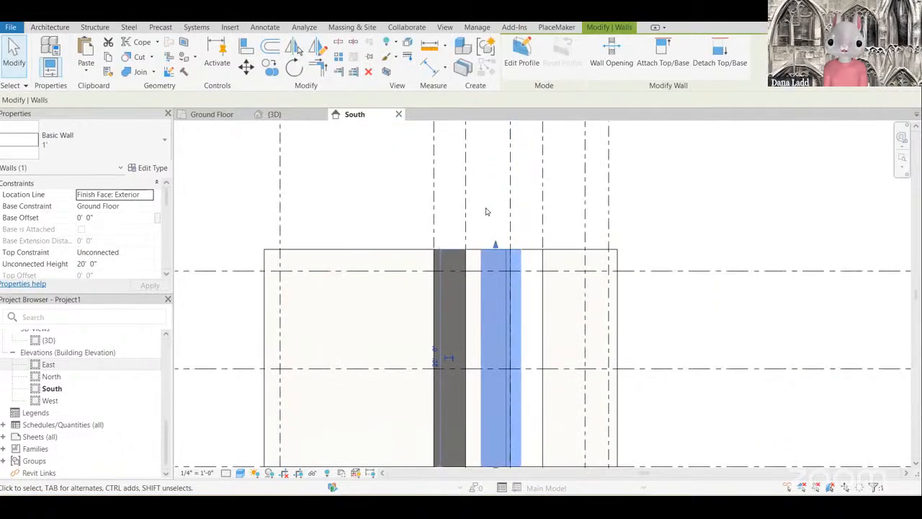
pyautogui.press('Escape')
pyautogui.scroll(-2, 485, 257)
pyautogui.click(503, 209)
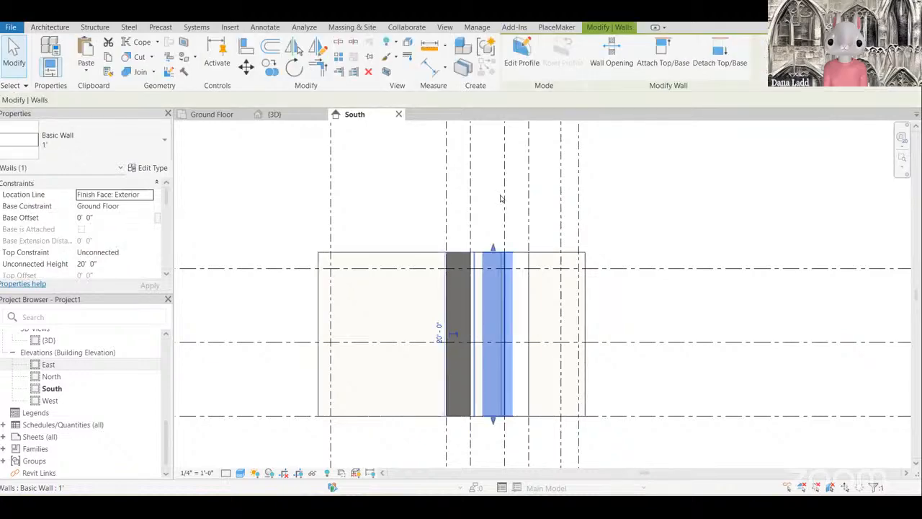
pyautogui.press('Escape')
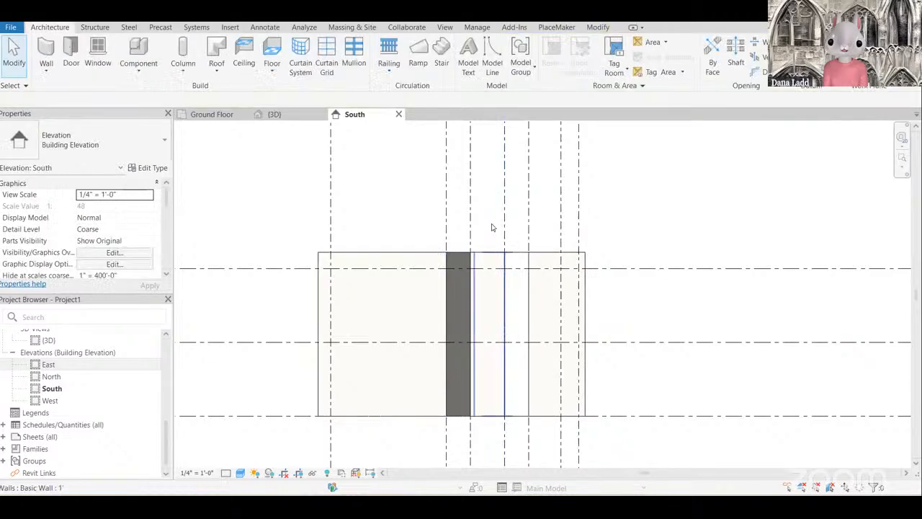
pyautogui.click(492, 227)
pyautogui.press('Escape')
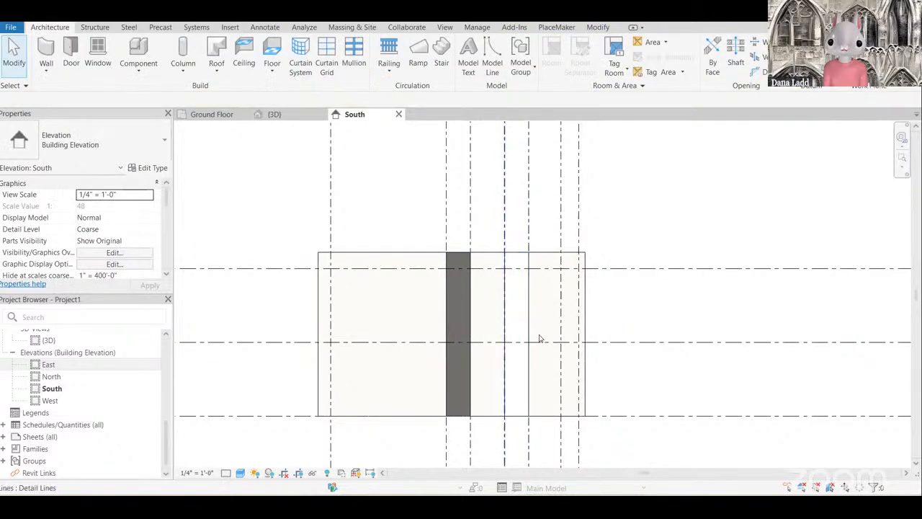
pyautogui.scroll(-3, 507, 259)
pyautogui.scroll(-2, 477, 383)
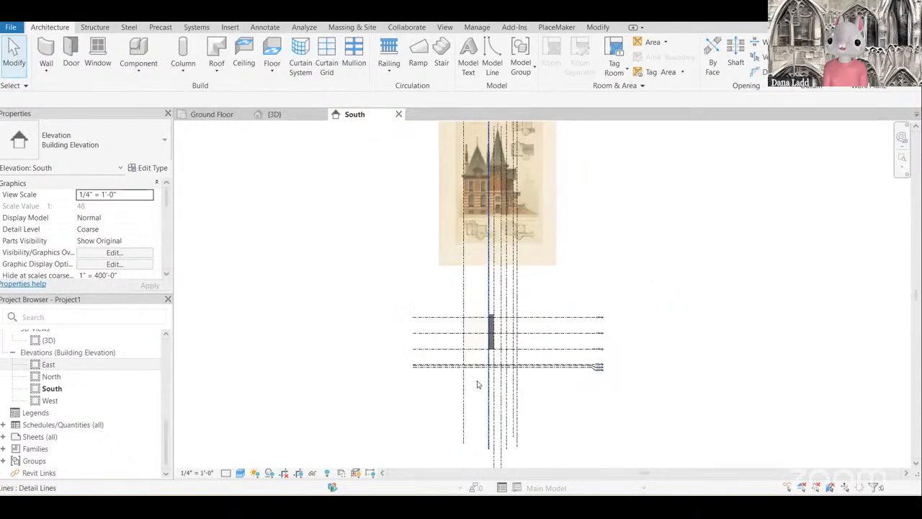
pyautogui.scroll(2, 494, 385)
pyautogui.scroll(-1, 495, 386)
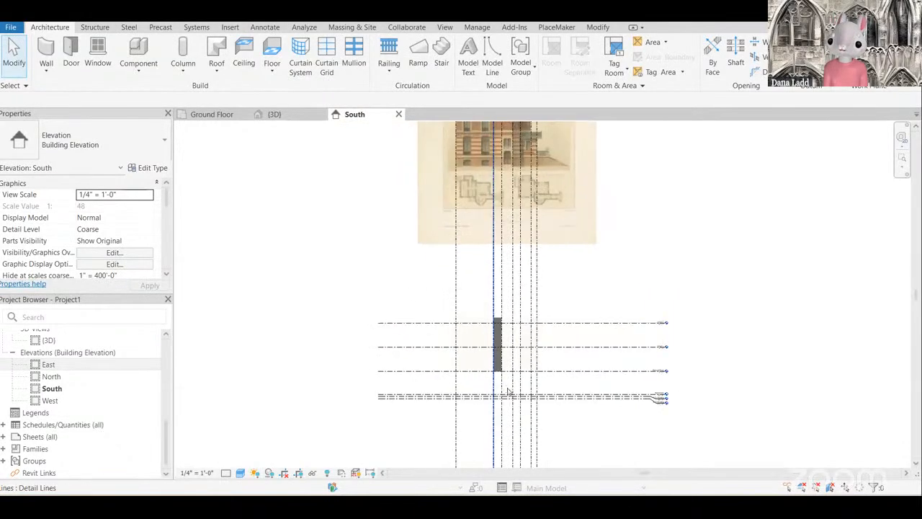
pyautogui.scroll(1, 498, 382)
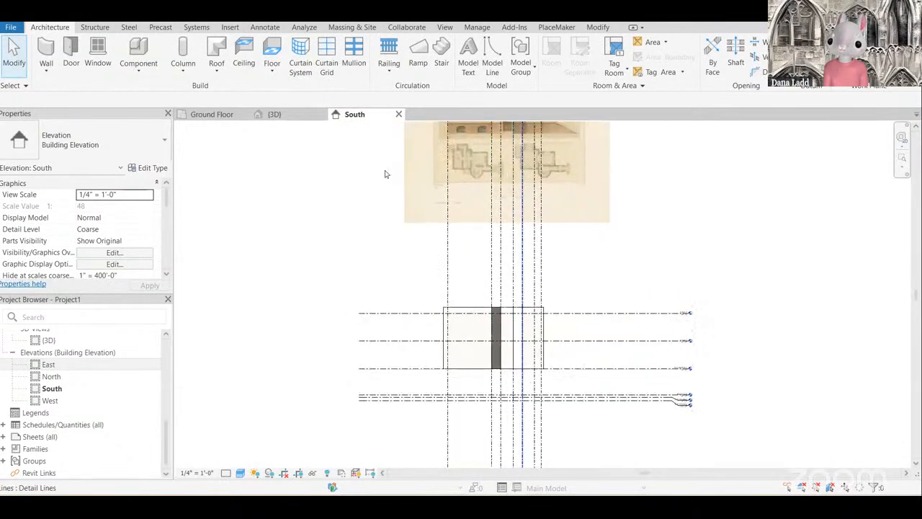
# Step: Examine the octagonal tower's walls and centerlines on the Ground Floor plan
pyautogui.click(227, 117)
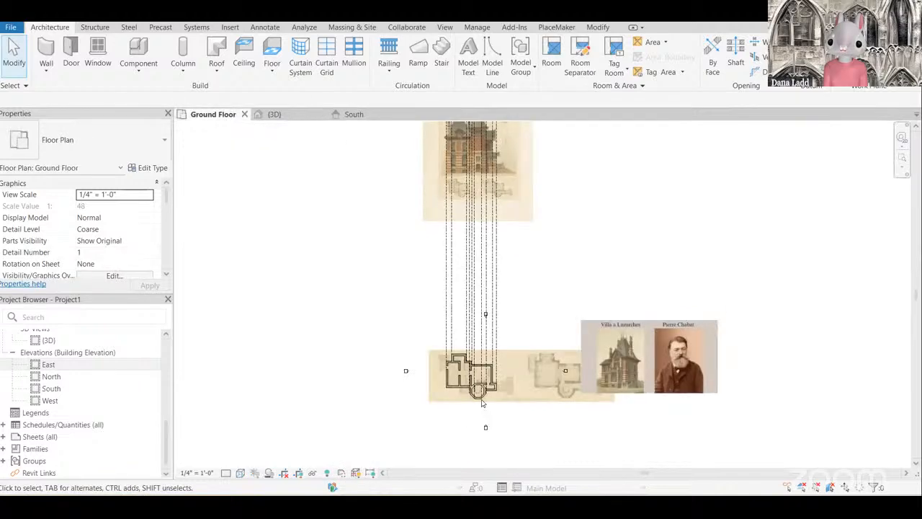
pyautogui.scroll(4, 483, 403)
pyautogui.scroll(3, 483, 381)
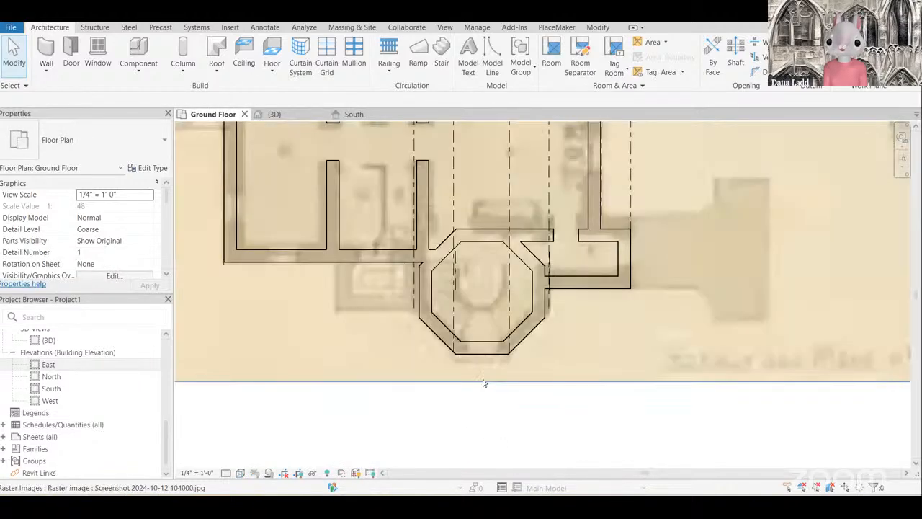
pyautogui.scroll(-4, 482, 382)
pyautogui.scroll(1, 472, 381)
pyautogui.scroll(2, 472, 380)
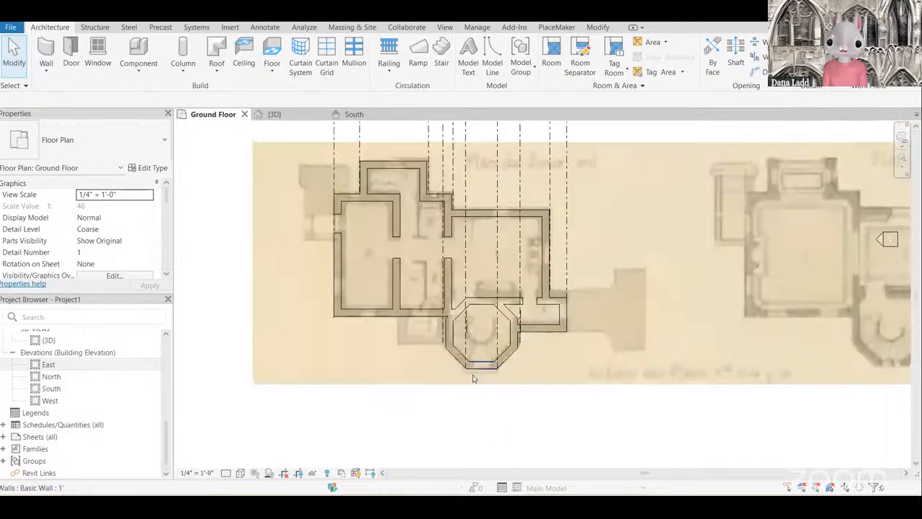
pyautogui.scroll(-4, 474, 374)
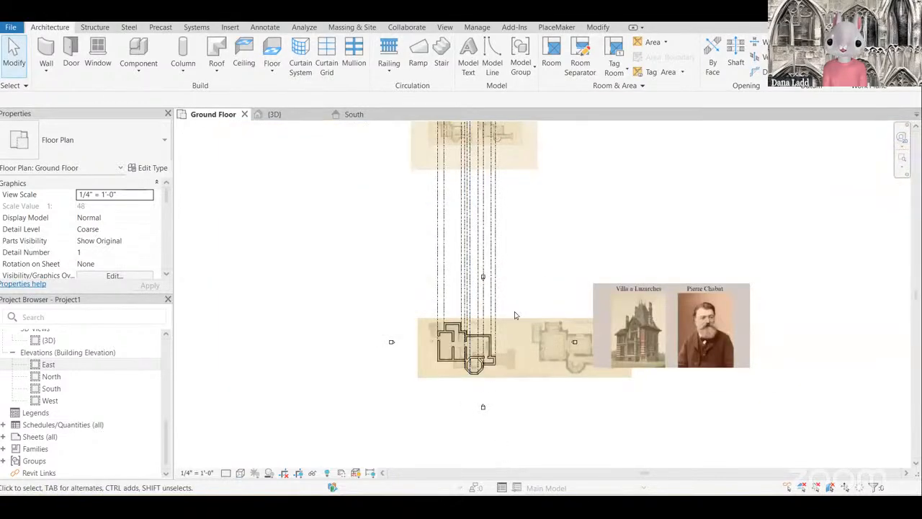
# Step: Delete the elevation image and all of its vertical centerlines from the South elevation
pyautogui.click(333, 115)
pyautogui.scroll(-2, 455, 297)
pyautogui.moveTo(548, 285); pyautogui.dragTo(417, 208)
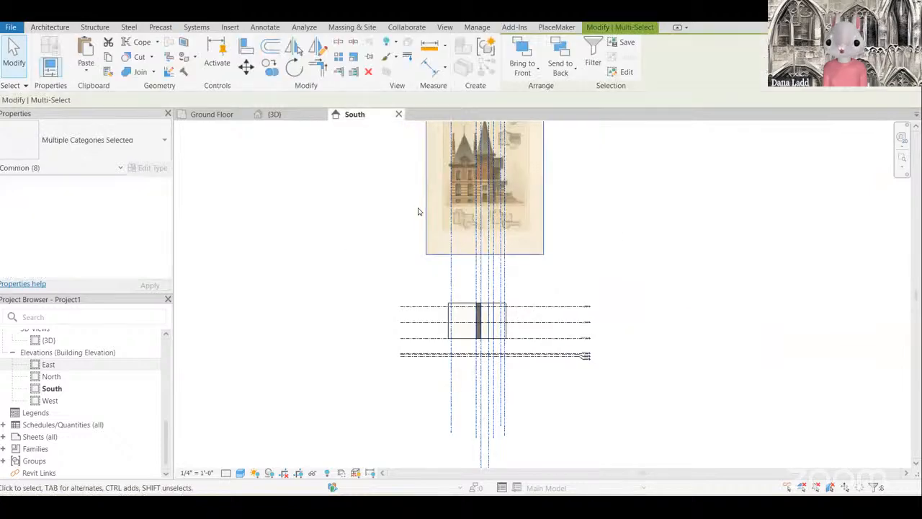
pyautogui.press('Delete')
# Step: On the Ground Floor plan, align the vertical centerline beside the octagonal tower with the tower's left outer wall face
pyautogui.click(208, 115)
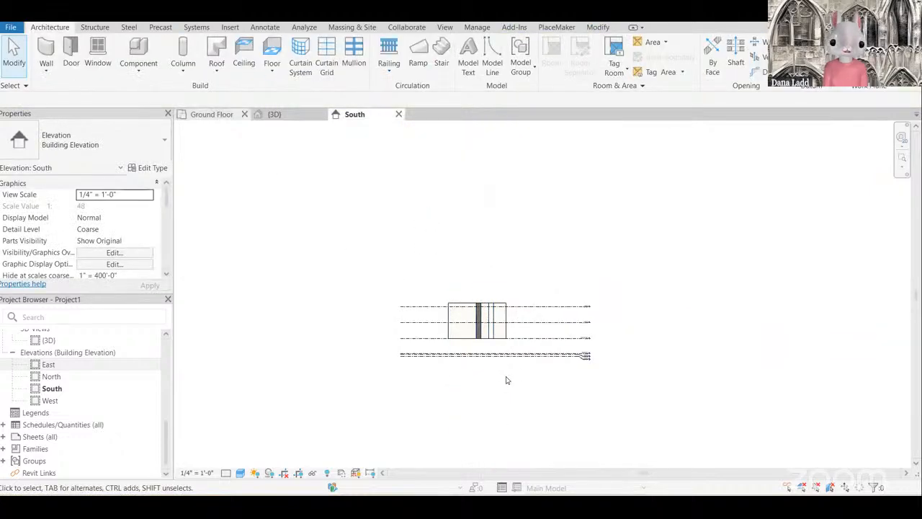
pyautogui.scroll(4, 476, 371)
pyautogui.scroll(1, 477, 382)
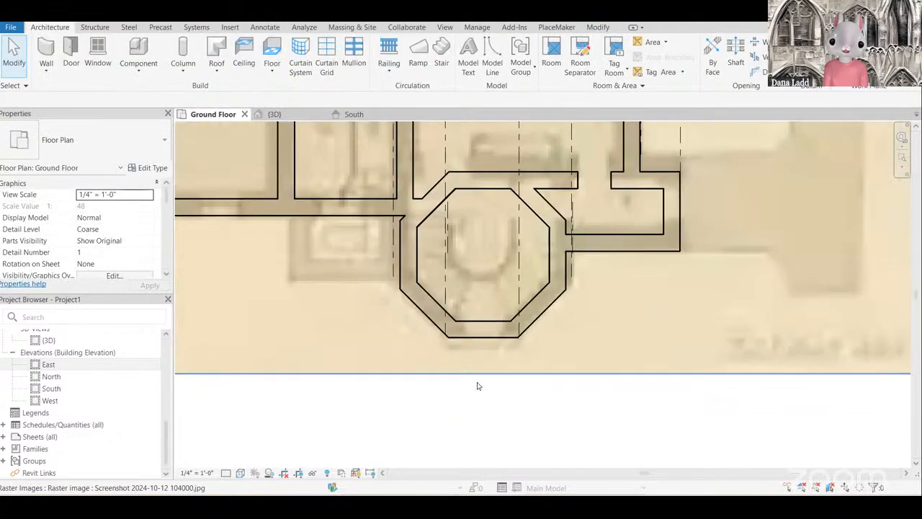
pyautogui.scroll(-3, 483, 292)
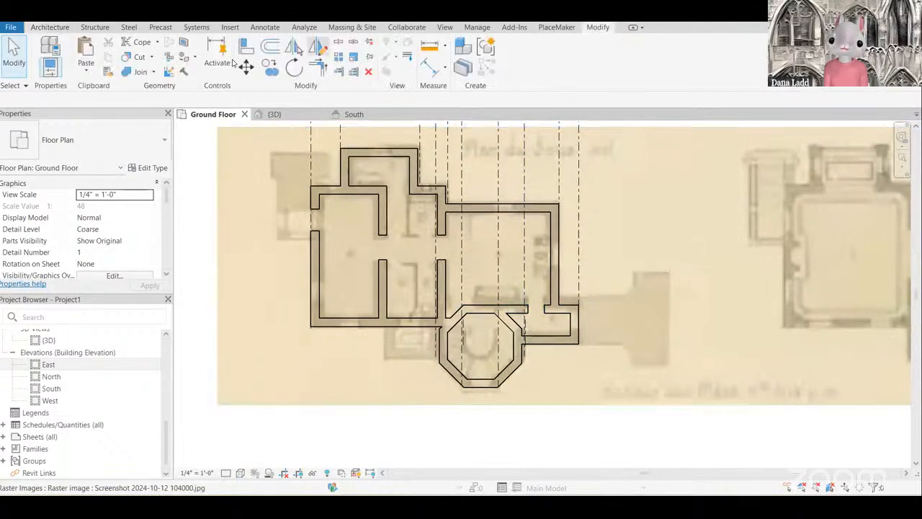
pyautogui.click(246, 46)
pyautogui.scroll(1, 422, 261)
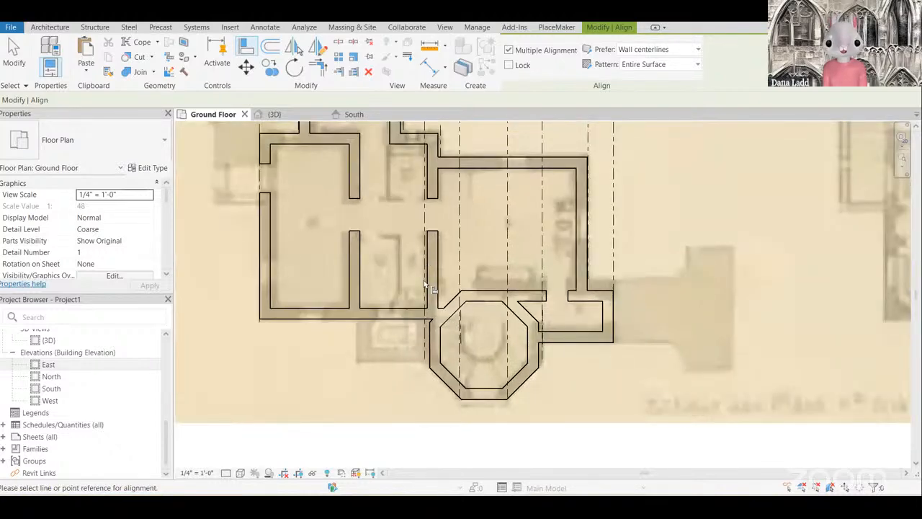
pyautogui.scroll(1, 425, 287)
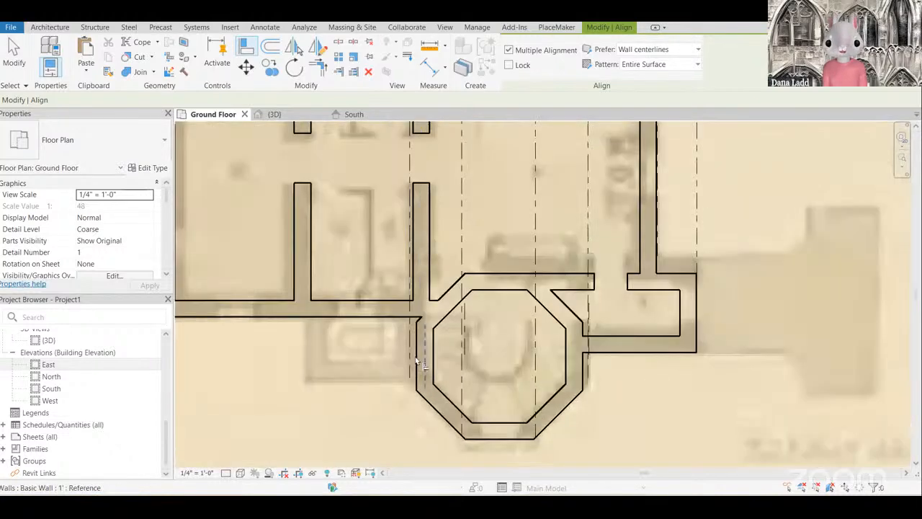
pyautogui.click(418, 289)
pyautogui.scroll(-1, 443, 372)
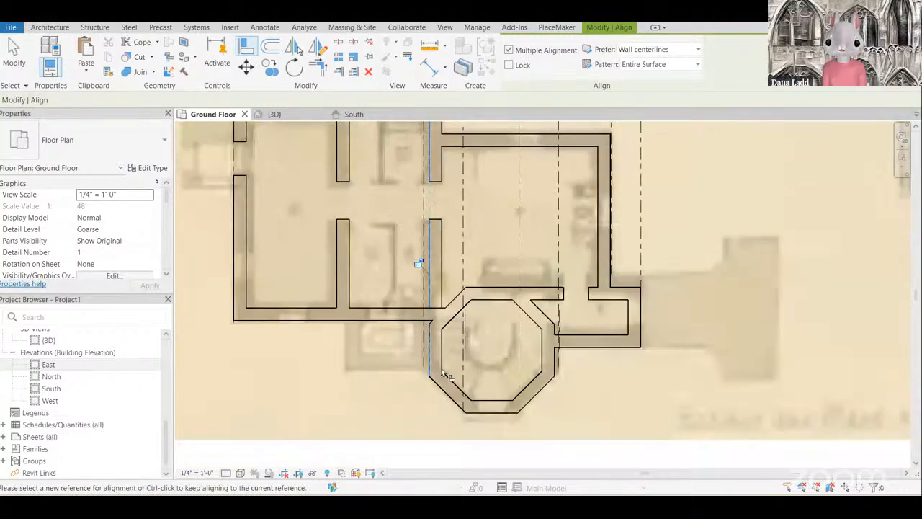
pyautogui.scroll(1, 443, 373)
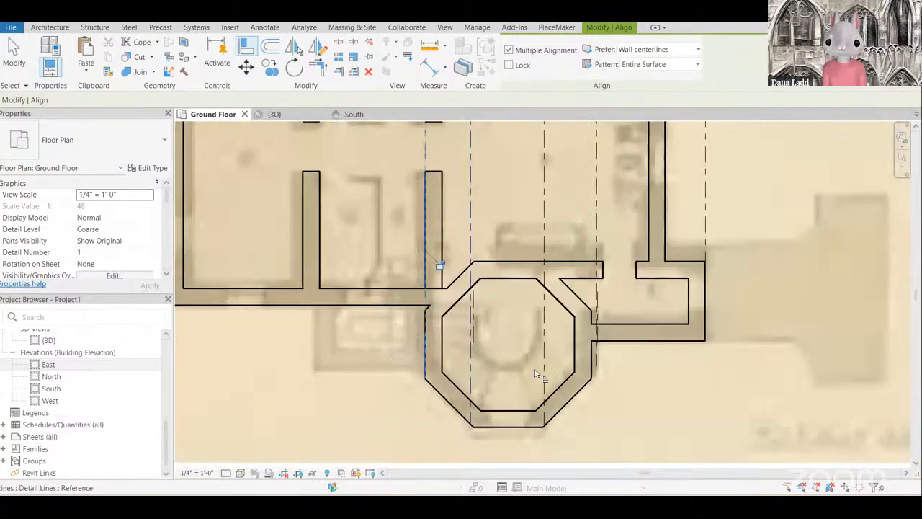
pyautogui.scroll(-2, 539, 366)
pyautogui.scroll(3, 539, 364)
pyautogui.press('Escape')
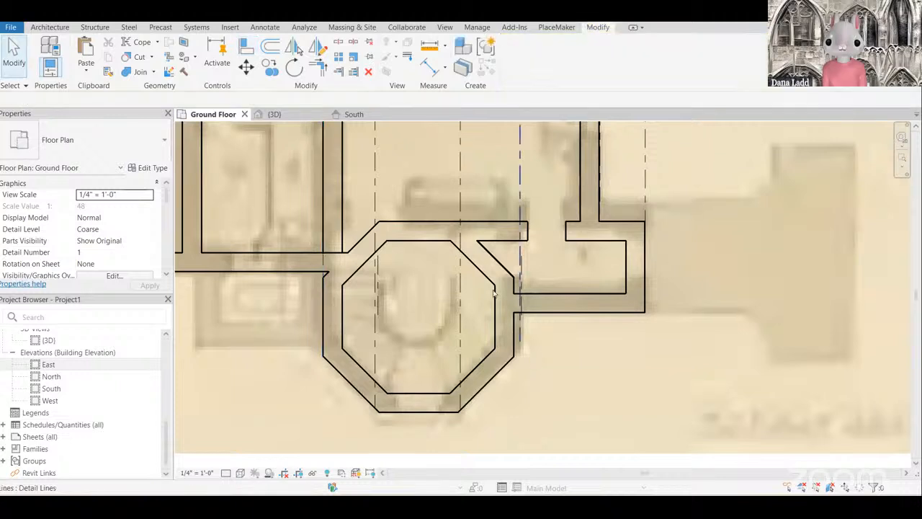
# Step: Align the adjacent centerline with the outer face of the octagonal tower's right wall
pyautogui.click(244, 48)
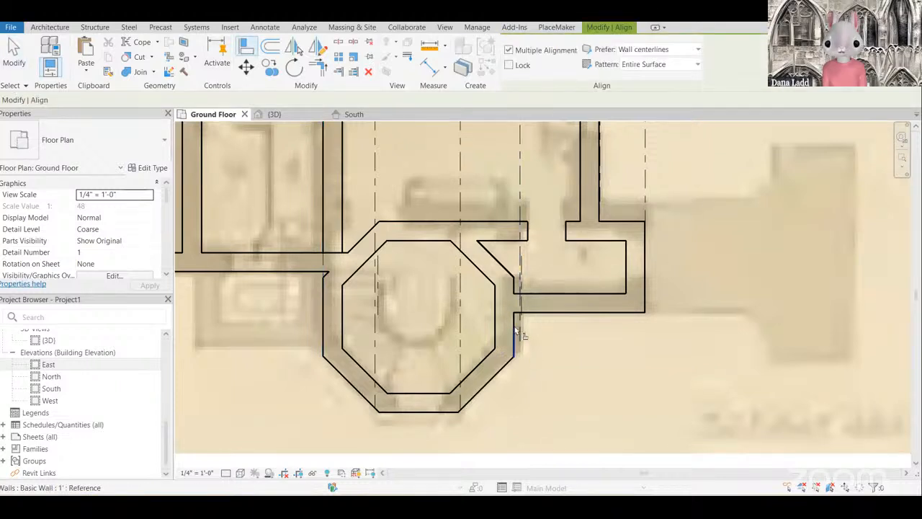
pyautogui.click(524, 319)
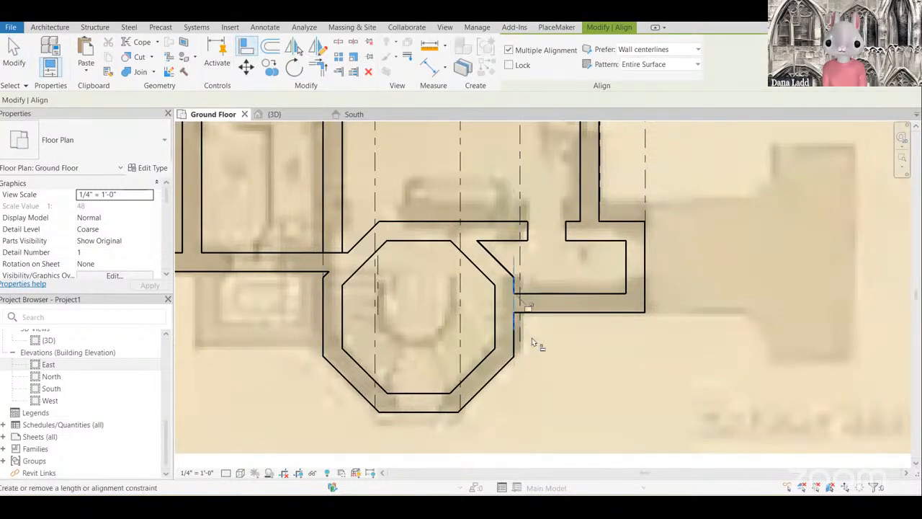
pyautogui.click(522, 326)
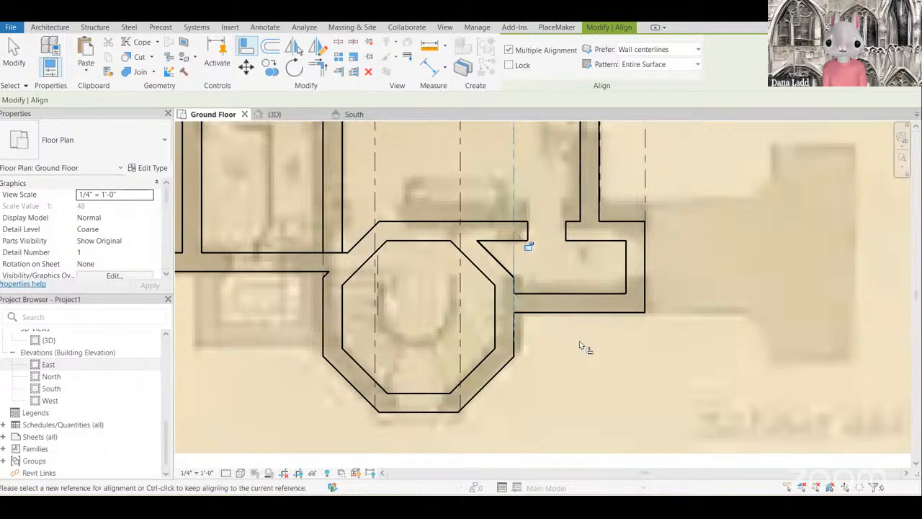
pyautogui.scroll(-2, 582, 347)
pyautogui.press('Escape')
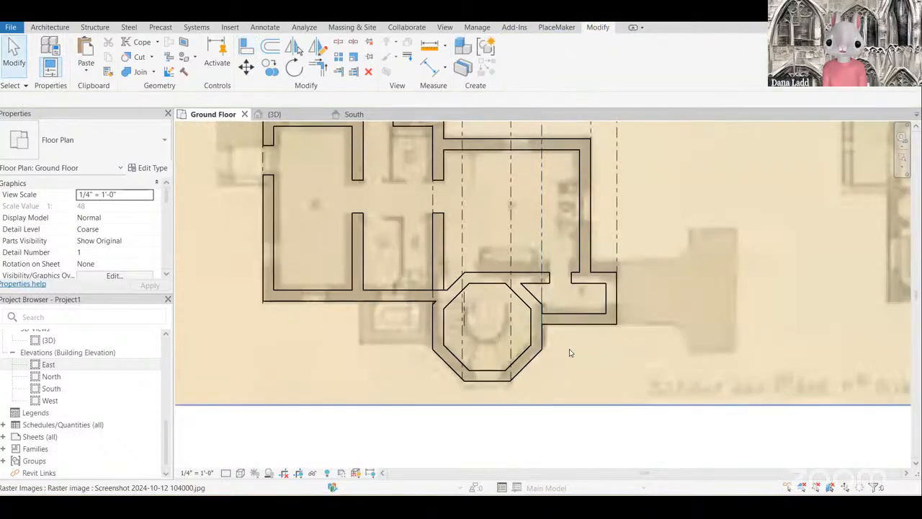
# Step: Align the centerline beside the projecting bay at the plan's upper edge with the bay's right outer wall face
pyautogui.scroll(-2, 569, 352)
pyautogui.scroll(3, 422, 200)
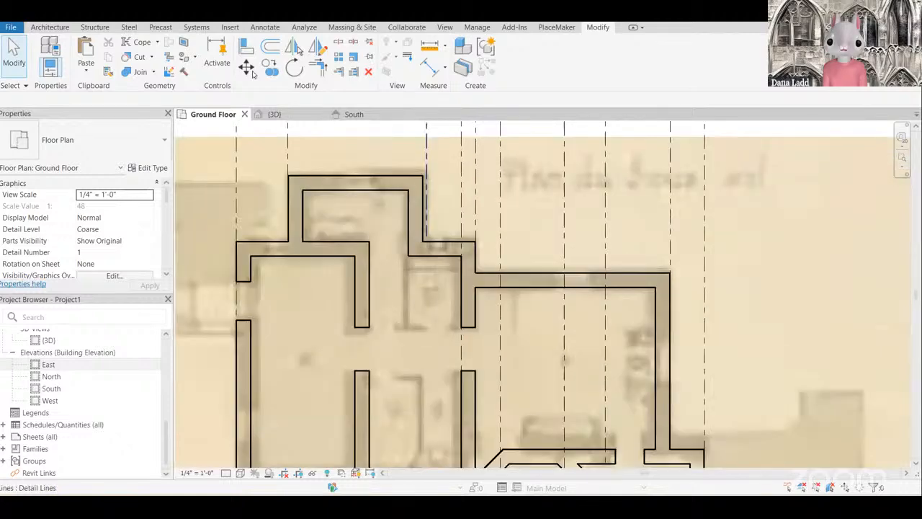
pyautogui.click(247, 48)
pyautogui.scroll(2, 440, 191)
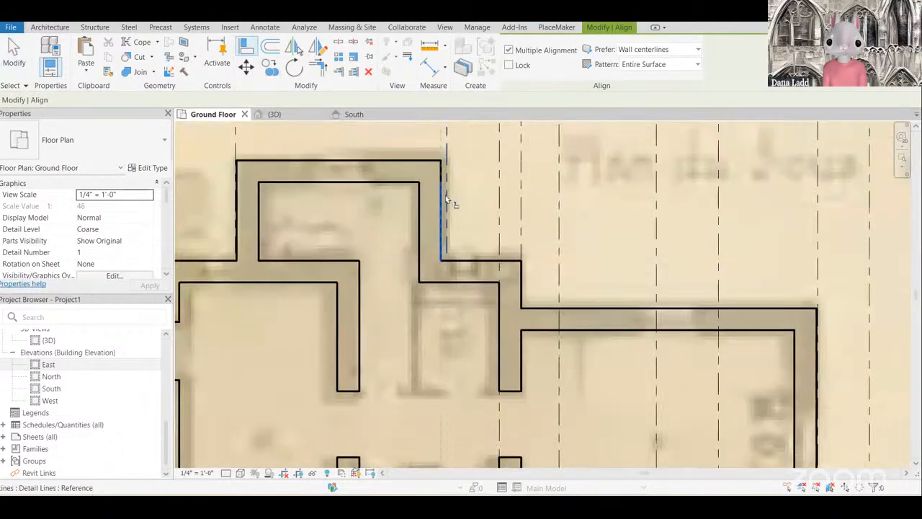
pyautogui.click(443, 201)
pyautogui.scroll(-4, 470, 205)
pyautogui.press('Escape')
pyautogui.press('Escape')
# Step: Check the centerlines against the tower walls on the plan and against the facade in the elevation image above it
pyautogui.scroll(4, 490, 340)
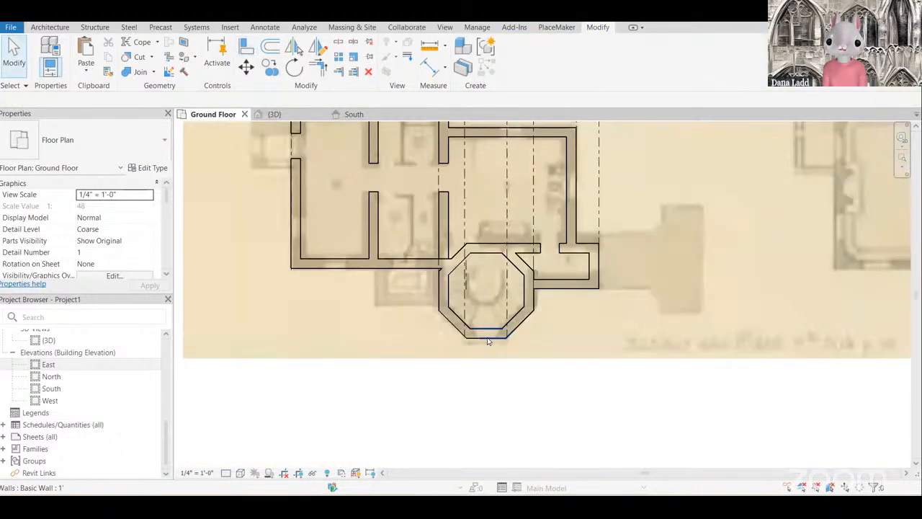
pyautogui.click(481, 371)
pyautogui.click(478, 364)
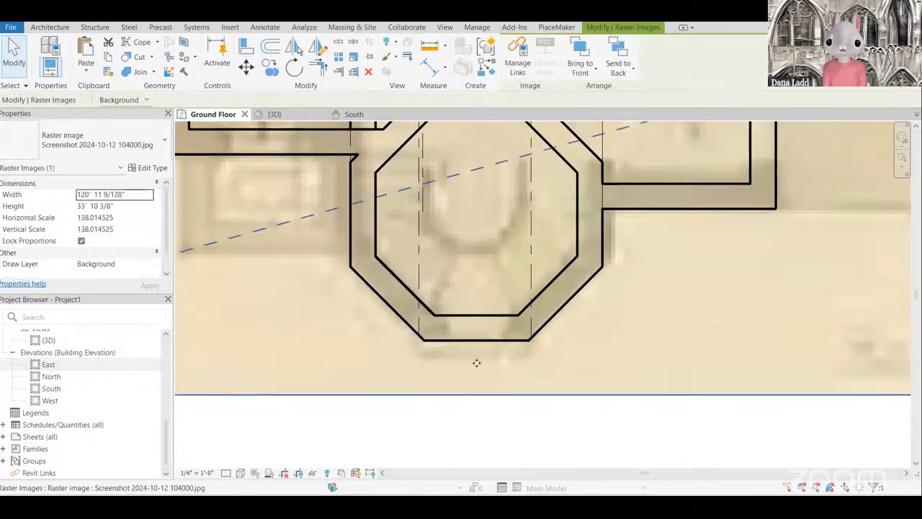
pyautogui.press('Escape')
pyautogui.scroll(-6, 452, 349)
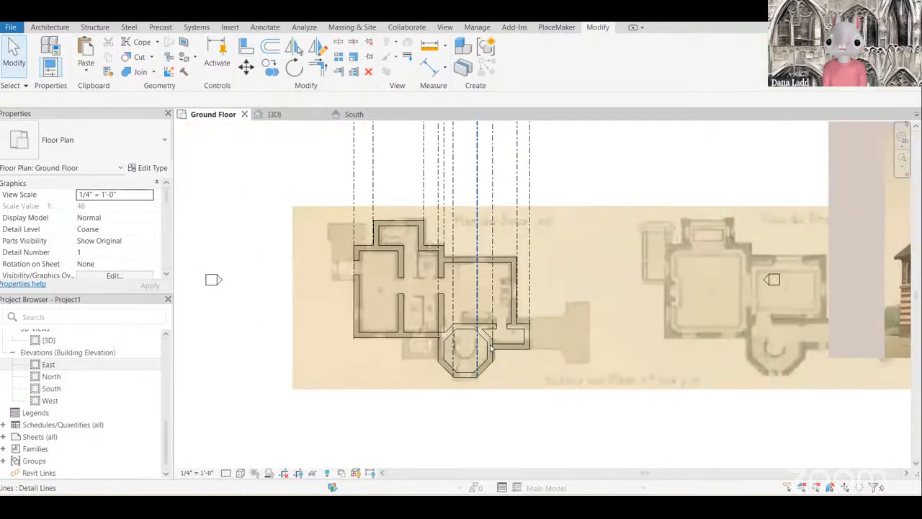
pyautogui.scroll(3, 481, 166)
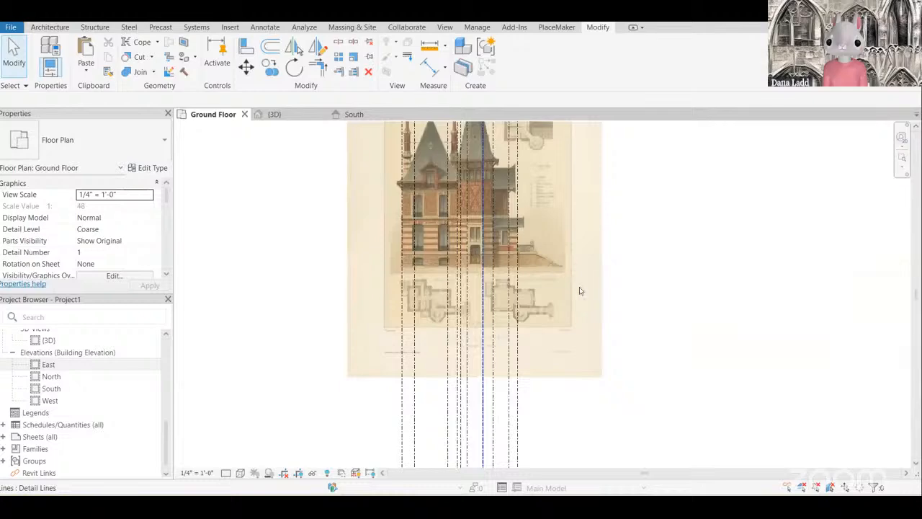
pyautogui.scroll(2, 580, 291)
pyautogui.scroll(-2, 464, 178)
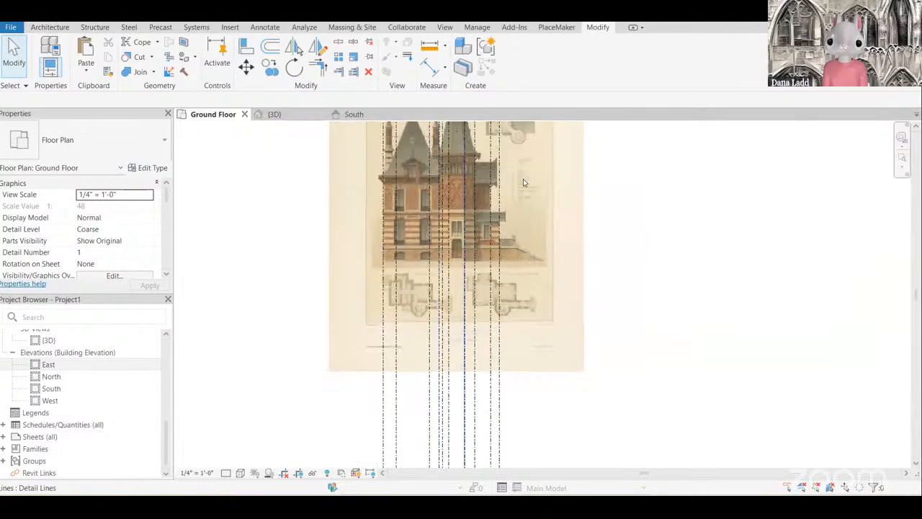
pyautogui.scroll(2, 488, 194)
pyautogui.scroll(-4, 483, 208)
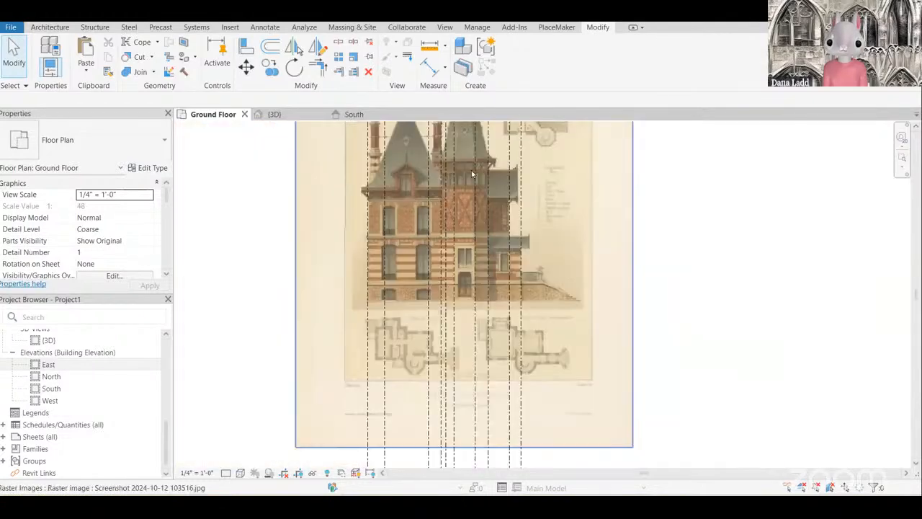
pyautogui.scroll(3, 473, 379)
pyautogui.scroll(2, 555, 396)
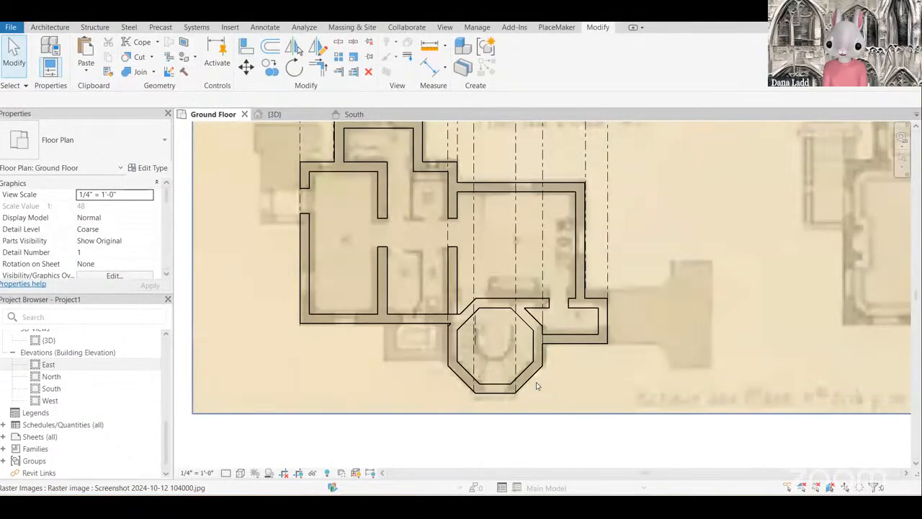
# Step: Delete the short stray centerline segment inside the octagonal tower
pyautogui.scroll(2, 439, 300)
pyautogui.click(437, 302)
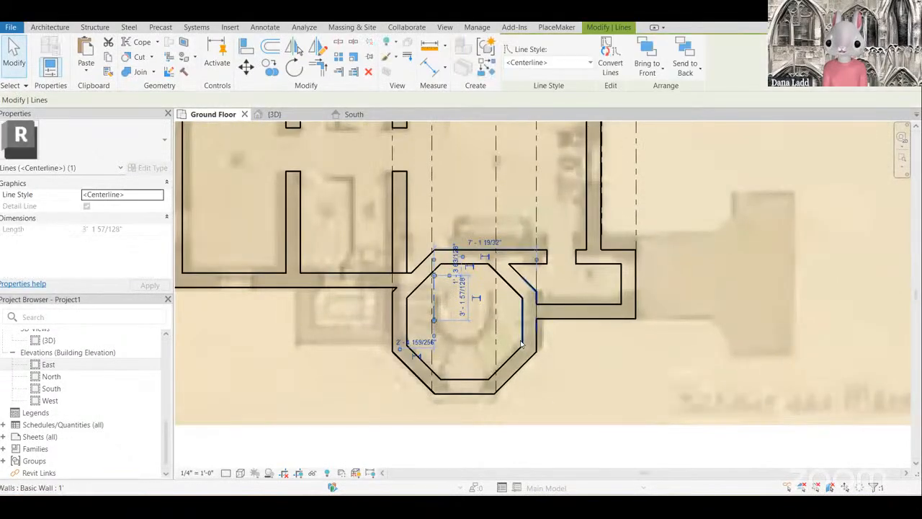
pyautogui.press('Delete')
pyautogui.scroll(-4, 490, 339)
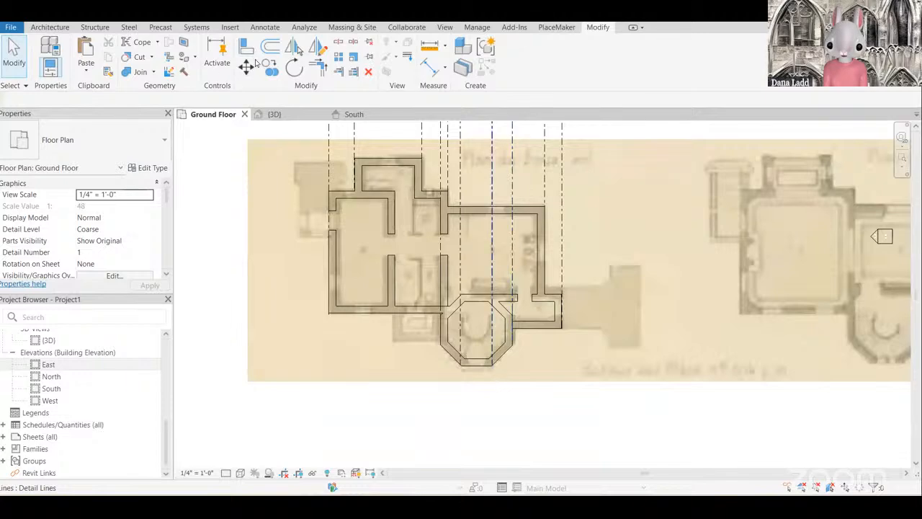
# Step: Align the left of the tower's two inner centerlines with the lower left outer corner of the octagon
pyautogui.scroll(6, 399, 361)
pyautogui.press('a')
pyautogui.press('l')
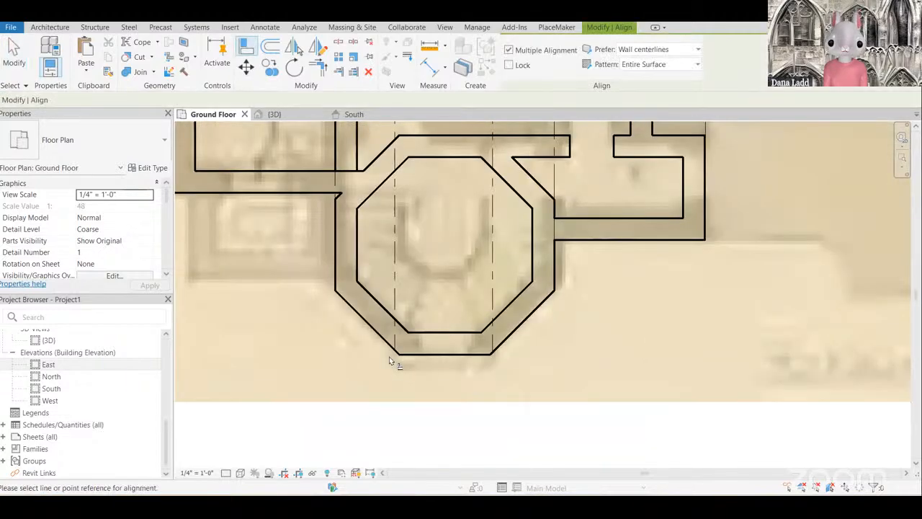
pyautogui.scroll(2, 393, 360)
pyautogui.scroll(4, 399, 357)
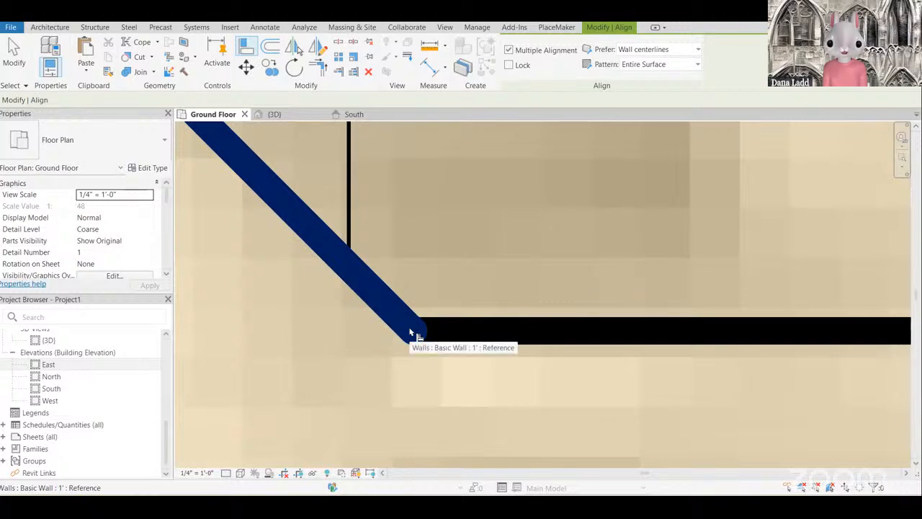
pyautogui.click(410, 333)
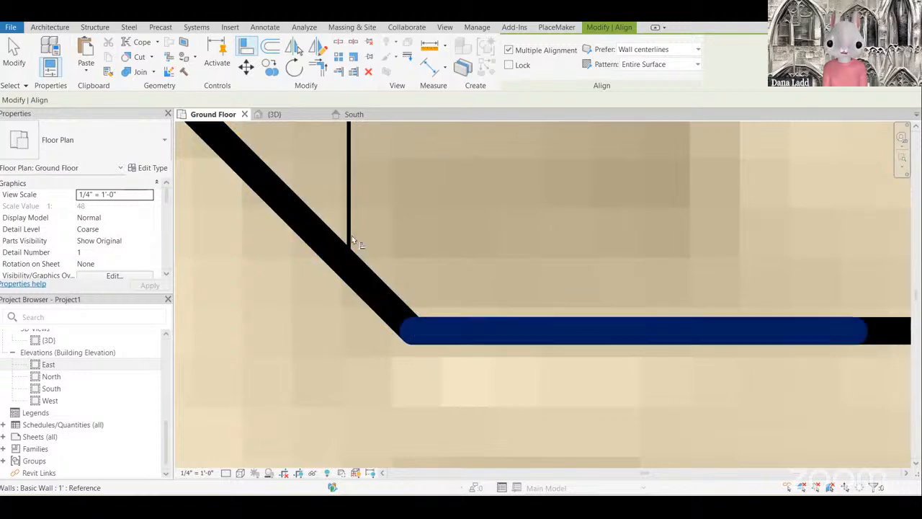
pyautogui.click(371, 336)
pyautogui.scroll(-5, 369, 335)
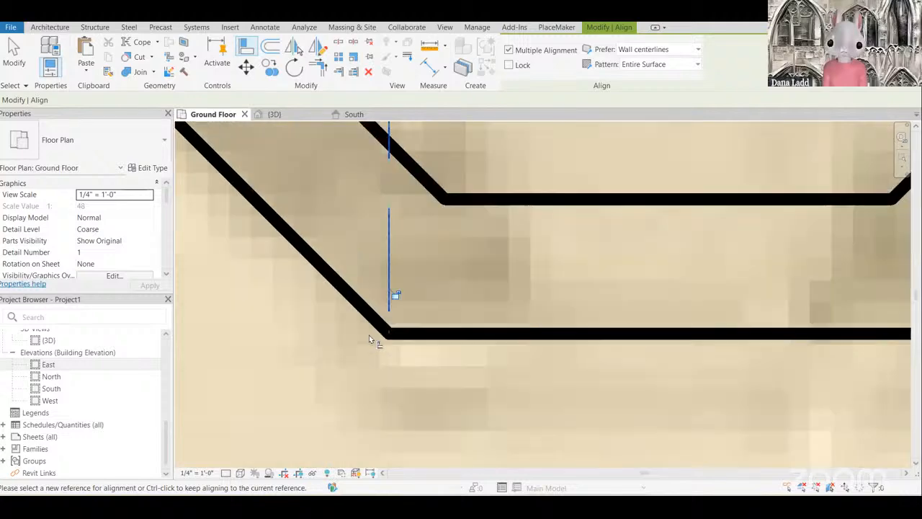
# Step: Align the right of the tower's two inner centerlines with the lower right outer corner of the octagon
pyautogui.scroll(5, 617, 334)
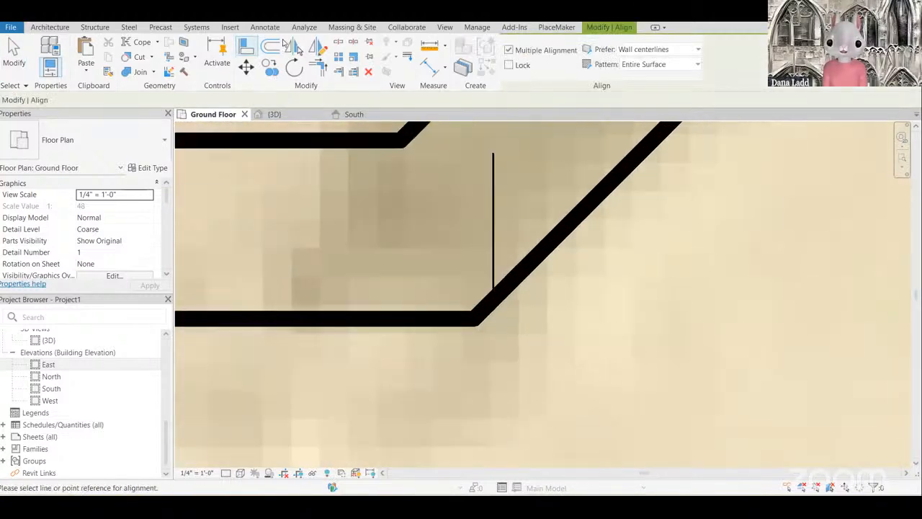
pyautogui.scroll(3, 480, 303)
pyautogui.click(473, 298)
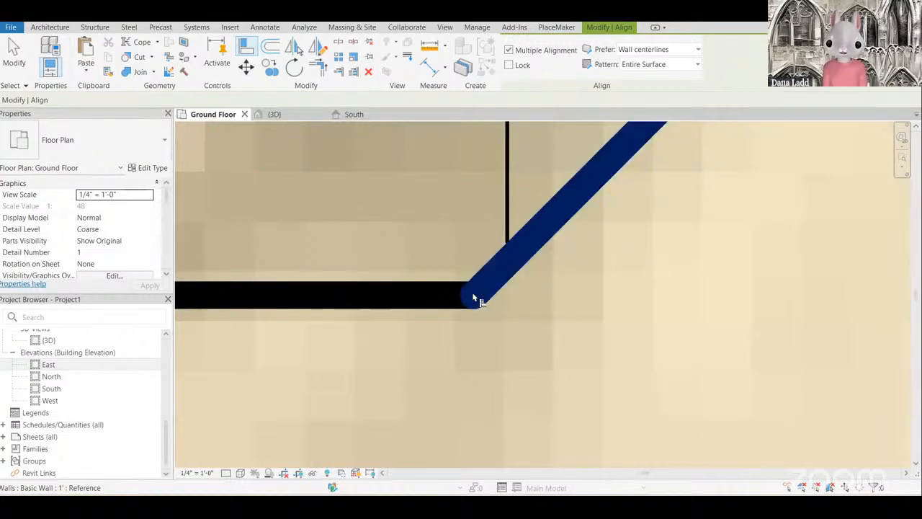
pyautogui.click(475, 296)
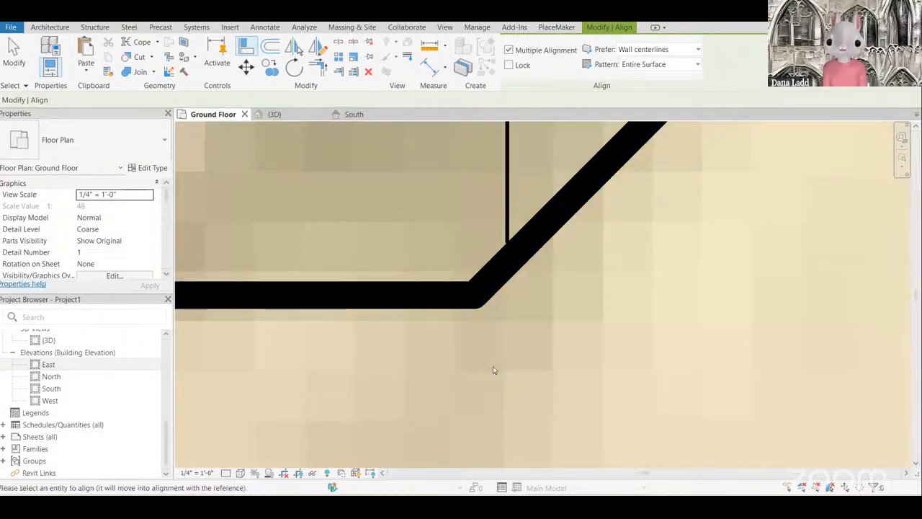
pyautogui.scroll(-7, 493, 366)
pyautogui.press('Escape')
pyautogui.press('Escape')
pyautogui.scroll(-5, 497, 353)
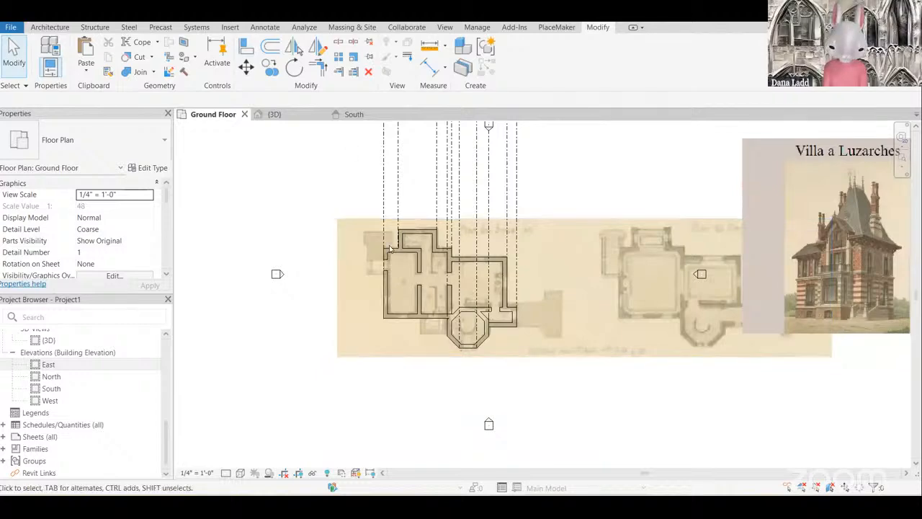
# Step: Align the centerline at the upper projecting bay with the outer face of the bay's left wall
pyautogui.scroll(6, 389, 247)
pyautogui.scroll(2, 346, 220)
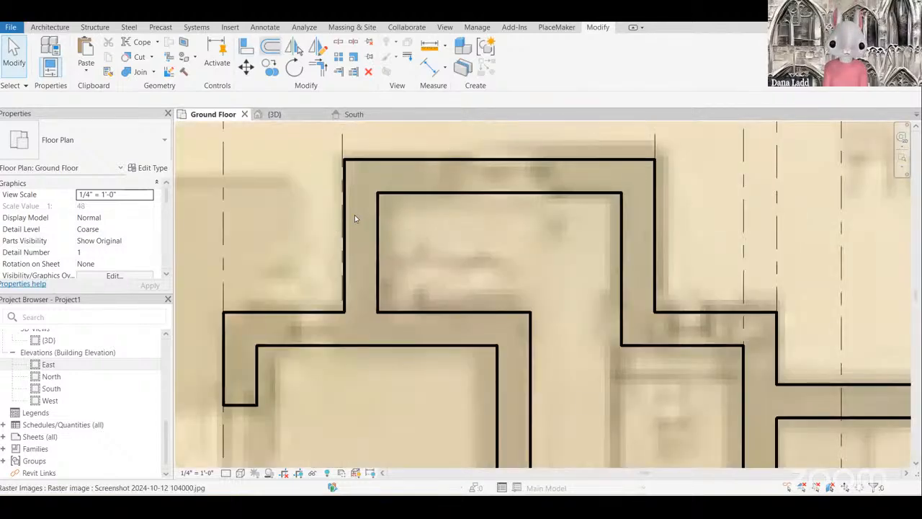
pyautogui.press('a')
pyautogui.press('l')
pyautogui.scroll(1, 358, 217)
pyautogui.click(355, 228)
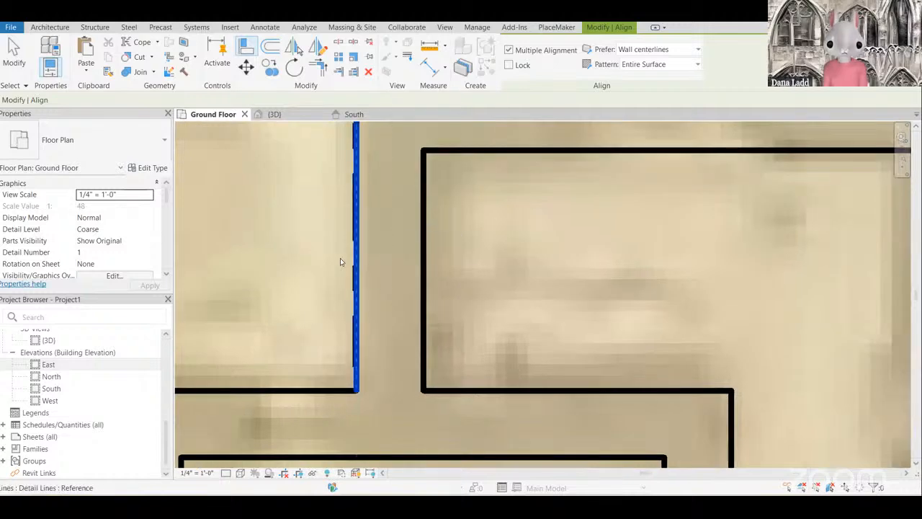
pyautogui.scroll(-5, 350, 272)
pyautogui.press('Escape')
pyautogui.press('Escape')
pyautogui.scroll(5, 447, 209)
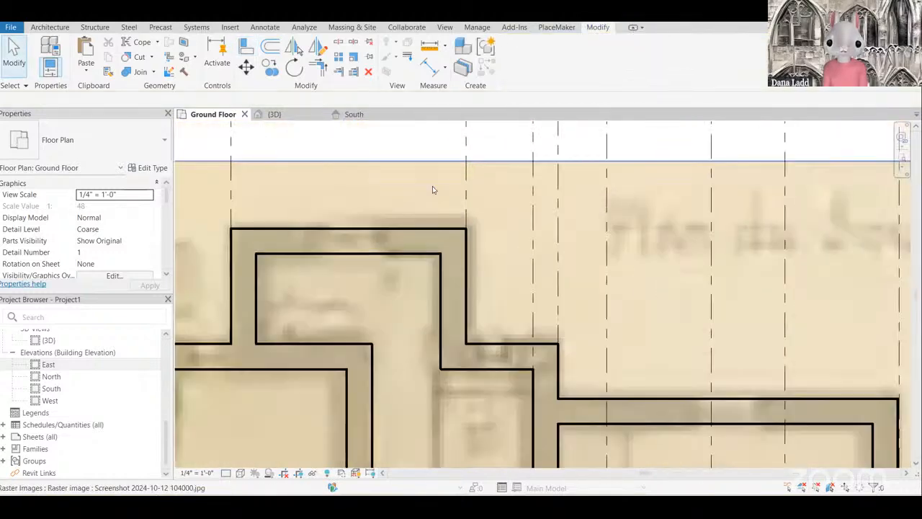
# Step: Check the centerline at the upper bay's right wall and those around the tower against the wall faces
pyautogui.click(455, 193)
pyautogui.scroll(-5, 500, 255)
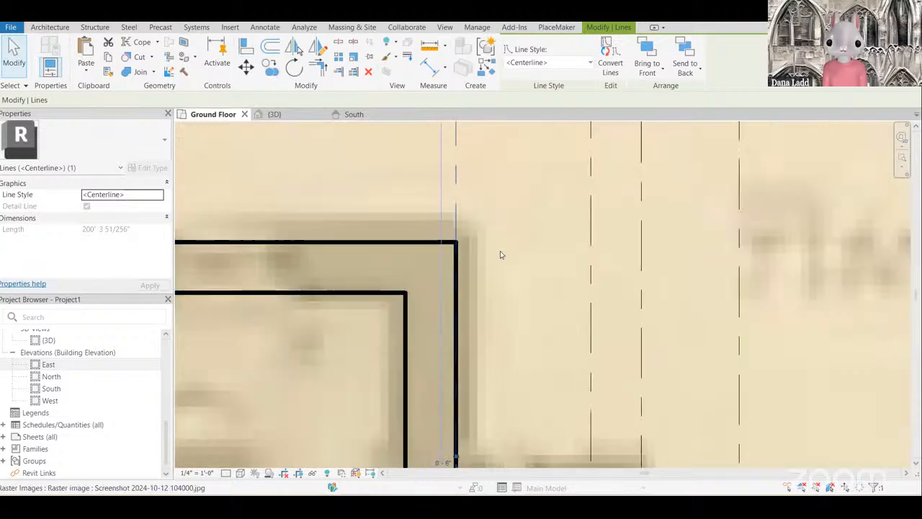
pyautogui.scroll(4, 506, 276)
pyautogui.scroll(-6, 657, 361)
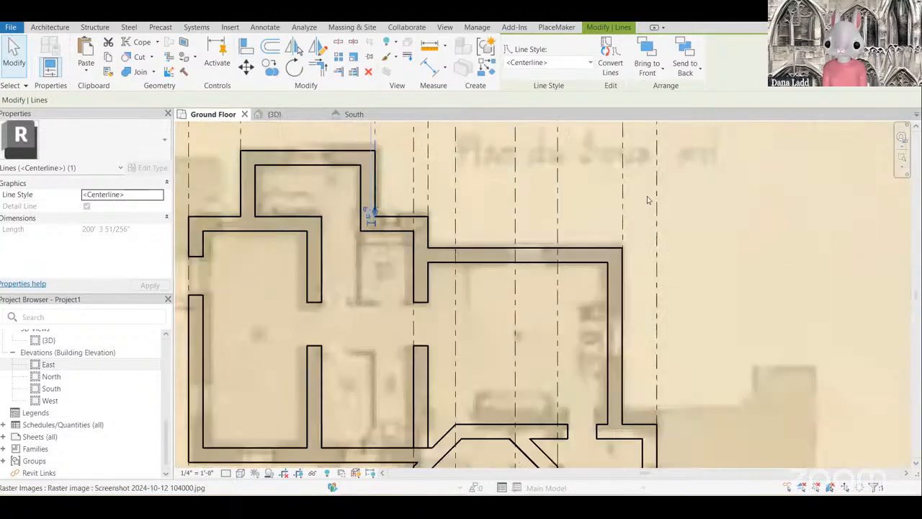
pyautogui.scroll(8, 657, 361)
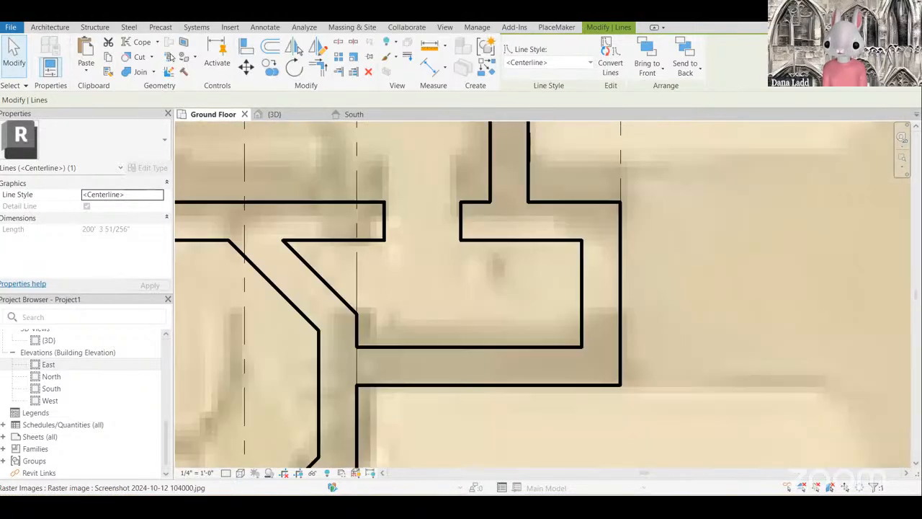
pyautogui.scroll(-2, 366, 278)
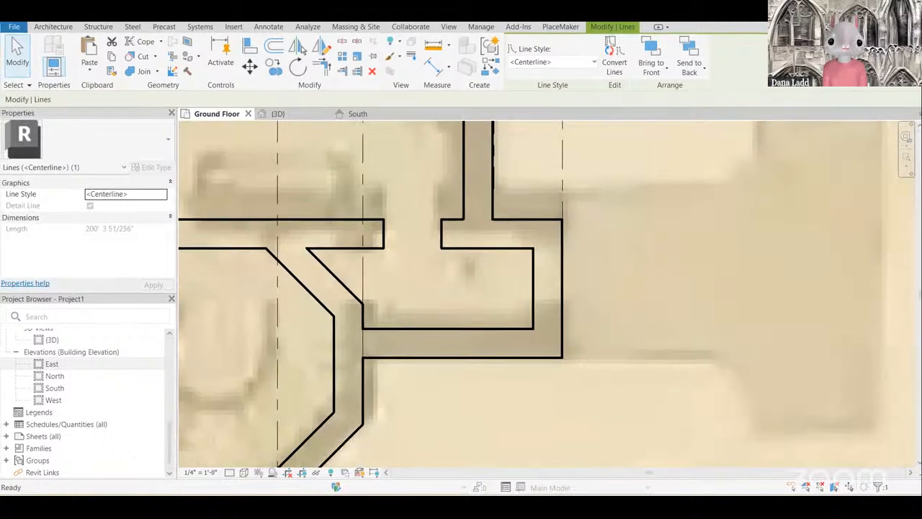
# Step: Turn on thin line display for the plan
pyautogui.press('t')
pyautogui.press('l')
pyautogui.scroll(-4, 586, 281)
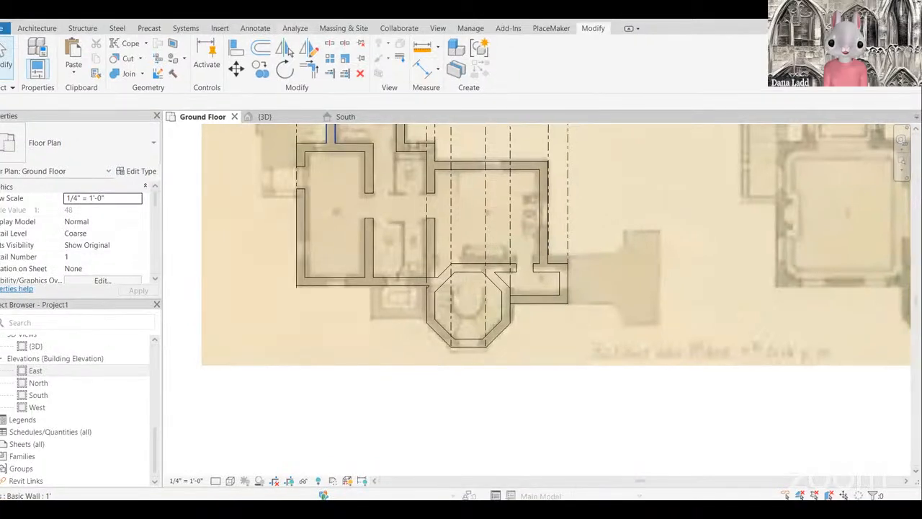
# Step: Align the rightmost centerline with the outer face of the right wall of the small room beside the tower
pyautogui.scroll(2, 538, 316)
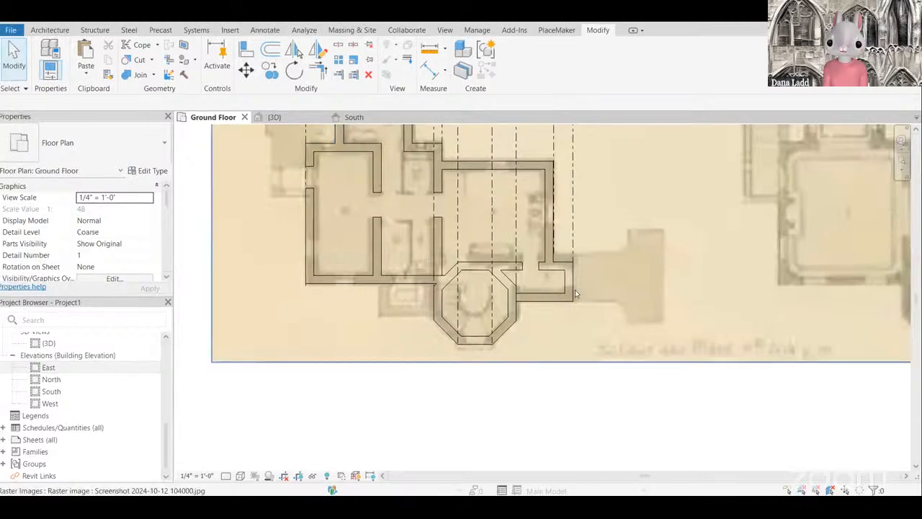
pyautogui.scroll(8, 657, 254)
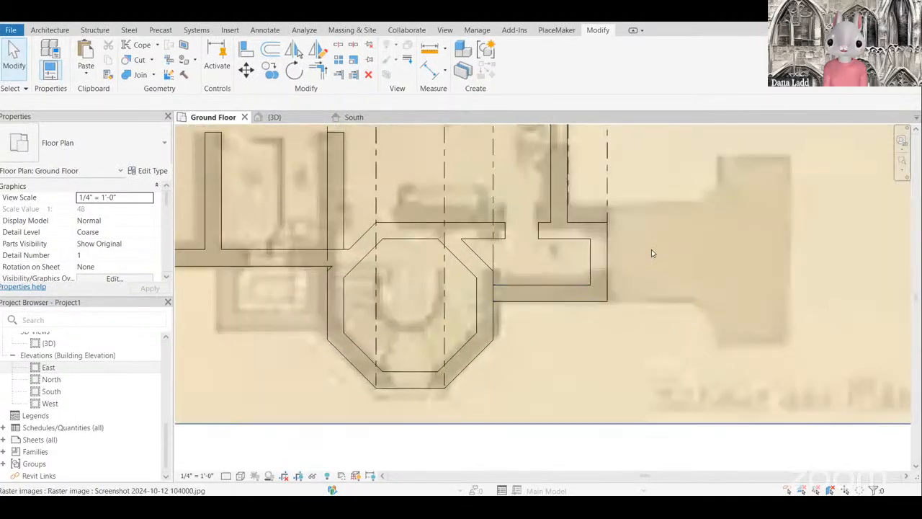
pyautogui.press('a')
pyautogui.press('l')
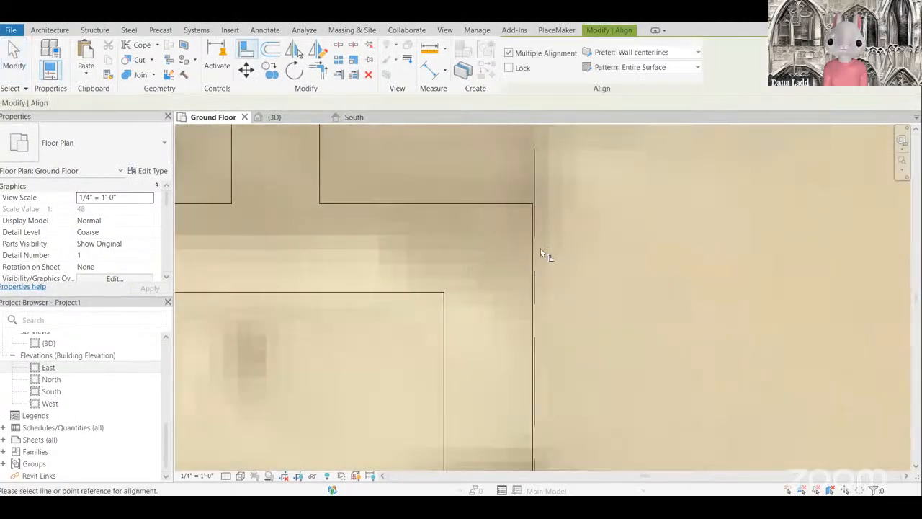
pyautogui.scroll(3, 540, 248)
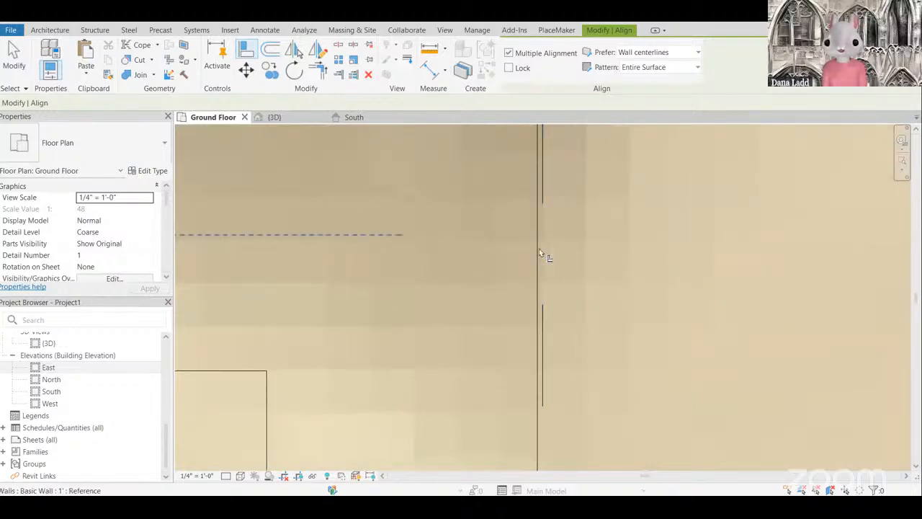
pyautogui.click(539, 249)
pyautogui.scroll(-3, 590, 319)
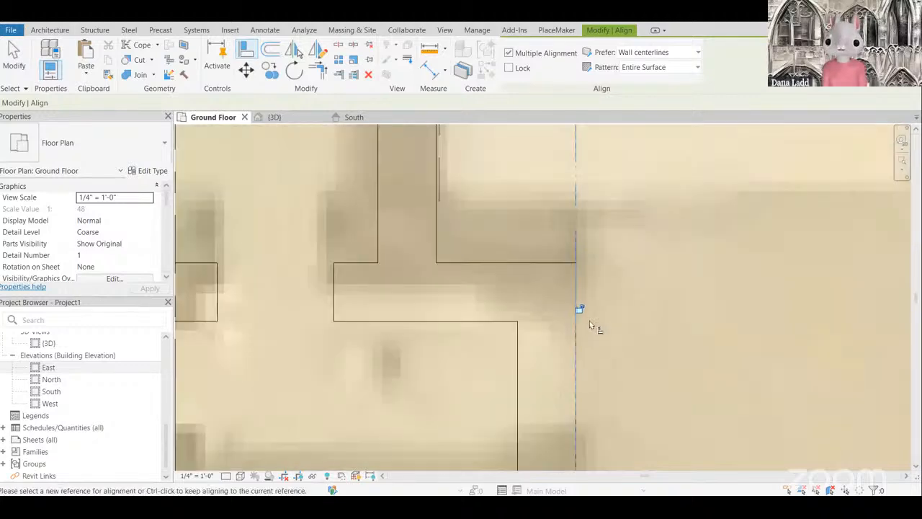
# Step: Align the second centerline from the right with the outer face of the large room's right wall
pyautogui.scroll(-2, 533, 256)
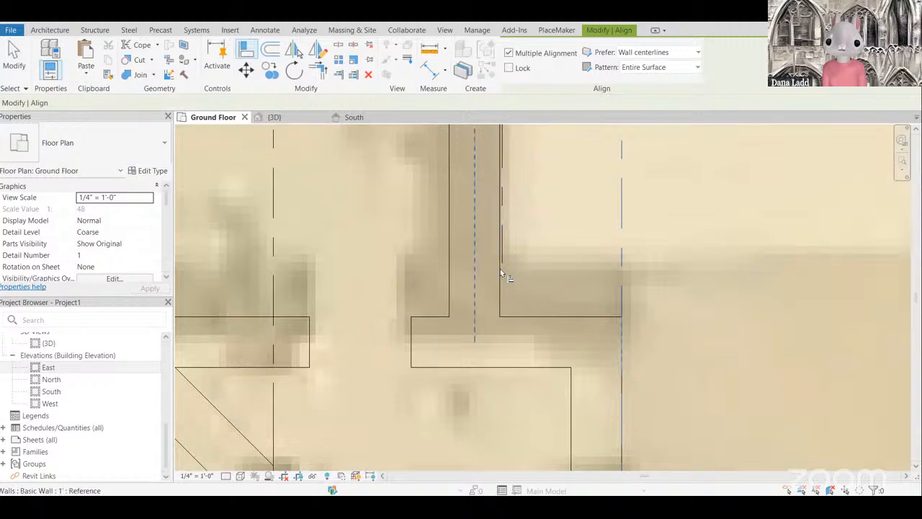
pyautogui.click(506, 254)
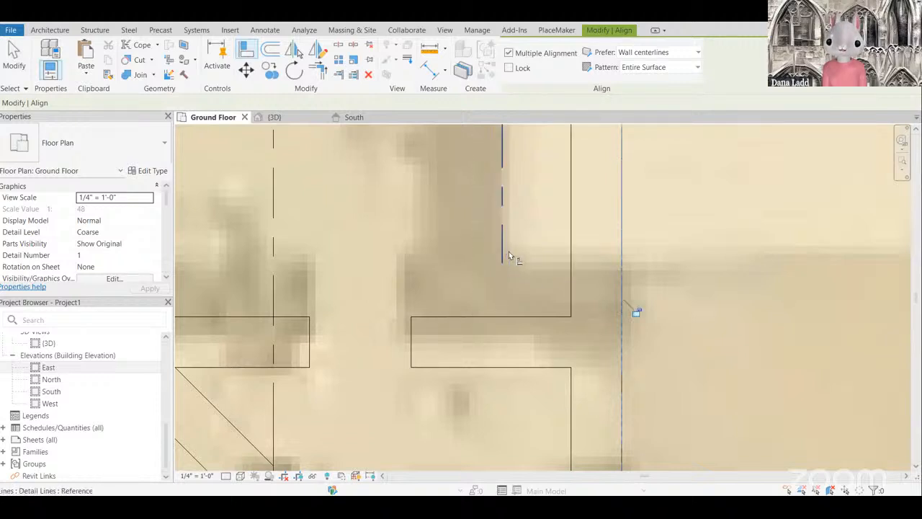
pyautogui.hotkey('ctrl', 'z')
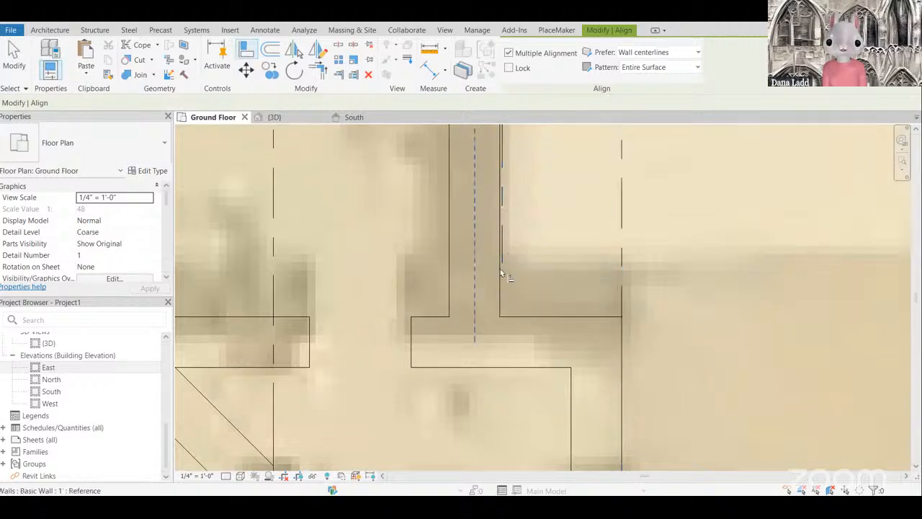
pyautogui.click(509, 245)
pyautogui.scroll(-5, 541, 291)
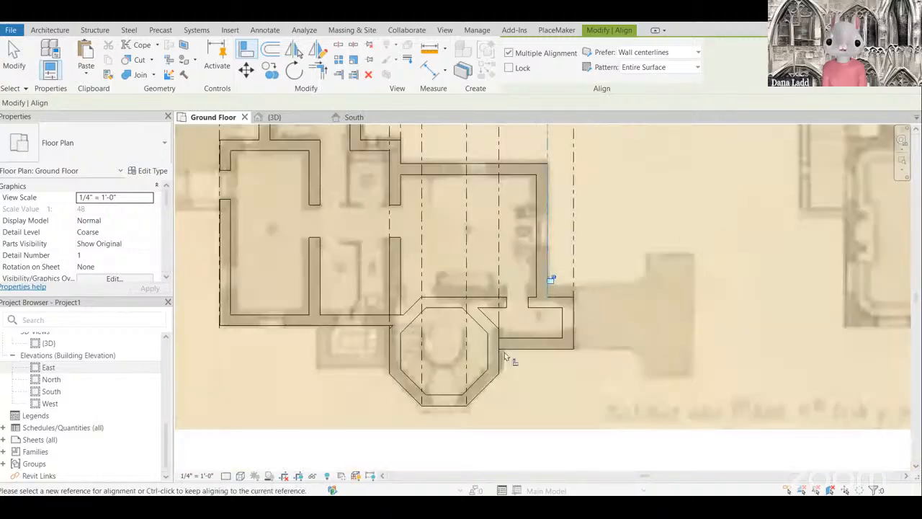
# Step: Examine how the centerlines at the octagonal tower line up with its outer faces and corners
pyautogui.scroll(3, 544, 340)
pyautogui.scroll(-1, 569, 256)
pyautogui.scroll(4, 572, 262)
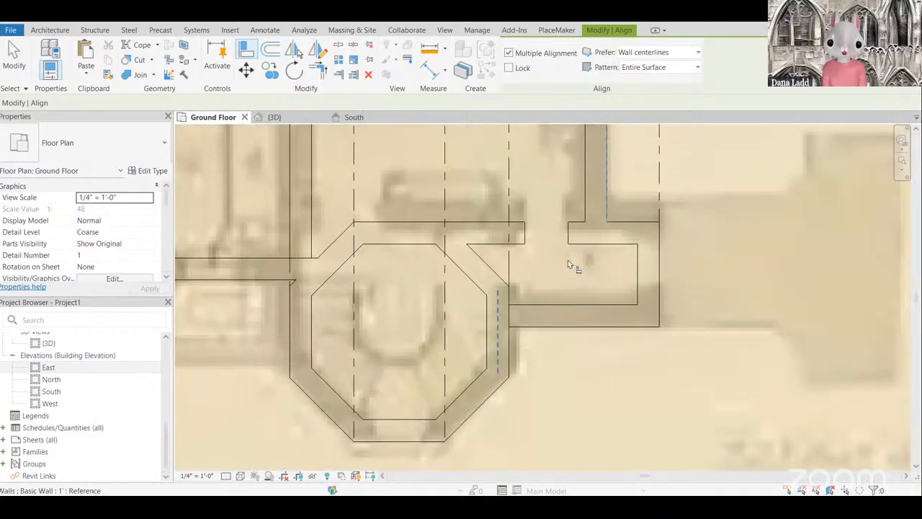
pyautogui.scroll(-3, 560, 305)
pyautogui.scroll(3, 488, 345)
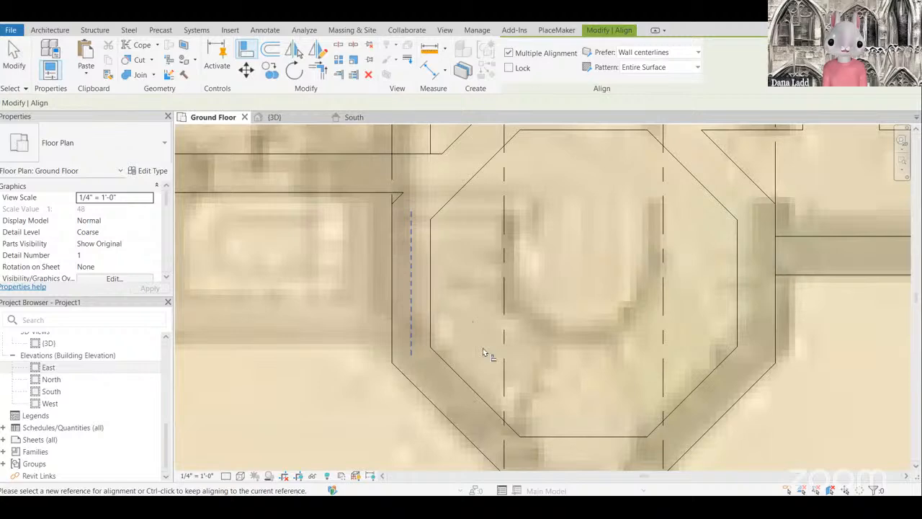
pyautogui.scroll(-5, 482, 348)
# Step: Try to align the leftmost centerline with the outer face of the villa's left wall
pyautogui.scroll(1, 372, 245)
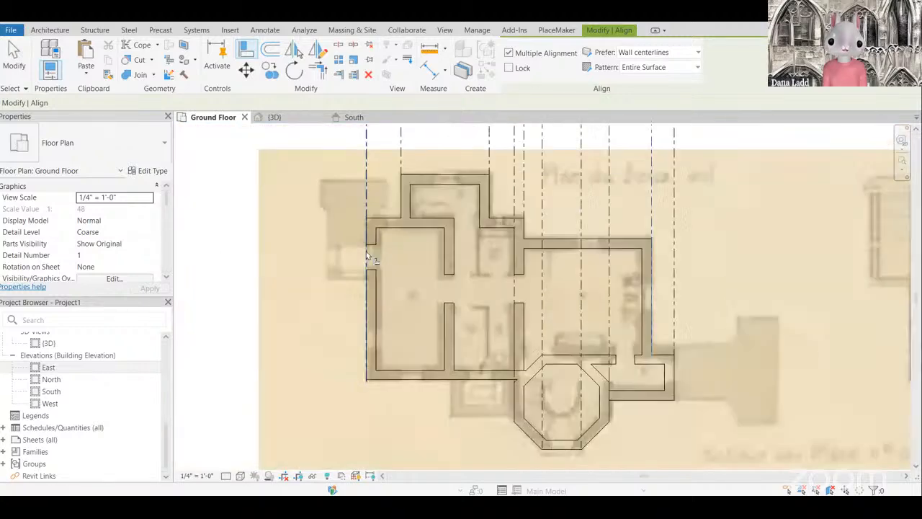
pyautogui.scroll(5, 366, 251)
pyautogui.scroll(2, 365, 228)
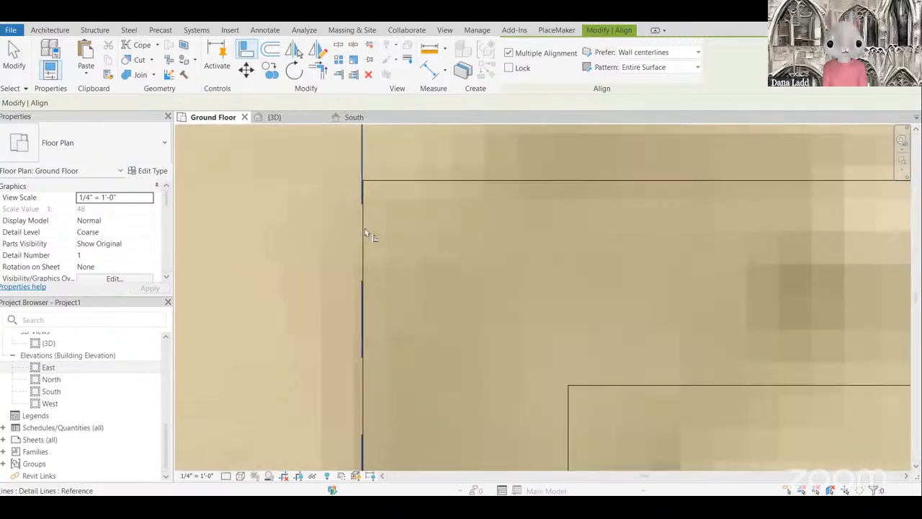
pyautogui.click(364, 228)
pyautogui.click(358, 181)
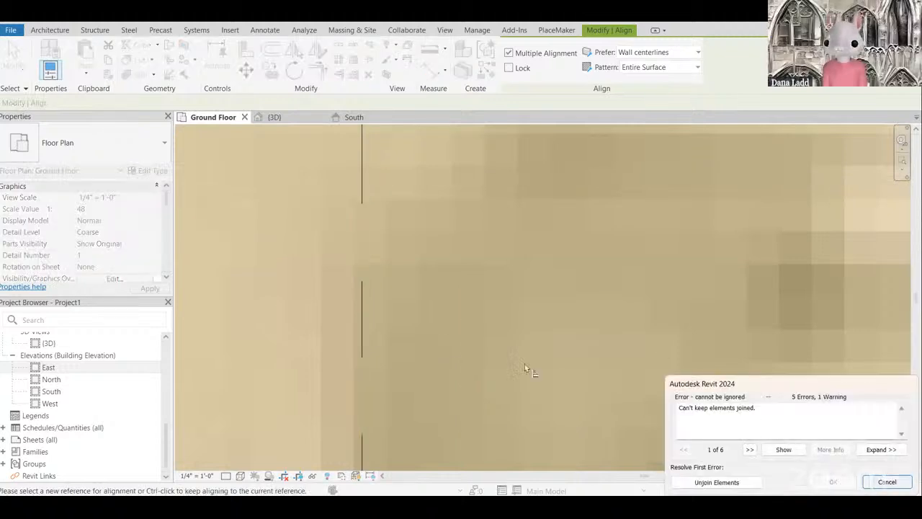
pyautogui.press('Escape')
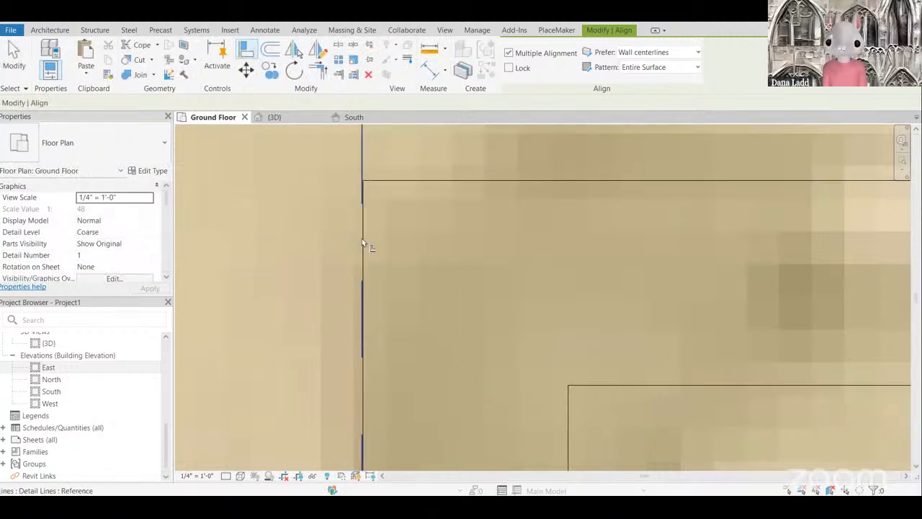
pyautogui.scroll(-3, 366, 252)
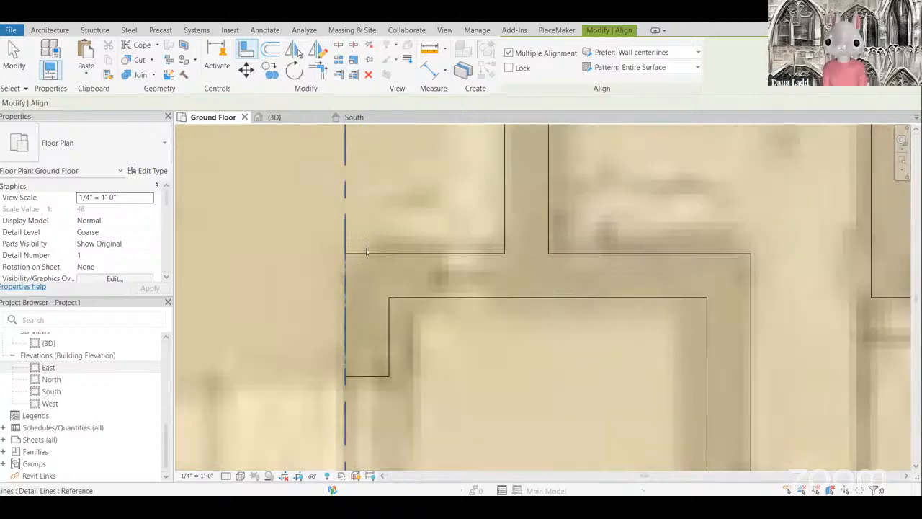
pyautogui.press('Escape')
# Step: Inspect the centerlines along the upper bay, the large room and the octagonal tower for alignment with the walls
pyautogui.scroll(-4, 468, 376)
pyautogui.scroll(4, 505, 288)
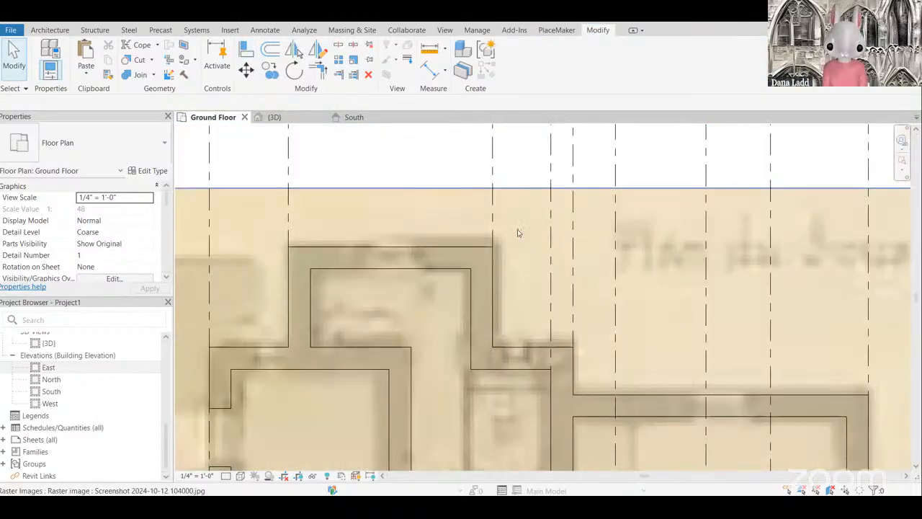
pyautogui.scroll(1, 522, 241)
pyautogui.scroll(-3, 469, 302)
pyautogui.scroll(3, 490, 324)
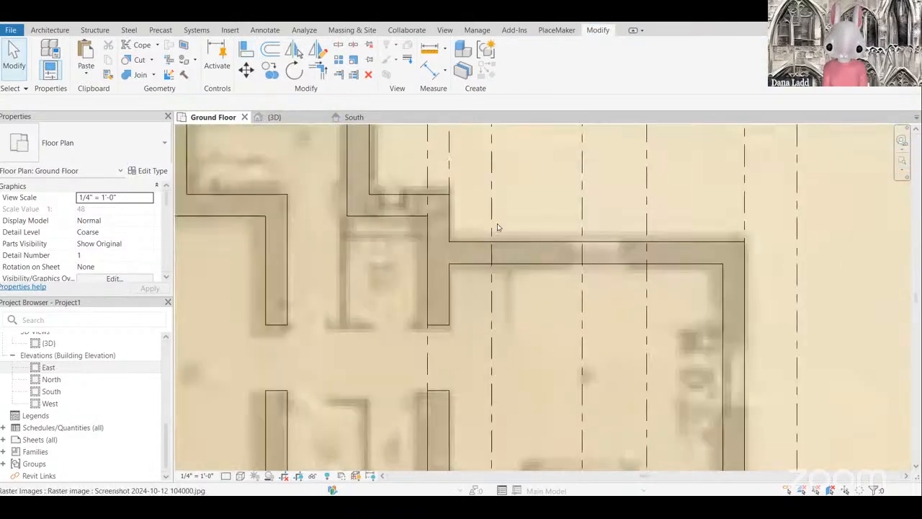
pyautogui.scroll(-3, 507, 354)
pyautogui.scroll(2, 509, 382)
pyautogui.scroll(3, 519, 392)
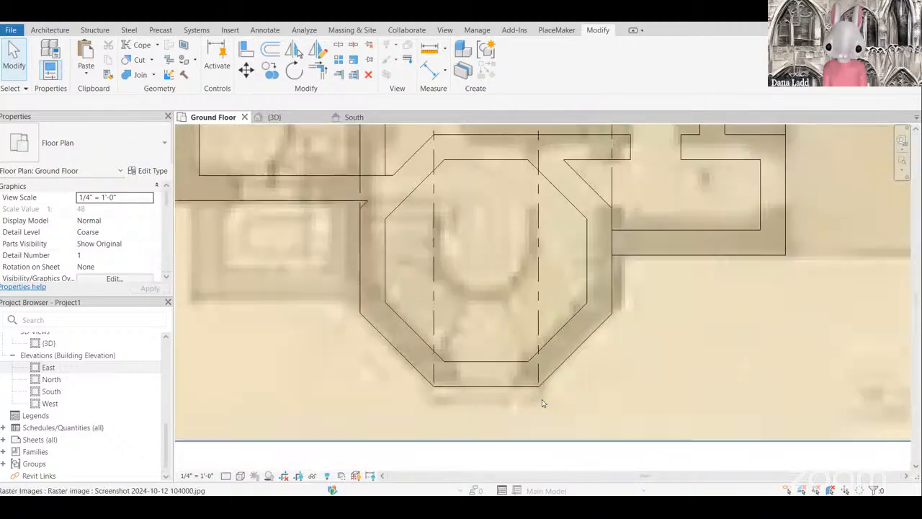
pyautogui.scroll(-4, 477, 329)
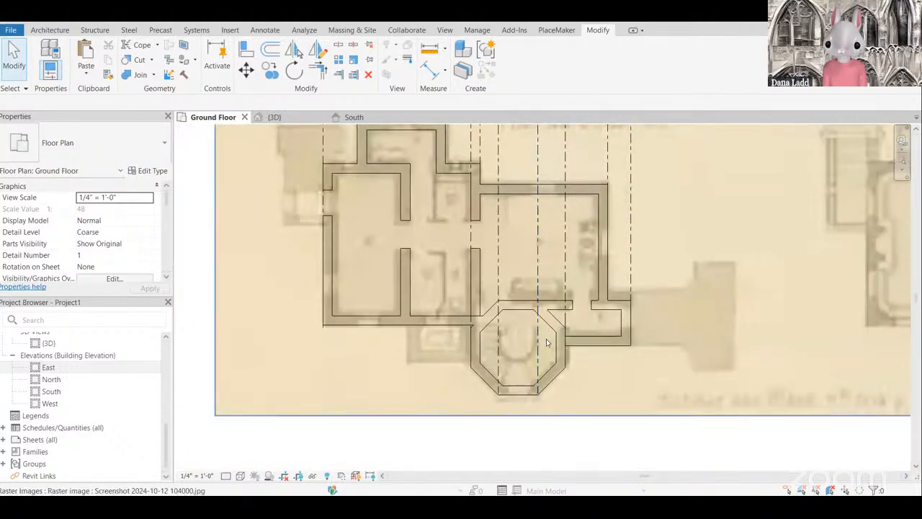
pyautogui.scroll(3, 446, 354)
pyautogui.scroll(-2, 509, 342)
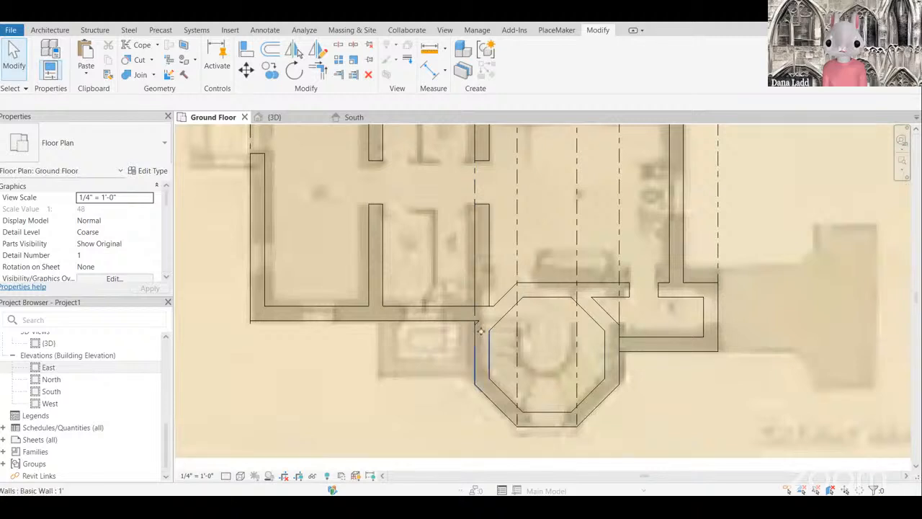
# Step: Nudge the eight octagonal tower walls and the small adjoining room's upper wall together slightly upward on the plan
pyautogui.click(487, 351)
pyautogui.keyDown('ctrl'); pyautogui.click(494, 389); pyautogui.keyUp('ctrl')
pyautogui.scroll(1, 564, 389)
pyautogui.keyDown('ctrl'); pyautogui.click(538, 393); pyautogui.keyUp('ctrl')
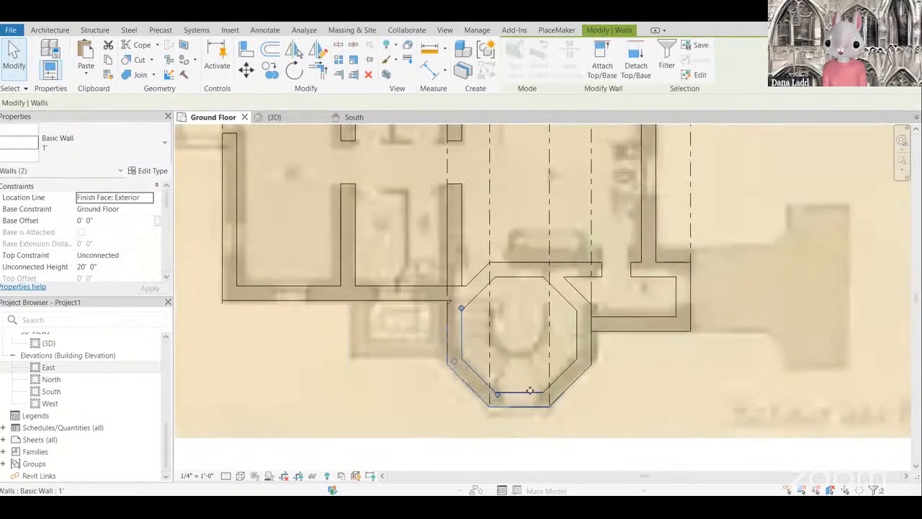
pyautogui.keyDown('ctrl'); pyautogui.click(577, 328); pyautogui.keyUp('ctrl')
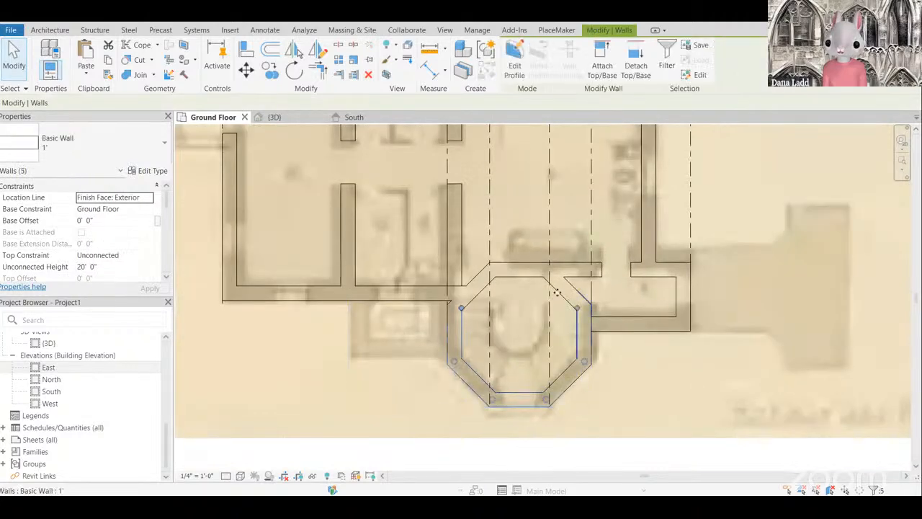
pyautogui.keyDown('ctrl'); pyautogui.click(568, 295); pyautogui.keyUp('ctrl')
pyautogui.keyDown('ctrl'); pyautogui.click(519, 270); pyautogui.keyUp('ctrl')
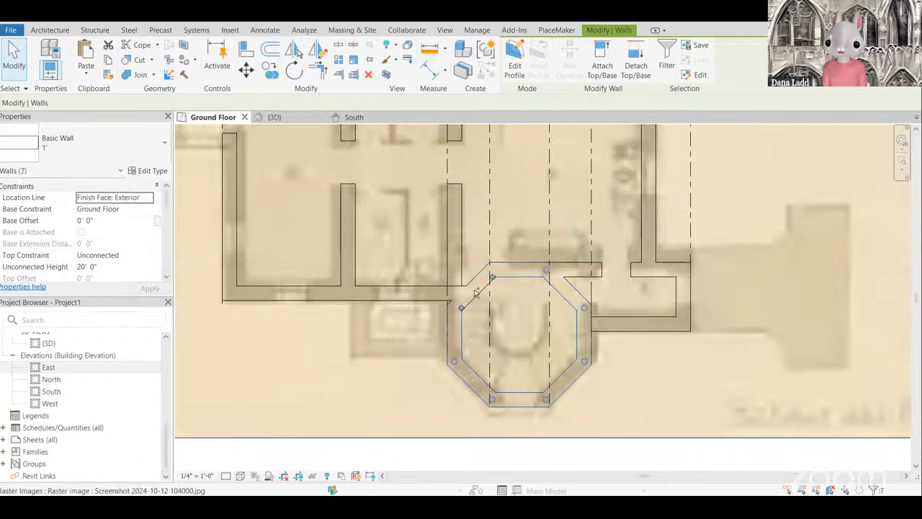
pyautogui.keyDown('ctrl'); pyautogui.click(450, 297); pyautogui.keyUp('ctrl')
pyautogui.scroll(2, 447, 303)
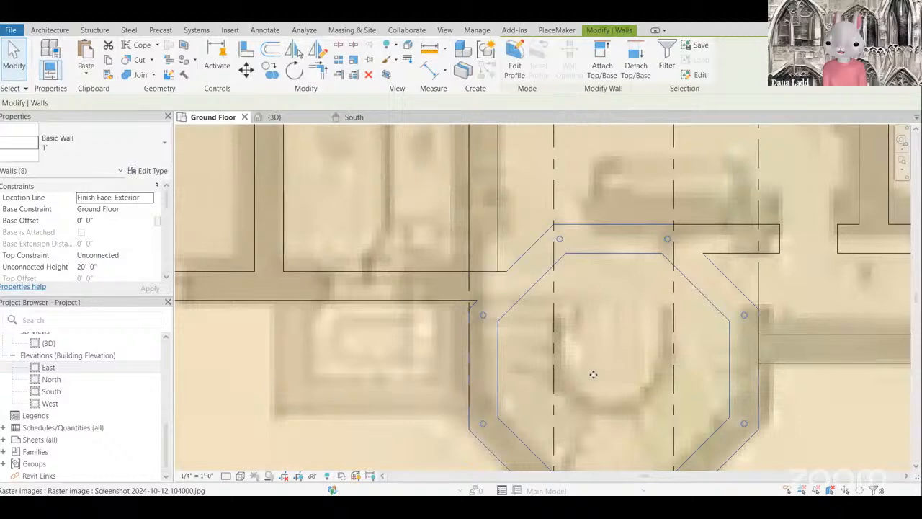
pyautogui.scroll(-3, 593, 374)
pyautogui.keyDown('ctrl'); pyautogui.click(672, 343); pyautogui.keyUp('ctrl')
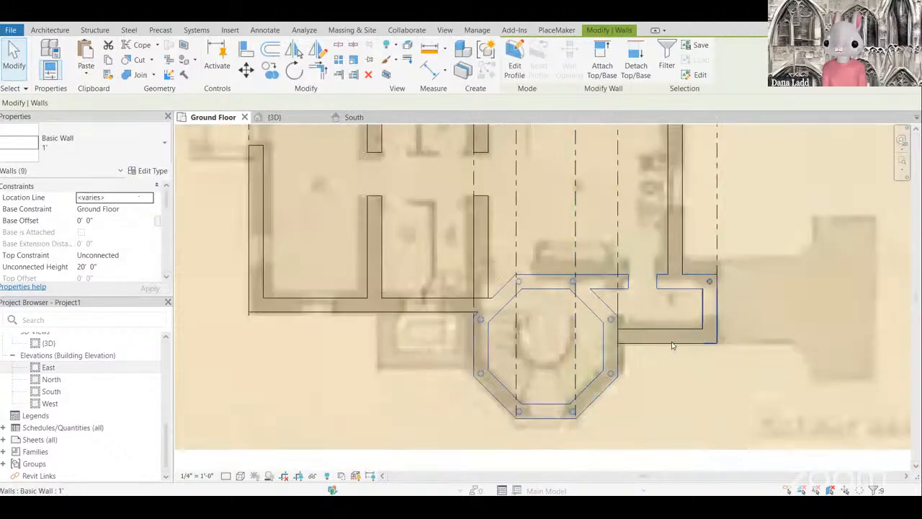
pyautogui.scroll(1, 656, 333)
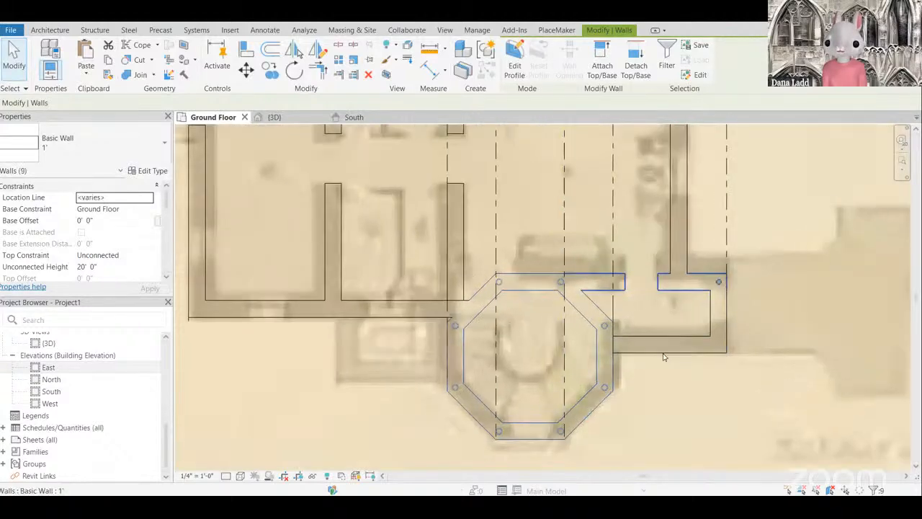
pyautogui.scroll(-1, 620, 353)
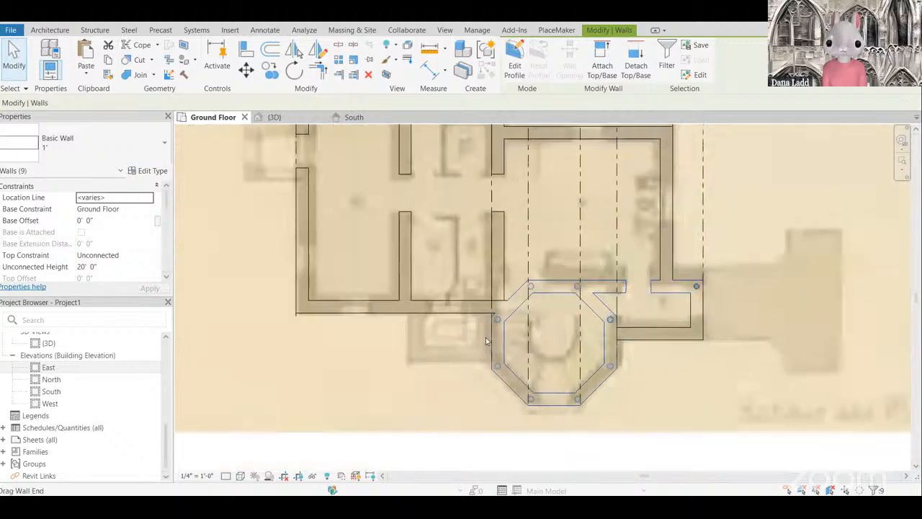
pyautogui.scroll(3, 504, 338)
pyautogui.press('Up')
pyautogui.press('Up')
pyautogui.press('Up')
pyautogui.press('Up')
pyautogui.press('Up')
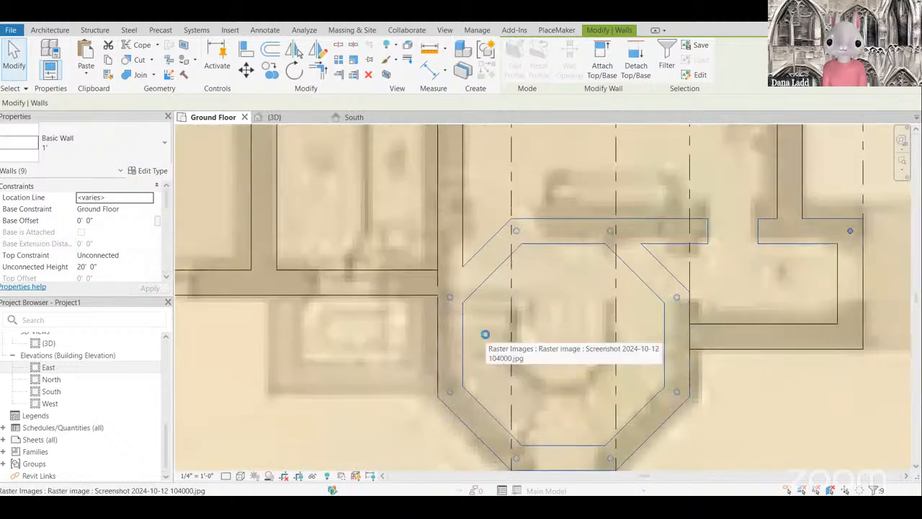
pyautogui.press('Up')
pyautogui.press('Up')
pyautogui.press('Up')
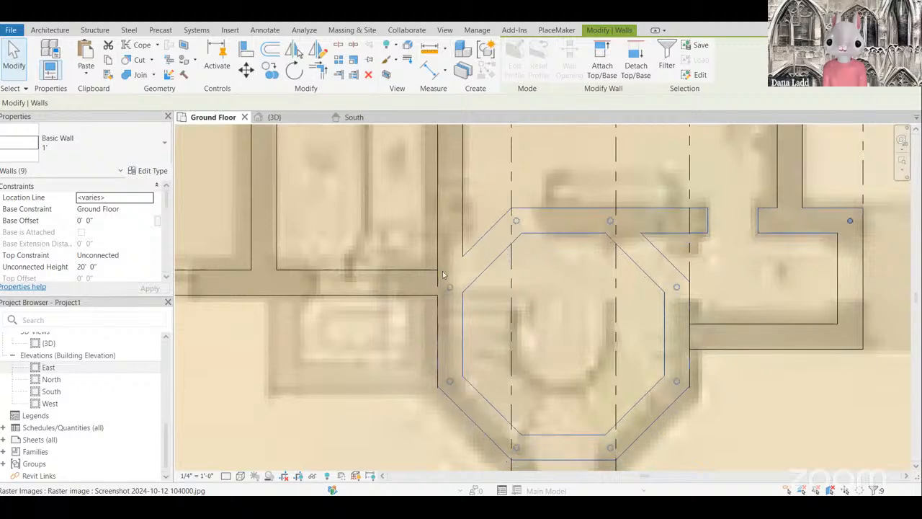
# Step: Nudge the selected tower walls and adjoining room's upper wall slightly further up the plan and clear the selection
pyautogui.press('Up')
pyautogui.press('Up')
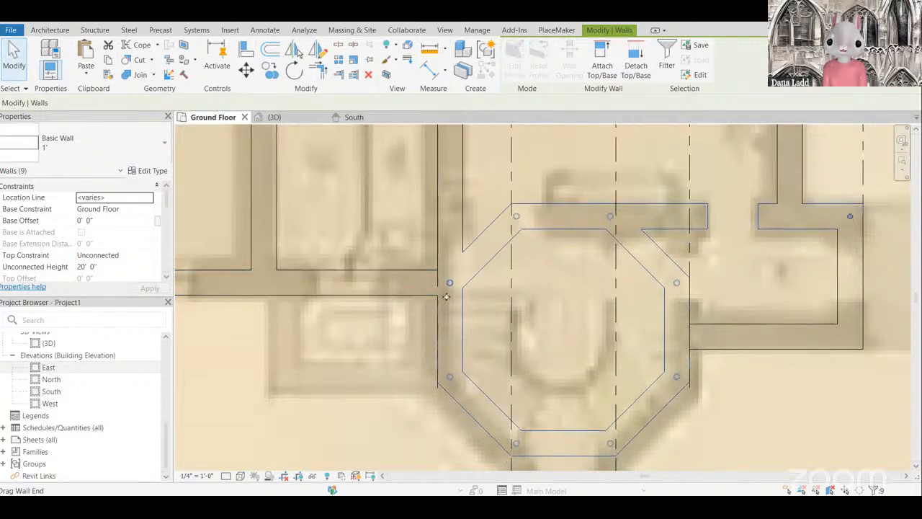
pyautogui.scroll(-2, 449, 285)
pyautogui.scroll(-3, 497, 319)
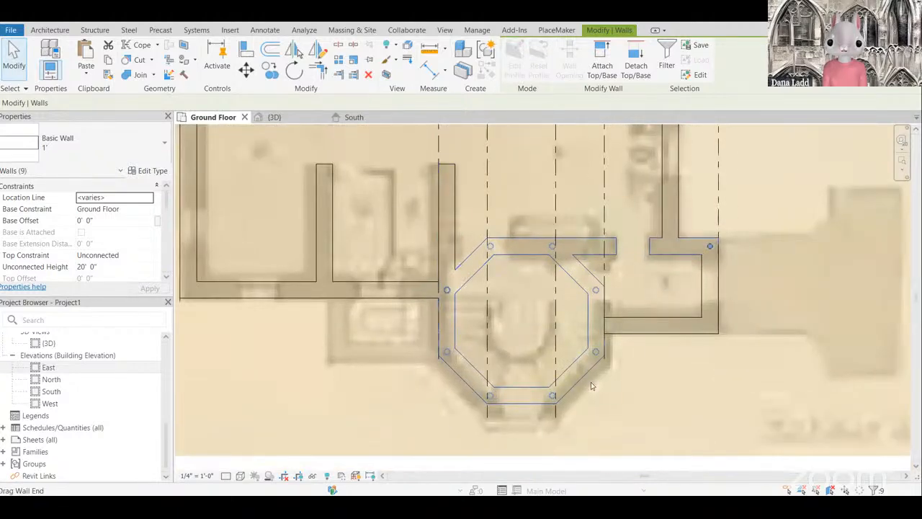
pyautogui.scroll(-2, 617, 387)
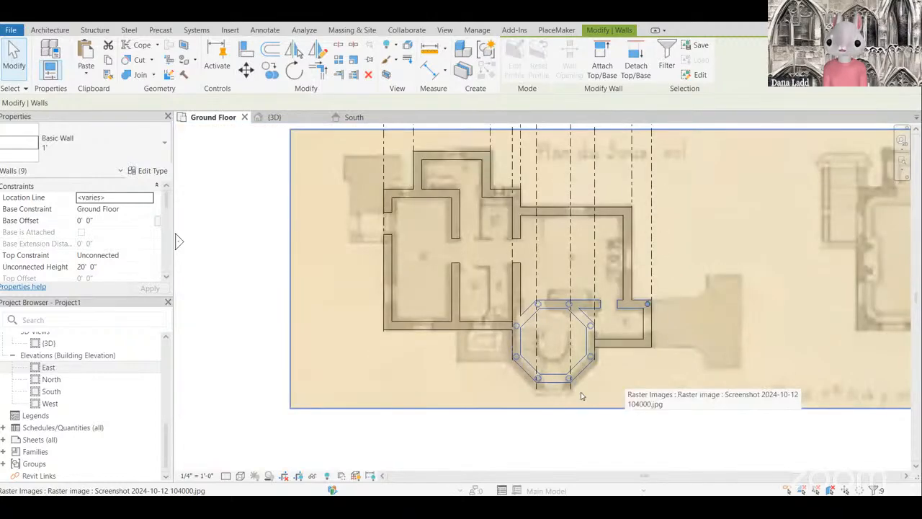
pyautogui.scroll(2, 592, 387)
pyautogui.press('Escape')
pyautogui.scroll(-3, 562, 389)
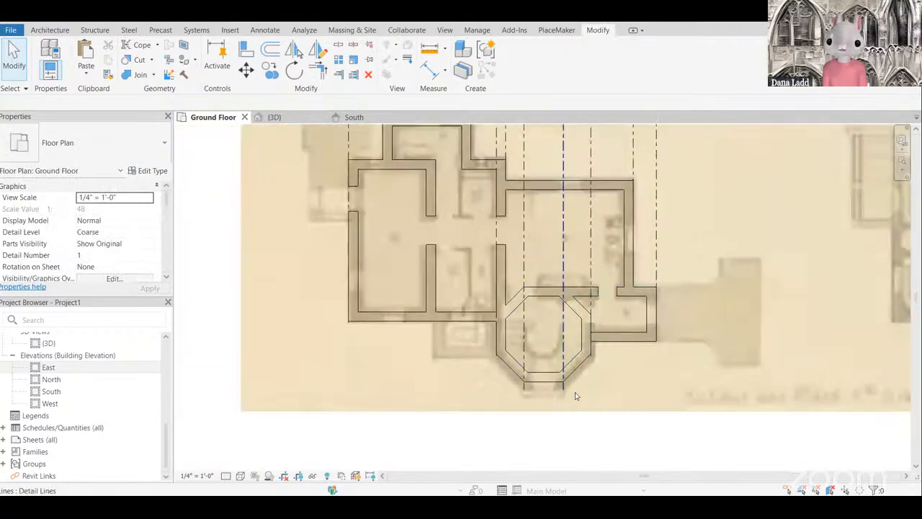
# Step: Copy the facade elevation image together with all its vertical centerlines from the Ground Floor plan
pyautogui.scroll(2, 548, 389)
pyautogui.scroll(3, 575, 401)
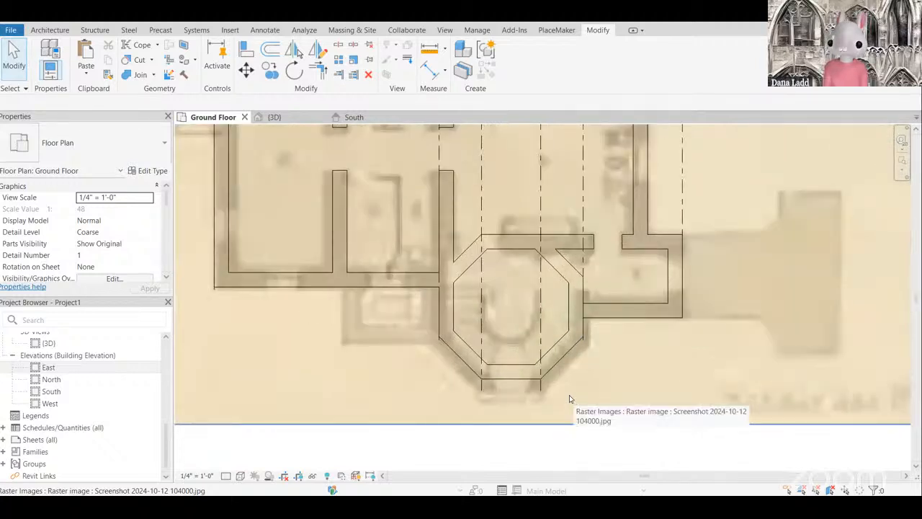
pyautogui.scroll(-2, 569, 398)
pyautogui.scroll(2, 559, 380)
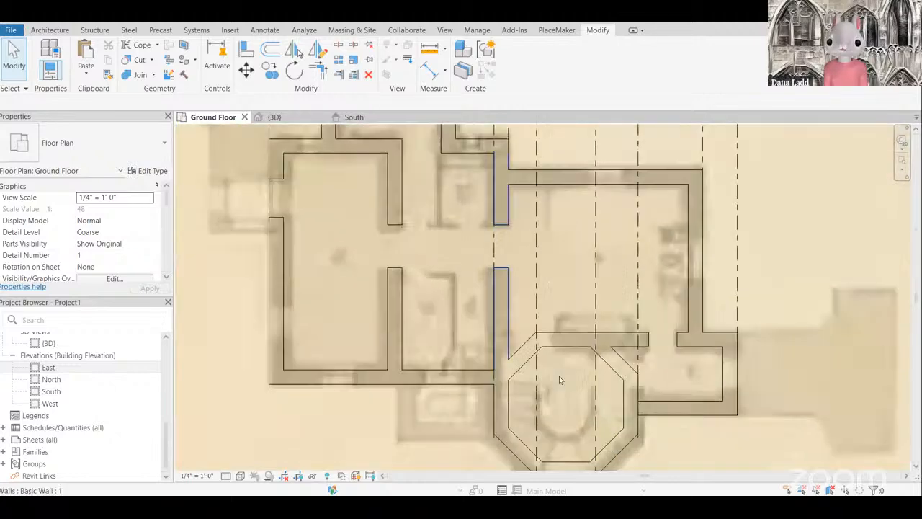
pyautogui.scroll(-5, 559, 380)
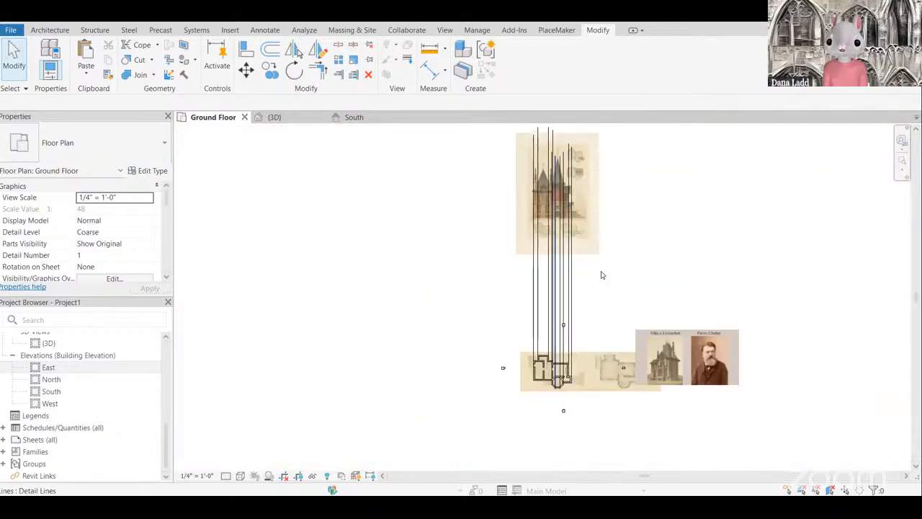
pyautogui.scroll(5, 567, 259)
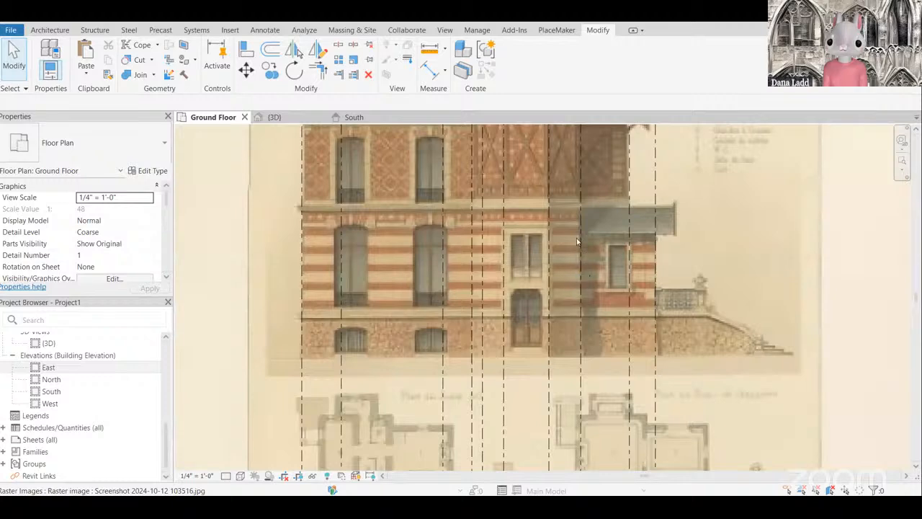
pyautogui.scroll(-7, 563, 263)
pyautogui.moveTo(619, 315); pyautogui.dragTo(449, 219)
pyautogui.scroll(-2, 537, 263)
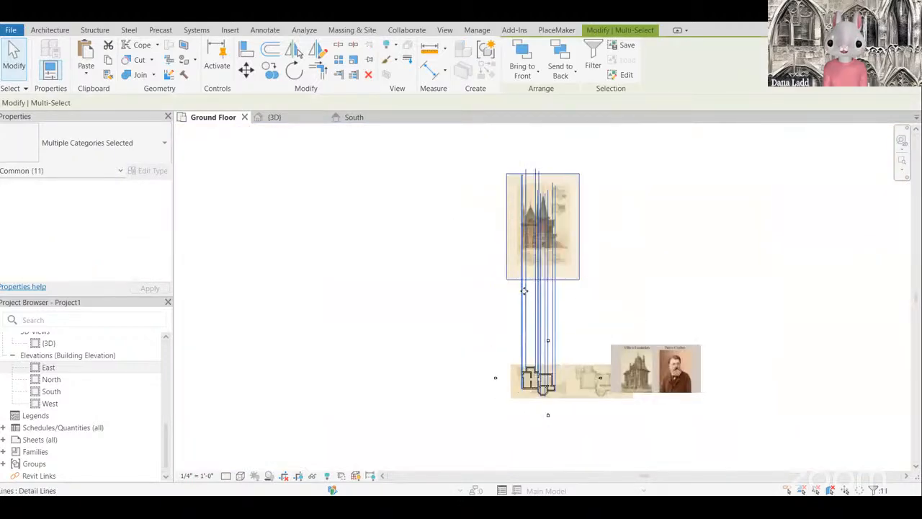
pyautogui.scroll(1, 525, 291)
pyautogui.moveTo(630, 313); pyautogui.dragTo(455, 233)
# Step: Paste the copied facade image and centerlines into the South elevation view above the model walls
pyautogui.click(354, 116)
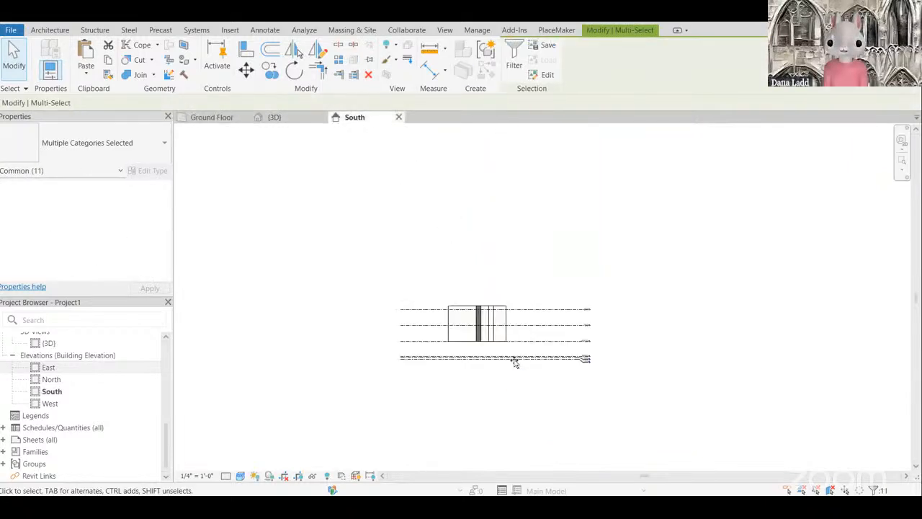
pyautogui.scroll(3, 493, 288)
pyautogui.hotkey('ctrl', 'v')
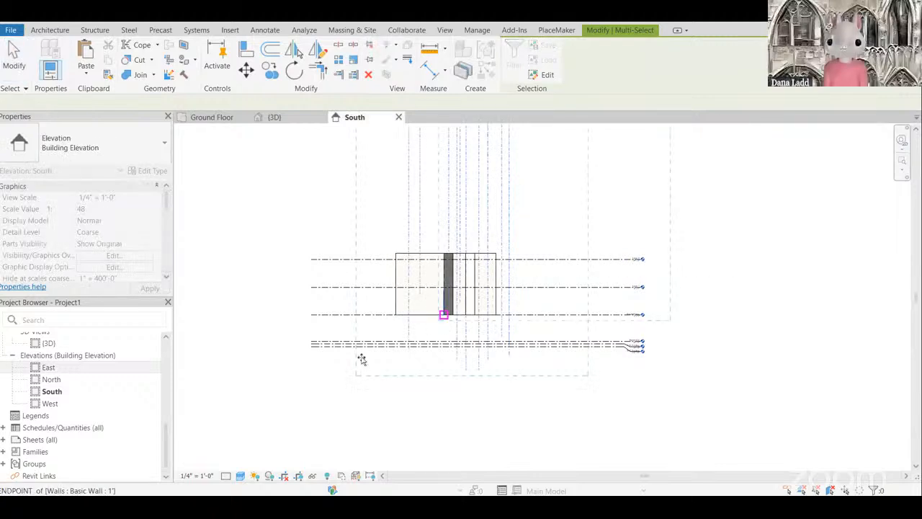
pyautogui.scroll(-2, 361, 361)
pyautogui.click(430, 334)
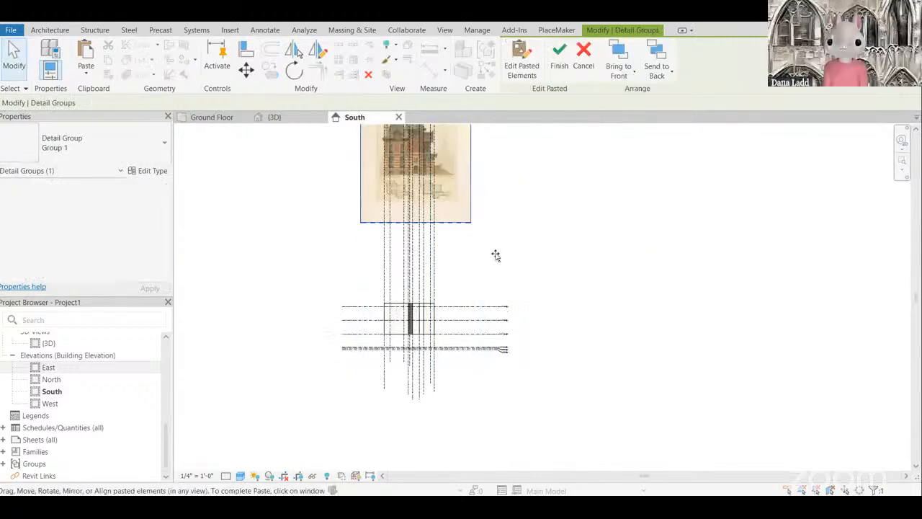
pyautogui.scroll(-2, 496, 255)
pyautogui.click(353, 176)
pyautogui.scroll(3, 469, 169)
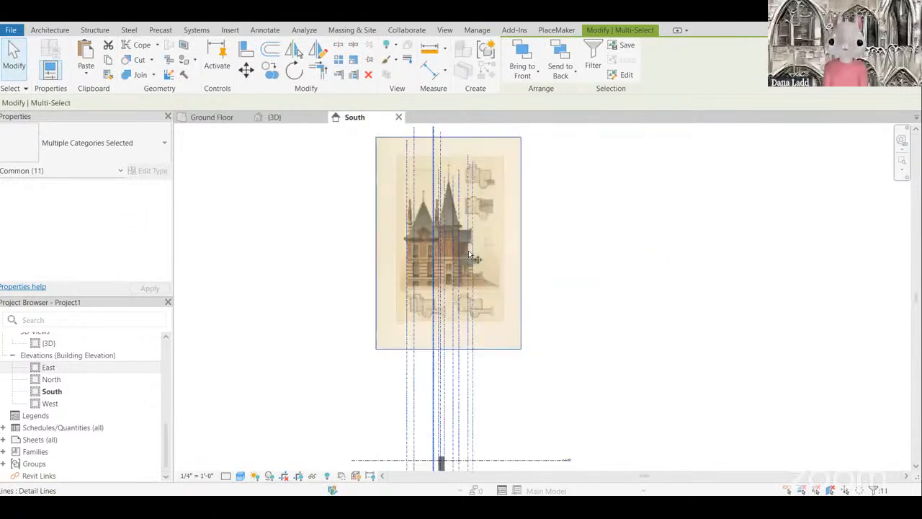
# Step: Try to move the pasted image and centerlines so the tower centerline meets the dark wall's edge, with Constrain enabled
pyautogui.press('m')
pyautogui.press('v')
pyautogui.scroll(6, 461, 266)
pyautogui.click(403, 387)
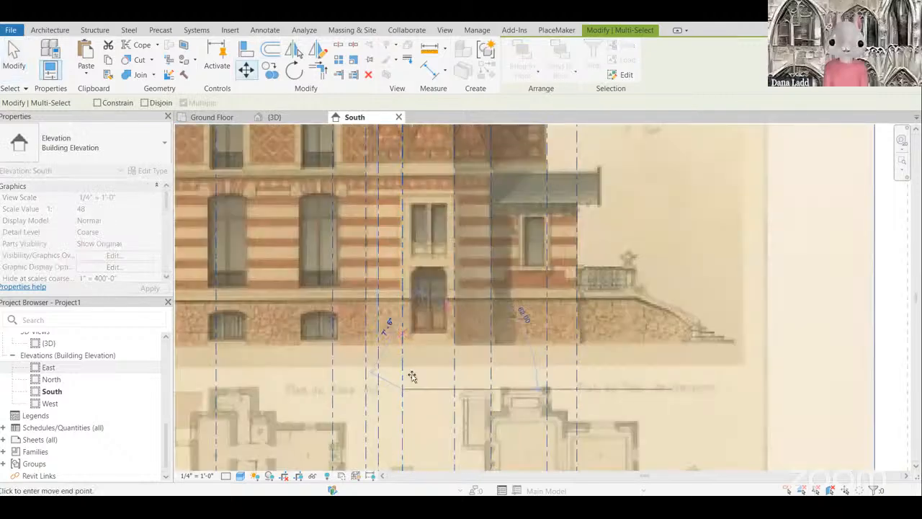
pyautogui.scroll(-3, 480, 238)
pyautogui.scroll(-4, 495, 173)
pyautogui.scroll(8, 473, 249)
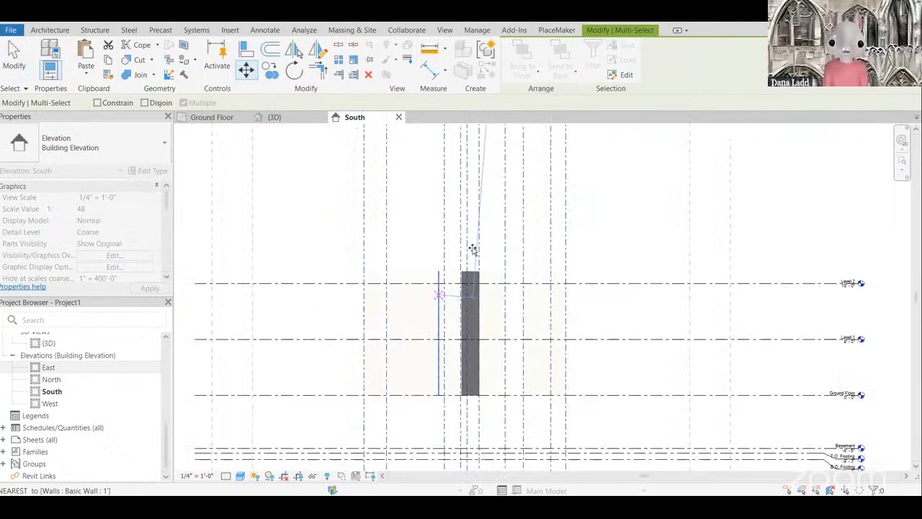
pyautogui.scroll(6, 468, 245)
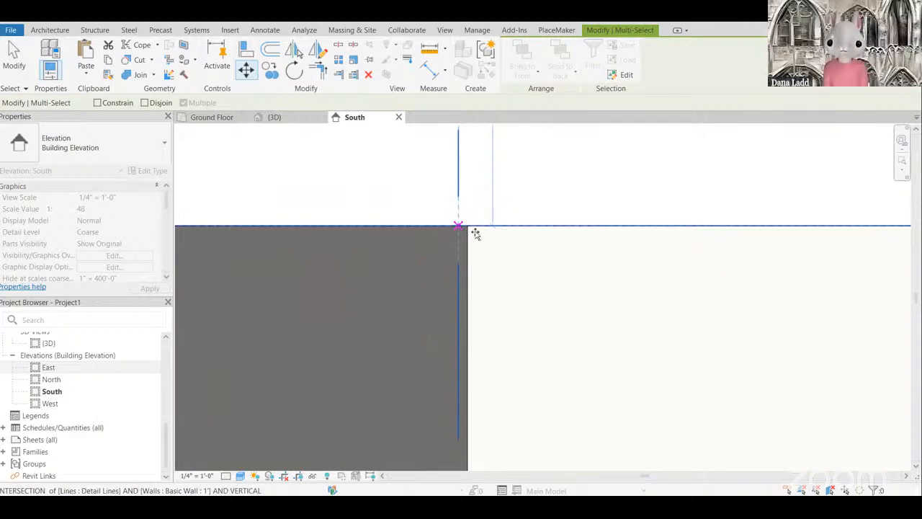
pyautogui.press('shift')
pyautogui.scroll(-4, 466, 276)
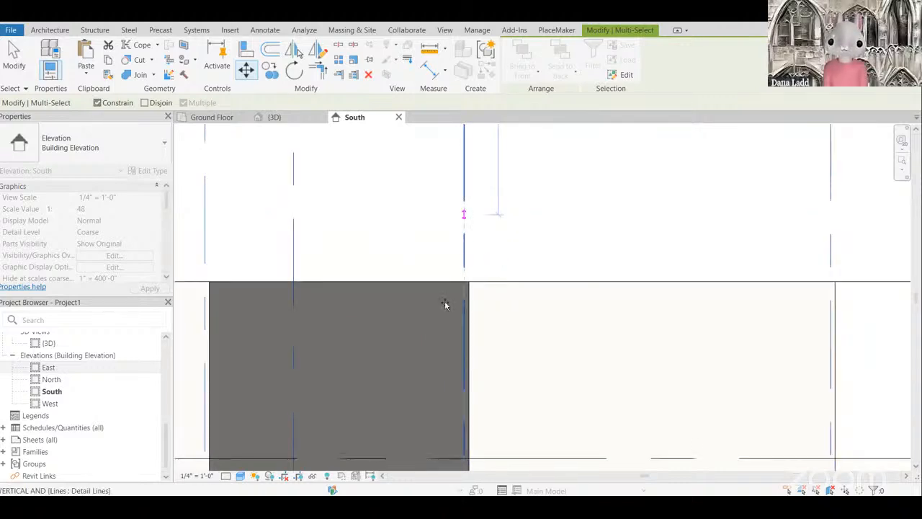
pyautogui.scroll(-5, 512, 364)
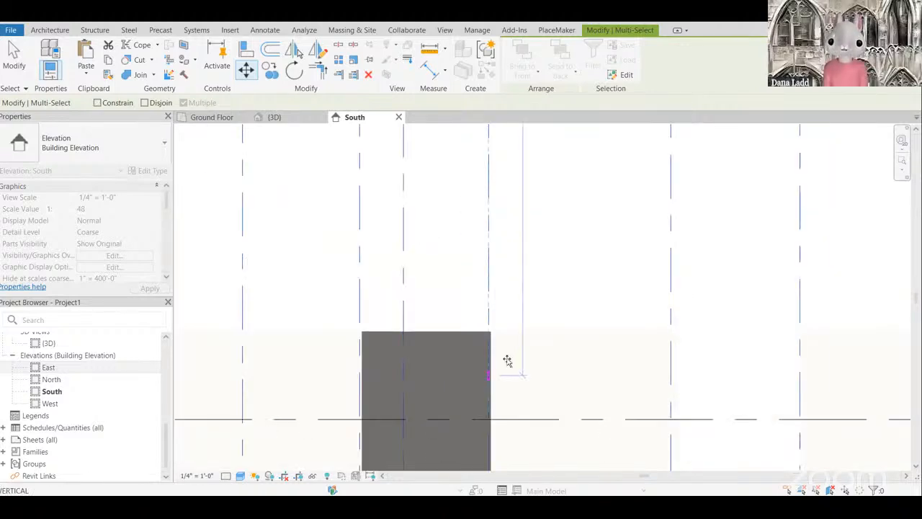
pyautogui.scroll(-5, 501, 335)
pyautogui.click(318, 282)
pyautogui.scroll(2, 282, 376)
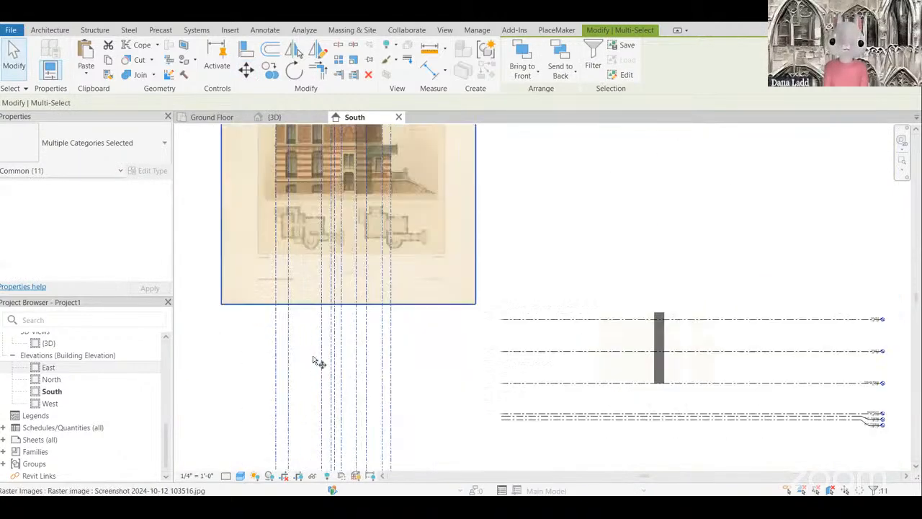
# Step: Move the image and centerlines horizontally with Constrain on so the tower centerline meets the dark wall's outer edge
pyautogui.press('m')
pyautogui.press('v')
pyautogui.scroll(3, 371, 236)
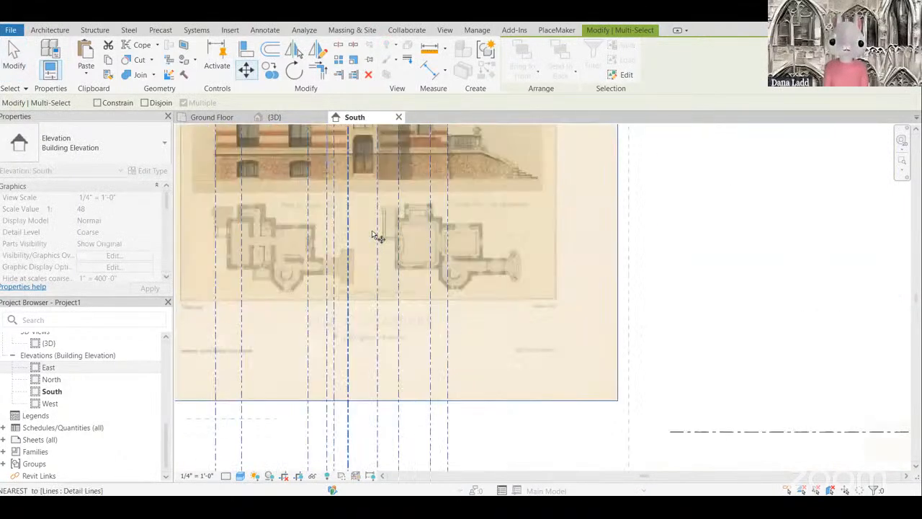
pyautogui.scroll(2, 376, 234)
pyautogui.click(347, 358)
pyautogui.scroll(-4, 353, 331)
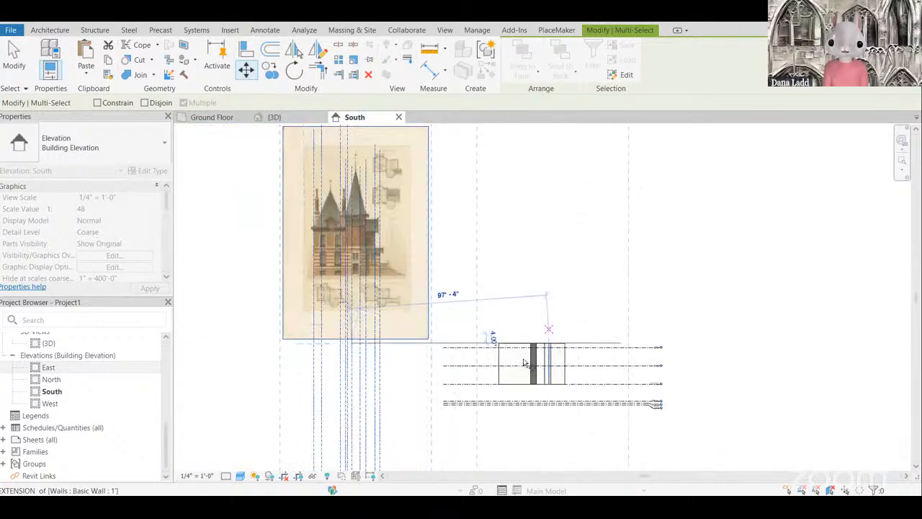
pyautogui.scroll(3, 524, 363)
pyautogui.scroll(6, 530, 366)
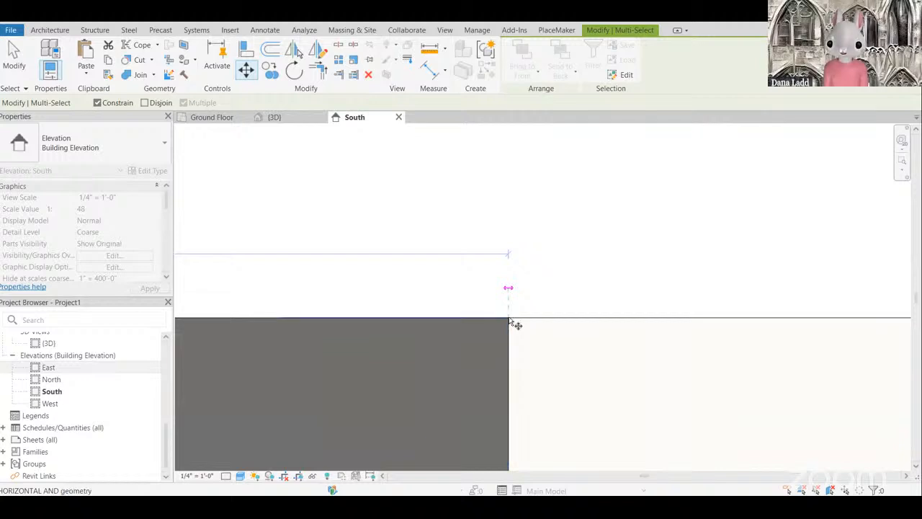
pyautogui.click(496, 277)
pyautogui.scroll(-3, 521, 349)
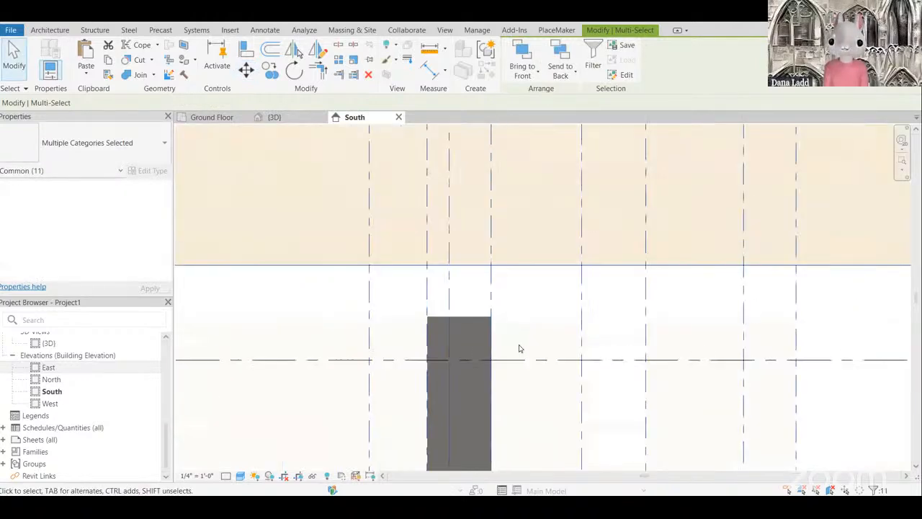
pyautogui.scroll(-5, 519, 349)
pyautogui.press('Escape')
pyautogui.scroll(1, 690, 266)
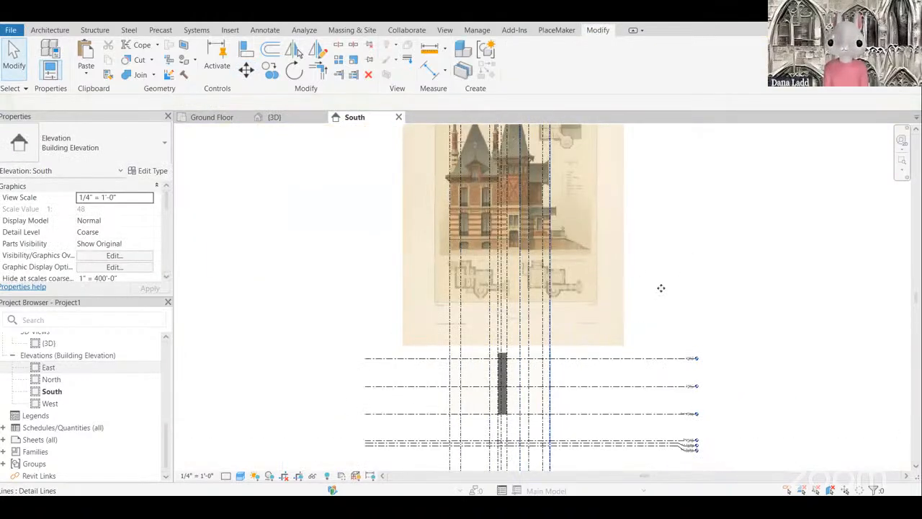
# Step: Nudge the facade image and all centerlines together upward, farther above the model walls in the South elevation
pyautogui.moveTo(674, 291); pyautogui.dragTo(276, 156)
pyautogui.scroll(-2, 369, 245)
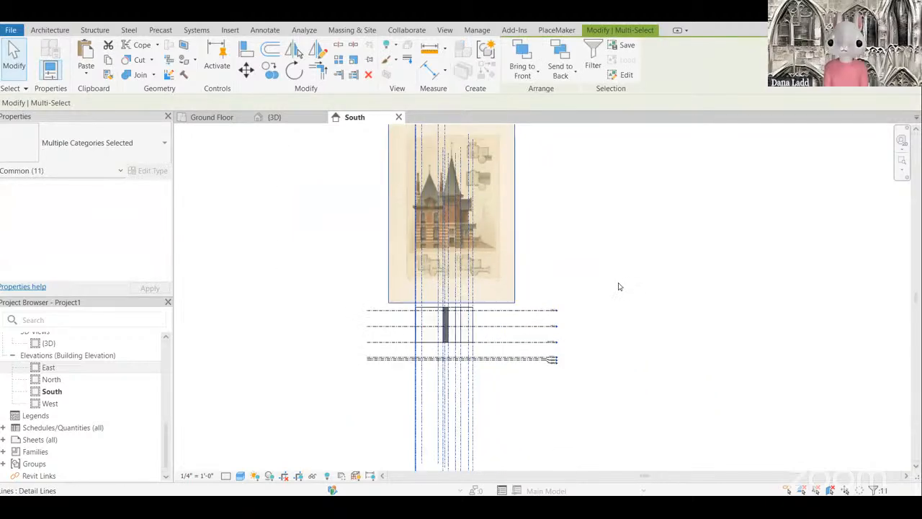
pyautogui.press('Up')
pyautogui.press('Up')
pyautogui.press('Up')
pyautogui.press('Up')
pyautogui.press('Up')
pyautogui.press('Up')
pyautogui.press('Up')
pyautogui.press('Up')
pyautogui.press('Up')
pyautogui.press('Up')
pyautogui.press('Up')
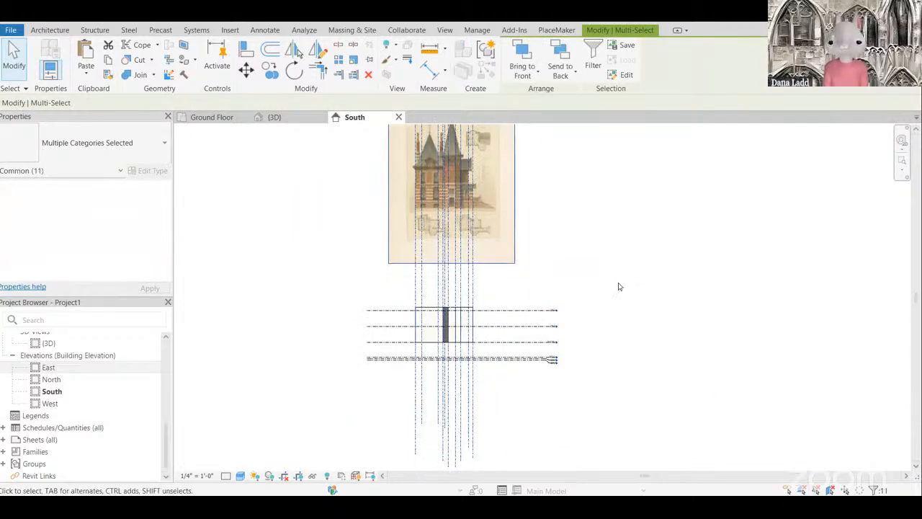
pyautogui.press('Escape')
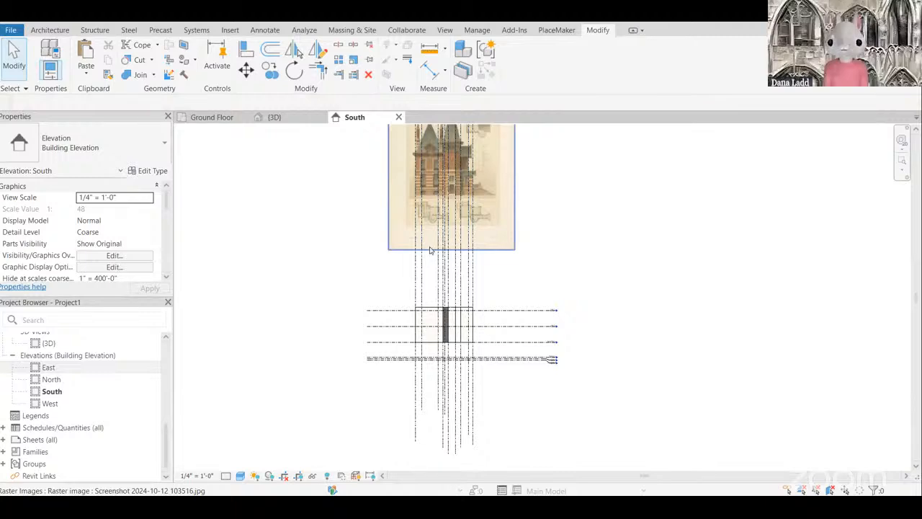
# Step: Delete the second, third and fifth centerlines from the left in the South elevation
pyautogui.scroll(4, 438, 175)
pyautogui.click(435, 250)
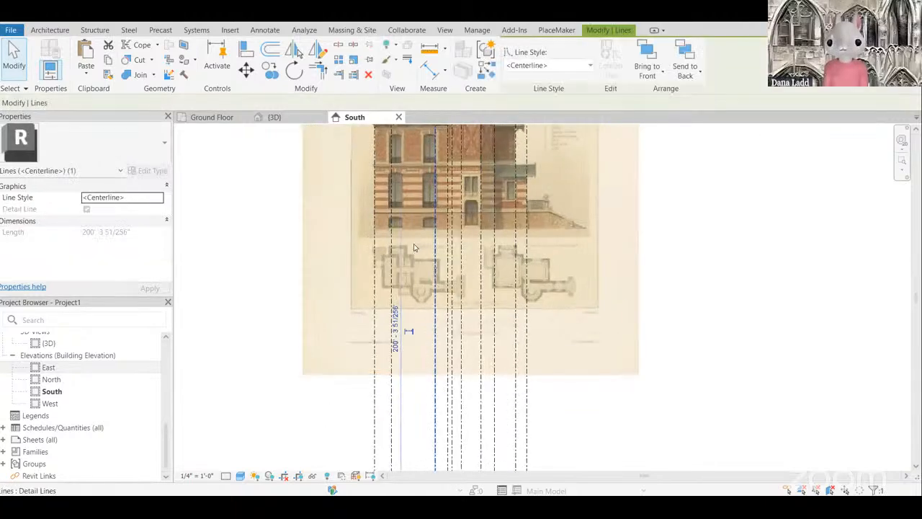
pyautogui.press('Escape')
pyautogui.scroll(4, 414, 253)
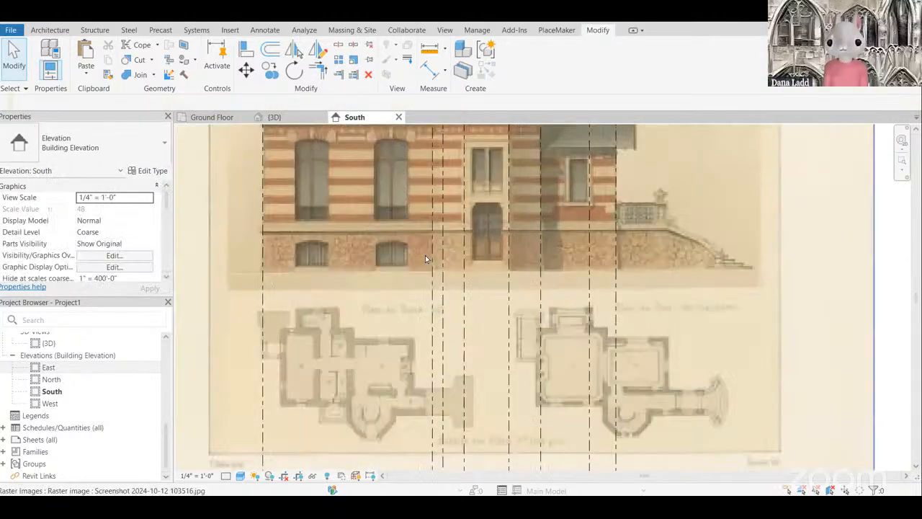
pyautogui.scroll(2, 425, 255)
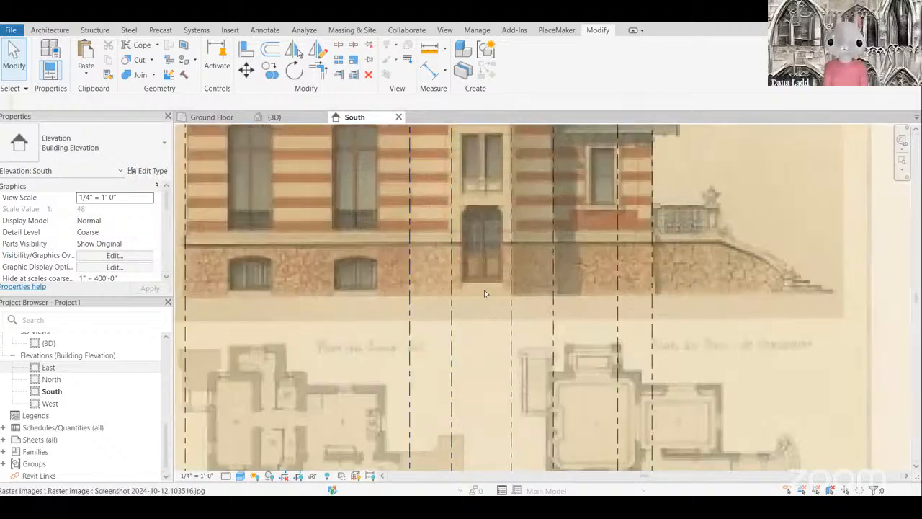
# Step: Examine how the remaining centerlines line up with the facade, tower and side wing edges in the elevation image
pyautogui.scroll(-4, 601, 287)
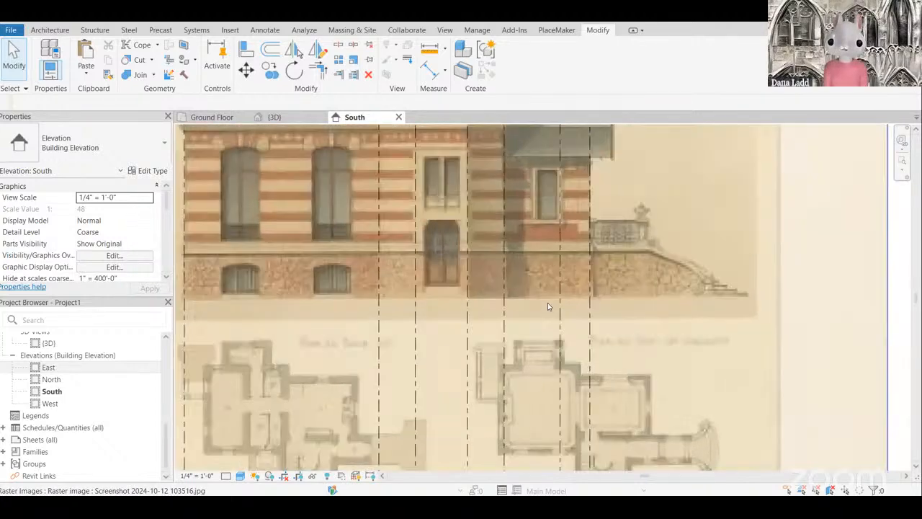
pyautogui.scroll(-2, 564, 213)
pyautogui.scroll(-5, 535, 234)
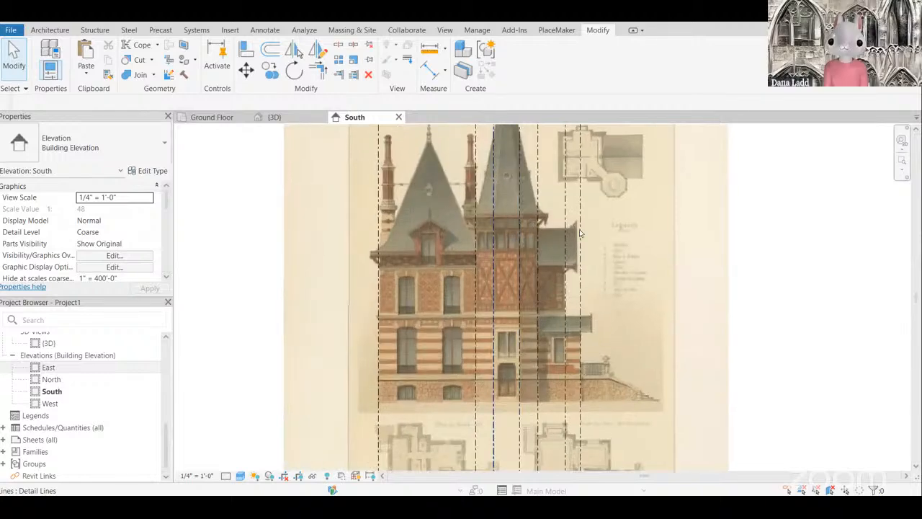
pyautogui.moveTo(612, 269); pyautogui.dragTo(436, 208)
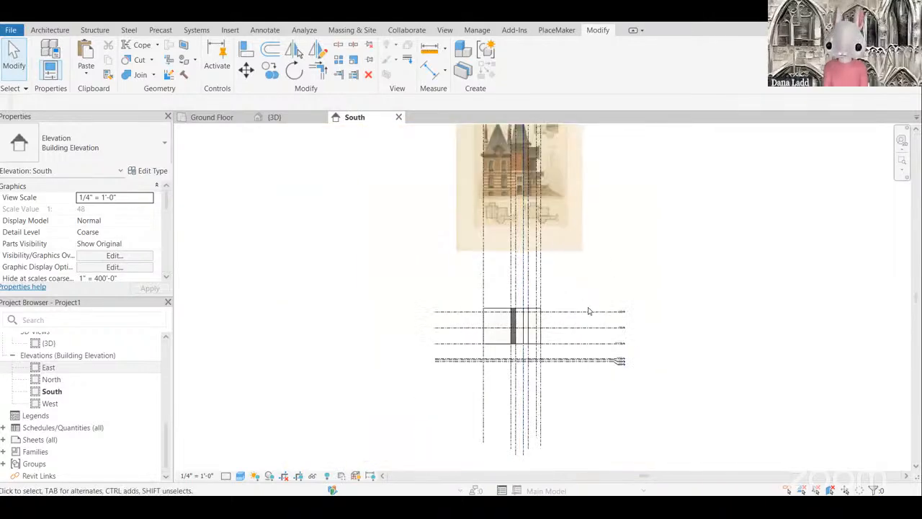
pyautogui.press('Escape')
pyautogui.scroll(-1, 514, 325)
pyautogui.scroll(3, 533, 151)
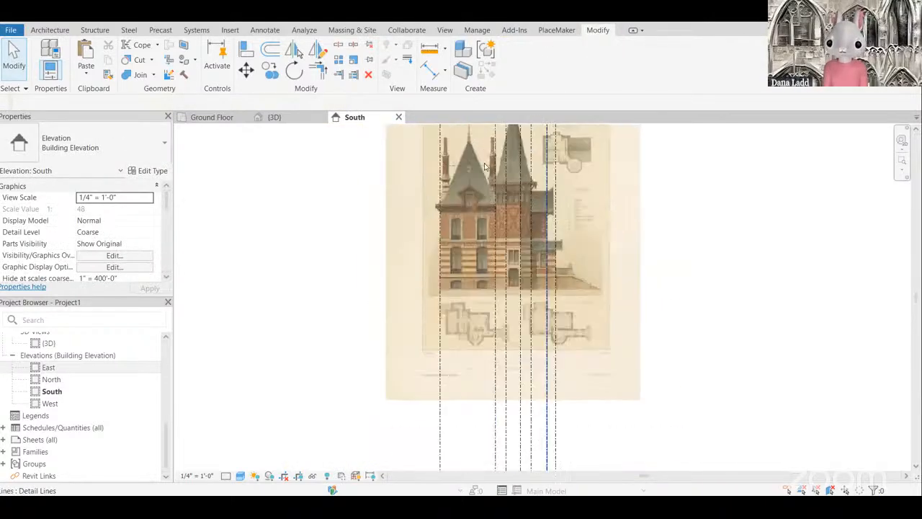
pyautogui.scroll(3, 564, 323)
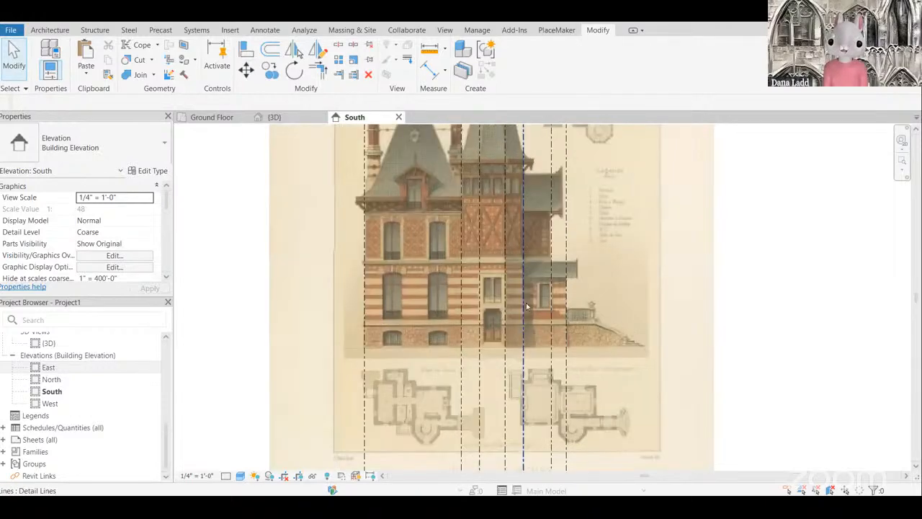
# Step: Compare how the centerlines running down from the facade image meet the edges of the model walls in the South elevation
pyautogui.scroll(-2, 511, 324)
pyautogui.scroll(3, 511, 324)
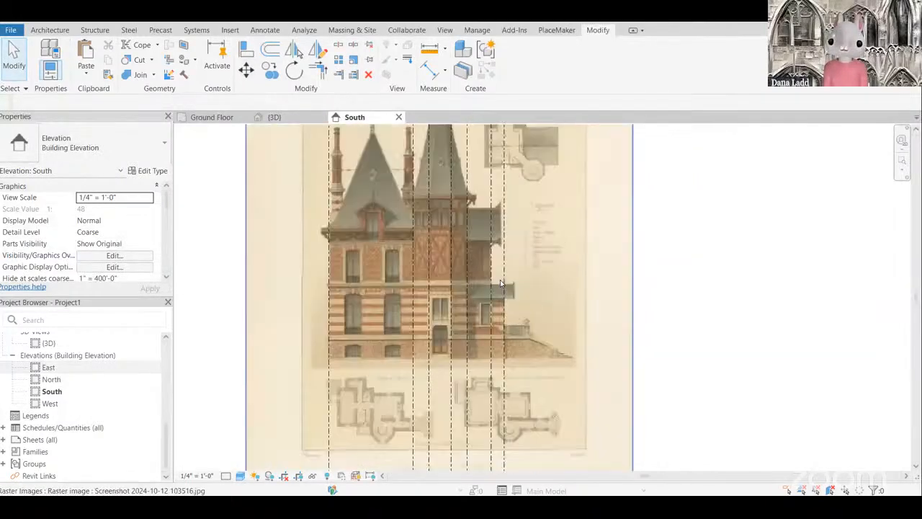
pyautogui.scroll(-5, 463, 426)
pyautogui.scroll(6, 464, 427)
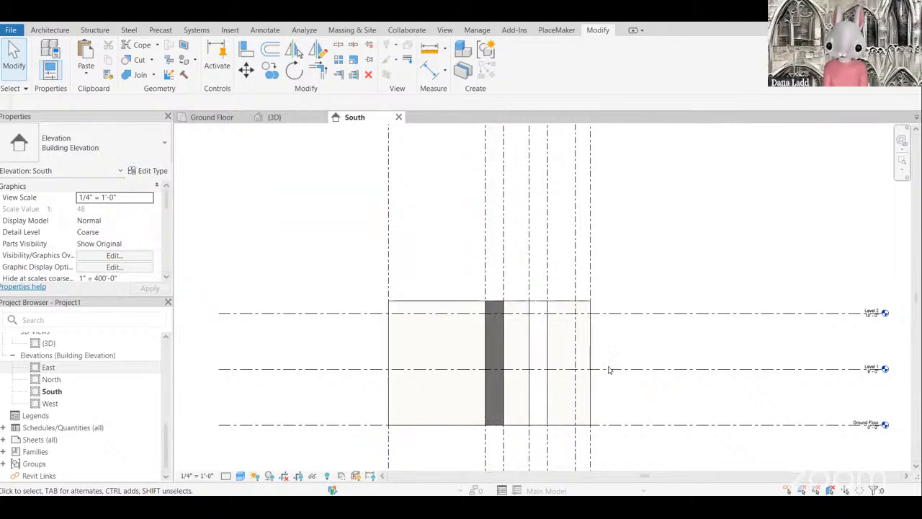
pyautogui.scroll(1, 607, 371)
pyautogui.scroll(1, 609, 370)
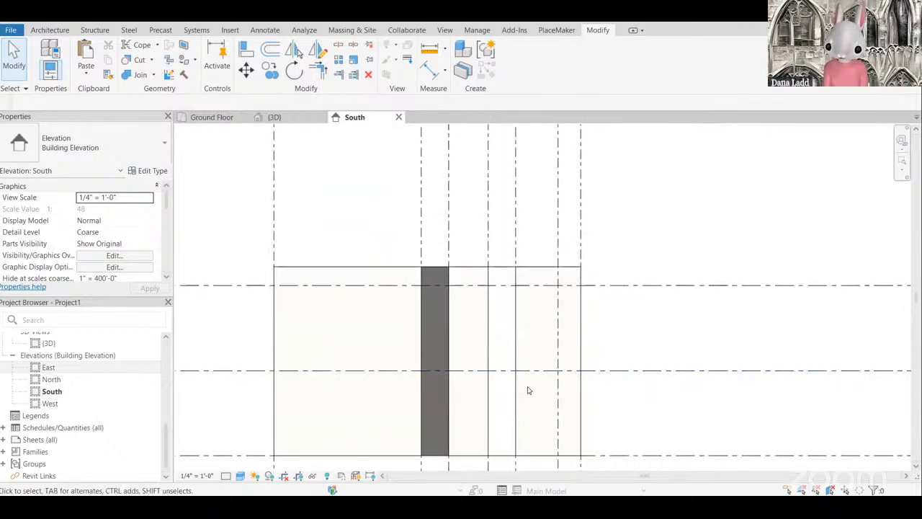
pyautogui.scroll(-5, 526, 379)
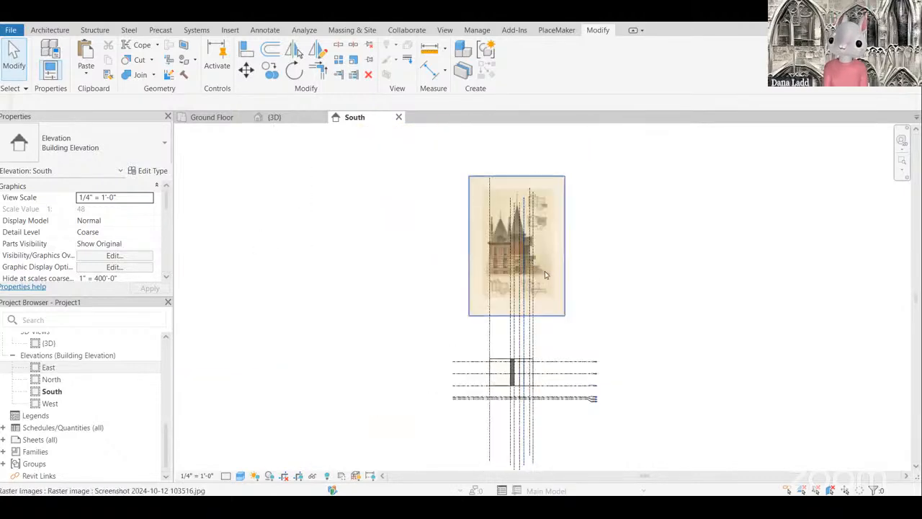
pyautogui.scroll(5, 555, 276)
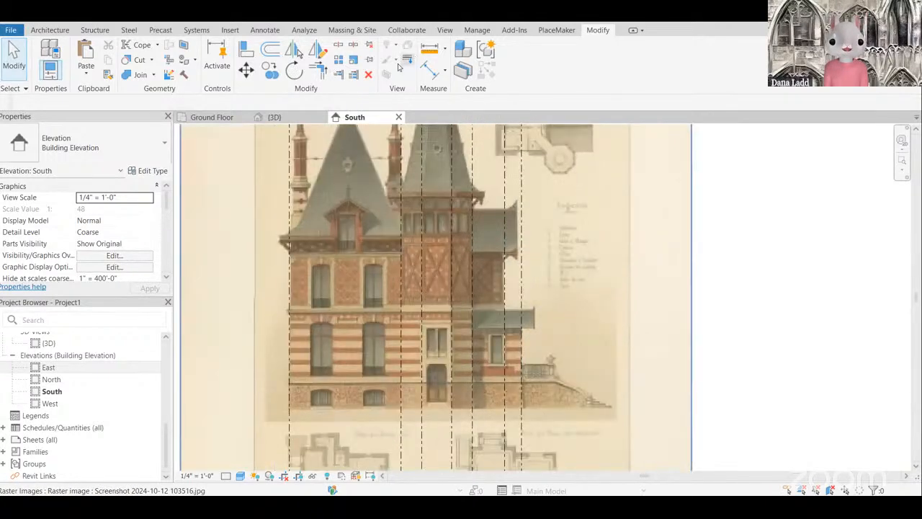
# Step: Draw a horizontal detail line about 57' long in the Centerline style along the ground line at the base of the facade image
pyautogui.click(265, 29)
pyautogui.press('d')
pyautogui.press('l')
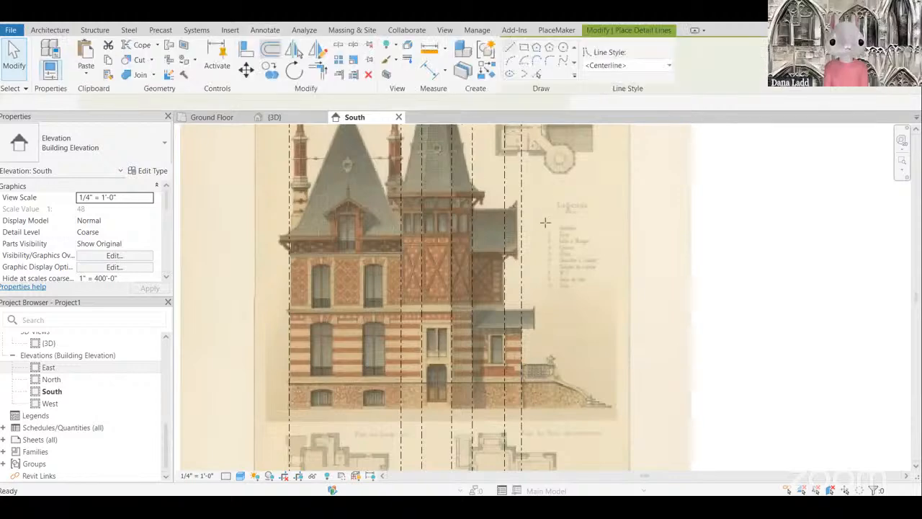
pyautogui.scroll(-1, 567, 326)
pyautogui.scroll(2, 459, 386)
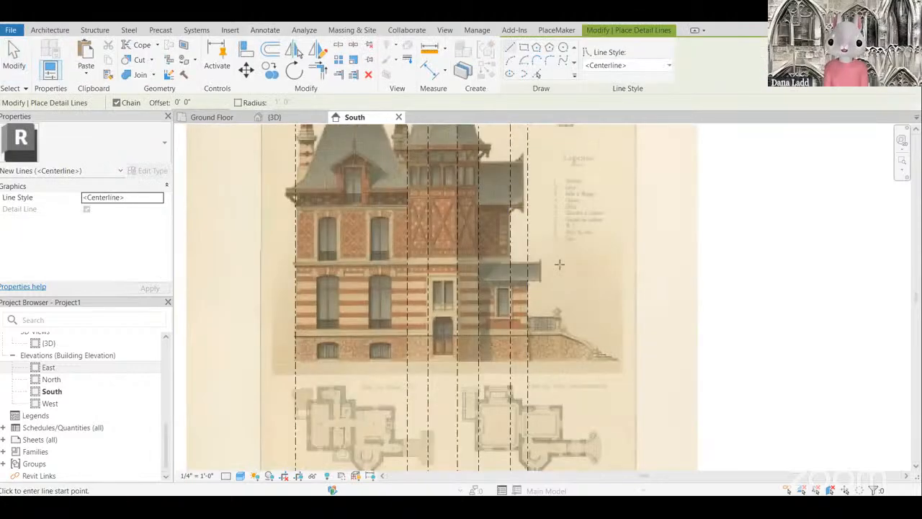
pyautogui.scroll(-1, 460, 386)
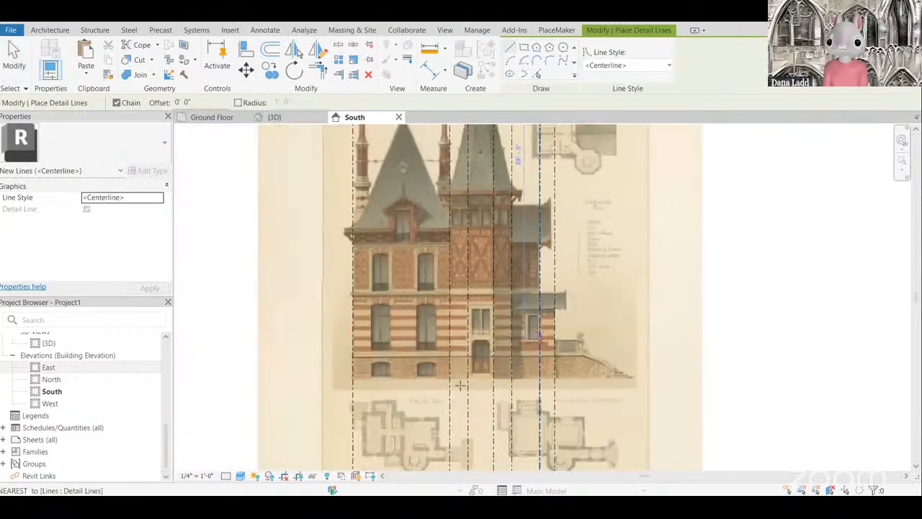
pyautogui.scroll(2, 317, 374)
pyautogui.click(315, 376)
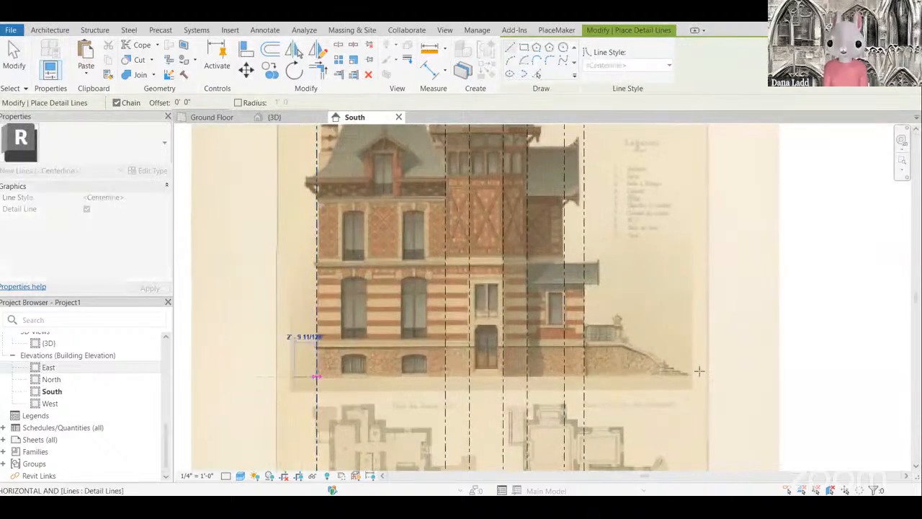
pyautogui.click(753, 331)
pyautogui.press('Escape')
pyautogui.press('Escape')
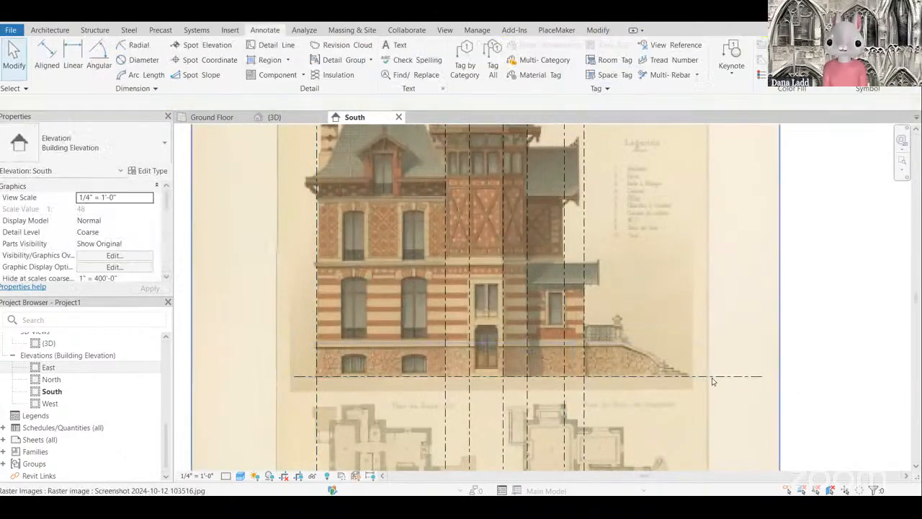
# Step: Select the horizontal centerline at the base of the facade image
pyautogui.click(709, 374)
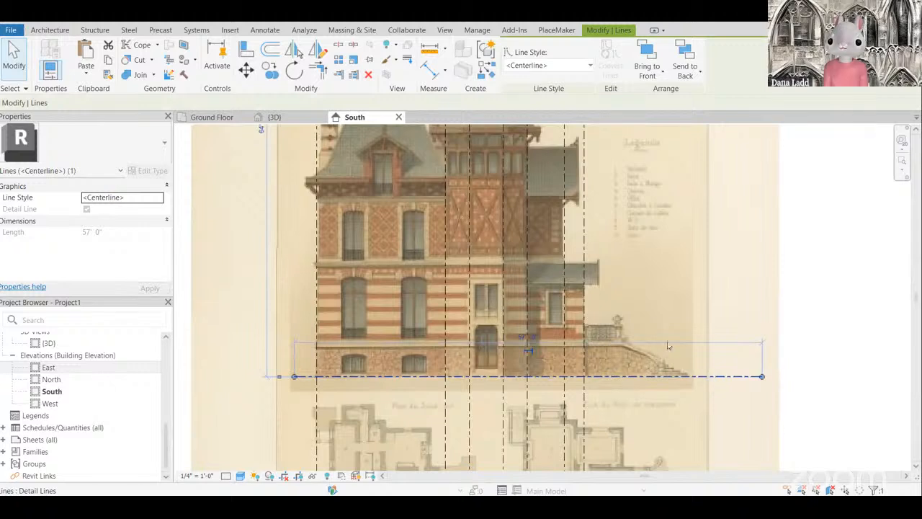
pyautogui.click(269, 68)
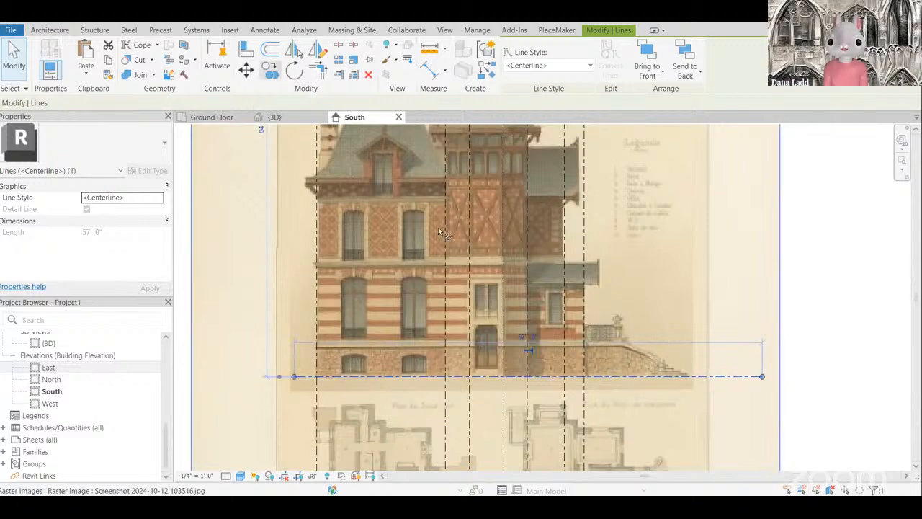
pyautogui.click(585, 377)
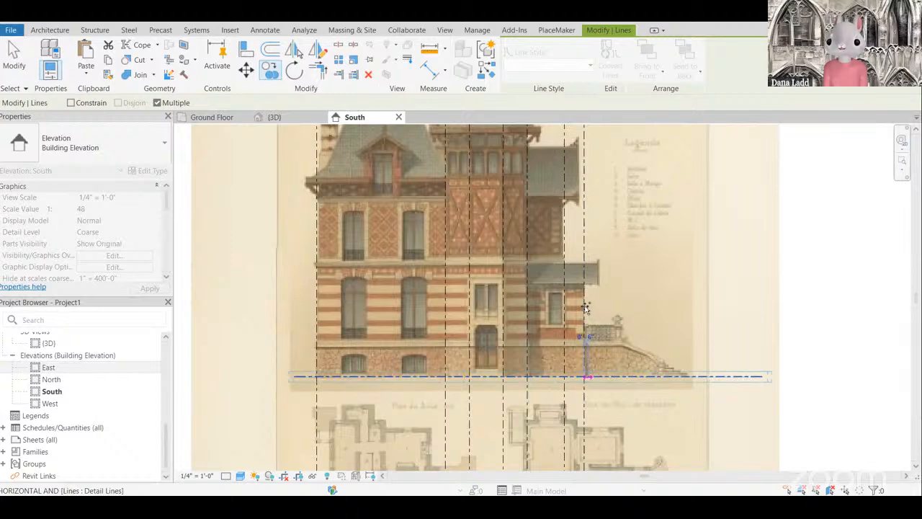
pyautogui.scroll(2, 585, 308)
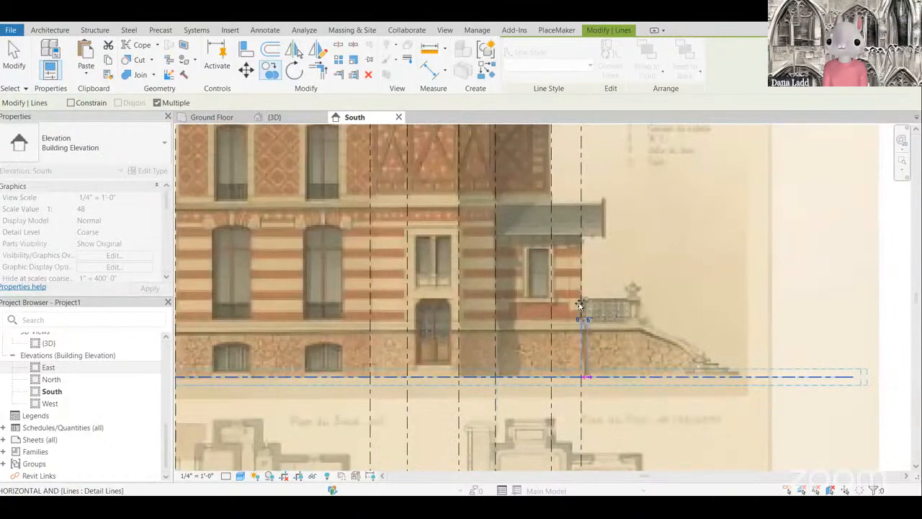
pyautogui.scroll(1, 582, 310)
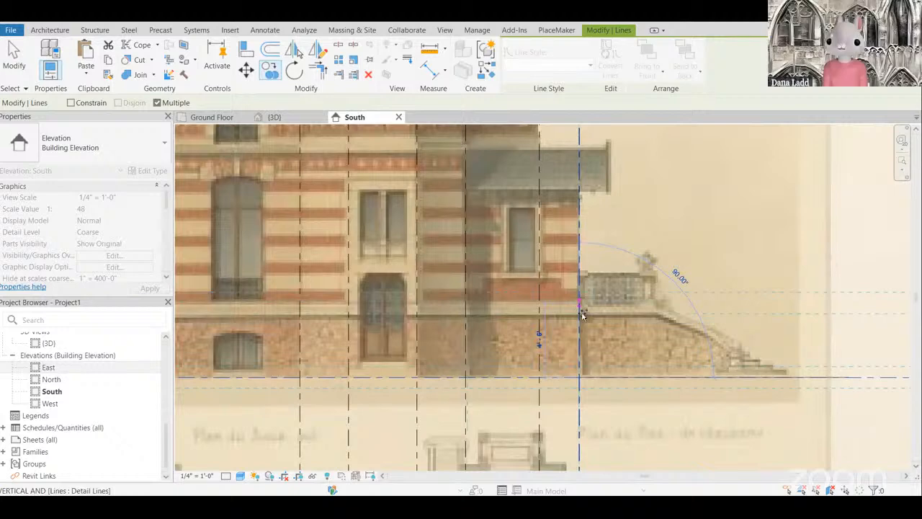
pyautogui.scroll(2, 584, 314)
pyautogui.scroll(-2, 588, 343)
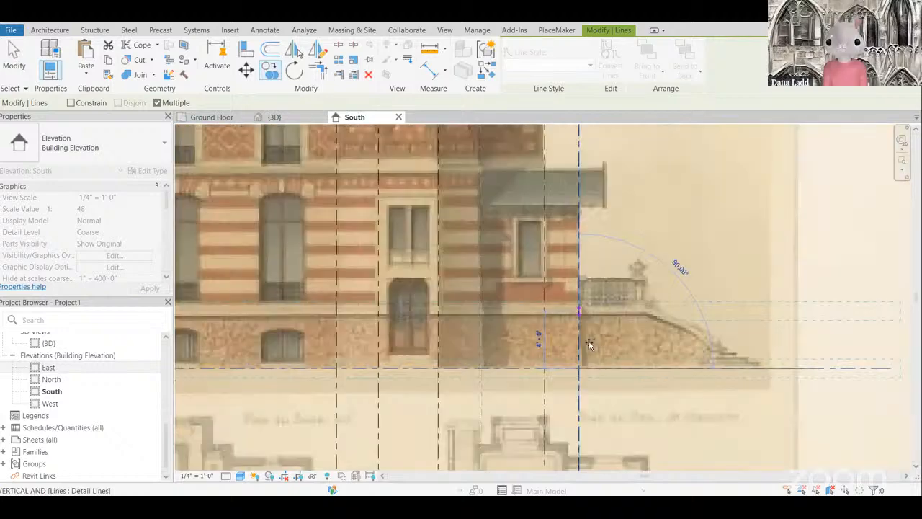
pyautogui.scroll(2, 589, 345)
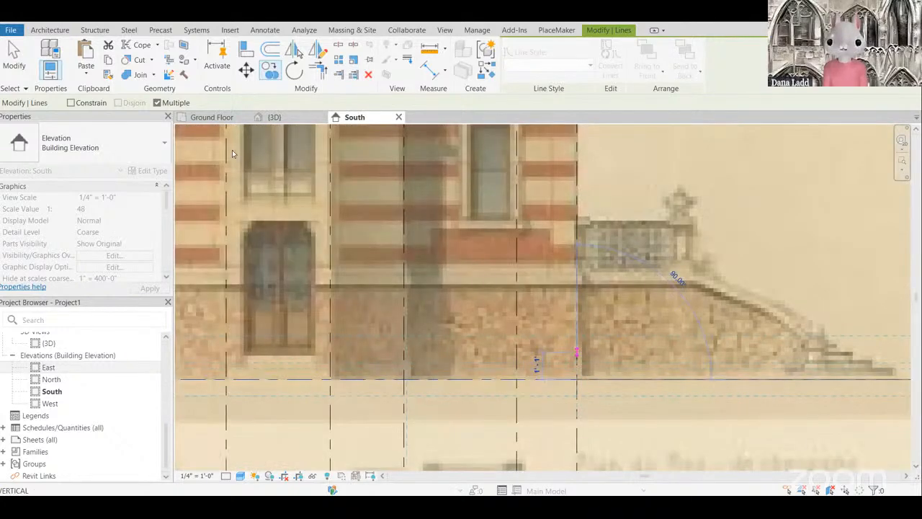
pyautogui.scroll(-2, 498, 389)
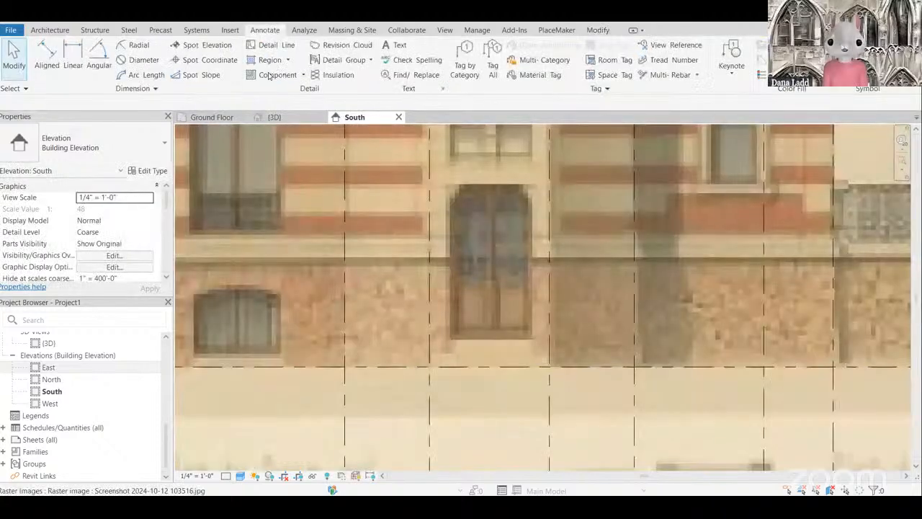
# Step: Copy the ground centerline about 11 1/2" straight up to the bottom edge of the entrance door
pyautogui.scroll(1, 520, 336)
pyautogui.click(482, 390)
pyautogui.press('c')
pyautogui.press('o')
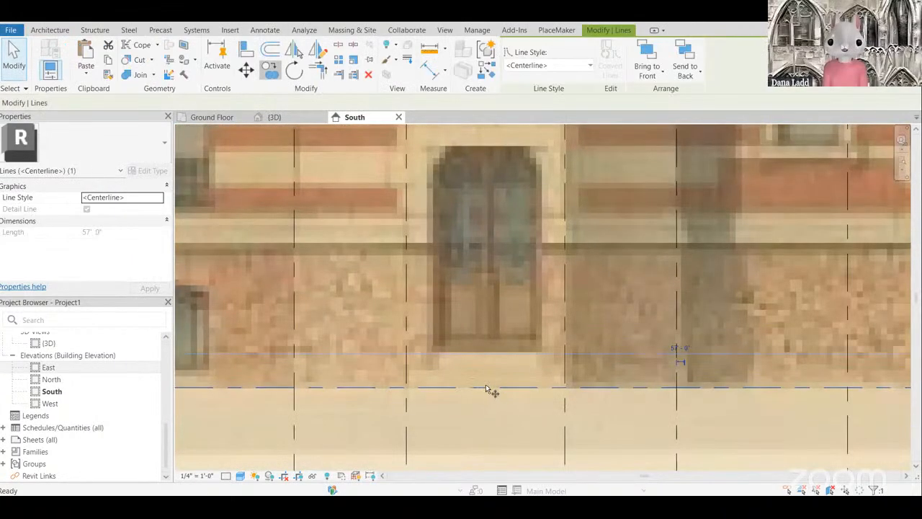
pyautogui.click(483, 390)
pyautogui.scroll(2, 487, 338)
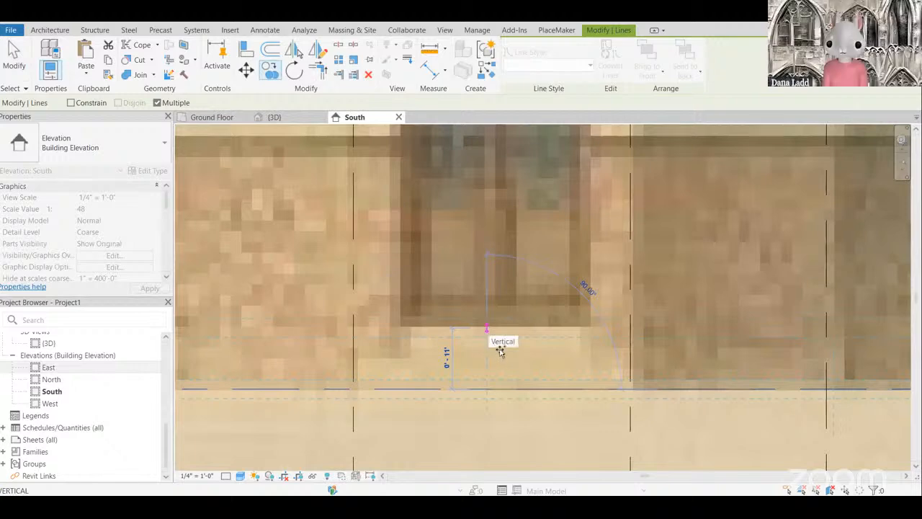
pyautogui.click(488, 330)
pyautogui.scroll(2, 508, 328)
pyautogui.press('Escape')
pyautogui.scroll(-3, 503, 333)
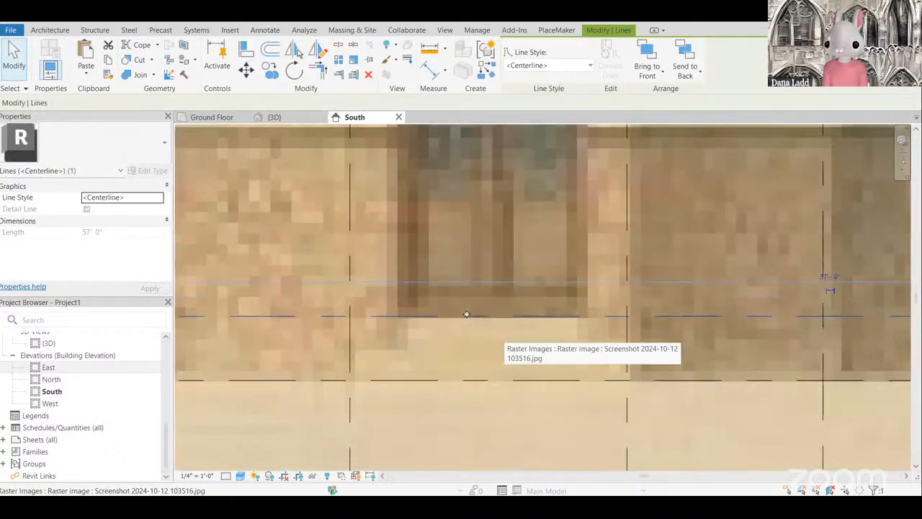
# Step: Set the distance between the door-sill line and the ground line to 1'
pyautogui.scroll(2, 425, 319)
pyautogui.scroll(-3, 428, 351)
pyautogui.scroll(-3, 861, 310)
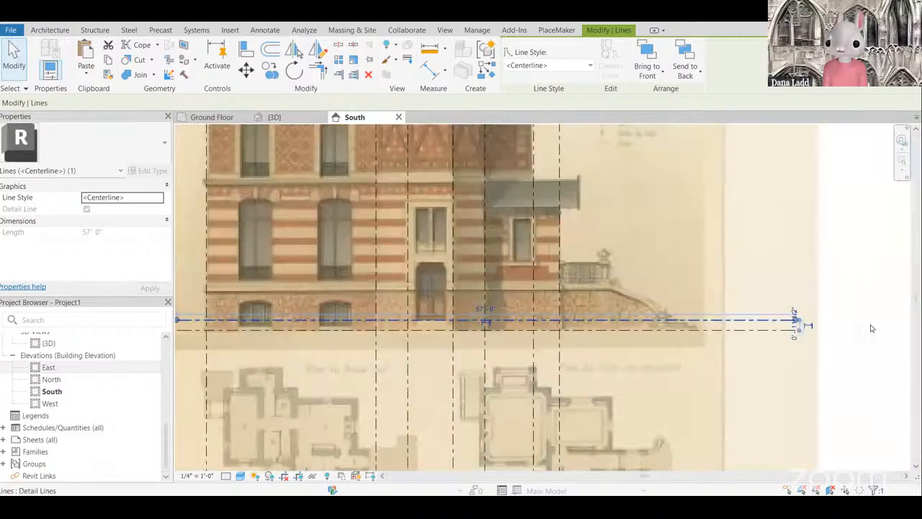
pyautogui.scroll(2, 884, 318)
pyautogui.click(757, 332)
pyautogui.click(711, 322)
pyautogui.scroll(4, 743, 331)
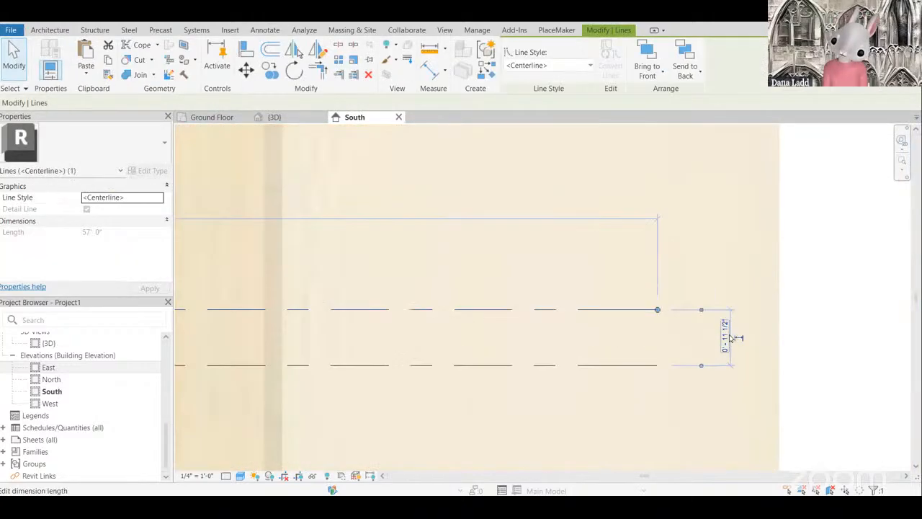
pyautogui.click(740, 332)
pyautogui.write('1')
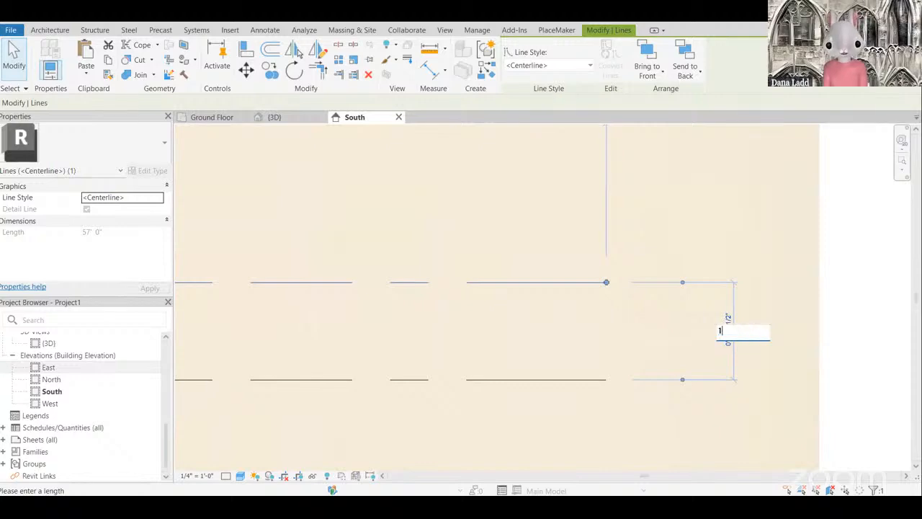
pyautogui.press('Return')
pyautogui.click(869, 354)
pyautogui.scroll(-4, 862, 342)
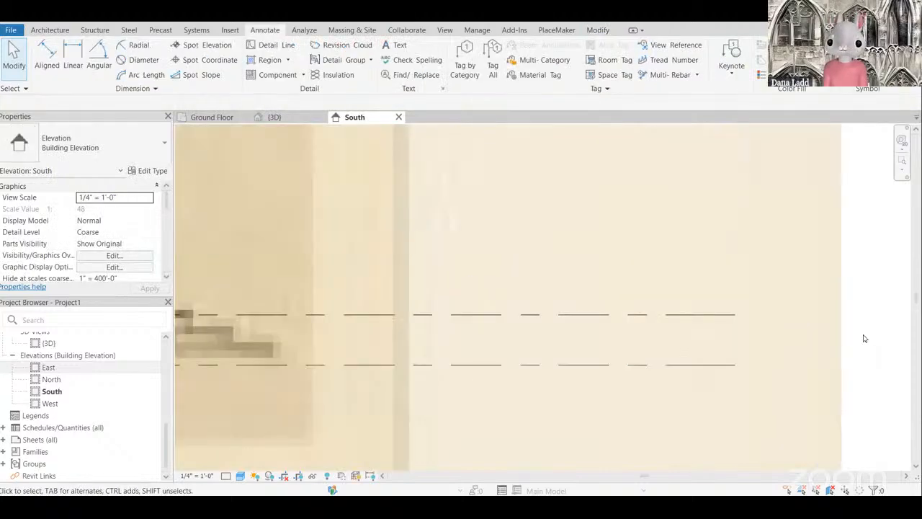
pyautogui.scroll(-3, 859, 338)
# Step: Copy the door-sill line about 3'-6" straight up to the base of the stair landing's balustrade
pyautogui.scroll(6, 301, 343)
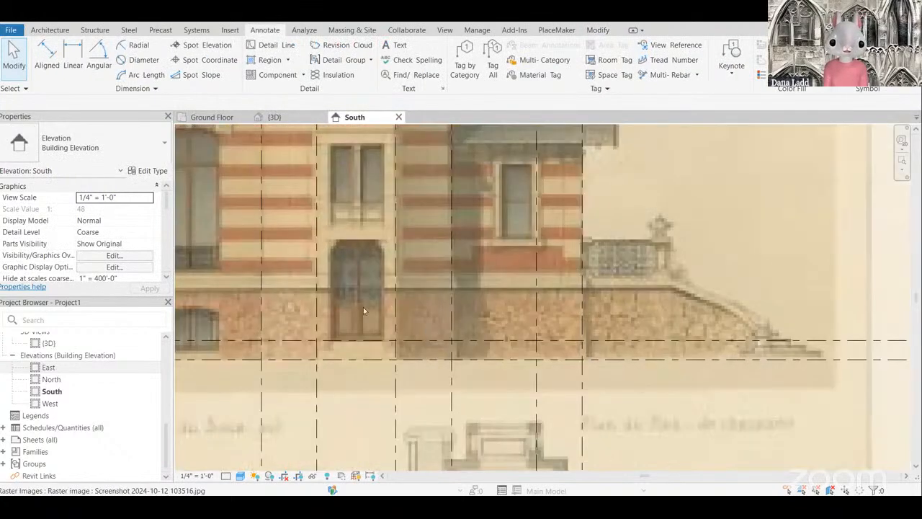
pyautogui.scroll(-2, 457, 357)
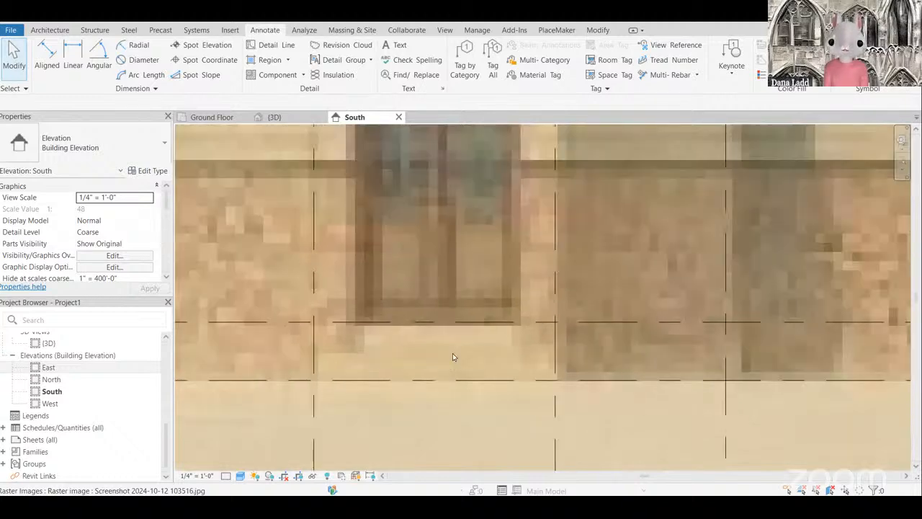
pyautogui.scroll(-2, 451, 356)
pyautogui.click(453, 350)
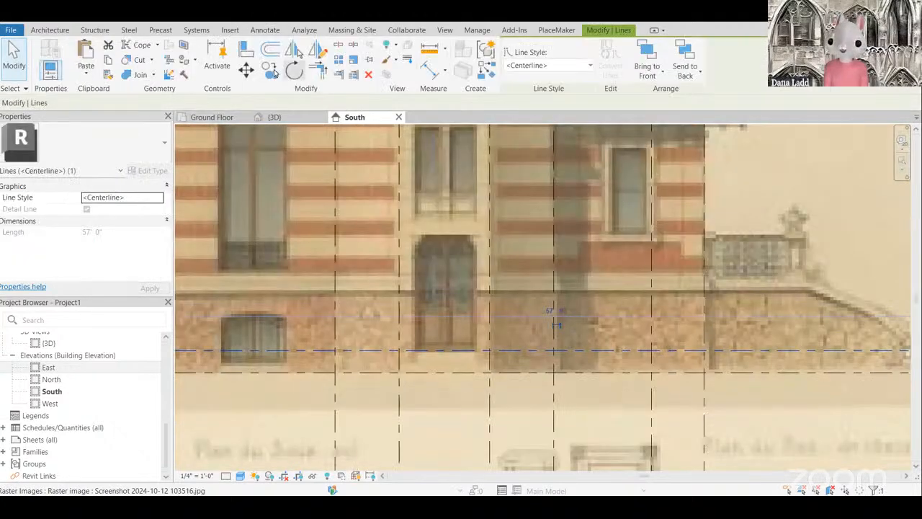
pyautogui.press('c')
pyautogui.press('o')
pyautogui.scroll(-3, 397, 307)
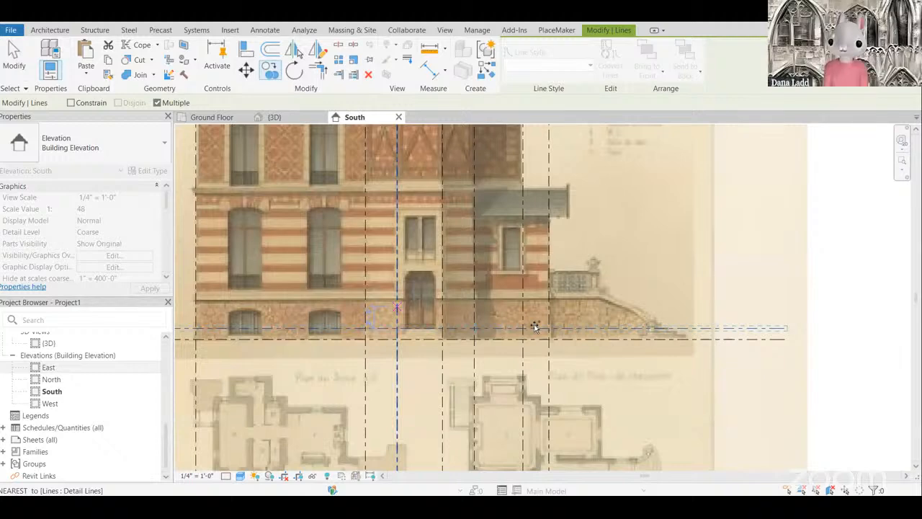
pyautogui.click(535, 327)
pyautogui.scroll(2, 532, 292)
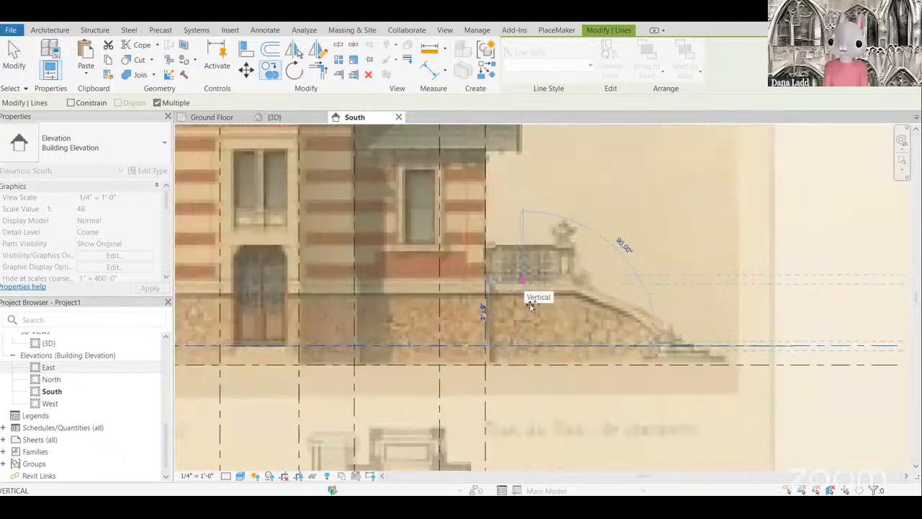
pyautogui.scroll(-1, 839, 286)
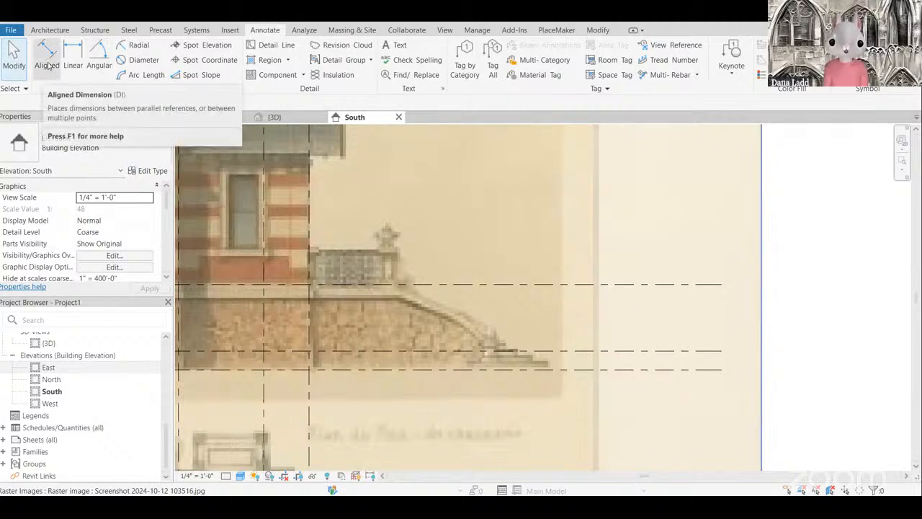
# Step: Add an aligned dimension between the ground line and the balustrade-base line, placed beyond their right ends
pyautogui.click(47, 54)
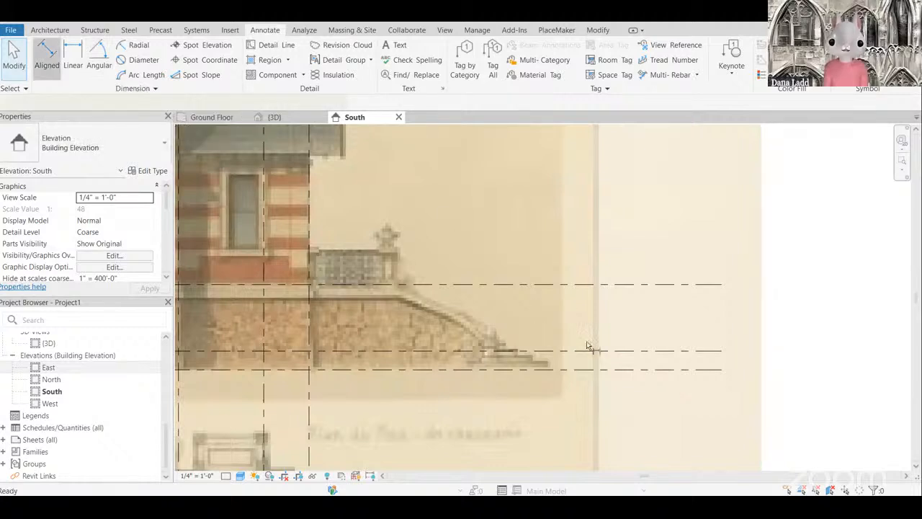
pyautogui.click(681, 352)
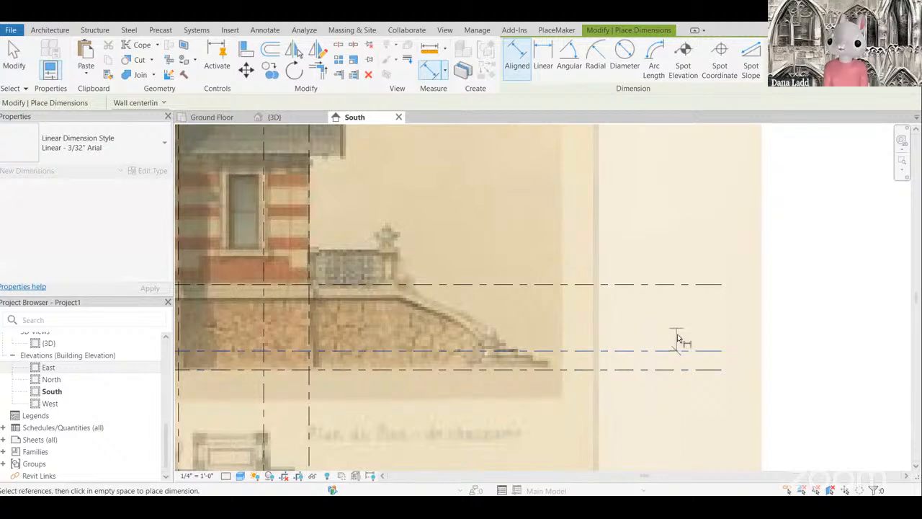
pyautogui.click(675, 370)
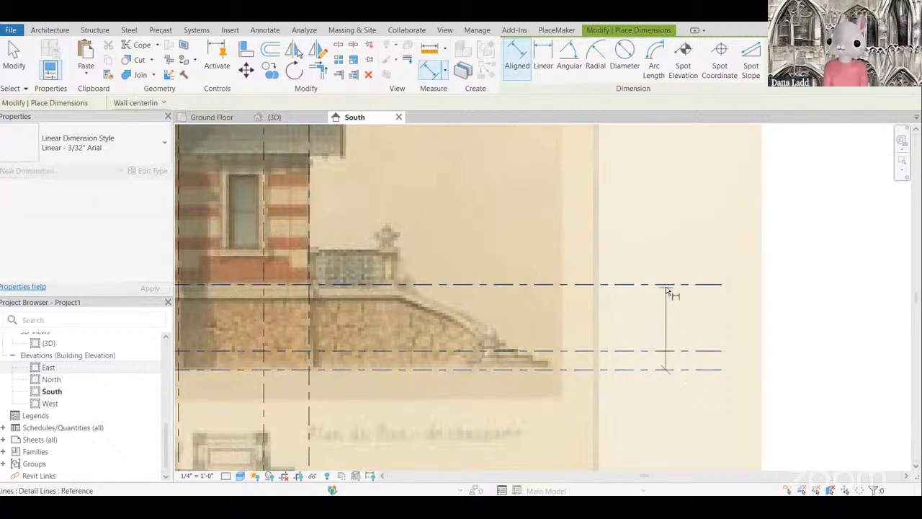
pyautogui.click(666, 285)
pyautogui.click(787, 360)
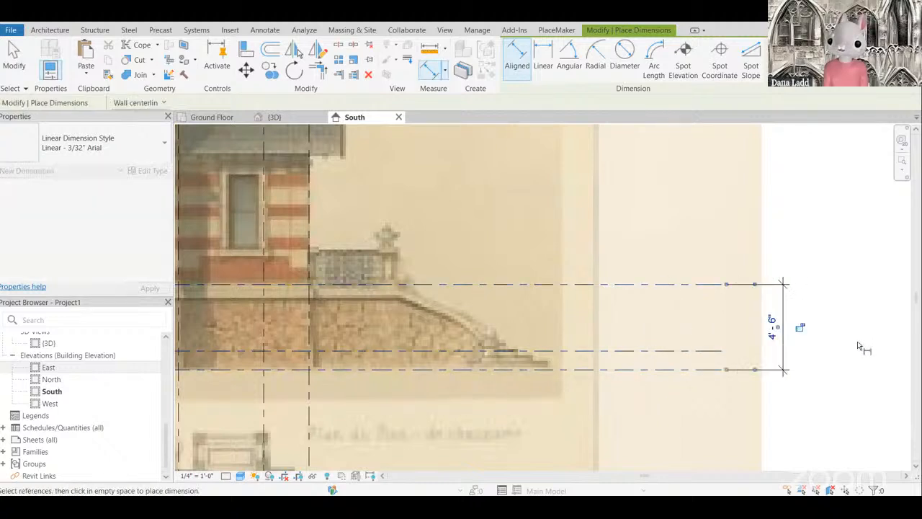
pyautogui.scroll(-1, 858, 344)
pyautogui.scroll(-1, 702, 305)
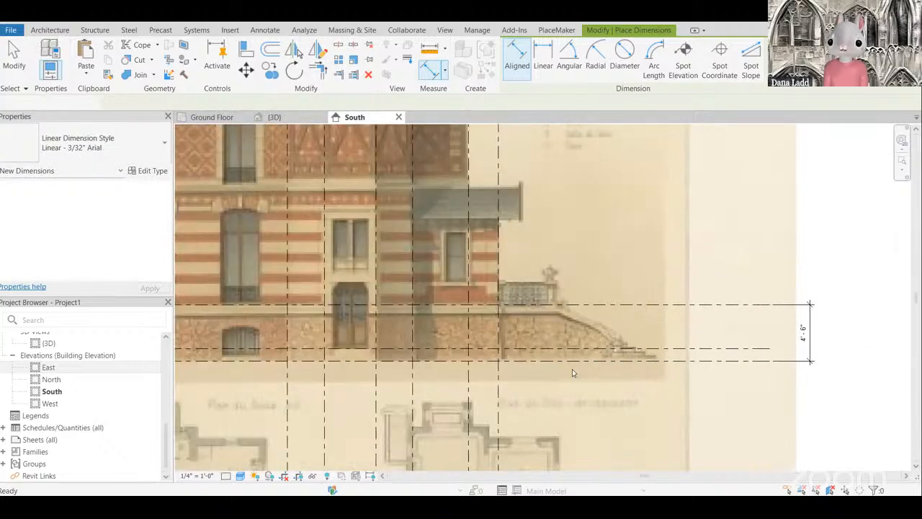
pyautogui.press('Escape')
# Step: Copy the balustrade-base line about 10' straight up to the sills of the next storey's windows
pyautogui.scroll(-2, 573, 372)
pyautogui.scroll(1, 689, 305)
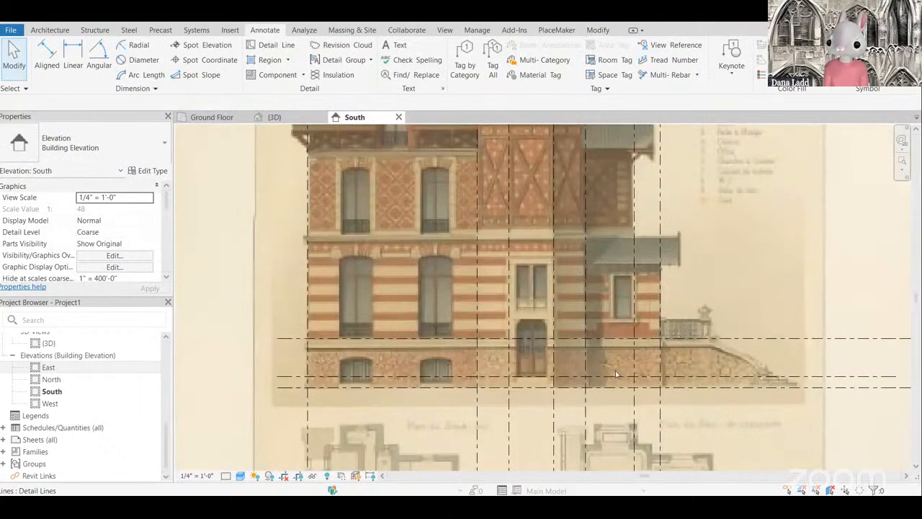
pyautogui.scroll(1, 616, 371)
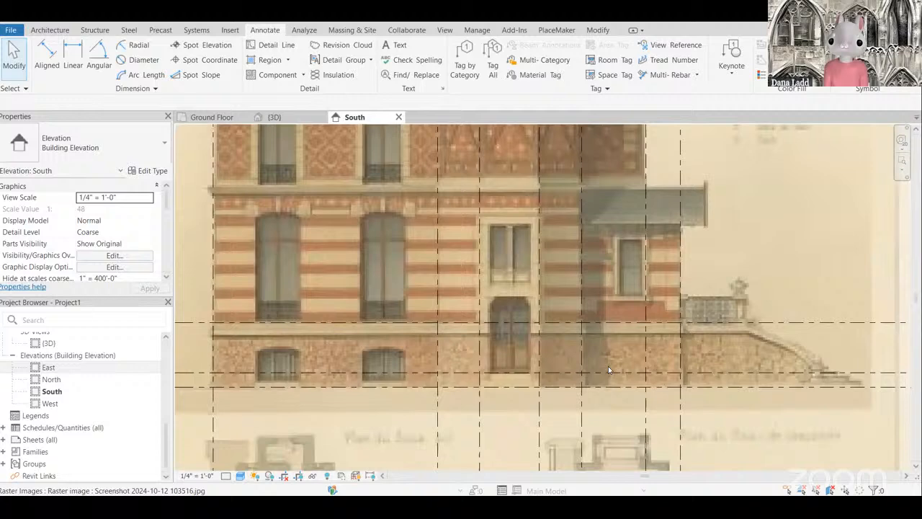
pyautogui.scroll(1, 607, 365)
pyautogui.scroll(1, 585, 372)
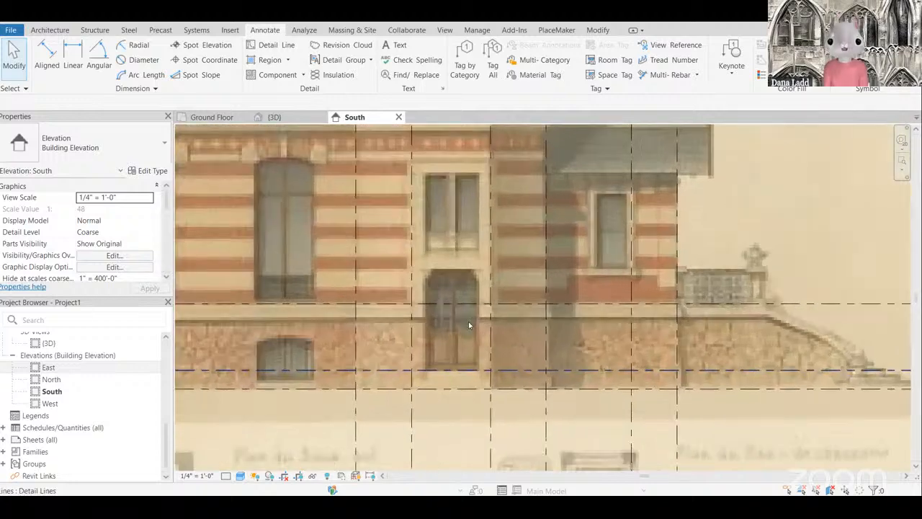
pyautogui.scroll(-2, 804, 343)
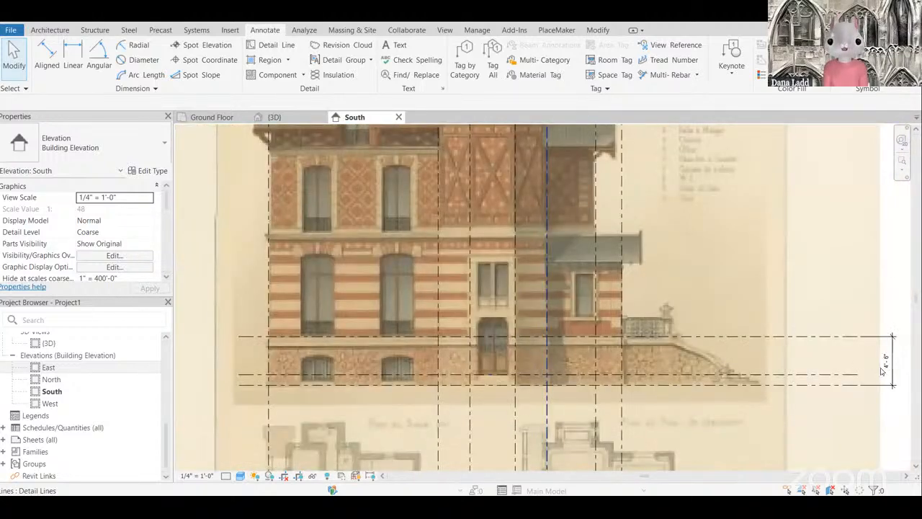
pyautogui.scroll(2, 873, 375)
pyautogui.click(781, 356)
pyautogui.scroll(-1, 494, 296)
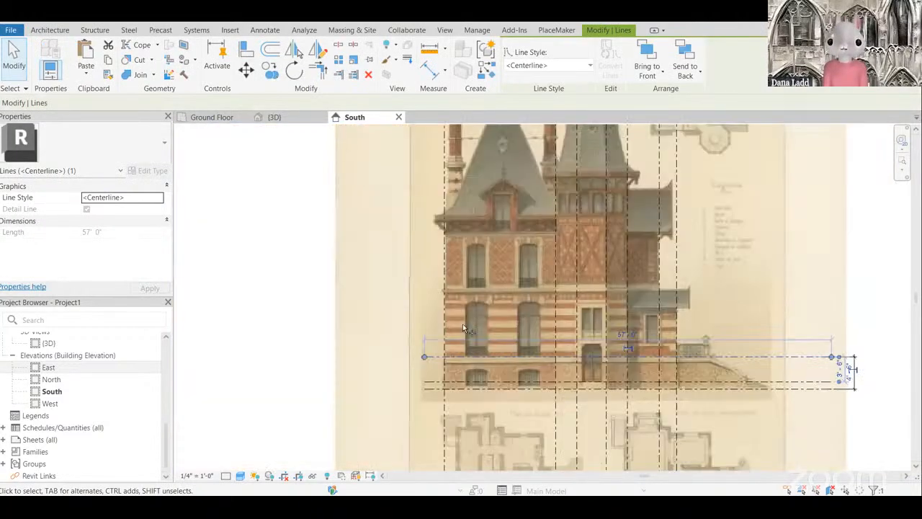
pyautogui.scroll(2, 565, 320)
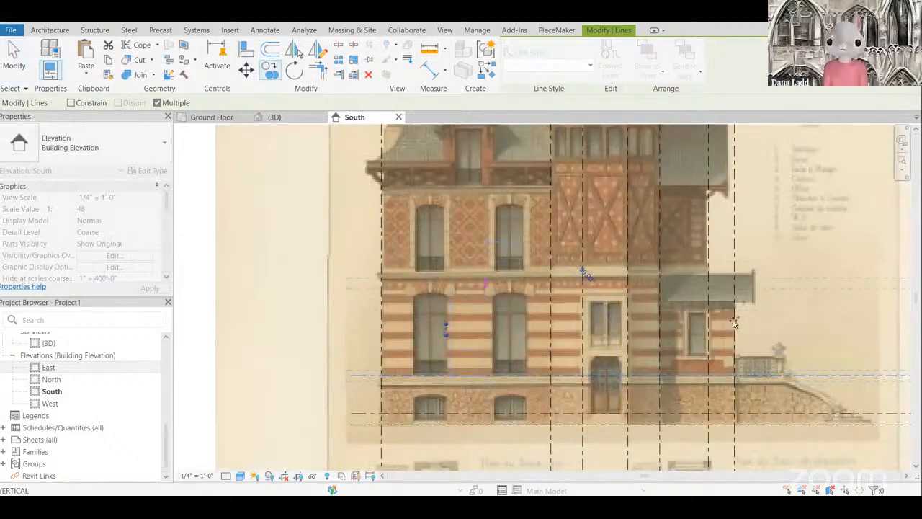
pyautogui.click(549, 375)
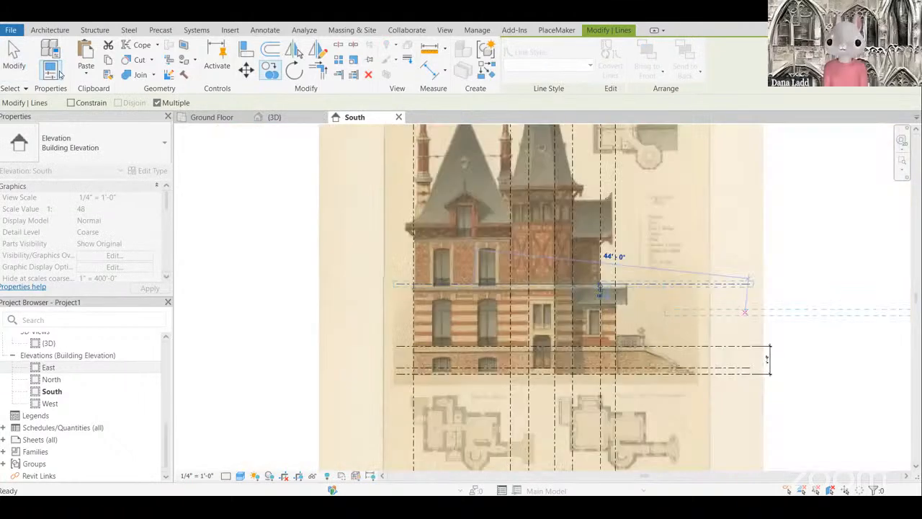
pyautogui.press('Escape')
pyautogui.press('Escape')
# Step: Add an aligned dimension between the balustrade-base line and the upper window-sill line, in line with the existing dimension
pyautogui.click(58, 57)
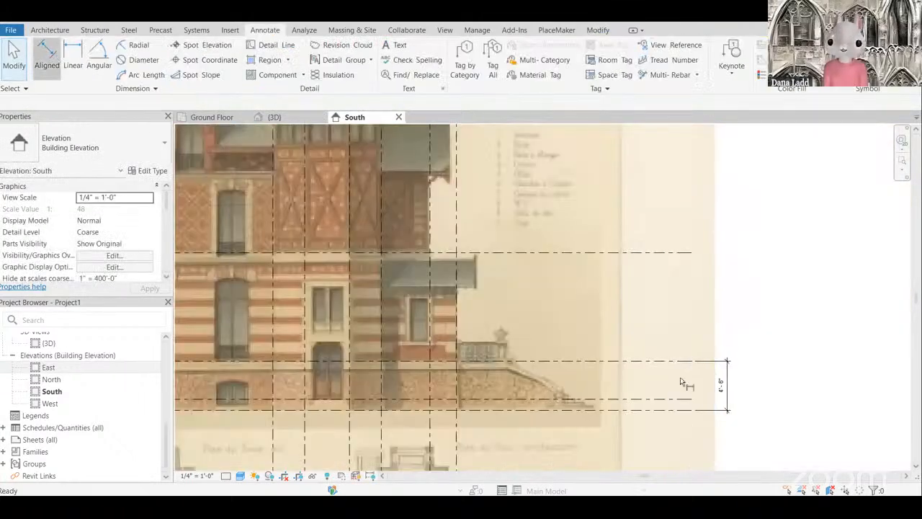
pyautogui.click(661, 252)
pyautogui.click(736, 281)
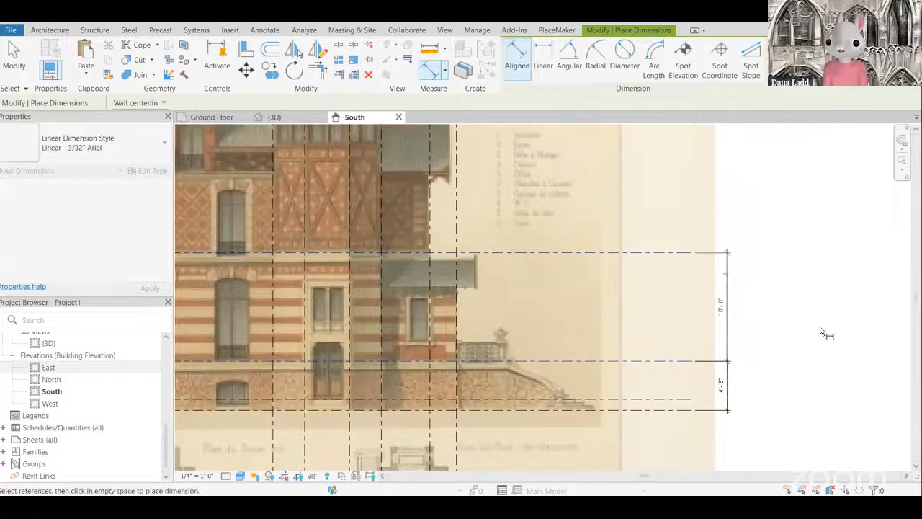
pyautogui.scroll(-3, 797, 338)
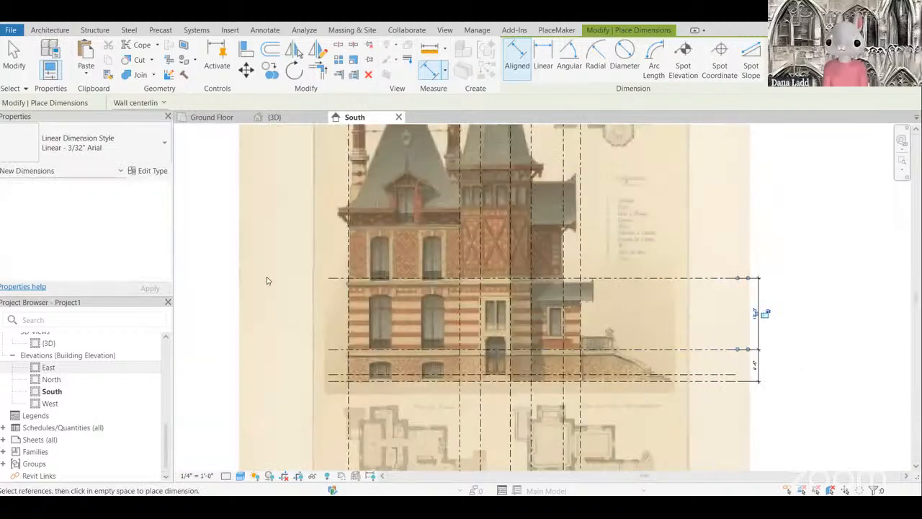
# Step: Set the distance between the balustrade-base line and the upper window-sill line to 9'-6" by moving the upper line
pyautogui.scroll(2, 803, 330)
pyautogui.press('Escape')
pyautogui.press('Escape')
pyautogui.scroll(2, 340, 287)
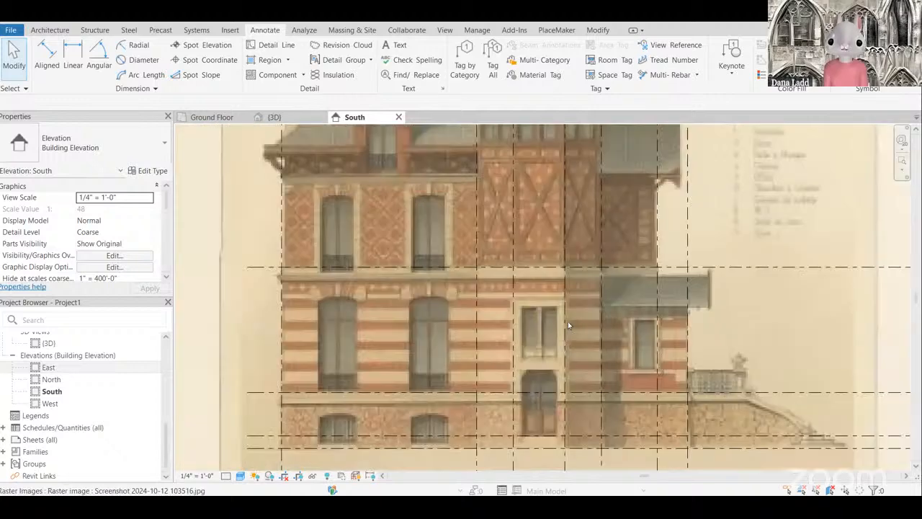
pyautogui.scroll(-3, 567, 321)
pyautogui.scroll(2, 726, 271)
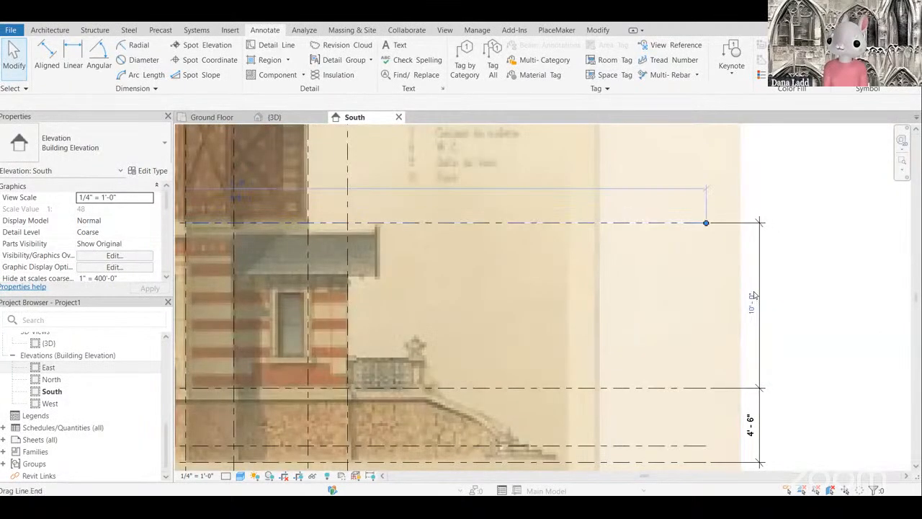
pyautogui.click(703, 223)
pyautogui.click(751, 303)
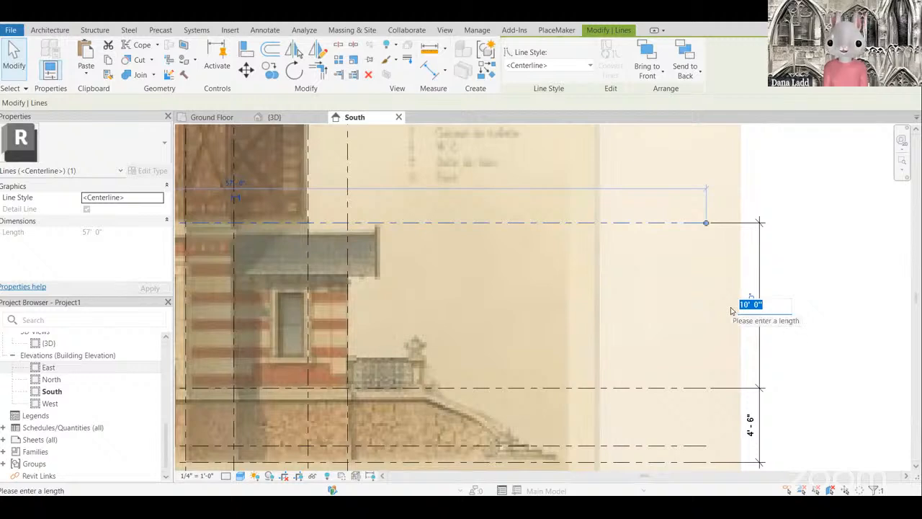
pyautogui.write("9'6")
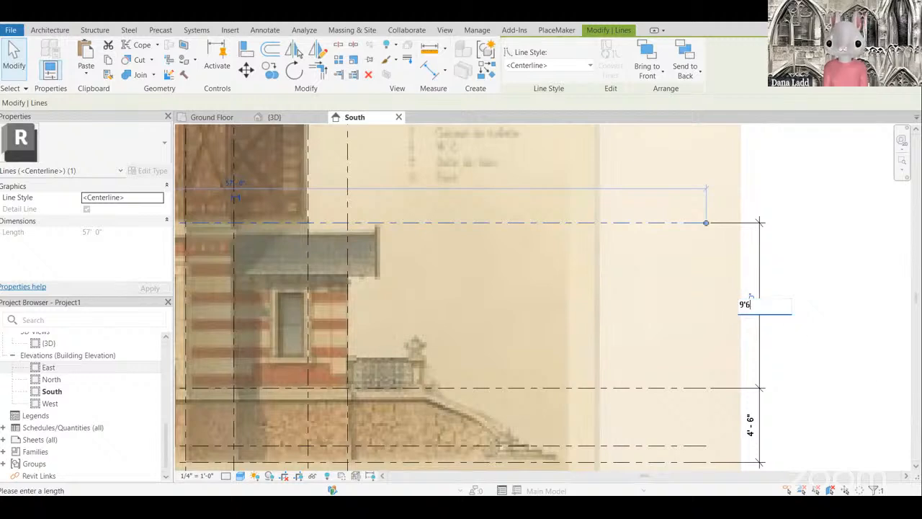
pyautogui.press('Return')
pyautogui.click(847, 319)
pyautogui.scroll(-3, 432, 248)
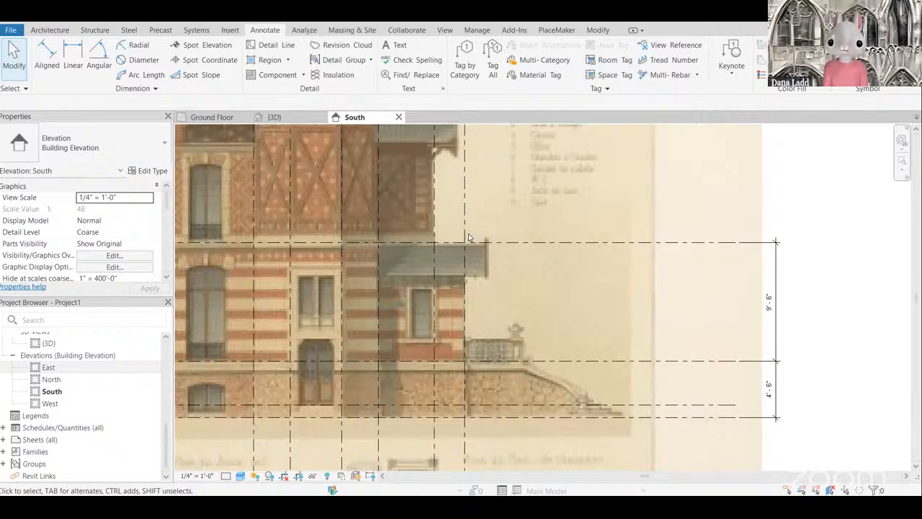
# Step: Examine how the floor-level lines and their dimensions align with the facade's door sill, plinth, windows and entrance stair
pyautogui.scroll(5, 497, 345)
pyautogui.scroll(-5, 568, 348)
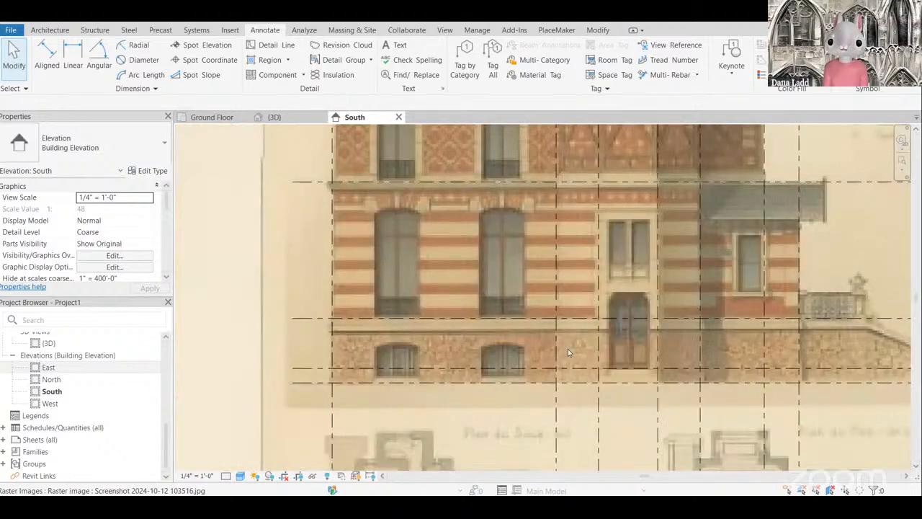
pyautogui.scroll(3, 783, 353)
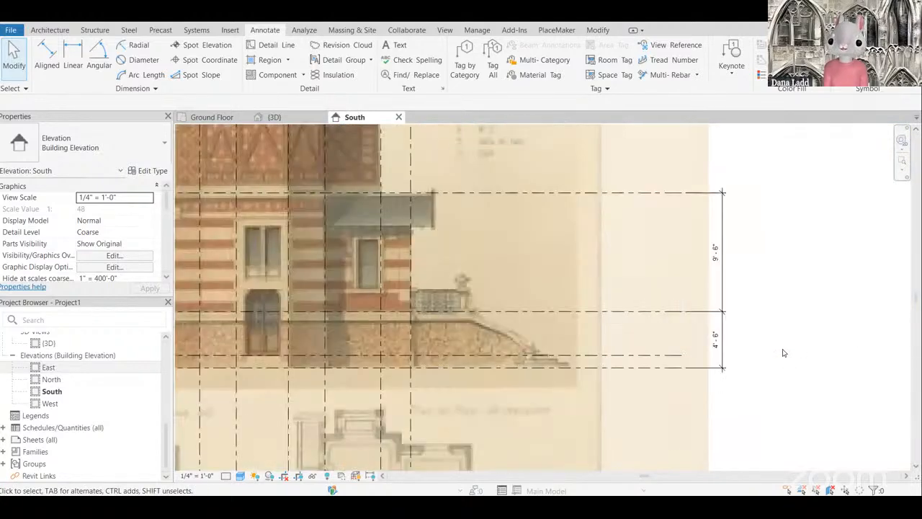
pyautogui.scroll(-2, 779, 351)
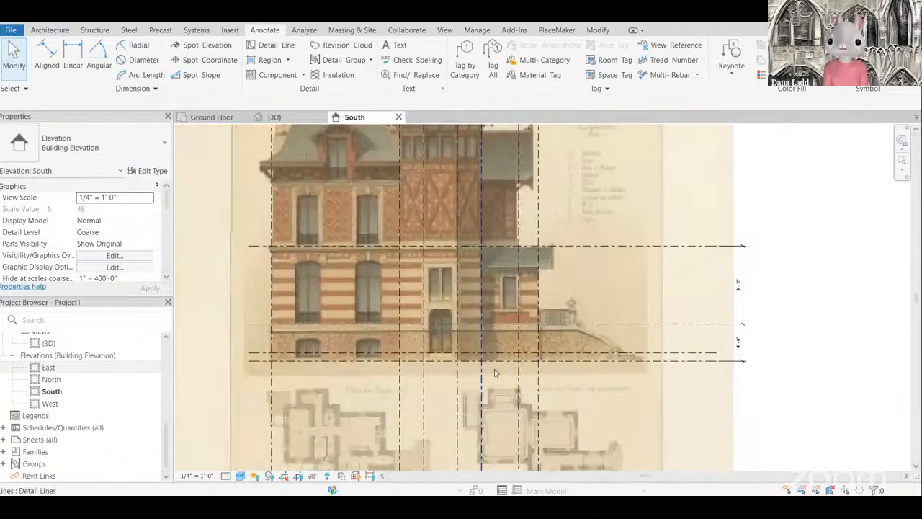
pyautogui.scroll(1, 494, 373)
pyautogui.scroll(1, 401, 353)
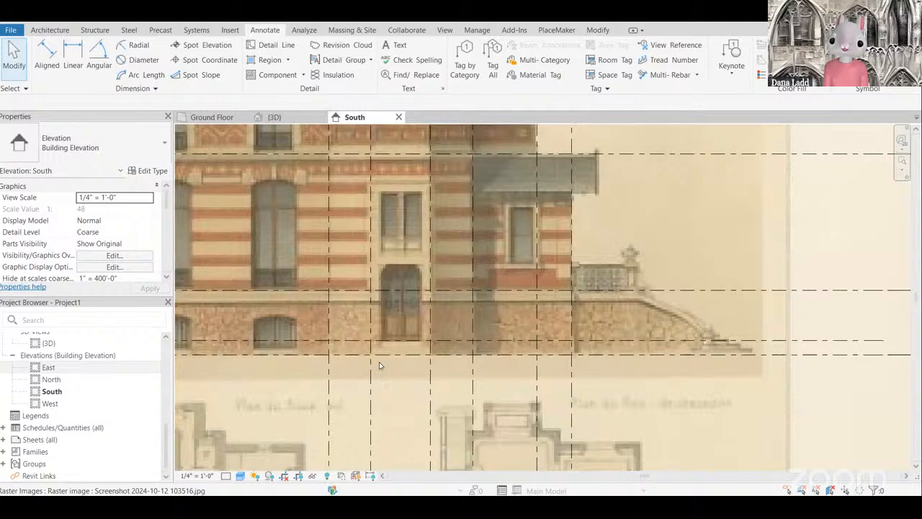
pyautogui.scroll(2, 379, 361)
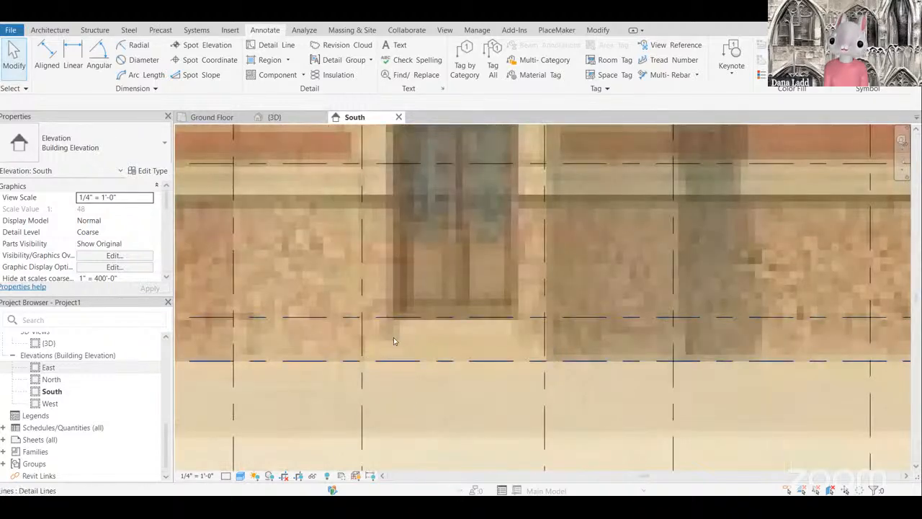
pyautogui.scroll(-3, 611, 315)
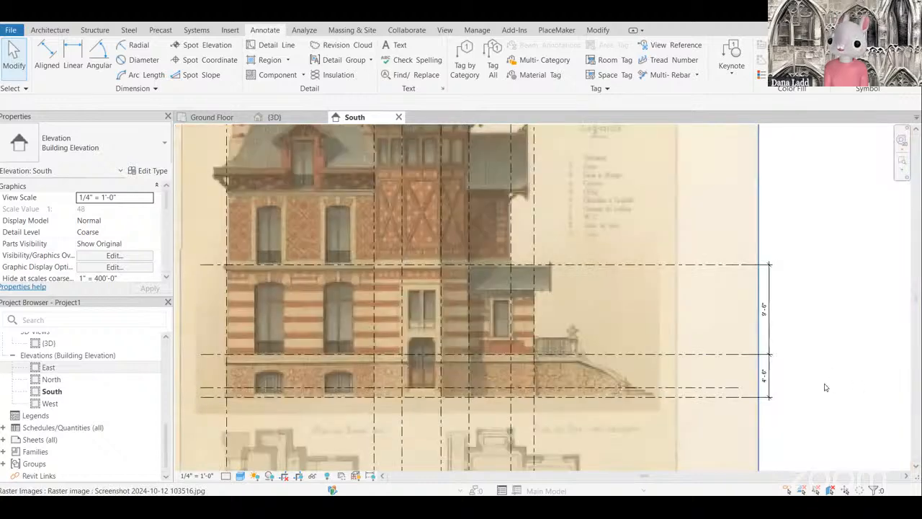
pyautogui.scroll(1, 825, 387)
pyautogui.scroll(1, 819, 387)
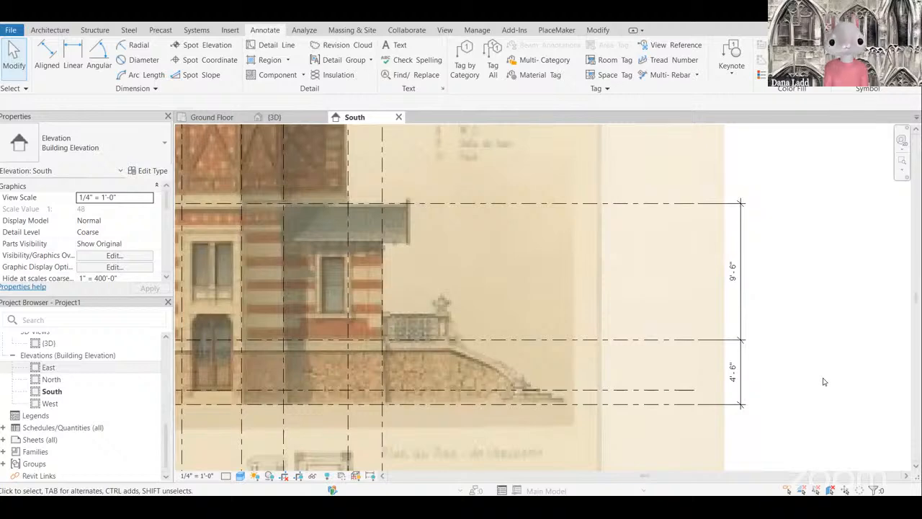
pyautogui.scroll(-5, 609, 306)
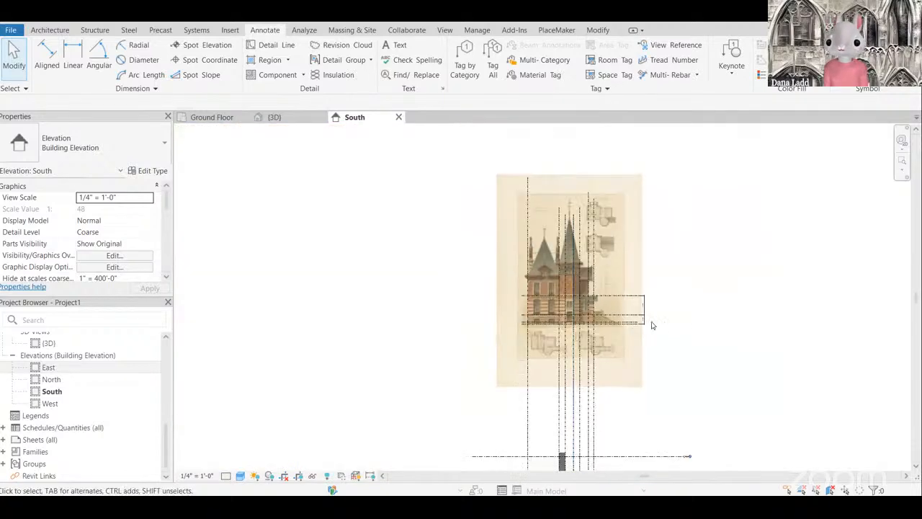
pyautogui.scroll(4, 649, 324)
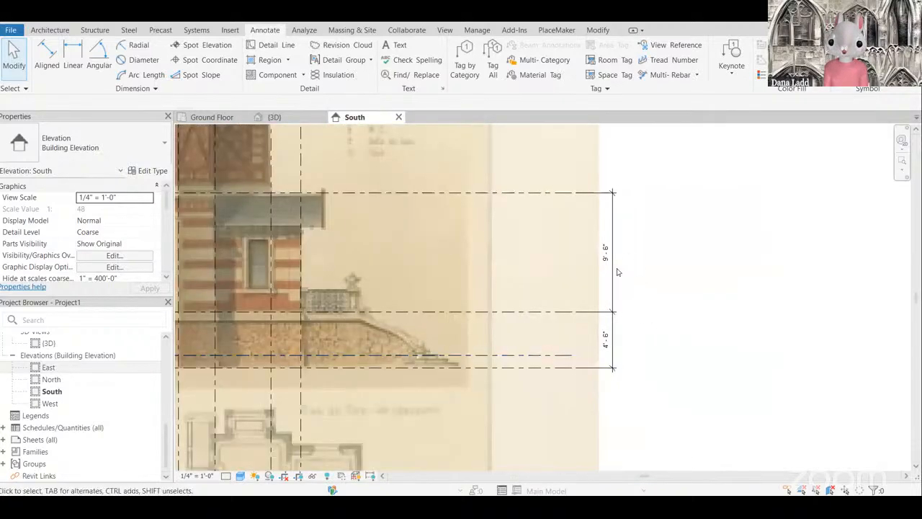
pyautogui.scroll(-4, 648, 308)
pyautogui.scroll(5, 648, 302)
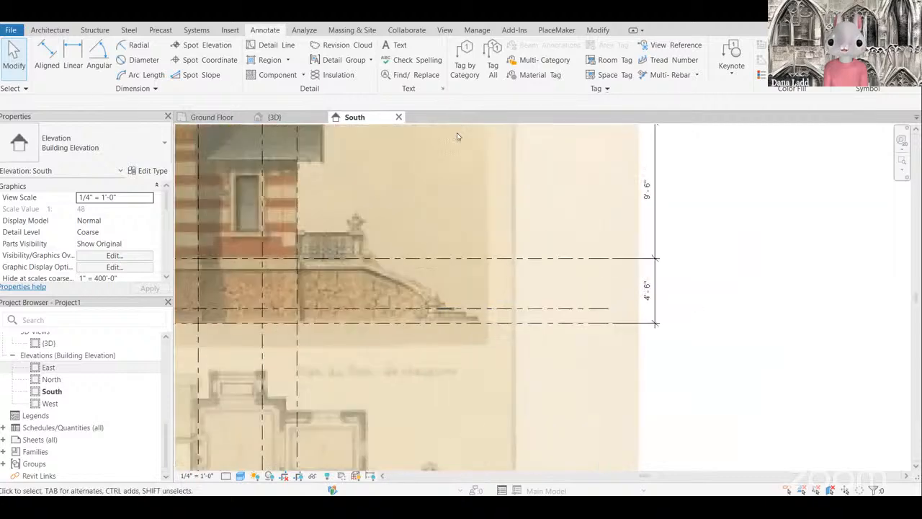
# Step: Move the lower witness line of the bottom dimension from the ground line up to the door-sill line
pyautogui.click(651, 291)
pyautogui.scroll(-1, 588, 360)
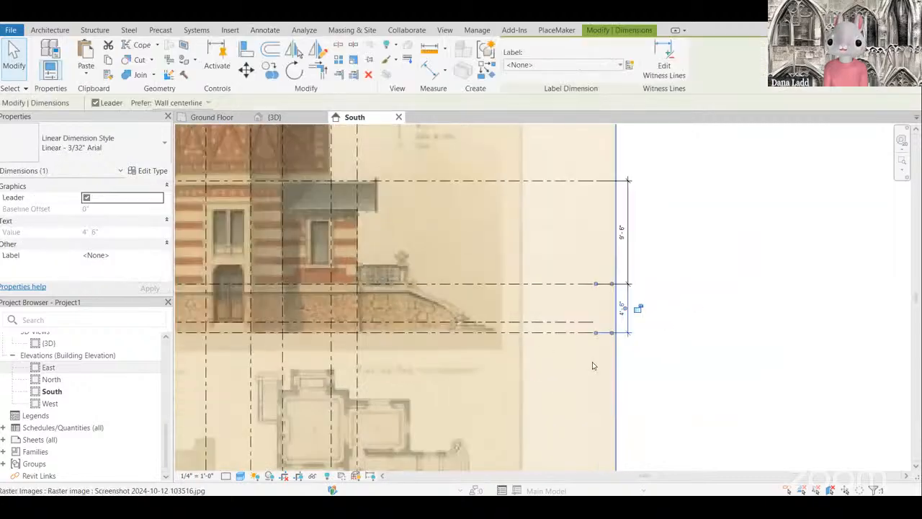
pyautogui.scroll(1, 593, 363)
pyautogui.moveTo(590, 358); pyautogui.dragTo(542, 343)
pyautogui.click(624, 360)
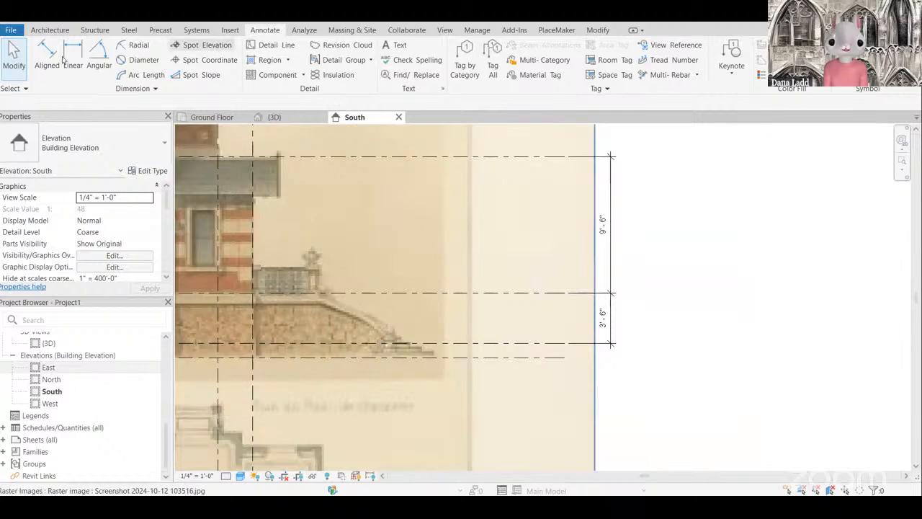
# Step: Add an aligned dimension between the door-sill line and the ground line, in line with the existing dimensions
pyautogui.click(47, 54)
pyautogui.click(555, 346)
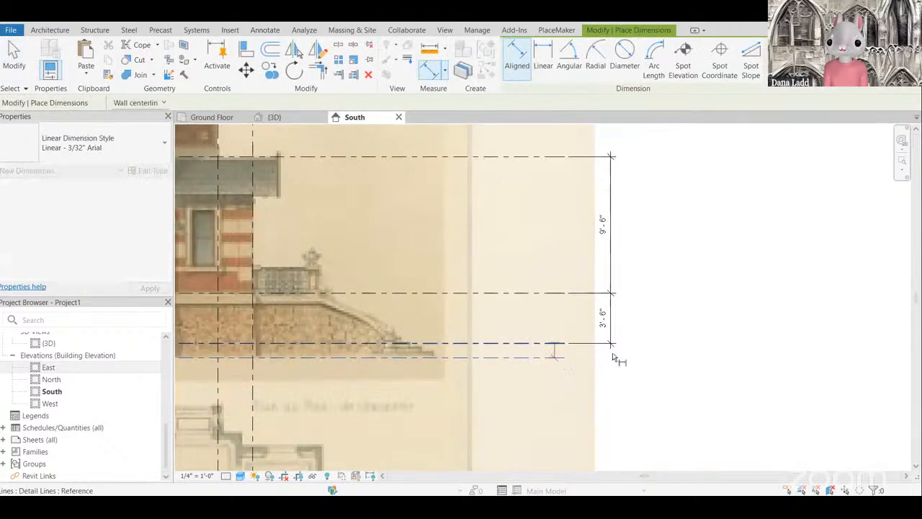
pyautogui.click(612, 353)
pyautogui.press('Escape')
# Step: Delete the B.O. Footing level below the model together with its floor plan view
pyautogui.scroll(-7, 601, 231)
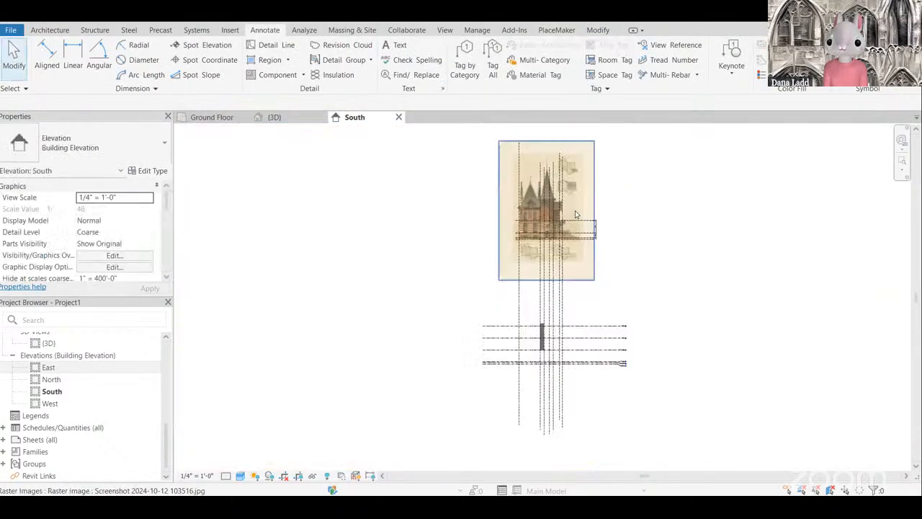
pyautogui.scroll(3, 591, 405)
pyautogui.scroll(2, 625, 321)
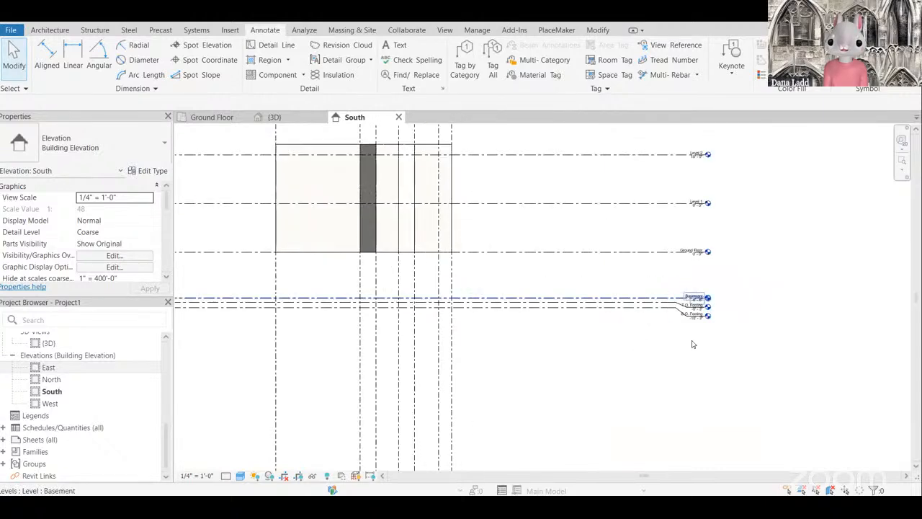
pyautogui.scroll(3, 680, 313)
pyautogui.click(640, 334)
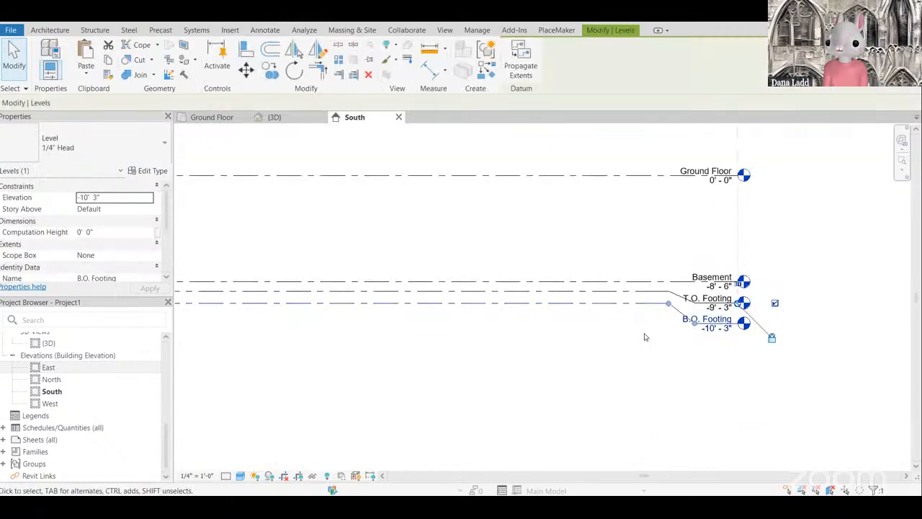
pyautogui.press('Delete')
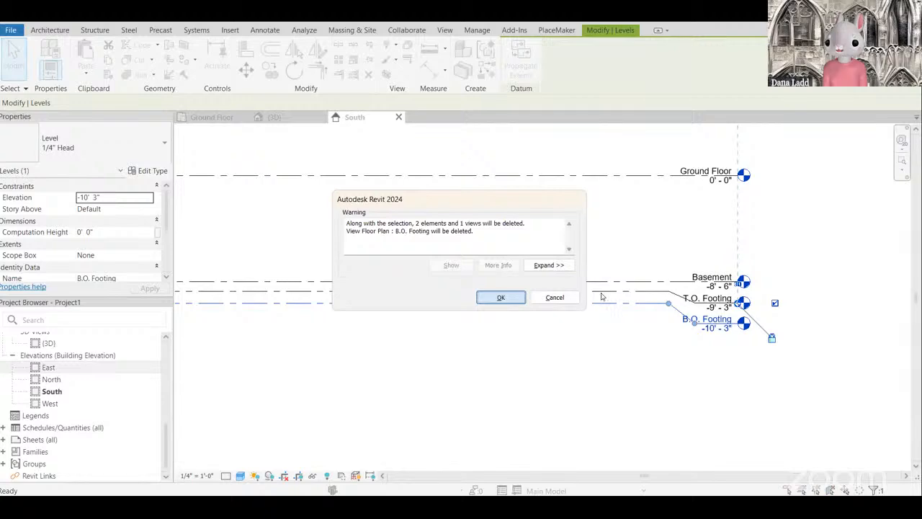
pyautogui.press('Return')
# Step: Delete the T.O. Footing and Basement levels, accepting the removal of their dependent elements
pyautogui.click(603, 292)
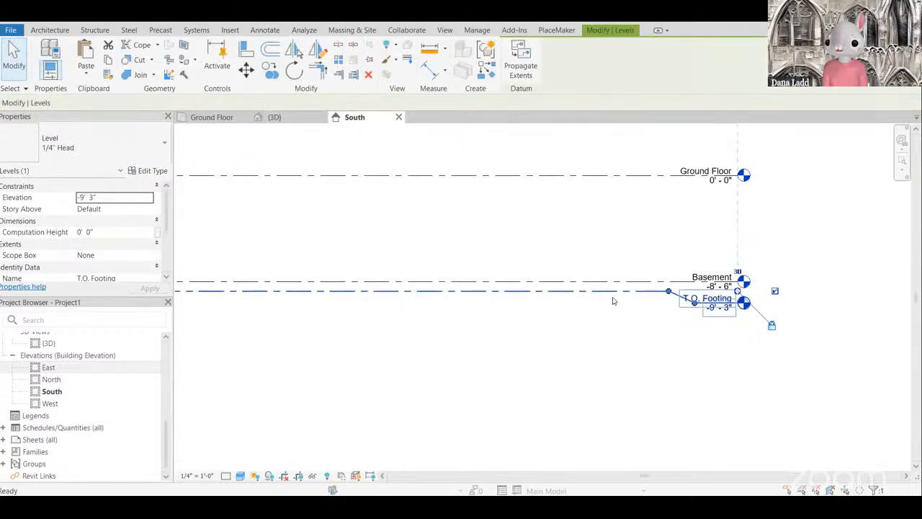
pyautogui.press('Delete')
pyautogui.click(500, 297)
pyautogui.click(628, 283)
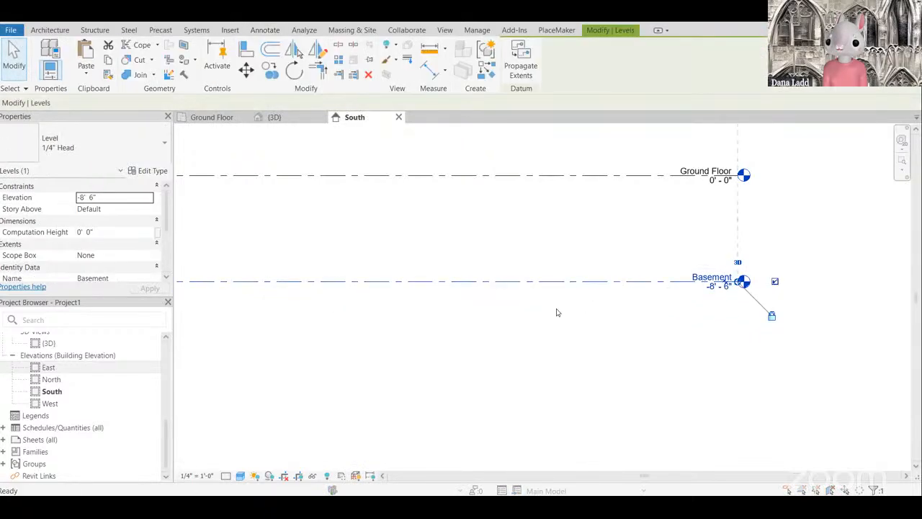
pyautogui.press('Delete')
pyautogui.press('Return')
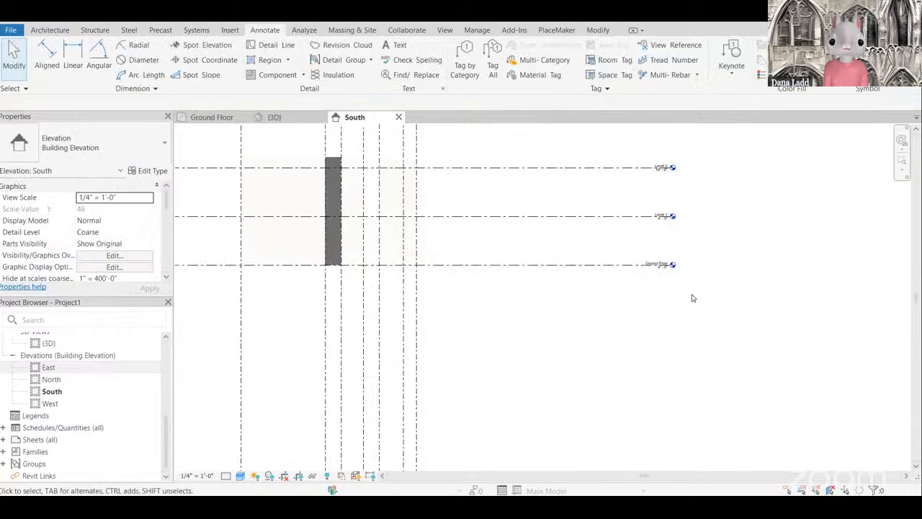
# Step: Shorten the aligned Ground Floor, Level 1 and Level 2 lines so their heads sit just beyond the model's right side
pyautogui.scroll(-5, 692, 298)
pyautogui.scroll(6, 672, 277)
pyautogui.scroll(4, 703, 292)
pyautogui.scroll(-4, 742, 339)
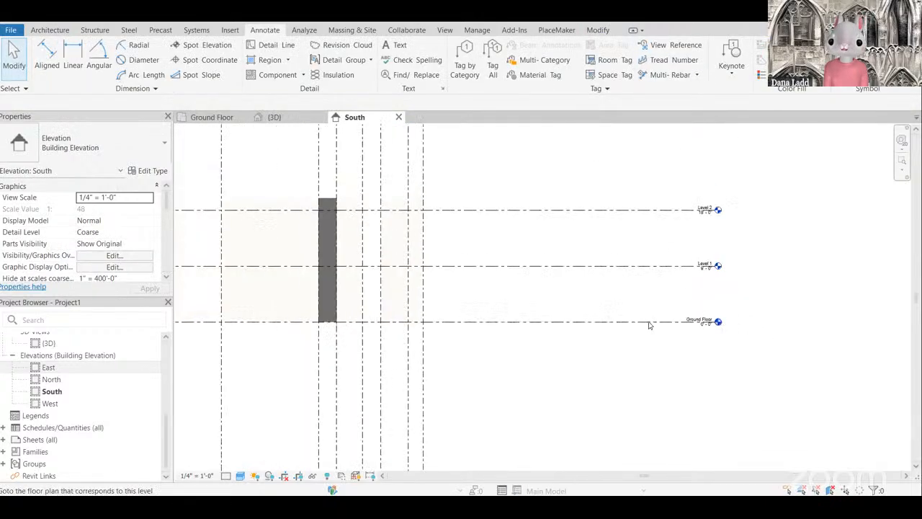
pyautogui.click(765, 341)
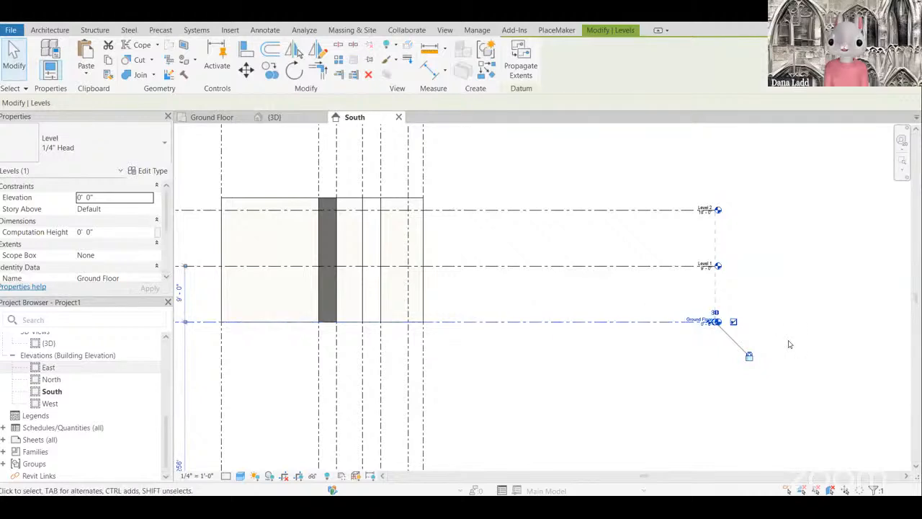
pyautogui.scroll(3, 742, 317)
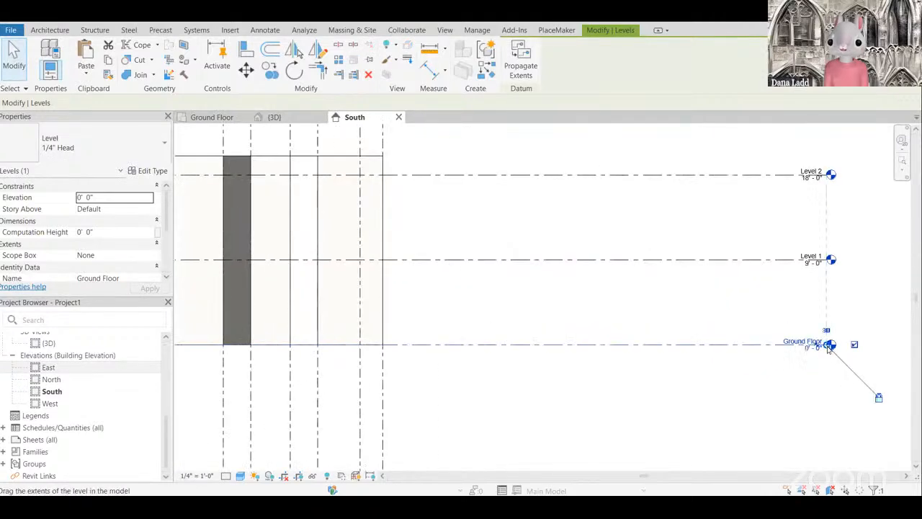
pyautogui.moveTo(824, 345); pyautogui.dragTo(461, 360)
pyautogui.click(617, 381)
pyautogui.scroll(-3, 618, 379)
pyautogui.scroll(2, 437, 358)
pyautogui.scroll(-2, 376, 336)
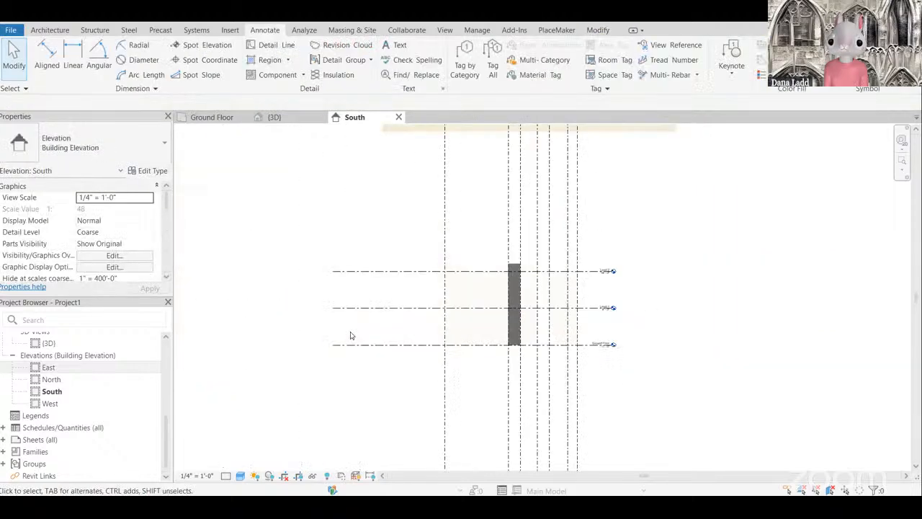
# Step: Pull the left ends of the three aligned level lines in close to the model's left side
pyautogui.scroll(1, 359, 305)
pyautogui.click(267, 356)
pyautogui.moveTo(270, 354); pyautogui.dragTo(408, 354)
pyautogui.click(712, 319)
# Step: Shorten the three aligned level lines from the left so only short stubs remain beyond the model's right side
pyautogui.scroll(2, 702, 276)
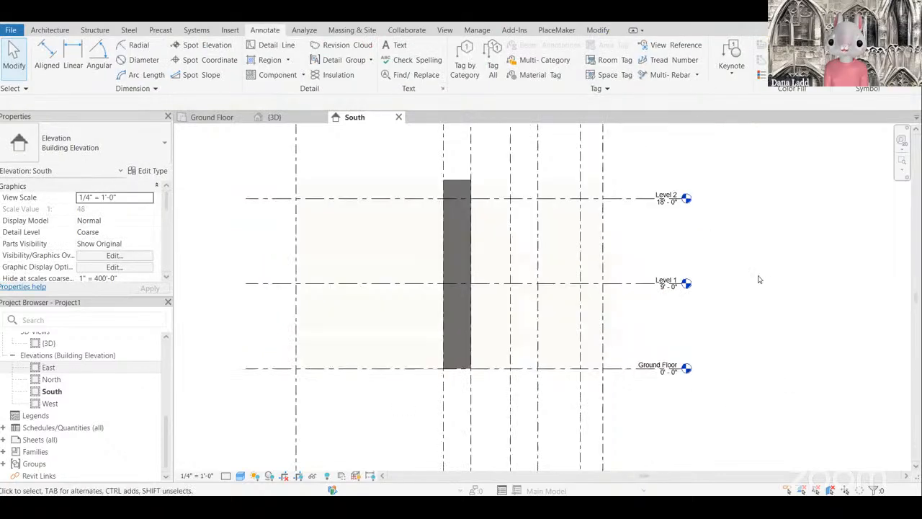
pyautogui.click(256, 292)
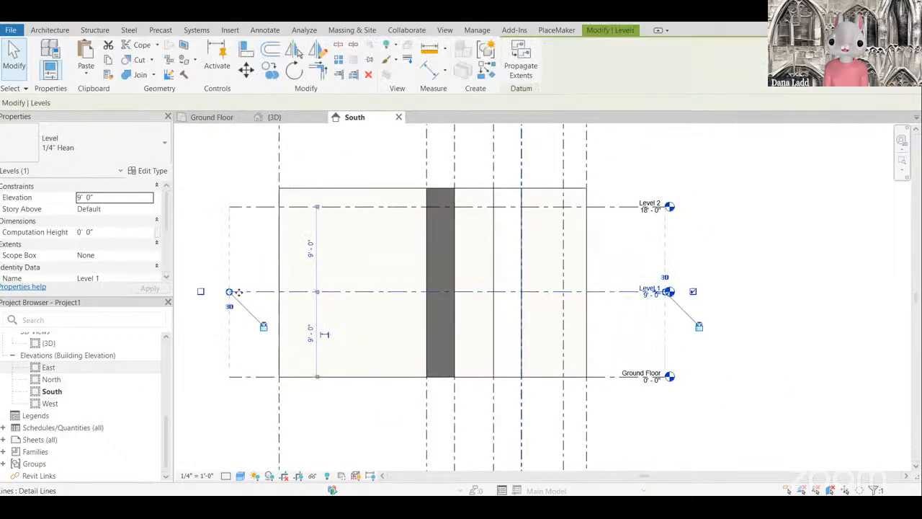
pyautogui.moveTo(229, 291); pyautogui.dragTo(608, 291)
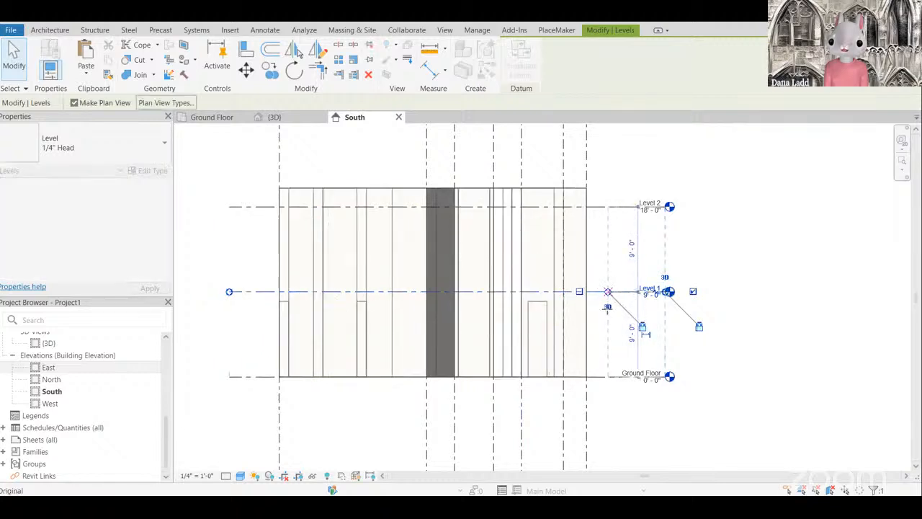
pyautogui.click(788, 323)
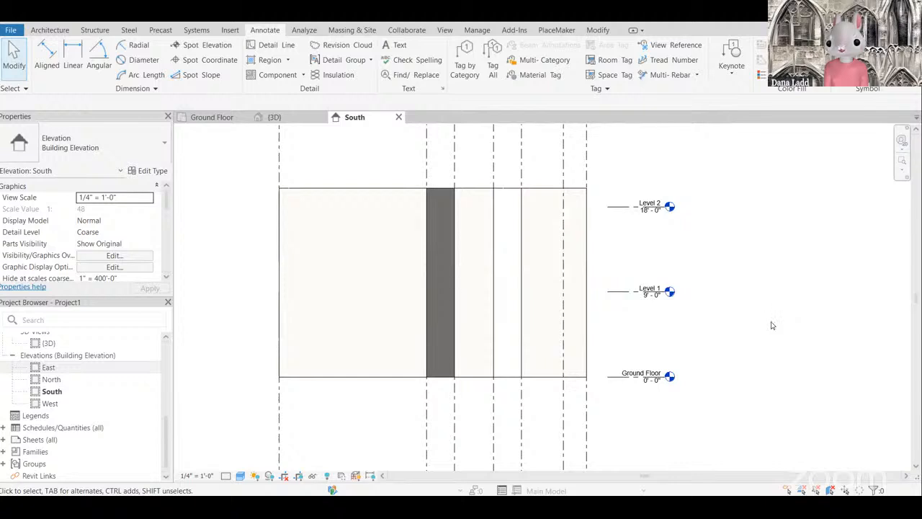
pyautogui.scroll(2, 593, 257)
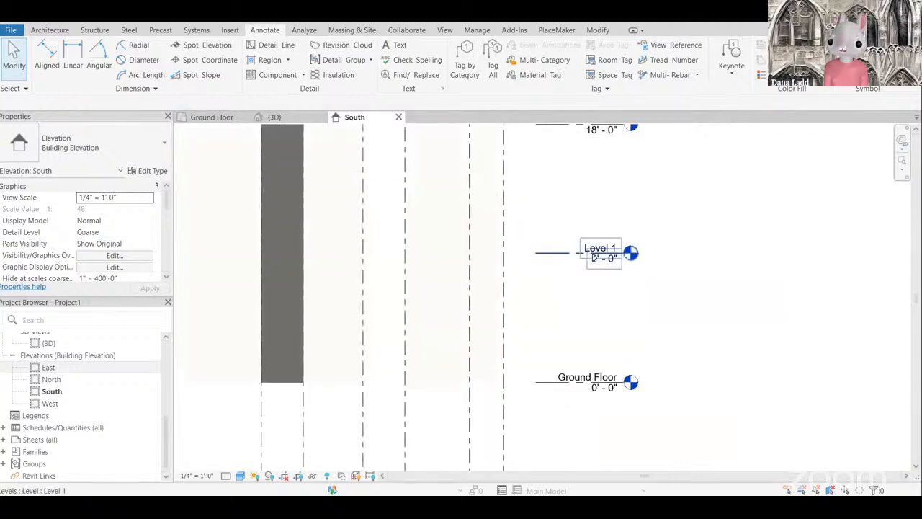
pyautogui.click(600, 261)
pyautogui.press('Escape')
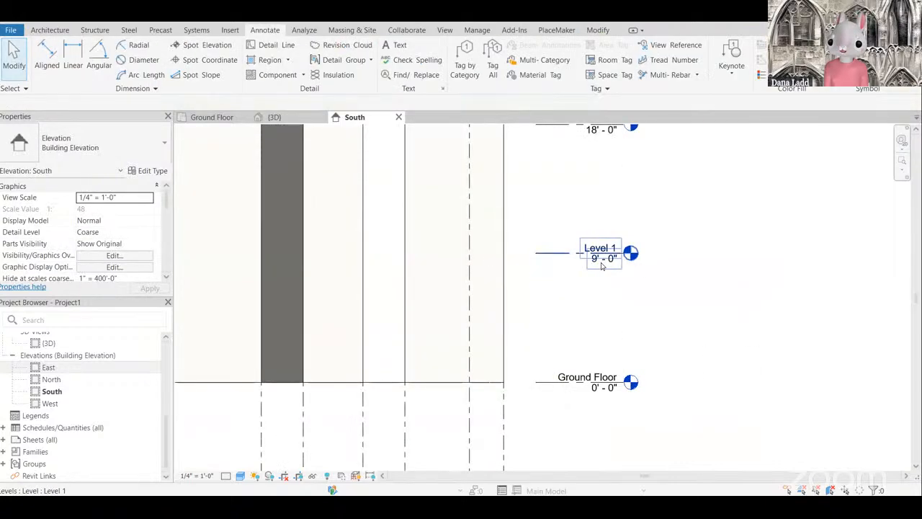
# Step: Set the Level 1 elevation to 1' in the South elevation
pyautogui.click(600, 262)
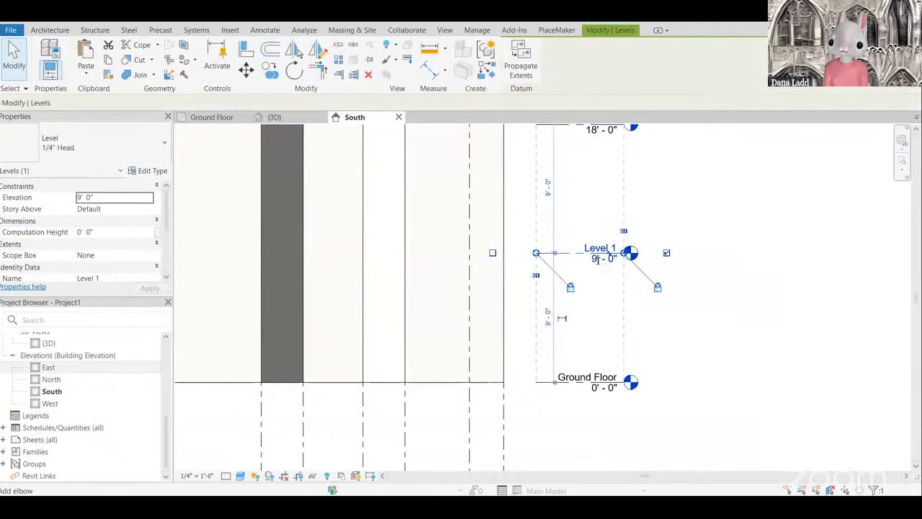
pyautogui.click(606, 259)
pyautogui.write('1')
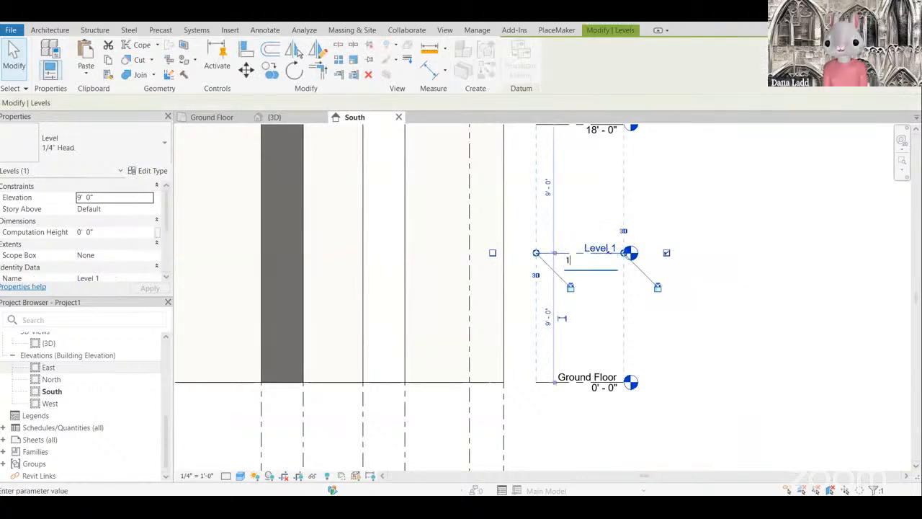
pyautogui.press('Return')
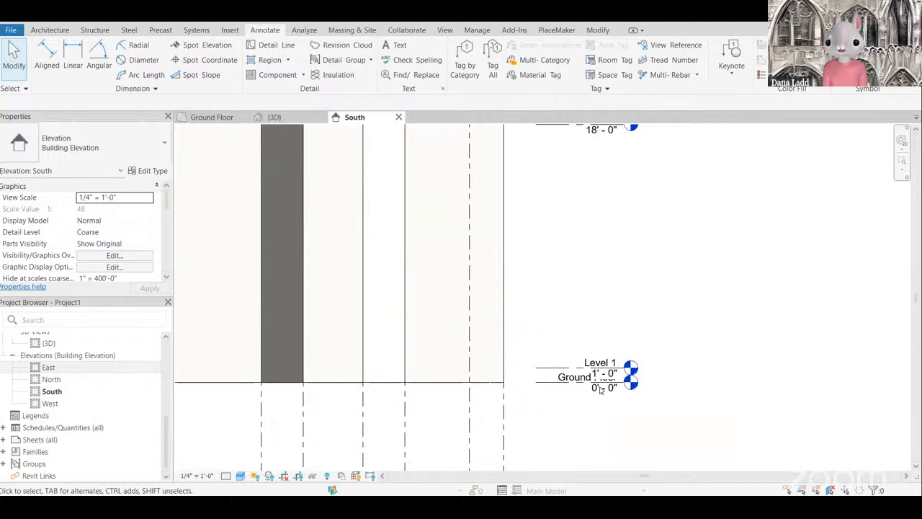
# Step: Add an elbow to the Ground Floor level line and shift its bend points left so its head clears Level 1's
pyautogui.scroll(-3, 601, 389)
pyautogui.scroll(5, 601, 389)
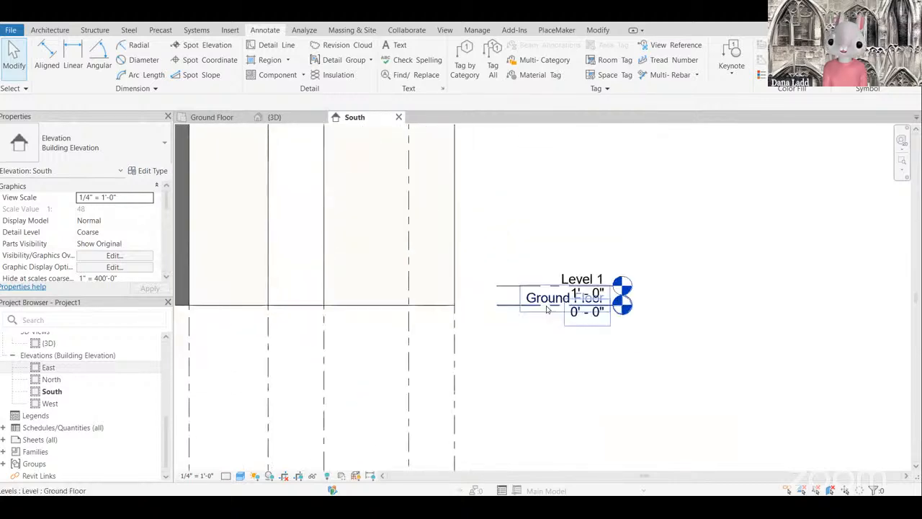
pyautogui.click(623, 319)
pyautogui.scroll(2, 658, 318)
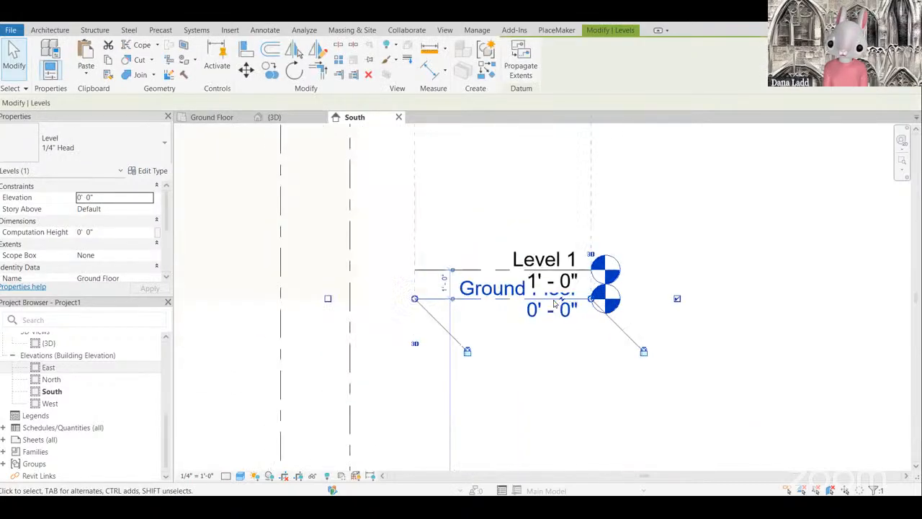
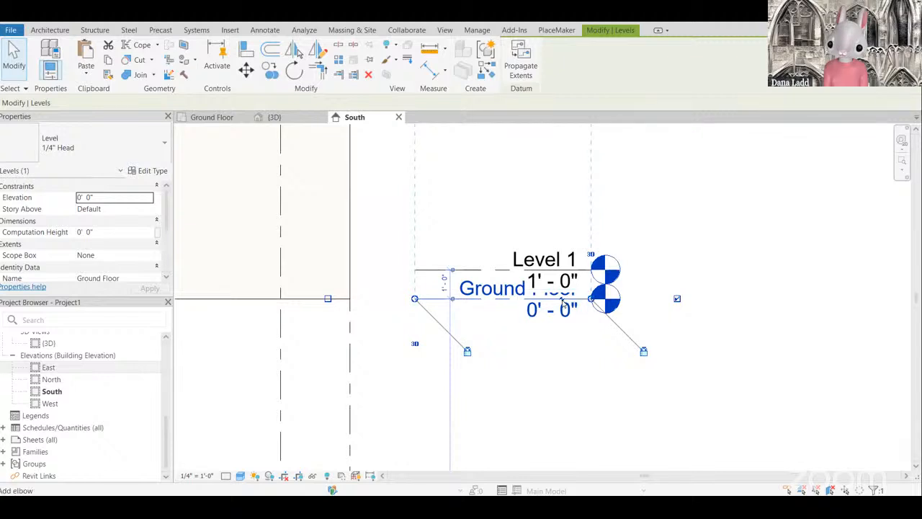
pyautogui.click(562, 302)
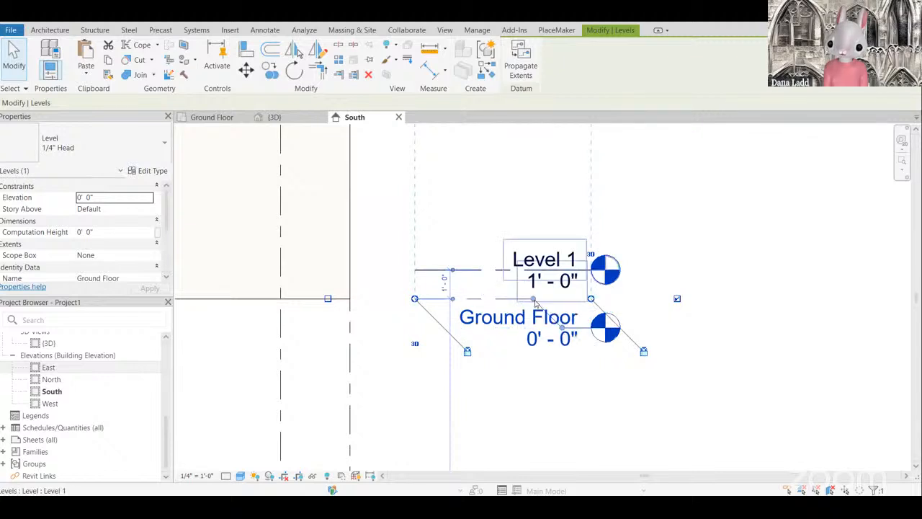
pyautogui.moveTo(535, 303); pyautogui.dragTo(430, 300)
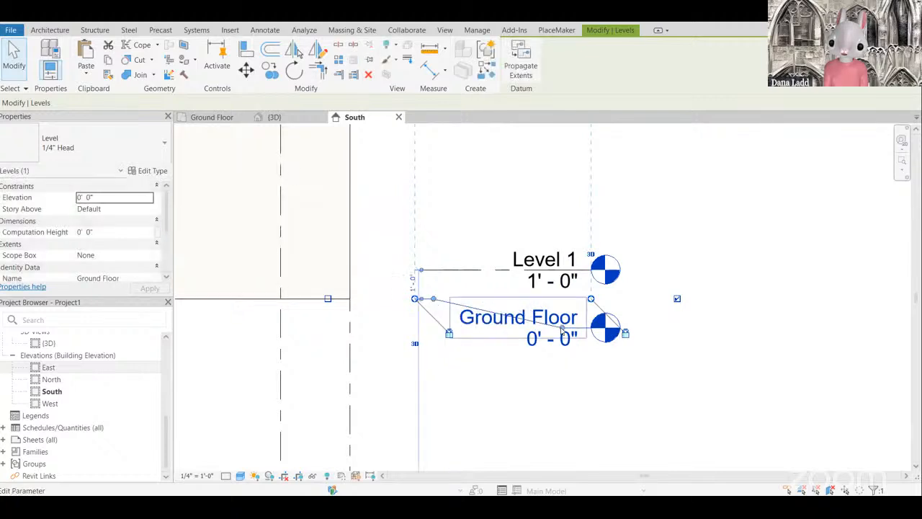
pyautogui.moveTo(482, 330); pyautogui.dragTo(454, 332)
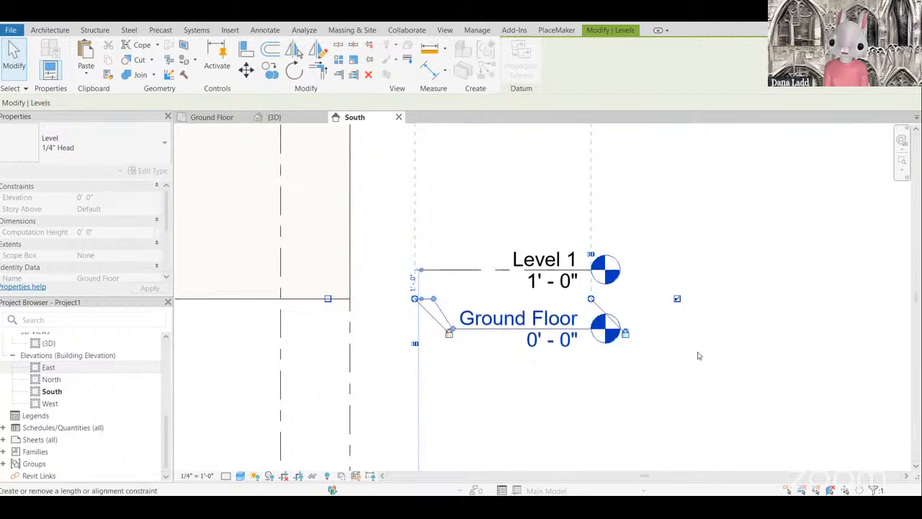
pyautogui.click(768, 351)
pyautogui.scroll(-1, 769, 353)
pyautogui.scroll(-2, 770, 347)
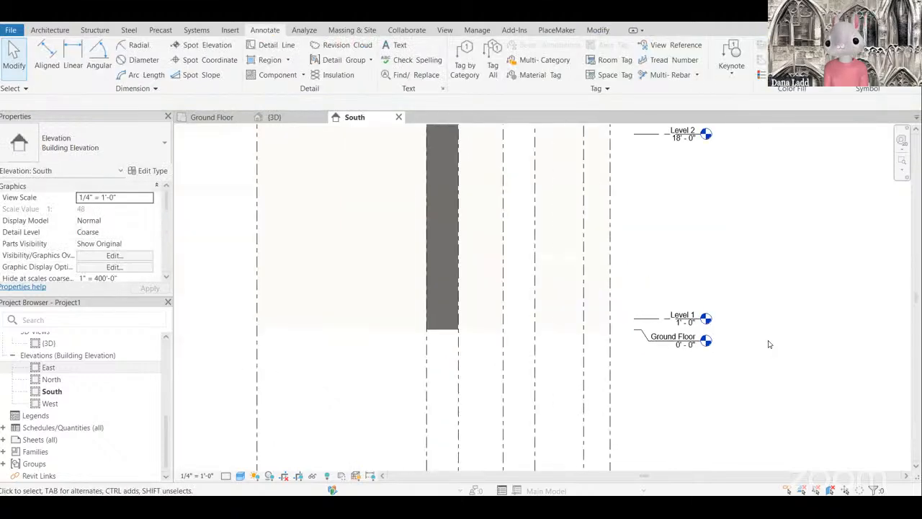
# Step: Fine-tune the lower bend point of the Ground Floor elbow so it sits just left of the level name
pyautogui.scroll(3, 768, 340)
pyautogui.click(491, 345)
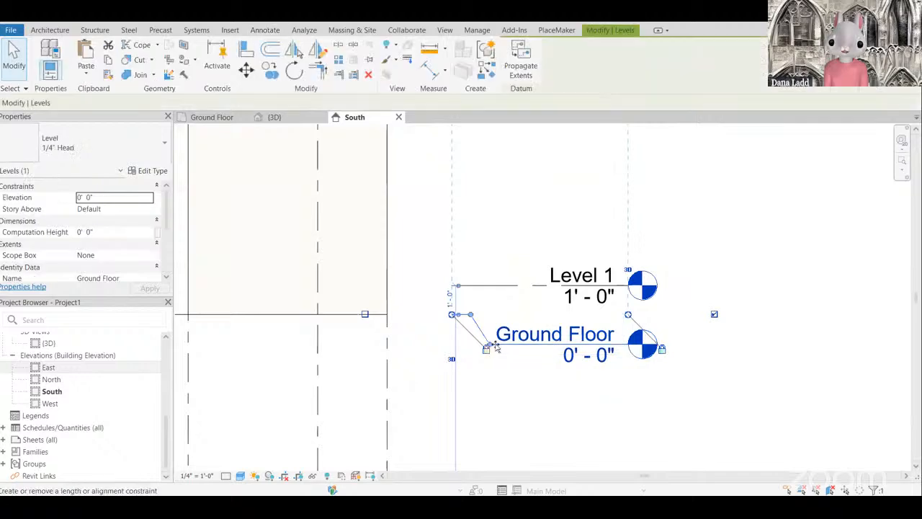
pyautogui.scroll(2, 492, 347)
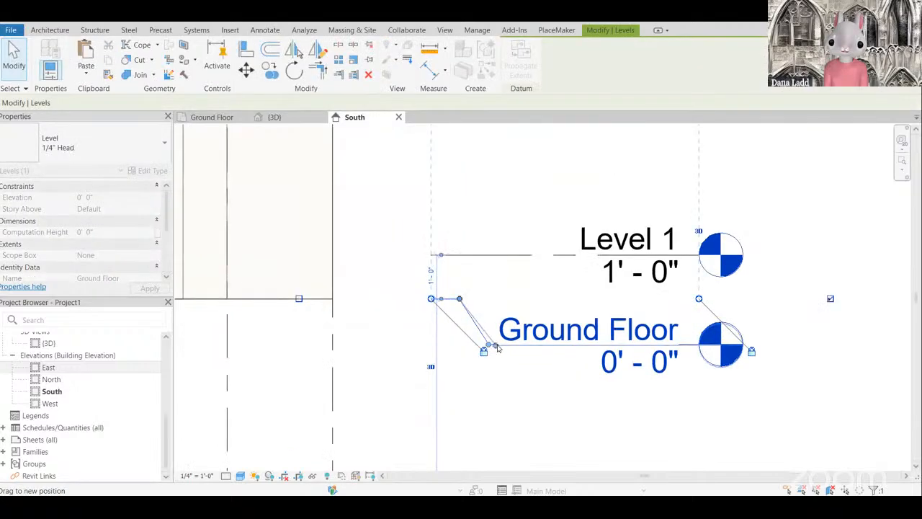
pyautogui.click(743, 337)
pyautogui.scroll(-1, 742, 339)
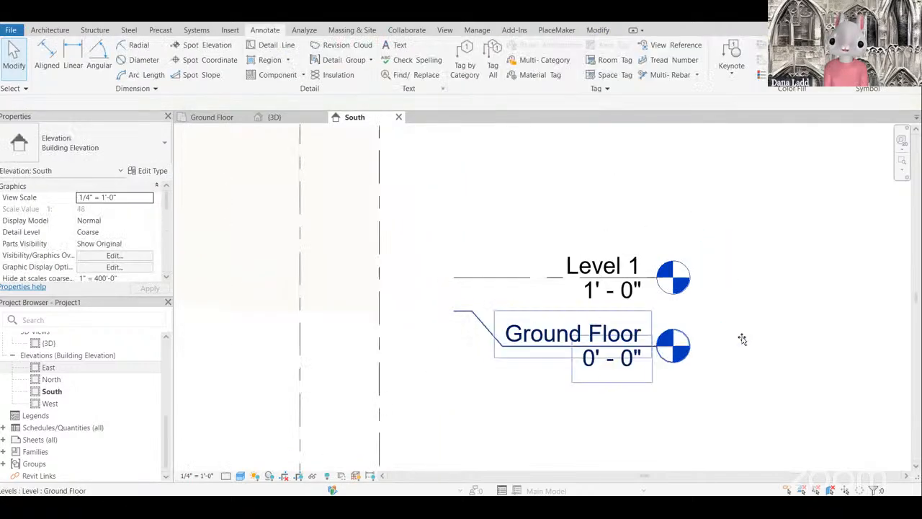
# Step: Compare the floor height dimensions beside the scanned facade with the project level heads
pyautogui.scroll(-5, 741, 339)
pyautogui.scroll(3, 735, 345)
pyautogui.moveTo(543, 325); pyautogui.dragTo(579, 366, button='middle')
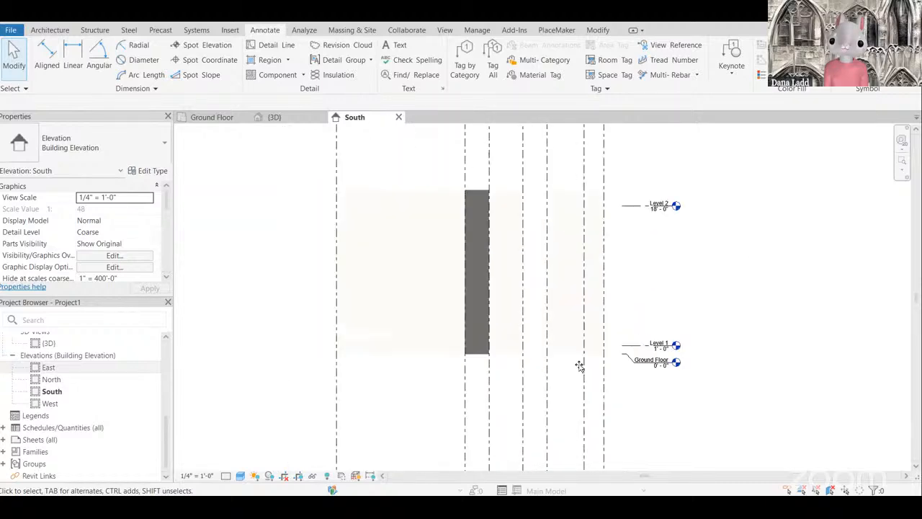
pyautogui.scroll(-2, 580, 366)
pyautogui.scroll(-2, 622, 201)
pyautogui.scroll(2, 644, 242)
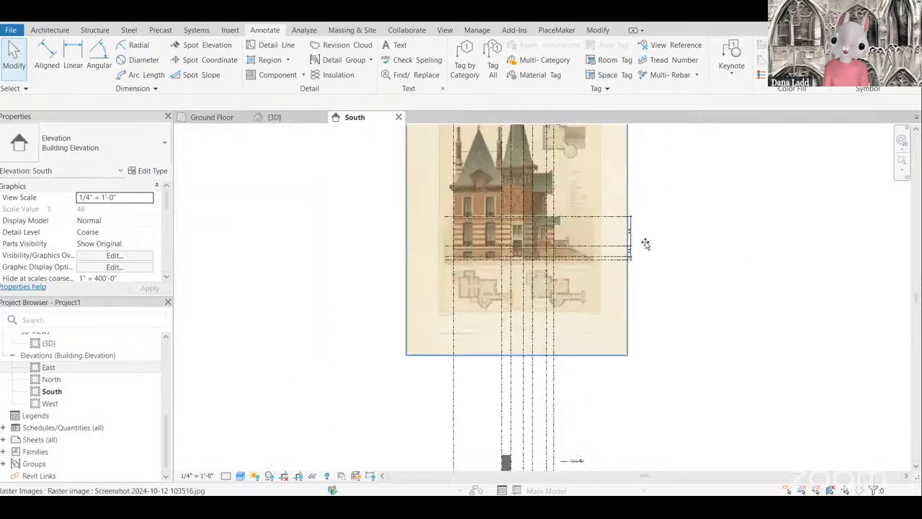
pyautogui.scroll(3, 651, 266)
pyautogui.scroll(-3, 642, 222)
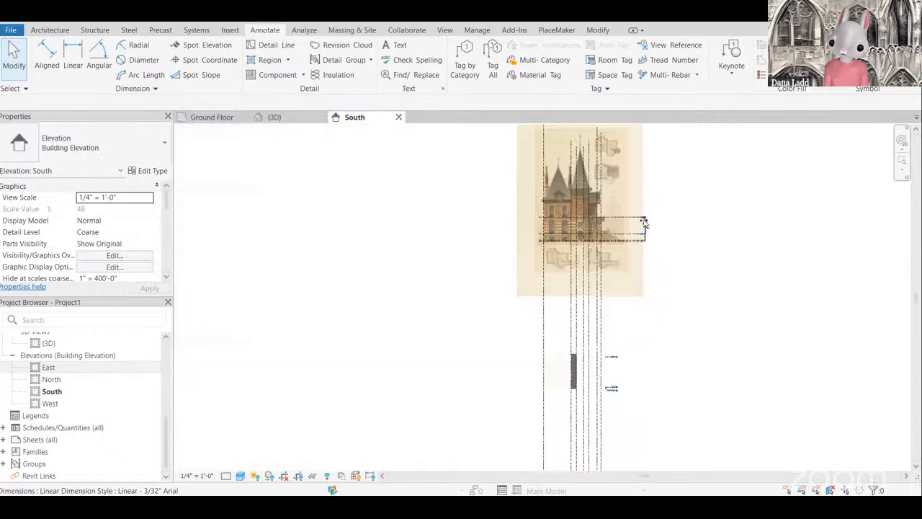
pyautogui.scroll(3, 595, 353)
pyautogui.scroll(3, 655, 286)
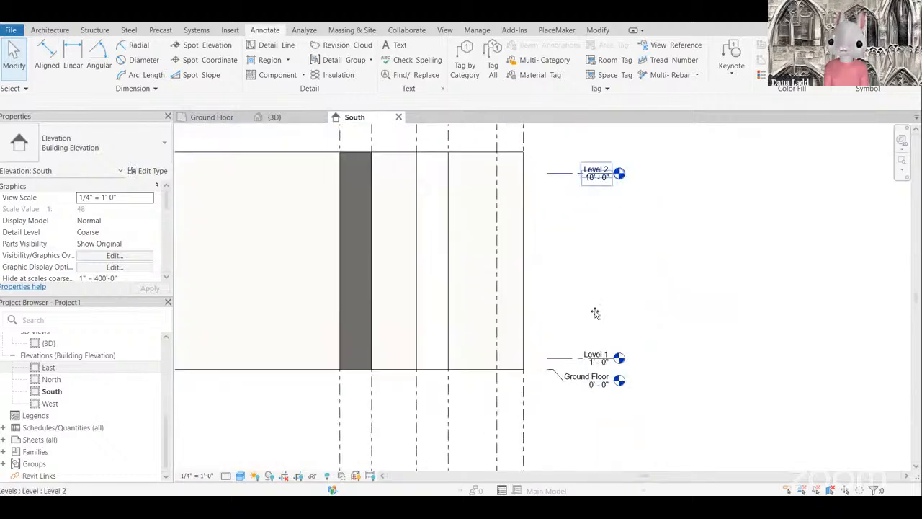
pyautogui.scroll(-2, 593, 350)
pyautogui.scroll(2, 658, 241)
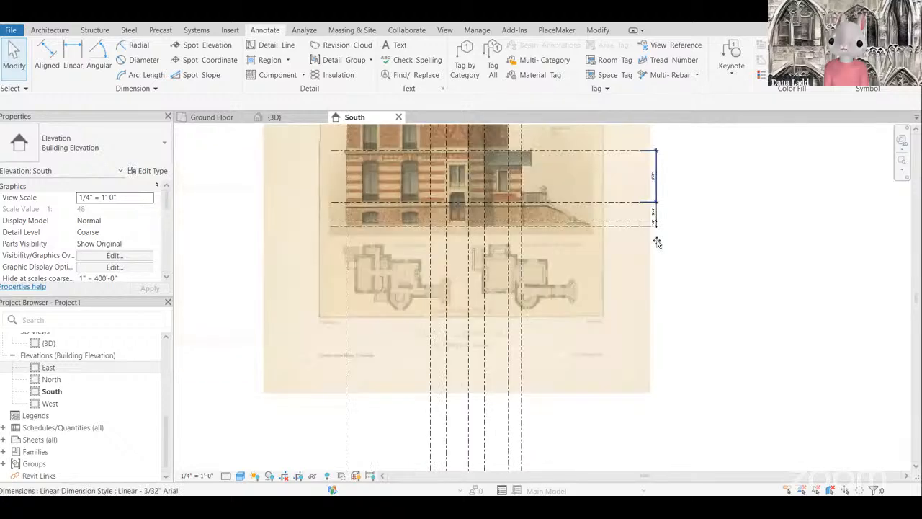
# Step: Extend the dimension of the reference line at the top of the stairs down to the ground line and offset it outward
pyautogui.scroll(3, 622, 267)
pyautogui.click(622, 266)
pyautogui.scroll(1, 652, 242)
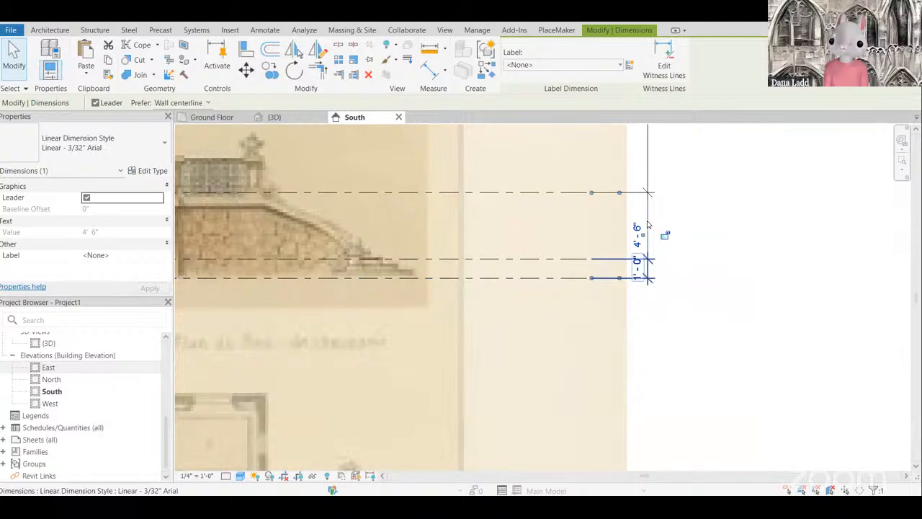
pyautogui.click(640, 232)
pyautogui.click(491, 377)
pyautogui.moveTo(648, 217); pyautogui.dragTo(706, 206)
pyautogui.click(726, 203)
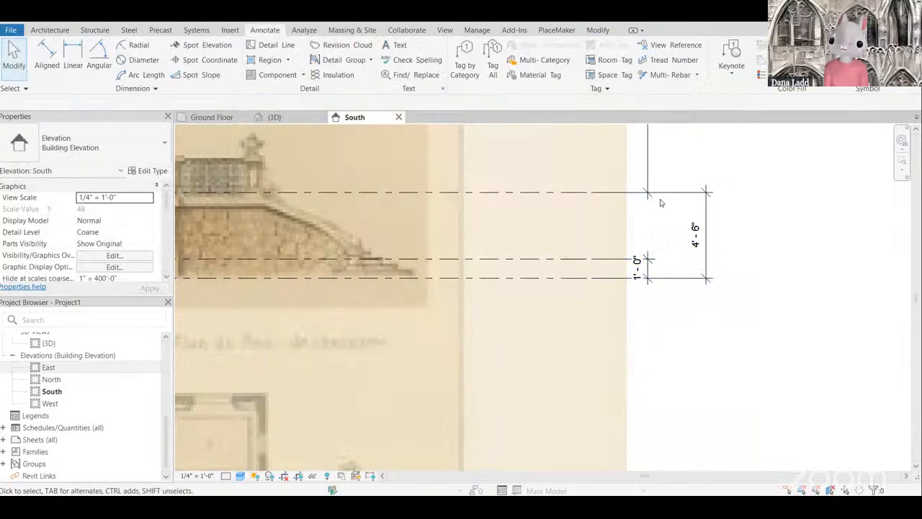
# Step: Extend the 9'-6" upper floor dimension down to the ground line and move it outside the other two dimensions
pyautogui.scroll(-2, 584, 225)
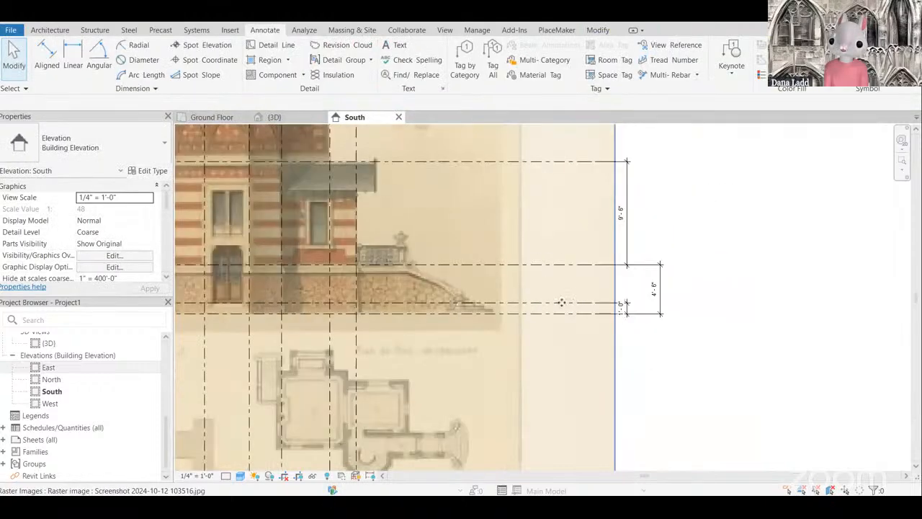
pyautogui.scroll(2, 718, 198)
pyautogui.click(578, 253)
pyautogui.moveTo(543, 298); pyautogui.dragTo(558, 374)
pyautogui.moveTo(579, 289); pyautogui.dragTo(678, 289)
pyautogui.click(721, 289)
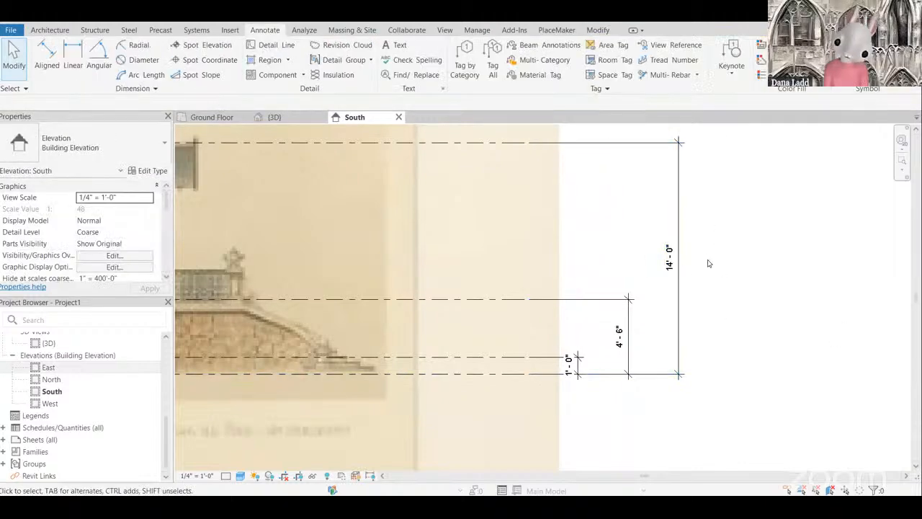
# Step: Set the Level 2 elevation to 4' 6", undoing the accidental elbow on its line
pyautogui.scroll(1, 711, 268)
pyautogui.scroll(-1, 630, 256)
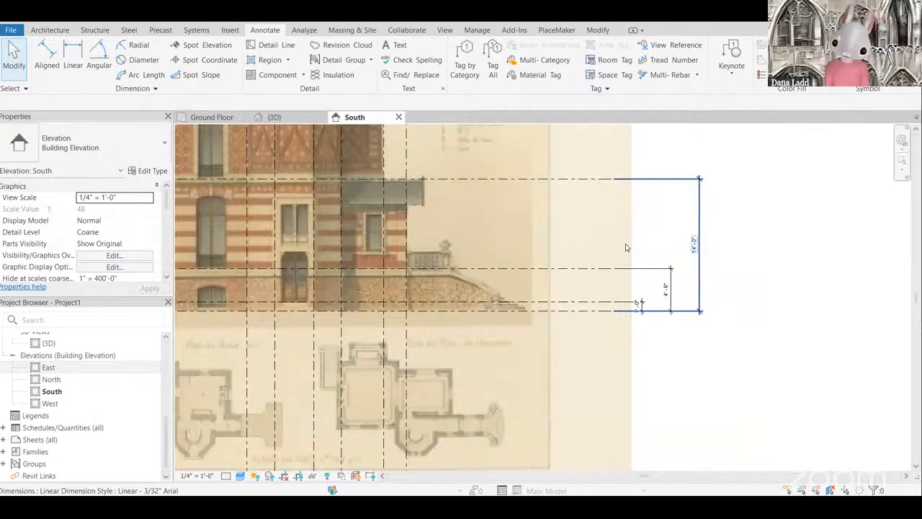
pyautogui.scroll(-3, 627, 288)
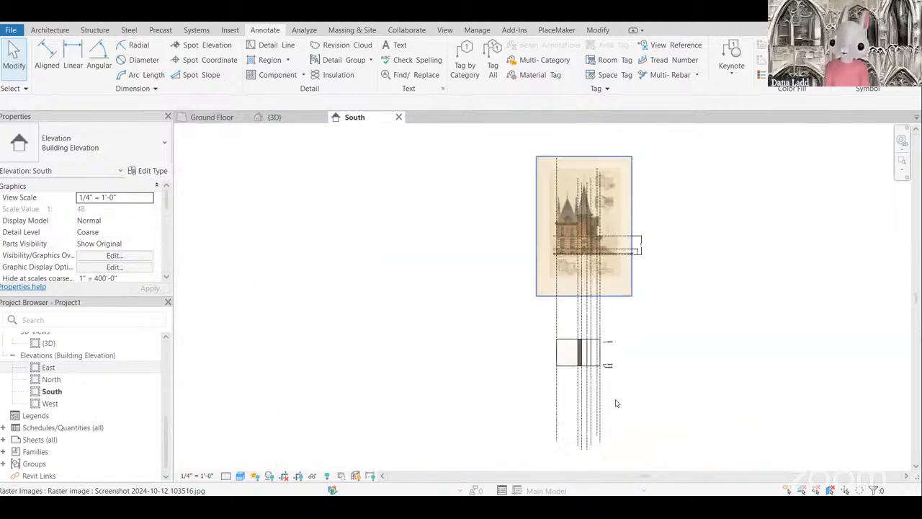
pyautogui.scroll(5, 616, 404)
pyautogui.click(643, 184)
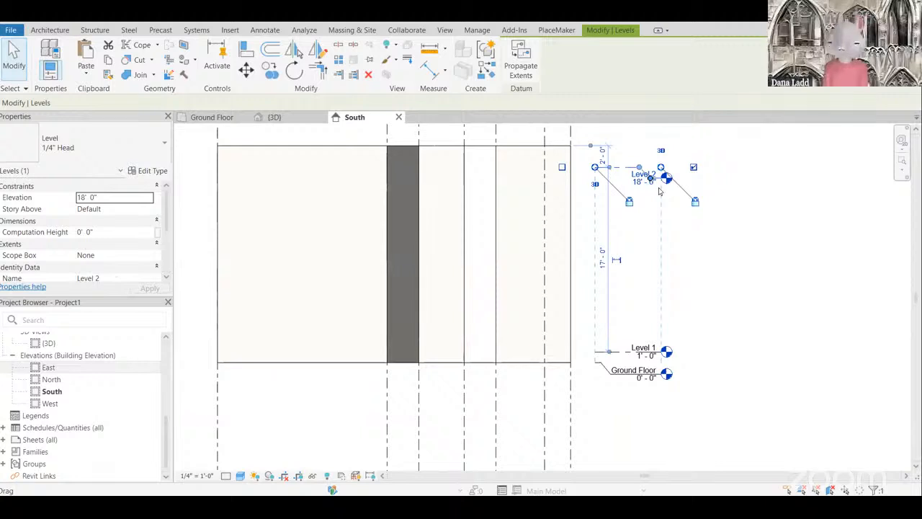
pyautogui.hotkey('ctrl', 'z')
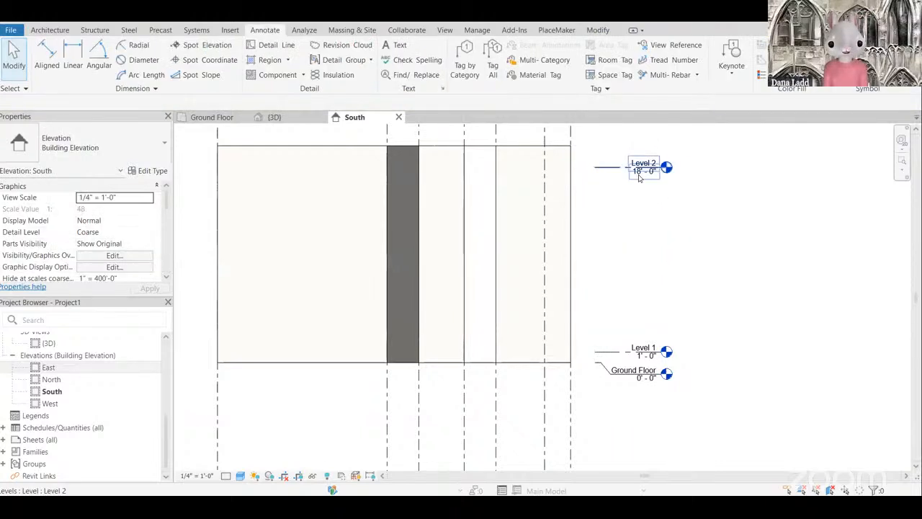
pyautogui.doubleClick(640, 176)
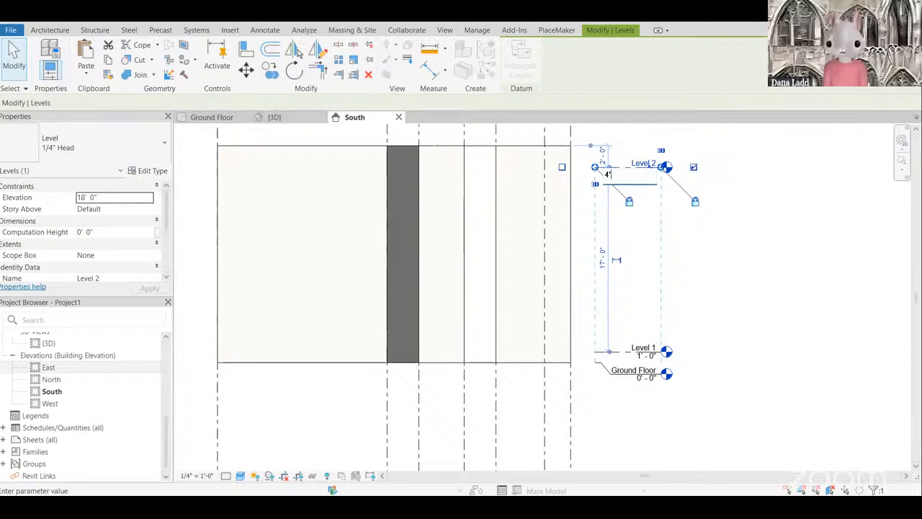
pyautogui.click(719, 263)
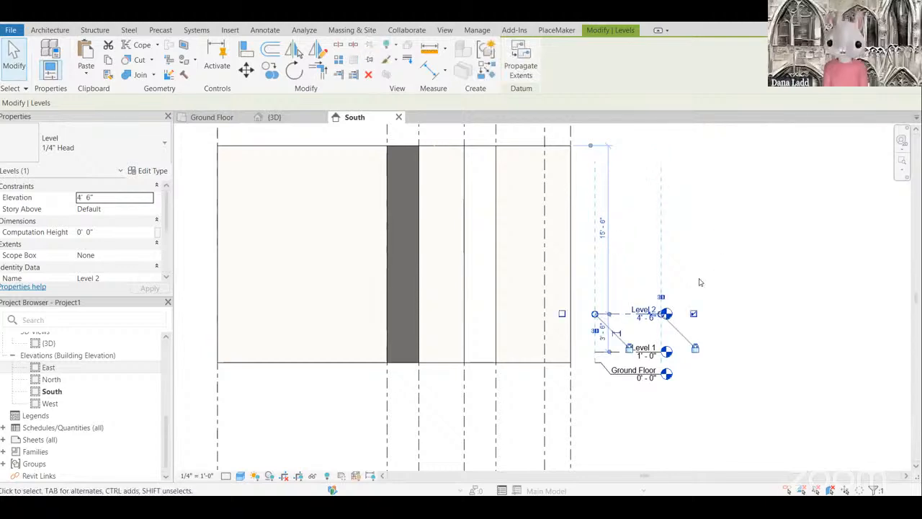
pyautogui.press('Escape')
# Step: Place a new level above Level 2 at about 12' 6", aligning its head with the existing level heads
pyautogui.scroll(-6, 655, 358)
pyautogui.scroll(8, 664, 207)
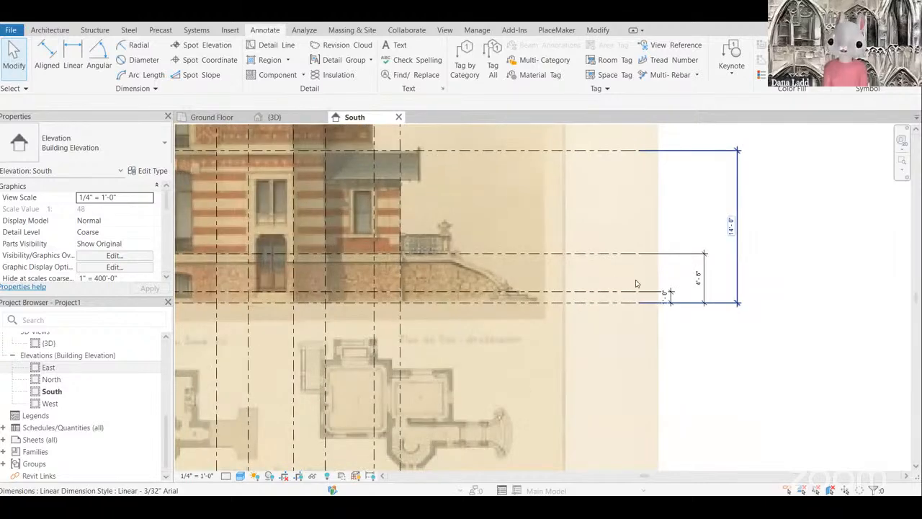
pyautogui.scroll(-2, 632, 291)
pyautogui.scroll(3, 719, 261)
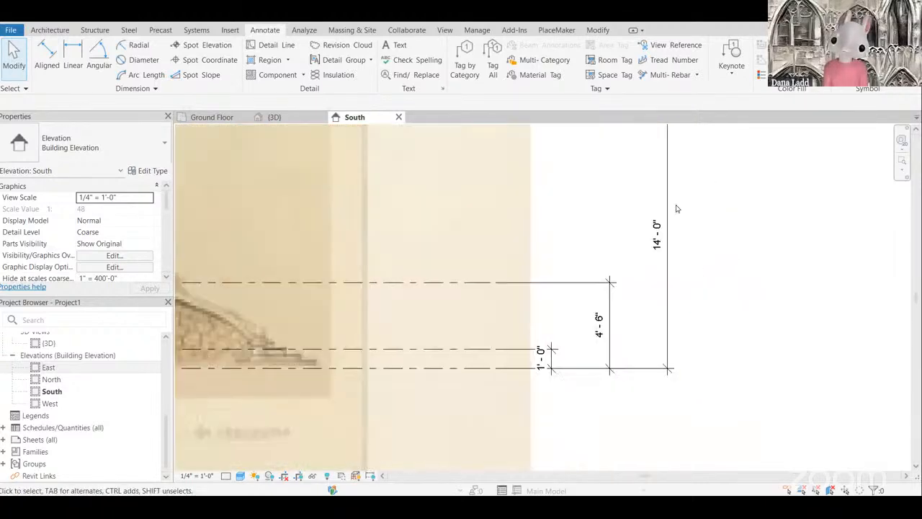
pyautogui.scroll(-8, 667, 188)
pyautogui.scroll(6, 620, 323)
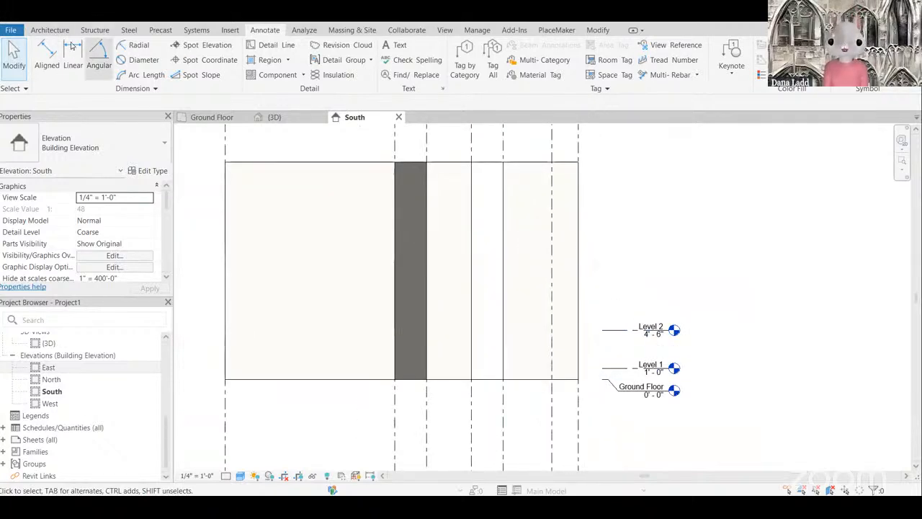
pyautogui.click(46, 30)
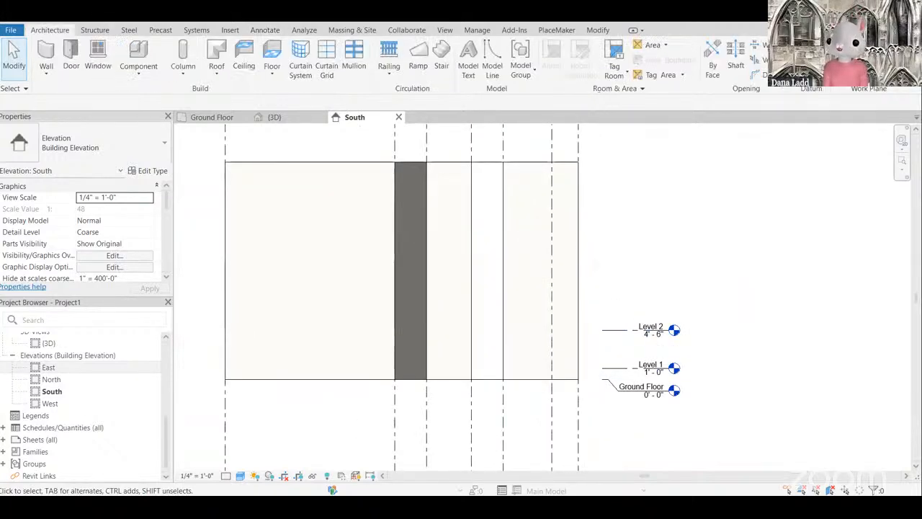
pyautogui.press('l')
pyautogui.press('l')
pyautogui.click(615, 243)
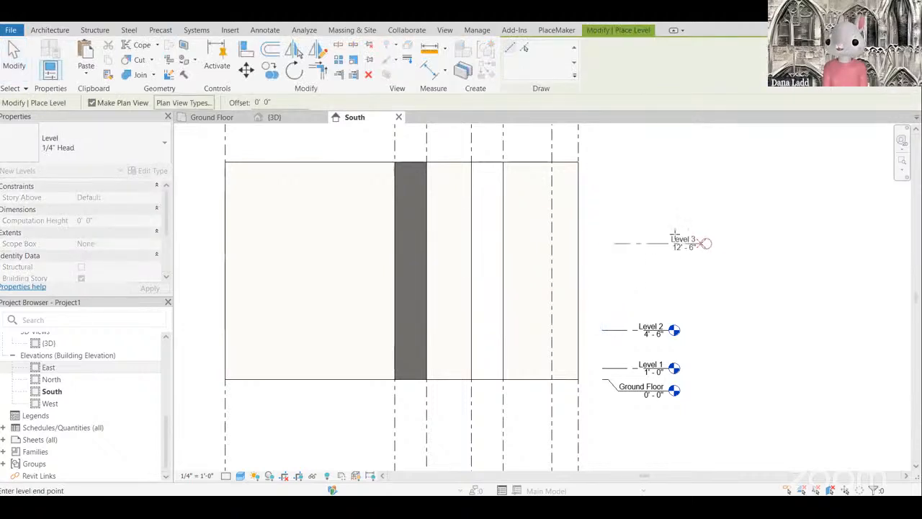
pyautogui.scroll(2, 652, 273)
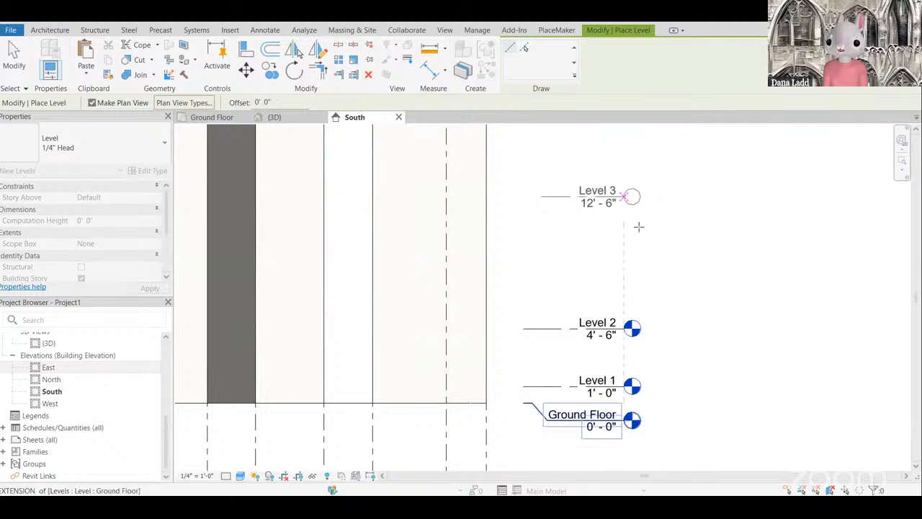
pyautogui.click(671, 243)
pyautogui.scroll(-3, 688, 296)
pyautogui.press('Escape')
pyautogui.press('Escape')
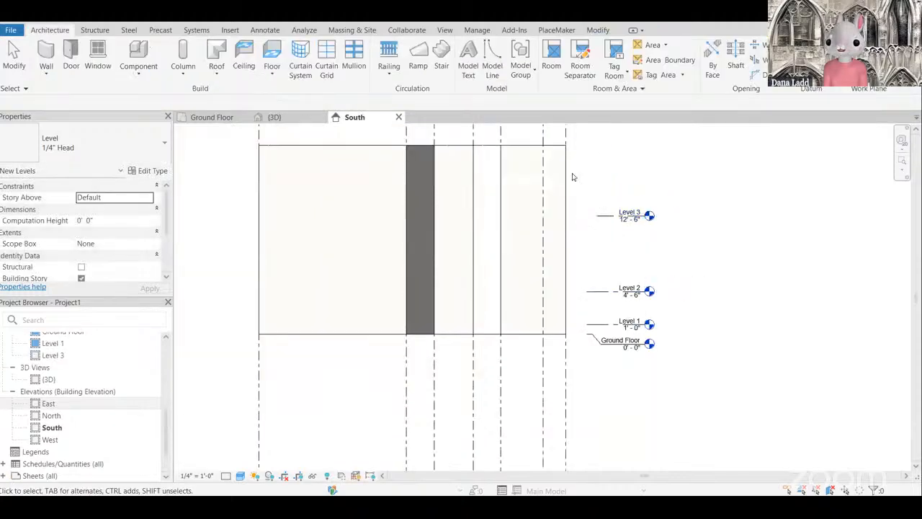
# Step: Copy Level 2 upward to create a level at 8' 6", between Level 2 and Level 3
pyautogui.scroll(3, 565, 181)
pyautogui.scroll(1, 705, 286)
pyautogui.click(695, 291)
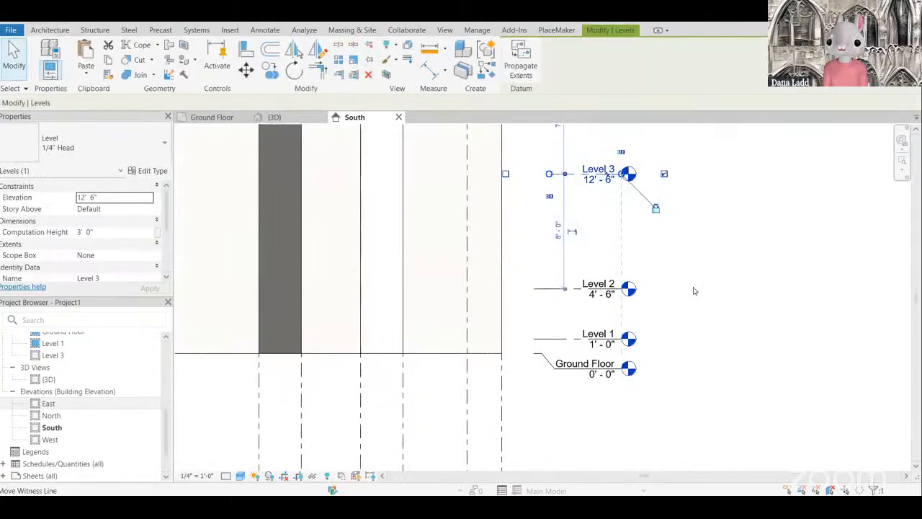
pyautogui.press('Escape')
pyautogui.click(733, 312)
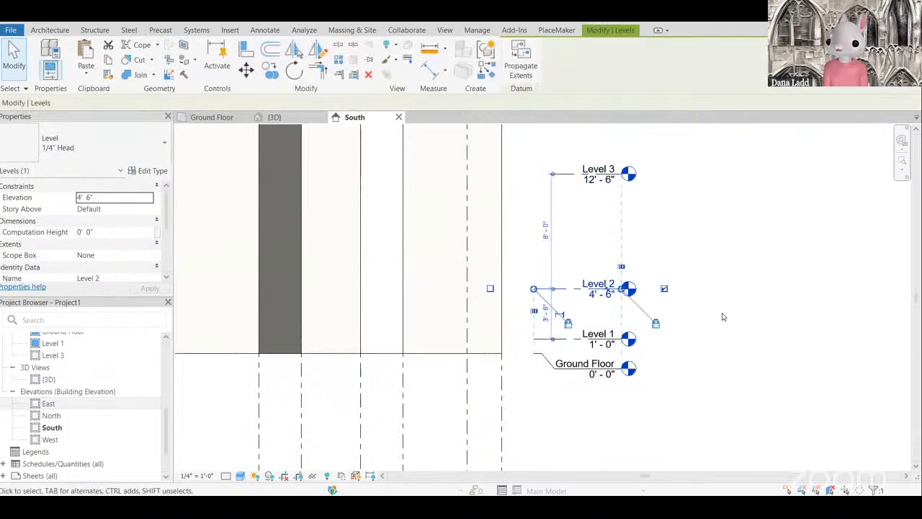
pyautogui.press('Escape')
pyautogui.scroll(1, 684, 274)
pyautogui.click(566, 291)
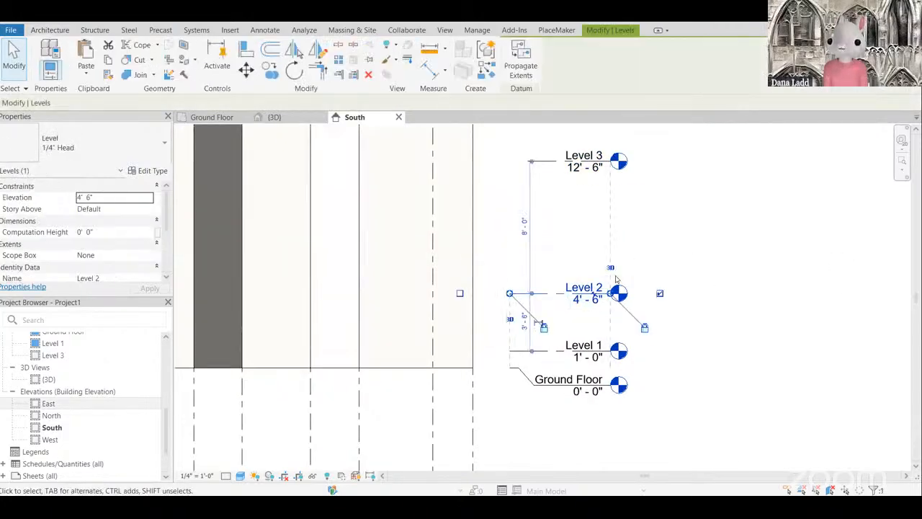
pyautogui.press('Escape')
pyautogui.click(564, 289)
pyautogui.hotkey('ctrl', 'v')
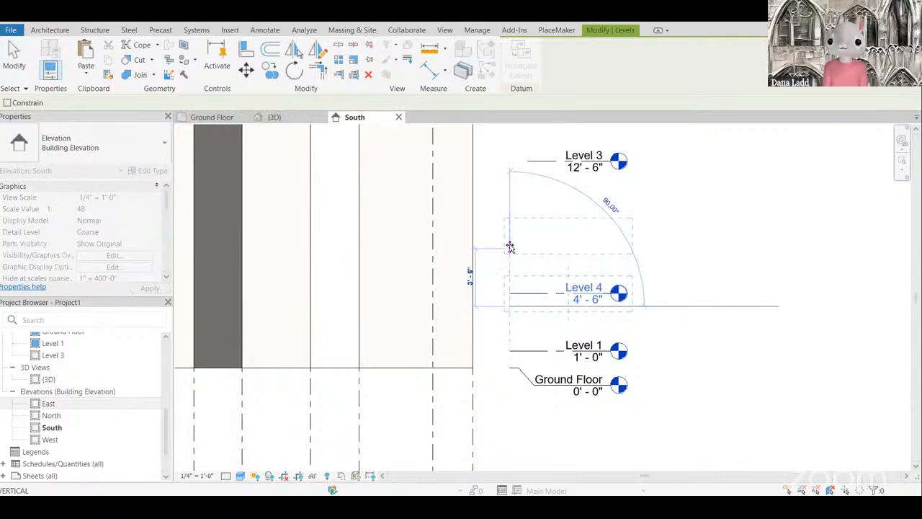
pyautogui.click(657, 223)
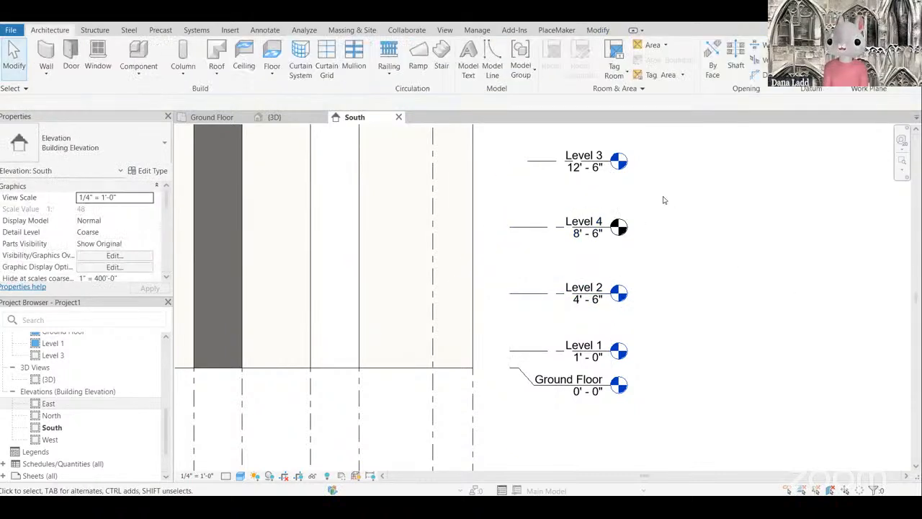
# Step: Open the plan view linked to the Level 2 head and return to the South elevation
pyautogui.scroll(3, 665, 200)
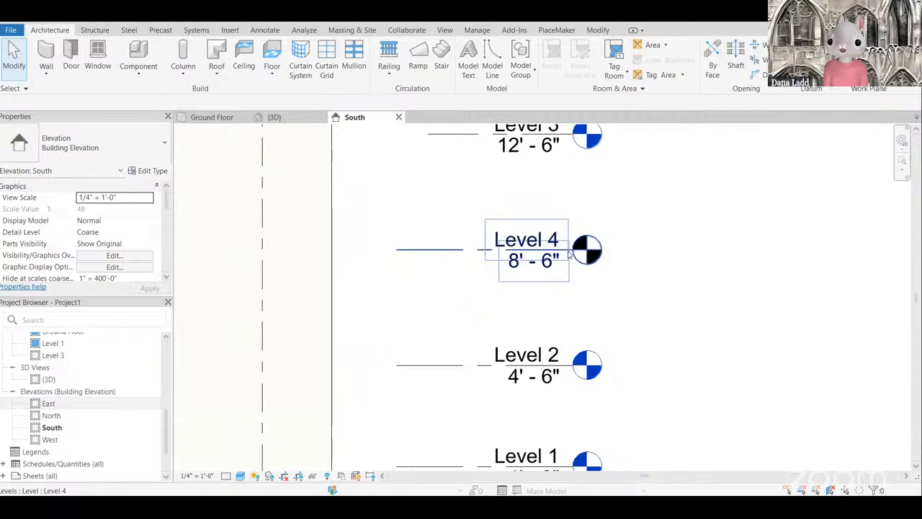
pyautogui.scroll(-3, 571, 256)
pyautogui.doubleClick(578, 326)
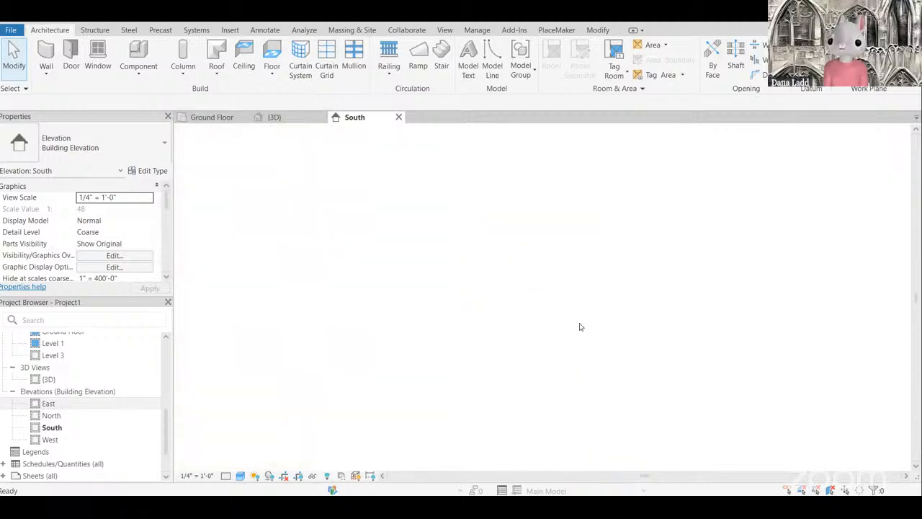
pyautogui.scroll(1, 582, 247)
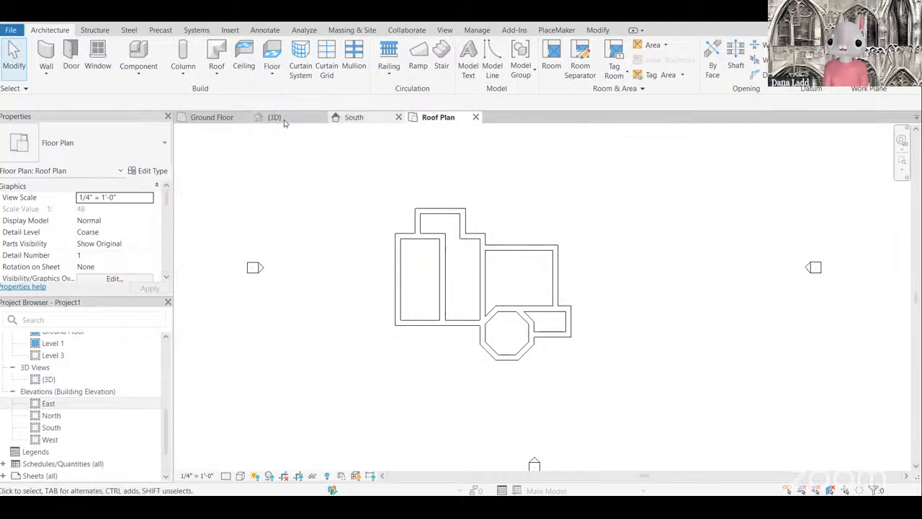
pyautogui.click(353, 117)
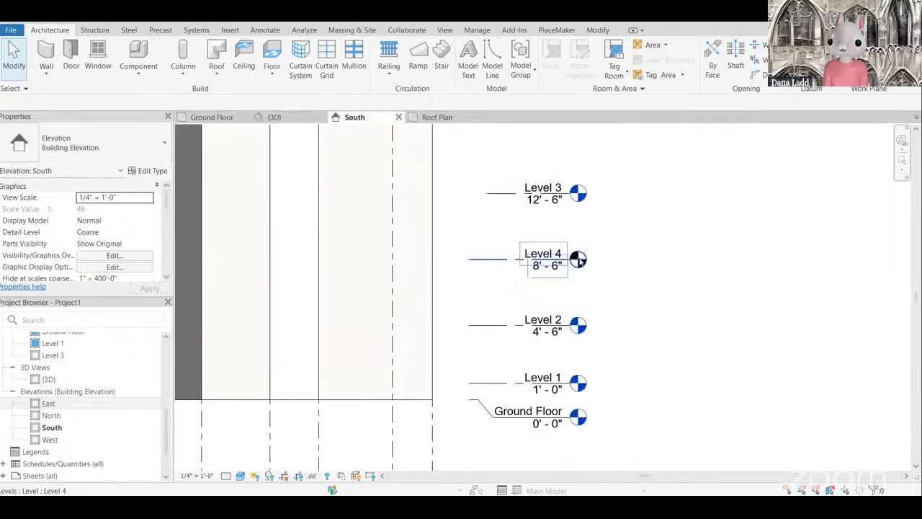
# Step: Inspect the copied level with the black head and undo the copy
pyautogui.click(569, 258)
pyautogui.click(639, 269)
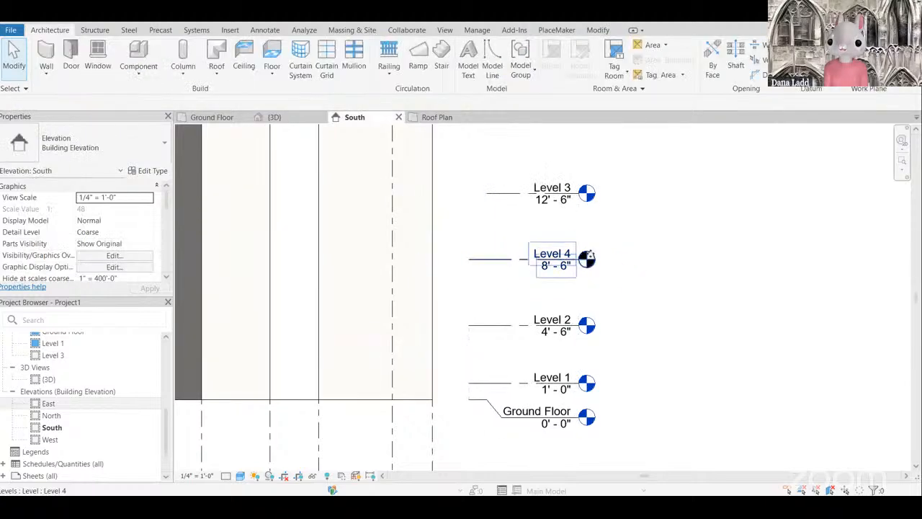
pyautogui.click(585, 255)
pyautogui.scroll(-3, 717, 271)
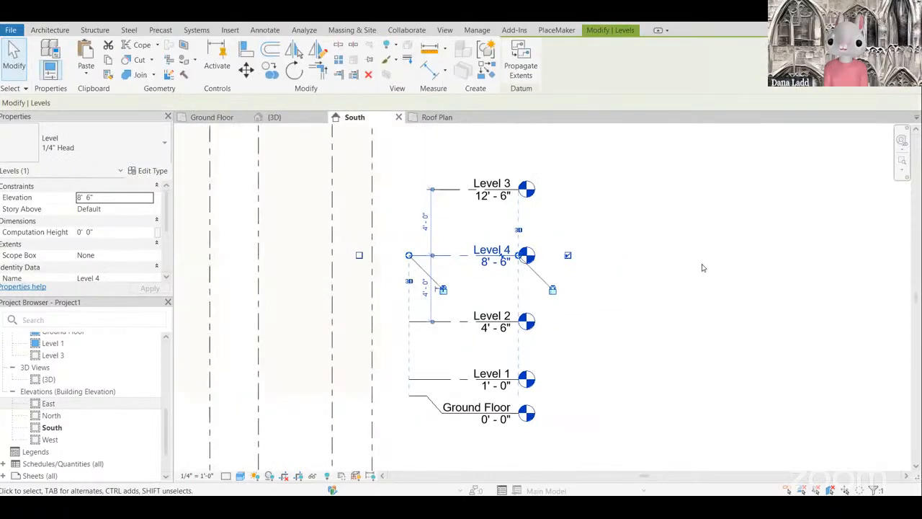
pyautogui.click(700, 270)
pyautogui.scroll(2, 699, 271)
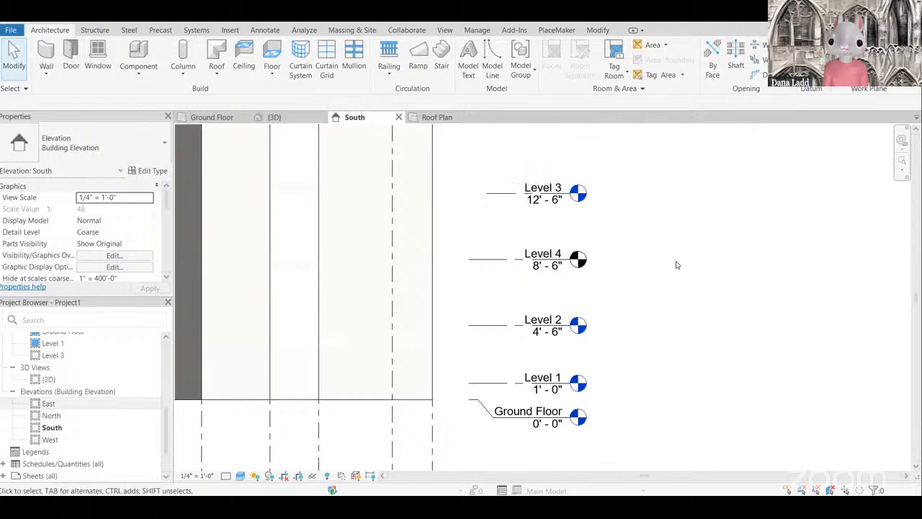
pyautogui.scroll(-3, 670, 258)
pyautogui.scroll(2, 638, 293)
pyautogui.hotkey('ctrl', 'z')
pyautogui.scroll(-1, 512, 278)
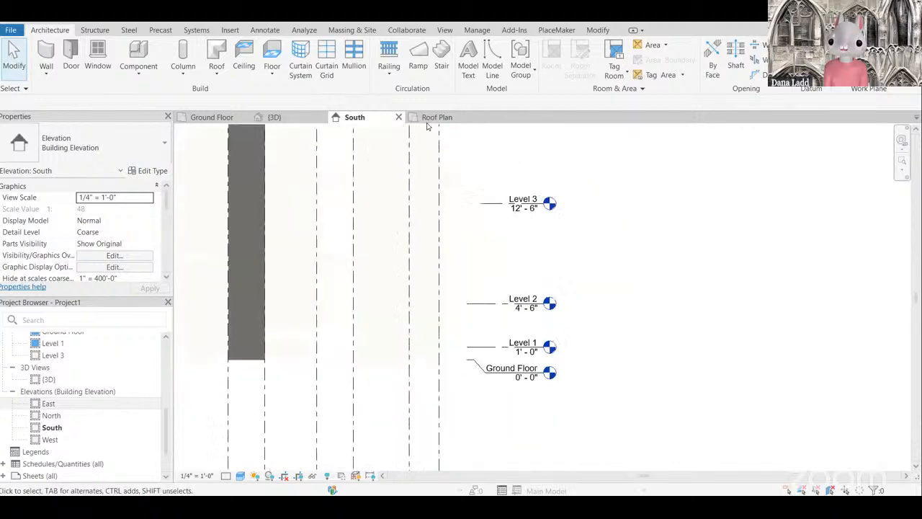
# Step: Check the floor height dimensions on the scanned facade and set the Level 3 elevation to 14' 0"
pyautogui.moveTo(492, 207); pyautogui.dragTo(509, 200, button='middle')
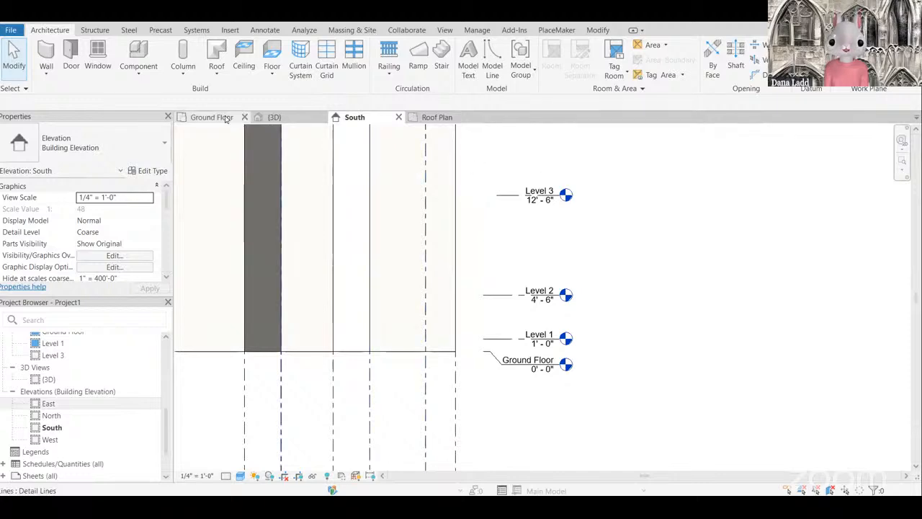
pyautogui.scroll(-1, 603, 311)
pyautogui.scroll(-3, 473, 358)
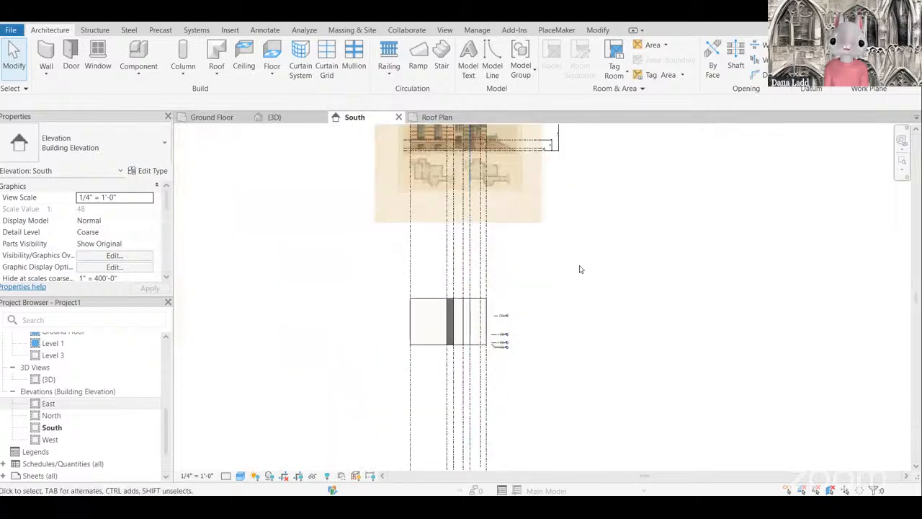
pyautogui.scroll(2, 559, 189)
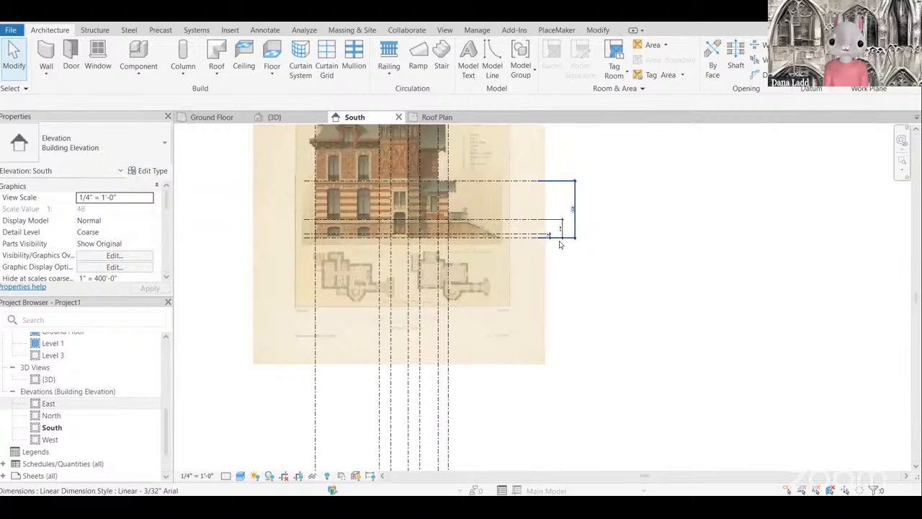
pyautogui.scroll(3, 603, 228)
pyautogui.scroll(-5, 604, 178)
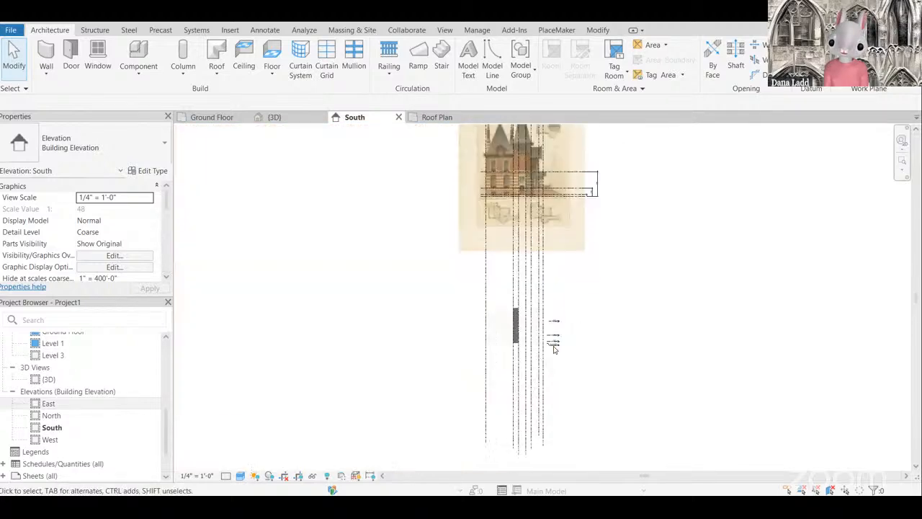
pyautogui.scroll(5, 554, 349)
pyautogui.doubleClick(537, 286)
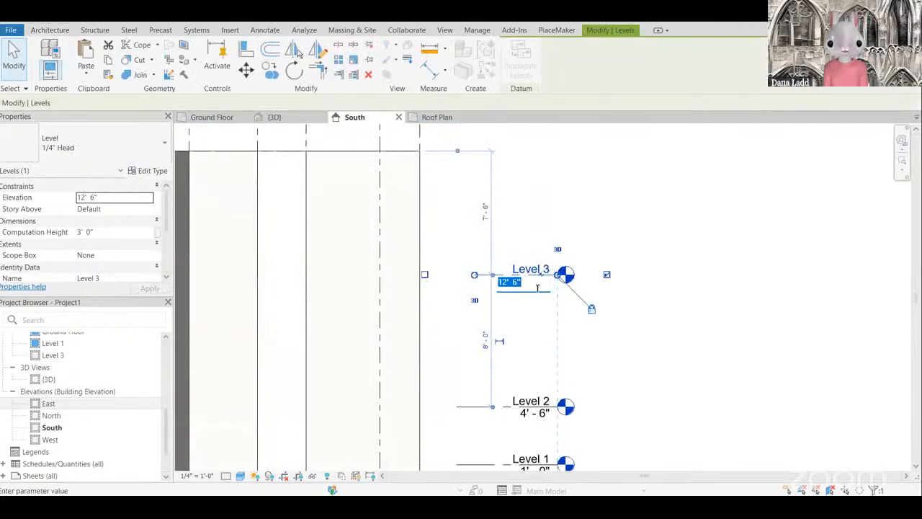
pyautogui.click(685, 351)
pyautogui.click(520, 230)
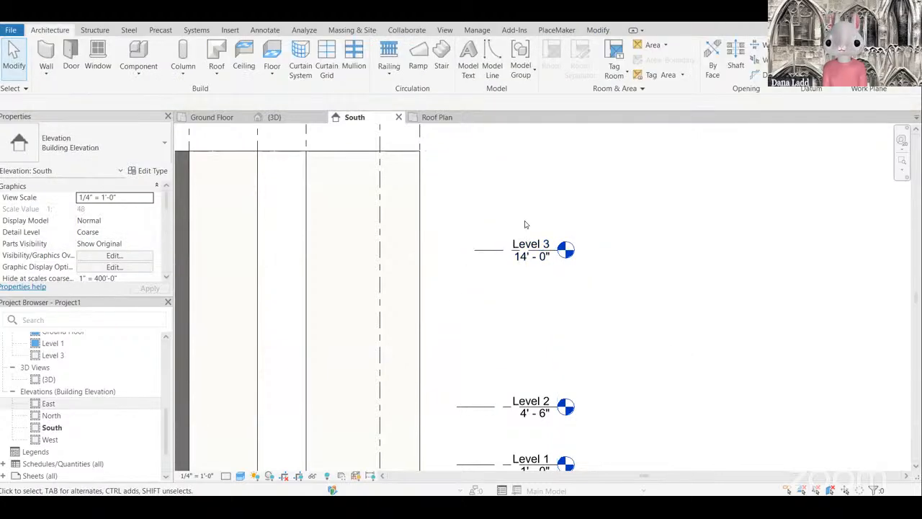
# Step: Extend the Level 3 line so its free end aligns with the ends of the level lines below
pyautogui.scroll(-4, 520, 229)
pyautogui.scroll(2, 548, 208)
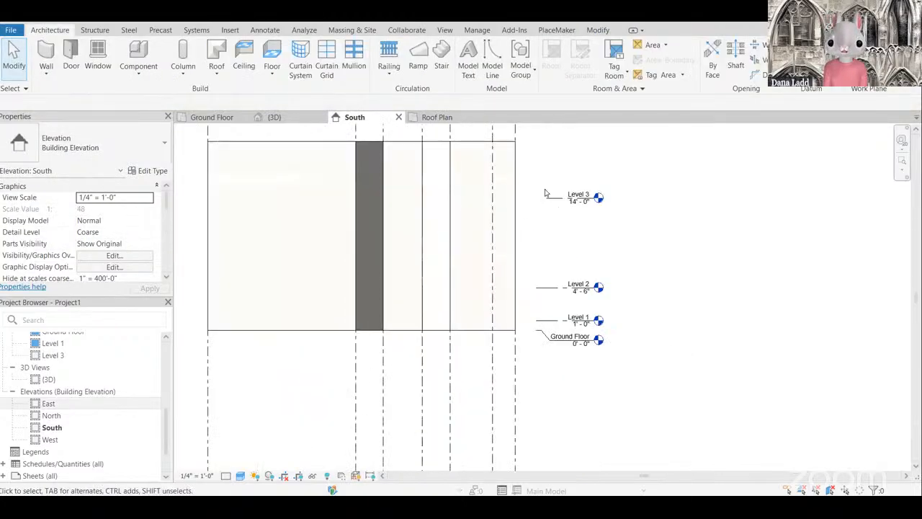
pyautogui.scroll(1, 546, 193)
pyautogui.click(541, 189)
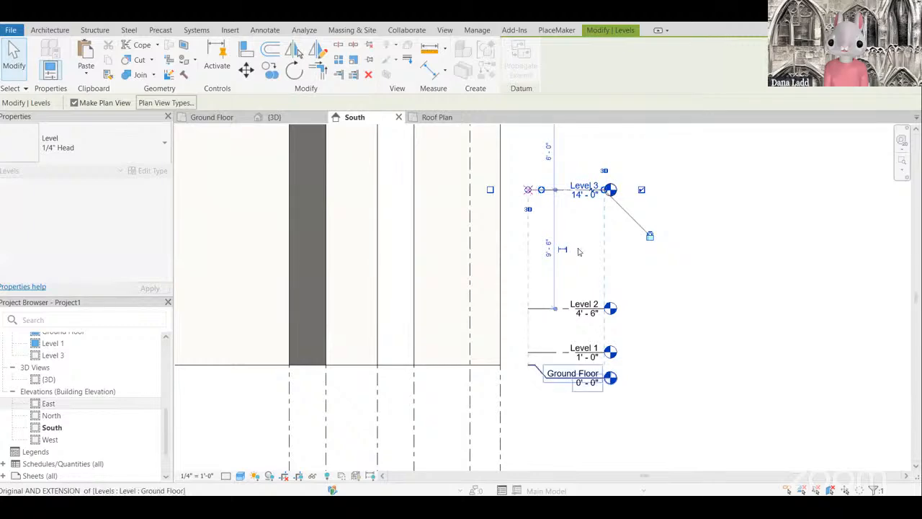
pyautogui.click(672, 316)
# Step: Copy the 14'-0" horizontal reference line straight up to the top of the side wing's roof on the scanned facade
pyautogui.scroll(-3, 677, 314)
pyautogui.scroll(2, 667, 321)
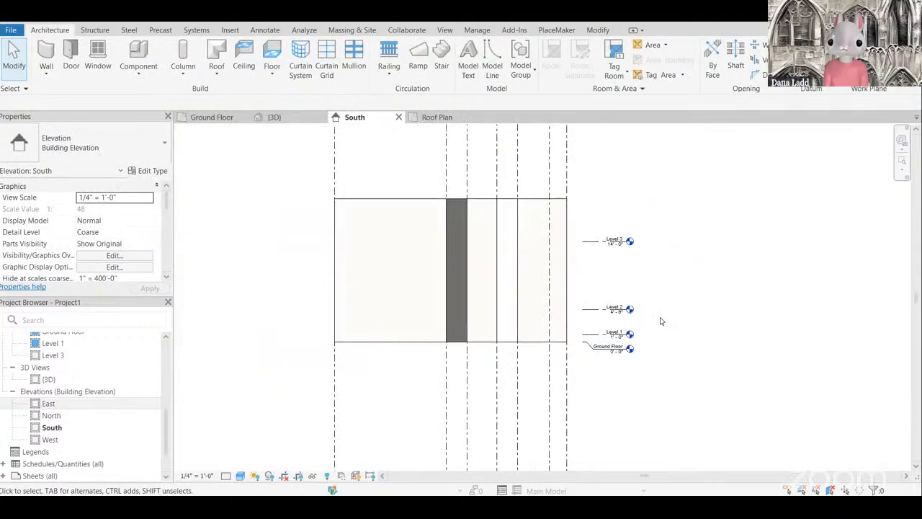
pyautogui.scroll(-1, 657, 324)
pyautogui.scroll(-4, 603, 356)
pyautogui.scroll(5, 602, 191)
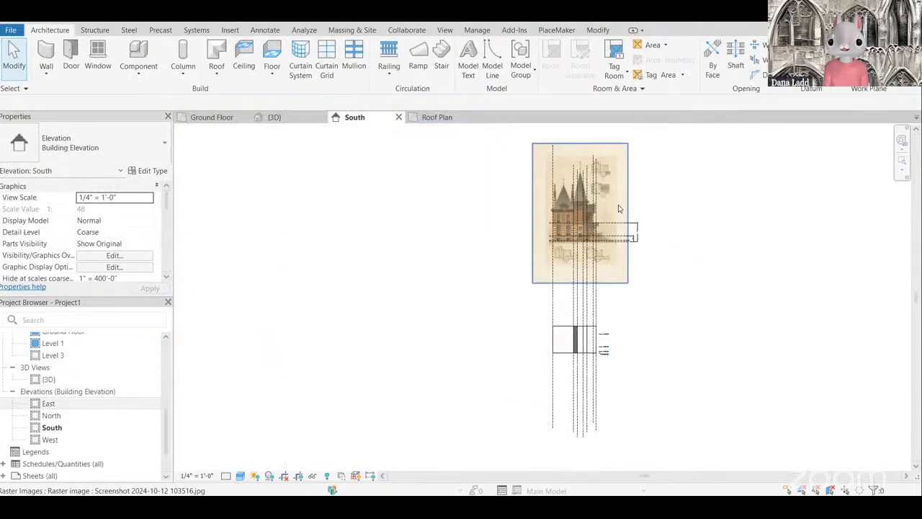
pyautogui.click(508, 288)
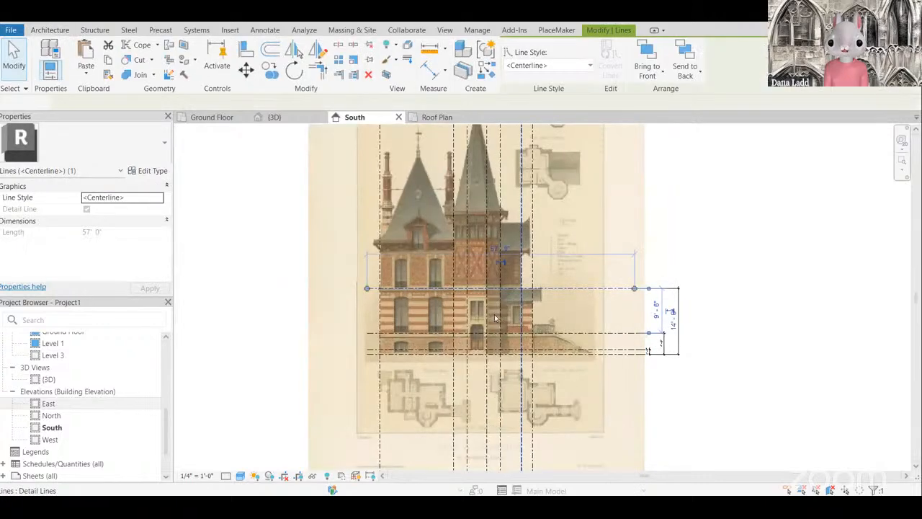
pyautogui.scroll(2, 475, 296)
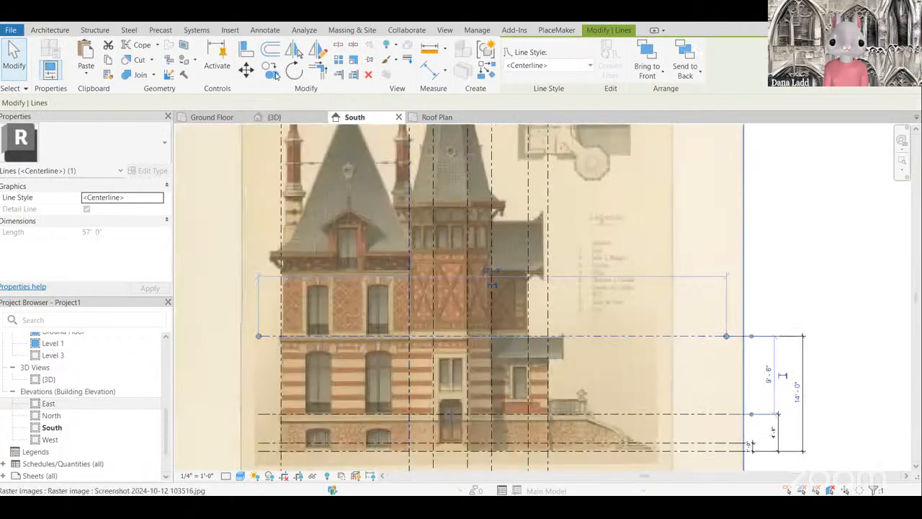
pyautogui.click(271, 70)
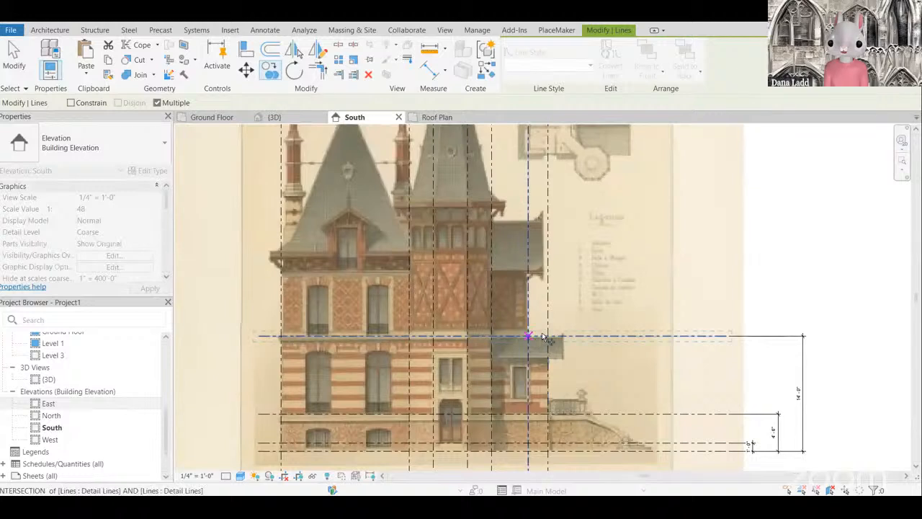
pyautogui.click(537, 335)
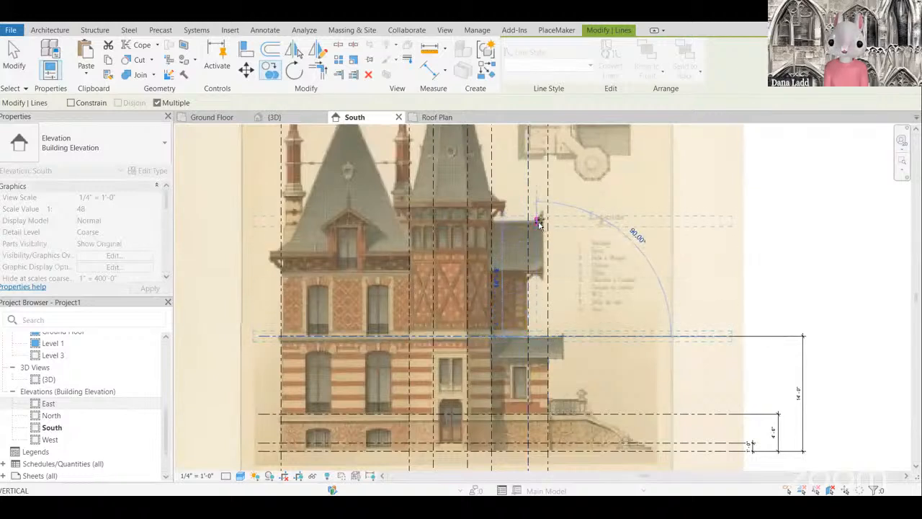
pyautogui.click(538, 221)
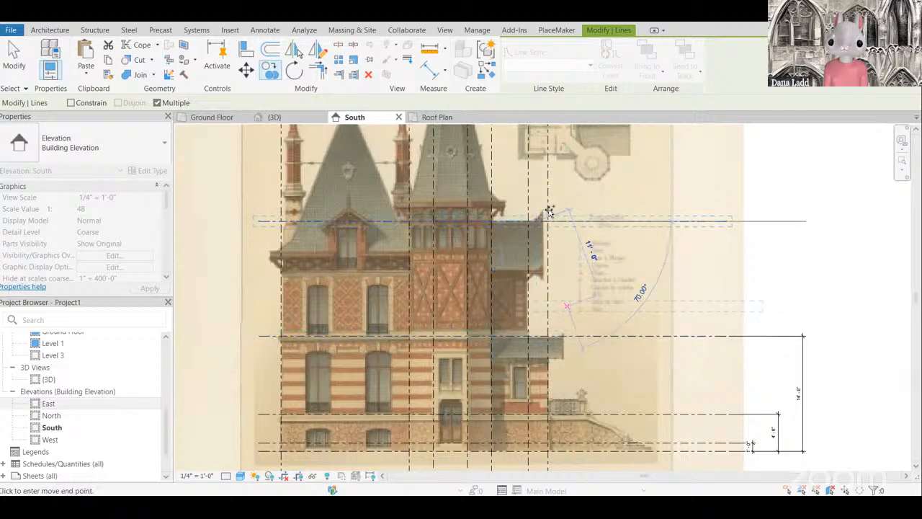
# Step: Place two more copies of the reference line, at the main roof's peak about 13' 6" higher and at the tower roof's peak
pyautogui.scroll(-2, 537, 179)
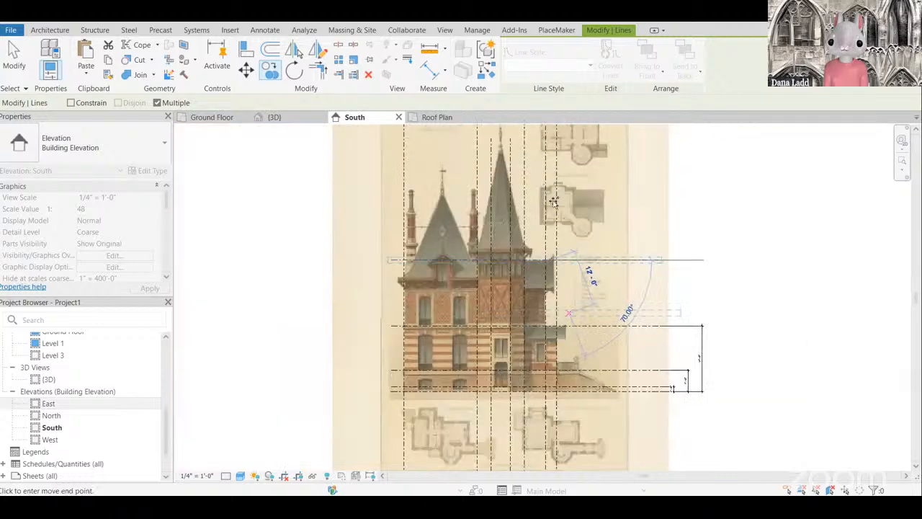
pyautogui.scroll(2, 554, 202)
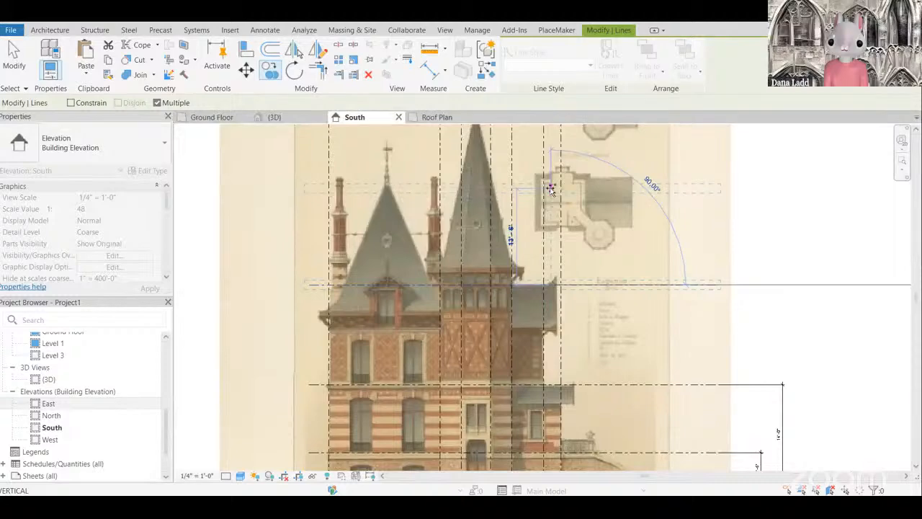
pyautogui.scroll(-2, 551, 188)
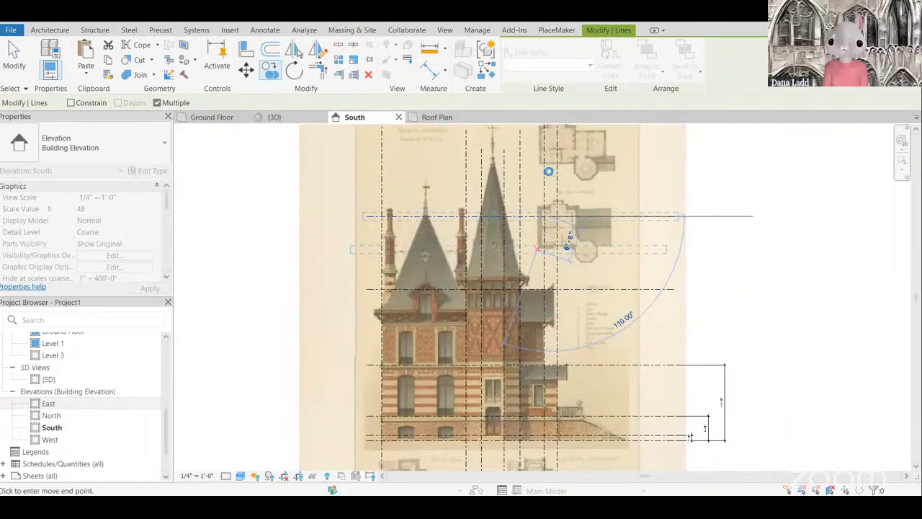
pyautogui.scroll(2, 551, 205)
pyautogui.scroll(-2, 566, 206)
pyautogui.press('Escape')
pyautogui.press('Escape')
# Step: Nudge the main roof peak's reference line up to 13' 9" above the side wing's roof line
pyautogui.scroll(2, 566, 202)
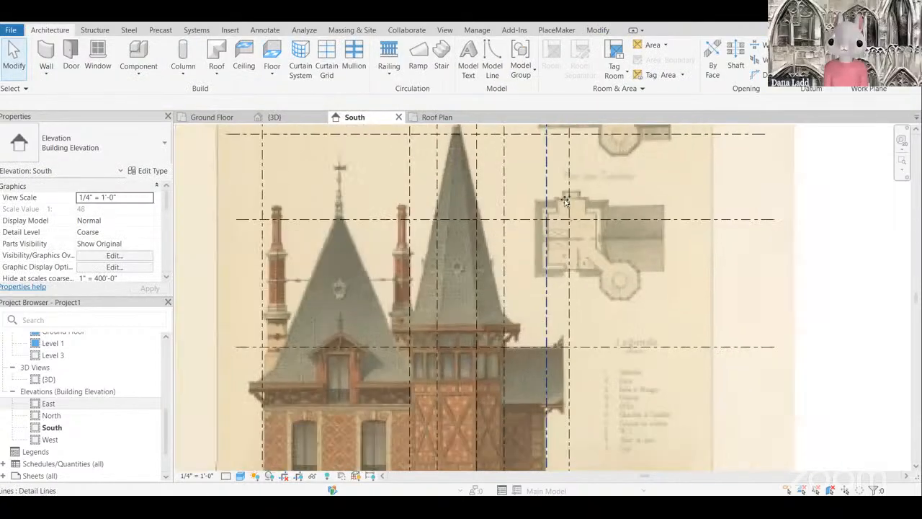
pyautogui.moveTo(583, 219); pyautogui.dragTo(569, 233, button='middle')
pyautogui.click(566, 232)
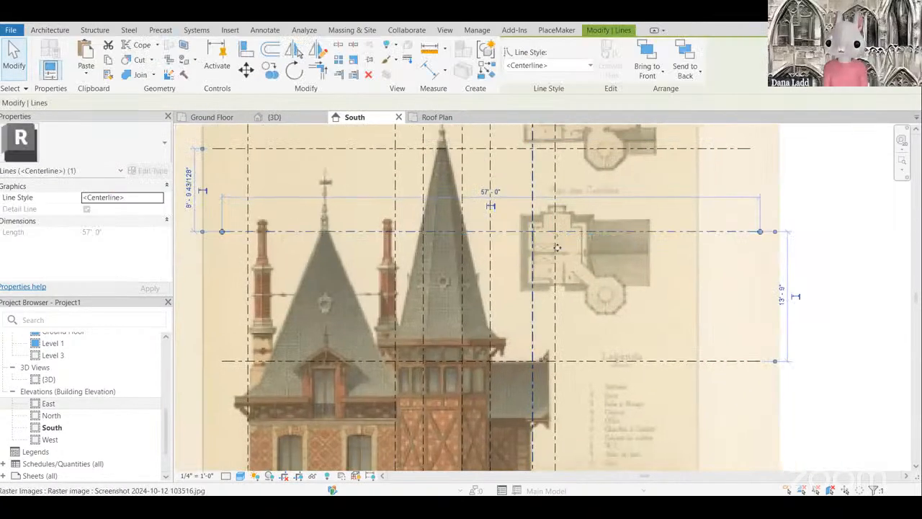
pyautogui.scroll(-3, 644, 274)
pyautogui.press('Escape')
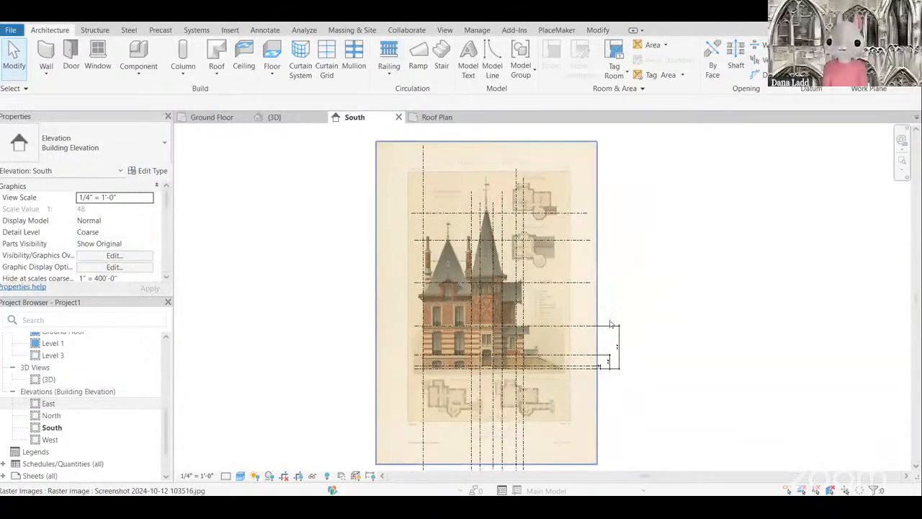
pyautogui.scroll(1, 591, 339)
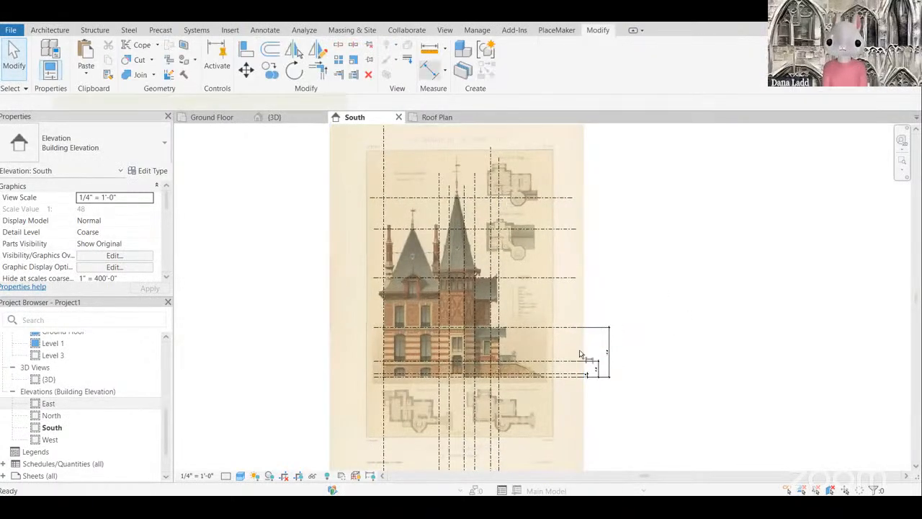
# Step: Dimension the heights of the side wing roof, main roof peak and tower peak reference lines from the ground line, staggered outward
pyautogui.press('d')
pyautogui.press('i')
pyautogui.scroll(2, 555, 395)
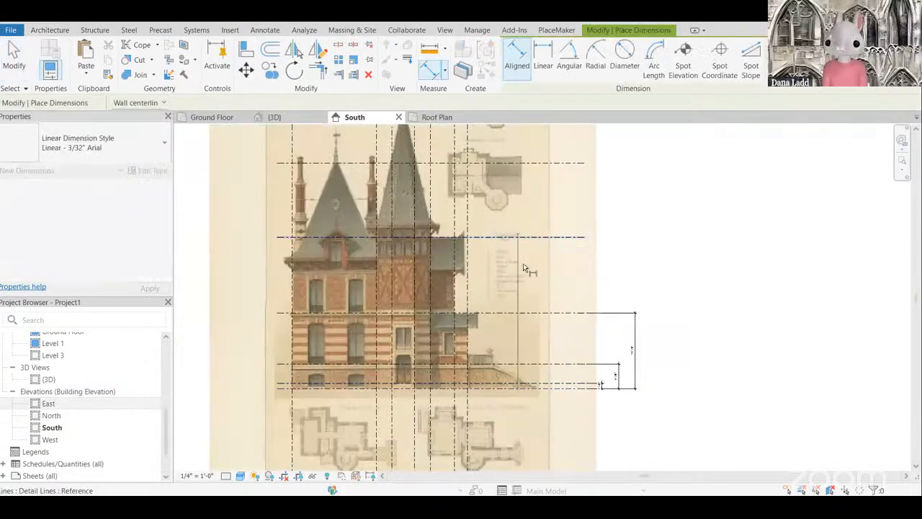
pyautogui.click(666, 270)
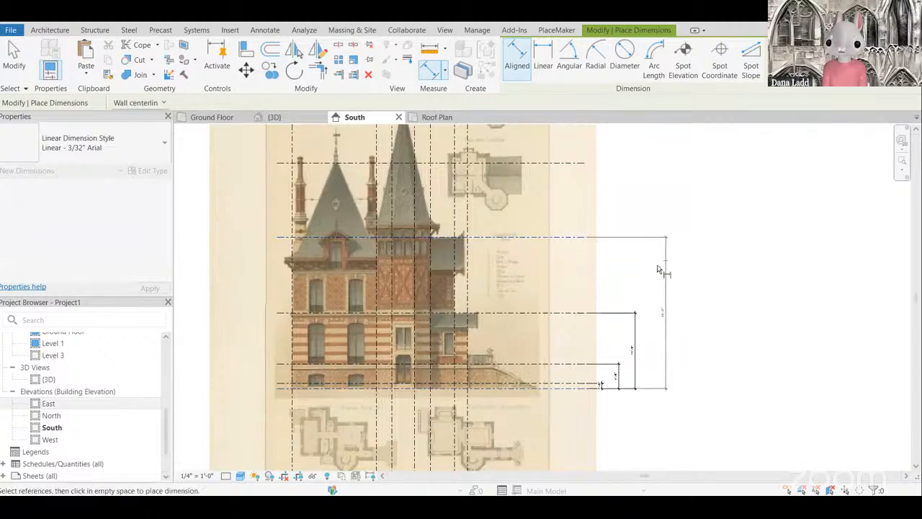
pyautogui.click(657, 269)
pyautogui.click(556, 389)
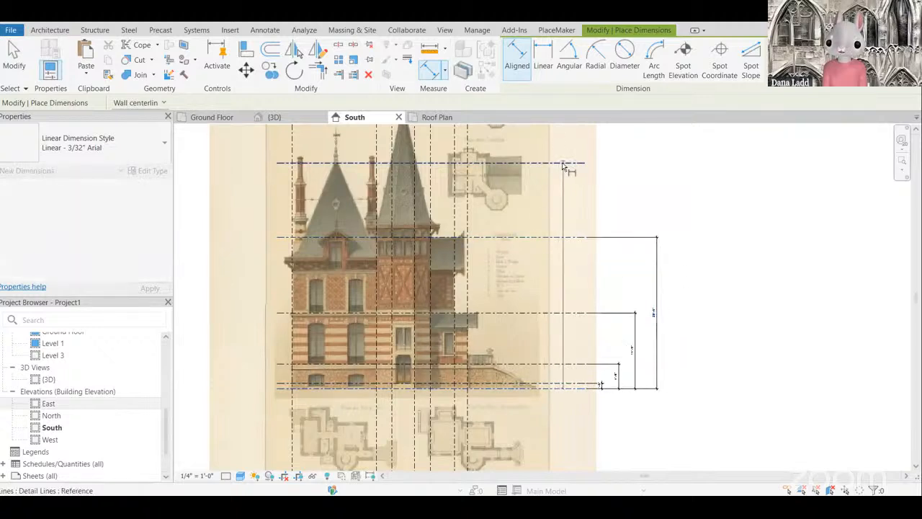
pyautogui.click(565, 164)
pyautogui.click(674, 295)
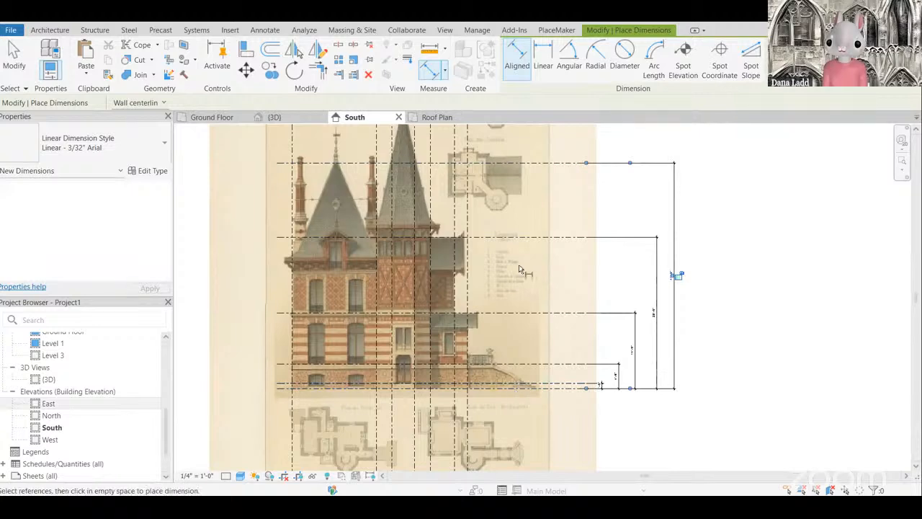
pyautogui.scroll(-1, 519, 270)
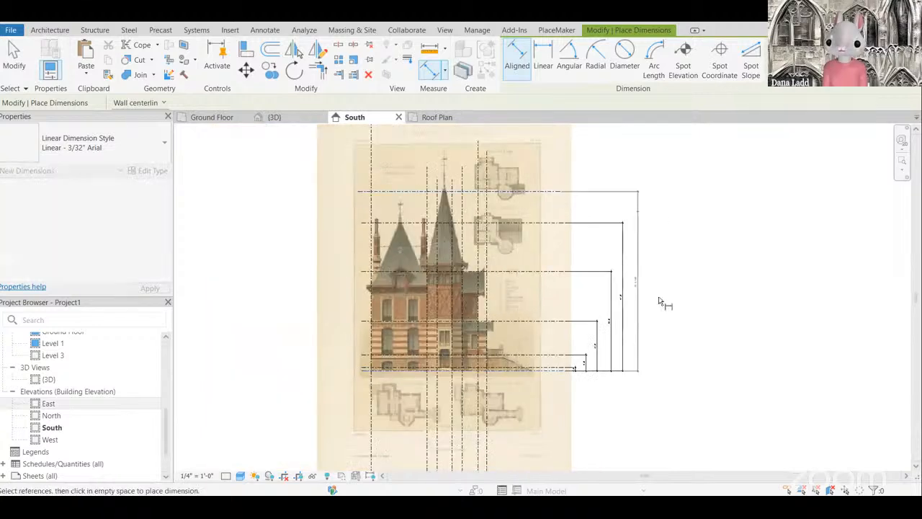
pyautogui.scroll(5, 638, 288)
pyautogui.press('Escape')
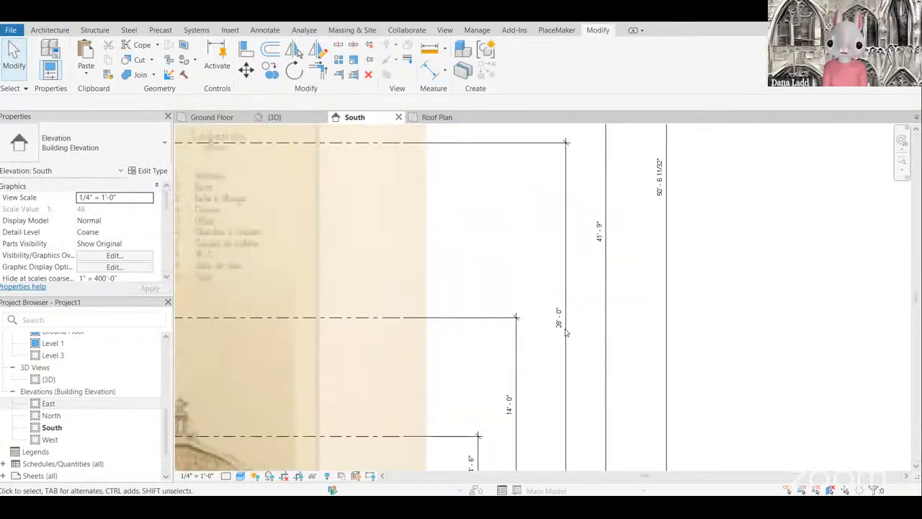
# Step: Try the main roof peak's reference line at a height of 41' 0" above the ground line
pyautogui.scroll(3, 566, 332)
pyautogui.scroll(-4, 599, 336)
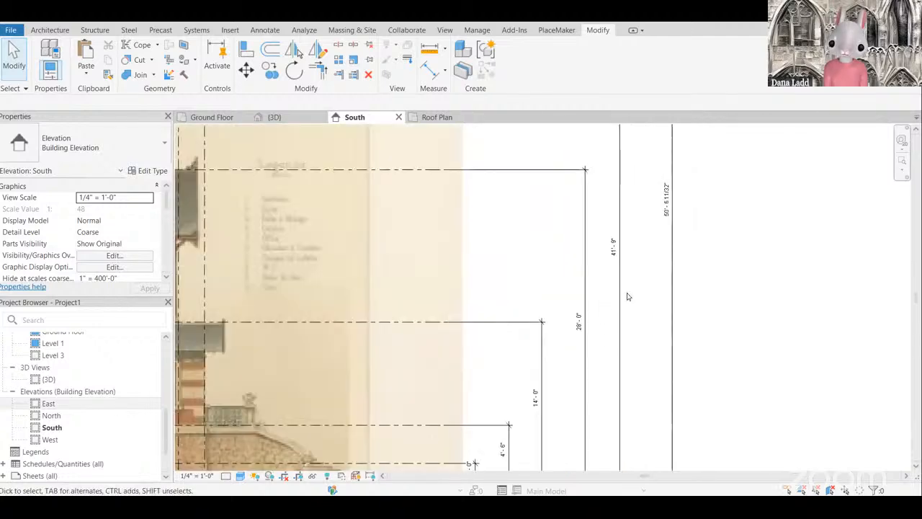
pyautogui.scroll(-1, 627, 296)
pyautogui.scroll(3, 634, 313)
pyautogui.scroll(-4, 627, 303)
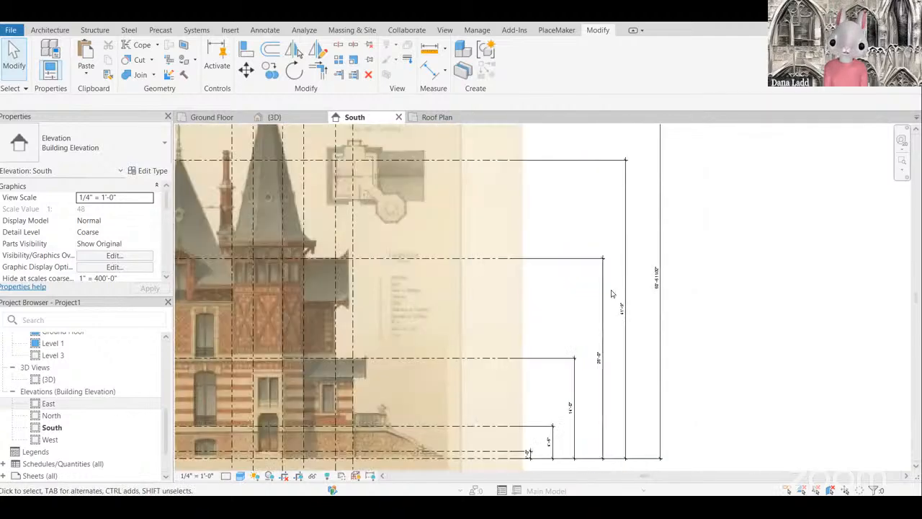
pyautogui.scroll(-3, 612, 293)
pyautogui.scroll(3, 504, 187)
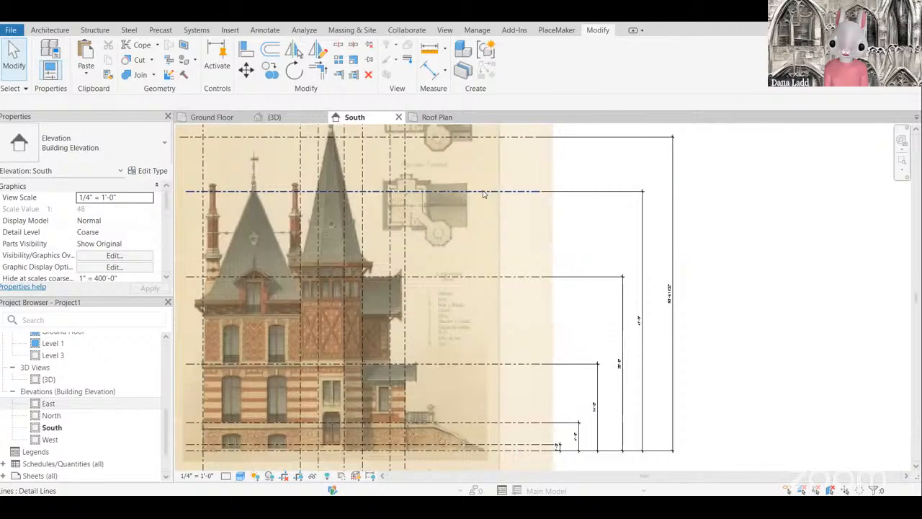
pyautogui.click(486, 192)
pyautogui.scroll(3, 651, 329)
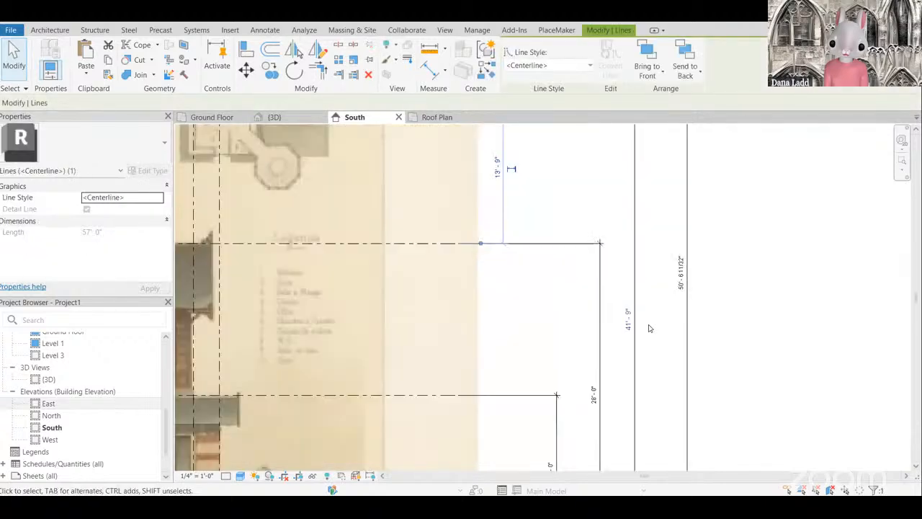
pyautogui.scroll(-1, 667, 329)
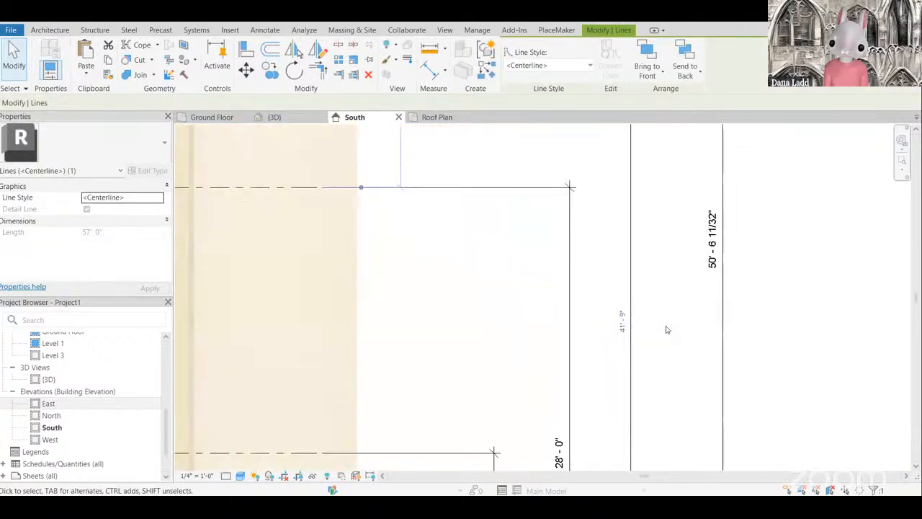
pyautogui.scroll(-2, 665, 327)
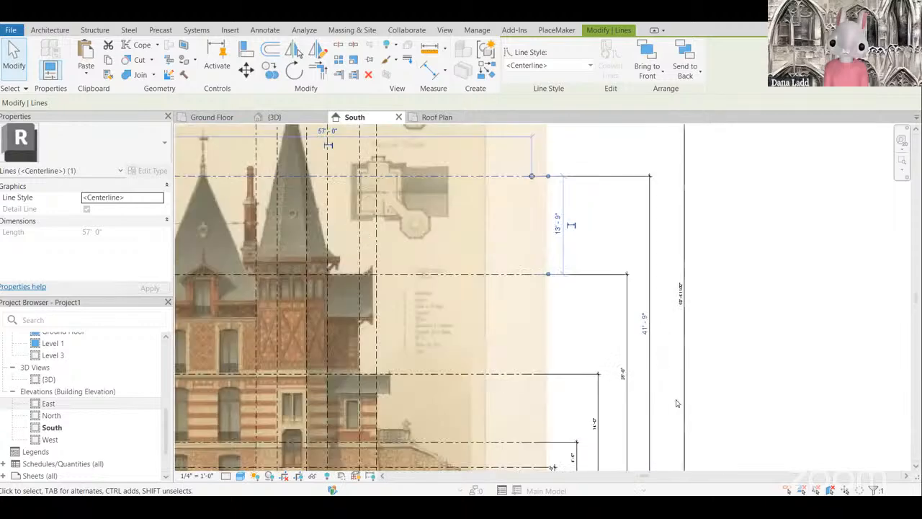
pyautogui.moveTo(555, 359); pyautogui.dragTo(676, 403, button='middle')
pyautogui.scroll(3, 676, 402)
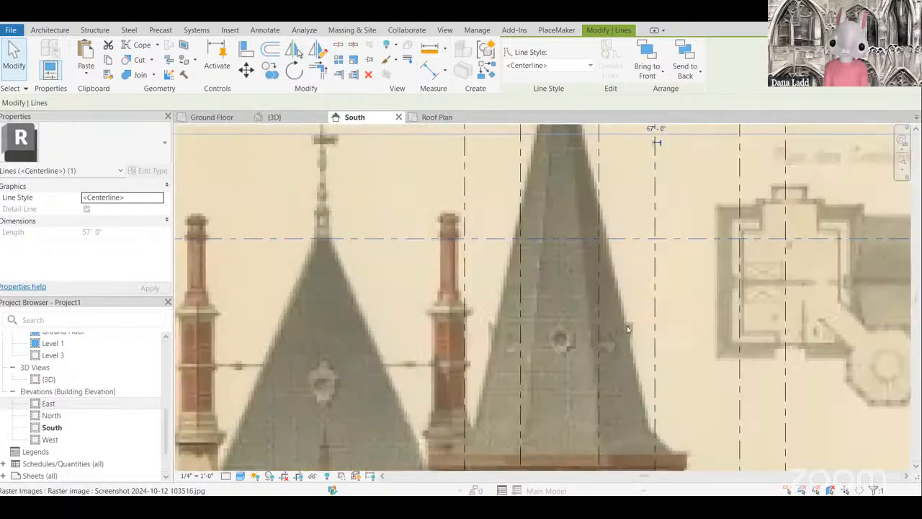
pyautogui.click(631, 327)
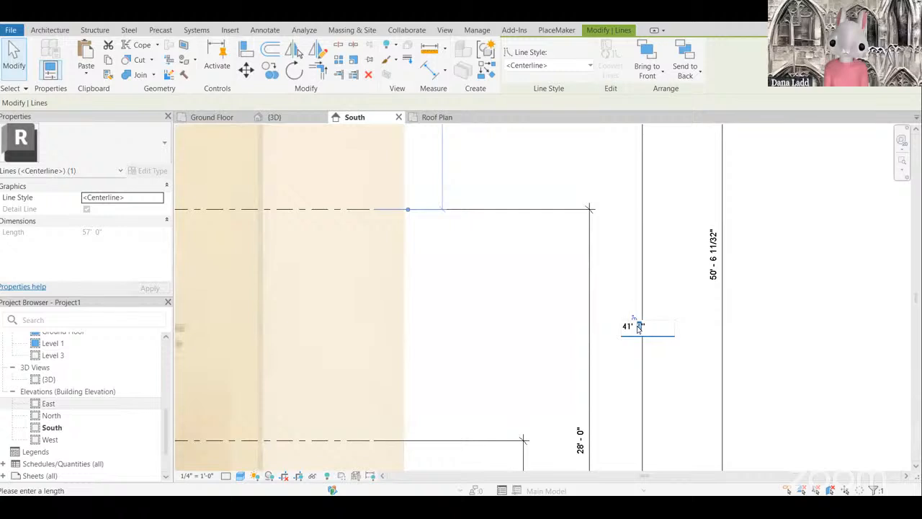
pyautogui.write('0')
pyautogui.press('Return')
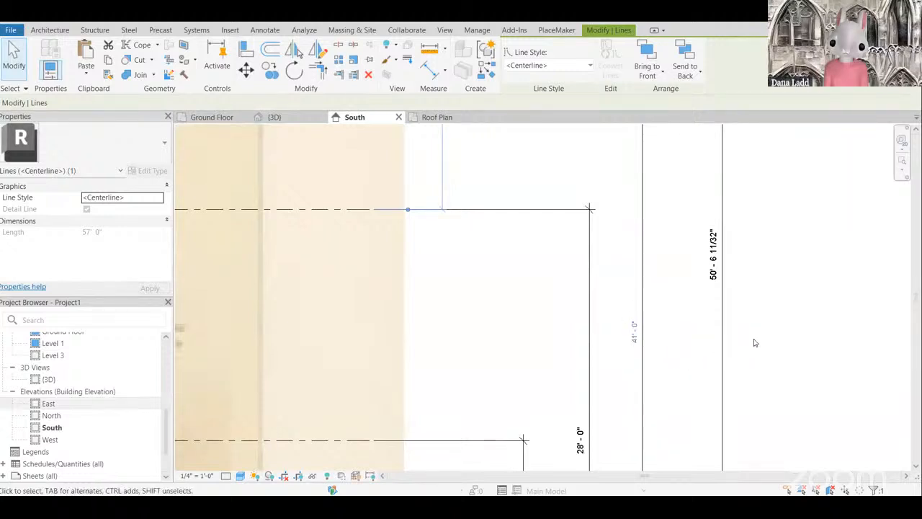
# Step: Restore the main roof peak's reference line to 41' 9" above the ground line
pyautogui.scroll(-5, 736, 347)
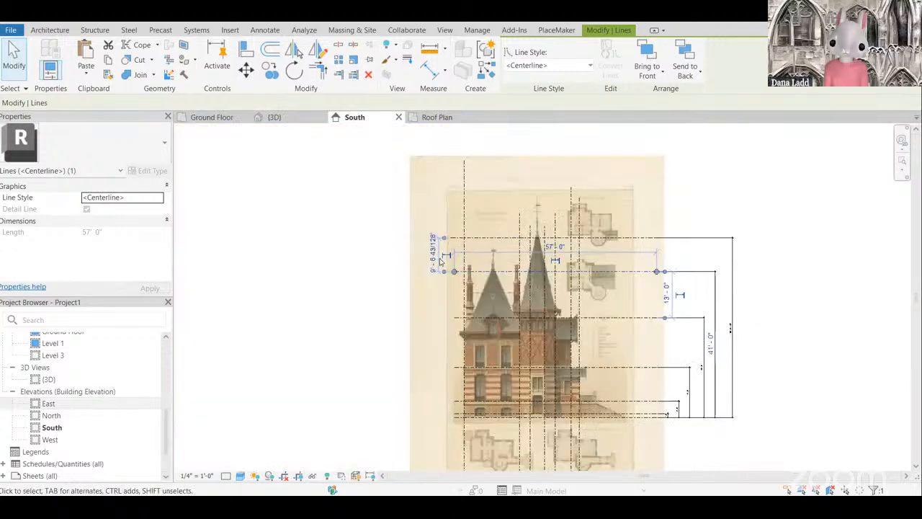
pyautogui.scroll(3, 681, 342)
pyautogui.click(634, 301)
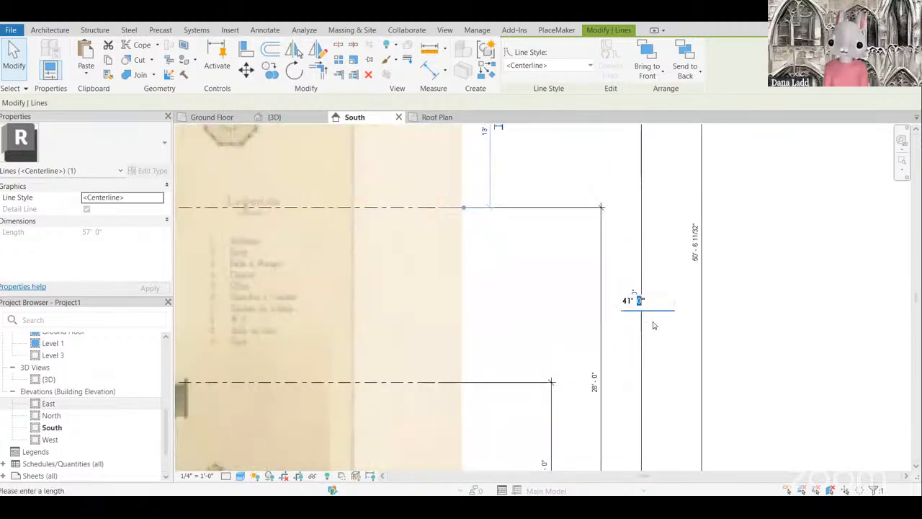
pyautogui.press('Escape')
# Step: Examine the tower peak's reference line against the scanned facade along with its overall height dimension
pyautogui.scroll(-4, 657, 367)
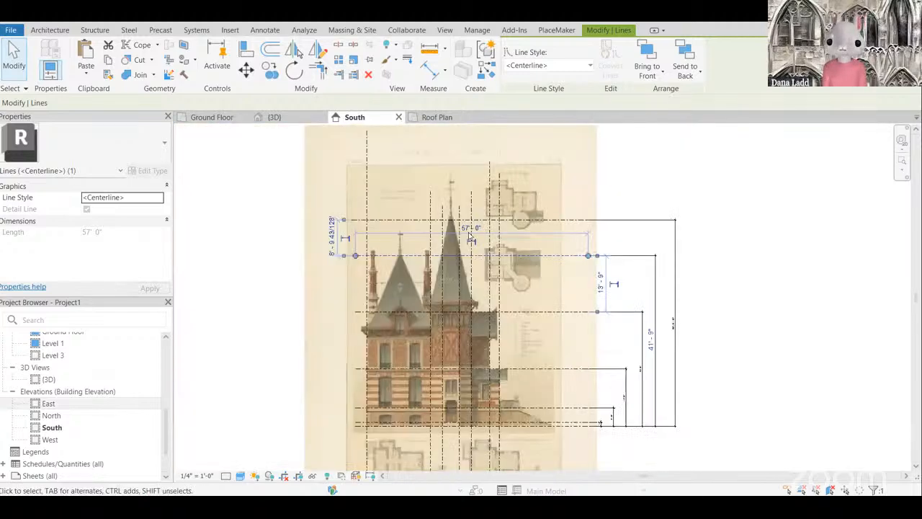
pyautogui.scroll(4, 517, 179)
pyautogui.scroll(-3, 517, 179)
pyautogui.scroll(3, 672, 350)
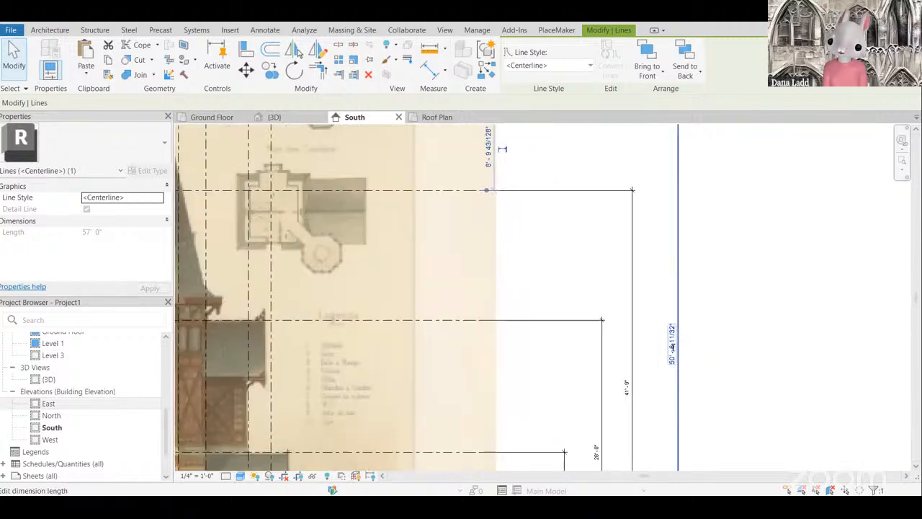
pyautogui.scroll(2, 747, 374)
pyautogui.scroll(-2, 737, 345)
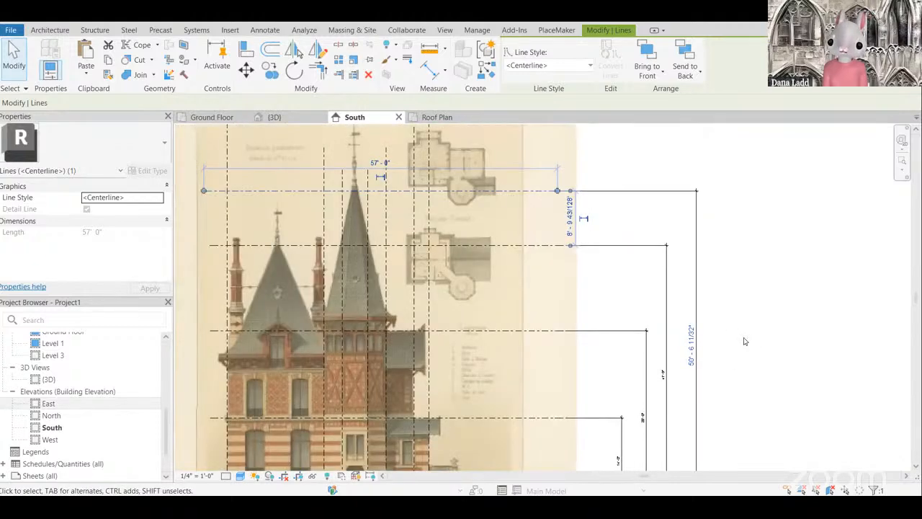
pyautogui.scroll(-1, 655, 306)
pyautogui.scroll(4, 599, 334)
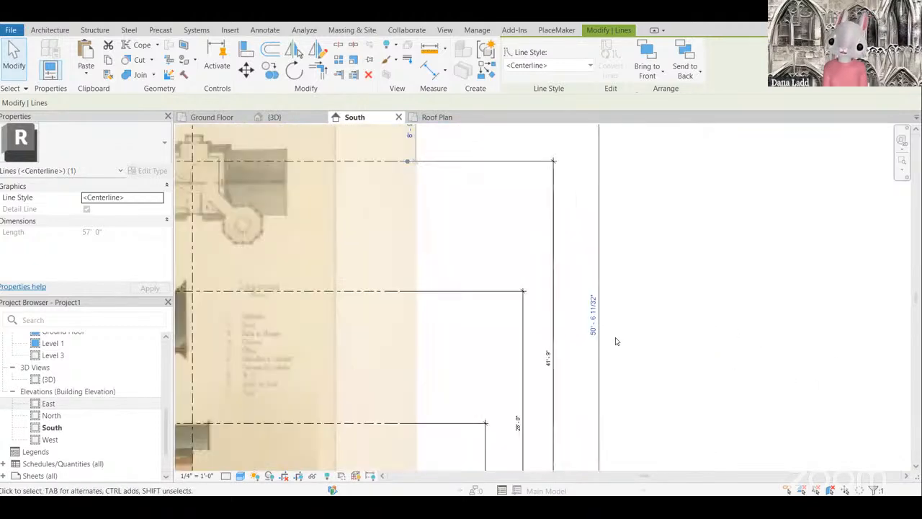
pyautogui.scroll(-2, 450, 213)
pyautogui.click(603, 239)
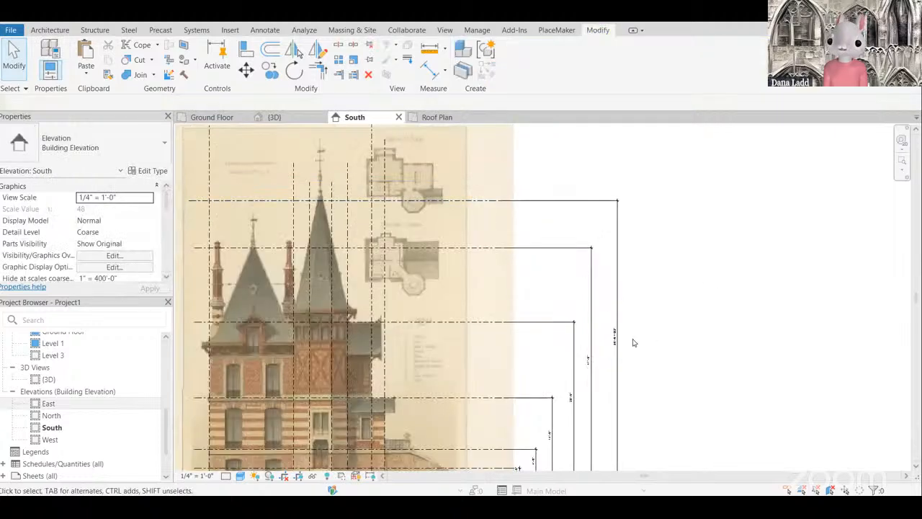
pyautogui.scroll(2, 643, 362)
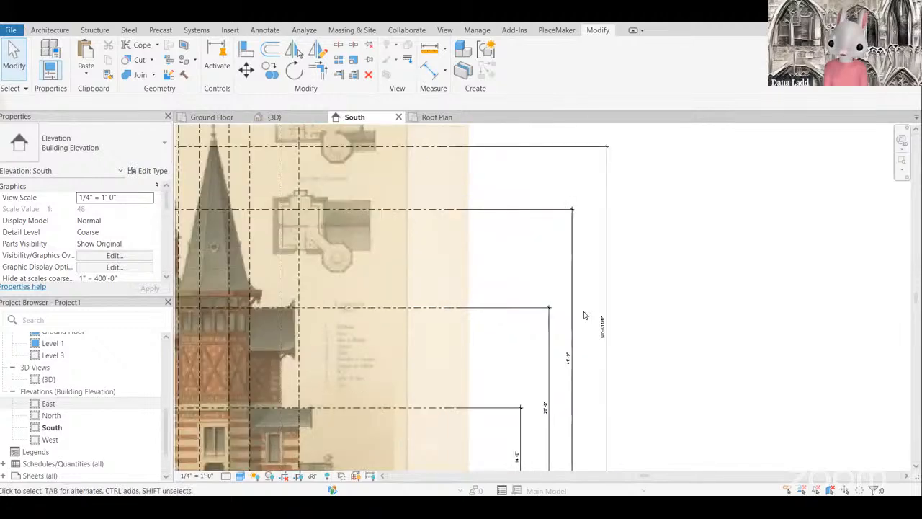
pyautogui.click(582, 313)
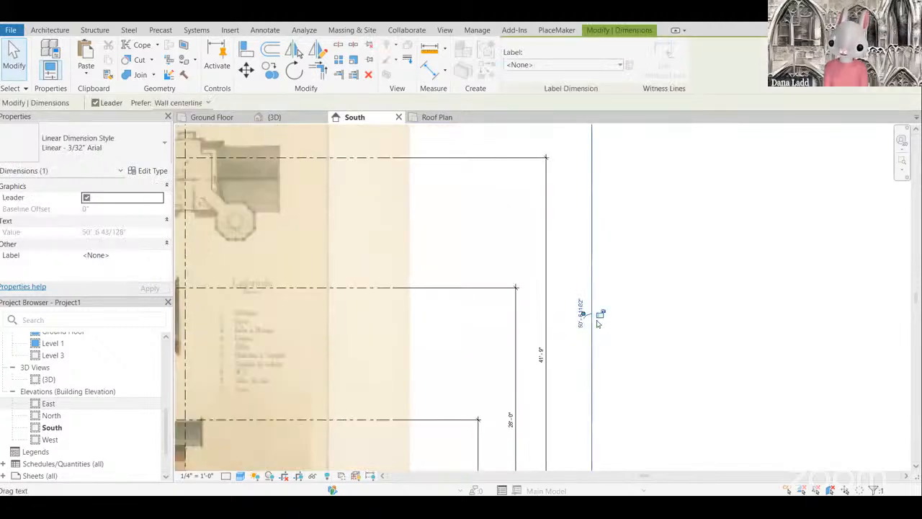
pyautogui.click(645, 360)
pyautogui.scroll(2, 645, 361)
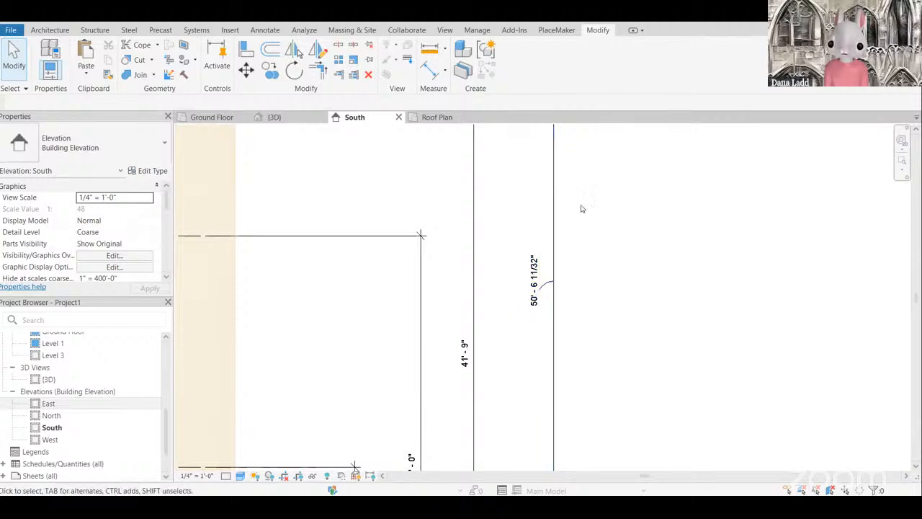
pyautogui.scroll(2, 573, 289)
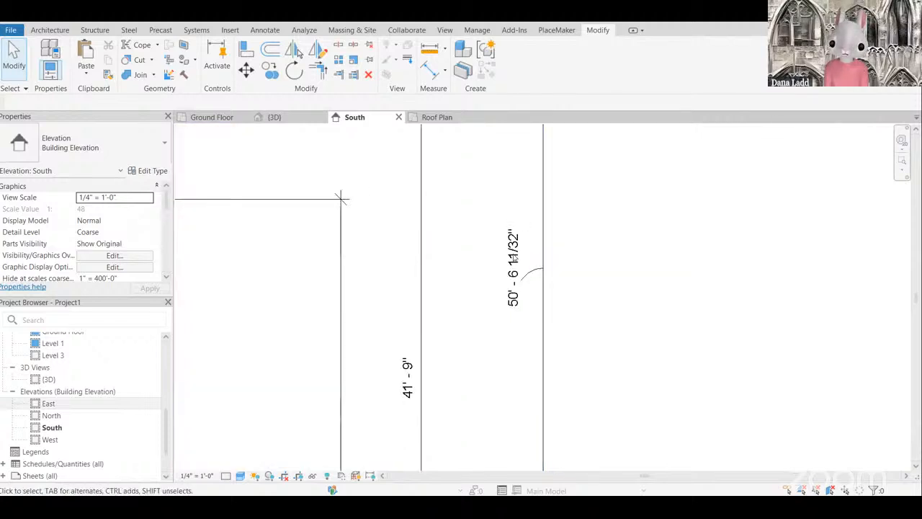
pyautogui.doubleClick(505, 261)
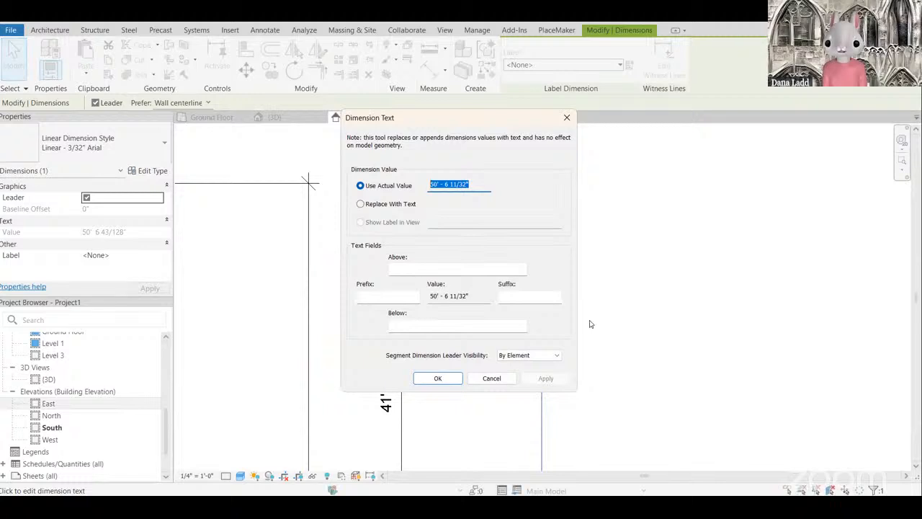
pyautogui.press('Escape')
pyautogui.press('Escape')
# Step: Move the tower peak dimension's text back close beside its dimension line, without a leader
pyautogui.scroll(2, 586, 325)
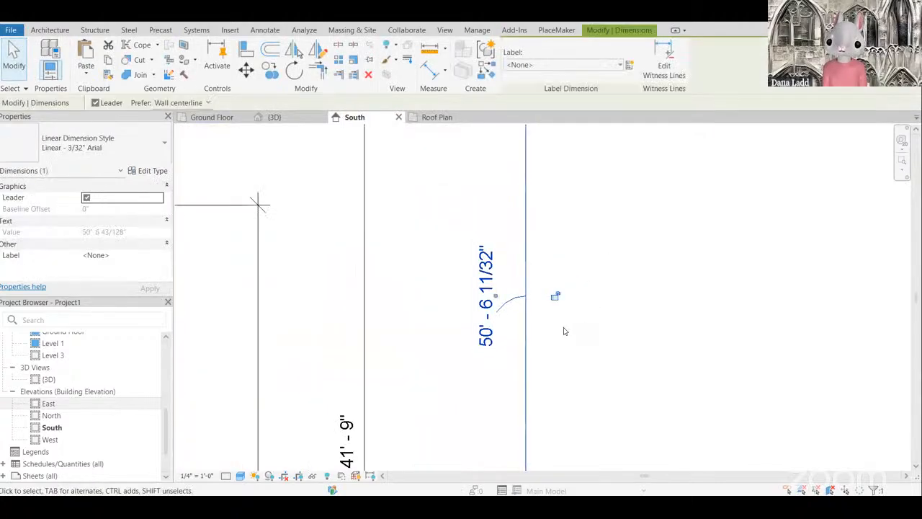
pyautogui.scroll(1, 584, 325)
pyautogui.press('Escape')
pyautogui.click(462, 325)
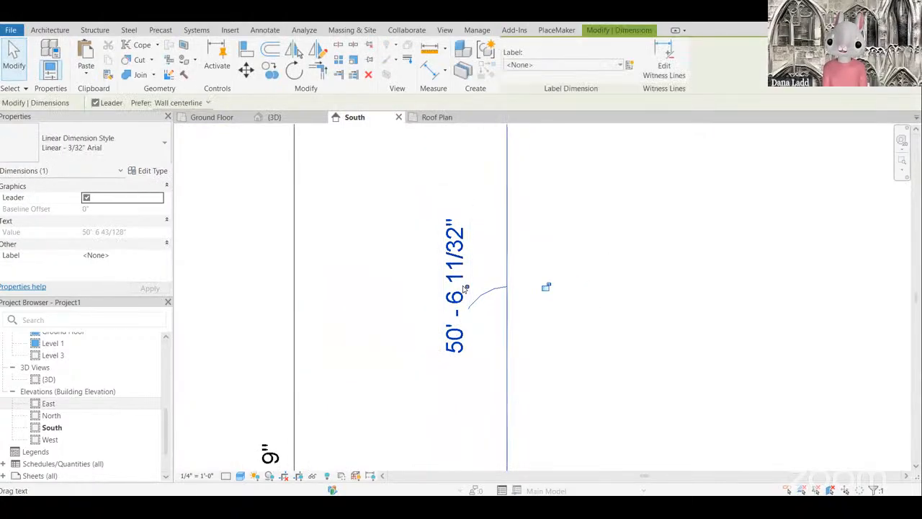
pyautogui.moveTo(465, 291); pyautogui.dragTo(496, 290)
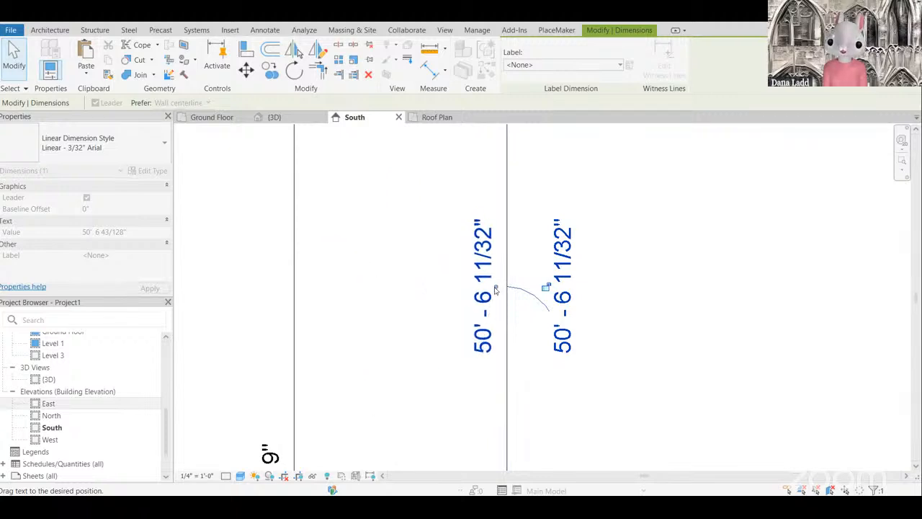
pyautogui.moveTo(495, 288); pyautogui.dragTo(495, 286)
pyautogui.click(611, 327)
# Step: Set the tower peak's reference line to a height of 50' 6" above the ground line
pyautogui.scroll(-3, 524, 382)
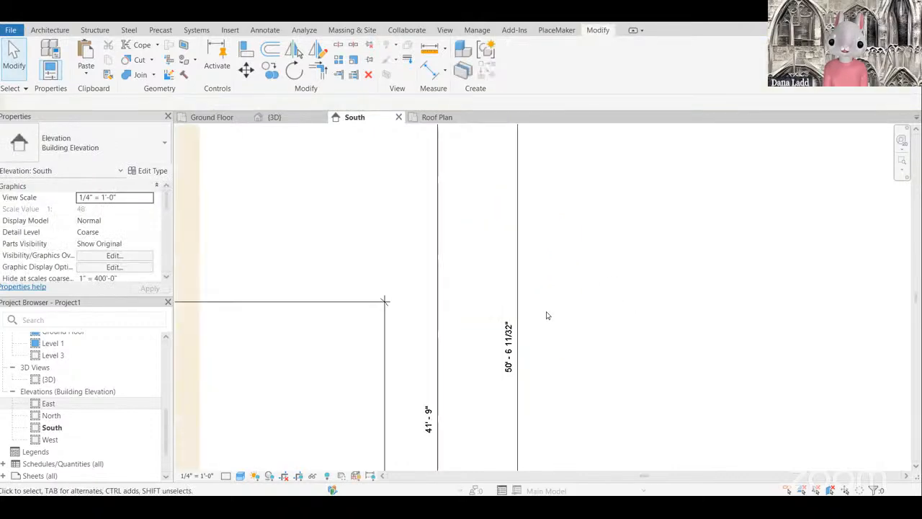
pyautogui.scroll(-5, 598, 332)
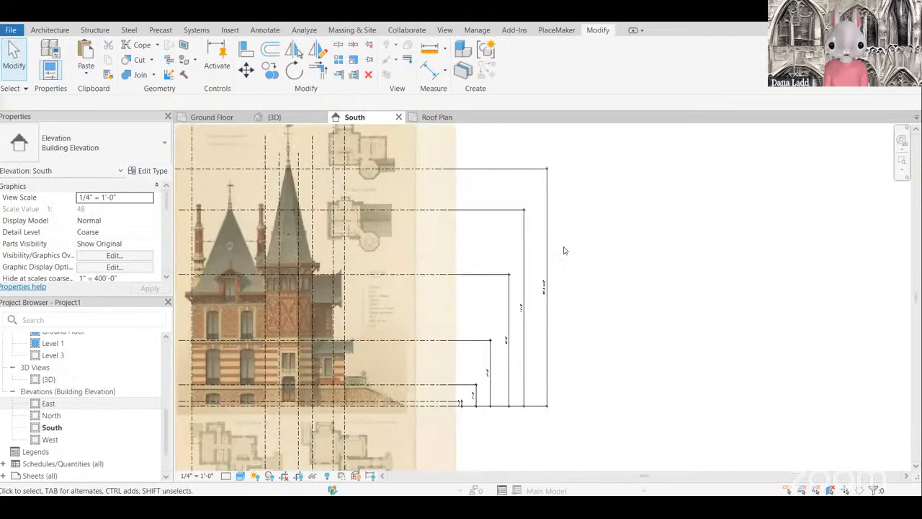
pyautogui.scroll(1, 590, 205)
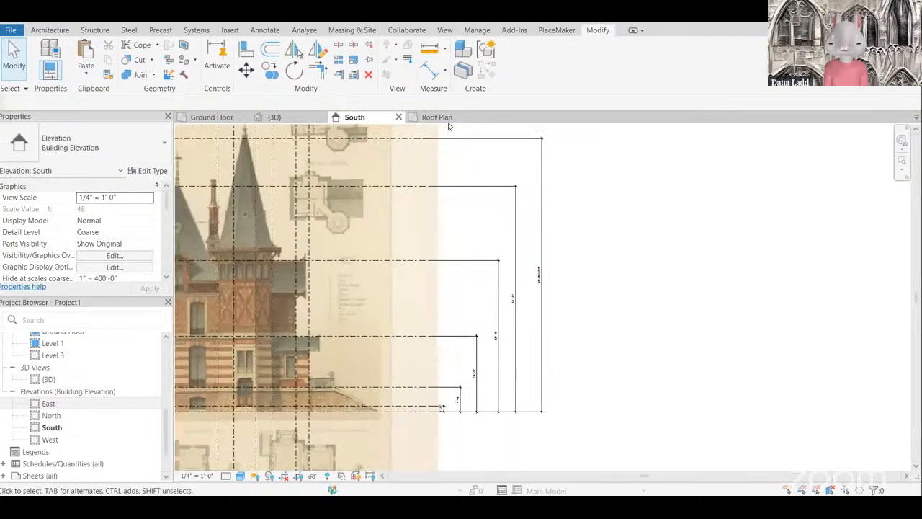
pyautogui.click(401, 138)
pyautogui.scroll(3, 526, 282)
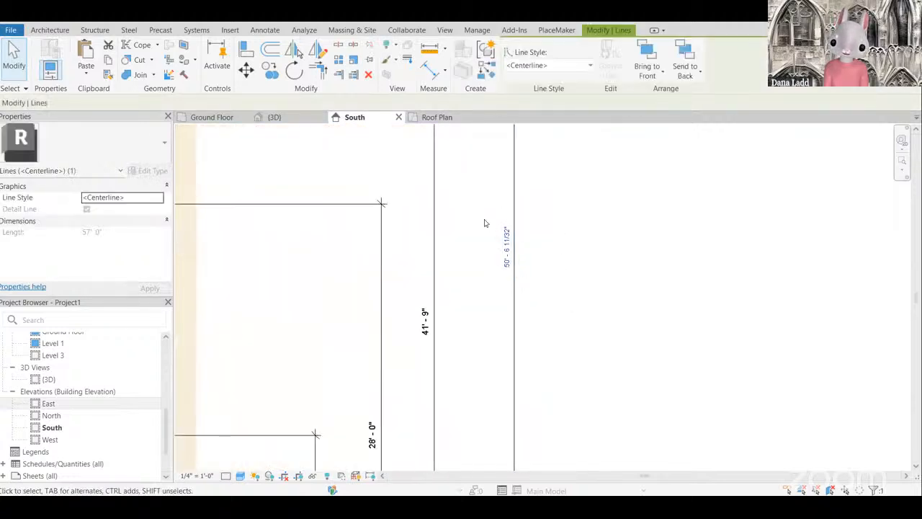
pyautogui.click(511, 245)
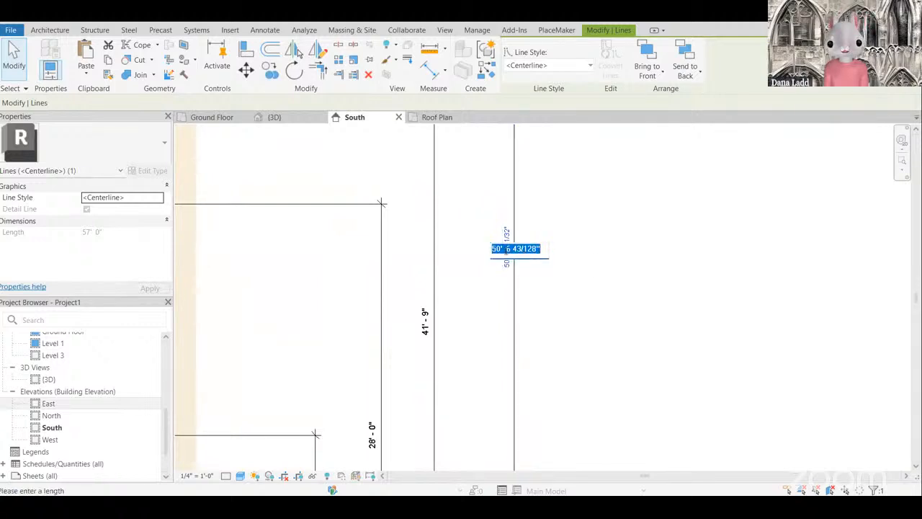
pyautogui.doubleClick(525, 249)
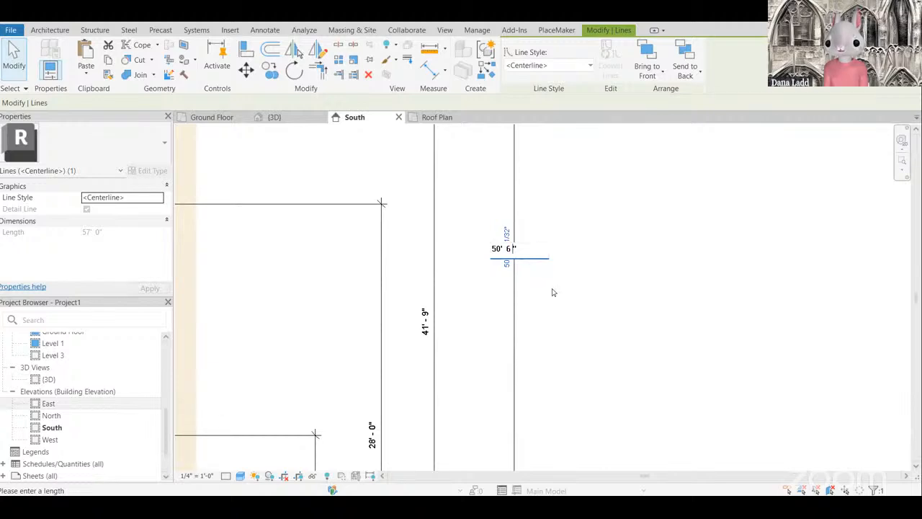
pyautogui.press('Return')
pyautogui.scroll(-4, 608, 303)
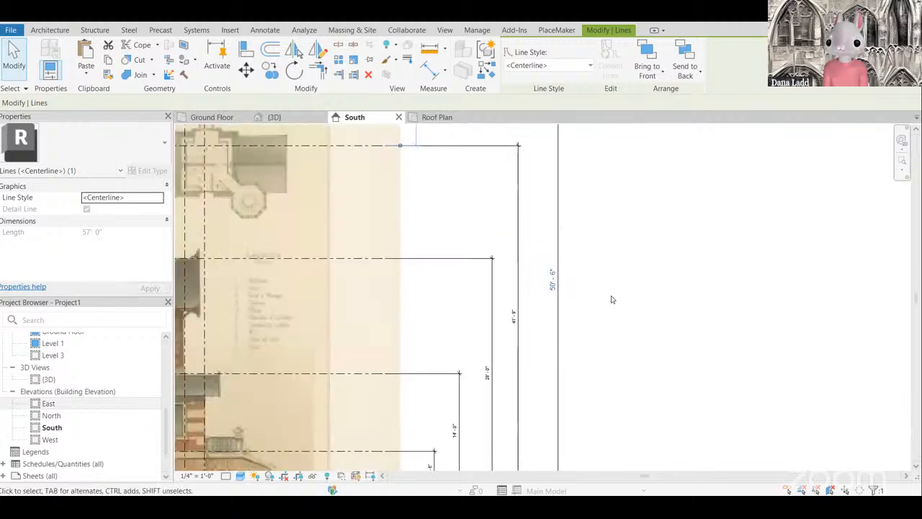
pyautogui.press('Escape')
pyautogui.scroll(-4, 652, 293)
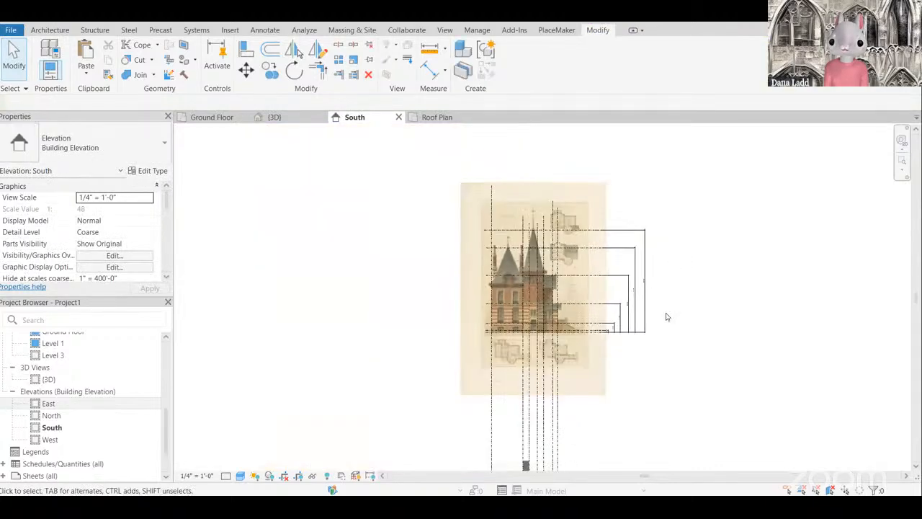
# Step: Review the floor and roof height dimensions alongside the scanned facade
pyautogui.scroll(5, 645, 304)
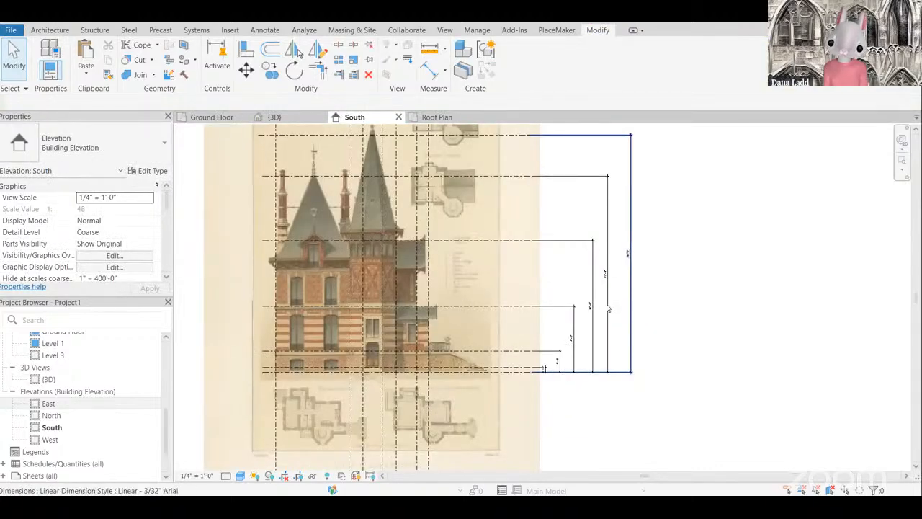
pyautogui.scroll(3, 607, 308)
pyautogui.scroll(-4, 598, 263)
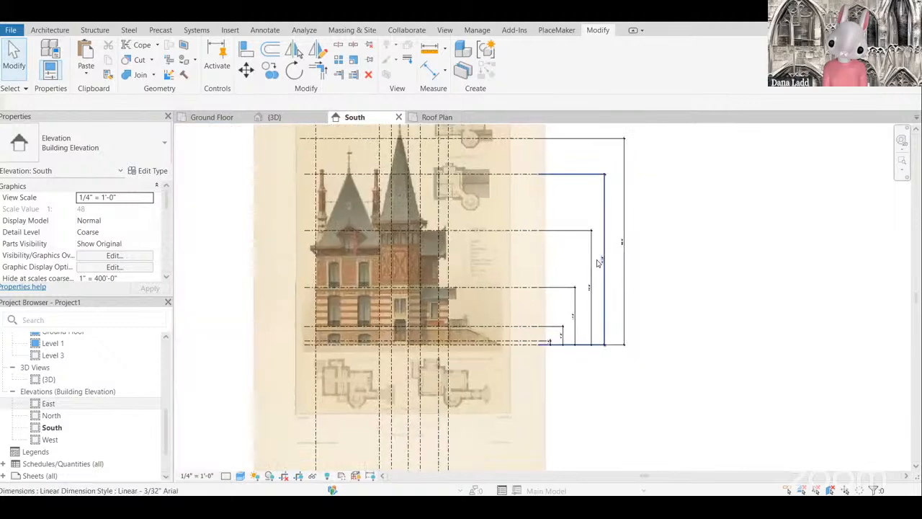
pyautogui.scroll(5, 566, 371)
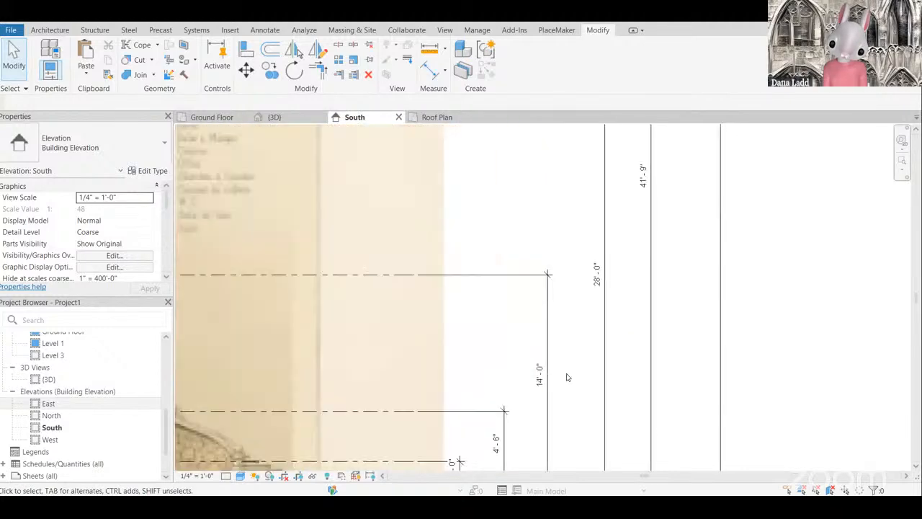
pyautogui.scroll(-5, 585, 321)
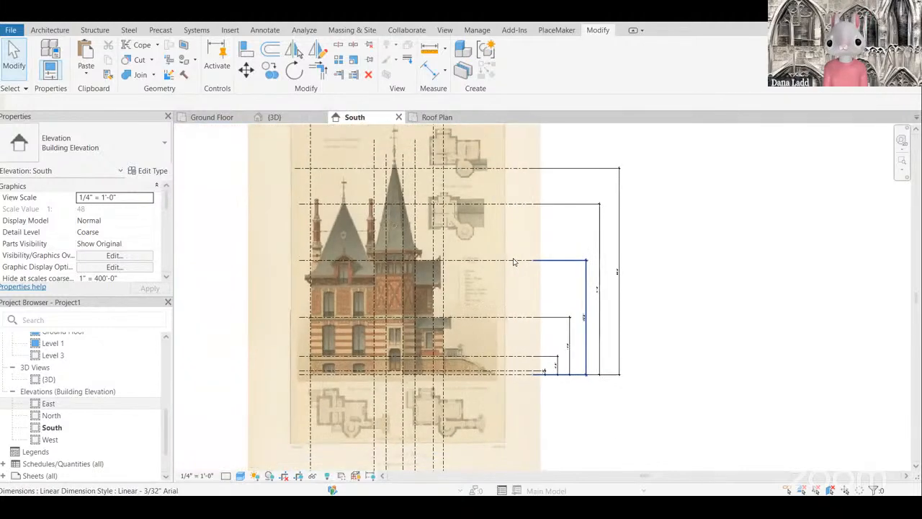
pyautogui.scroll(-1, 514, 262)
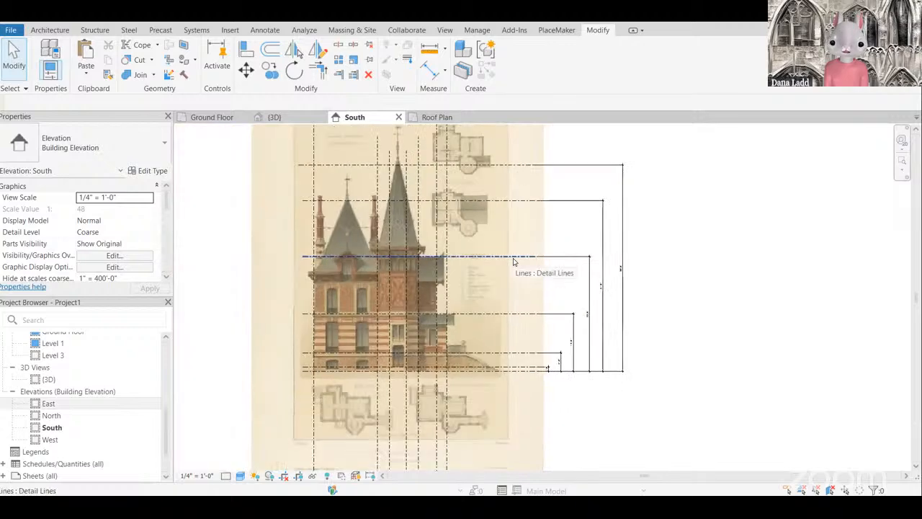
pyautogui.click(513, 255)
pyautogui.keyDown('ctrl'); pyautogui.click(516, 201); pyautogui.keyUp('ctrl')
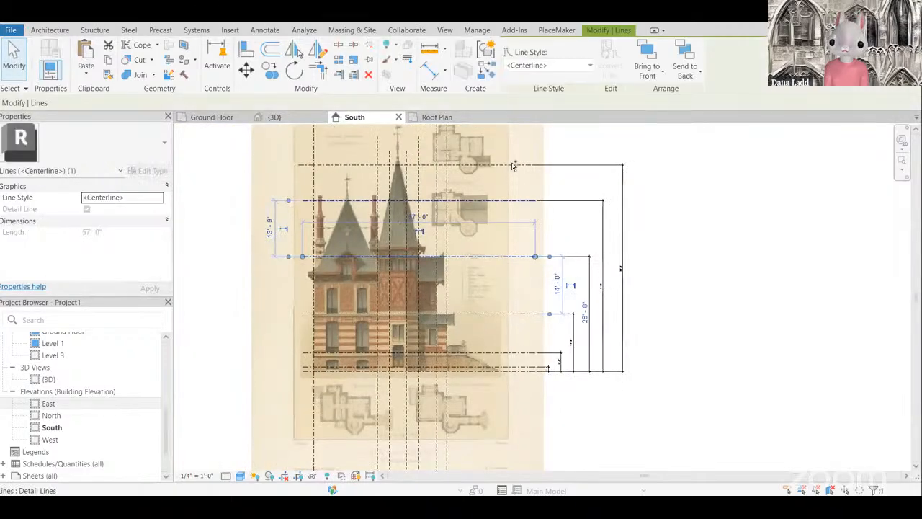
pyautogui.keyDown('ctrl'); pyautogui.click(584, 212); pyautogui.keyUp('ctrl')
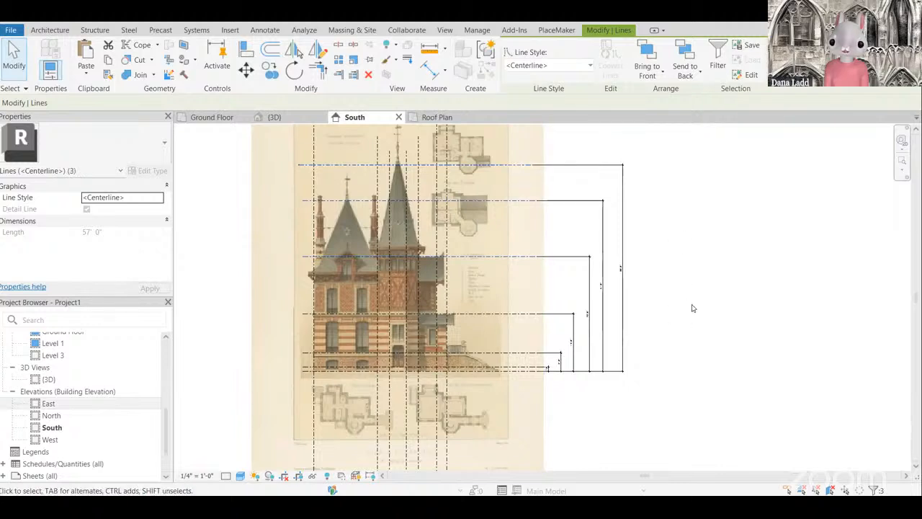
pyautogui.scroll(1, 692, 308)
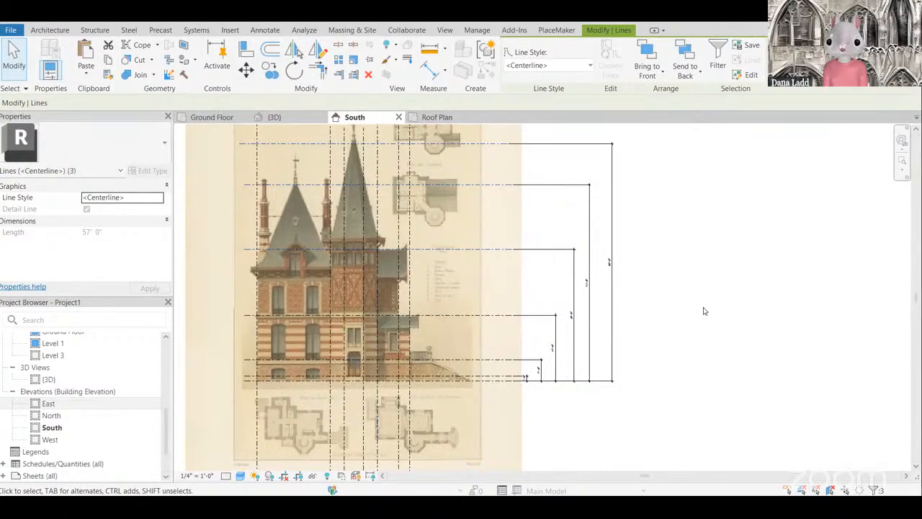
pyautogui.scroll(-5, 631, 268)
pyautogui.scroll(-3, 528, 214)
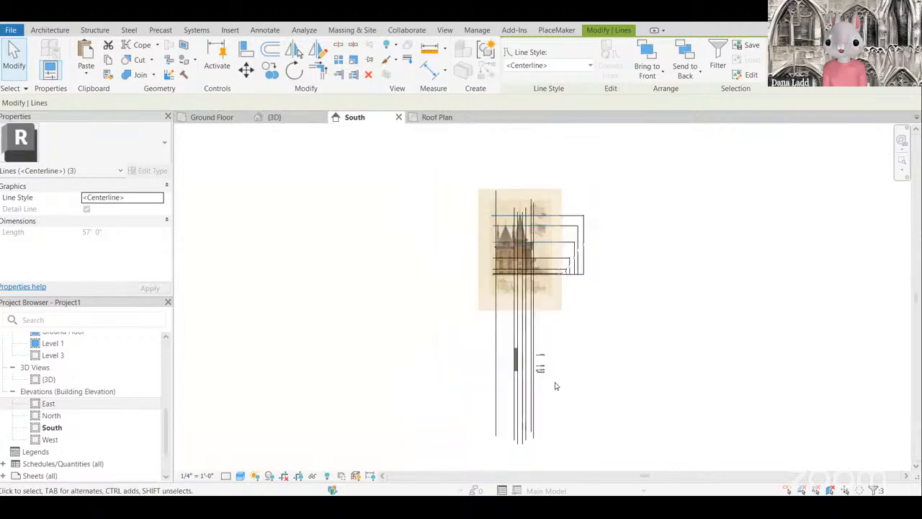
pyautogui.scroll(6, 557, 378)
pyautogui.click(410, 366)
pyautogui.scroll(5, 486, 352)
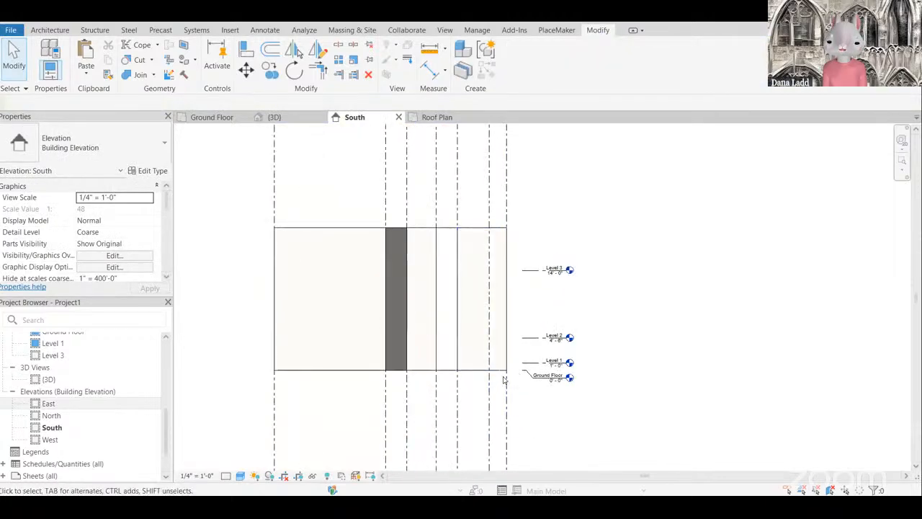
pyautogui.scroll(-5, 529, 320)
pyautogui.scroll(2, 509, 354)
pyautogui.scroll(2, 534, 281)
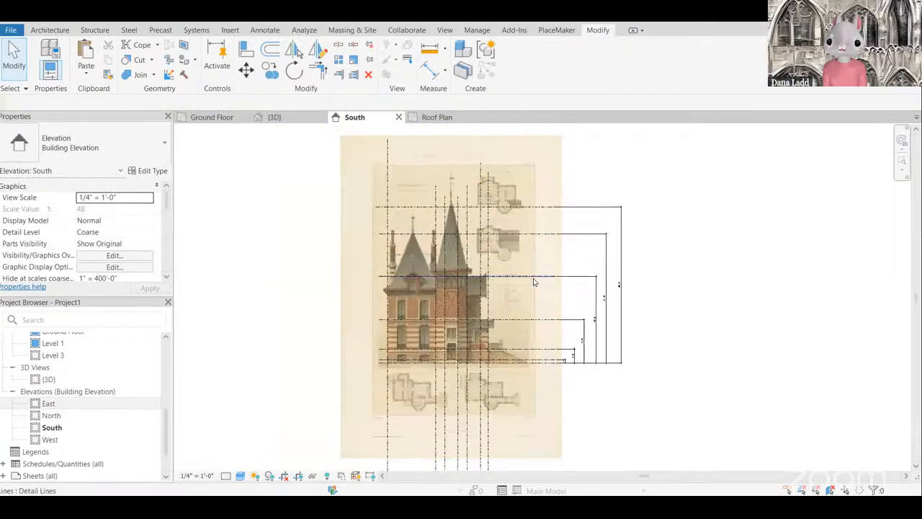
pyautogui.click(534, 277)
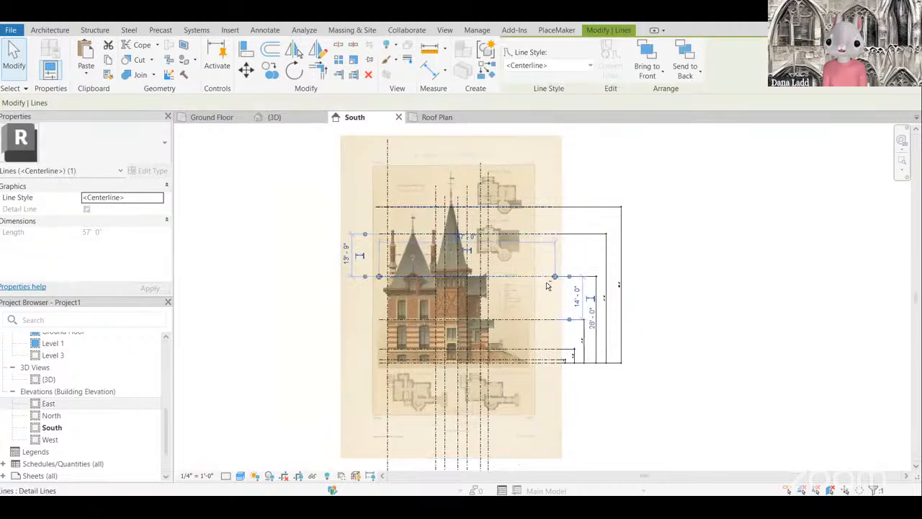
pyautogui.scroll(2, 581, 281)
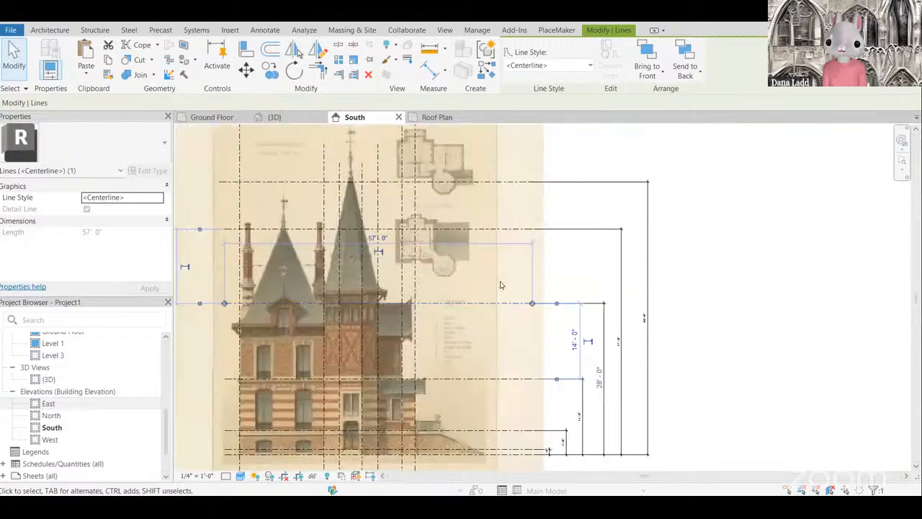
pyautogui.press('Escape')
# Step: Copy the ground line and the 28' 0", main roof peak and tower peak reference lines down to the model, with the ground line at the walls' base
pyautogui.keyDown('ctrl'); pyautogui.click(520, 302); pyautogui.keyUp('ctrl')
pyautogui.keyDown('ctrl'); pyautogui.click(523, 229); pyautogui.keyUp('ctrl')
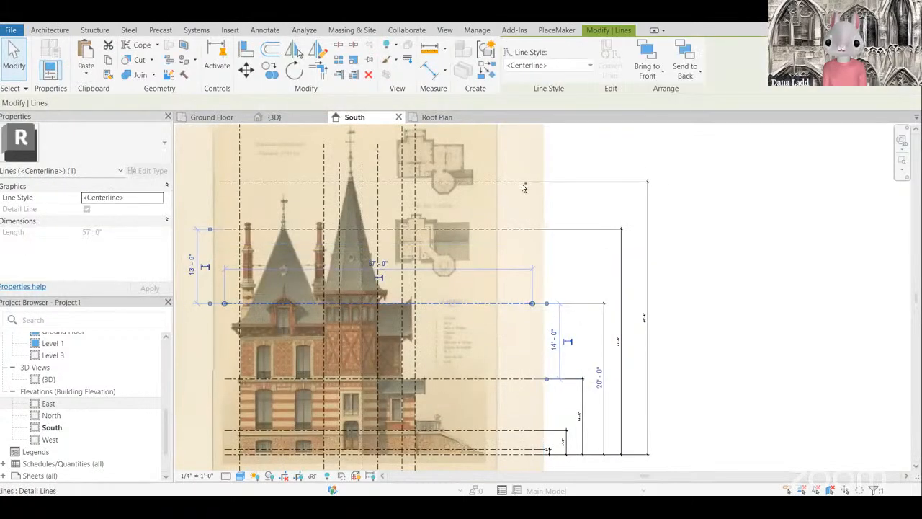
pyautogui.scroll(-5, 605, 242)
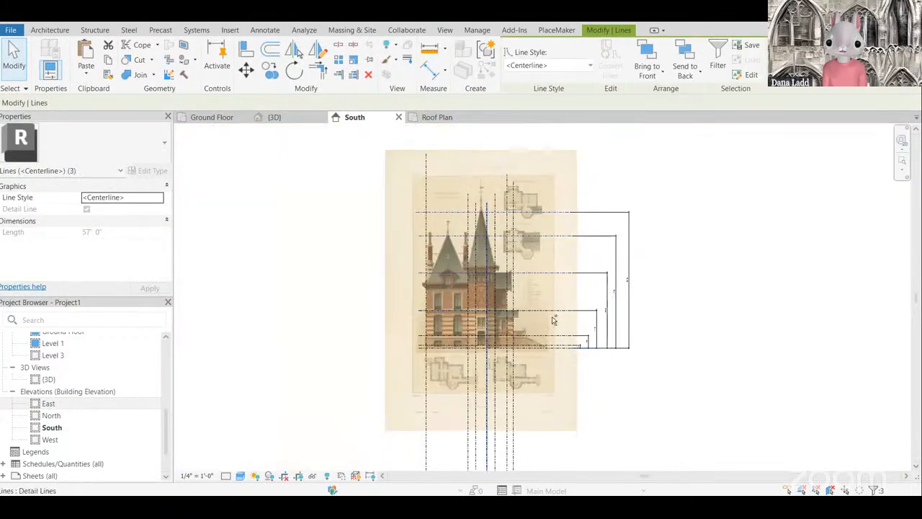
pyautogui.scroll(4, 487, 375)
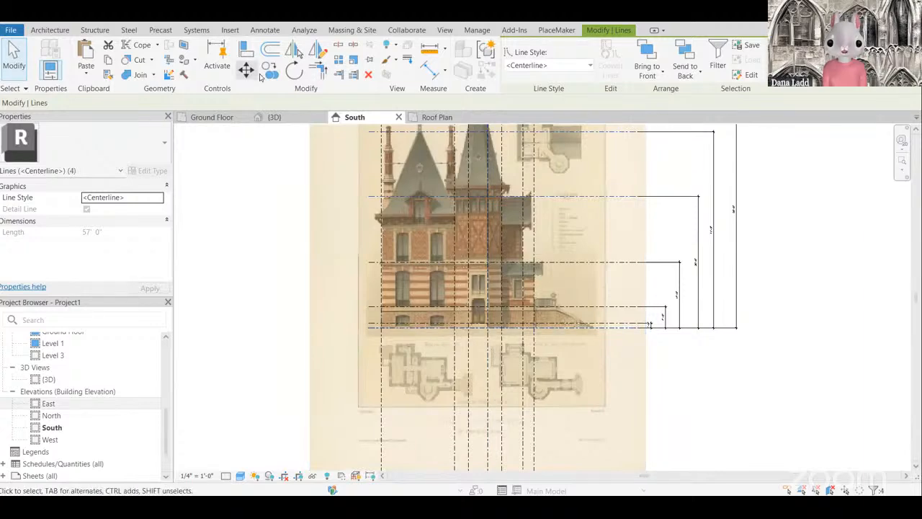
pyautogui.click(270, 66)
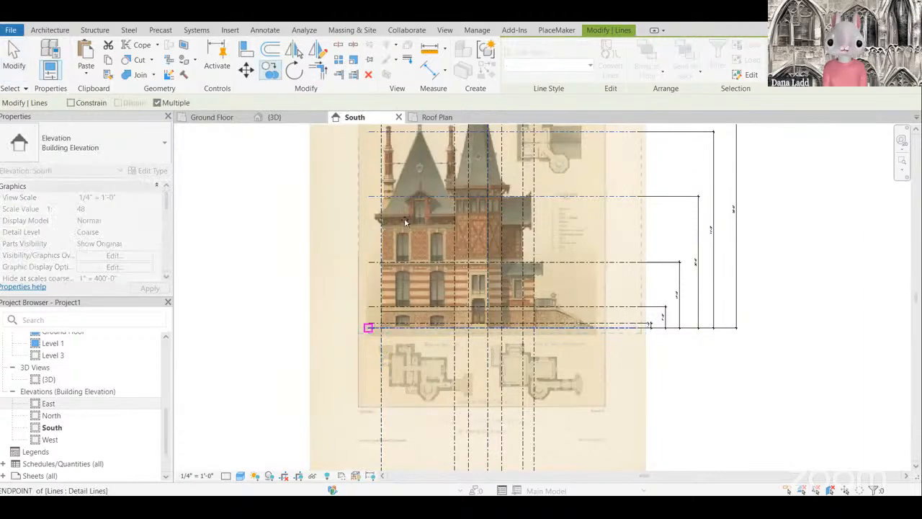
pyautogui.click(370, 325)
pyautogui.scroll(-3, 398, 261)
pyautogui.scroll(-2, 398, 261)
pyautogui.scroll(6, 400, 353)
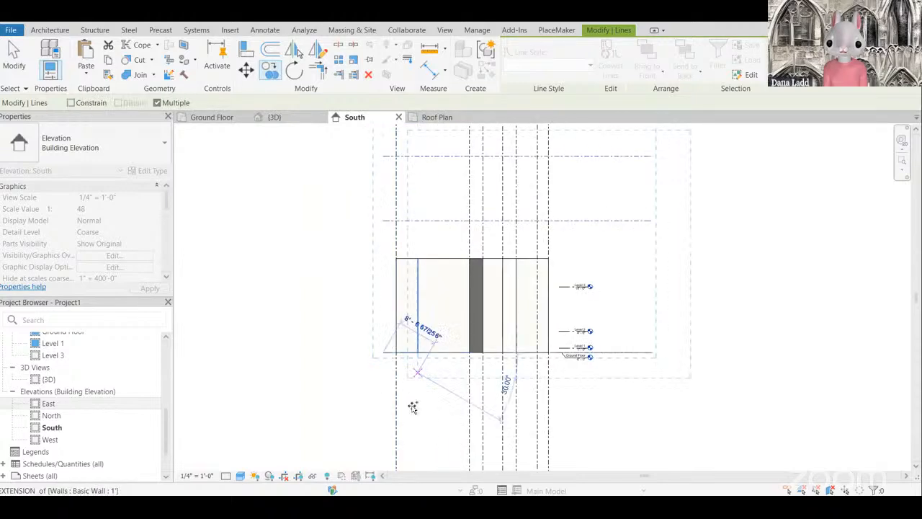
pyautogui.scroll(-1, 430, 387)
pyautogui.press('Escape')
pyautogui.press('Escape')
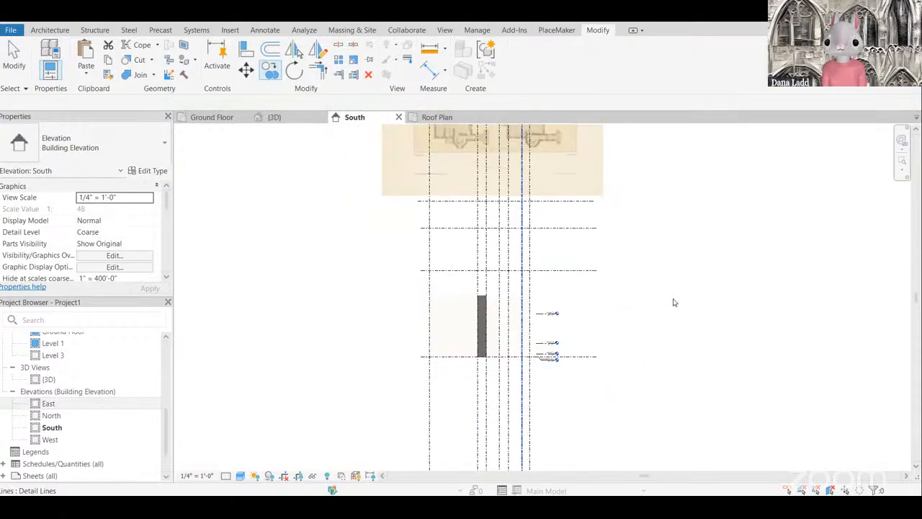
pyautogui.scroll(-2, 479, 288)
pyautogui.click(480, 284)
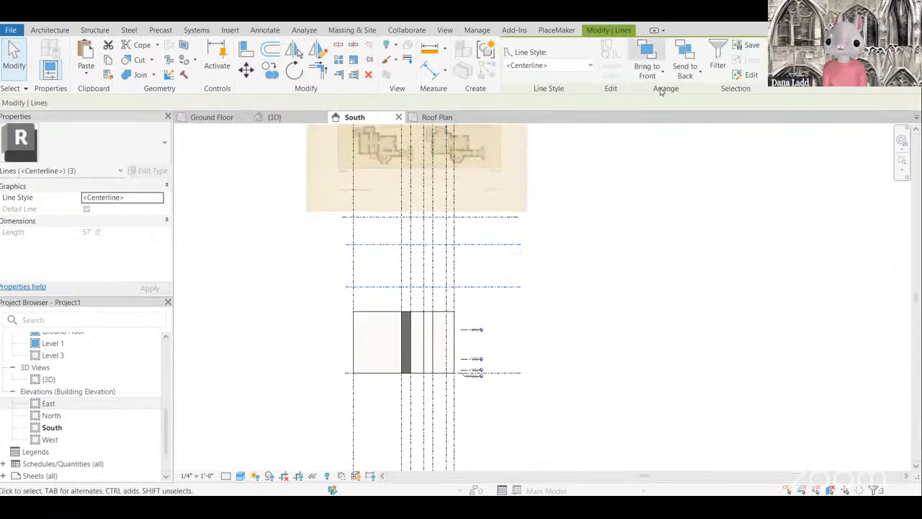
pyautogui.press('Escape')
pyautogui.click(505, 290)
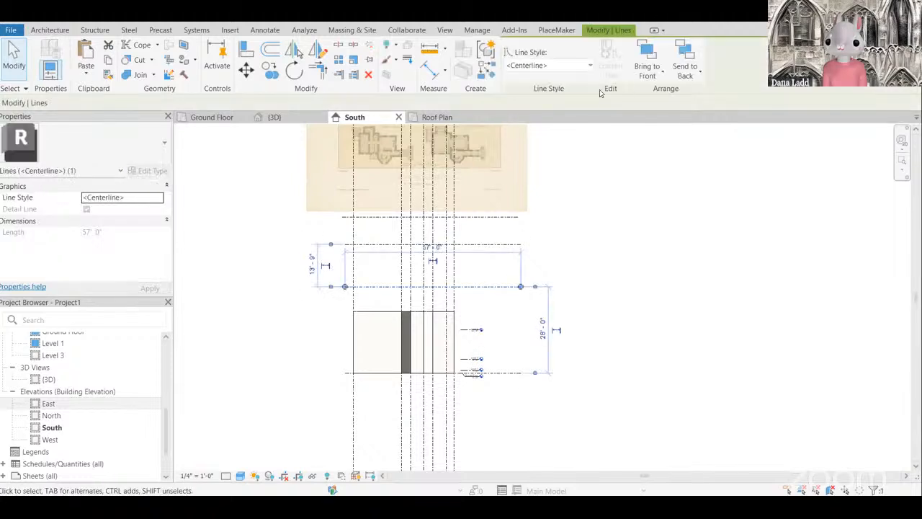
pyautogui.press('Escape')
pyautogui.click(476, 287)
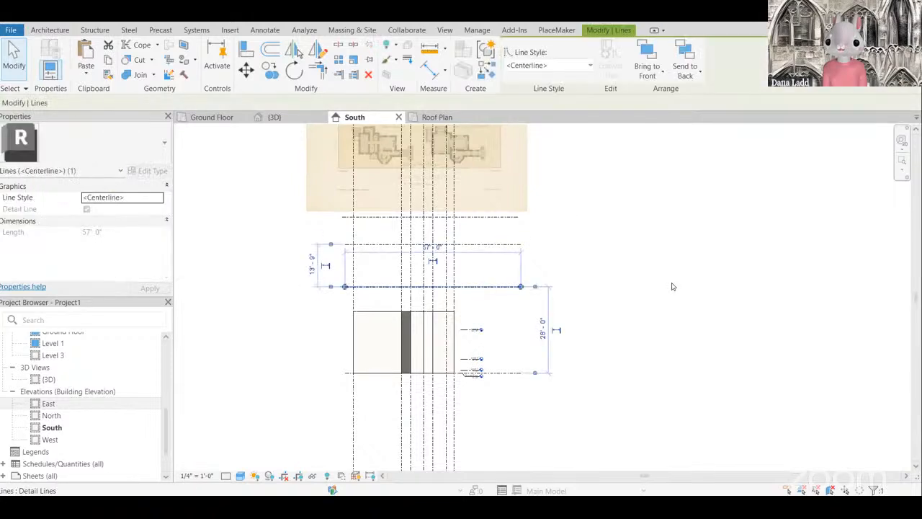
pyautogui.press('Escape')
# Step: Compare the copied roof reference lines above the model with the facade's original lines and the existing project levels
pyautogui.scroll(-4, 552, 325)
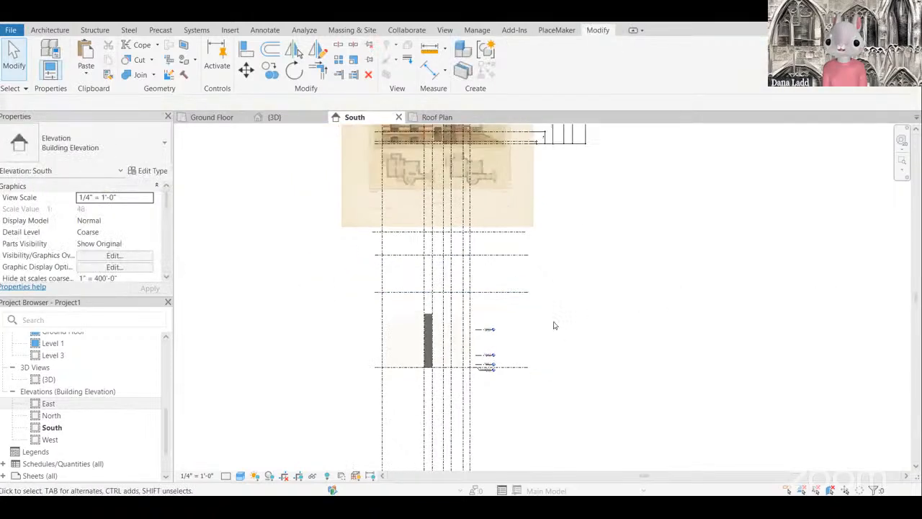
pyautogui.scroll(2, 543, 177)
pyautogui.click(531, 168)
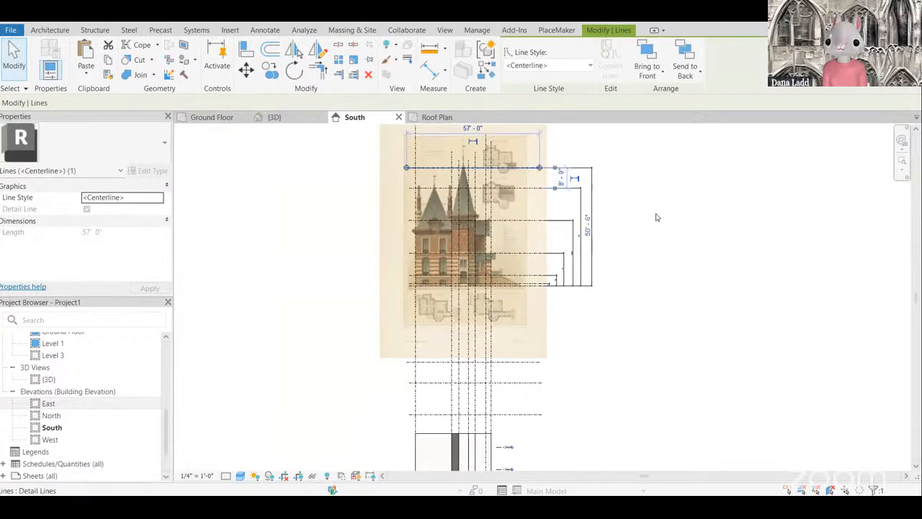
pyautogui.press('Escape')
pyautogui.scroll(-2, 539, 366)
pyautogui.scroll(5, 560, 358)
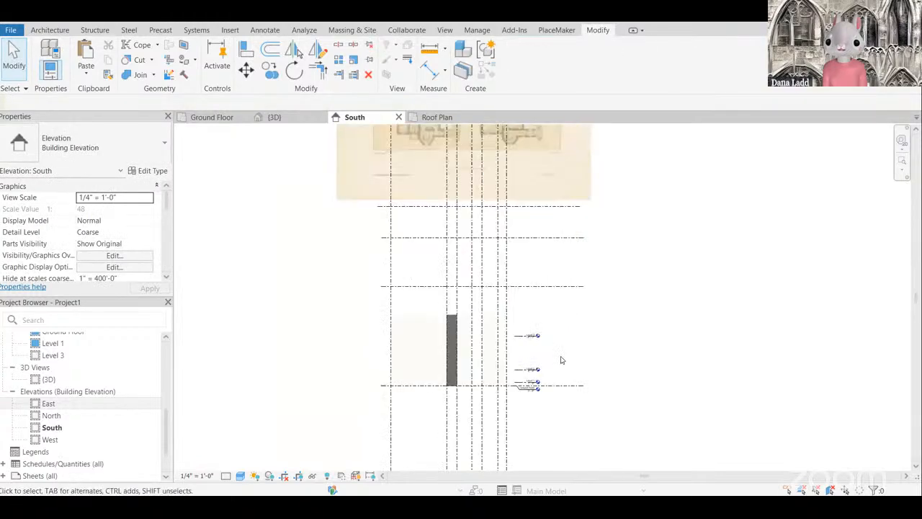
pyautogui.scroll(-3, 568, 292)
pyautogui.scroll(3, 598, 322)
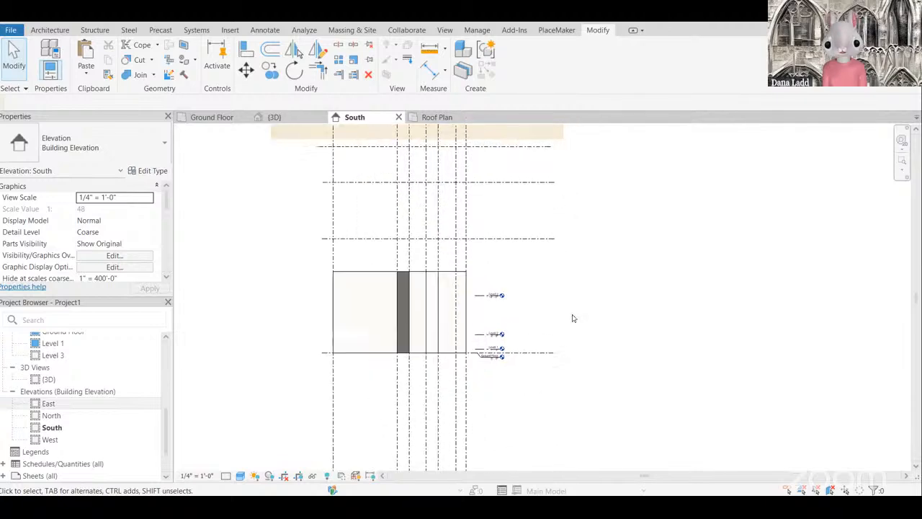
pyautogui.scroll(-1, 573, 318)
pyautogui.scroll(-2, 583, 311)
pyautogui.scroll(2, 591, 310)
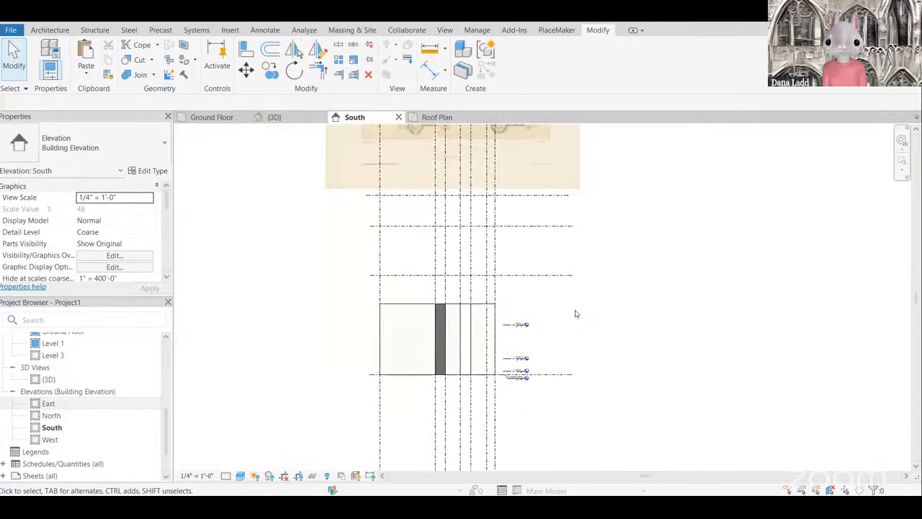
# Step: Check the dimensioned floor and roof heights on the scanned facade against the existing levels beside the model
pyautogui.scroll(-3, 573, 296)
pyautogui.scroll(4, 569, 263)
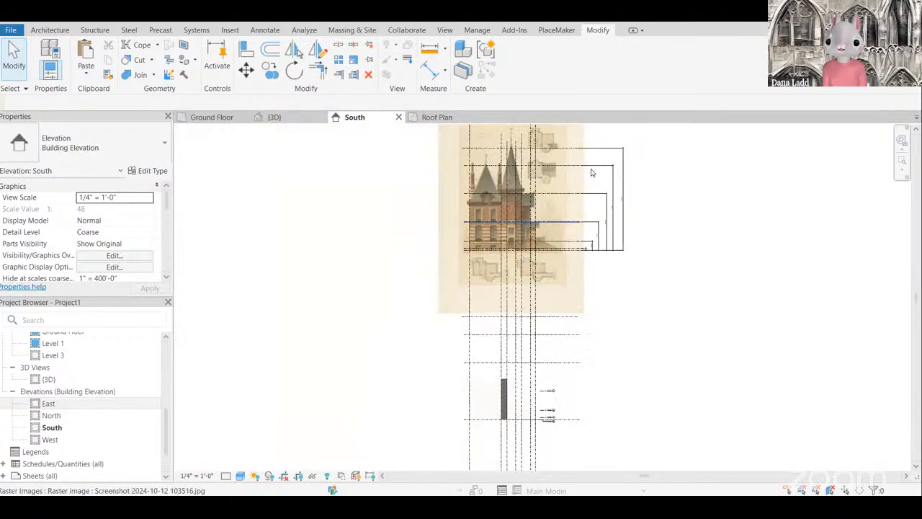
pyautogui.scroll(1, 634, 268)
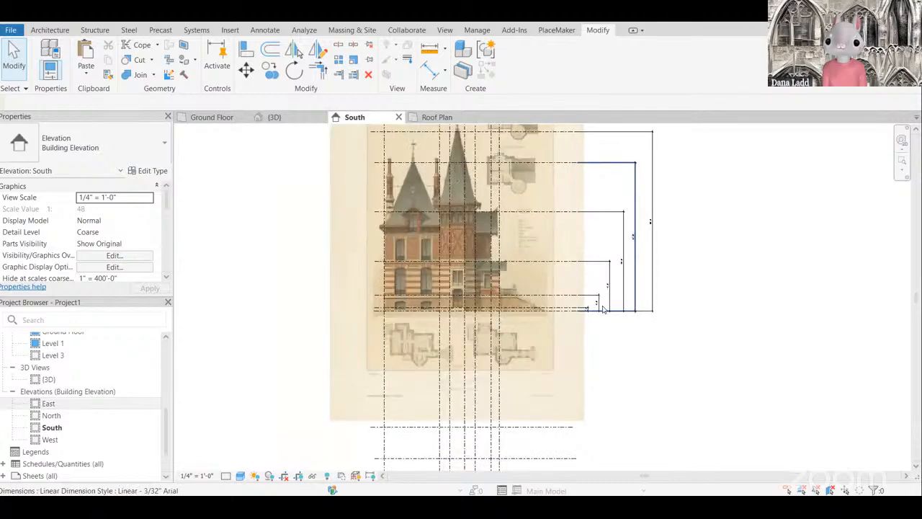
pyautogui.scroll(1, 602, 309)
pyautogui.scroll(1, 609, 320)
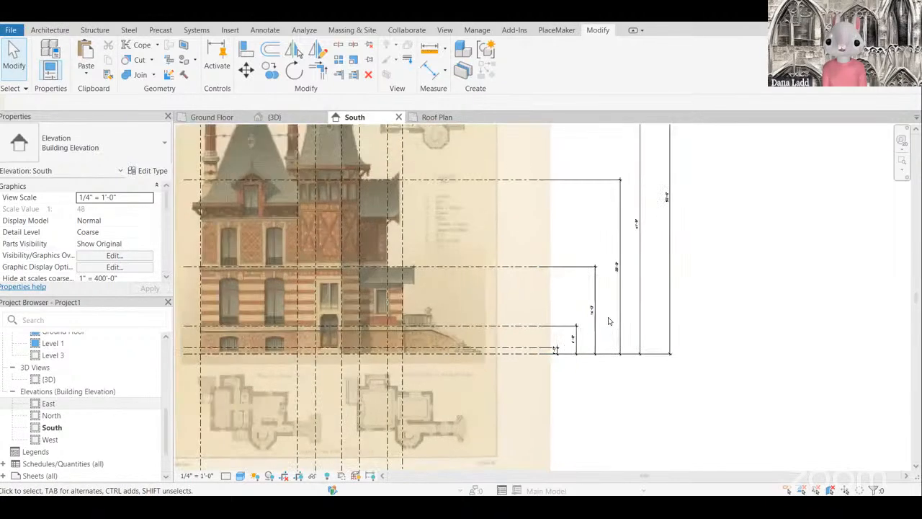
pyautogui.scroll(-4, 586, 192)
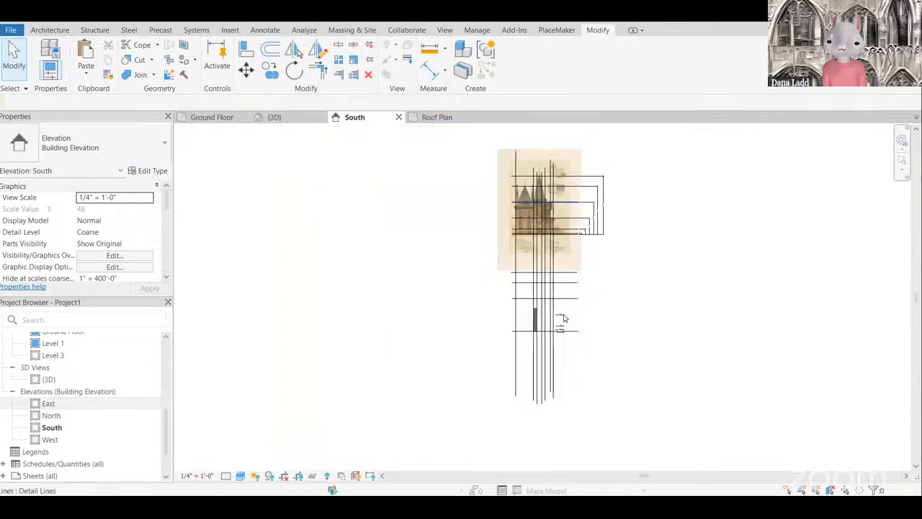
pyautogui.scroll(3, 528, 316)
pyautogui.scroll(-2, 549, 347)
pyautogui.scroll(2, 548, 353)
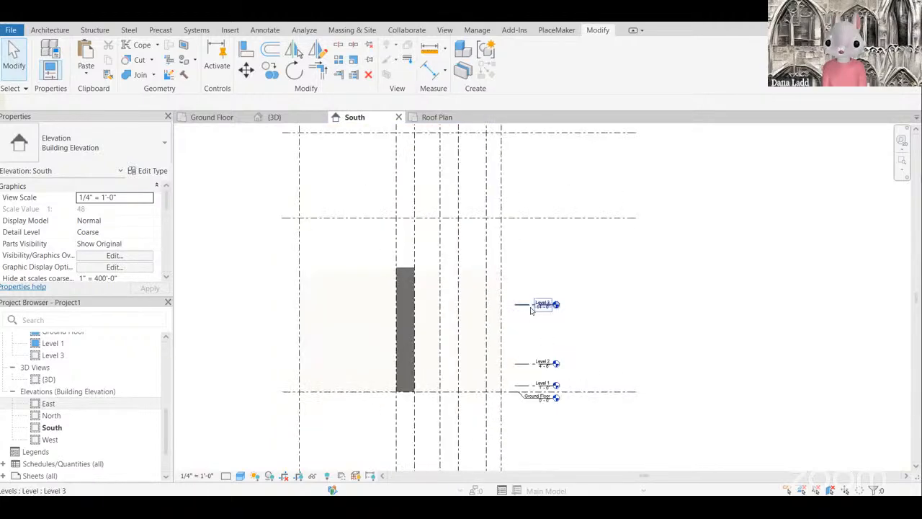
# Step: Copy Level 3 straight up to just near the lowest roof reference line above the model
pyautogui.click(531, 308)
pyautogui.click(507, 317)
pyautogui.click(539, 303)
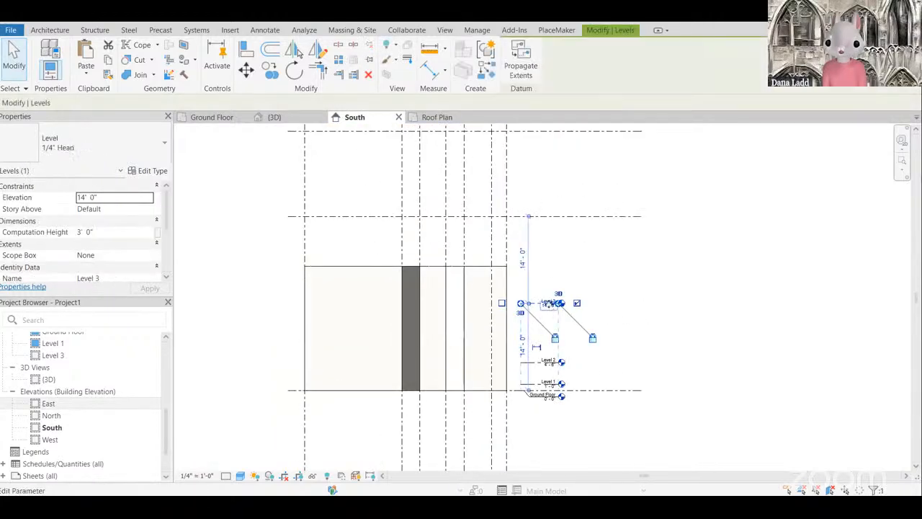
pyautogui.keyDown('ctrl'); pyautogui.moveTo(521, 308); pyautogui.dragTo(521, 217); pyautogui.keyUp('ctrl')
pyautogui.scroll(2, 583, 238)
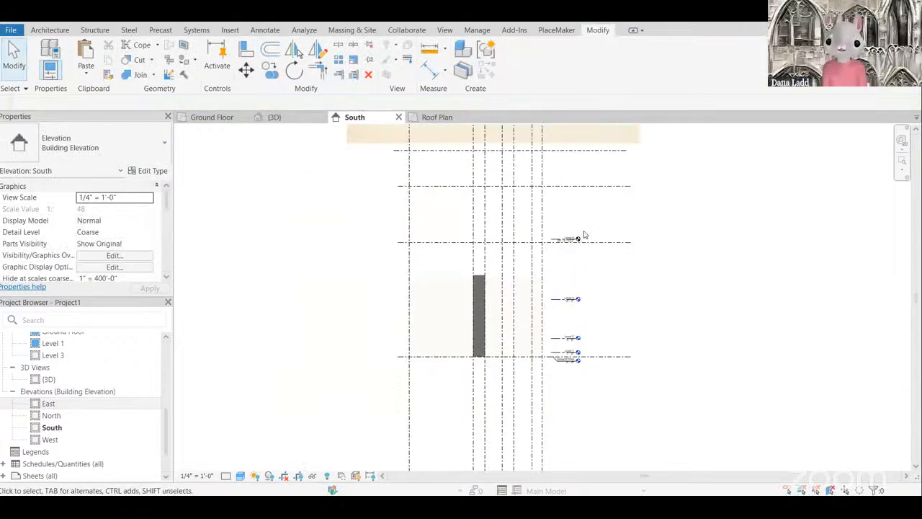
# Step: Align the newly copied level with the 28' 0" roof reference line above the walls
pyautogui.press('a')
pyautogui.press('l')
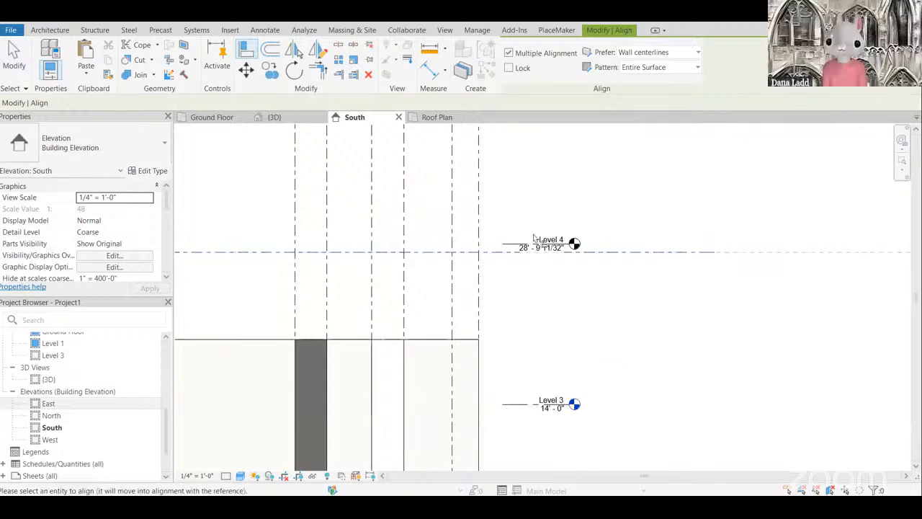
pyautogui.click(575, 247)
pyautogui.scroll(-3, 569, 277)
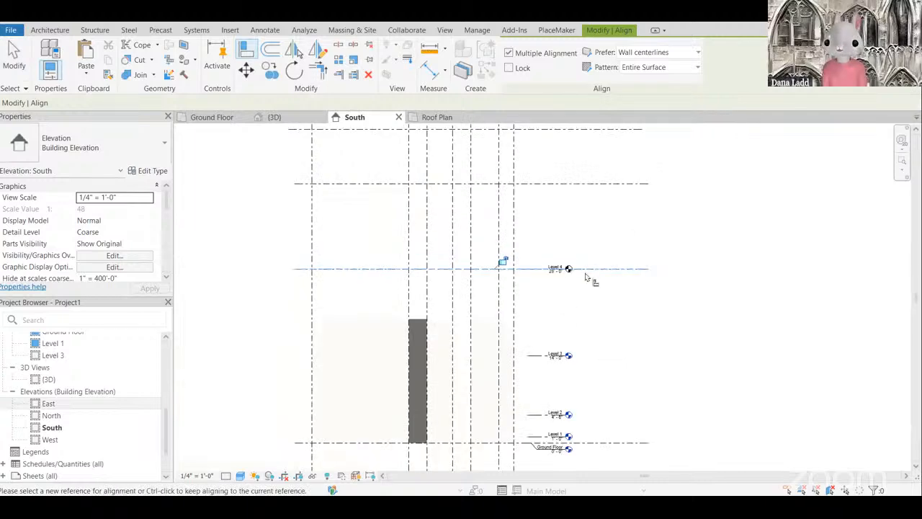
pyautogui.press('Escape')
pyautogui.press('Escape')
pyautogui.scroll(1, 588, 261)
pyautogui.scroll(1, 555, 251)
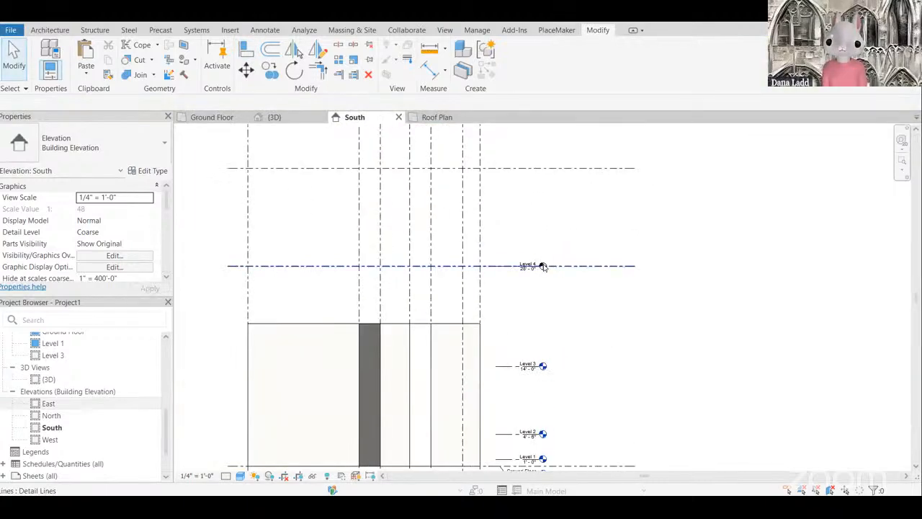
# Step: Copy the 28' 0" level straight up to near the main roof peak's reference line
pyautogui.scroll(-2, 563, 305)
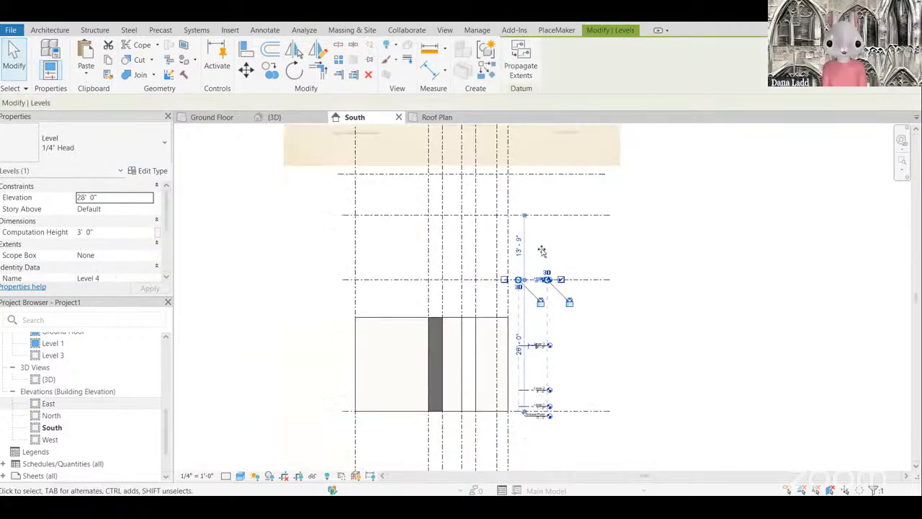
pyautogui.press('m')
pyautogui.press('v')
pyautogui.click(519, 283)
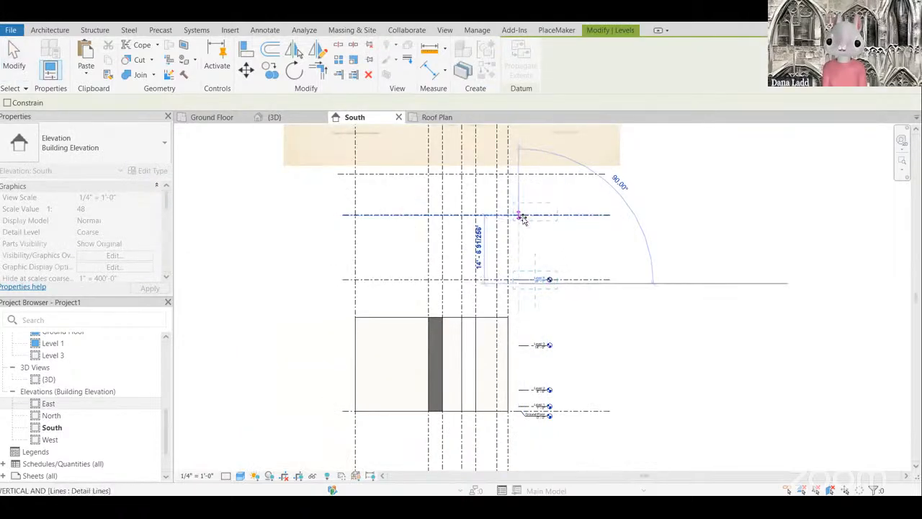
pyautogui.click(519, 215)
pyautogui.click(550, 183)
pyautogui.scroll(2, 548, 186)
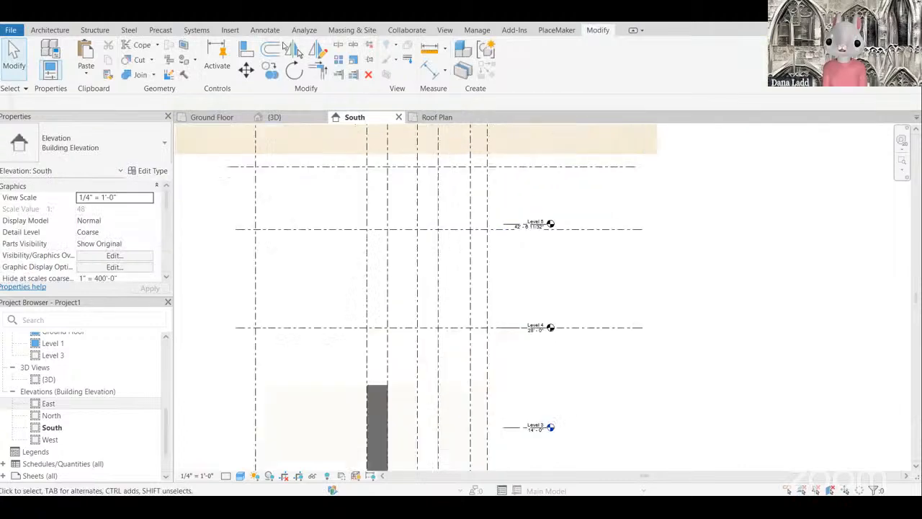
# Step: Align the new upper level with the main roof peak's reference line
pyautogui.press('a')
pyautogui.press('l')
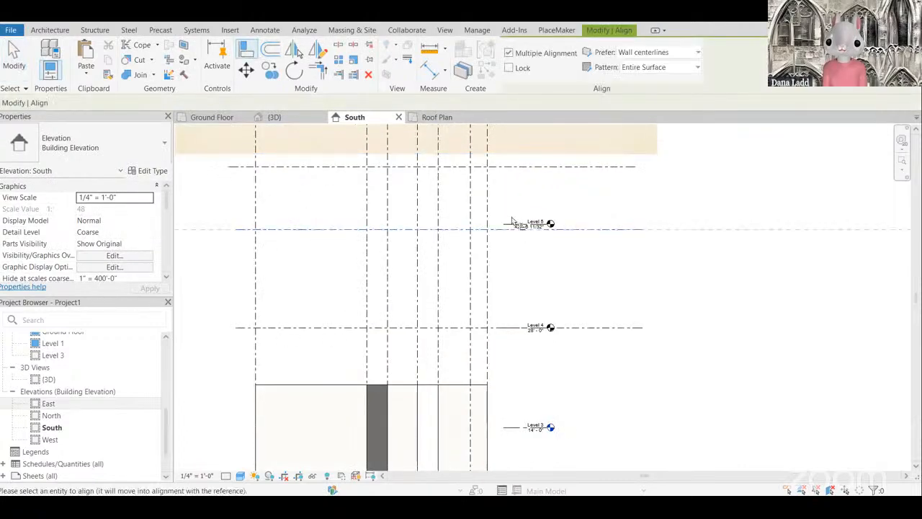
pyautogui.click(520, 230)
pyautogui.press('Escape')
pyautogui.scroll(-2, 546, 273)
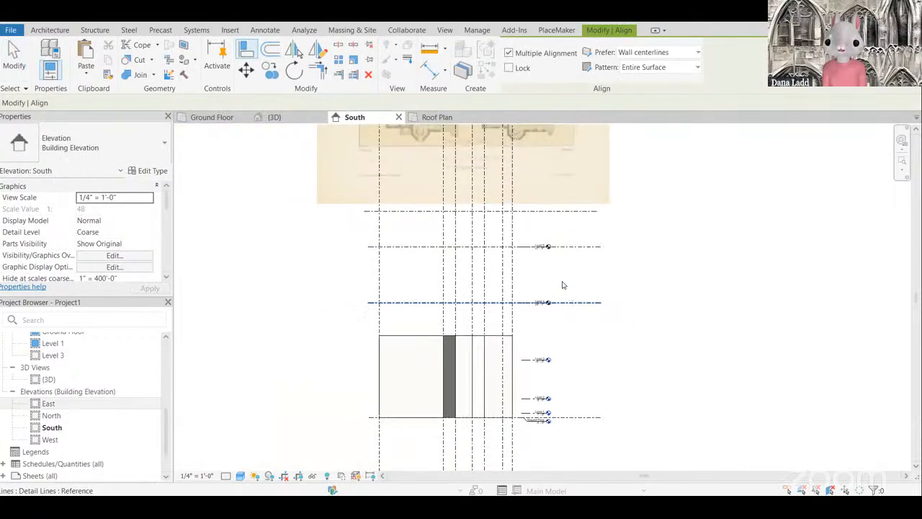
pyautogui.press('Escape')
pyautogui.scroll(2, 542, 300)
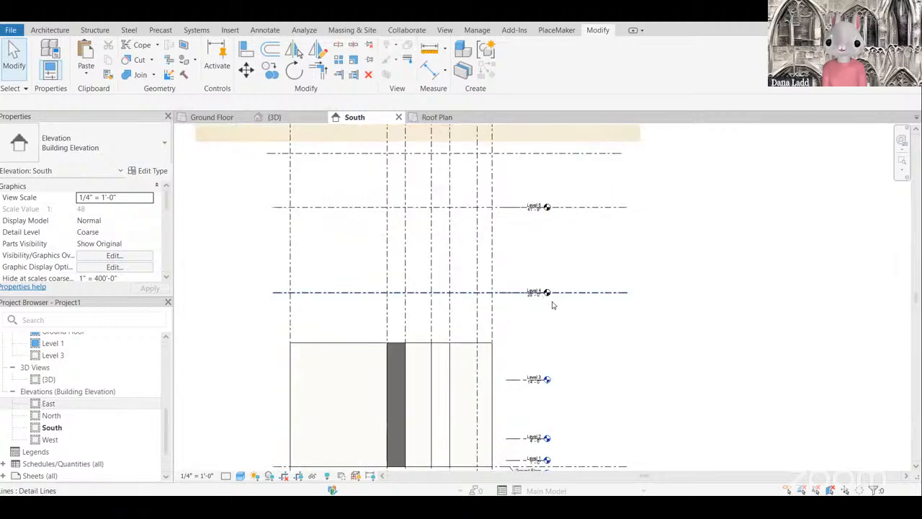
# Step: Copy the 28' 0" level up to just below the tower peak's reference line
pyautogui.click(549, 291)
pyautogui.press('c')
pyautogui.press('o')
pyautogui.click(506, 298)
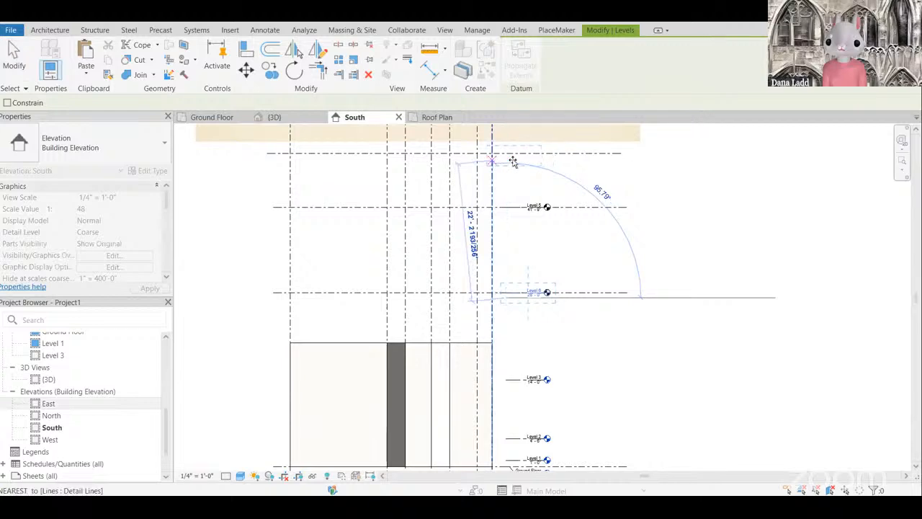
pyautogui.click(506, 160)
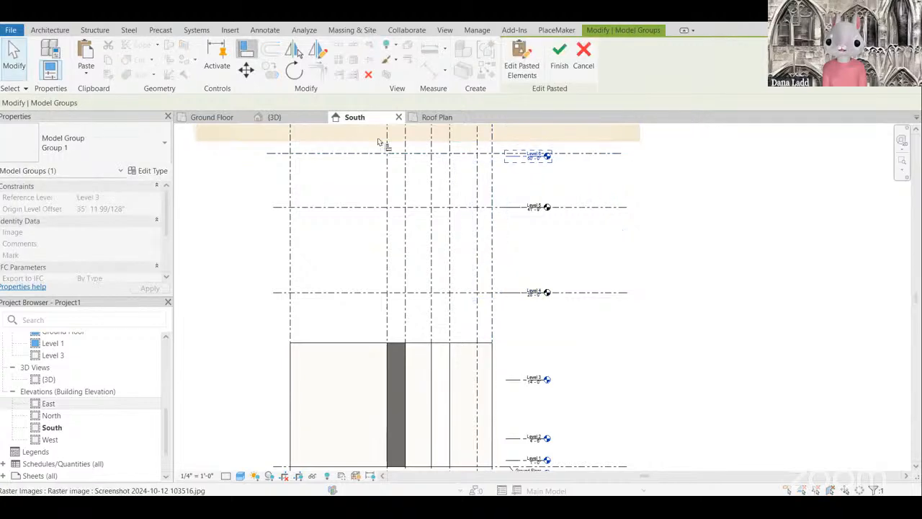
# Step: Align the topmost copied level with the tower peak's reference line and finish placing the copy
pyautogui.click(513, 154)
pyautogui.click(517, 159)
pyautogui.press('Escape')
pyautogui.scroll(-2, 516, 200)
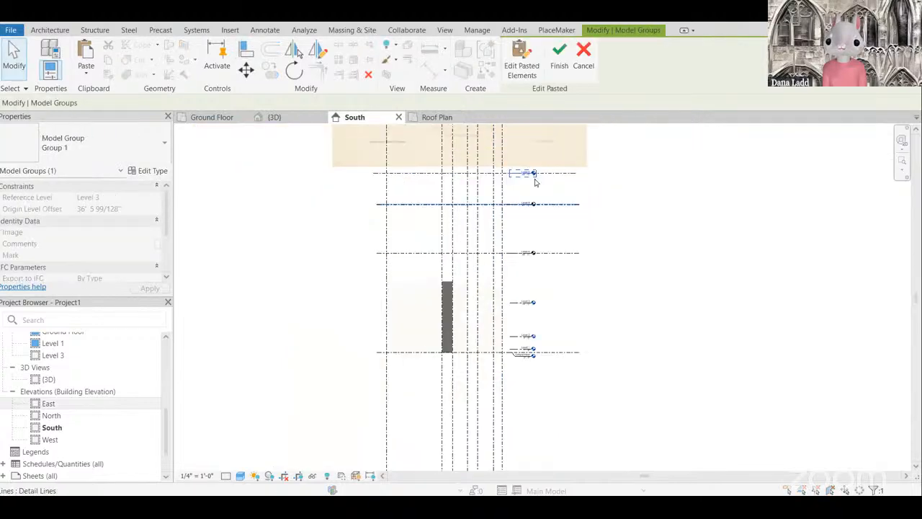
pyautogui.scroll(2, 535, 175)
pyautogui.click(543, 252)
# Step: Rename the 28' 0" level to Ridge 1
pyautogui.scroll(2, 534, 199)
pyautogui.scroll(-3, 526, 203)
pyautogui.scroll(2, 544, 317)
pyautogui.scroll(3, 509, 271)
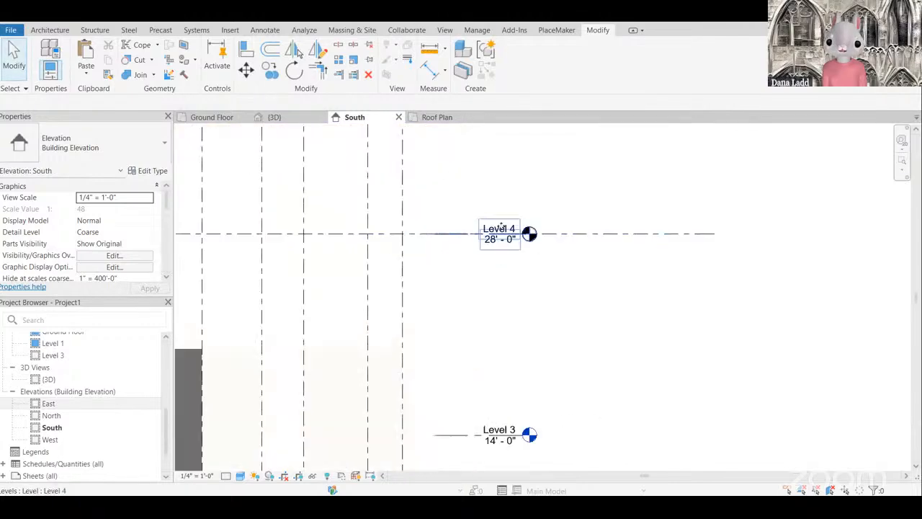
pyautogui.doubleClick(501, 226)
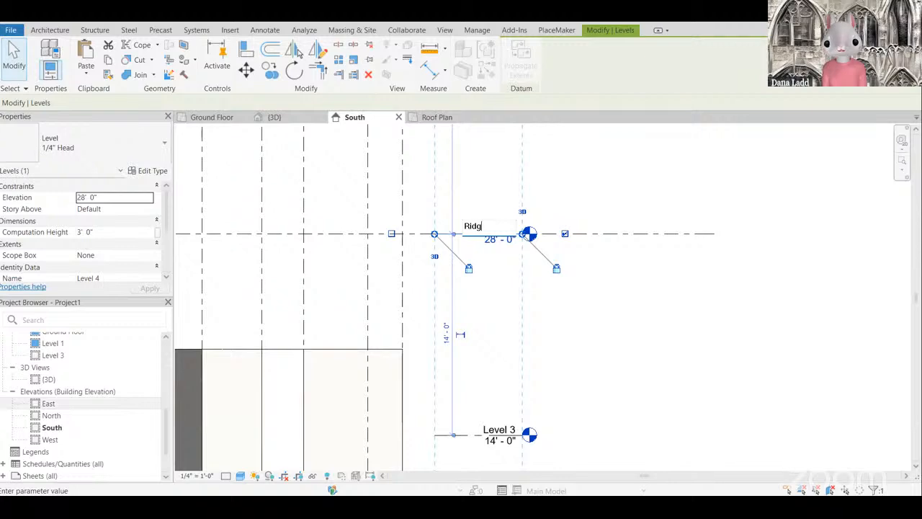
pyautogui.write('Ridge 1')
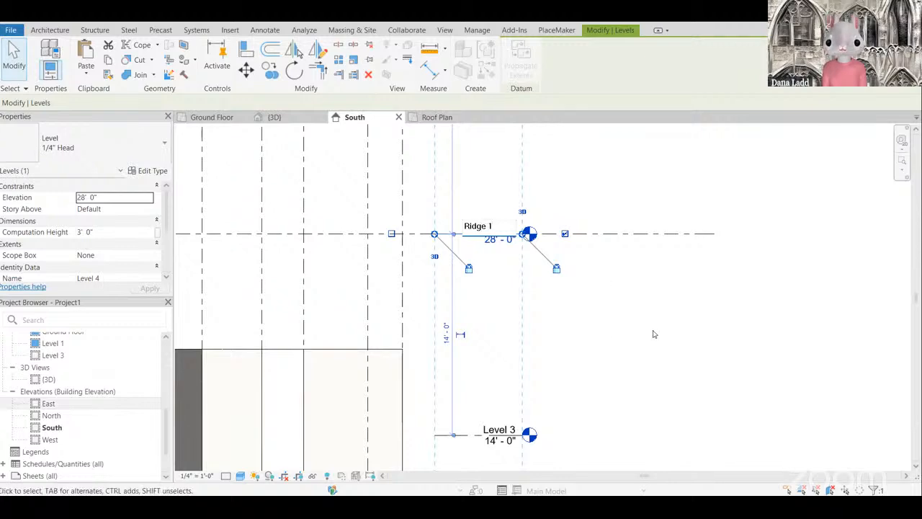
pyautogui.press('Return')
# Step: Examine the roof ridges, eaves and floor lines on the scanned facade to see which height each level represents
pyautogui.scroll(-3, 595, 253)
pyautogui.scroll(-2, 533, 356)
pyautogui.scroll(-2, 535, 354)
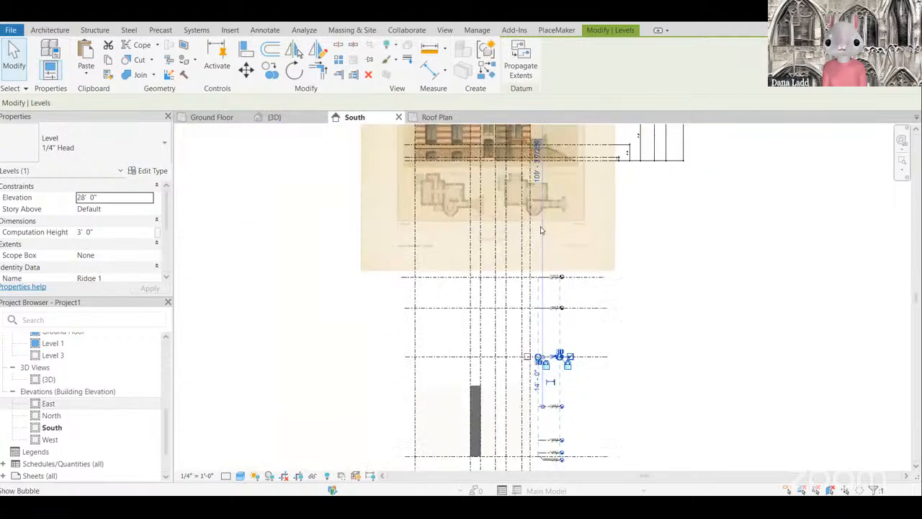
pyautogui.scroll(3, 537, 160)
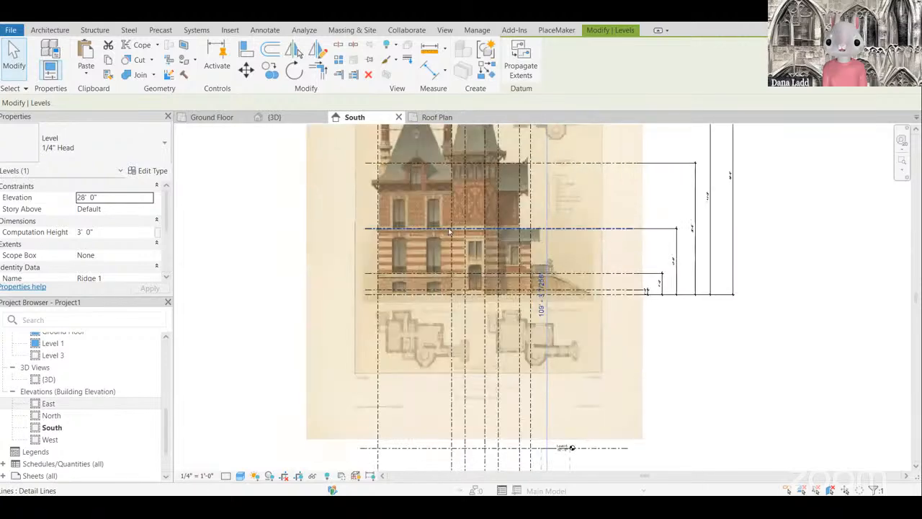
pyautogui.scroll(1, 467, 227)
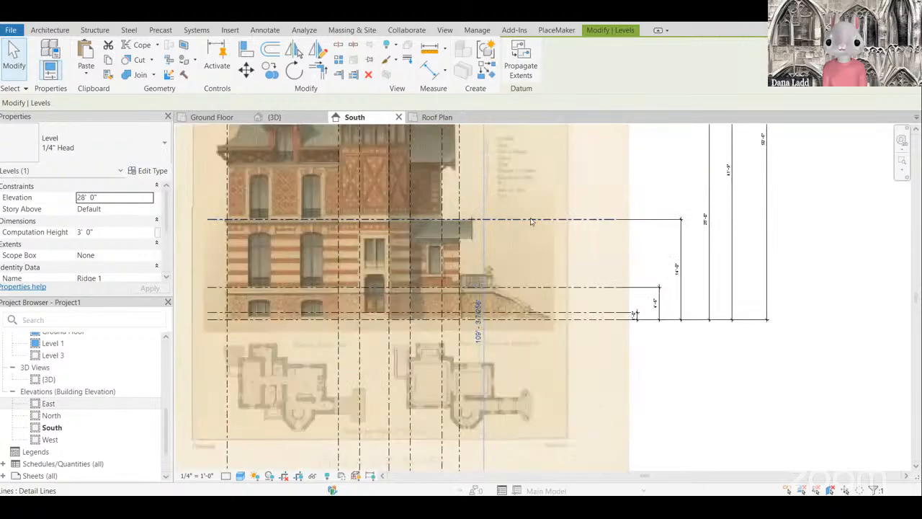
pyautogui.scroll(-3, 466, 227)
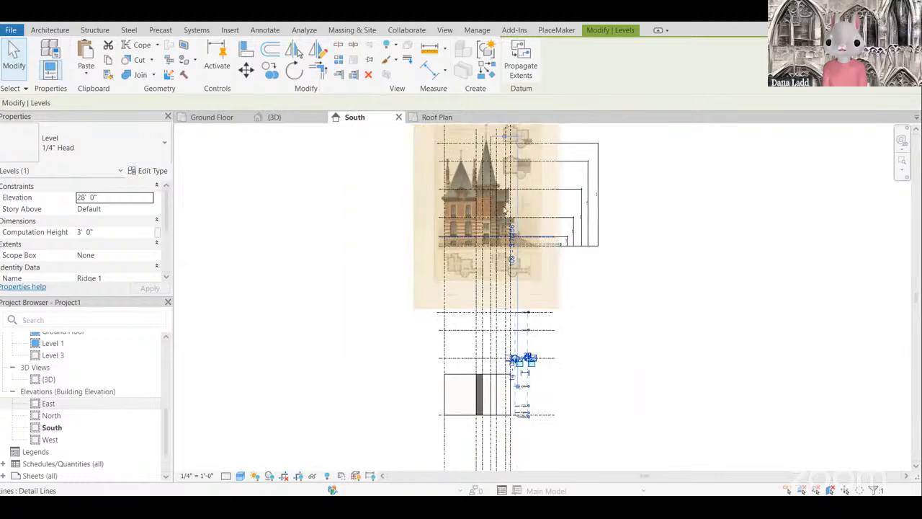
pyautogui.scroll(2, 513, 207)
pyautogui.scroll(2, 513, 207)
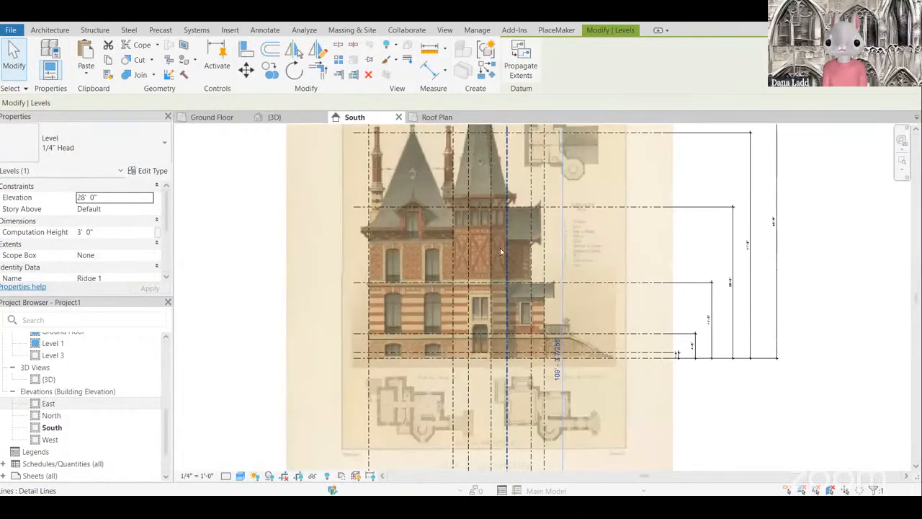
pyautogui.press('Escape')
pyautogui.scroll(2, 487, 227)
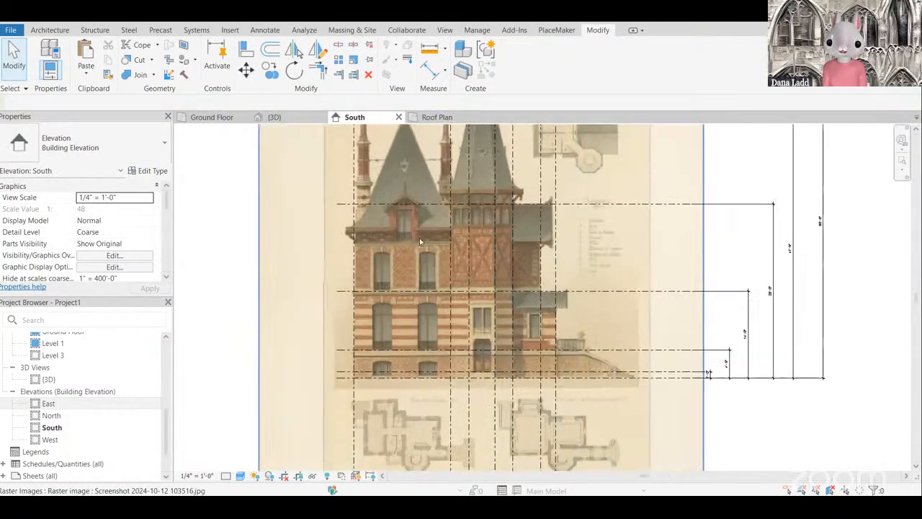
pyautogui.scroll(1, 383, 243)
pyautogui.scroll(-5, 559, 283)
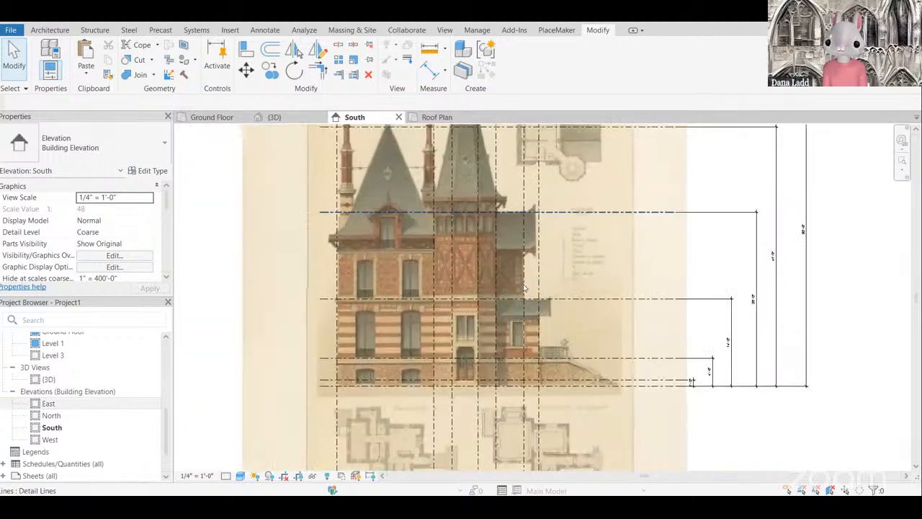
# Step: Compare the lower levels beside the model with the facade's dimensioned floor heights
pyautogui.scroll(3, 509, 354)
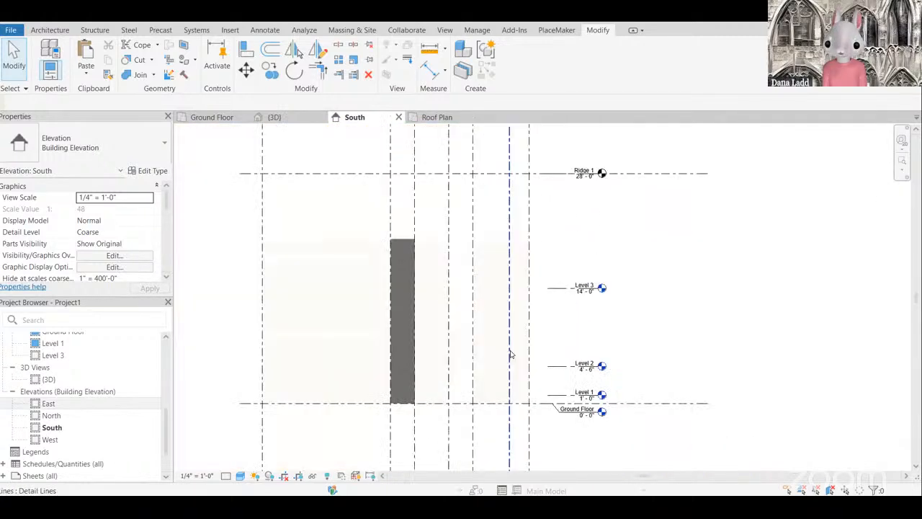
pyautogui.scroll(-4, 570, 373)
pyautogui.scroll(3, 570, 373)
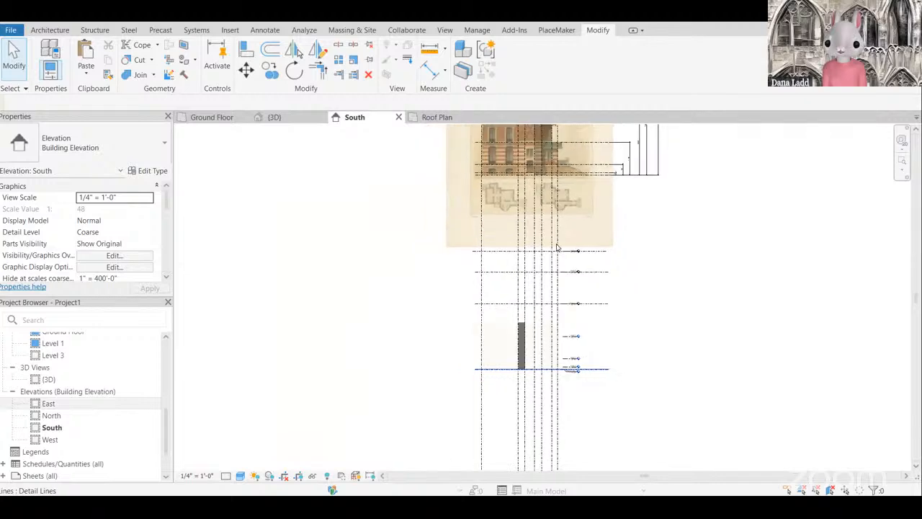
pyautogui.scroll(4, 681, 234)
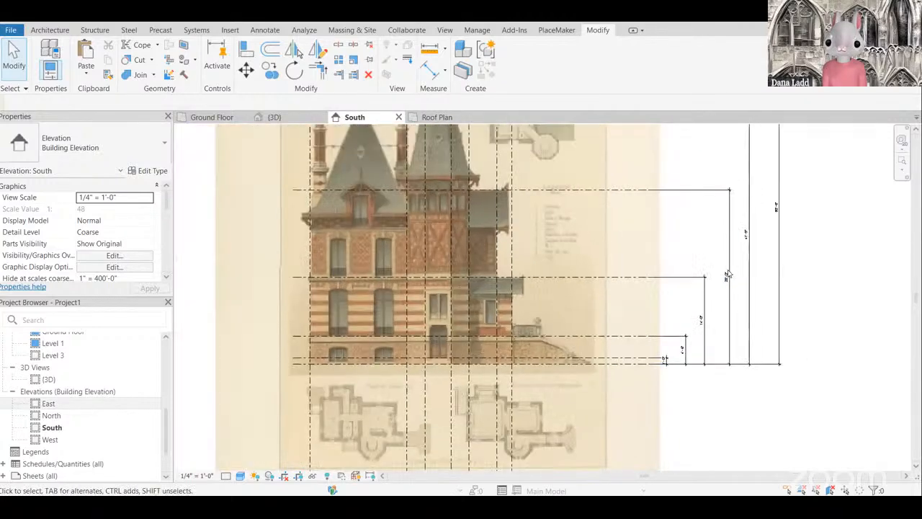
pyautogui.scroll(-1, 727, 275)
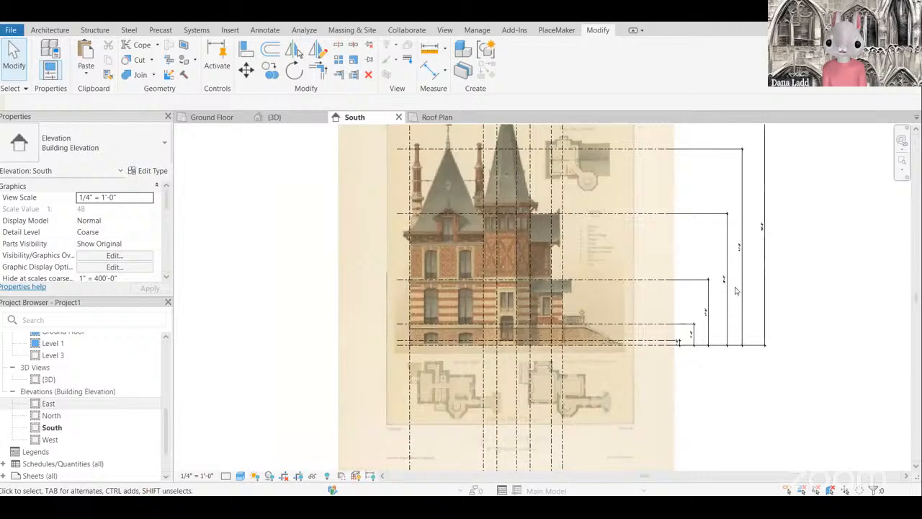
pyautogui.scroll(1, 735, 290)
pyautogui.scroll(-1, 736, 290)
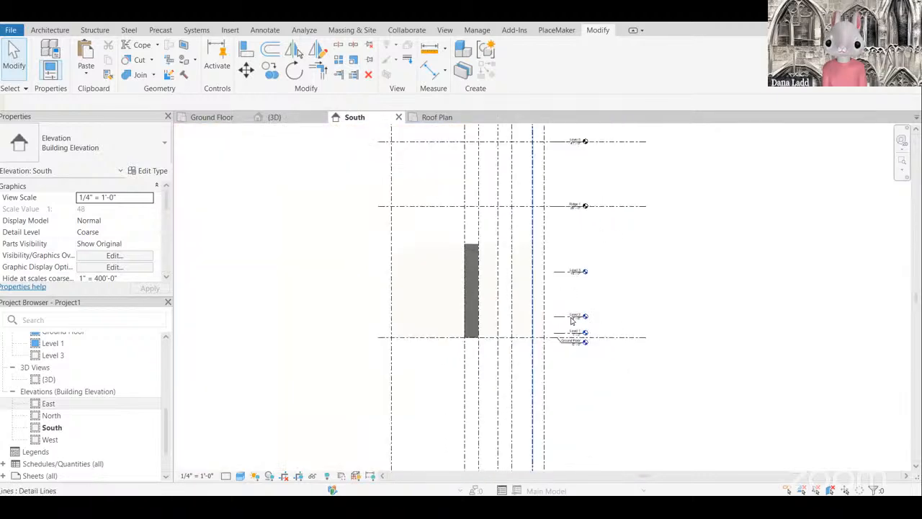
pyautogui.scroll(2, 571, 320)
pyautogui.scroll(-3, 588, 331)
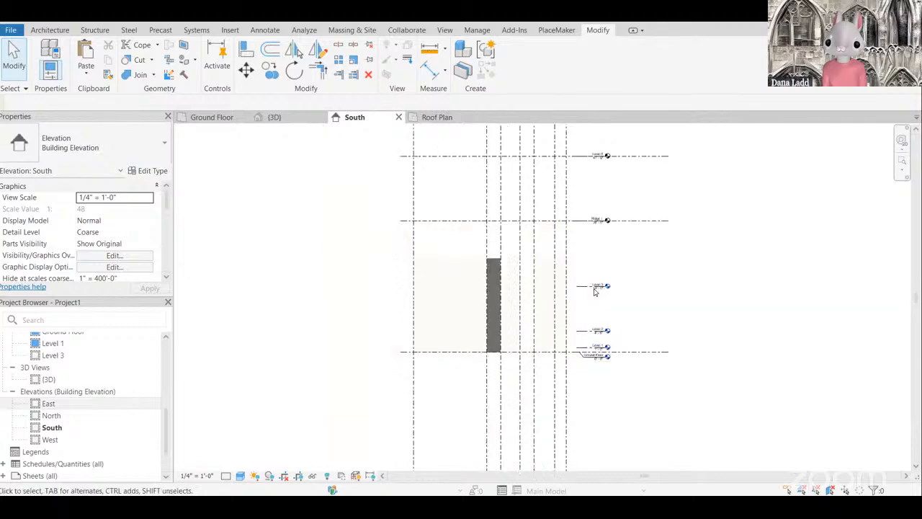
# Step: Rename the level at 41' 9" to Ridge 2
pyautogui.scroll(4, 602, 209)
pyautogui.scroll(1, 602, 203)
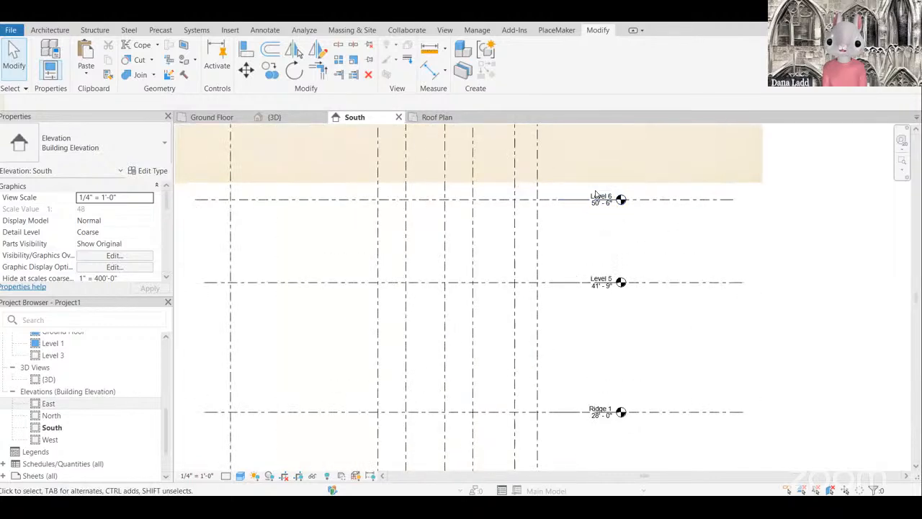
pyautogui.scroll(1, 606, 186)
pyautogui.scroll(-3, 606, 188)
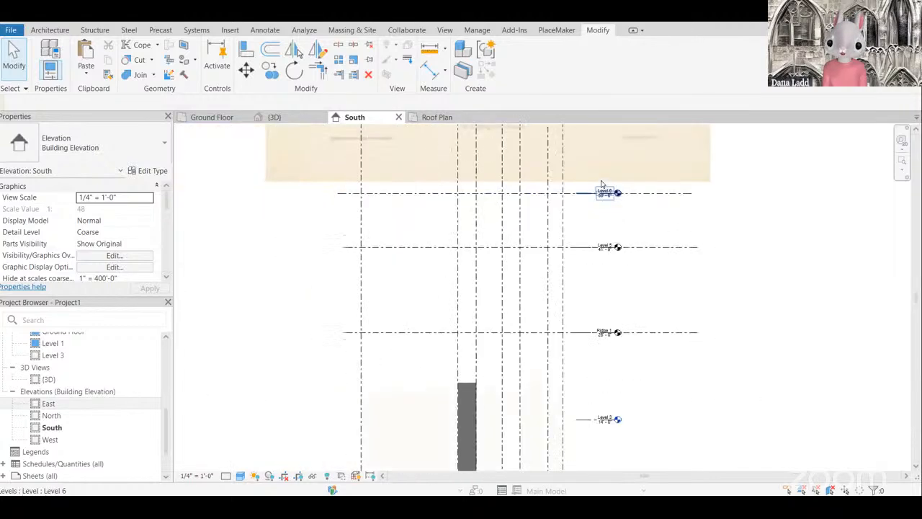
pyautogui.scroll(3, 616, 256)
pyautogui.scroll(2, 616, 256)
pyautogui.click(600, 235)
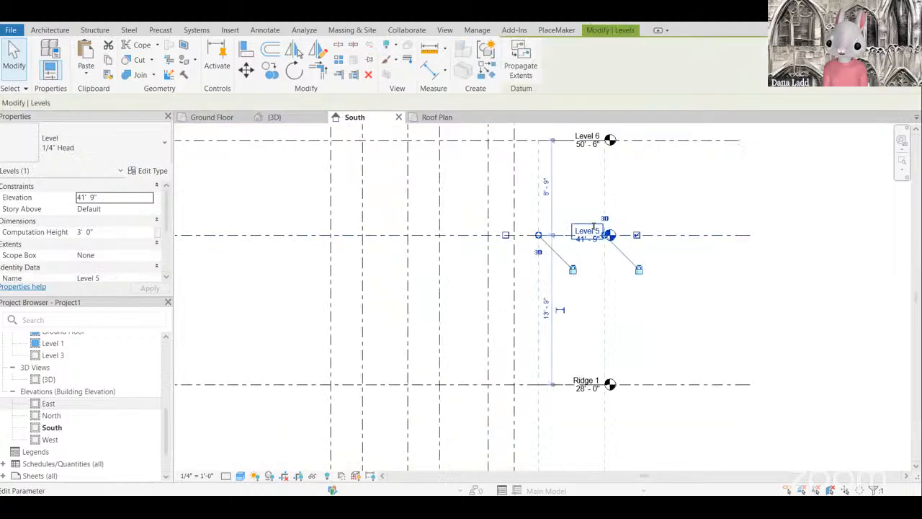
pyautogui.click(598, 226)
pyautogui.write('Ridge 2')
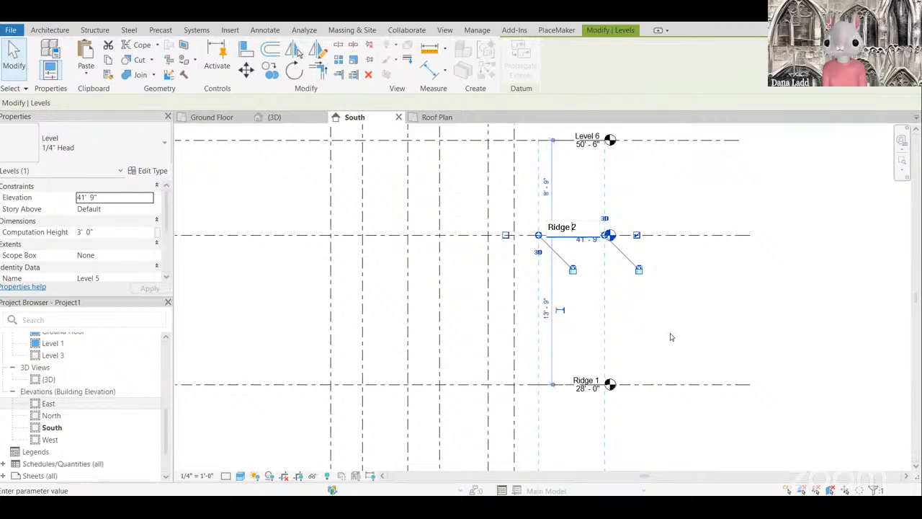
pyautogui.press('Return')
# Step: Rename the level at 50' 6" to Top Ridge, undoing the accidental shift of its head
pyautogui.scroll(-3, 670, 333)
pyautogui.scroll(2, 649, 206)
pyautogui.click(608, 213)
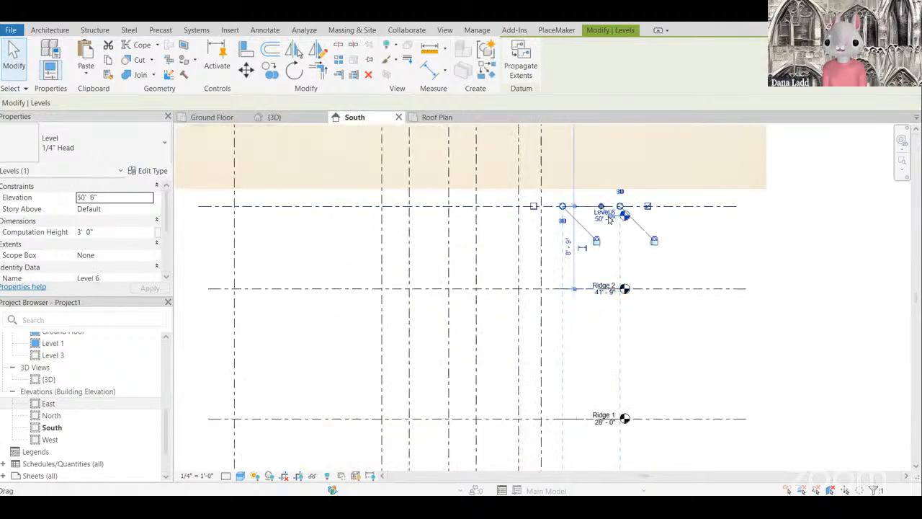
pyautogui.hotkey('ctrl', 'z')
pyautogui.click(612, 203)
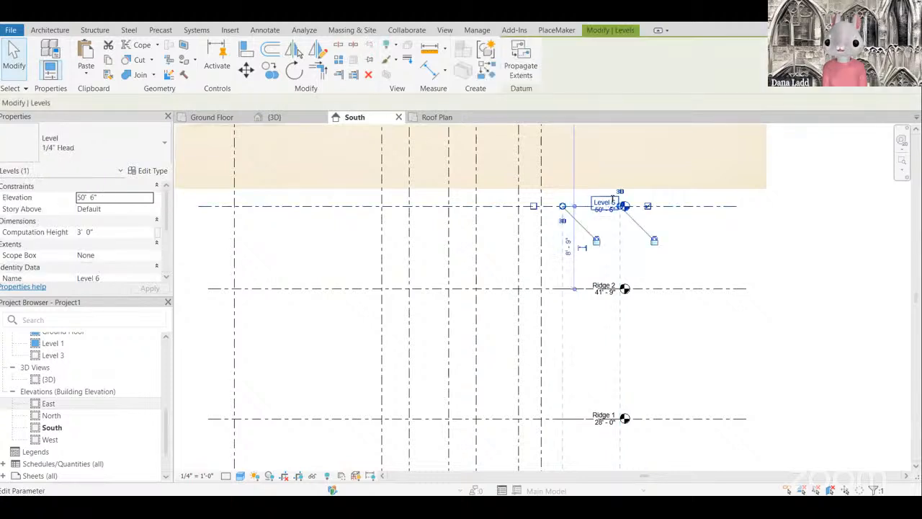
pyautogui.click(612, 200)
pyautogui.write('Top Ridge')
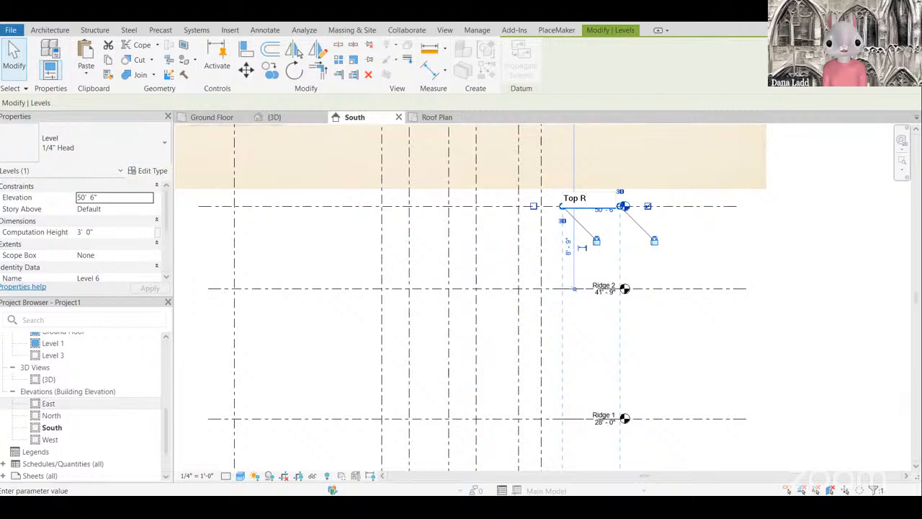
pyautogui.press('Return')
pyautogui.click(678, 266)
pyautogui.scroll(-2, 676, 265)
pyautogui.scroll(3, 578, 244)
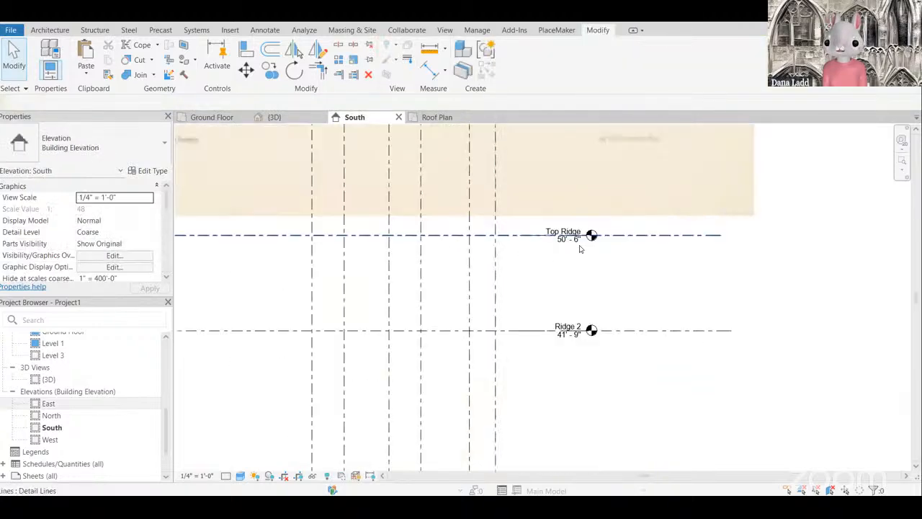
pyautogui.click(579, 246)
pyautogui.press('Delete')
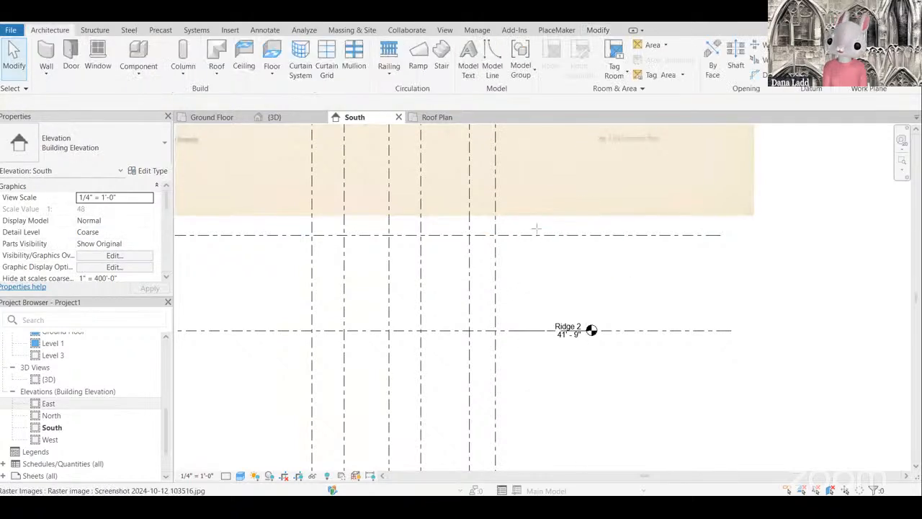
pyautogui.press('l')
pyautogui.press('l')
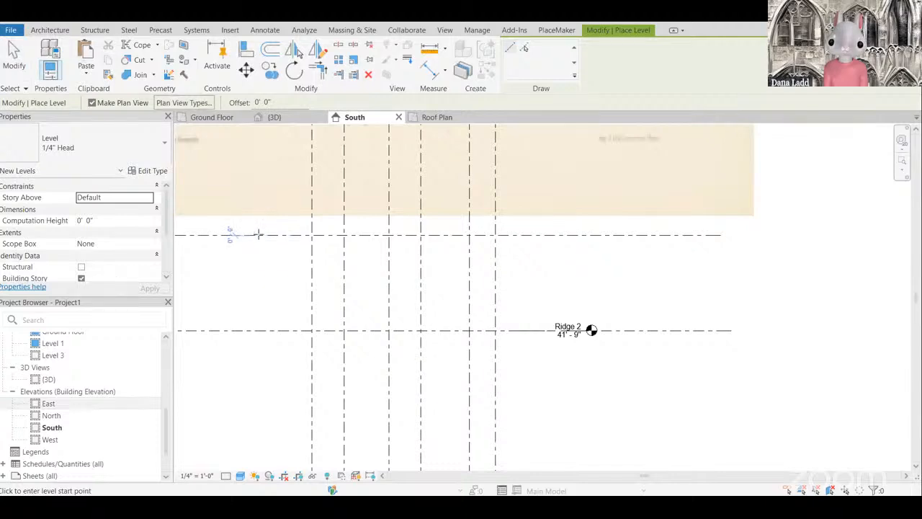
pyautogui.hotkey('ctrl', 'z')
# Step: Delete the Top Ridge level while keeping the horizontal reference line beneath it
pyautogui.scroll(-4, 640, 258)
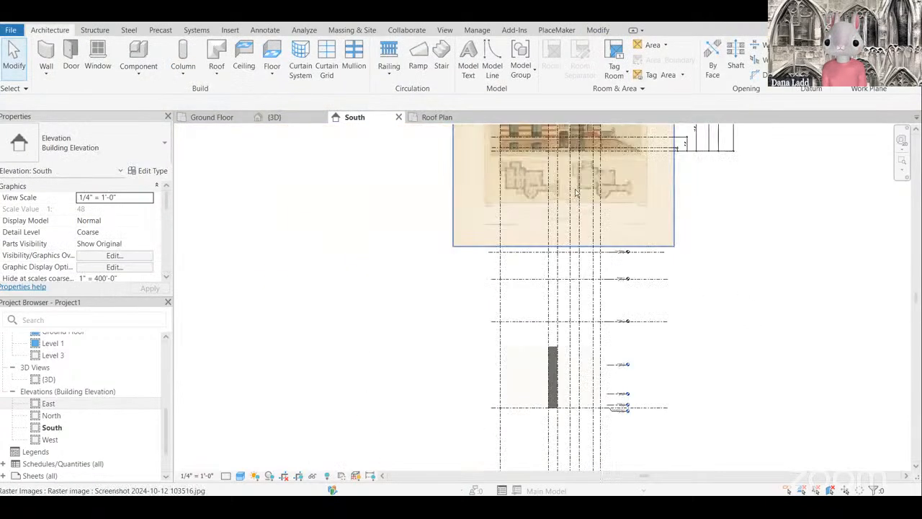
pyautogui.scroll(3, 635, 288)
pyautogui.scroll(-2, 627, 276)
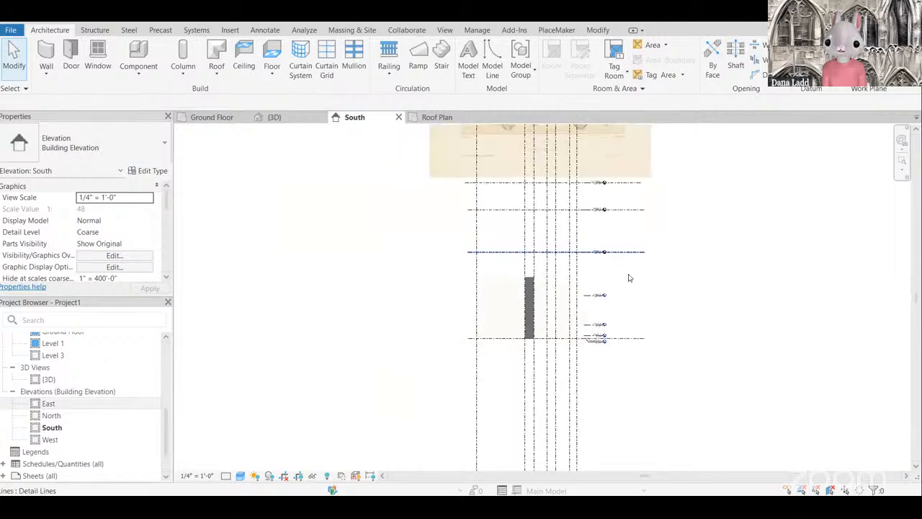
pyautogui.scroll(4, 604, 190)
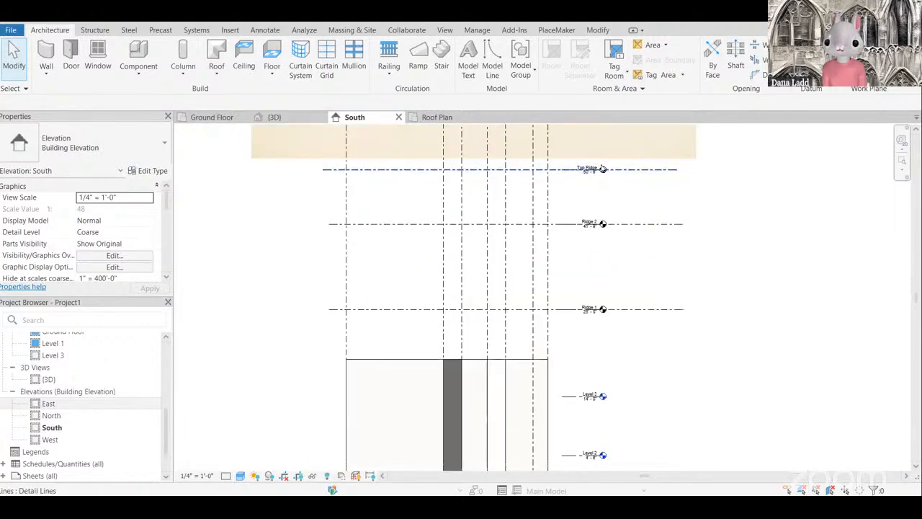
pyautogui.click(602, 169)
pyautogui.press('Delete')
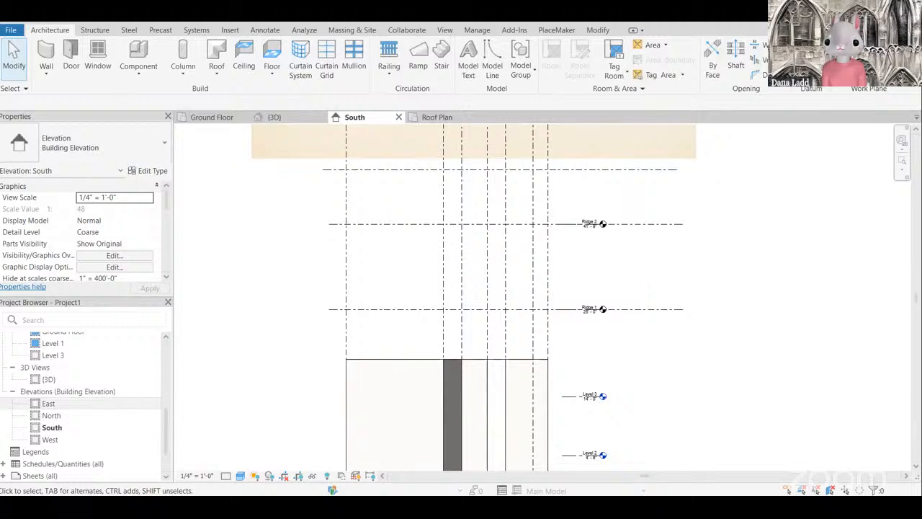
# Step: Draw a new level at 50' 6" along the uppermost copied reference line, with its head aligned to the levels below
pyautogui.scroll(2, 642, 126)
pyautogui.press('l')
pyautogui.press('l')
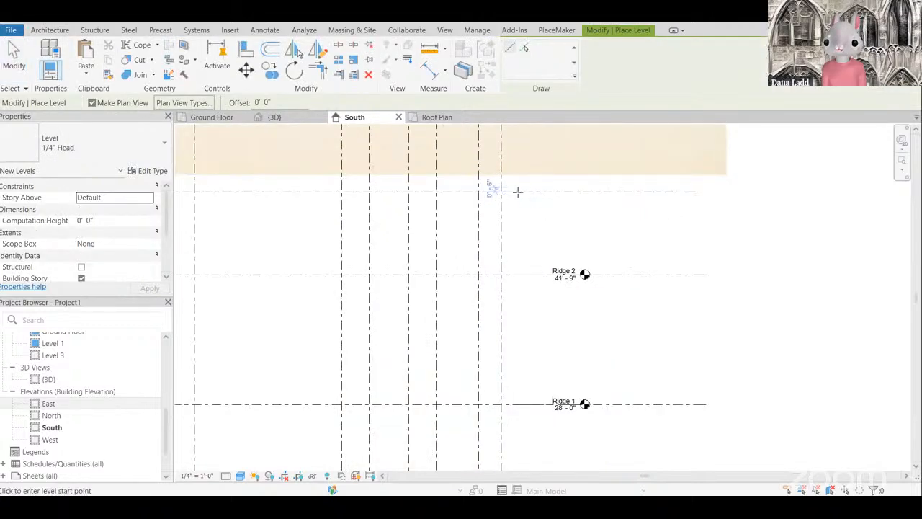
pyautogui.click(523, 192)
pyautogui.click(584, 192)
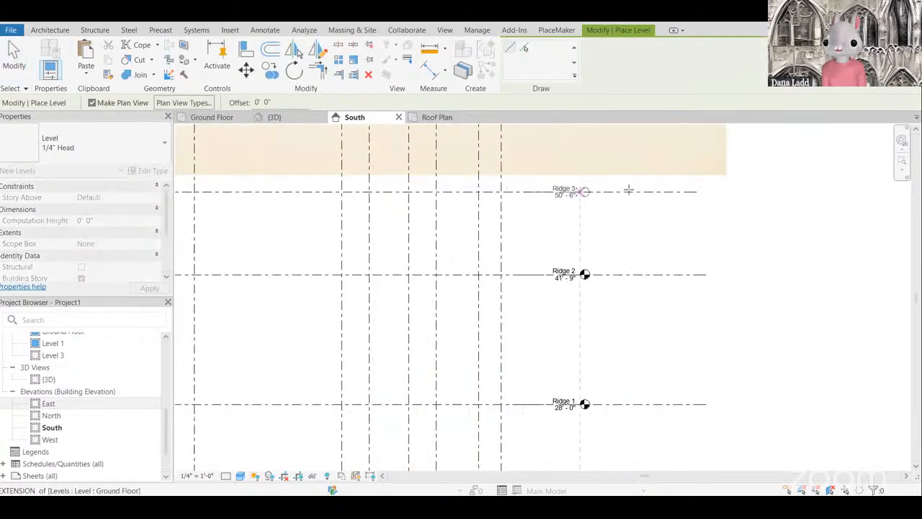
pyautogui.press('Escape')
pyautogui.press('Escape')
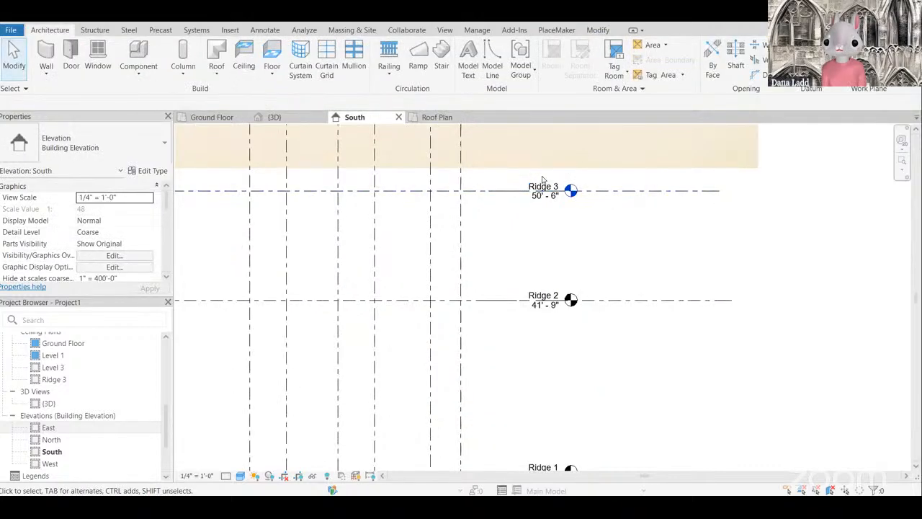
# Step: Rename the newly drawn 50' 6" level to Ridge Top
pyautogui.scroll(2, 552, 180)
pyautogui.click(553, 180)
pyautogui.click(552, 177)
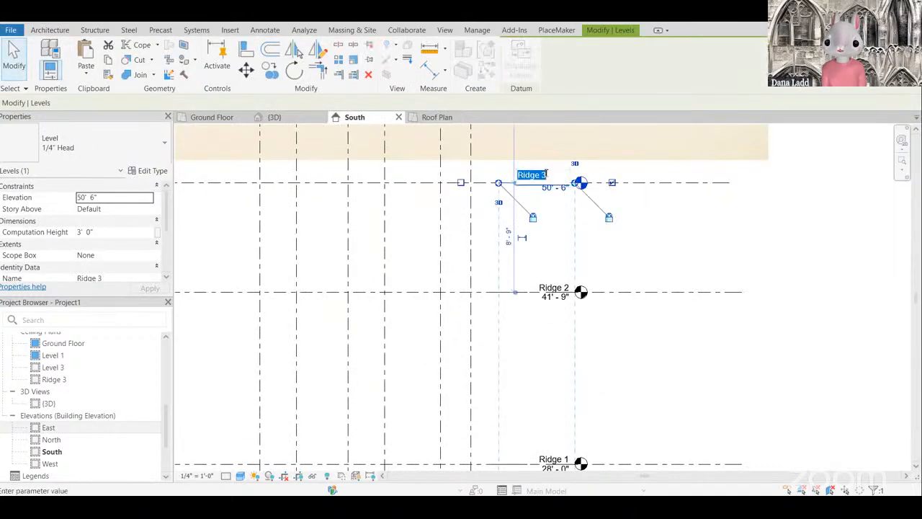
pyautogui.click(544, 175)
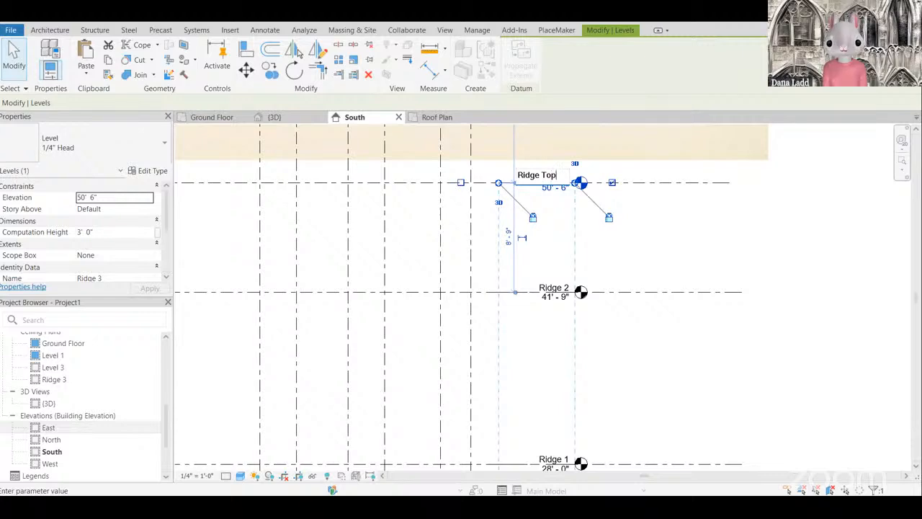
pyautogui.press('Return')
pyautogui.scroll(-2, 662, 253)
pyautogui.press('Escape')
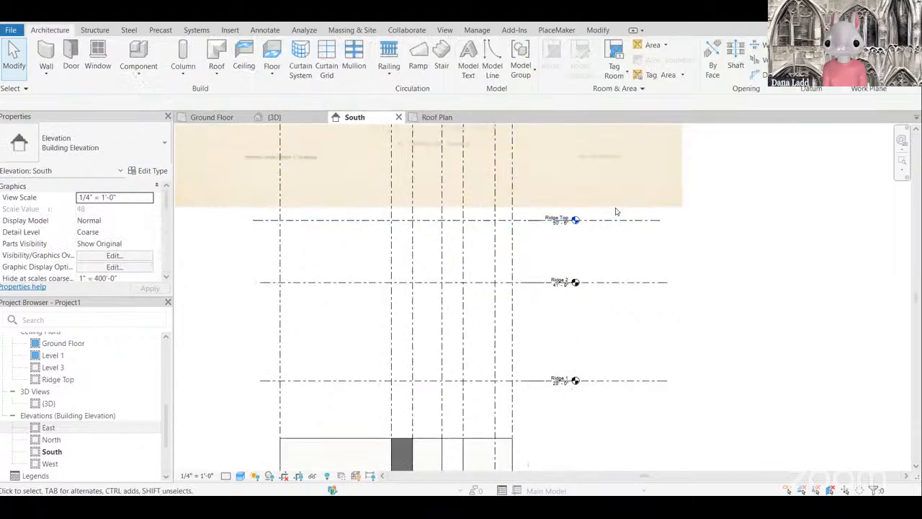
pyautogui.scroll(-2, 659, 269)
pyautogui.scroll(2, 636, 331)
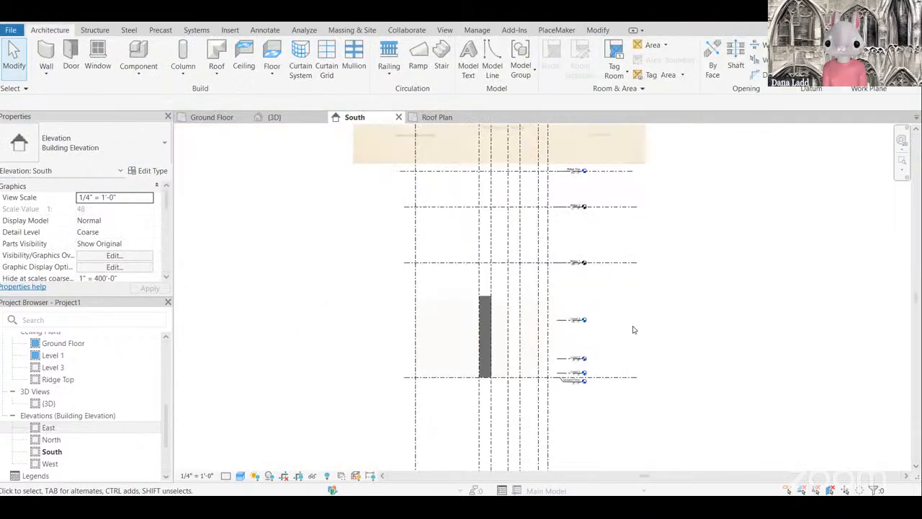
pyautogui.scroll(2, 544, 167)
pyautogui.click(540, 165)
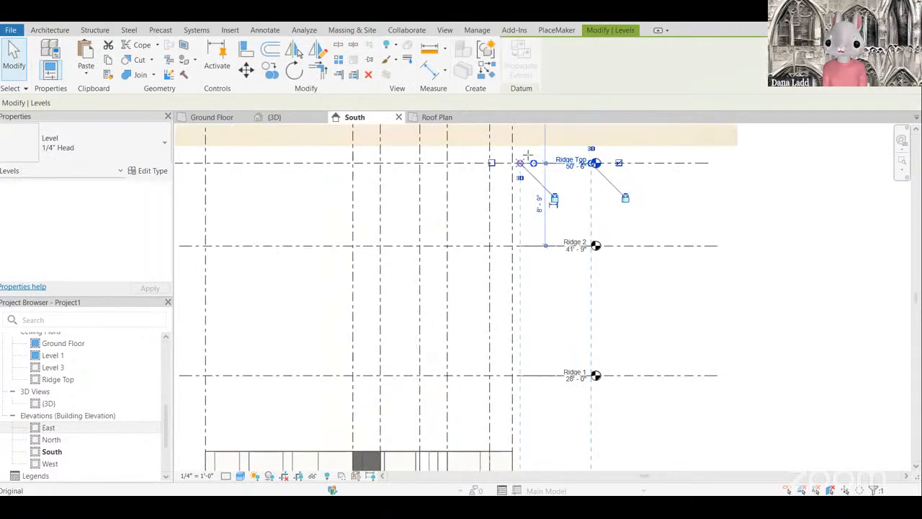
pyautogui.press('Escape')
pyautogui.scroll(-5, 752, 307)
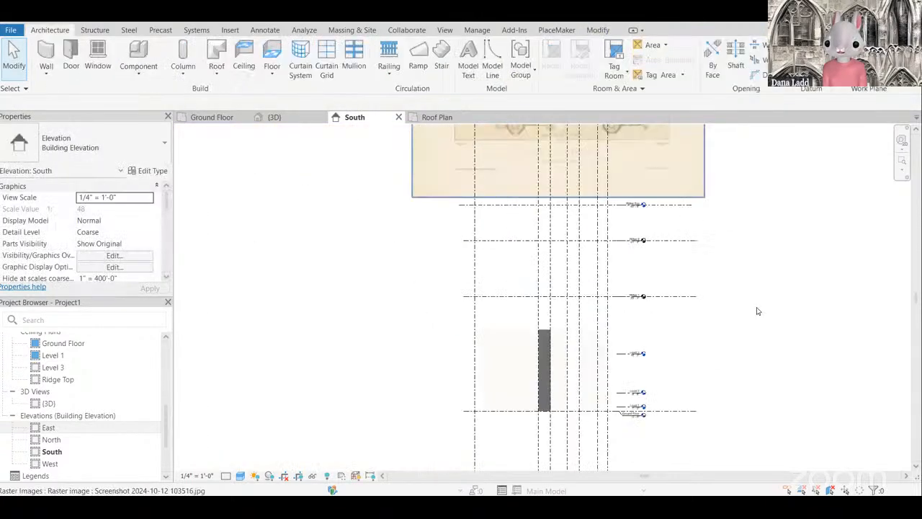
pyautogui.scroll(1, 689, 227)
pyautogui.moveTo(689, 308); pyautogui.dragTo(651, 220)
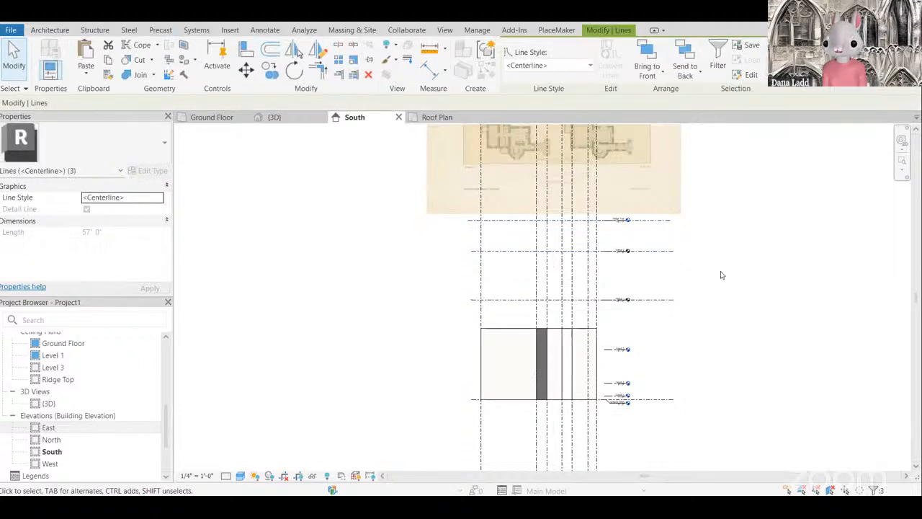
pyautogui.press('Escape')
# Step: Delete the three copied horizontal centerlines that run through the Ridge 1, Ridge 2 and Ridge Top levels
pyautogui.scroll(1, 715, 212)
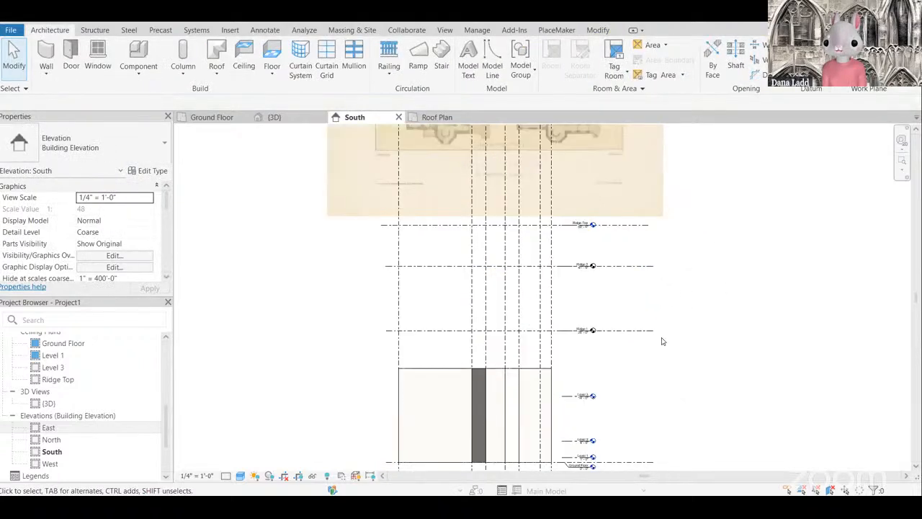
pyautogui.click(655, 332)
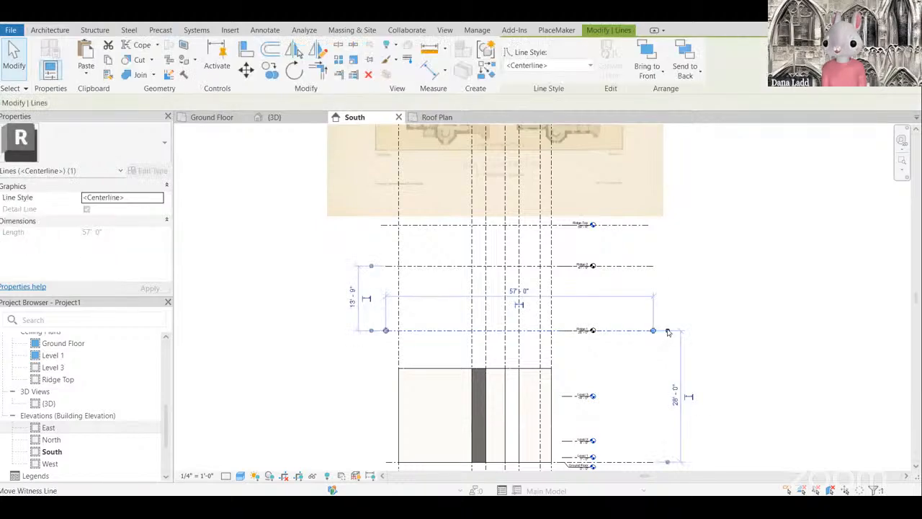
pyautogui.press('Delete')
pyautogui.click(634, 266)
pyautogui.press('Delete')
pyautogui.click(632, 225)
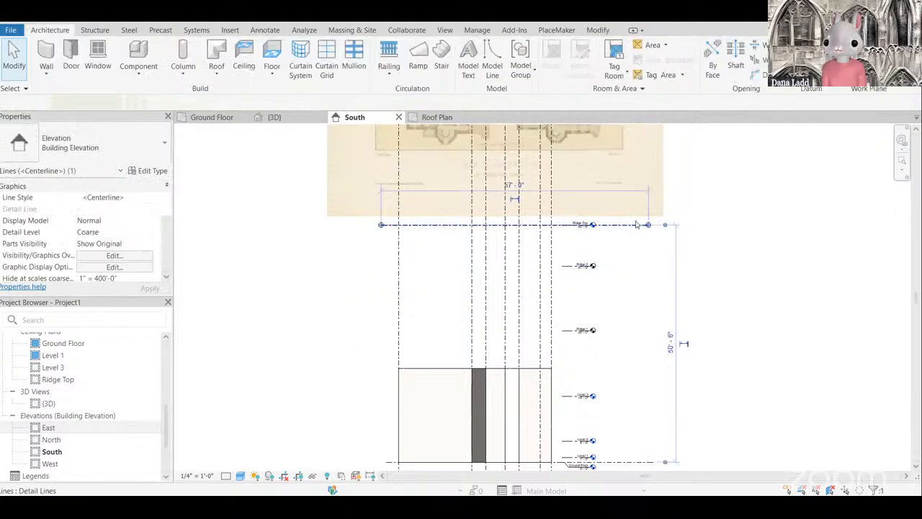
pyautogui.press('Delete')
# Step: Examine the scanned facade's floor and eaves lines against the dimensioned heights to find a floor without a reference line
pyautogui.scroll(-1, 626, 223)
pyautogui.scroll(-3, 633, 314)
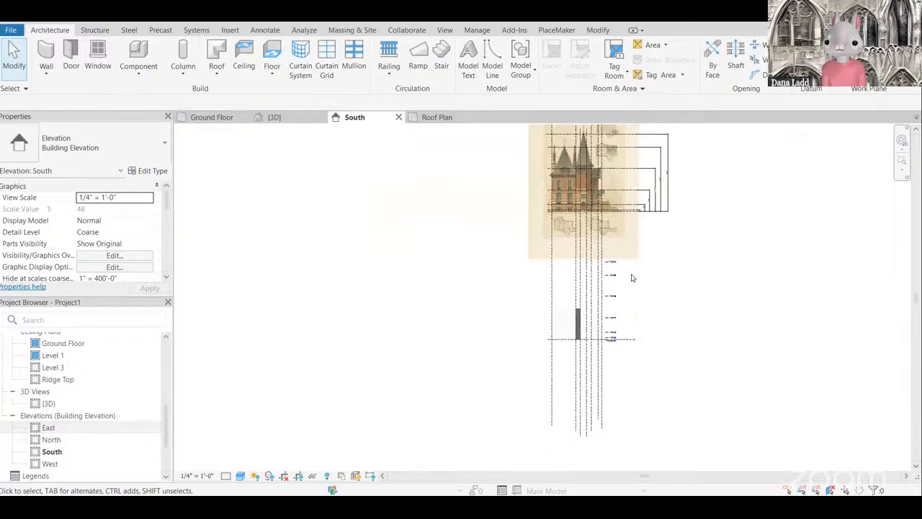
pyautogui.scroll(5, 605, 296)
pyautogui.scroll(-5, 610, 344)
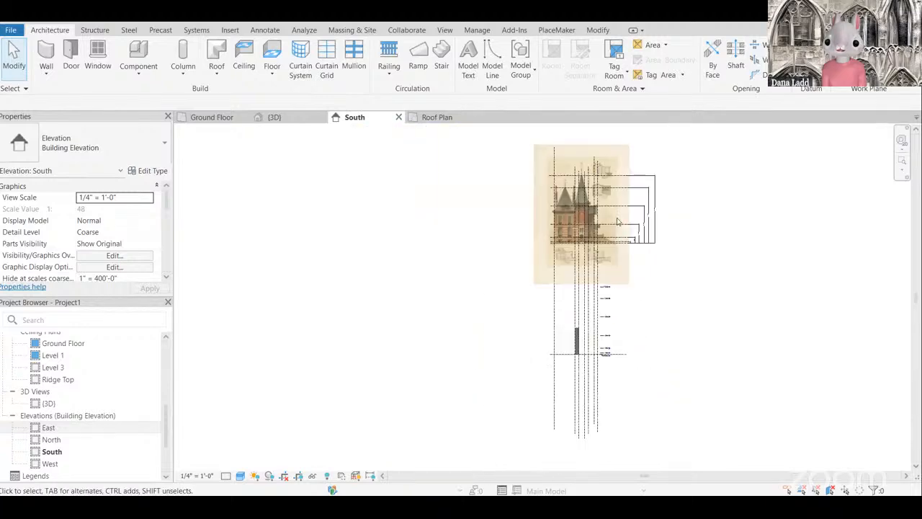
pyautogui.scroll(3, 602, 253)
pyautogui.scroll(4, 579, 286)
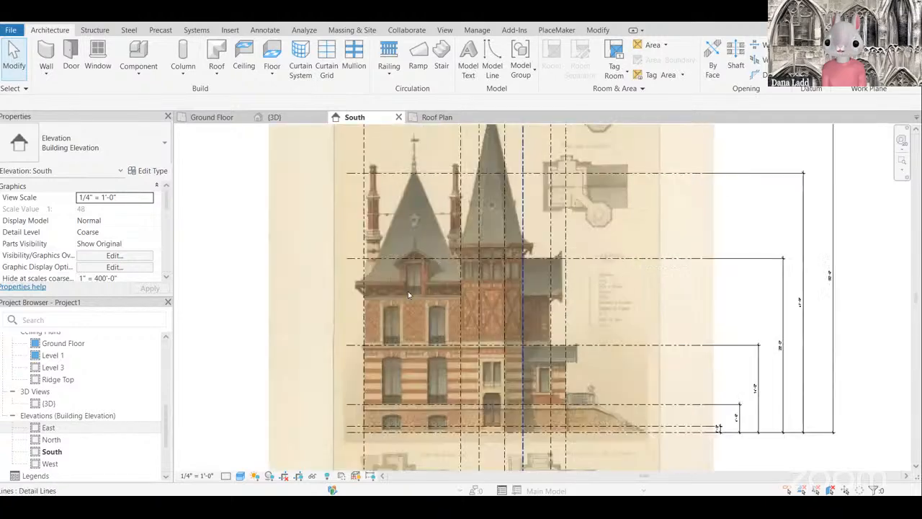
pyautogui.scroll(-2, 579, 271)
pyautogui.scroll(2, 617, 360)
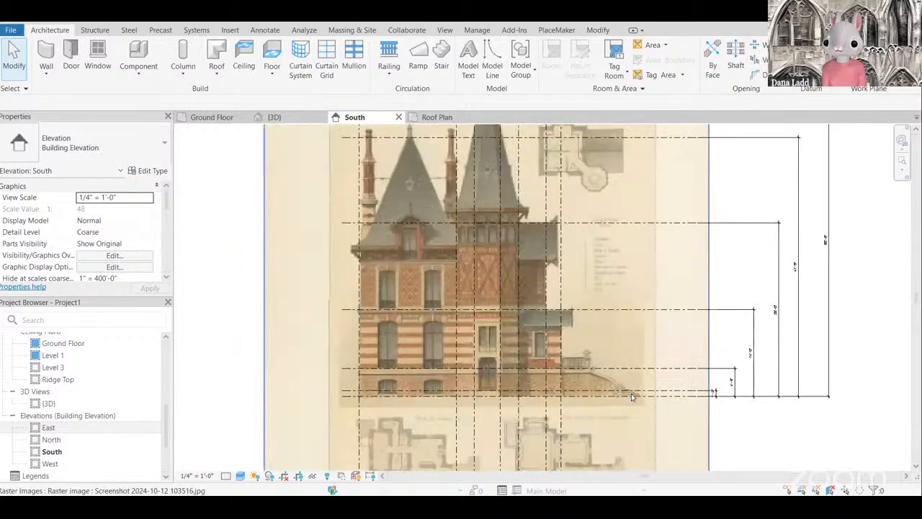
# Step: Copy the horizontal centerline at the 14' floor line about 8' up to the attic floor line below the dormer window
pyautogui.click(608, 310)
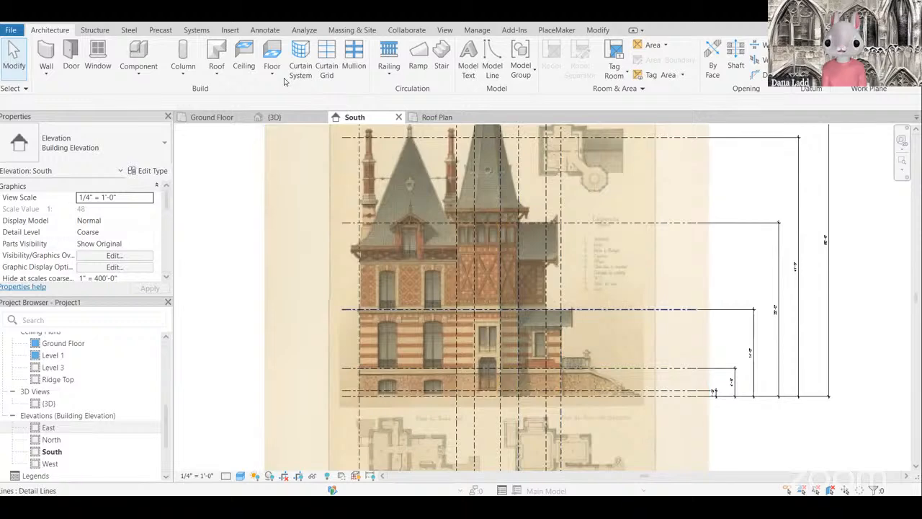
pyautogui.click(292, 72)
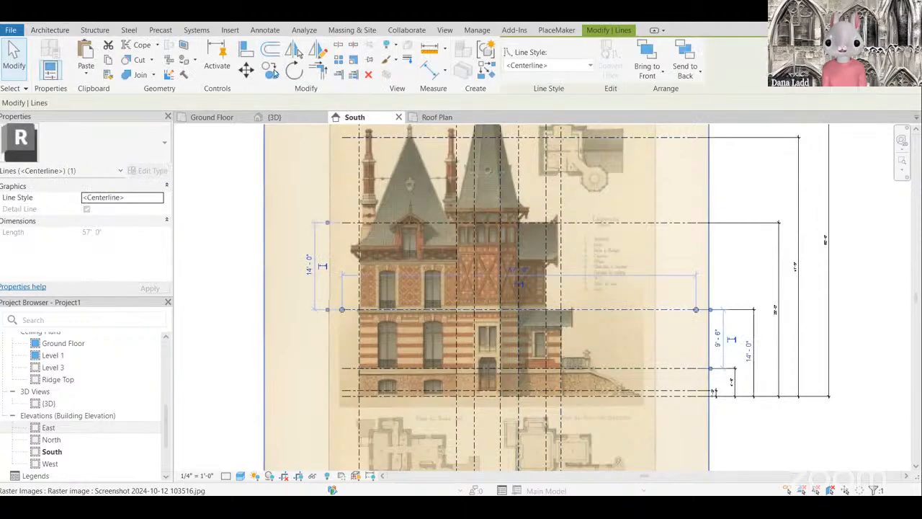
pyautogui.click(271, 70)
pyautogui.scroll(2, 399, 238)
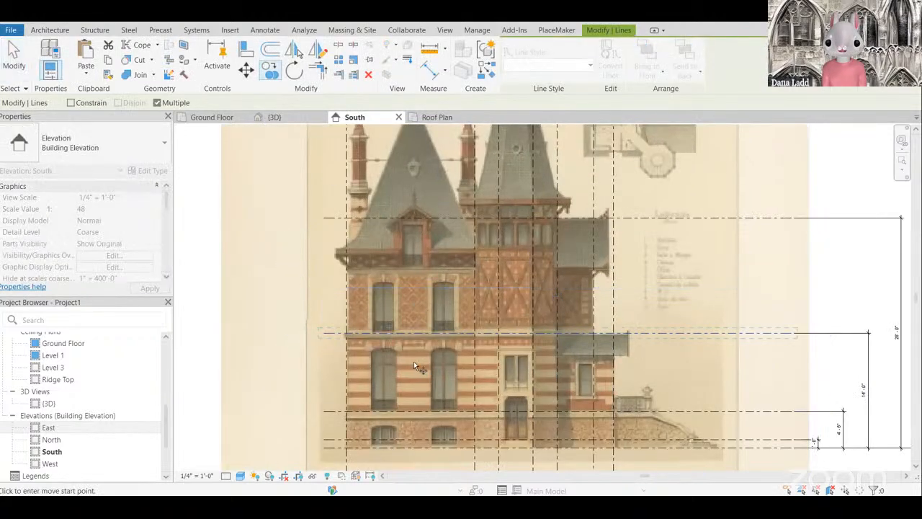
pyautogui.scroll(2, 412, 303)
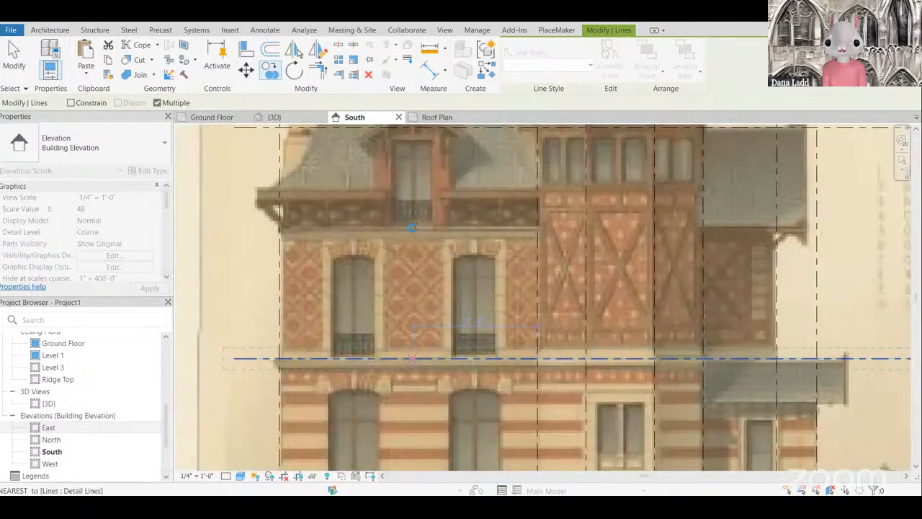
pyautogui.click(412, 227)
pyautogui.scroll(-1, 385, 285)
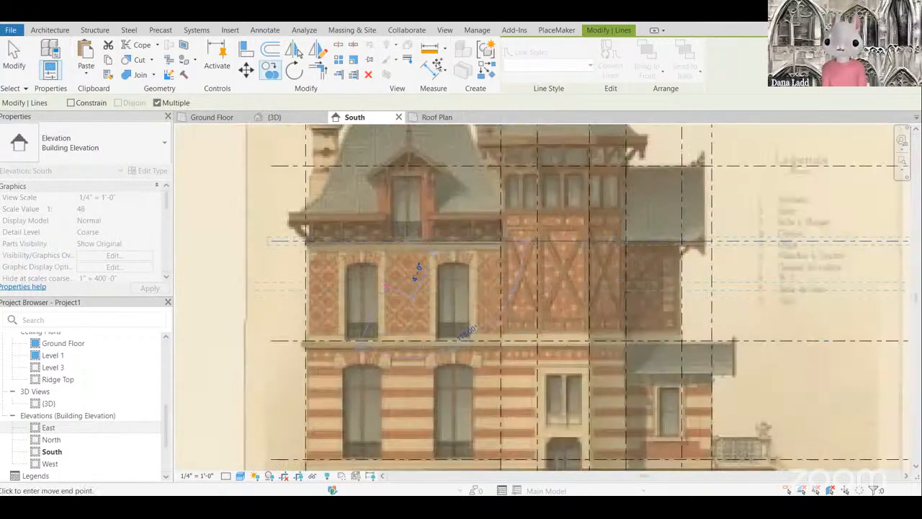
# Step: Dimension the height from the ground line to the copied attic floor centerline, placing it between the neighbouring height dimensions
pyautogui.click(431, 69)
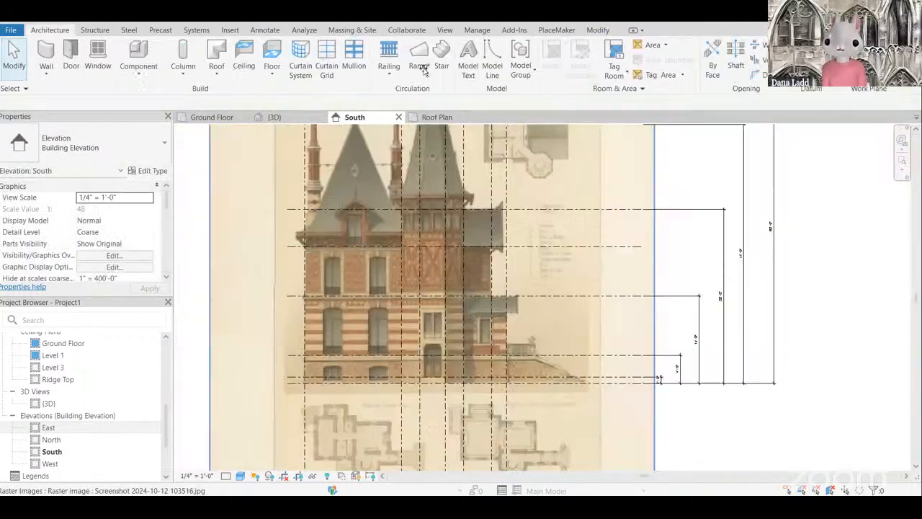
pyautogui.click(623, 248)
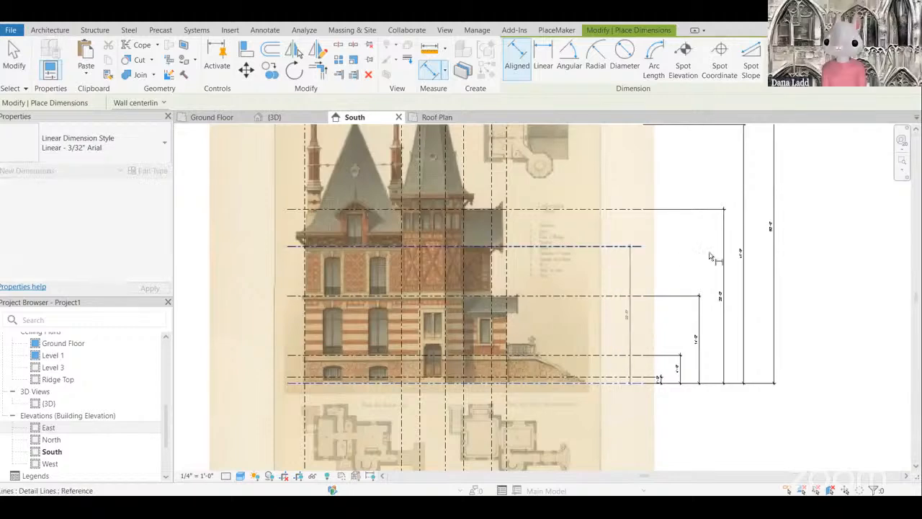
pyautogui.click(737, 322)
pyautogui.scroll(4, 737, 318)
pyautogui.press('Escape')
pyautogui.press('Escape')
pyautogui.scroll(-2, 704, 319)
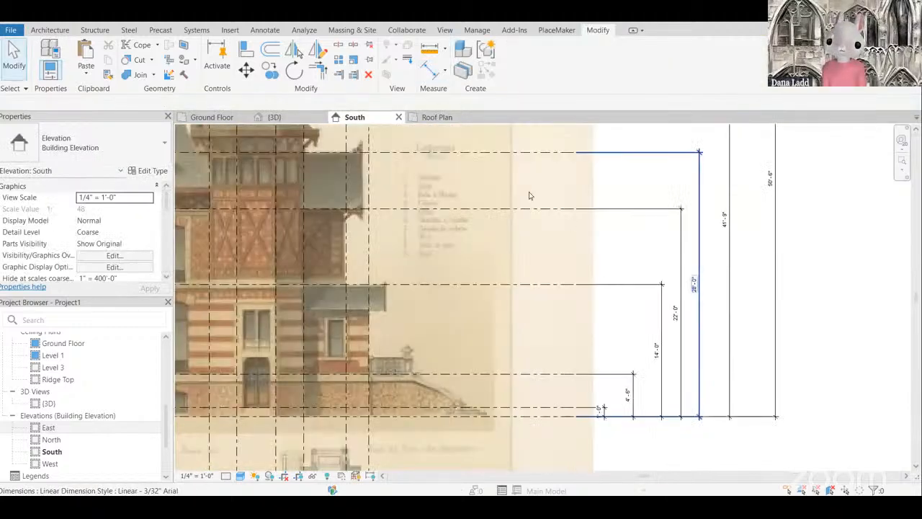
# Step: Draw a new level at 21' 0" between Level 3 and Ridge 1, with its head aligned to the other levels
pyautogui.scroll(-5, 529, 195)
pyautogui.scroll(4, 627, 361)
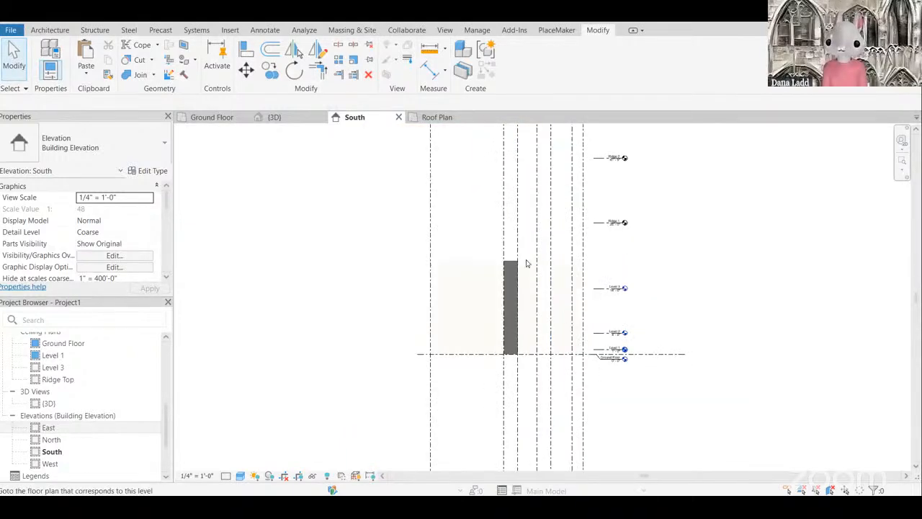
pyautogui.scroll(2, 619, 358)
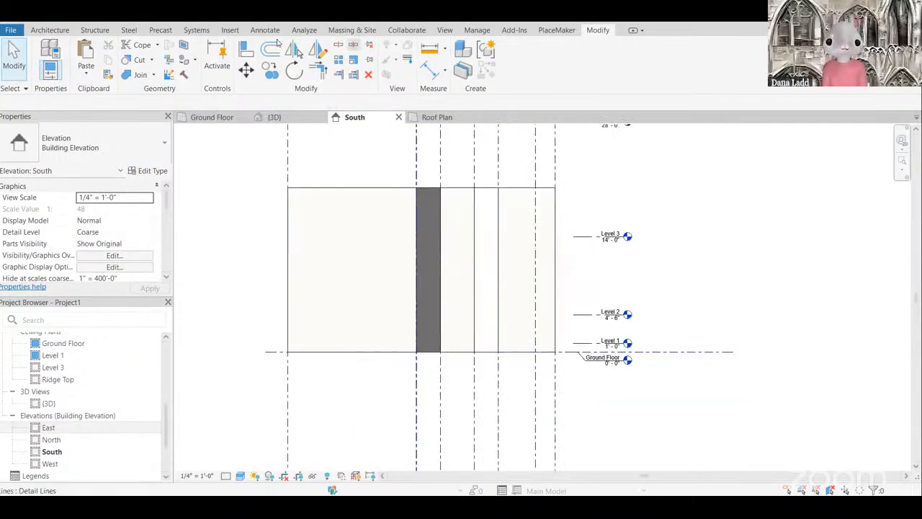
pyautogui.press('l')
pyautogui.press('l')
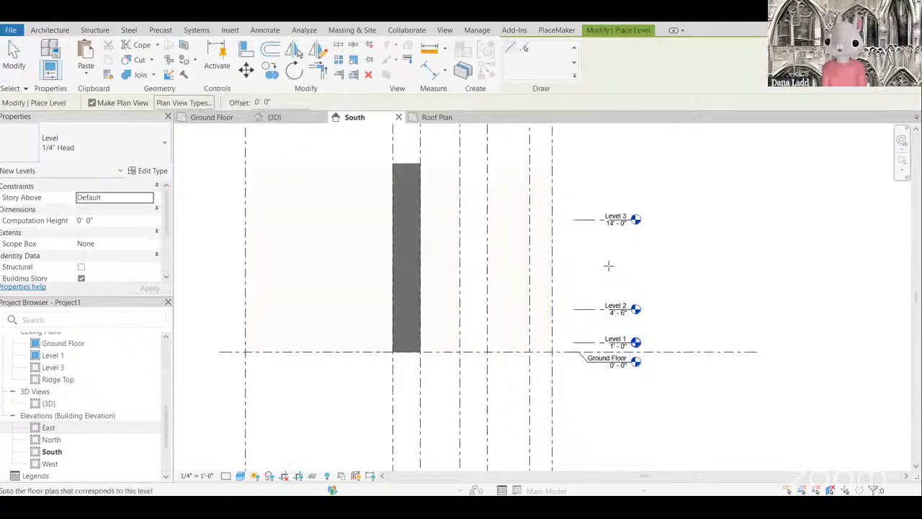
pyautogui.scroll(-2, 598, 206)
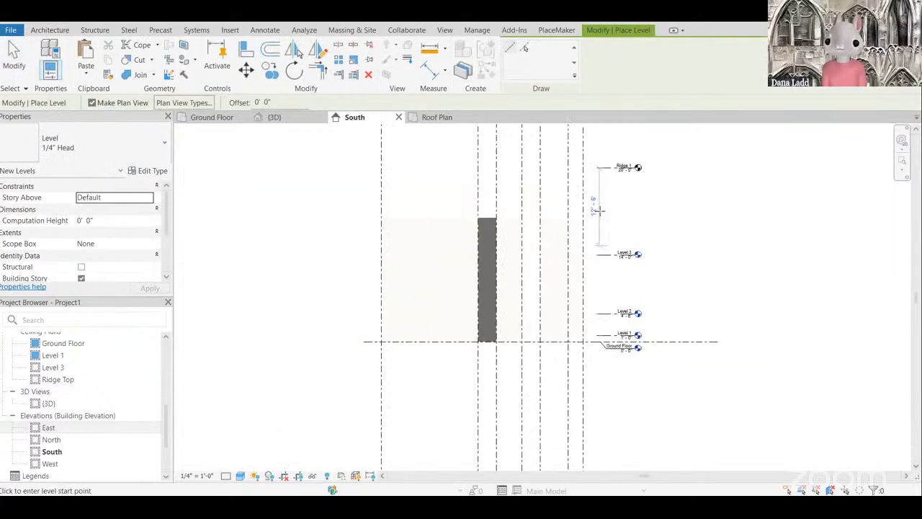
pyautogui.scroll(1, 644, 211)
pyautogui.click(598, 211)
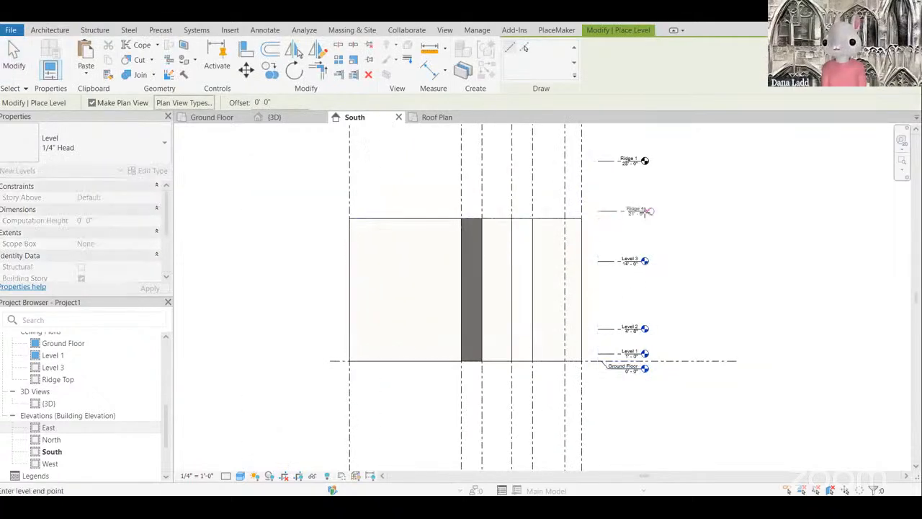
pyautogui.click(646, 211)
pyautogui.press('Escape')
pyautogui.press('Escape')
pyautogui.scroll(2, 670, 245)
# Step: Rename the newly drawn level between Level 3 and Ridge 1 to Level 4
pyautogui.click(613, 215)
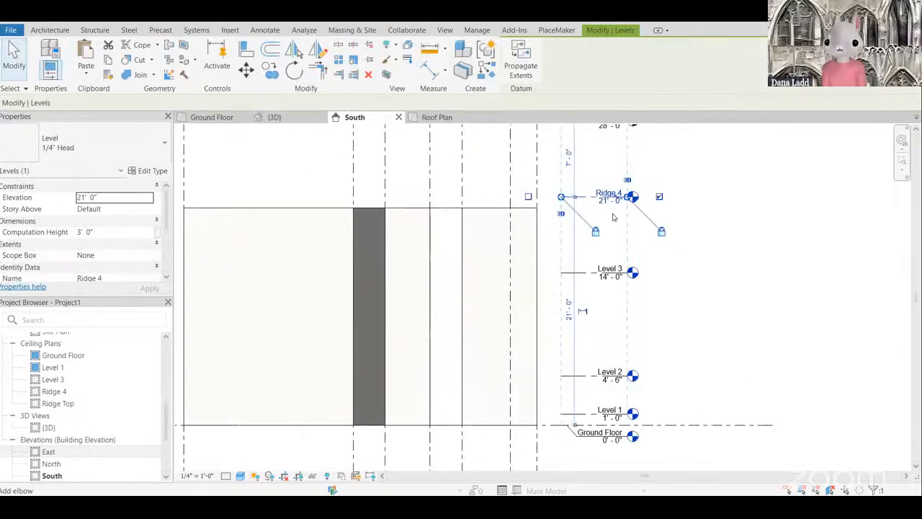
pyautogui.scroll(2, 614, 202)
pyautogui.doubleClick(613, 197)
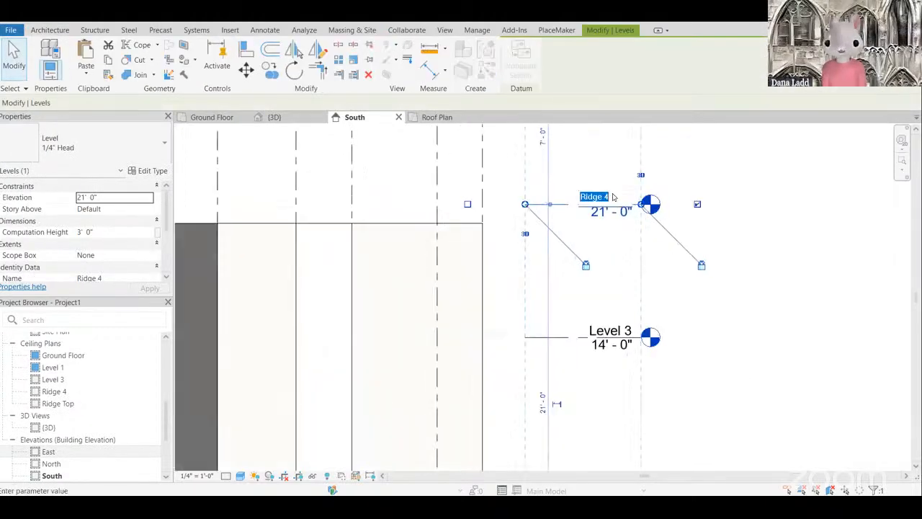
pyautogui.write('L')
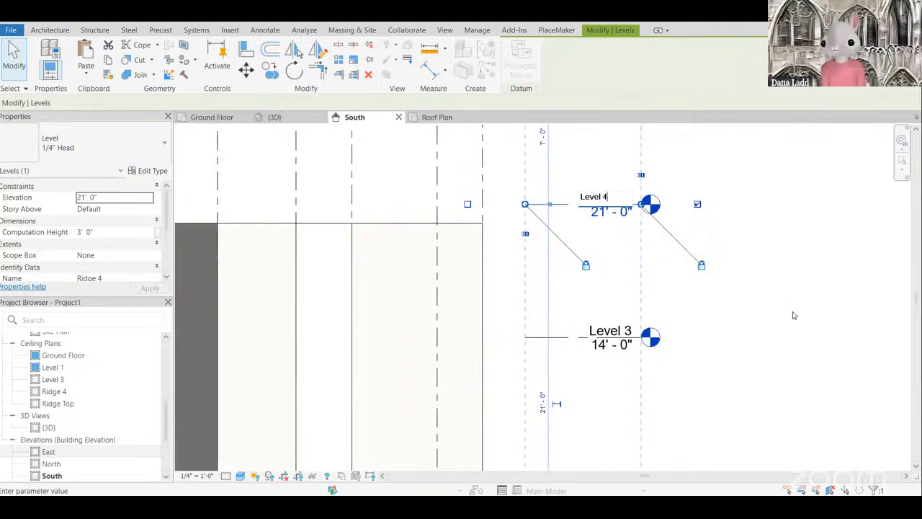
pyautogui.write('evel 4')
pyautogui.press('Return')
pyautogui.scroll(-4, 652, 212)
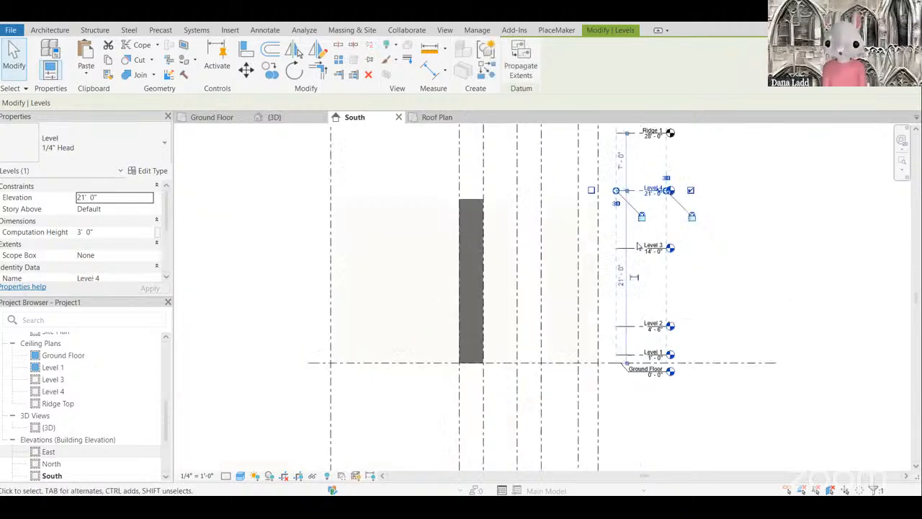
pyautogui.scroll(3, 652, 196)
pyautogui.click(587, 217)
# Step: Compare the dimensioned heights beside the scanned facade with the elevations of the levels
pyautogui.scroll(-1, 594, 232)
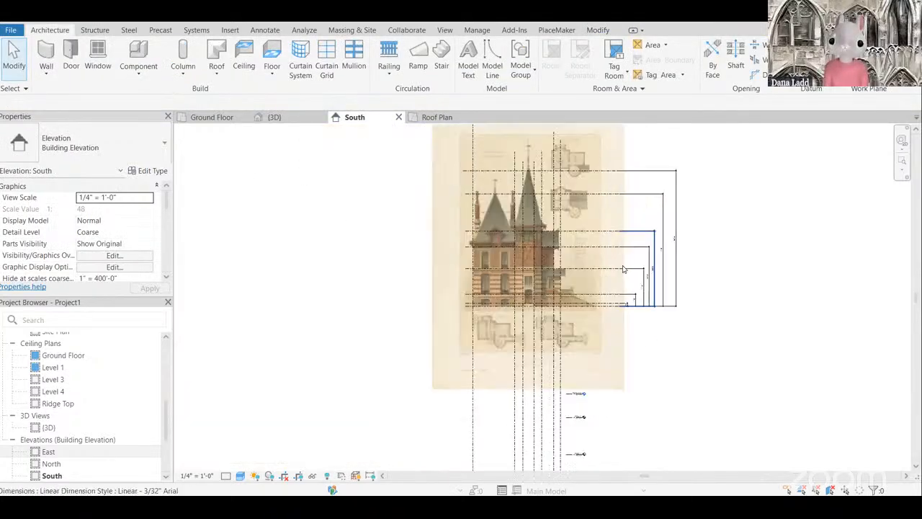
pyautogui.scroll(5, 624, 272)
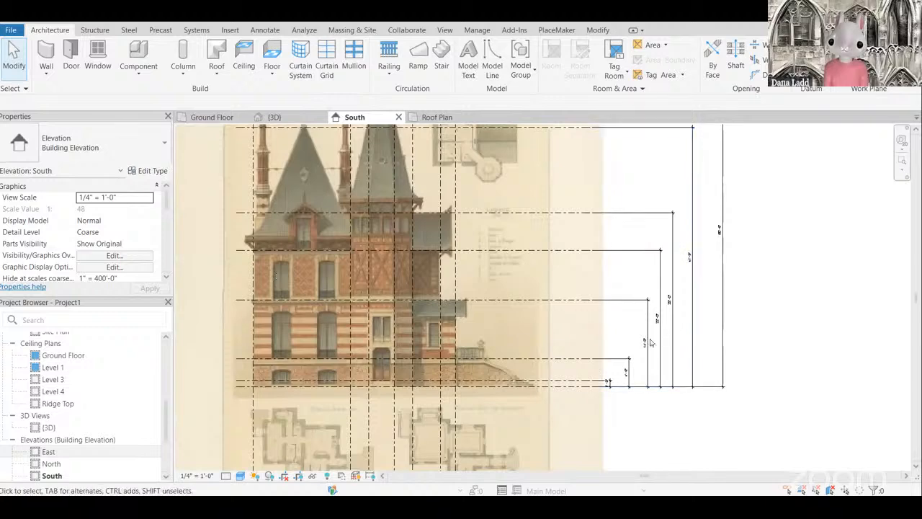
pyautogui.scroll(-2, 667, 285)
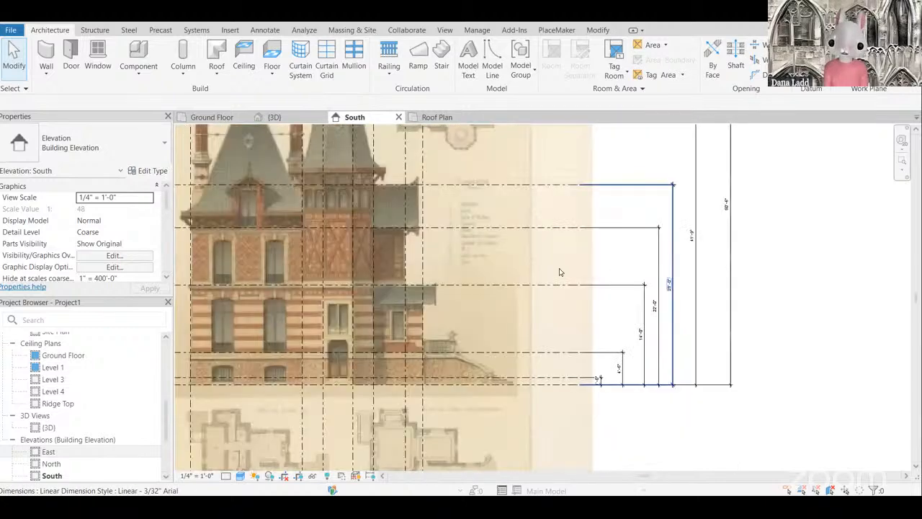
pyautogui.scroll(-2, 624, 287)
pyautogui.scroll(2, 629, 283)
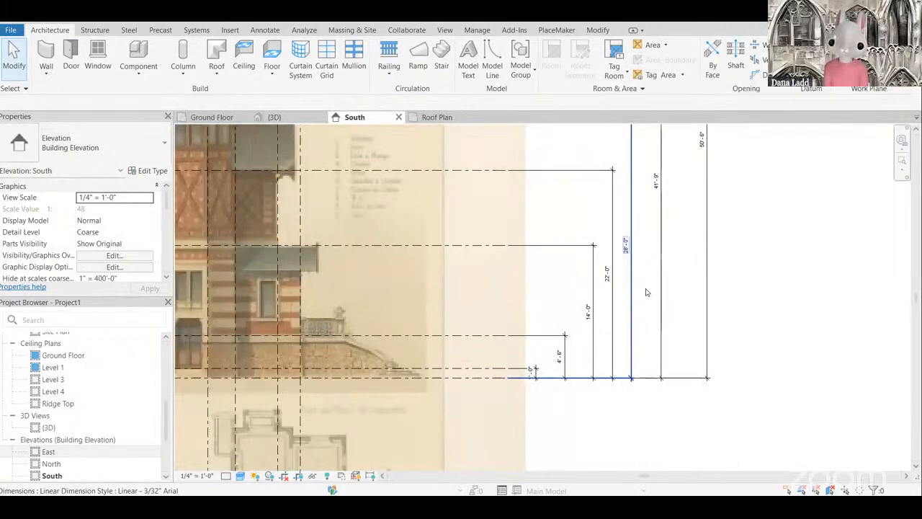
pyautogui.scroll(-2, 626, 245)
pyautogui.scroll(3, 624, 241)
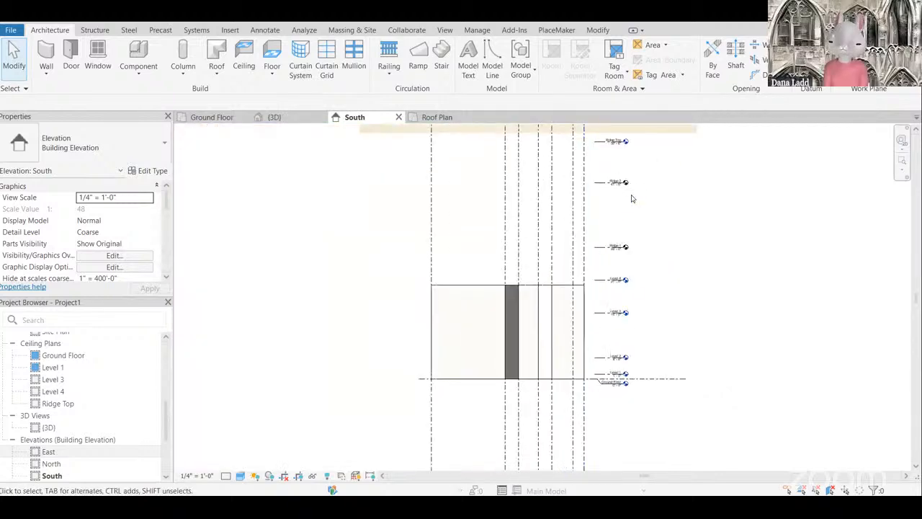
pyautogui.scroll(-1, 616, 238)
pyautogui.scroll(1, 609, 235)
pyautogui.scroll(2, 624, 203)
pyautogui.scroll(-1, 626, 200)
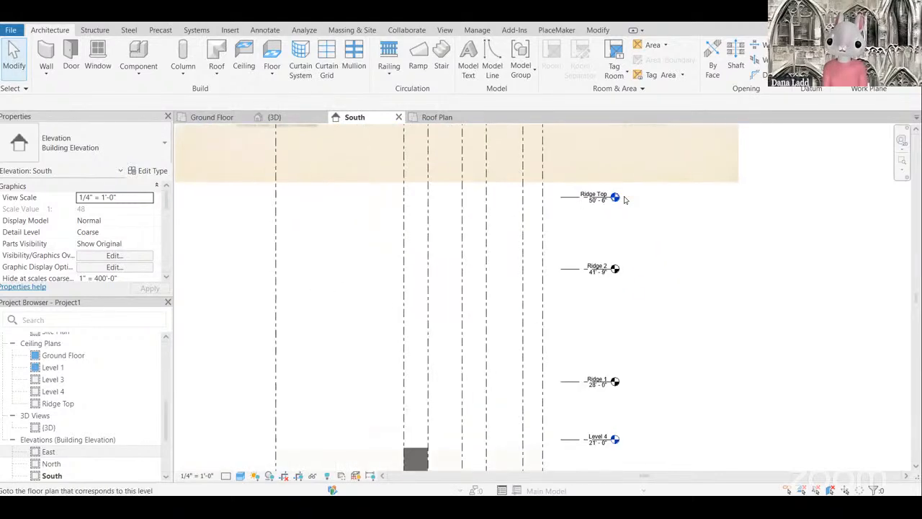
pyautogui.scroll(-3, 625, 196)
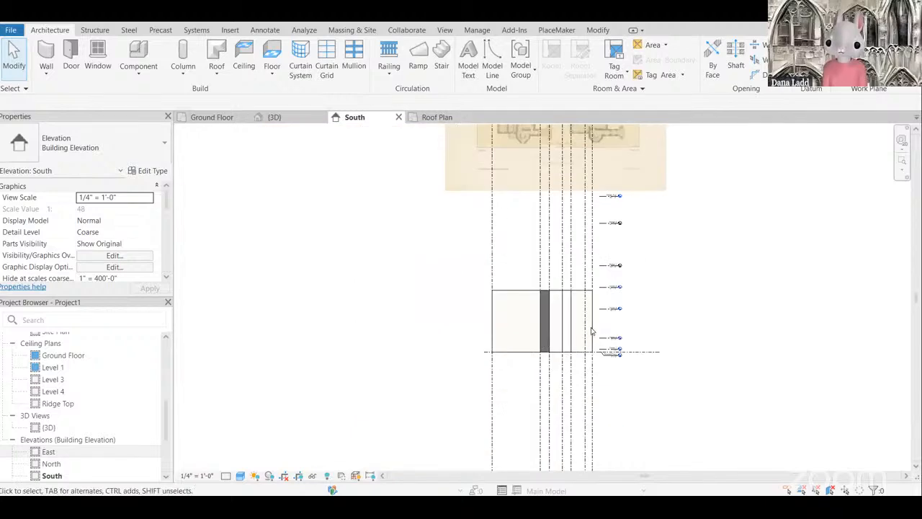
# Step: Set the elevation of Level 4 to 22' 0"
pyautogui.scroll(4, 612, 303)
pyautogui.click(580, 332)
pyautogui.click(579, 333)
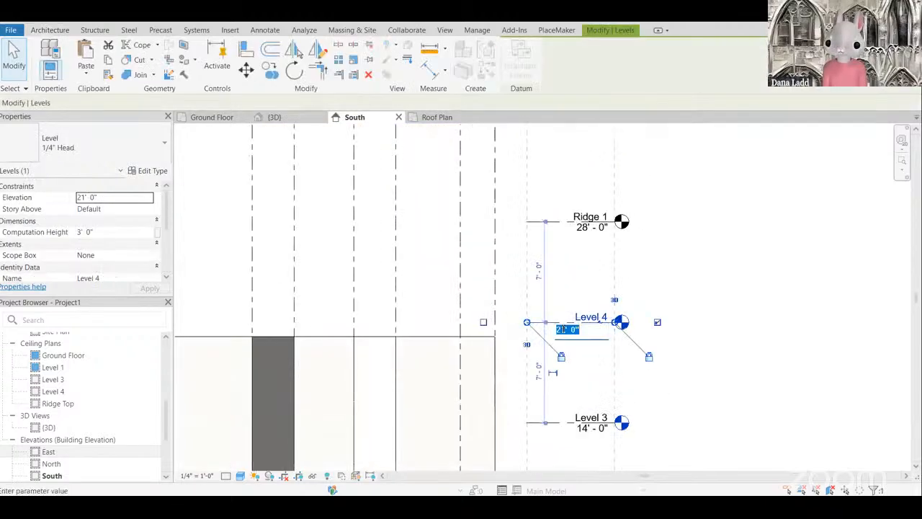
pyautogui.click(563, 329)
pyautogui.write('2')
pyautogui.press('Return')
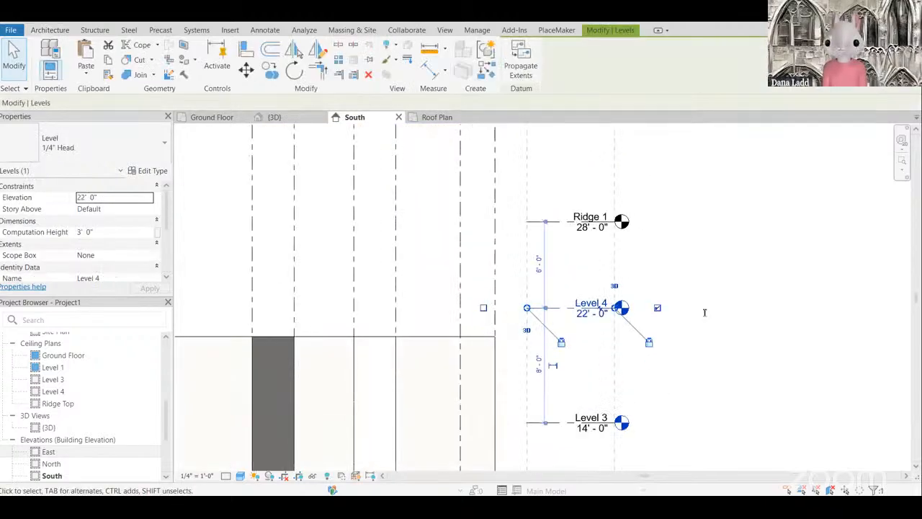
pyautogui.click(708, 302)
# Step: Review the complete stack of levels against the reference lines and dimensions on the scanned facade
pyautogui.scroll(-3, 612, 268)
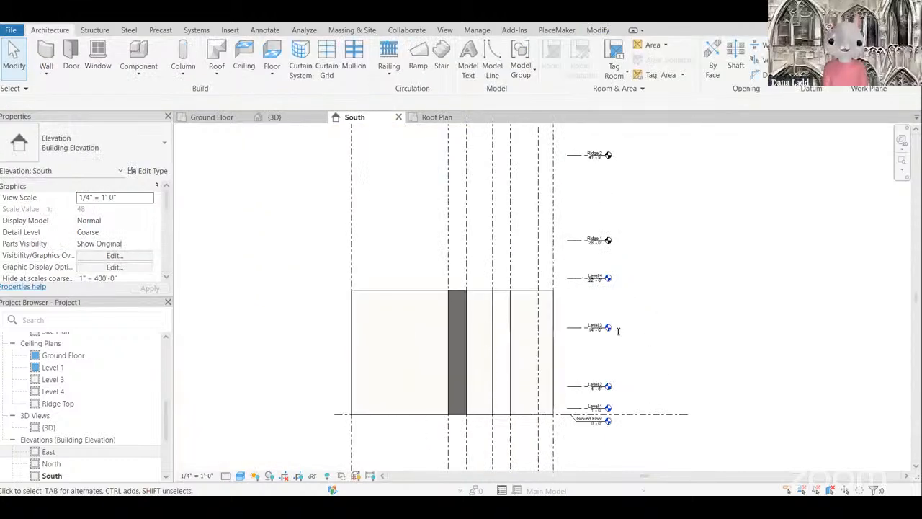
pyautogui.scroll(-3, 619, 407)
pyautogui.scroll(5, 585, 198)
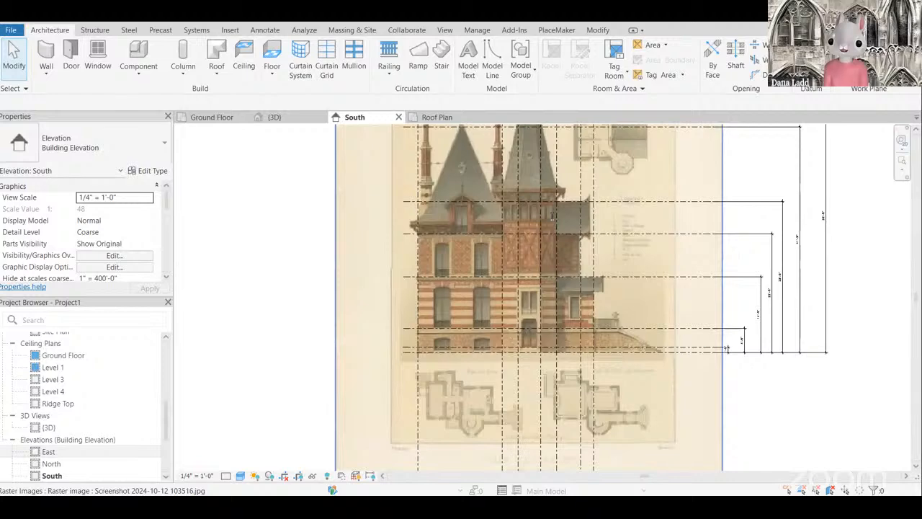
pyautogui.scroll(-3, 552, 215)
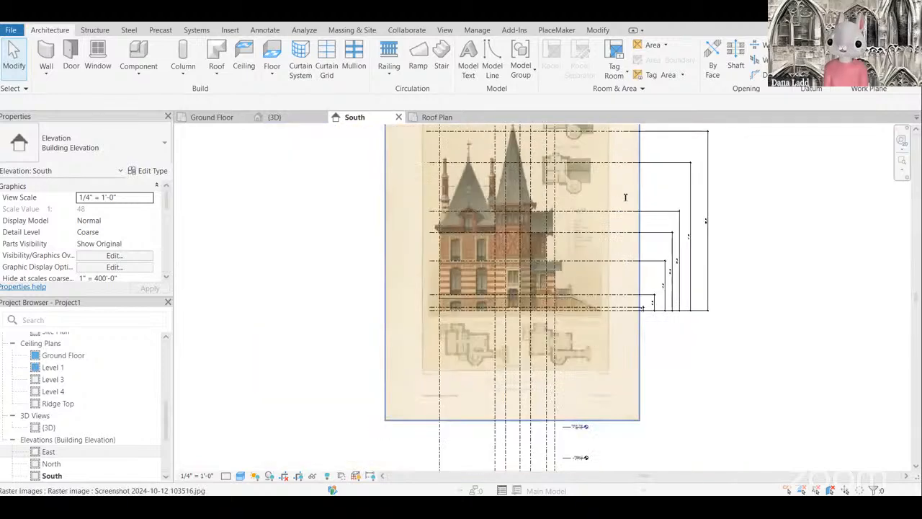
pyautogui.scroll(-3, 625, 197)
pyautogui.scroll(1, 615, 198)
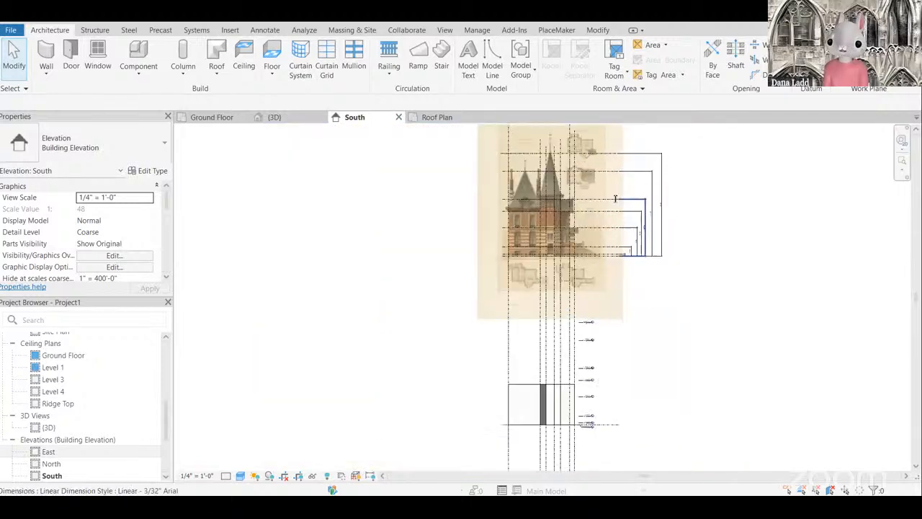
pyautogui.scroll(1, 615, 197)
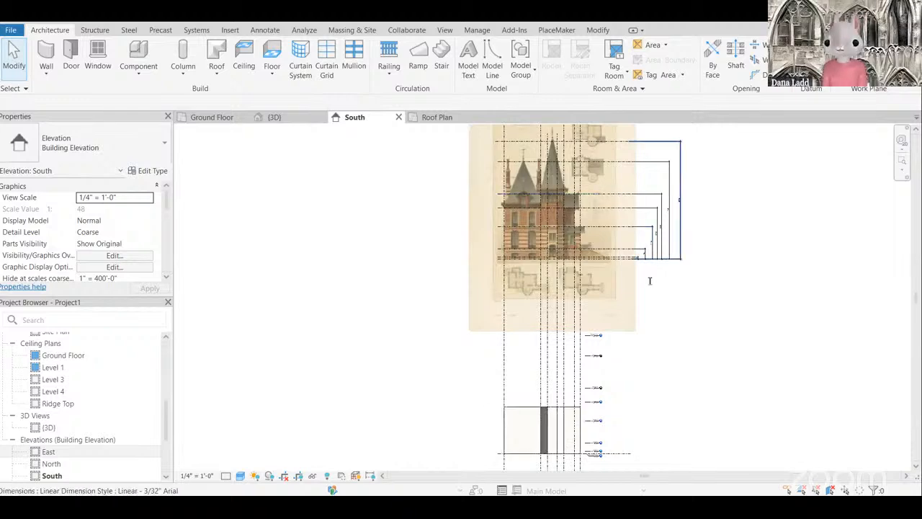
pyautogui.scroll(-3, 652, 271)
pyautogui.scroll(3, 655, 285)
pyautogui.scroll(-2, 634, 257)
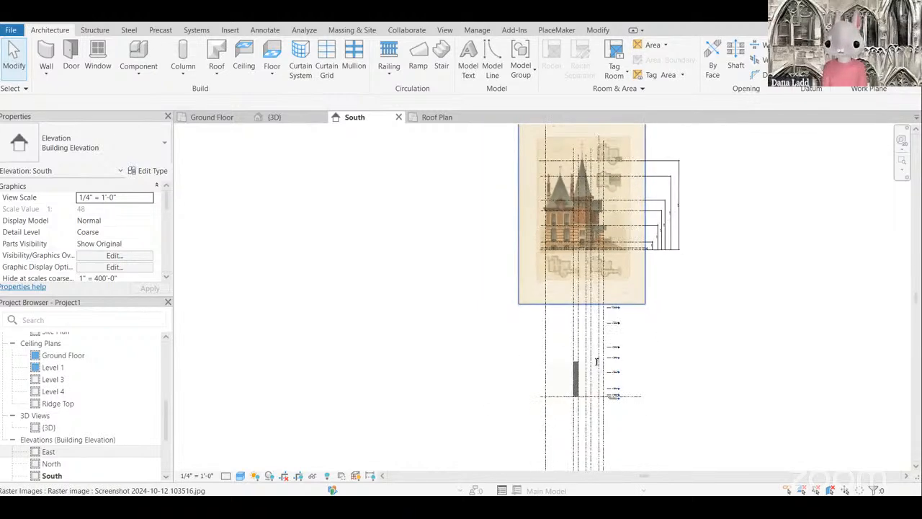
pyautogui.scroll(3, 596, 361)
pyautogui.click(605, 358)
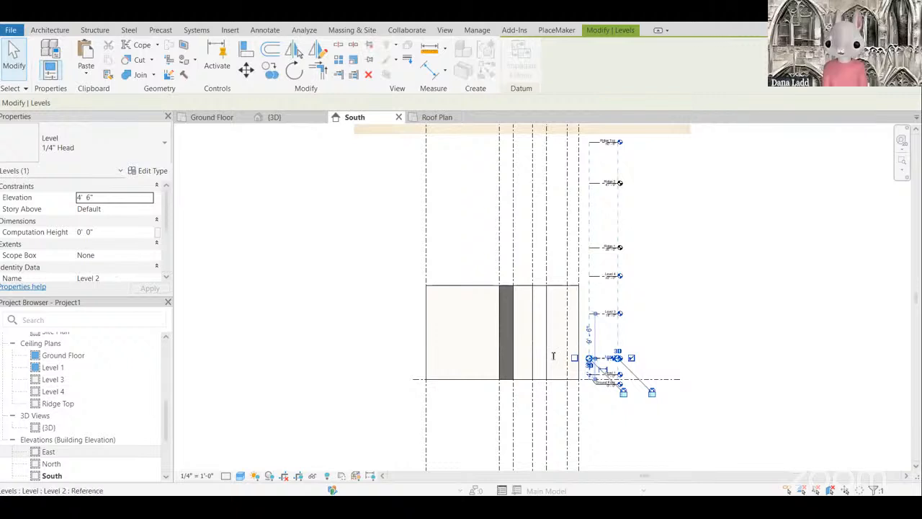
pyautogui.click(646, 340)
pyautogui.scroll(-1, 645, 340)
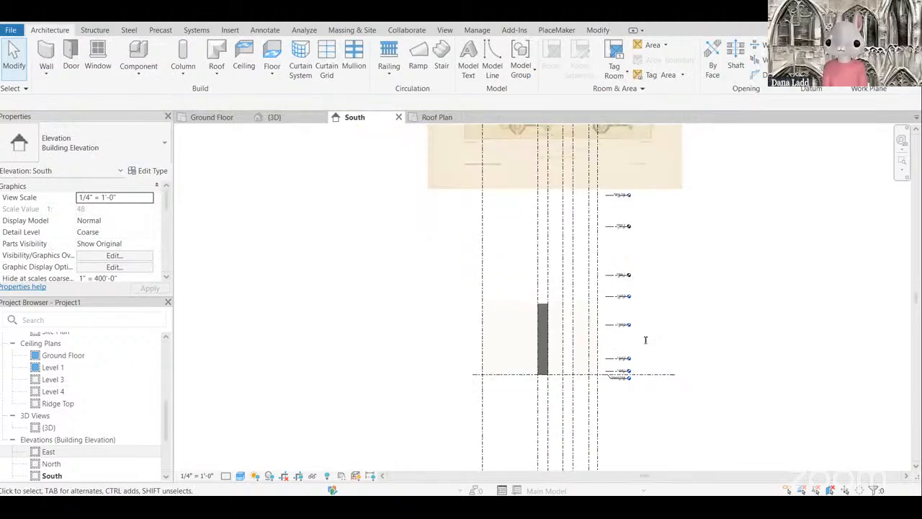
pyautogui.scroll(-2, 646, 340)
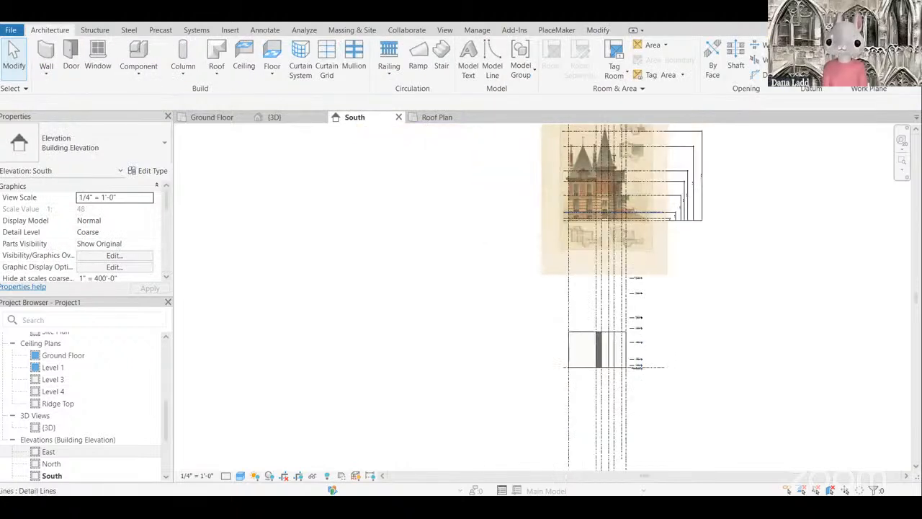
# Step: Compare the tower's eaves height on the scanned facade with the walls modelled below it in the South elevation
pyautogui.scroll(4, 605, 184)
pyautogui.click(596, 181)
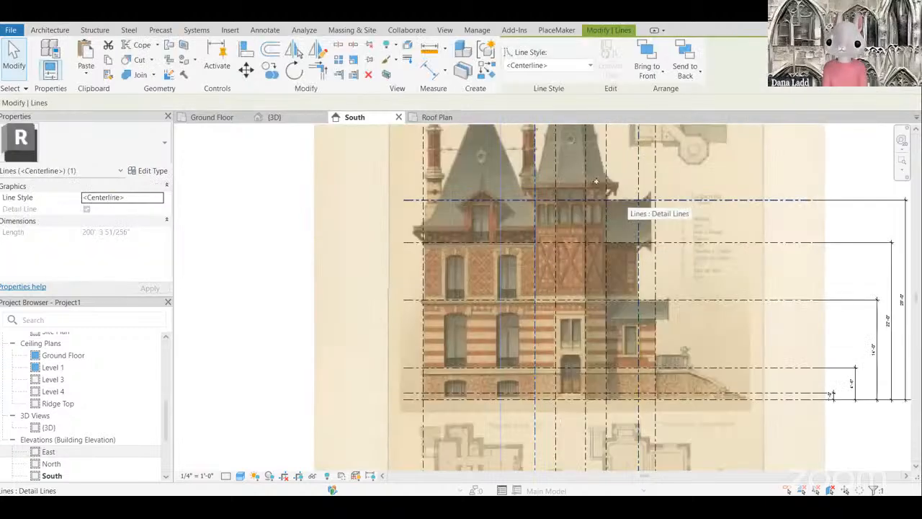
pyautogui.moveTo(596, 180); pyautogui.dragTo(598, 179)
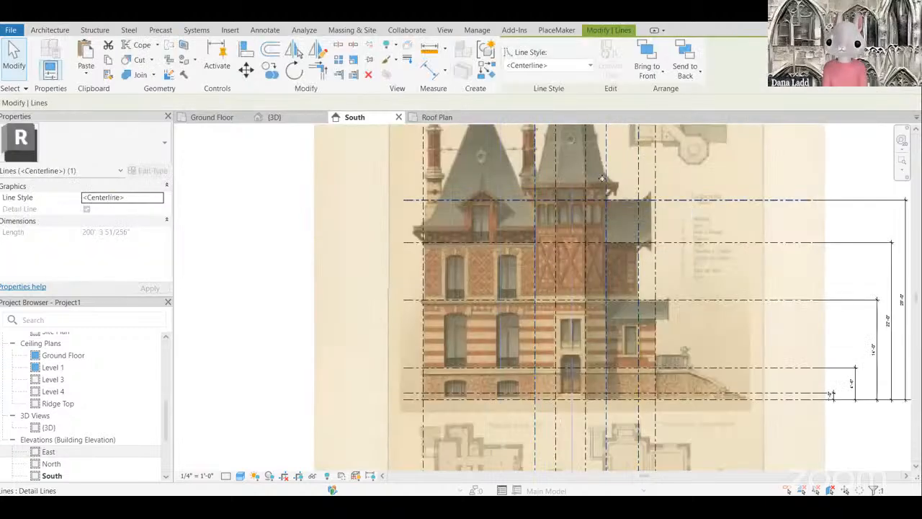
pyautogui.scroll(-4, 598, 180)
pyautogui.press('Escape')
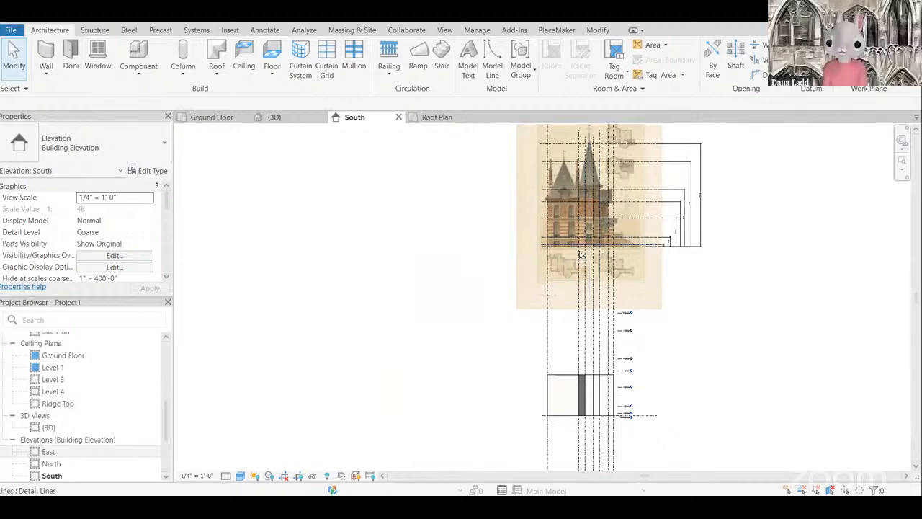
pyautogui.click(581, 339)
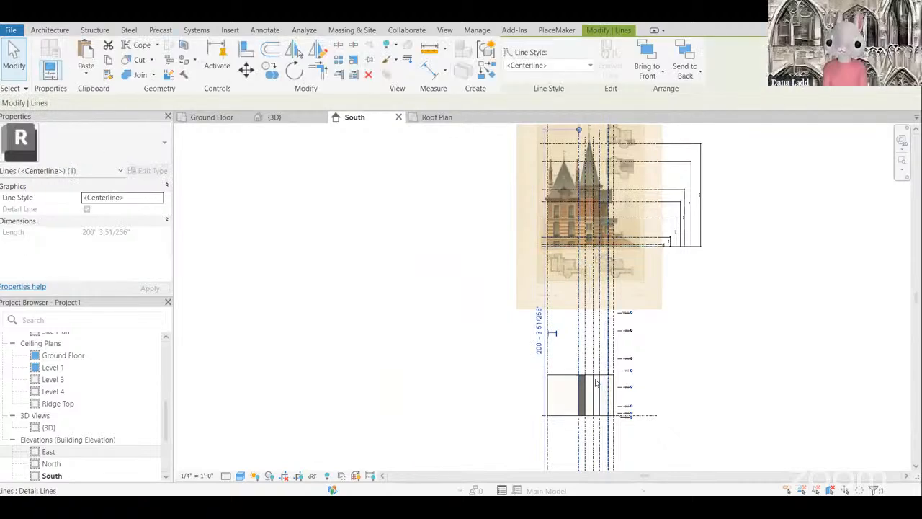
pyautogui.scroll(4, 595, 383)
pyautogui.press('Escape')
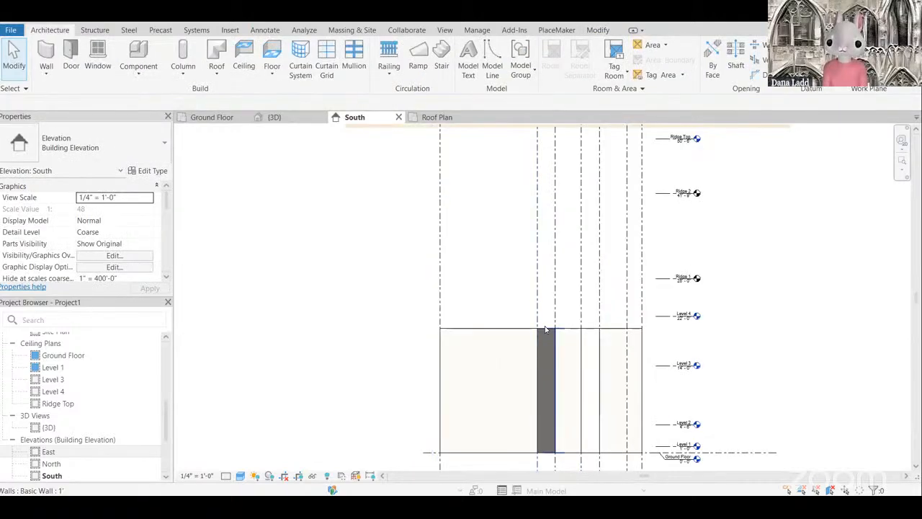
# Step: Select all eight walls of the octagonal tower on the Ground Floor plan
pyautogui.click(212, 117)
pyautogui.scroll(-2, 468, 328)
pyautogui.scroll(2, 499, 349)
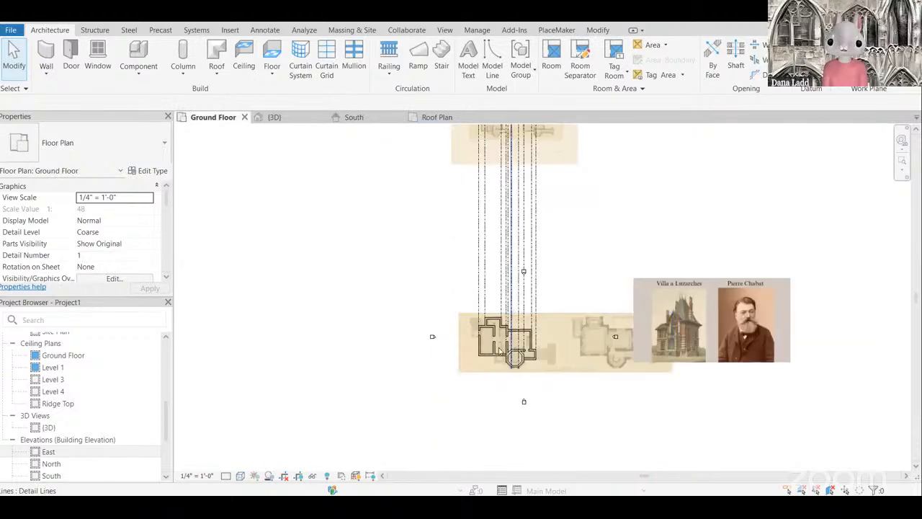
pyautogui.scroll(3, 499, 351)
pyautogui.scroll(1, 481, 332)
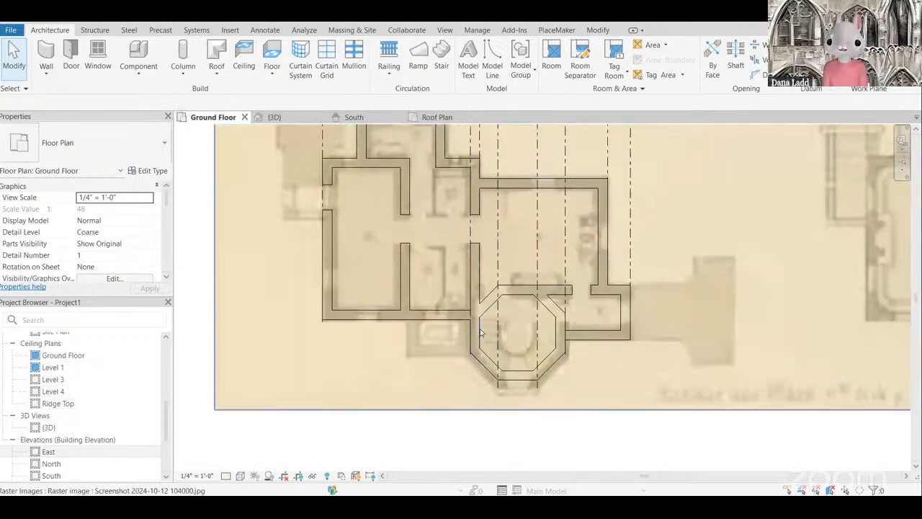
pyautogui.click(482, 337)
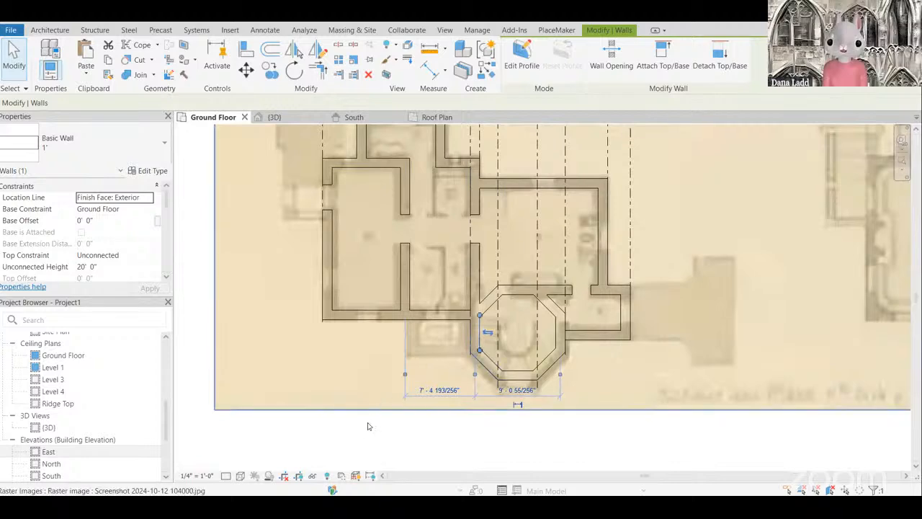
pyautogui.click(367, 426)
pyautogui.click(476, 337)
pyautogui.keyDown('ctrl'); pyautogui.click(487, 363); pyautogui.keyUp('ctrl')
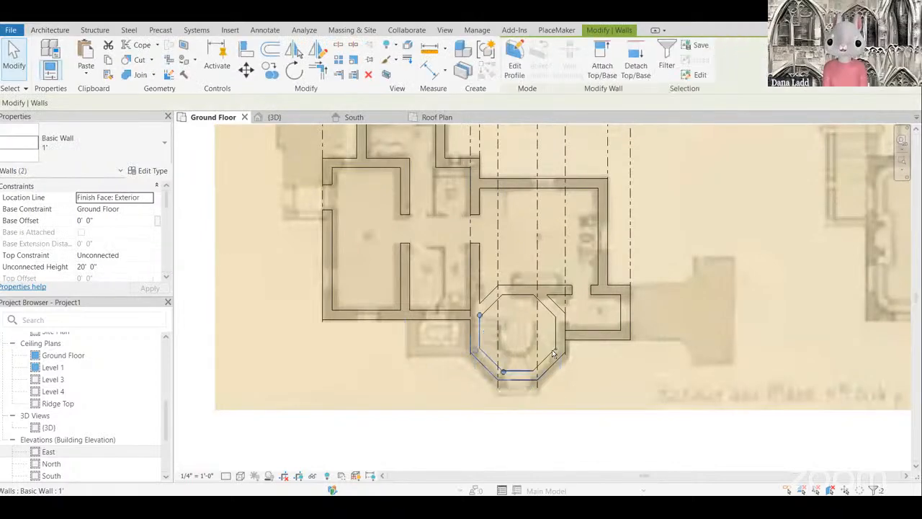
pyautogui.keyDown('ctrl'); pyautogui.click(554, 353); pyautogui.keyUp('ctrl')
pyautogui.keyDown('ctrl'); pyautogui.click(556, 326); pyautogui.keyUp('ctrl')
pyautogui.keyDown('ctrl'); pyautogui.click(543, 303); pyautogui.keyUp('ctrl')
pyautogui.keyDown('ctrl'); pyautogui.click(517, 293); pyautogui.keyUp('ctrl')
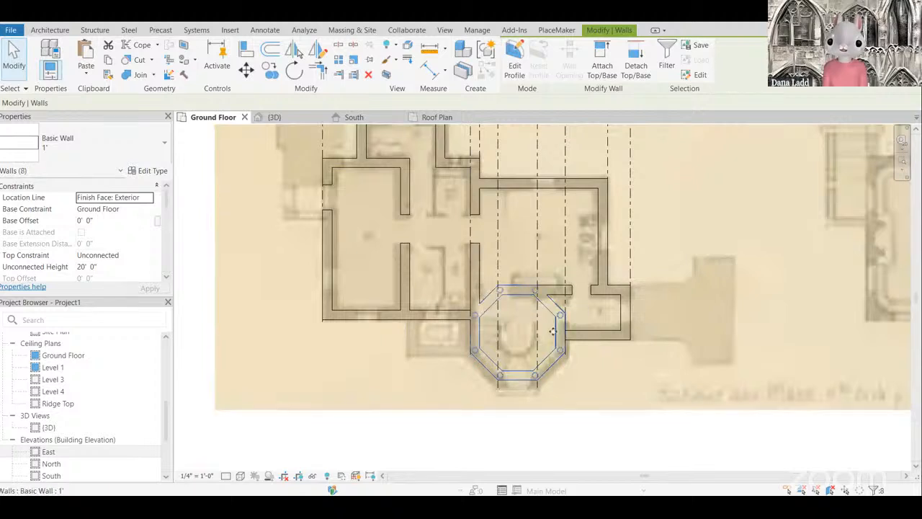
# Step: In the South elevation, constrain the top of the selected octagonal tower walls up to level Ridge 1
pyautogui.click(347, 121)
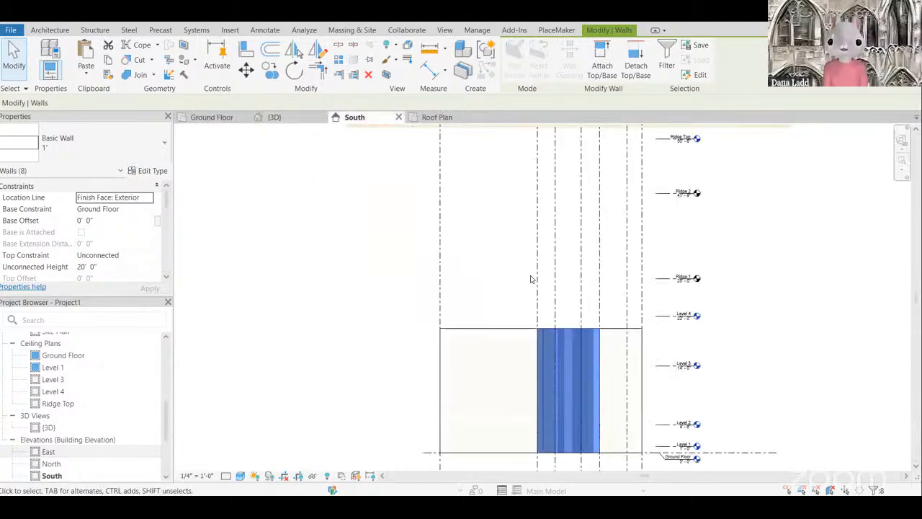
pyautogui.scroll(-3, 531, 279)
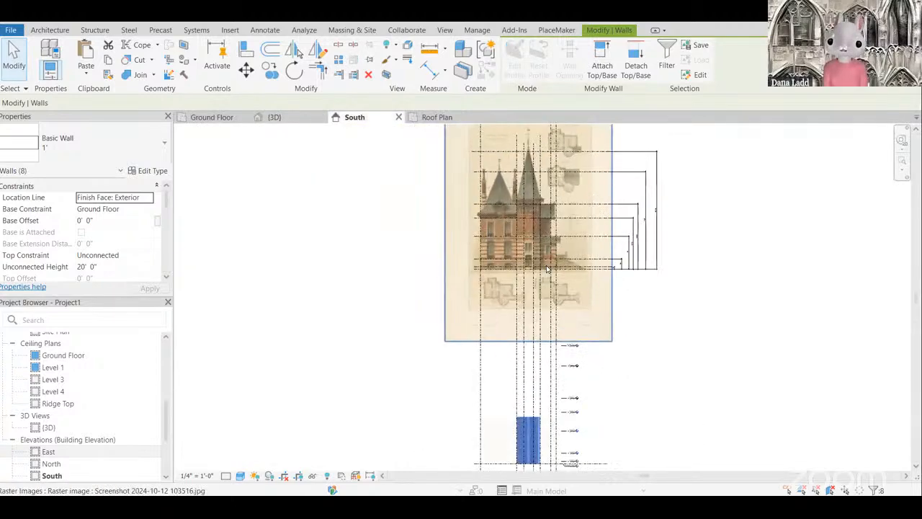
pyautogui.scroll(4, 546, 268)
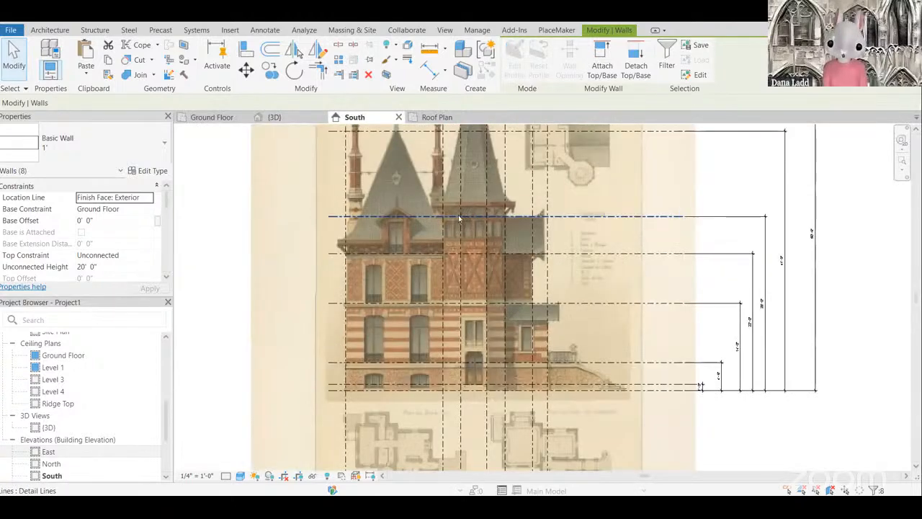
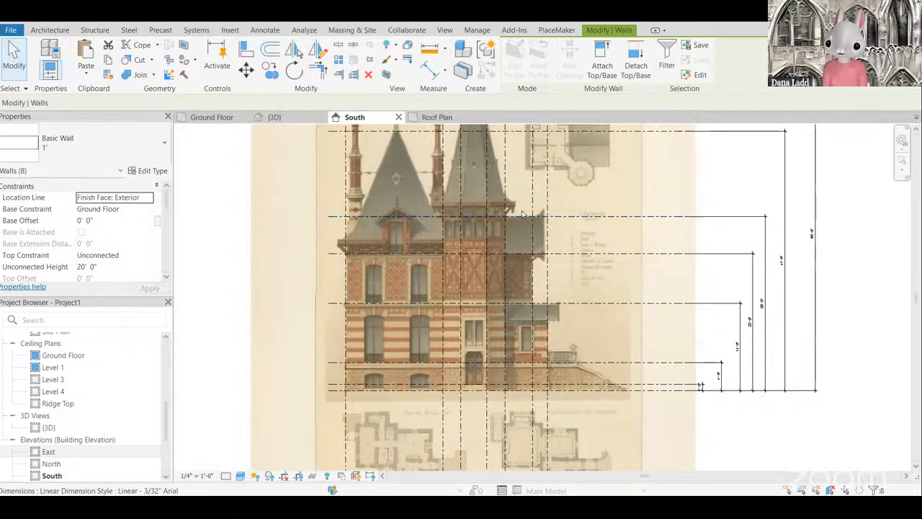
pyautogui.scroll(-2, 561, 216)
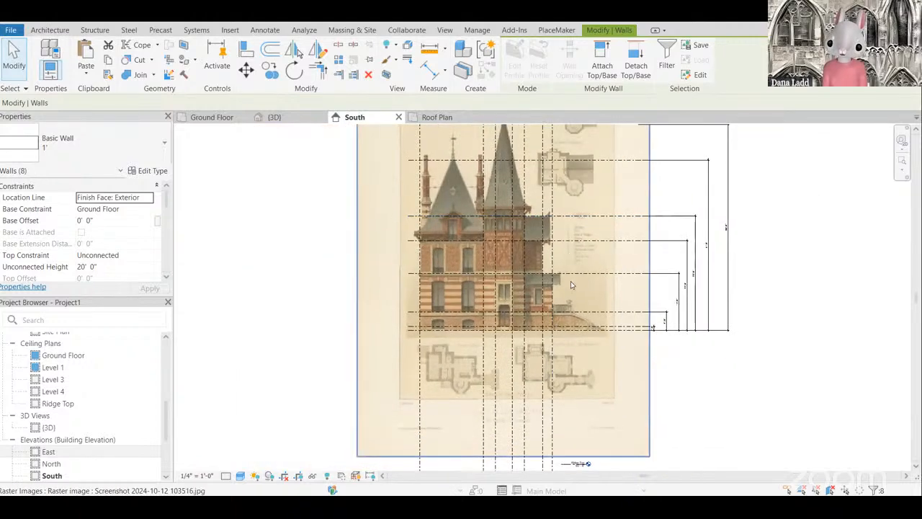
pyautogui.scroll(-3, 571, 176)
pyautogui.scroll(4, 559, 410)
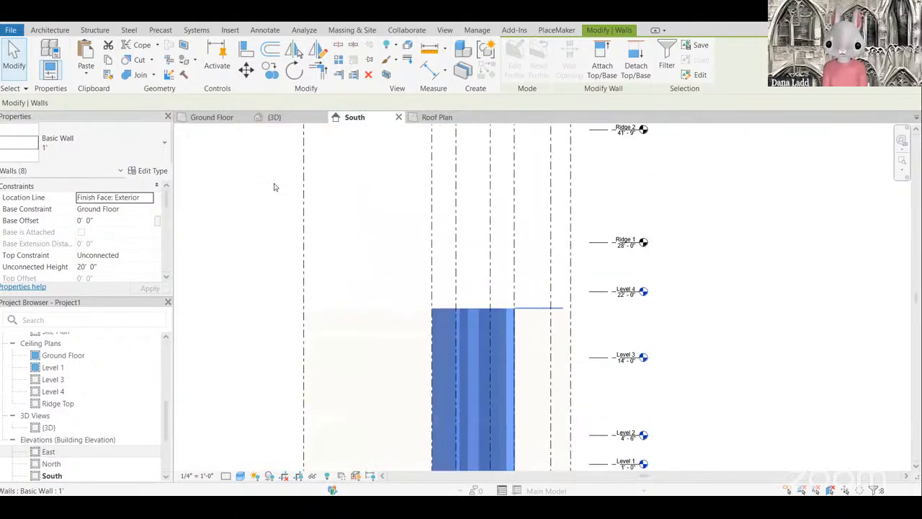
pyautogui.click(146, 256)
pyautogui.click(148, 257)
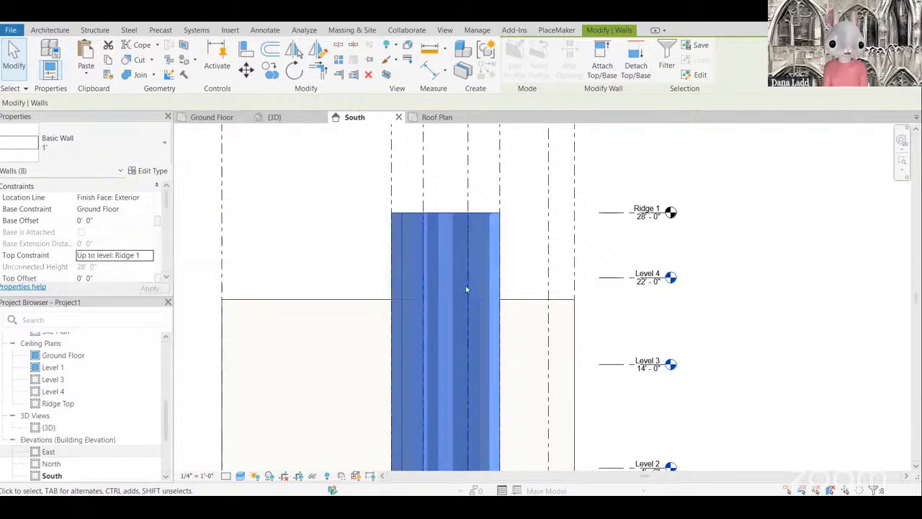
# Step: Set the top offset of the octagonal tower walls to 2' 0" and clear the selection
pyautogui.scroll(-3, 440, 292)
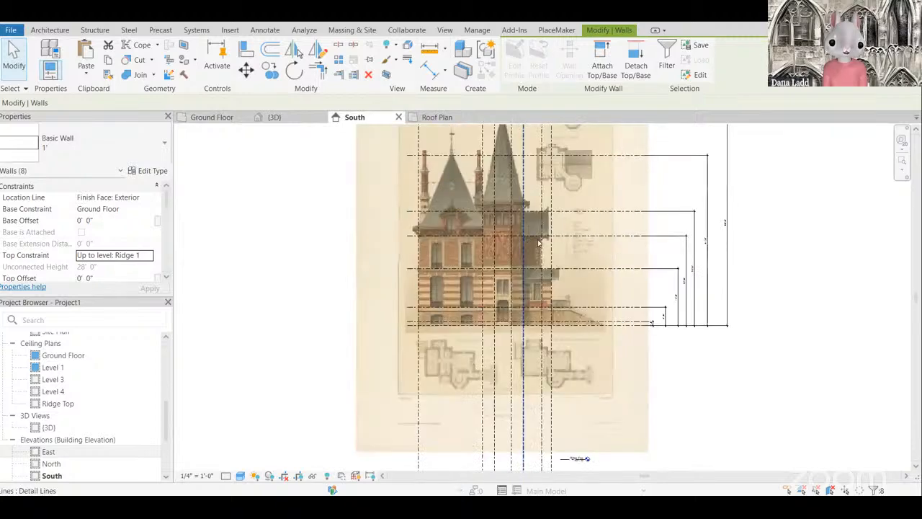
pyautogui.scroll(3, 539, 243)
pyautogui.scroll(-2, 515, 228)
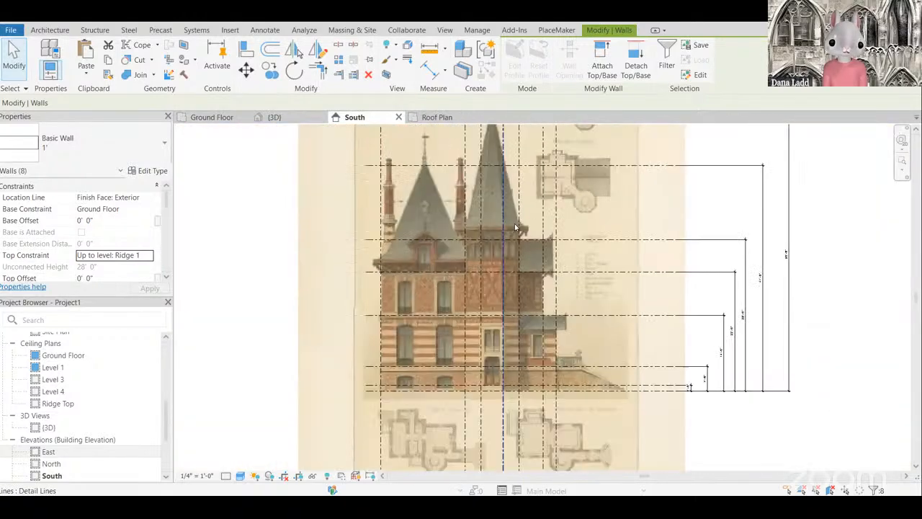
pyautogui.click(100, 280)
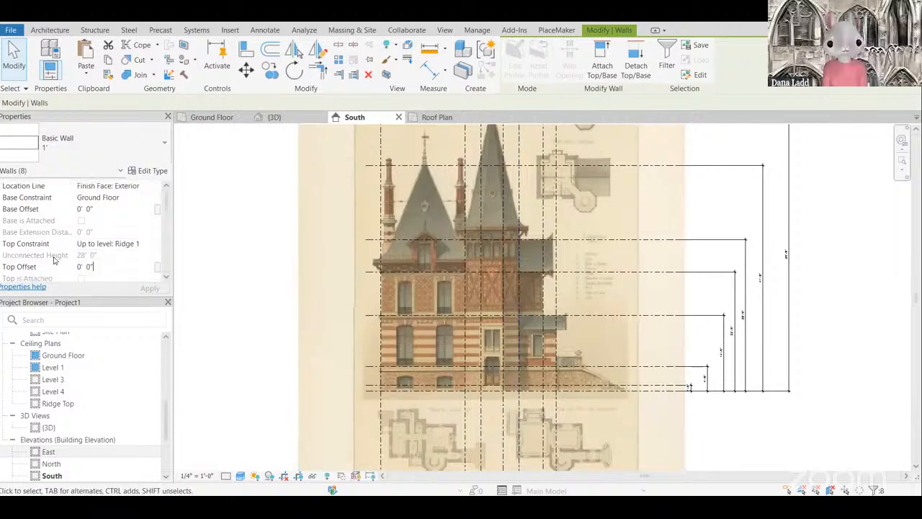
pyautogui.write('2')
pyautogui.press('Return')
pyautogui.scroll(-4, 567, 216)
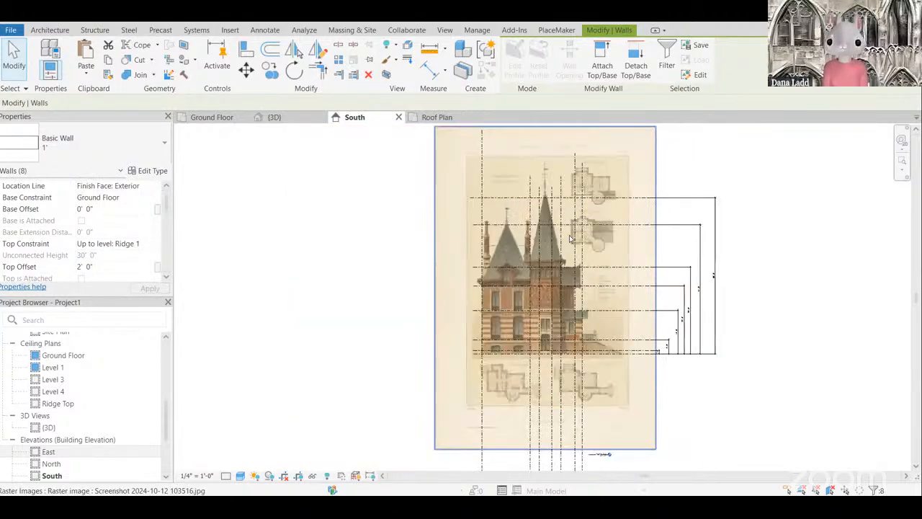
pyautogui.scroll(6, 567, 216)
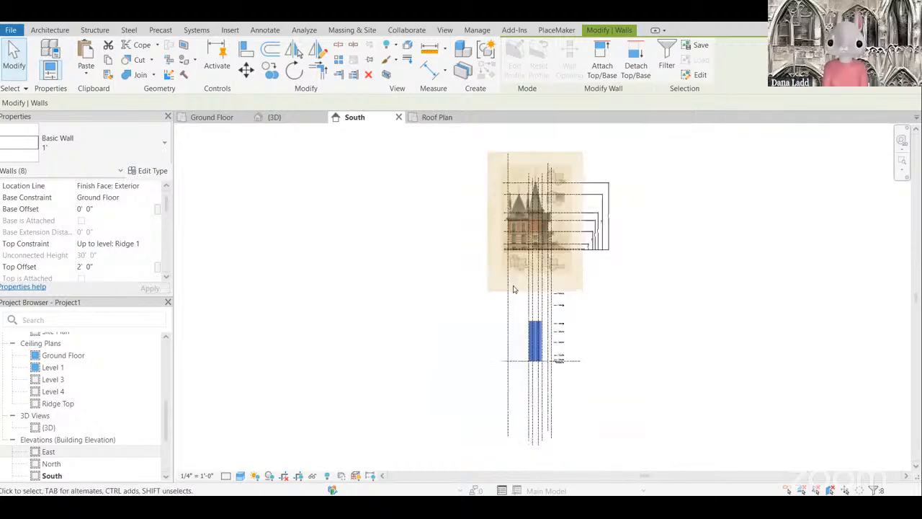
pyautogui.click(616, 267)
# Step: Compare the tower and side wing walls with the eaves and reference lines on the scanned South facade
pyautogui.scroll(-1, 614, 269)
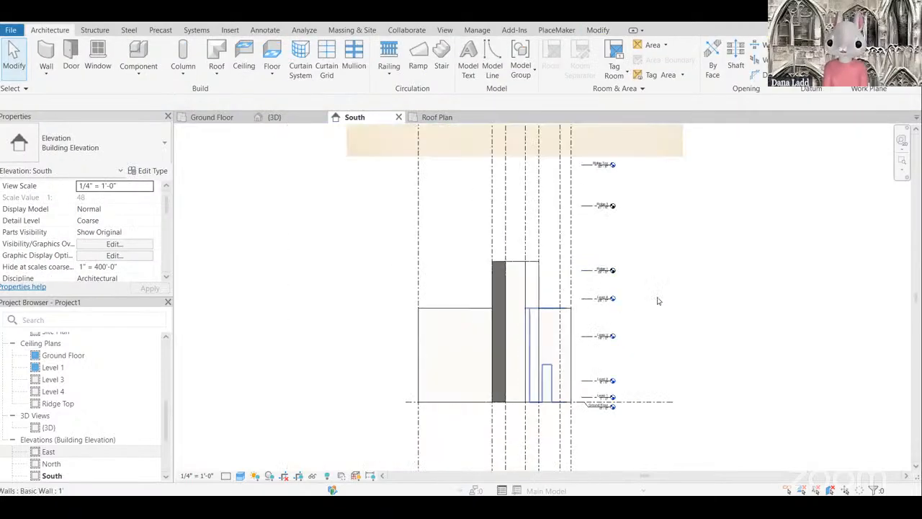
pyautogui.scroll(-3, 493, 344)
pyautogui.moveTo(505, 282); pyautogui.dragTo(504, 454, button='middle')
pyautogui.scroll(4, 479, 280)
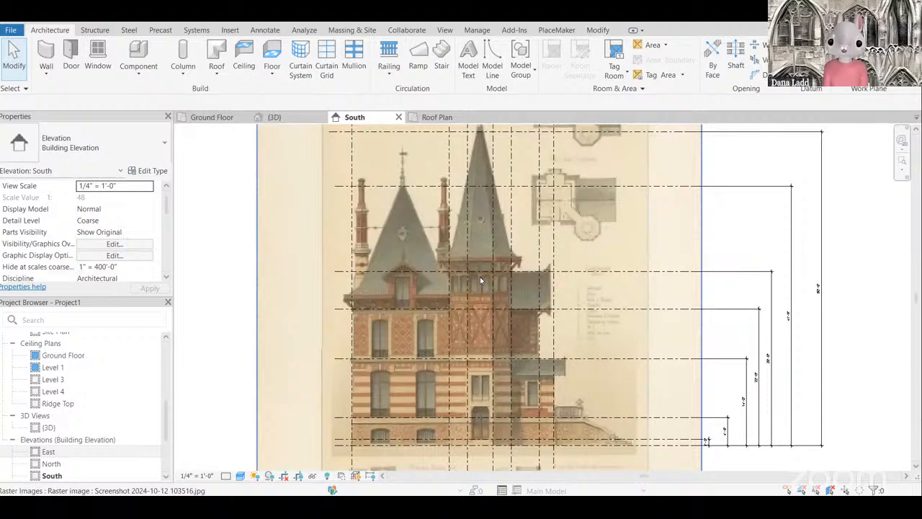
pyautogui.scroll(2, 479, 280)
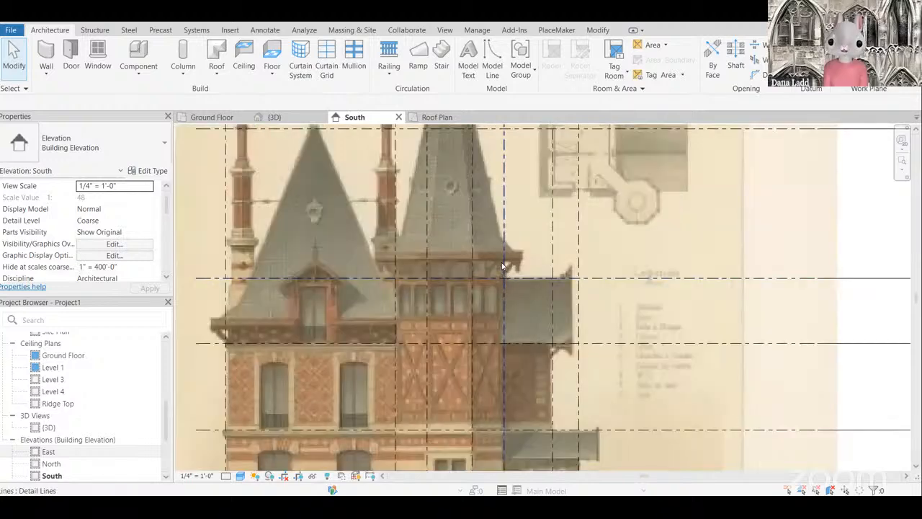
pyautogui.scroll(-5, 564, 231)
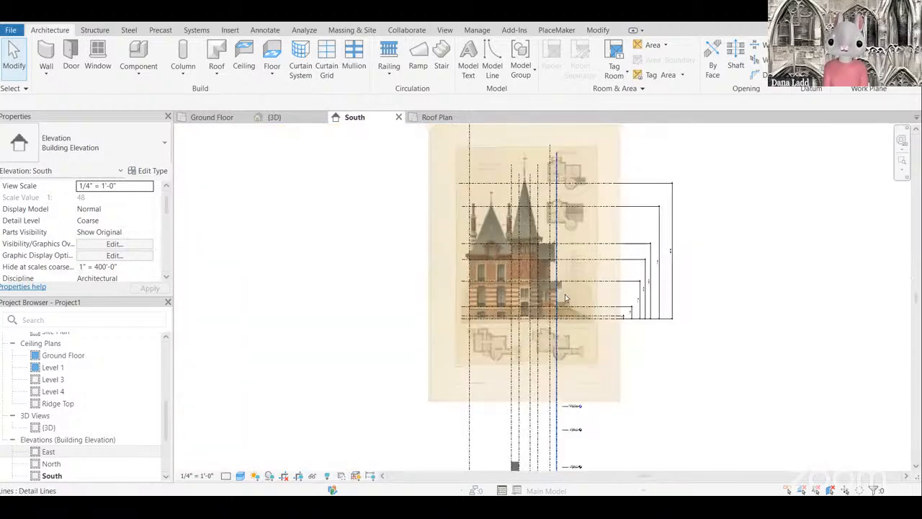
pyautogui.scroll(2, 565, 406)
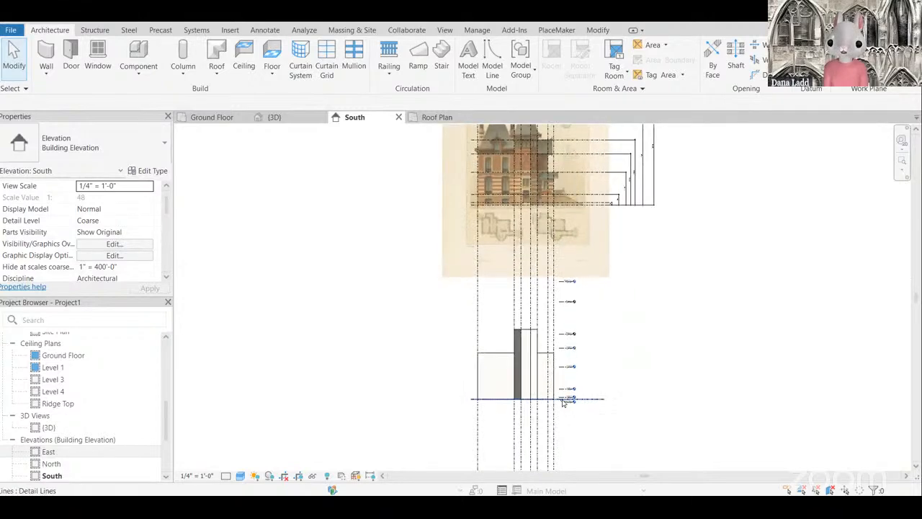
pyautogui.scroll(5, 420, 210)
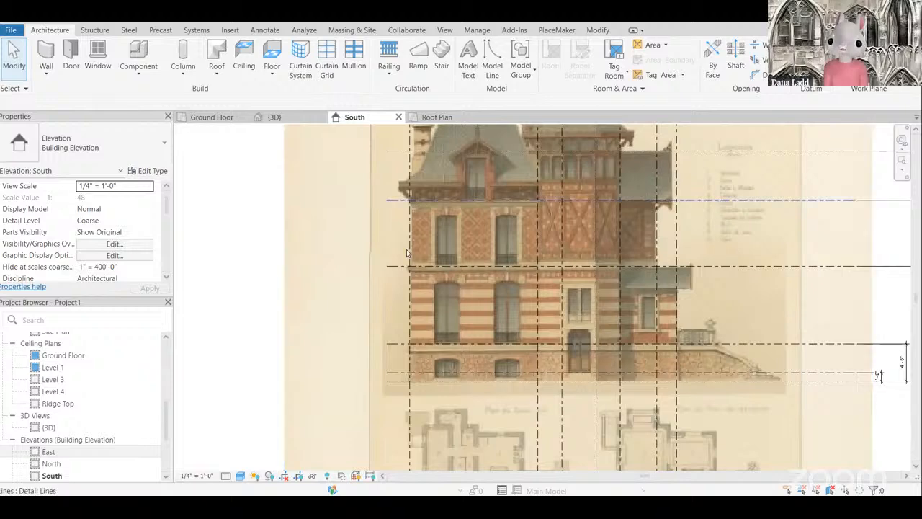
pyautogui.scroll(-2, 423, 247)
pyautogui.scroll(3, 436, 189)
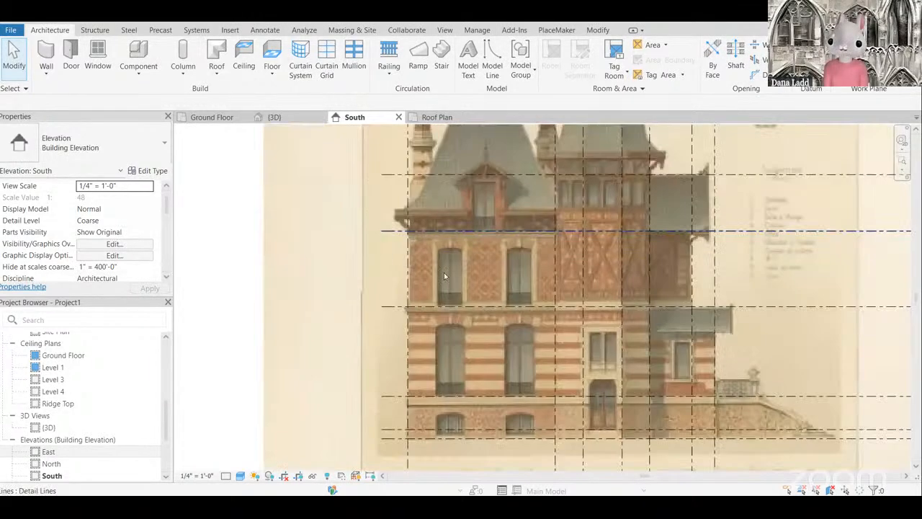
pyautogui.scroll(-4, 407, 252)
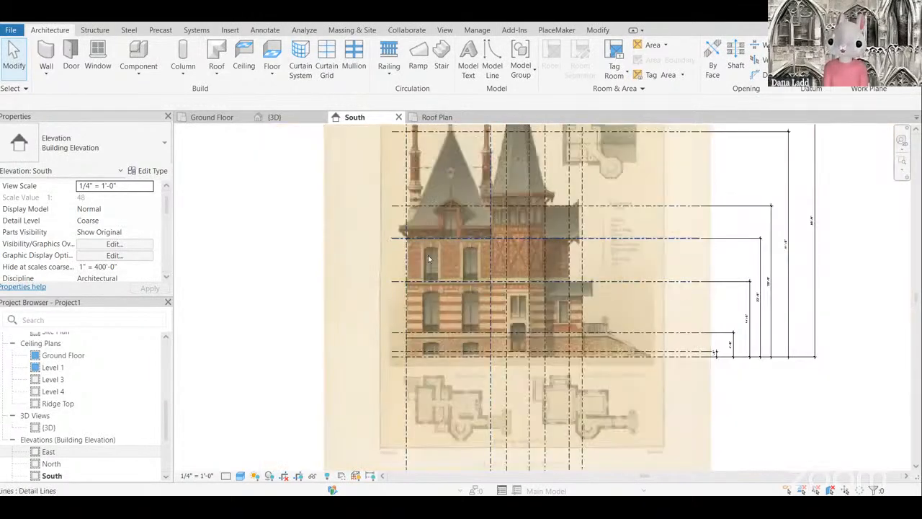
pyautogui.scroll(-3, 528, 245)
pyautogui.scroll(-2, 509, 325)
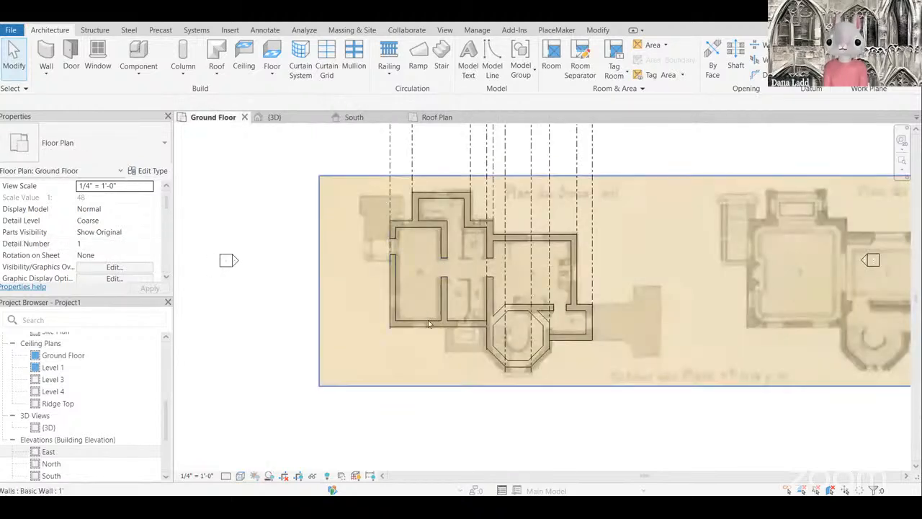
pyautogui.scroll(2, 429, 324)
pyautogui.click(393, 186)
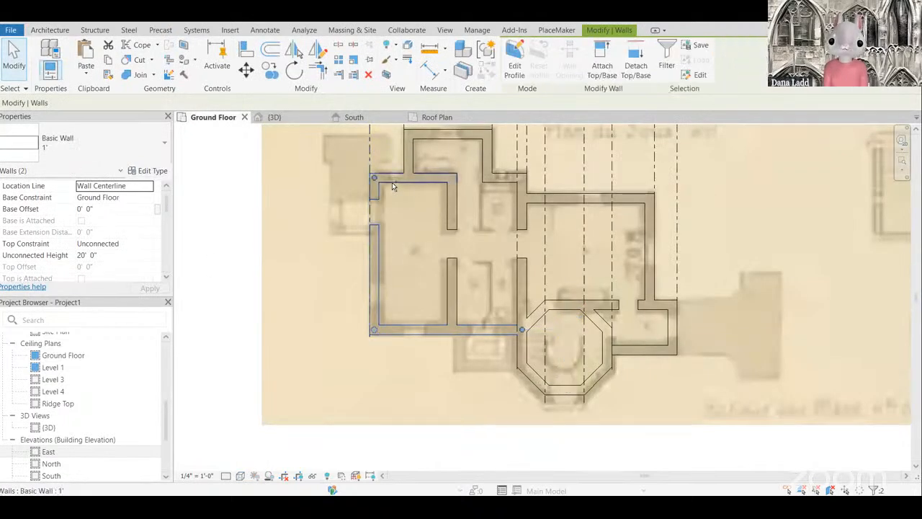
pyautogui.keyDown('ctrl'); pyautogui.click(278, 297); pyautogui.keyUp('ctrl')
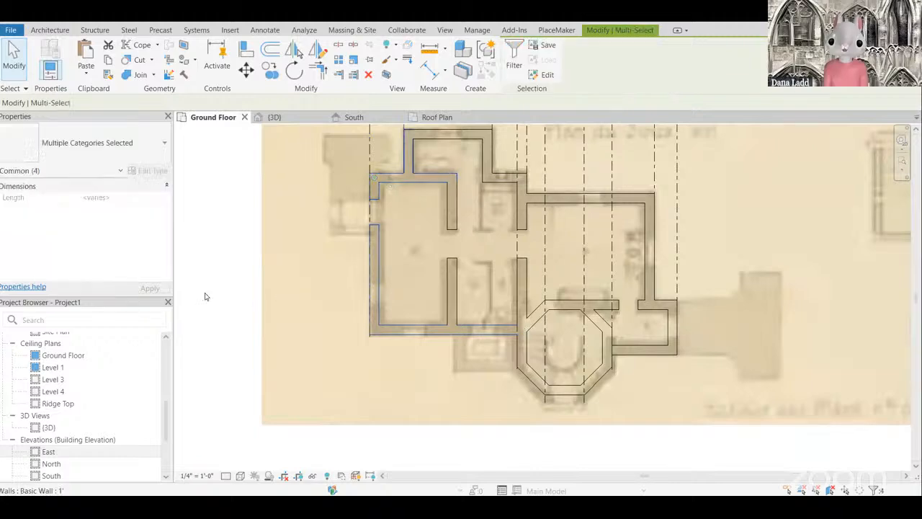
pyautogui.click(257, 285)
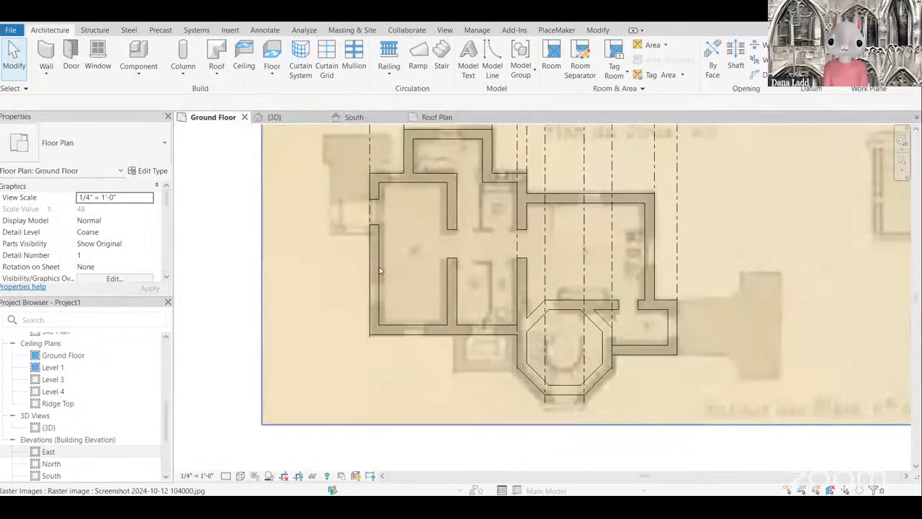
# Step: Select the west, north and east outer walls of the main block and the cross wall beside the tower, excluding the rear projection
pyautogui.click(379, 267)
pyautogui.keyDown('ctrl'); pyautogui.click(448, 176); pyautogui.keyUp('ctrl')
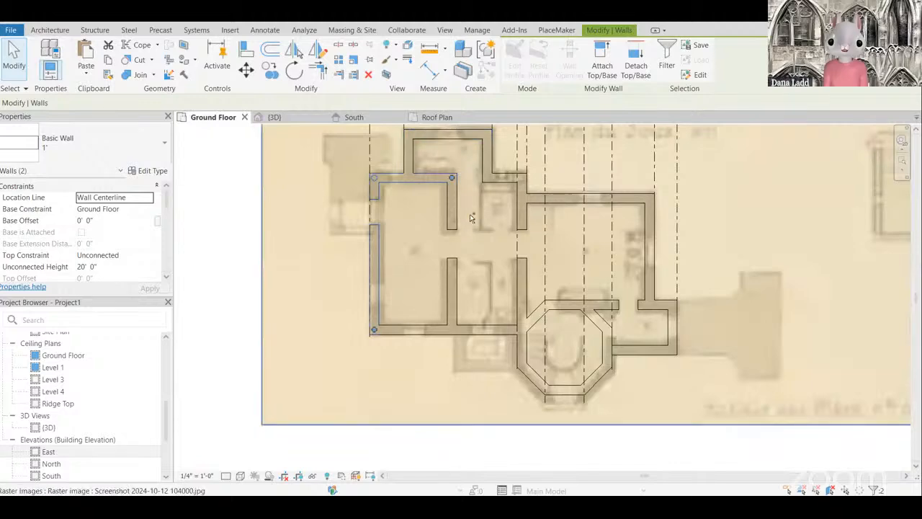
pyautogui.moveTo(451, 150); pyautogui.dragTo(436, 213, button='middle')
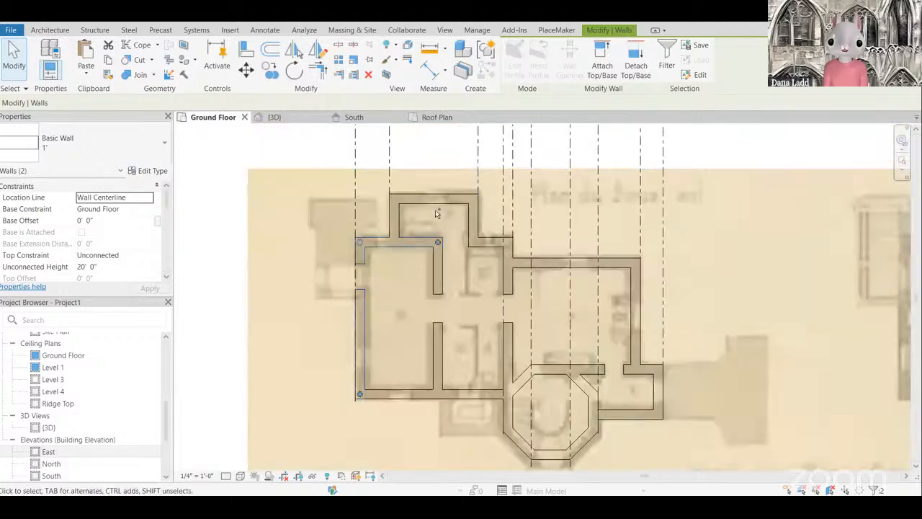
pyautogui.keyDown('ctrl'); pyautogui.click(500, 244); pyautogui.keyUp('ctrl')
pyautogui.keyDown('ctrl'); pyautogui.click(516, 263); pyautogui.keyUp('ctrl')
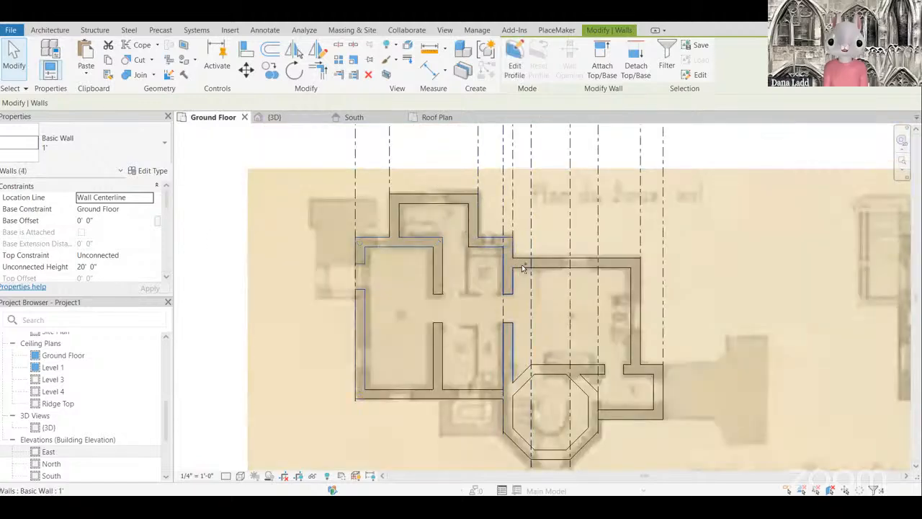
pyautogui.keyDown('ctrl'); pyautogui.click(581, 263); pyautogui.keyUp('ctrl')
pyautogui.keyDown('ctrl'); pyautogui.click(634, 317); pyautogui.keyUp('ctrl')
# Step: Add the main block's south wall, the long interior partition and the wall behind the tower to the selection, making nine walls
pyautogui.scroll(-2, 590, 372)
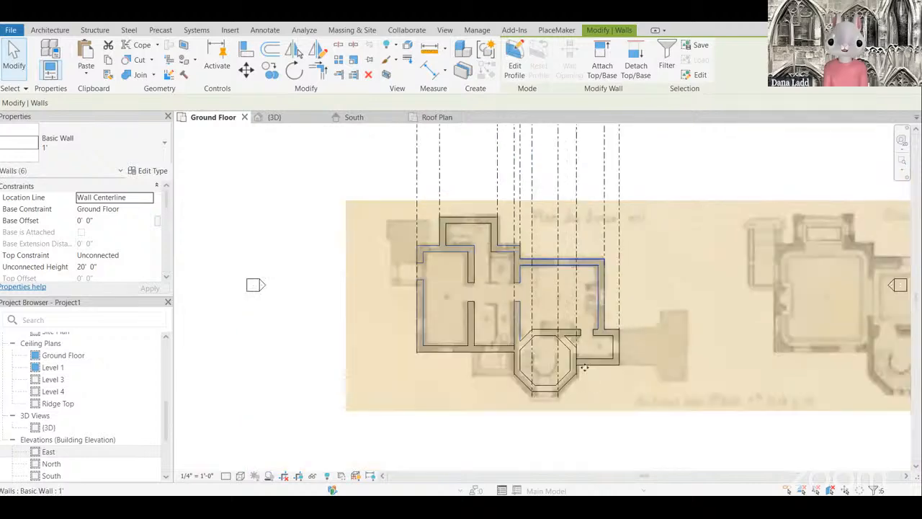
pyautogui.scroll(1, 607, 360)
pyautogui.scroll(2, 607, 360)
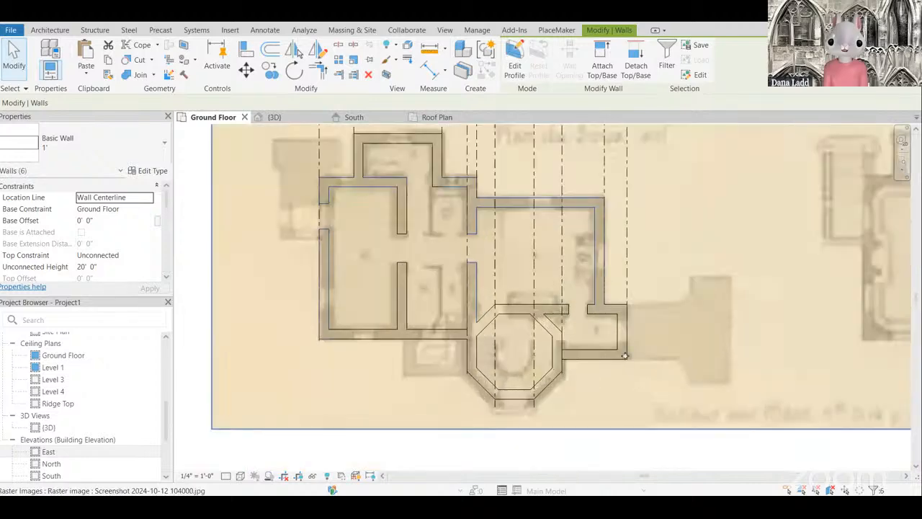
pyautogui.scroll(-2, 593, 240)
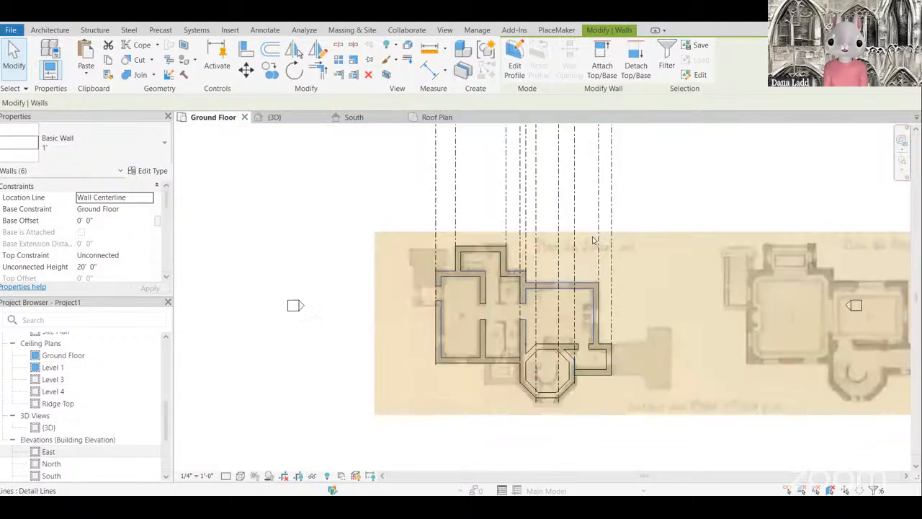
pyautogui.scroll(-4, 593, 240)
pyautogui.scroll(4, 614, 230)
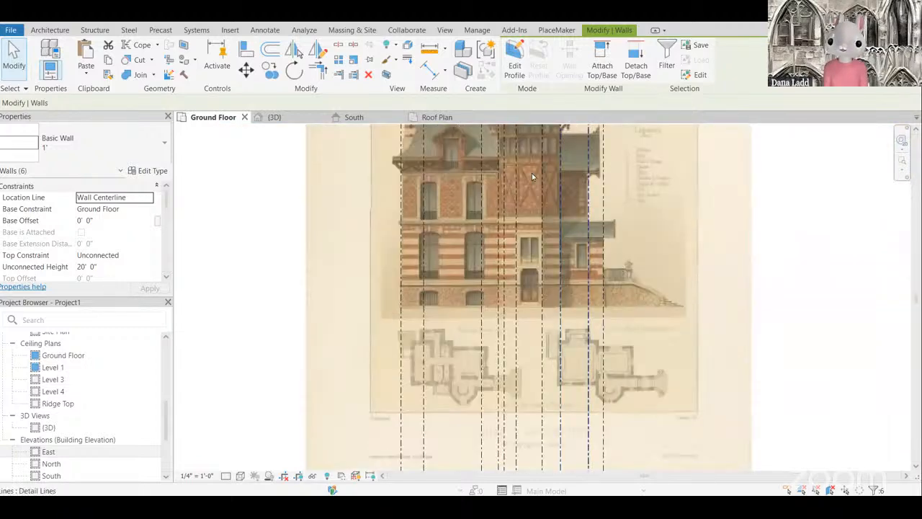
pyautogui.scroll(-4, 566, 187)
pyautogui.scroll(5, 585, 360)
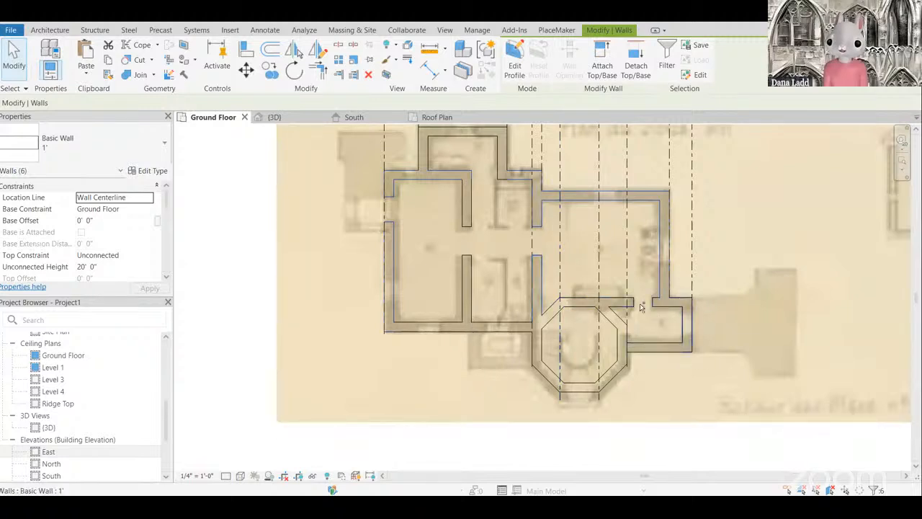
pyautogui.keyDown('ctrl'); pyautogui.click(392, 278); pyautogui.keyUp('ctrl')
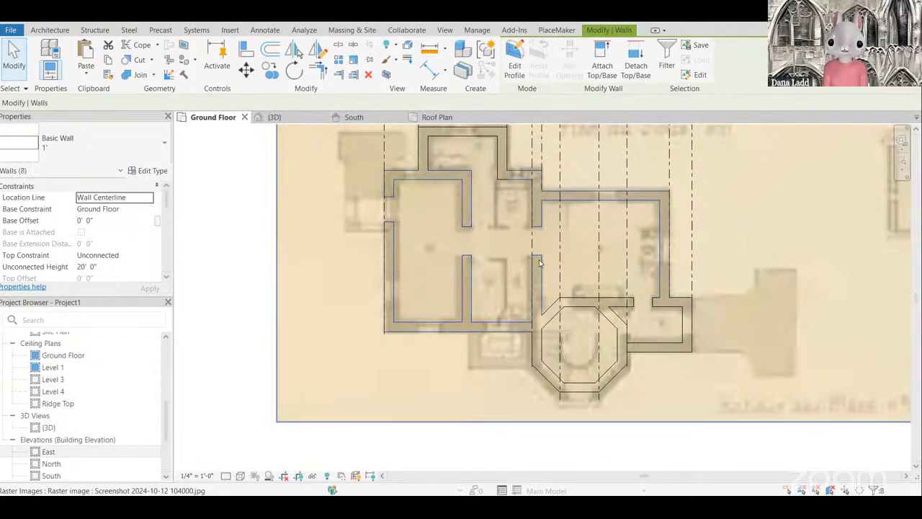
pyautogui.scroll(-3, 539, 263)
pyautogui.scroll(2, 523, 300)
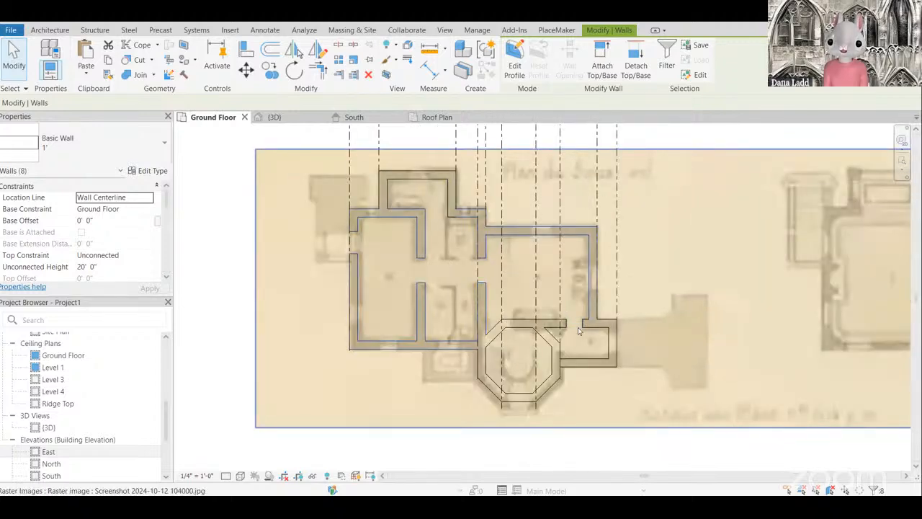
pyautogui.scroll(2, 590, 320)
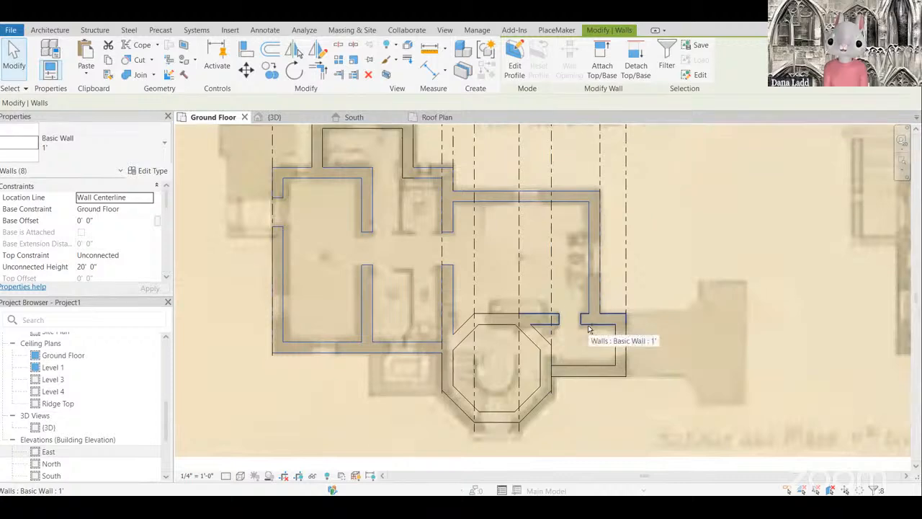
pyautogui.keyDown('ctrl'); pyautogui.click(588, 325); pyautogui.keyUp('ctrl')
pyautogui.scroll(-2, 609, 331)
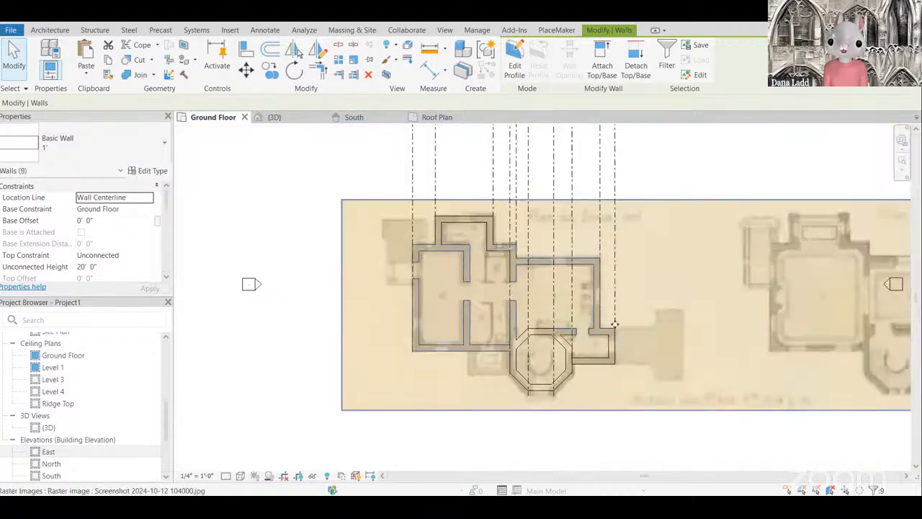
pyautogui.scroll(1, 597, 320)
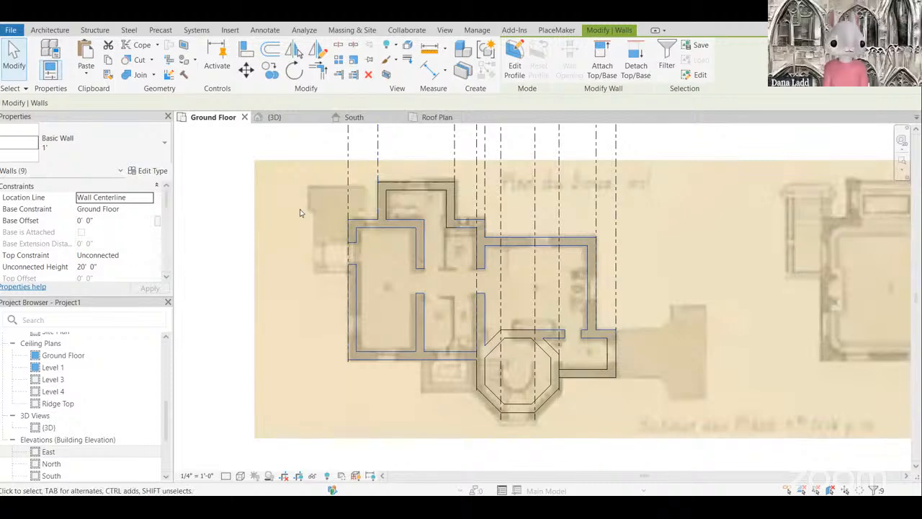
# Step: Examine the main block's eaves height on the scanned facade above the Ground Floor plan
pyautogui.scroll(-5, 355, 333)
pyautogui.scroll(-4, 373, 253)
pyautogui.scroll(3, 372, 172)
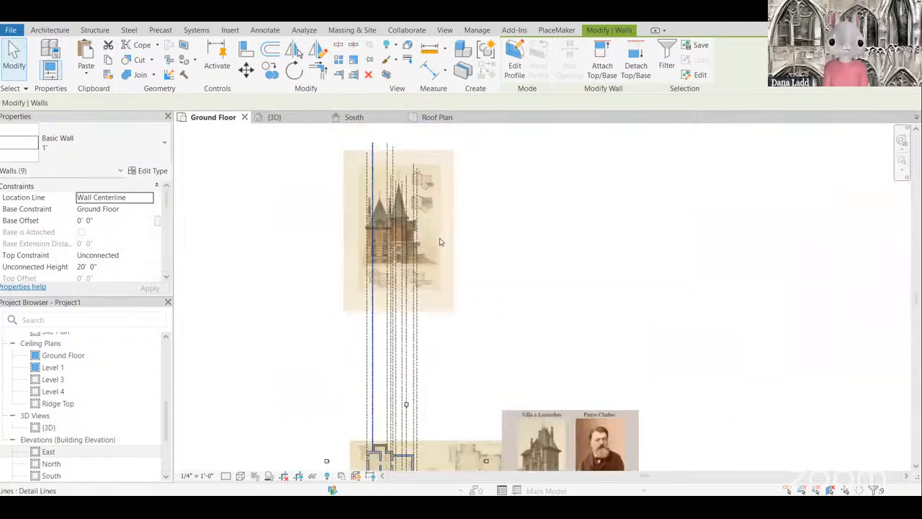
pyautogui.scroll(3, 441, 242)
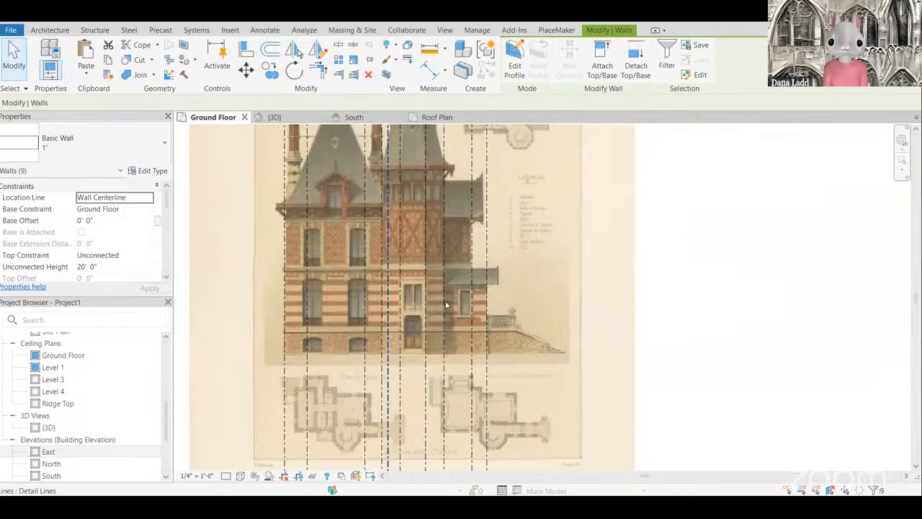
pyautogui.scroll(-4, 425, 245)
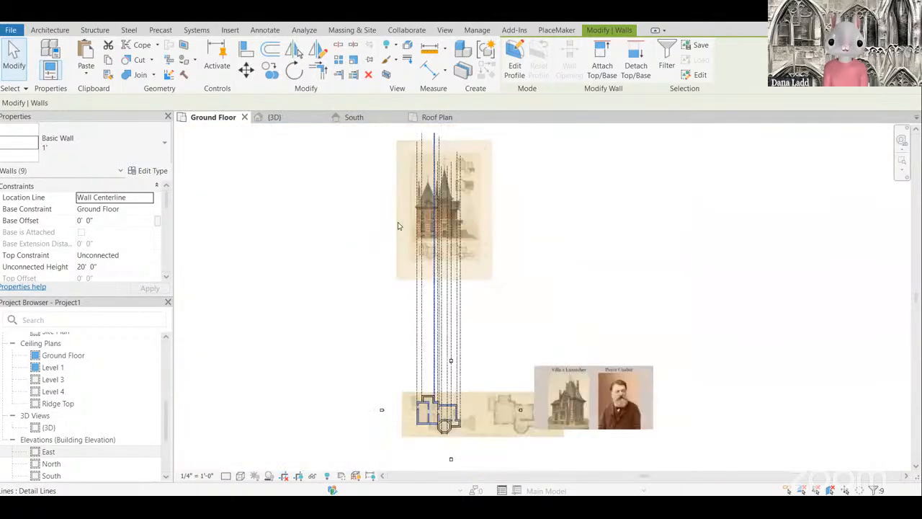
pyautogui.scroll(4, 433, 231)
pyautogui.scroll(-4, 480, 308)
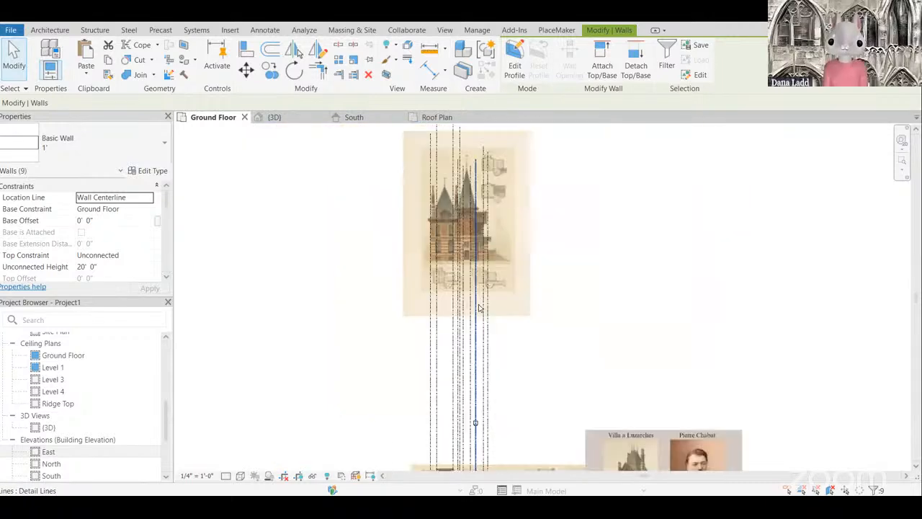
pyautogui.scroll(-3, 481, 209)
# Step: In the South elevation, constrain the top of the nine selected main block walls up to level Level 4 and clear the selection
pyautogui.click(354, 117)
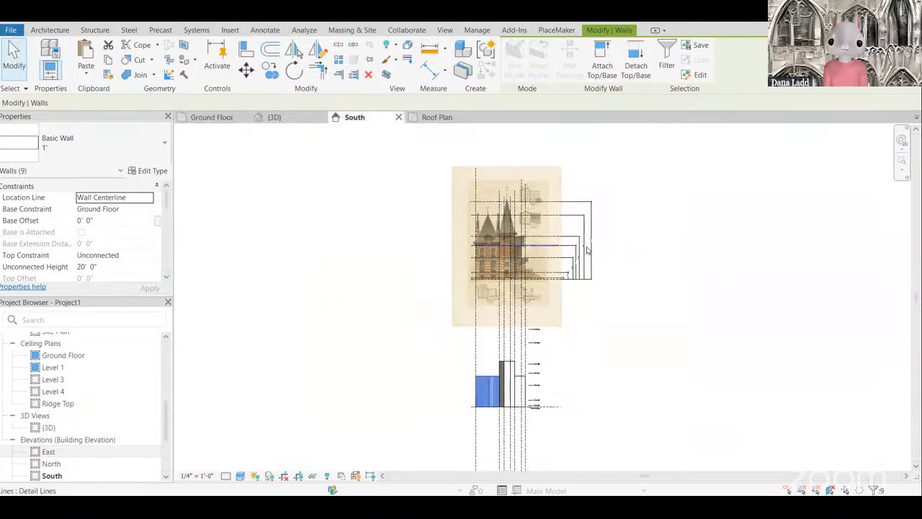
pyautogui.scroll(5, 587, 250)
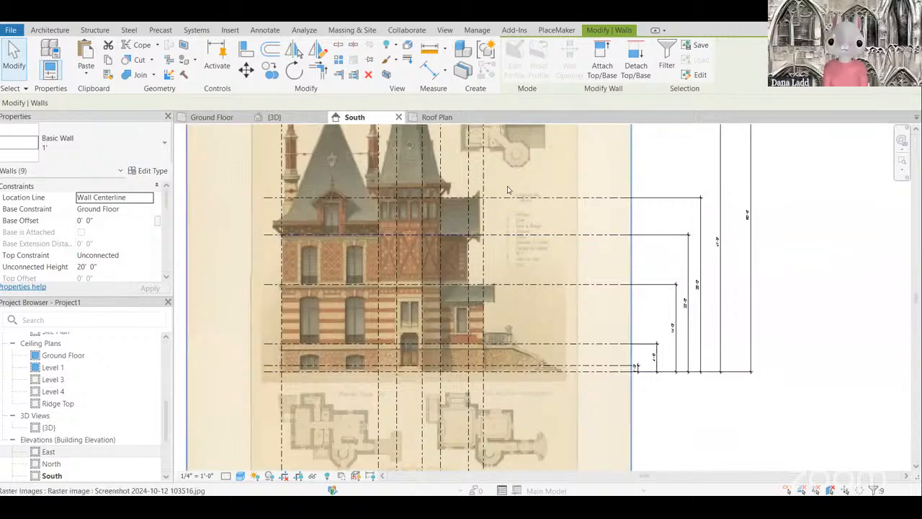
pyautogui.scroll(-5, 490, 345)
pyautogui.scroll(6, 466, 352)
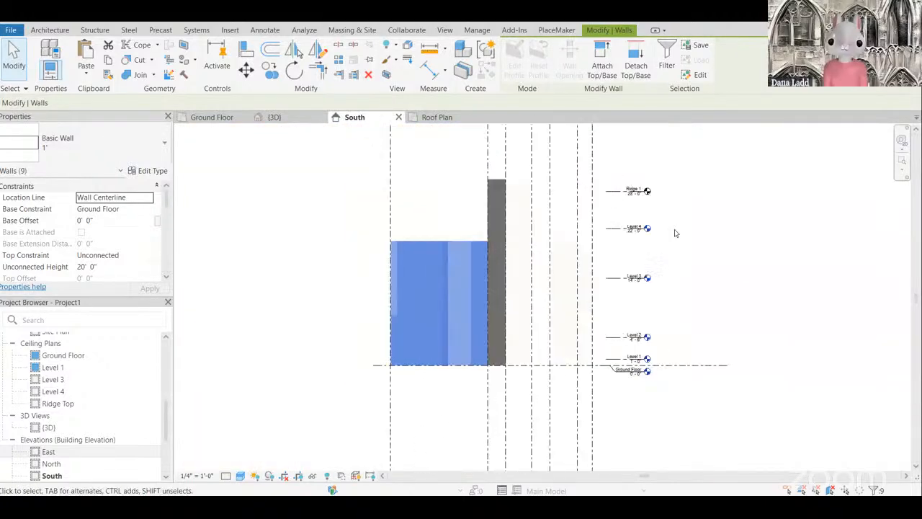
pyautogui.click(144, 256)
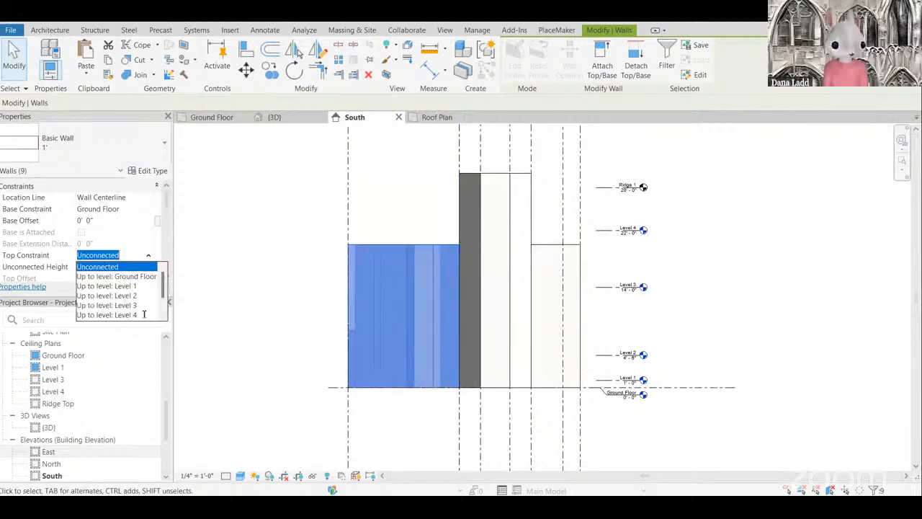
pyautogui.click(116, 315)
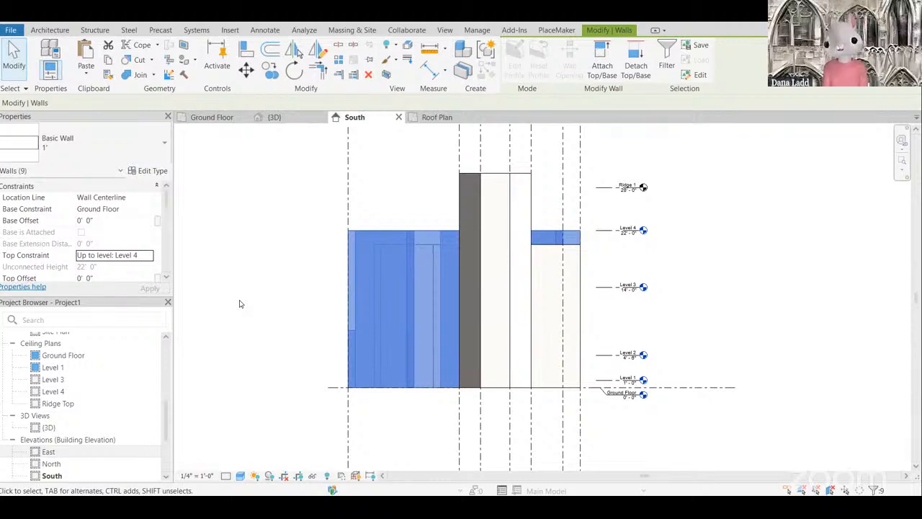
pyautogui.click(252, 181)
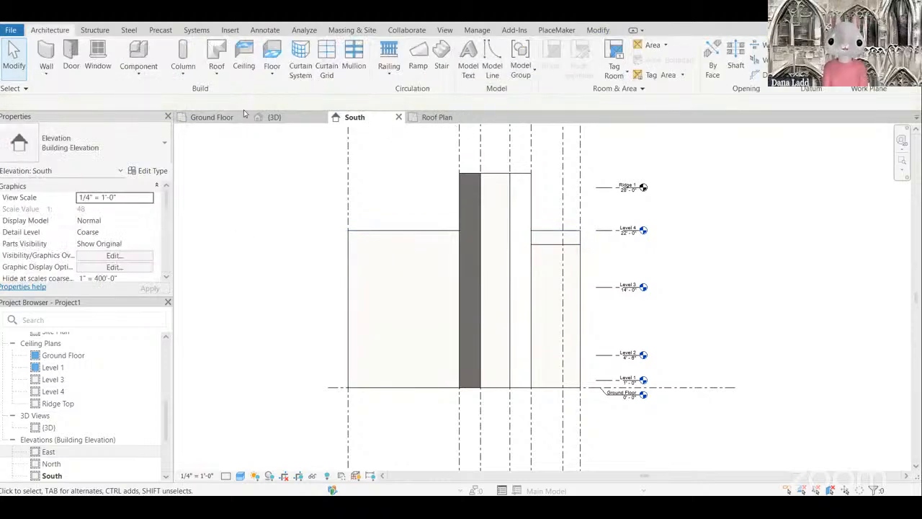
# Step: On the Ground Floor plan, select the south and east outer walls of the small side wing beside the tower
pyautogui.click(213, 117)
pyautogui.scroll(5, 485, 365)
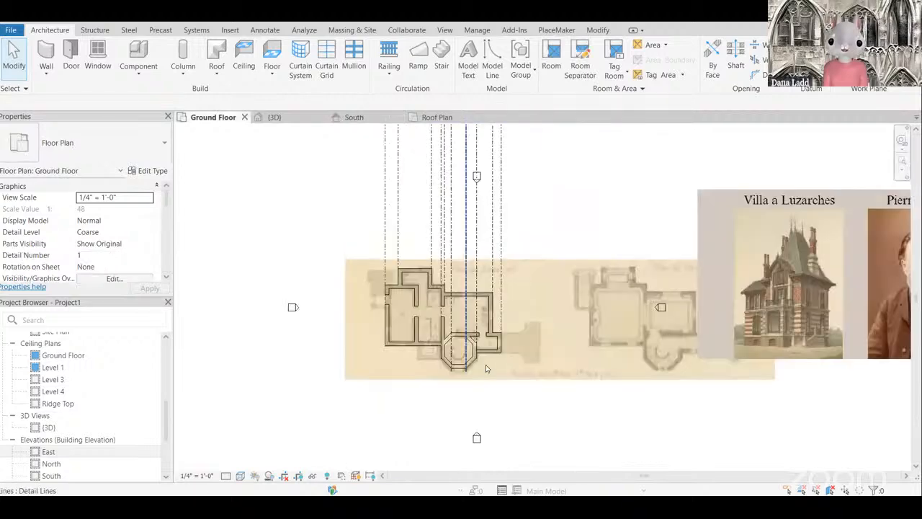
pyautogui.scroll(2, 485, 365)
pyautogui.click(496, 353)
pyautogui.scroll(3, 504, 353)
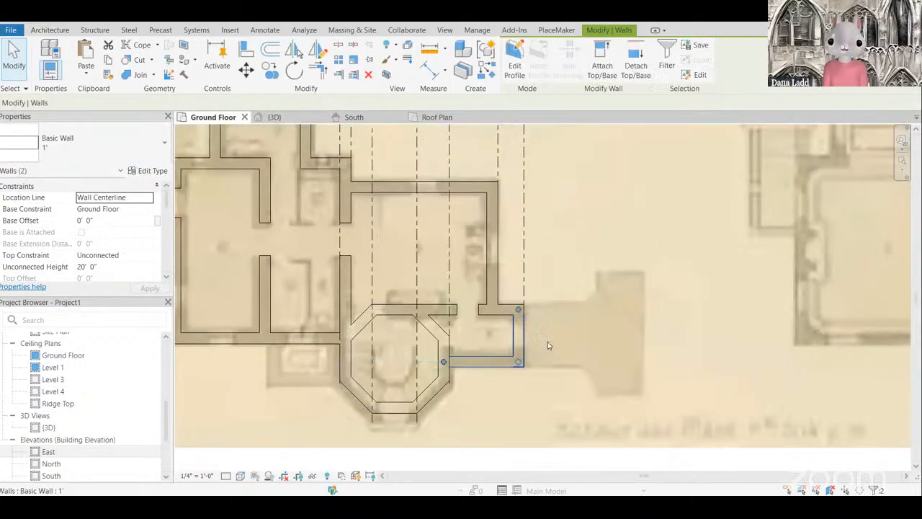
# Step: In the South elevation, constrain the top of the two selected side wing walls up to level Level 3
pyautogui.scroll(-6, 498, 351)
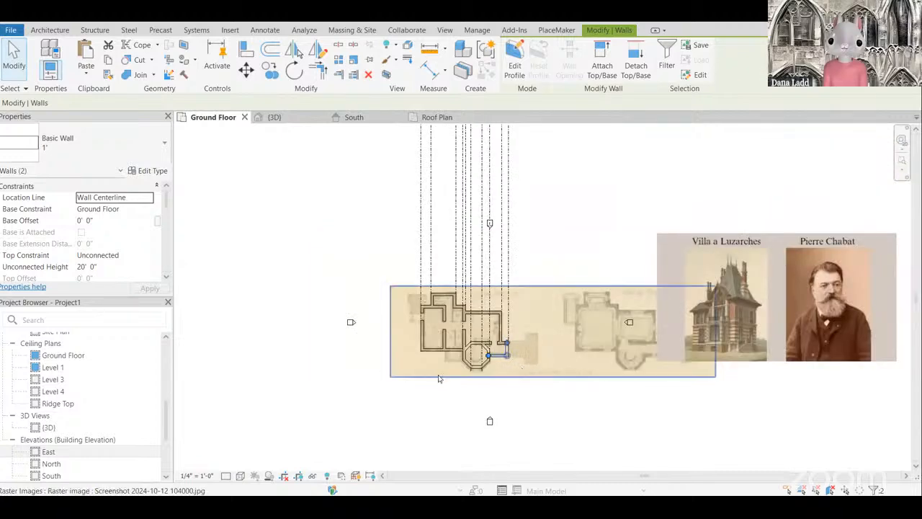
pyautogui.scroll(-3, 452, 263)
pyautogui.scroll(7, 436, 258)
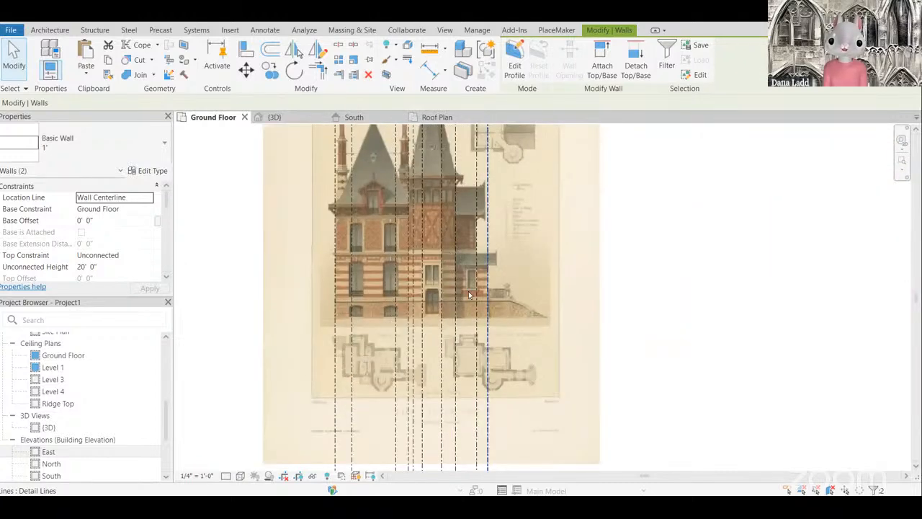
pyautogui.click(354, 117)
pyautogui.scroll(-4, 496, 268)
pyautogui.scroll(5, 497, 269)
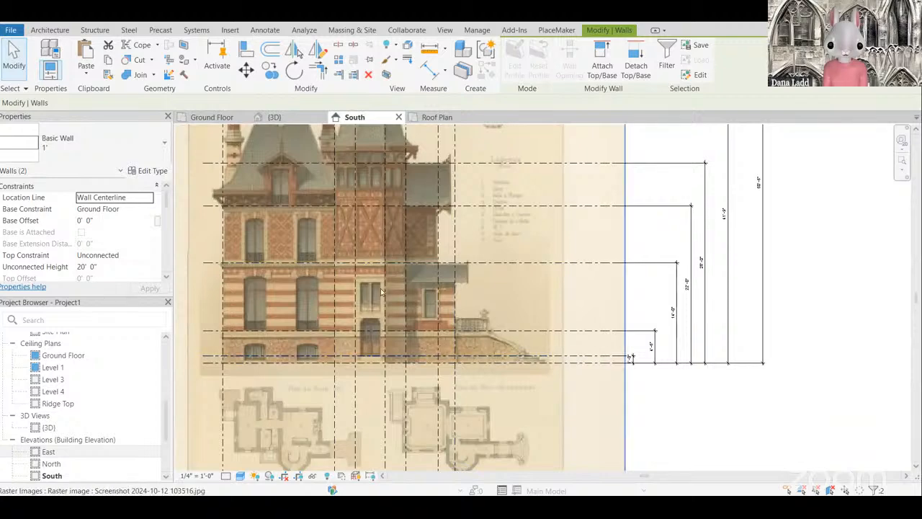
pyautogui.scroll(-7, 487, 227)
pyautogui.scroll(6, 484, 293)
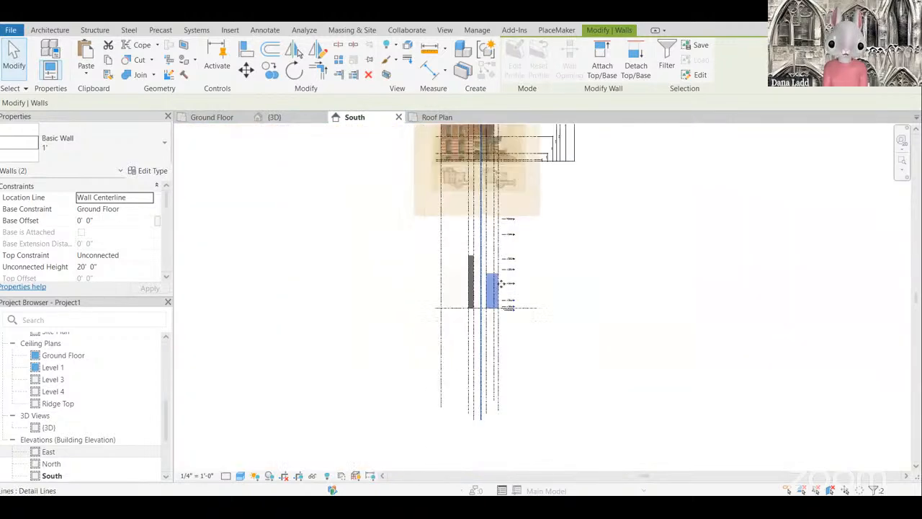
pyautogui.scroll(3, 474, 295)
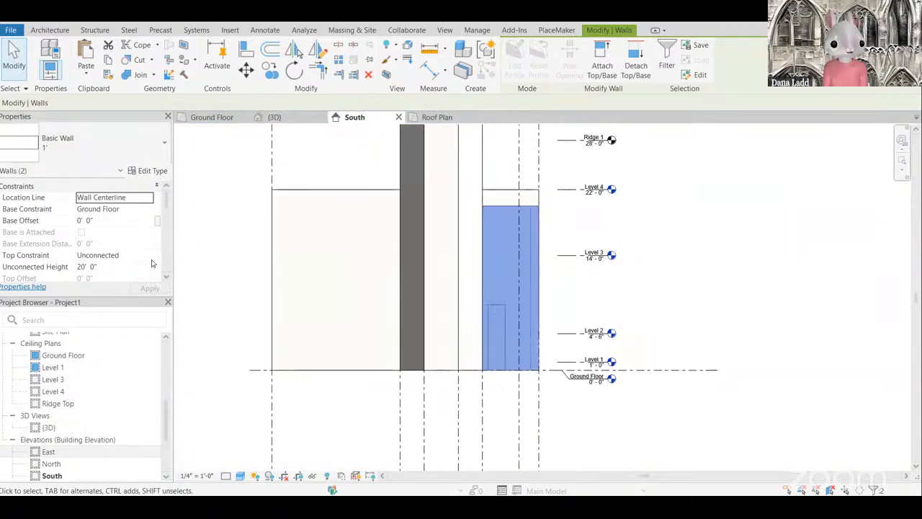
pyautogui.click(115, 255)
pyautogui.click(142, 305)
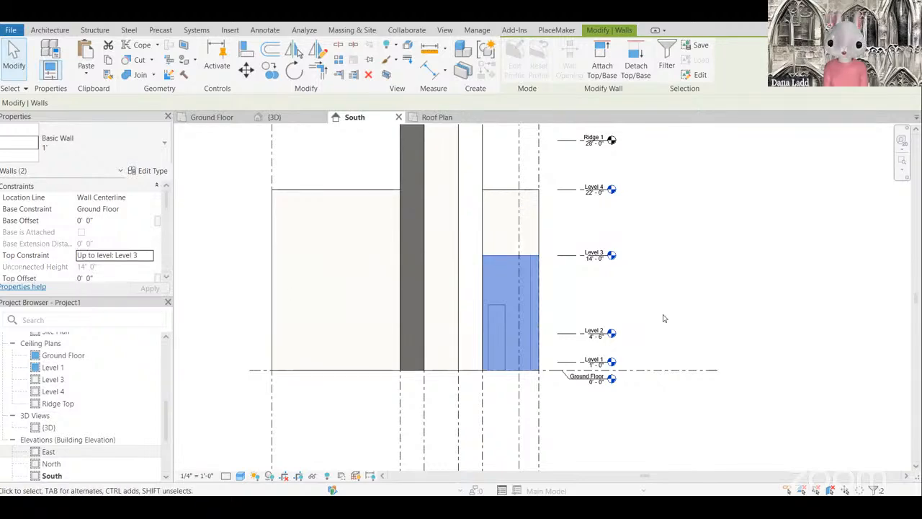
# Step: Check the low side wing's roofline against the Level 3 reference line on the scanned South facade
pyautogui.scroll(-5, 626, 324)
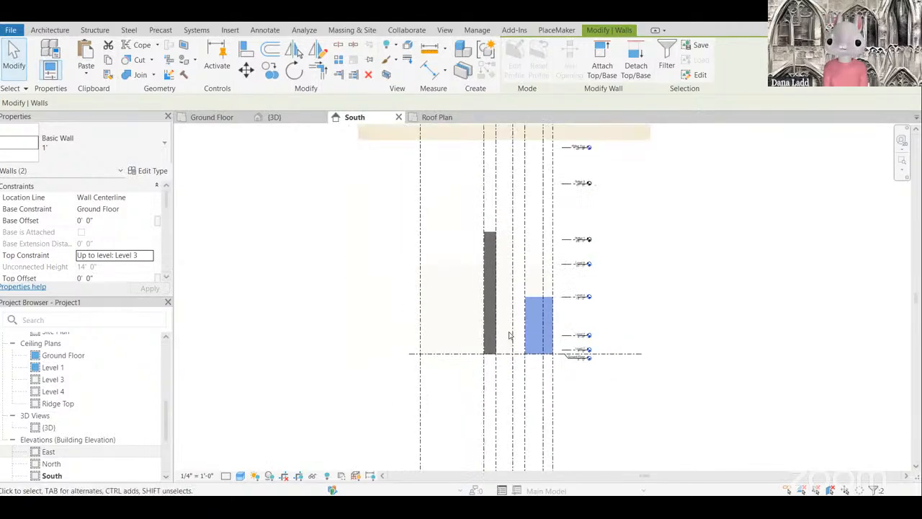
pyautogui.scroll(4, 542, 239)
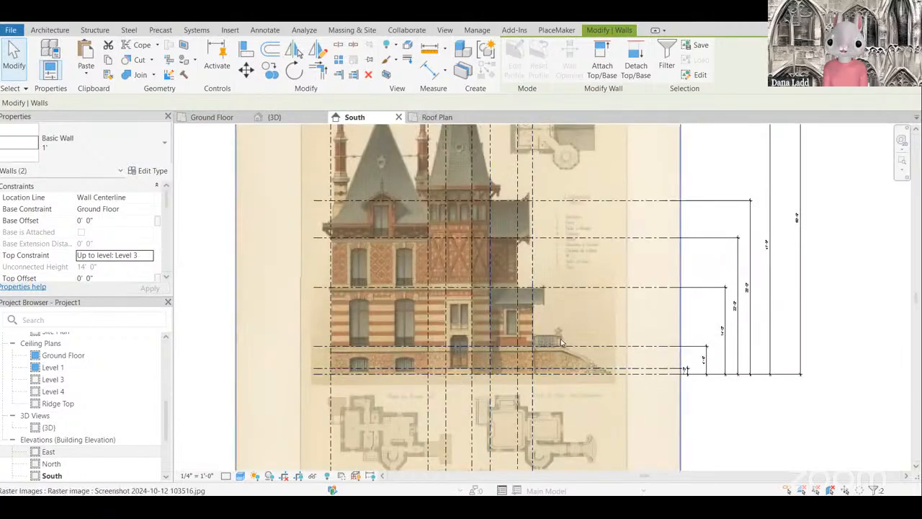
pyautogui.scroll(3, 562, 342)
pyautogui.scroll(-5, 466, 274)
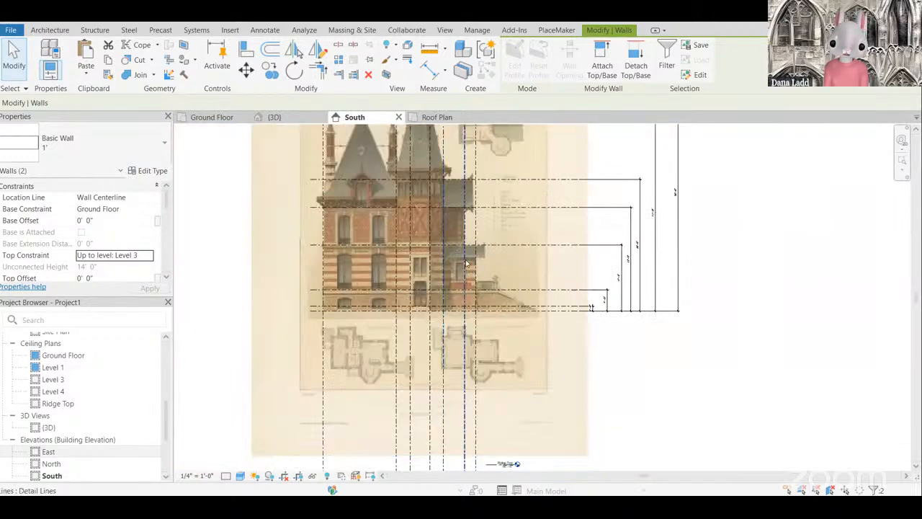
pyautogui.scroll(1, 480, 264)
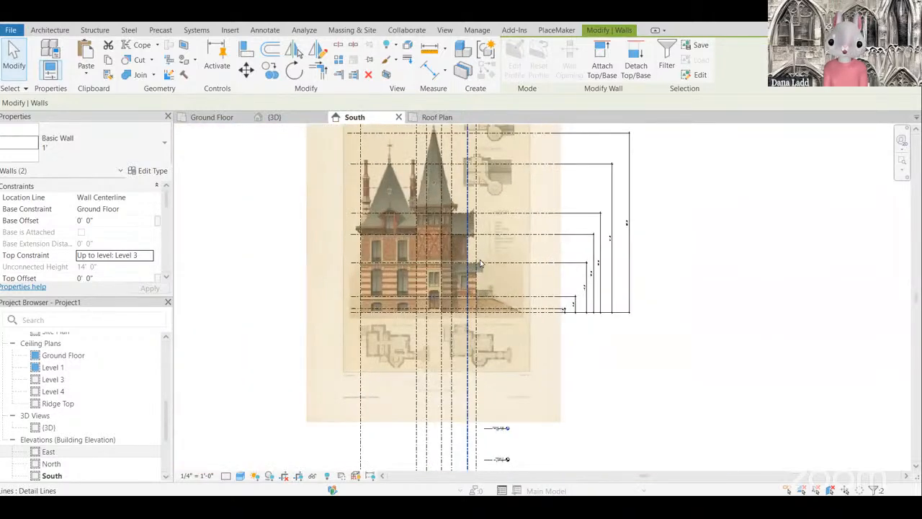
# Step: Compare the side wing with the scanned South facade, and inspect the stepped wall heights and level lines in the 3D view
pyautogui.scroll(1, 480, 264)
pyautogui.scroll(3, 473, 270)
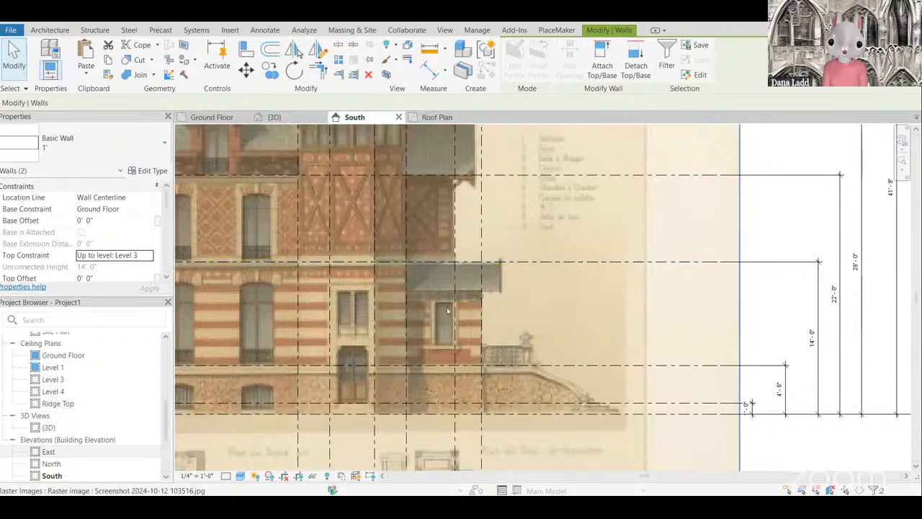
pyautogui.scroll(-5, 497, 315)
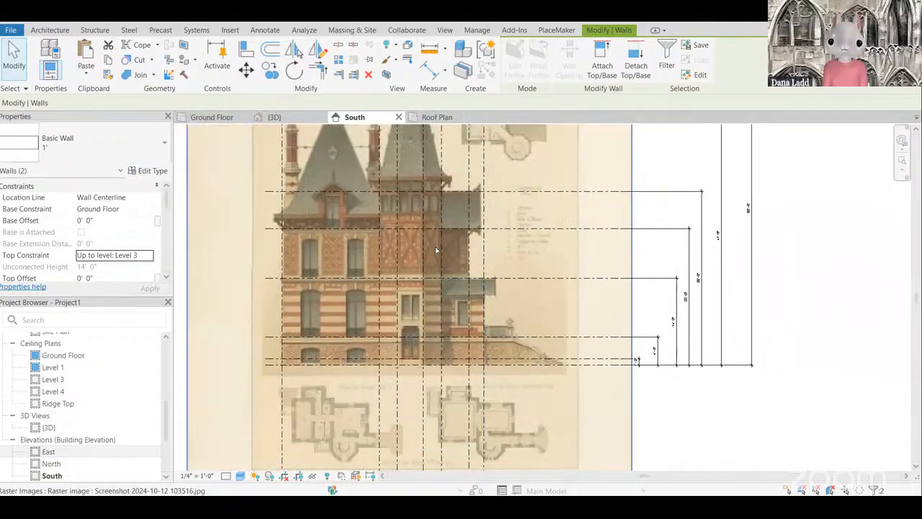
pyautogui.click(285, 119)
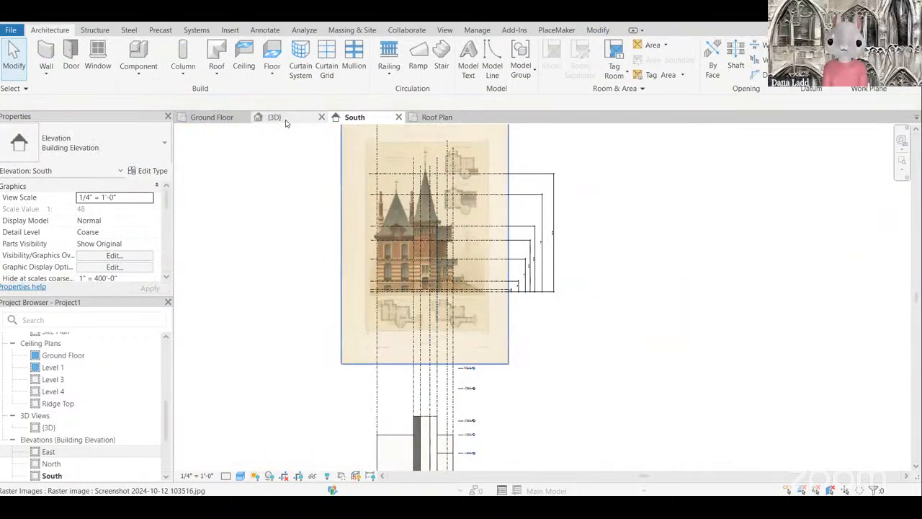
pyautogui.scroll(-2, 534, 309)
pyautogui.keyDown('shift'); pyautogui.moveTo(520, 152); pyautogui.dragTo(443, 366, button='middle'); pyautogui.keyUp('shift')
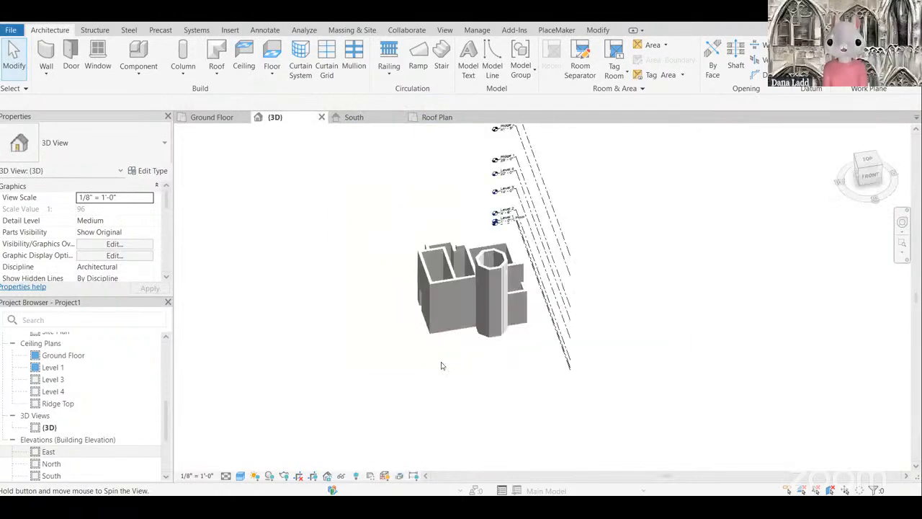
pyautogui.scroll(3, 495, 315)
pyautogui.keyDown('shift'); pyautogui.moveTo(495, 315); pyautogui.dragTo(533, 298, button='middle'); pyautogui.keyUp('shift')
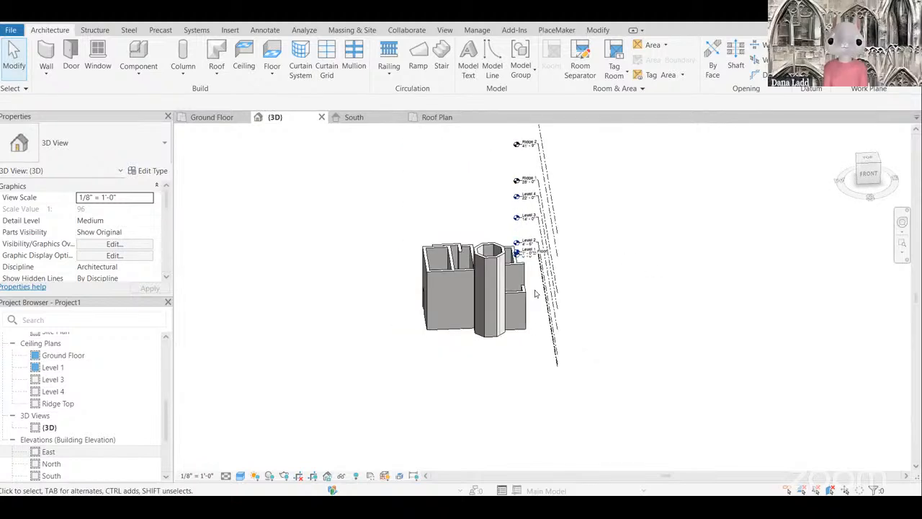
pyautogui.click(570, 312)
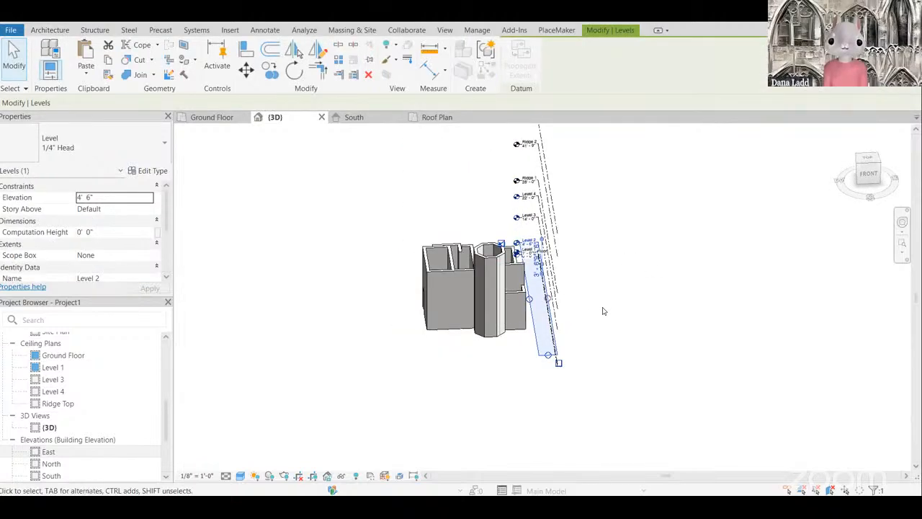
pyautogui.click(590, 308)
pyautogui.keyDown('shift'); pyautogui.moveTo(588, 271); pyautogui.dragTo(593, 286, button='middle'); pyautogui.keyUp('shift')
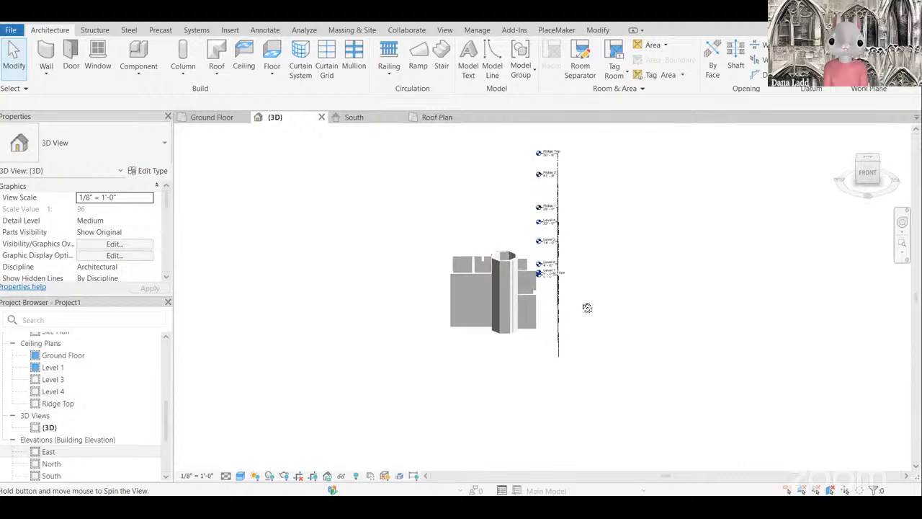
pyautogui.keyDown('shift'); pyautogui.moveTo(541, 308); pyautogui.dragTo(596, 329, button='middle'); pyautogui.keyUp('shift')
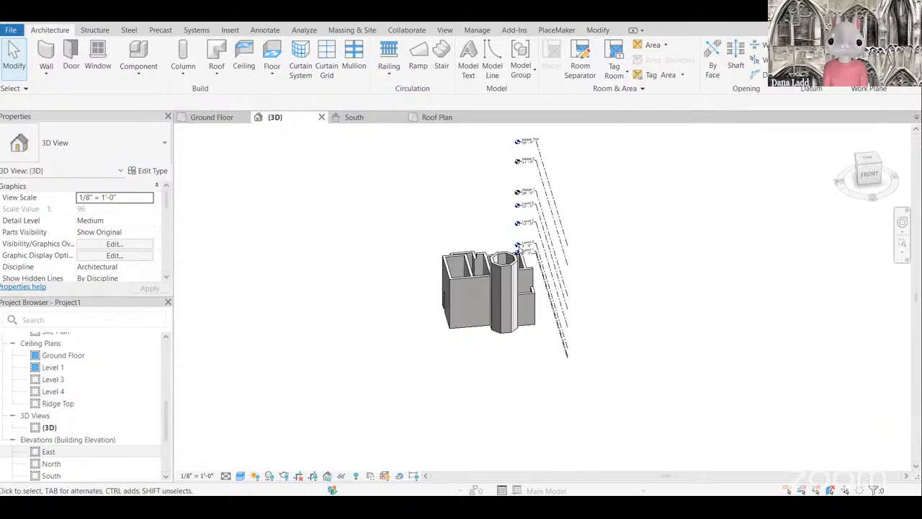
# Step: Hide the head bubbles of the Level 2 and Ground Floor levels in the 3D view
pyautogui.scroll(1, 524, 249)
pyautogui.click(542, 260)
pyautogui.scroll(2, 500, 245)
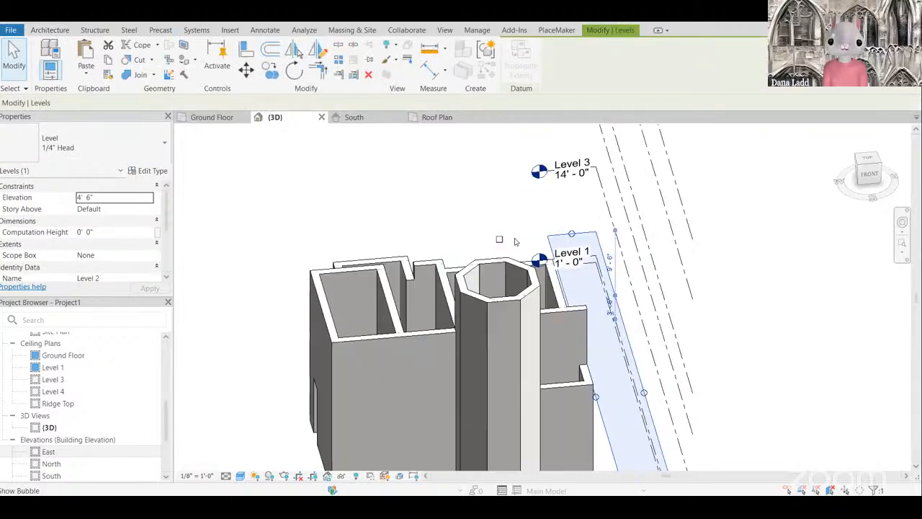
pyautogui.scroll(-1, 506, 245)
pyautogui.click(564, 252)
pyautogui.scroll(2, 562, 246)
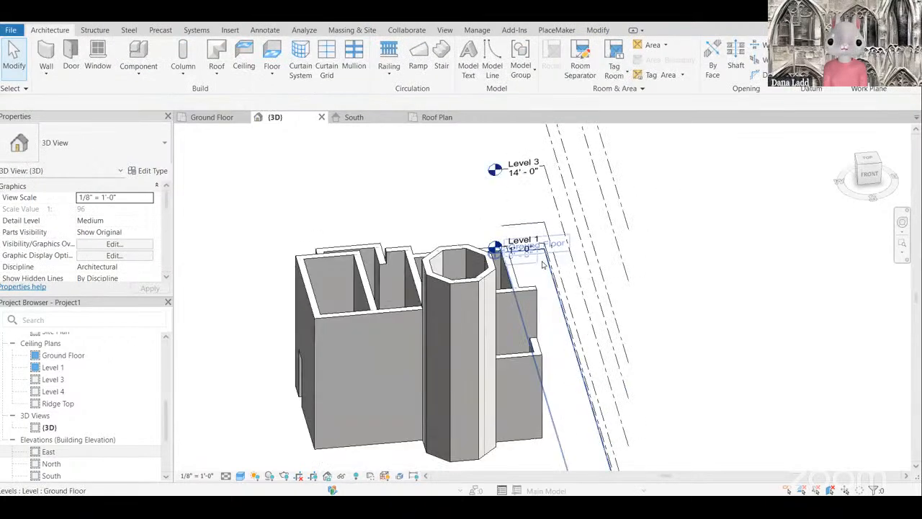
pyautogui.click(540, 261)
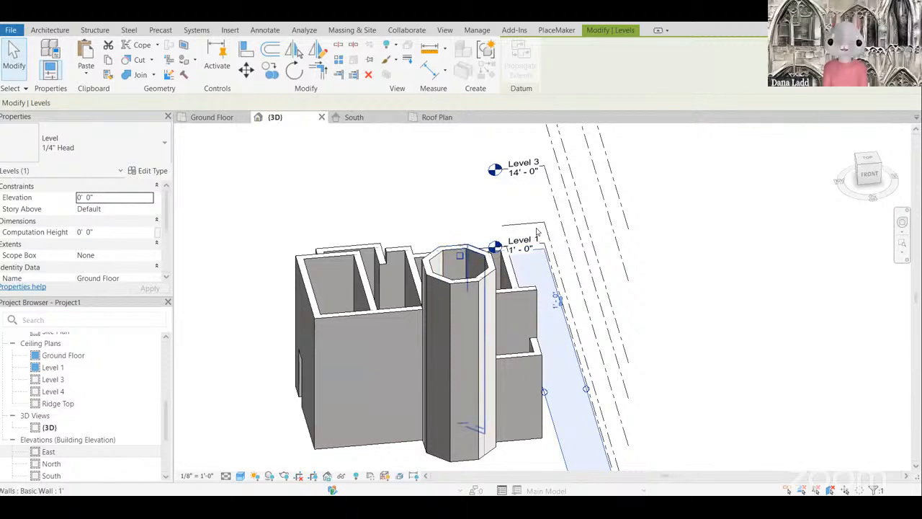
pyautogui.scroll(-3, 592, 336)
pyautogui.click(590, 332)
pyautogui.moveTo(649, 393)
pyautogui.keyDown('shift'); pyautogui.mouseDown(button='middle')
pyautogui.moveTo(680, 375)
pyautogui.moveTo(680, 418)
pyautogui.mouseUp(button='middle'); pyautogui.keyUp('shift')
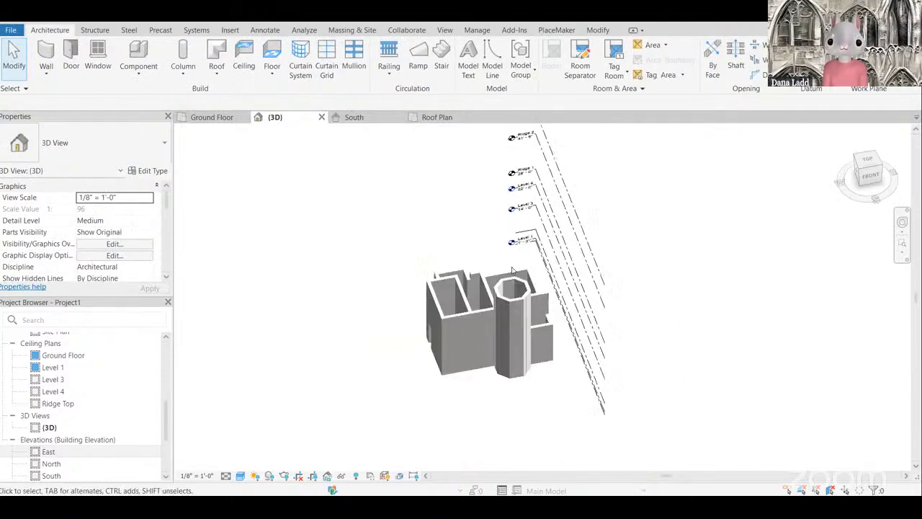
# Step: Hide the head bubbles of the Level 1 and Level 3 levels in the 3D view
pyautogui.scroll(3, 513, 231)
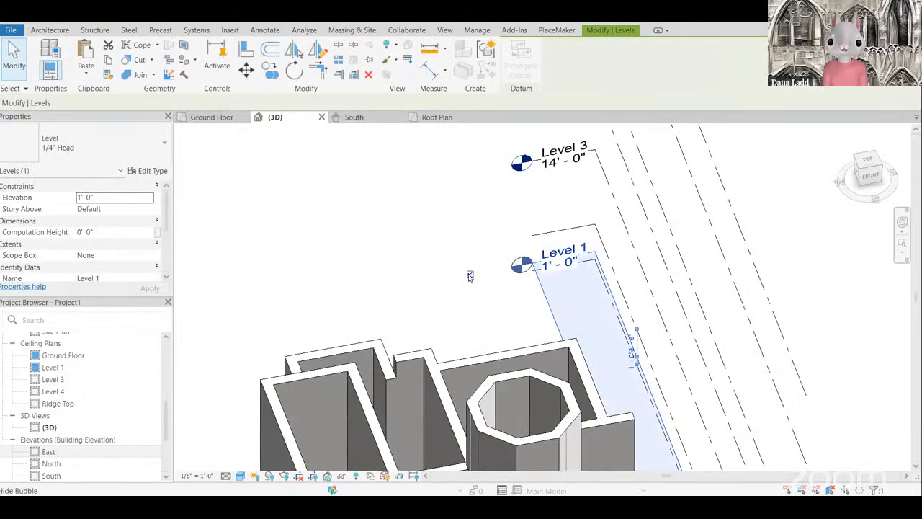
pyautogui.click(469, 277)
pyautogui.scroll(-2, 534, 307)
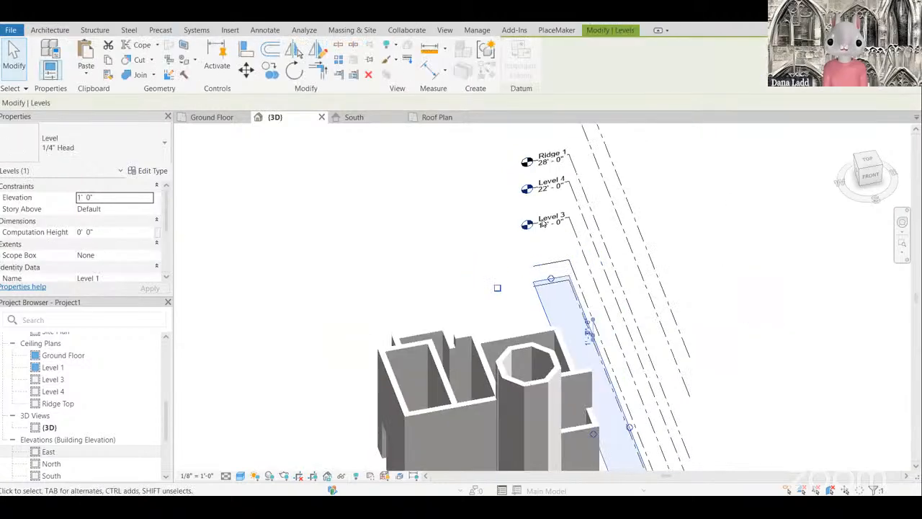
pyautogui.click(542, 225)
pyautogui.scroll(2, 477, 233)
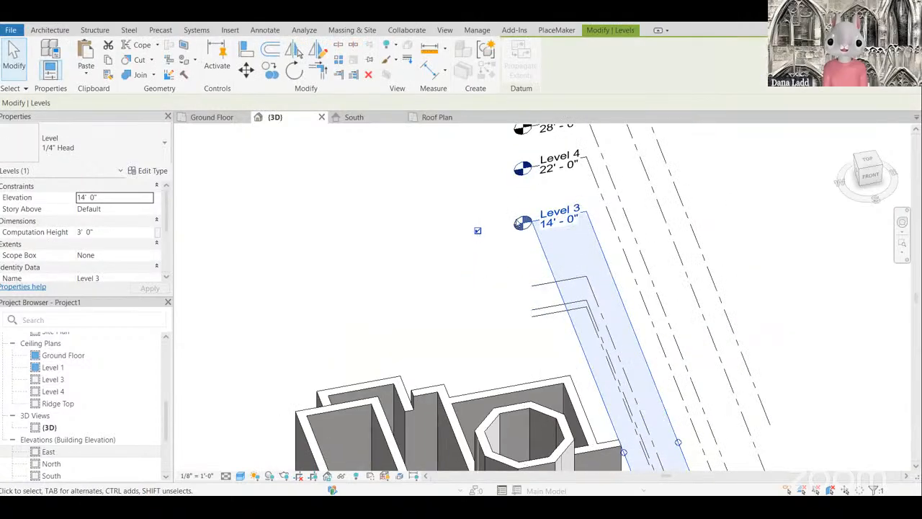
# Step: Hide the head bubbles of the Level 4 and Ridge 1 levels in the 3D view
pyautogui.click(533, 173)
pyautogui.click(478, 177)
pyautogui.scroll(-3, 502, 243)
pyautogui.moveTo(502, 243); pyautogui.dragTo(500, 315, button='middle')
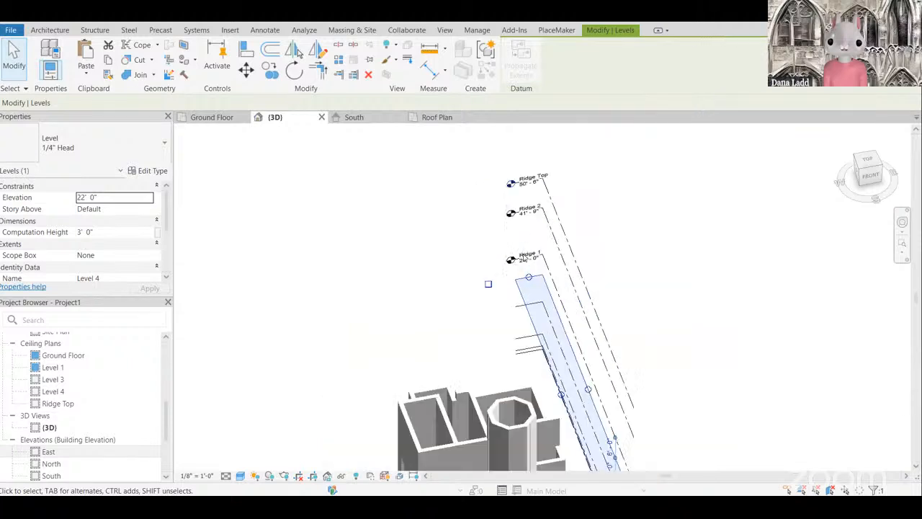
pyautogui.click(527, 258)
pyautogui.scroll(2, 461, 270)
pyautogui.scroll(-2, 552, 187)
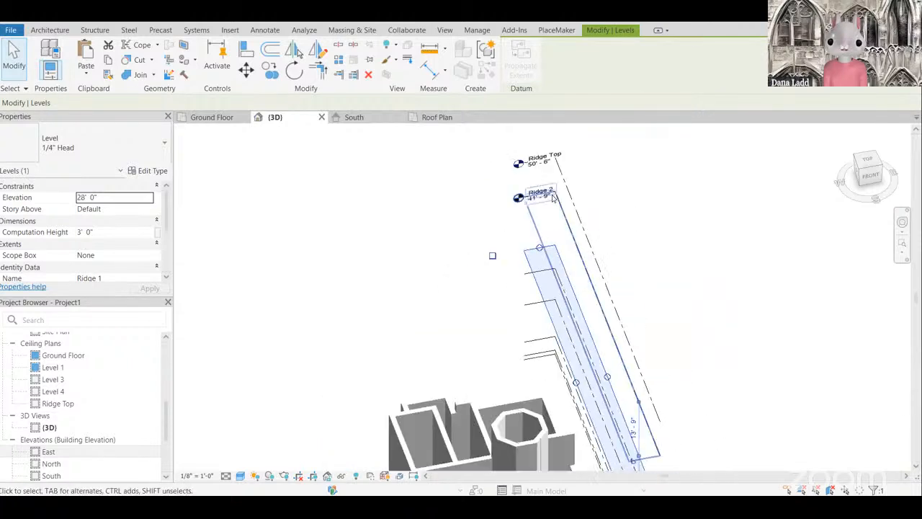
# Step: Turn off the level heads of Ridge 2 and Ridge Top in the 3D view
pyautogui.click(534, 186)
pyautogui.click(527, 170)
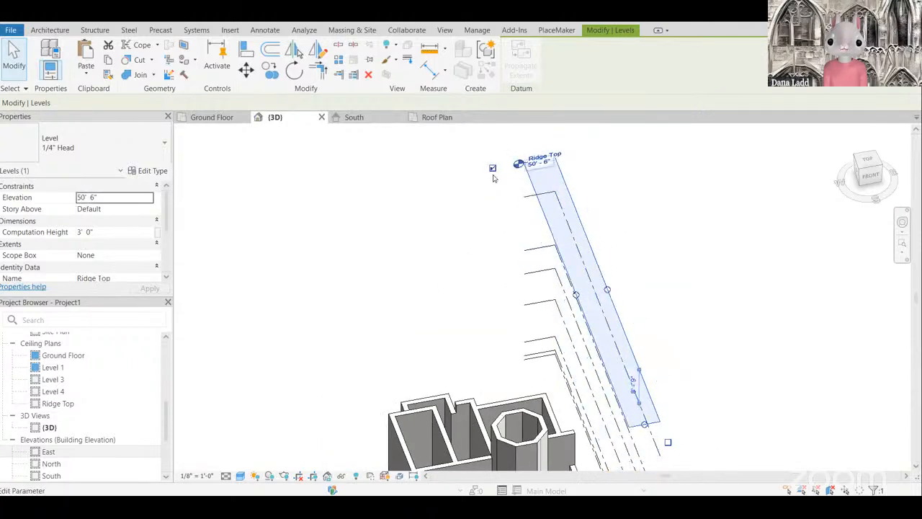
pyautogui.click(493, 168)
pyautogui.click(464, 233)
pyautogui.scroll(-3, 463, 233)
pyautogui.keyDown('shift'); pyautogui.moveTo(464, 233); pyautogui.dragTo(522, 332, button='middle'); pyautogui.keyUp('shift')
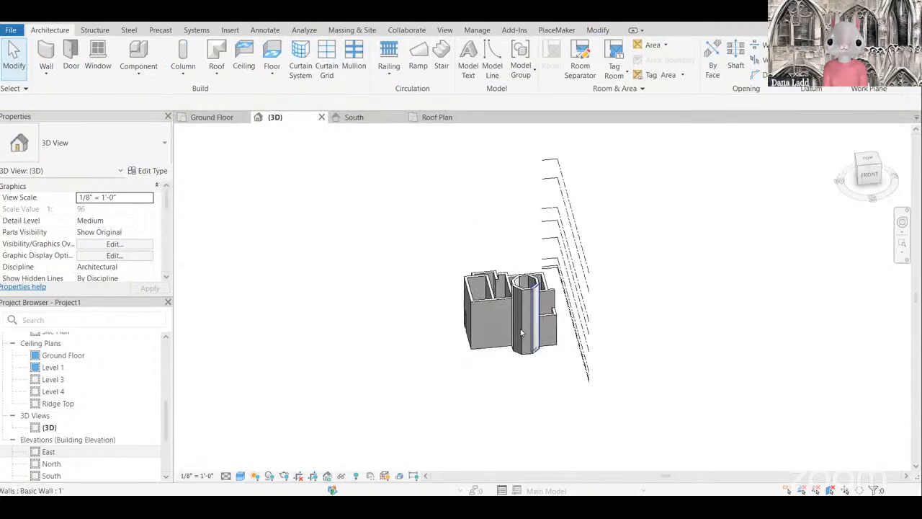
# Step: Try hiding all the levels as elements in the 3D view
pyautogui.scroll(1, 637, 356)
pyautogui.moveTo(639, 354); pyautogui.dragTo(709, 364, button='middle')
pyautogui.moveTo(627, 252); pyautogui.dragTo(632, 267)
pyautogui.rightClick(634, 240)
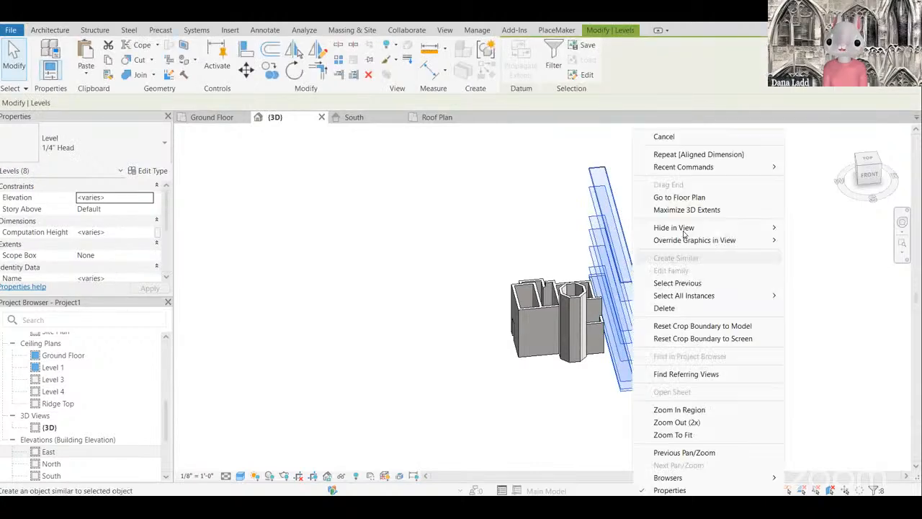
pyautogui.moveTo(691, 228)
pyautogui.click(819, 227)
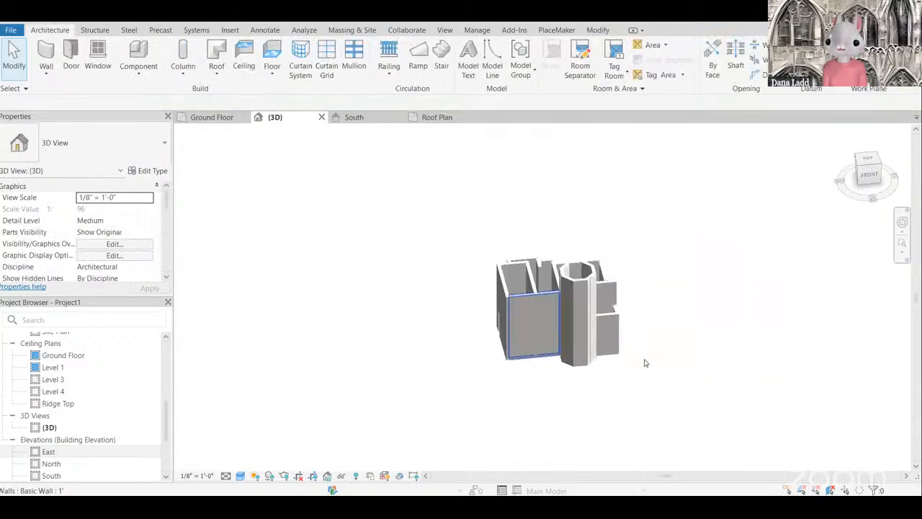
pyautogui.keyDown('shift'); pyautogui.moveTo(644, 362); pyautogui.dragTo(661, 350, button='middle'); pyautogui.keyUp('shift')
pyautogui.hotkey('ctrl', 'z')
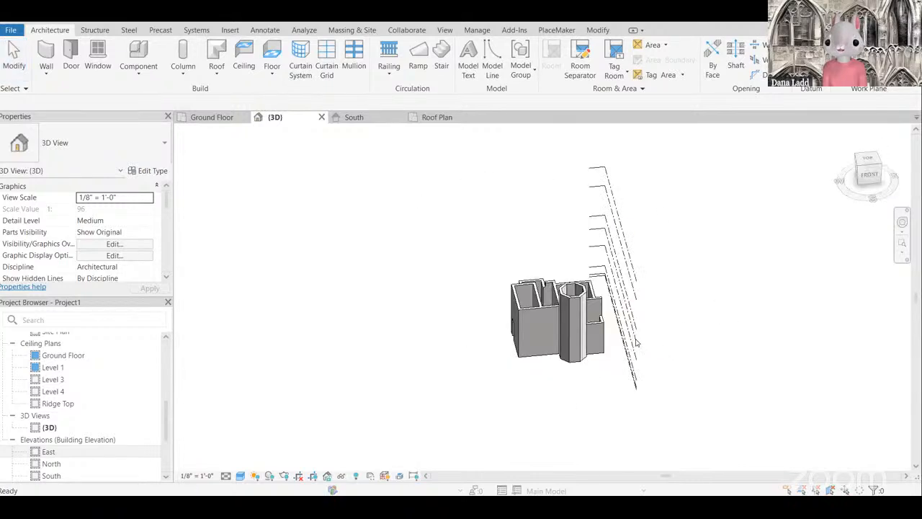
pyautogui.press('Escape')
# Step: Hide every level except Ground Floor as elements in the 3D view
pyautogui.scroll(3, 609, 277)
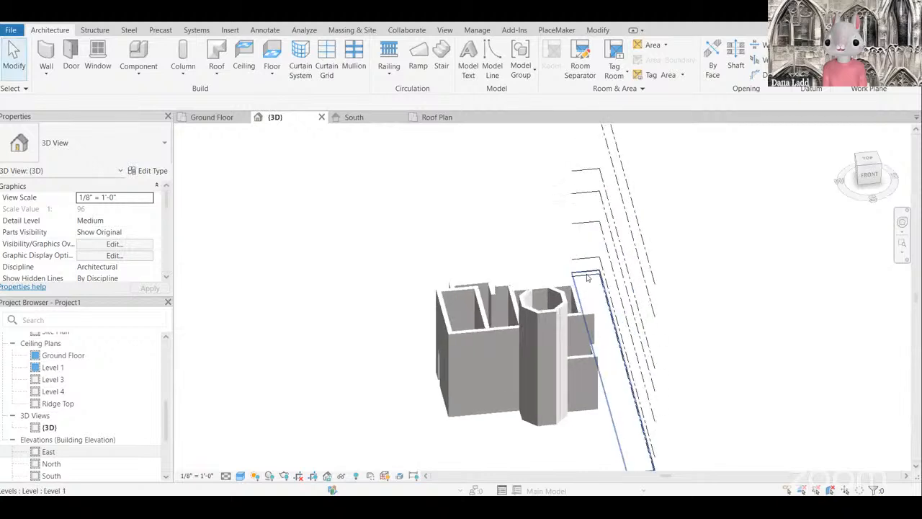
pyautogui.click(566, 299)
pyautogui.scroll(-3, 559, 304)
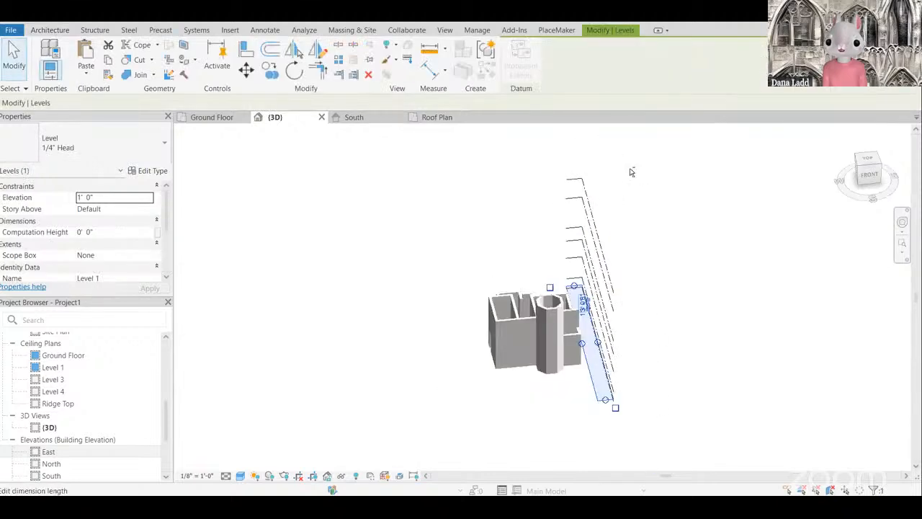
pyautogui.moveTo(630, 168); pyautogui.dragTo(592, 271)
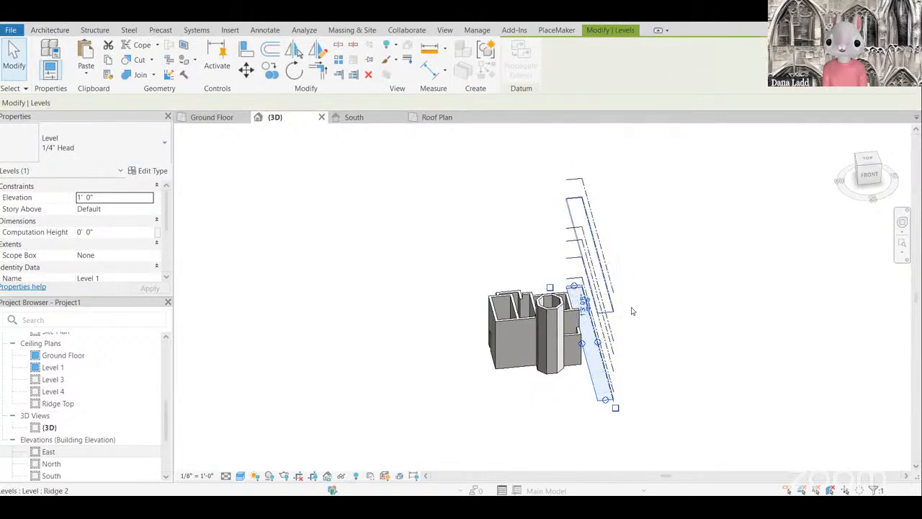
pyautogui.scroll(1, 587, 306)
pyautogui.moveTo(632, 158); pyautogui.dragTo(561, 283)
pyautogui.scroll(-2, 562, 282)
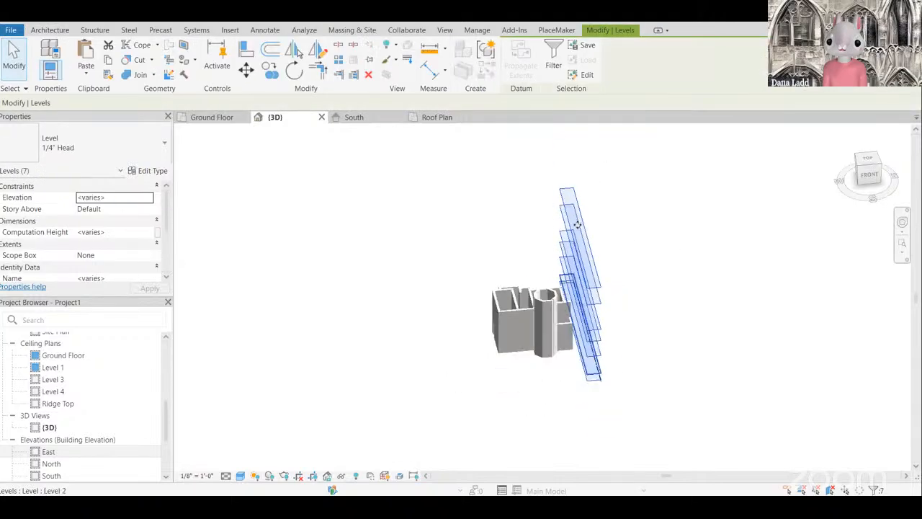
pyautogui.rightClick(763, 228)
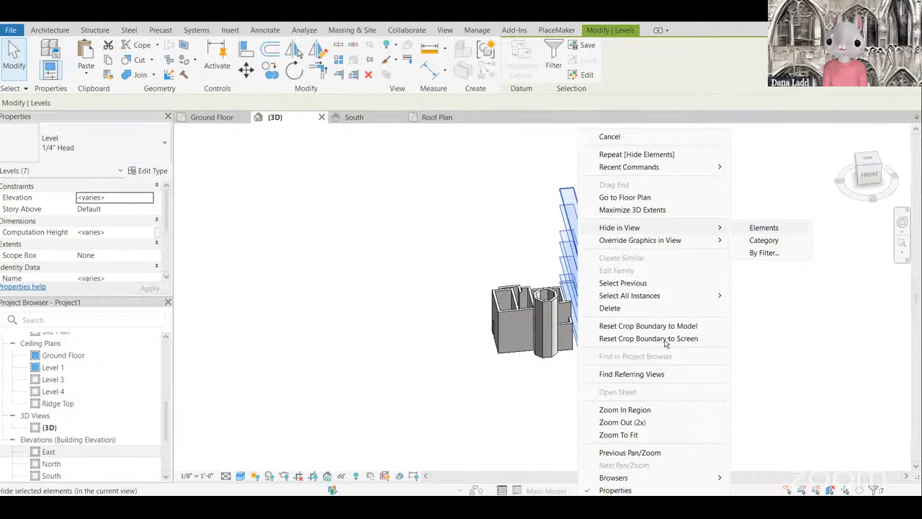
pyautogui.click(764, 228)
# Step: Stretch the Ground Floor level's extents leftward across the full width of the building in the 3D view
pyautogui.keyDown('shift'); pyautogui.moveTo(622, 248); pyautogui.dragTo(598, 299, button='middle'); pyautogui.keyUp('shift')
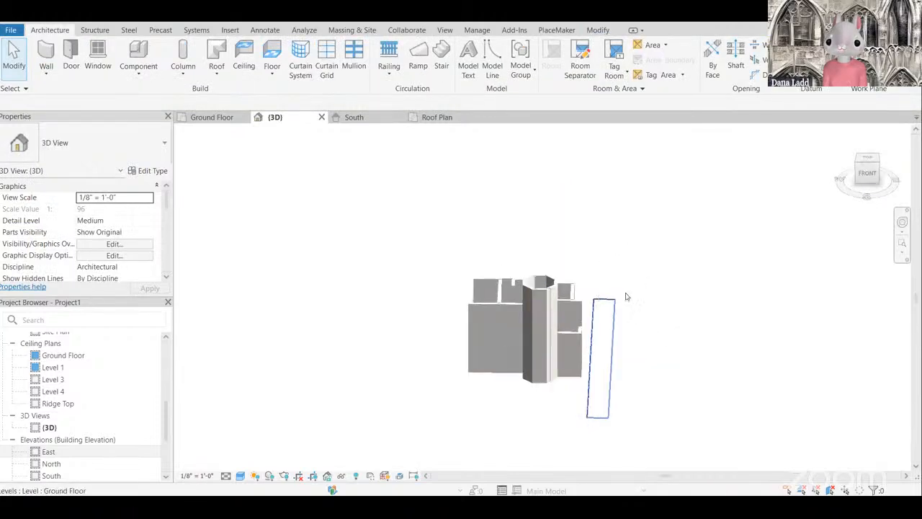
pyautogui.click(626, 296)
pyautogui.scroll(-3, 632, 346)
pyautogui.scroll(3, 638, 352)
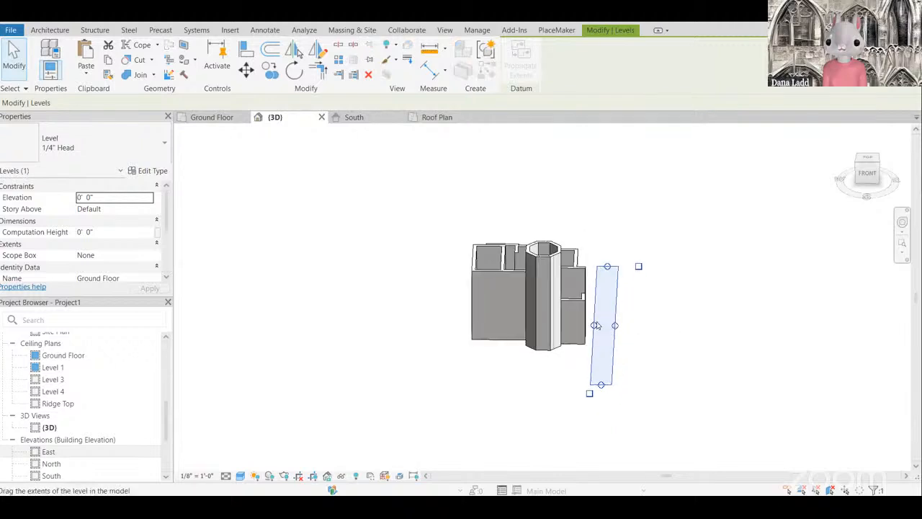
pyautogui.moveTo(436, 323); pyautogui.dragTo(458, 324)
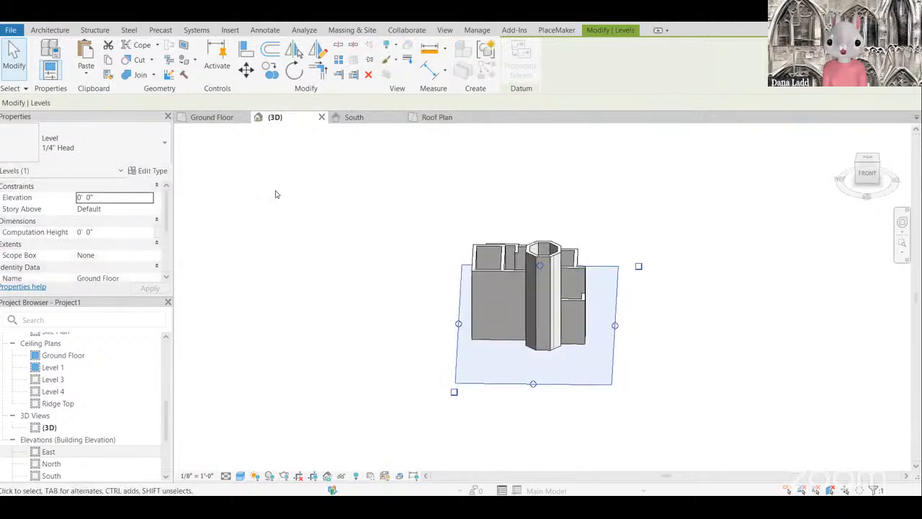
# Step: Check the levels and building in the South elevation and the Ground Floor plan, and return to the 3D view
pyautogui.click(348, 117)
pyautogui.scroll(-3, 526, 288)
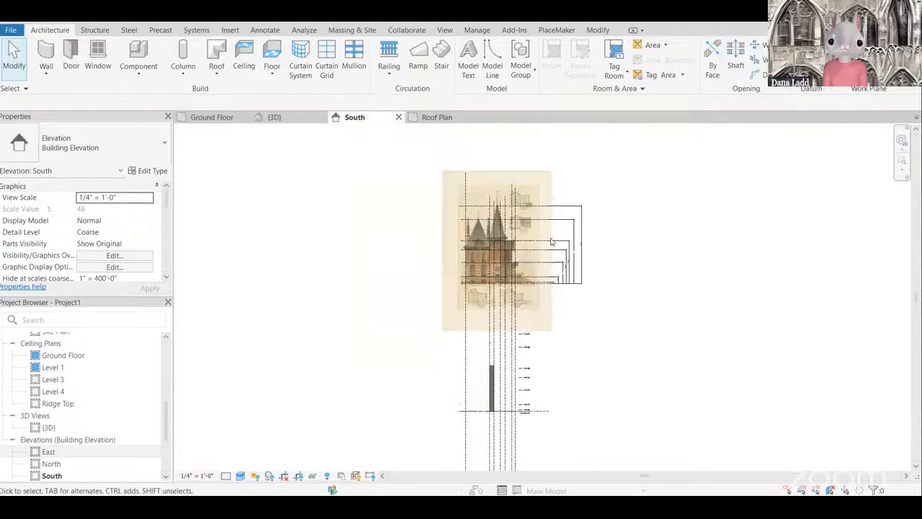
pyautogui.scroll(5, 526, 292)
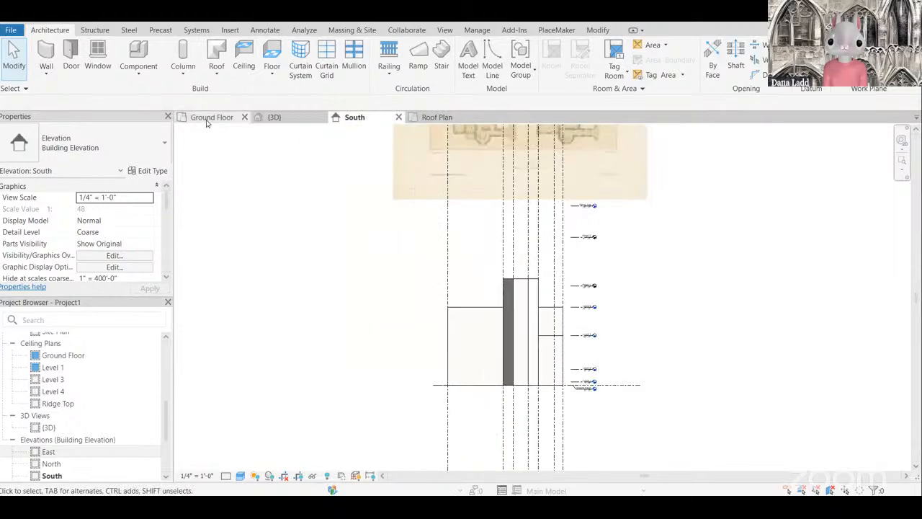
pyautogui.scroll(-7, 481, 242)
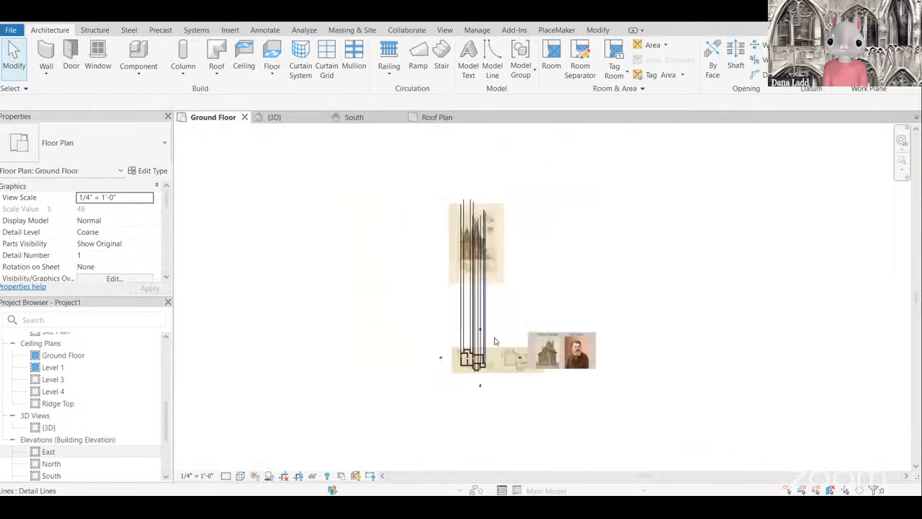
pyautogui.scroll(2, 477, 378)
pyautogui.click(375, 119)
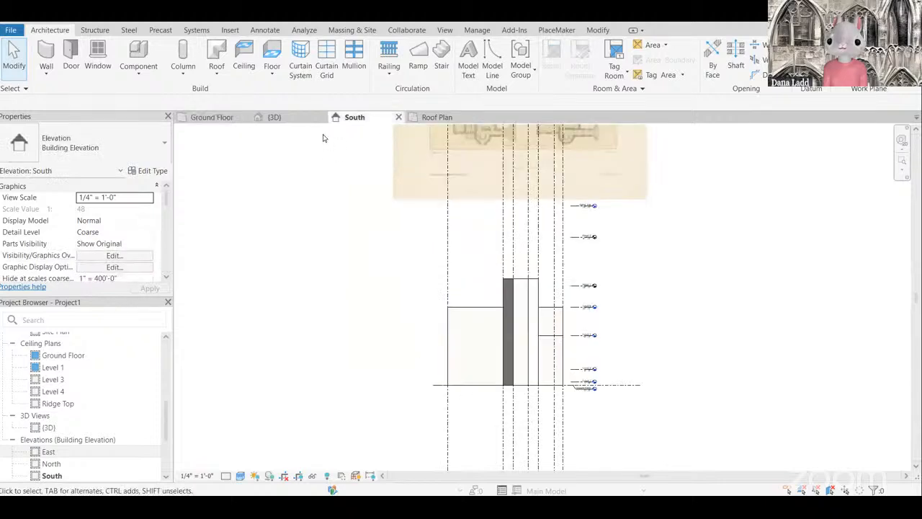
pyautogui.click(303, 119)
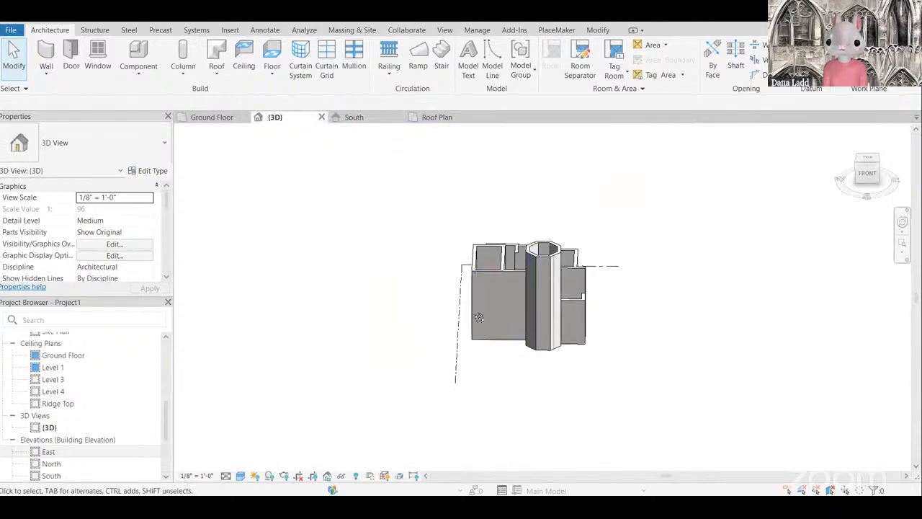
# Step: Pull the east edge of the Ground Floor level's extents in toward the building
pyautogui.keyDown('shift'); pyautogui.moveTo(555, 366); pyautogui.dragTo(625, 284, button='middle'); pyautogui.keyUp('shift')
pyautogui.click(646, 284)
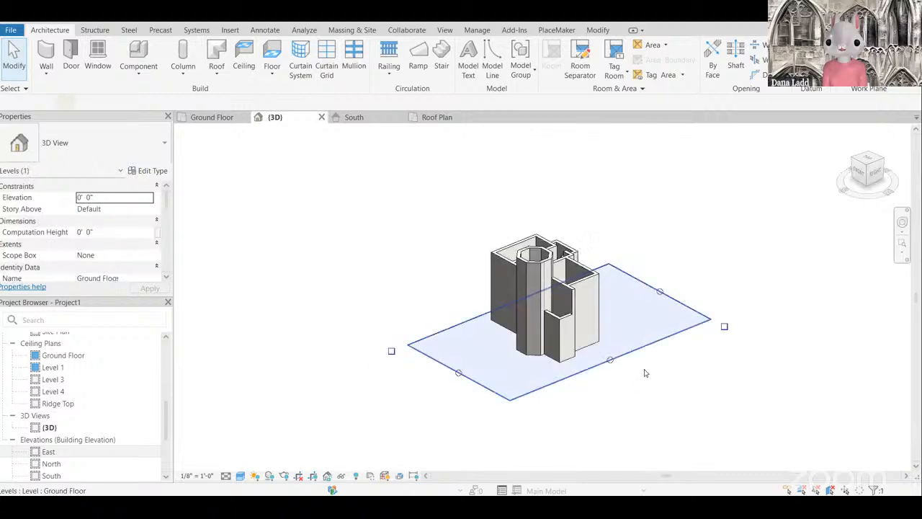
pyautogui.click(663, 366)
pyautogui.keyDown('shift'); pyautogui.moveTo(535, 393); pyautogui.dragTo(582, 321, button='middle'); pyautogui.keyUp('shift')
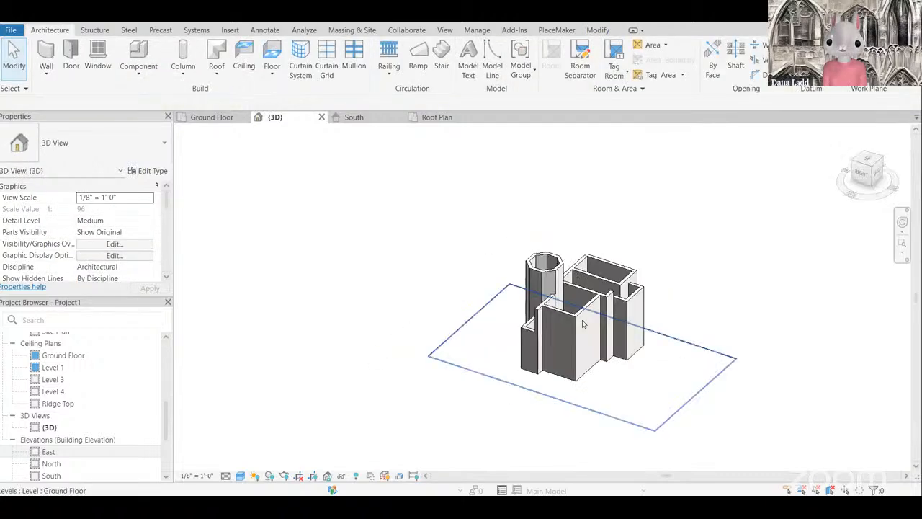
pyautogui.click(583, 321)
pyautogui.scroll(-2, 582, 270)
pyautogui.scroll(3, 596, 384)
pyautogui.moveTo(574, 301); pyautogui.dragTo(579, 303)
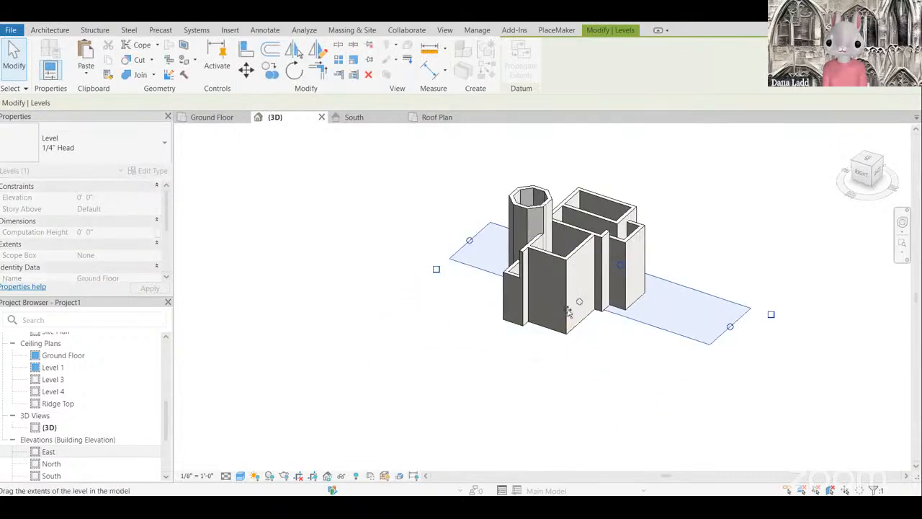
pyautogui.keyDown('shift'); pyautogui.moveTo(568, 311); pyautogui.dragTo(497, 401, button='middle'); pyautogui.keyUp('shift')
pyautogui.click(582, 381)
# Step: Examine the building's walls from all sides in 3D and select the narrow projecting wall at the rear
pyautogui.keyDown('shift'); pyautogui.moveTo(582, 381); pyautogui.dragTo(452, 259, button='middle'); pyautogui.keyUp('shift')
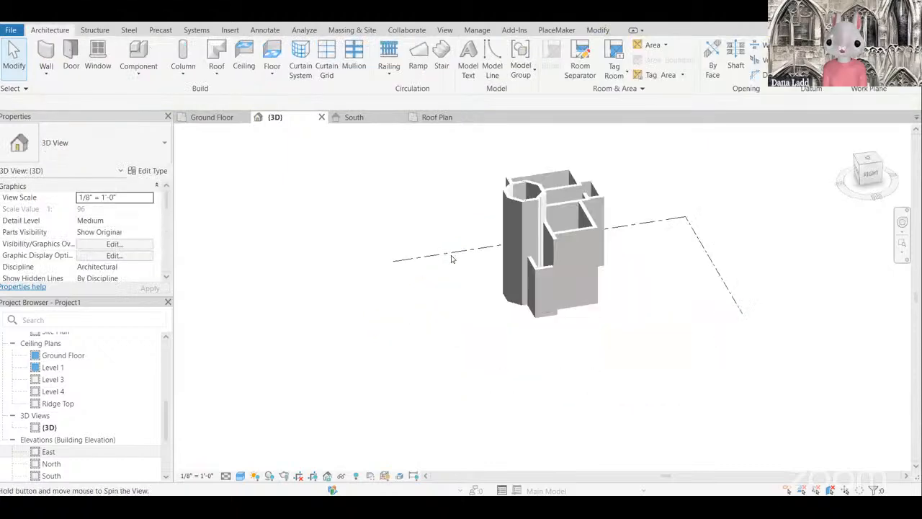
pyautogui.click(435, 304)
pyautogui.click(603, 340)
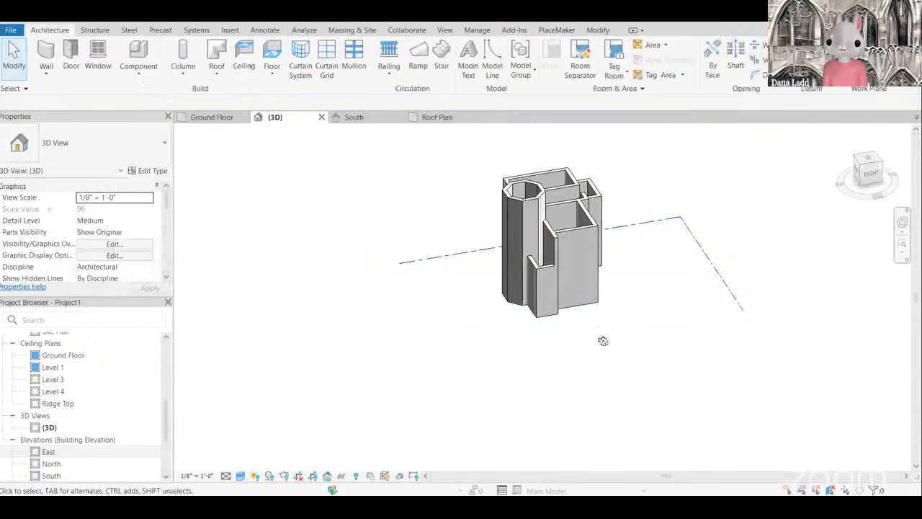
pyautogui.keyDown('shift'); pyautogui.moveTo(603, 340); pyautogui.dragTo(579, 266, button='middle'); pyautogui.keyUp('shift')
pyautogui.click(580, 266)
pyautogui.click(585, 340)
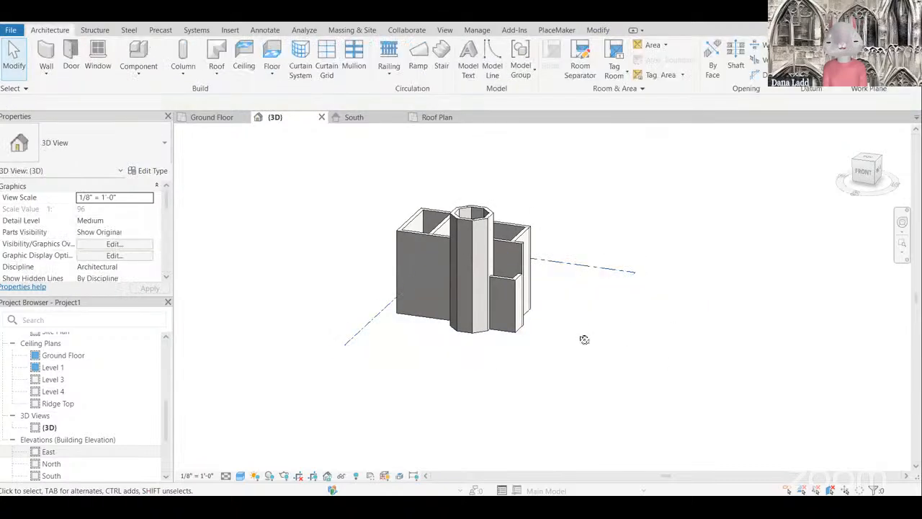
pyautogui.keyDown('shift'); pyautogui.moveTo(585, 340); pyautogui.dragTo(461, 375, button='middle'); pyautogui.keyUp('shift')
pyautogui.scroll(4, 446, 323)
pyautogui.scroll(-3, 458, 369)
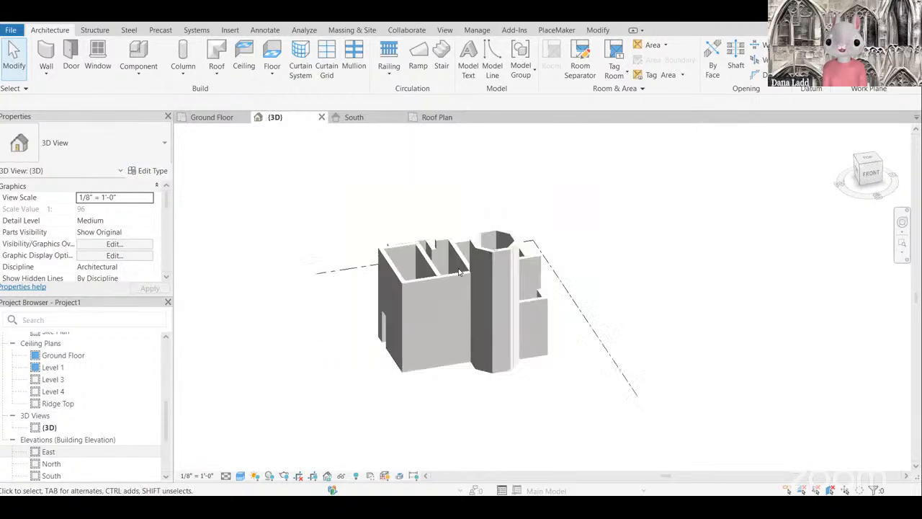
pyautogui.keyDown('shift'); pyautogui.moveTo(458, 272); pyautogui.dragTo(593, 366, button='middle'); pyautogui.keyUp('shift')
pyautogui.scroll(4, 562, 382)
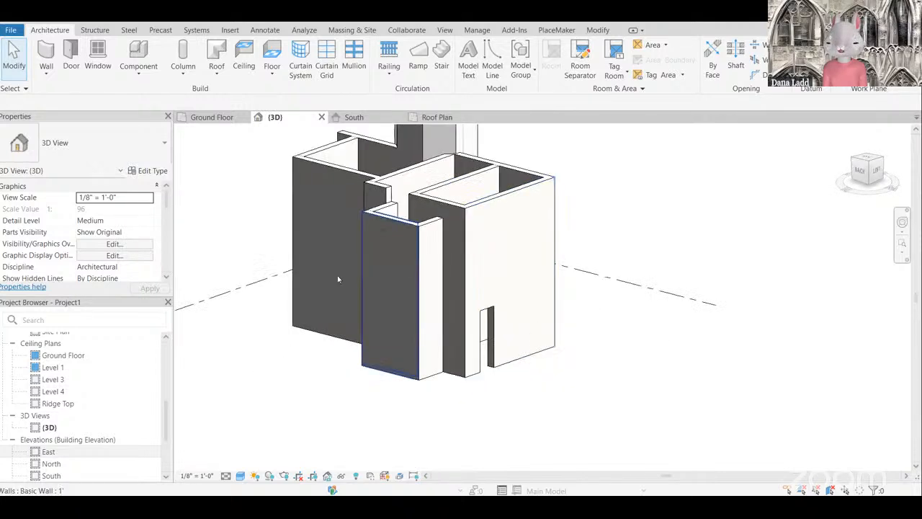
pyautogui.click(338, 279)
pyautogui.scroll(2, 337, 279)
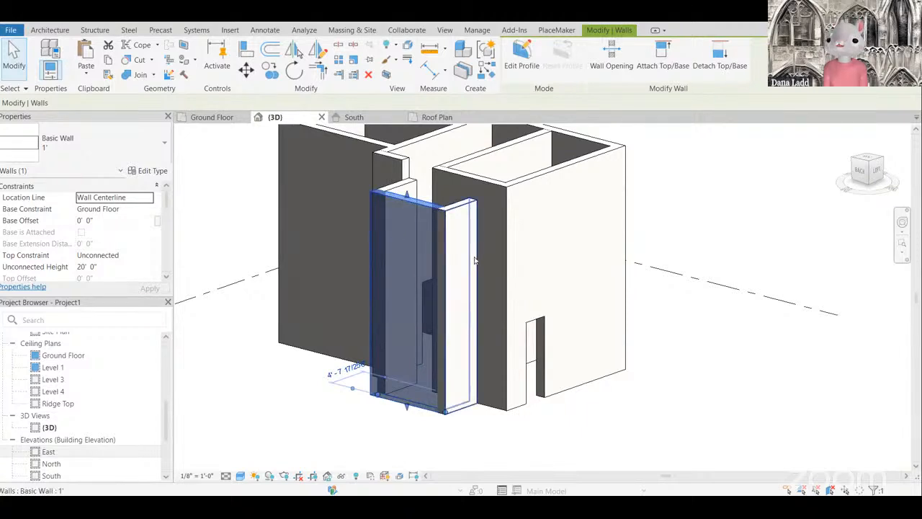
pyautogui.scroll(-3, 466, 301)
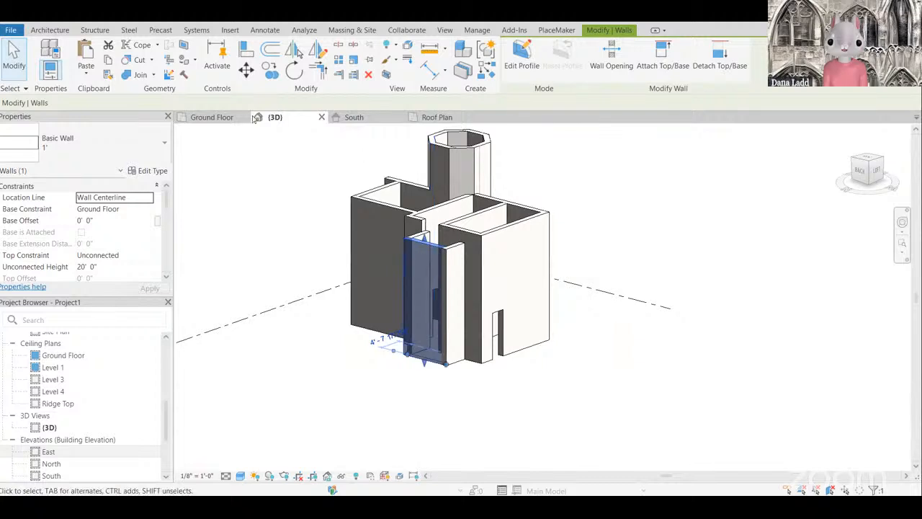
# Step: Examine the villa's base, entrance stair and facades in the Villa a Luzarches reference picture on the Ground Floor plan
pyautogui.click(209, 119)
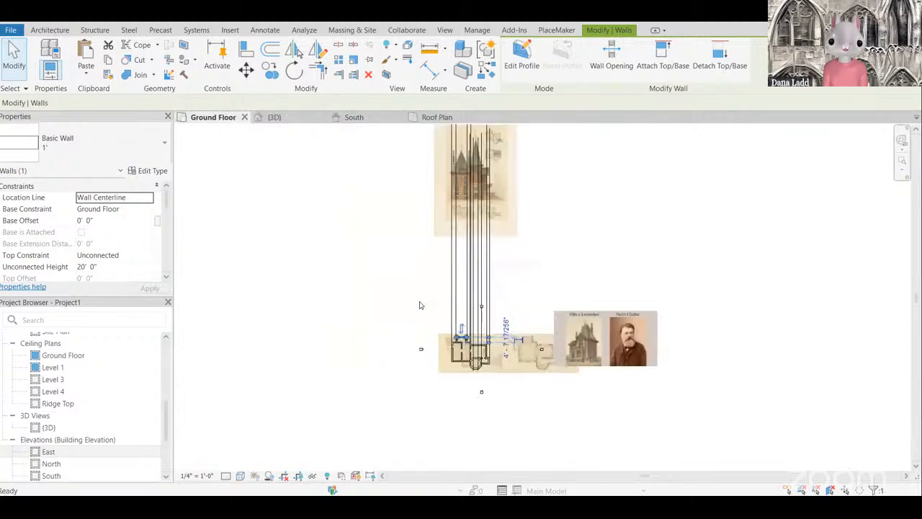
pyautogui.scroll(4, 529, 352)
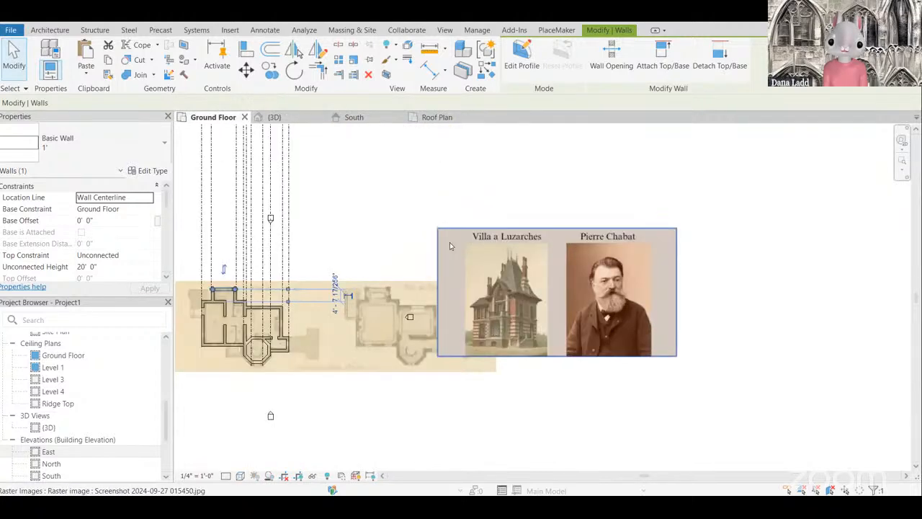
pyautogui.scroll(5, 432, 244)
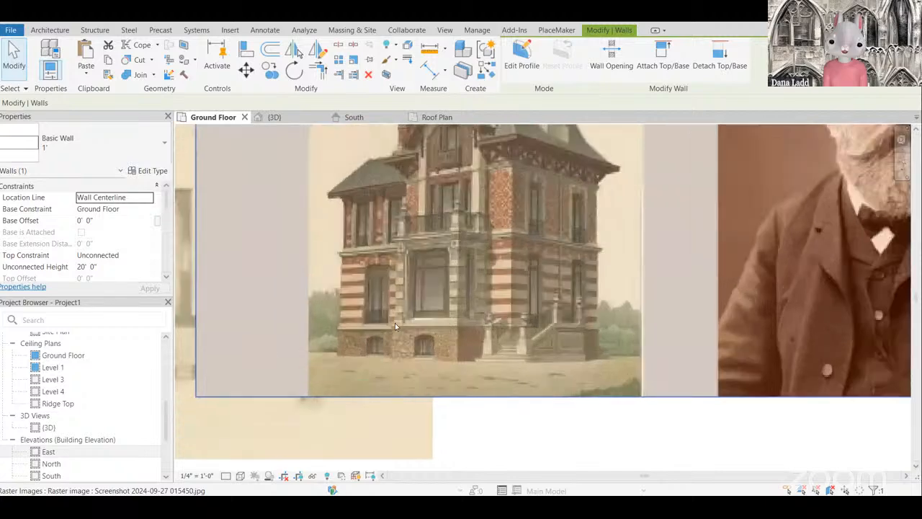
pyautogui.scroll(-2, 437, 294)
pyautogui.scroll(2, 454, 302)
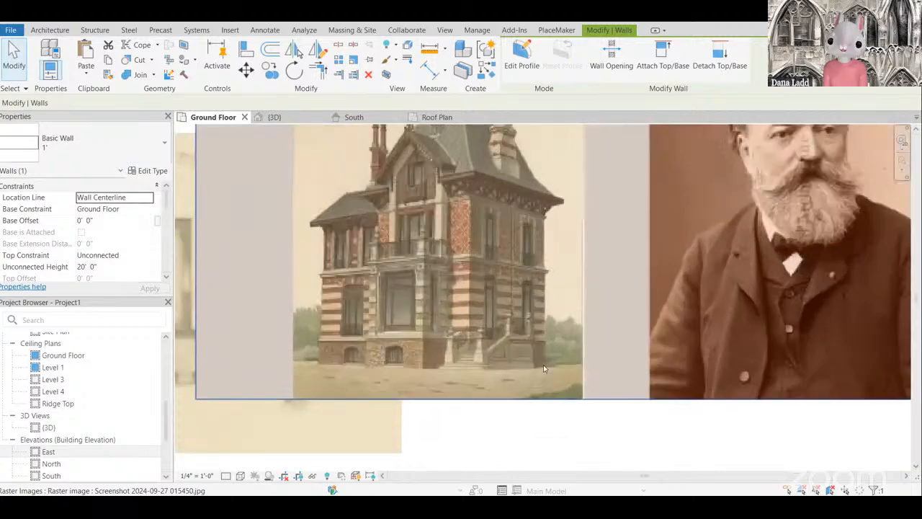
pyautogui.scroll(2, 438, 422)
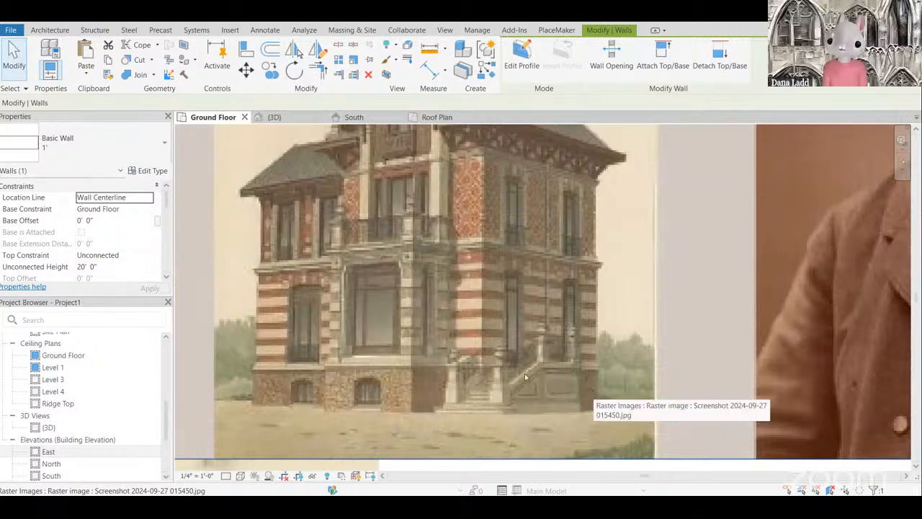
pyautogui.scroll(-5, 603, 317)
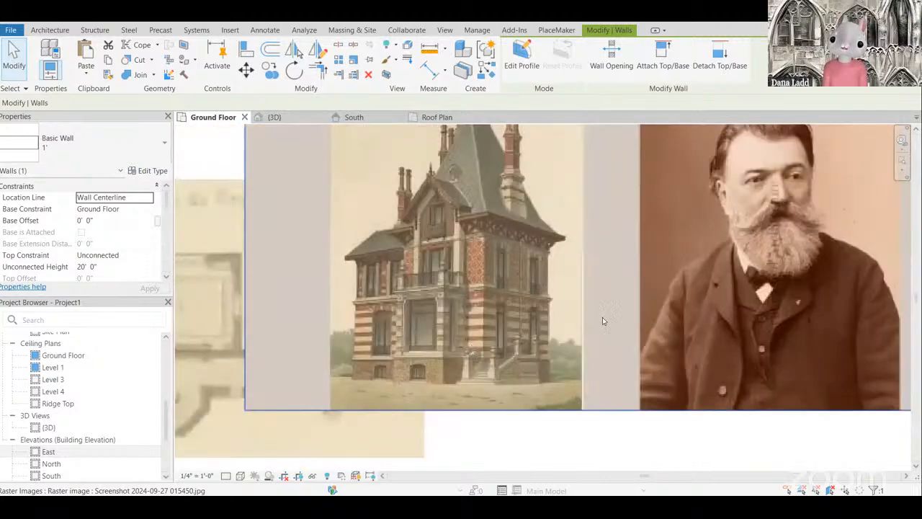
pyautogui.scroll(-3, 477, 334)
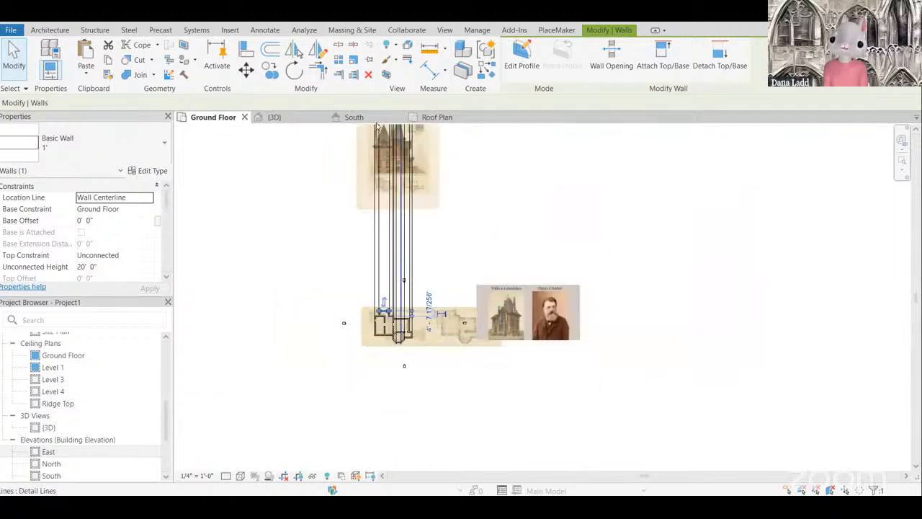
# Step: Set the top constraint of the three narrow projecting walls at the rear to Up to level: Level 3
pyautogui.click(274, 116)
pyautogui.scroll(2, 422, 343)
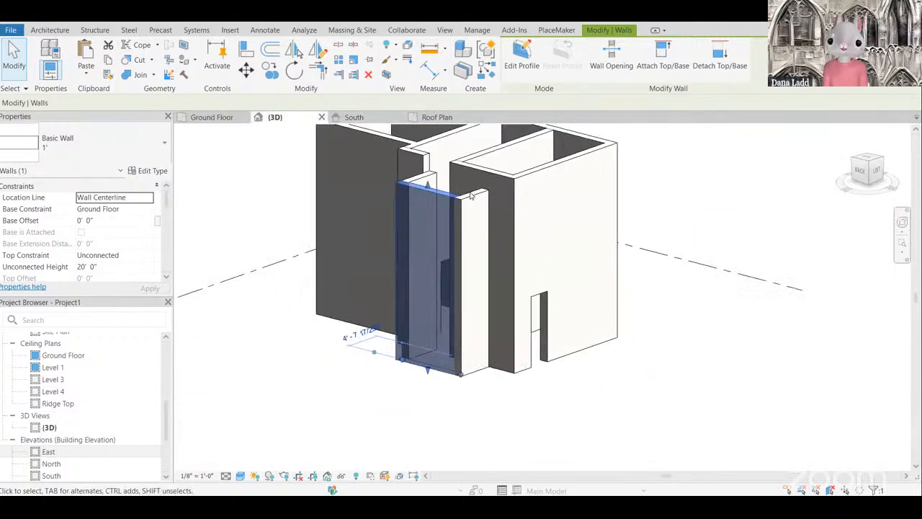
pyautogui.press('Tab')
pyautogui.click(419, 180)
pyautogui.keyDown('ctrl'); pyautogui.click(425, 180); pyautogui.keyUp('ctrl')
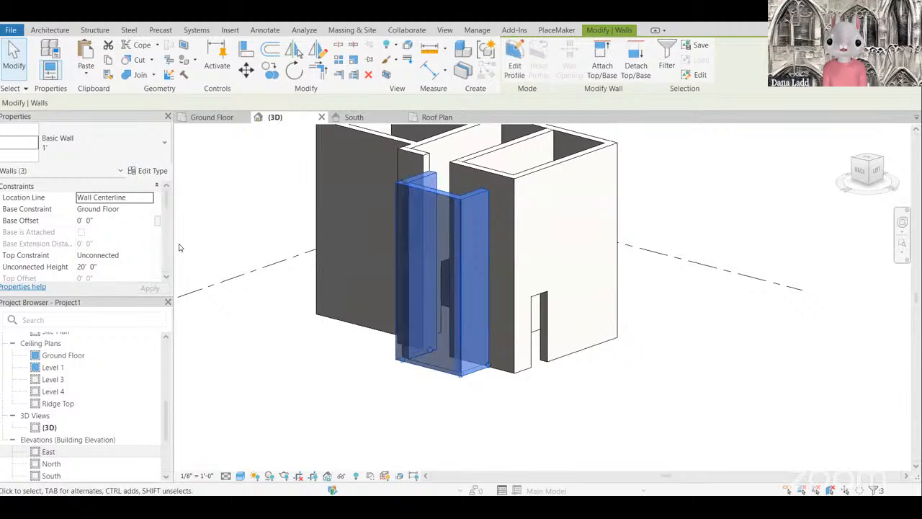
pyautogui.click(150, 256)
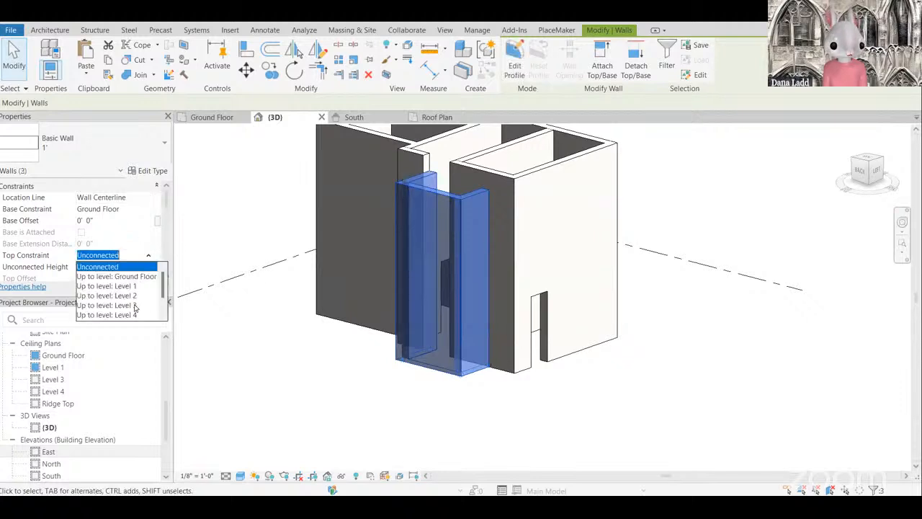
pyautogui.click(134, 306)
pyautogui.click(323, 363)
# Step: Examine the building from the front in 3D and compare it with the Villa a Luzarches picture on the Ground Floor plan
pyautogui.scroll(-4, 658, 295)
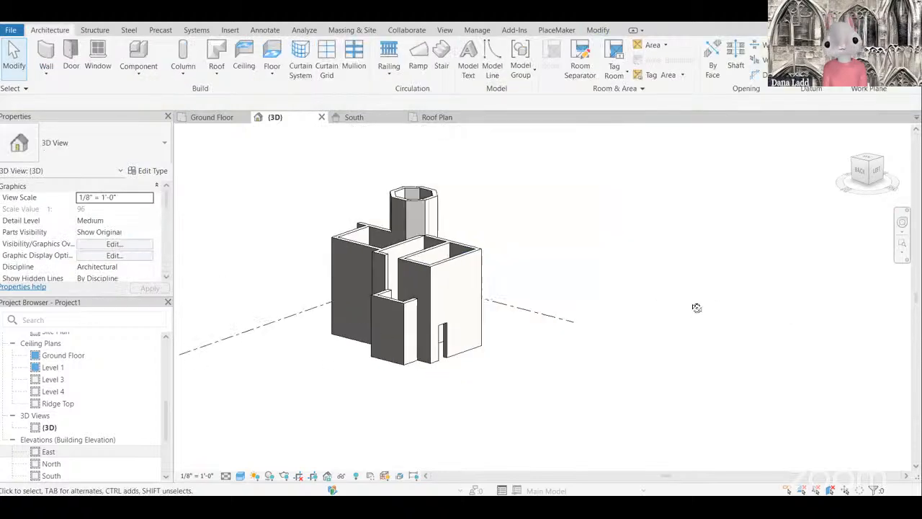
pyautogui.keyDown('shift'); pyautogui.moveTo(697, 307); pyautogui.dragTo(485, 389, button='middle'); pyautogui.keyUp('shift')
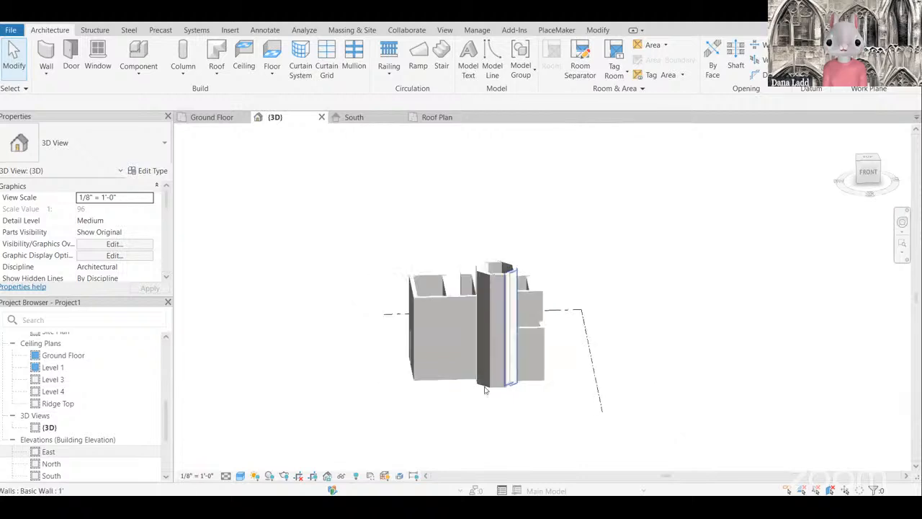
pyautogui.scroll(2, 503, 379)
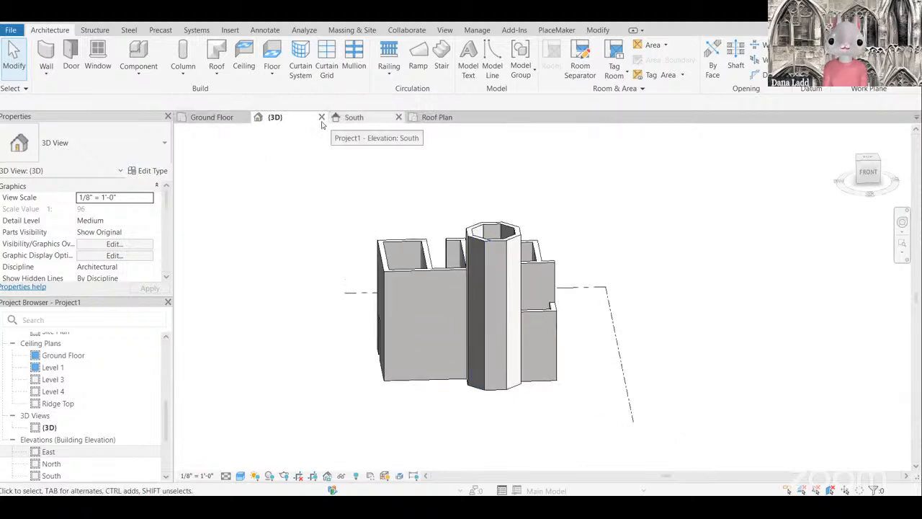
pyautogui.click(212, 117)
pyautogui.scroll(4, 432, 353)
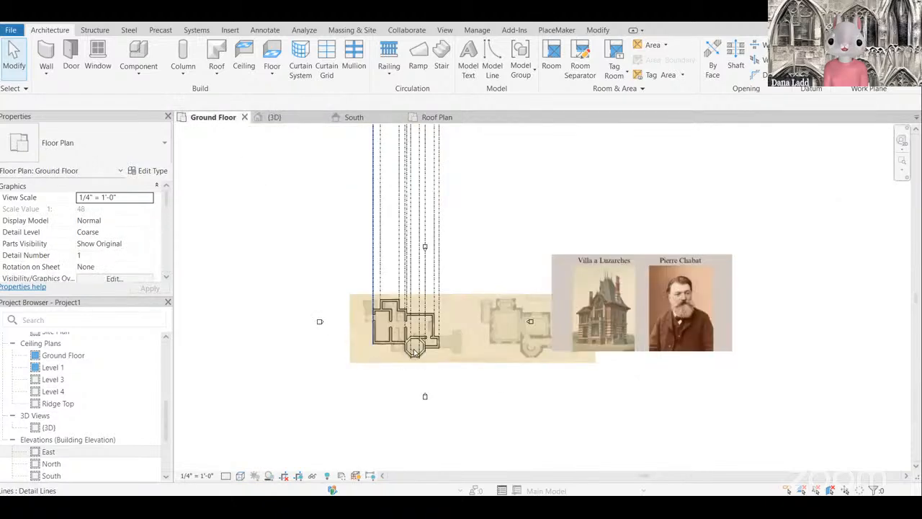
pyautogui.scroll(-3, 454, 360)
pyautogui.scroll(8, 590, 357)
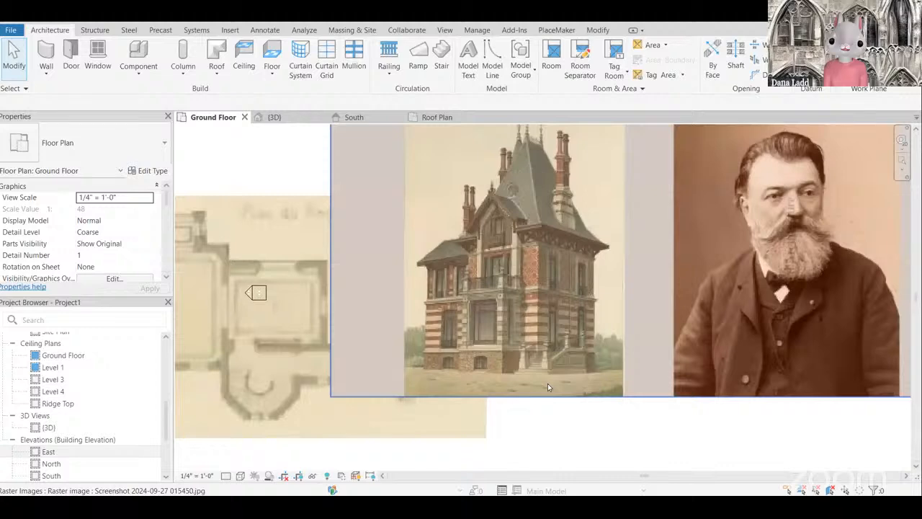
pyautogui.scroll(2, 548, 384)
pyautogui.scroll(-4, 617, 361)
pyautogui.scroll(-1, 615, 357)
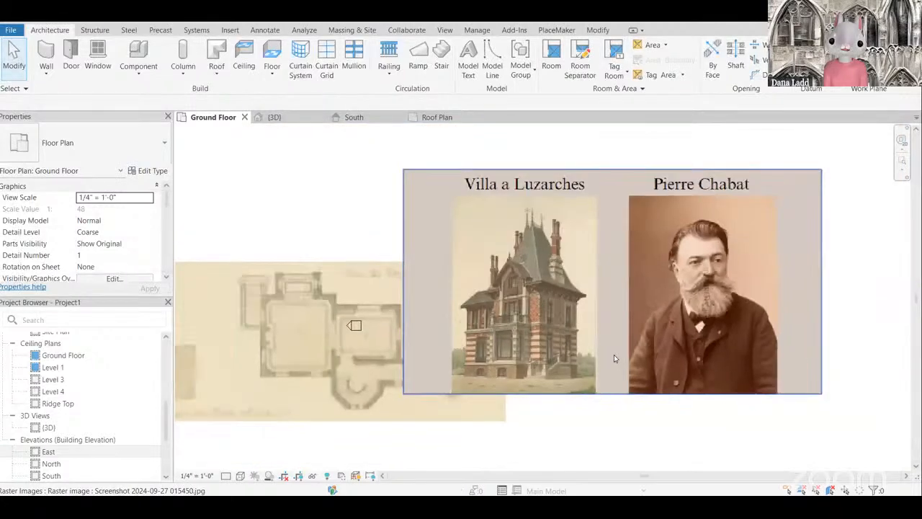
pyautogui.scroll(-5, 613, 354)
# Step: Examine the base, entrance door and low side wing in the elevation drawing on the Ground Floor plan
pyautogui.scroll(5, 486, 344)
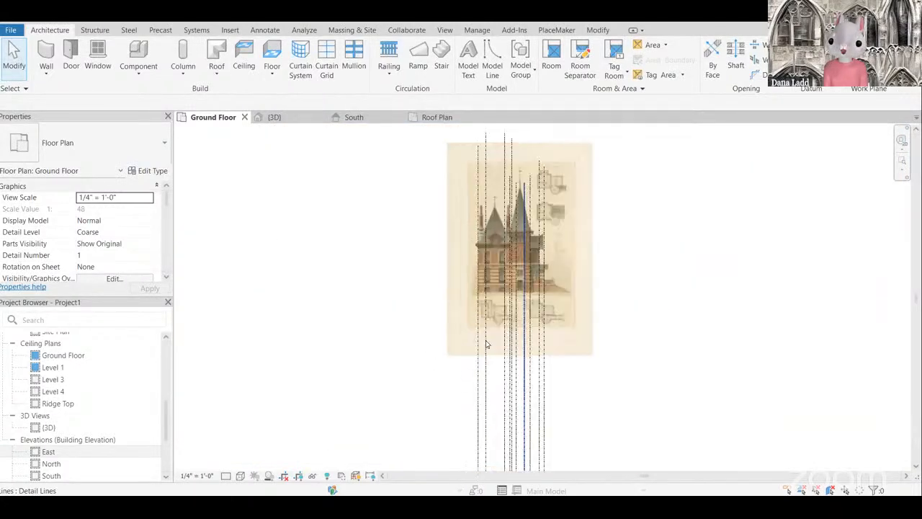
pyautogui.scroll(4, 486, 345)
pyautogui.scroll(-2, 495, 309)
pyautogui.scroll(1, 432, 385)
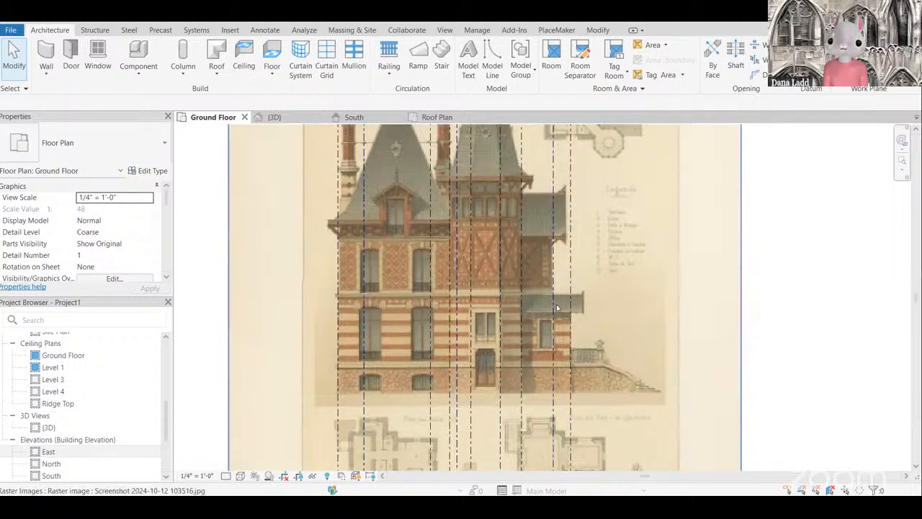
pyautogui.scroll(-3, 473, 319)
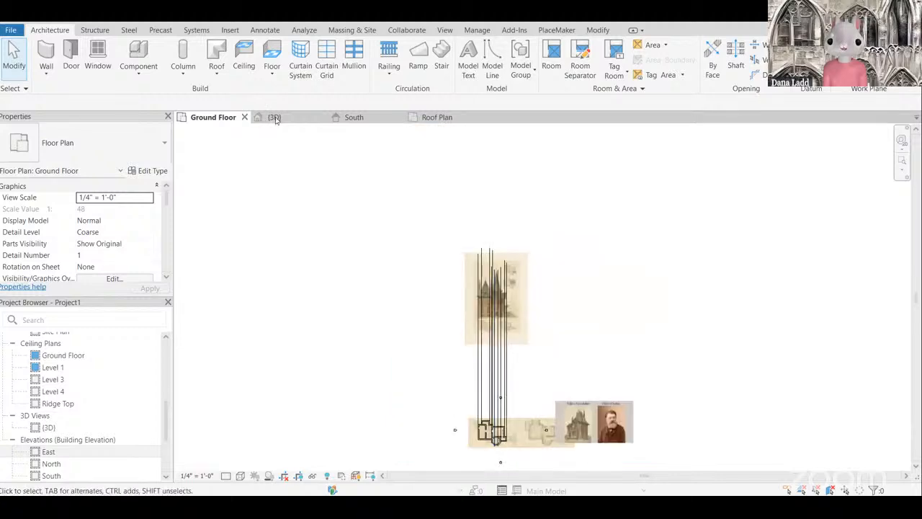
pyautogui.scroll(5, 476, 317)
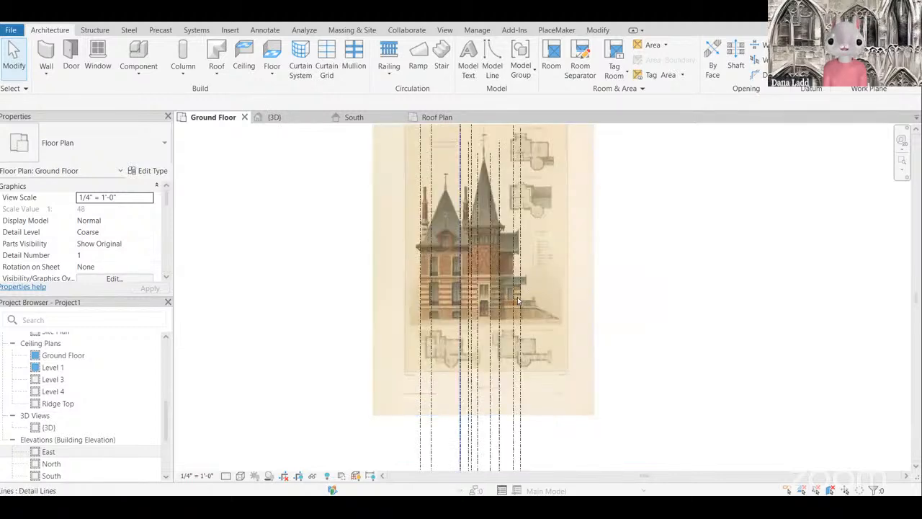
pyautogui.scroll(2, 517, 301)
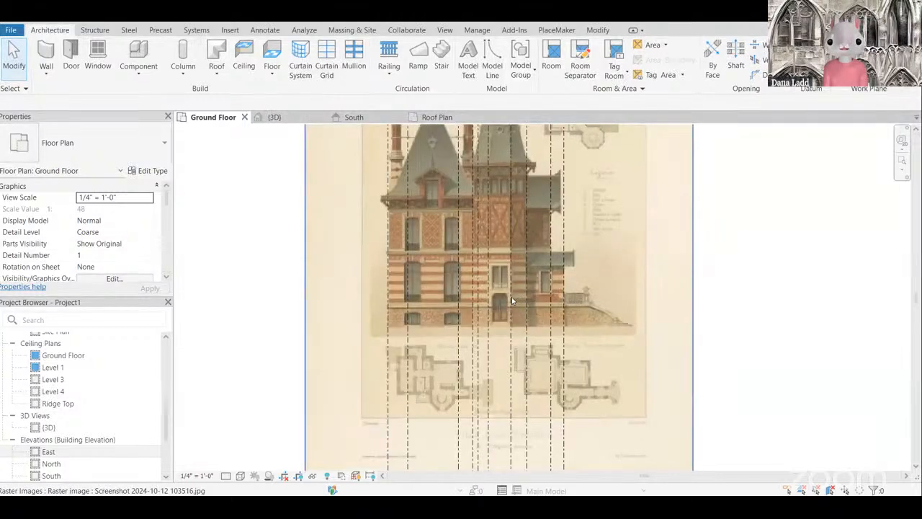
pyautogui.scroll(2, 491, 239)
# Step: Check the 4' 6" centerline along the villa's stone base in the South elevation and return to the 3D view
pyautogui.click(360, 121)
pyautogui.scroll(-3, 508, 186)
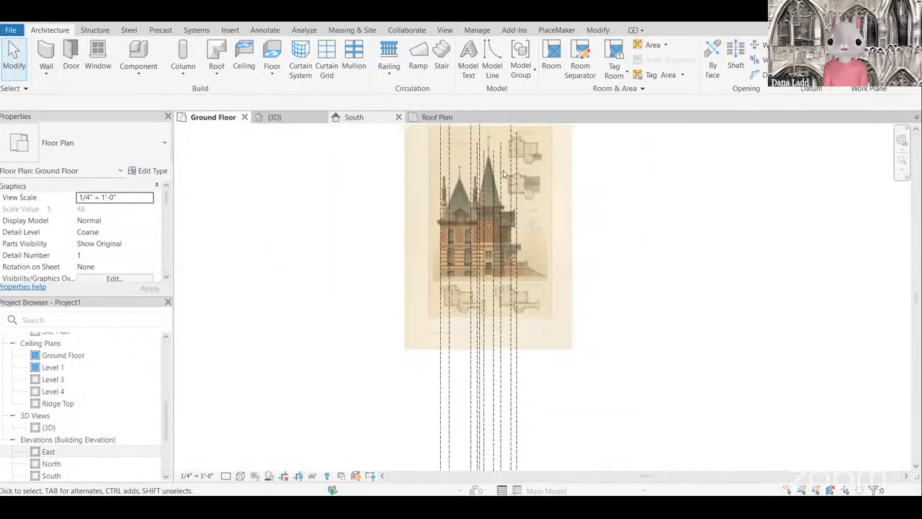
pyautogui.scroll(3, 685, 216)
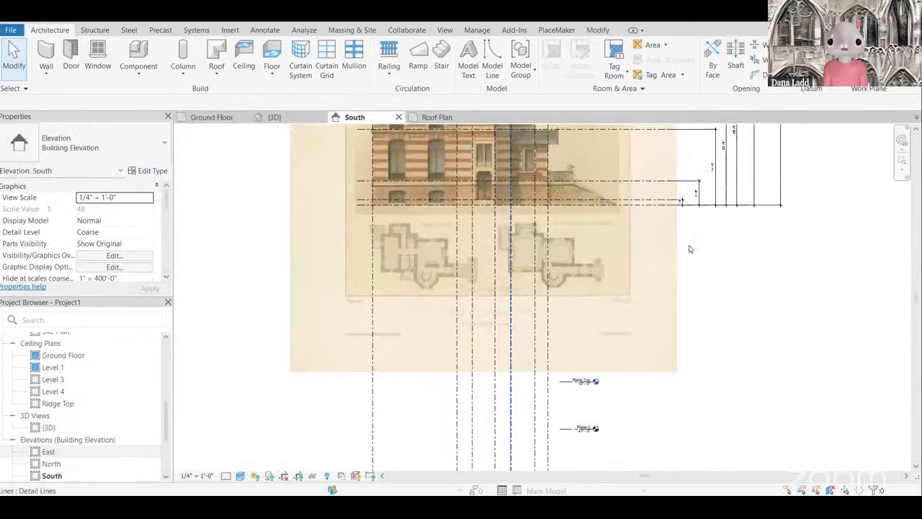
pyautogui.scroll(2, 701, 233)
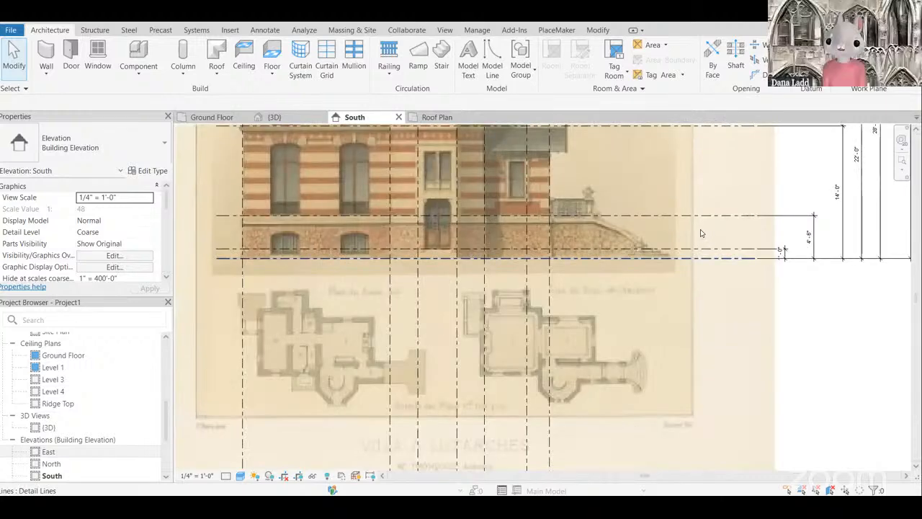
pyautogui.scroll(2, 632, 219)
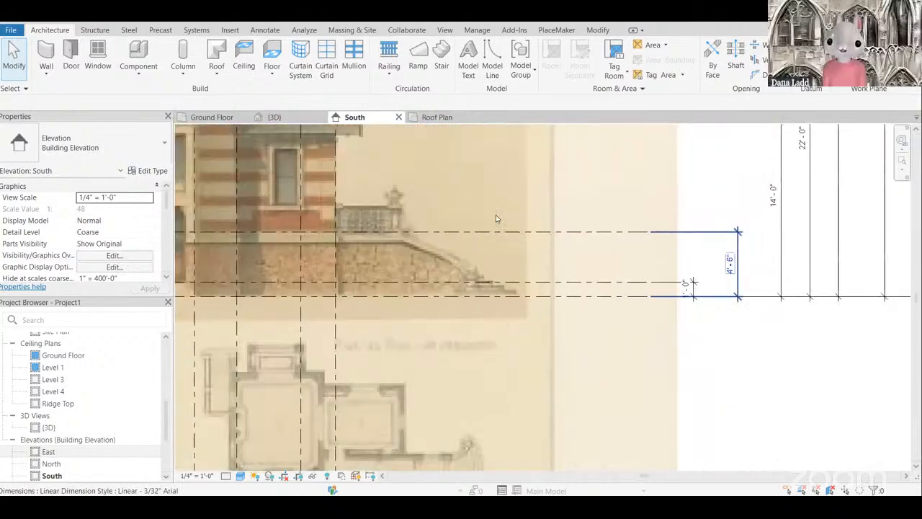
pyautogui.scroll(-2, 498, 220)
pyautogui.click(517, 231)
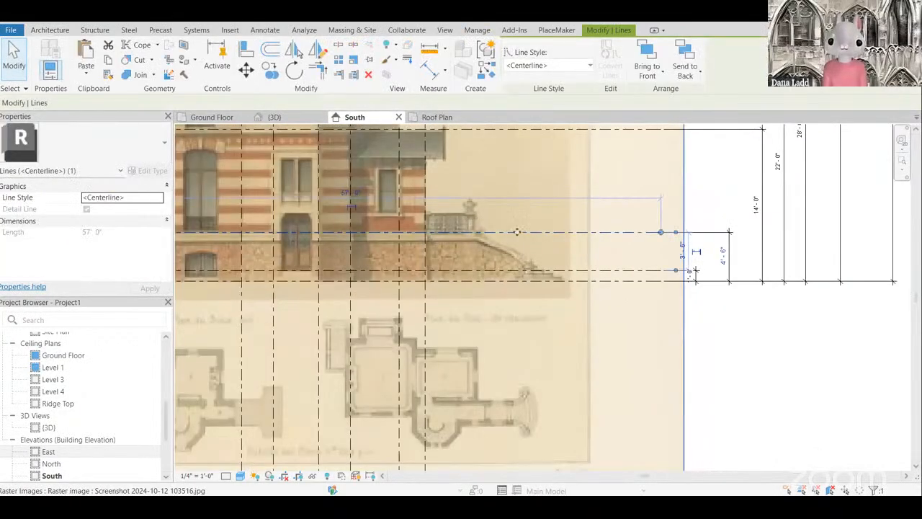
pyautogui.scroll(-4, 518, 228)
pyautogui.click(222, 118)
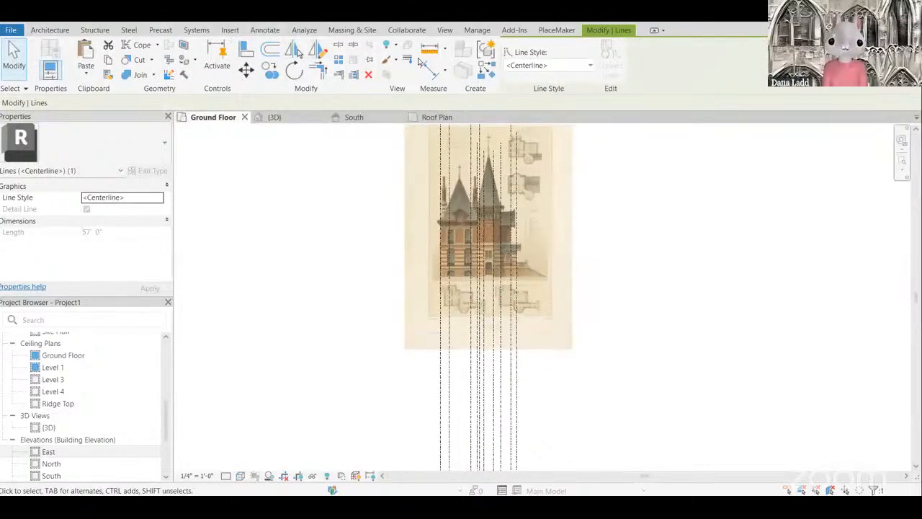
pyautogui.click(445, 29)
pyautogui.click(372, 56)
# Step: Split the right-facing wall of the low projection beside the octagonal tower horizontally, 4' 6" above its base
pyautogui.keyDown('shift'); pyautogui.moveTo(389, 339); pyautogui.dragTo(584, 326, button='middle'); pyautogui.keyUp('shift')
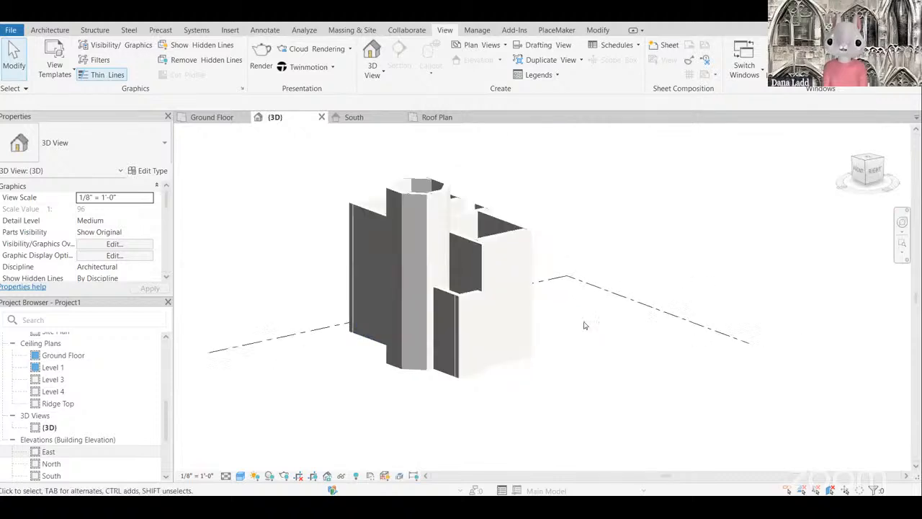
pyautogui.scroll(3, 584, 322)
pyautogui.scroll(-2, 554, 285)
pyautogui.scroll(1, 453, 205)
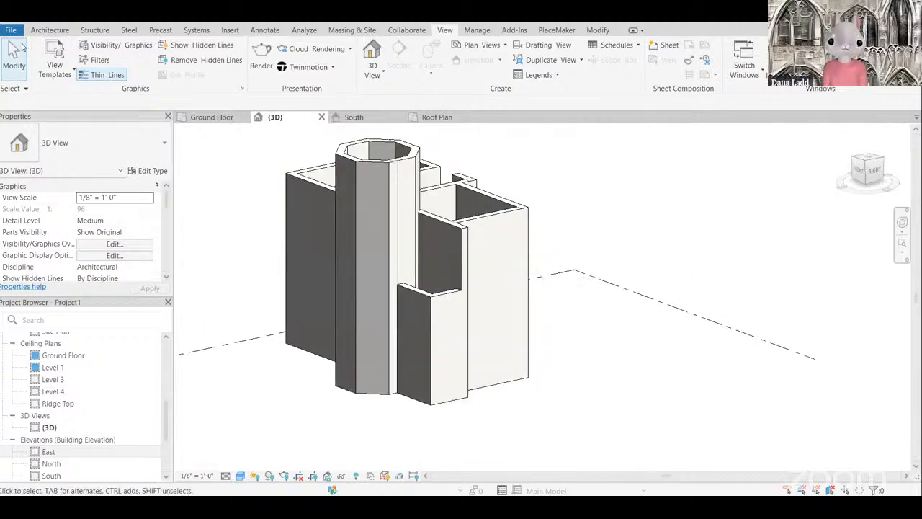
pyautogui.click(55, 30)
pyautogui.click(475, 31)
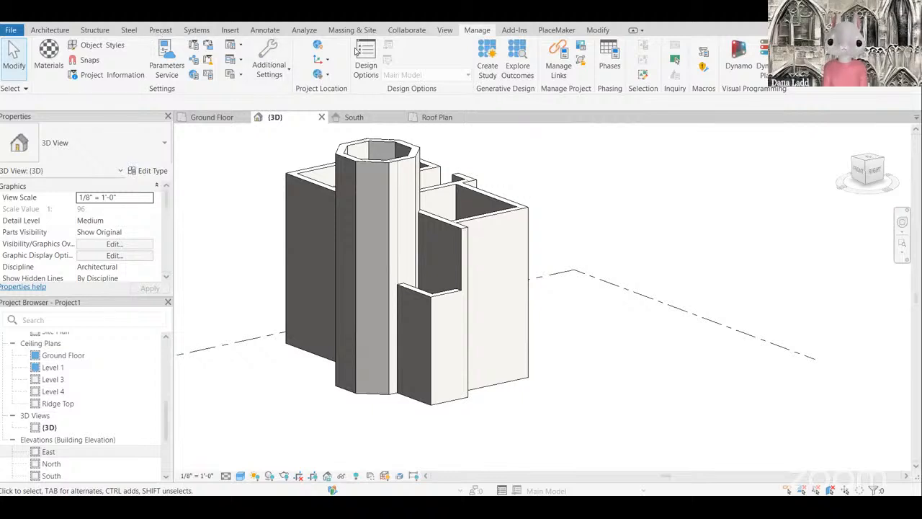
pyautogui.click(598, 31)
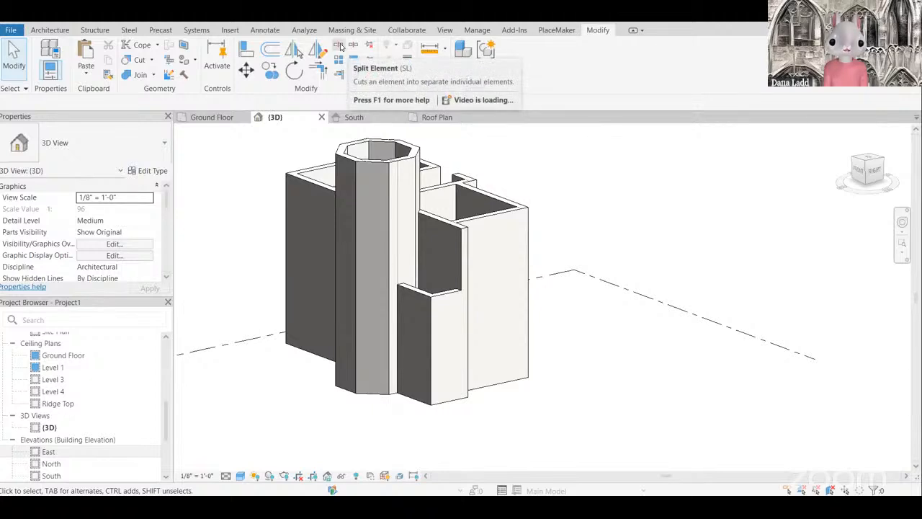
pyautogui.click(341, 46)
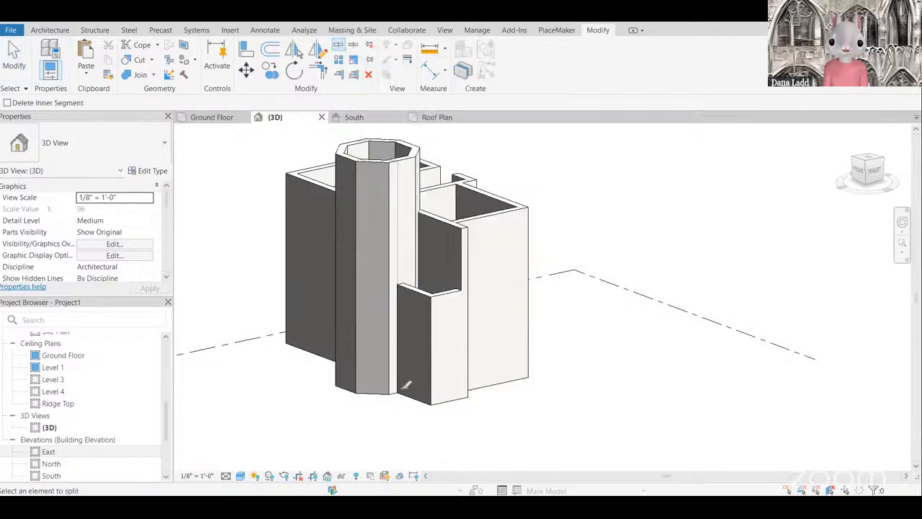
pyautogui.scroll(3, 457, 352)
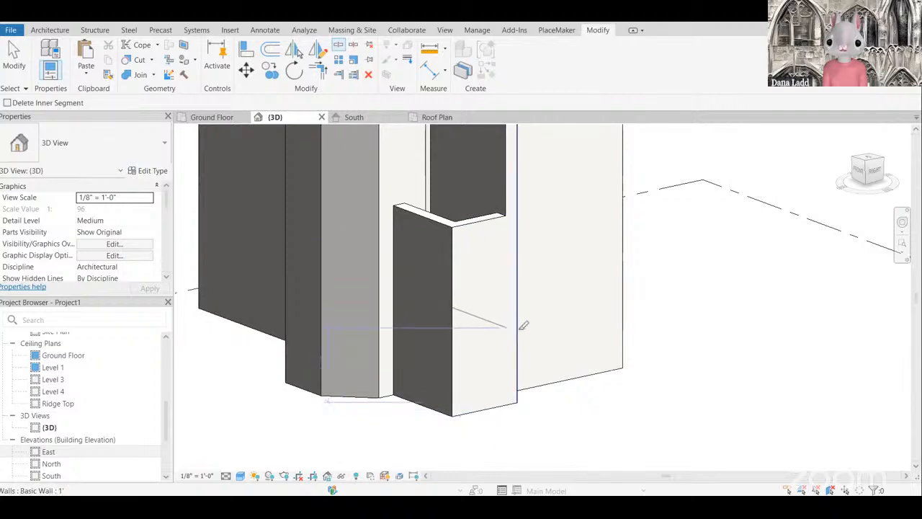
pyautogui.click(465, 343)
pyautogui.scroll(-2, 684, 288)
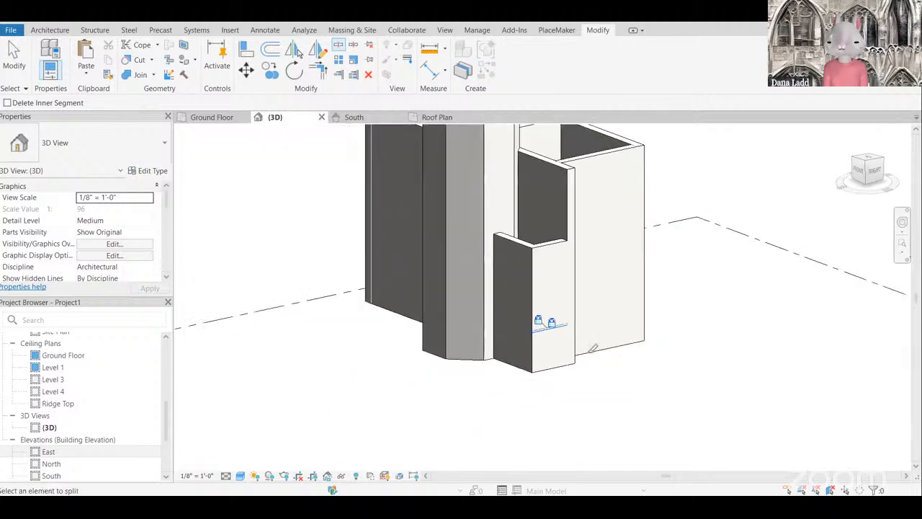
pyautogui.scroll(-1, 590, 364)
pyautogui.scroll(1, 580, 339)
pyautogui.press('Escape')
# Step: Set the top constraint of the lower piece of the split wall to Up to level: Level 2
pyautogui.scroll(3, 572, 353)
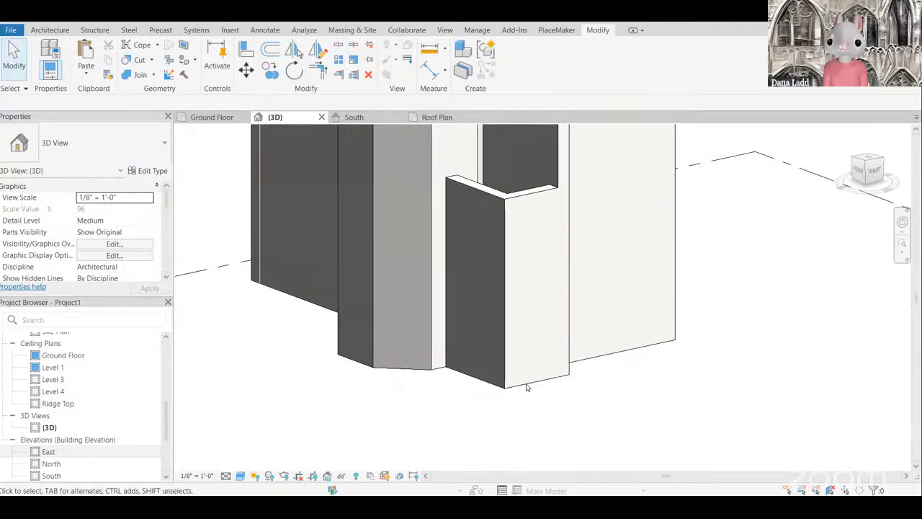
pyautogui.click(524, 378)
pyautogui.scroll(2, 637, 381)
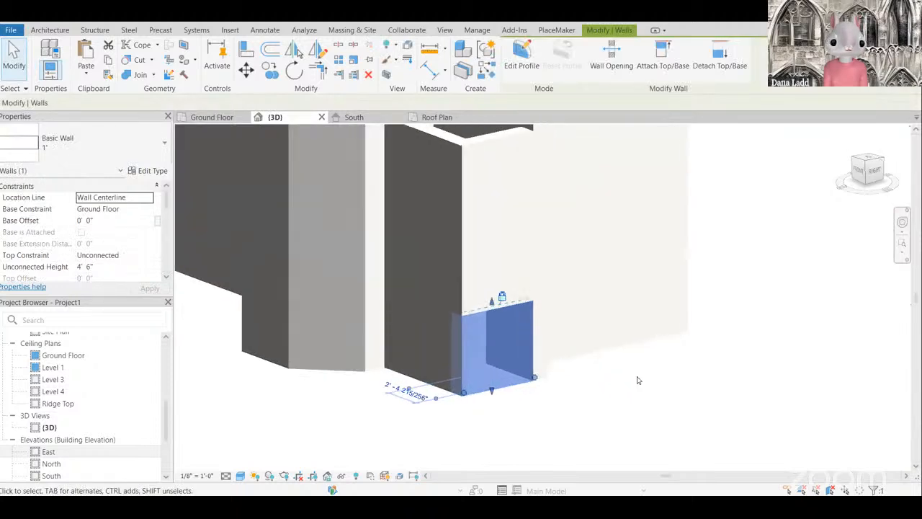
pyautogui.scroll(-1, 541, 392)
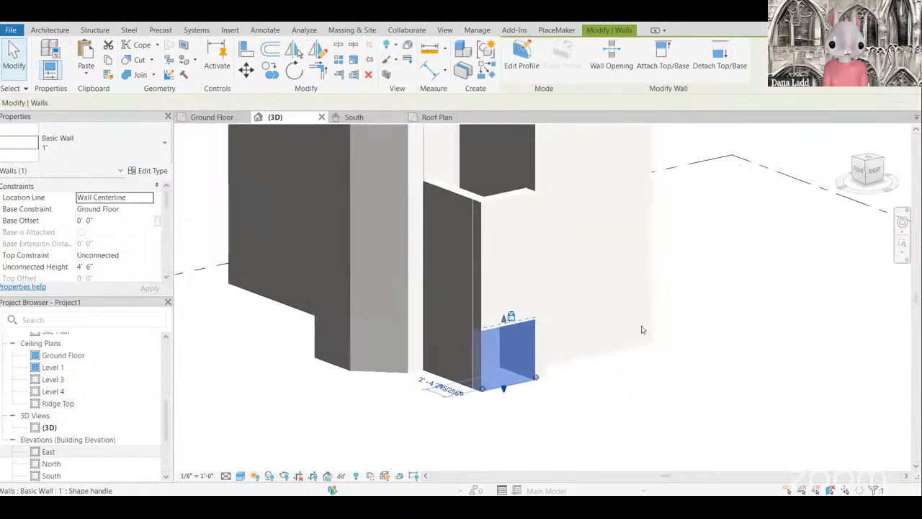
pyautogui.scroll(1, 639, 331)
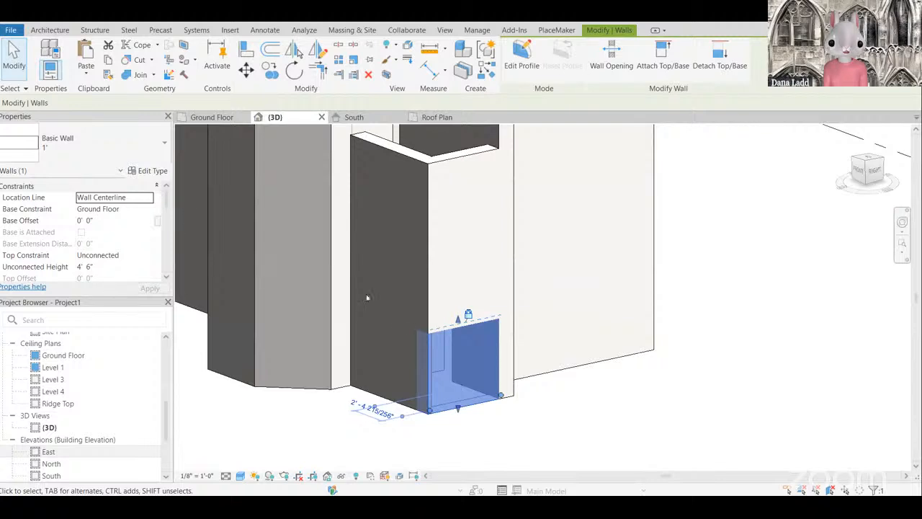
pyautogui.click(596, 411)
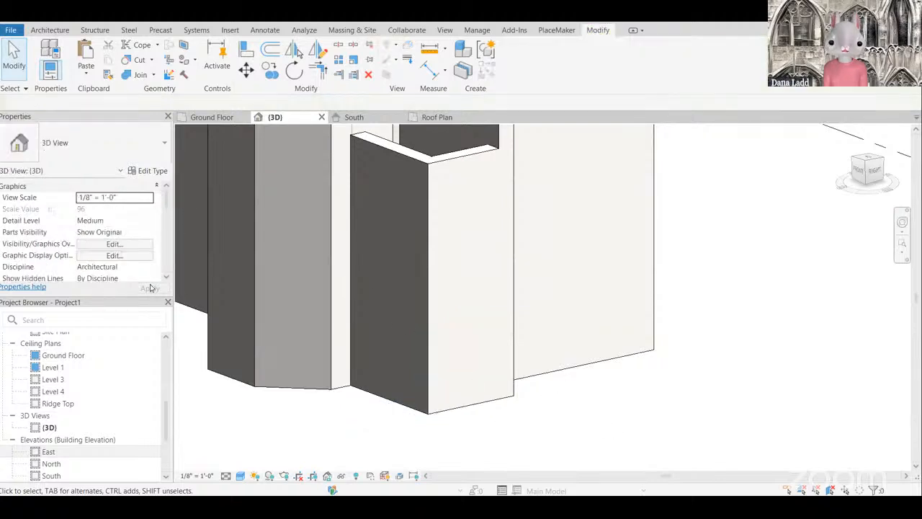
pyautogui.click(430, 368)
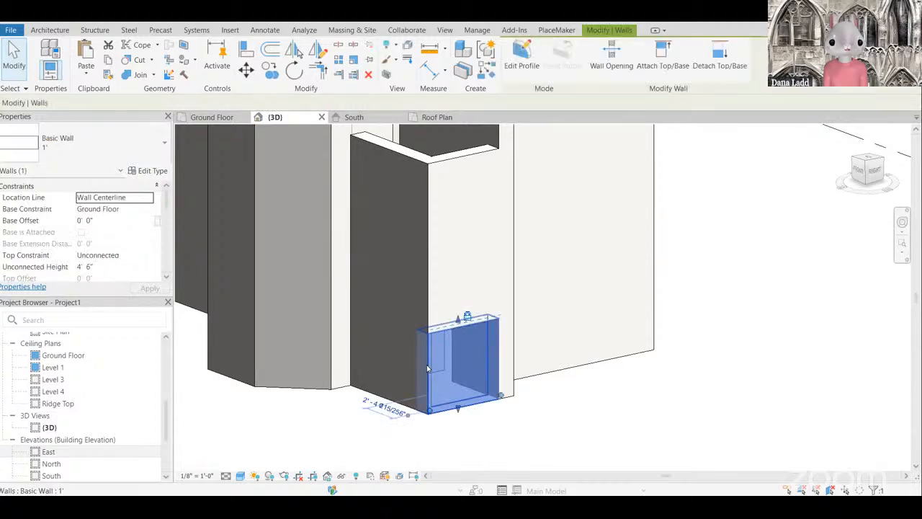
pyautogui.click(145, 257)
pyautogui.click(146, 257)
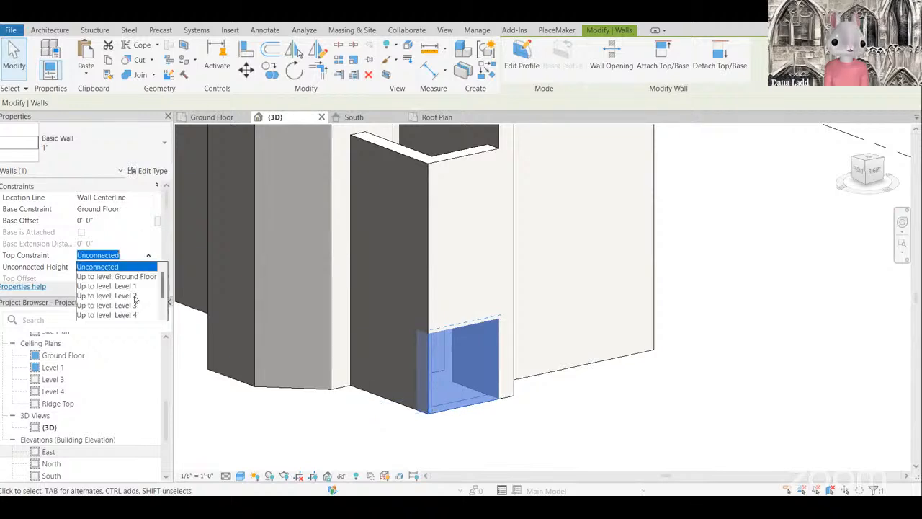
pyautogui.click(135, 296)
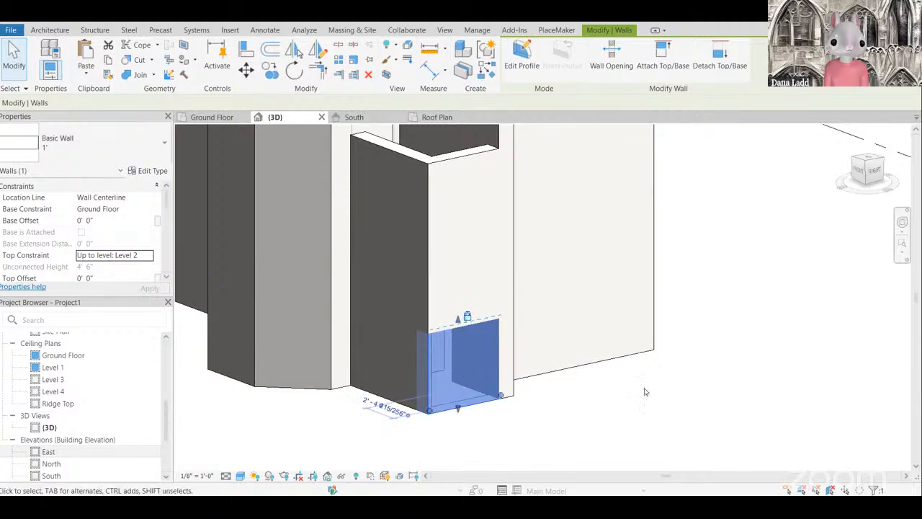
# Step: Check the stone base line against the villa's South elevation drawing and return to the 3D view
pyautogui.press('Escape')
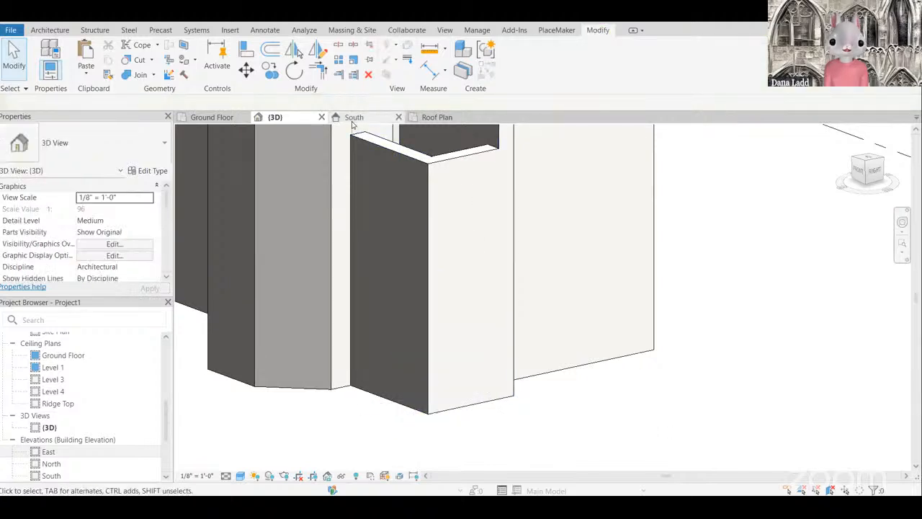
pyautogui.scroll(-1, 456, 356)
pyautogui.scroll(2, 472, 241)
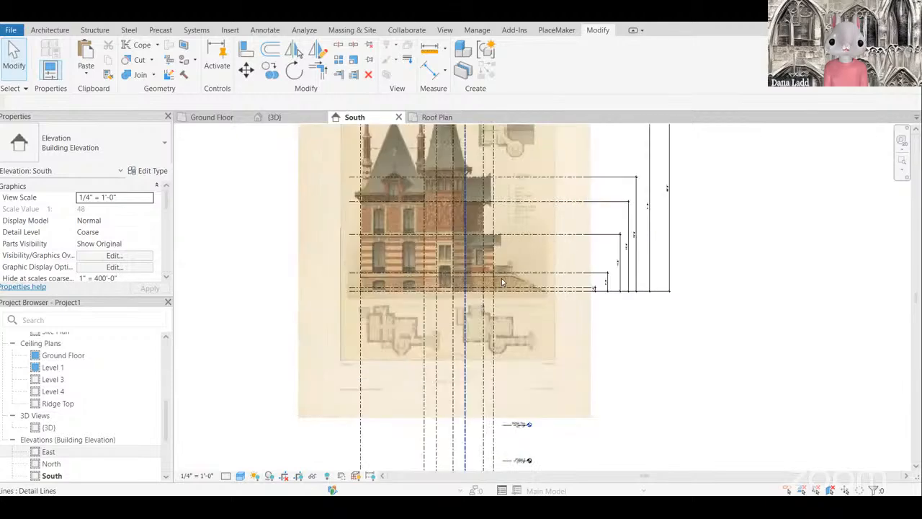
pyautogui.scroll(1, 497, 285)
pyautogui.scroll(-2, 302, 217)
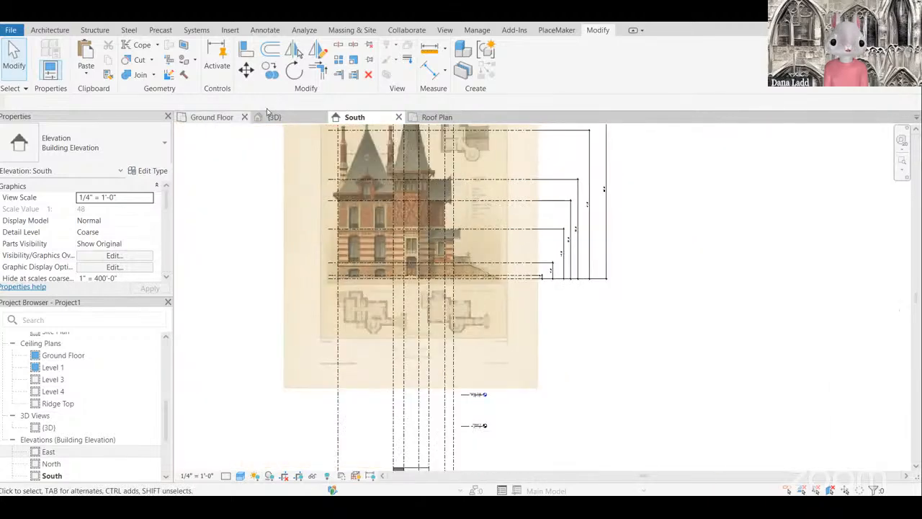
pyautogui.click(274, 117)
pyautogui.scroll(-1, 436, 354)
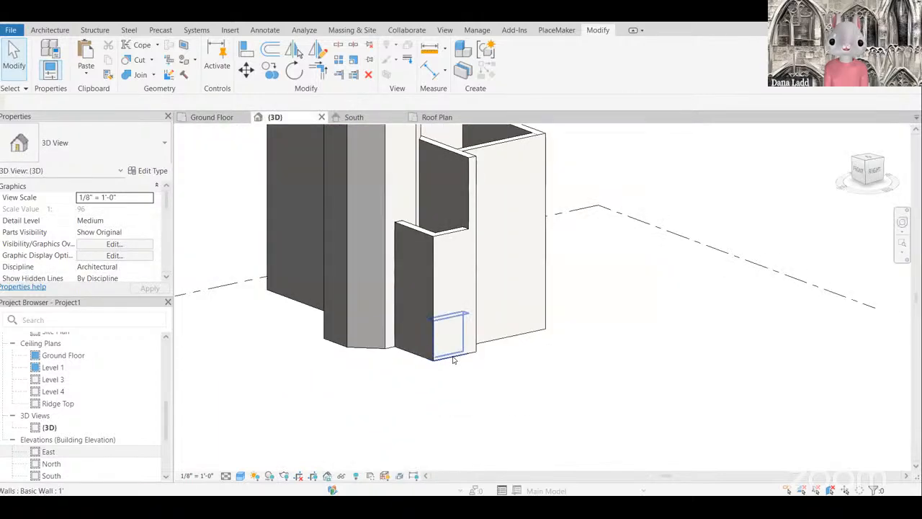
# Step: Duplicate the wall type of the low projection's lower split piece under the name 1' Stone
pyautogui.click(458, 357)
pyautogui.click(562, 378)
pyautogui.keyDown('shift'); pyautogui.moveTo(562, 378); pyautogui.dragTo(413, 368, button='middle'); pyautogui.keyUp('shift')
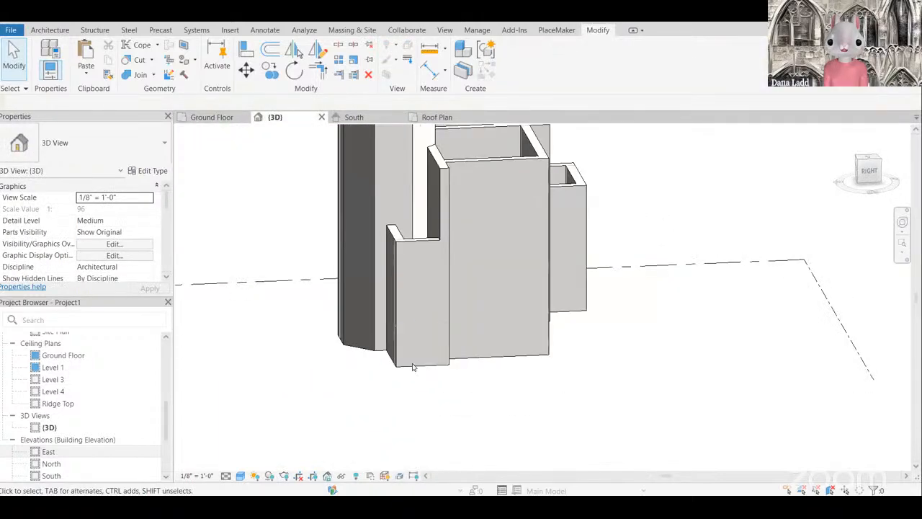
pyautogui.click(417, 345)
pyautogui.keyDown('shift'); pyautogui.moveTo(520, 380); pyautogui.dragTo(634, 375, button='middle'); pyautogui.keyUp('shift')
pyautogui.scroll(-2, 543, 356)
pyautogui.scroll(3, 383, 370)
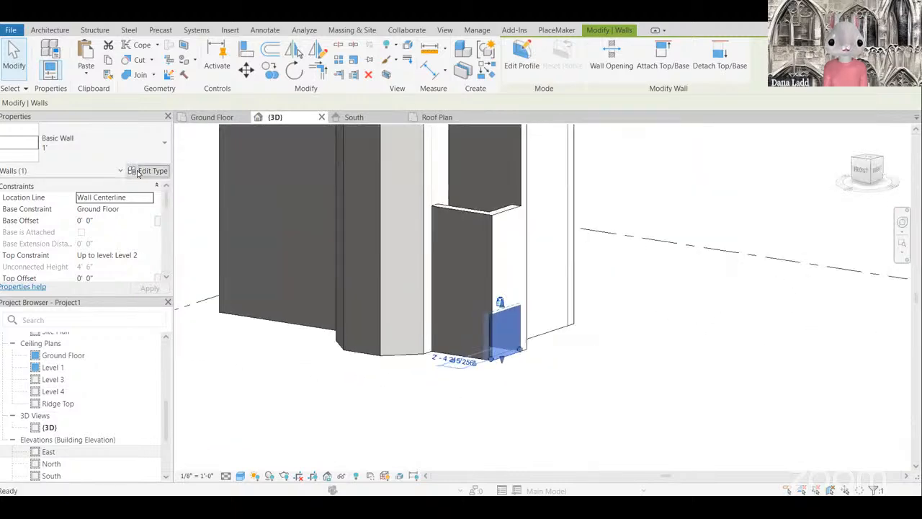
pyautogui.click(148, 170)
pyautogui.click(238, 103)
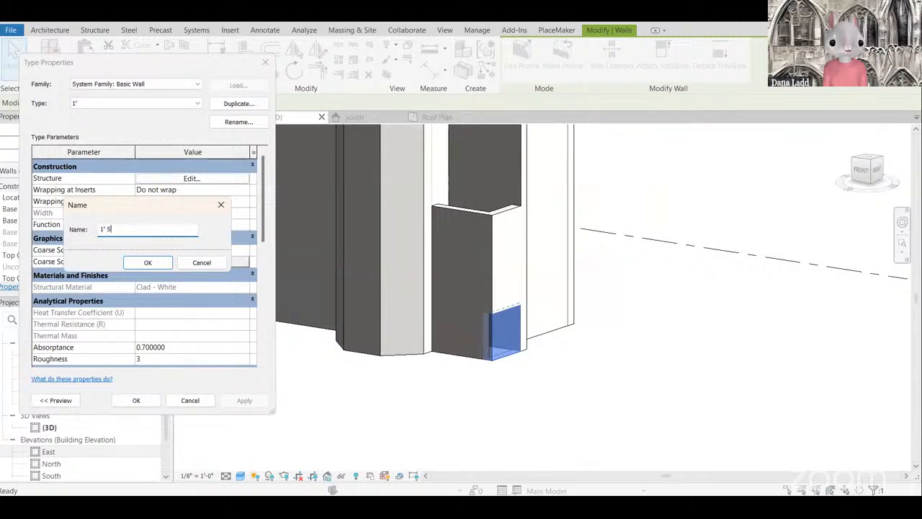
pyautogui.click(149, 265)
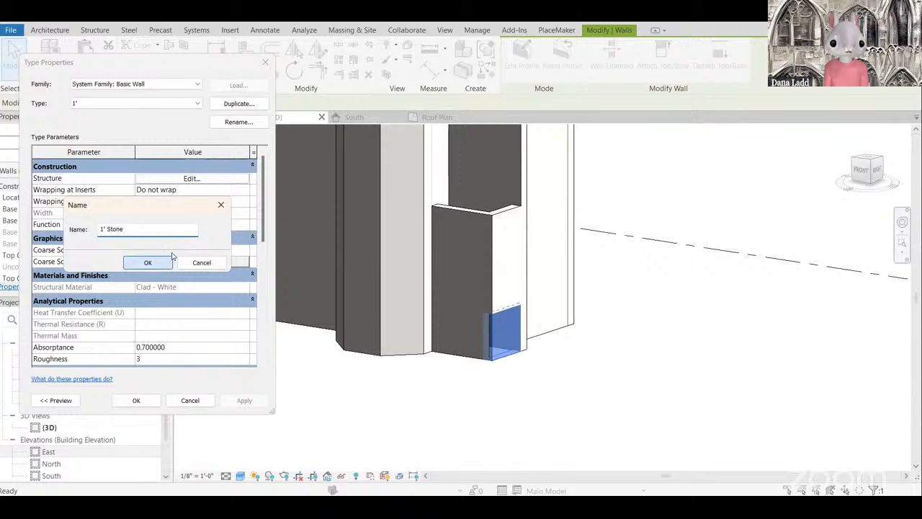
# Step: Assign Concrete Masonry Units as the structure layer material of the 1' Stone wall type and apply it
pyautogui.click(173, 182)
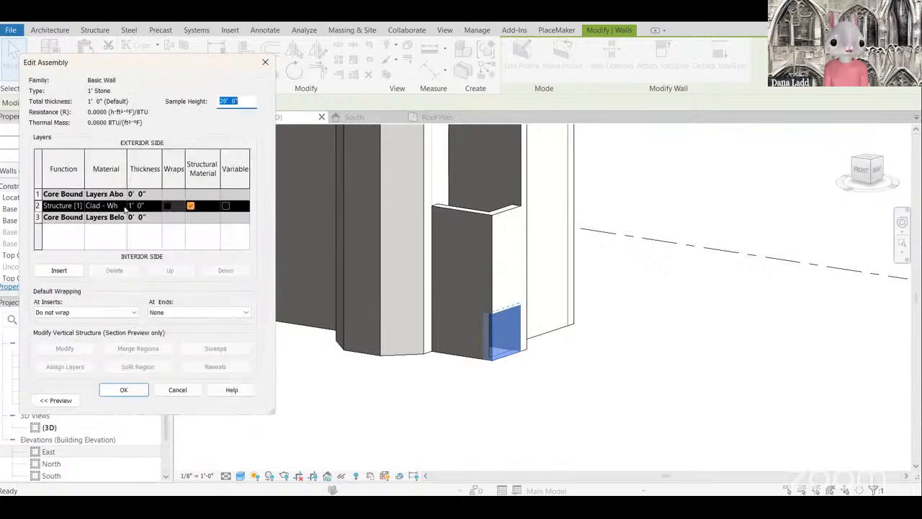
pyautogui.click(116, 205)
pyautogui.click(123, 206)
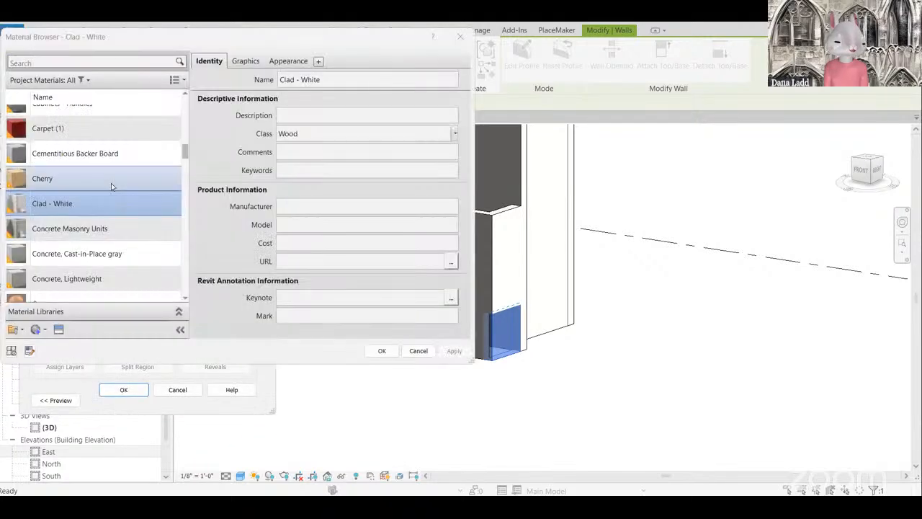
pyautogui.scroll(5, 119, 245)
pyautogui.click(73, 61)
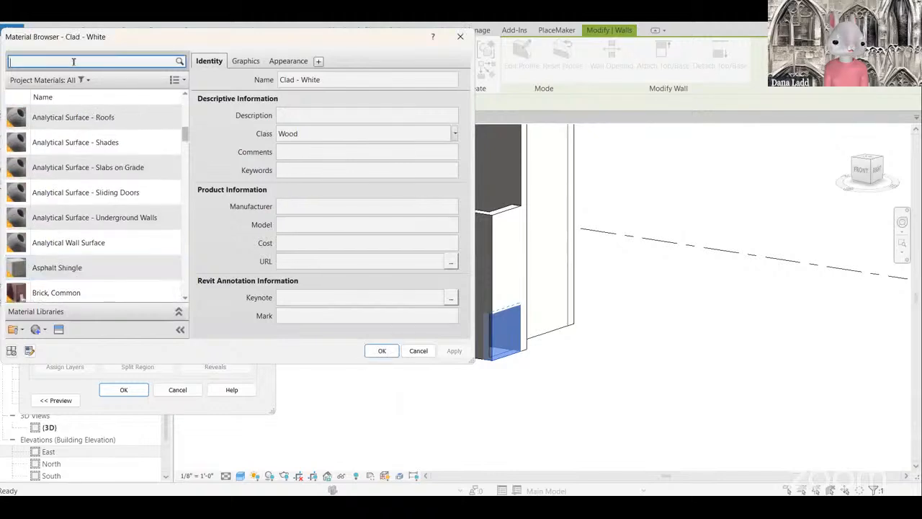
pyautogui.write('conc')
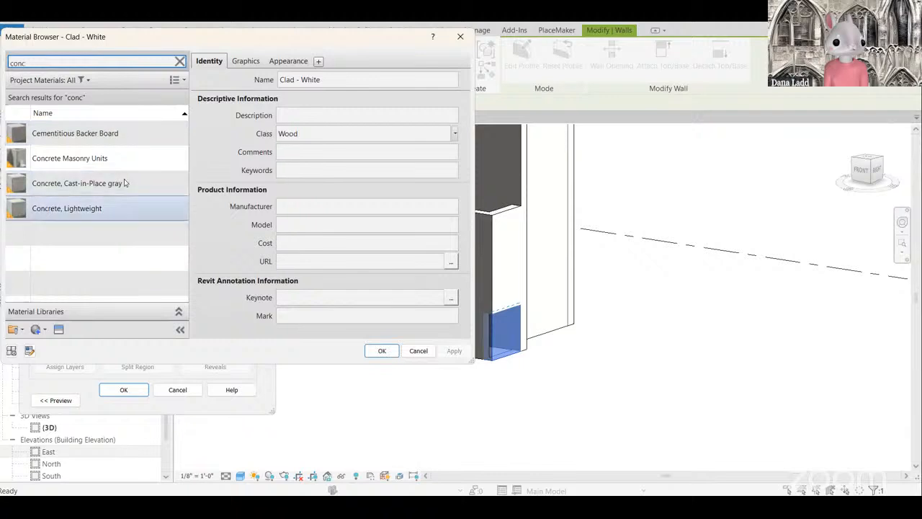
pyautogui.click(106, 158)
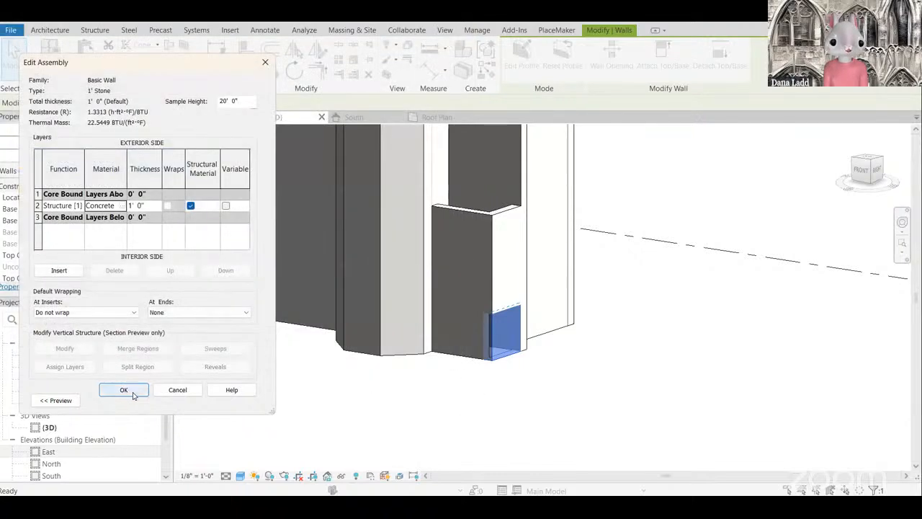
pyautogui.click(123, 389)
pyautogui.click(246, 400)
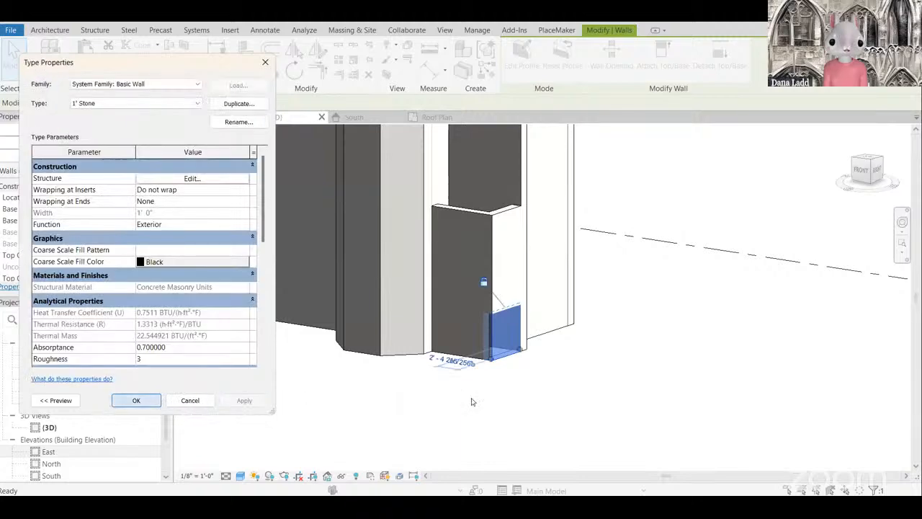
pyautogui.click(642, 382)
# Step: Try to split the wide rear-facing wall of the tall side block horizontally level with the stone base
pyautogui.keyDown('shift'); pyautogui.moveTo(642, 383); pyautogui.dragTo(346, 391, button='middle'); pyautogui.keyUp('shift')
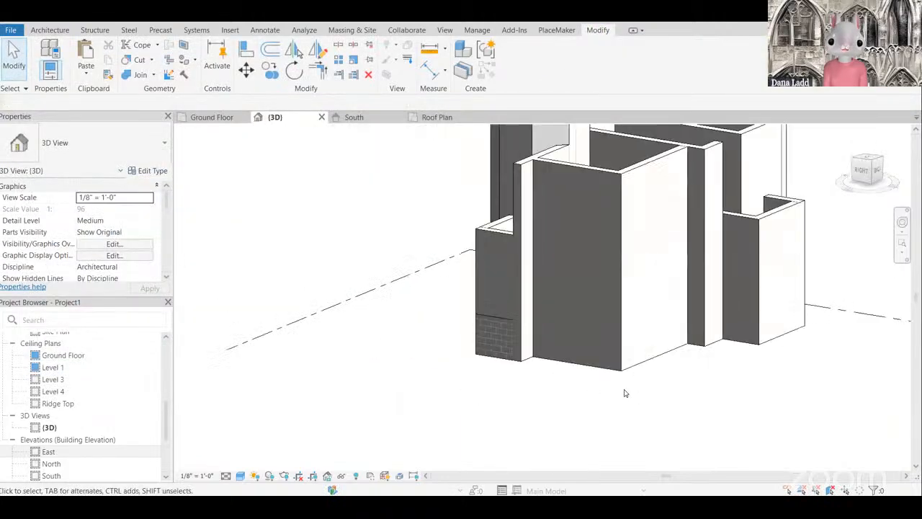
pyautogui.scroll(-1, 495, 366)
pyautogui.scroll(3, 495, 366)
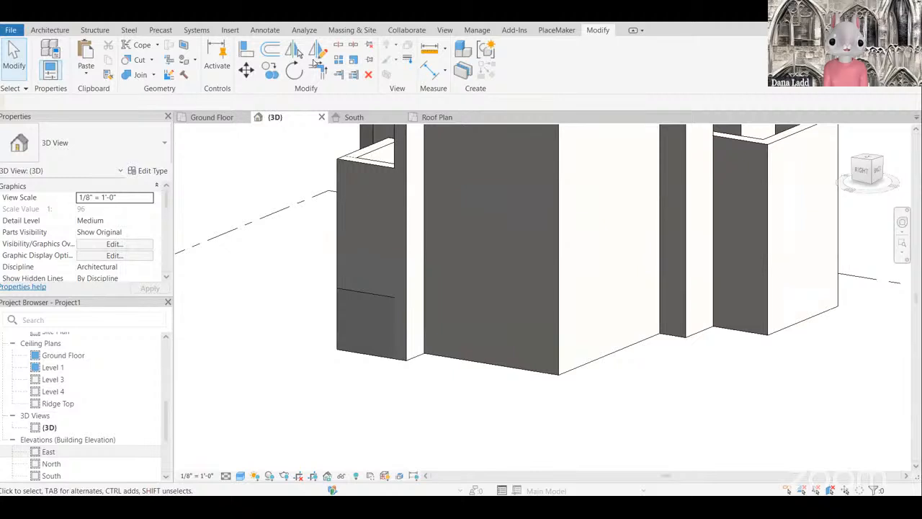
pyautogui.click(342, 47)
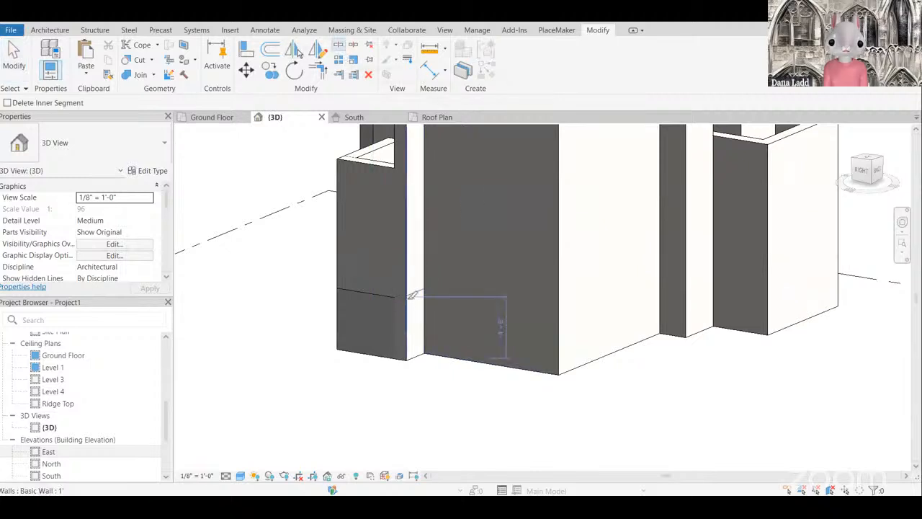
pyautogui.click(560, 309)
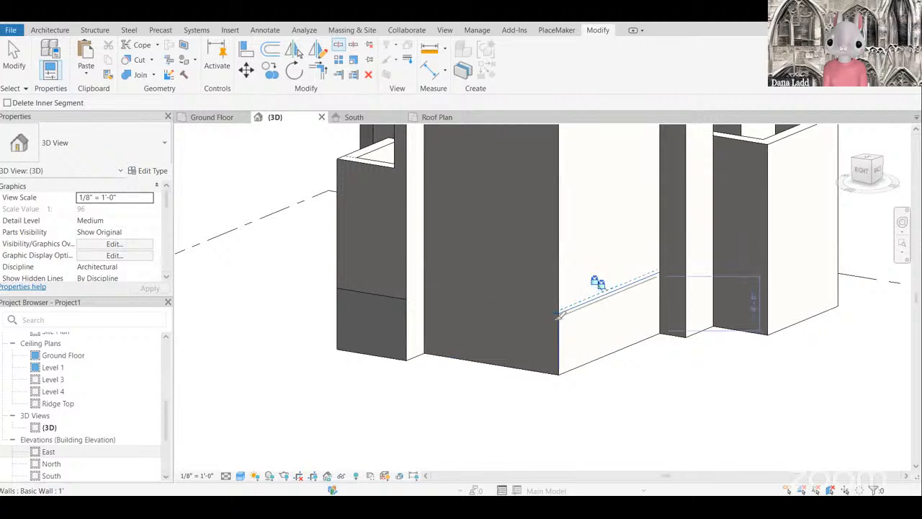
pyautogui.scroll(-1, 485, 308)
pyautogui.scroll(2, 632, 276)
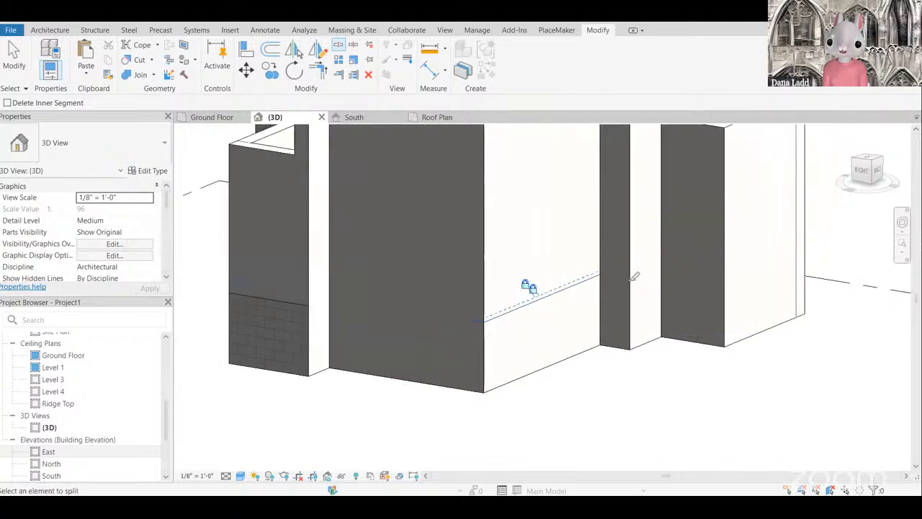
pyautogui.scroll(-3, 577, 295)
pyautogui.scroll(4, 597, 282)
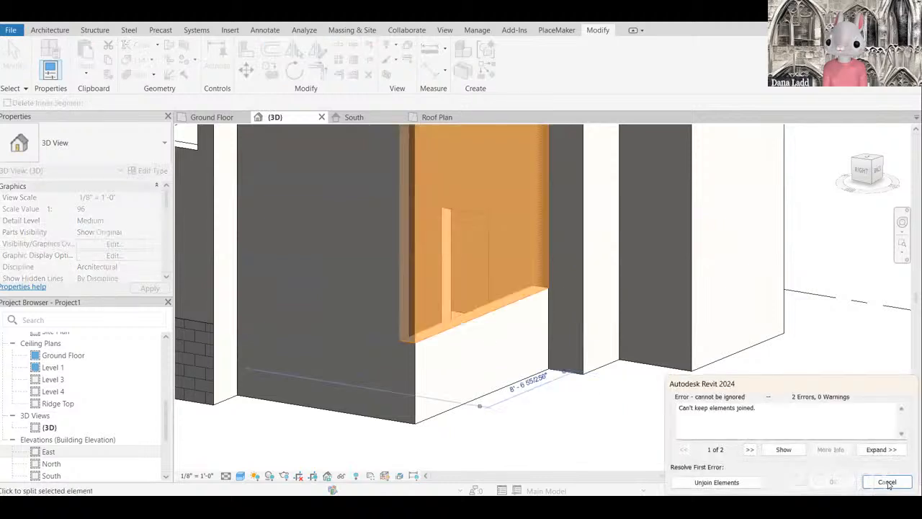
pyautogui.click(888, 481)
pyautogui.scroll(-3, 472, 314)
pyautogui.scroll(1, 513, 298)
pyautogui.scroll(2, 484, 331)
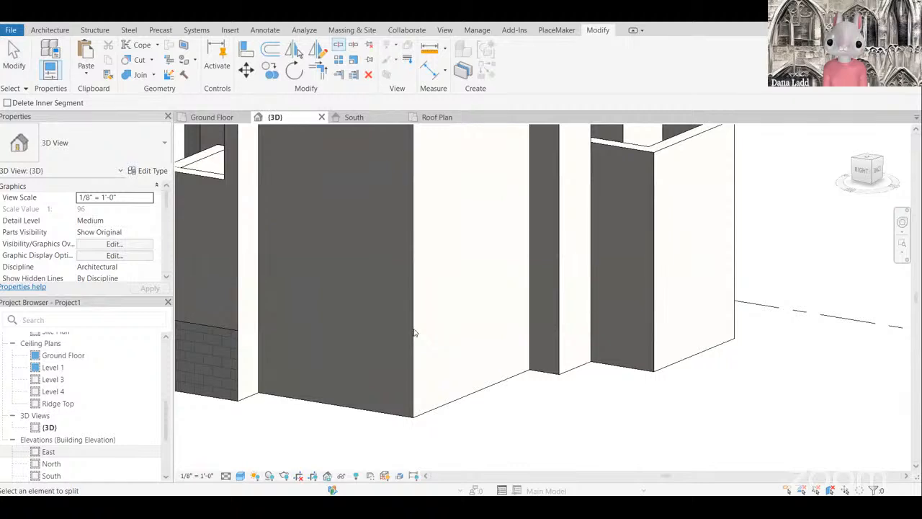
pyautogui.moveTo(524, 310); pyautogui.dragTo(436, 304, button='middle')
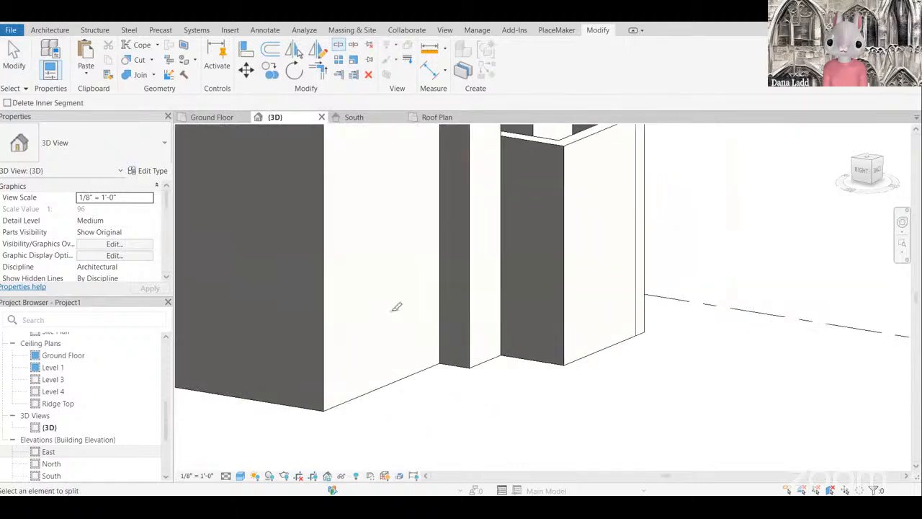
# Step: Try to split the narrow return wall between the tall side block and the low rear projection at base height
pyautogui.press('Escape')
pyautogui.click(516, 357)
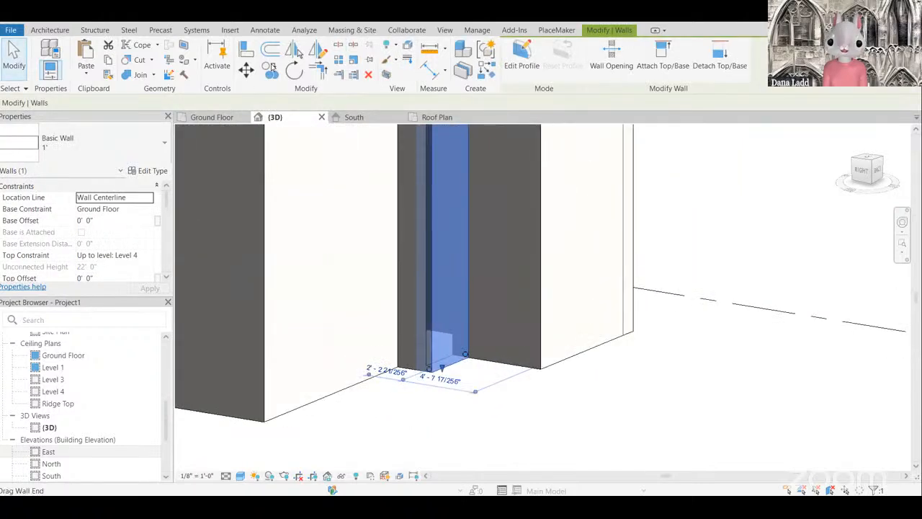
pyautogui.click(339, 45)
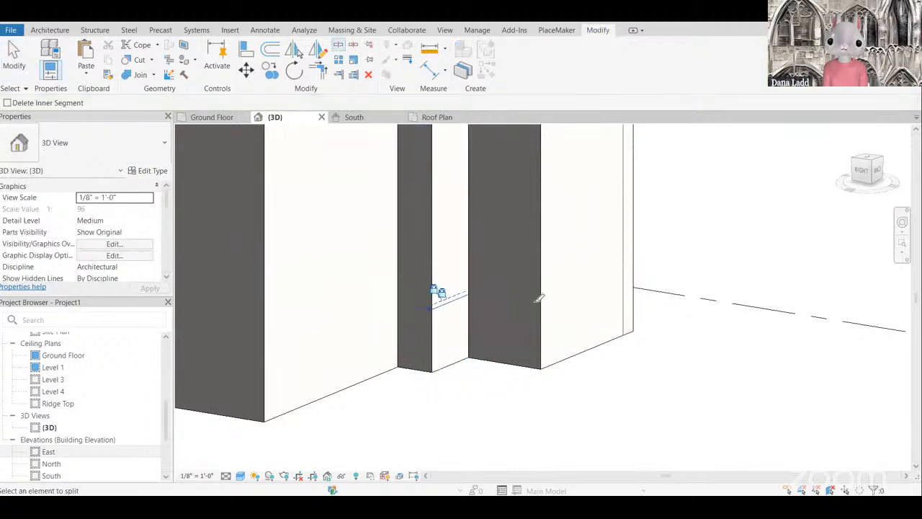
# Step: Split the octagonal tower's exterior wall faces horizontally level with the stone base, including the narrow face beside the low projection
pyautogui.keyDown('shift'); pyautogui.moveTo(548, 301); pyautogui.dragTo(643, 307, button='middle'); pyautogui.keyUp('shift')
pyautogui.keyDown('shift'); pyautogui.moveTo(513, 311); pyautogui.dragTo(663, 318, button='middle'); pyautogui.keyUp('shift')
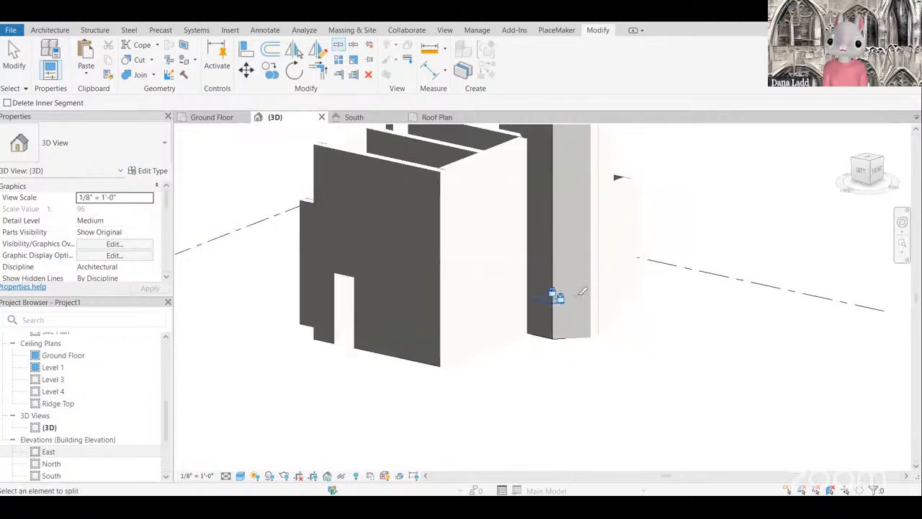
pyautogui.keyDown('shift'); pyautogui.moveTo(582, 292); pyautogui.dragTo(605, 295, button='middle'); pyautogui.keyUp('shift')
pyautogui.keyDown('shift'); pyautogui.moveTo(628, 327); pyautogui.dragTo(691, 299, button='middle'); pyautogui.keyUp('shift')
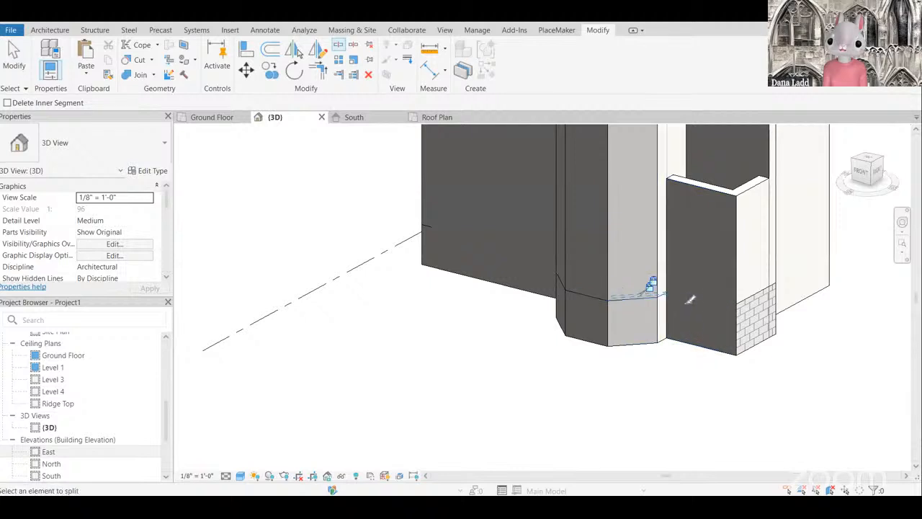
pyautogui.keyDown('shift'); pyautogui.moveTo(677, 358); pyautogui.dragTo(651, 291, button='middle'); pyautogui.keyUp('shift')
pyautogui.scroll(3, 652, 292)
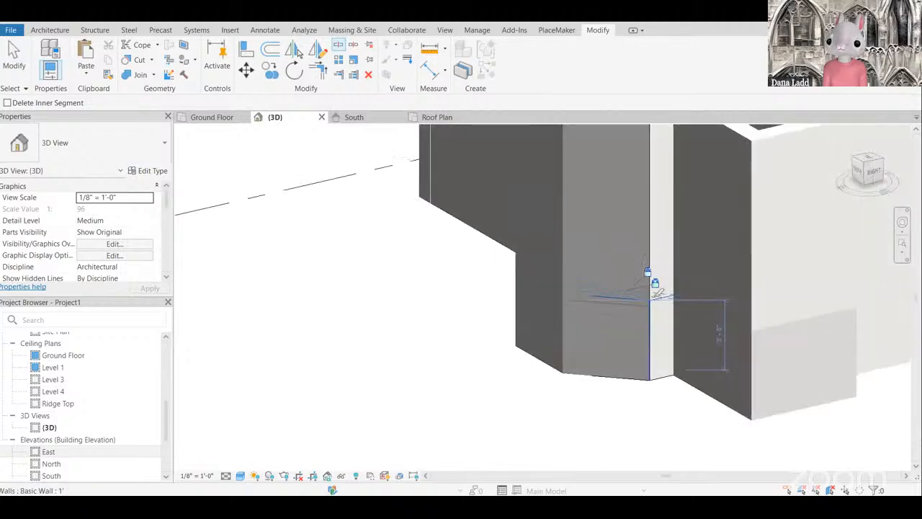
pyautogui.click(653, 296)
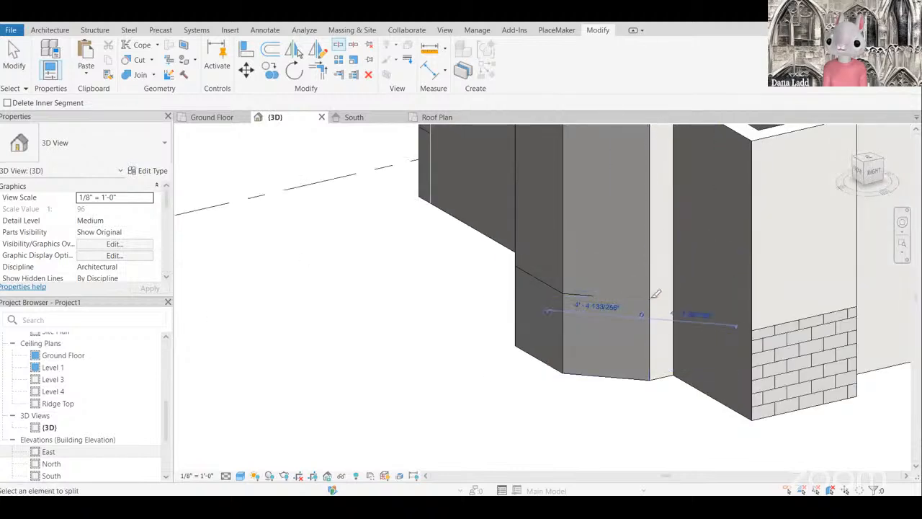
pyautogui.moveTo(639, 364)
pyautogui.keyDown('shift'); pyautogui.mouseDown(button='middle')
pyautogui.moveTo(639, 387)
pyautogui.moveTo(685, 381)
pyautogui.moveTo(676, 355)
pyautogui.moveTo(648, 354)
pyautogui.mouseUp(button='middle'); pyautogui.keyUp('shift')
pyautogui.press('Escape')
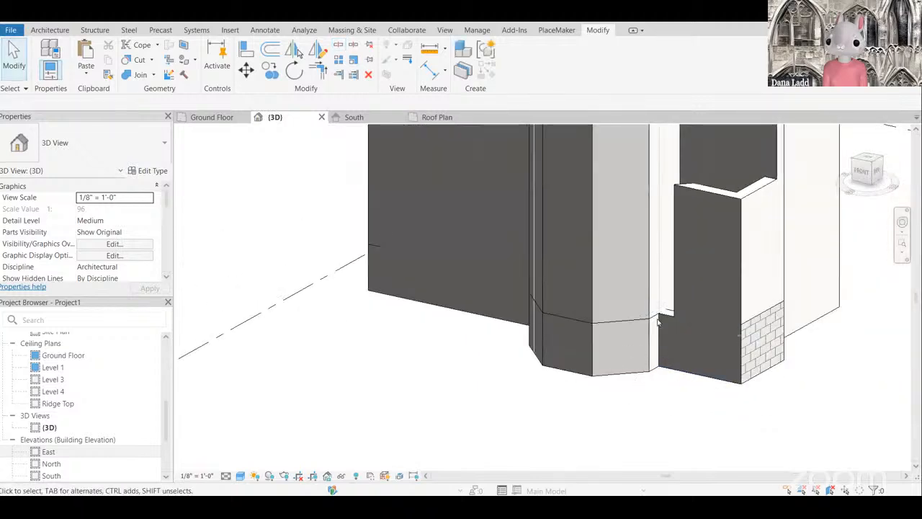
pyautogui.scroll(-2, 595, 338)
pyautogui.scroll(2, 724, 344)
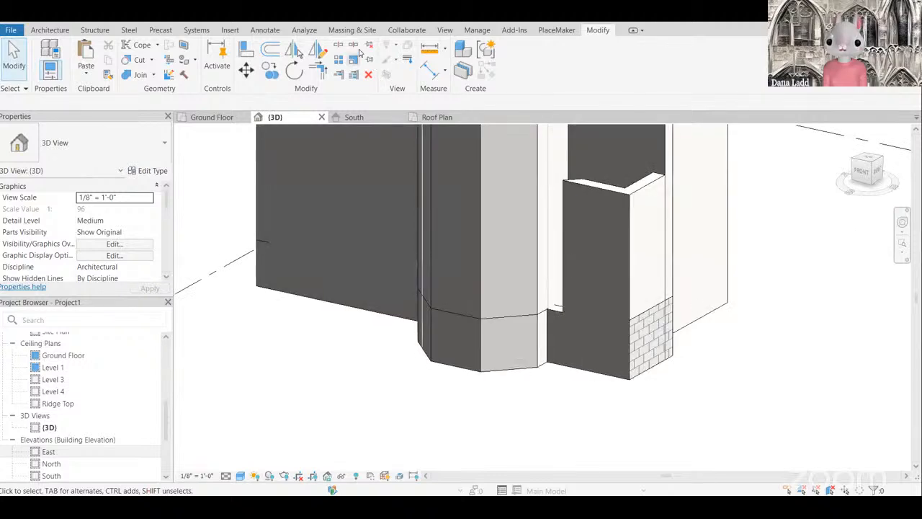
pyautogui.click(338, 44)
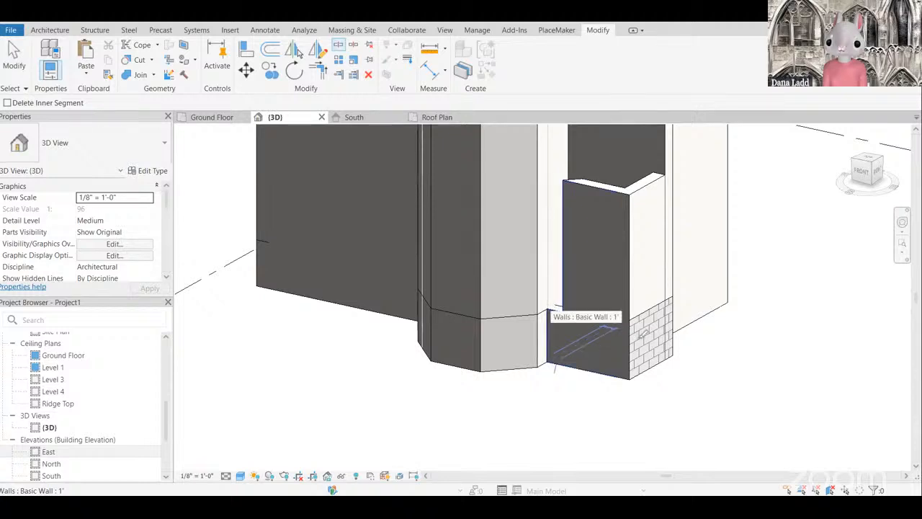
pyautogui.scroll(-2, 638, 337)
pyautogui.press('Escape')
pyautogui.scroll(-3, 584, 337)
pyautogui.scroll(4, 620, 296)
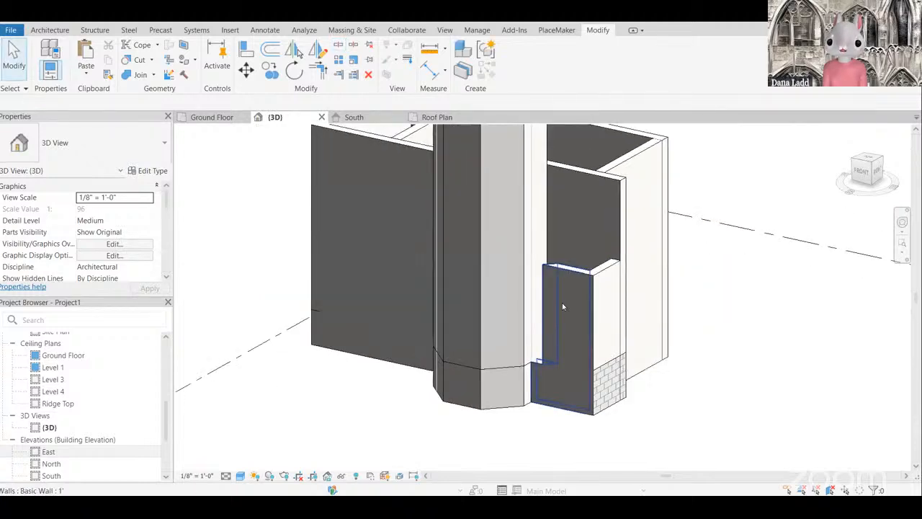
# Step: Select the front-facing L-shaped wall of the low projection beside the tower and the right-facing wall of the tall side block
pyautogui.click(561, 307)
pyautogui.scroll(-2, 562, 307)
pyautogui.click(632, 378)
pyautogui.keyDown('shift'); pyautogui.moveTo(632, 383); pyautogui.dragTo(583, 377, button='middle'); pyautogui.keyUp('shift')
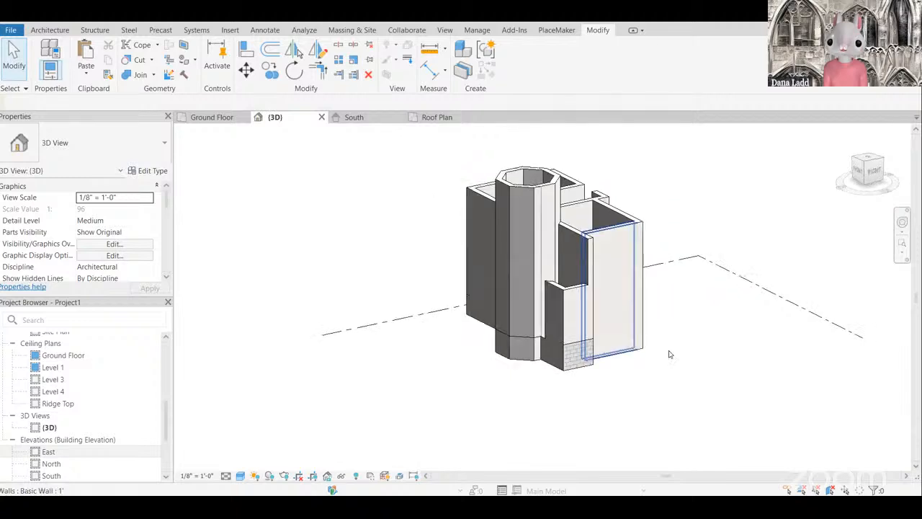
pyautogui.scroll(2, 669, 353)
pyautogui.click(526, 271)
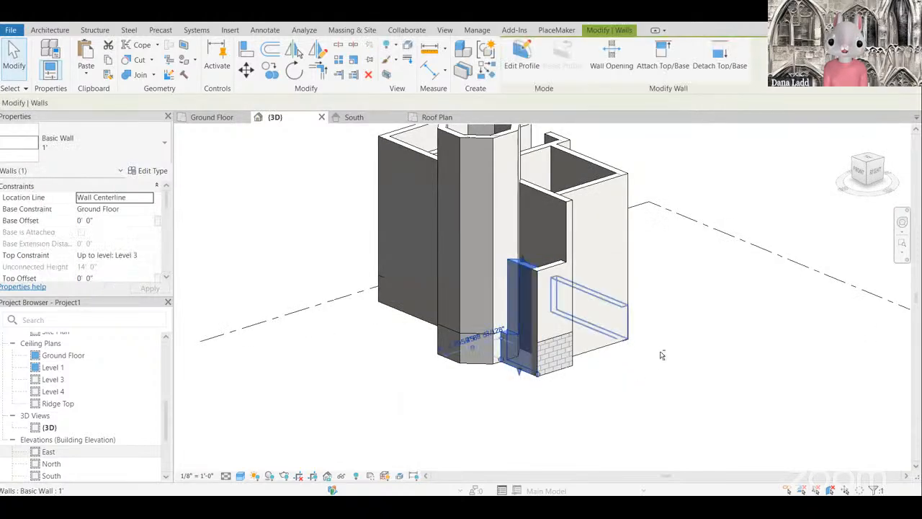
pyautogui.scroll(1, 634, 361)
pyautogui.keyDown('shift'); pyautogui.moveTo(553, 362); pyautogui.dragTo(514, 360, button='middle'); pyautogui.keyUp('shift')
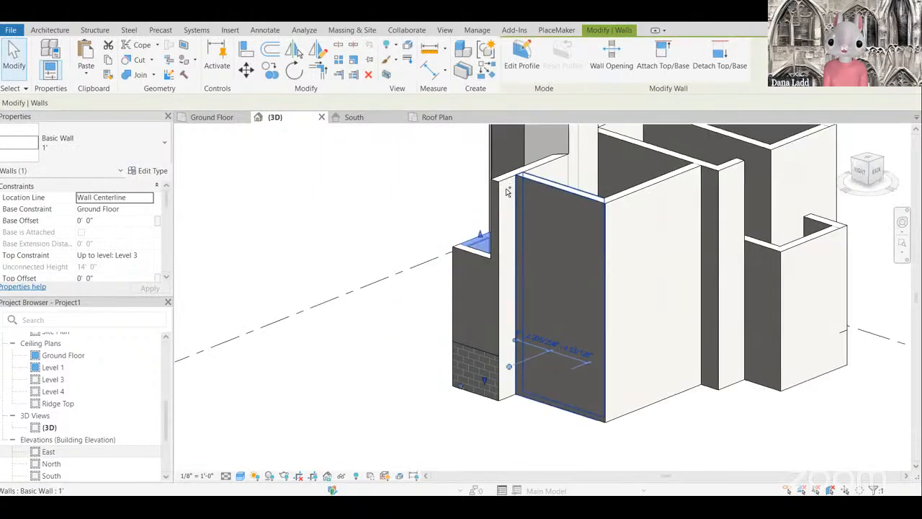
pyautogui.keyDown('ctrl'); pyautogui.click(509, 195); pyautogui.keyUp('ctrl')
pyautogui.moveTo(507, 188); pyautogui.dragTo(504, 178, button='middle')
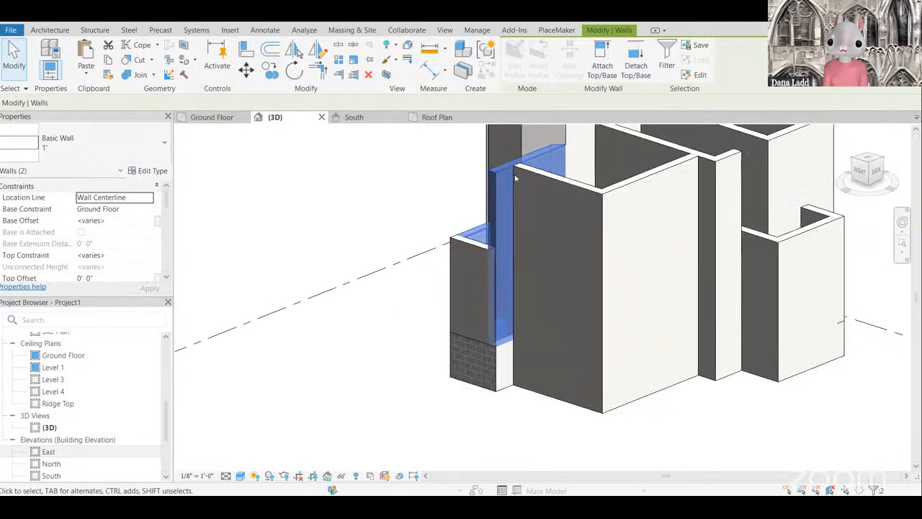
pyautogui.keyDown('shift'); pyautogui.click(503, 175); pyautogui.keyUp('shift')
pyautogui.keyDown('shift'); pyautogui.click(555, 207); pyautogui.keyUp('shift')
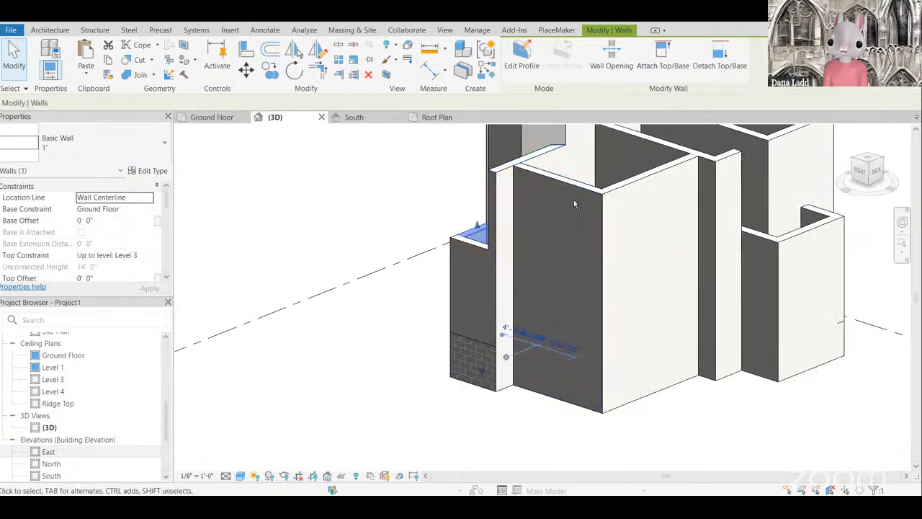
pyautogui.keyDown('ctrl'); pyautogui.click(558, 274); pyautogui.keyUp('ctrl')
# Step: Add the set-back wall beside the side block, the low rear projection's right-facing wall and the main block's rear wall to the selection
pyautogui.moveTo(626, 250); pyautogui.dragTo(559, 205, button='middle')
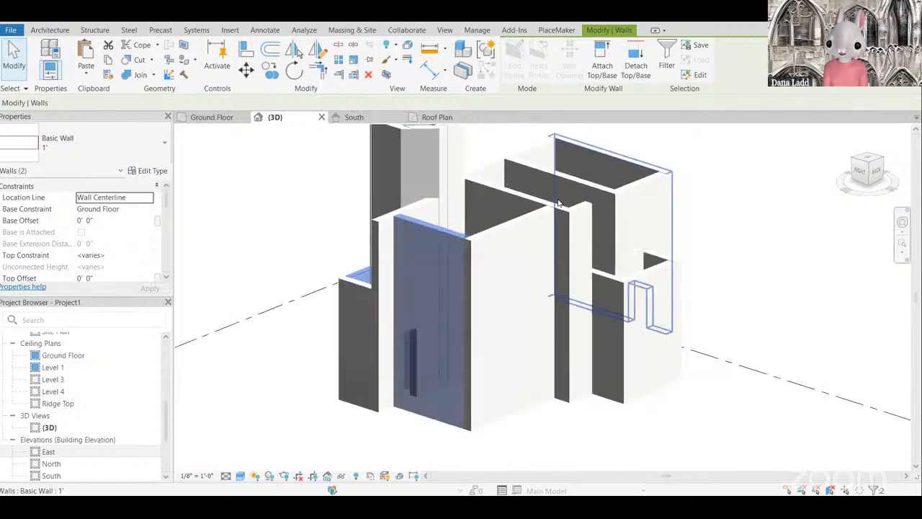
pyautogui.scroll(4, 555, 201)
pyautogui.scroll(-5, 549, 200)
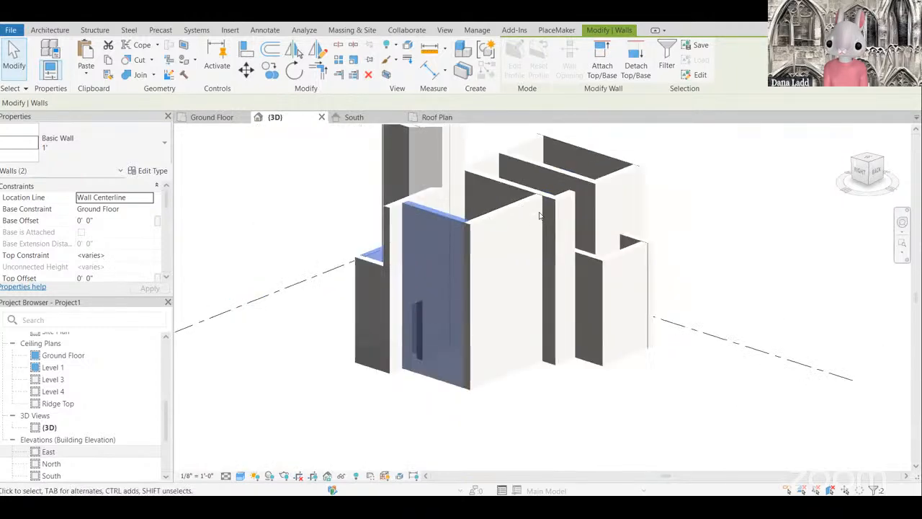
pyautogui.scroll(4, 544, 188)
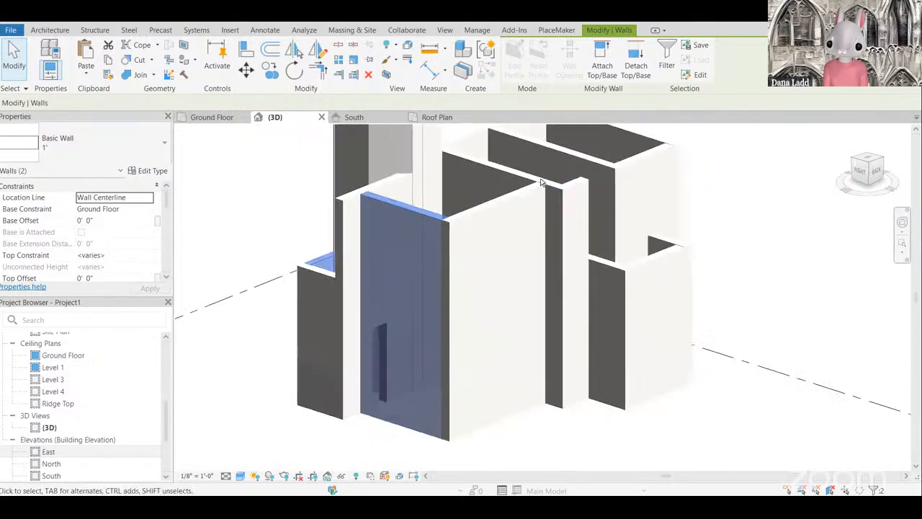
pyautogui.scroll(-2, 542, 182)
pyautogui.keyDown('ctrl'); pyautogui.click(552, 259); pyautogui.keyUp('ctrl')
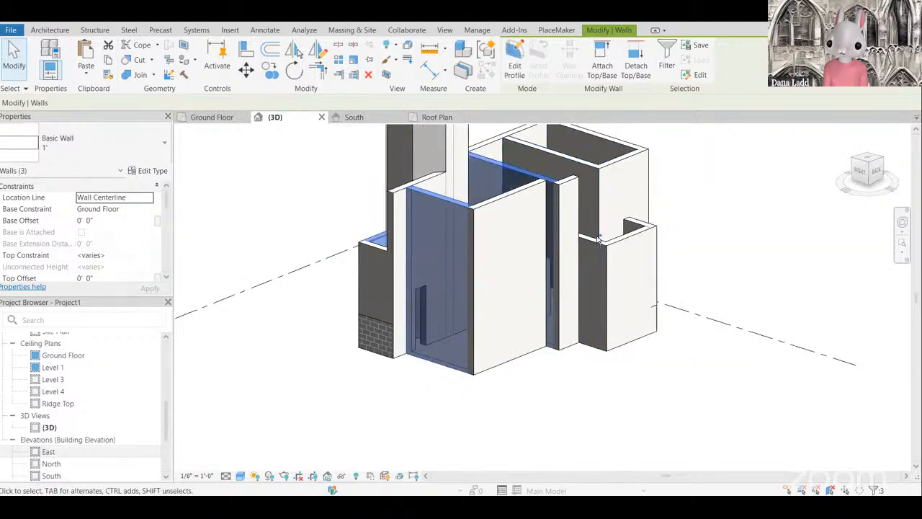
pyautogui.keyDown('ctrl'); pyautogui.click(596, 257); pyautogui.keyUp('ctrl')
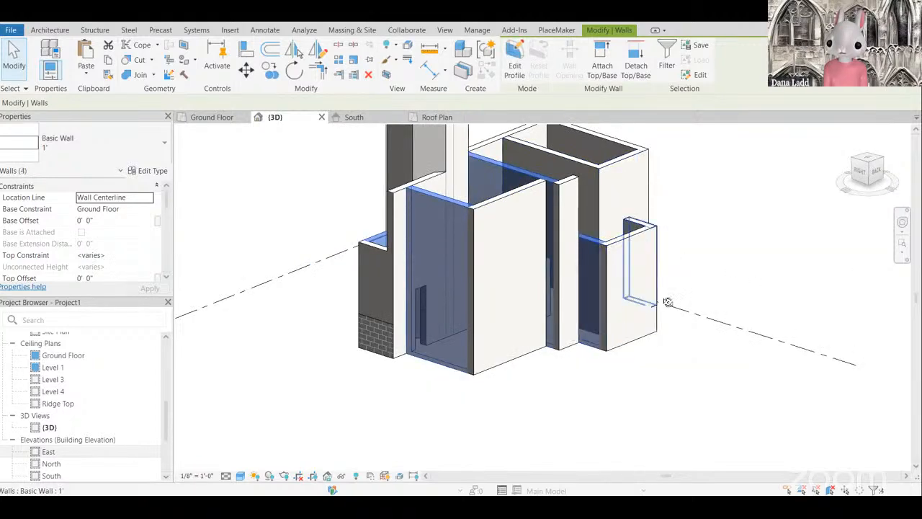
pyautogui.keyDown('shift'); pyautogui.moveTo(665, 301); pyautogui.dragTo(570, 236, button='middle'); pyautogui.keyUp('shift')
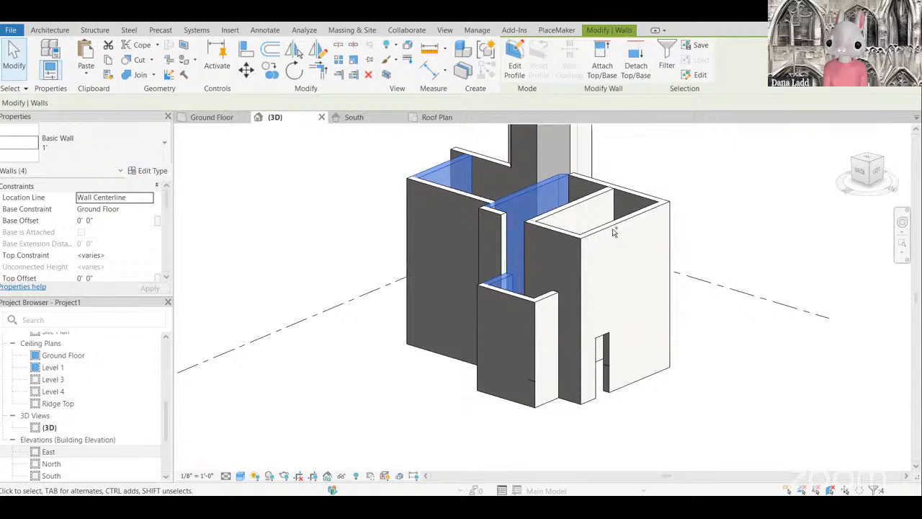
pyautogui.keyDown('ctrl'); pyautogui.click(577, 238); pyautogui.keyUp('ctrl')
# Step: Temporarily isolate the five selected wall elements in the 3D view
pyautogui.keyDown('shift'); pyautogui.moveTo(804, 299); pyautogui.dragTo(528, 245, button='middle'); pyautogui.keyUp('shift')
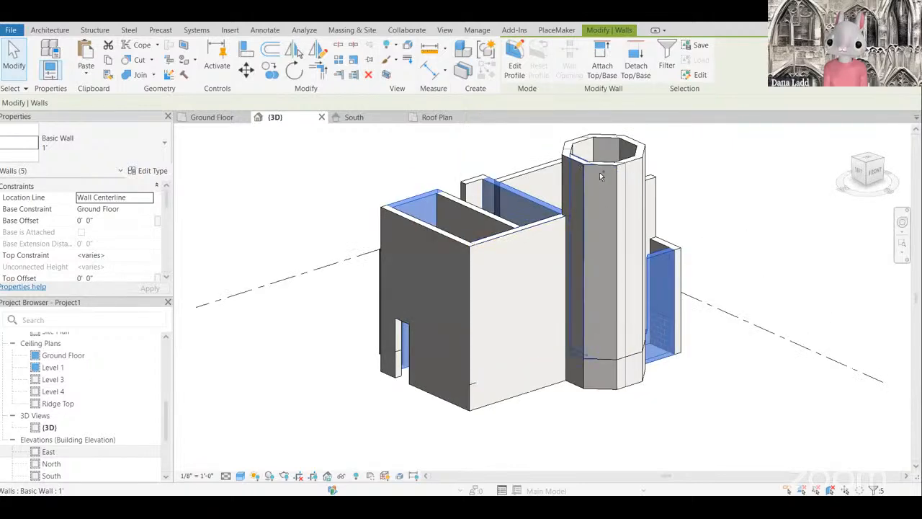
pyautogui.scroll(-2, 741, 278)
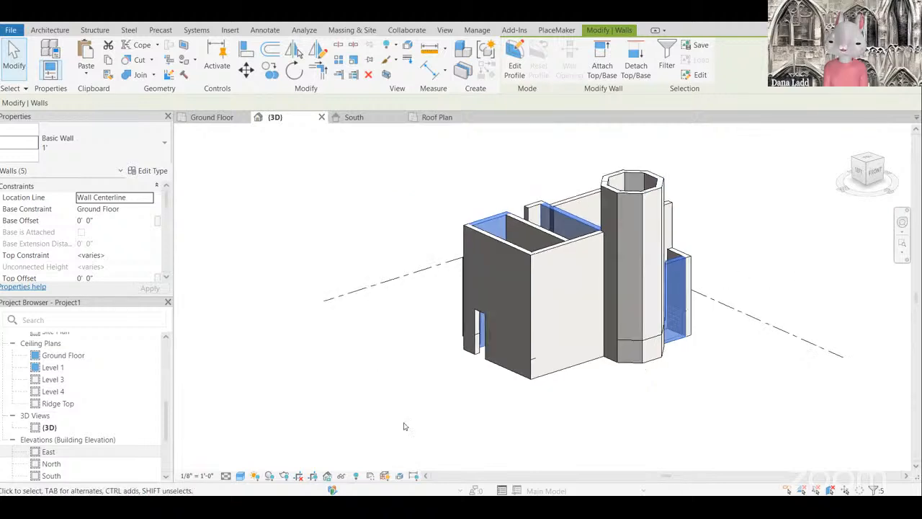
pyautogui.scroll(1, 749, 350)
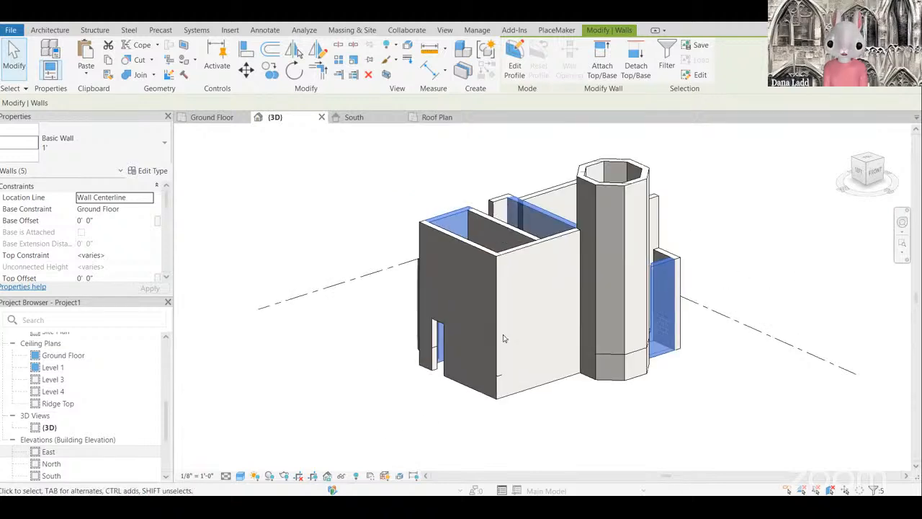
pyautogui.scroll(1, 654, 383)
pyautogui.scroll(2, 655, 383)
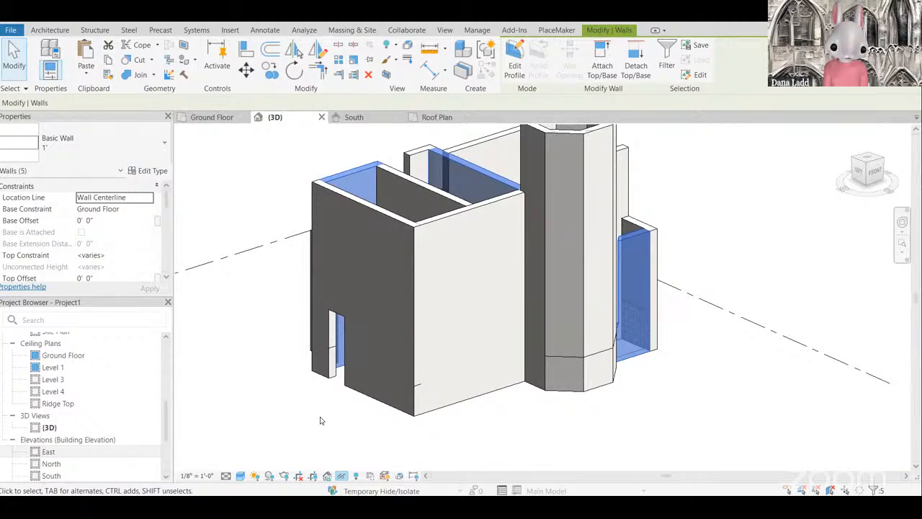
pyautogui.click(342, 475)
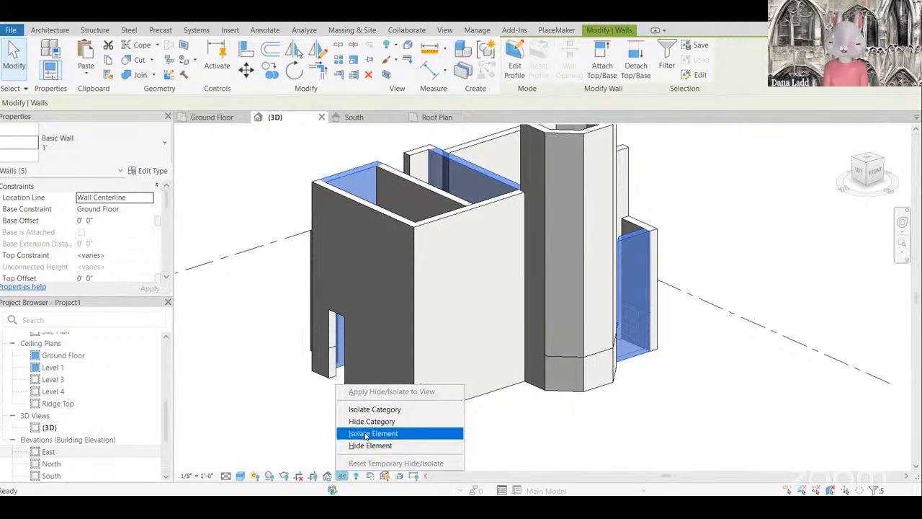
pyautogui.press('Return')
# Step: Examine the isolated walls from the front, left and right sides, checking their lower edges and openings
pyautogui.keyDown('shift'); pyautogui.moveTo(575, 387); pyautogui.dragTo(255, 373, button='middle'); pyautogui.keyUp('shift')
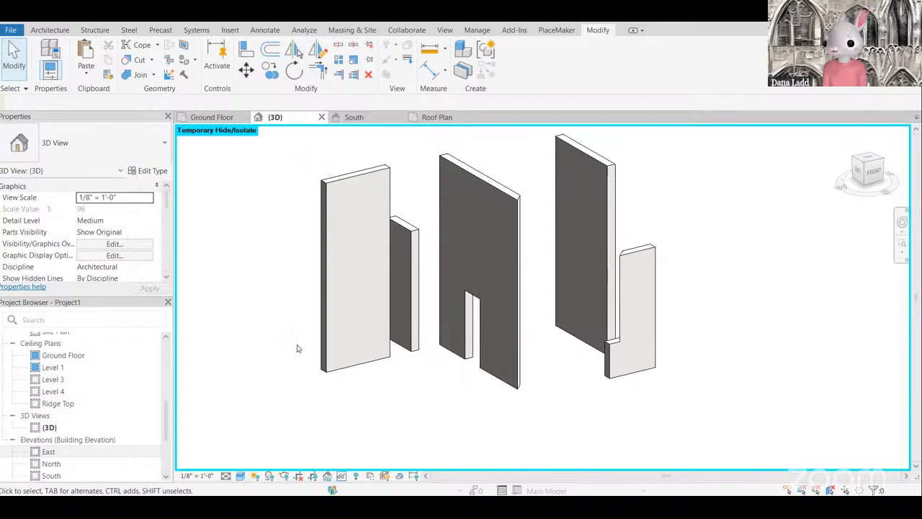
pyautogui.keyDown('shift'); pyautogui.moveTo(280, 329); pyautogui.dragTo(251, 307, button='middle'); pyautogui.keyUp('shift')
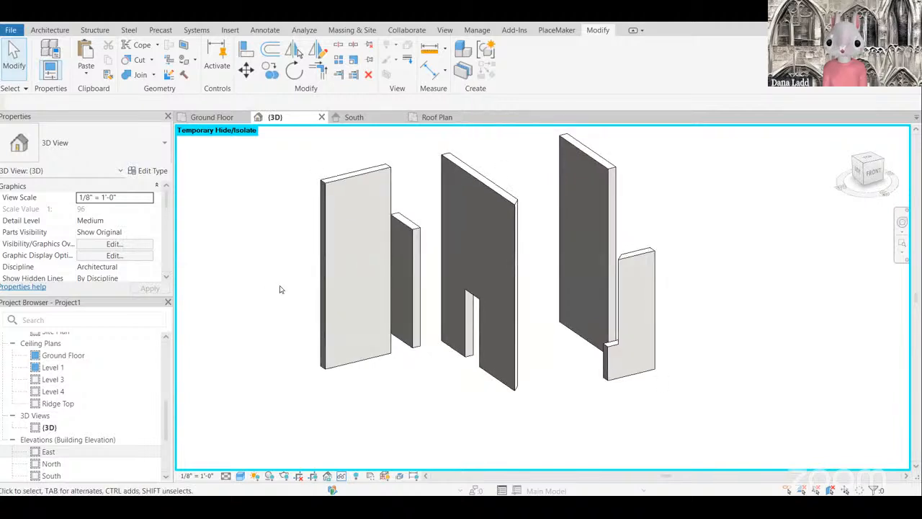
pyautogui.moveTo(262, 274)
pyautogui.mouseDown(button='middle')
pyautogui.moveTo(297, 277)
pyautogui.moveTo(259, 291)
pyautogui.mouseUp(button='middle')
pyautogui.scroll(-1, 259, 291)
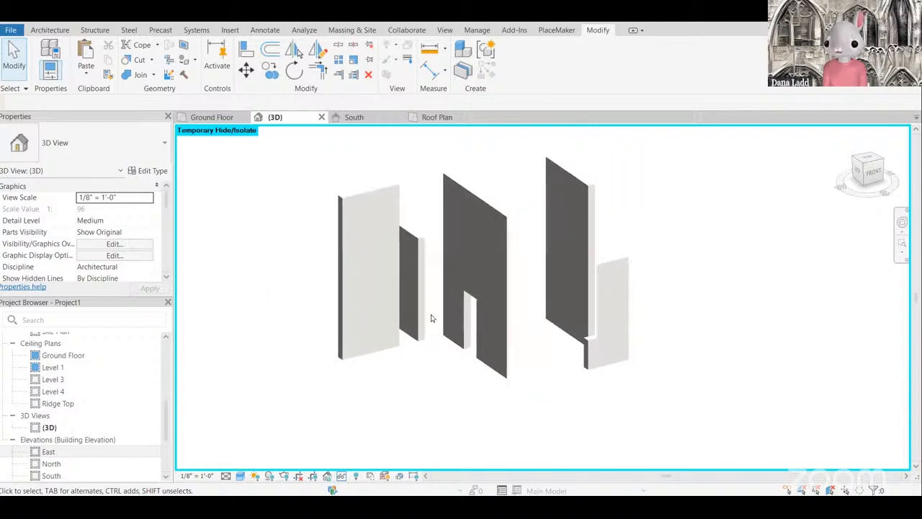
pyautogui.moveTo(431, 314); pyautogui.dragTo(379, 307, button='middle')
pyautogui.scroll(1, 413, 284)
pyautogui.scroll(-2, 576, 324)
pyautogui.scroll(2, 523, 295)
pyautogui.scroll(-2, 498, 312)
pyautogui.scroll(2, 577, 330)
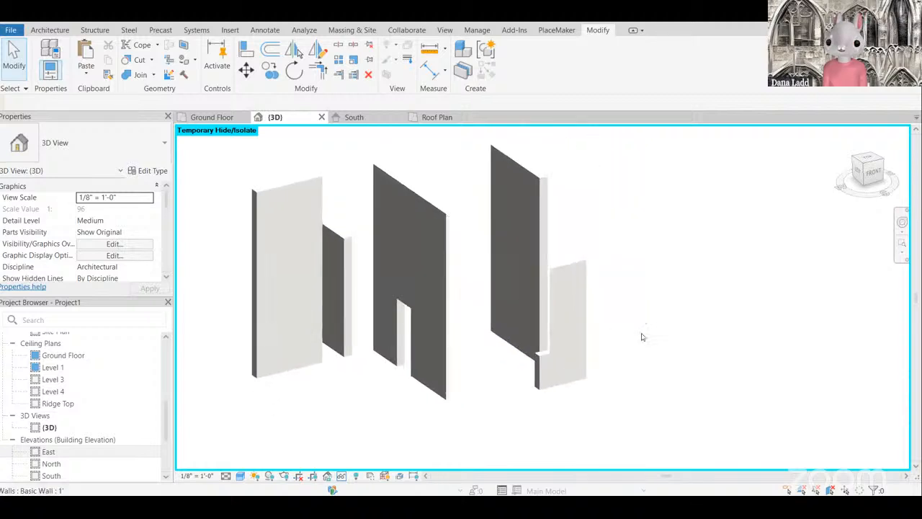
pyautogui.scroll(-2, 595, 333)
pyautogui.scroll(2, 531, 331)
pyautogui.scroll(3, 525, 336)
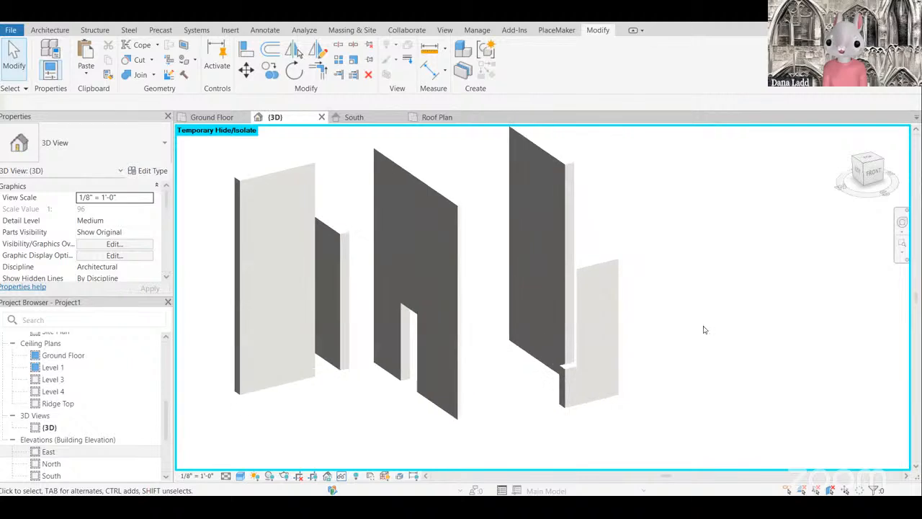
pyautogui.scroll(-3, 703, 329)
pyautogui.scroll(3, 672, 313)
pyautogui.scroll(-2, 669, 317)
pyautogui.scroll(2, 669, 317)
pyautogui.scroll(-2, 675, 310)
pyautogui.scroll(1, 676, 310)
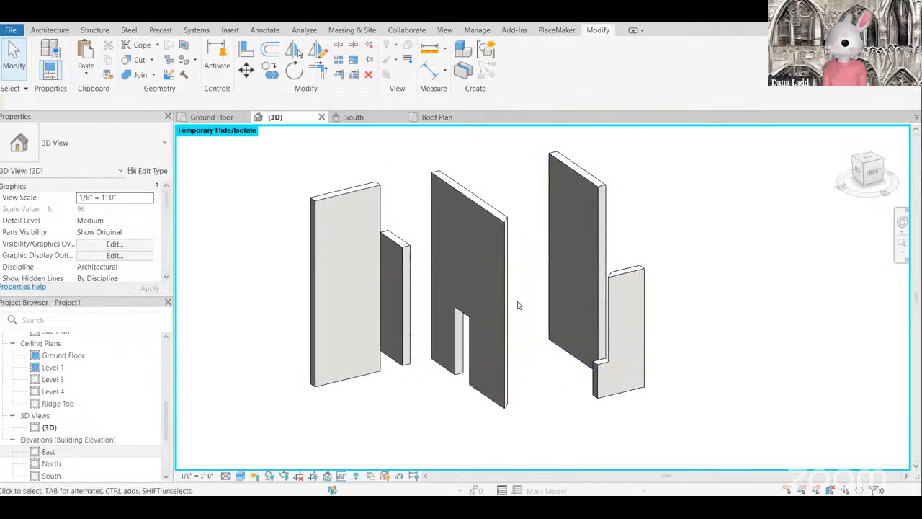
pyautogui.moveTo(527, 312); pyautogui.dragTo(502, 309, button='middle')
pyautogui.keyDown('shift'); pyautogui.moveTo(649, 308); pyautogui.dragTo(826, 304, button='middle'); pyautogui.keyUp('shift')
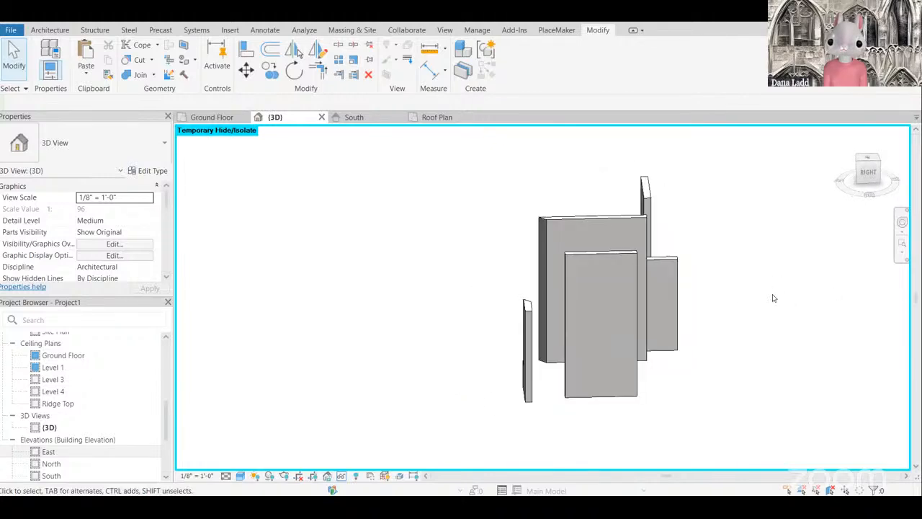
pyautogui.scroll(2, 750, 333)
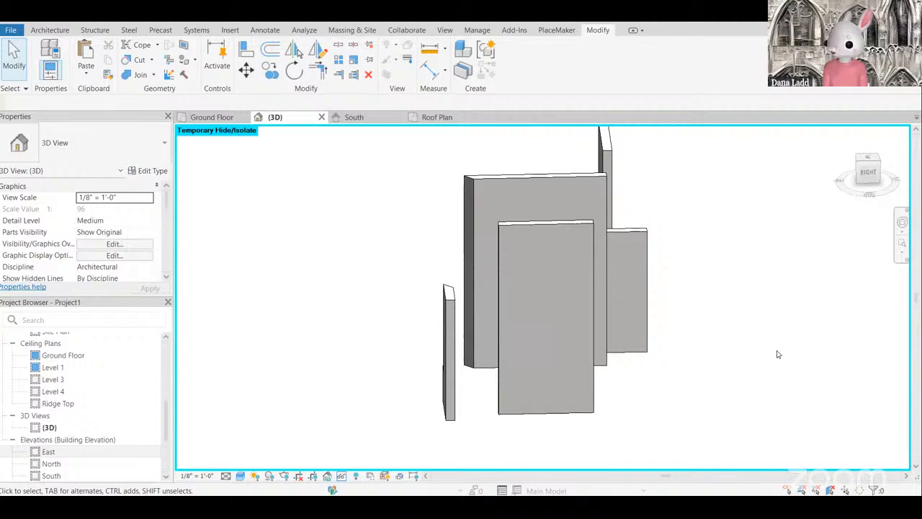
pyautogui.moveTo(774, 346); pyautogui.dragTo(645, 313, button='middle')
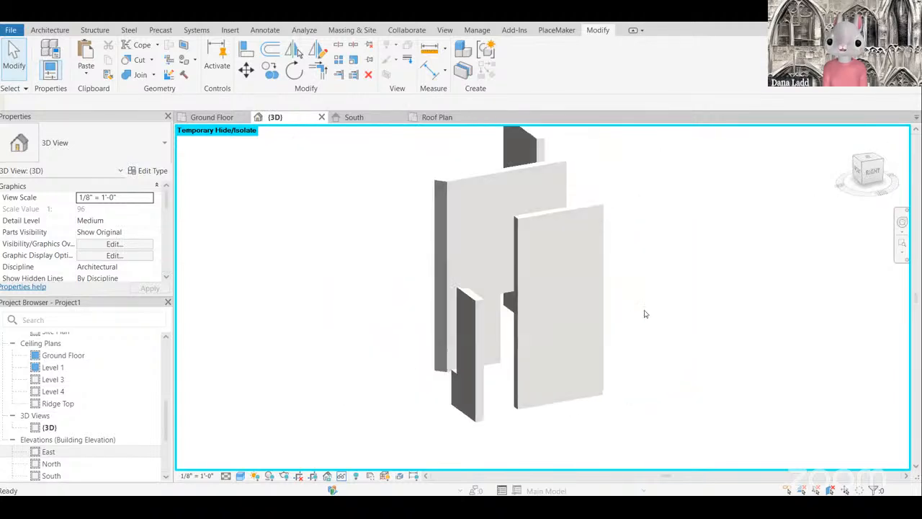
pyautogui.keyDown('shift'); pyautogui.moveTo(444, 376); pyautogui.dragTo(716, 323, button='middle'); pyautogui.keyUp('shift')
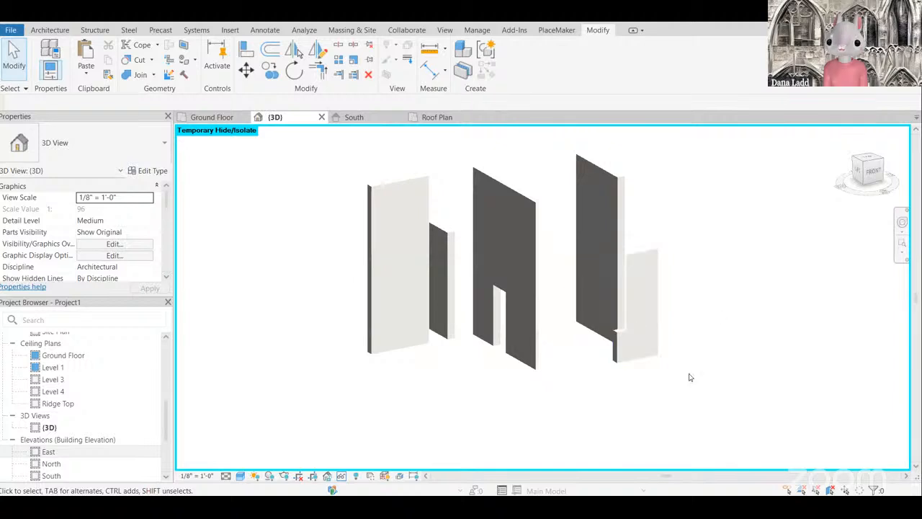
pyautogui.scroll(-1, 697, 354)
pyautogui.moveTo(658, 381)
pyautogui.keyDown('shift'); pyautogui.mouseDown(button='middle')
pyautogui.moveTo(696, 348)
pyautogui.moveTo(679, 365)
pyautogui.moveTo(658, 358)
pyautogui.mouseUp(button='middle'); pyautogui.keyUp('shift')
pyautogui.scroll(-1, 466, 281)
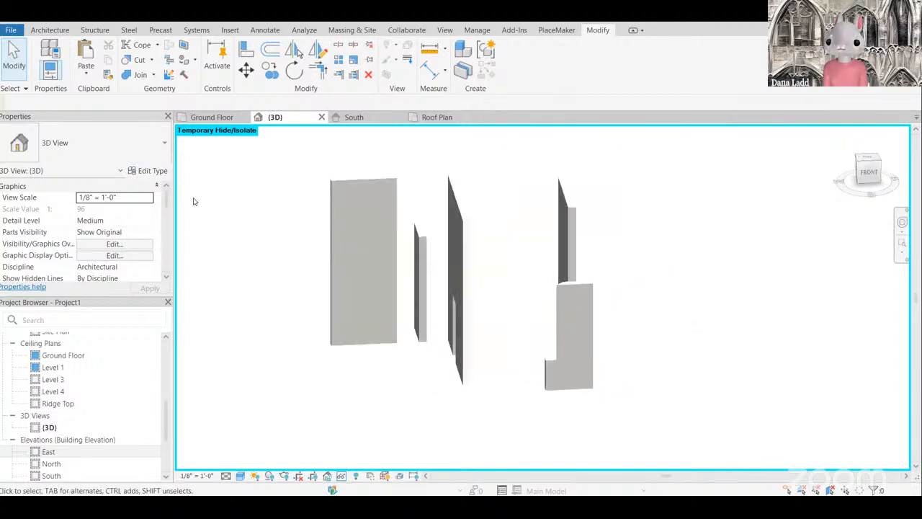
# Step: Split the isolated short wall and the tall wall with the door opening horizontally at the stone base height
pyautogui.click(339, 46)
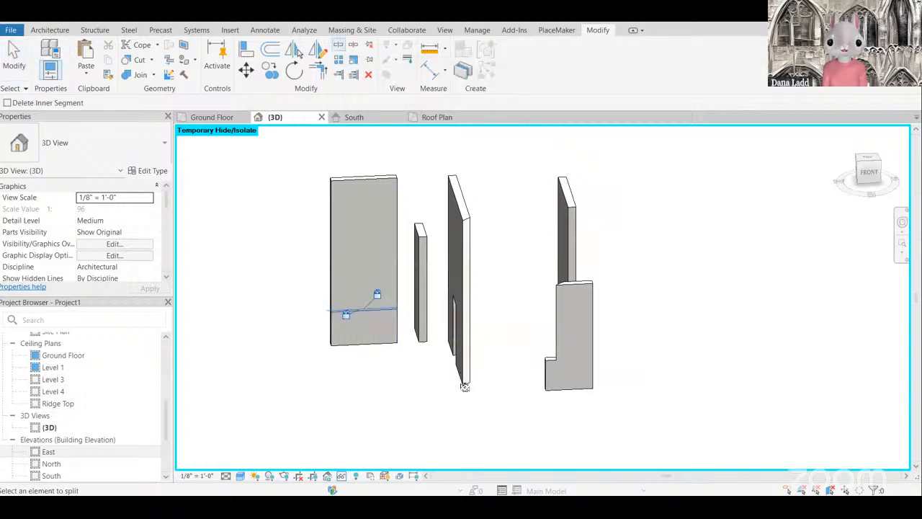
pyautogui.keyDown('shift'); pyautogui.moveTo(377, 302); pyautogui.dragTo(362, 308, button='middle'); pyautogui.keyUp('shift')
pyautogui.scroll(3, 361, 295)
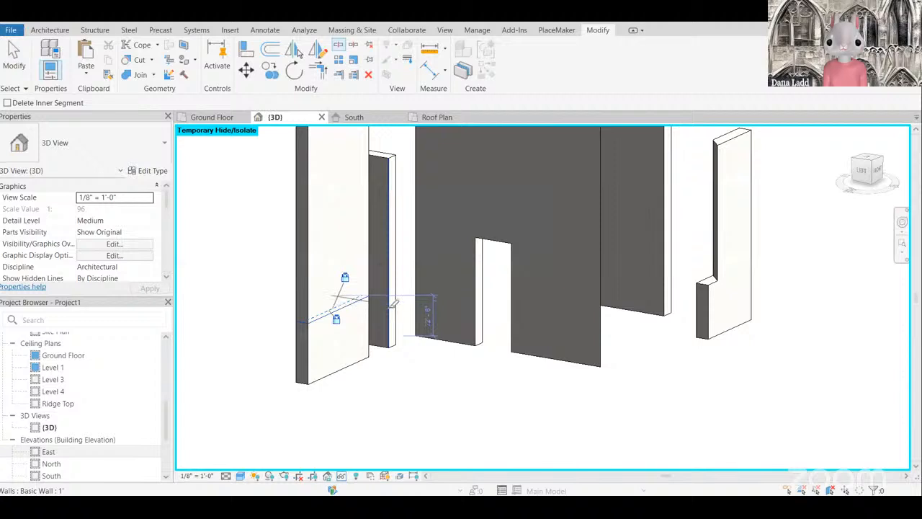
pyautogui.click(389, 306)
pyautogui.moveTo(571, 311); pyautogui.dragTo(490, 320, button='middle')
pyautogui.click(517, 321)
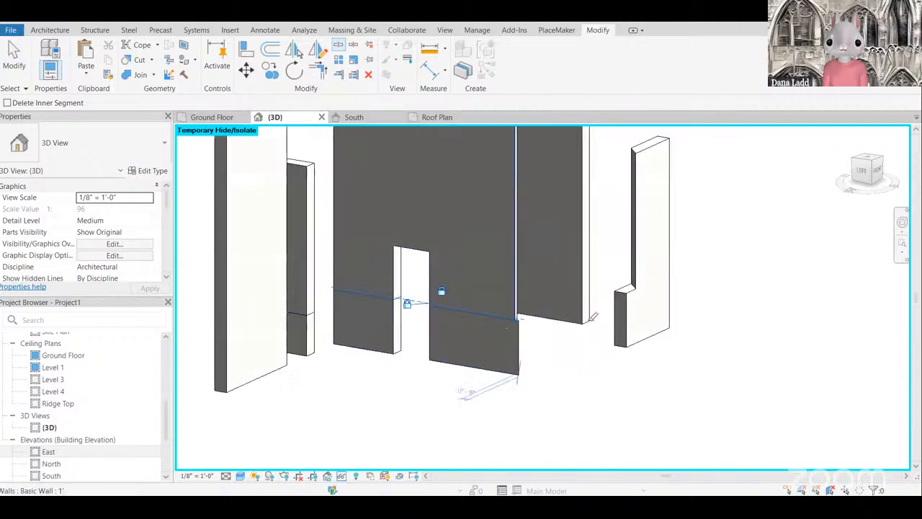
# Step: Split the isolated L-shaped wall about 4' 6" above its bottom and the tall side-block wall horizontally at base height
pyautogui.keyDown('shift'); pyautogui.moveTo(591, 315); pyautogui.dragTo(620, 312, button='middle'); pyautogui.keyUp('shift')
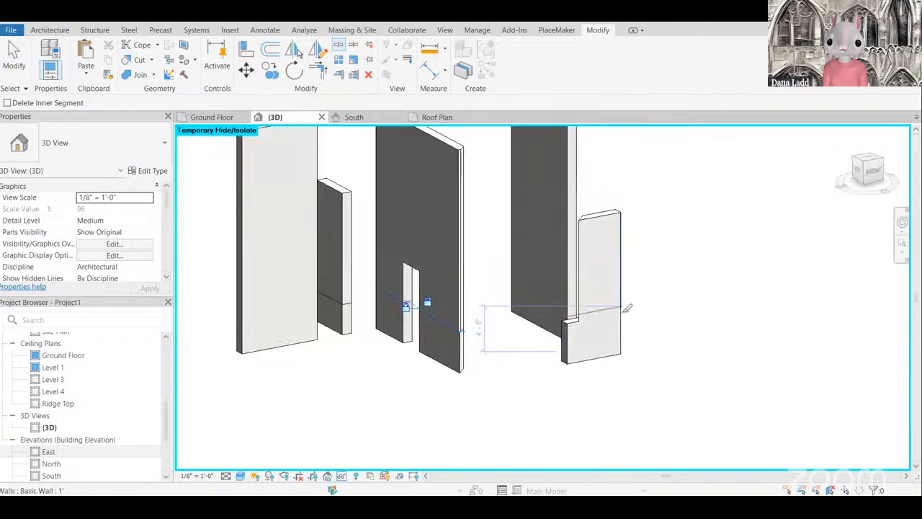
pyautogui.click(623, 310)
pyautogui.keyDown('shift'); pyautogui.moveTo(638, 351); pyautogui.dragTo(570, 326, button='middle'); pyautogui.keyUp('shift')
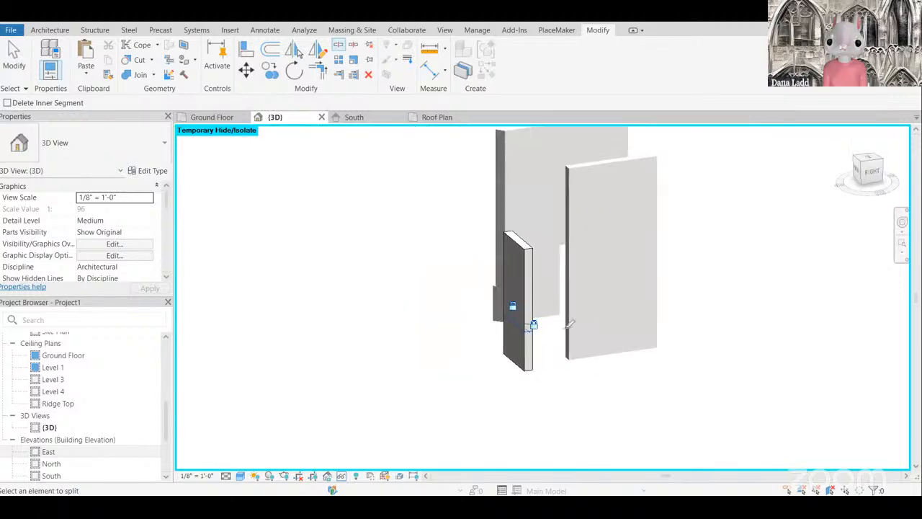
pyautogui.scroll(-3, 567, 325)
pyautogui.scroll(3, 710, 253)
pyautogui.press('Escape')
pyautogui.scroll(-3, 579, 288)
pyautogui.keyDown('shift'); pyautogui.moveTo(510, 256); pyautogui.dragTo(581, 337, button='middle'); pyautogui.keyUp('shift')
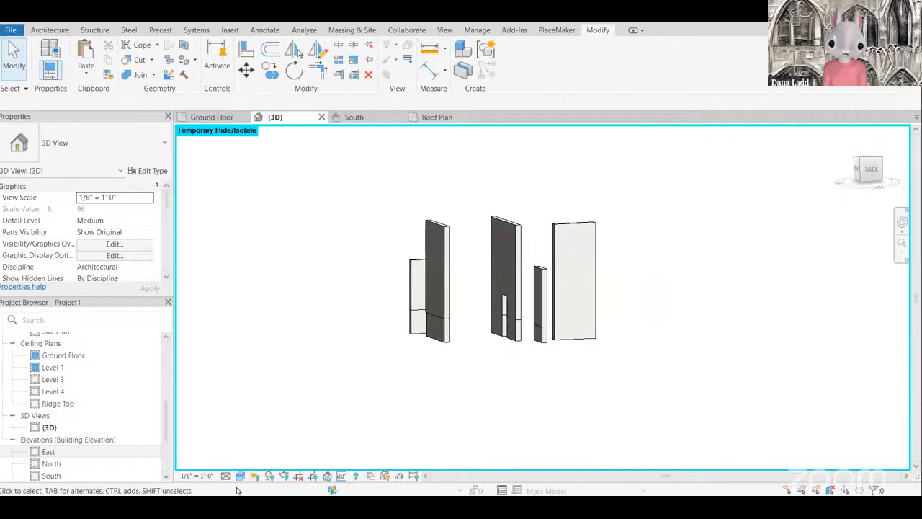
# Step: Reset the temporary hide/isolate so the whole building is shown again
pyautogui.click(341, 475)
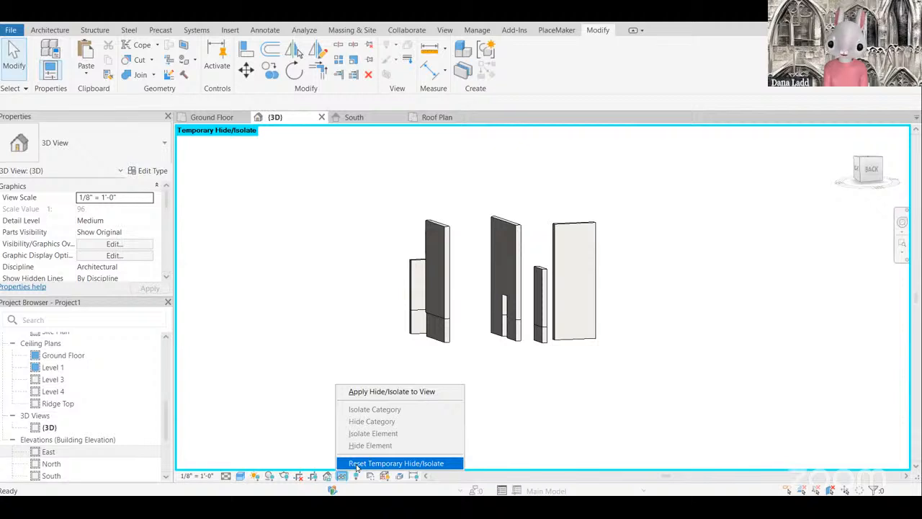
pyautogui.click(356, 466)
pyautogui.keyDown('shift'); pyautogui.moveTo(462, 366); pyautogui.dragTo(588, 167, button='middle'); pyautogui.keyUp('shift')
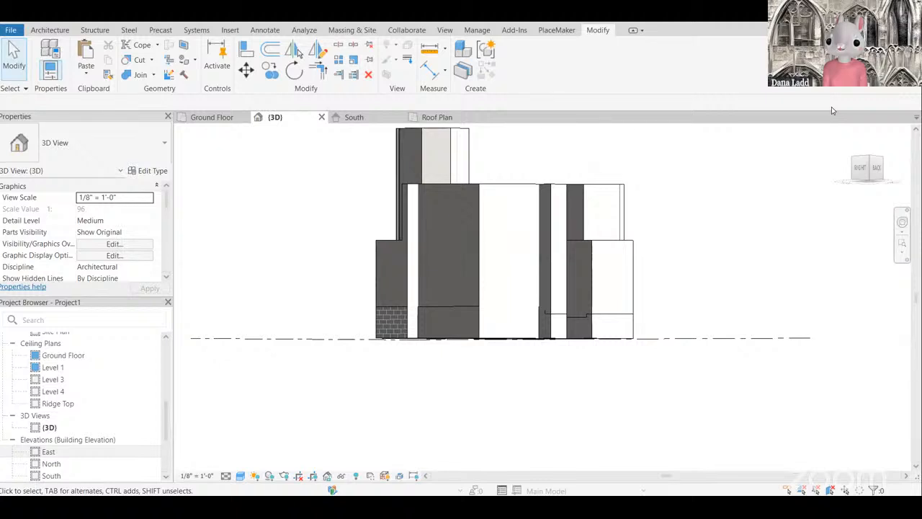
# Step: Examine the restored building from the right and back sides, checking the base line of the lower walls and the tall octagonal tower wall
pyautogui.click(861, 170)
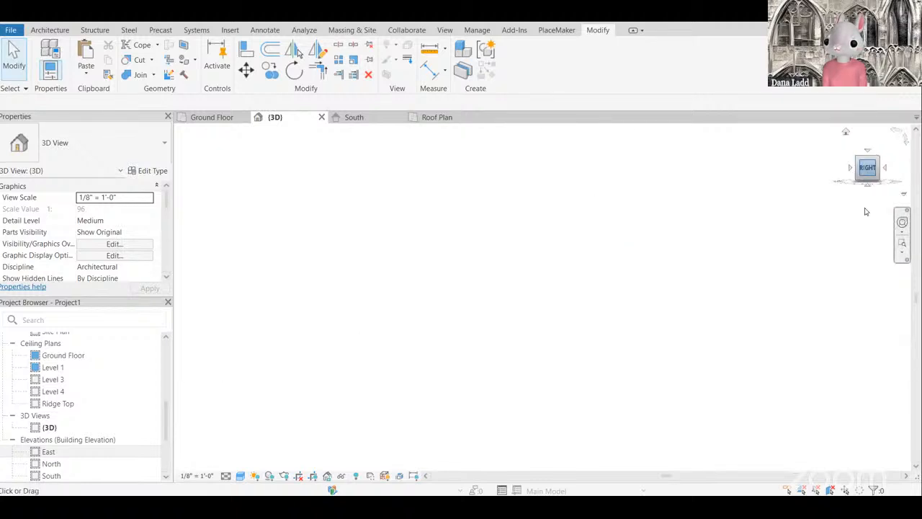
pyautogui.click(887, 169)
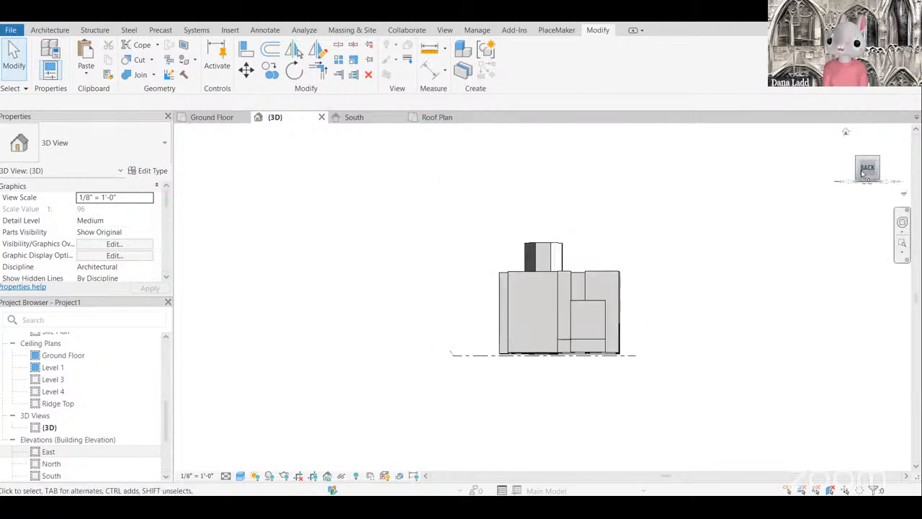
pyautogui.click(862, 173)
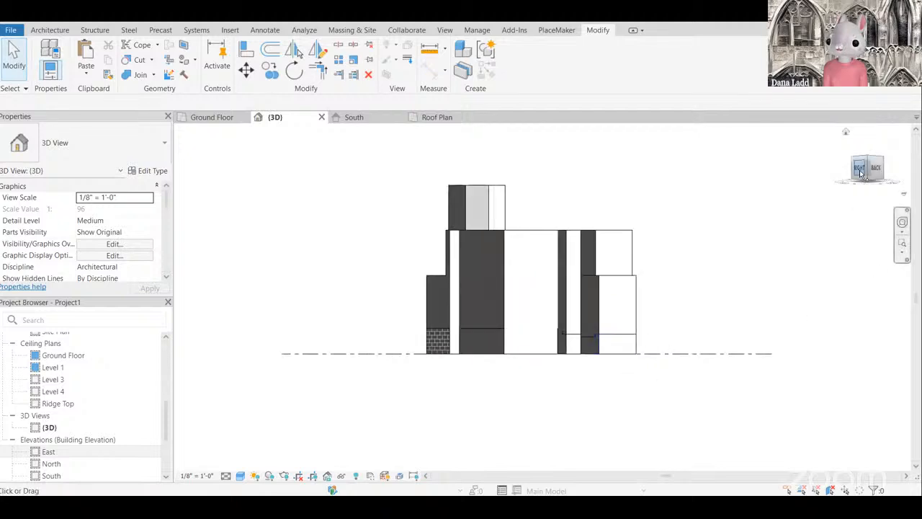
pyautogui.scroll(4, 533, 379)
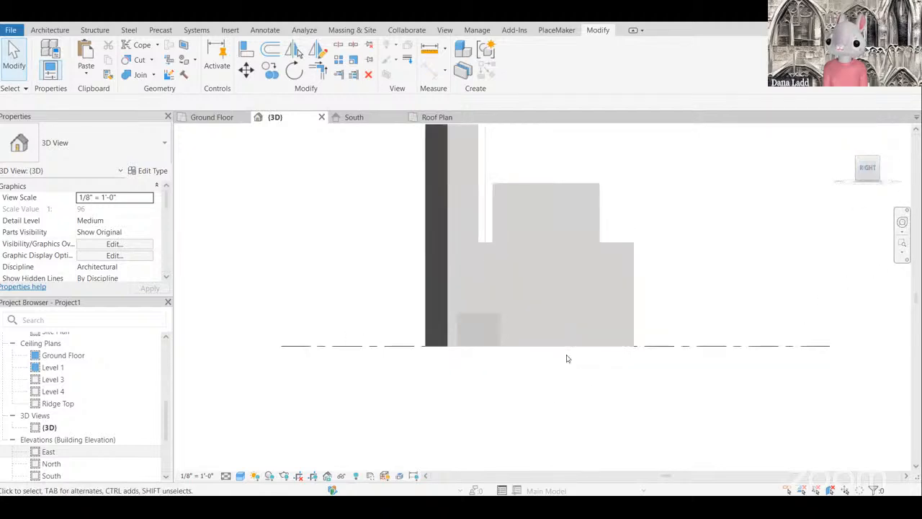
pyautogui.scroll(-2, 569, 306)
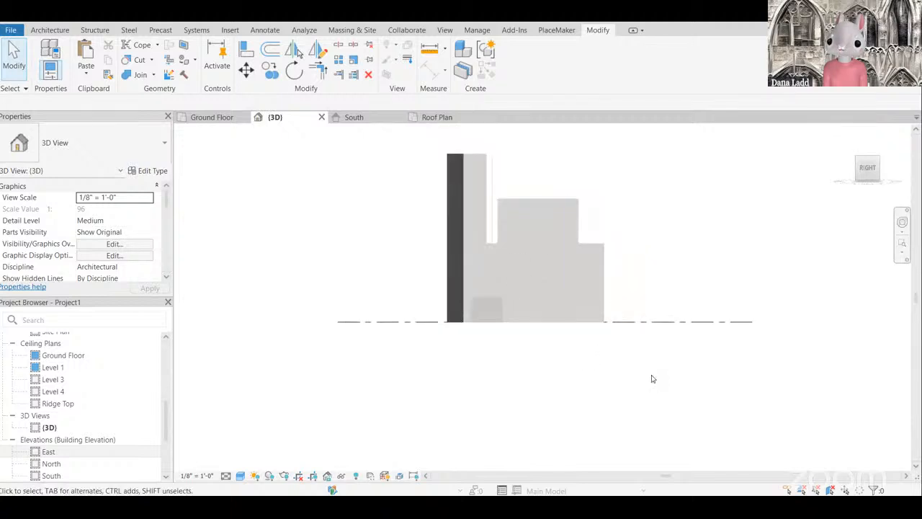
pyautogui.moveTo(432, 326); pyautogui.dragTo(432, 315)
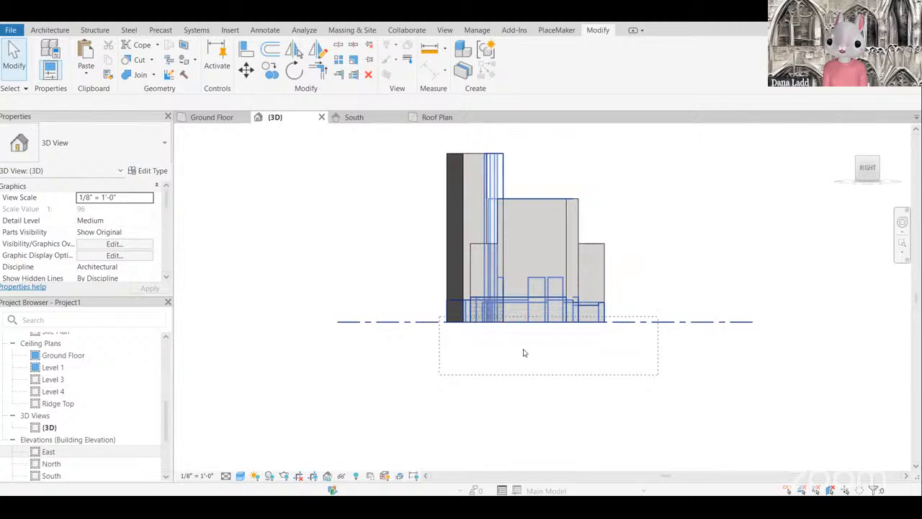
pyautogui.click(553, 174)
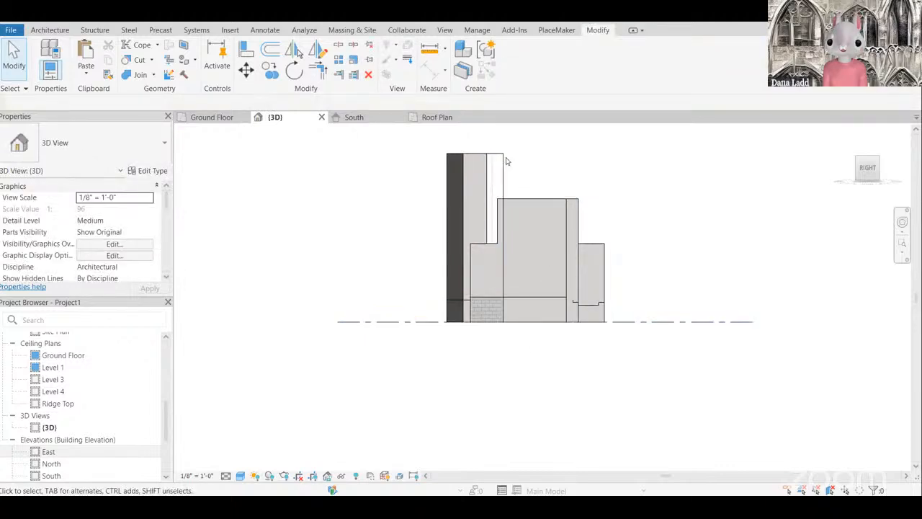
pyautogui.click(497, 177)
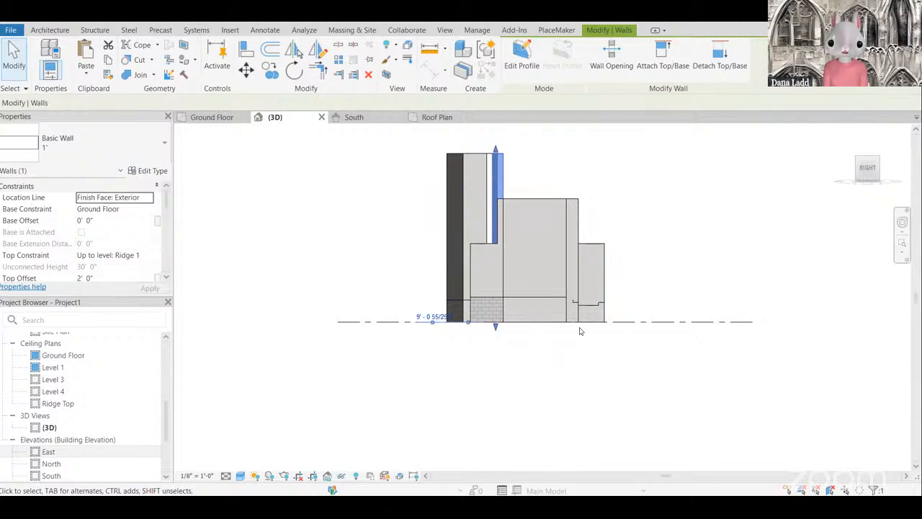
pyautogui.keyDown('shift'); pyautogui.moveTo(626, 259); pyautogui.dragTo(675, 298, button='middle'); pyautogui.keyUp('shift')
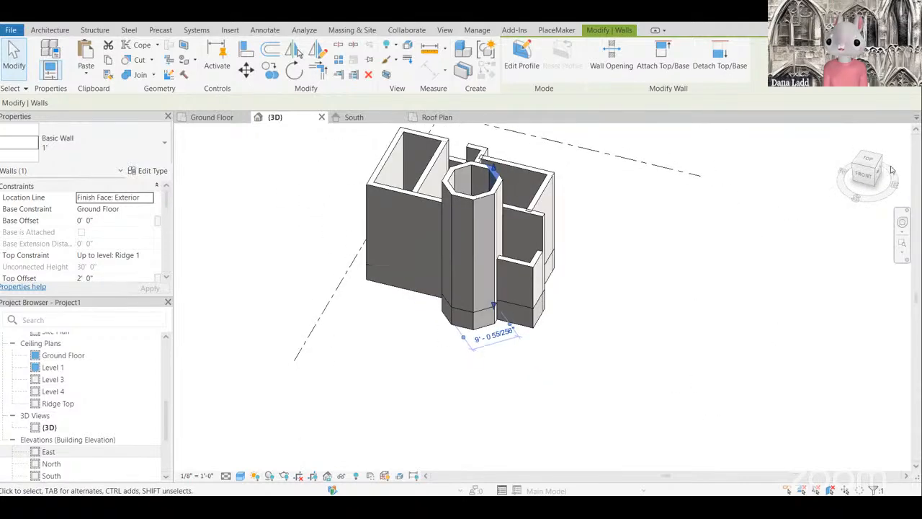
pyautogui.click(675, 298)
# Step: Select only the lower wall pieces around the whole building from the front, excluding the upper walls and the level
pyautogui.click(862, 182)
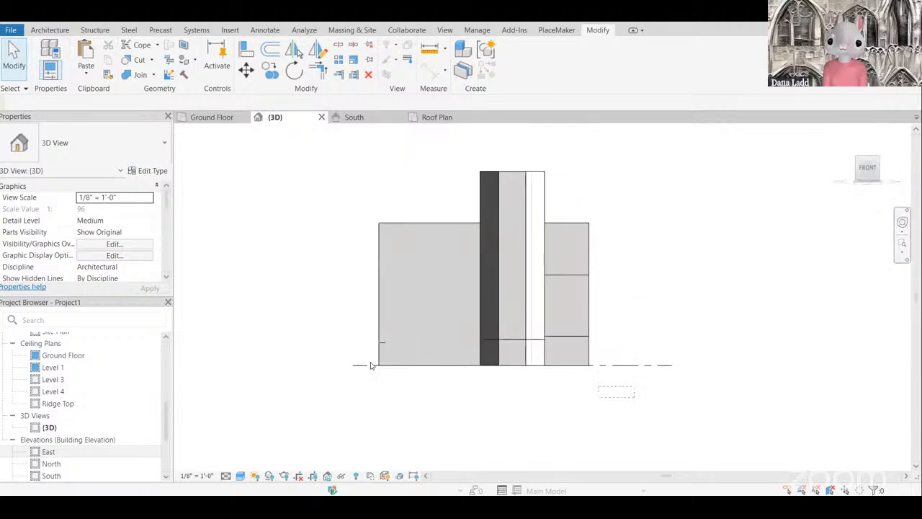
pyautogui.moveTo(634, 396); pyautogui.dragTo(356, 357)
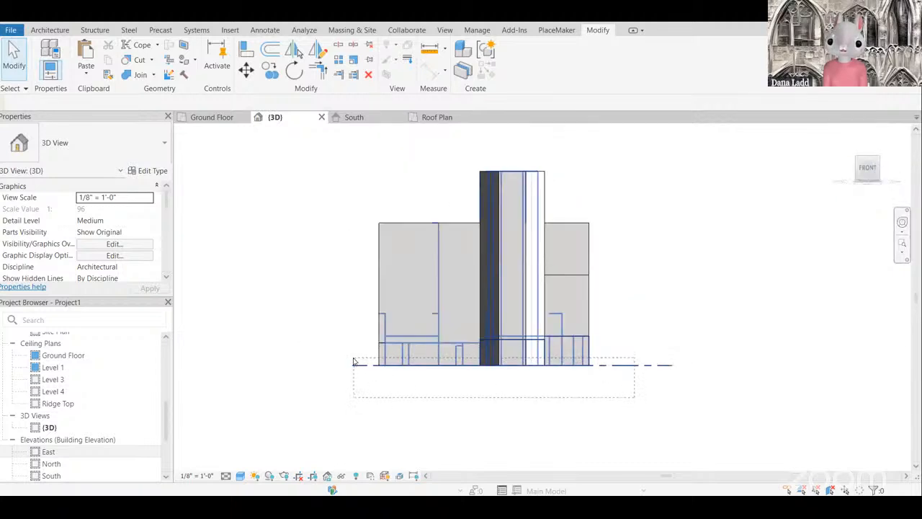
pyautogui.moveTo(353, 361); pyautogui.dragTo(353, 361)
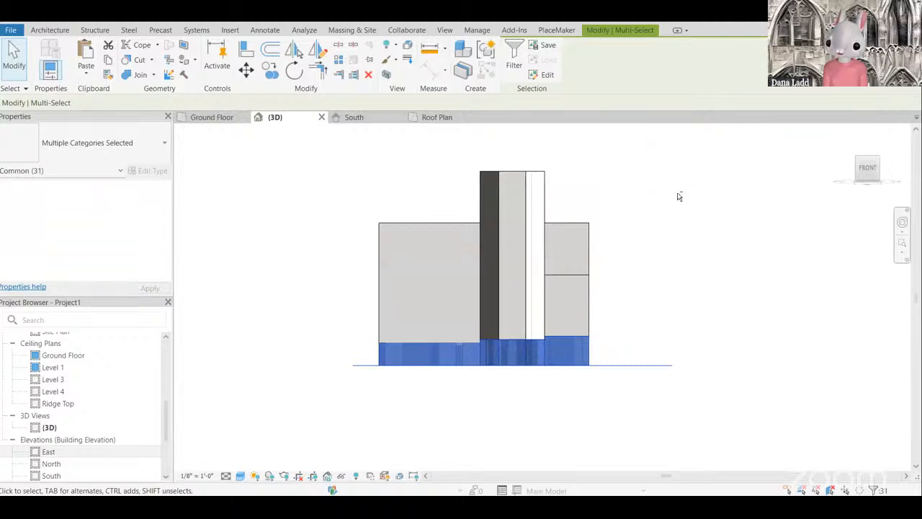
pyautogui.moveTo(696, 161); pyautogui.dragTo(324, 319)
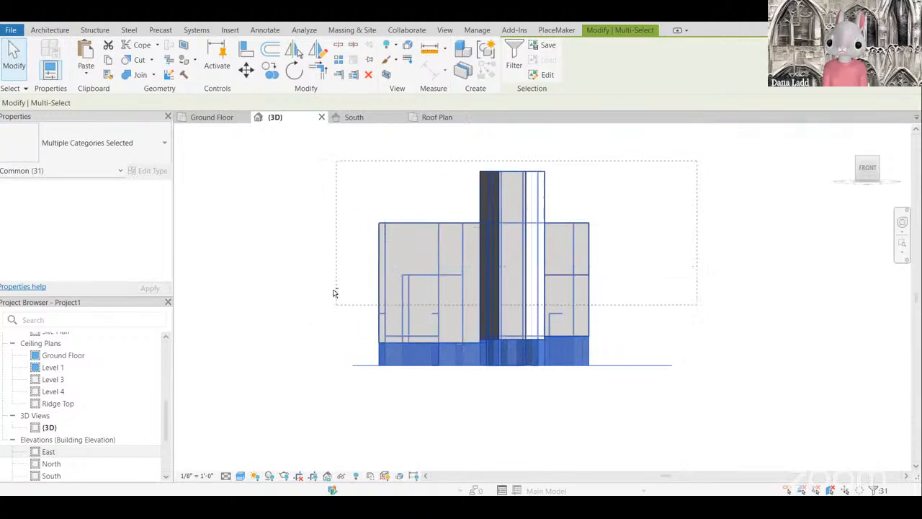
pyautogui.moveTo(328, 321); pyautogui.dragTo(327, 321)
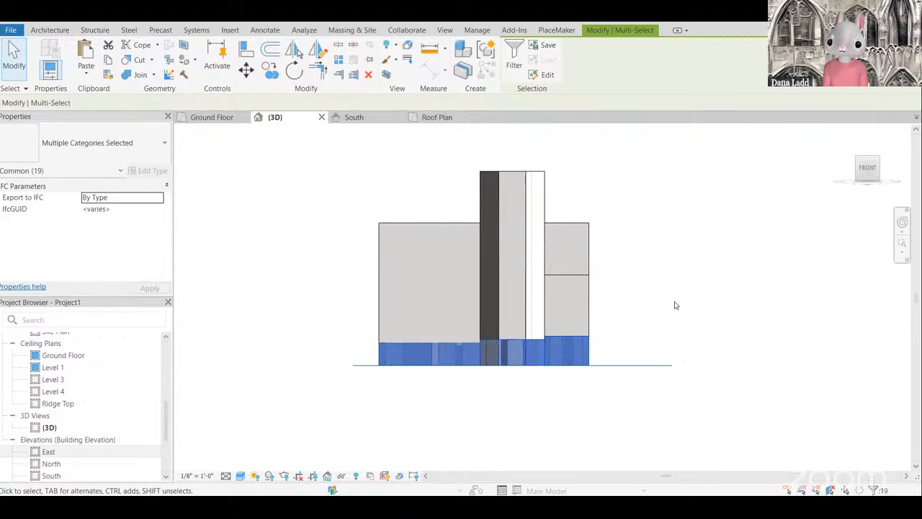
pyautogui.click(513, 58)
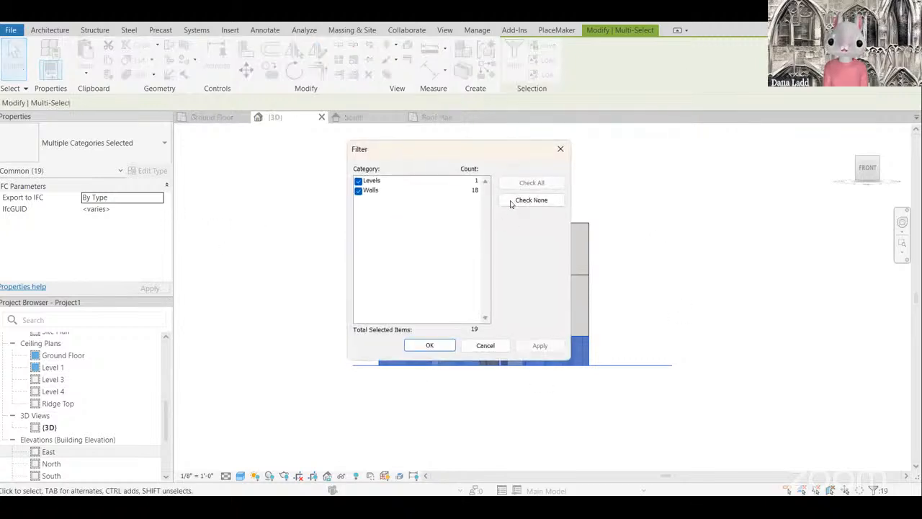
pyautogui.click(531, 201)
pyautogui.click(359, 190)
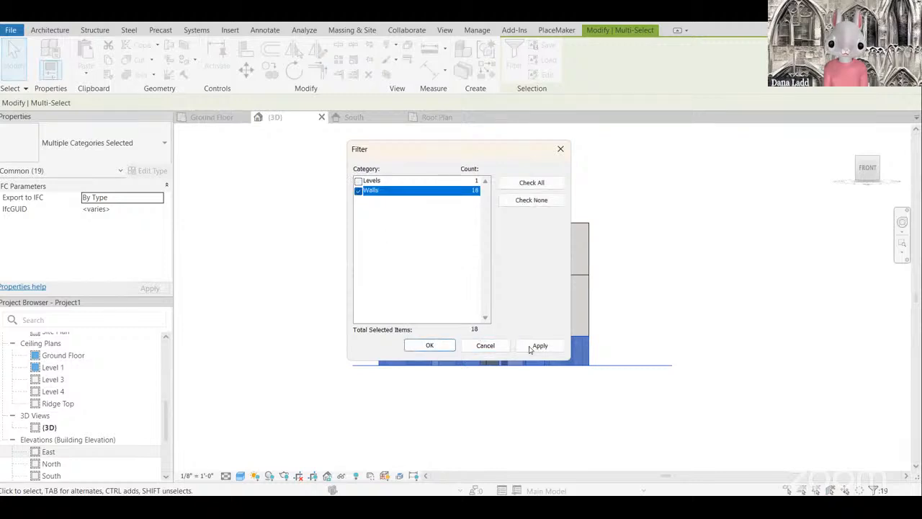
pyautogui.press('Return')
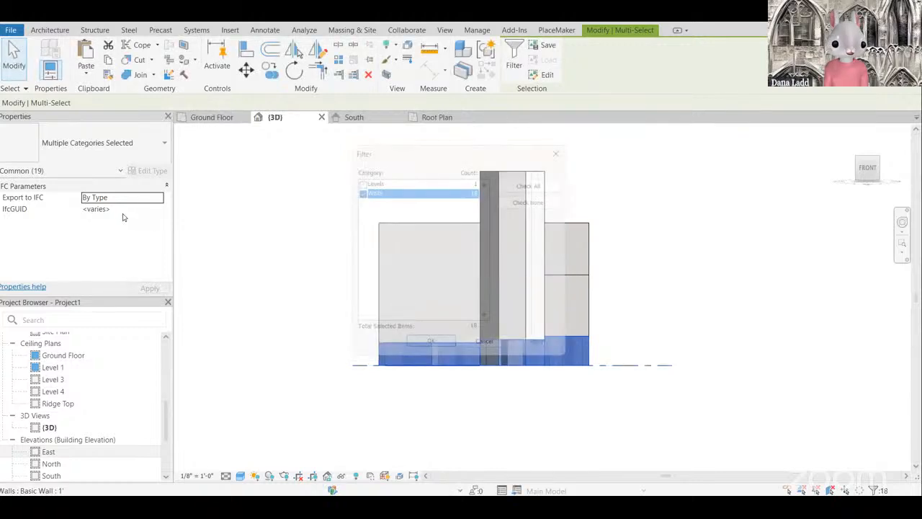
# Step: Set the top constraint of the selected lower wall pieces to Up to level: Level 2
pyautogui.scroll(-1, 27, 252)
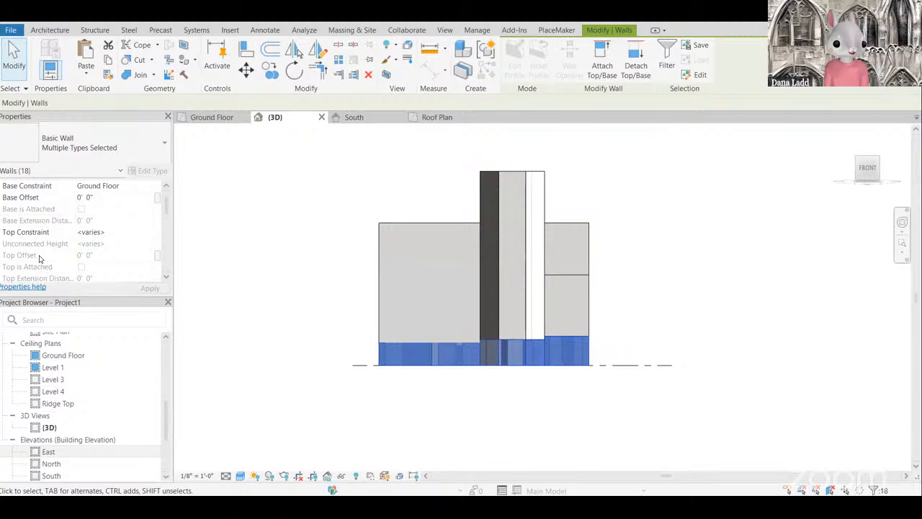
pyautogui.scroll(1, 40, 259)
pyautogui.click(147, 258)
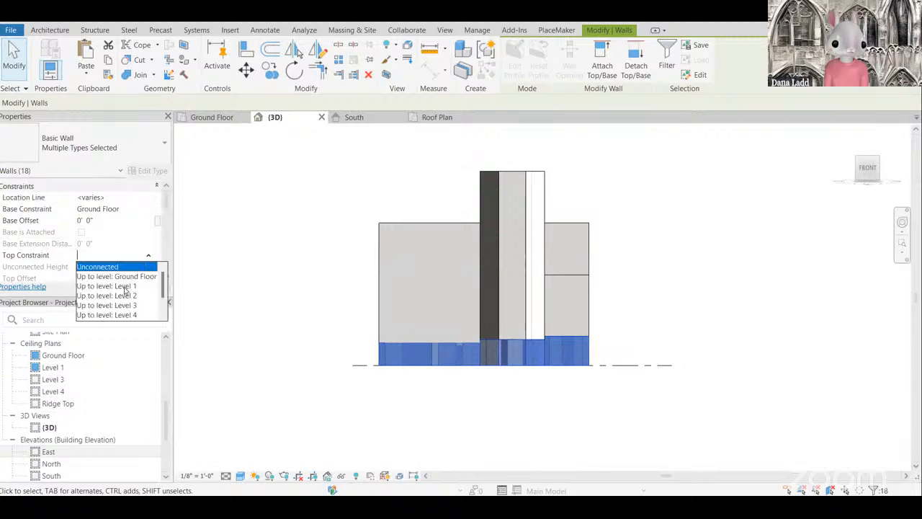
pyautogui.click(106, 295)
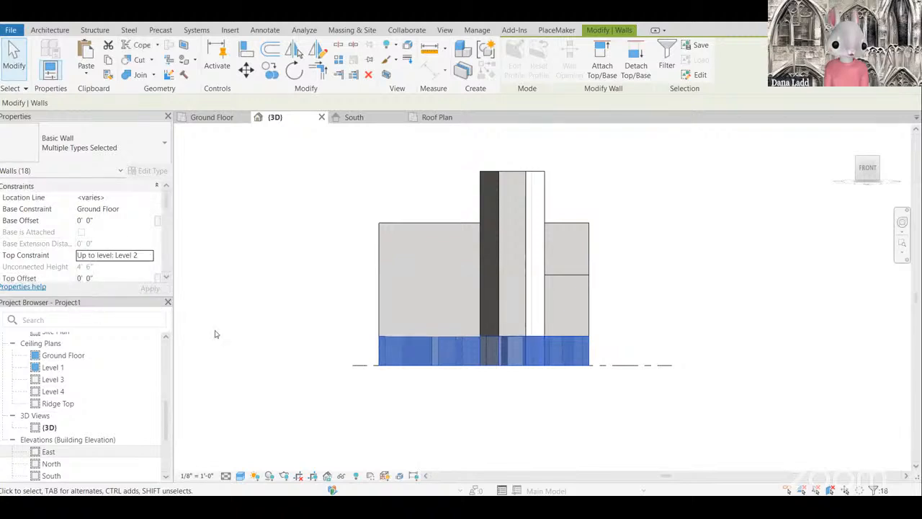
pyautogui.click(280, 333)
# Step: Reselect all lower wall pieces from the right side, leaving out the upper walls and filtering out the level
pyautogui.keyDown('shift'); pyautogui.moveTo(591, 346); pyautogui.dragTo(375, 378, button='middle'); pyautogui.keyUp('shift')
pyautogui.scroll(1, 541, 354)
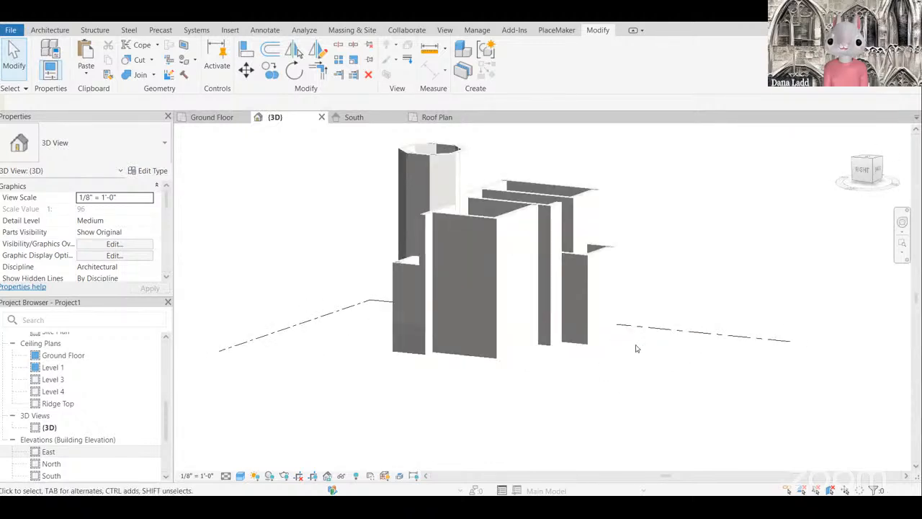
pyautogui.keyDown('shift'); pyautogui.moveTo(737, 312); pyautogui.dragTo(559, 333, button='middle'); pyautogui.keyUp('shift')
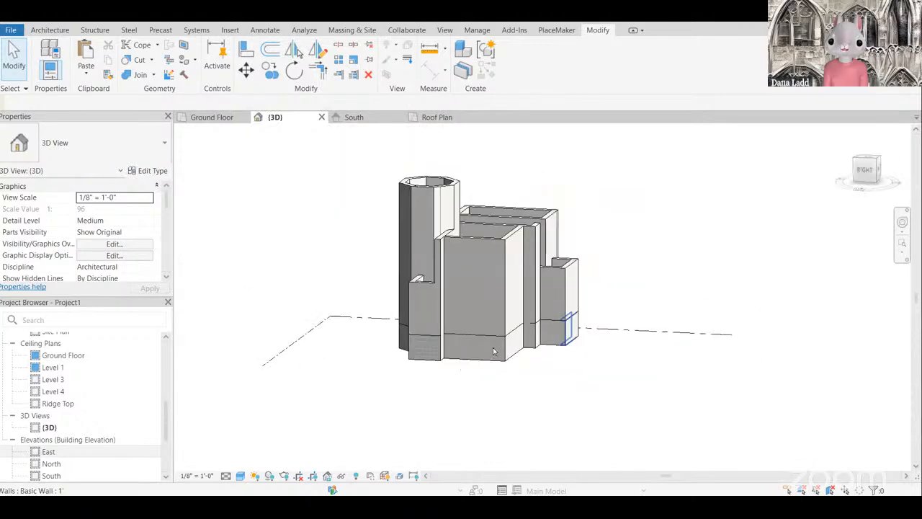
pyautogui.click(865, 178)
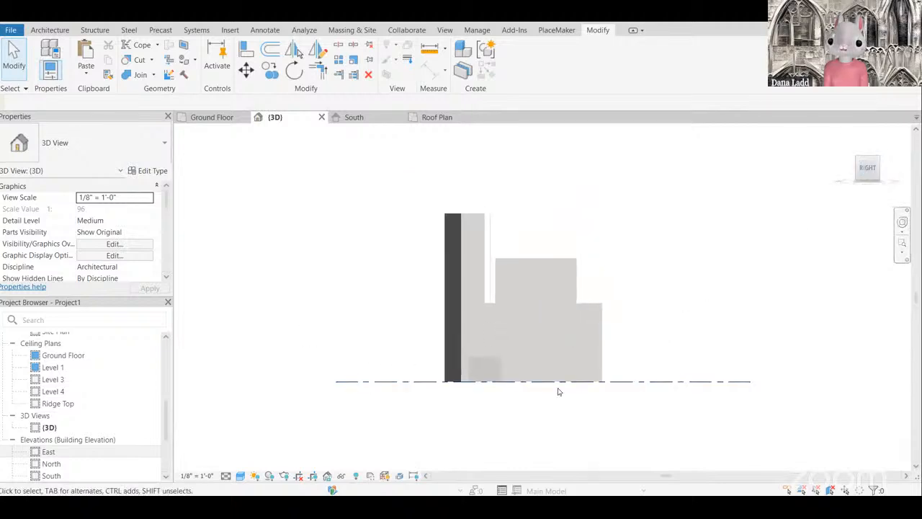
pyautogui.moveTo(617, 390); pyautogui.dragTo(352, 346)
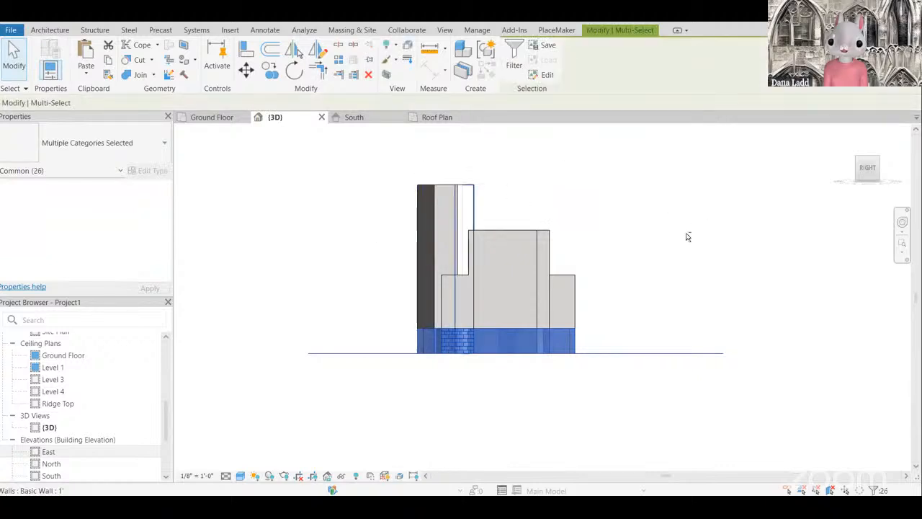
pyautogui.scroll(2, 665, 297)
pyautogui.moveTo(715, 164); pyautogui.dragTo(285, 317)
pyautogui.keyDown('shift'); pyautogui.moveTo(353, 323); pyautogui.dragTo(353, 324); pyautogui.keyUp('shift')
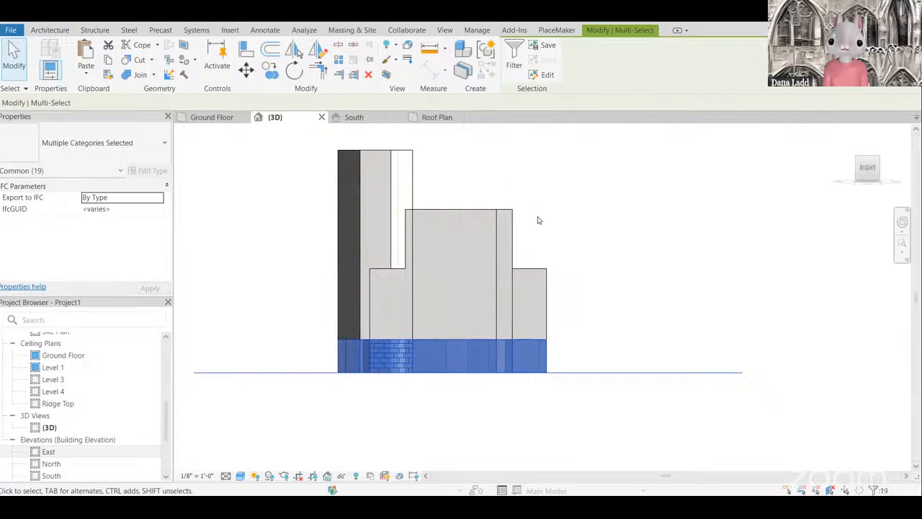
pyautogui.click(514, 54)
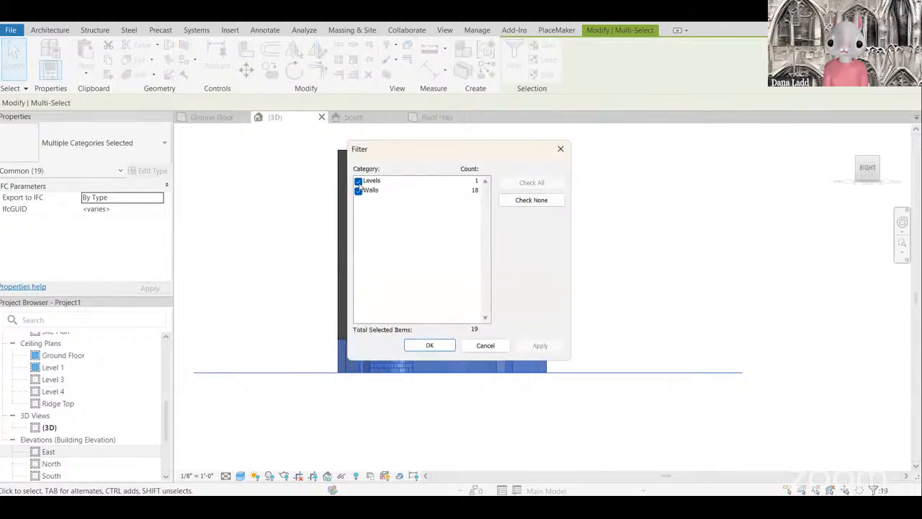
pyautogui.click(358, 181)
pyautogui.click(429, 345)
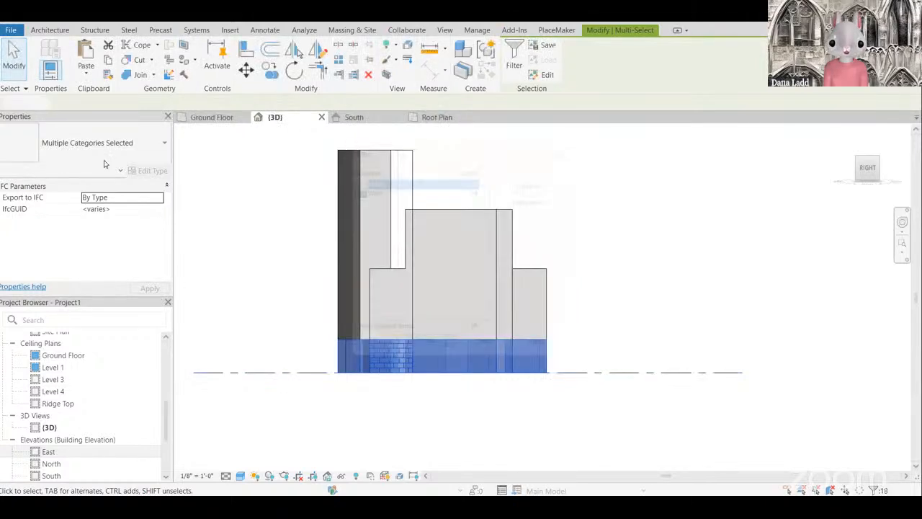
# Step: Change the selected lower wall pieces to the 1' Stone wall type and check the stone base around the building
pyautogui.click(93, 142)
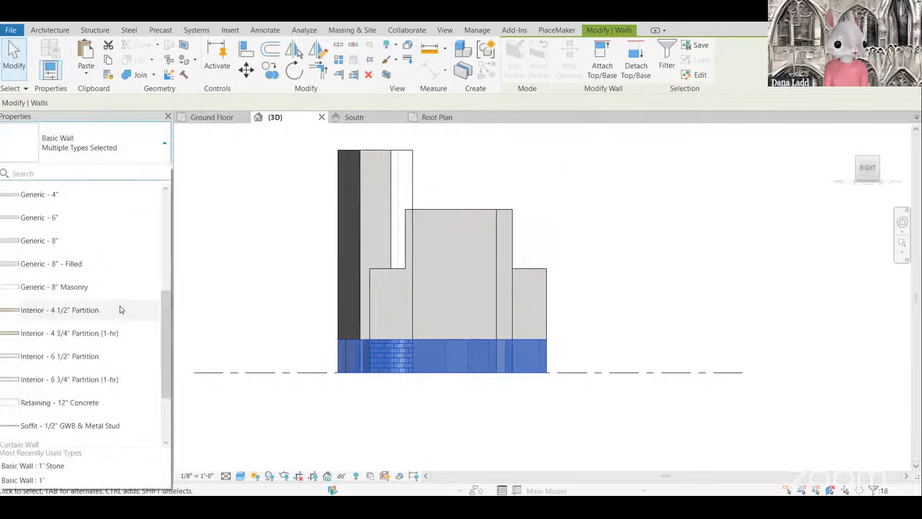
pyautogui.scroll(3, 121, 309)
pyautogui.click(106, 223)
pyautogui.click(647, 262)
pyautogui.scroll(-2, 487, 267)
pyautogui.keyDown('shift'); pyautogui.moveTo(528, 312); pyautogui.dragTo(484, 407, button='middle'); pyautogui.keyUp('shift')
pyautogui.keyDown('shift'); pyautogui.moveTo(524, 385); pyautogui.dragTo(479, 307, button='middle'); pyautogui.keyUp('shift')
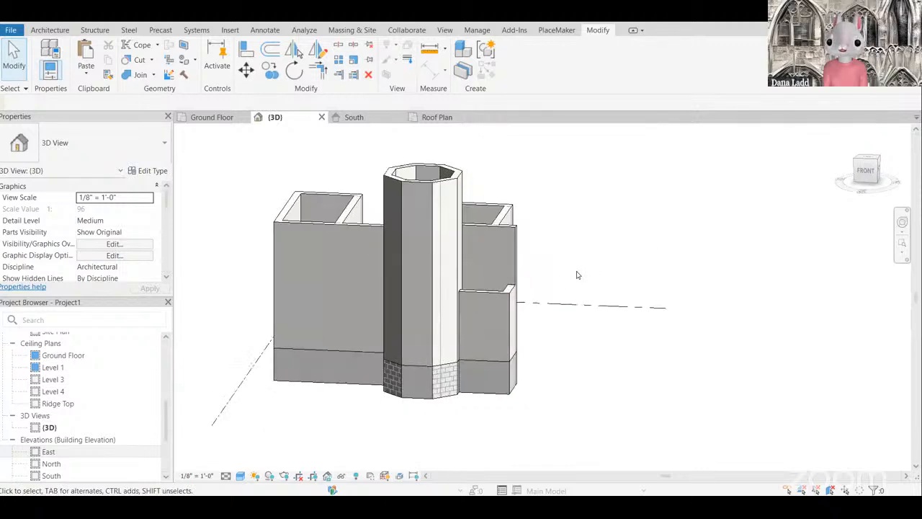
pyautogui.keyDown('shift'); pyautogui.moveTo(578, 232); pyautogui.dragTo(536, 334, button='middle'); pyautogui.keyUp('shift')
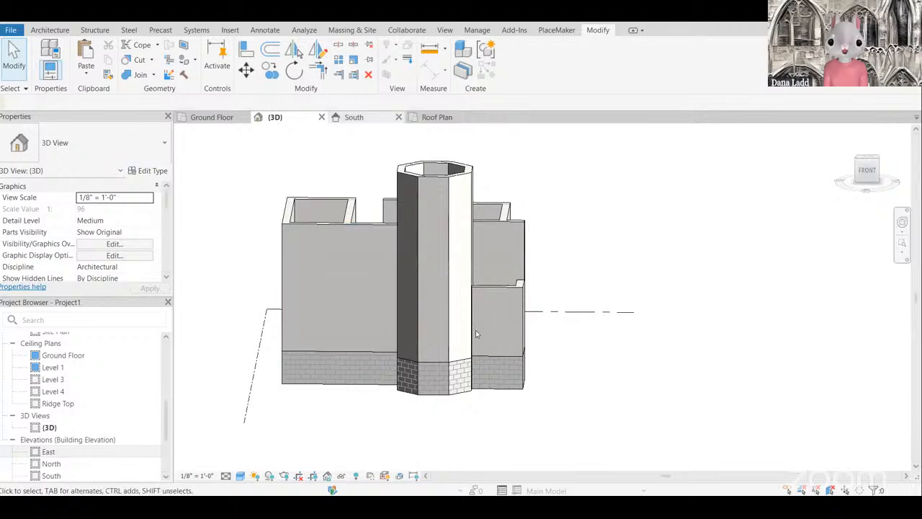
# Step: Examine the villa's reference drawing in the South elevation and the reference images in the Ground Floor plan
pyautogui.scroll(3, 424, 284)
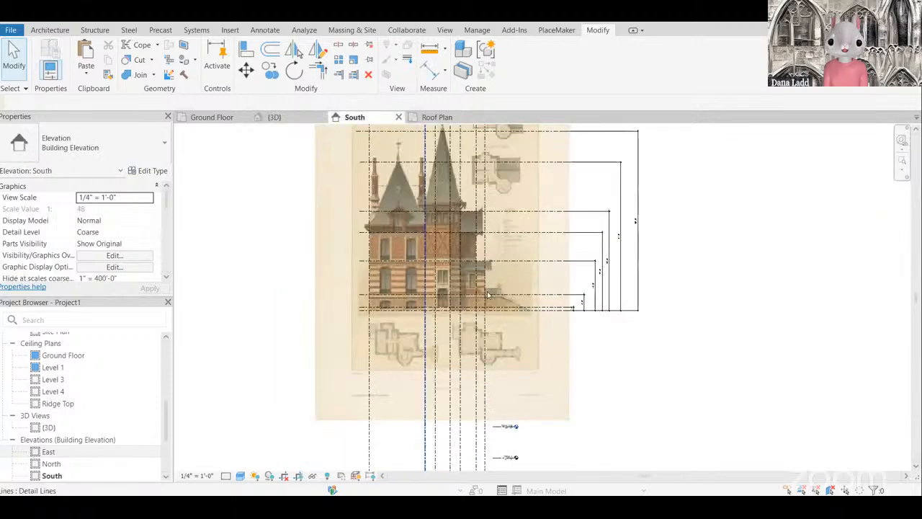
pyautogui.scroll(-2, 392, 295)
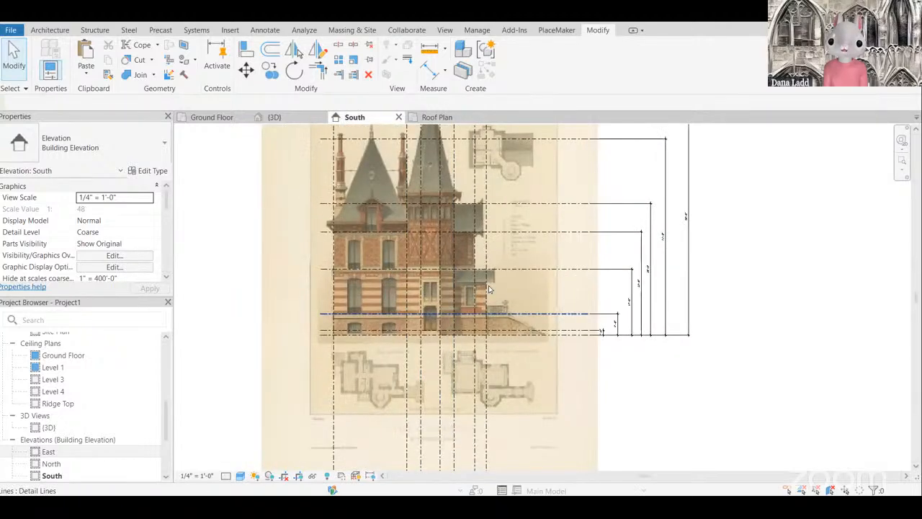
pyautogui.scroll(2, 402, 312)
pyautogui.scroll(-5, 382, 311)
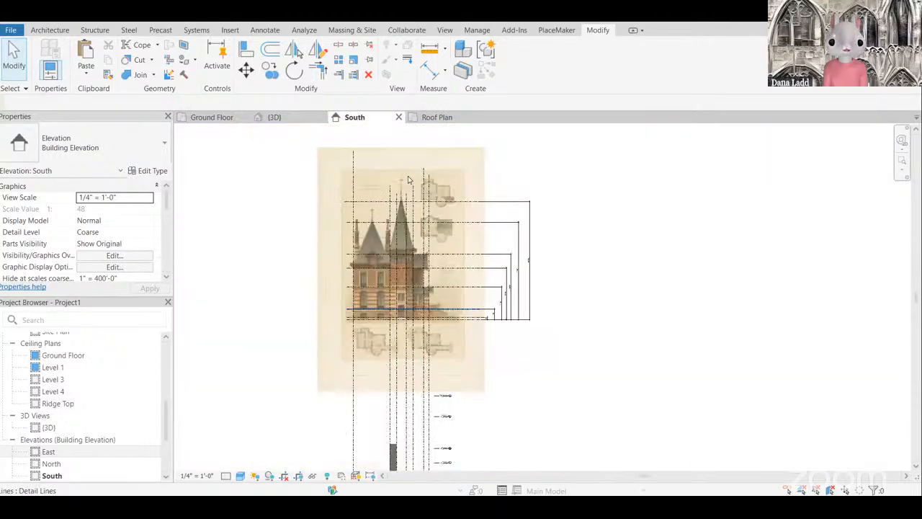
pyautogui.scroll(-3, 440, 254)
pyautogui.click(212, 117)
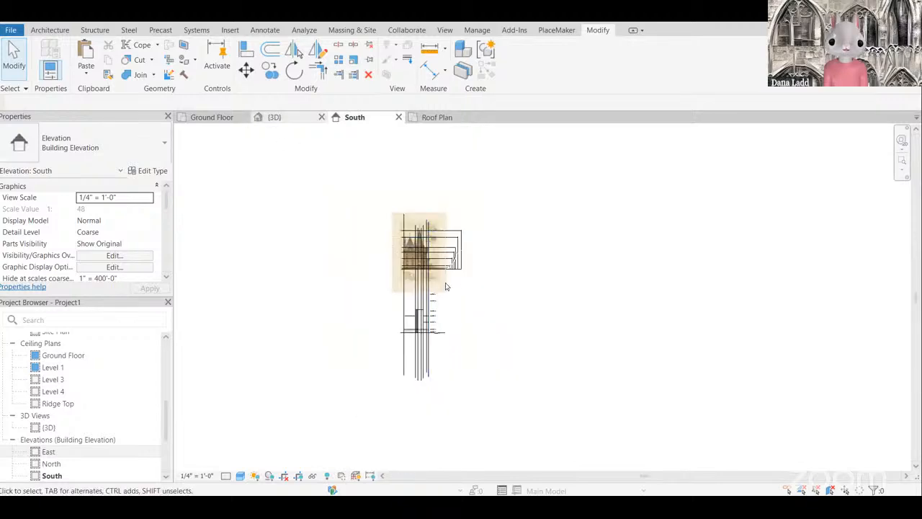
pyautogui.scroll(-3, 463, 271)
pyautogui.scroll(5, 534, 377)
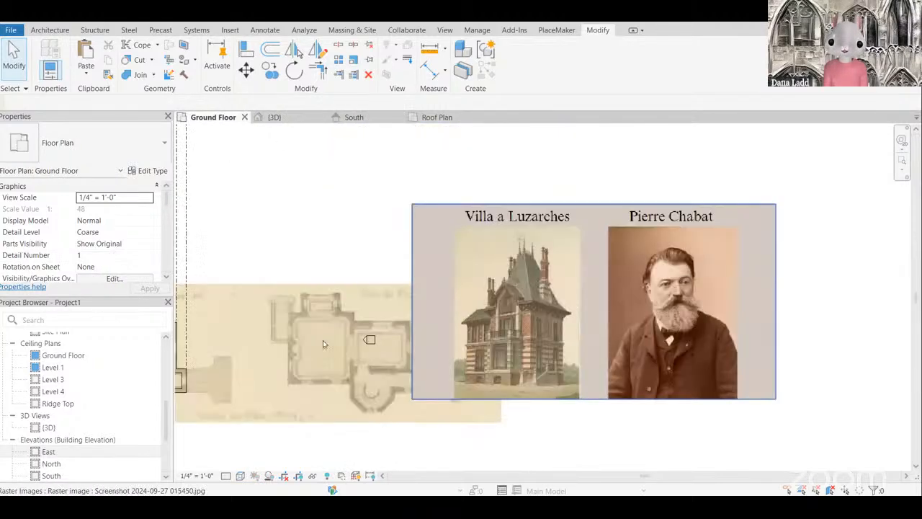
# Step: Examine the Villa a Luzarches reference image in the Ground Floor plan, comparing the stone base, the banded brick floor and the storey above
pyautogui.scroll(3, 455, 359)
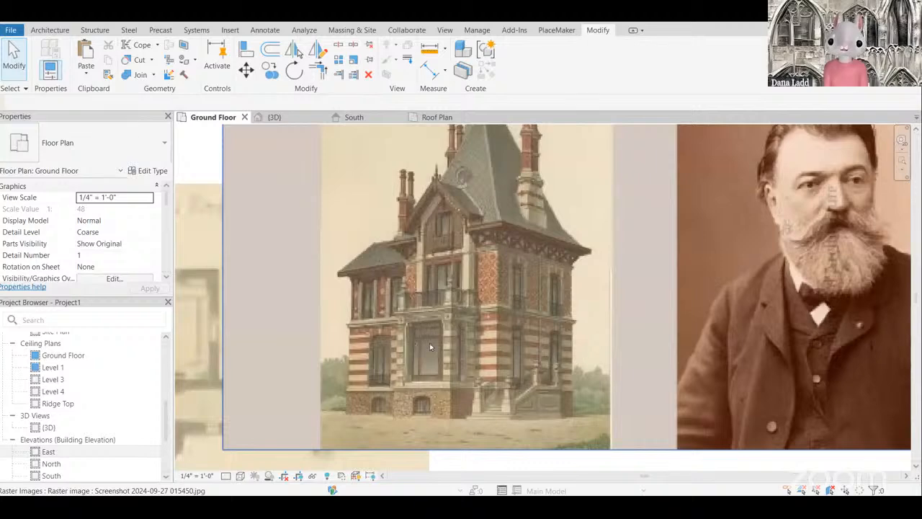
pyautogui.scroll(-3, 451, 367)
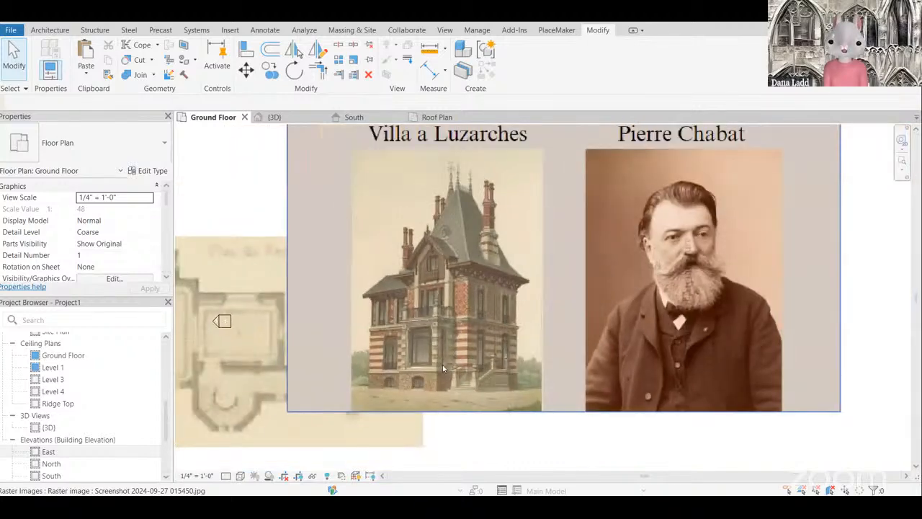
pyautogui.scroll(2, 444, 365)
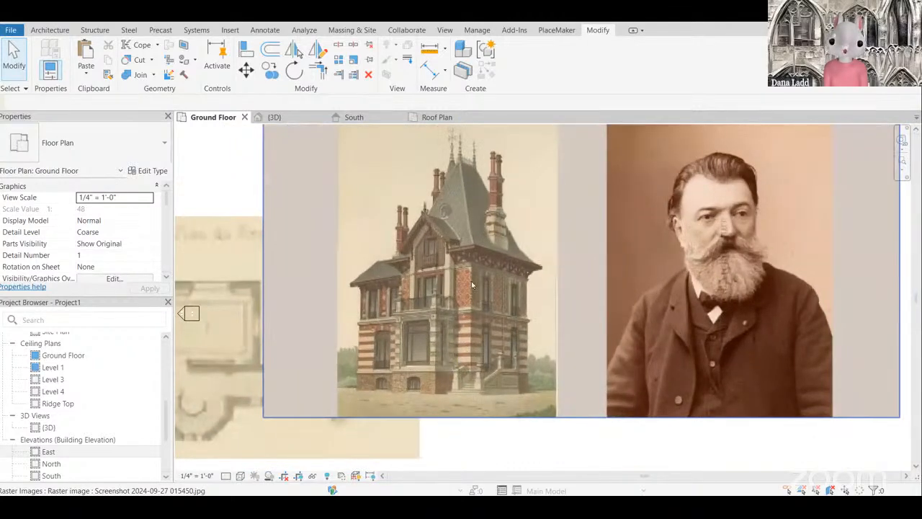
pyautogui.scroll(2, 495, 281)
pyautogui.scroll(2, 473, 324)
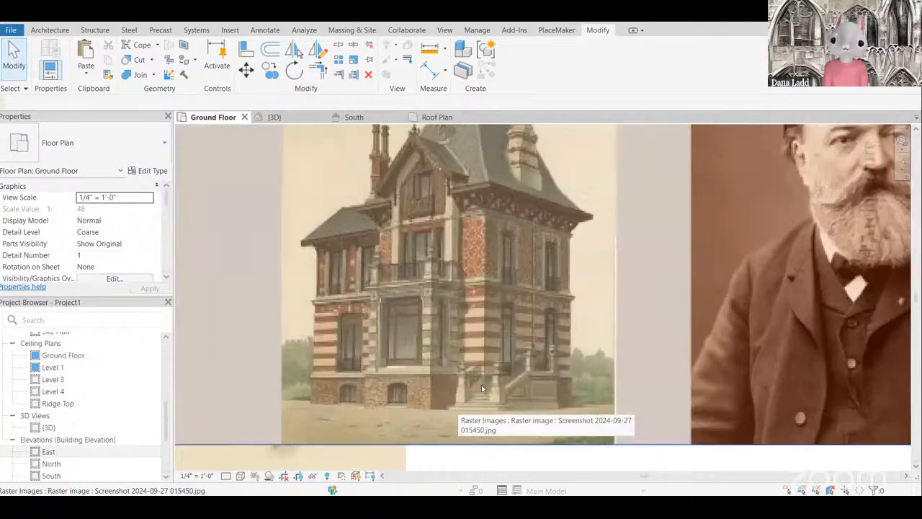
pyautogui.scroll(-1, 484, 381)
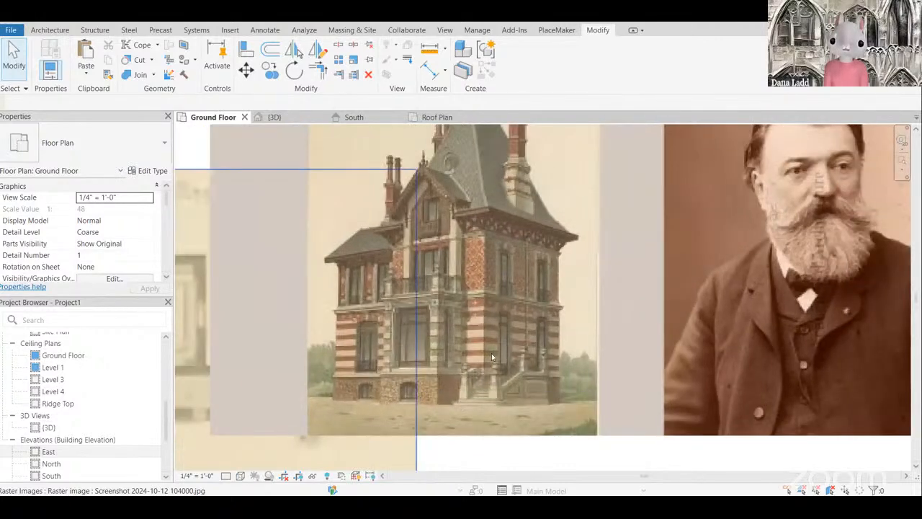
pyautogui.scroll(2, 494, 357)
pyautogui.scroll(-2, 552, 316)
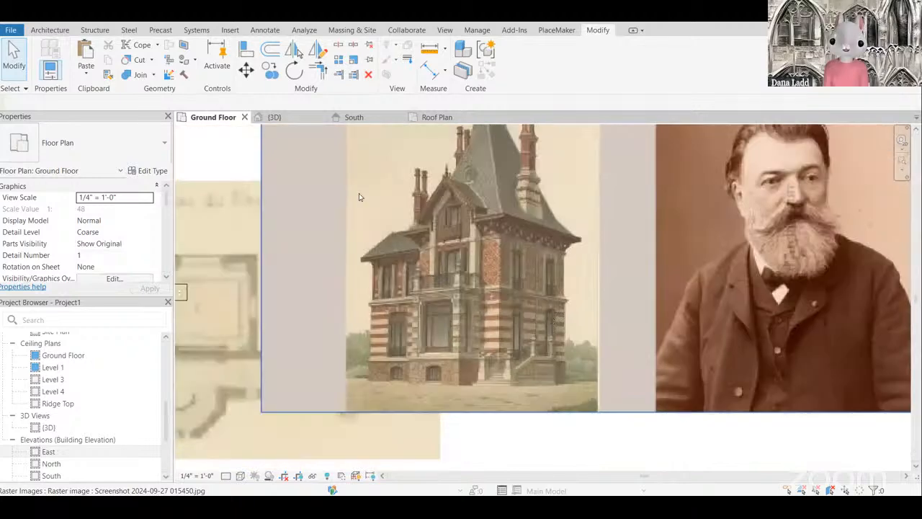
pyautogui.scroll(-3, 356, 196)
# Step: In the front-facing 3D view, split the octagonal tower's 1' wall horizontally level with the top of the low wing
pyautogui.click(274, 116)
pyautogui.keyDown('shift'); pyautogui.moveTo(449, 300); pyautogui.dragTo(642, 234, button='middle'); pyautogui.keyUp('shift')
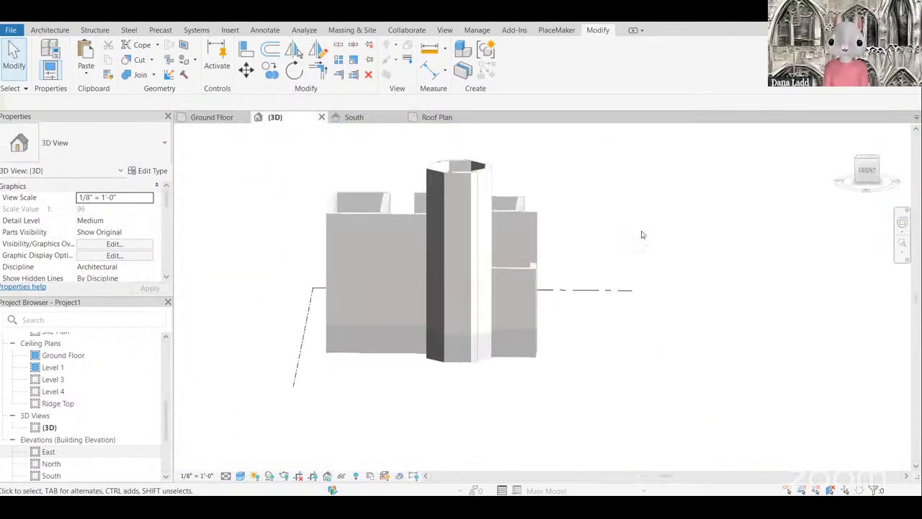
pyautogui.click(868, 171)
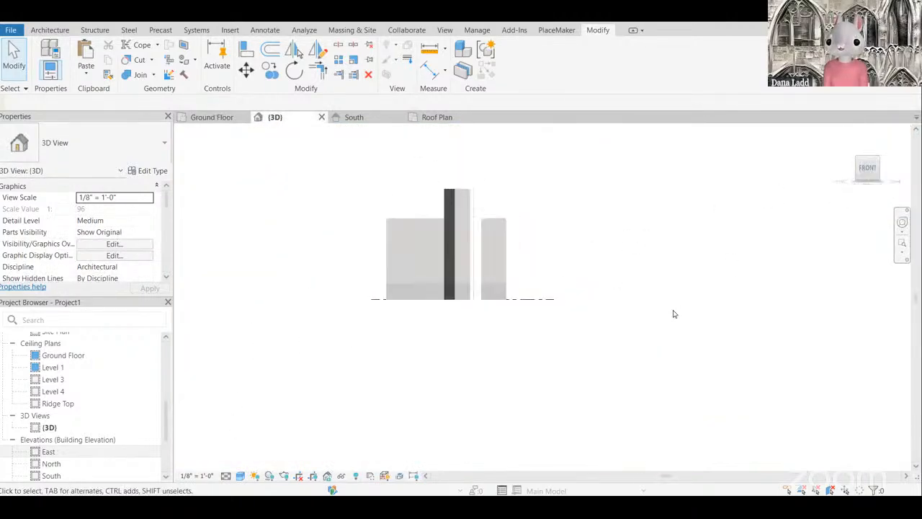
pyautogui.scroll(2, 681, 355)
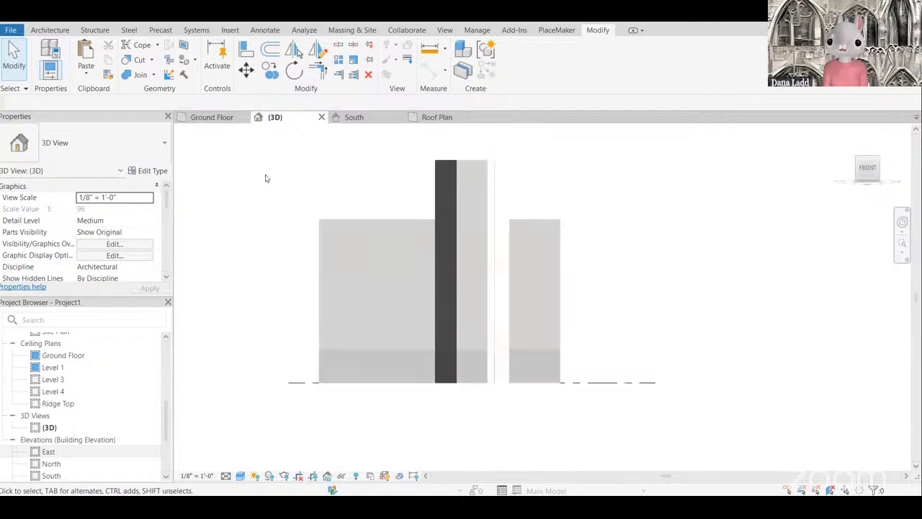
pyautogui.click(51, 30)
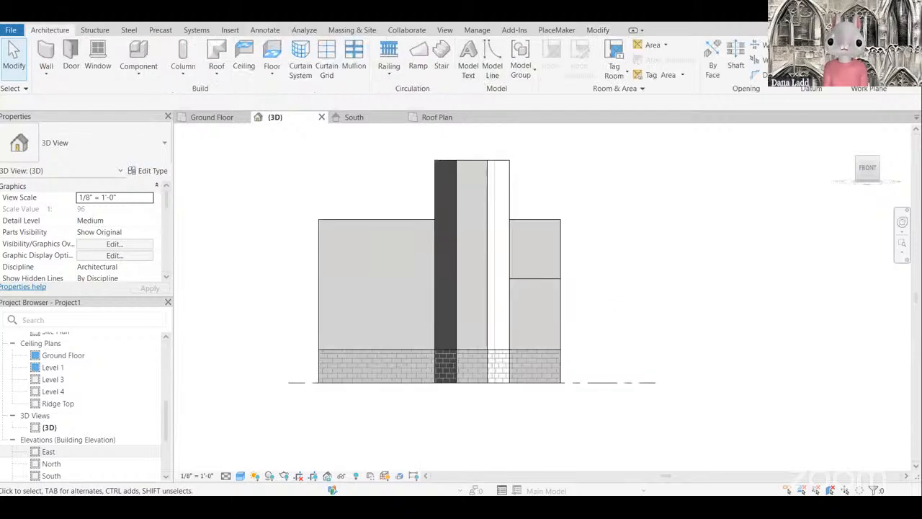
pyautogui.click(598, 33)
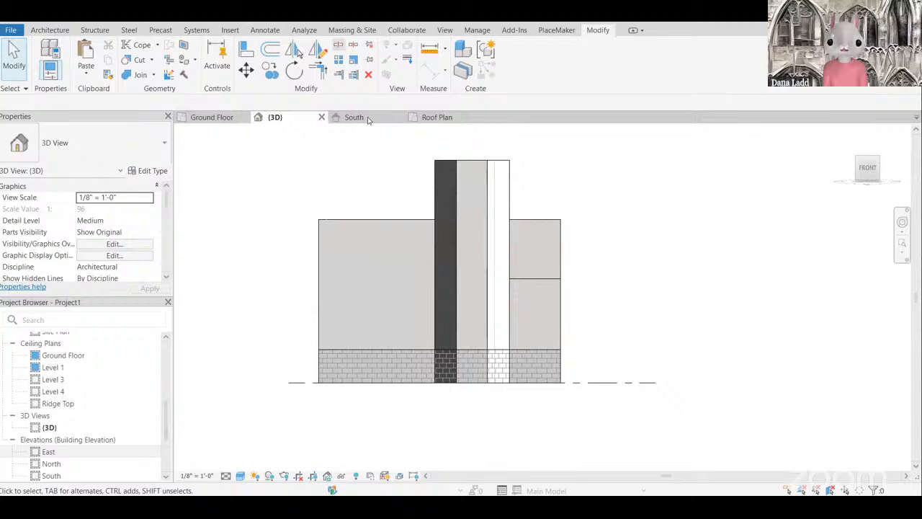
pyautogui.press('s')
pyautogui.press('l')
pyautogui.click(487, 279)
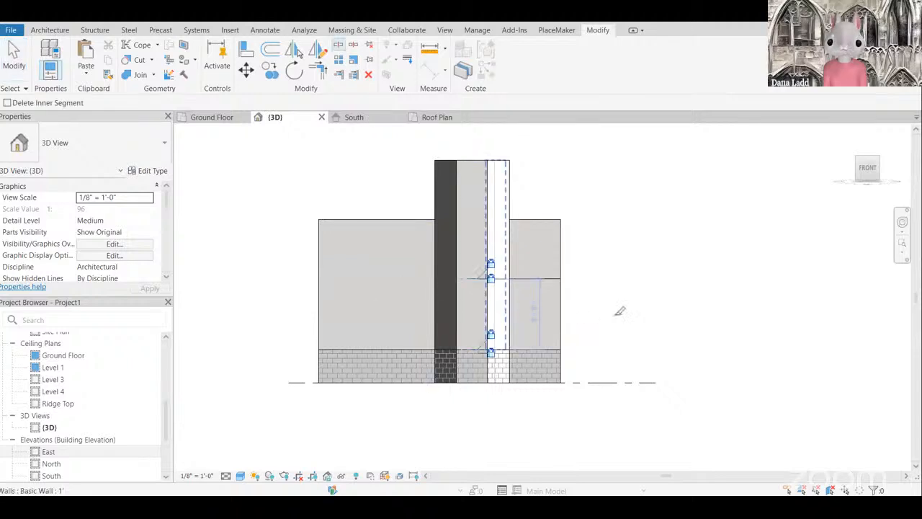
# Step: Split the exterior walls on the building's right side horizontally, level with the top of the low wing
pyautogui.keyDown('shift'); pyautogui.moveTo(556, 325); pyautogui.dragTo(533, 280, button='middle'); pyautogui.keyUp('shift')
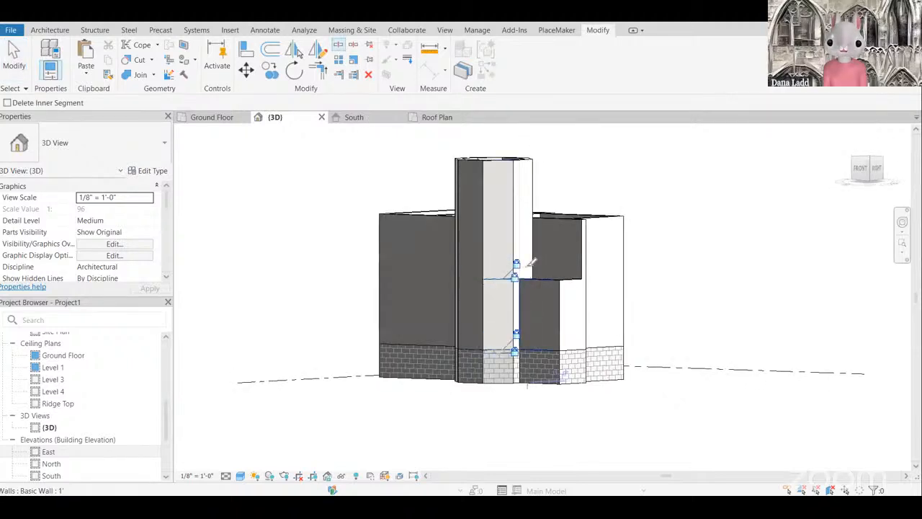
pyautogui.scroll(5, 533, 280)
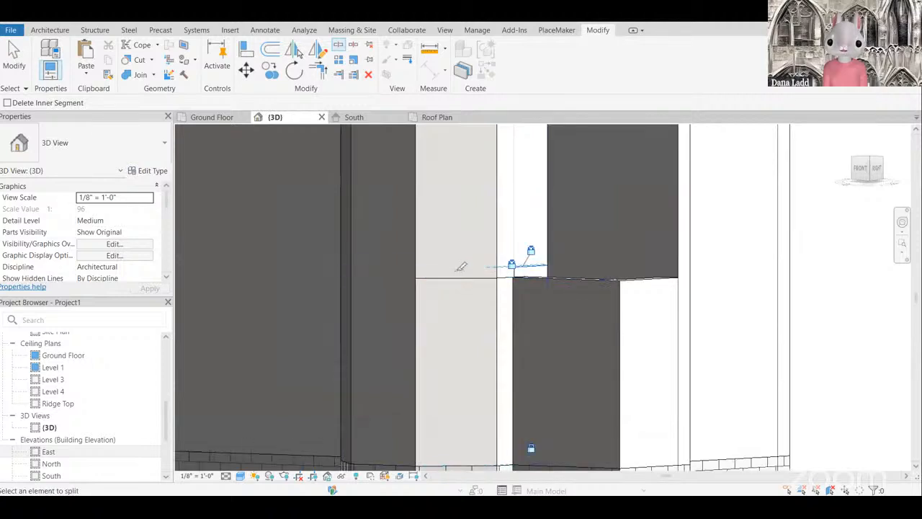
pyautogui.scroll(-3, 453, 268)
pyautogui.scroll(2, 624, 284)
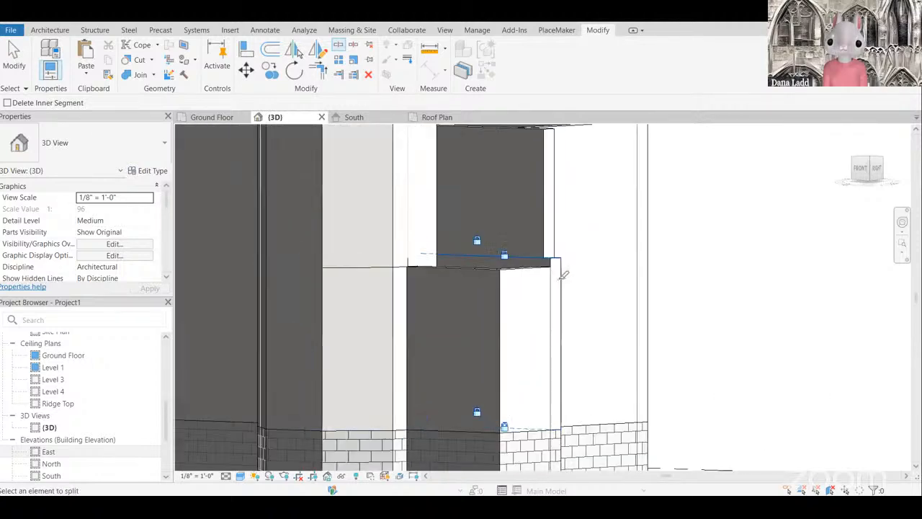
pyautogui.scroll(-3, 623, 263)
pyautogui.scroll(2, 626, 264)
pyautogui.keyDown('shift'); pyautogui.moveTo(607, 297); pyautogui.dragTo(418, 255, button='middle'); pyautogui.keyUp('shift')
pyautogui.click(418, 259)
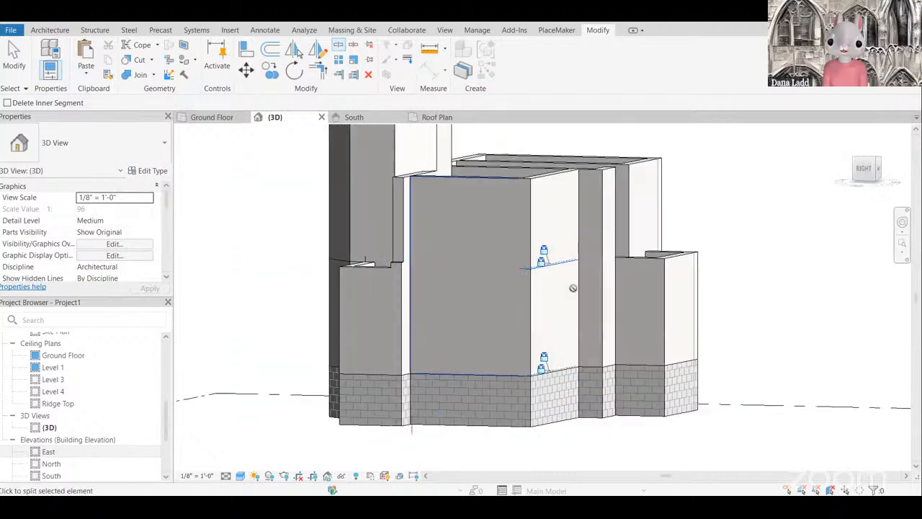
pyautogui.click(717, 481)
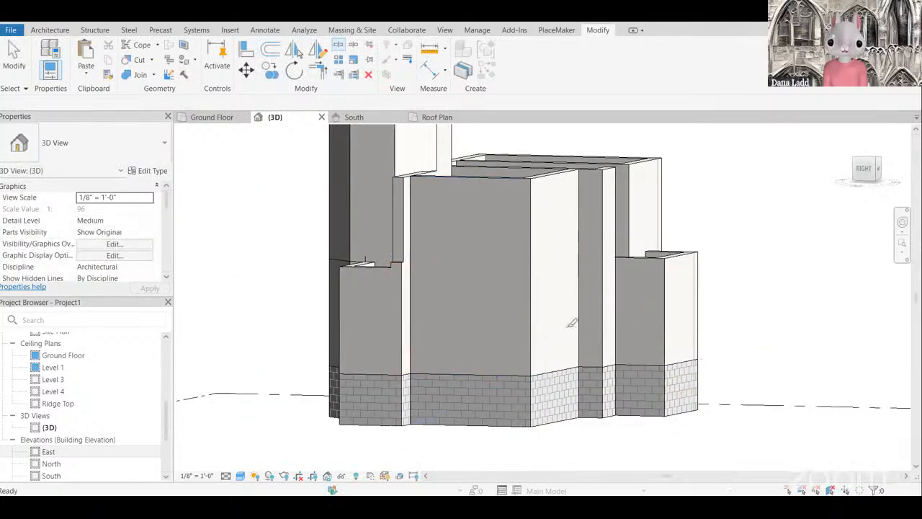
# Step: Split the walls on the building's rear and left sides horizontally, 10' above the stone base
pyautogui.scroll(-2, 454, 281)
pyautogui.scroll(2, 702, 295)
pyautogui.keyDown('shift'); pyautogui.moveTo(540, 273); pyautogui.dragTo(434, 280, button='middle'); pyautogui.keyUp('shift')
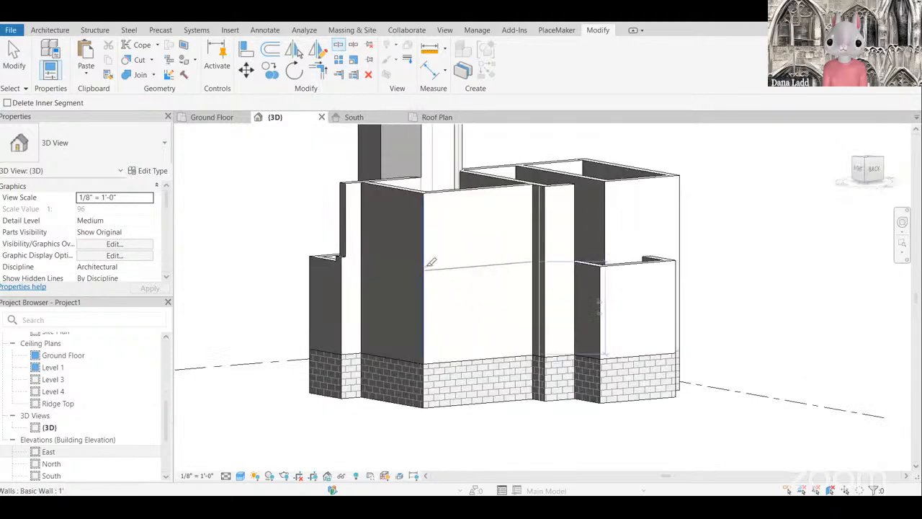
pyautogui.click(426, 266)
pyautogui.click(550, 255)
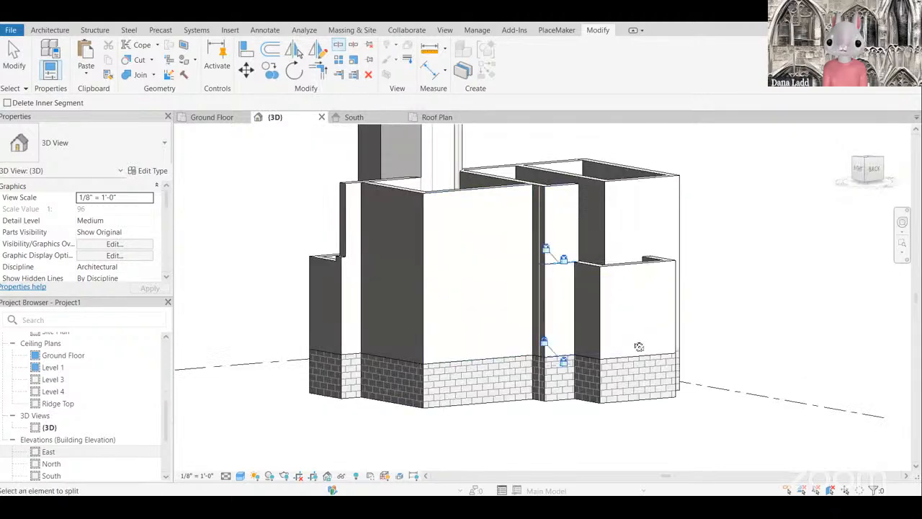
pyautogui.keyDown('shift'); pyautogui.moveTo(551, 254); pyautogui.dragTo(628, 292, button='middle'); pyautogui.keyUp('shift')
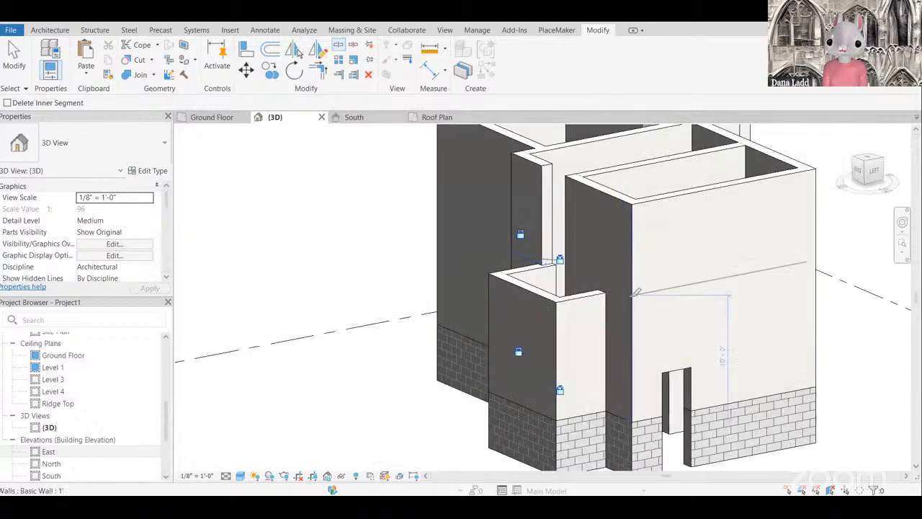
pyautogui.click(637, 293)
# Step: Split the tower's remaining front facets horizontally at the split height of the adjoining front wall, and end the Split command
pyautogui.keyDown('shift'); pyautogui.moveTo(836, 310); pyautogui.dragTo(621, 275, button='middle'); pyautogui.keyUp('shift')
pyautogui.scroll(3, 620, 275)
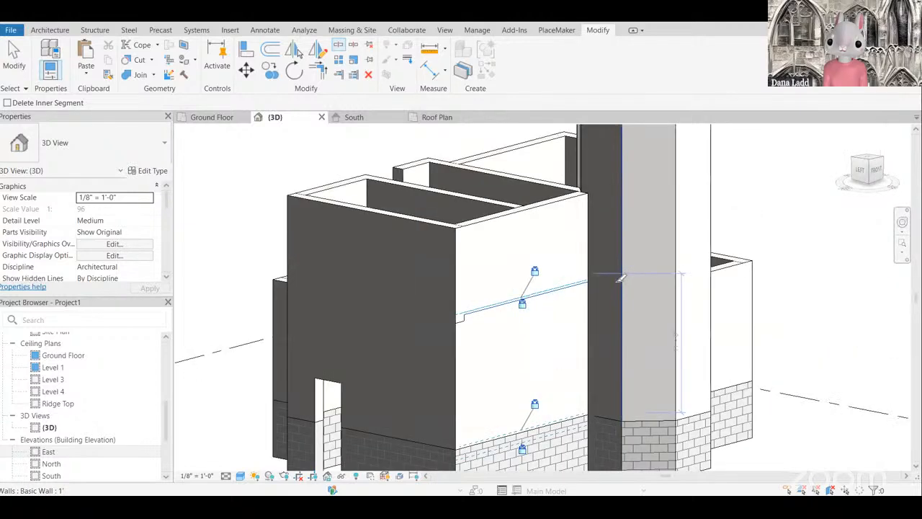
pyautogui.click(669, 272)
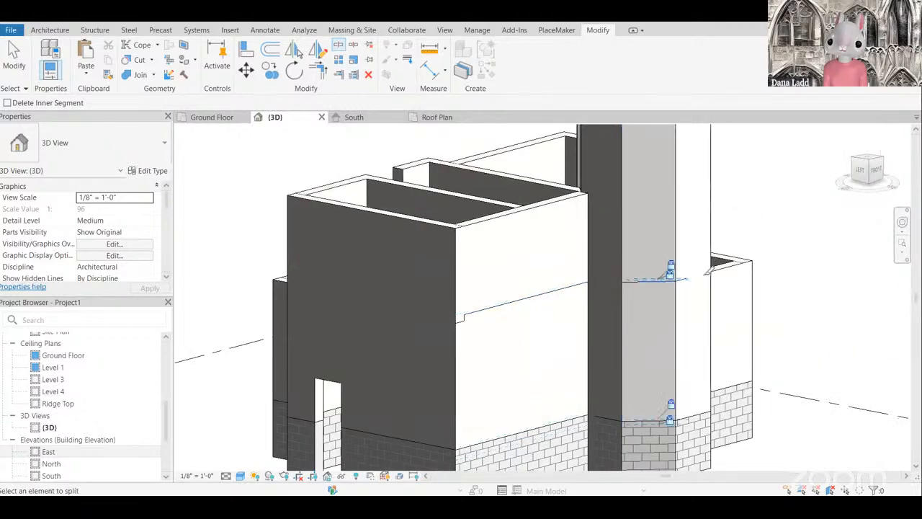
pyautogui.click(693, 281)
pyautogui.keyDown('shift'); pyautogui.moveTo(707, 324); pyautogui.dragTo(647, 321, button='middle'); pyautogui.keyUp('shift')
pyautogui.scroll(-3, 694, 315)
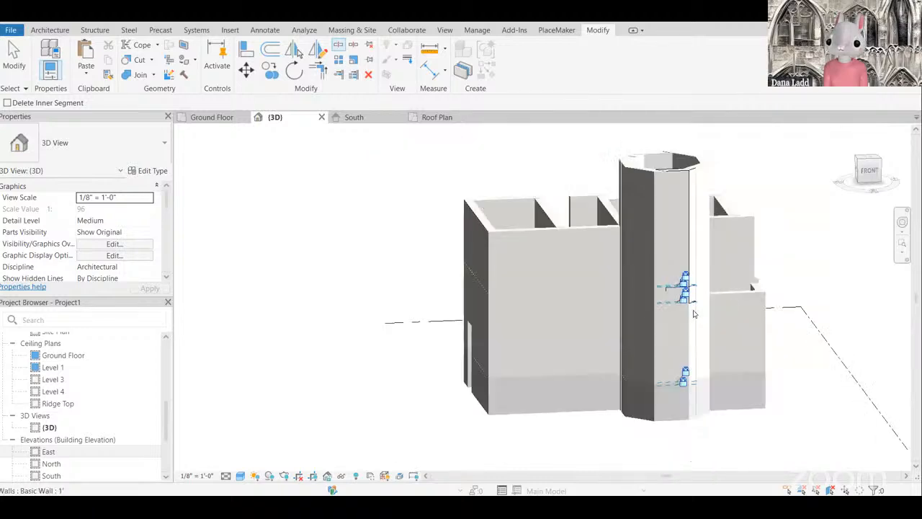
pyautogui.scroll(2, 689, 313)
pyautogui.press('Escape')
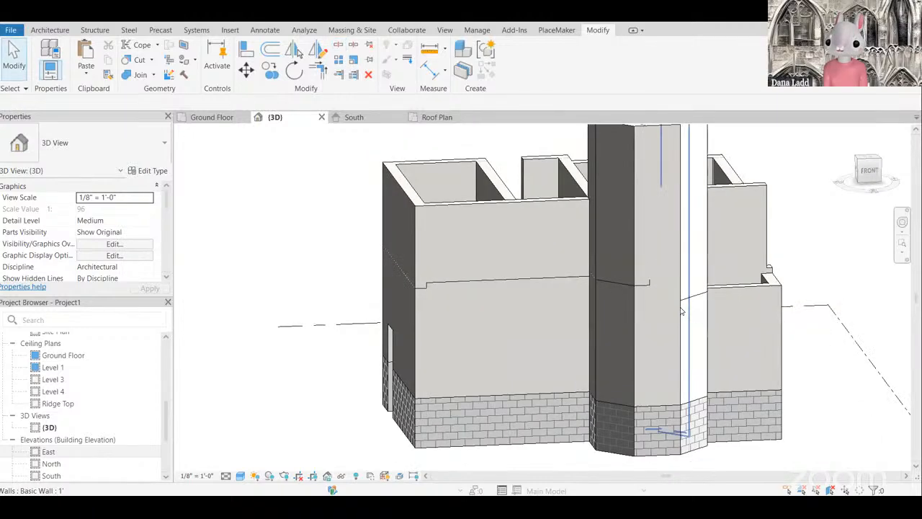
# Step: Select the three unsplit full-height 1' walls: the right-side wall, the parallel wall inside it, and the rear wall above the low block
pyautogui.moveTo(615, 278); pyautogui.dragTo(636, 270, button='middle')
pyautogui.scroll(1, 636, 269)
pyautogui.scroll(-1, 642, 272)
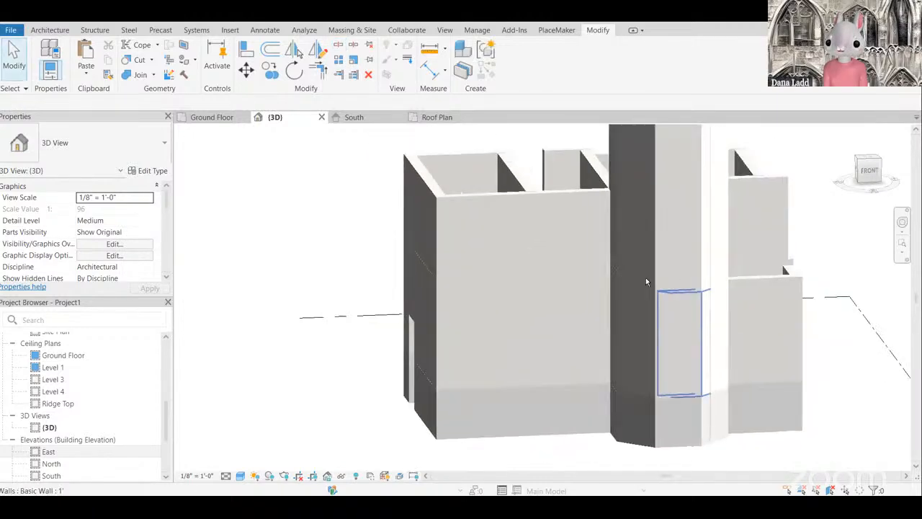
pyautogui.scroll(-2, 640, 310)
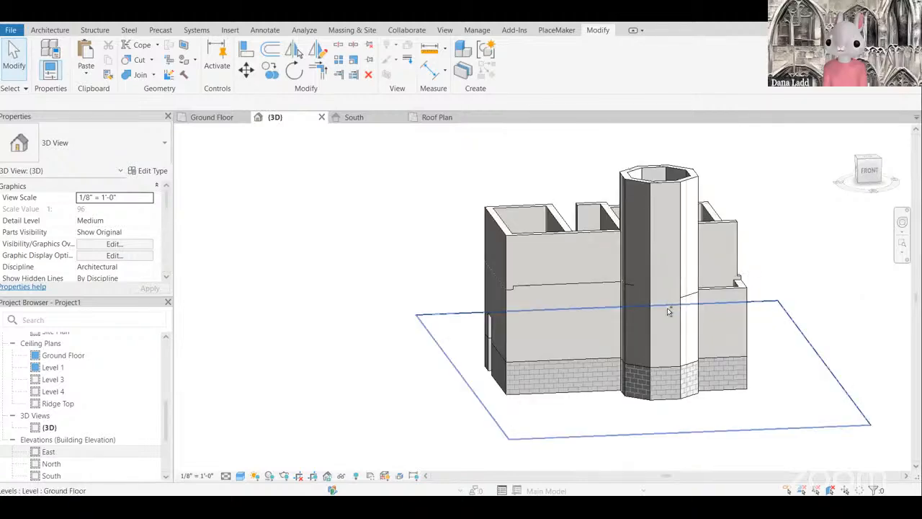
pyautogui.keyDown('shift'); pyautogui.moveTo(669, 311); pyautogui.dragTo(679, 268, button='middle'); pyautogui.keyUp('shift')
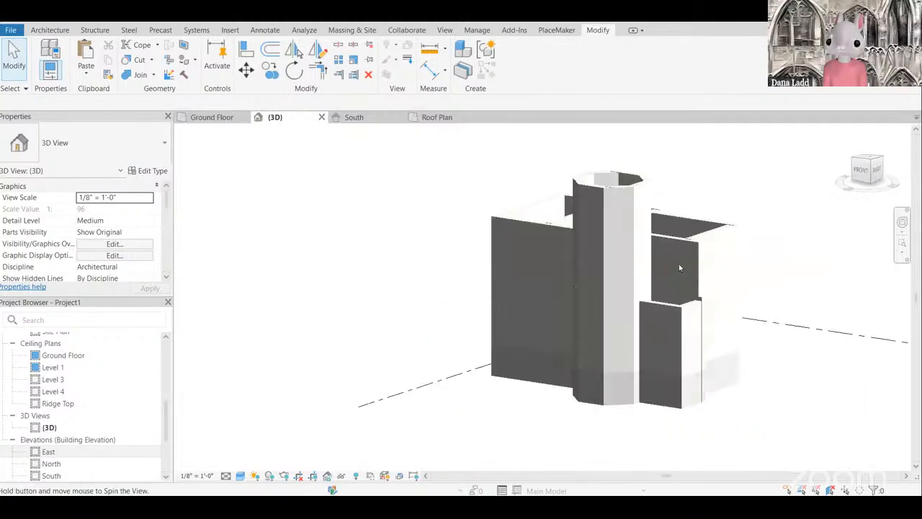
pyautogui.keyDown('shift'); pyautogui.moveTo(691, 351); pyautogui.dragTo(663, 303, button='middle'); pyautogui.keyUp('shift')
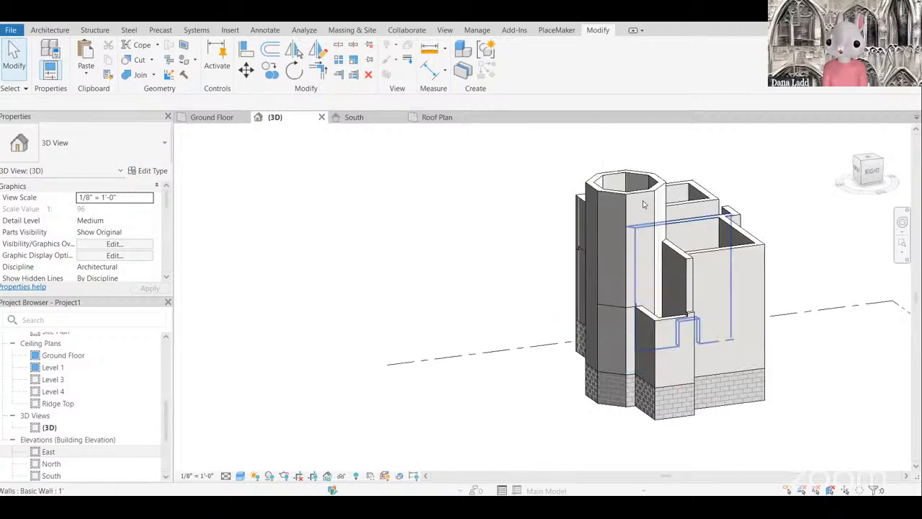
pyautogui.click(620, 324)
pyautogui.keyDown('shift'); pyautogui.moveTo(621, 324); pyautogui.dragTo(537, 224, button='middle'); pyautogui.keyUp('shift')
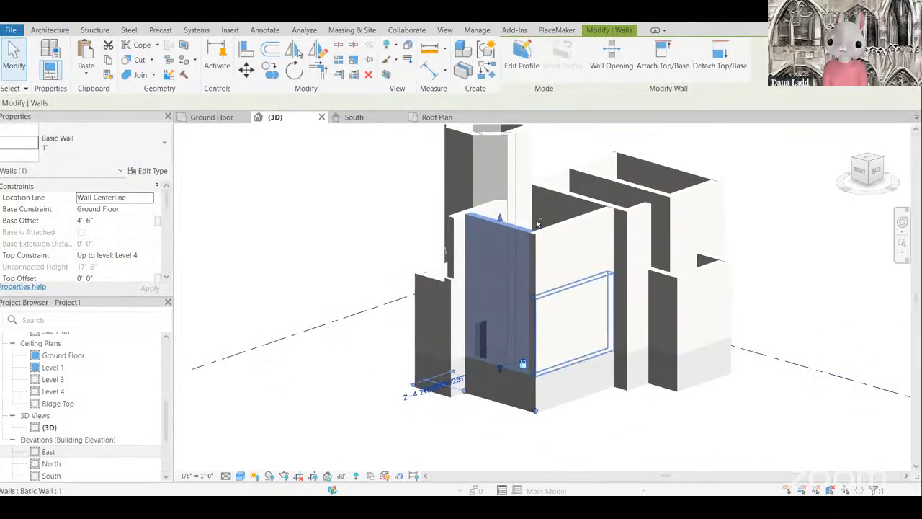
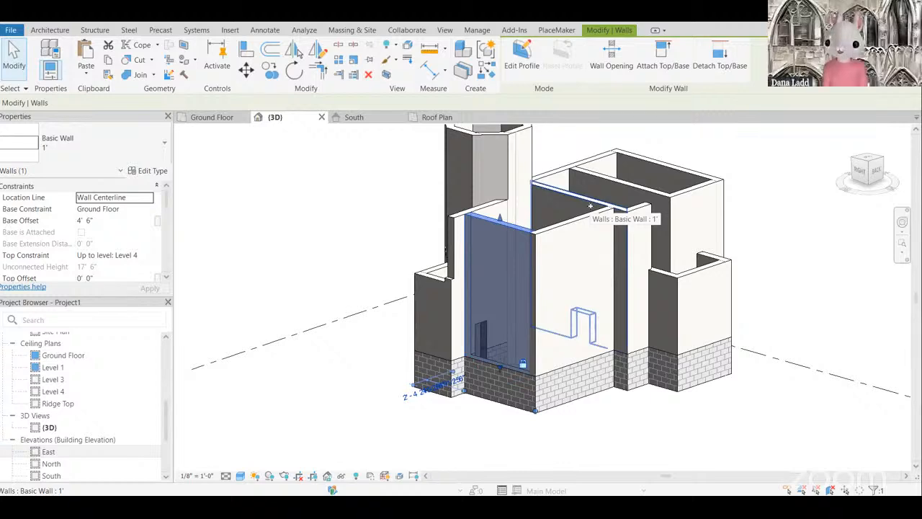
pyautogui.keyDown('ctrl'); pyautogui.click(590, 207); pyautogui.keyUp('ctrl')
pyautogui.keyDown('shift'); pyautogui.moveTo(803, 274); pyautogui.dragTo(677, 217, button='middle'); pyautogui.keyUp('shift')
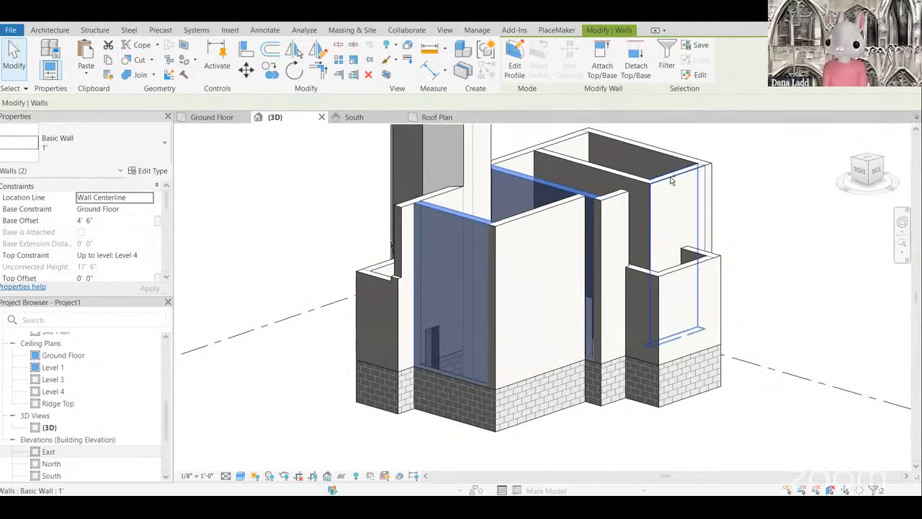
pyautogui.keyDown('ctrl'); pyautogui.click(680, 245); pyautogui.keyUp('ctrl')
pyautogui.keyDown('shift'); pyautogui.moveTo(785, 247); pyautogui.dragTo(651, 317, button='middle'); pyautogui.keyUp('shift')
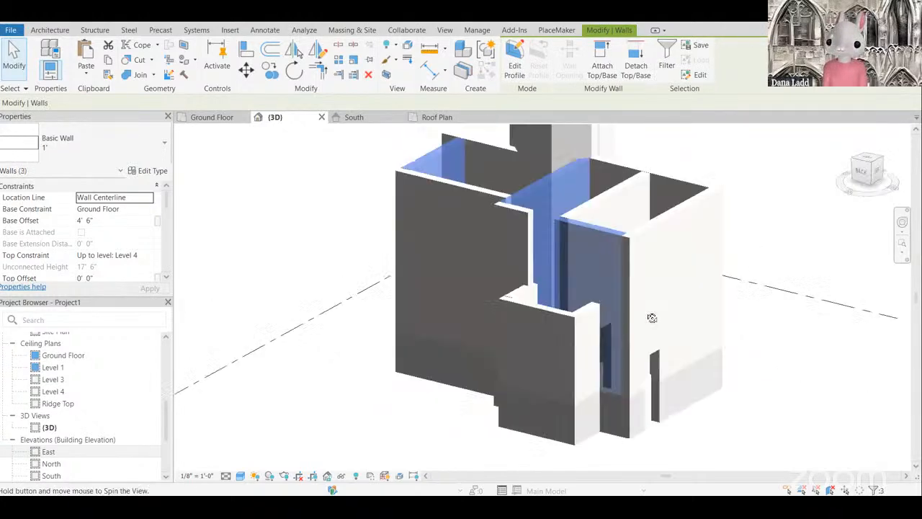
pyautogui.keyDown('shift'); pyautogui.moveTo(821, 305); pyautogui.dragTo(569, 221, button='middle'); pyautogui.keyUp('shift')
pyautogui.moveTo(652, 133); pyautogui.dragTo(644, 148, button='middle')
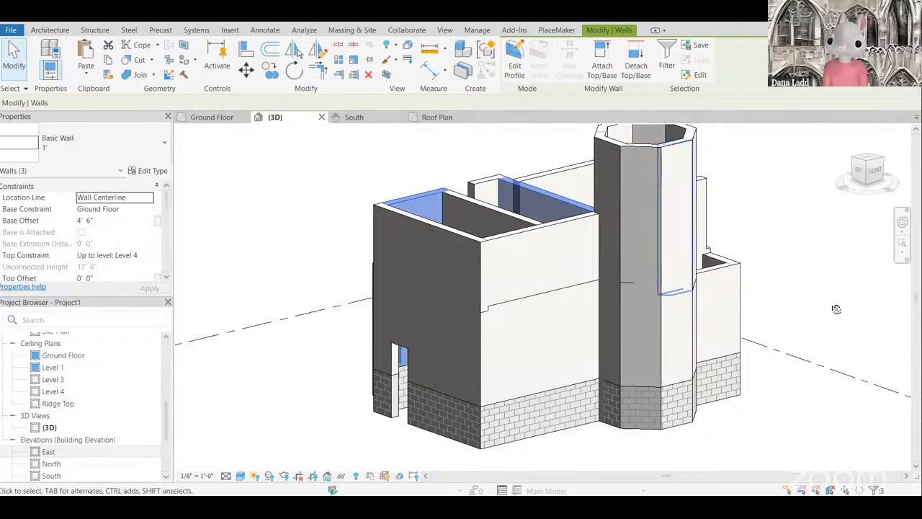
pyautogui.keyDown('shift'); pyautogui.moveTo(836, 309); pyautogui.dragTo(674, 263, button='middle'); pyautogui.keyUp('shift')
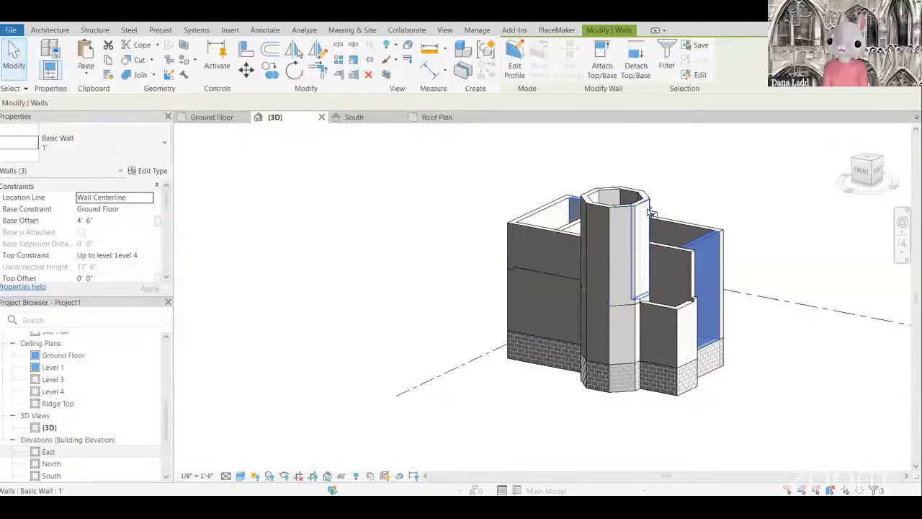
# Step: Temporarily isolate the three selected walls in the 3D view
pyautogui.keyDown('shift'); pyautogui.moveTo(739, 287); pyautogui.dragTo(438, 422, button='middle'); pyautogui.keyUp('shift')
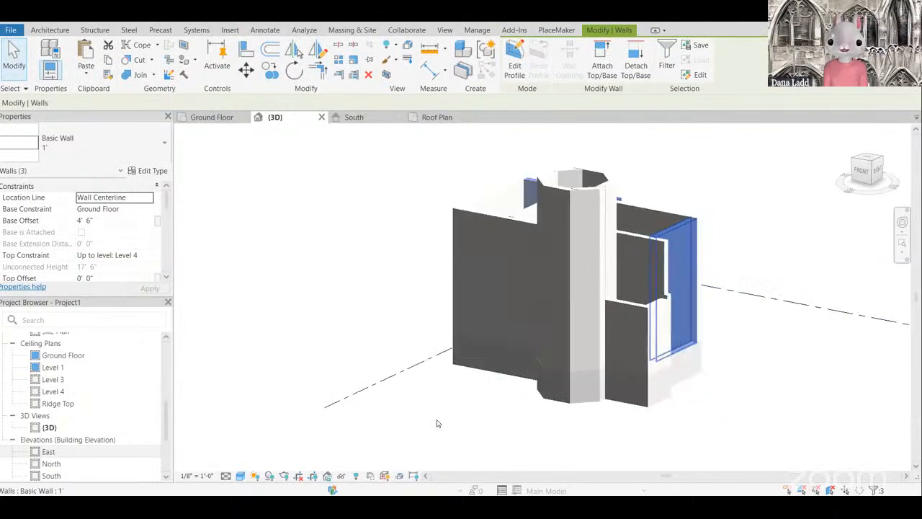
pyautogui.click(341, 476)
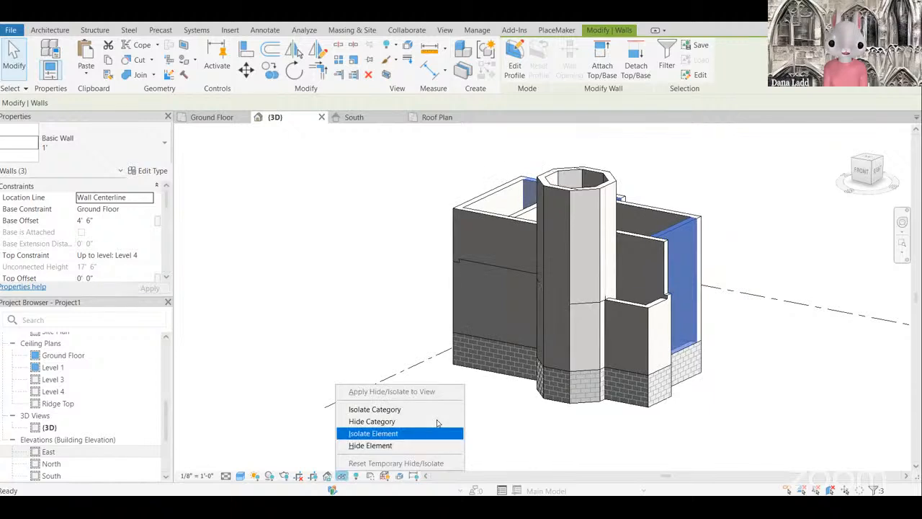
pyautogui.press('Return')
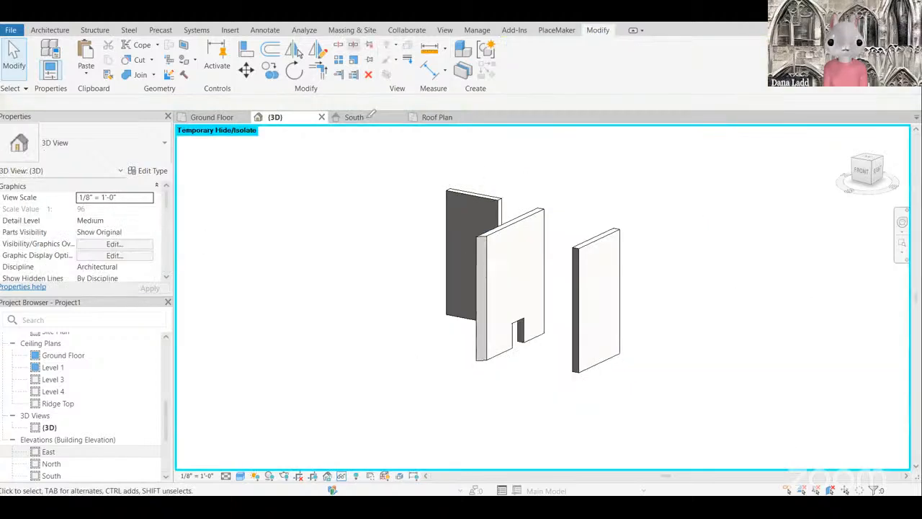
# Step: Split the isolated walls horizontally above their bases, and reset the temporary isolation to show the whole building
pyautogui.press('s')
pyautogui.press('l')
pyautogui.scroll(2, 593, 314)
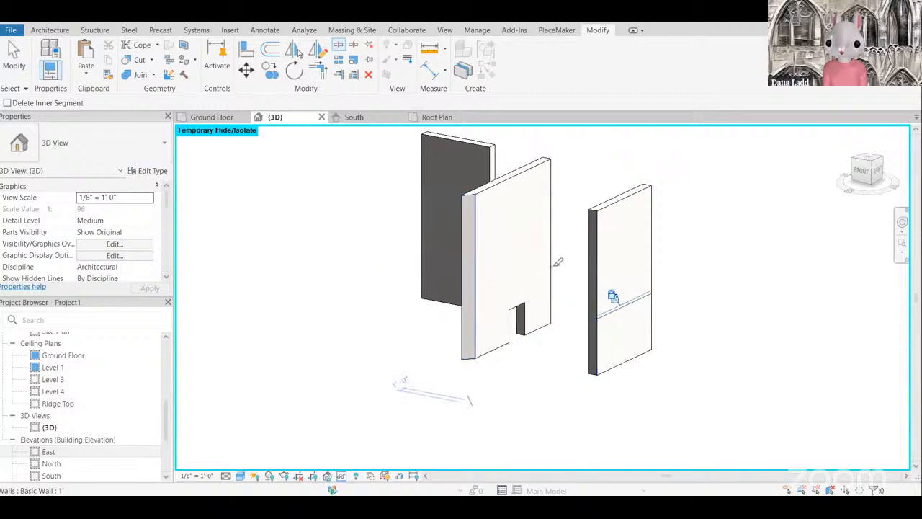
pyautogui.click(425, 245)
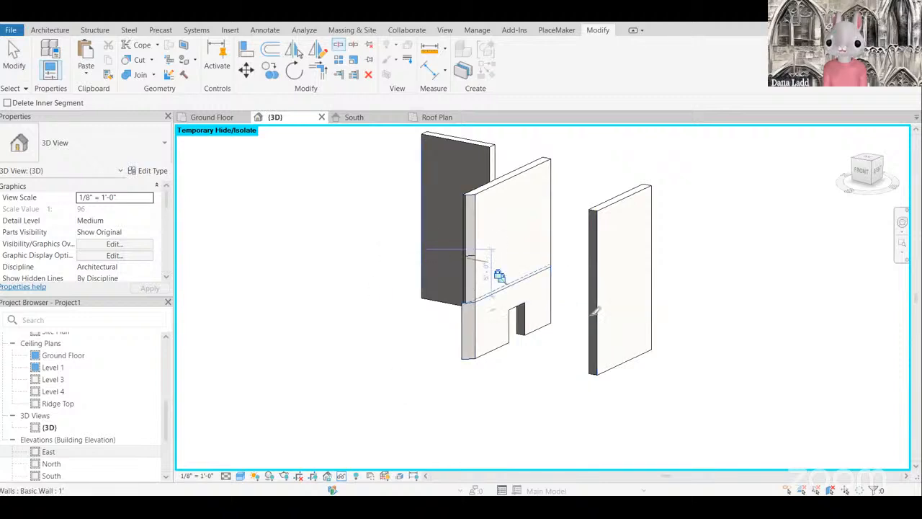
pyautogui.scroll(-3, 598, 335)
pyautogui.press('Escape')
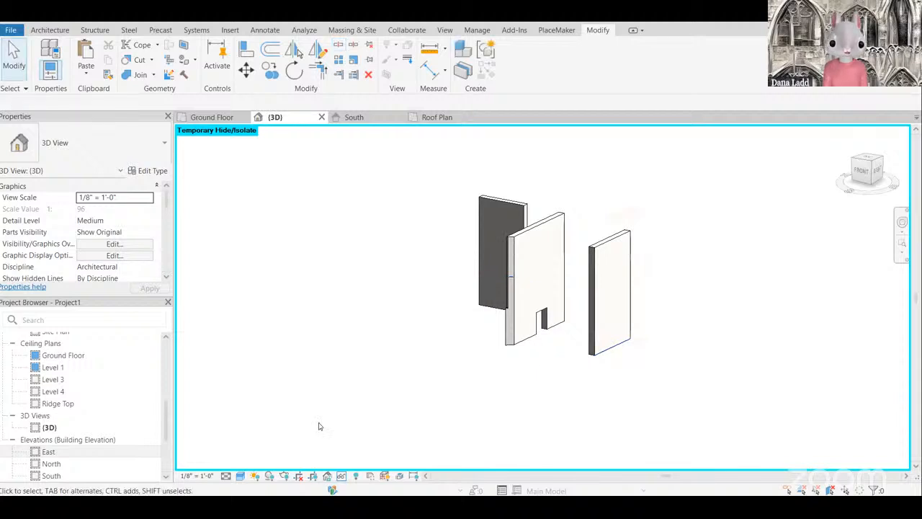
pyautogui.click(342, 475)
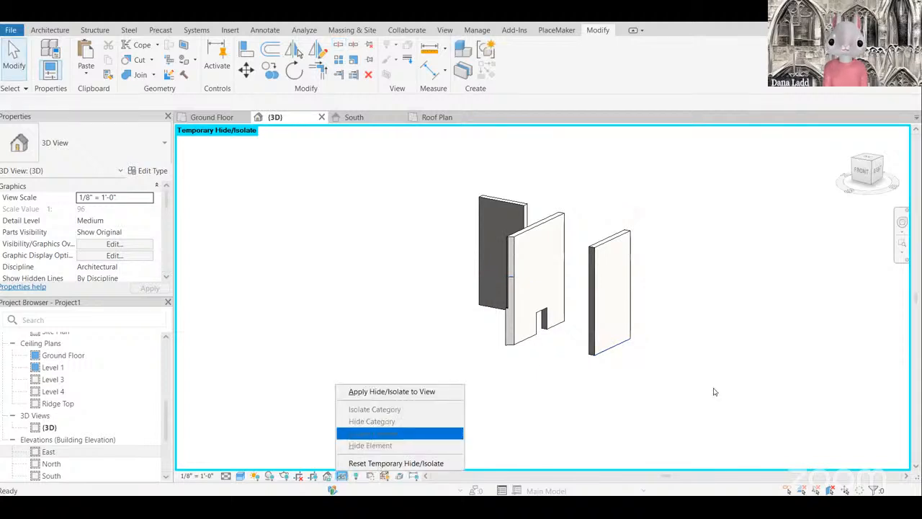
pyautogui.click(864, 170)
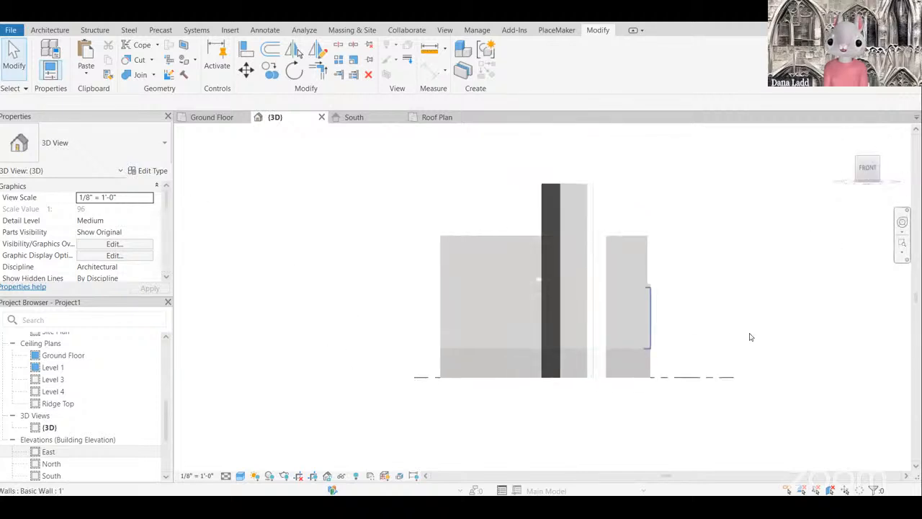
pyautogui.moveTo(765, 331); pyautogui.dragTo(386, 303)
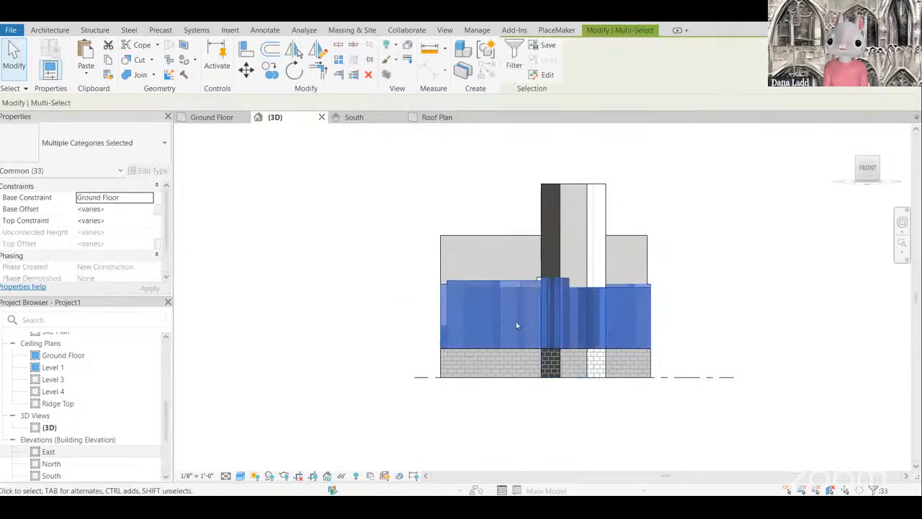
pyautogui.keyDown('shift'); pyautogui.moveTo(337, 345); pyautogui.dragTo(629, 259, button='middle'); pyautogui.keyUp('shift')
pyautogui.press('Escape')
pyautogui.click(649, 303)
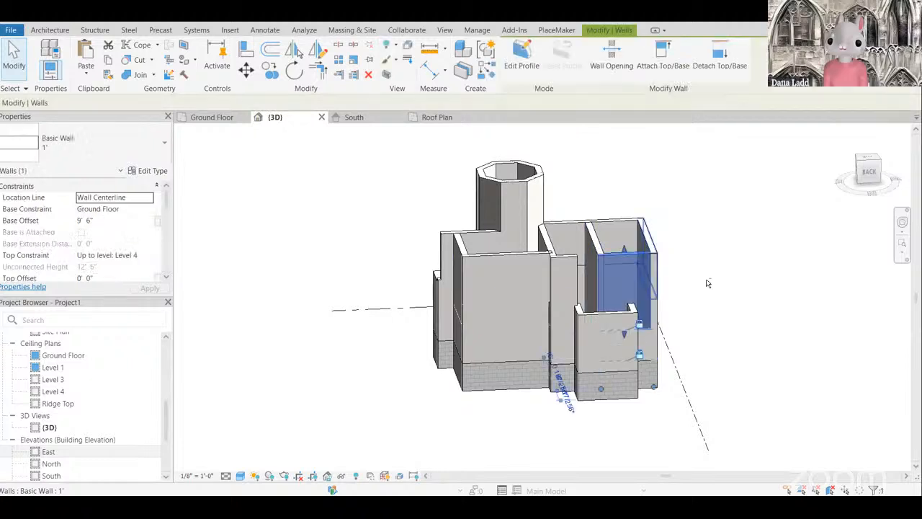
# Step: From the back view, select the storey band directly above the stone base, leaving the unsplit full-height tower walls out of the selection
pyautogui.keyDown('shift'); pyautogui.moveTo(708, 284); pyautogui.dragTo(868, 174, button='middle'); pyautogui.keyUp('shift')
pyautogui.click(726, 319)
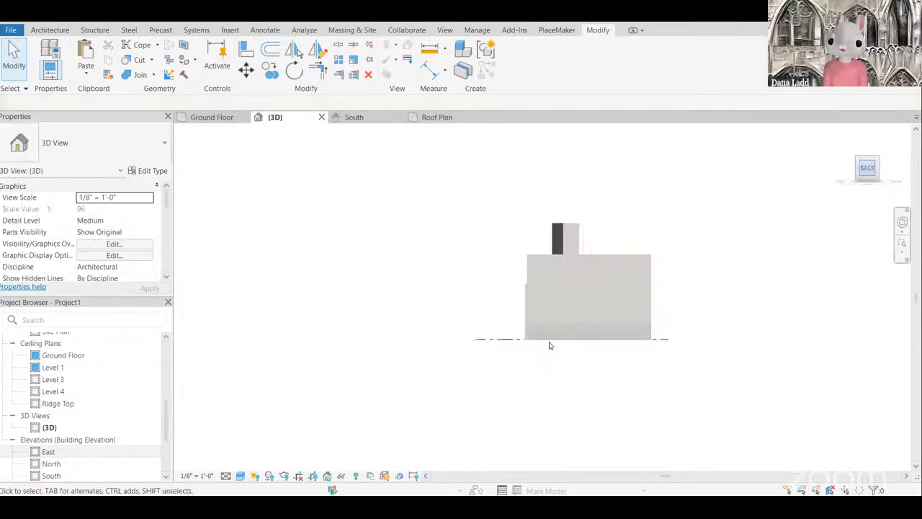
pyautogui.moveTo(722, 314); pyautogui.dragTo(416, 304)
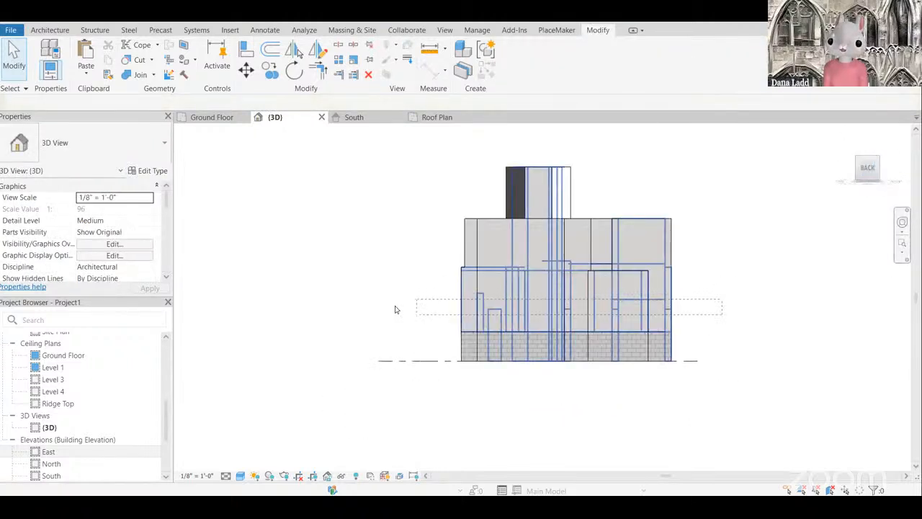
pyautogui.moveTo(541, 297); pyautogui.dragTo(542, 298)
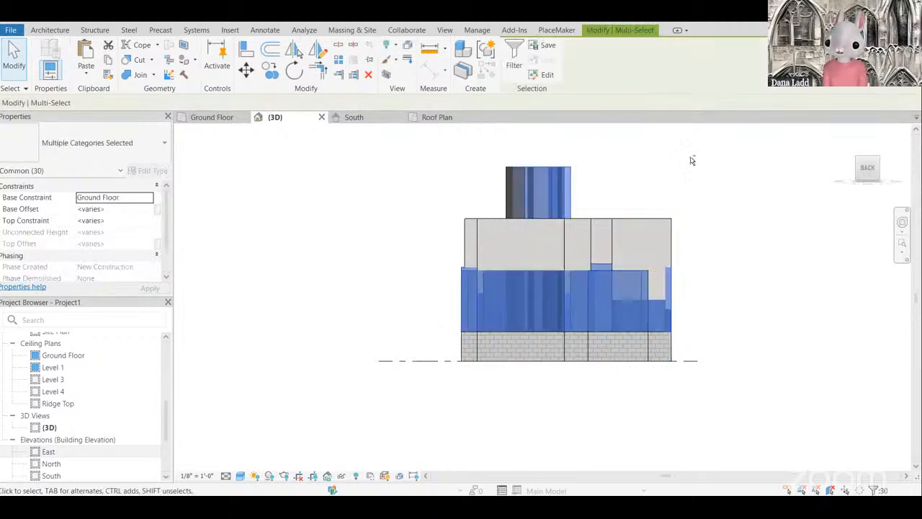
pyautogui.moveTo(750, 137); pyautogui.dragTo(434, 252)
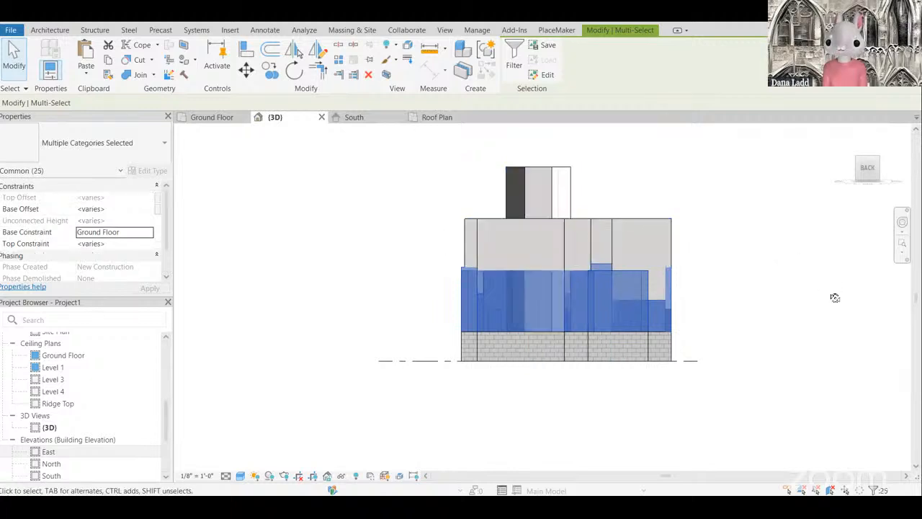
# Step: Filter the selected storey band to keep only Walls, excluding the Rectangular Straight Wall Opening category
pyautogui.keyDown('shift'); pyautogui.moveTo(835, 297); pyautogui.dragTo(692, 252, button='middle'); pyautogui.keyUp('shift')
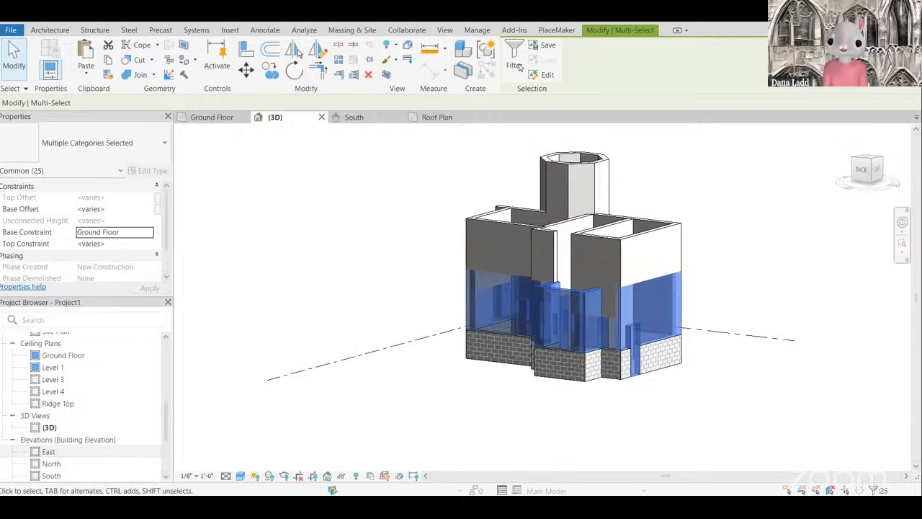
pyautogui.click(516, 65)
pyautogui.click(358, 181)
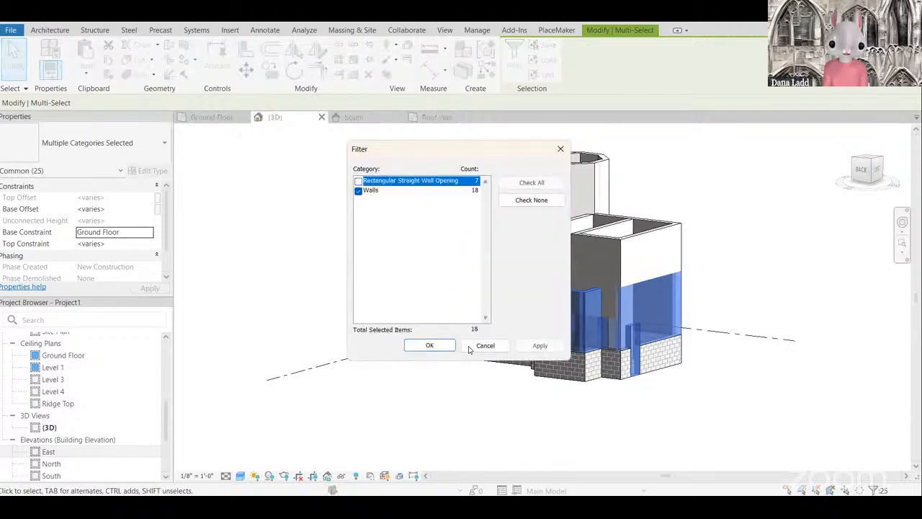
pyautogui.click(429, 345)
pyautogui.moveTo(703, 337); pyautogui.dragTo(632, 341, button='middle')
pyautogui.scroll(-1, 632, 341)
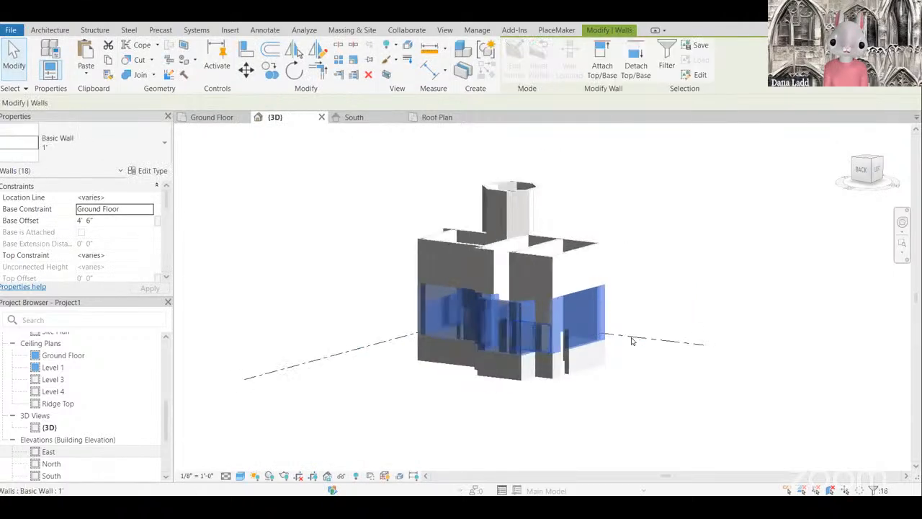
# Step: Set the Top Constraint of the selected storey-band walls to Up to level: Level 3
pyautogui.scroll(2, 627, 342)
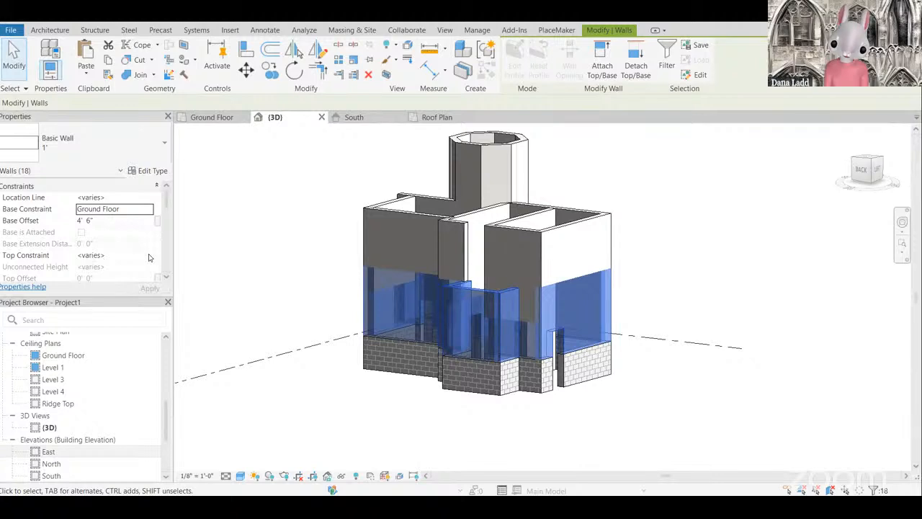
pyautogui.click(149, 256)
pyautogui.click(115, 306)
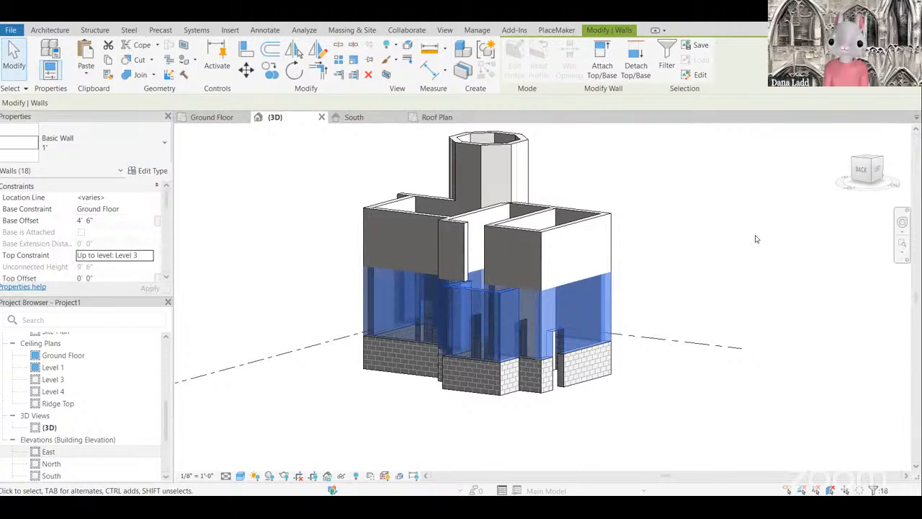
pyautogui.click(802, 291)
# Step: Reselect the lower storey band from the back view without the full-height tower walls, and inspect its coverage around the building
pyautogui.keyDown('shift'); pyautogui.moveTo(802, 291); pyautogui.dragTo(679, 305, button='middle'); pyautogui.keyUp('shift')
pyautogui.moveTo(751, 340); pyautogui.dragTo(421, 322)
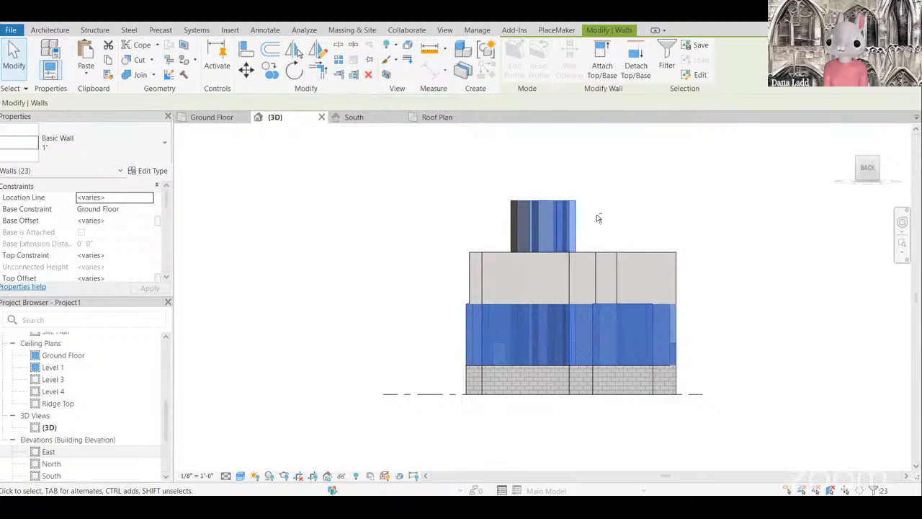
pyautogui.moveTo(756, 181); pyautogui.dragTo(448, 281)
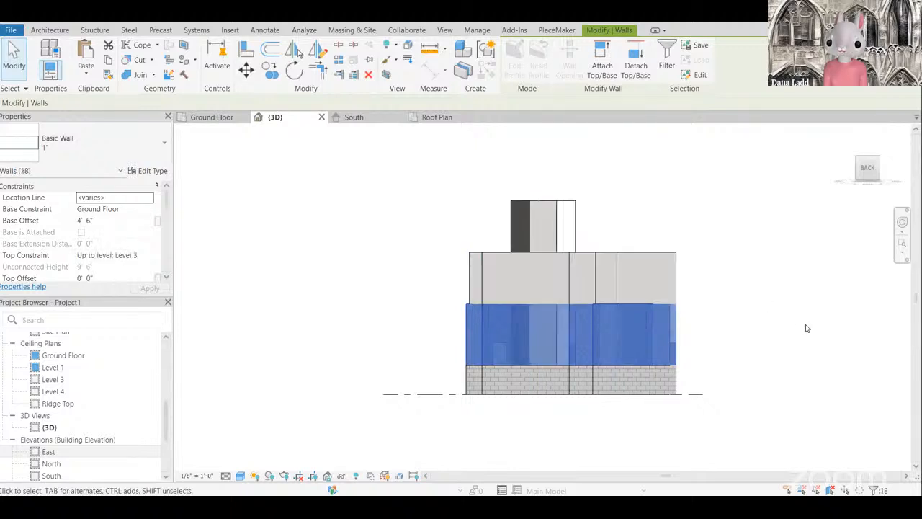
pyautogui.keyDown('shift'); pyautogui.moveTo(647, 342); pyautogui.dragTo(701, 367, button='middle'); pyautogui.keyUp('shift')
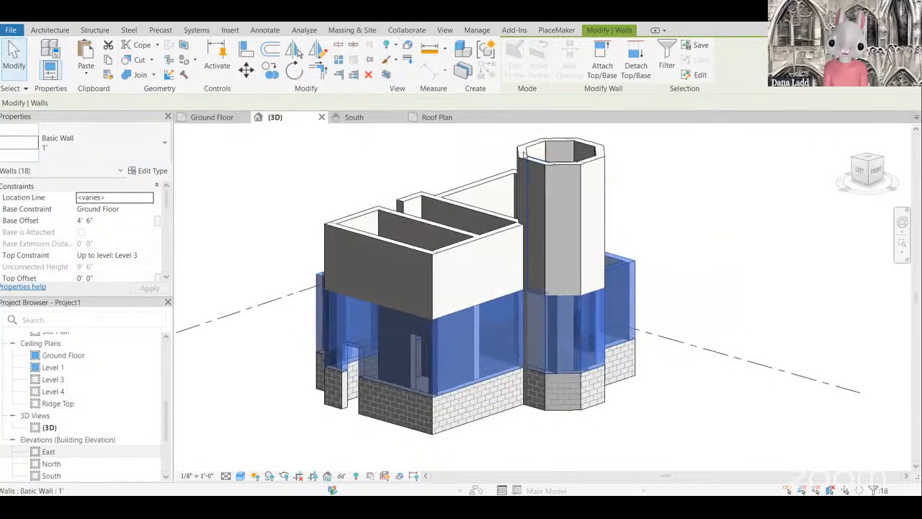
# Step: Select the four unsplit full-height tower walls on the tower's inner side, facing the building
pyautogui.click(526, 179)
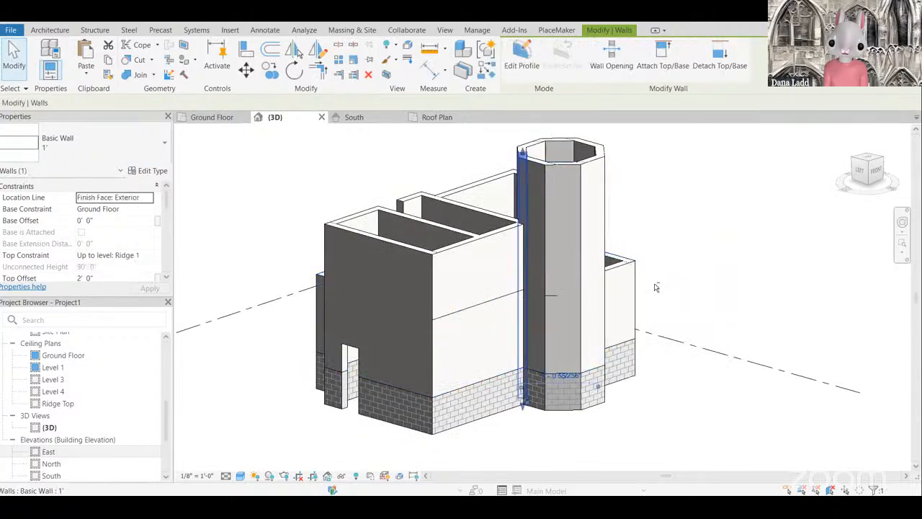
pyautogui.keyDown('shift'); pyautogui.moveTo(655, 284); pyautogui.dragTo(634, 216, button='middle'); pyautogui.keyUp('shift')
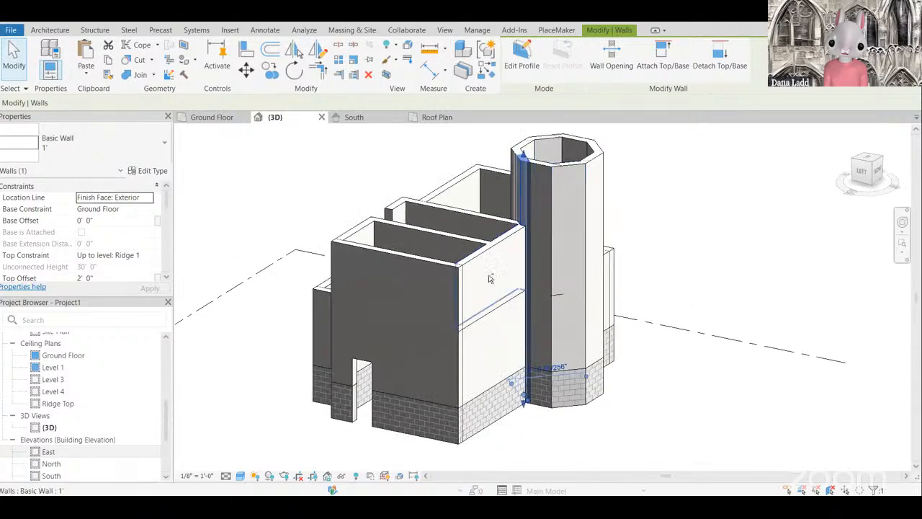
pyautogui.moveTo(684, 331)
pyautogui.keyDown('shift'); pyautogui.mouseDown(button='middle')
pyautogui.moveTo(706, 336)
pyautogui.moveTo(598, 226)
pyautogui.moveTo(591, 241)
pyautogui.mouseUp(button='middle'); pyautogui.keyUp('shift')
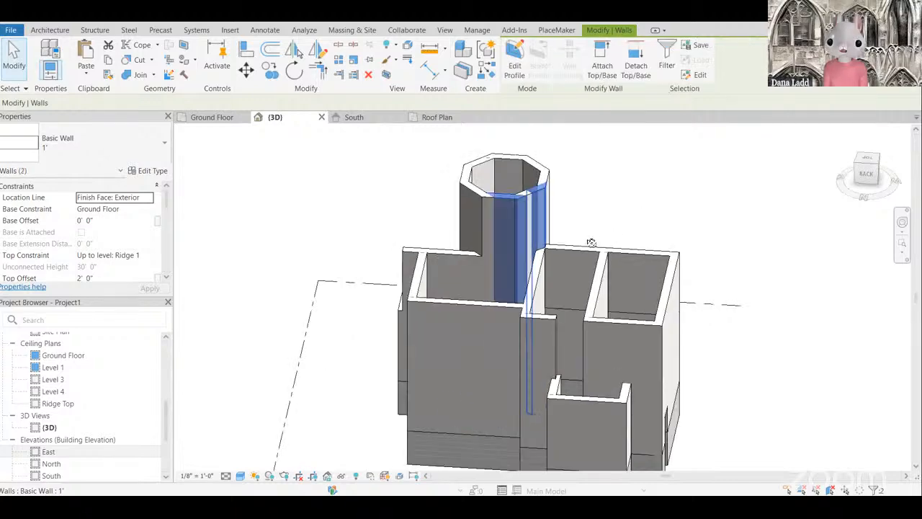
pyautogui.keyDown('ctrl'); pyautogui.click(521, 216); pyautogui.keyUp('ctrl')
pyautogui.keyDown('shift'); pyautogui.moveTo(523, 217); pyautogui.dragTo(523, 189, button='middle'); pyautogui.keyUp('shift')
pyautogui.scroll(3, 520, 197)
pyautogui.keyDown('ctrl'); pyautogui.click(518, 197); pyautogui.keyUp('ctrl')
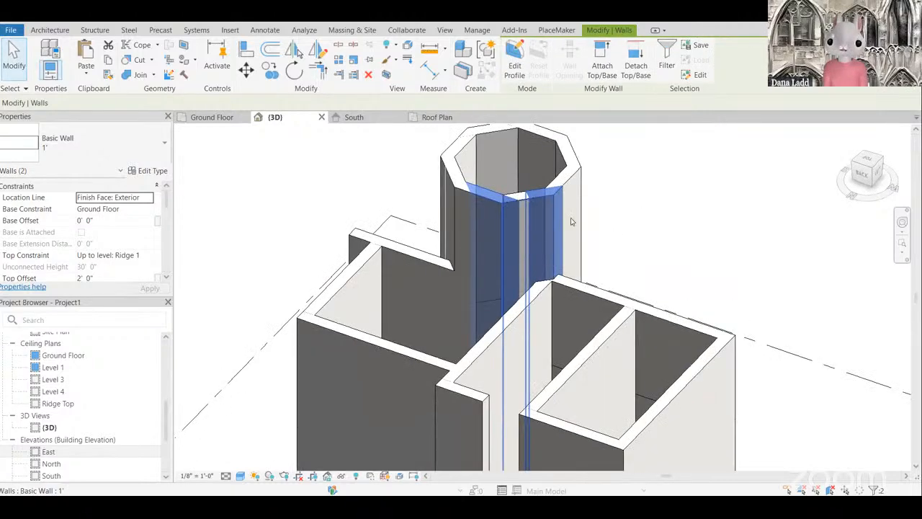
pyautogui.scroll(-3, 535, 310)
pyautogui.keyDown('shift'); pyautogui.moveTo(536, 311); pyautogui.dragTo(577, 315, button='middle'); pyautogui.keyUp('shift')
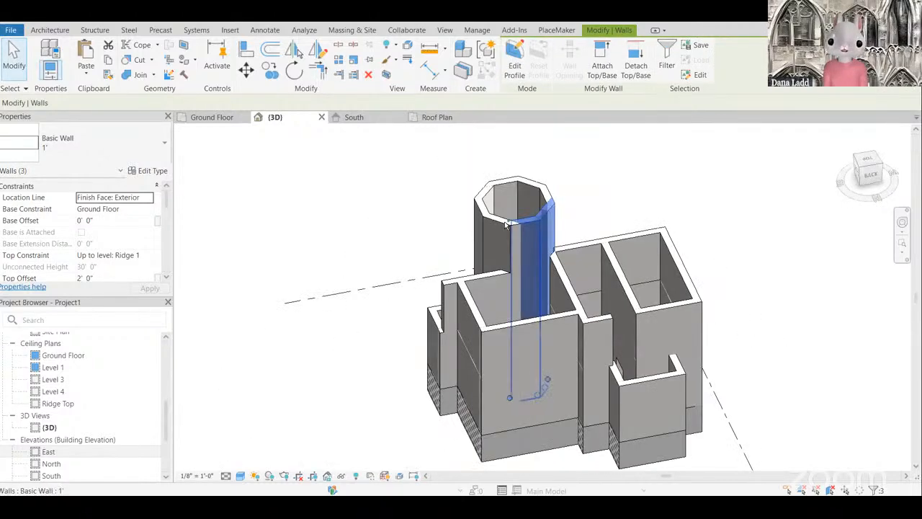
pyautogui.keyDown('ctrl'); pyautogui.click(527, 328); pyautogui.keyUp('ctrl')
pyautogui.keyDown('shift'); pyautogui.moveTo(527, 329); pyautogui.dragTo(522, 253, button='middle'); pyautogui.keyUp('shift')
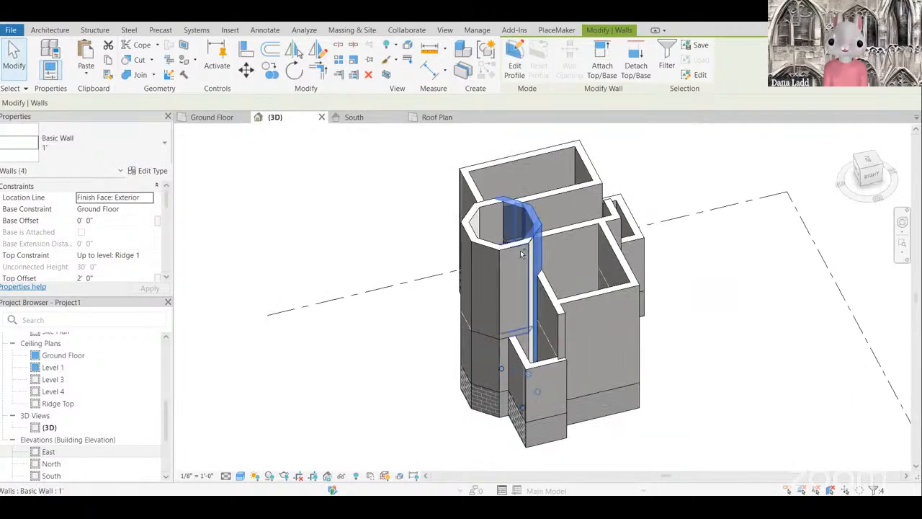
# Step: Temporarily isolate the four selected full-height tower walls in the 3D view
pyautogui.scroll(4, 521, 253)
pyautogui.scroll(-5, 540, 245)
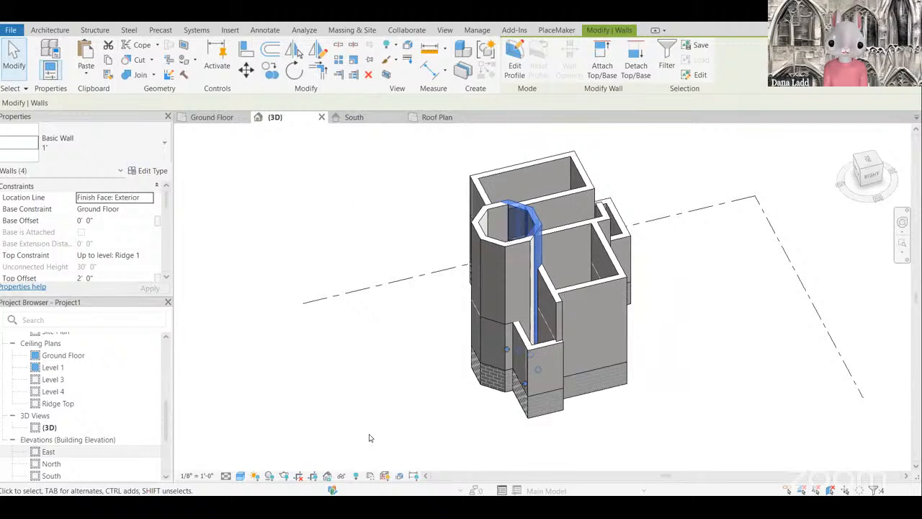
pyautogui.click(341, 475)
pyautogui.keyDown('shift'); pyautogui.moveTo(647, 299); pyautogui.dragTo(547, 295, button='middle'); pyautogui.keyUp('shift')
pyautogui.scroll(2, 648, 296)
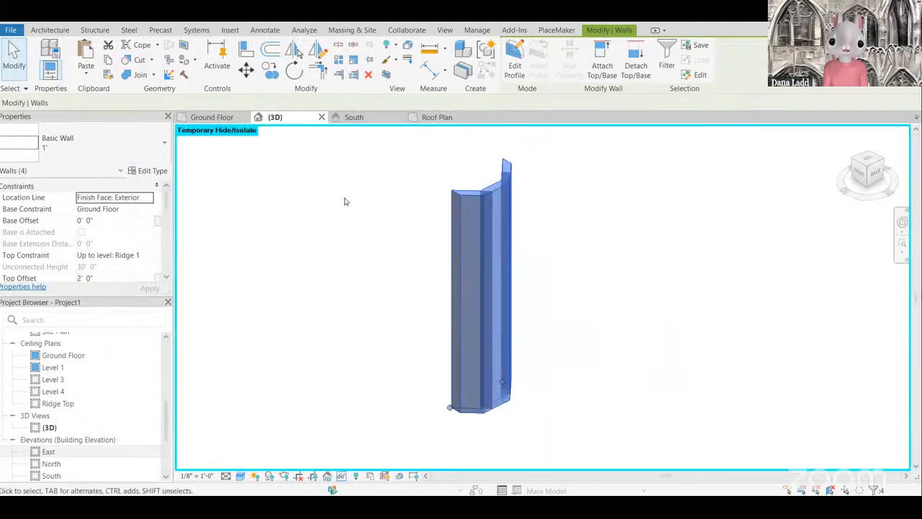
# Step: Split an isolated tower wall horizontally near the top of the lower storey band, unjoining the elements
pyautogui.click(346, 201)
pyautogui.press('s')
pyautogui.press('l')
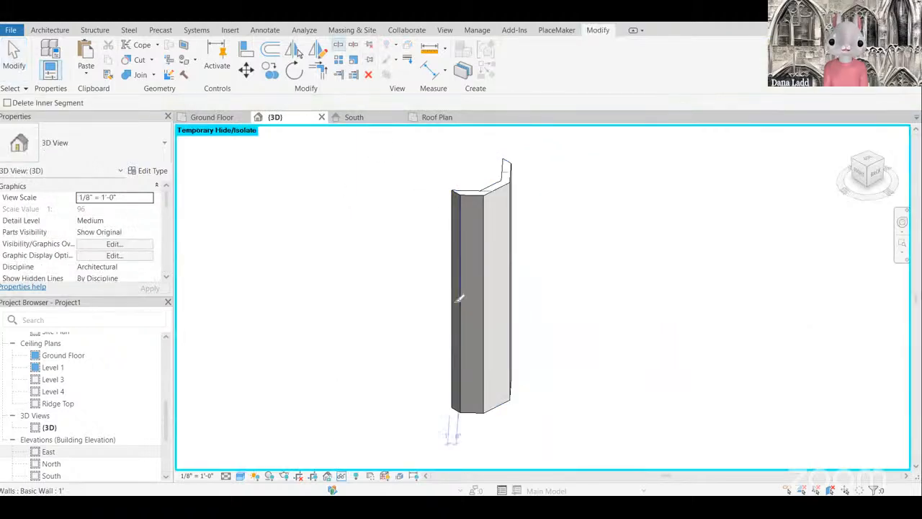
pyautogui.click(489, 308)
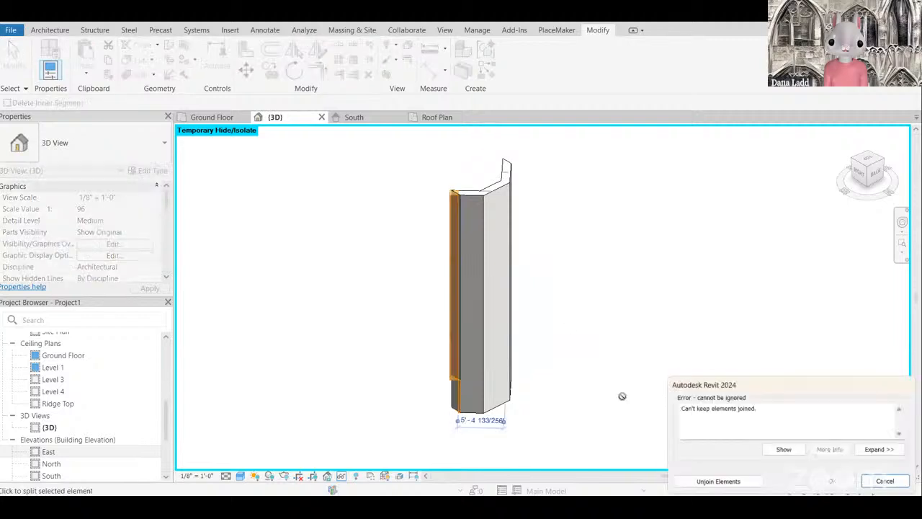
pyautogui.click(745, 486)
# Step: Split the adjoining isolated tower walls at about the same height, resolving the wall conflict with Delete Instance(s)
pyautogui.keyDown('shift'); pyautogui.moveTo(453, 324); pyautogui.dragTo(663, 346, button='middle'); pyautogui.keyUp('shift')
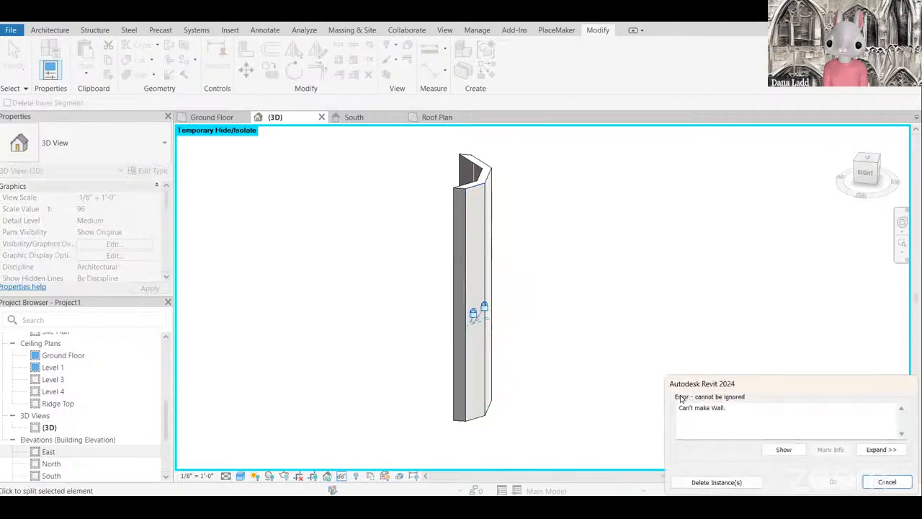
pyautogui.click(885, 482)
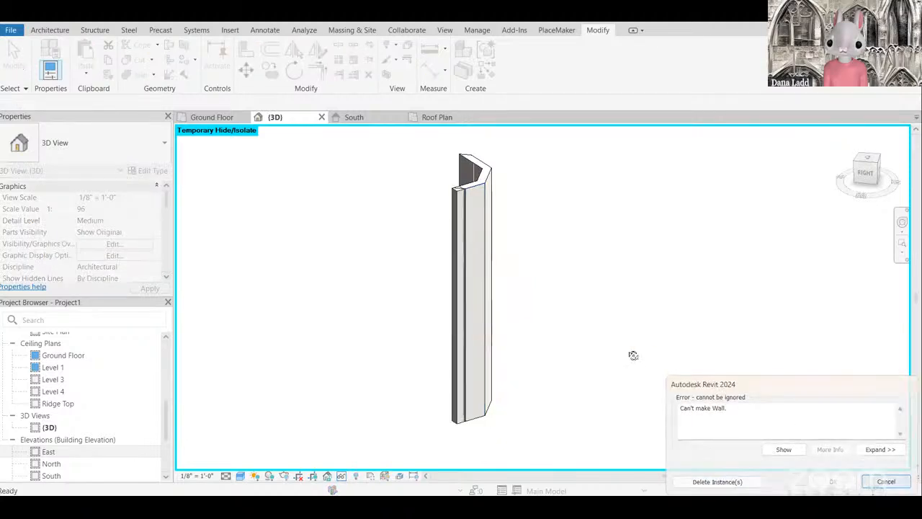
pyautogui.keyDown('shift'); pyautogui.moveTo(703, 376); pyautogui.dragTo(544, 322, button='middle'); pyautogui.keyUp('shift')
pyautogui.keyDown('shift'); pyautogui.moveTo(619, 369); pyautogui.dragTo(580, 310, button='middle'); pyautogui.keyUp('shift')
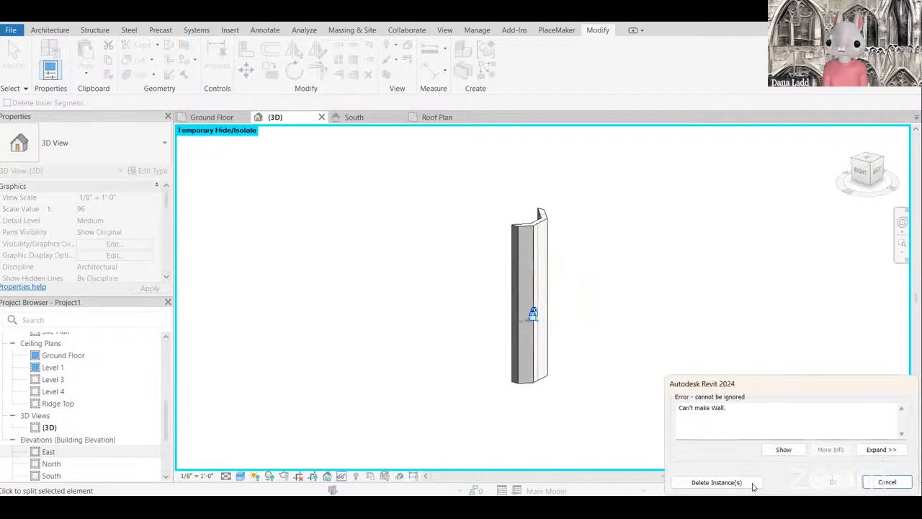
pyautogui.click(749, 481)
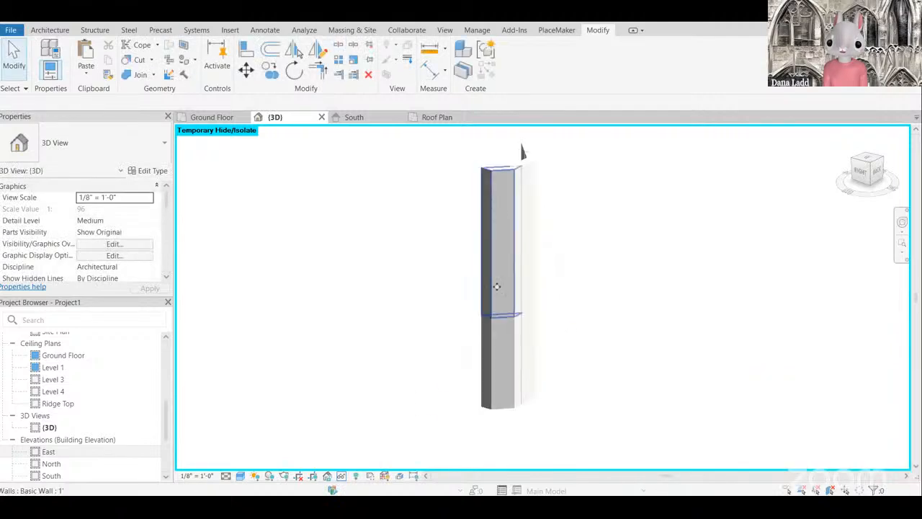
# Step: Inspect the isolated tower walls by selecting their upper parts to find any that still run full height
pyautogui.click(497, 287)
pyautogui.click(604, 342)
pyautogui.keyDown('shift'); pyautogui.moveTo(610, 350); pyautogui.dragTo(534, 357, button='middle'); pyautogui.keyUp('shift')
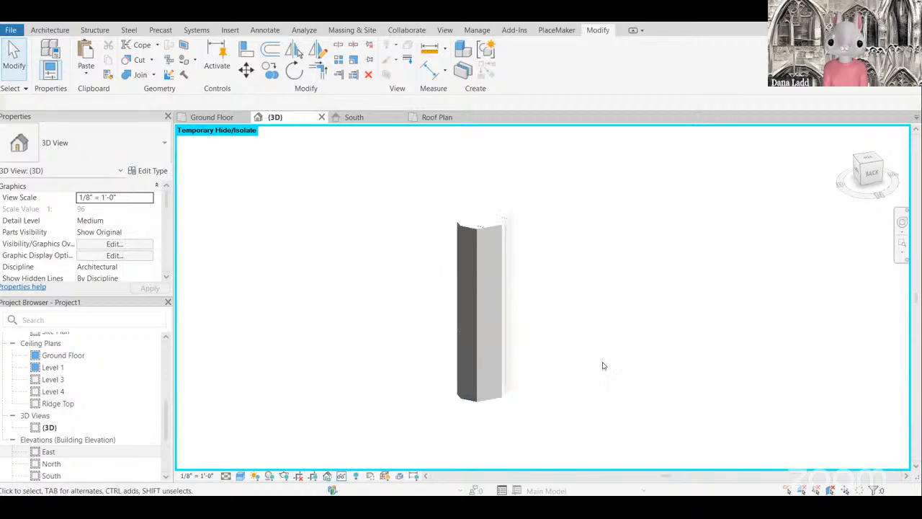
pyautogui.moveTo(551, 373); pyautogui.dragTo(615, 370)
pyautogui.moveTo(603, 253); pyautogui.dragTo(504, 278)
pyautogui.keyDown('shift'); pyautogui.moveTo(685, 317); pyautogui.dragTo(605, 335, button='middle'); pyautogui.keyUp('shift')
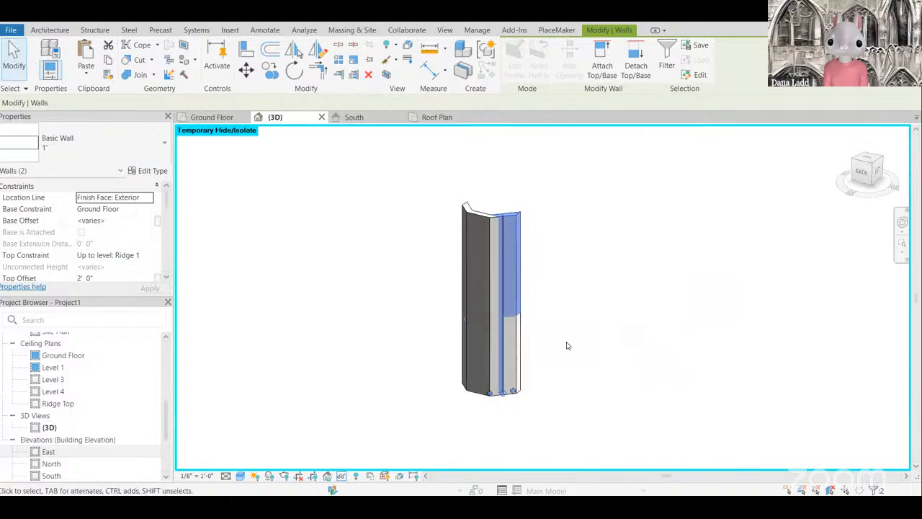
pyautogui.click(567, 346)
pyautogui.scroll(2, 566, 346)
# Step: Split the remaining full-height tower wall horizontally at about the same height as the other isolated walls
pyautogui.click(465, 317)
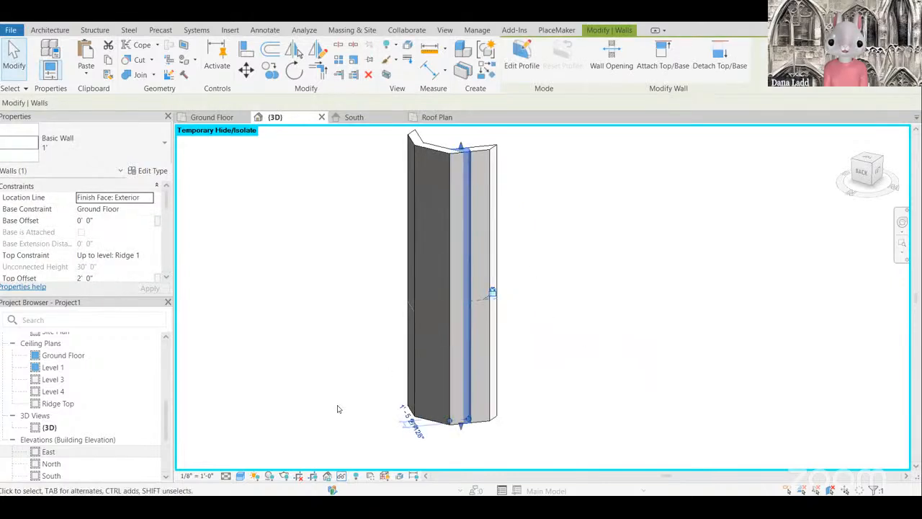
pyautogui.press('s')
pyautogui.press('l')
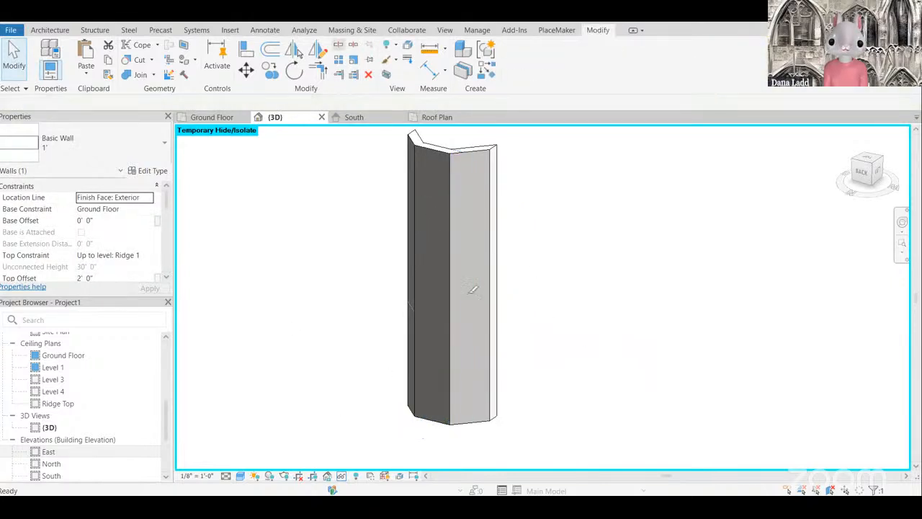
pyautogui.click(471, 308)
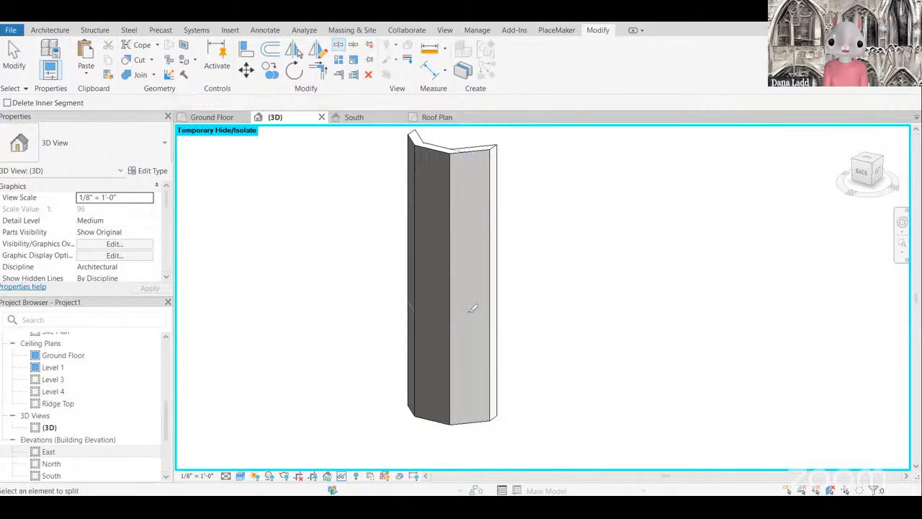
pyautogui.scroll(-1, 567, 304)
pyautogui.press('Escape')
# Step: Select the upper segments of the four isolated tower walls, check their split heights and base offsets, and clear the selection
pyautogui.moveTo(550, 161); pyautogui.dragTo(381, 229)
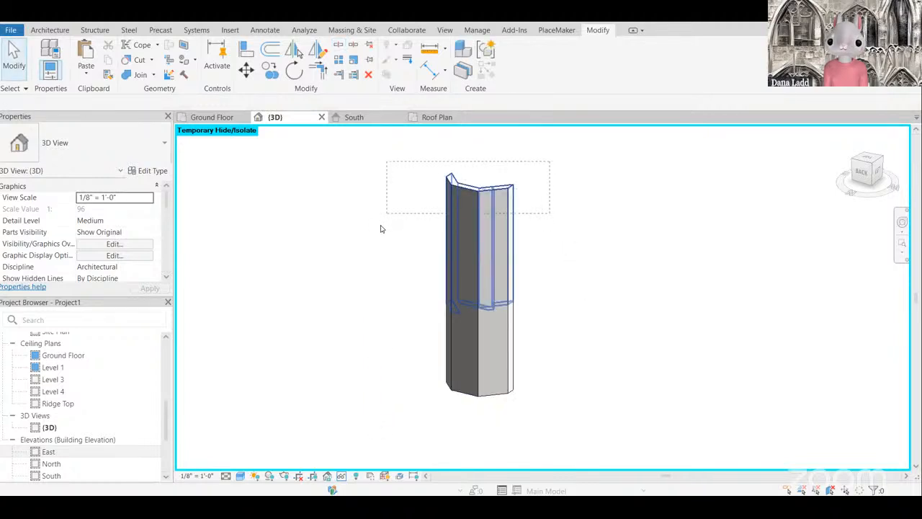
pyautogui.keyDown('shift'); pyautogui.moveTo(453, 318); pyautogui.dragTo(526, 274, button='middle'); pyautogui.keyUp('shift')
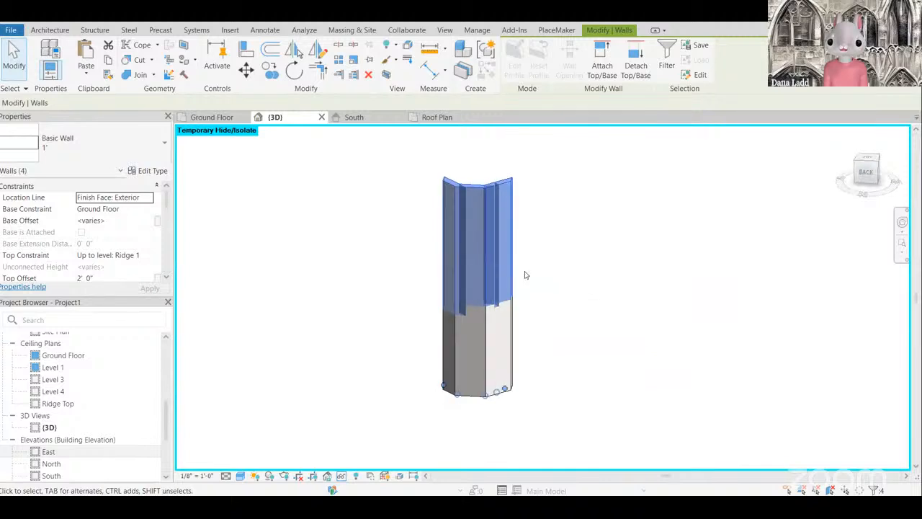
pyautogui.scroll(2, 567, 289)
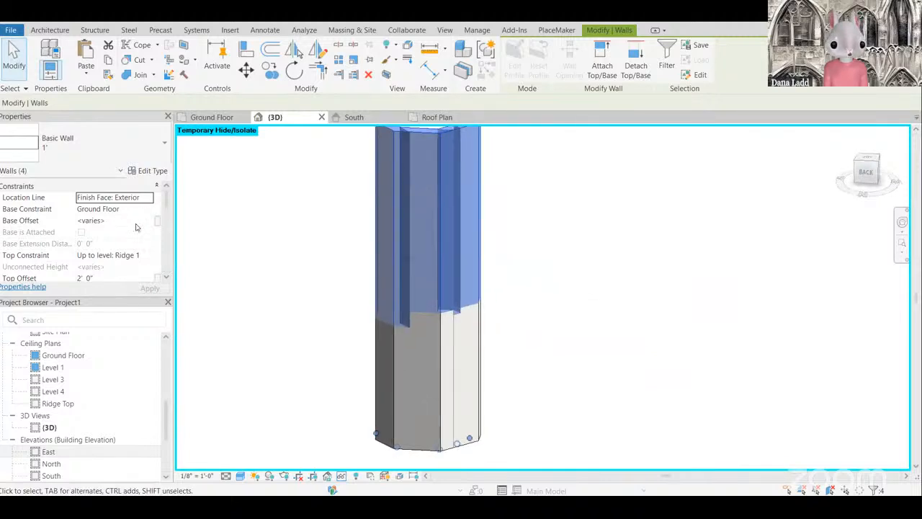
pyautogui.scroll(-2, 312, 315)
pyautogui.click(523, 341)
pyautogui.scroll(1, 528, 377)
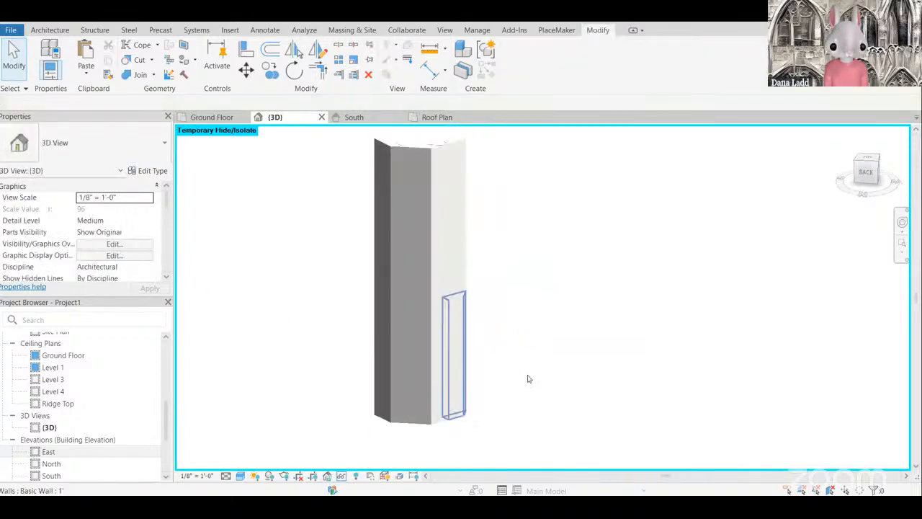
# Step: Set the Top Constraint of the four lower isolated tower wall segments to Up to level: Level 3
pyautogui.scroll(-2, 547, 389)
pyautogui.moveTo(373, 324); pyautogui.dragTo(347, 327)
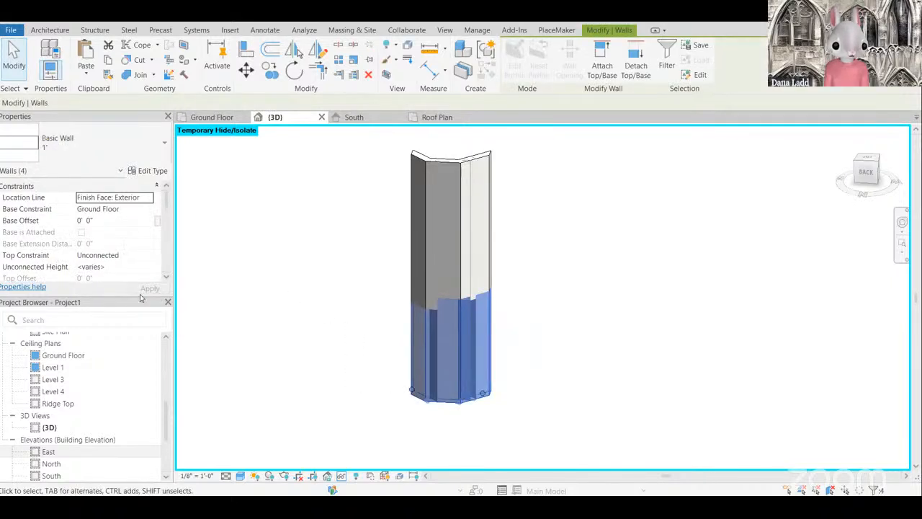
pyautogui.click(115, 255)
pyautogui.click(108, 305)
pyautogui.click(511, 317)
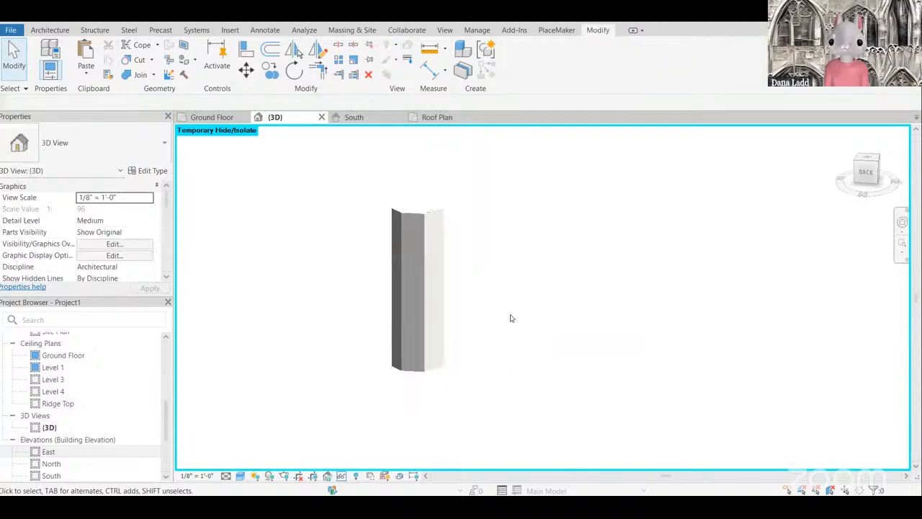
# Step: Reset the temporary hide/isolate so the whole building is shown around the tower
pyautogui.keyDown('shift'); pyautogui.moveTo(537, 312); pyautogui.dragTo(428, 416, button='middle'); pyautogui.keyUp('shift')
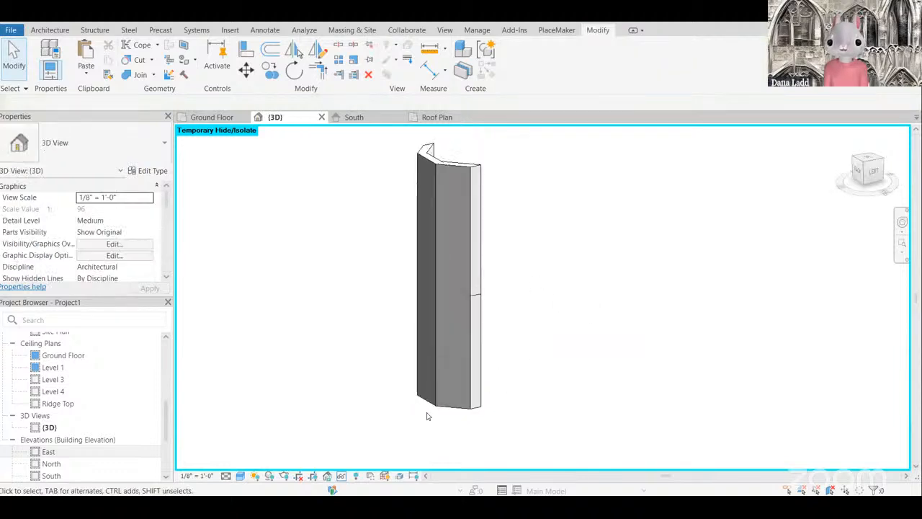
pyautogui.click(341, 476)
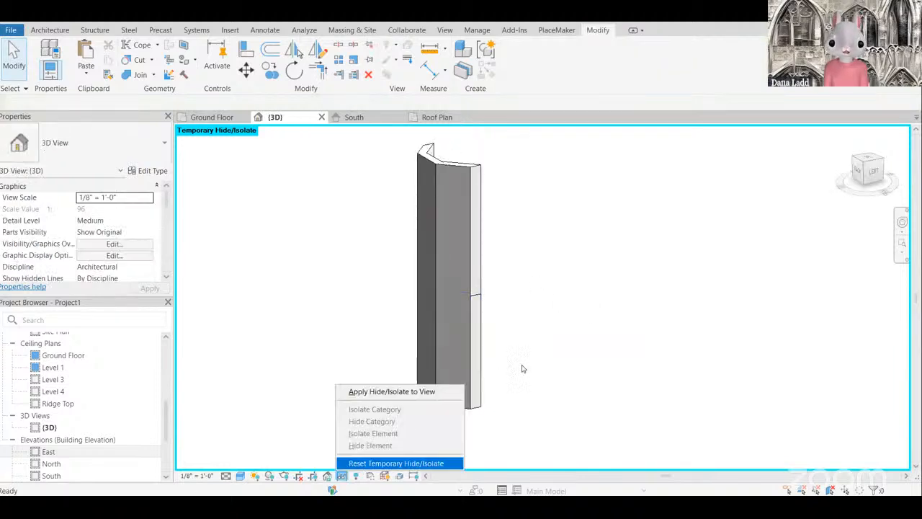
pyautogui.keyDown('shift'); pyautogui.moveTo(654, 289); pyautogui.dragTo(569, 347, button='middle'); pyautogui.keyUp('shift')
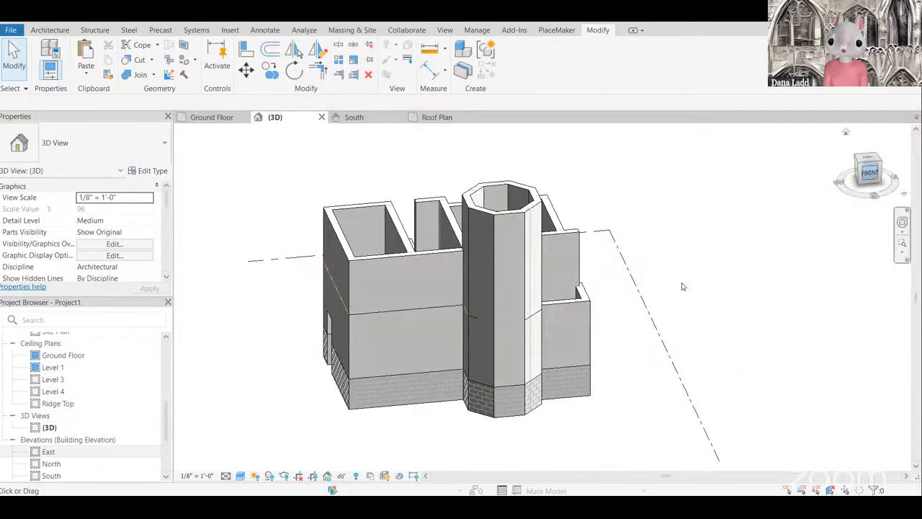
# Step: From the front view, select the storey band above the stone base and filter it to Walls, excluding Rectangular Straight Wall Opening
pyautogui.moveTo(617, 320); pyautogui.dragTo(320, 291)
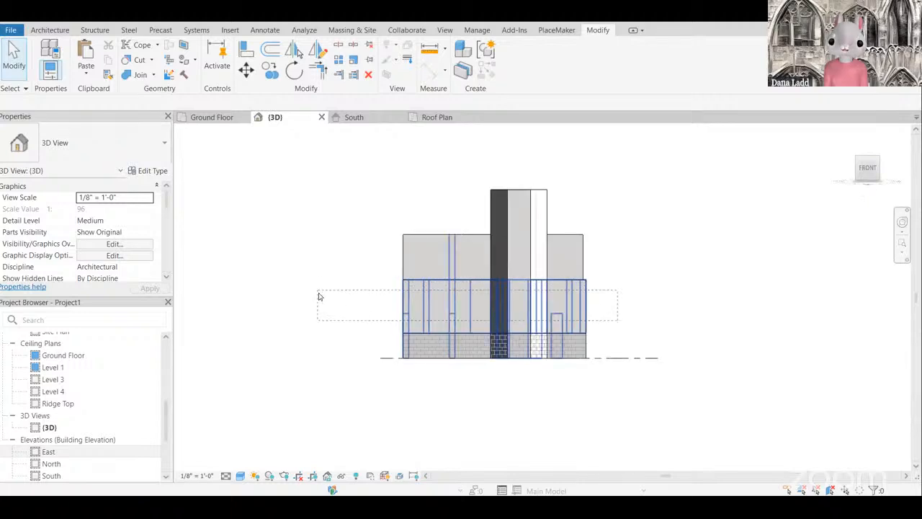
pyautogui.scroll(2, 655, 311)
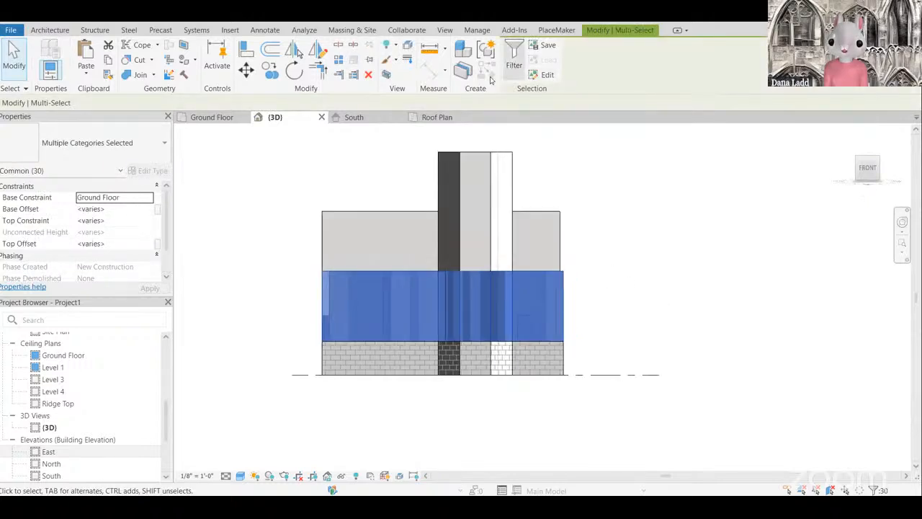
pyautogui.click(514, 55)
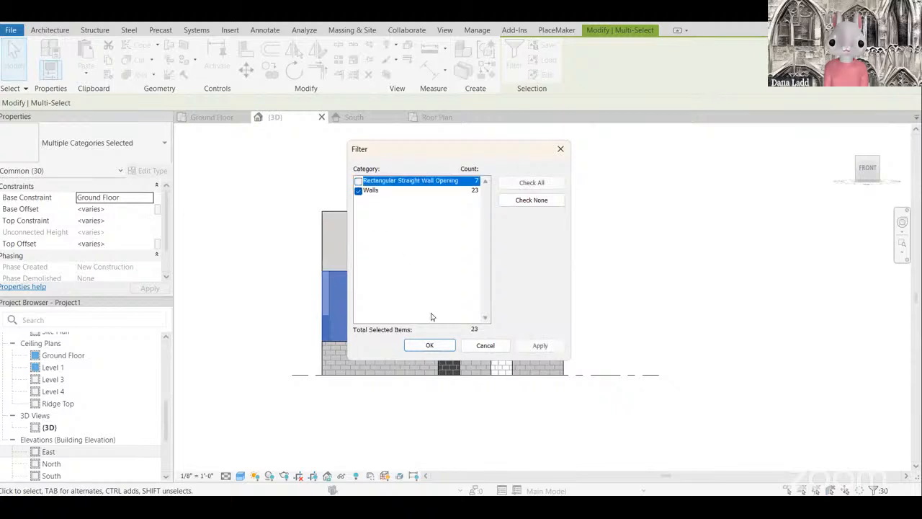
pyautogui.click(430, 345)
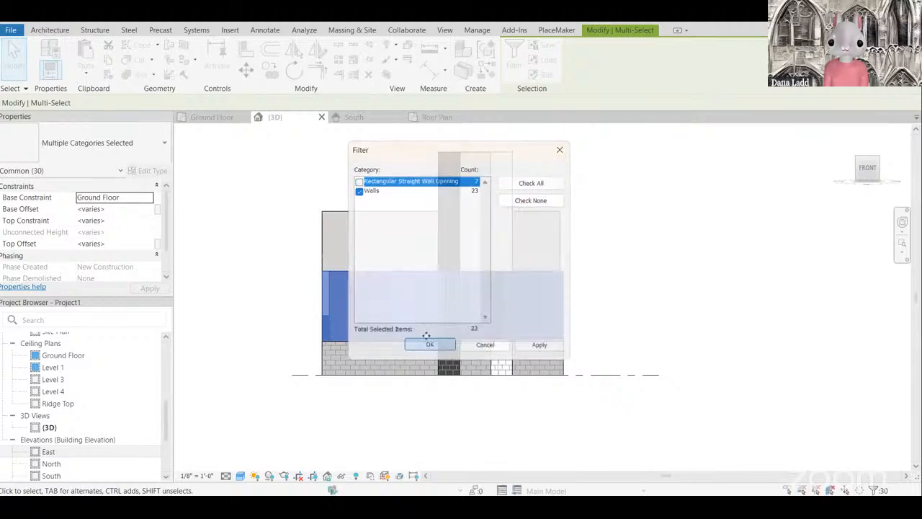
# Step: Change the selected storey-band walls to the stacked wall type Exterior Shingle Over Brick w Wood Stud
pyautogui.click(72, 138)
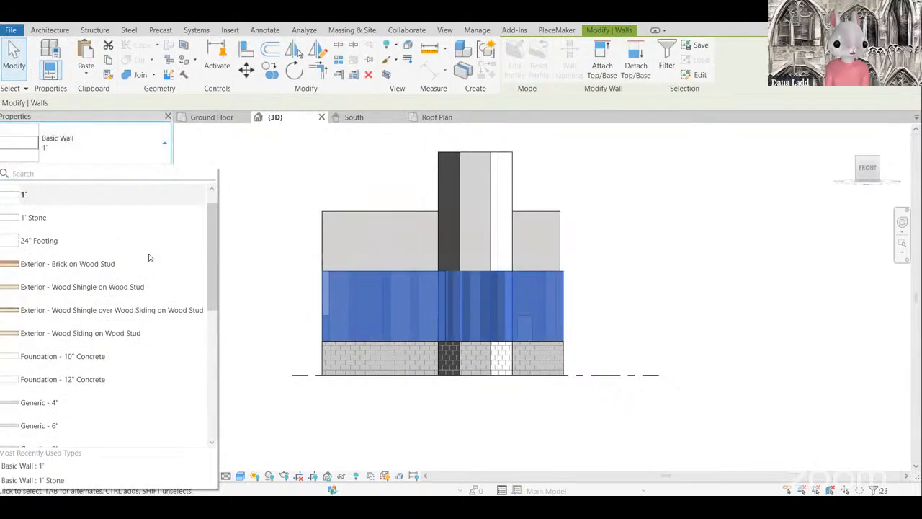
pyautogui.scroll(-5, 151, 376)
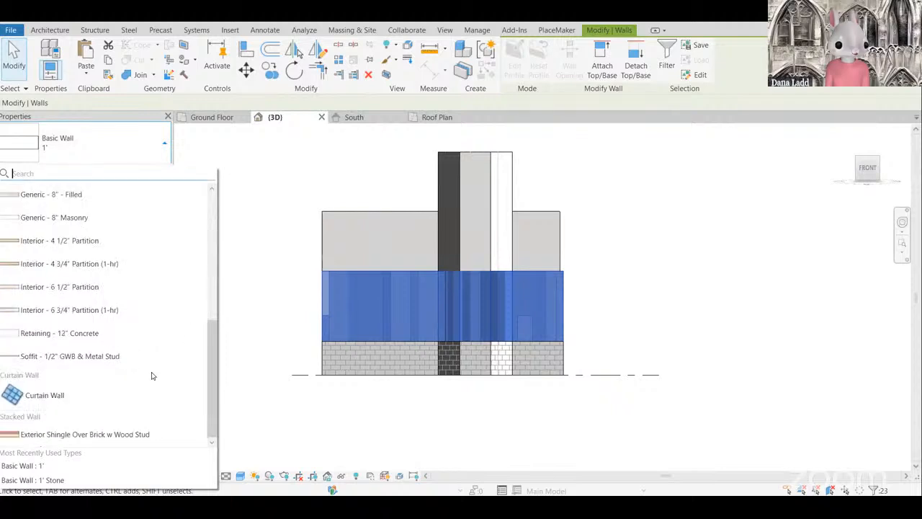
pyautogui.click(76, 436)
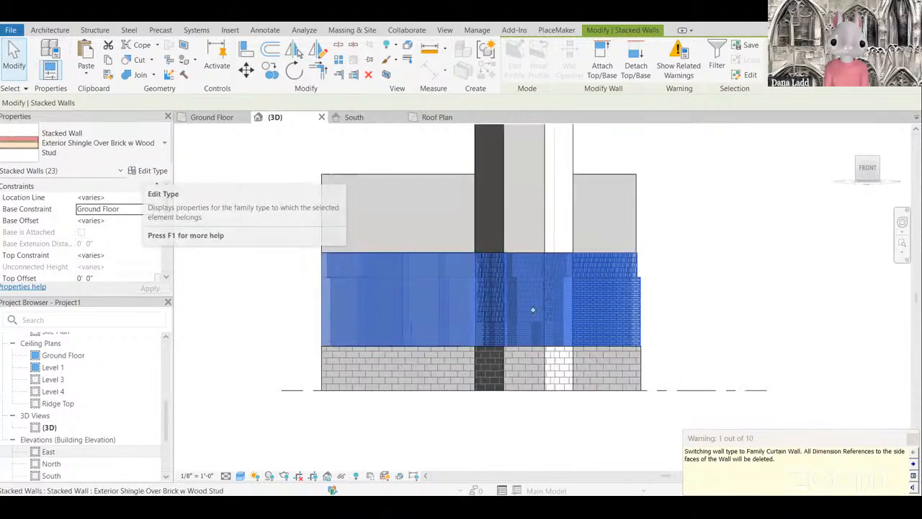
# Step: Inspect the new stacked walls from all sides of the 3D model to check which way their exterior finish faces
pyautogui.click(720, 276)
pyautogui.keyDown('shift'); pyautogui.moveTo(722, 278); pyautogui.dragTo(697, 357, button='middle'); pyautogui.keyUp('shift')
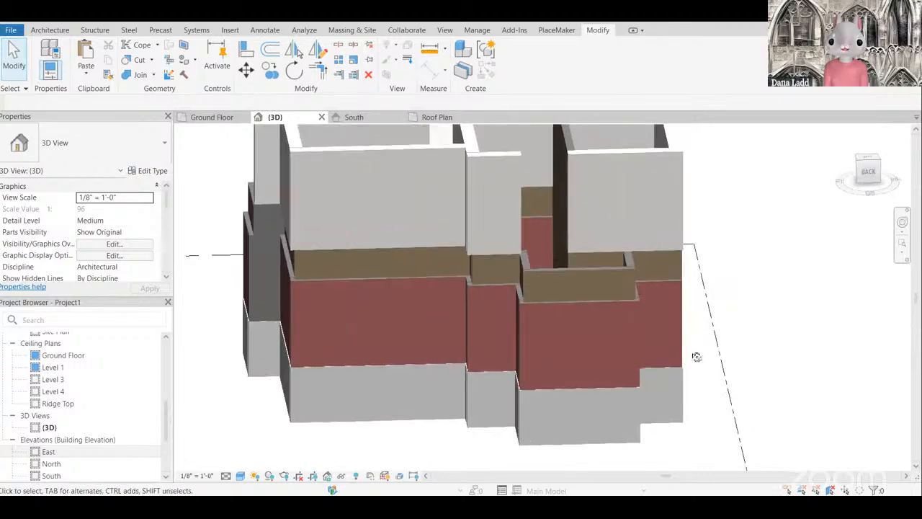
pyautogui.keyDown('shift'); pyautogui.moveTo(608, 339); pyautogui.dragTo(514, 311, button='middle'); pyautogui.keyUp('shift')
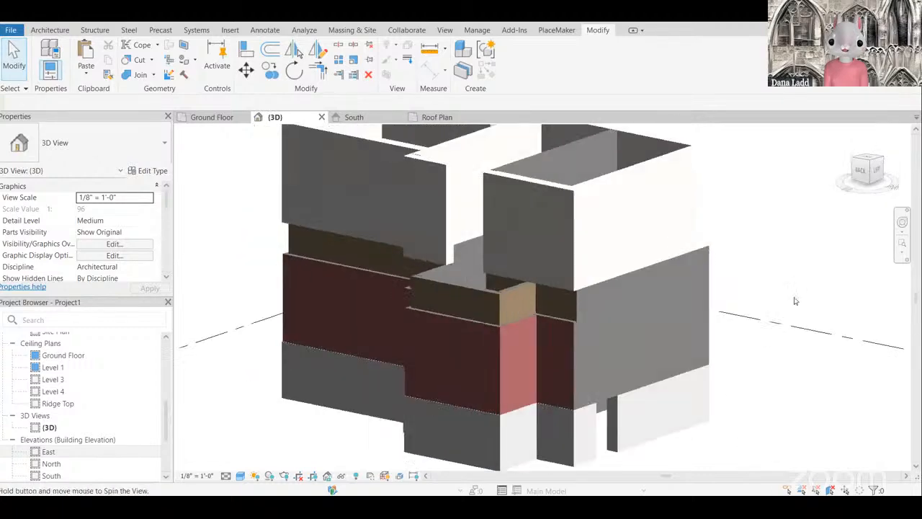
pyautogui.scroll(-1, 718, 327)
pyautogui.keyDown('shift'); pyautogui.moveTo(783, 332); pyautogui.dragTo(439, 292, button='middle'); pyautogui.keyUp('shift')
pyautogui.scroll(2, 764, 328)
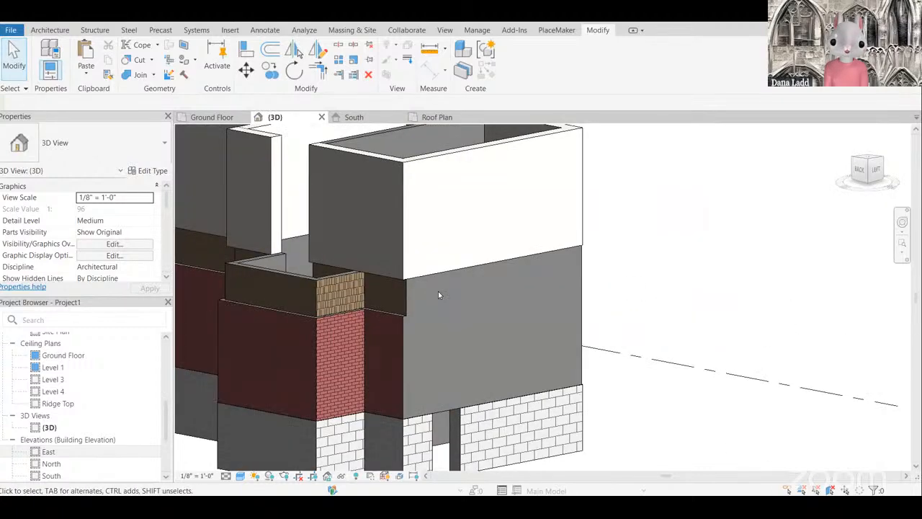
pyautogui.click(504, 323)
pyautogui.moveTo(725, 284); pyautogui.dragTo(776, 237, button='middle')
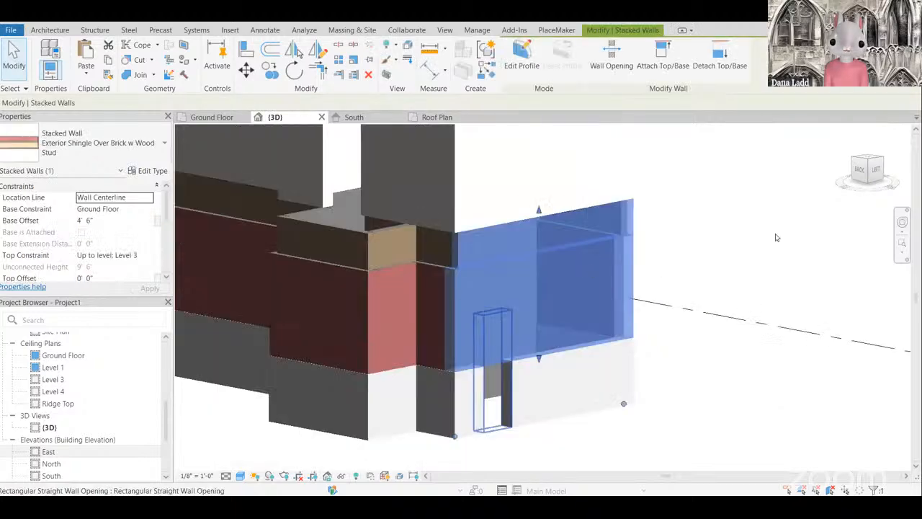
pyautogui.click(708, 264)
pyautogui.keyDown('shift'); pyautogui.moveTo(761, 277); pyautogui.dragTo(468, 306, button='middle'); pyautogui.keyUp('shift')
pyautogui.scroll(-3, 725, 325)
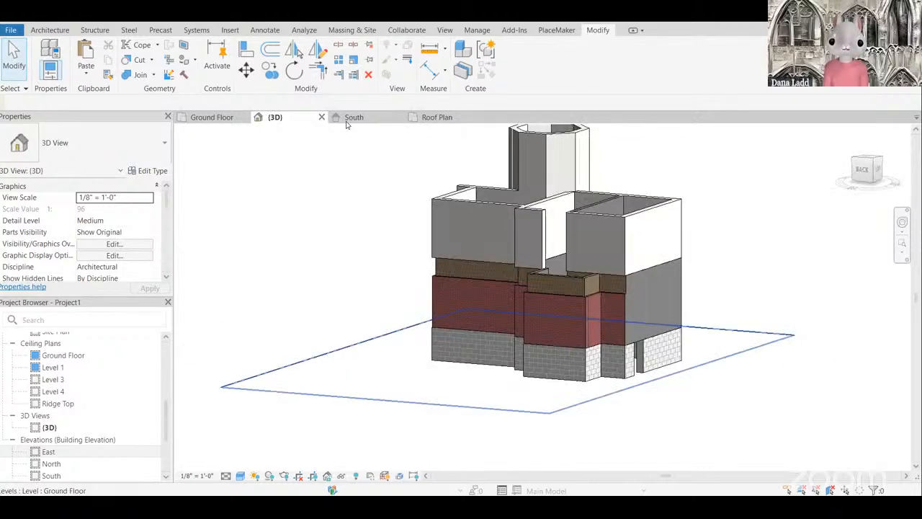
# Step: Open the Level 1 floor plan
pyautogui.scroll(2, 465, 302)
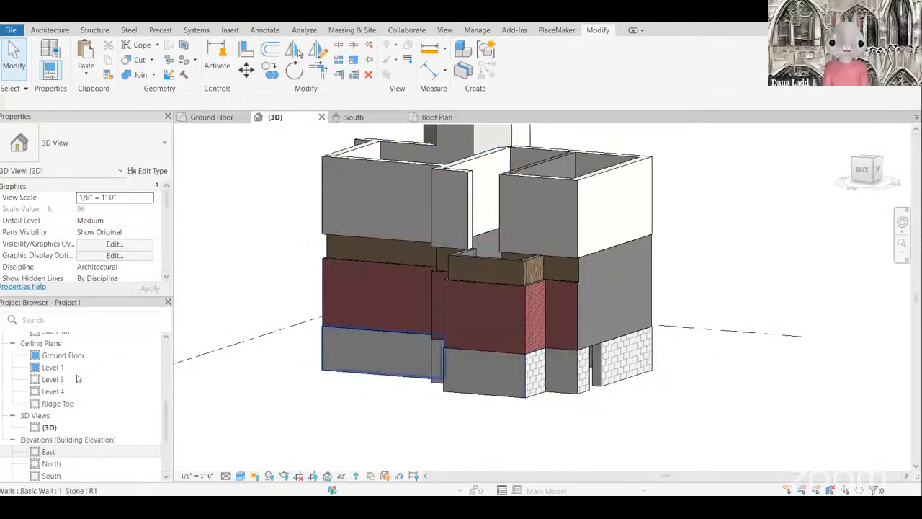
pyautogui.scroll(5, 102, 397)
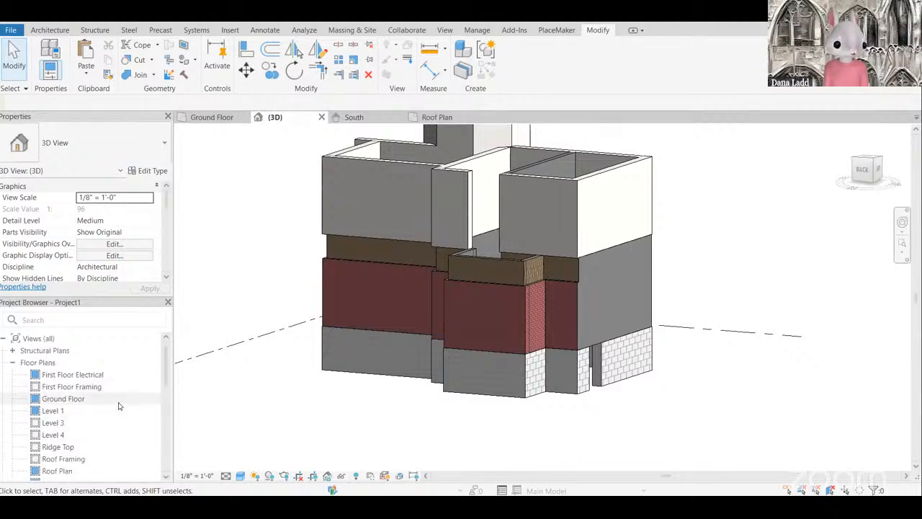
pyautogui.scroll(-3, 118, 405)
pyautogui.scroll(5, 118, 405)
pyautogui.doubleClick(53, 410)
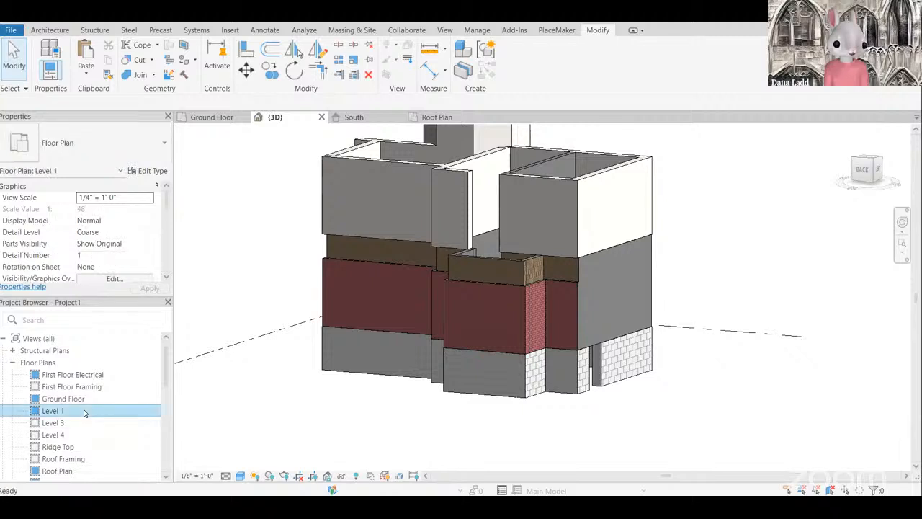
pyautogui.scroll(6, 539, 321)
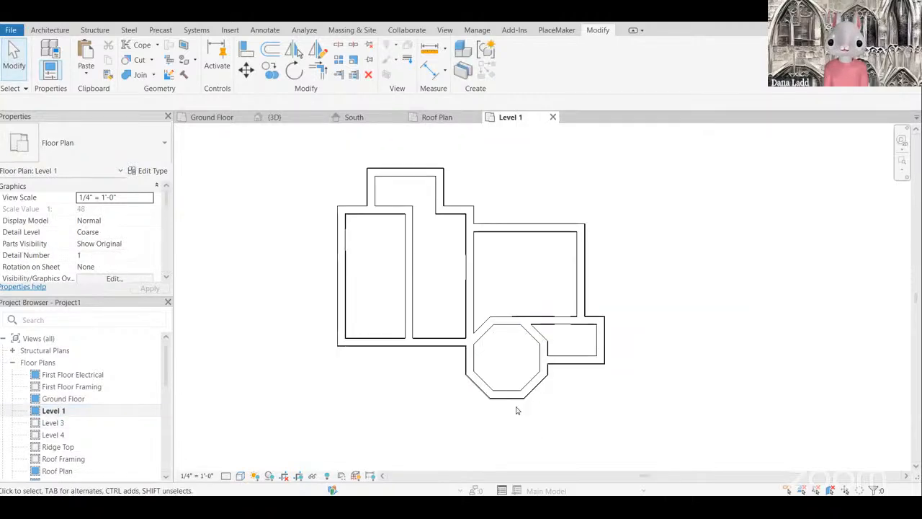
# Step: Examine the wall outlines around the bay, the corners and the octagonal tower in the Level 1 plan
pyautogui.scroll(-5, 513, 389)
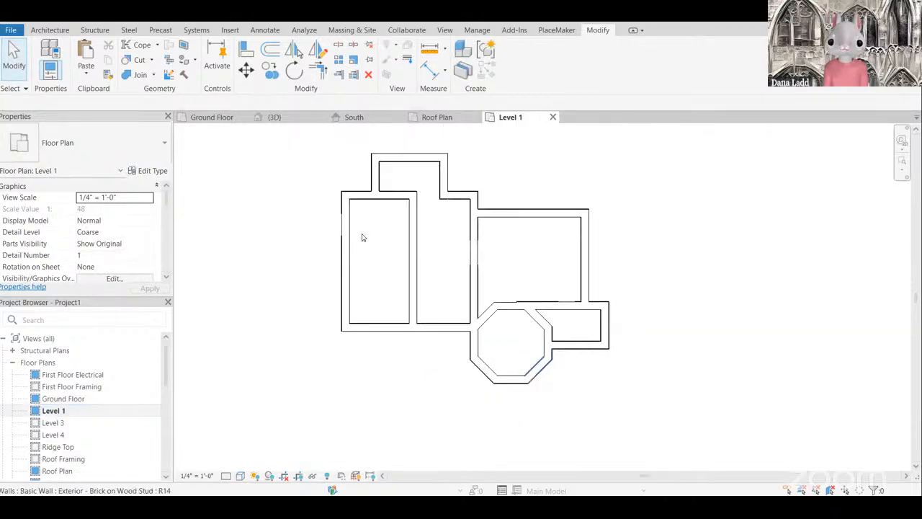
pyautogui.scroll(5, 479, 160)
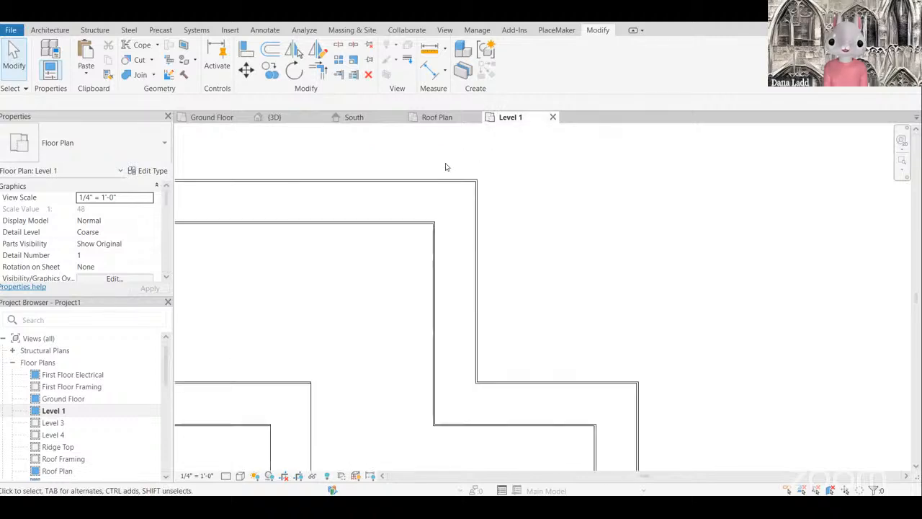
pyautogui.scroll(-5, 372, 266)
pyautogui.scroll(4, 428, 346)
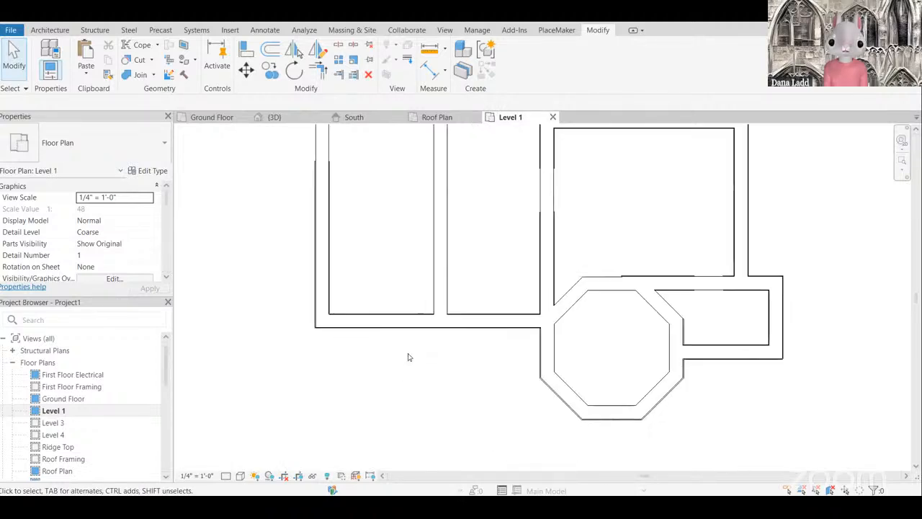
pyautogui.scroll(-4, 429, 347)
pyautogui.scroll(5, 584, 394)
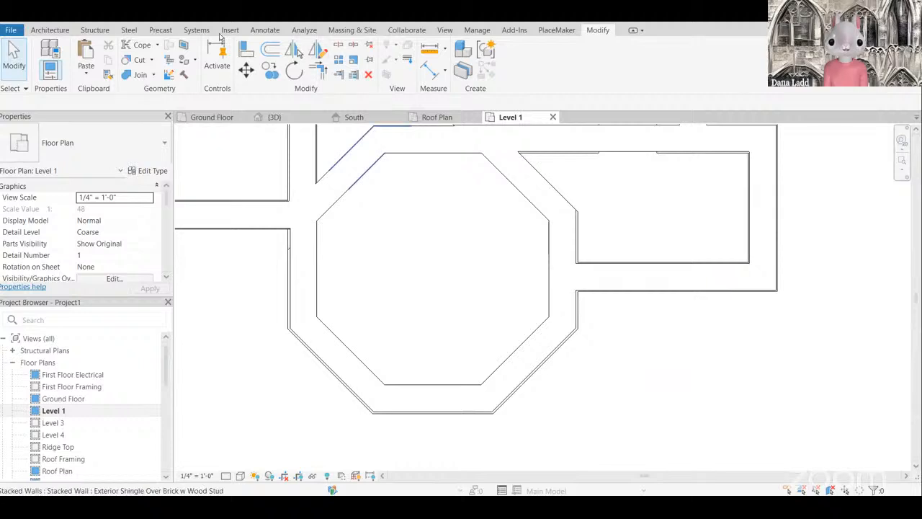
pyautogui.moveTo(644, 265); pyautogui.dragTo(602, 265, button='middle')
pyautogui.scroll(-1, 602, 265)
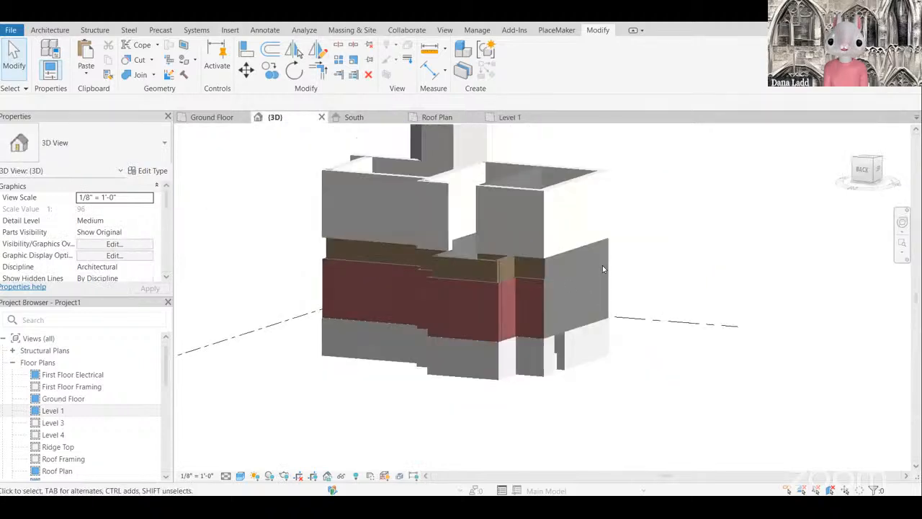
# Step: Select the west stacked wall in 3D and flip its orientation in the Level 1 plan so its exterior finish faces outward
pyautogui.scroll(1, 602, 265)
pyautogui.click(602, 265)
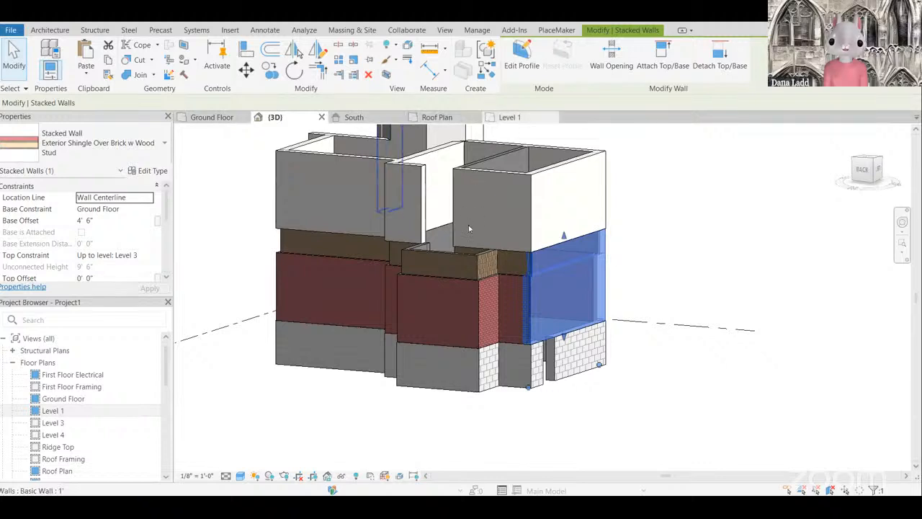
pyautogui.click(510, 117)
pyautogui.scroll(-3, 481, 327)
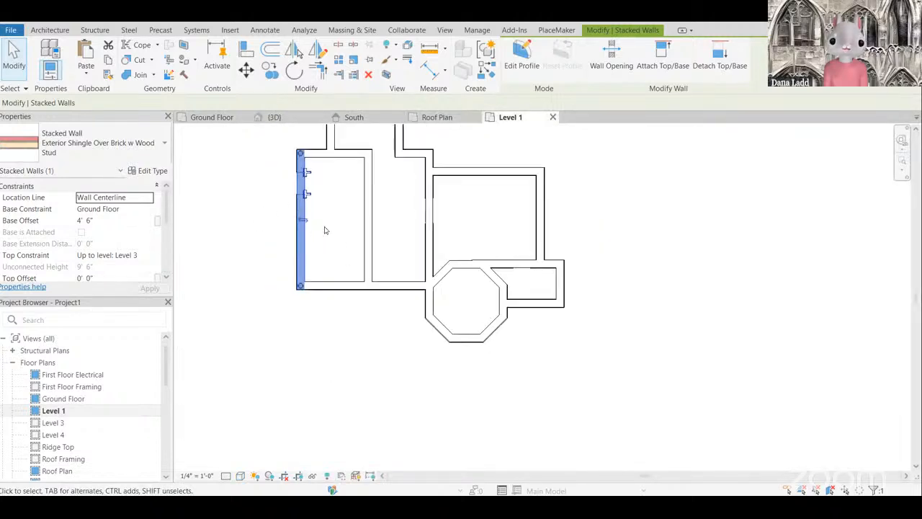
pyautogui.scroll(5, 302, 231)
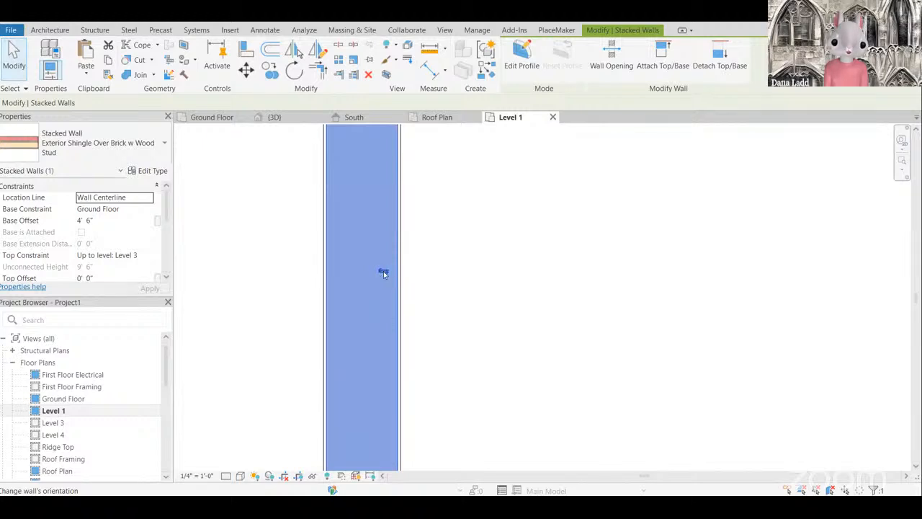
pyautogui.press('Escape')
pyautogui.scroll(-6, 406, 264)
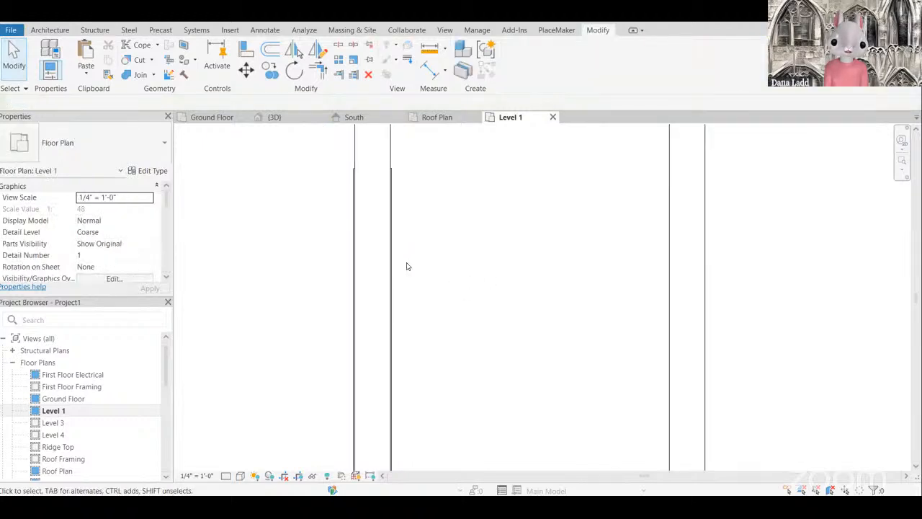
pyautogui.click(276, 117)
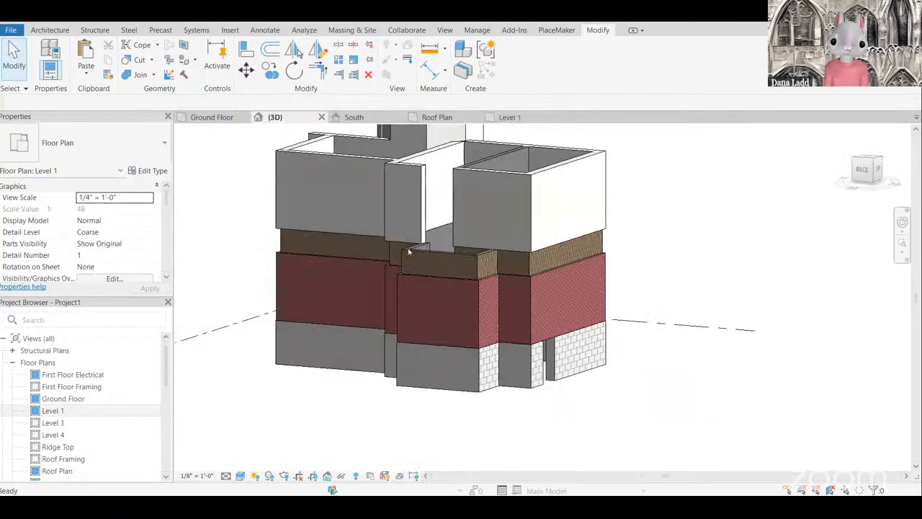
# Step: Select the front stacked wall west of the octagonal tower in 3D and flip its orientation in the Level 1 plan
pyautogui.scroll(-3, 598, 326)
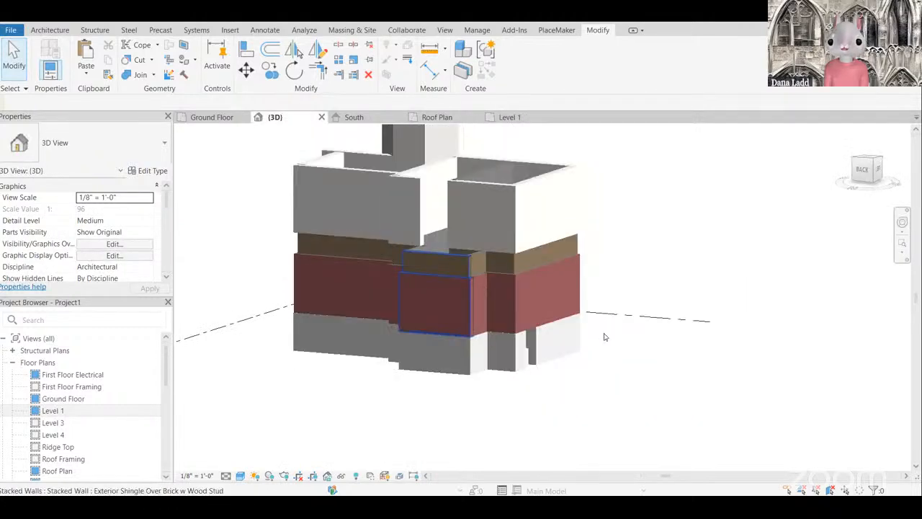
pyautogui.keyDown('shift'); pyautogui.moveTo(633, 347); pyautogui.dragTo(482, 247, button='middle'); pyautogui.keyUp('shift')
pyautogui.scroll(2, 371, 315)
pyautogui.click(371, 222)
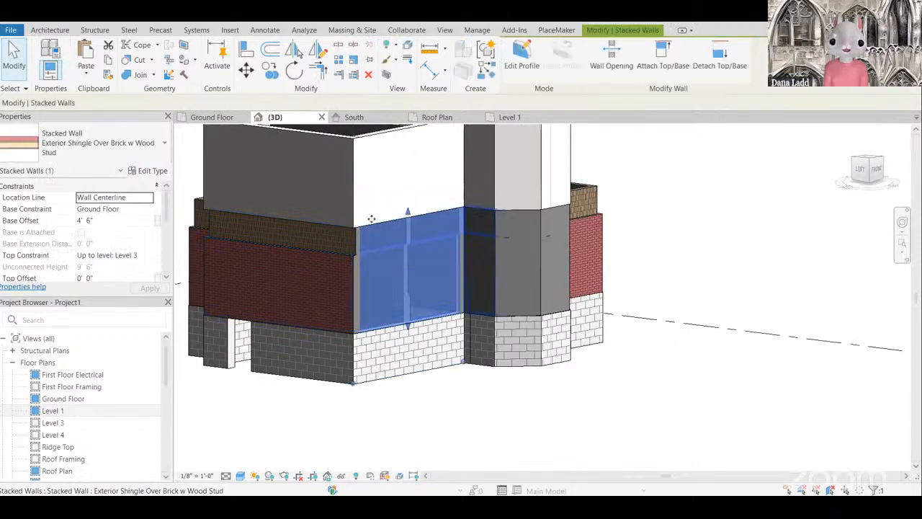
pyautogui.scroll(1, 389, 216)
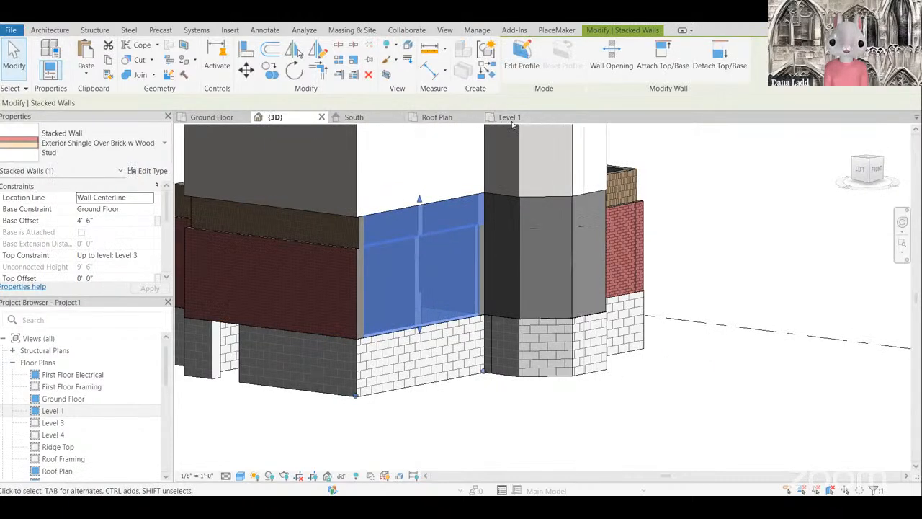
pyautogui.scroll(2, 458, 318)
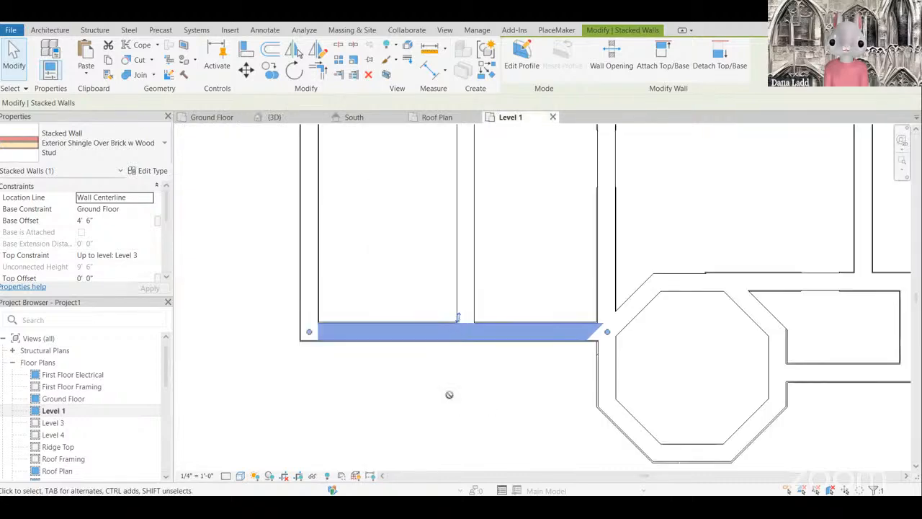
pyautogui.click(717, 482)
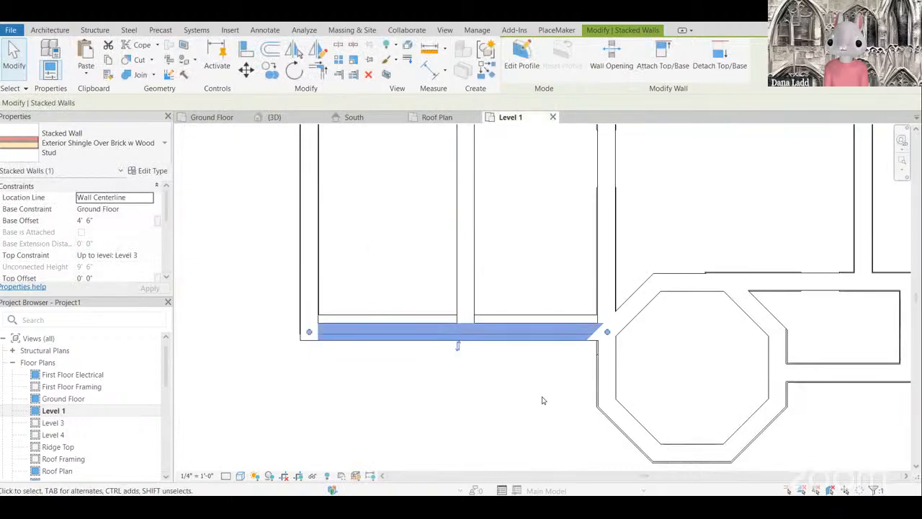
pyautogui.click(545, 397)
# Step: Compare the front stone wall west of the tower with the reference drawing in the Ground Floor plan
pyautogui.scroll(2, 531, 325)
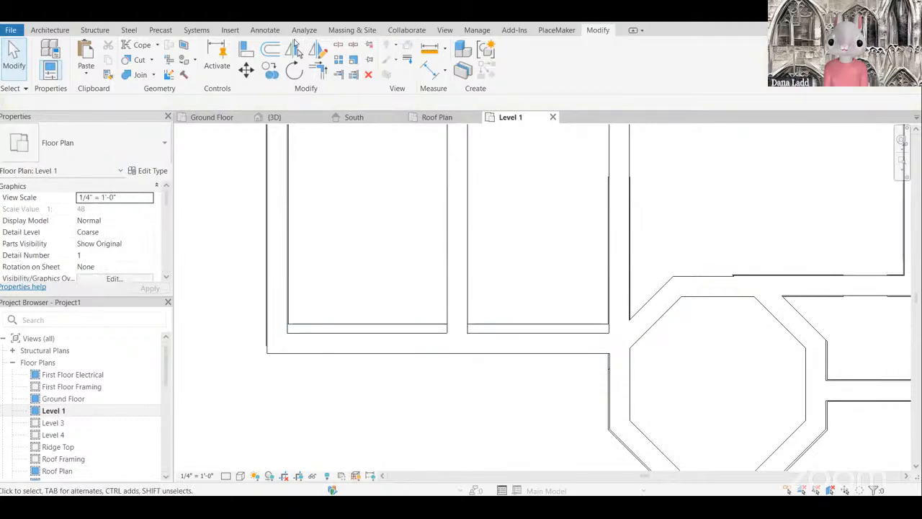
pyautogui.click(264, 30)
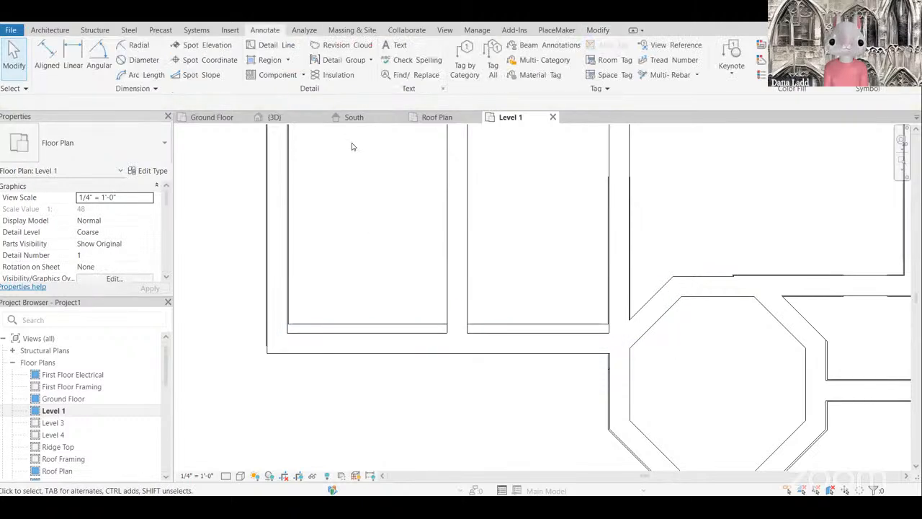
pyautogui.click(212, 117)
pyautogui.scroll(5, 405, 338)
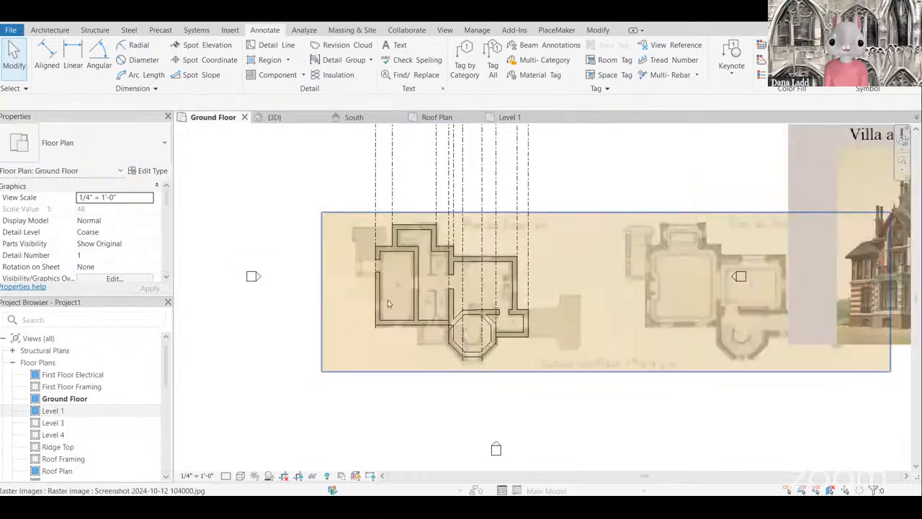
pyautogui.scroll(3, 384, 314)
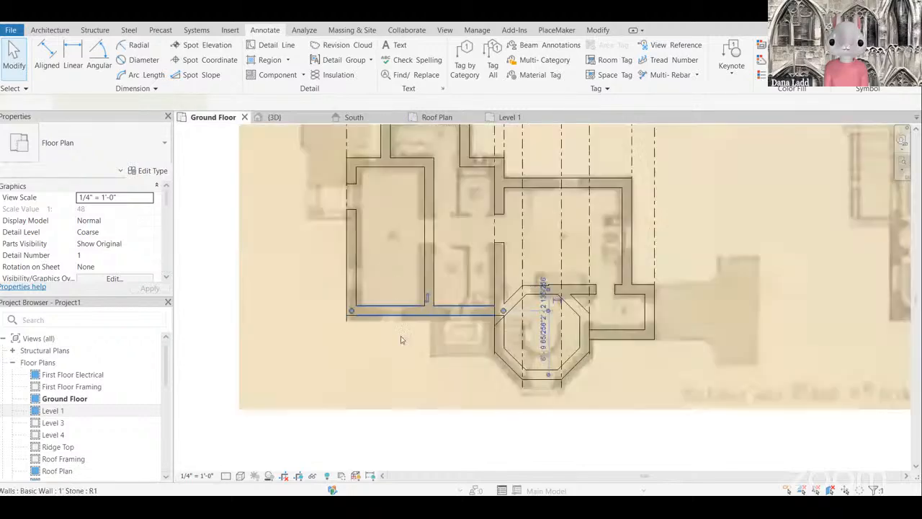
pyautogui.click(401, 336)
pyautogui.scroll(3, 401, 336)
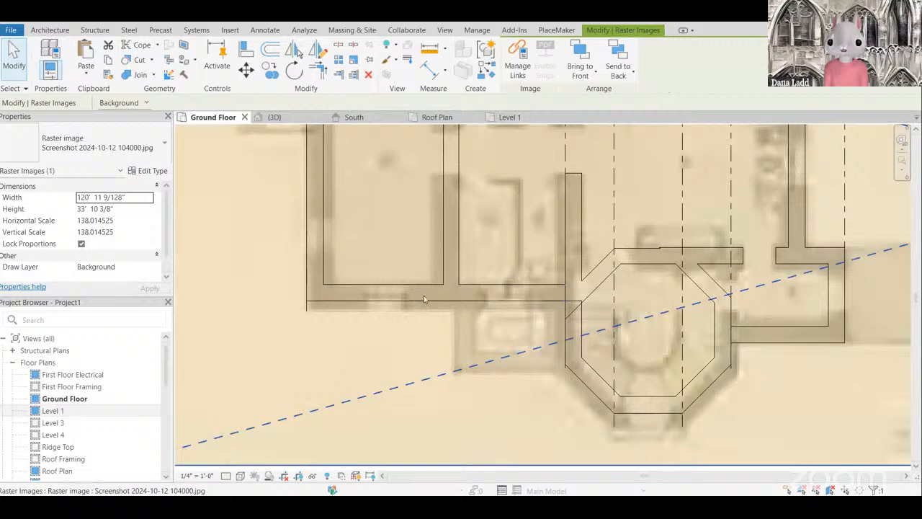
pyautogui.press('Escape')
pyautogui.scroll(3, 487, 308)
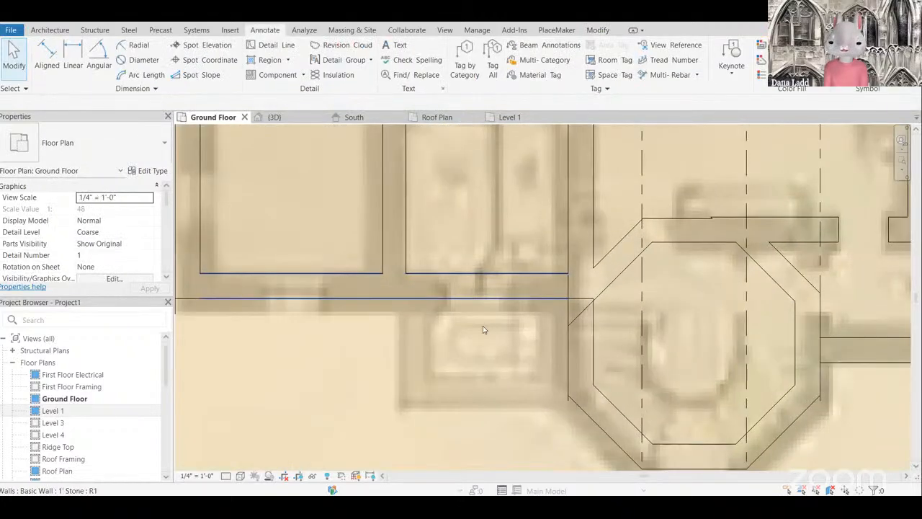
pyautogui.click(483, 330)
pyautogui.scroll(-4, 504, 317)
pyautogui.scroll(3, 526, 302)
pyautogui.press('a')
pyautogui.press('l')
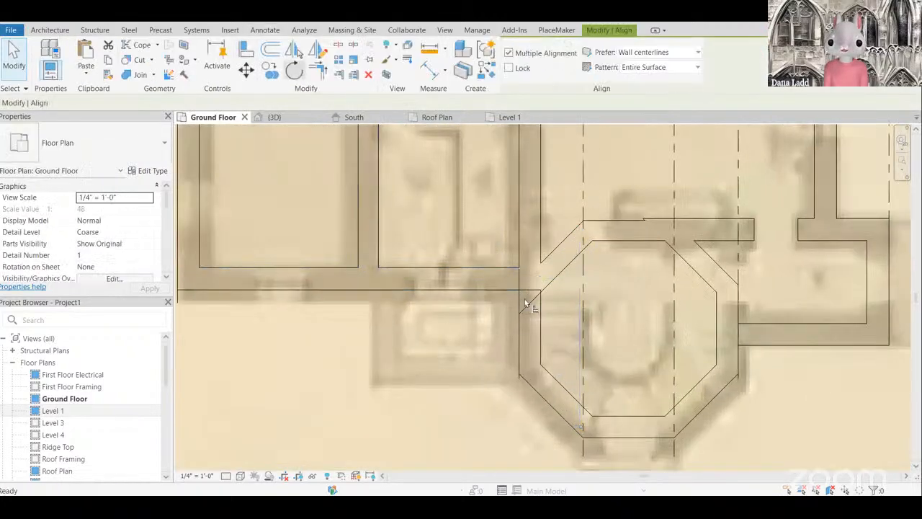
pyautogui.scroll(2, 531, 301)
pyautogui.press('Escape')
# Step: Try to move the front 1' Stone wall west of the tower outward onto the wall in the reference drawing
pyautogui.click(493, 302)
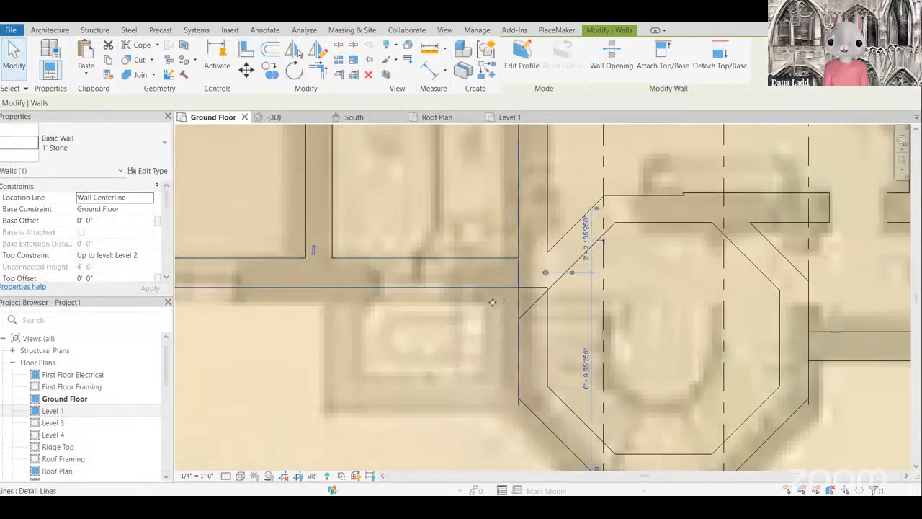
pyautogui.scroll(-3, 484, 292)
pyautogui.scroll(3, 486, 288)
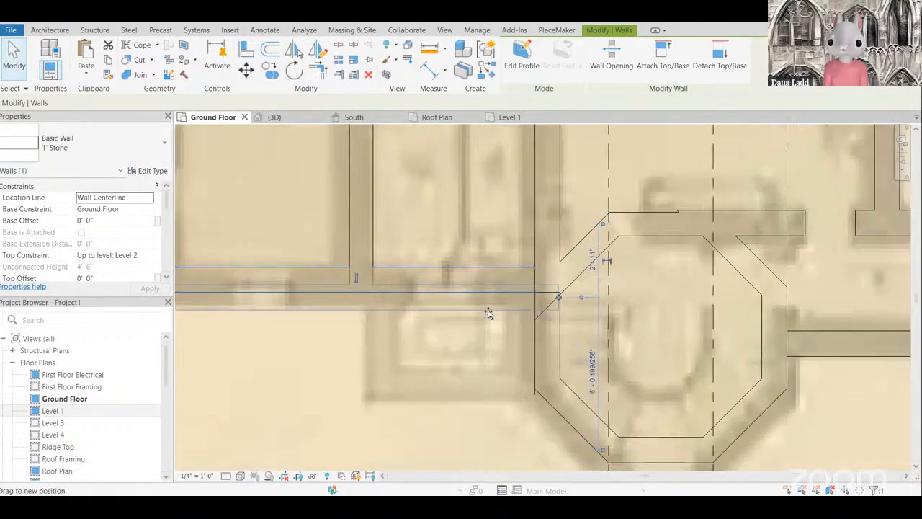
pyautogui.moveTo(488, 309); pyautogui.dragTo(485, 287)
pyautogui.moveTo(400, 231); pyautogui.dragTo(415, 233)
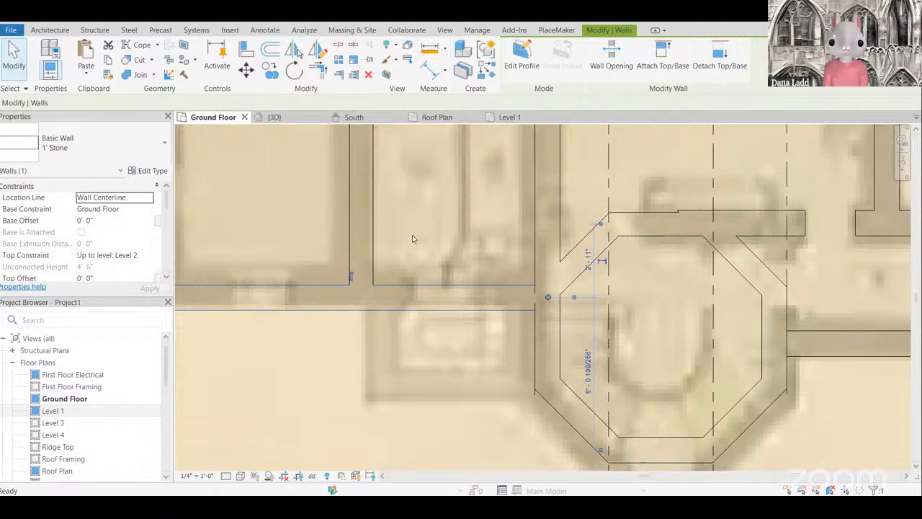
pyautogui.press('Escape')
pyautogui.scroll(-2, 412, 239)
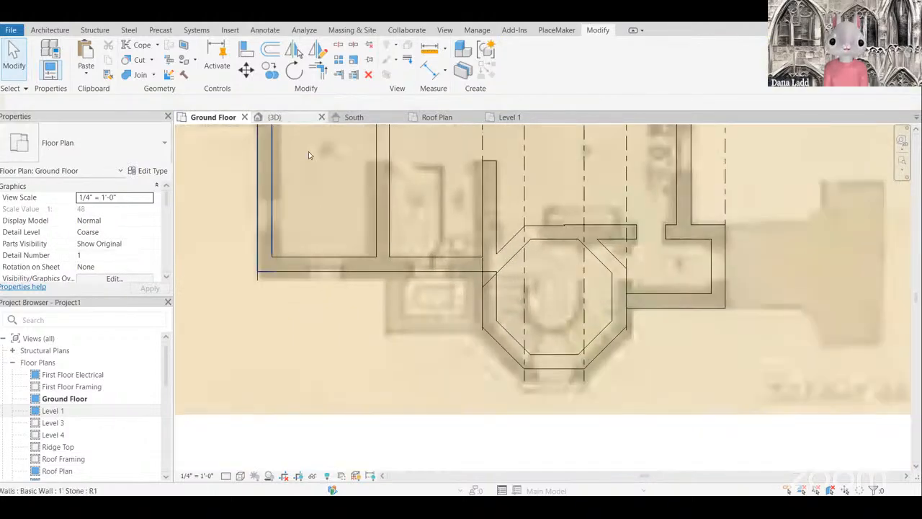
# Step: Examine how the stone base meets the brick band and octagonal tower along the front and west sides in 3D
pyautogui.hotkey('ctrl', 'Tab')
pyautogui.keyDown('shift'); pyautogui.moveTo(650, 298); pyautogui.dragTo(372, 276, button='middle'); pyautogui.keyUp('shift')
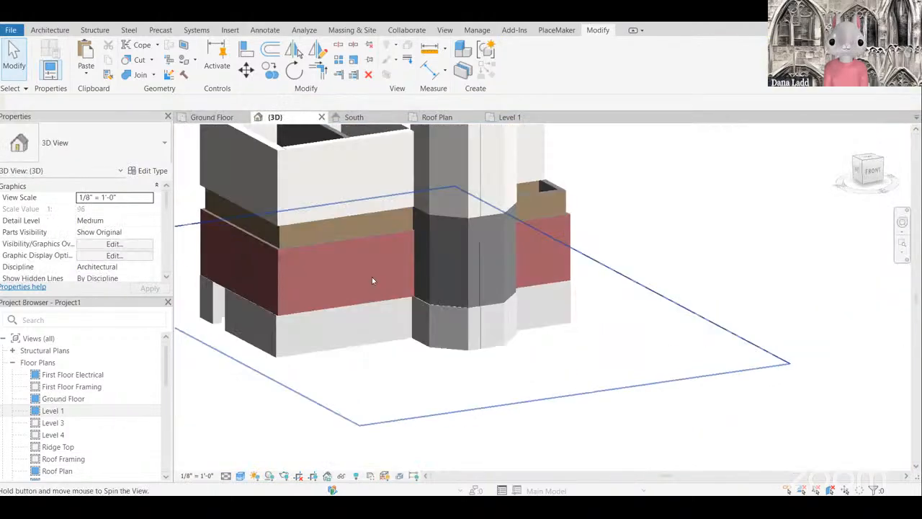
pyautogui.scroll(1, 371, 276)
pyautogui.keyDown('shift'); pyautogui.moveTo(533, 276); pyautogui.dragTo(562, 286, button='middle'); pyautogui.keyUp('shift')
pyautogui.scroll(2, 562, 286)
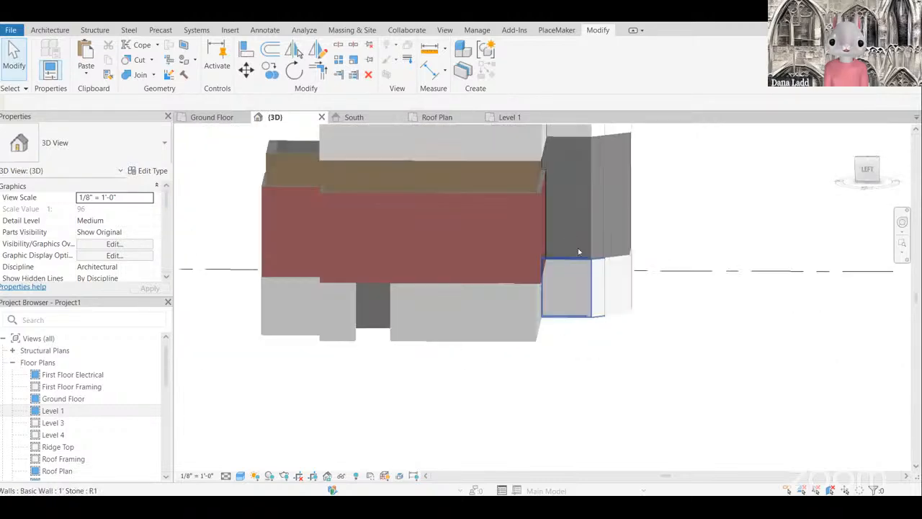
pyautogui.keyDown('shift'); pyautogui.moveTo(578, 252); pyautogui.dragTo(562, 242, button='middle'); pyautogui.keyUp('shift')
pyautogui.scroll(2, 557, 247)
pyautogui.scroll(-1, 570, 291)
pyautogui.moveTo(664, 303); pyautogui.dragTo(613, 324, button='middle')
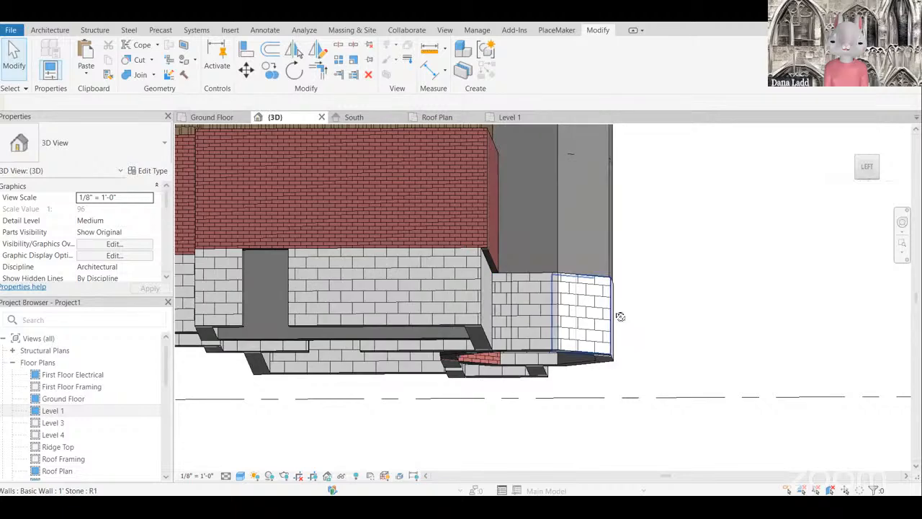
pyautogui.scroll(1, 620, 317)
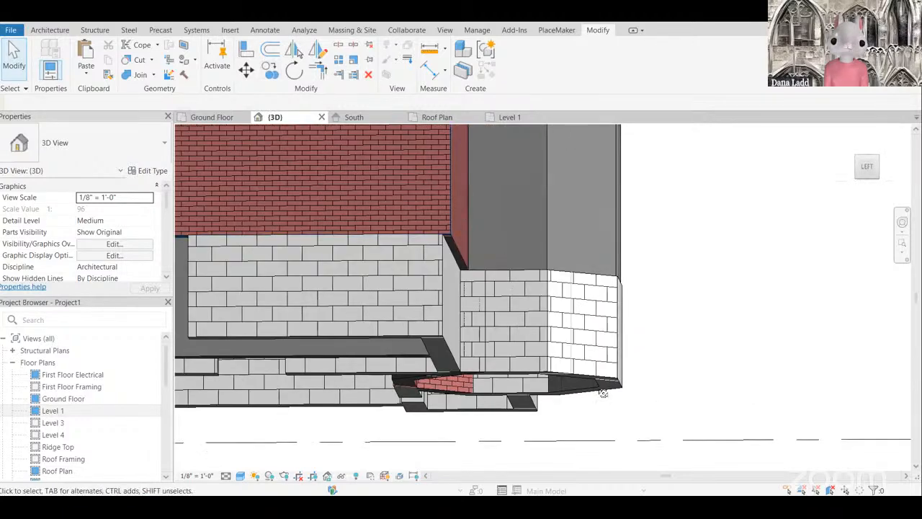
pyautogui.keyDown('shift'); pyautogui.moveTo(506, 245); pyautogui.dragTo(770, 357, button='middle'); pyautogui.keyUp('shift')
pyautogui.keyDown('shift'); pyautogui.moveTo(846, 303); pyautogui.dragTo(618, 257, button='middle'); pyautogui.keyUp('shift')
pyautogui.scroll(-2, 461, 296)
pyautogui.scroll(1, 317, 302)
# Step: Select the front 1' Stone wall west of the tower in 3D and nudge it outward two increments toward the brick face above
pyautogui.click(320, 301)
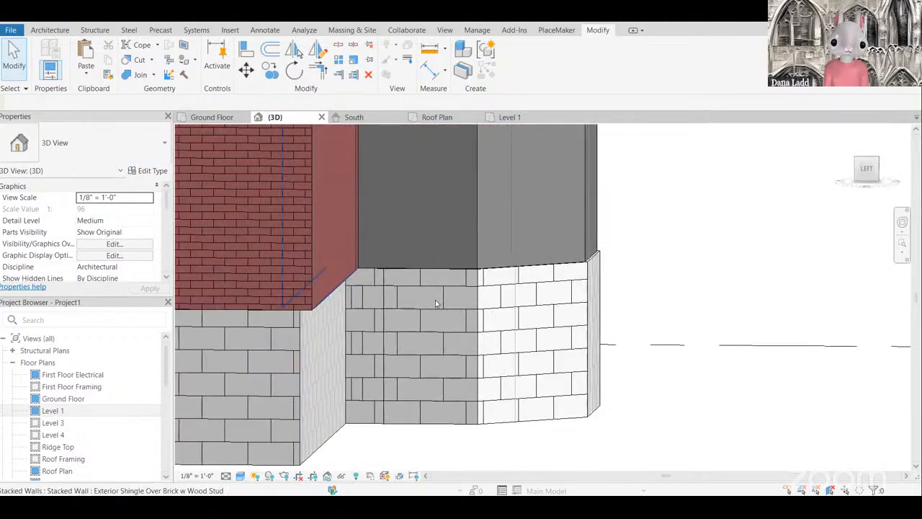
pyautogui.scroll(-2, 437, 300)
pyautogui.click(314, 370)
pyautogui.scroll(1, 314, 370)
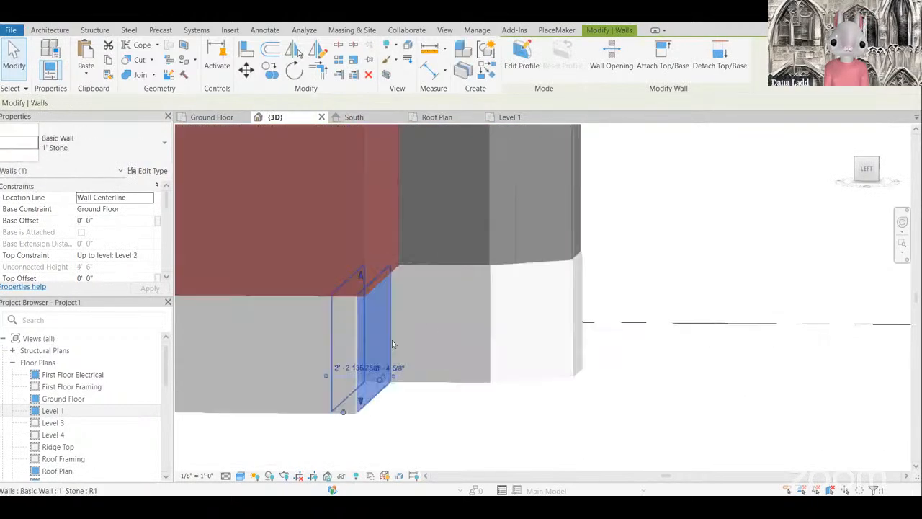
pyautogui.moveTo(463, 358); pyautogui.dragTo(458, 326, button='middle')
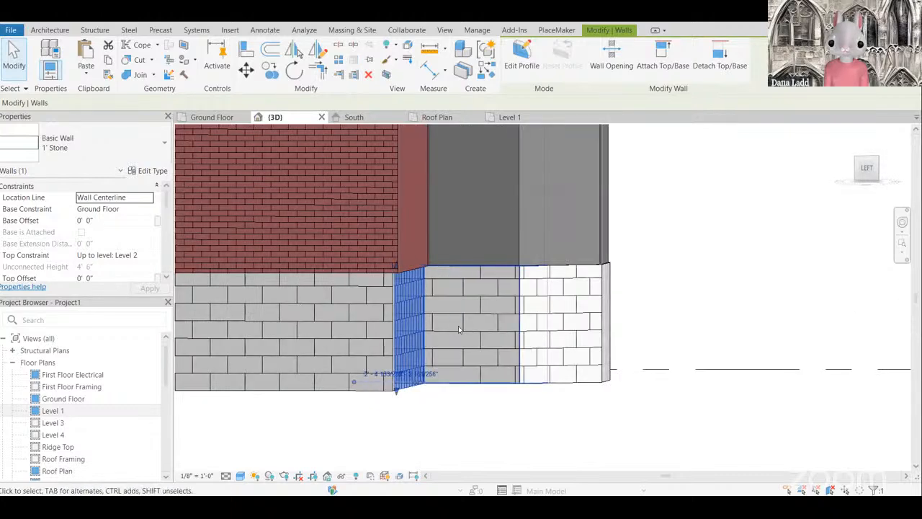
pyautogui.press('Right')
pyautogui.press('Right')
pyautogui.scroll(4, 441, 282)
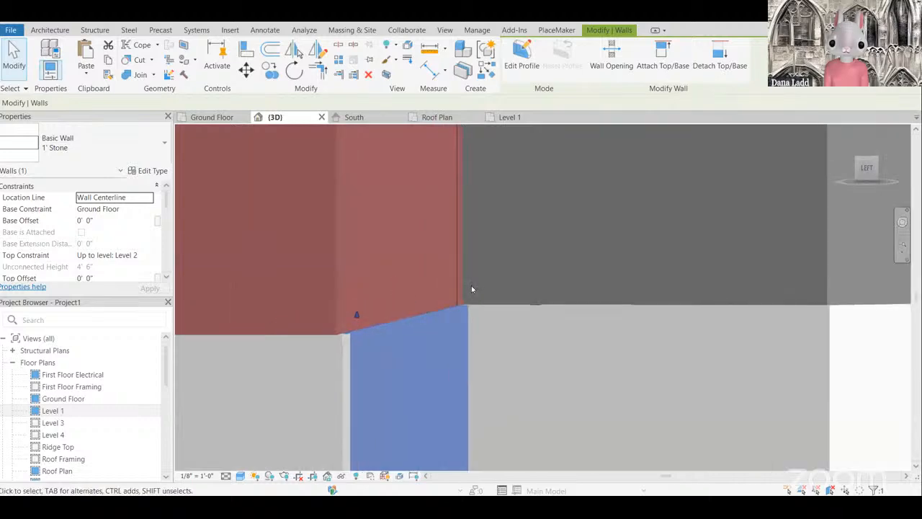
pyautogui.keyDown('shift'); pyautogui.moveTo(481, 332); pyautogui.dragTo(481, 287, button='middle'); pyautogui.keyUp('shift')
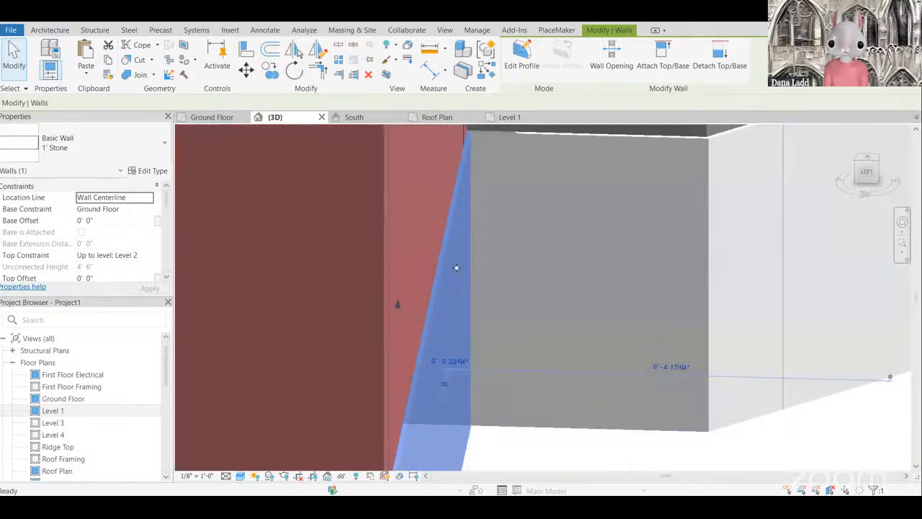
pyautogui.scroll(-2, 457, 268)
pyautogui.press('Escape')
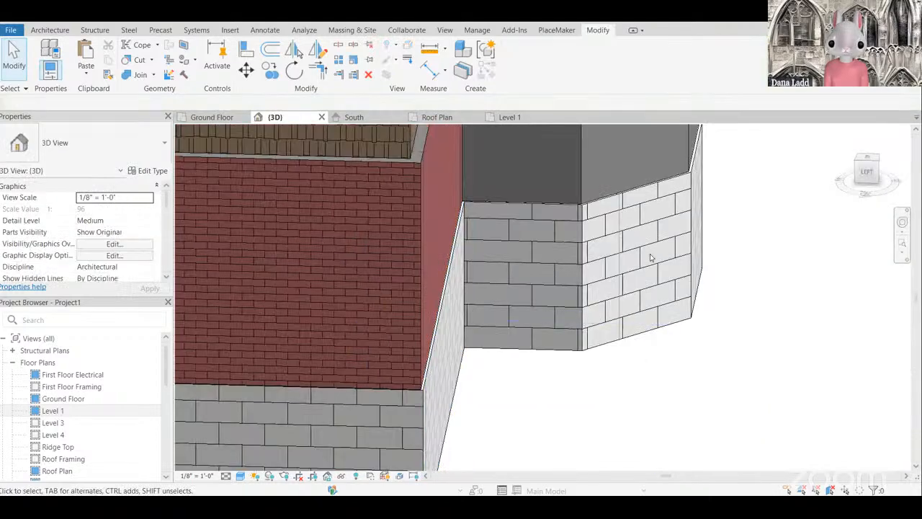
# Step: Set the 3D view's visual style to Wireframe with the front stone and brick walls west of the tower in sight
pyautogui.keyDown('shift'); pyautogui.moveTo(715, 252); pyautogui.dragTo(744, 229, button='middle'); pyautogui.keyUp('shift')
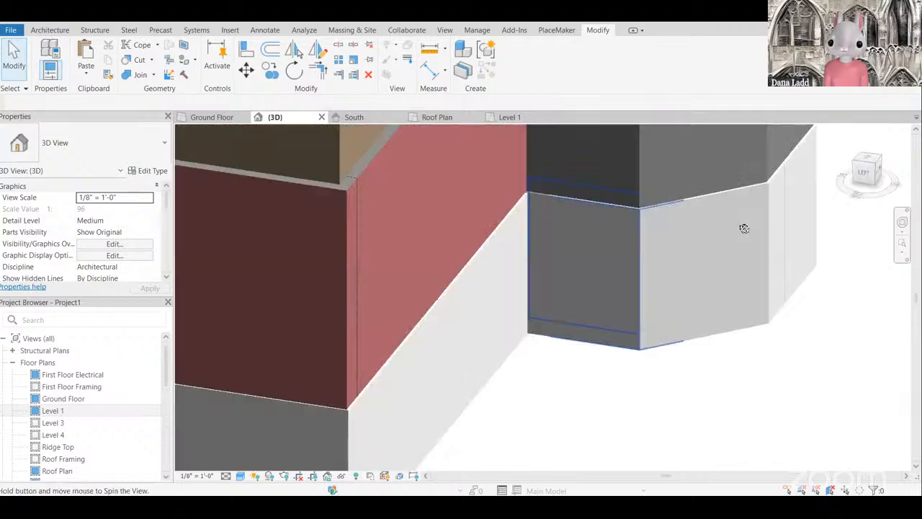
pyautogui.scroll(3, 438, 371)
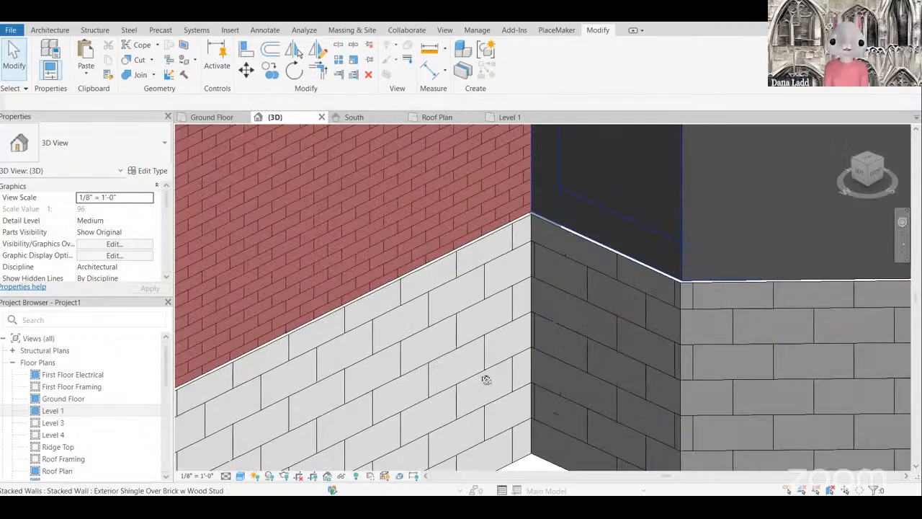
pyautogui.scroll(-3, 302, 393)
pyautogui.click(241, 475)
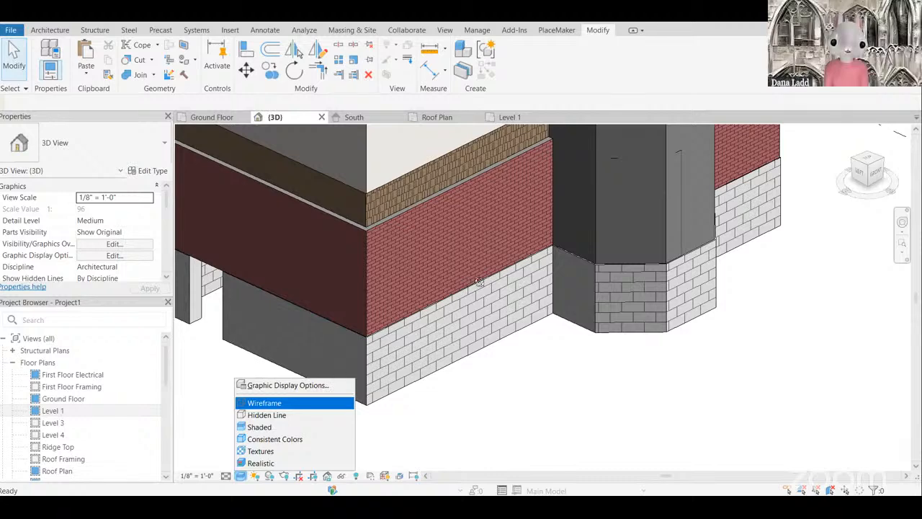
pyautogui.click(264, 402)
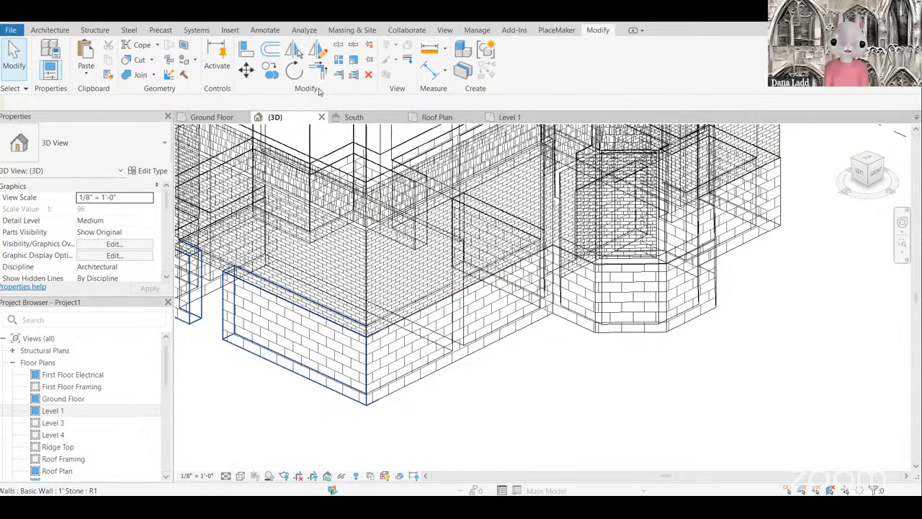
# Step: Align the exterior face of the front 1' Stone wall west of the tower with the brick face of the stacked wall above
pyautogui.press('a')
pyautogui.press('l')
pyautogui.scroll(3, 400, 256)
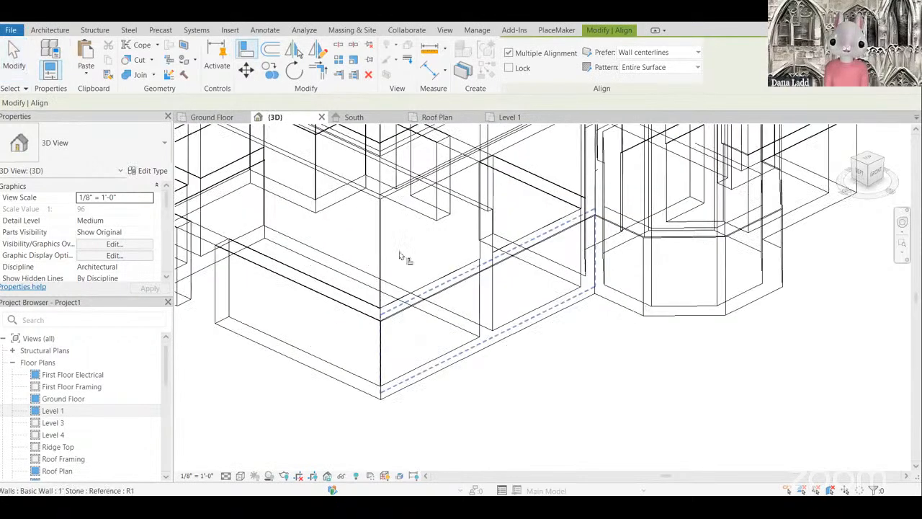
pyautogui.scroll(2, 403, 259)
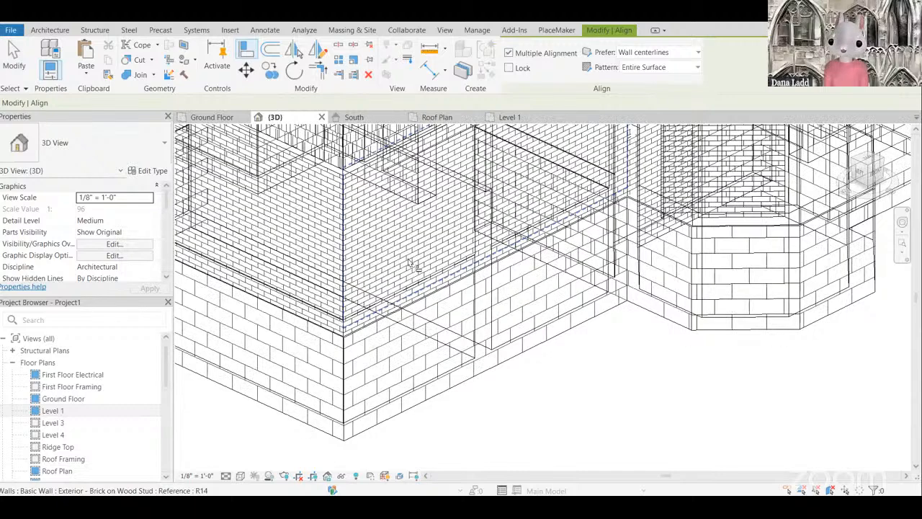
pyautogui.scroll(-1, 408, 259)
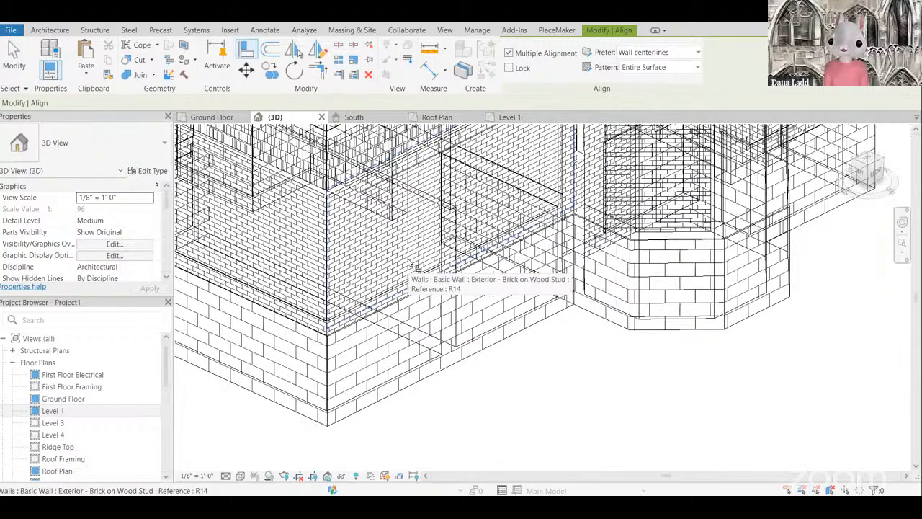
pyautogui.click(450, 332)
pyautogui.scroll(-2, 482, 372)
pyautogui.scroll(2, 479, 343)
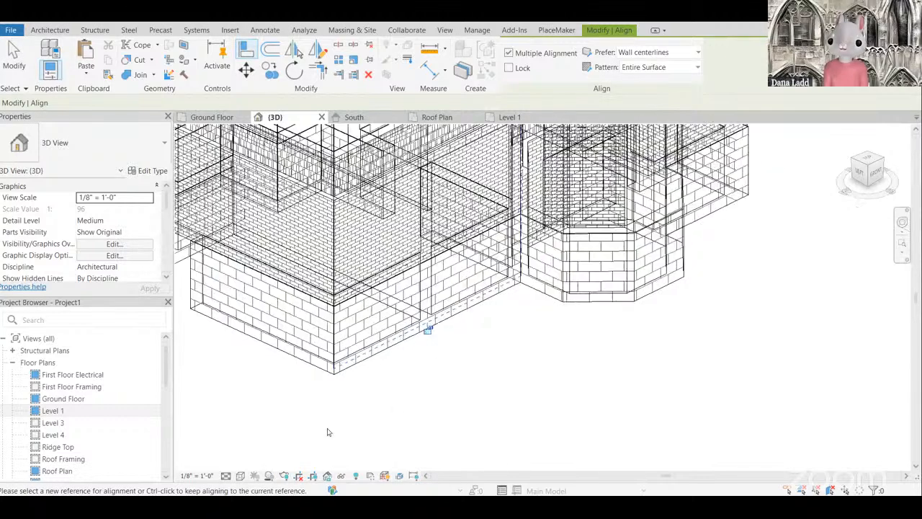
pyautogui.press('Escape')
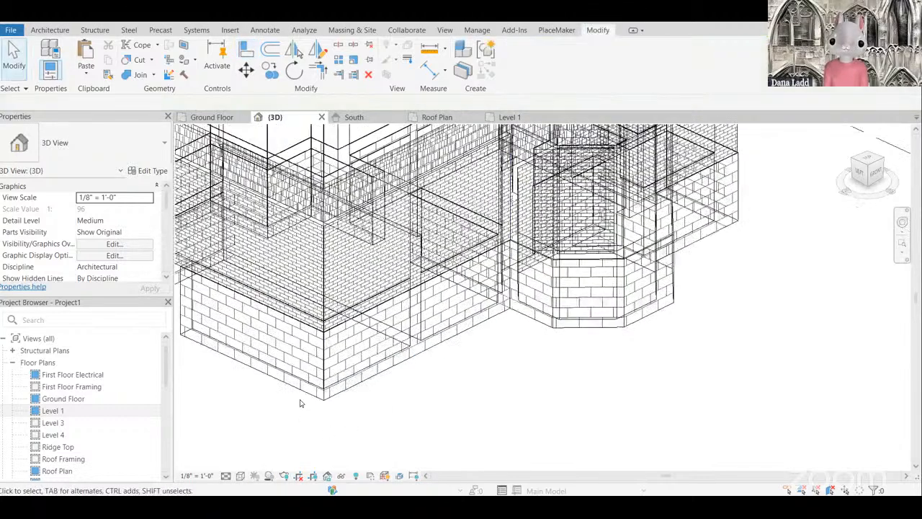
# Step: Inspect the joint between the front stone wall and the brick band west of the tower in the shaded 3D view
pyautogui.moveTo(416, 401)
pyautogui.keyDown('shift'); pyautogui.mouseDown(button='middle')
pyautogui.moveTo(431, 374)
pyautogui.moveTo(403, 367)
pyautogui.mouseUp(button='middle'); pyautogui.keyUp('shift')
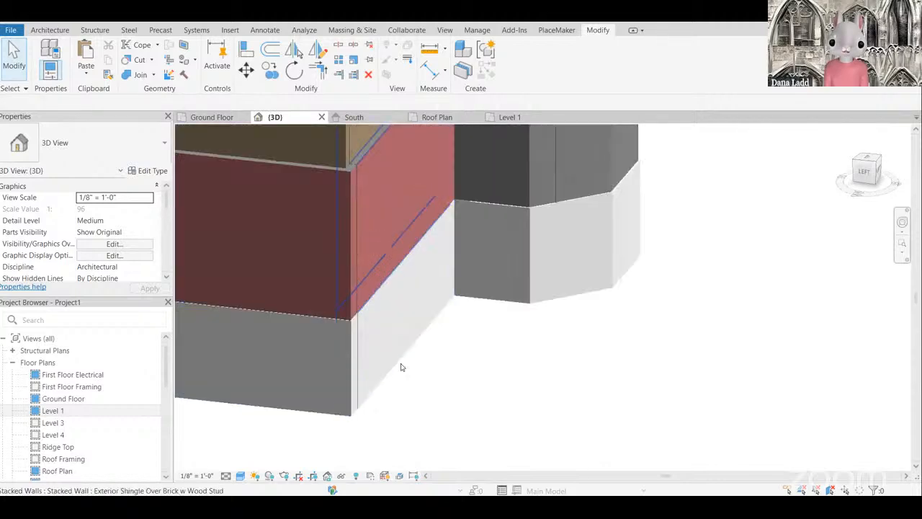
pyautogui.scroll(8, 416, 288)
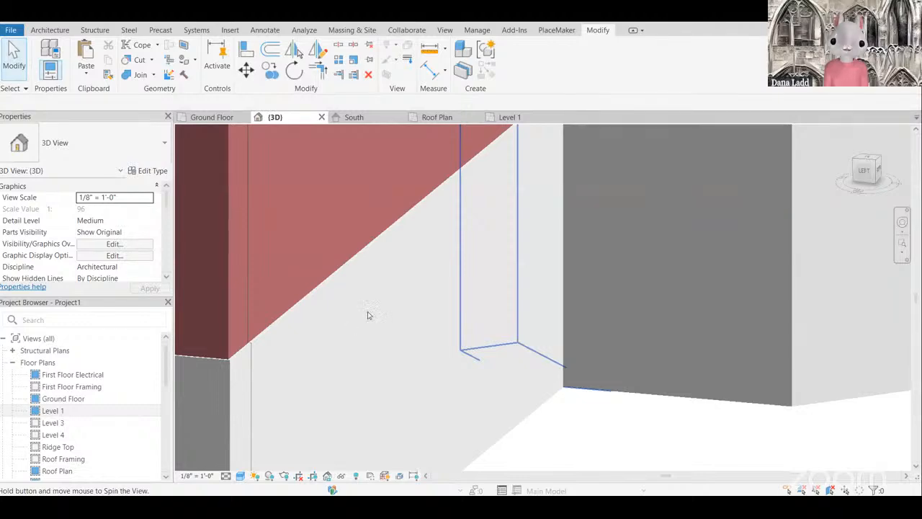
pyautogui.keyDown('shift'); pyautogui.moveTo(366, 315); pyautogui.dragTo(638, 365, button='middle'); pyautogui.keyUp('shift')
pyautogui.scroll(-3, 396, 331)
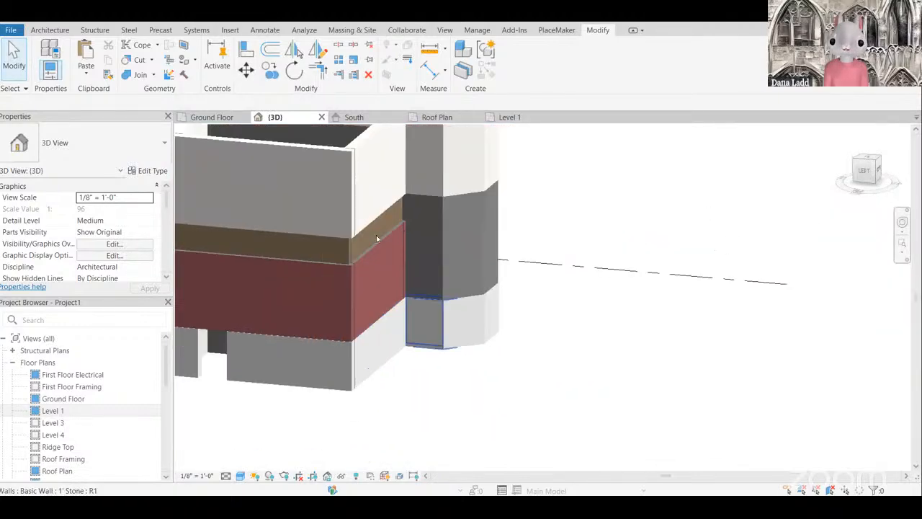
pyautogui.keyDown('shift'); pyautogui.moveTo(377, 238); pyautogui.dragTo(431, 264, button='middle'); pyautogui.keyUp('shift')
pyautogui.scroll(2, 490, 249)
# Step: Select the octagonal tower's west stacked wall in 3D and flip its orientation in the Level 1 plan, unjoining elements if required
pyautogui.click(364, 252)
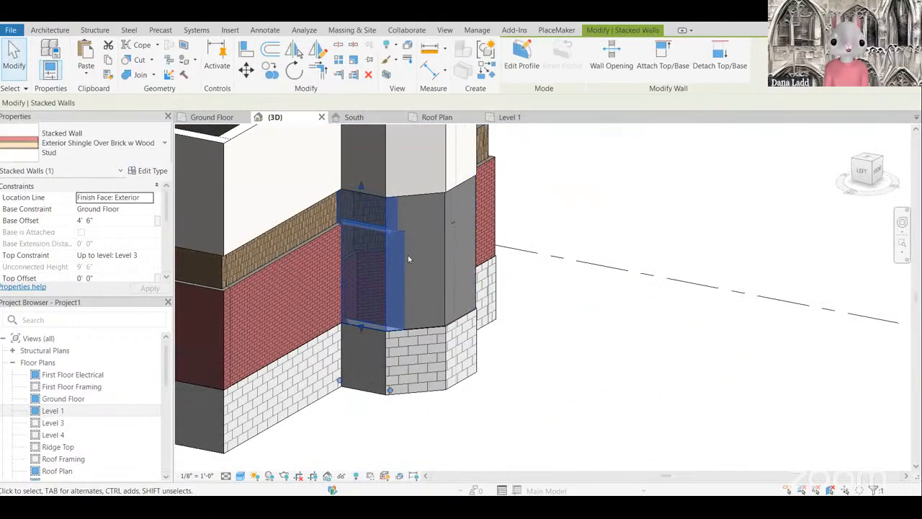
pyautogui.scroll(-5, 408, 255)
pyautogui.keyDown('shift'); pyautogui.moveTo(315, 375); pyautogui.dragTo(414, 129, button='middle'); pyautogui.keyUp('shift')
pyautogui.scroll(3, 619, 286)
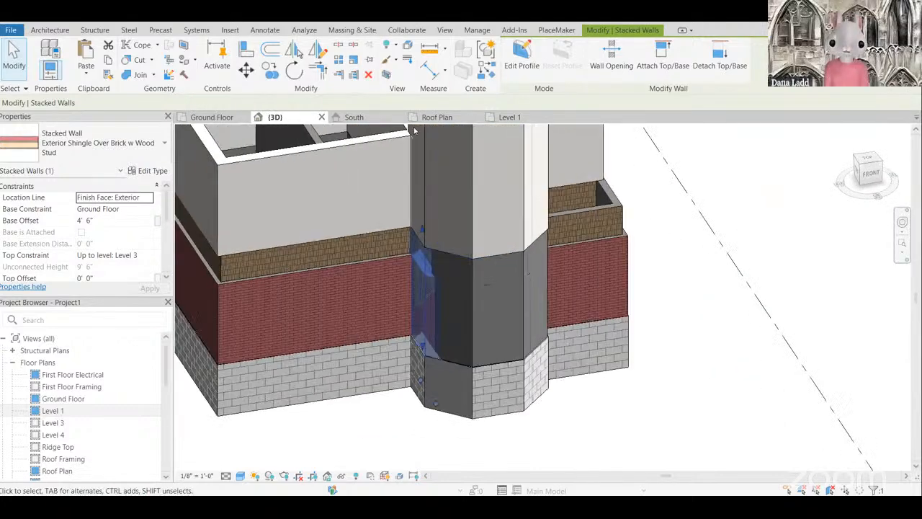
pyautogui.click(509, 117)
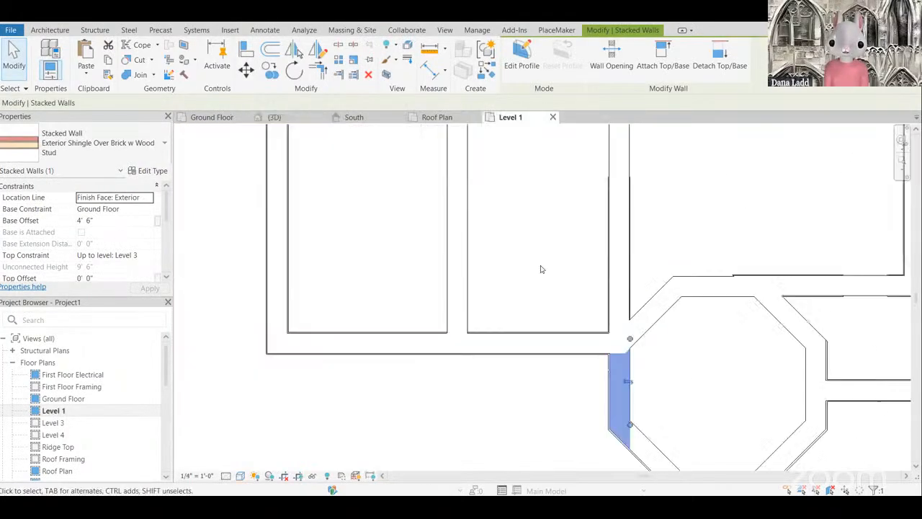
pyautogui.scroll(1, 534, 318)
pyautogui.click(537, 305)
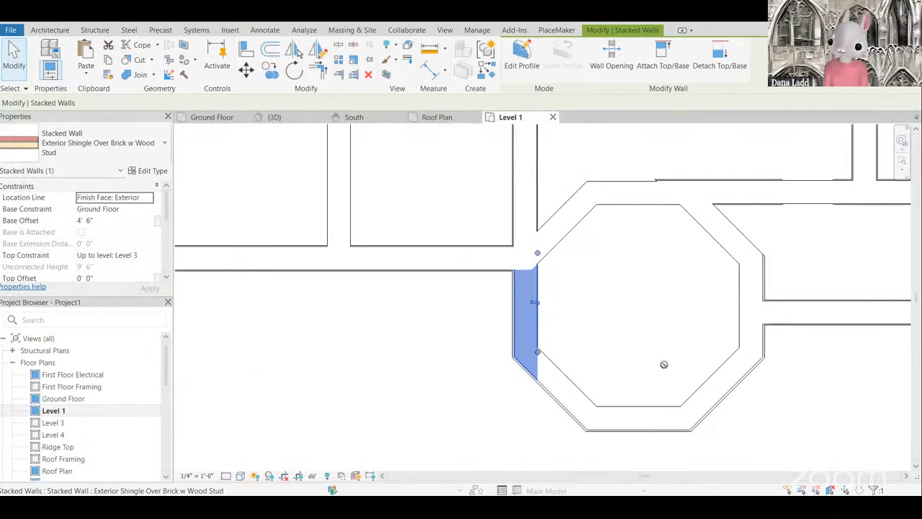
pyautogui.click(716, 482)
pyautogui.moveTo(569, 312); pyautogui.dragTo(492, 272, button='middle')
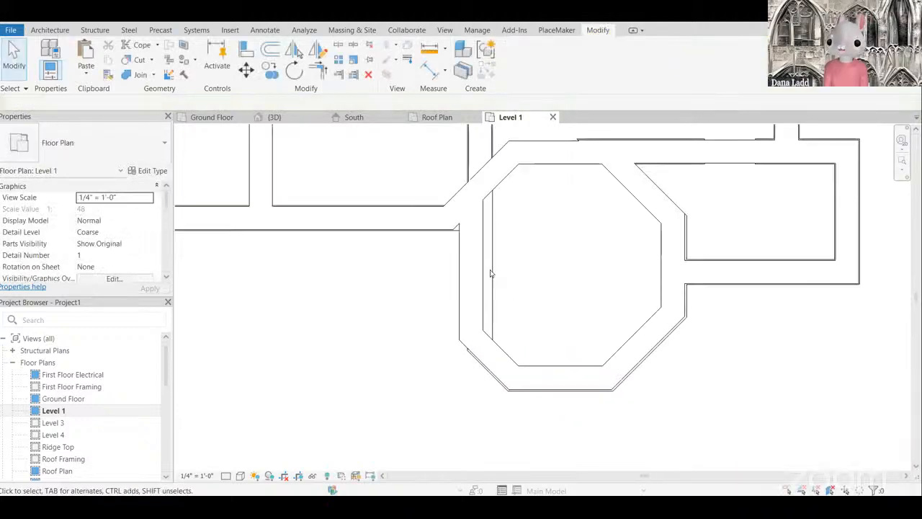
# Step: Check the position of the tower's flipped west stacked wall against the neighbouring walls in the Level 1 plan
pyautogui.scroll(2, 567, 305)
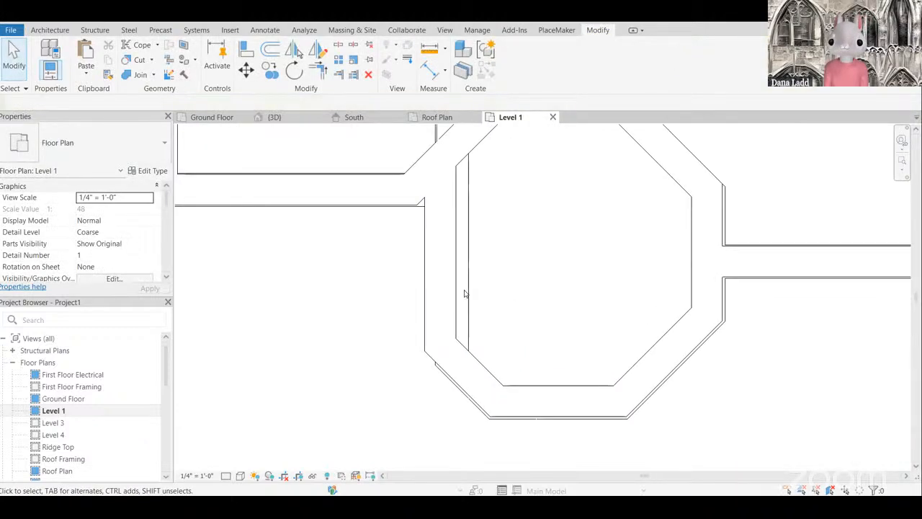
pyautogui.scroll(-3, 490, 330)
pyautogui.click(500, 278)
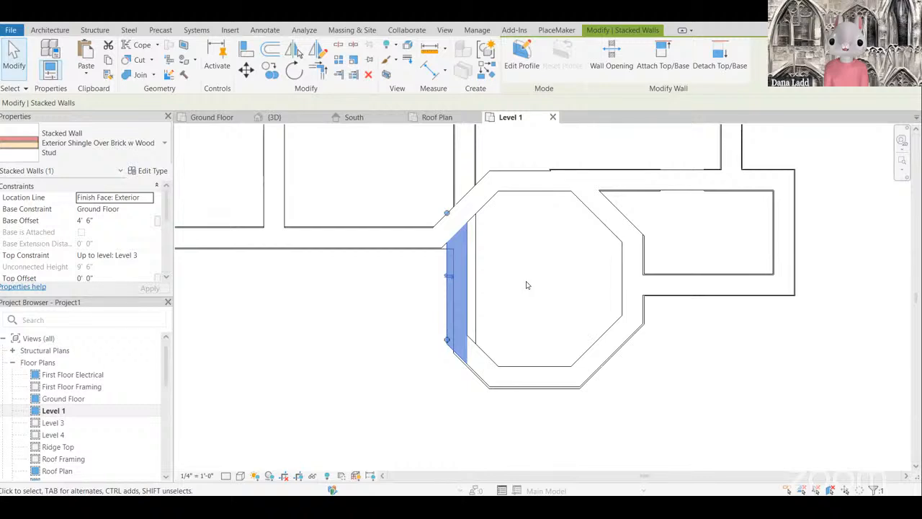
pyautogui.scroll(-2, 524, 287)
pyautogui.scroll(-6, 525, 295)
pyautogui.press('Escape')
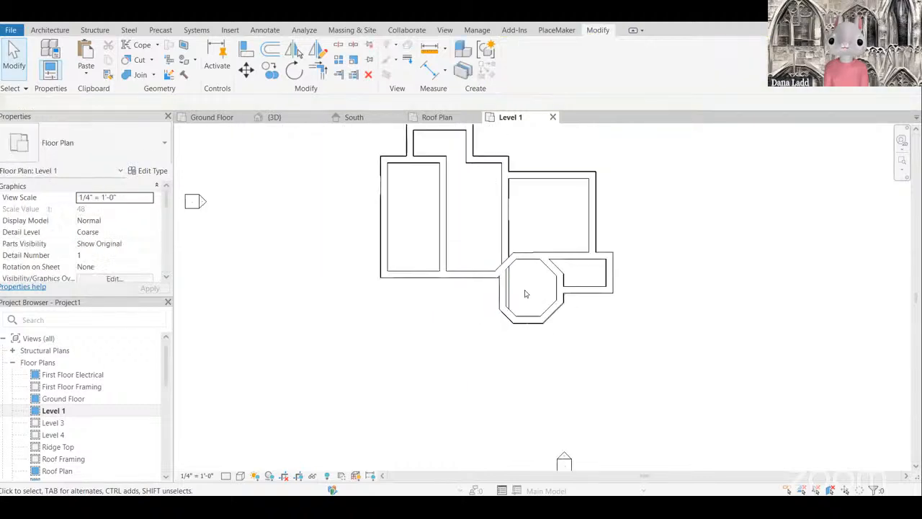
pyautogui.scroll(5, 525, 292)
# Step: Align the exterior face of the tower's west 1' Stone wall with the dashed reference plane just west of it in the Ground Floor plan
pyautogui.click(213, 117)
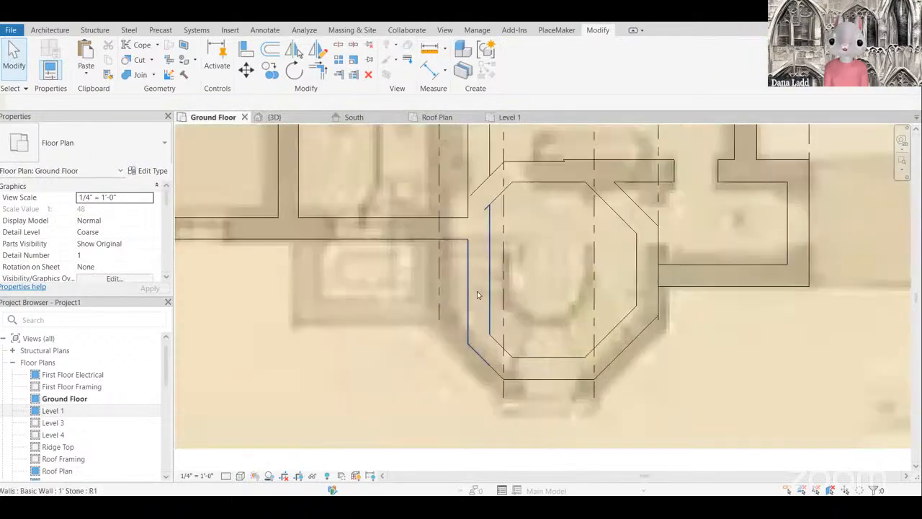
pyautogui.click(464, 311)
pyautogui.scroll(-3, 454, 318)
pyautogui.scroll(2, 467, 281)
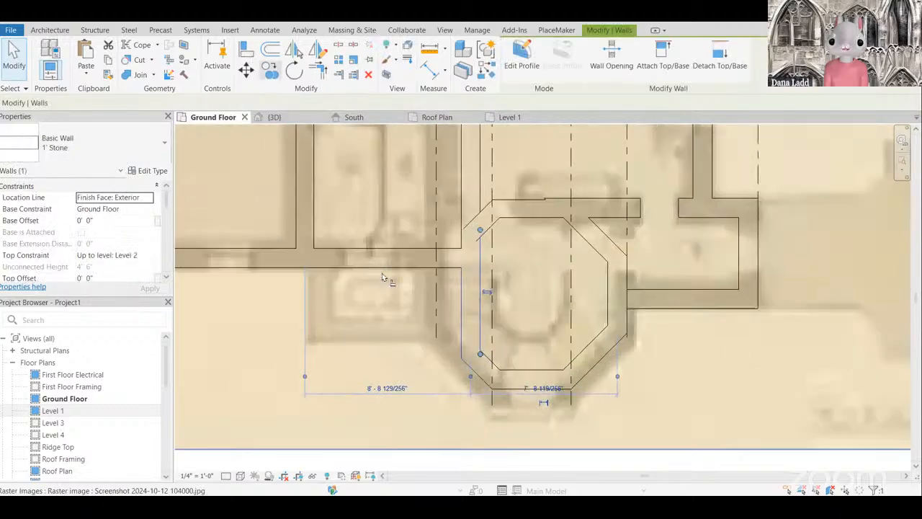
pyautogui.press('a')
pyautogui.press('l')
pyautogui.click(443, 292)
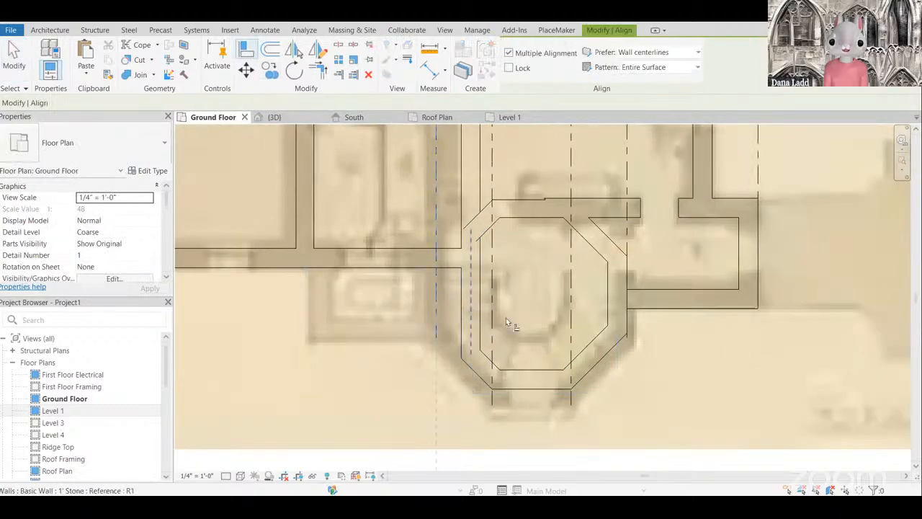
pyautogui.click(458, 307)
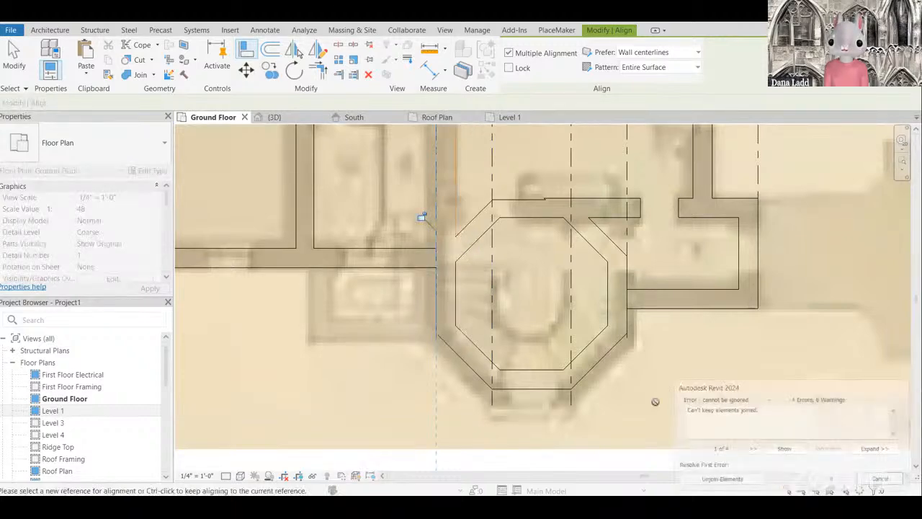
pyautogui.scroll(-2, 632, 373)
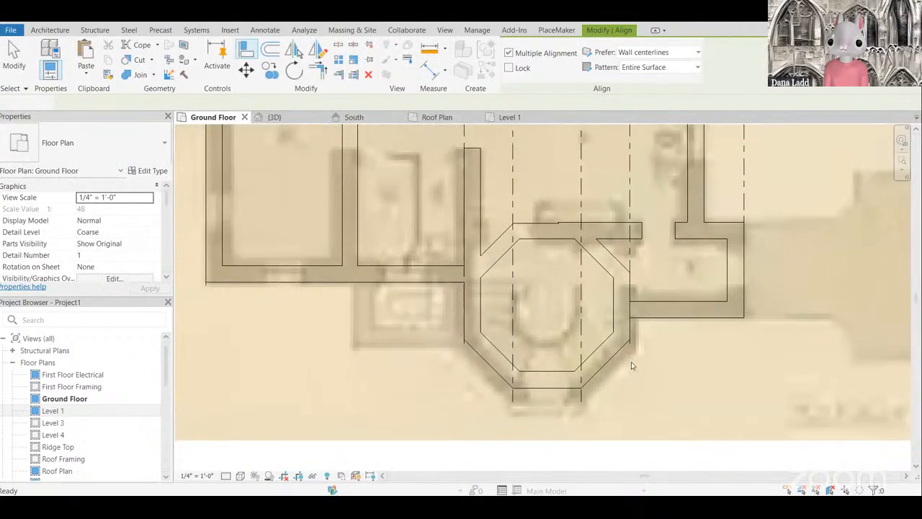
# Step: Align the tower's west stacked wall with the stone wall directly below it in the 3D view
pyautogui.press('Escape')
pyautogui.press('Escape')
pyautogui.scroll(1, 603, 268)
pyautogui.scroll(-1, 580, 252)
pyautogui.scroll(2, 588, 225)
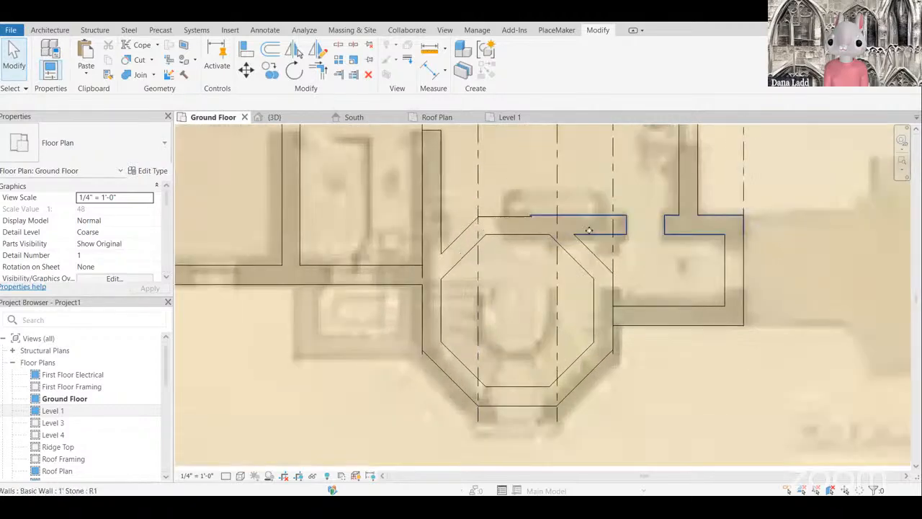
pyautogui.click(588, 228)
pyautogui.moveTo(589, 228); pyautogui.dragTo(560, 231, button='middle')
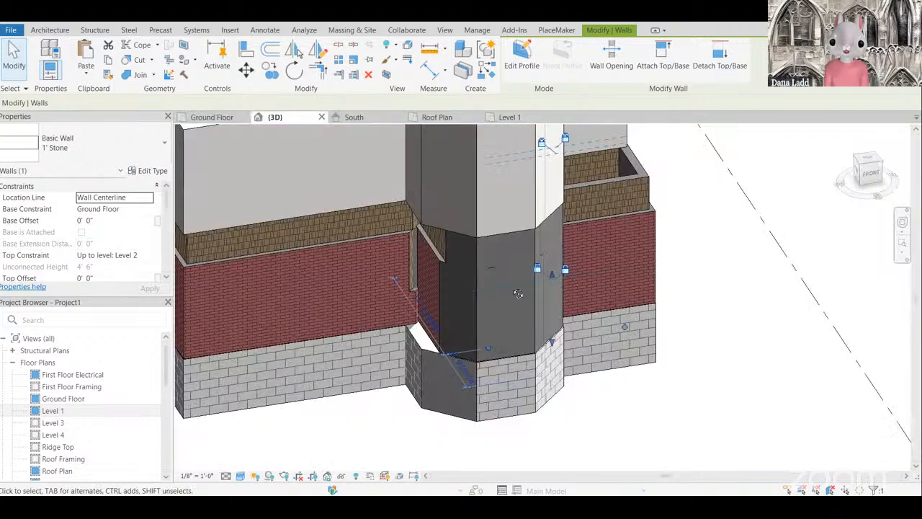
pyautogui.press('Escape')
pyautogui.scroll(-2, 518, 293)
pyautogui.keyDown('shift'); pyautogui.moveTo(519, 292); pyautogui.dragTo(464, 276, button='middle'); pyautogui.keyUp('shift')
pyautogui.scroll(4, 435, 354)
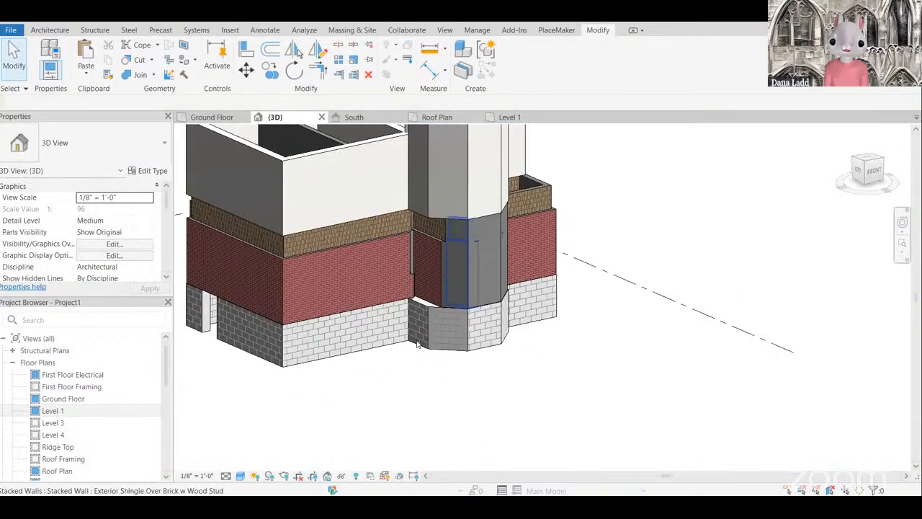
pyautogui.click(244, 50)
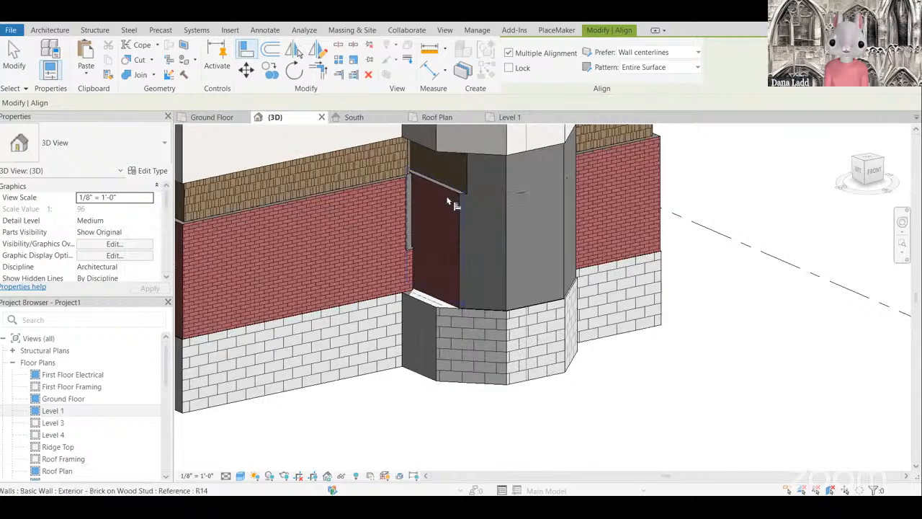
pyautogui.scroll(-2, 468, 303)
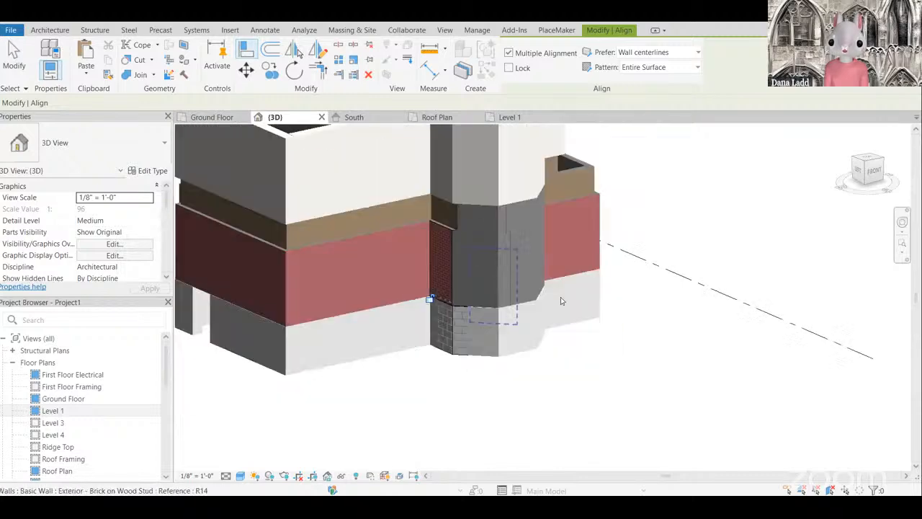
pyautogui.press('Escape')
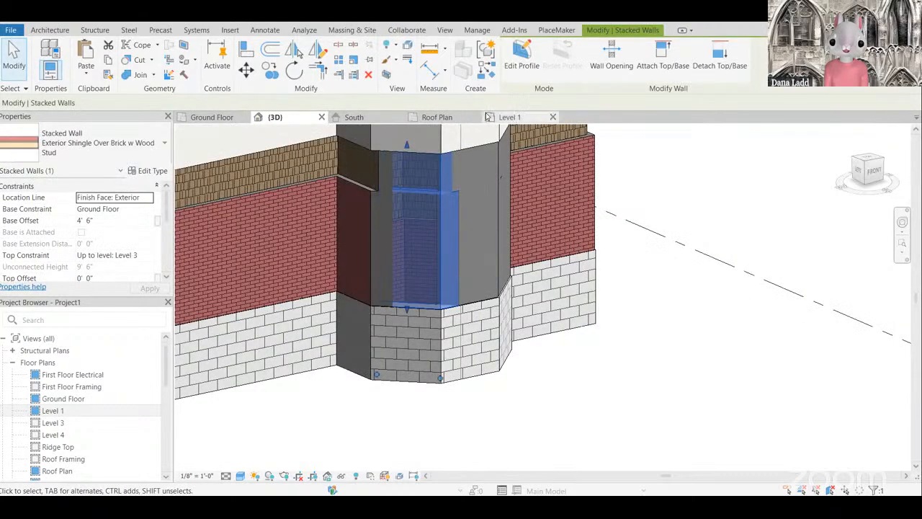
# Step: Flip the tower's southwest stacked wall to face outward and bring it into close view in the Roof Plan
pyautogui.click(489, 117)
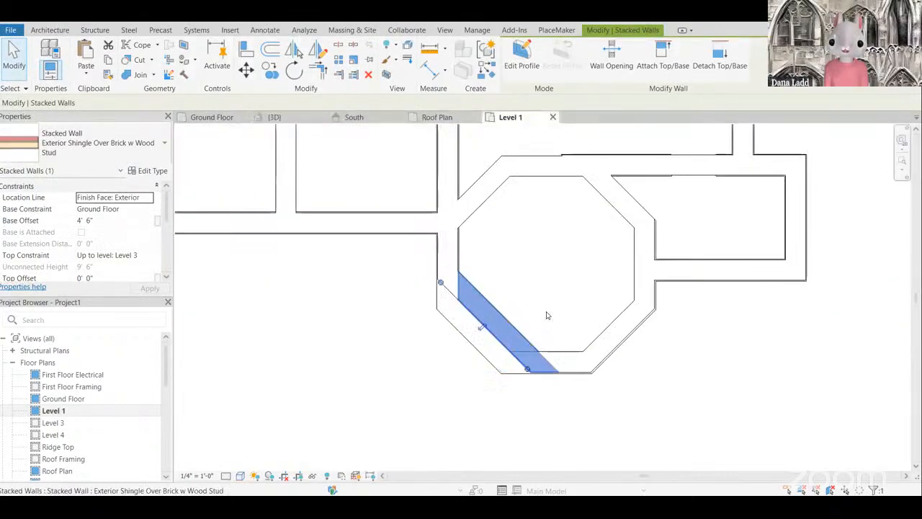
pyautogui.click(214, 117)
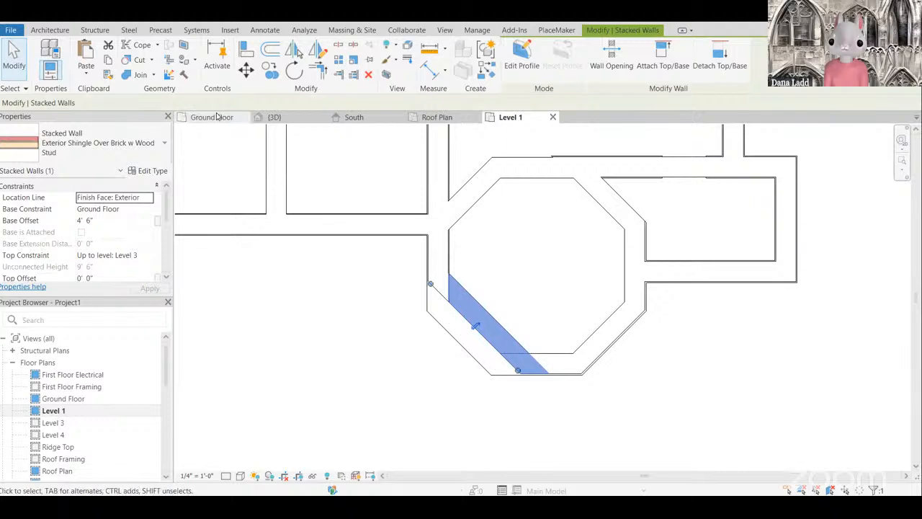
pyautogui.click(436, 118)
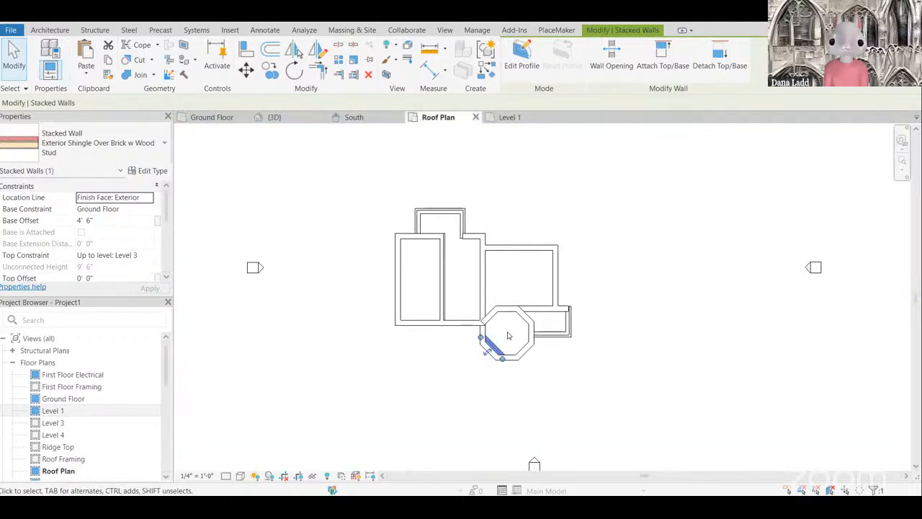
pyautogui.scroll(4, 521, 382)
pyautogui.scroll(3, 500, 325)
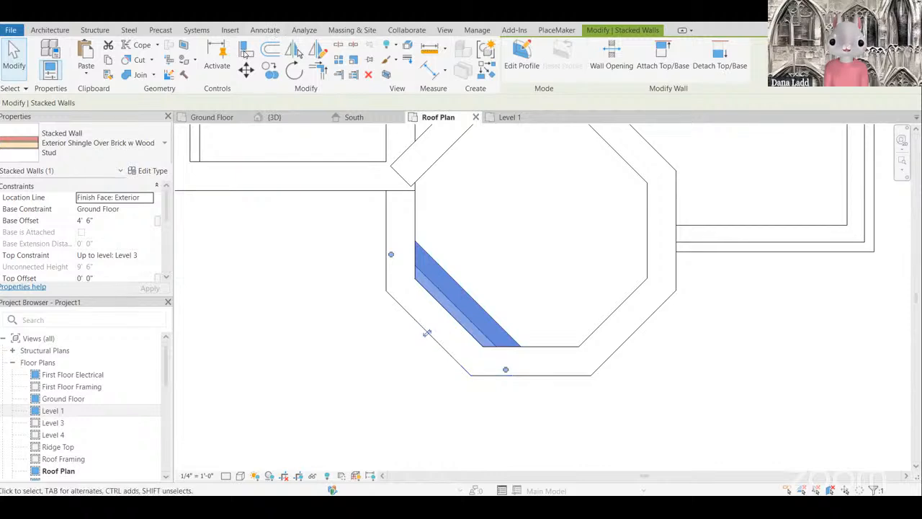
pyautogui.click(245, 49)
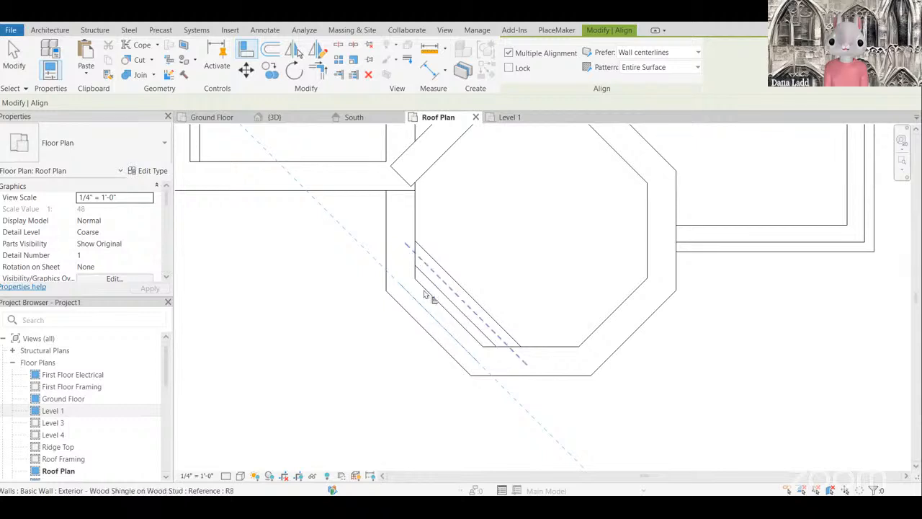
pyautogui.click(447, 279)
pyautogui.press('Escape')
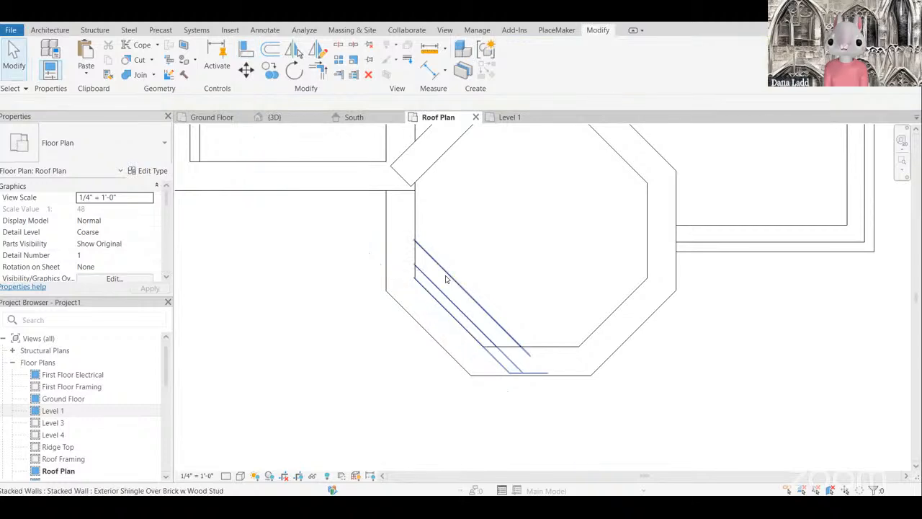
# Step: Align the tower's southwest stacked wall with the centerline of the parallel outer octagon wall in the Roof Plan
pyautogui.click(497, 274)
pyautogui.scroll(1, 408, 315)
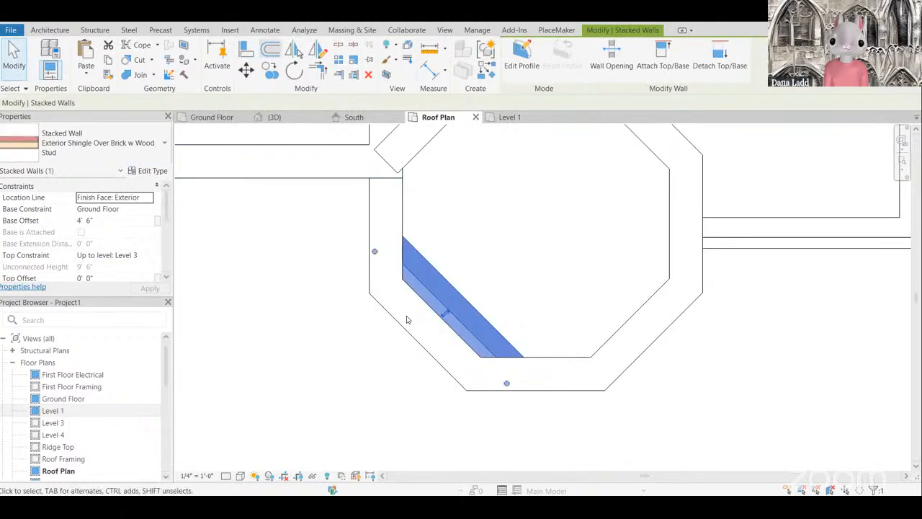
pyautogui.press('a')
pyautogui.press('l')
pyautogui.click(410, 319)
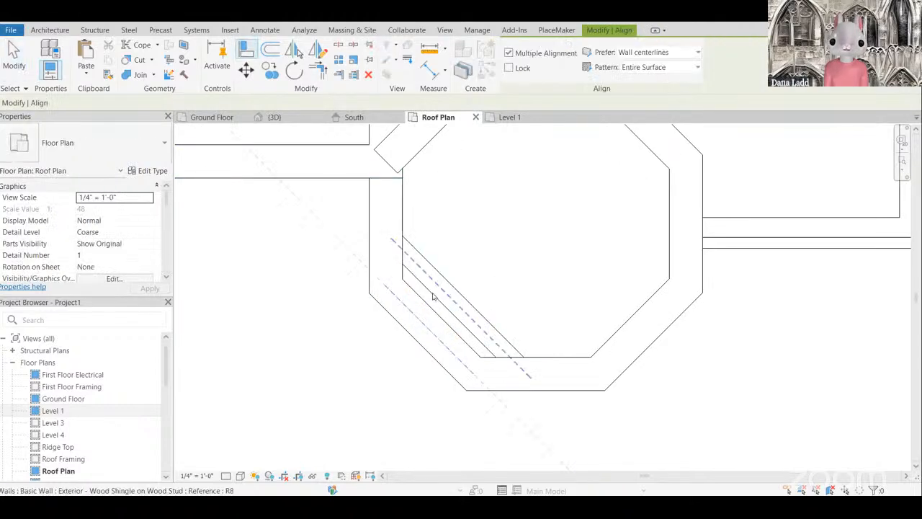
pyautogui.click(372, 259)
pyautogui.scroll(-2, 392, 294)
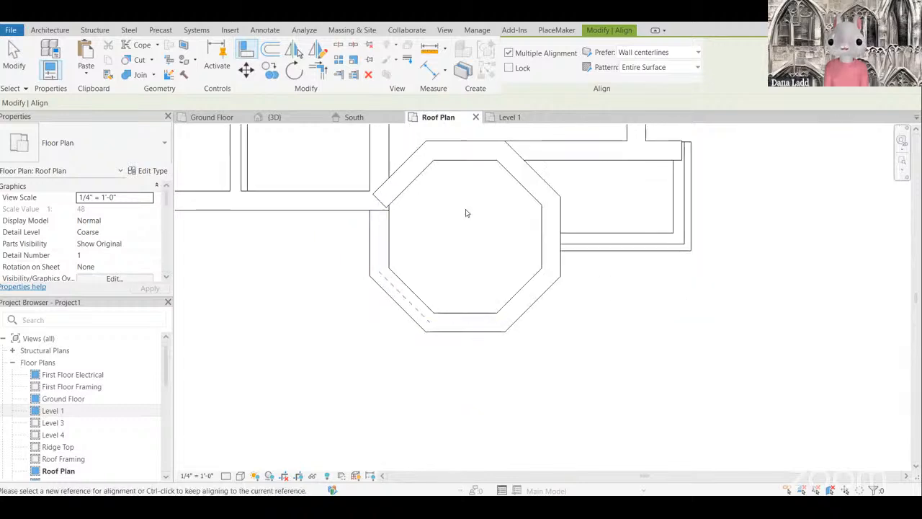
pyautogui.press('Escape')
# Step: Select the tower's south stacked wall in 3D and flip it to face outward in the Level 1 plan
pyautogui.click(509, 119)
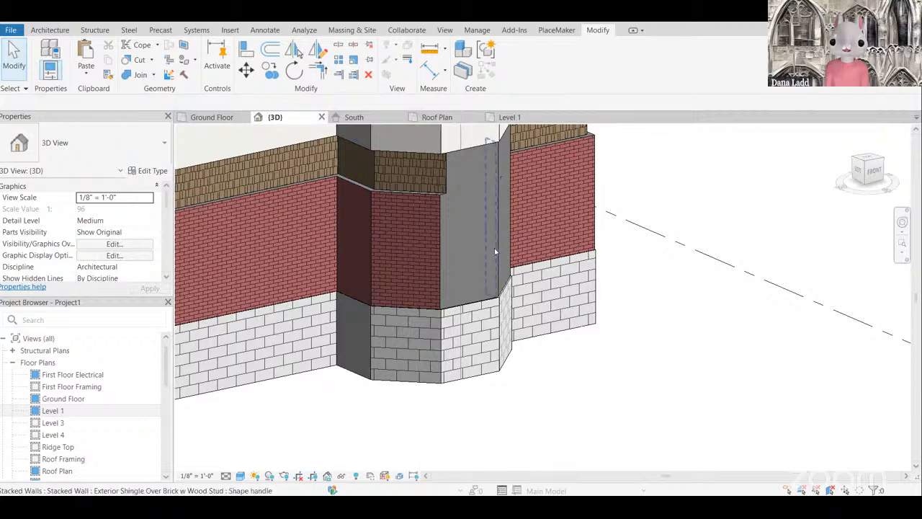
pyautogui.keyDown('shift'); pyautogui.moveTo(604, 297); pyautogui.dragTo(520, 288, button='middle'); pyautogui.keyUp('shift')
pyautogui.click(512, 118)
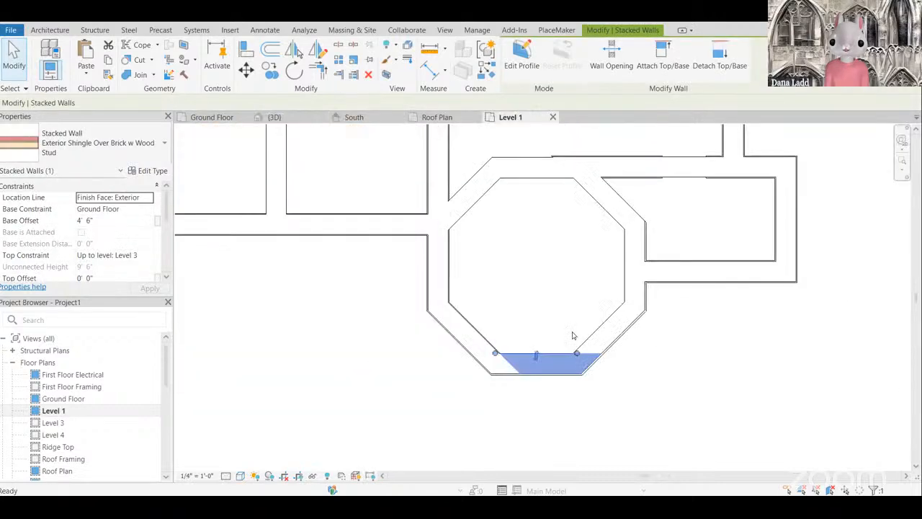
pyautogui.click(567, 305)
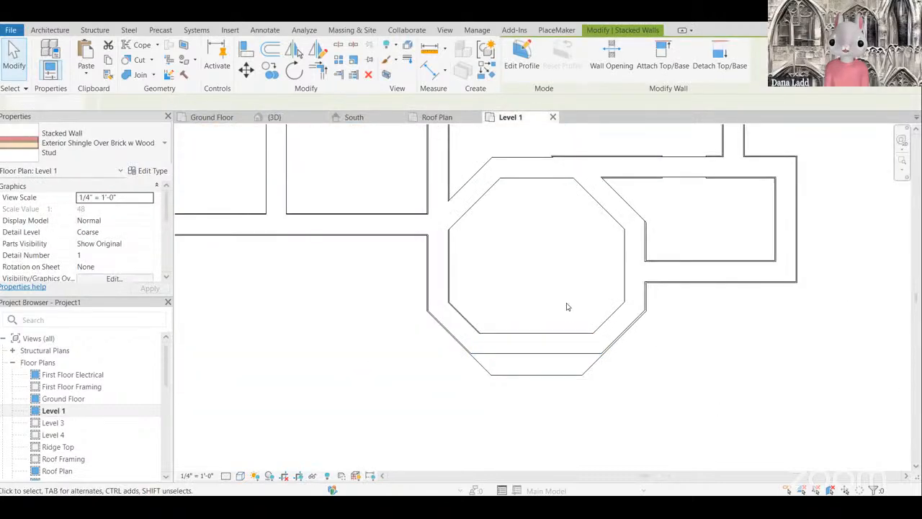
# Step: Align the tower's flipped south stacked wall with the centerline of the stone wall beneath it in the Level 1 plan
pyautogui.scroll(2, 567, 305)
pyautogui.press('a')
pyautogui.press('l')
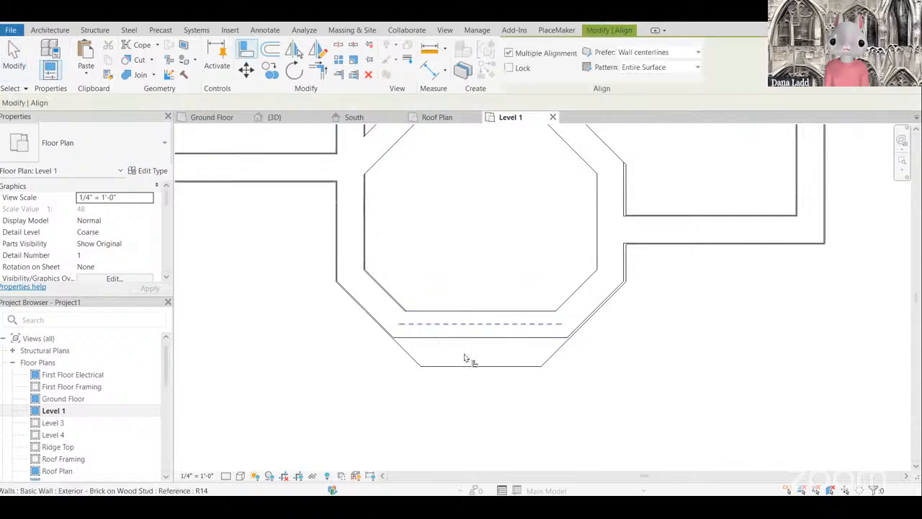
pyautogui.click(465, 346)
pyautogui.click(448, 339)
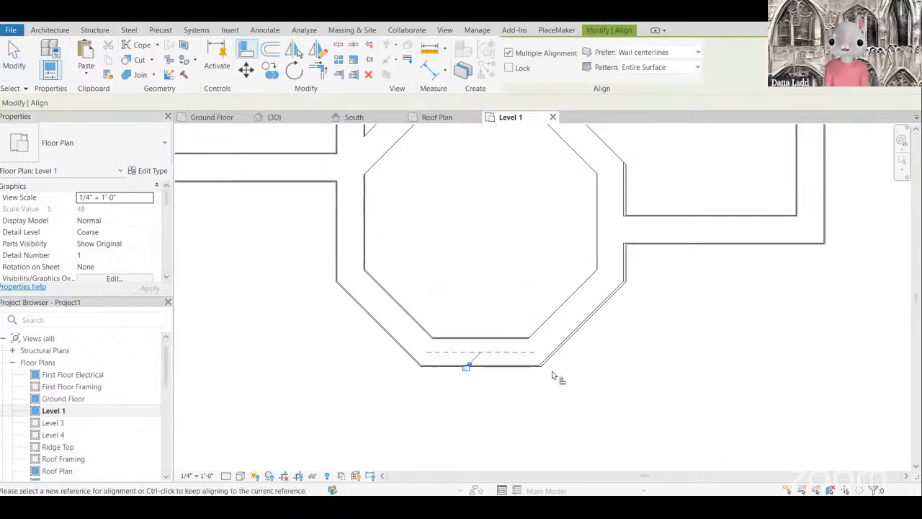
pyautogui.scroll(-2, 552, 376)
pyautogui.press('Escape')
# Step: Flip the tower's southeast stacked wall outward and align it with the centerline of the 1' Stone wall beneath it
pyautogui.scroll(1, 498, 319)
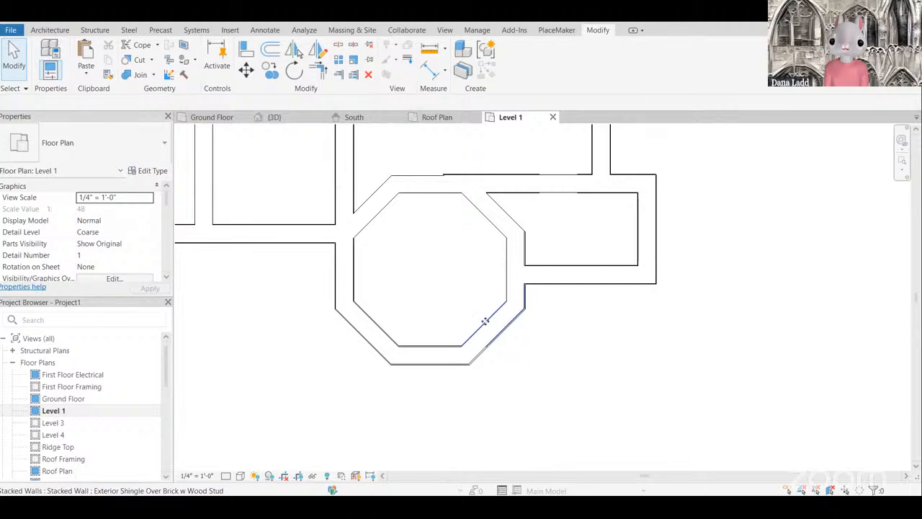
pyautogui.click(485, 320)
pyautogui.scroll(2, 484, 321)
pyautogui.press('Escape')
pyautogui.press('a')
pyautogui.press('l')
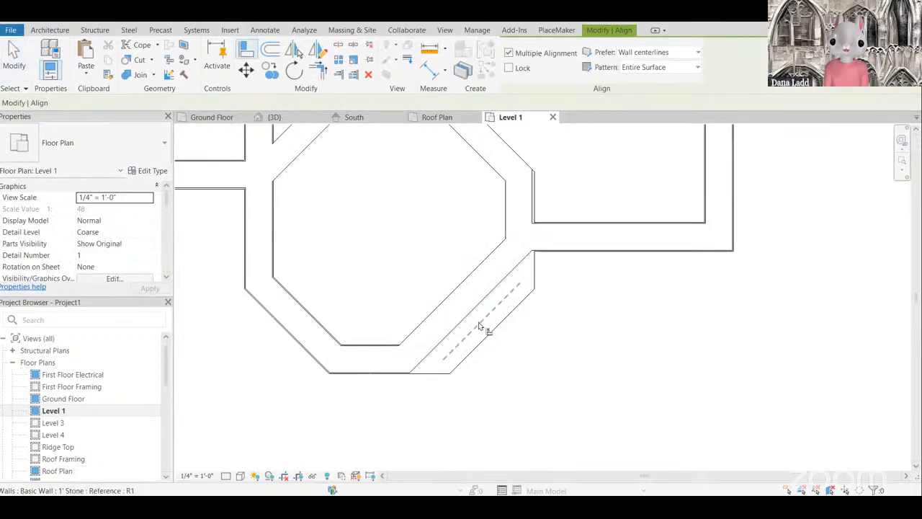
pyautogui.click(479, 326)
pyautogui.click(462, 298)
pyautogui.scroll(-2, 455, 346)
pyautogui.press('Escape')
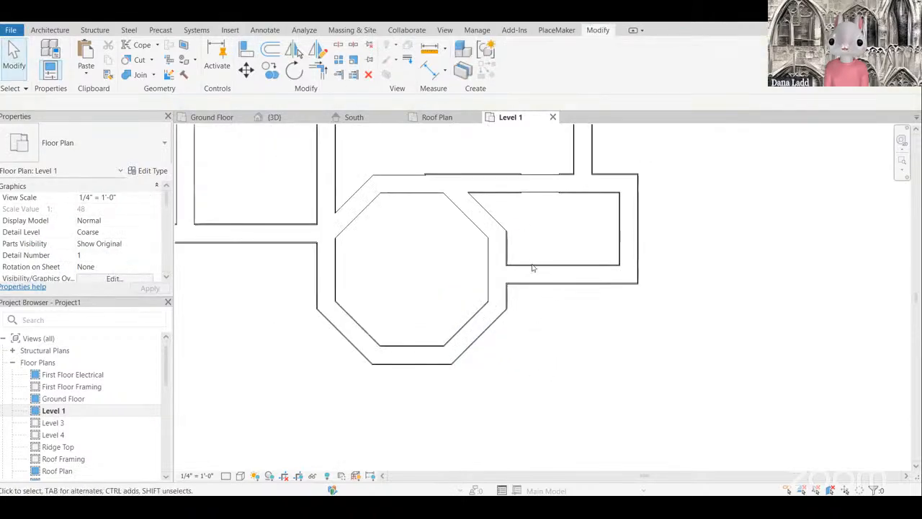
# Step: Check the tower's northeast and east walls in the Level 1 plan and the 3D view
pyautogui.click(478, 212)
pyautogui.scroll(2, 527, 288)
pyautogui.press('Escape')
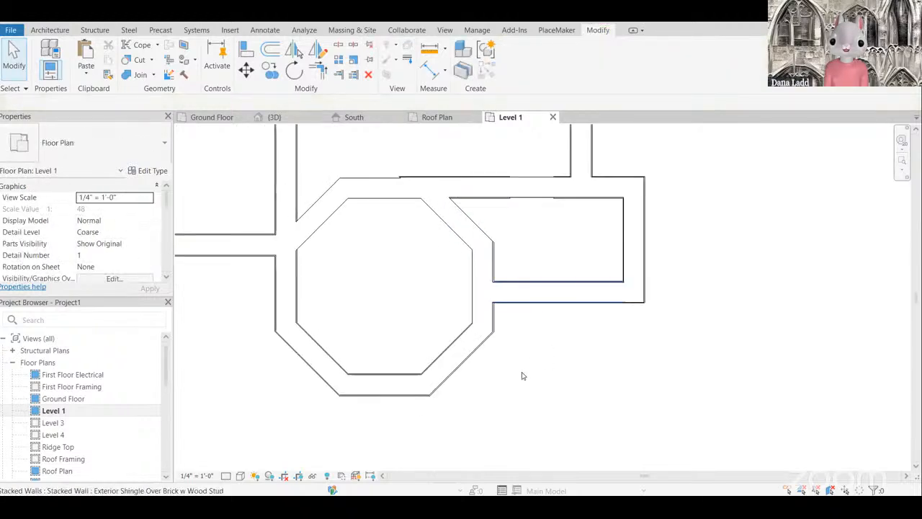
pyautogui.scroll(2, 523, 375)
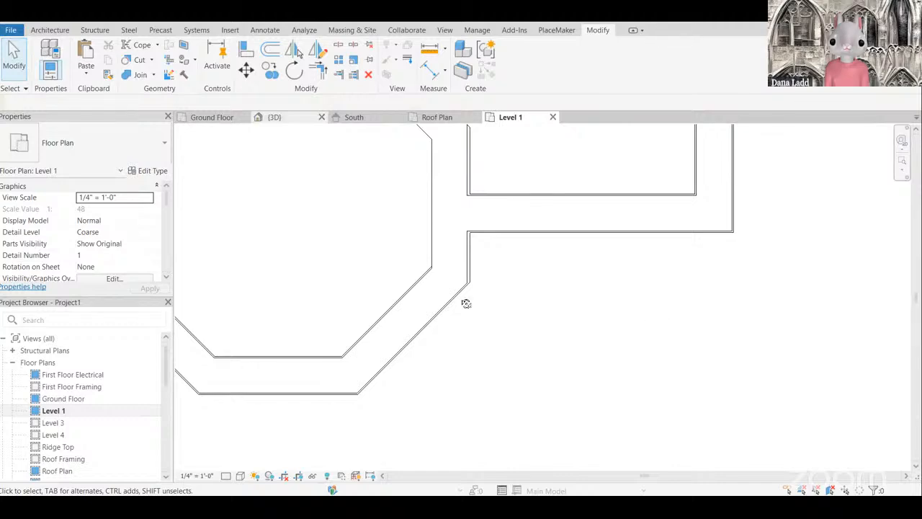
pyautogui.keyDown('shift'); pyautogui.moveTo(466, 303); pyautogui.dragTo(506, 226, button='middle'); pyautogui.keyUp('shift')
pyautogui.scroll(2, 499, 222)
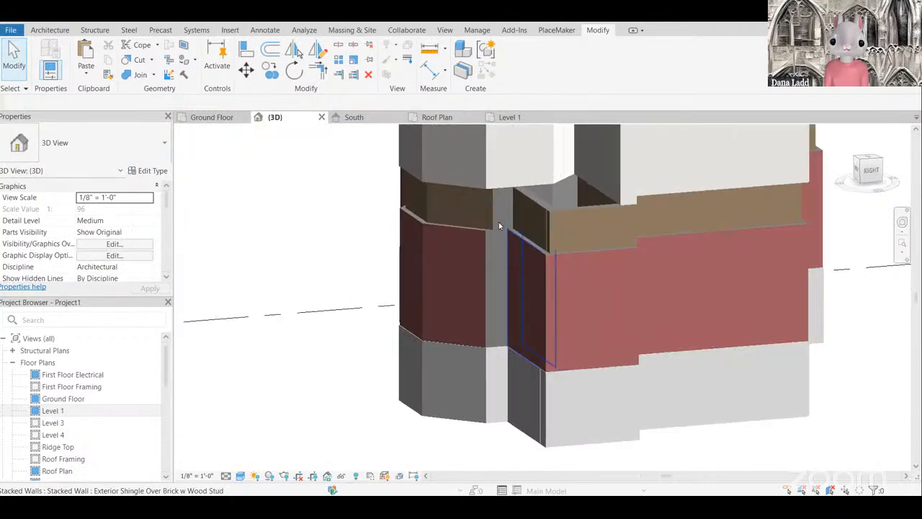
pyautogui.scroll(3, 502, 259)
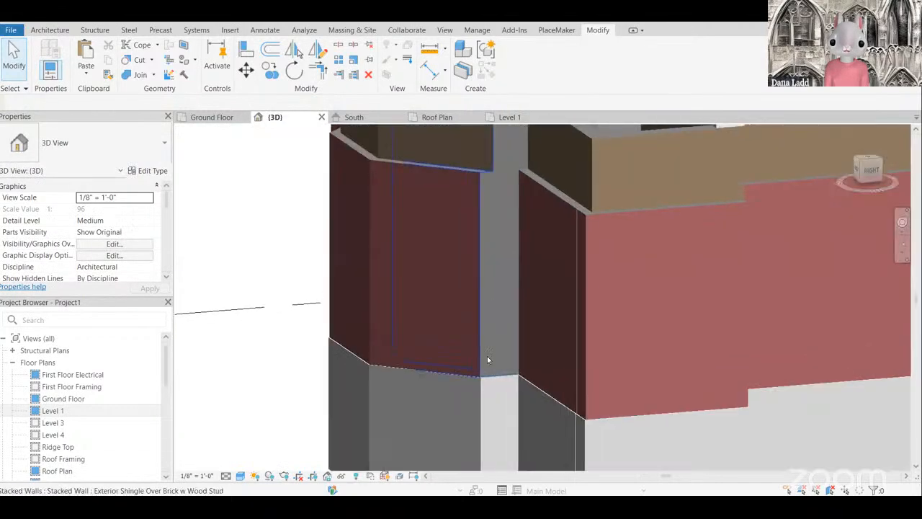
# Step: Select the tower's east stacked wall in 3D and flip its orientation in the Level 1 plan, unjoining elements if required
pyautogui.click(467, 214)
pyautogui.scroll(-2, 461, 213)
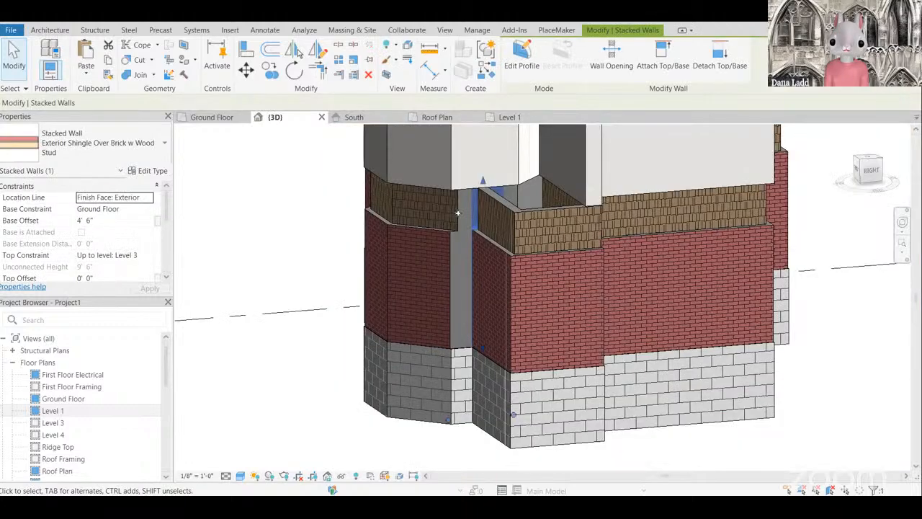
pyautogui.scroll(2, 453, 220)
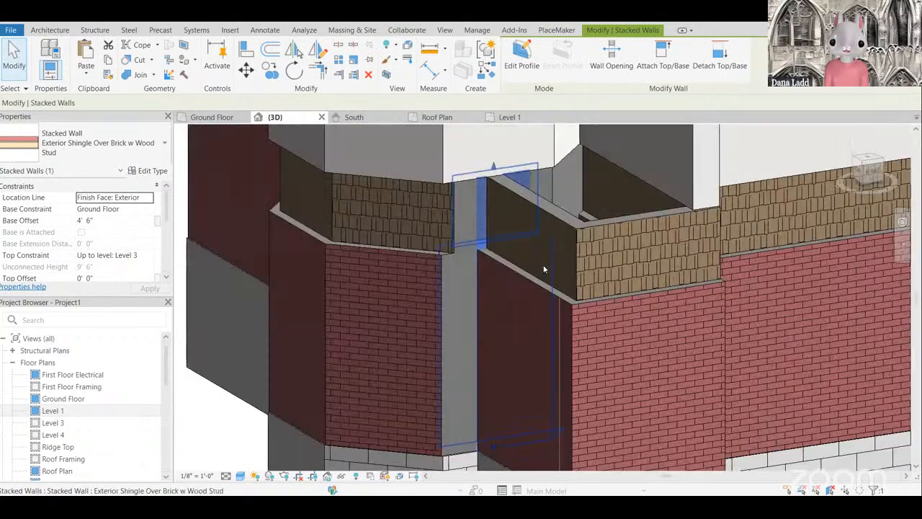
pyautogui.scroll(-3, 488, 341)
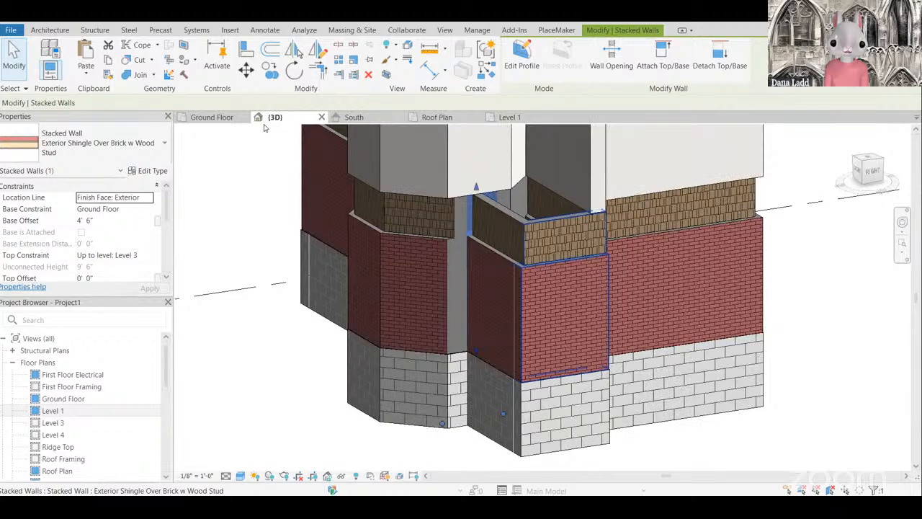
pyautogui.scroll(2, 488, 340)
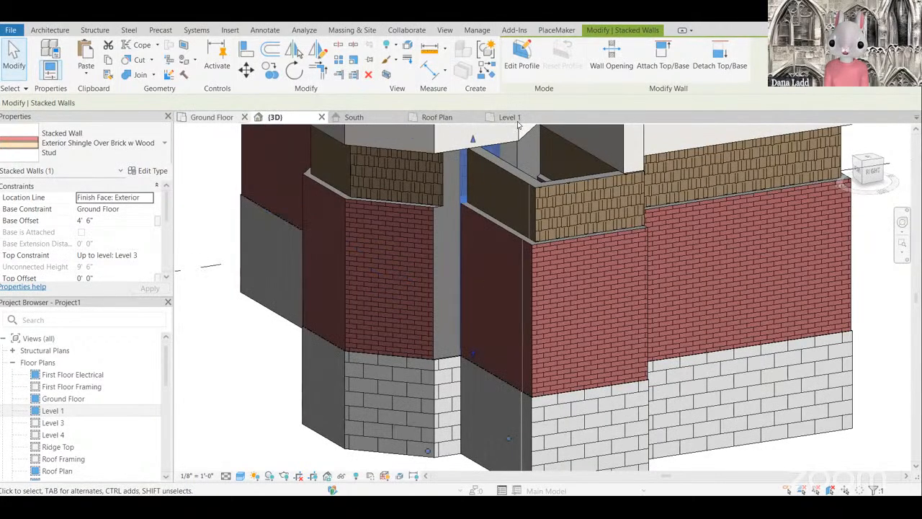
pyautogui.click(518, 118)
pyautogui.scroll(-2, 478, 299)
pyautogui.click(462, 244)
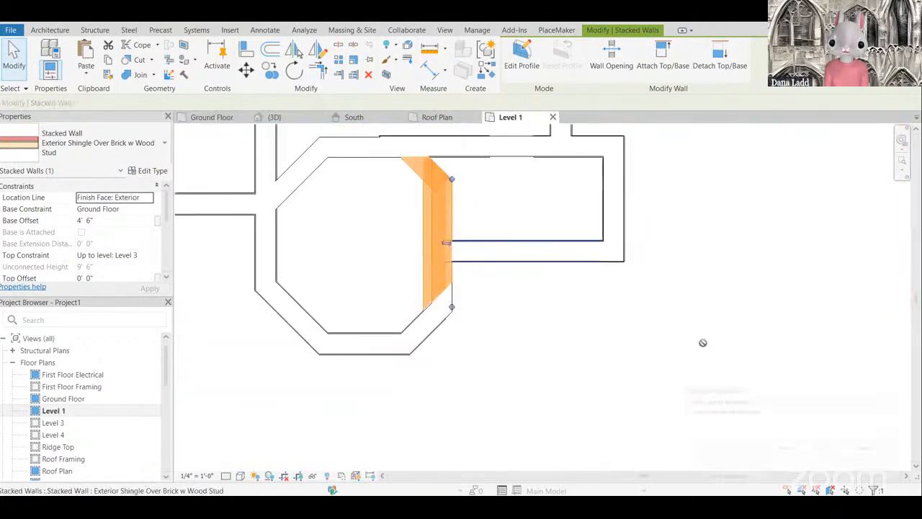
pyautogui.click(717, 482)
# Step: Align the outer face of the tower's east 1' Stone wall with the dashed detail line in the Ground Floor plan, unjoining elements
pyautogui.click(212, 117)
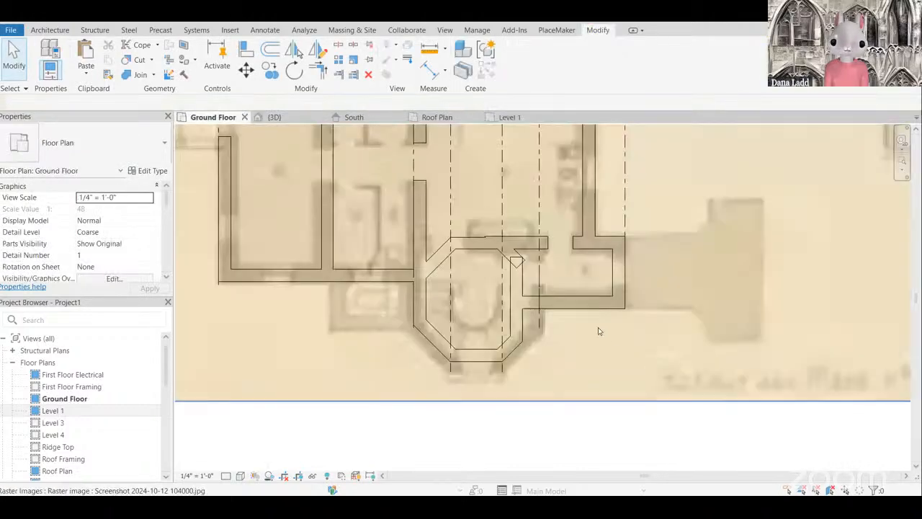
pyautogui.scroll(2, 598, 331)
pyautogui.press('a')
pyautogui.press('l')
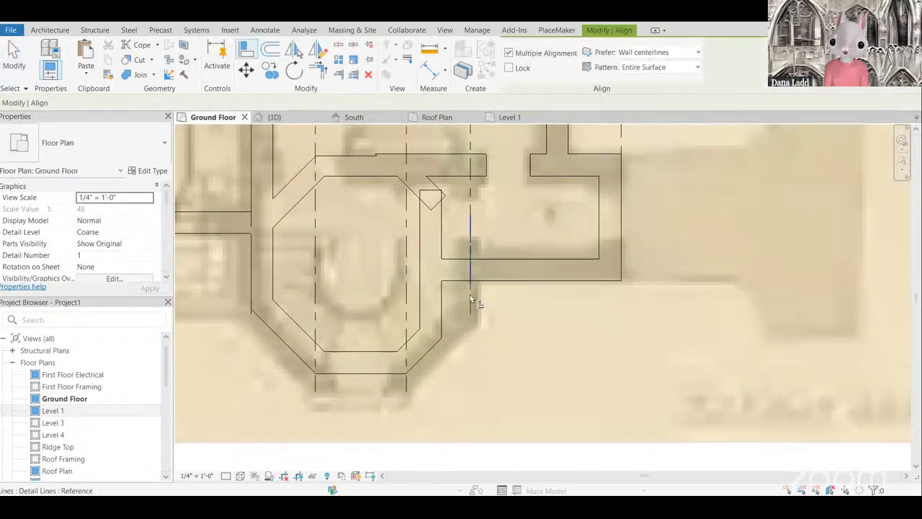
pyautogui.click(472, 299)
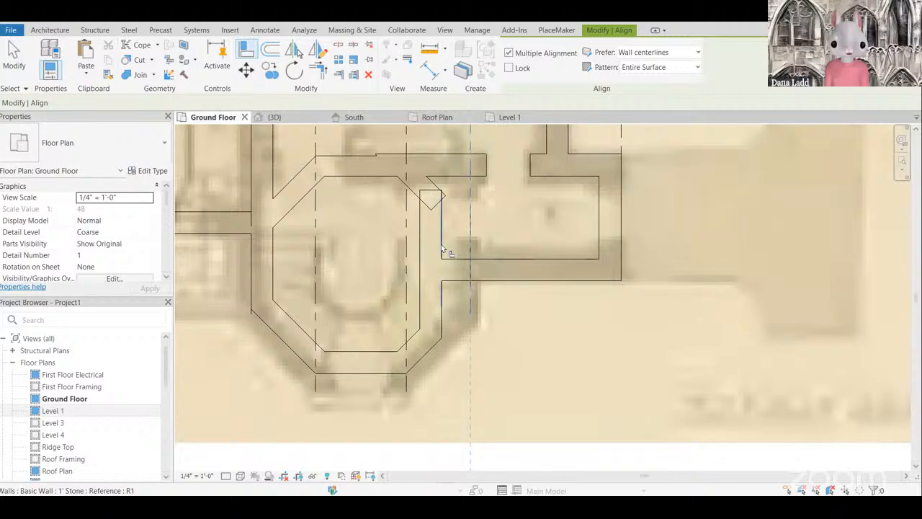
pyautogui.click(456, 247)
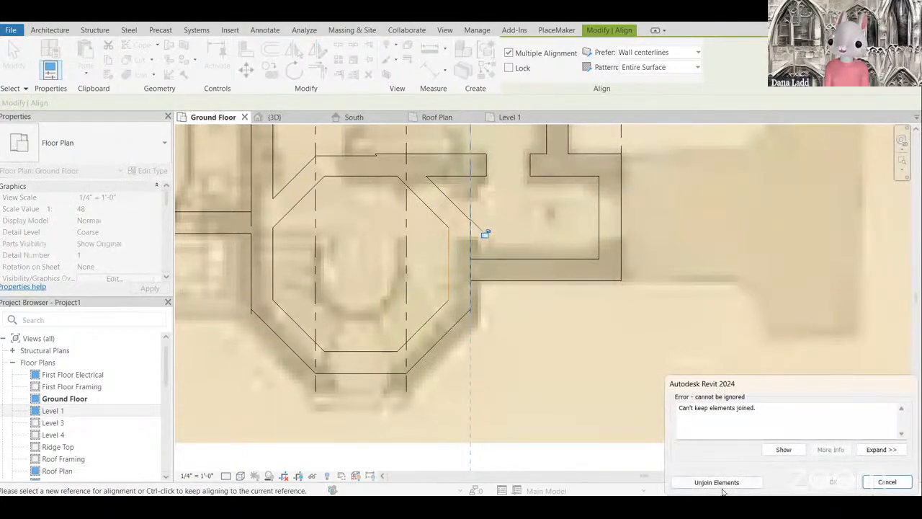
pyautogui.click(717, 483)
pyautogui.press('Escape')
pyautogui.scroll(-2, 530, 287)
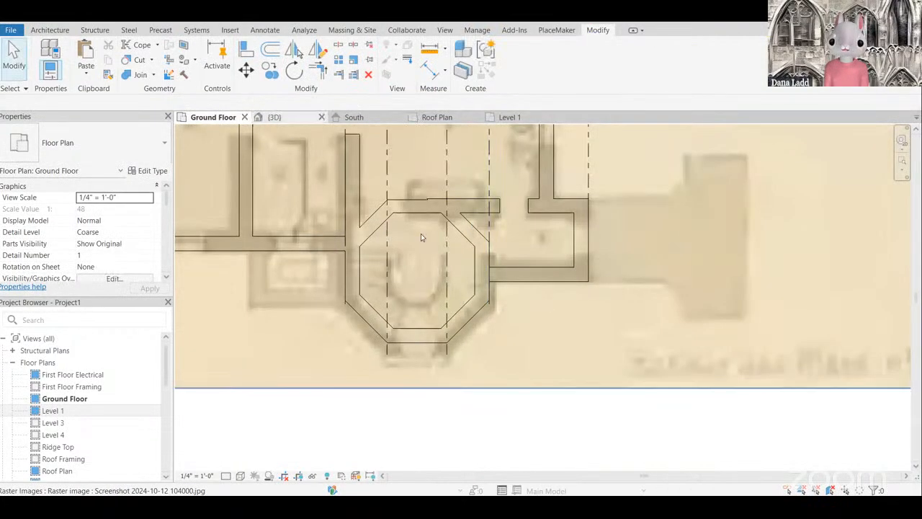
# Step: Align the tower's east stacked wall with the 1' Stone wall beneath it in the 3D view
pyautogui.hotkey('ctrl', 'Tab')
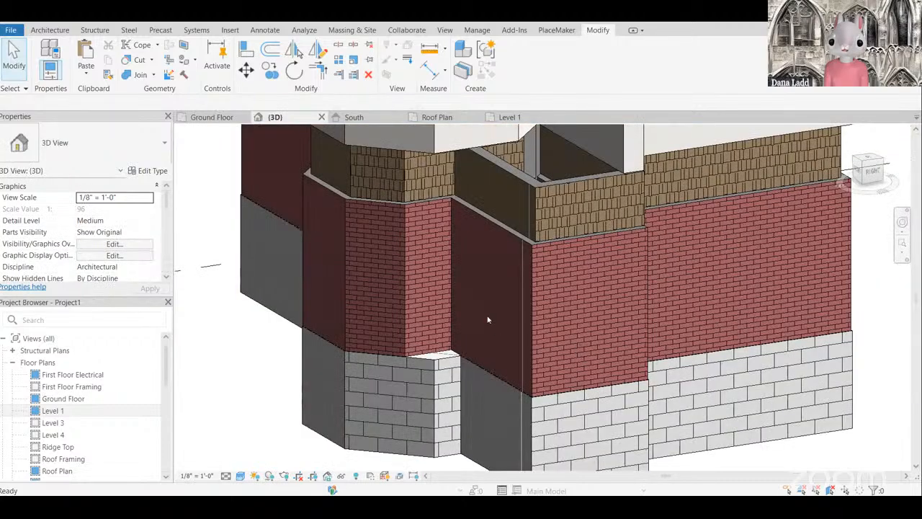
pyautogui.keyDown('shift'); pyautogui.moveTo(489, 321); pyautogui.dragTo(623, 314, button='middle'); pyautogui.keyUp('shift')
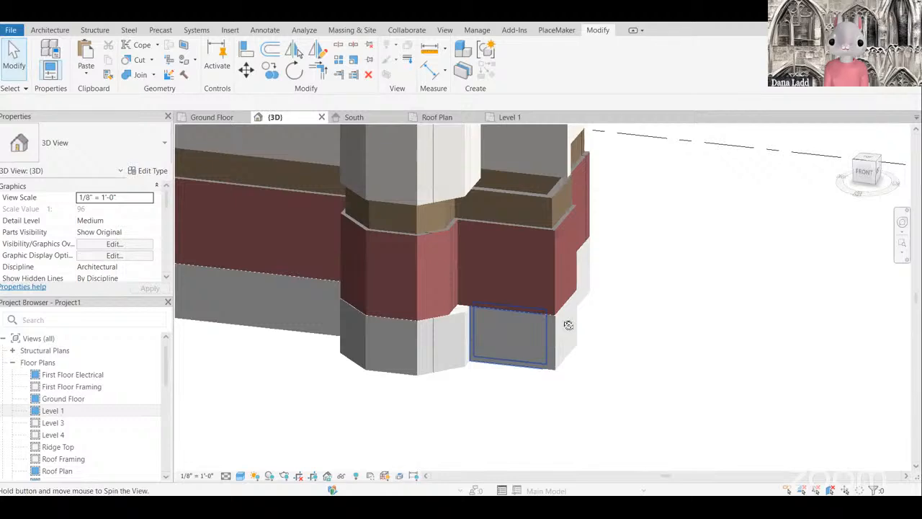
pyautogui.scroll(2, 421, 317)
pyautogui.keyDown('shift'); pyautogui.moveTo(499, 336); pyautogui.dragTo(486, 314, button='middle'); pyautogui.keyUp('shift')
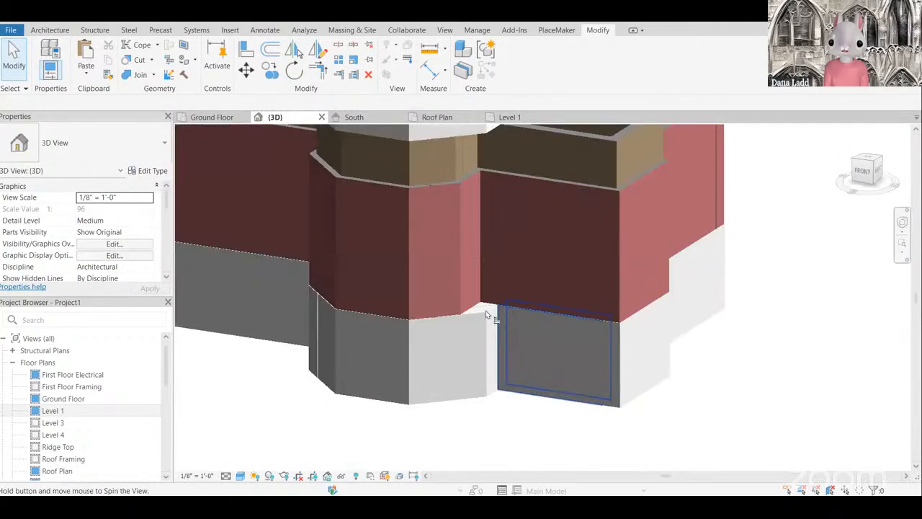
pyautogui.press('a')
pyautogui.press('l')
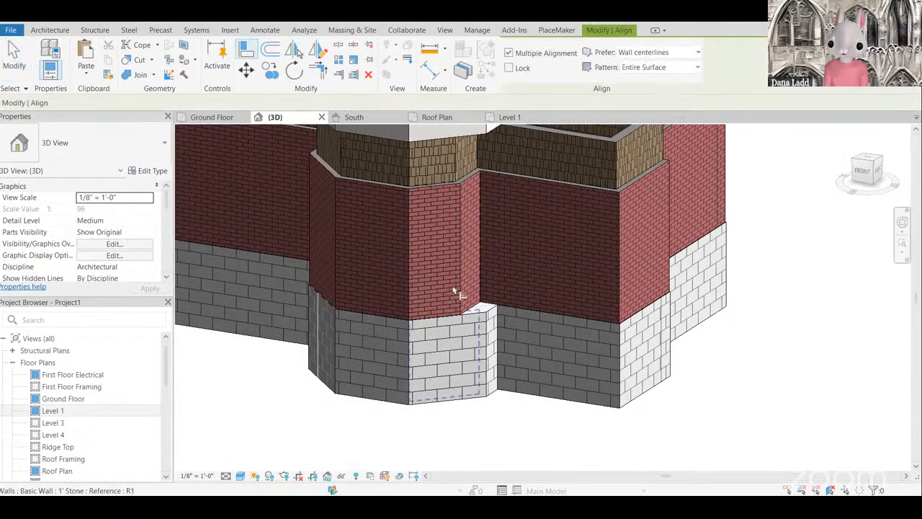
pyautogui.scroll(3, 454, 290)
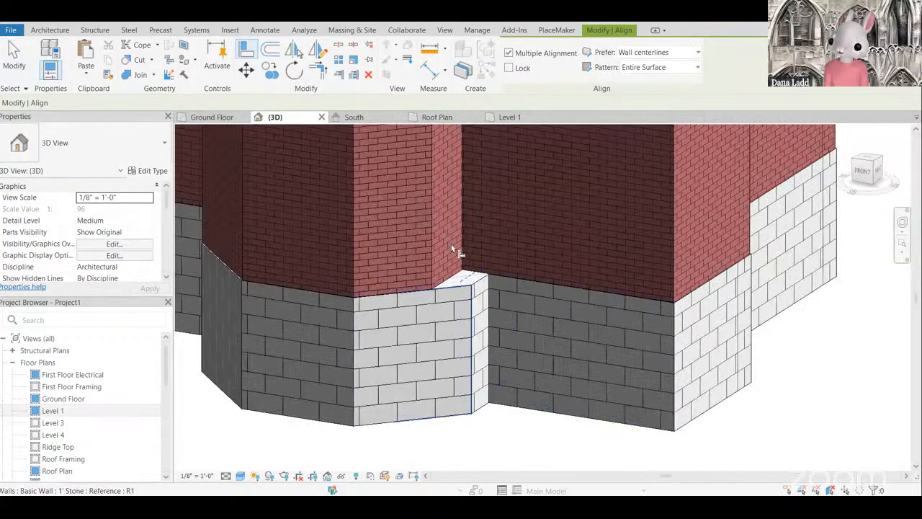
pyautogui.click(453, 250)
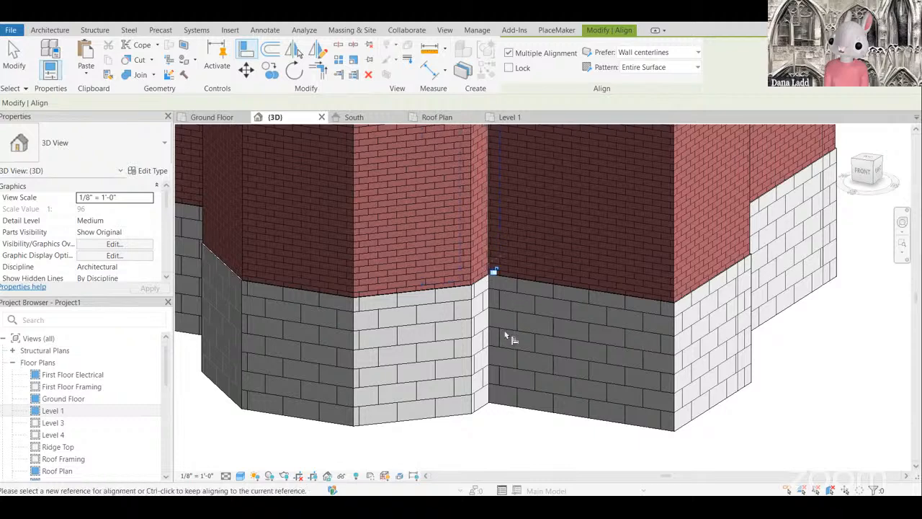
pyautogui.scroll(-3, 504, 343)
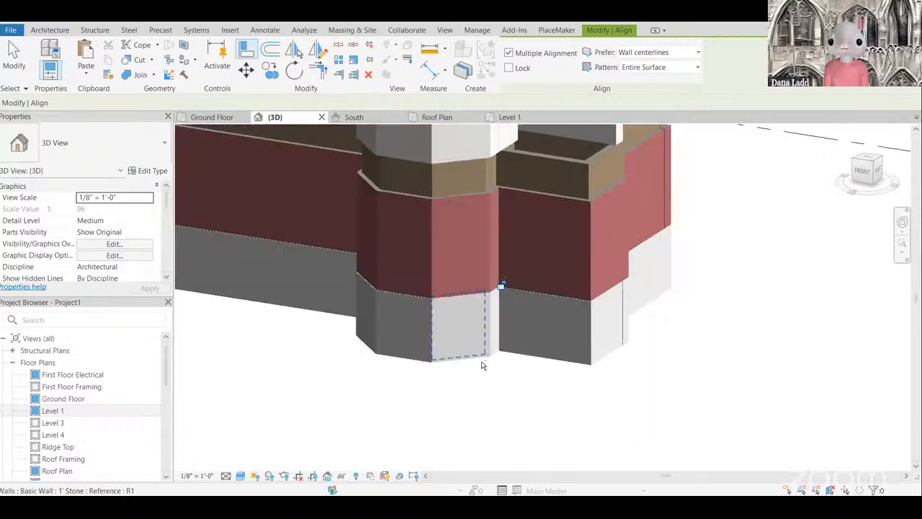
pyautogui.press('Escape')
pyautogui.press('Escape')
# Step: Flip the north stacked wall of the small wing beside the tower outward in the Level 1 plan, removing the blocking constraints
pyautogui.keyDown('shift'); pyautogui.moveTo(483, 365); pyautogui.dragTo(511, 280, button='middle'); pyautogui.keyUp('shift')
pyautogui.keyDown('shift'); pyautogui.moveTo(549, 361); pyautogui.dragTo(466, 322, button='middle'); pyautogui.keyUp('shift')
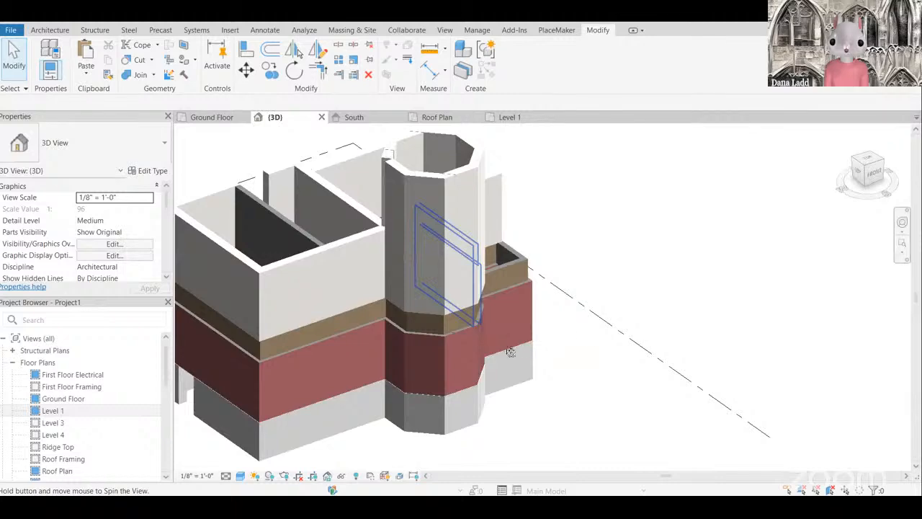
pyautogui.keyDown('shift'); pyautogui.moveTo(510, 351); pyautogui.dragTo(520, 260, button='middle'); pyautogui.keyUp('shift')
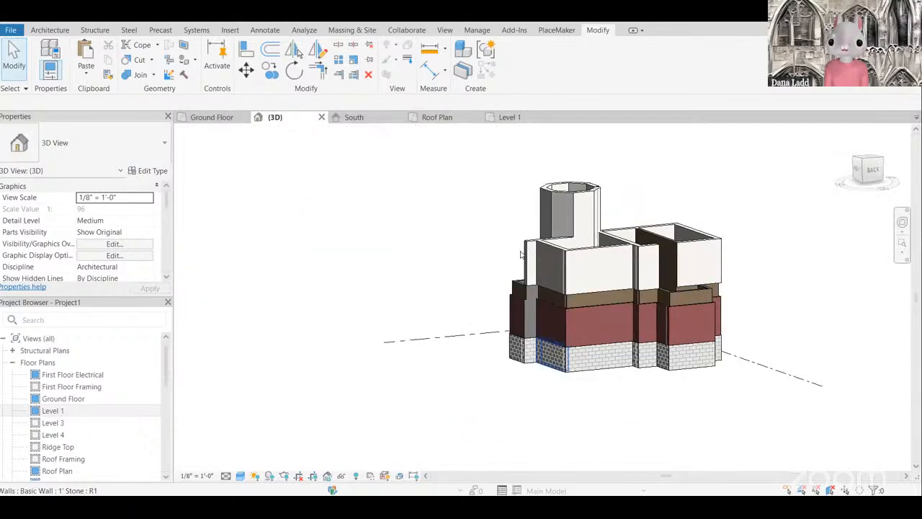
pyautogui.scroll(4, 521, 254)
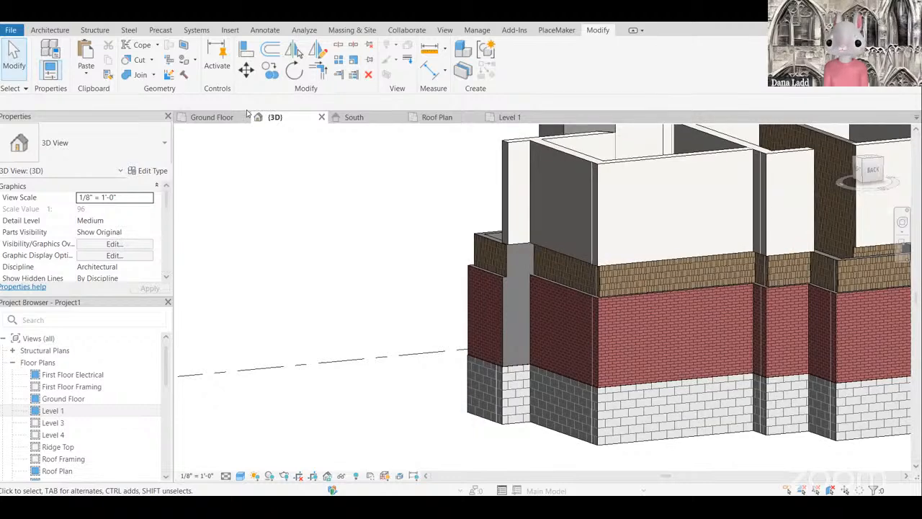
pyautogui.click(221, 119)
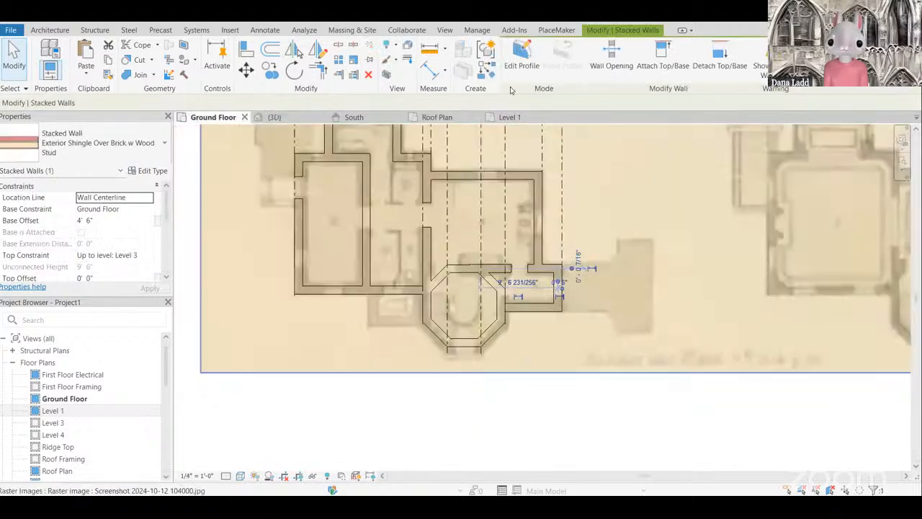
pyautogui.click(510, 117)
pyautogui.scroll(-2, 510, 187)
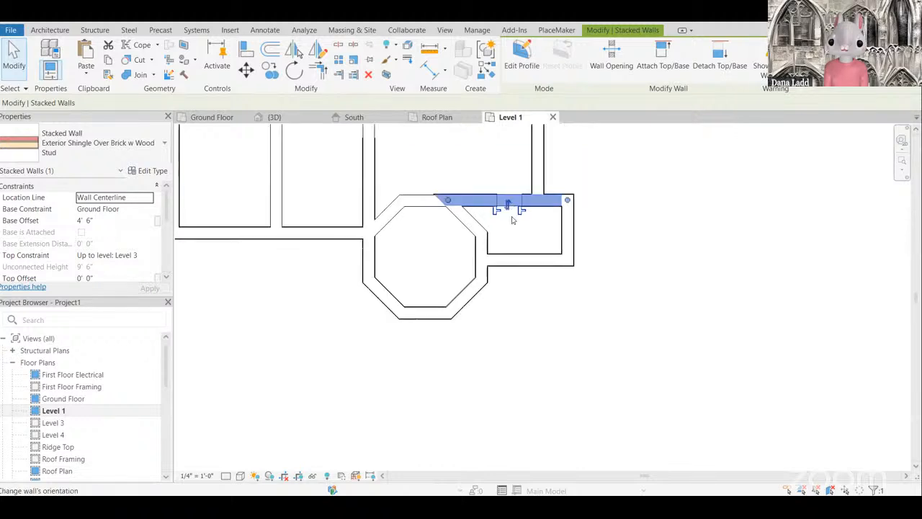
pyautogui.scroll(2, 510, 180)
pyautogui.click(507, 221)
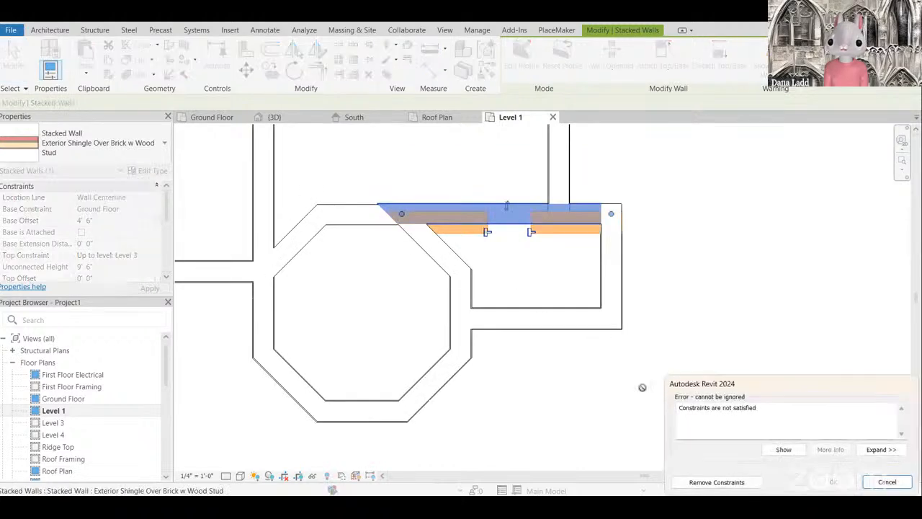
pyautogui.press('Escape')
pyautogui.press('Escape')
pyautogui.scroll(-4, 567, 366)
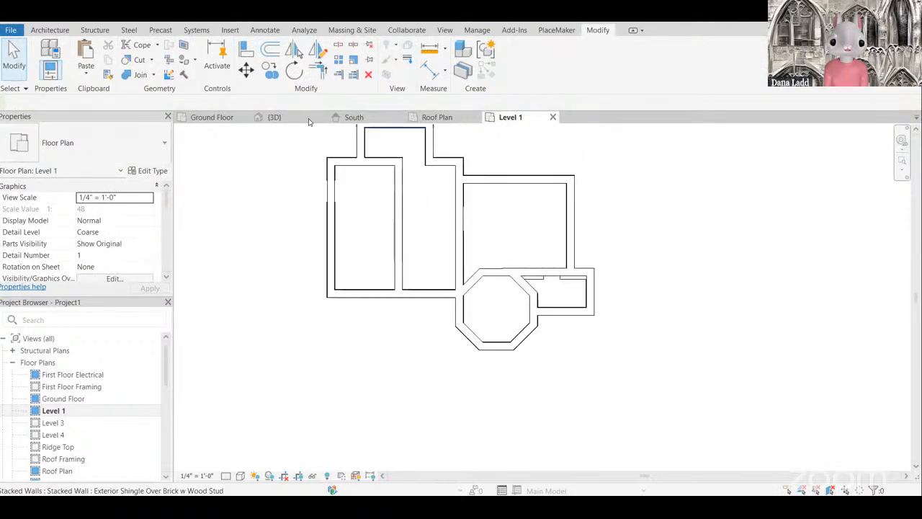
# Step: Align the centerline of the small wing's north wall with the tower's north wall in the Ground Floor plan
pyautogui.hotkey('ctrl', 'Tab')
pyautogui.scroll(4, 492, 283)
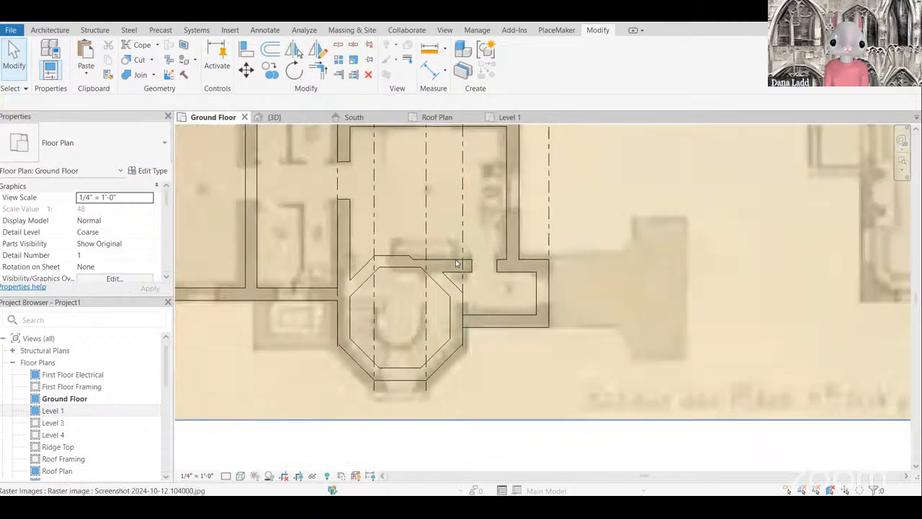
pyautogui.press('a')
pyautogui.press('l')
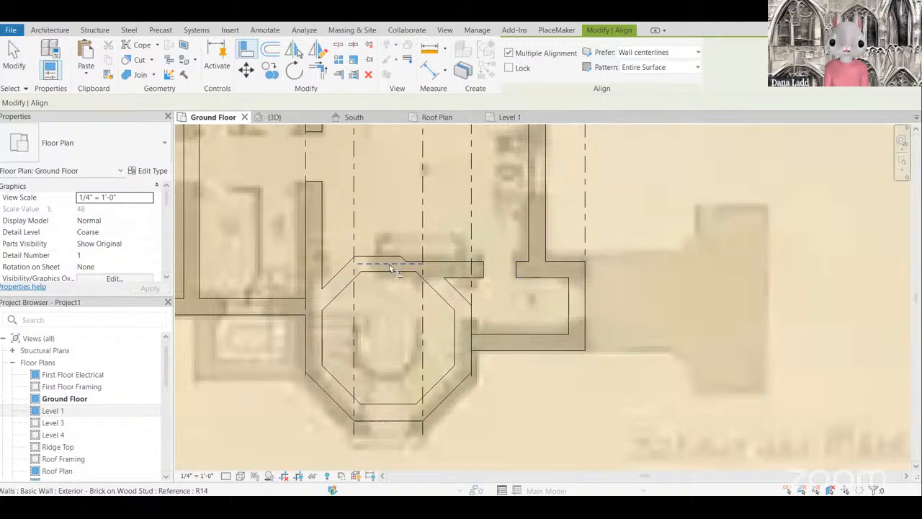
pyautogui.scroll(1, 390, 266)
pyautogui.click(389, 267)
pyautogui.click(454, 270)
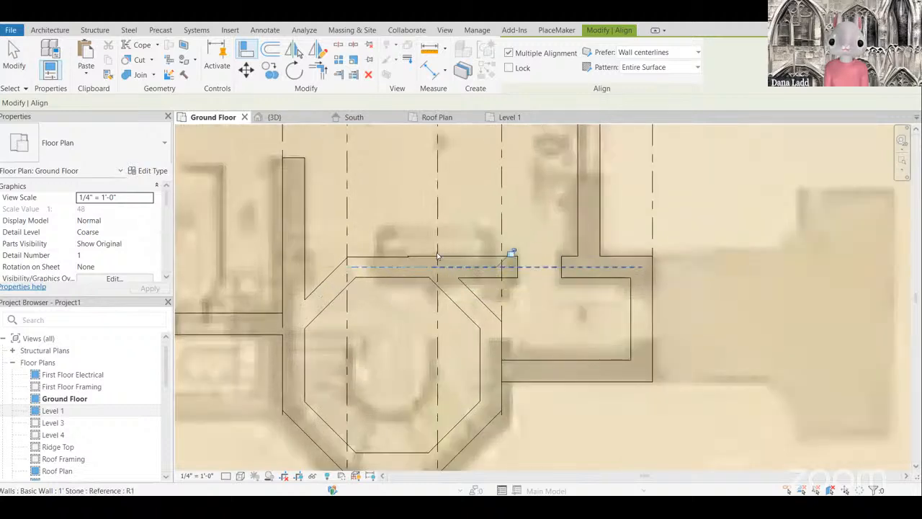
pyautogui.press('Escape')
pyautogui.press('Escape')
pyautogui.scroll(-2, 563, 269)
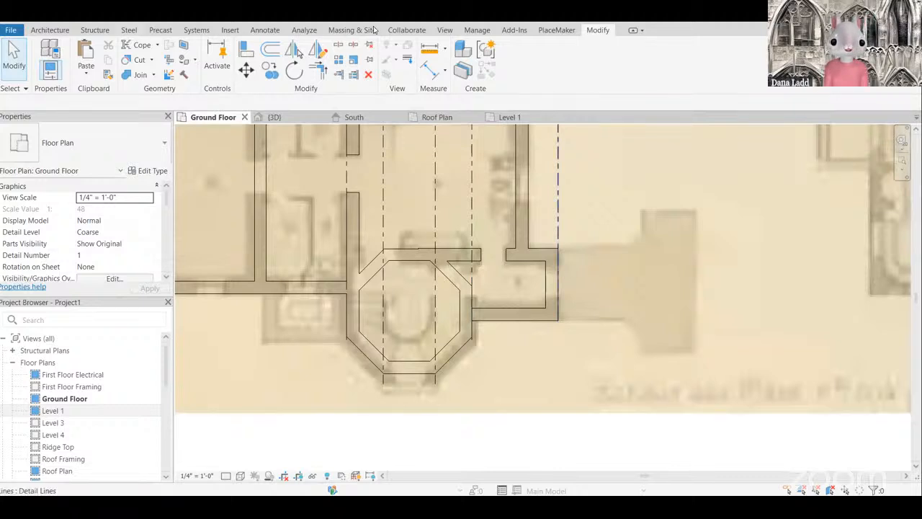
pyautogui.press('Escape')
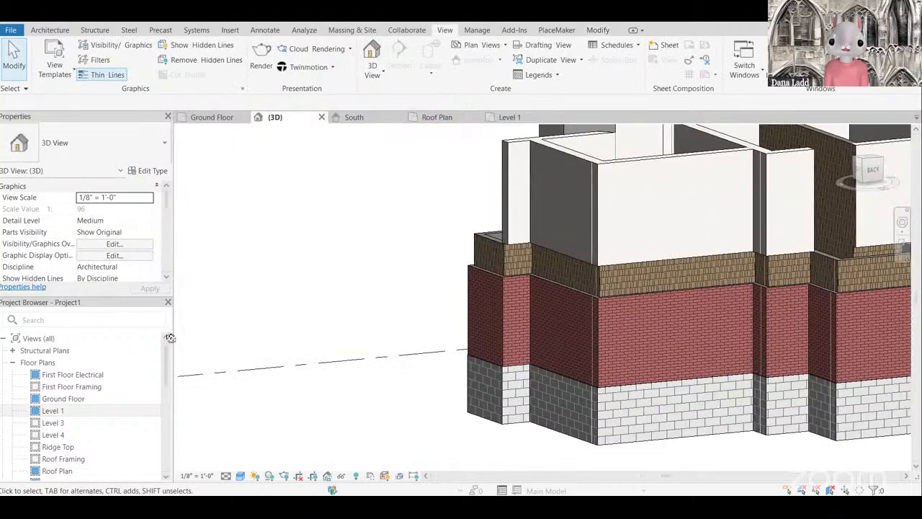
# Step: Examine the tower and the exterior walls from all sides in the 3D view
pyautogui.scroll(-3, 216, 306)
pyautogui.keyDown('shift'); pyautogui.moveTo(524, 356); pyautogui.dragTo(673, 242, button='middle'); pyautogui.keyUp('shift')
pyautogui.keyDown('shift'); pyautogui.moveTo(608, 292); pyautogui.dragTo(509, 362, button='middle'); pyautogui.keyUp('shift')
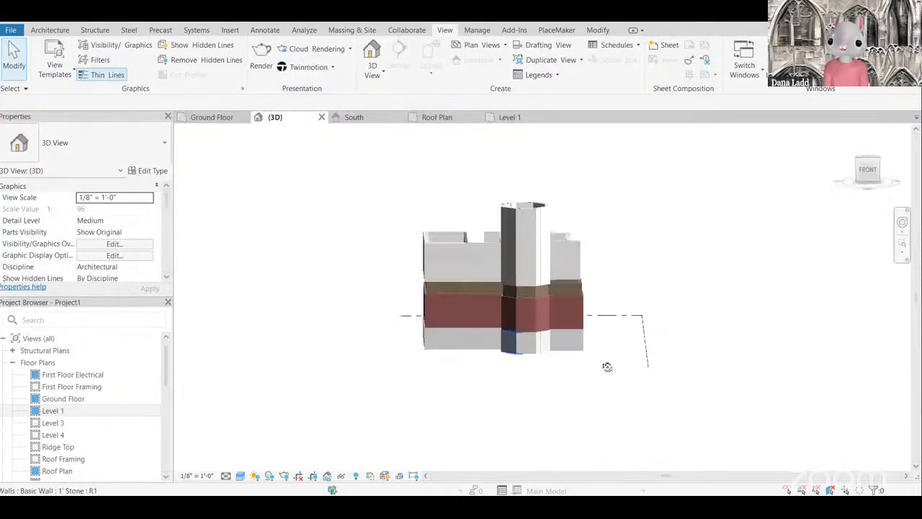
pyautogui.keyDown('shift'); pyautogui.moveTo(607, 367); pyautogui.dragTo(643, 237, button='middle'); pyautogui.keyUp('shift')
pyautogui.keyDown('shift'); pyautogui.moveTo(533, 254); pyautogui.dragTo(641, 236, button='middle'); pyautogui.keyUp('shift')
pyautogui.keyDown('shift'); pyautogui.moveTo(782, 248); pyautogui.dragTo(591, 251, button='middle'); pyautogui.keyUp('shift')
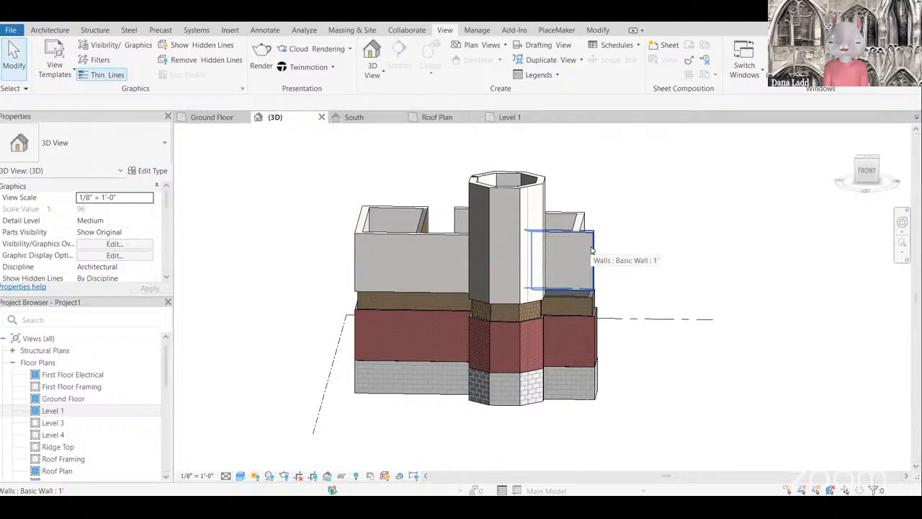